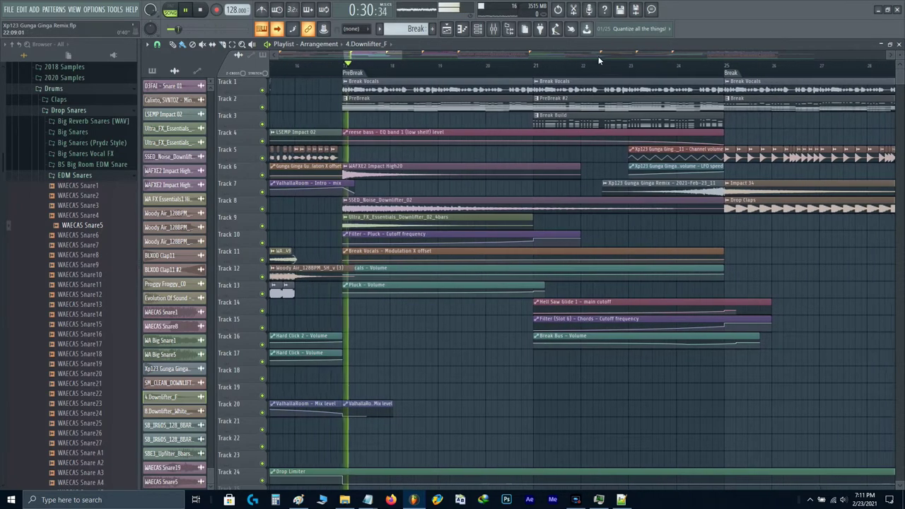
- Place a copy of the Break pattern on Track 14 at bar 21 in the playlist
scroll(354, 122, up, 3)
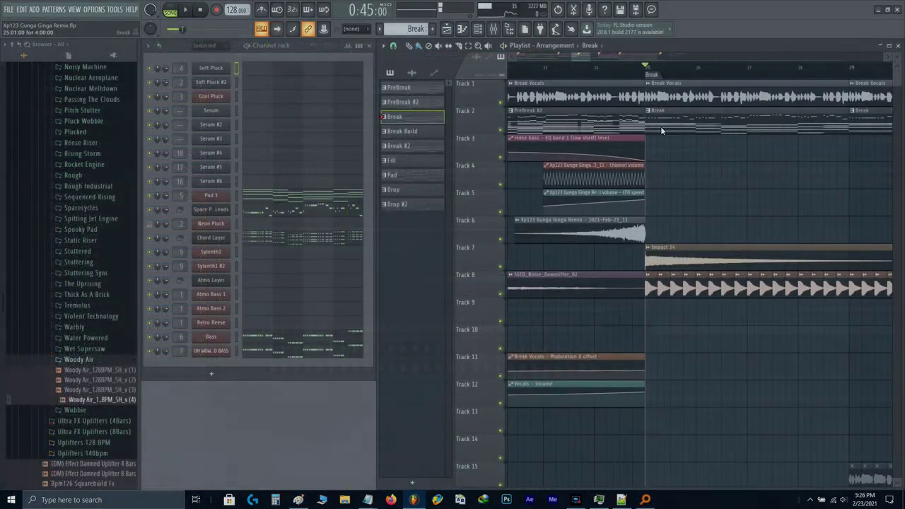
ctrl+scroll(648, 191, down, 3)
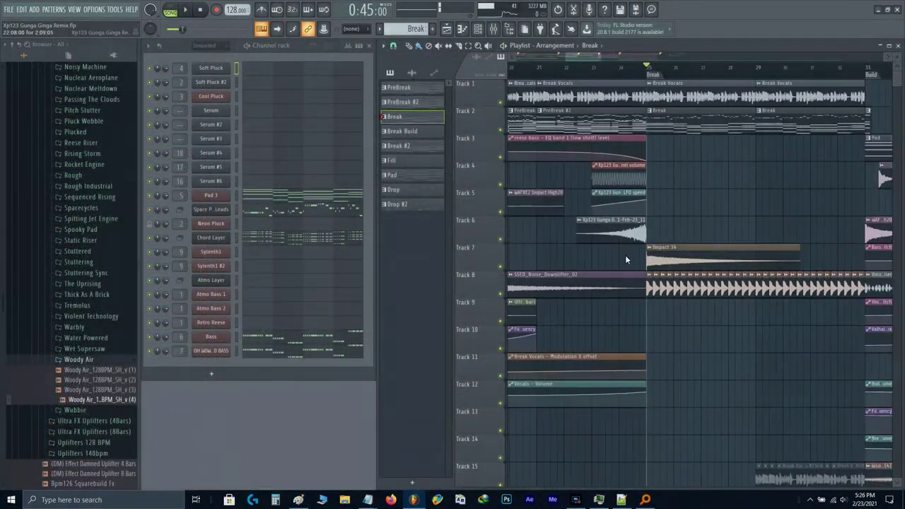
drag(619, 357, 781, 191)
click(727, 283)
ctrl+scroll(758, 279, up, 2)
drag(758, 279, 715, 264)
ctrl+scroll(676, 135, up, 2)
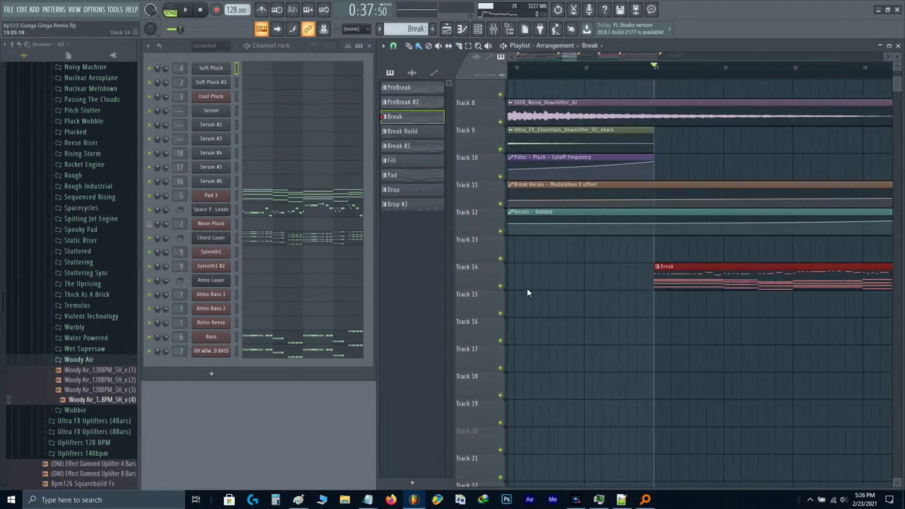
- Solo Track 14 and turn its Break clip into a unique pattern
right_click(500, 285)
click(656, 267)
click(700, 328)
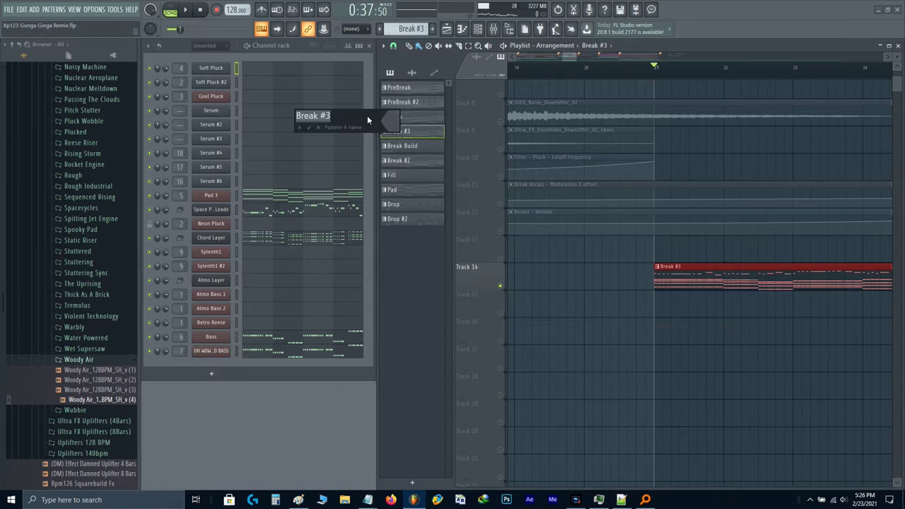
- Rename the new unique pattern to Break Build and place it above Break in the pattern list
key(BackSpace)
key(BackSpace)
text(B)
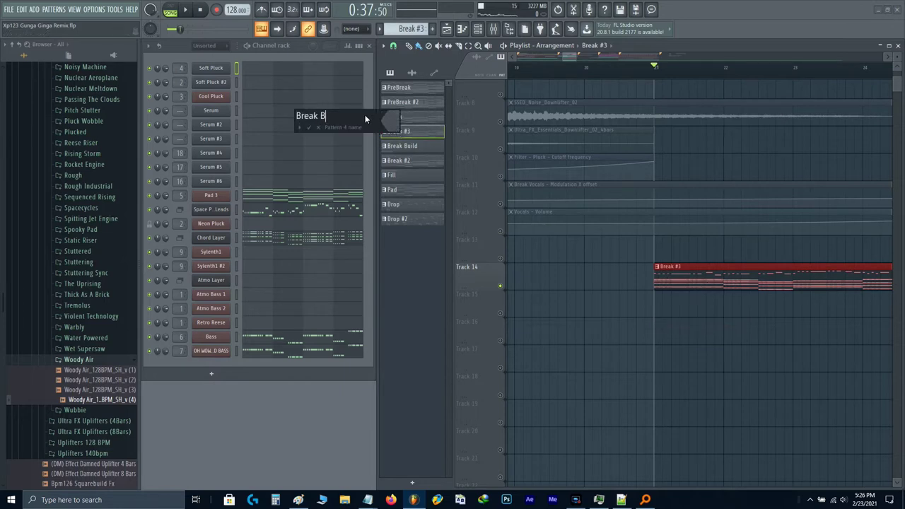
text(uild)
key(Return)
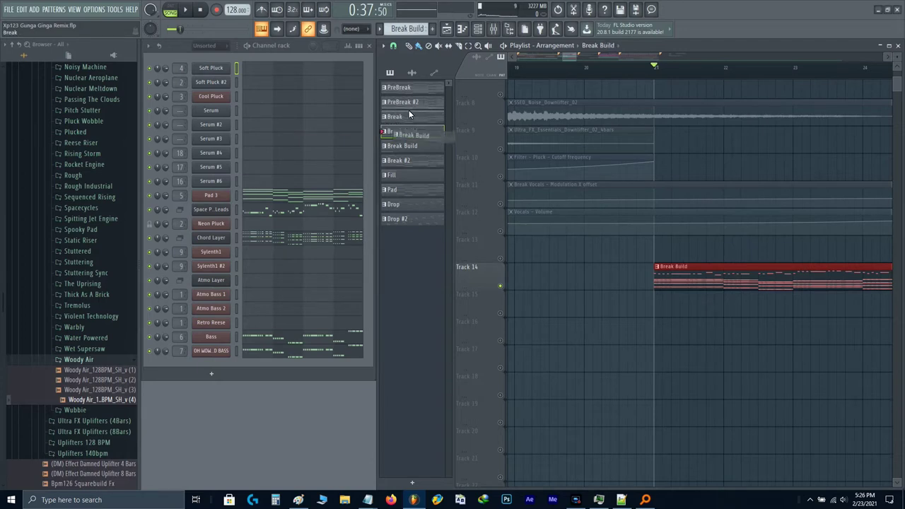
- Cut the Bass, OH WOW MID BASS and Pad 3 notes out of the Break Build pattern
click(246, 46)
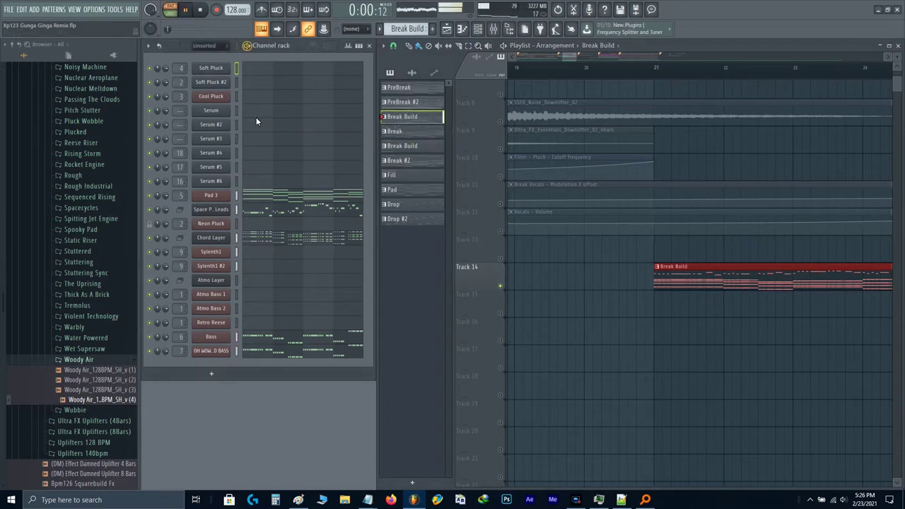
click(258, 339)
key(ctrl+x)
click(257, 349)
key(ctrl+x)
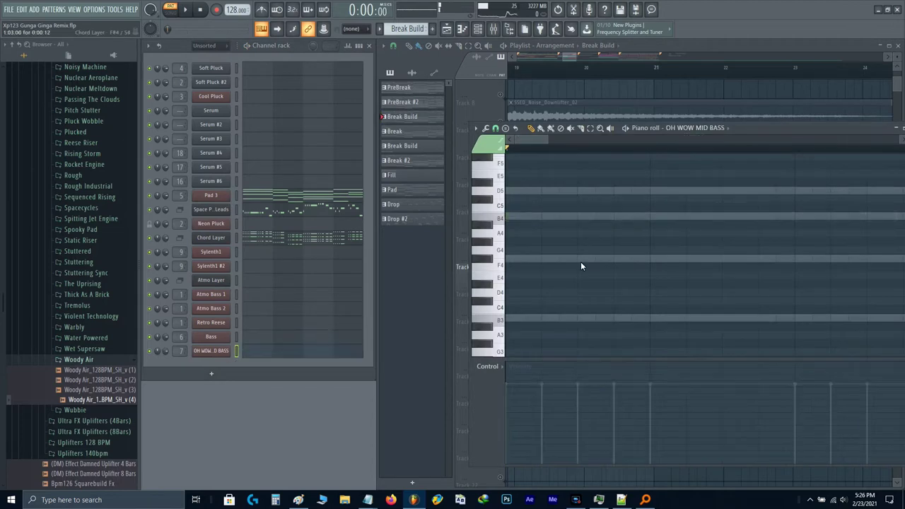
key(space)
key(space)
click(259, 194)
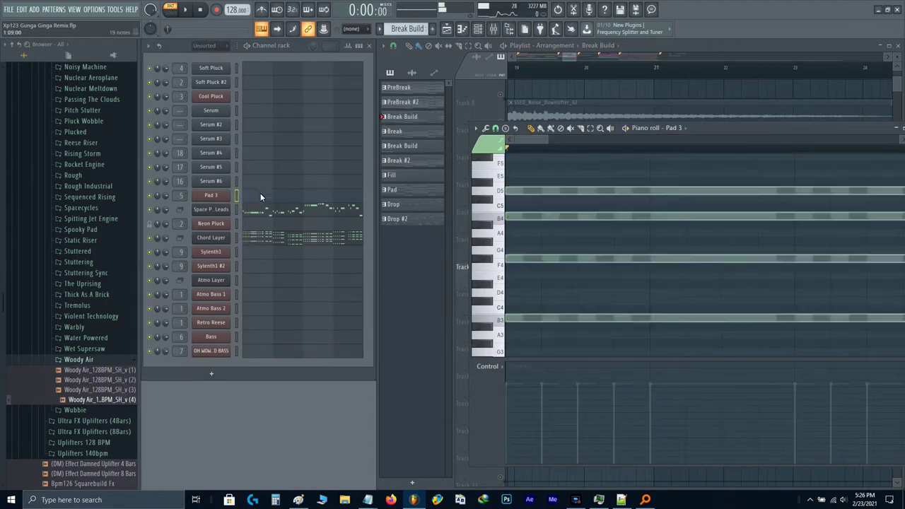
key(Escape)
- Select the Break Build pattern and play it back with its remaining lead and chord channels
scroll(635, 229, down, 4)
scroll(636, 229, up, 4)
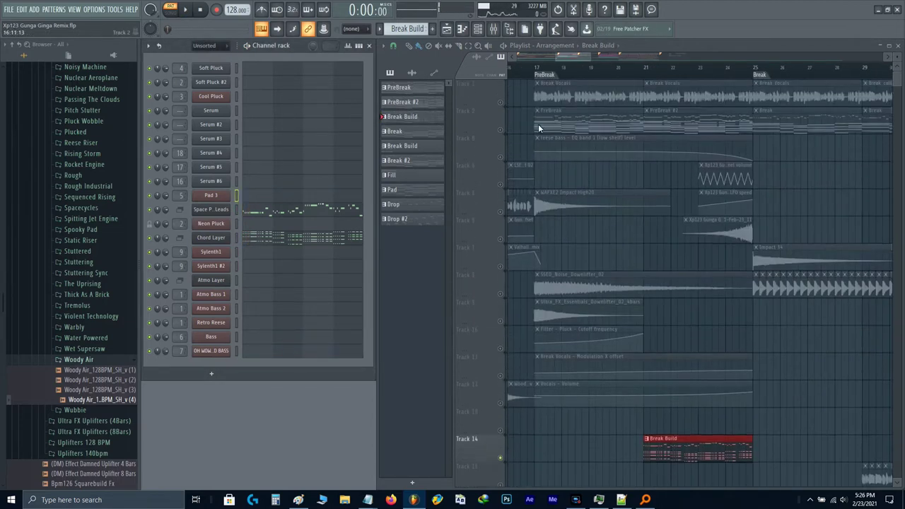
click(556, 116)
scroll(635, 386, down, 2)
click(675, 401)
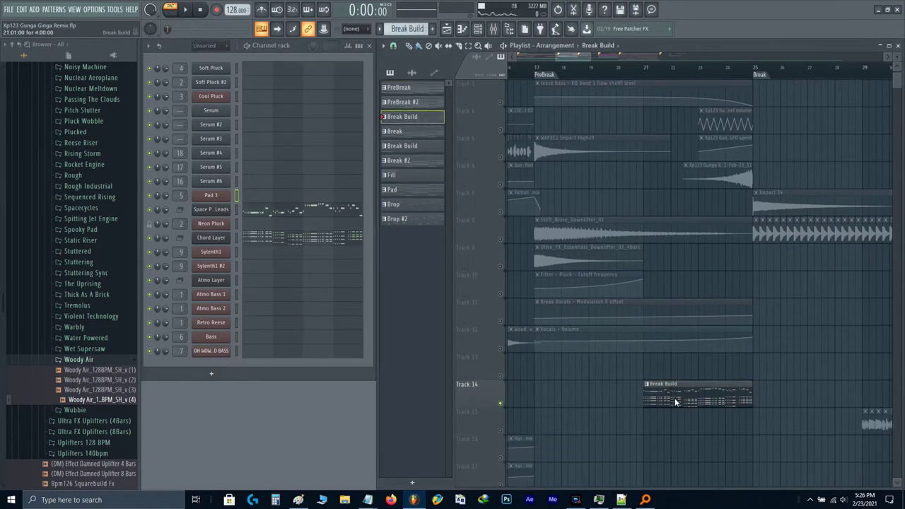
click(246, 47)
scroll(557, 216, up, 1)
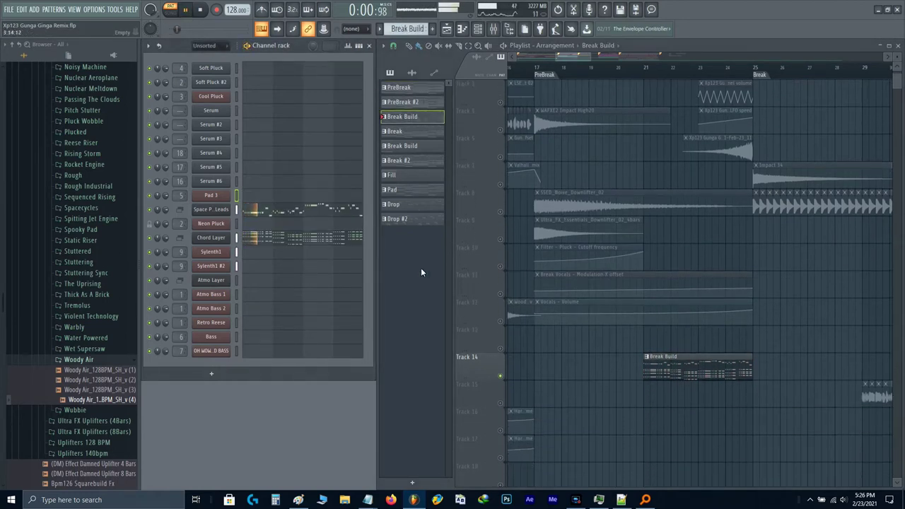
- Select the PreBreak section, end the Track 14 solo and play the full section with the mixer open
double_click(542, 76)
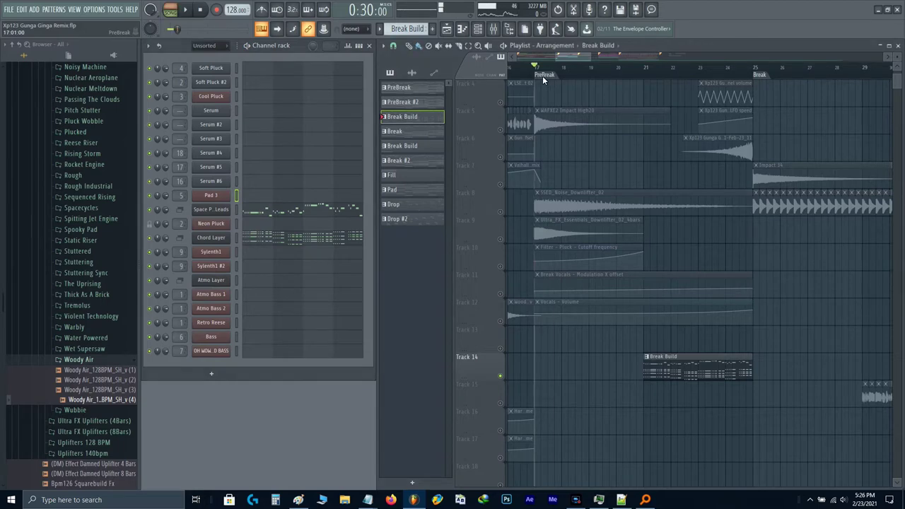
scroll(615, 225, down, 6)
key(F9)
key(space)
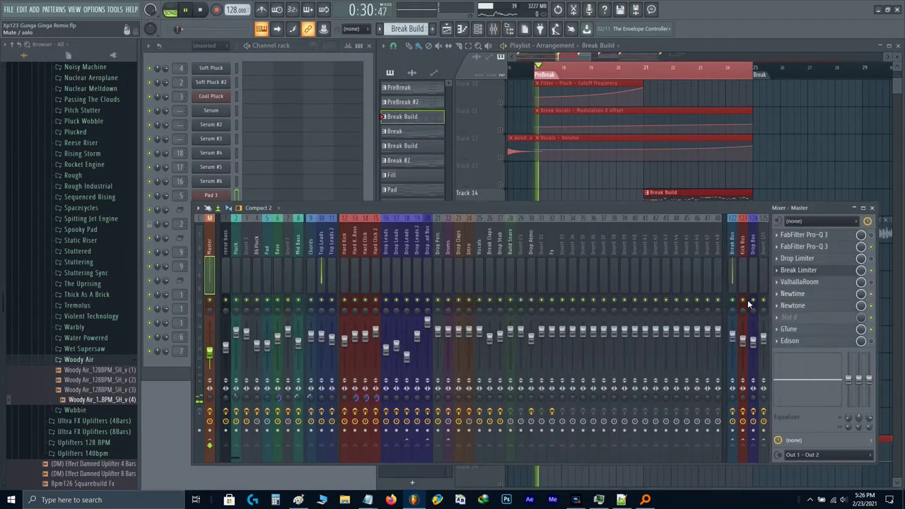
right_click(501, 156)
right_click(500, 156)
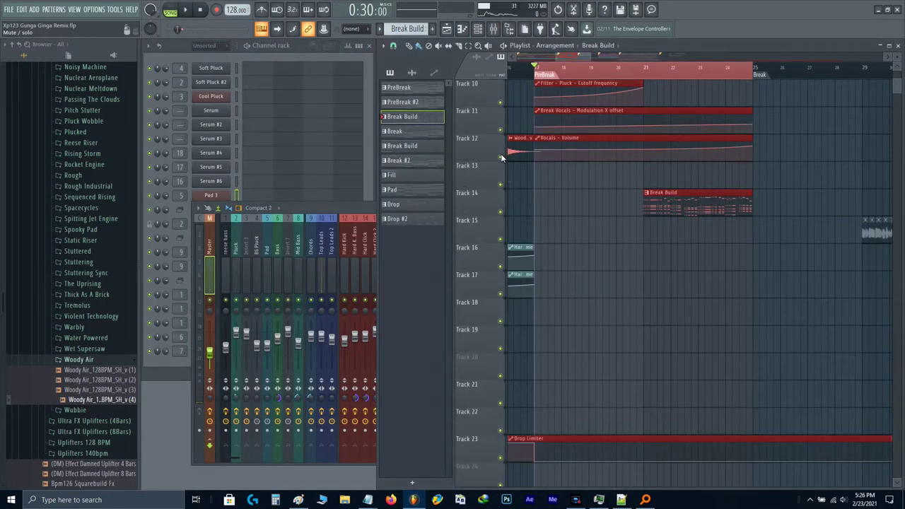
key(F9)
key(space)
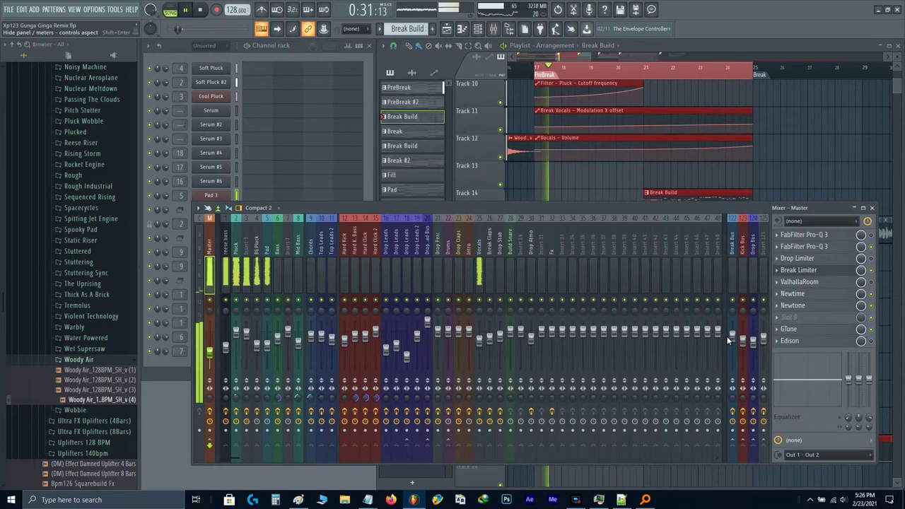
- Check the Break Bus volume fader in the mixer and look through the arrangement for its existing automation clips
right_click(731, 337)
key(Escape)
key(F9)
scroll(680, 332, down, 4)
ctrl+scroll(680, 336, down, 5)
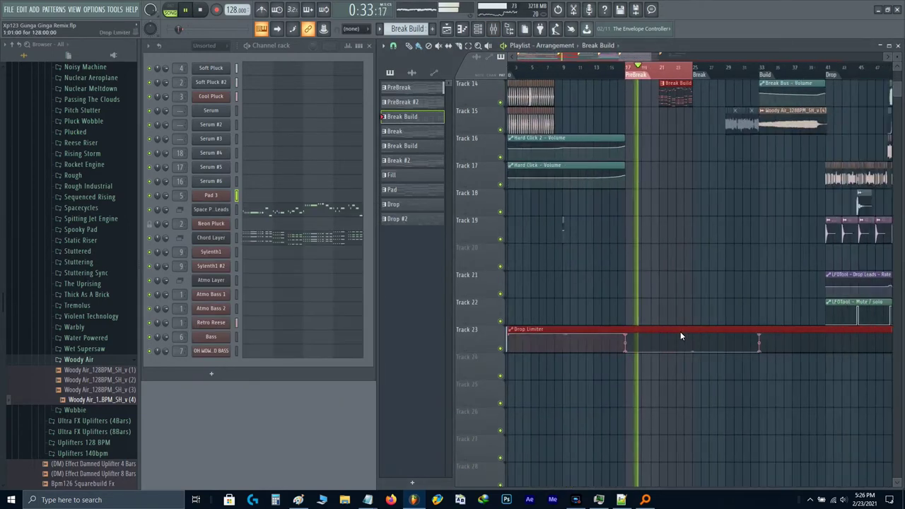
scroll(777, 284, up, 4)
scroll(655, 298, up, 7)
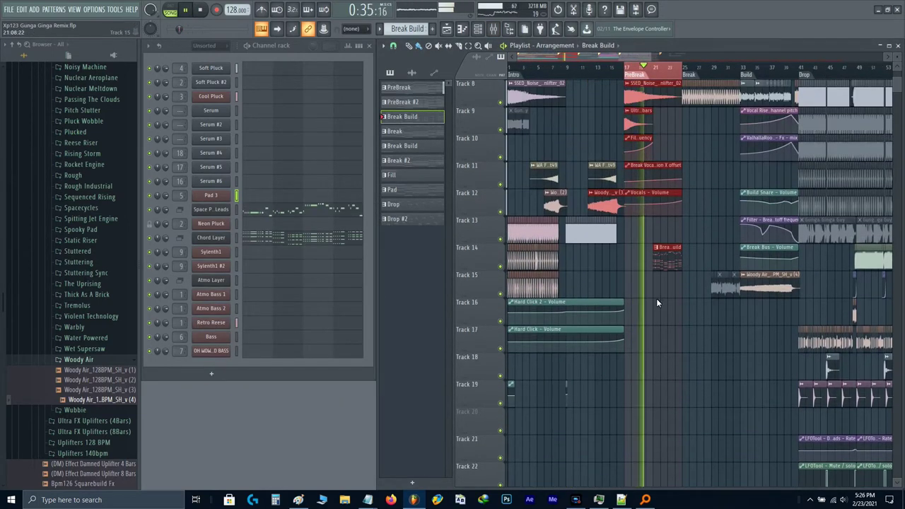
key(space)
scroll(675, 287, down, 11)
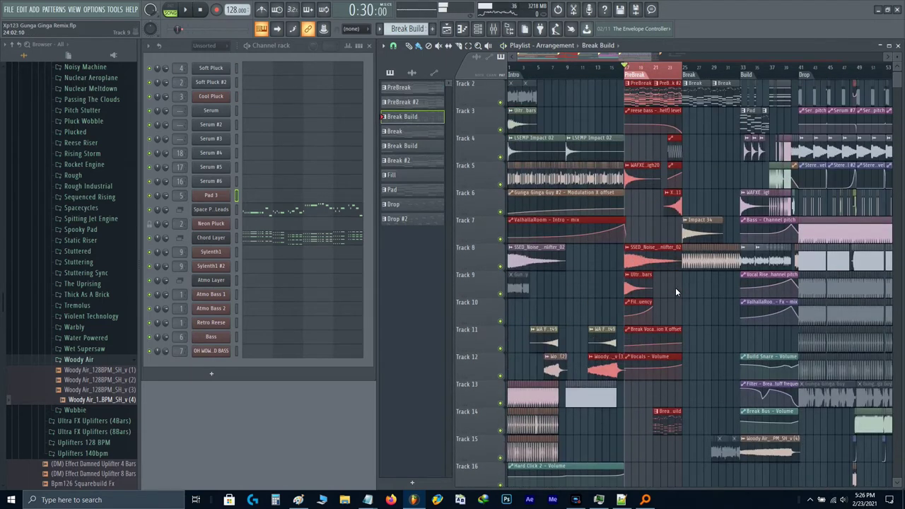
drag(729, 304, 665, 335)
mouse_move(576, 500)
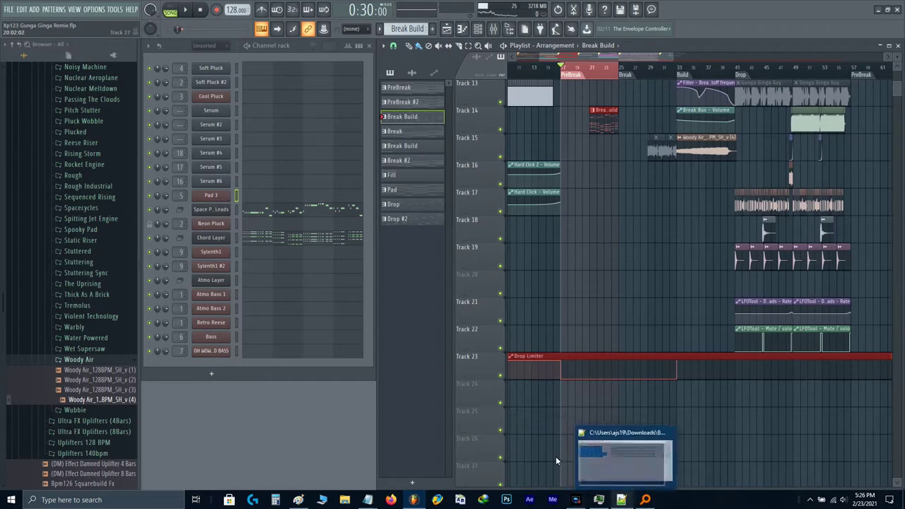
click(573, 461)
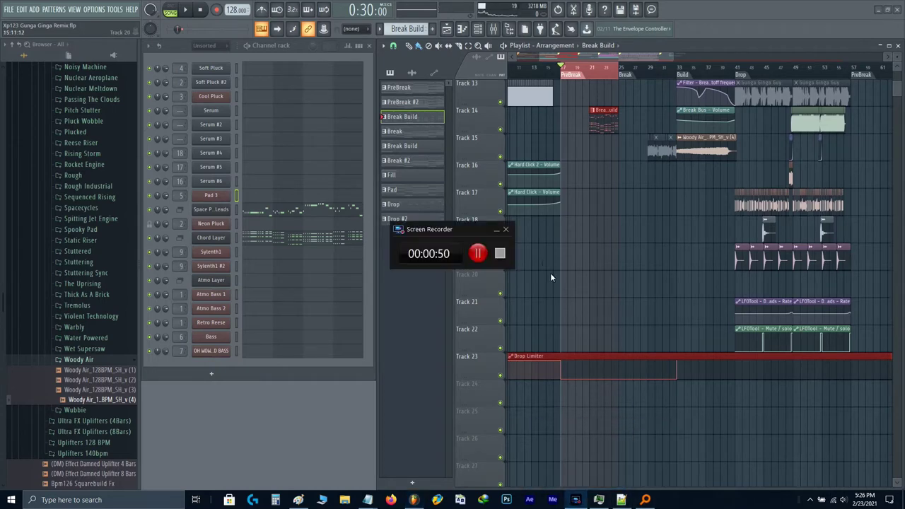
click(496, 232)
- Copy the Break Bus - Volume automation clip from the Build section to Track 16 in the PreBreak section
scroll(771, 301, up, 6)
scroll(636, 272, up, 3)
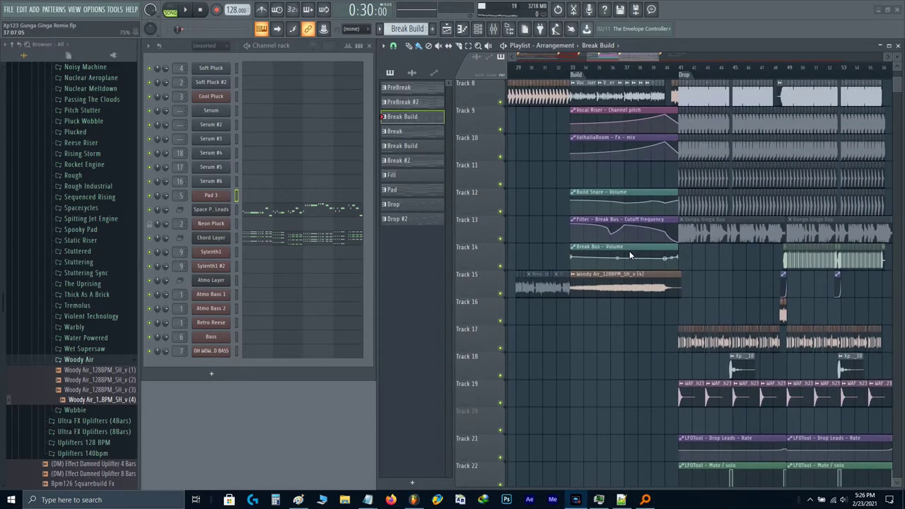
scroll(573, 260, up, 1)
ctrl+click(572, 259)
scroll(572, 260, down, 1)
drag(700, 279, 704, 281)
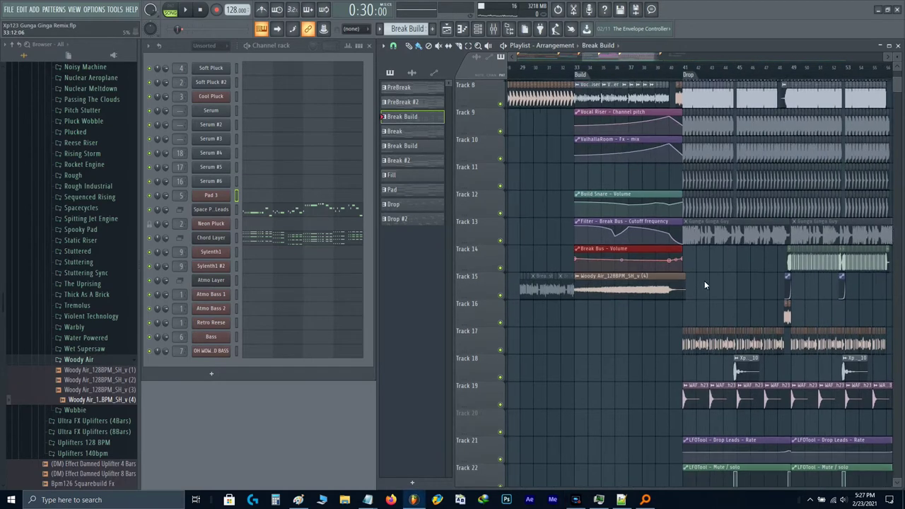
scroll(704, 286, up, 2)
scroll(548, 306, up, 2)
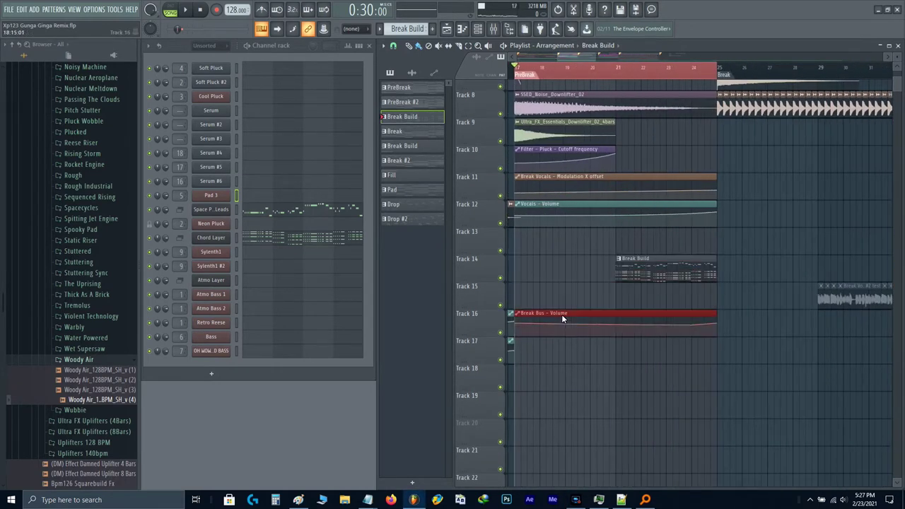
- Slice the copied Break Bus - Volume clip at bar 21 and delete the part before it
click(561, 314)
scroll(615, 311, up, 2)
drag(637, 330, 637, 333)
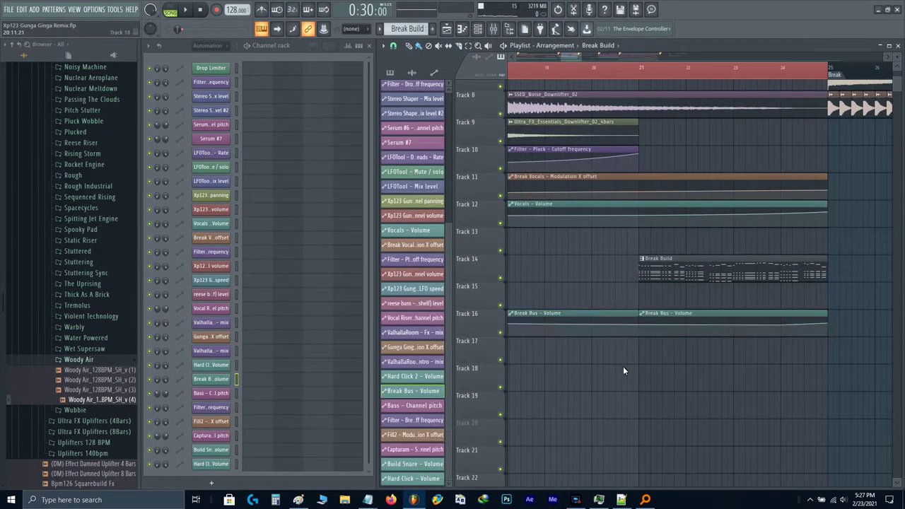
right_click(617, 326)
scroll(617, 326, down, 2)
scroll(650, 260, down, 3)
scroll(707, 251, down, 3)
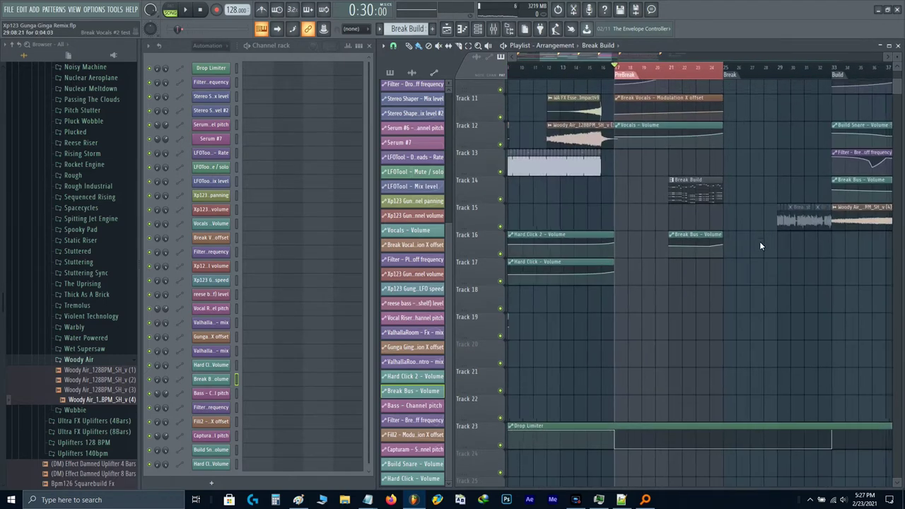
- Place a copy of the Filter - Break Bus - Cutoff frequency clip on Track 15 at bar 21 and make it unique
drag(846, 176, 623, 248)
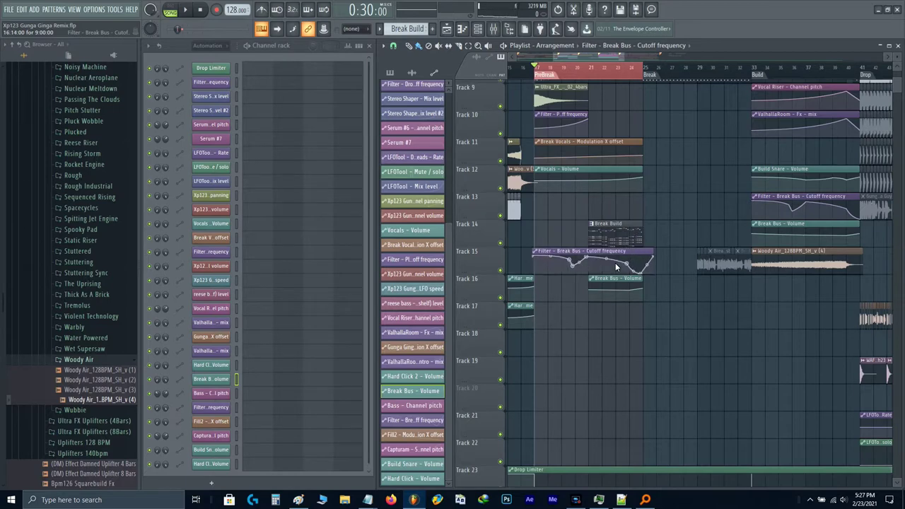
scroll(611, 260, up, 4)
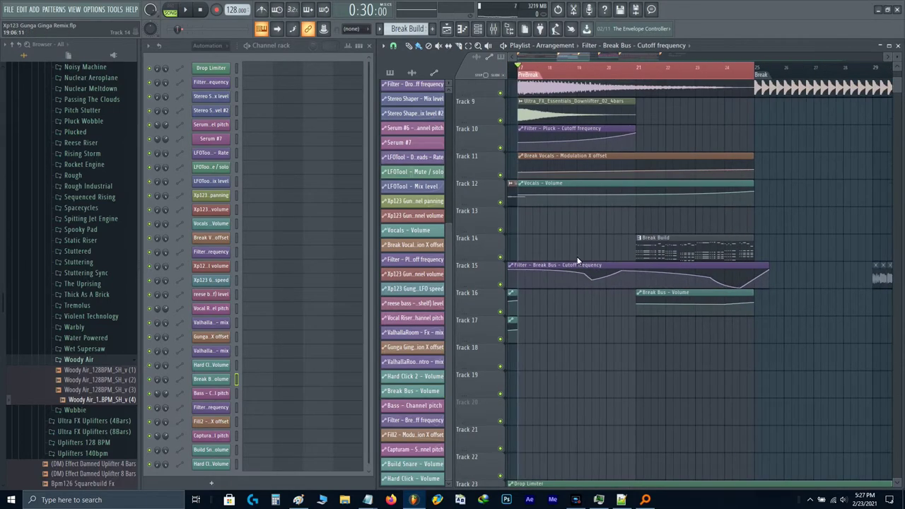
drag(557, 266, 681, 266)
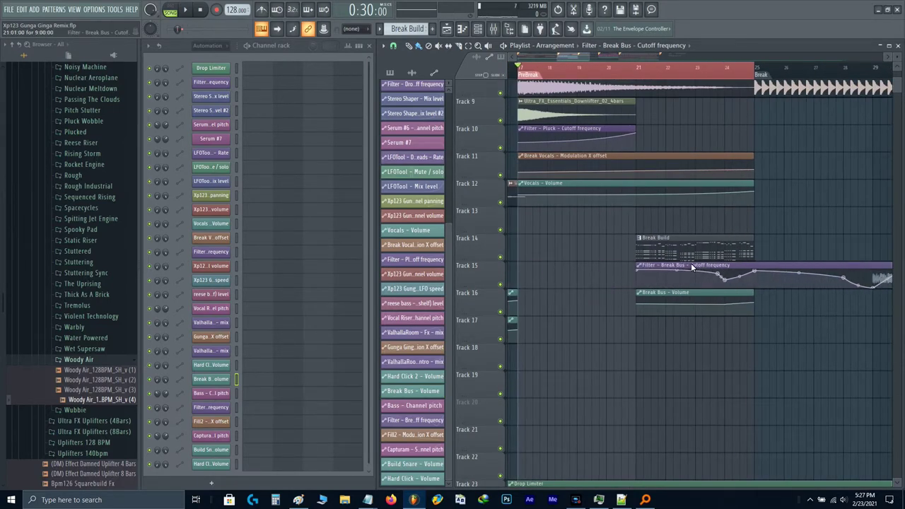
scroll(644, 267, up, 3)
click(628, 266)
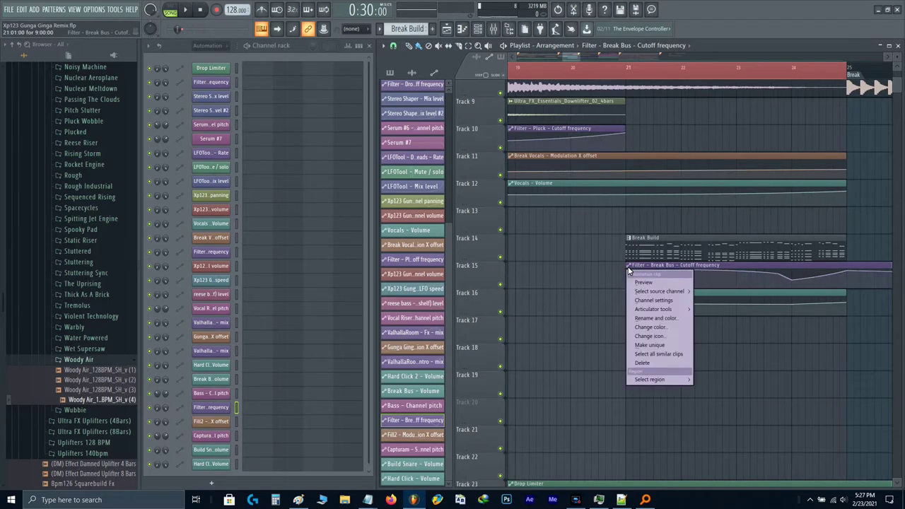
click(647, 346)
- Shorten the unique cutoff automation to end at bar 25 by removing its later points, and lower its start point to about 38%
drag(749, 268, 530, 285)
scroll(634, 291, down, 2)
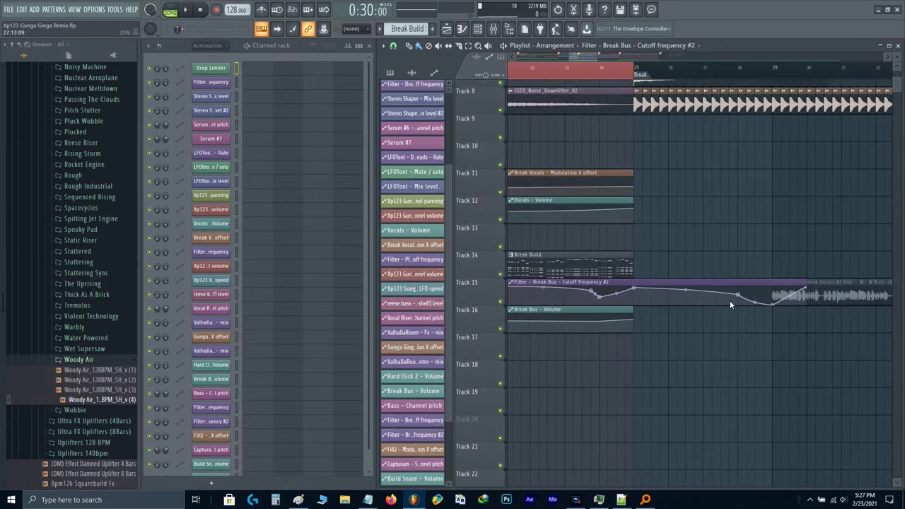
right_click(805, 290)
click(822, 301)
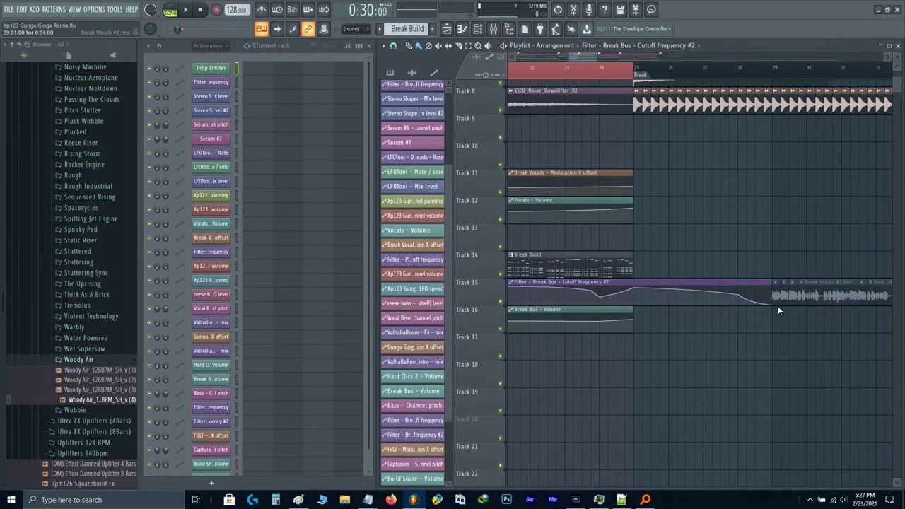
drag(772, 304, 619, 311)
scroll(719, 302, up, 3)
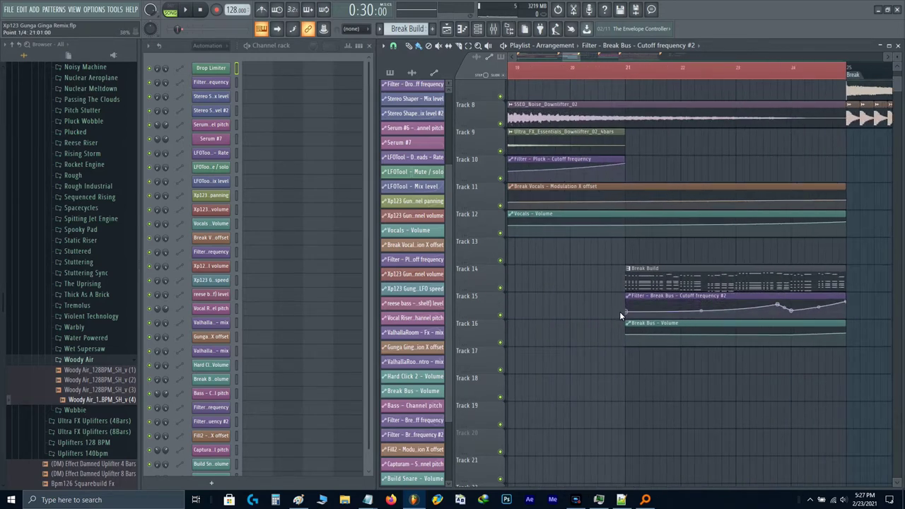
- Delete the intermediate points of the Track 15 cutoff automation and bend the remaining rise with a tension of about 17%
right_click(773, 304)
click(782, 314)
right_click(777, 304)
click(784, 313)
right_click(790, 310)
click(794, 315)
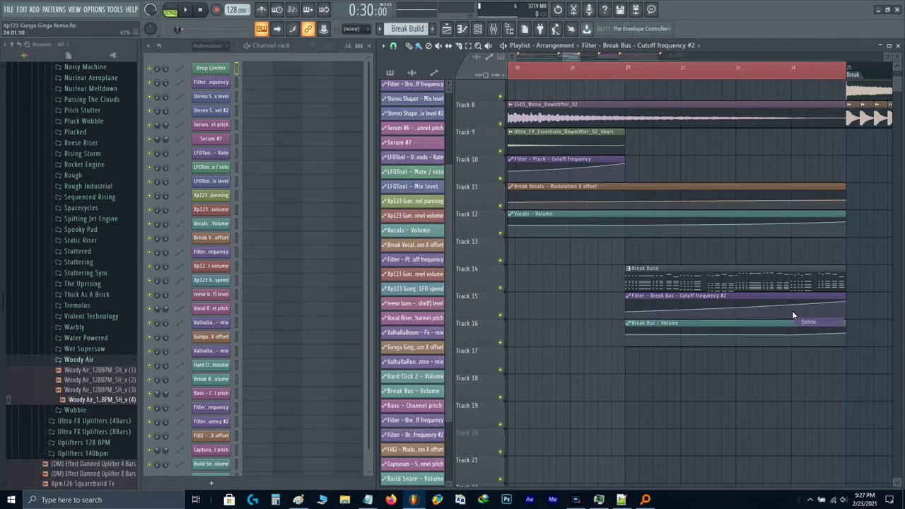
drag(767, 310, 618, 323)
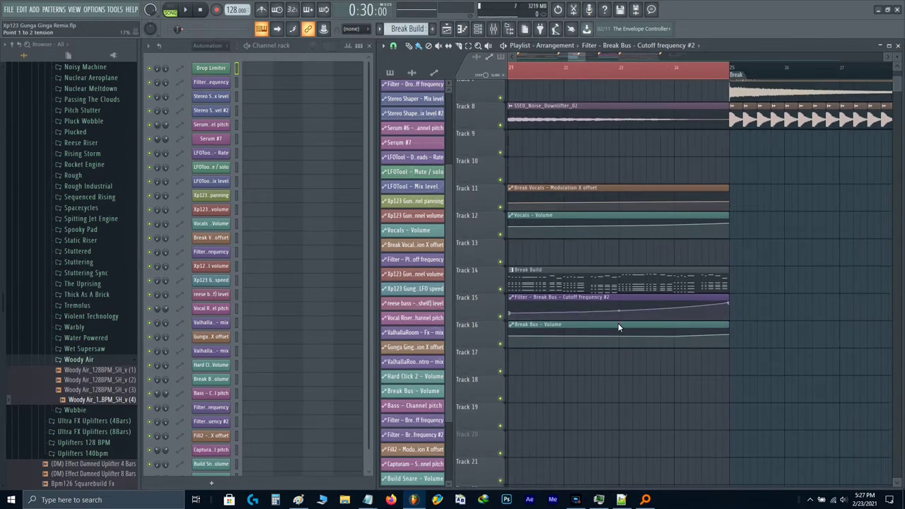
- Extend the Track 15 cutoff automation about one beat past bar 25, with a jump up at bar 25
scroll(707, 308, up, 3)
scroll(715, 308, up, 4)
drag(734, 303, 814, 298)
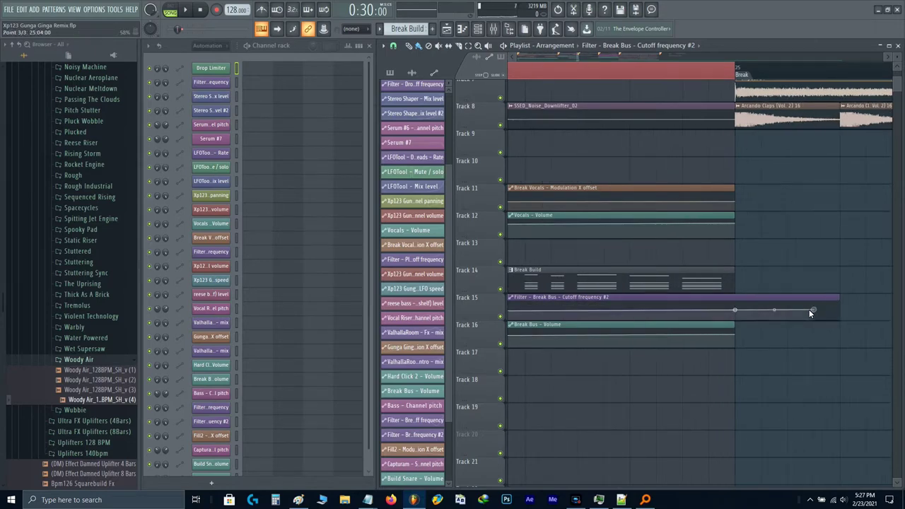
scroll(838, 297, down, 6)
key(ctrl+d)
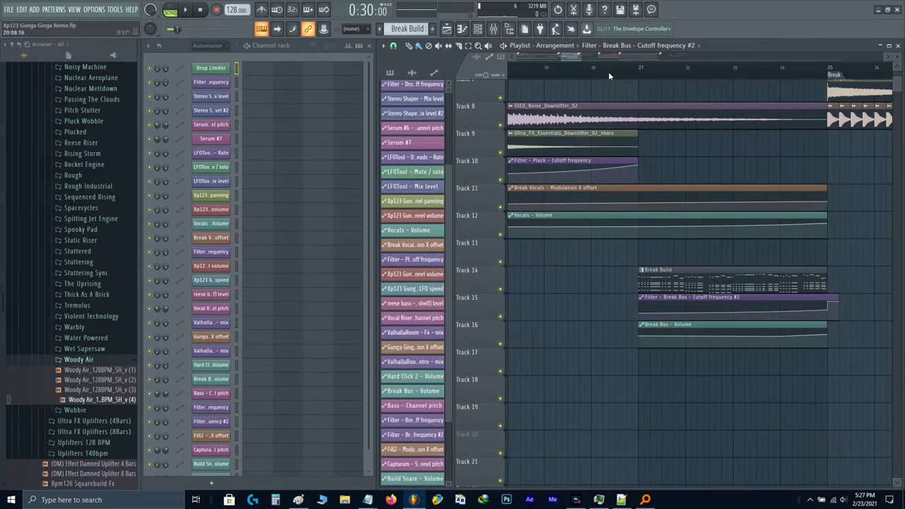
- Play the PreBreak section from just before bar 21 to check the Break Build pattern with its automation
click(608, 72)
key(space)
drag(714, 285, 616, 273)
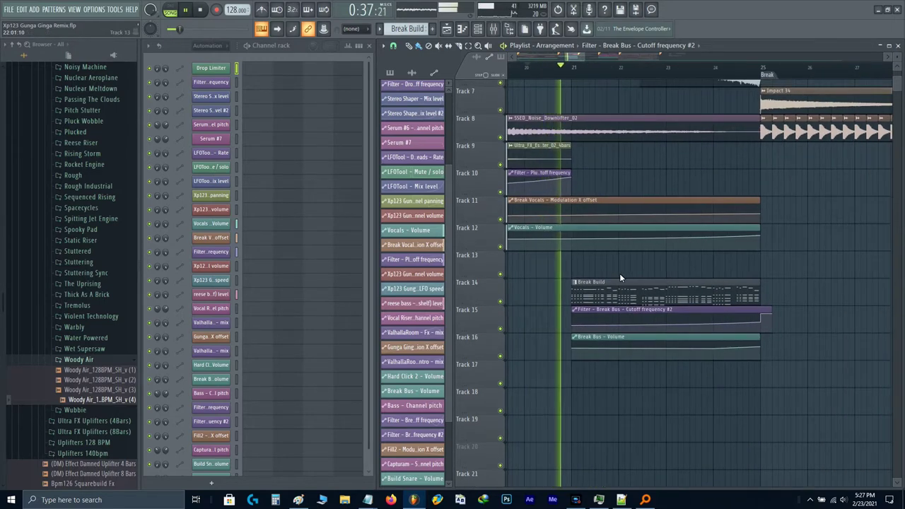
scroll(619, 273, up, 2)
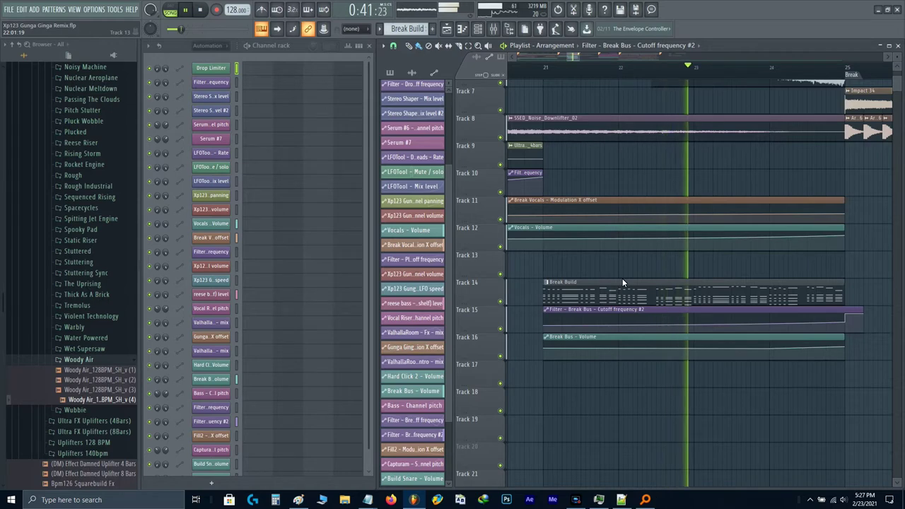
drag(667, 307, 633, 316)
scroll(633, 315, down, 2)
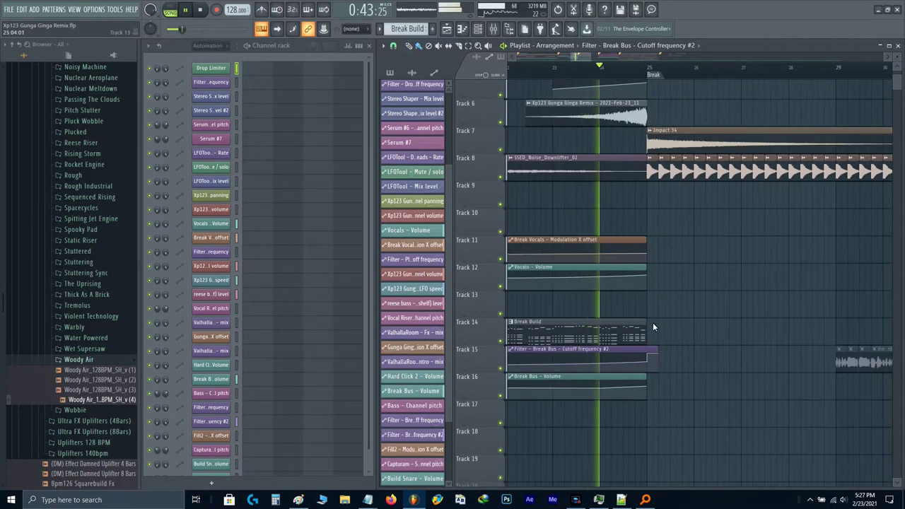
key(space)
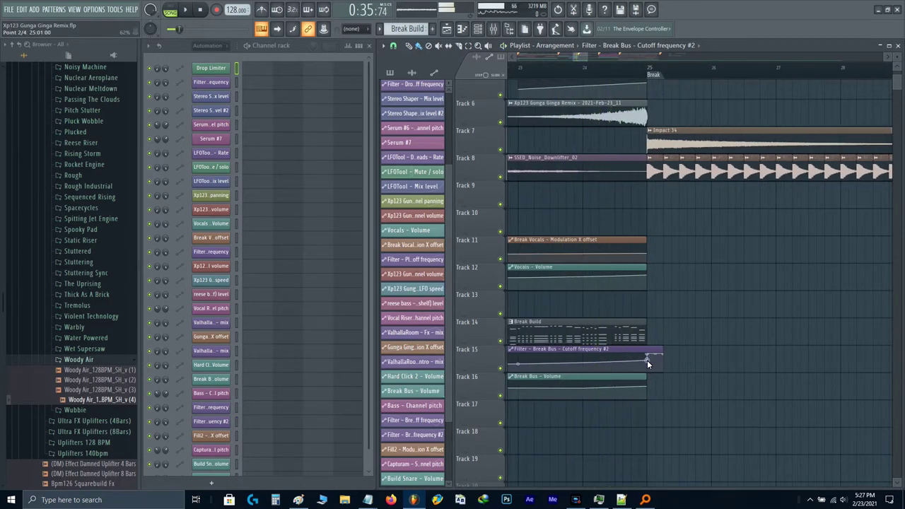
- Extend the Track 16 Break Bus - Volume automation about one beat past bar 25, jumping at bar 25 to a held level of about 70%
drag(543, 368, 573, 367)
scroll(573, 370, left, 2)
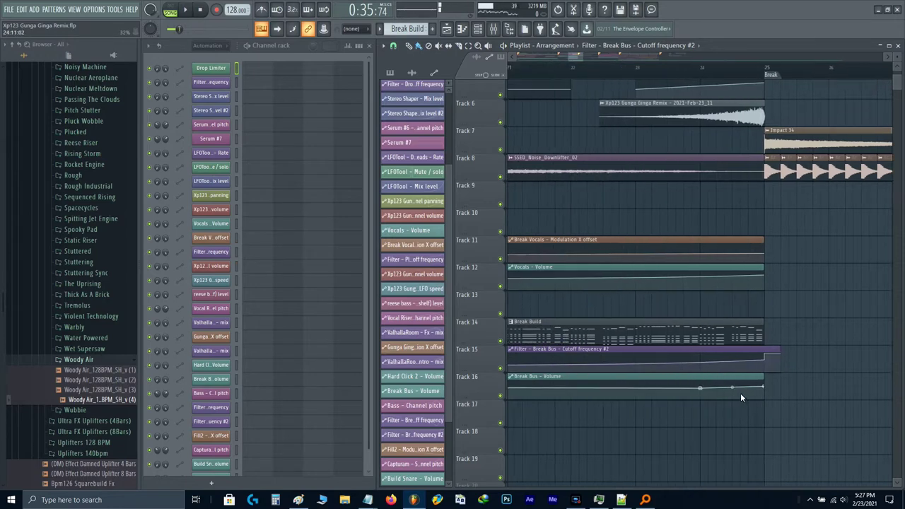
scroll(762, 388, up, 4)
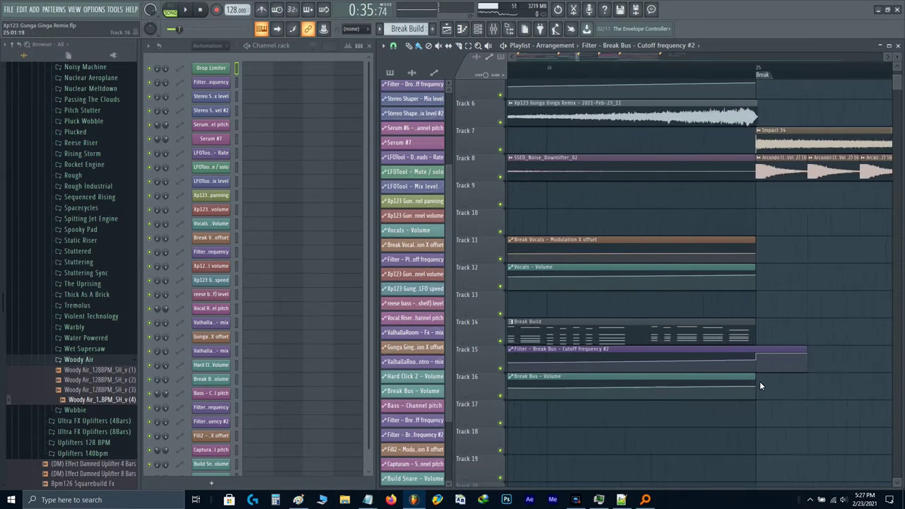
drag(751, 378, 799, 379)
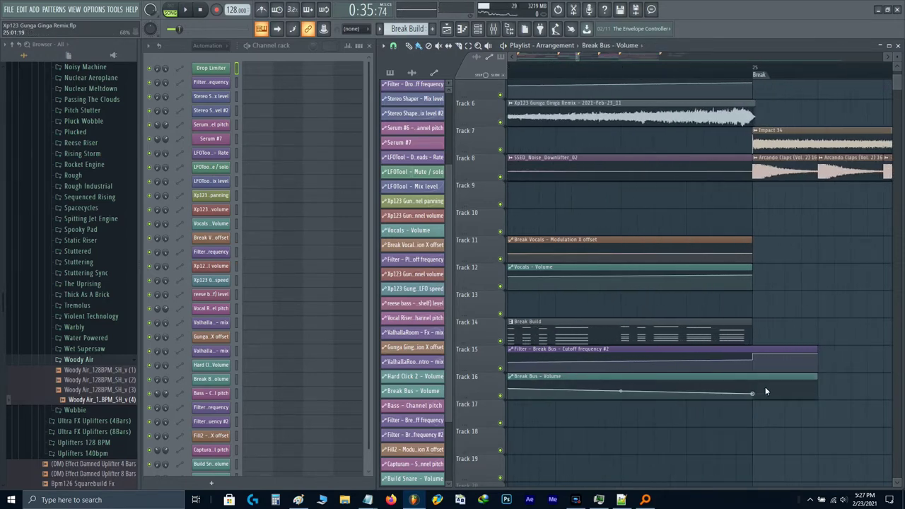
right_click(752, 384)
click(782, 466)
right_click(815, 386)
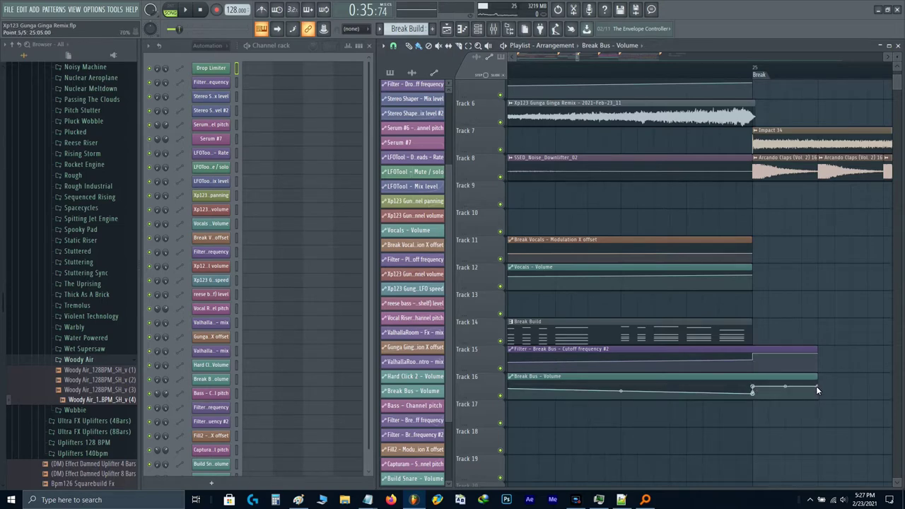
- Set the lower point of the Track 16 Break Bus - Volume automation at bar 25 to 0.6
right_click(752, 394)
text(t)
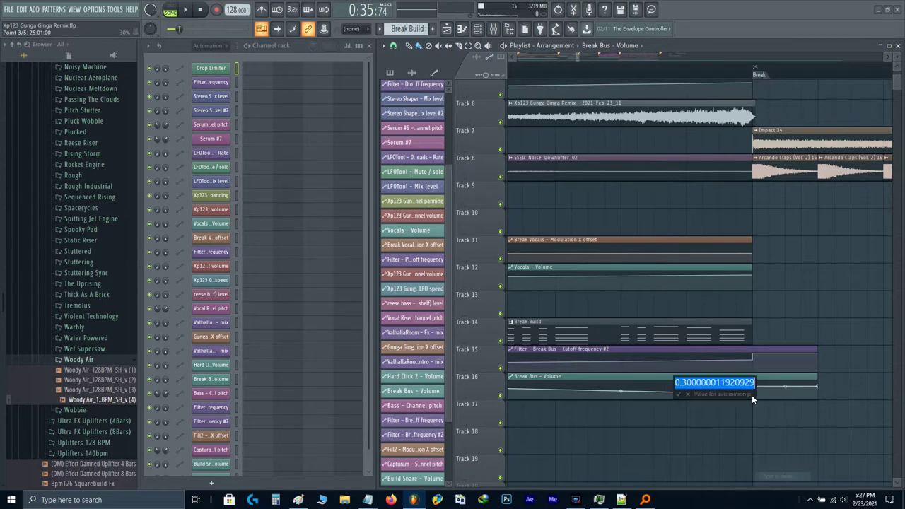
text(0.6)
key(Return)
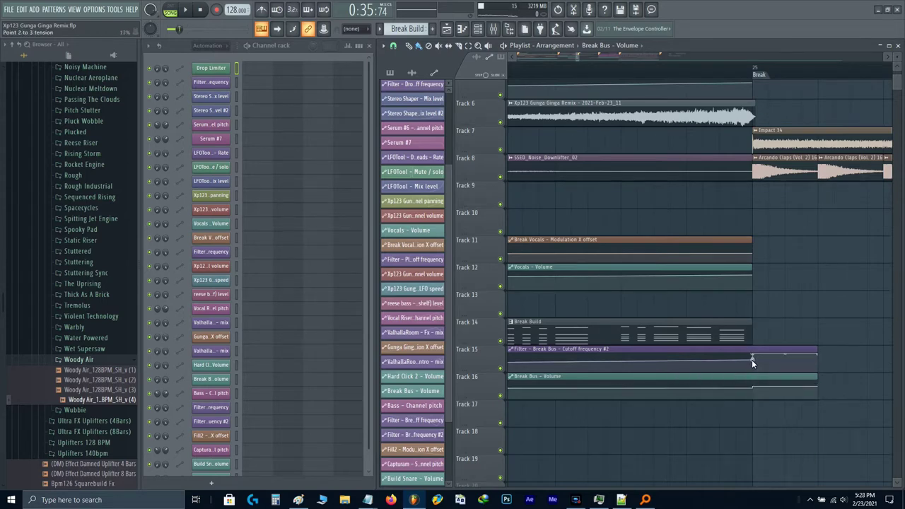
- Set the lower bar 25 point of the Track 15 cutoff automation to 0.7
right_click(751, 363)
text(t0.7)
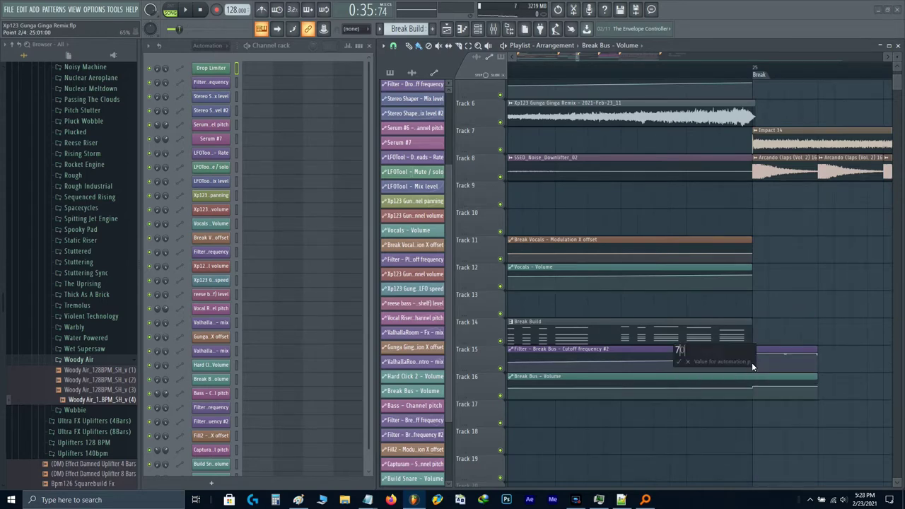
key(Return)
- Delete the intermediate point near bar 24 in the Track 16 Break Bus - Volume automation
scroll(752, 364, down, 3)
scroll(640, 395, down, 2)
drag(640, 394, 732, 395)
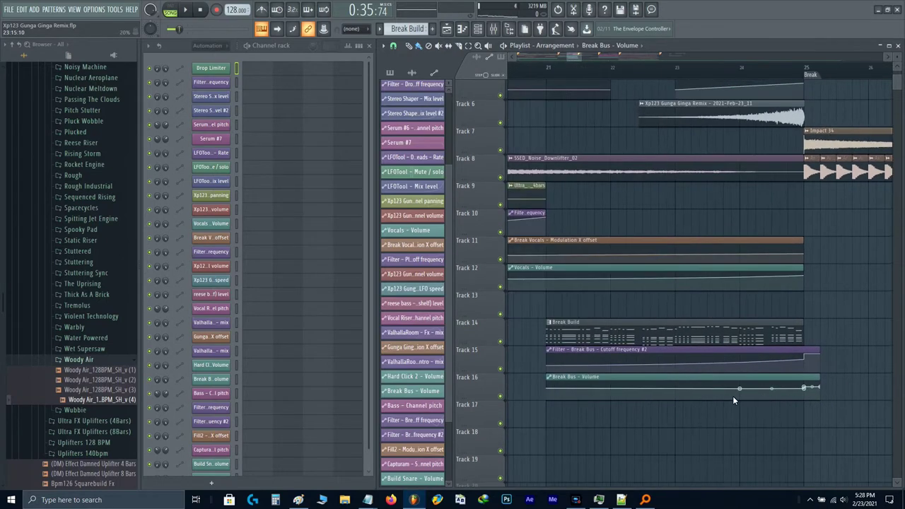
right_click(737, 390)
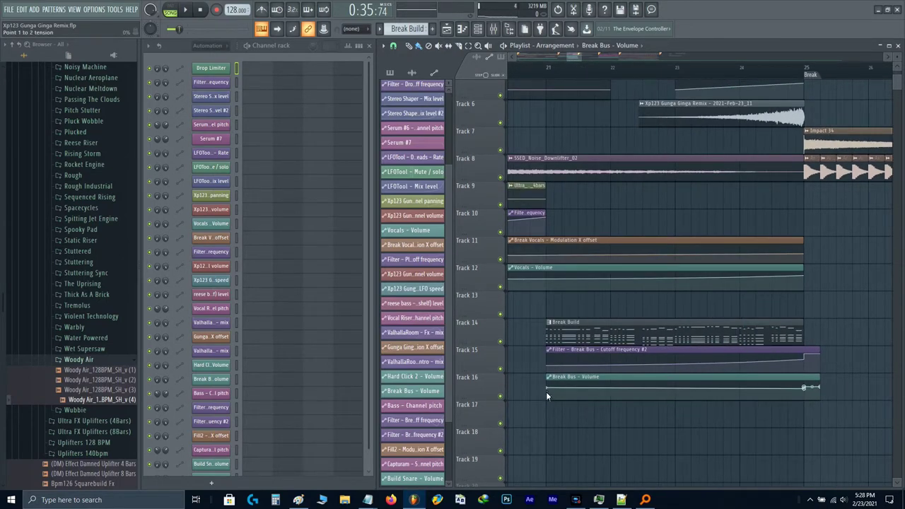
- Try stretching the start of the Track 16 Break Bus - Volume clip back to bar 17, then return it to bar 21
drag(546, 382, 330, 379)
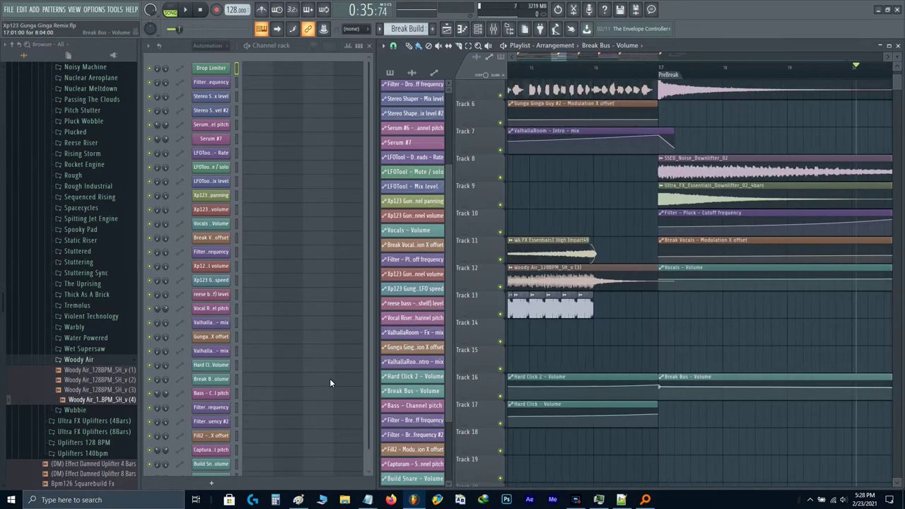
scroll(835, 378, right, 1)
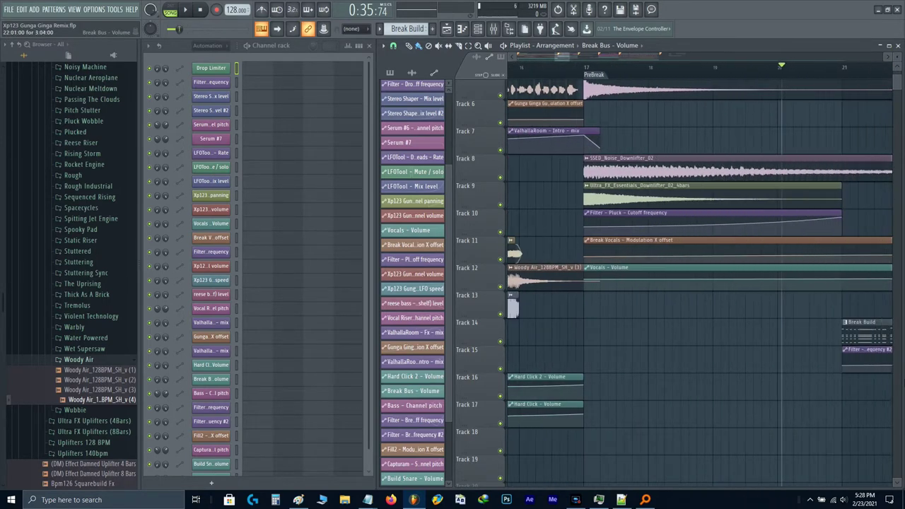
scroll(807, 376, right, 5)
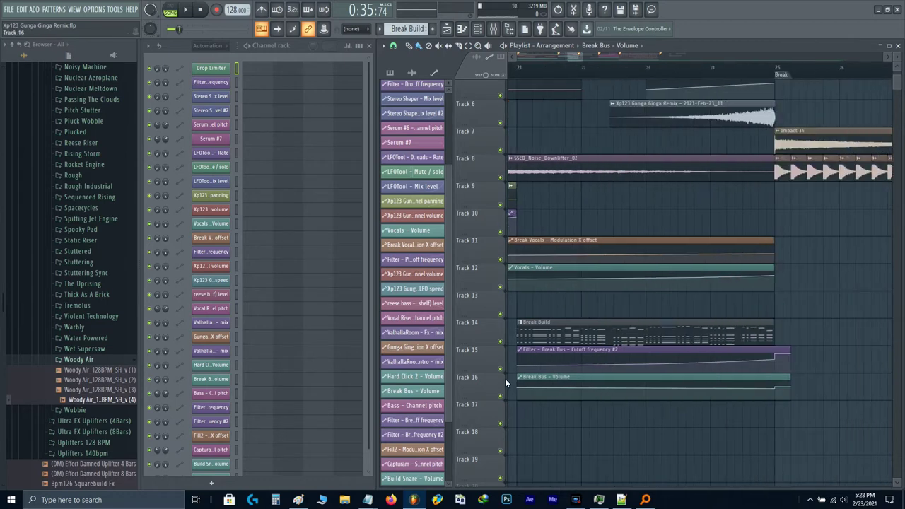
- Make the Break Bus - Volume clip at bar 21 on Track 16 unique
scroll(567, 378, down, 5)
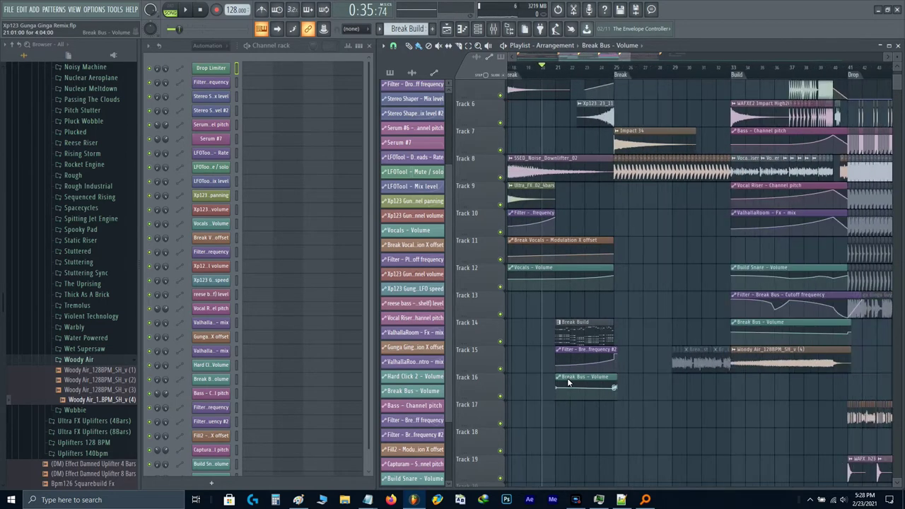
scroll(567, 382, down, 2)
key(ctrl+alt+z)
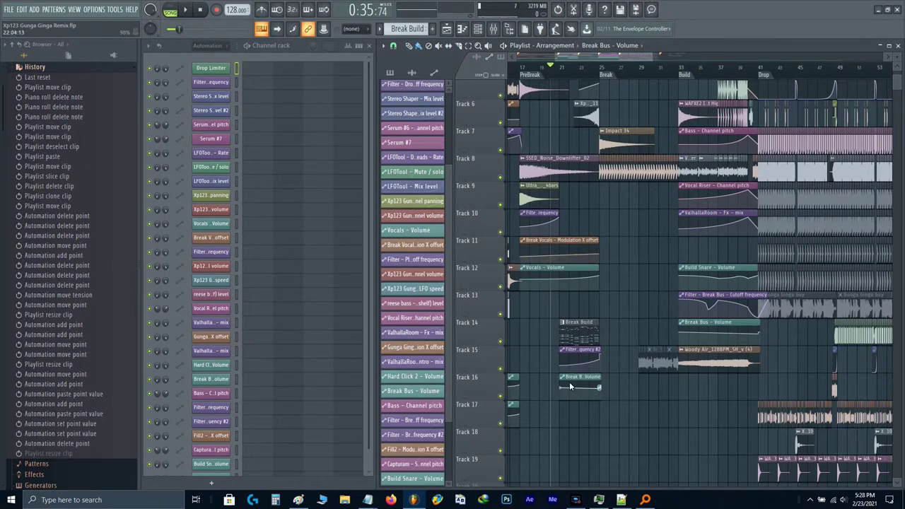
click(563, 382)
click(563, 382)
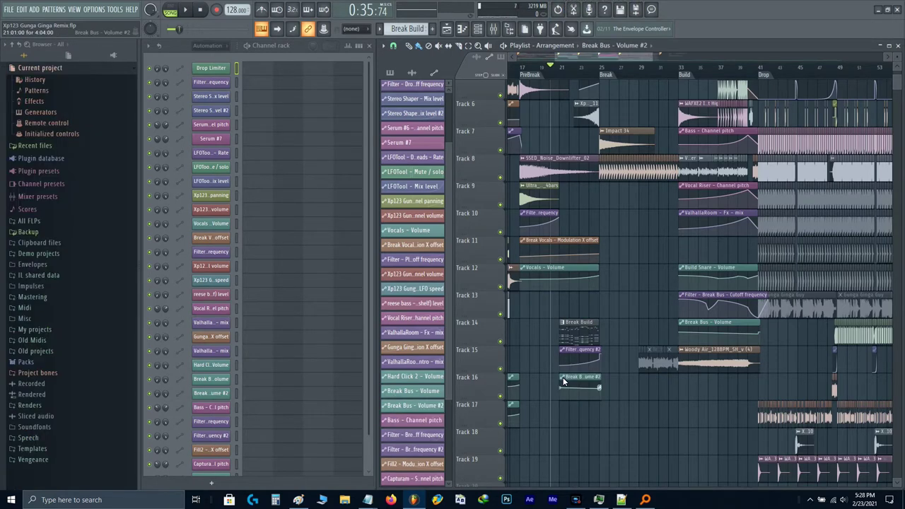
- Undo the recent Break Bus - Volume and cutoff automation edits back to before the volume clip was extended past bar 25
key(ctrl+alt+z)
key(ctrl+alt+z)
key(ctrl+alt+z)
key(ctrl+alt+z)
key(ctrl+alt+z)
key(ctrl+alt+z)
key(ctrl+alt+z)
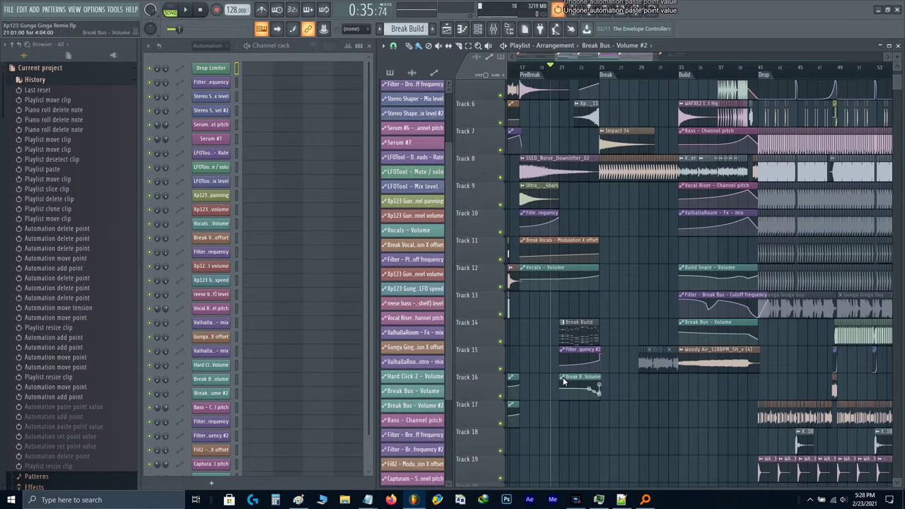
key(ctrl+alt+z)
key(ctrl+alt+z)
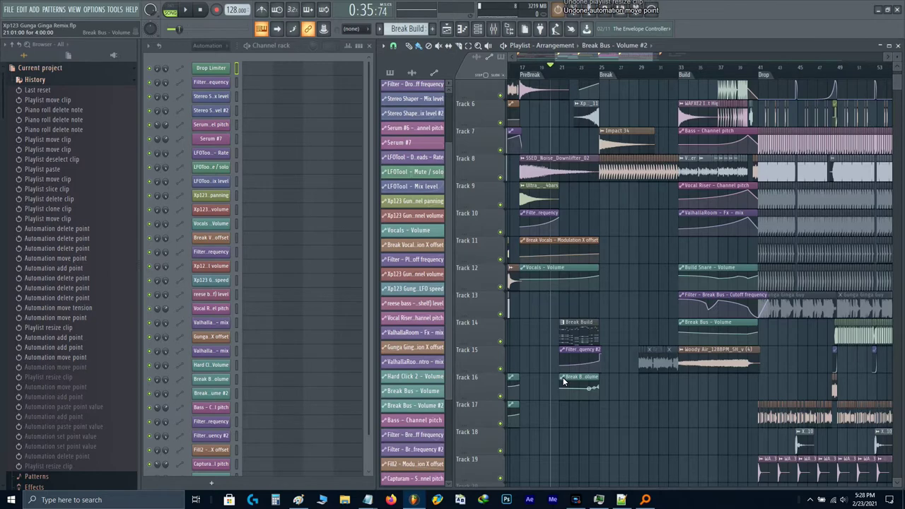
key(ctrl+shift+z)
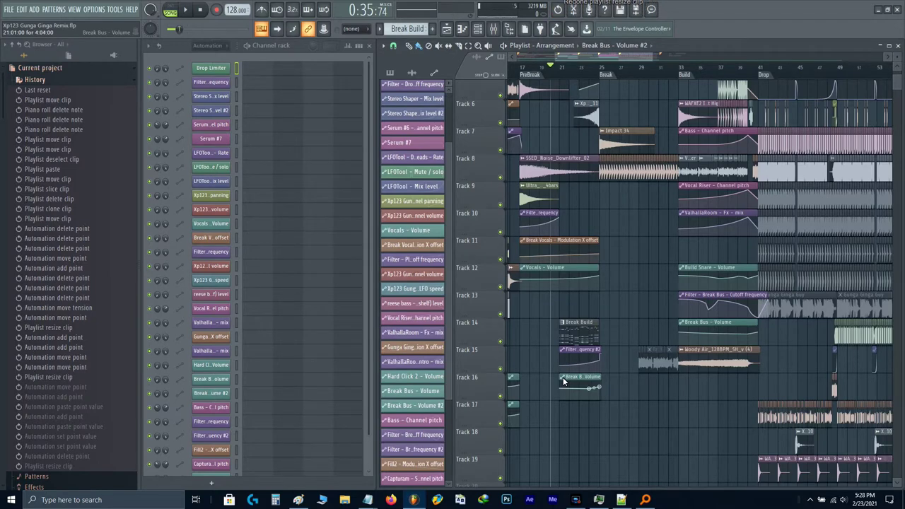
- Lower the bar 21 start point of the Track 16 Break Bus - Volume automation so the volume rises gradually
scroll(562, 385, up, 10)
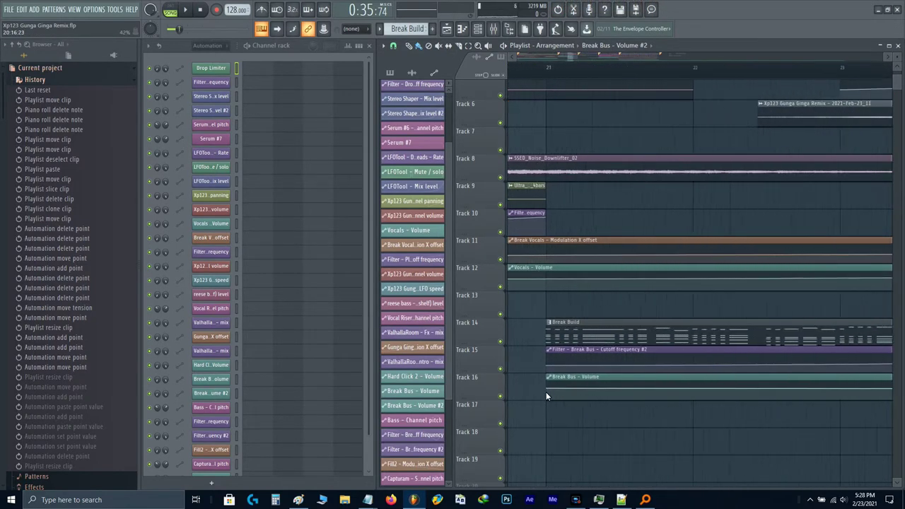
drag(543, 388, 543, 391)
- Play the section into bar 25 and open the master's Break Limiter to examine the level
key(space)
scroll(543, 391, down, 8)
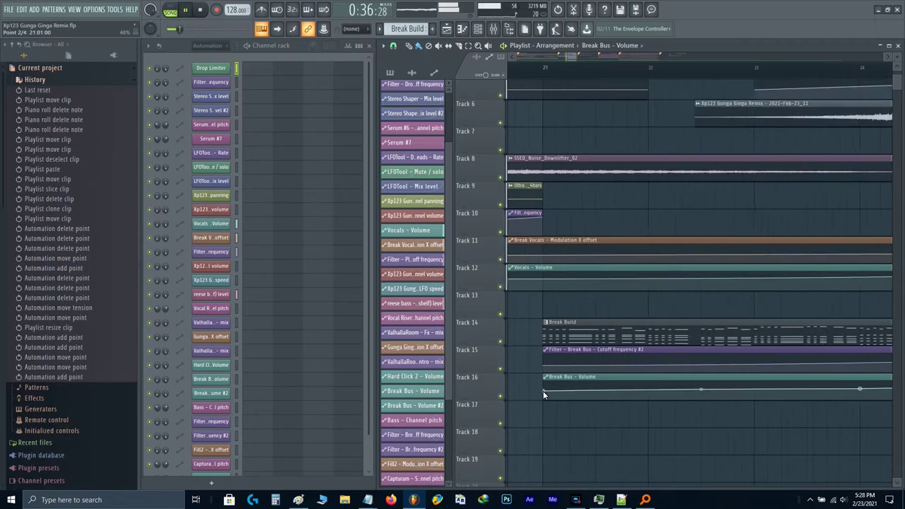
key(F9)
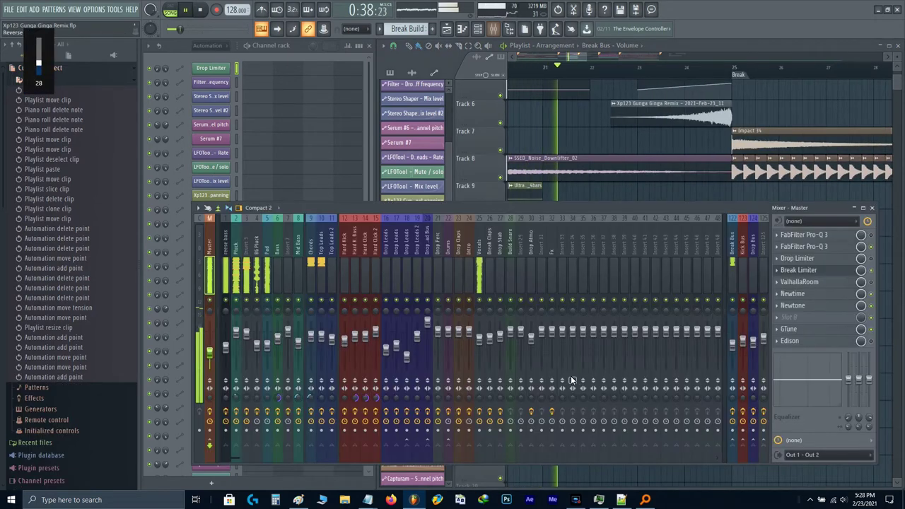
click(789, 270)
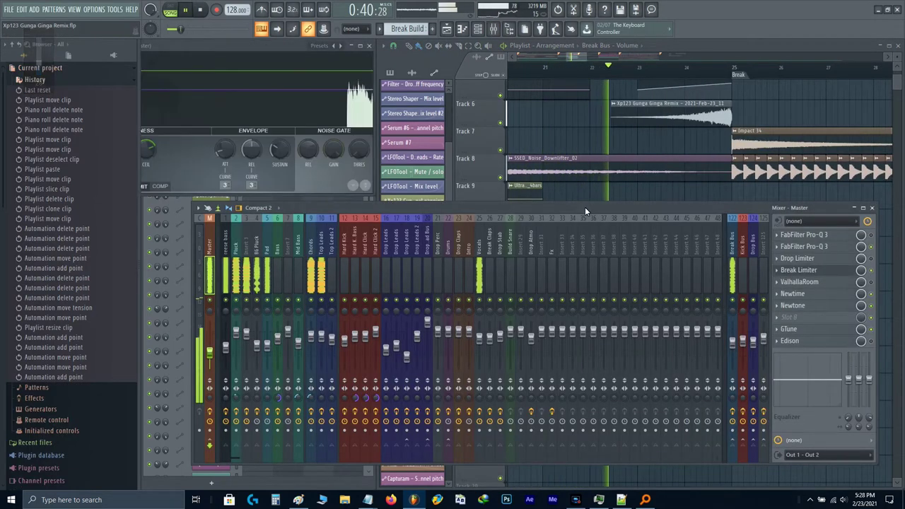
key(F9)
scroll(701, 273, up, 1)
scroll(701, 271, up, 2)
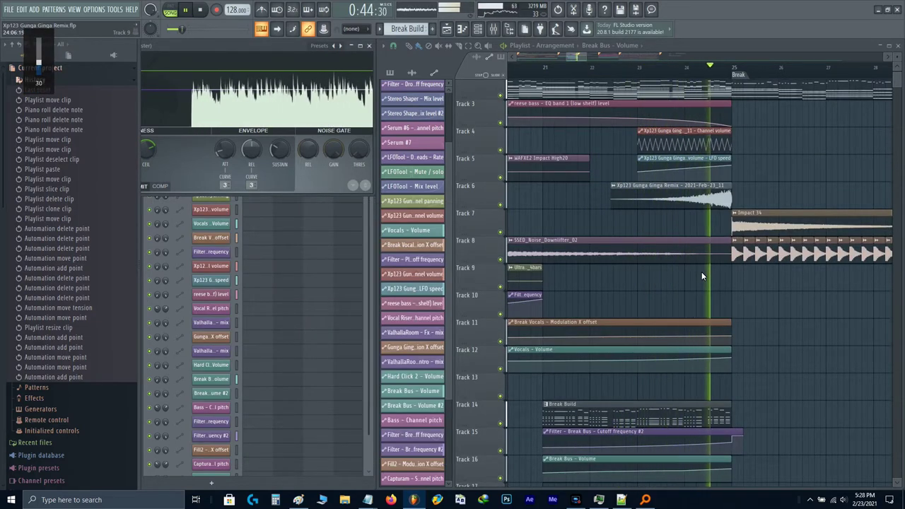
key(space)
- Set the lower bar 25 point of the Track 15 cutoff automation to 0.75
scroll(723, 401, up, 3)
scroll(748, 453, up, 2)
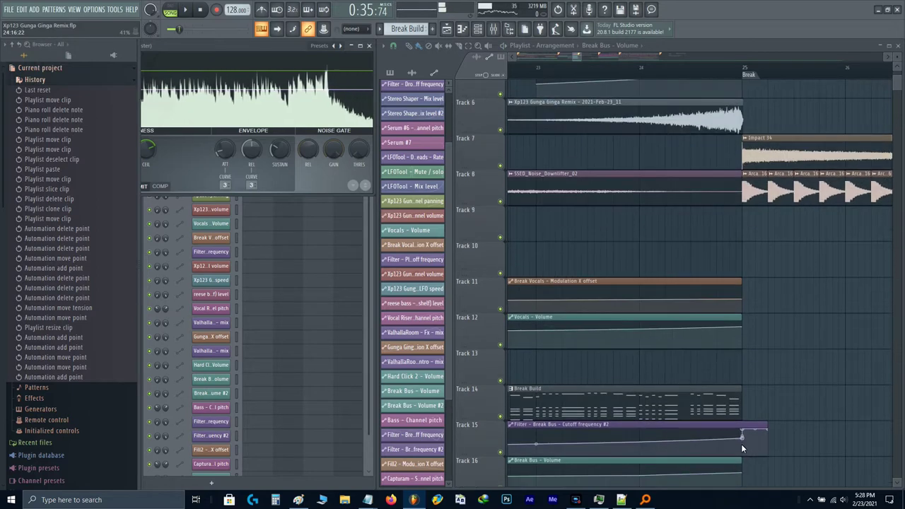
right_click(740, 440)
key(t)
click(741, 440)
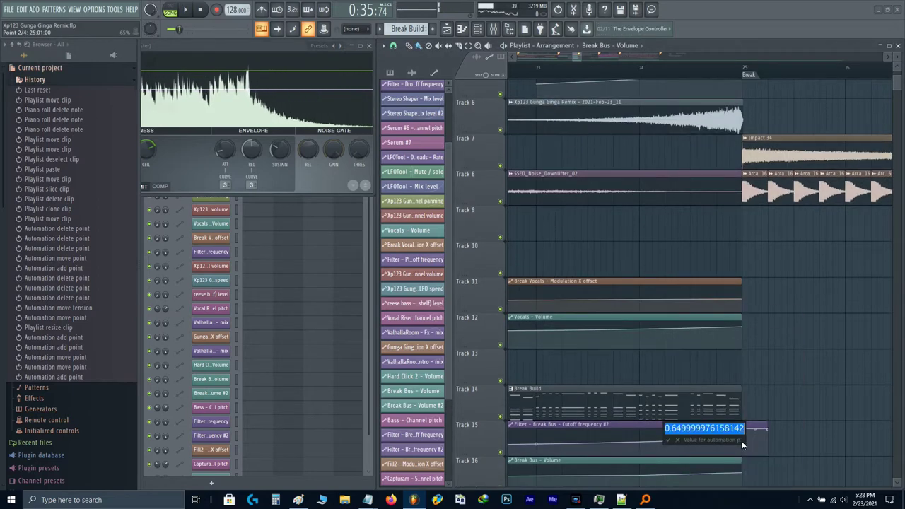
scroll(746, 440, up, 3)
scroll(746, 436, up, 3)
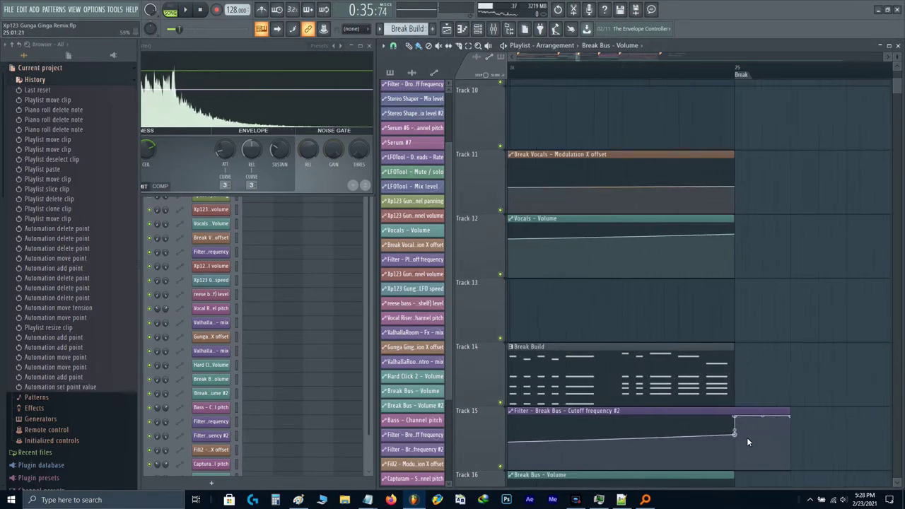
drag(720, 434, 720, 408)
right_click(717, 437)
key(t)
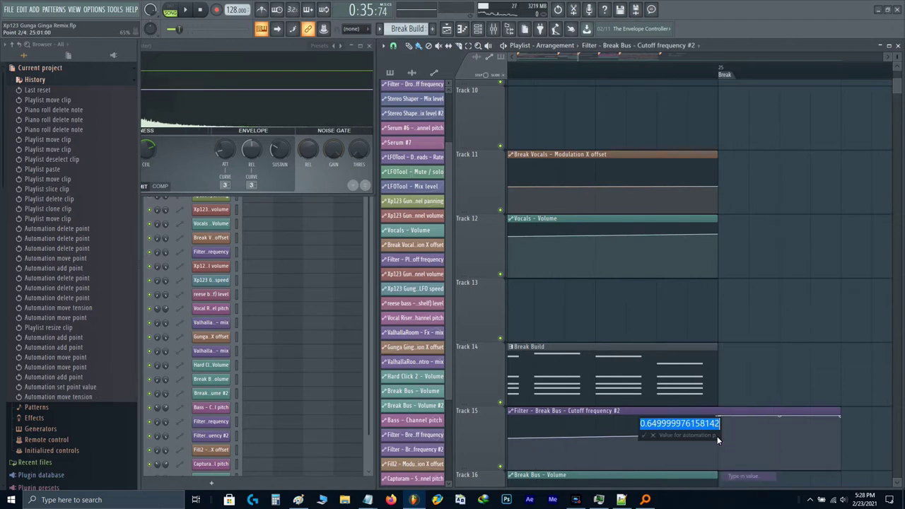
text(0.75)
key(Return)
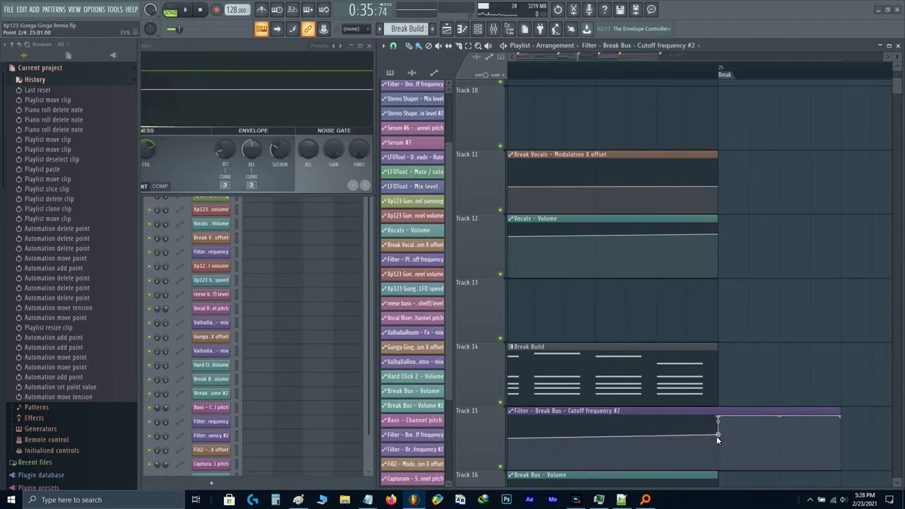
- Play the section up to bar 24 to examine the Break Build, cutoff and volume automation on Tracks 11 to 16
key(space)
scroll(716, 438, down, 3)
scroll(716, 435, down, 3)
scroll(653, 353, down, 2)
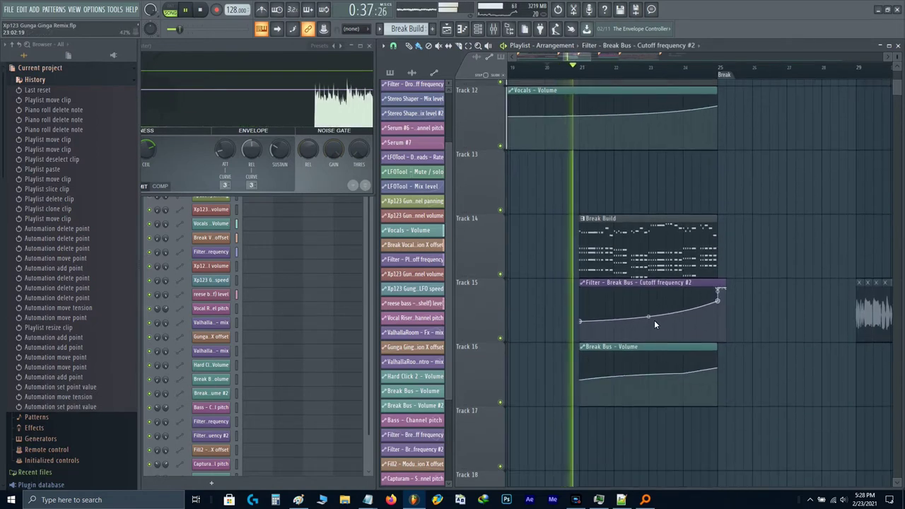
drag(653, 319, 668, 384)
scroll(639, 349, up, 2)
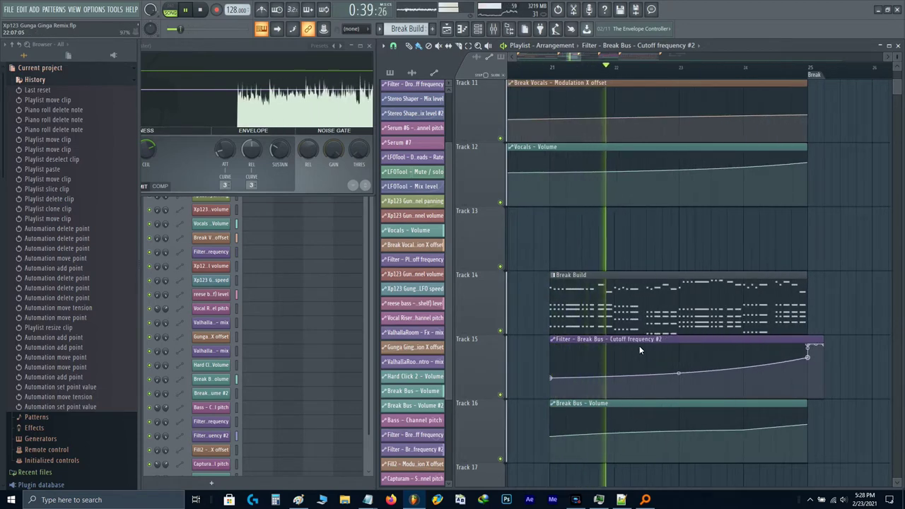
scroll(586, 308, up, 1)
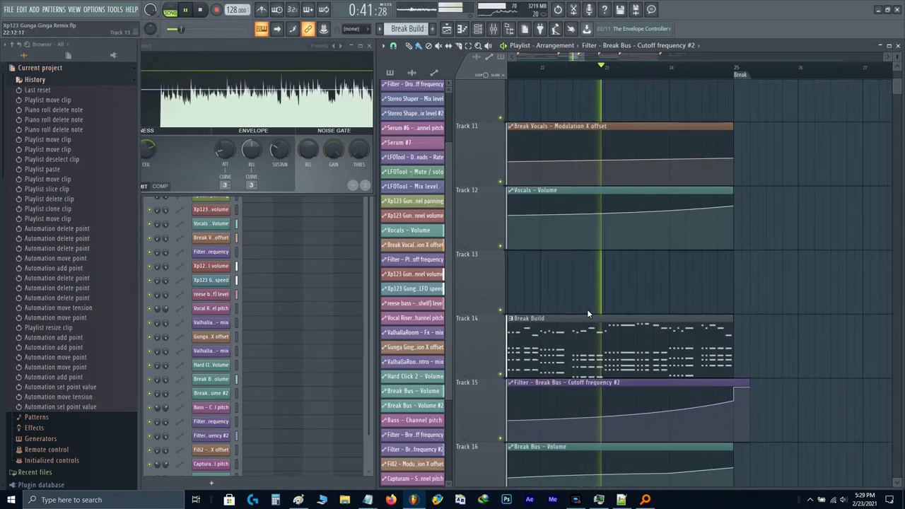
scroll(587, 309, down, 2)
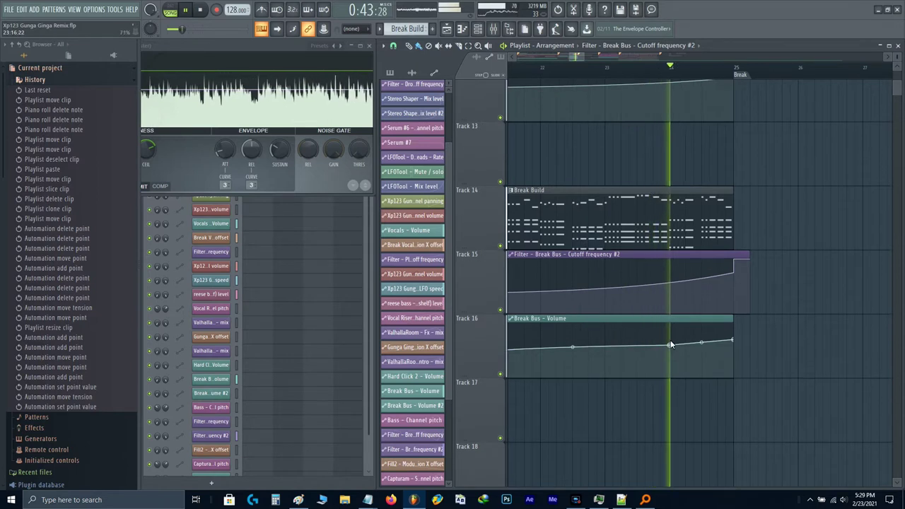
- Bend the last rise of the Track 16 Break Bus - Volume curve and extend the clip past bar 25
drag(701, 342, 699, 346)
key(space)
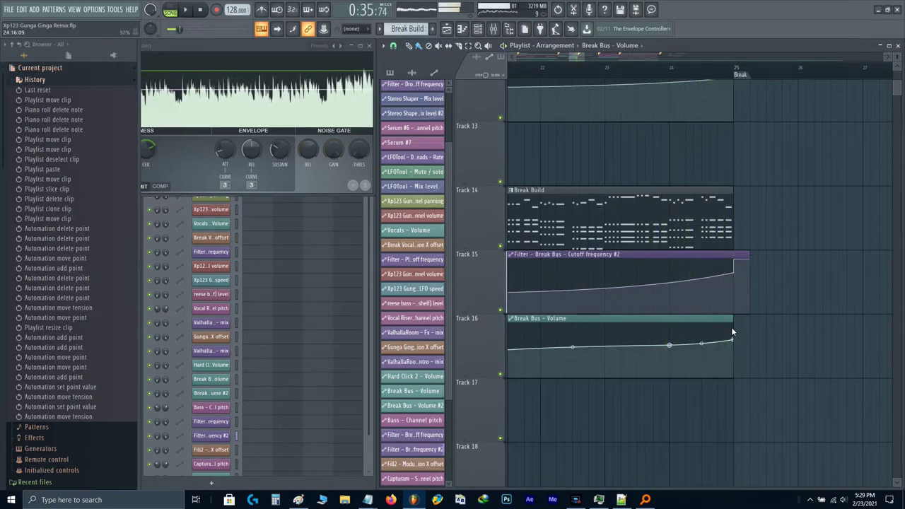
drag(732, 321, 779, 321)
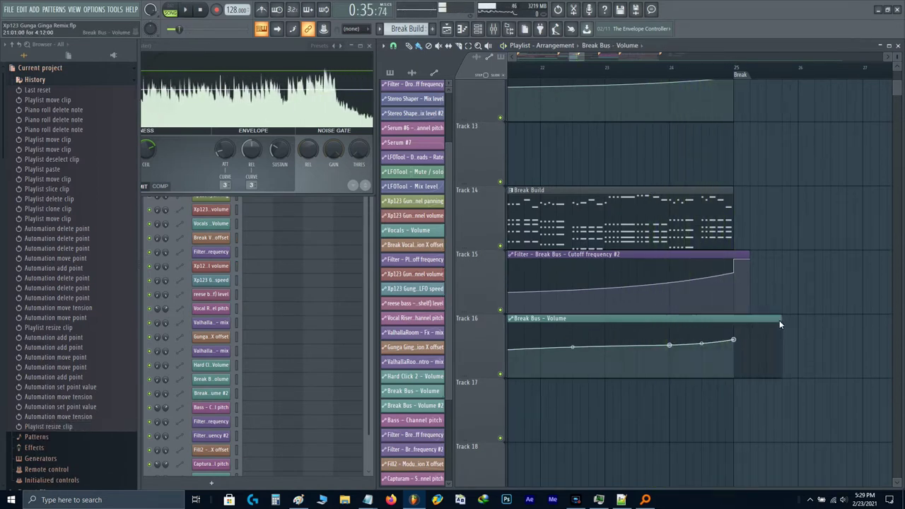
- Create a volume jump at bar 25 on Track 16 by lowering the existing point and adding two higher points with the copied value
scroll(735, 336, up, 3)
drag(732, 340, 730, 347)
right_click(731, 333)
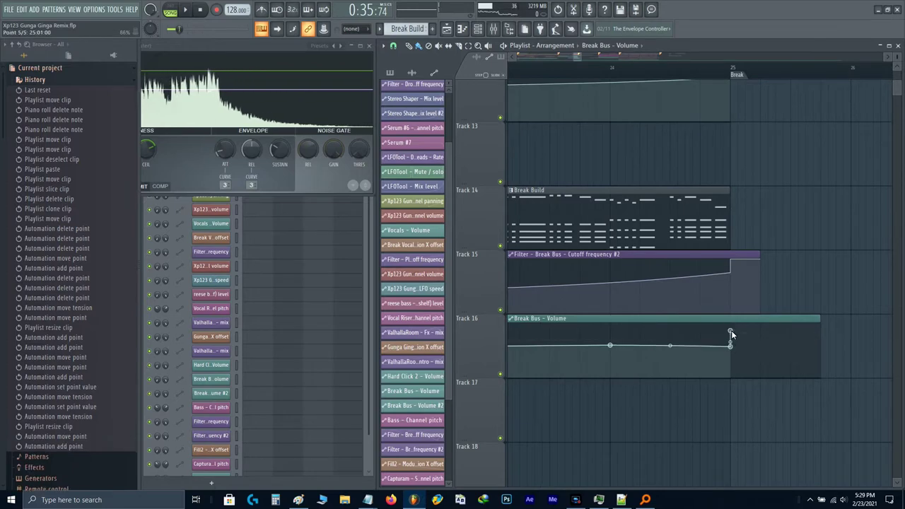
right_click(730, 331)
key(p)
click(789, 341)
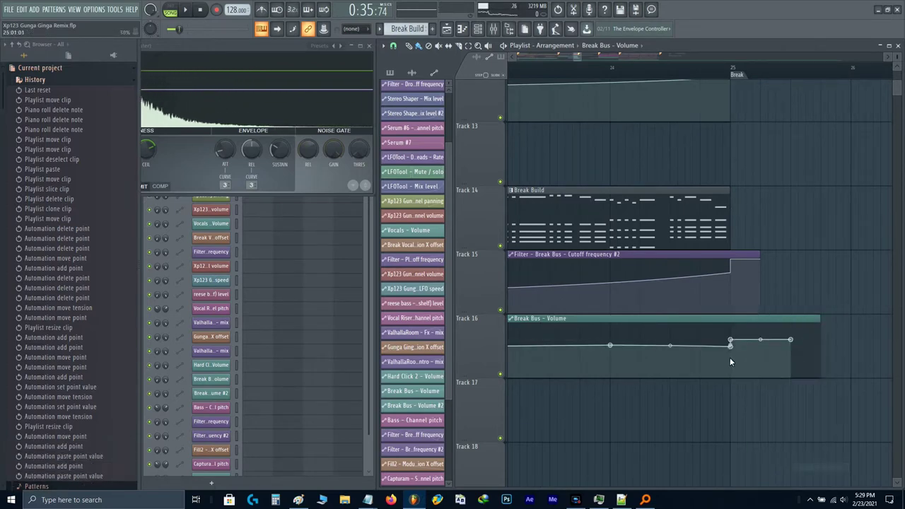
- Set the lower bar 25 point of Track 16 to 0.6 and remove the bar 24 point for one continuous rise
right_click(728, 349)
text(t)
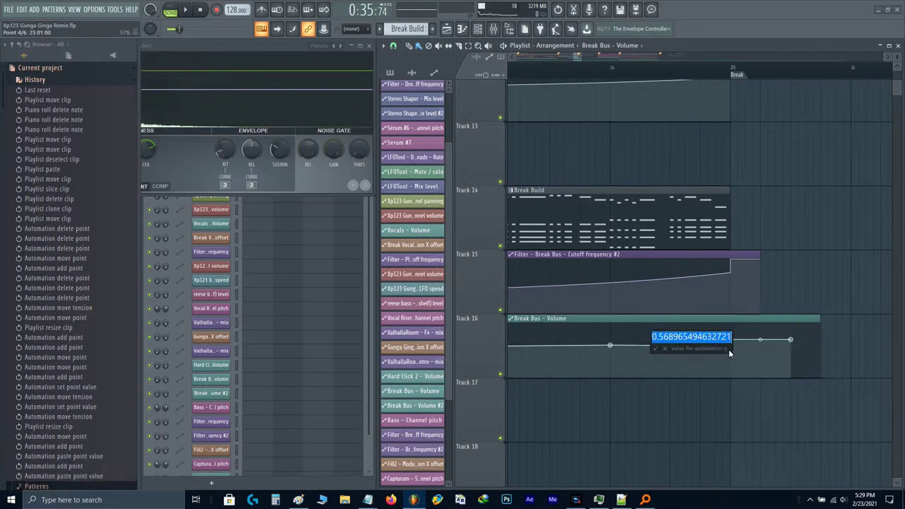
text(0.6)
key(Return)
scroll(729, 351, down, 5)
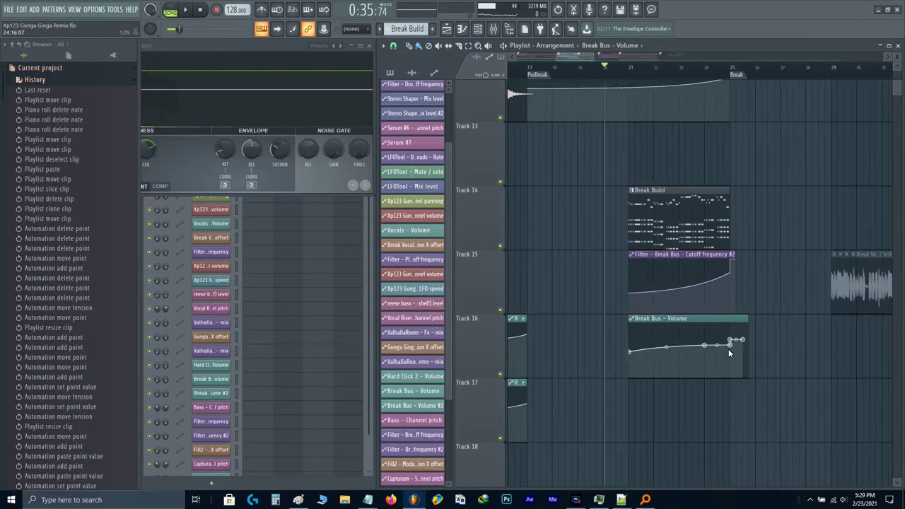
- Play the section past bar 22 and examine the upper tracks to check the gradual Break Bus rise
key(space)
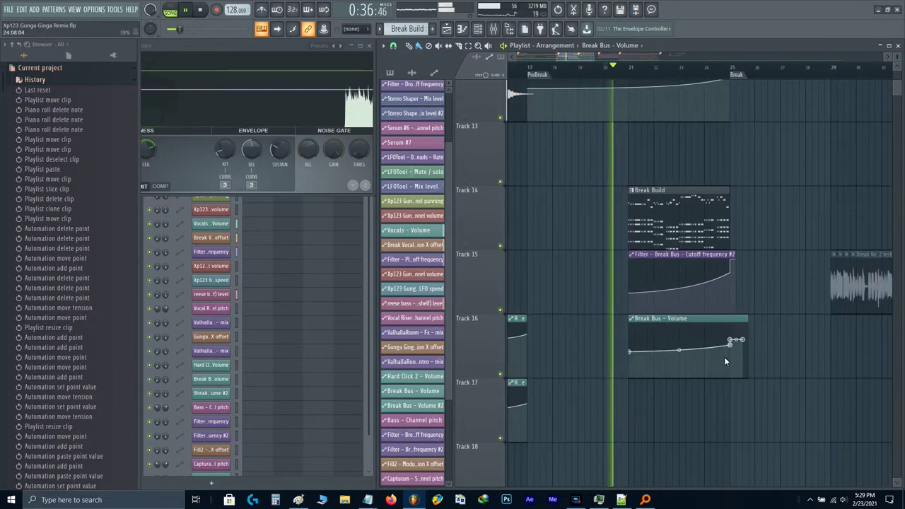
scroll(679, 349, up, 3)
scroll(697, 311, up, 2)
scroll(621, 266, up, 7)
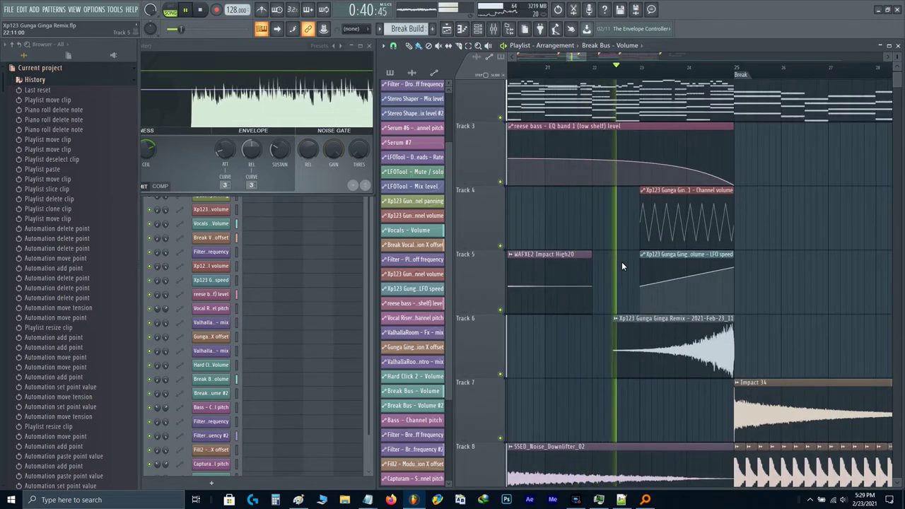
key(space)
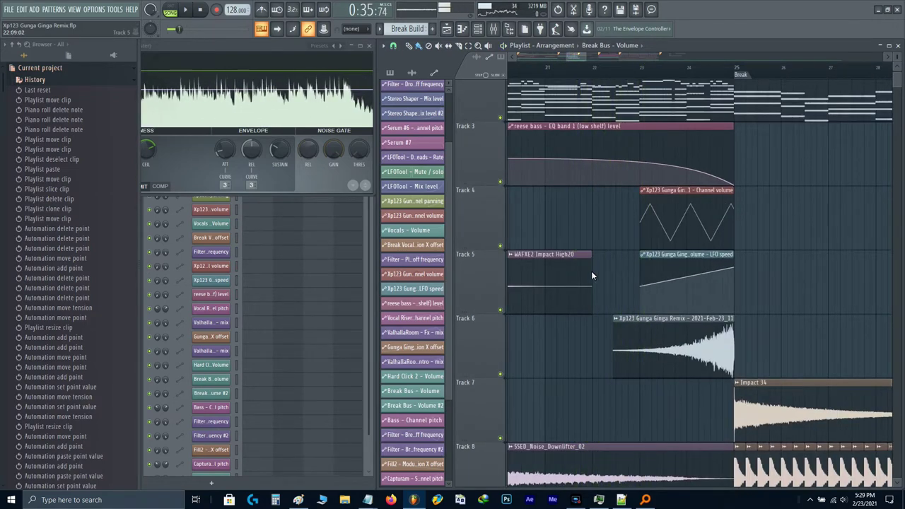
- Solo the Insert 3 mixer track during playback and inspect its second FabFilter Pro-Q 3
key(F9)
key(space)
click(246, 296)
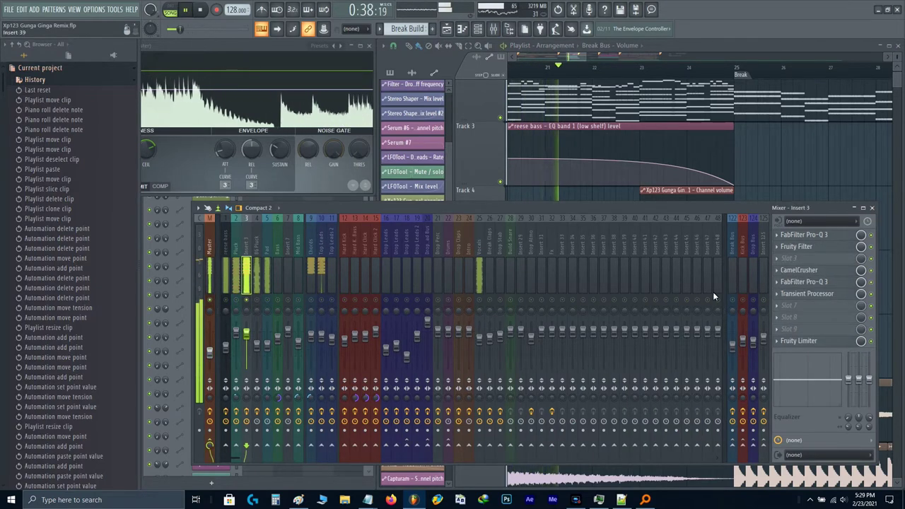
click(810, 285)
click(811, 285)
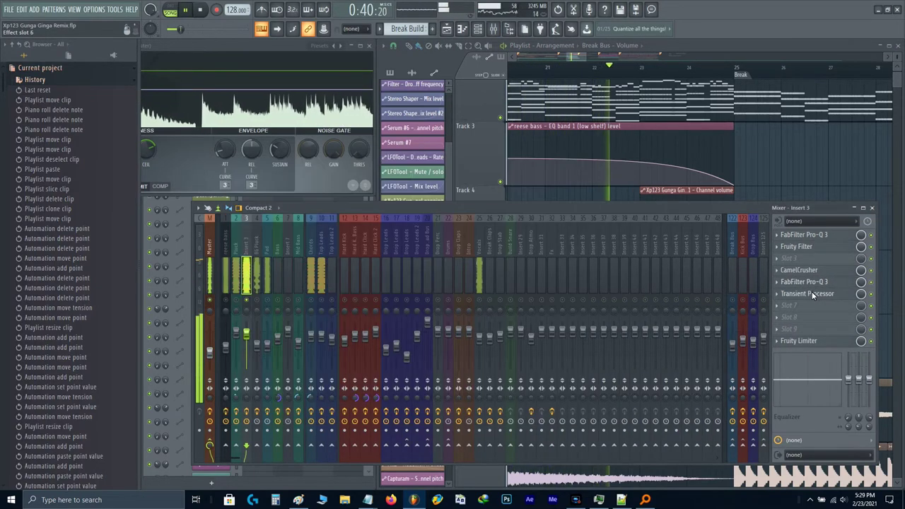
- Lower the attack of Insert 3's Transient Processor to -55%
click(812, 291)
scroll(564, 229, down, 5)
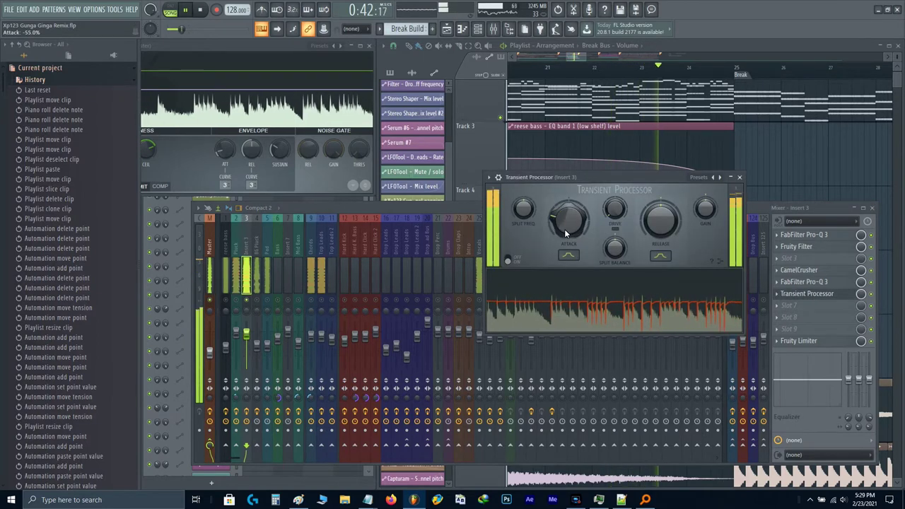
click(805, 293)
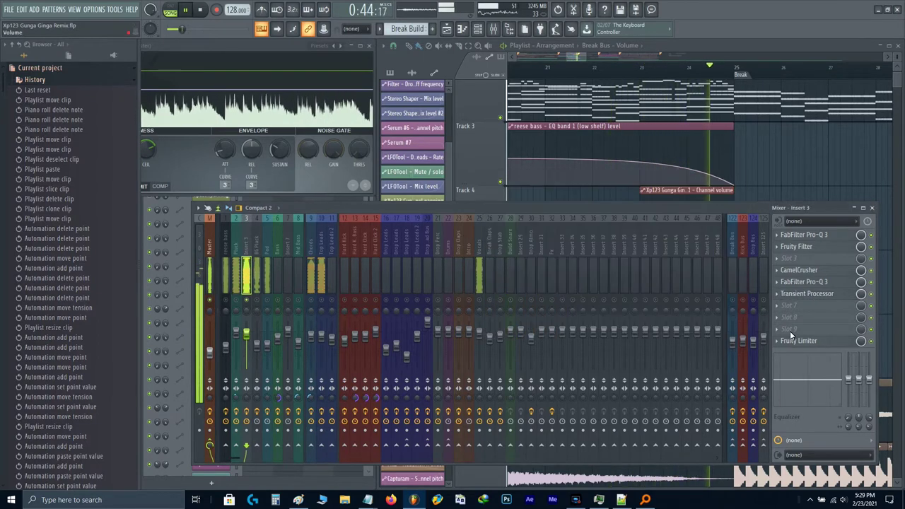
- Check the ceiling of Insert 3's Fruity Limiter, unsolo the track and return to the playlist
click(805, 340)
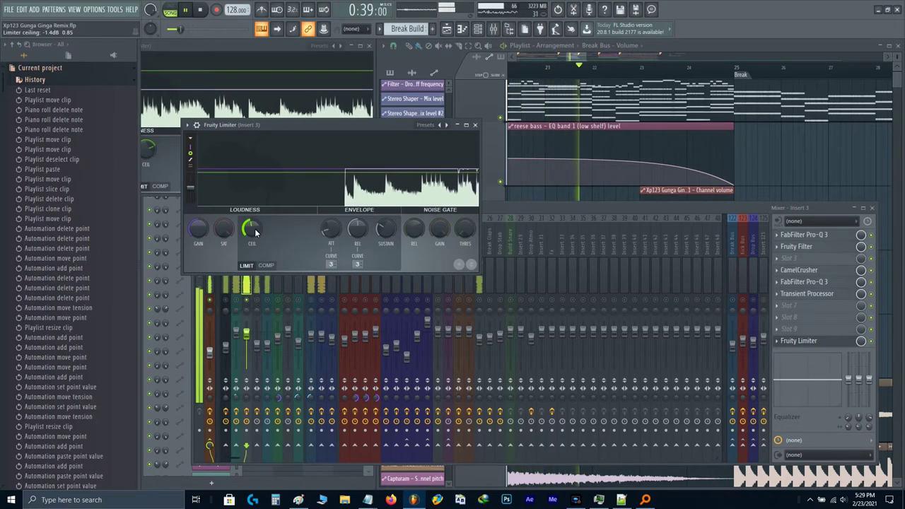
click(248, 296)
key(F9)
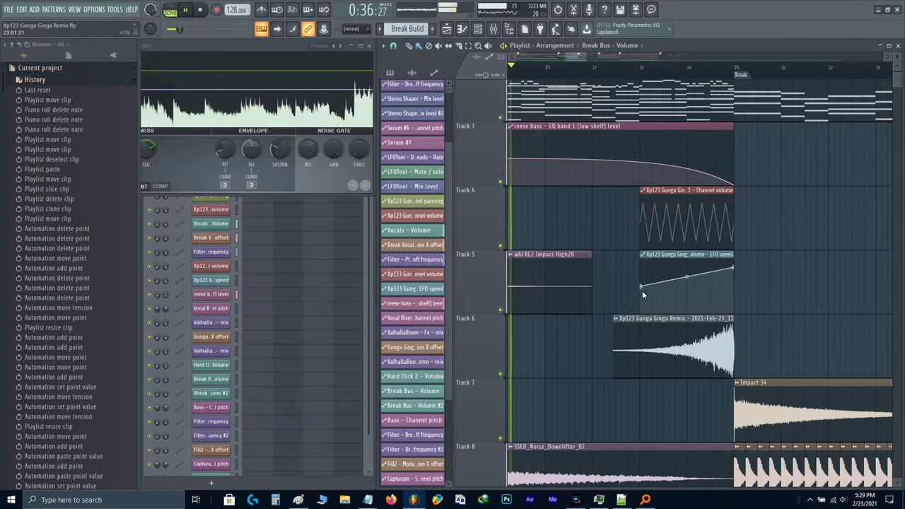
- Play the full arrangement into bar 25 to examine how all tracks and the Break Bus automation build together
scroll(578, 280, down, 3)
scroll(587, 249, up, 5)
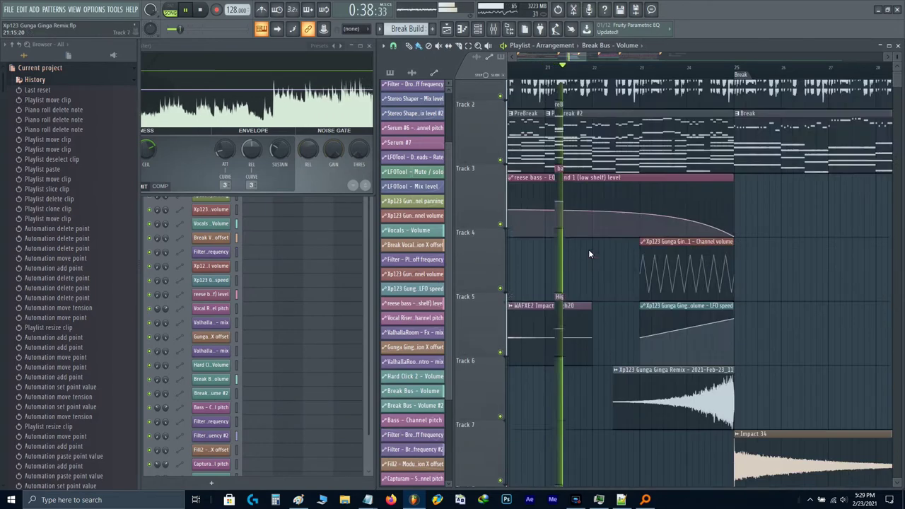
ctrl+scroll(612, 271, up, 1)
scroll(613, 276, down, 6)
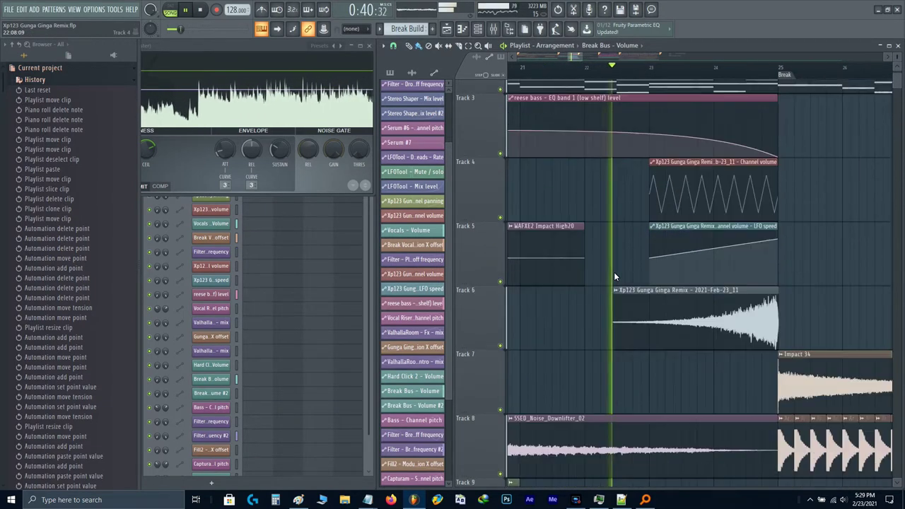
scroll(614, 276, down, 3)
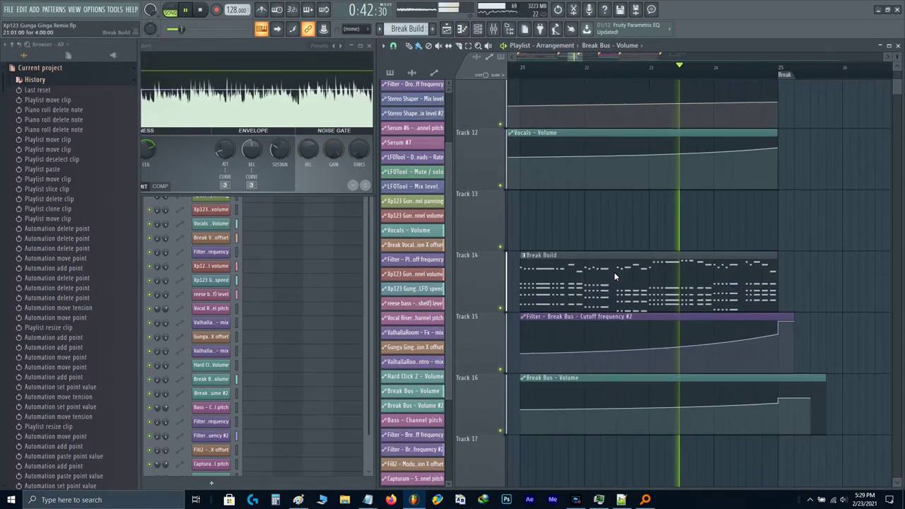
ctrl+scroll(613, 275, down, 1)
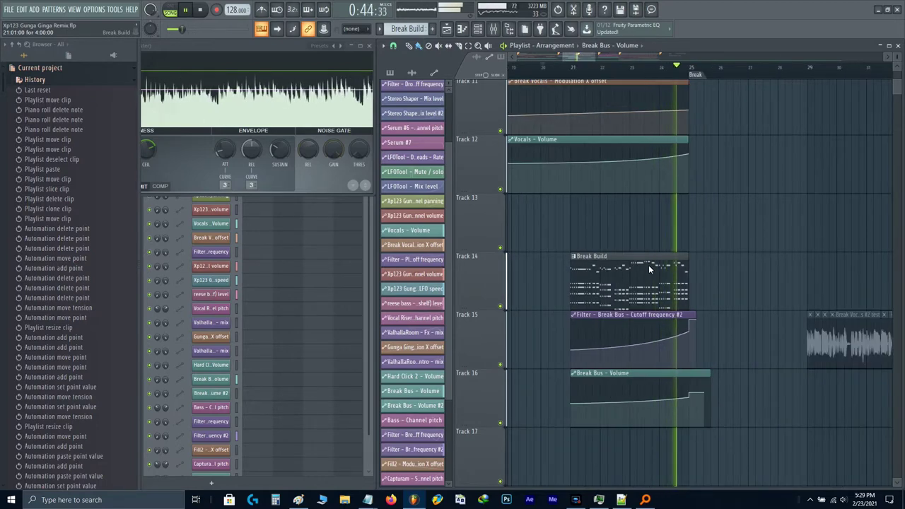
drag(635, 288, 611, 303)
key(space)
scroll(602, 290, up, 1)
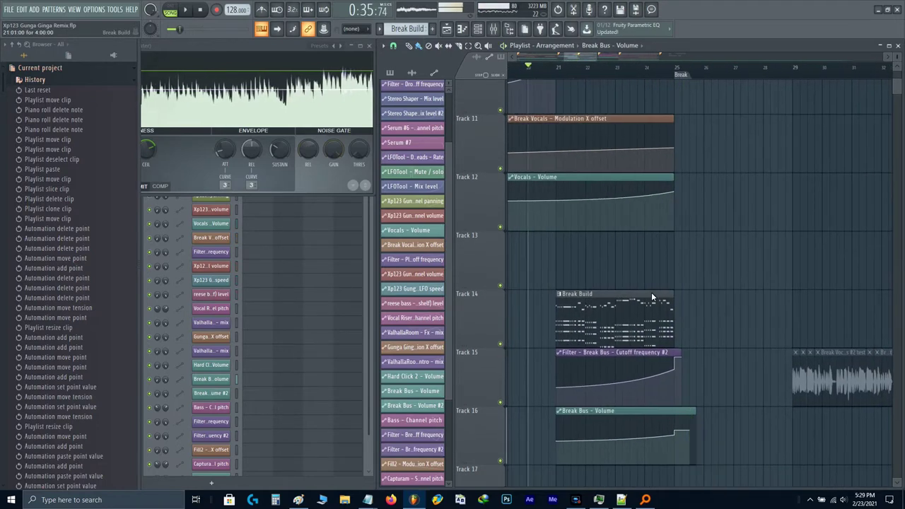
- Play from just before bar 23 and straighten the Track 15 cutoff automation's rise toward bar 25
click(613, 67)
key(space)
drag(611, 386, 610, 320)
key(space)
scroll(654, 396, up, 2)
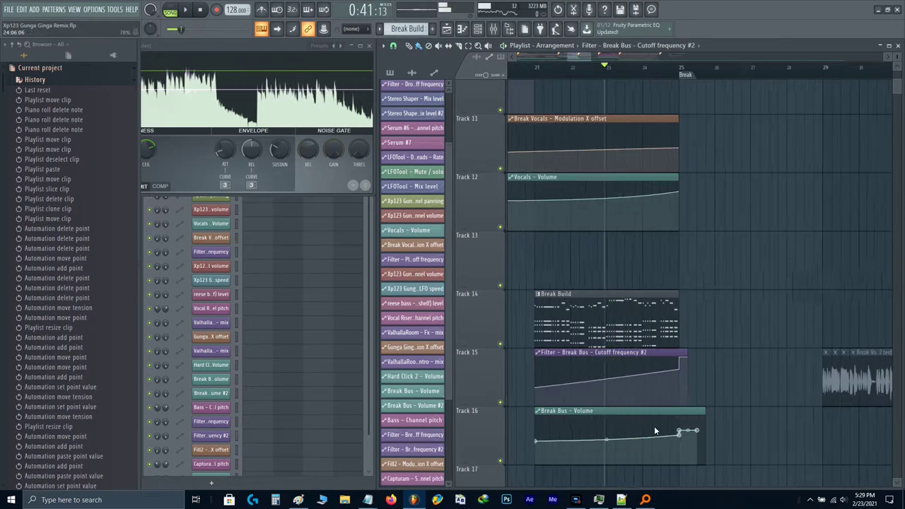
right_click(684, 436)
key(t)
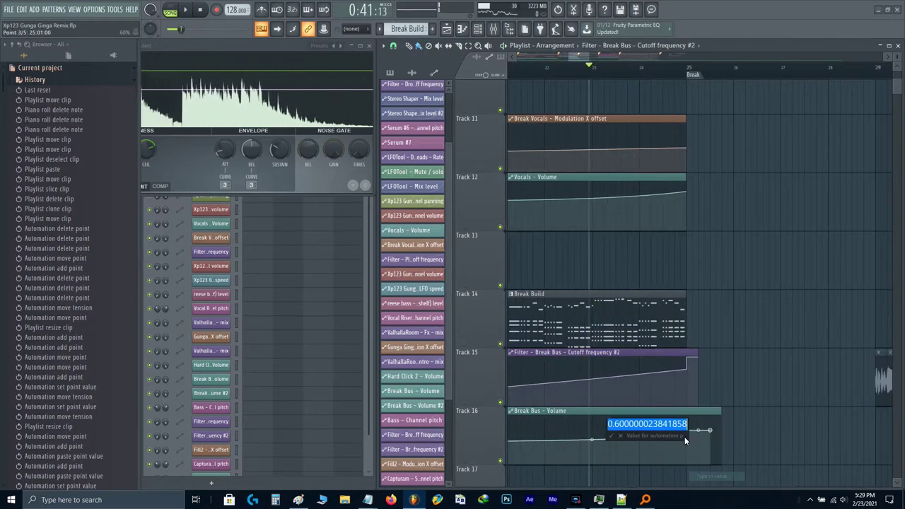
key(Return)
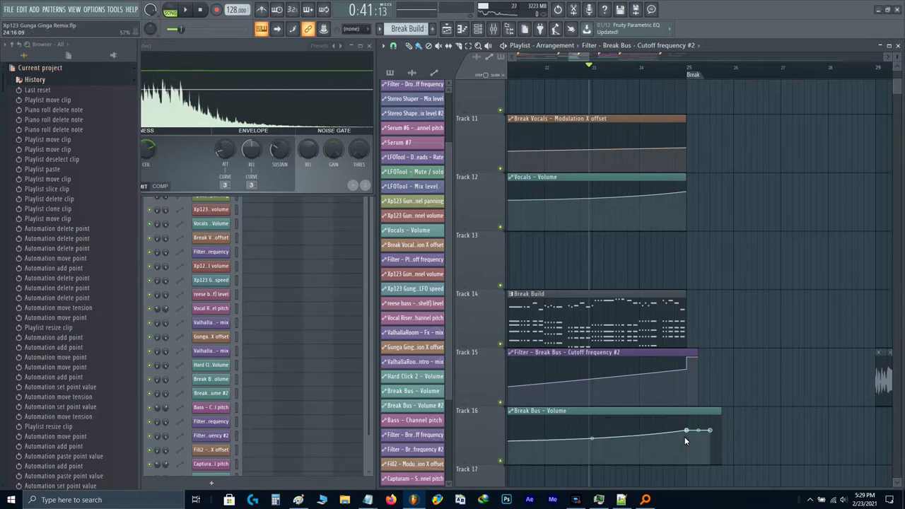
key(ctrl+z)
- Set the lower bar 25 point of the Track 16 Break Bus - Volume automation to 0.65
right_click(684, 436)
text(t.65)
key(Return)
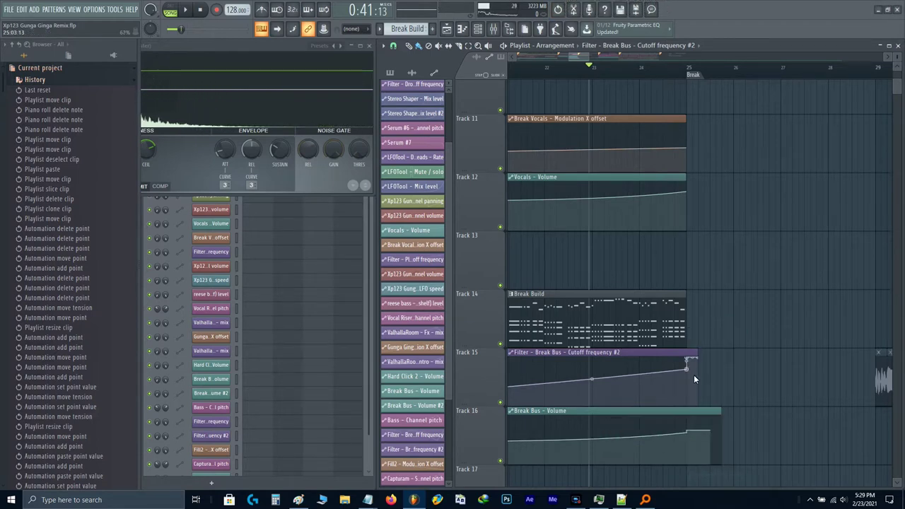
- Set the lower bar 25 point of the Track 15 cutoff automation to 0.85 and play into bar 25
right_click(688, 368)
key(t)
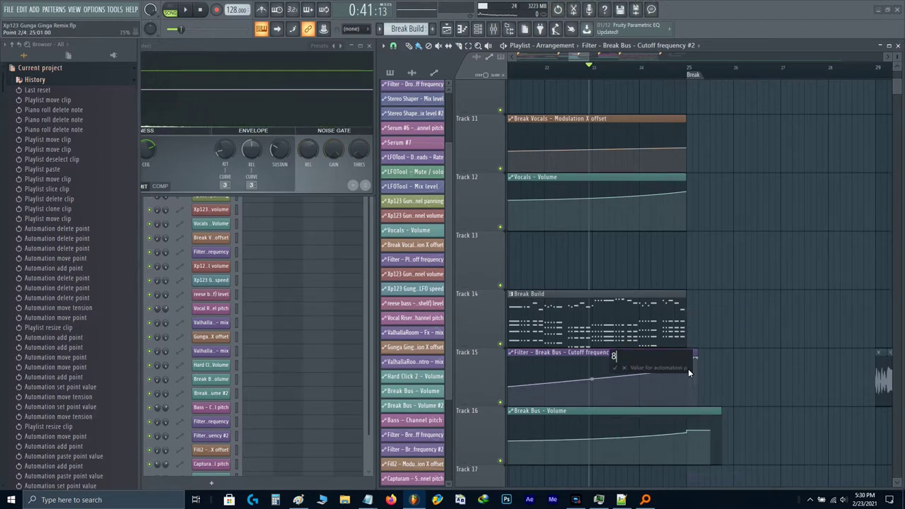
key(Return)
key(space)
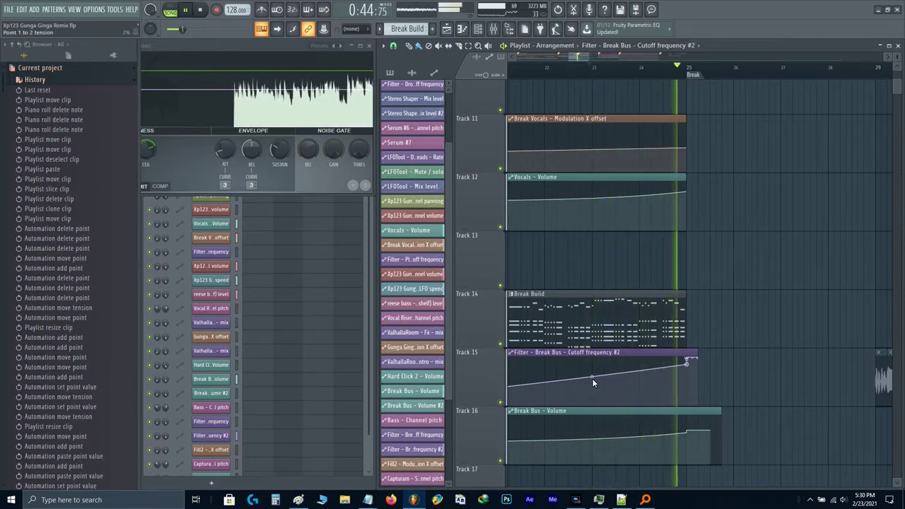
key(space)
- Set the lower bar 25 cutoff point on Track 15 to 0.8 and bend its rise upward from bar 21
scroll(650, 383, up, 3)
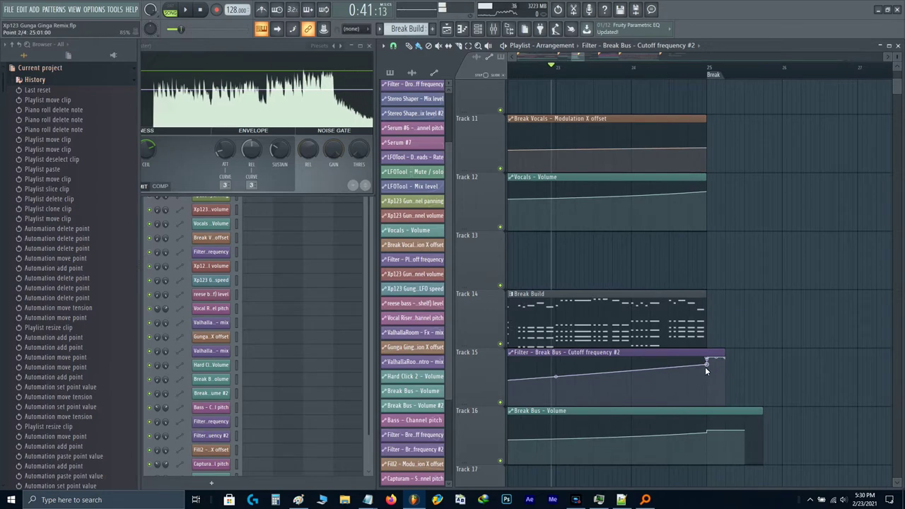
double_click(704, 366)
text(8)
key(Return)
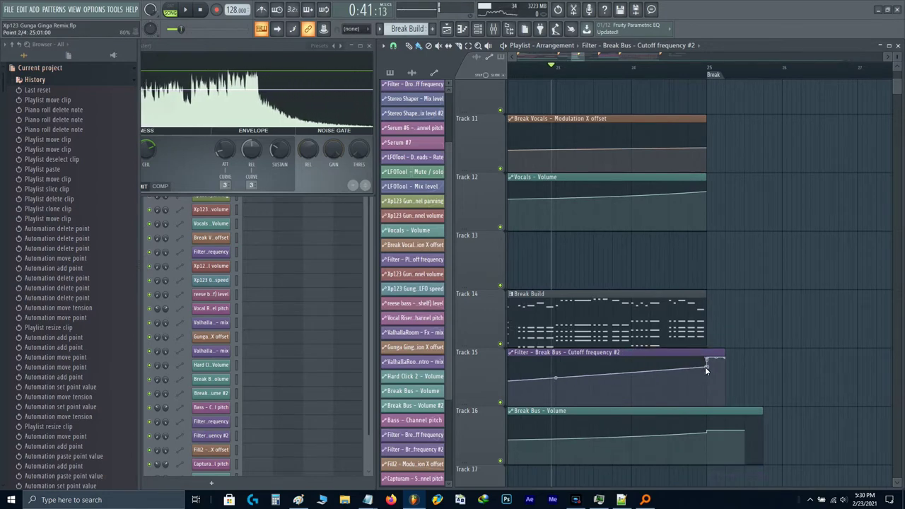
ctrl+scroll(705, 366, down, 2)
drag(625, 378, 620, 365)
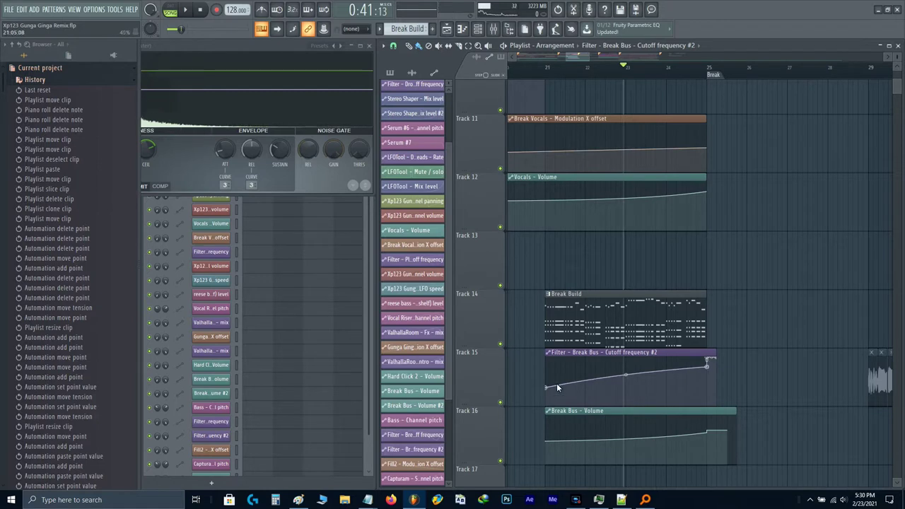
- Place the playhead just past bar 25 and look over the tracks above the Break Build clip
click(736, 67)
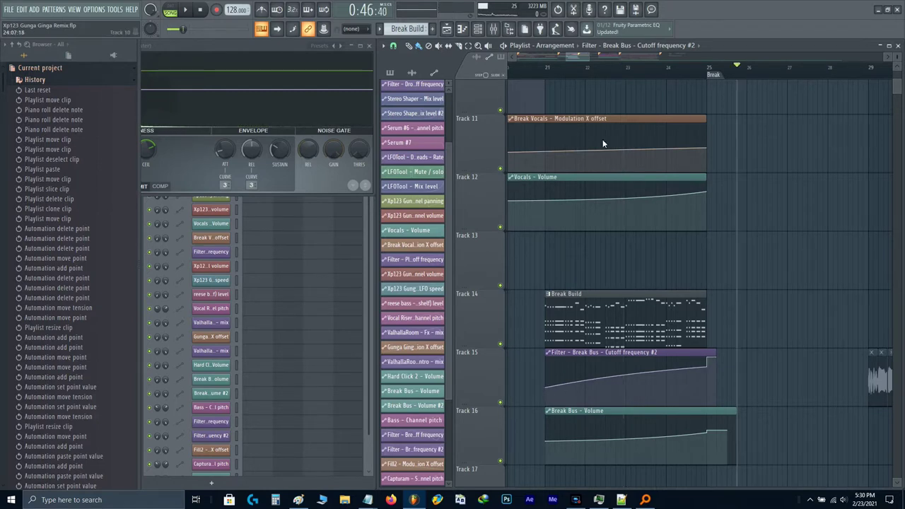
click(611, 354)
scroll(574, 168, up, 3)
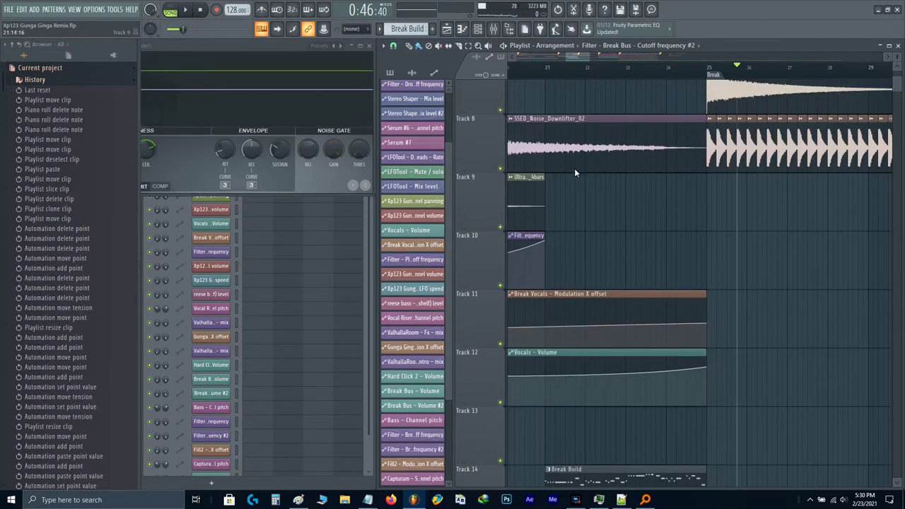
- Solo Track 14 with the Break Build clip and play it from bar 21
click(547, 67)
scroll(529, 235, down, 2)
scroll(510, 289, down, 2)
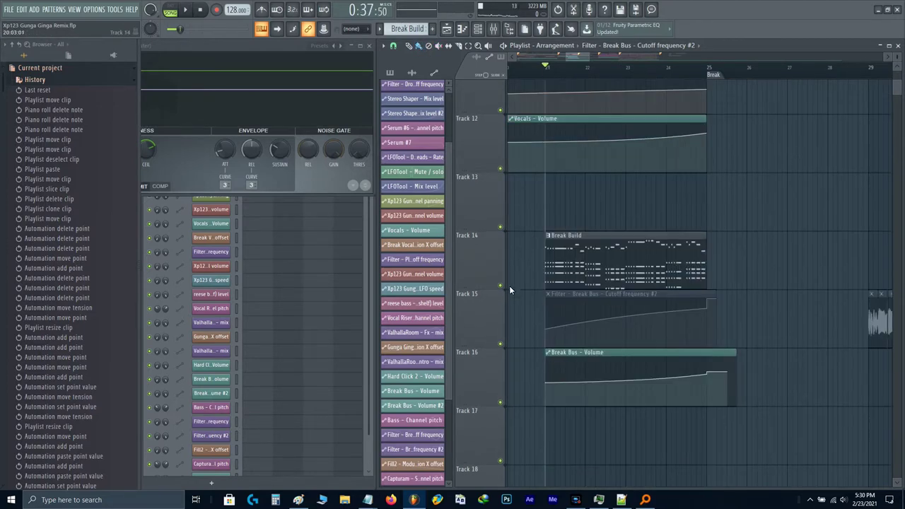
right_click(501, 285)
key(space)
drag(590, 241, 618, 258)
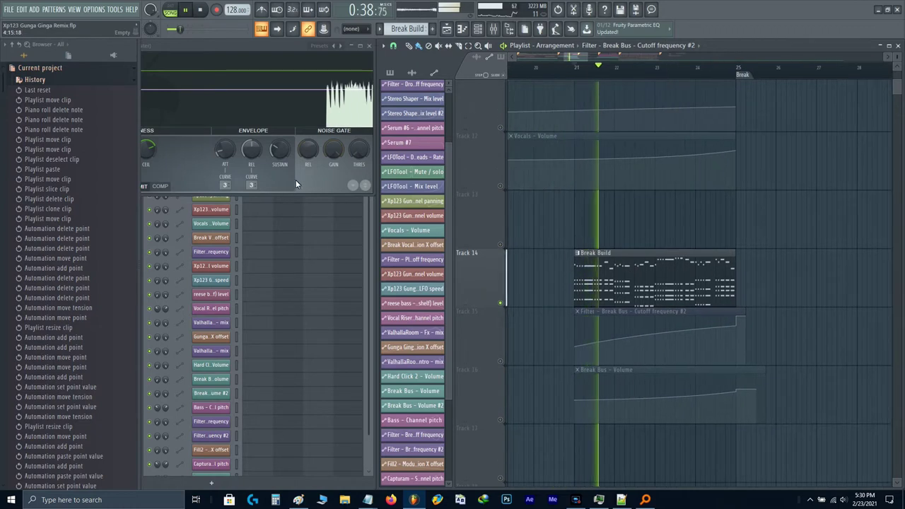
- Show all channels in the channel rack, stop playback and open the Hell Saw Glide 1 synth, dismissing its update notice
key(Escape)
click(207, 47)
click(223, 69)
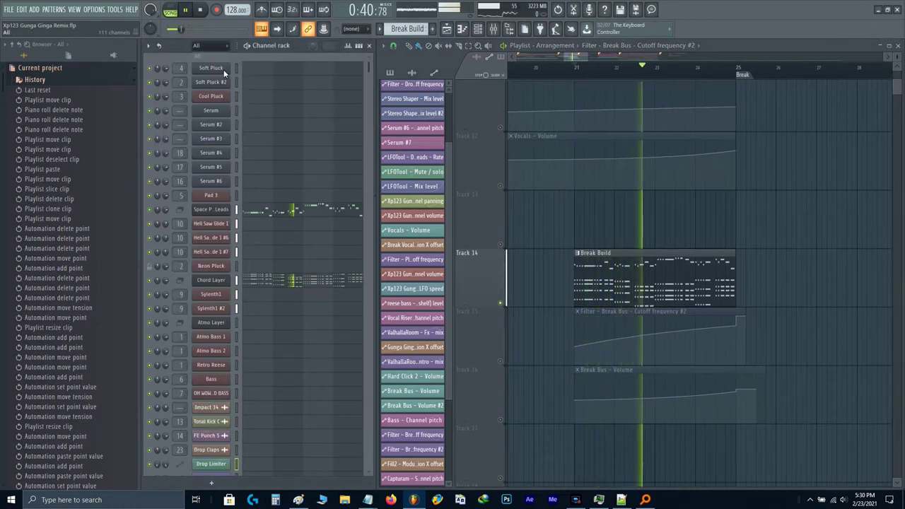
key(space)
click(665, 295)
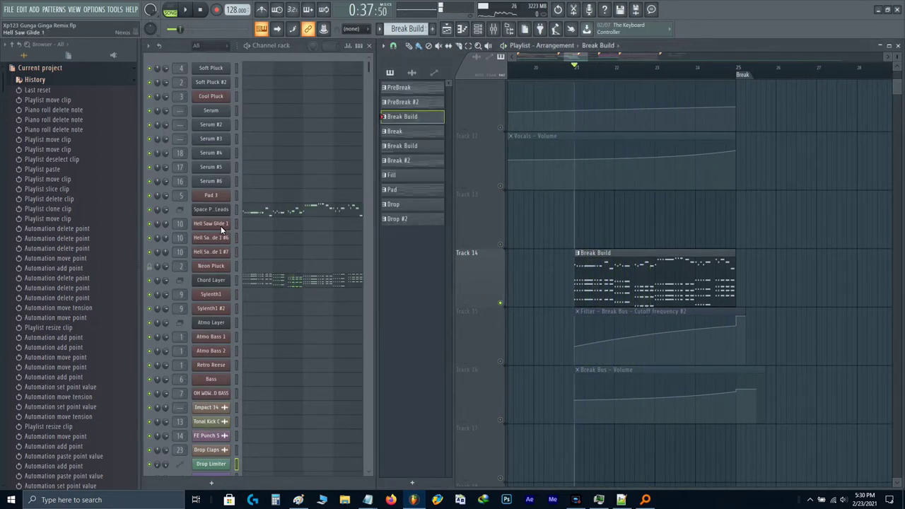
click(299, 244)
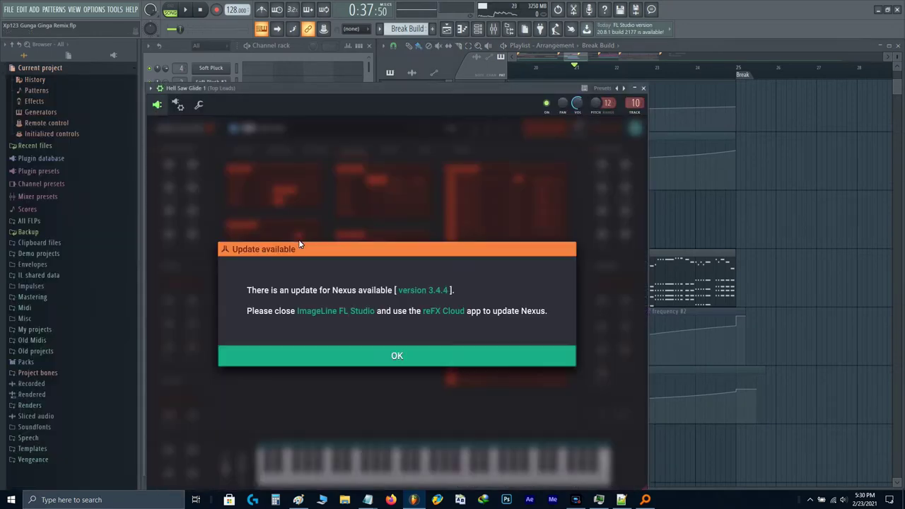
click(323, 356)
drag(336, 90, 387, 81)
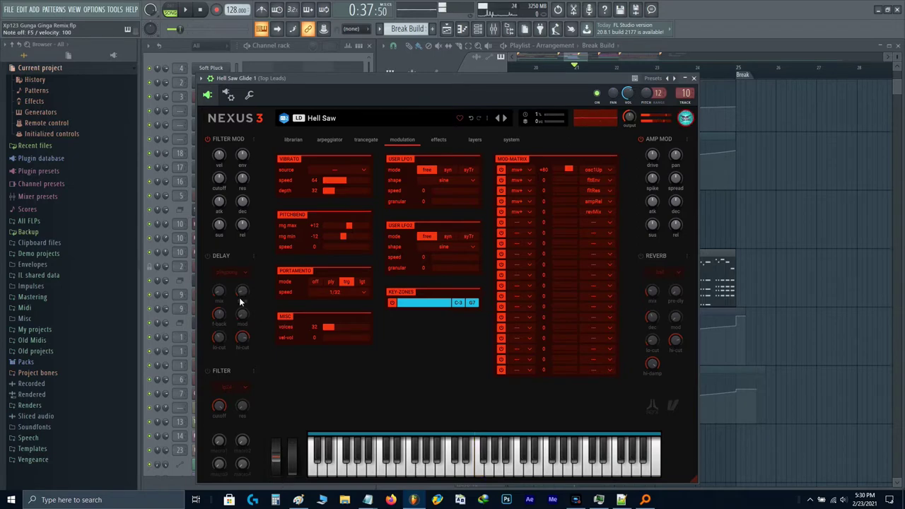
- Enable the filter on Hell Saw Glide 1, compare the lp12 and lp24 types, and lower its main cutoff to 39 with lp24
click(207, 372)
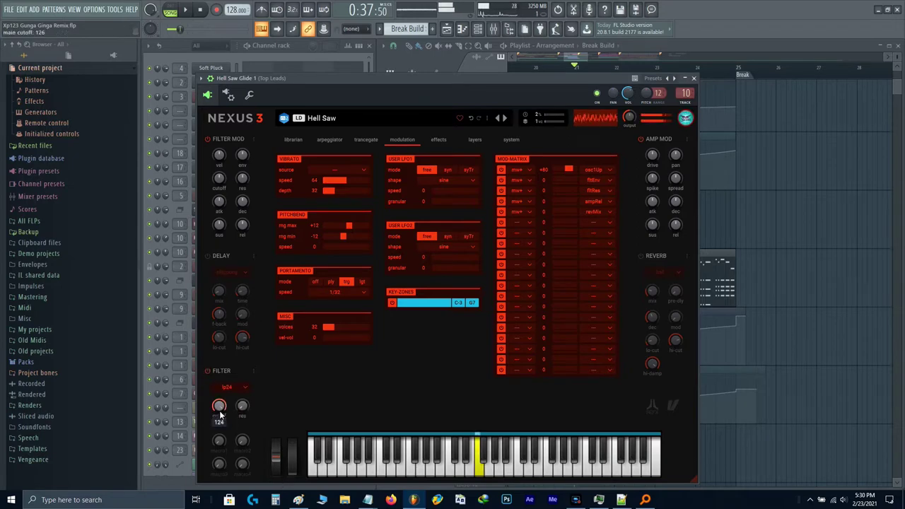
drag(224, 470, 234, 440)
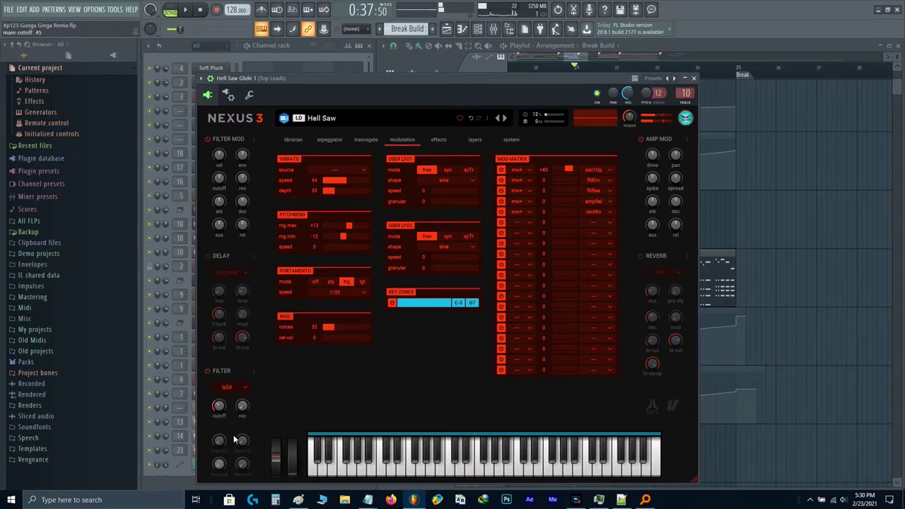
click(237, 385)
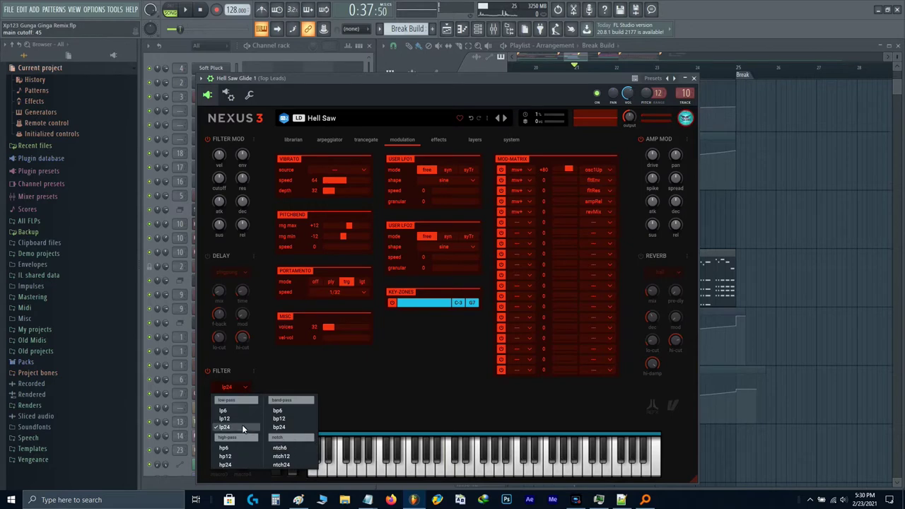
click(238, 417)
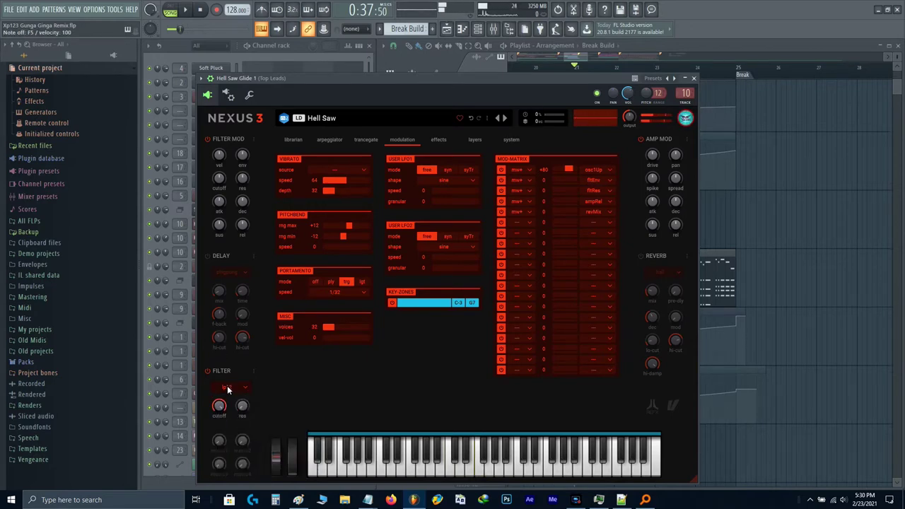
click(227, 385)
click(239, 428)
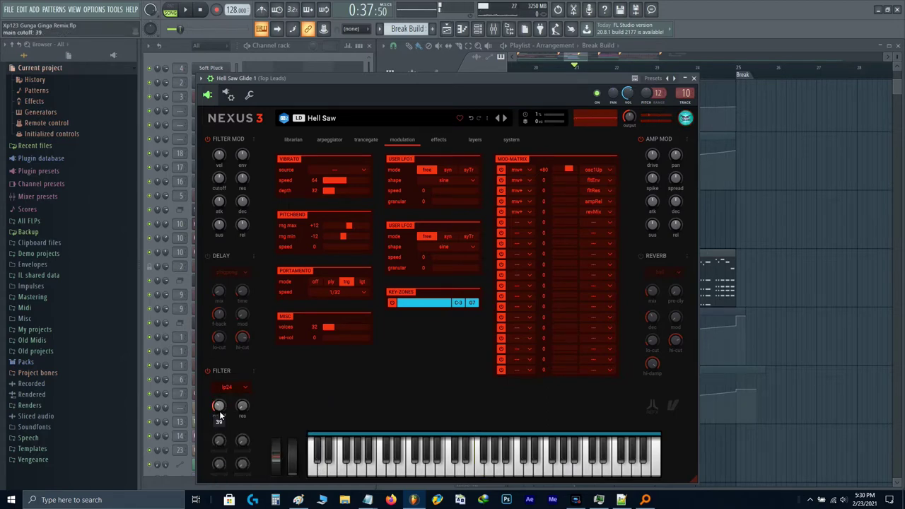
- Select bars 21 to 25 in the playlist and create an automation clip for Hell Saw Glide 1's main cutoff
right_click(711, 227)
scroll(580, 94, up, 3)
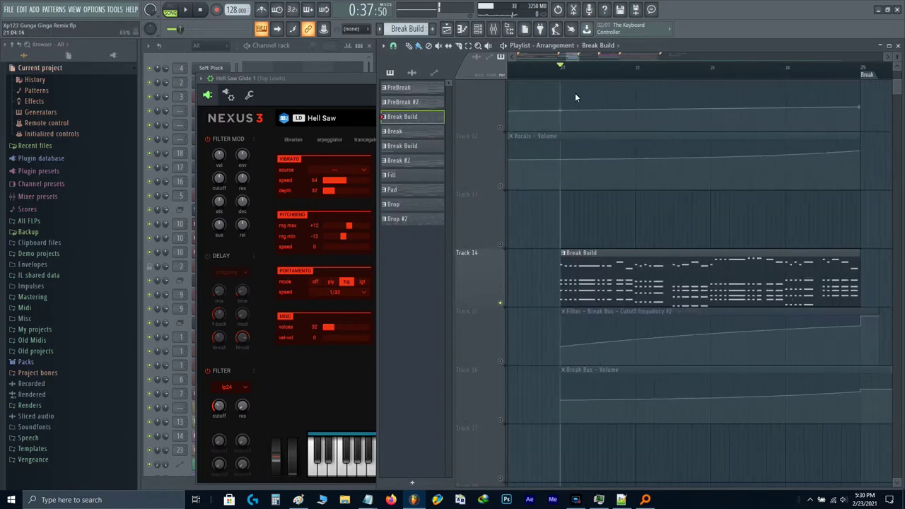
drag(562, 74, 861, 142)
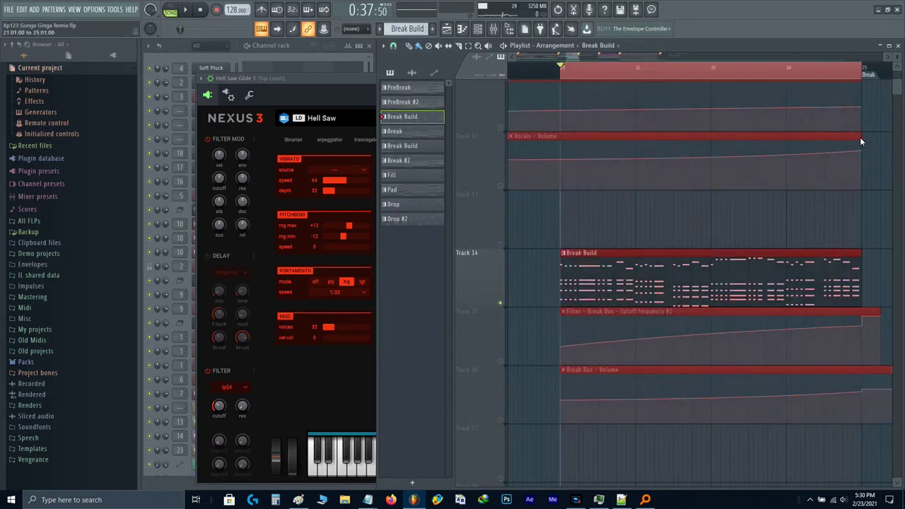
key(alt+t)
key(l)
key(c)
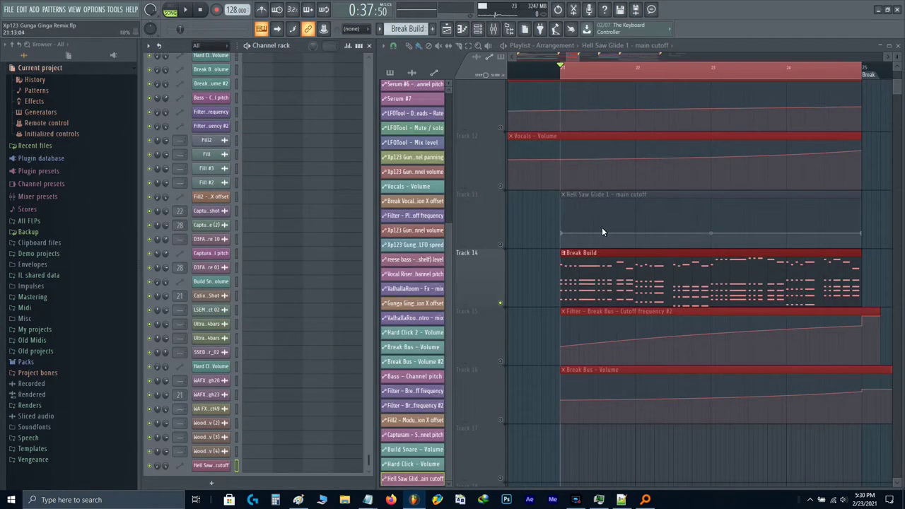
- Open Hell Saw Glide 1 #6, test the filter mod envelope amount, and turn down the filter mod cutoff
scroll(292, 266, up, 15)
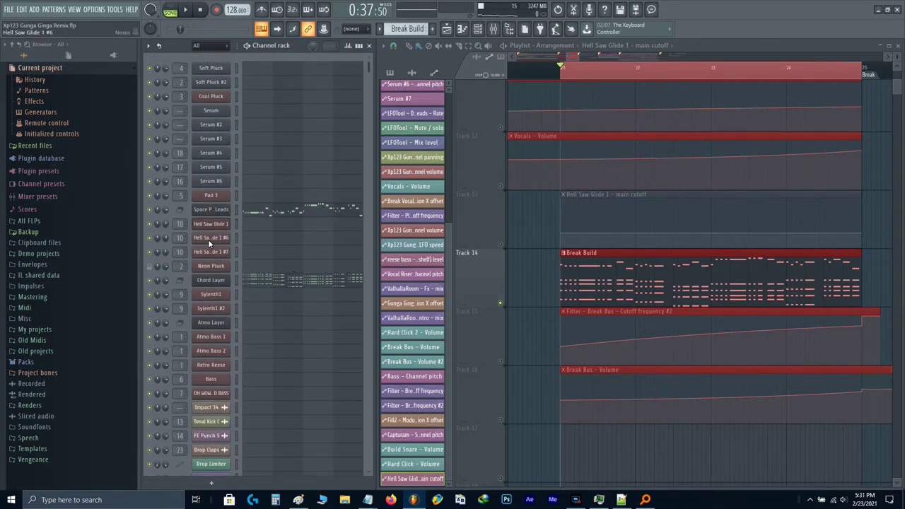
click(208, 239)
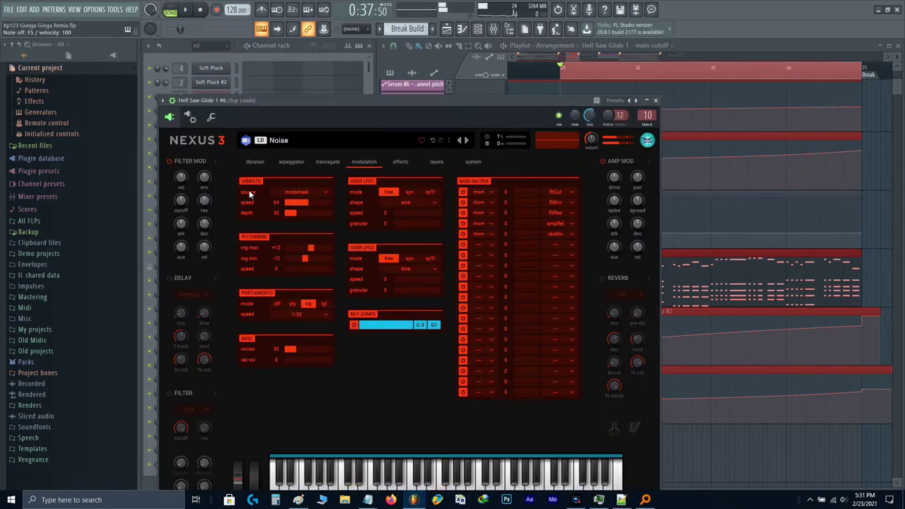
key(r)
drag(204, 178, 194, 231)
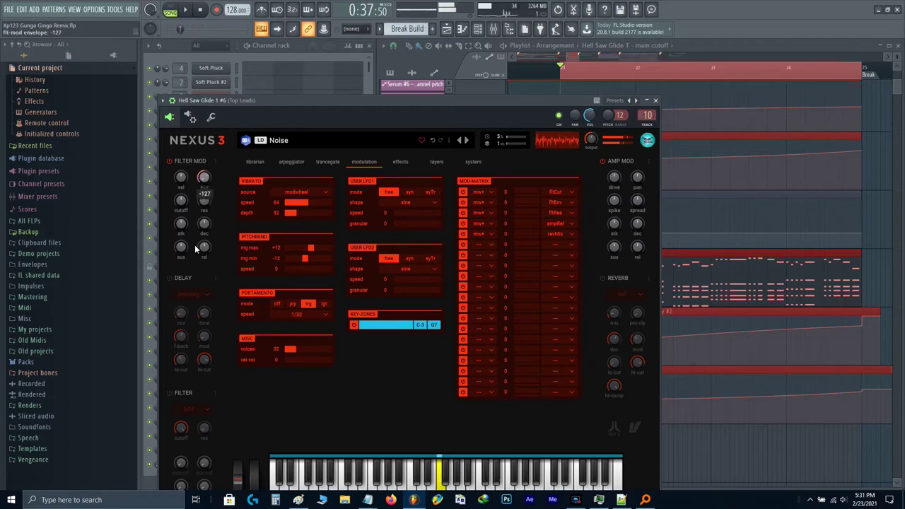
drag(182, 201, 180, 247)
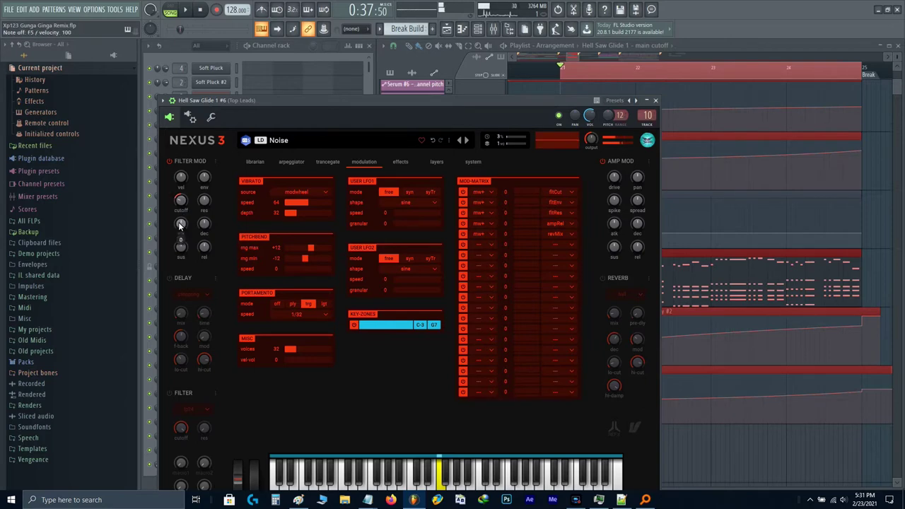
- Link the filter mod cutoff of Hell Saw Glide 1 #6 to the Hell Saw Glide 1 - main cutoff internal controller
click(114, 9)
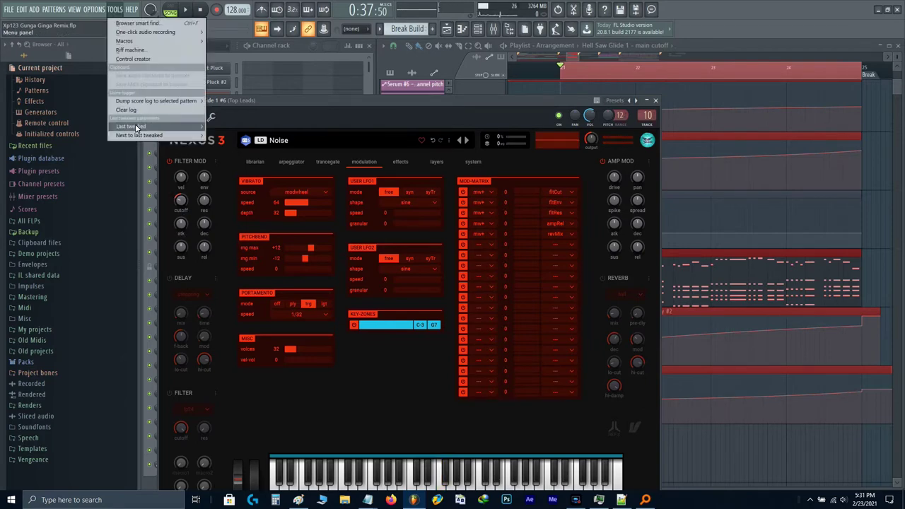
mouse_move(135, 123)
click(241, 199)
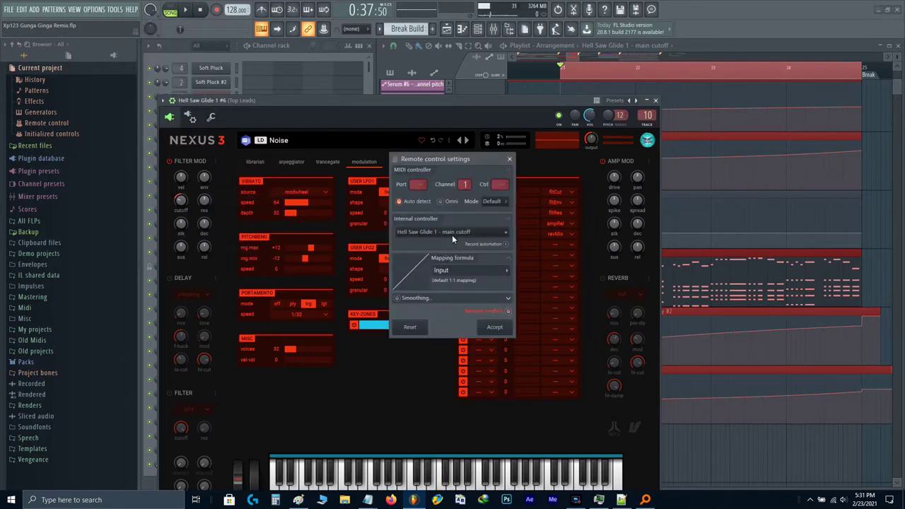
click(505, 329)
key(Escape)
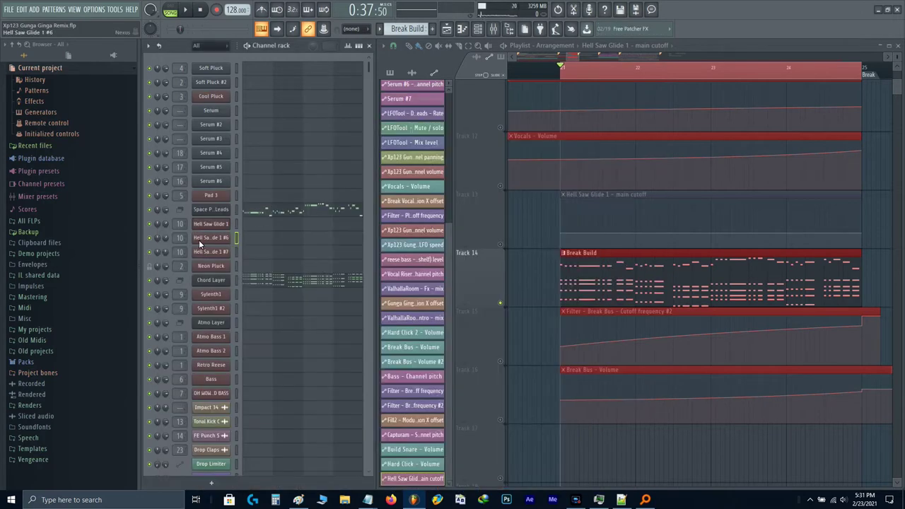
- Disable the main filter on Hell Saw Glide 1 and turn down its filter mod cutoff instead
click(203, 224)
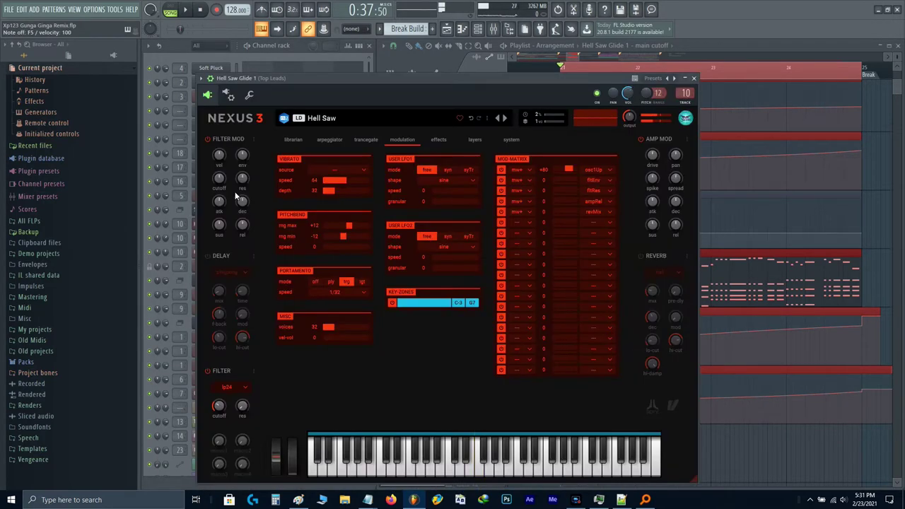
click(209, 370)
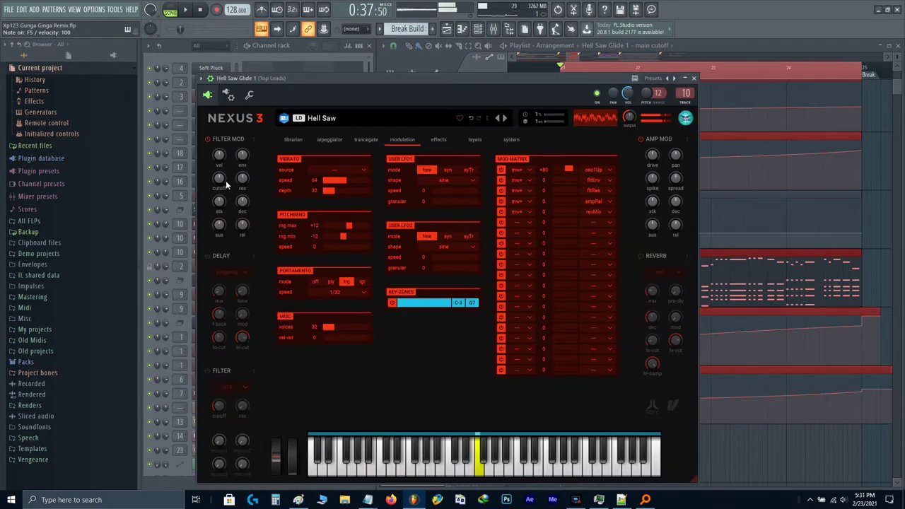
drag(207, 211, 204, 222)
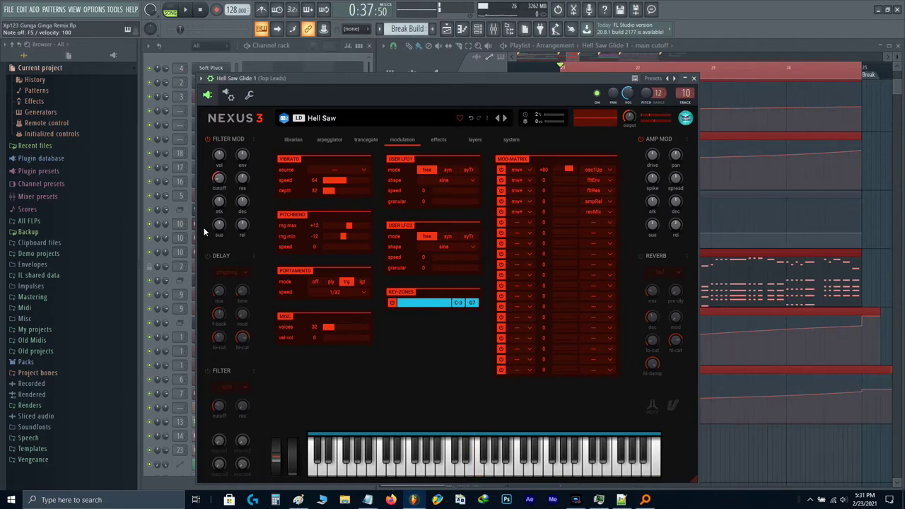
- Link Hell Saw Glide 1's filter mod cutoff to the Hell Saw Glide 1 - main cutoff internal controller
click(115, 9)
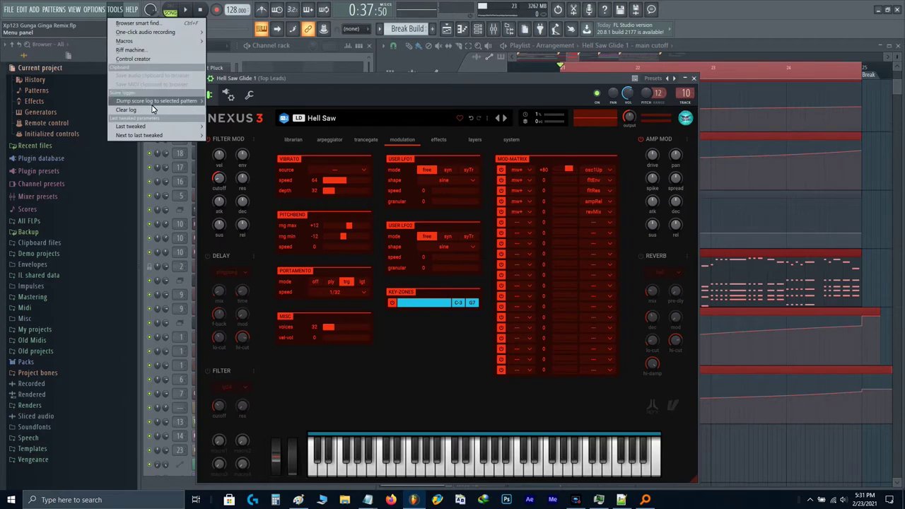
mouse_move(137, 126)
click(237, 199)
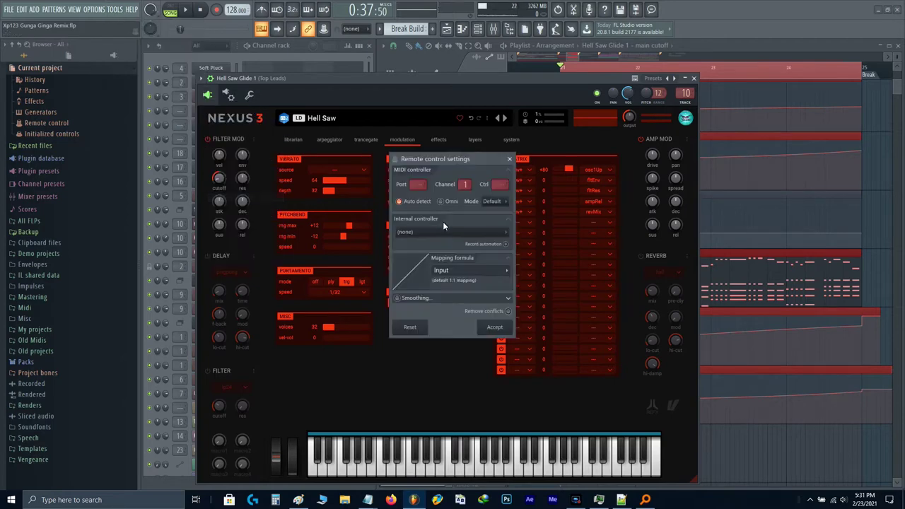
click(494, 327)
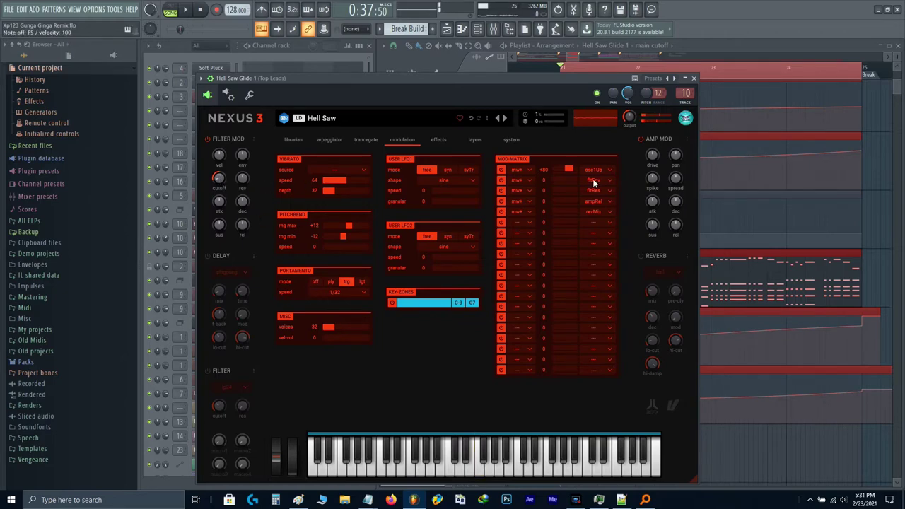
- Enable Track 13, lower the main cutoff automation's bar 21 point to form a rise, and play the build
click(748, 184)
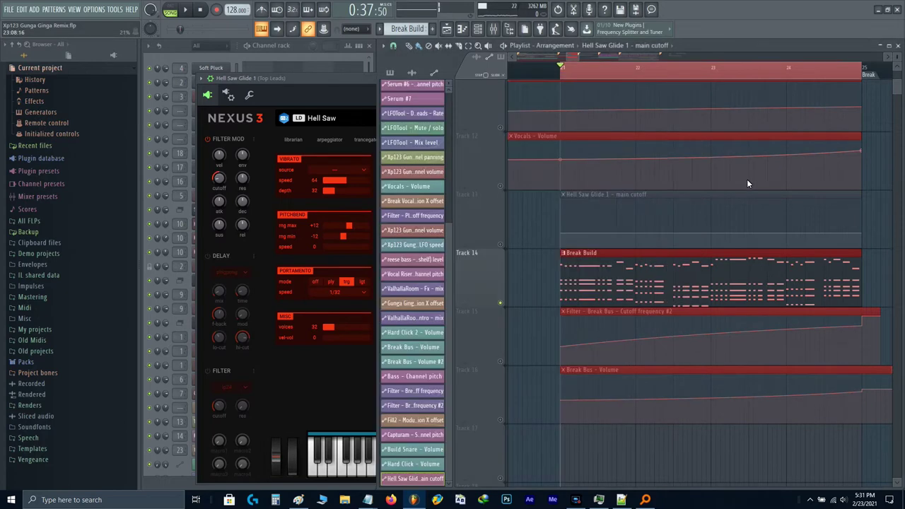
click(499, 242)
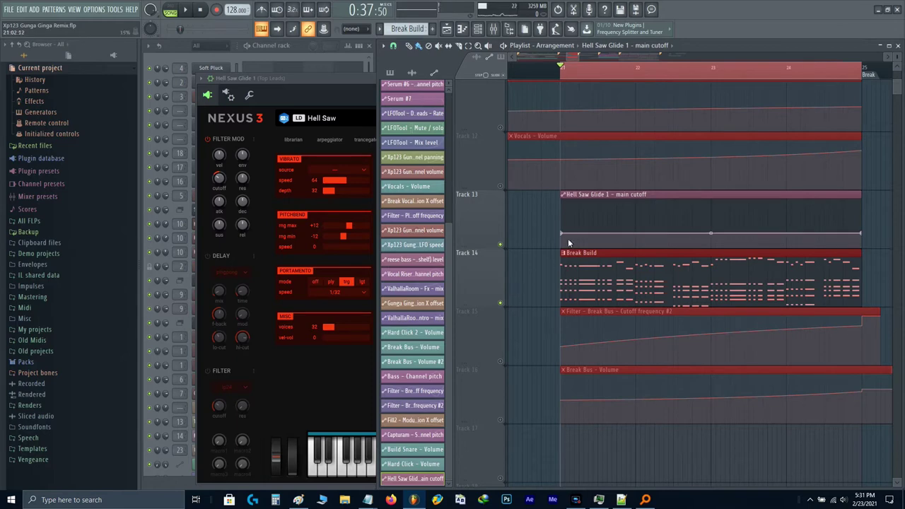
drag(560, 234, 560, 244)
key(F9)
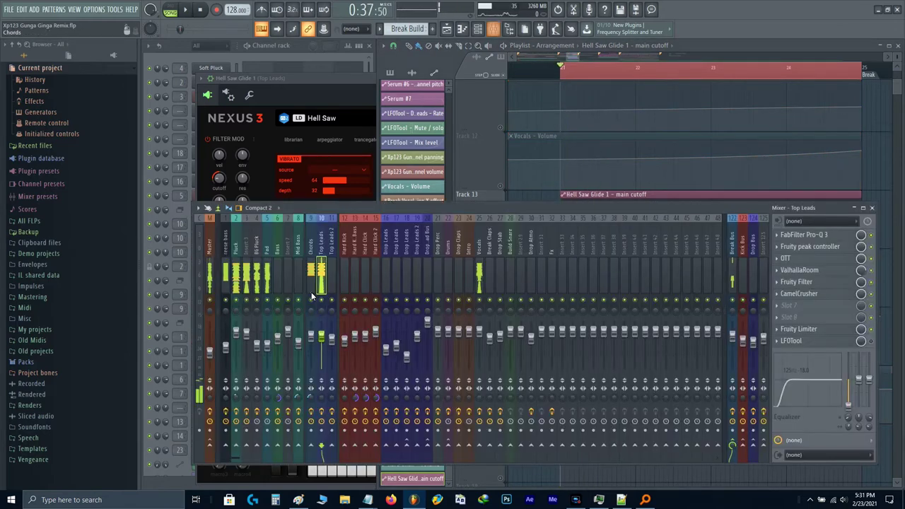
key(space)
key(F9)
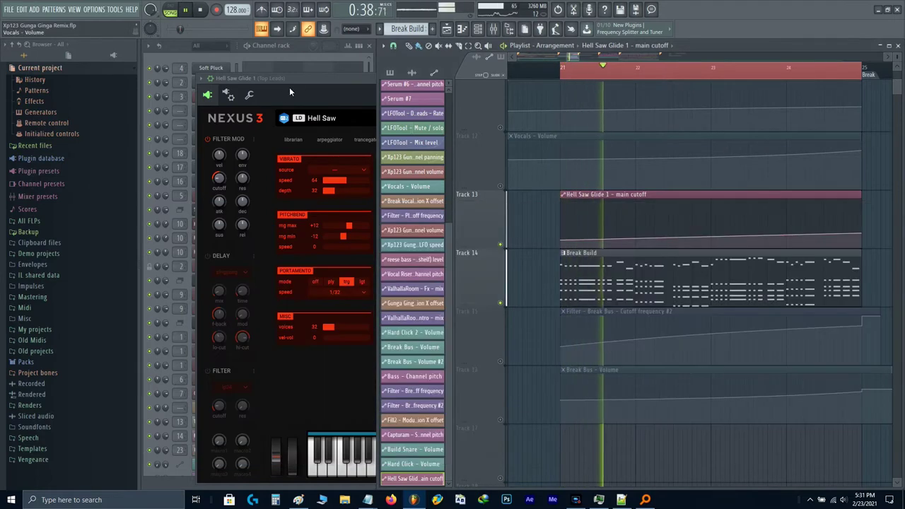
- Close the Hell Saw Glide 1 synth, mute the Hell Saw Glide 1 #7 channel and replay the build
click(288, 87)
key(Escape)
key(space)
click(150, 253)
key(space)
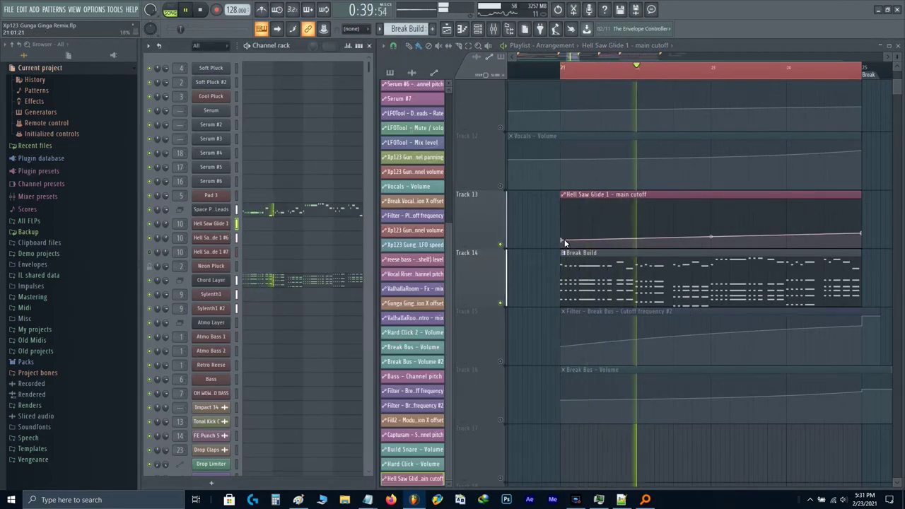
- Copy the value of the main cutoff automation's bar 25 point on Track 13 and move that point back to 24:13:00
drag(754, 239, 610, 265)
scroll(712, 272, up, 2)
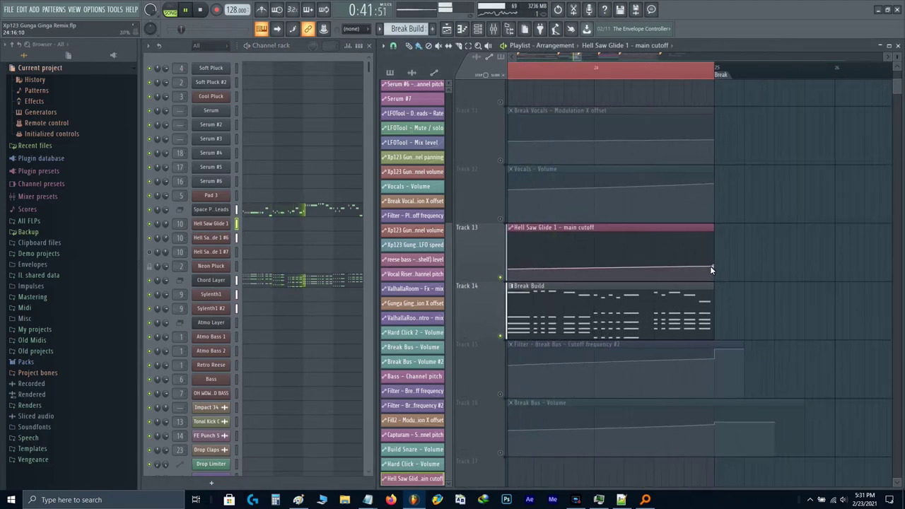
key(space)
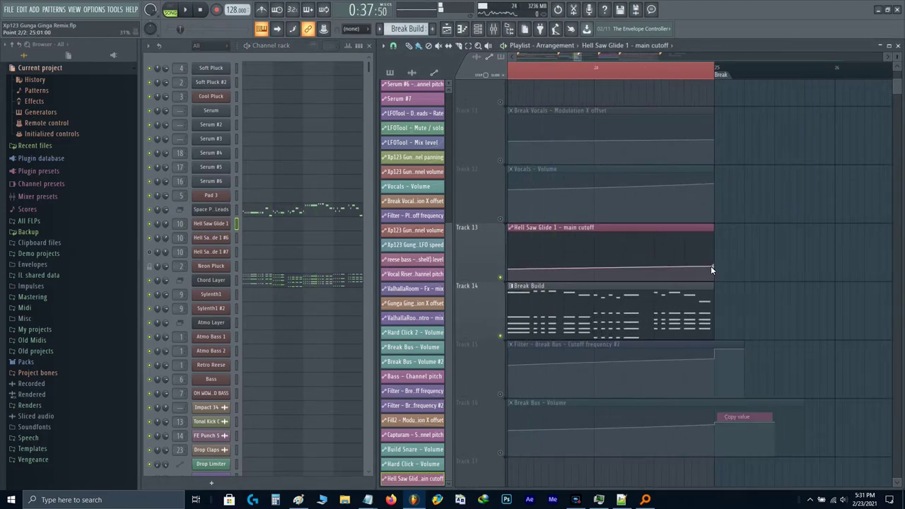
drag(710, 266, 686, 264)
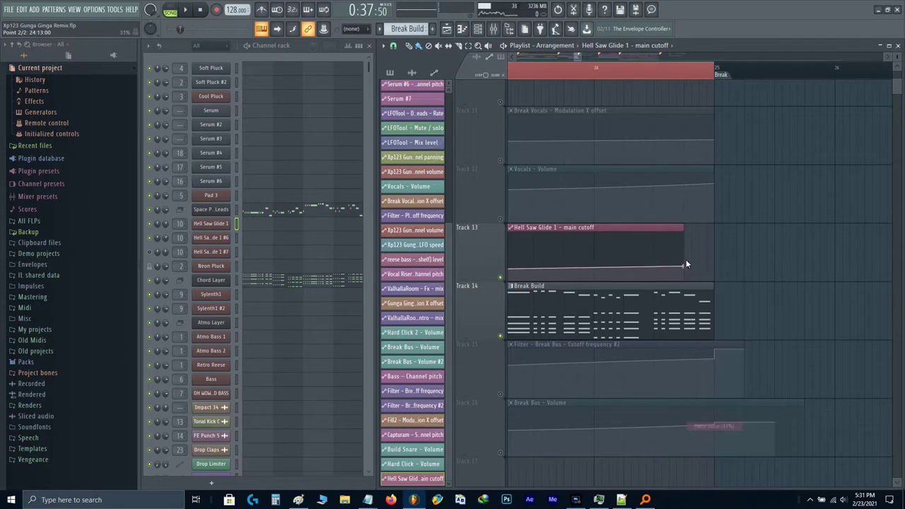
- Extend the Hell Saw Glide 1 - main cutoff clip on Track 13 to bar 26 and add an automation point at bar 25
drag(680, 226, 830, 238)
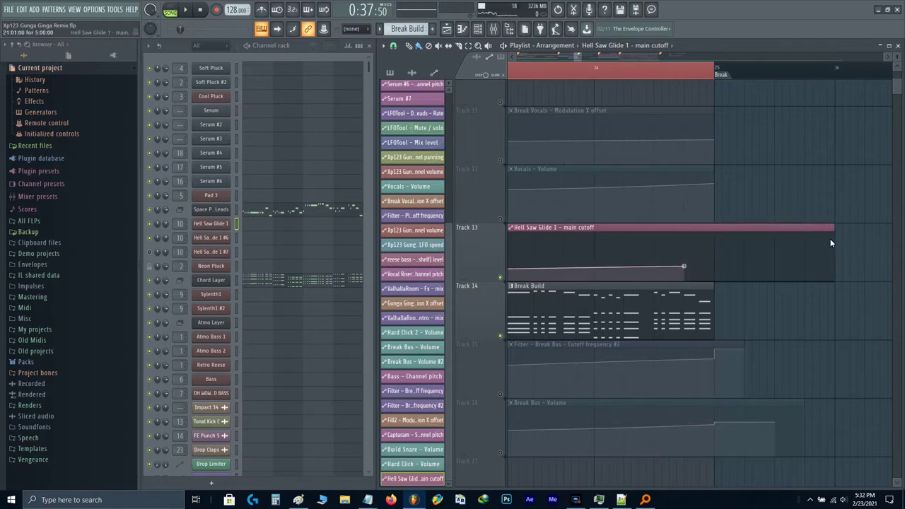
right_click(714, 252)
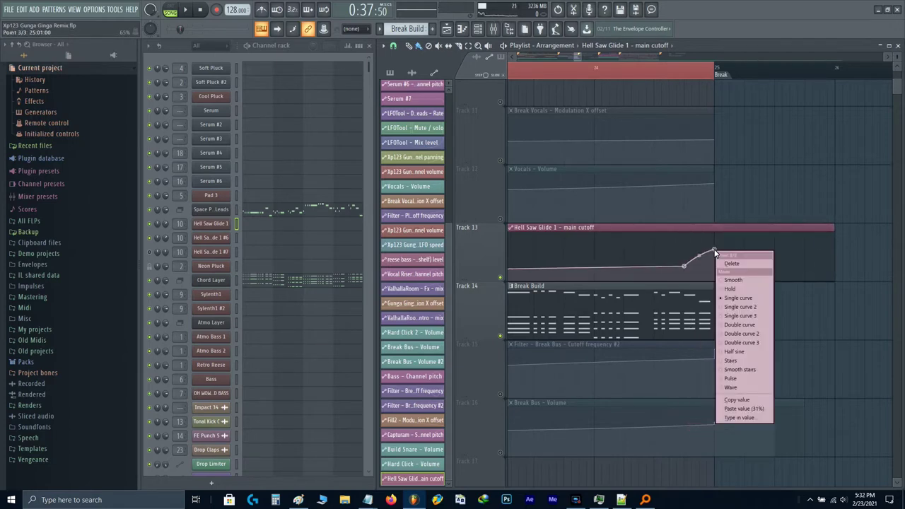
click(713, 251)
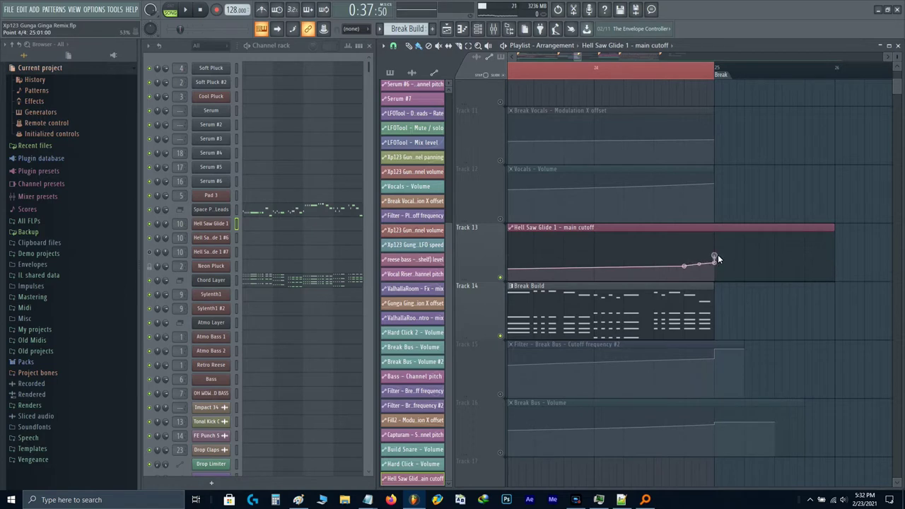
- Add a vertical jump to 50% at bar 25 in the main cutoff automation and hold it at 50% until 25:05:00
right_click(715, 252)
double_click(715, 251)
text(50)
key(Return)
click(742, 256)
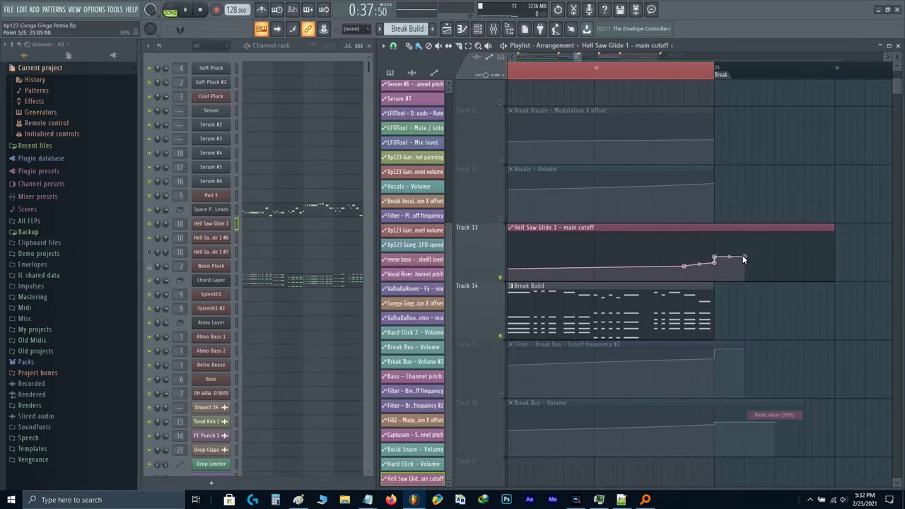
- Play the build and bend the main cutoff rise between bars 21 and 25 into one gentle upward curve
key(space)
scroll(622, 273, down, 3)
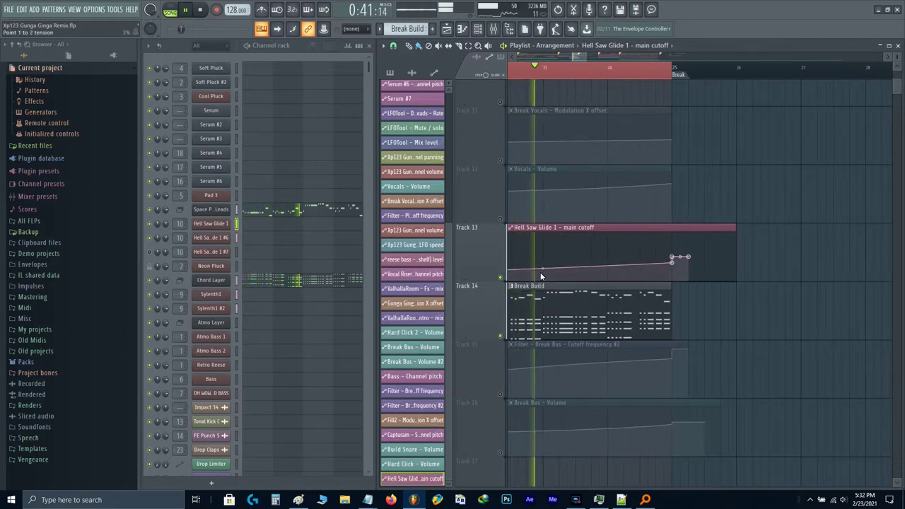
scroll(545, 271, up, 3)
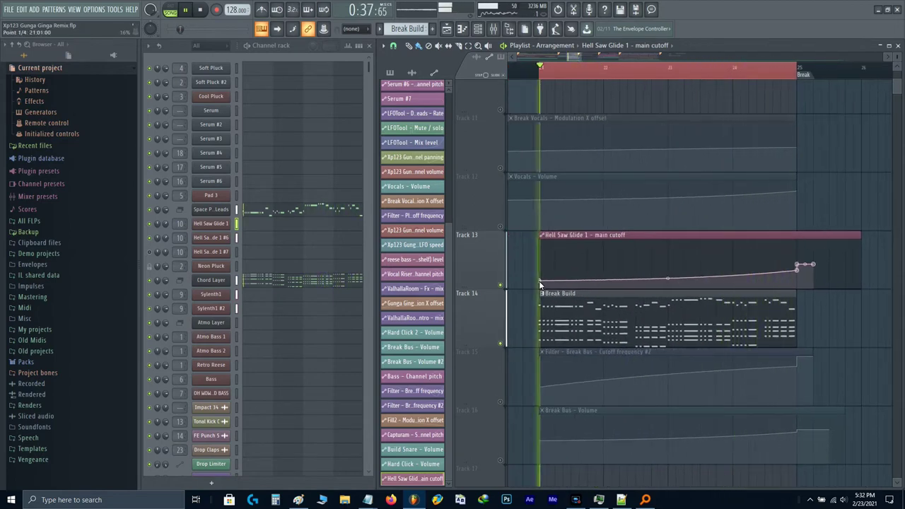
- Link Hell Saw Glide 1 #7's filter mod cutoff to the Hell Saw Glide 1 - main cutoff internal controller and close the synth
click(221, 252)
key(space)
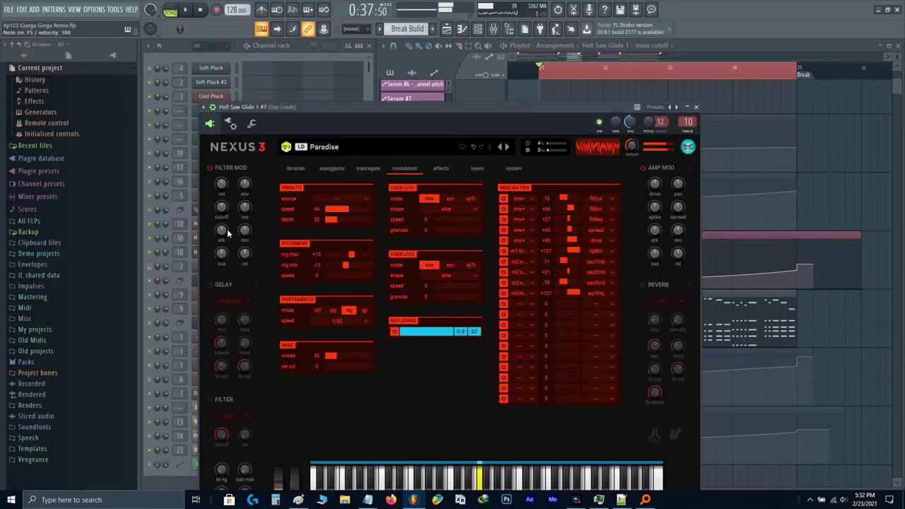
drag(221, 208, 216, 238)
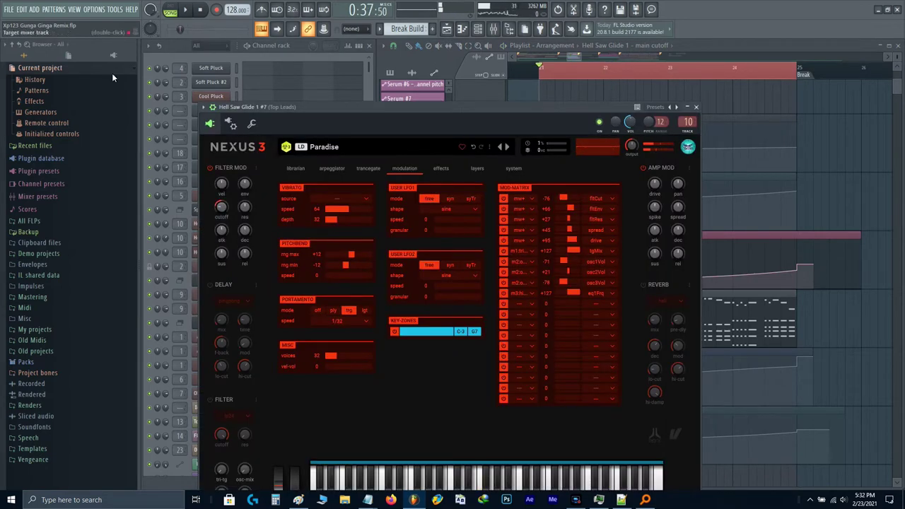
click(113, 10)
mouse_move(136, 125)
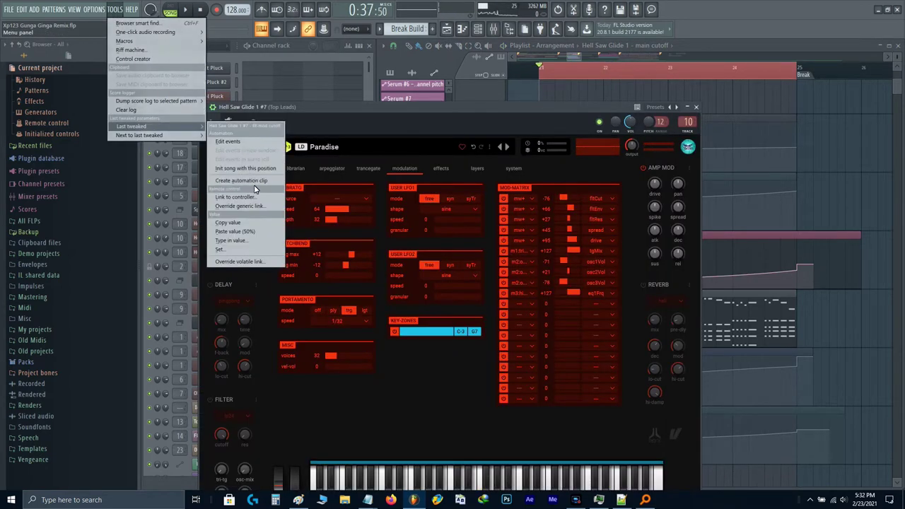
click(247, 196)
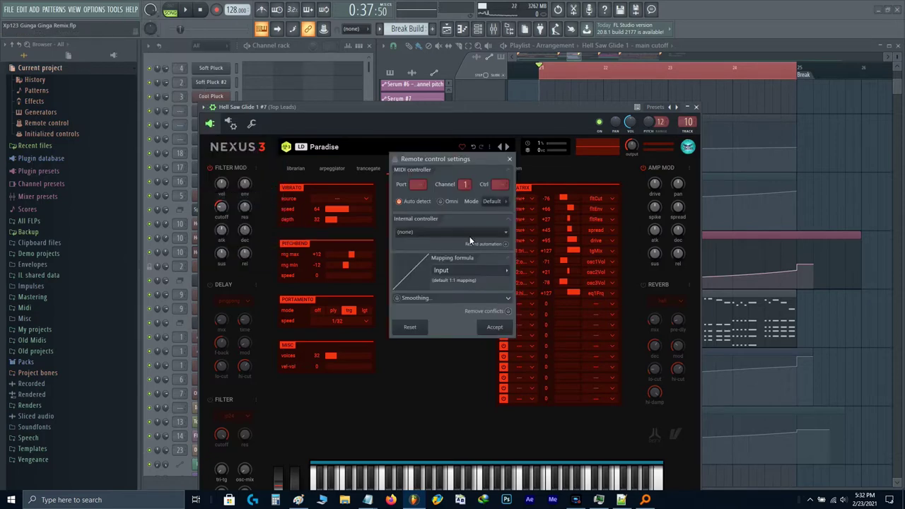
click(494, 327)
key(Escape)
- Play the build to hear the linked lead cutoffs, clearing the time selection over bars 21 to 25
key(space)
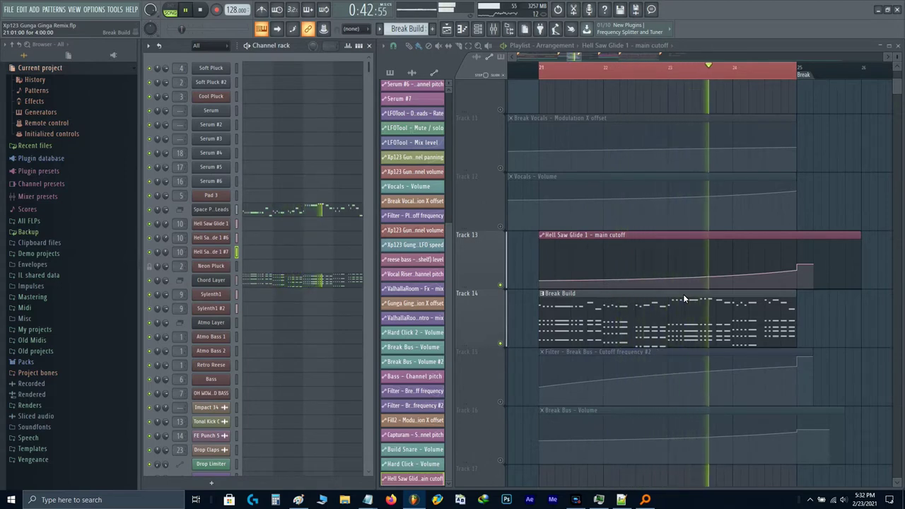
key(ctrl+d)
drag(748, 298, 672, 320)
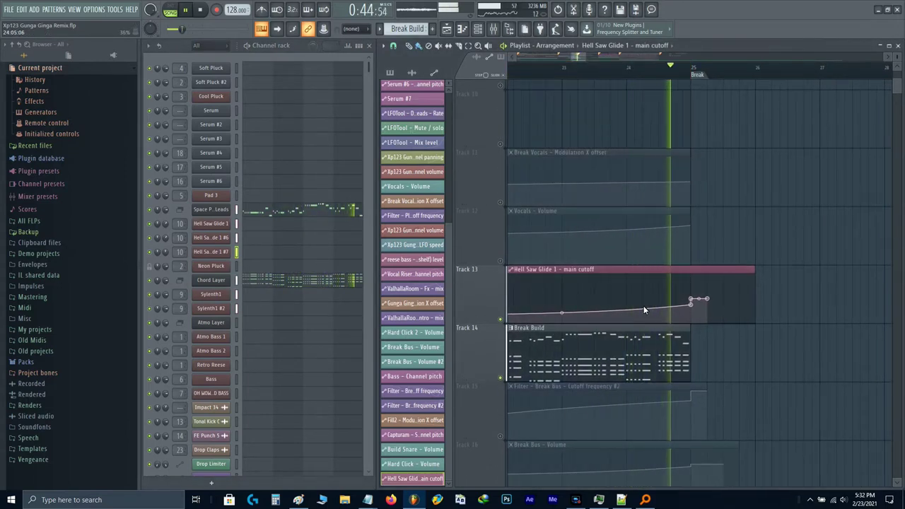
key(space)
scroll(644, 309, down, 3)
scroll(644, 310, down, 2)
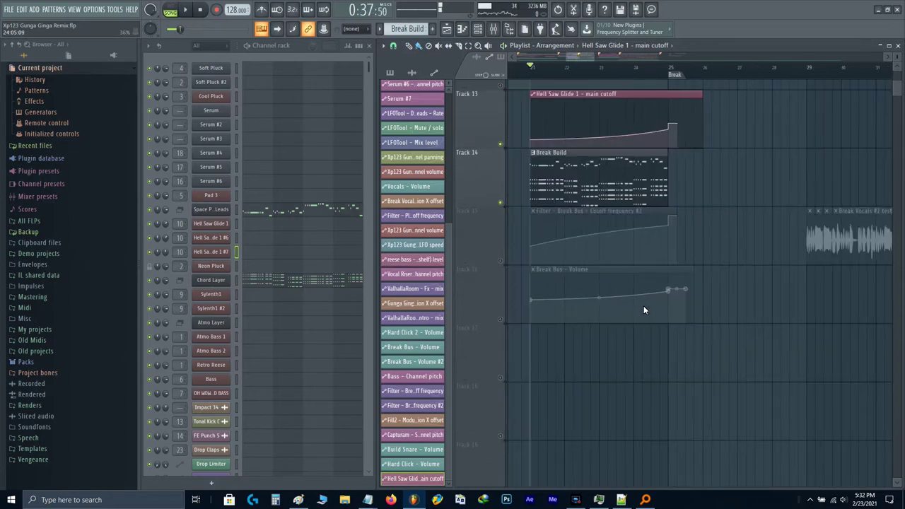
- Replay the build from bar 21 and check the Top Leads mixer track and its effects
scroll(644, 309, up, 4)
scroll(640, 305, up, 4)
scroll(495, 175, down, 6)
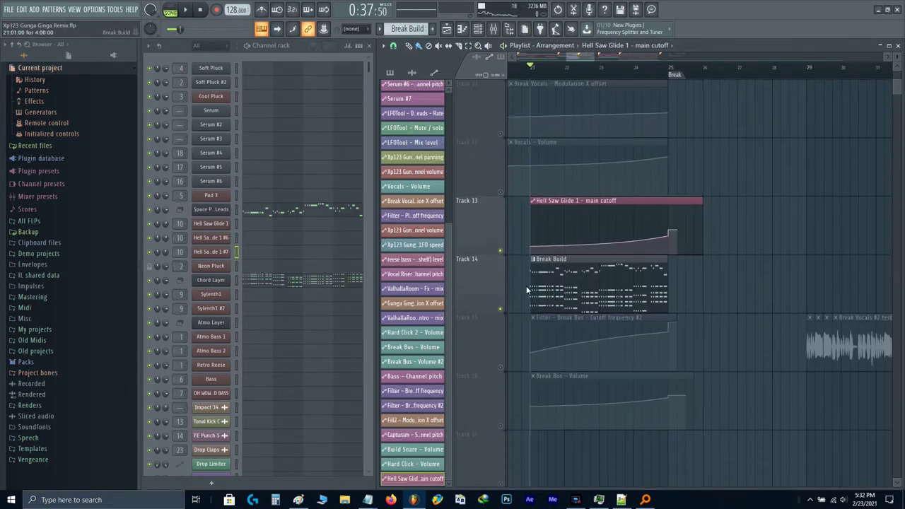
key(F9)
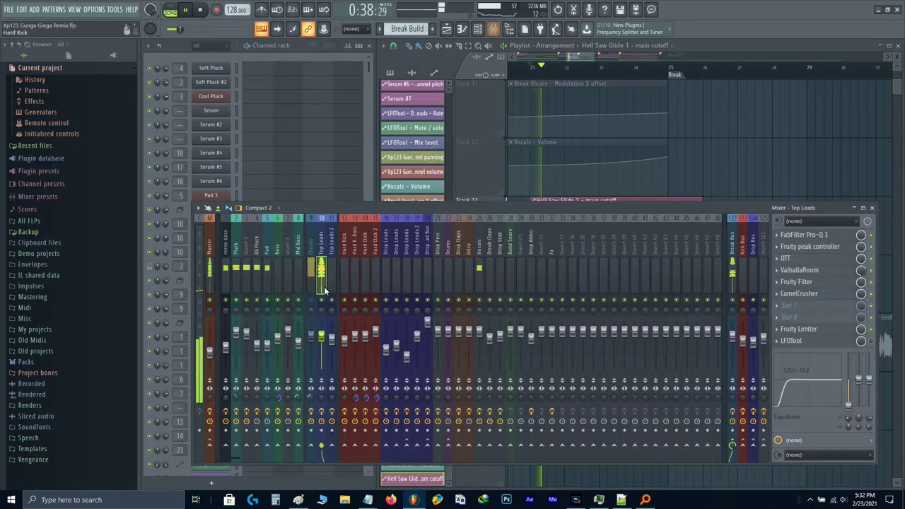
key(F9)
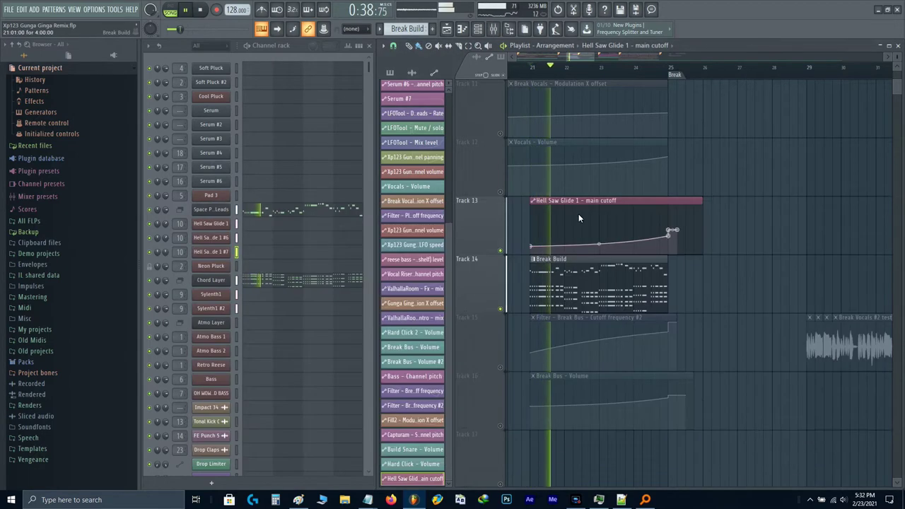
scroll(585, 133, up, 2)
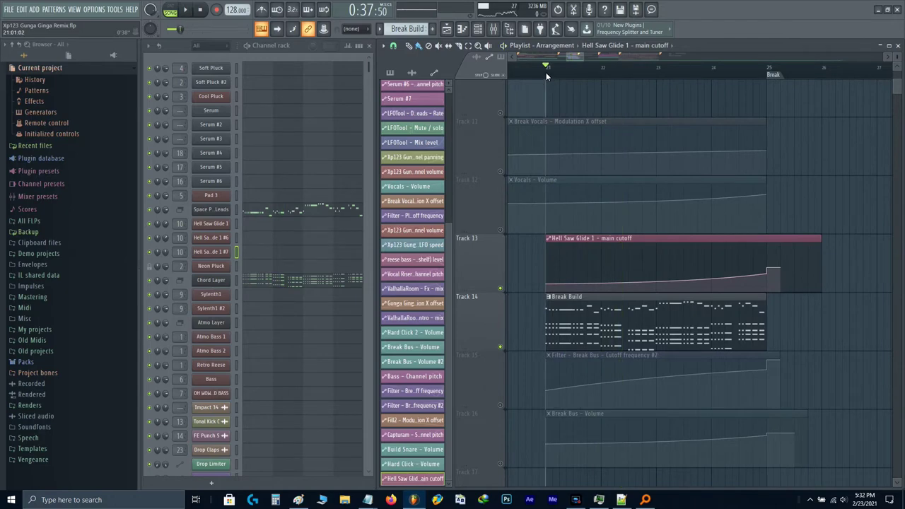
- Select bars 21 to 25 and delete the Filter - Break Bus - Cutoff frequency #2 clip from Track 15
drag(546, 72, 767, 135)
scroll(767, 130, down, 3)
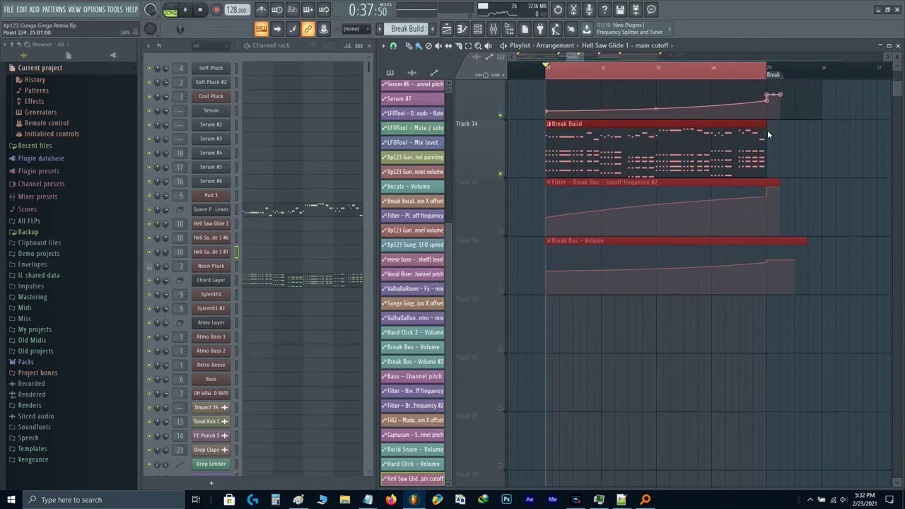
right_click(599, 181)
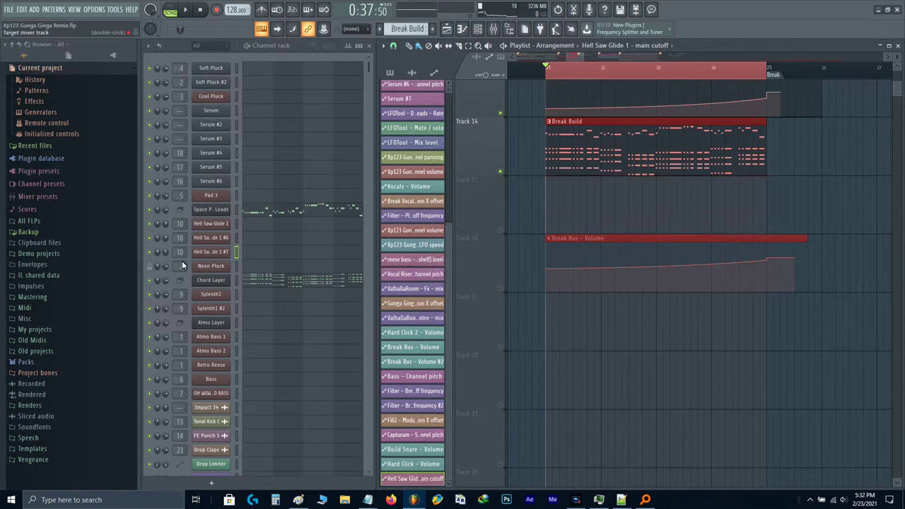
- Play the build and examine the filter cutoff controls of the Sylenth1 chord synth
key(space)
click(211, 293)
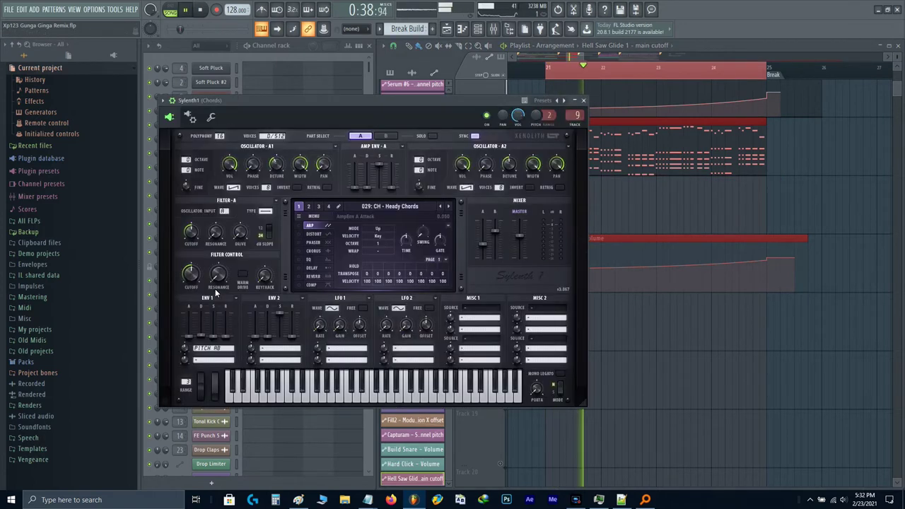
scroll(192, 280, down, 10)
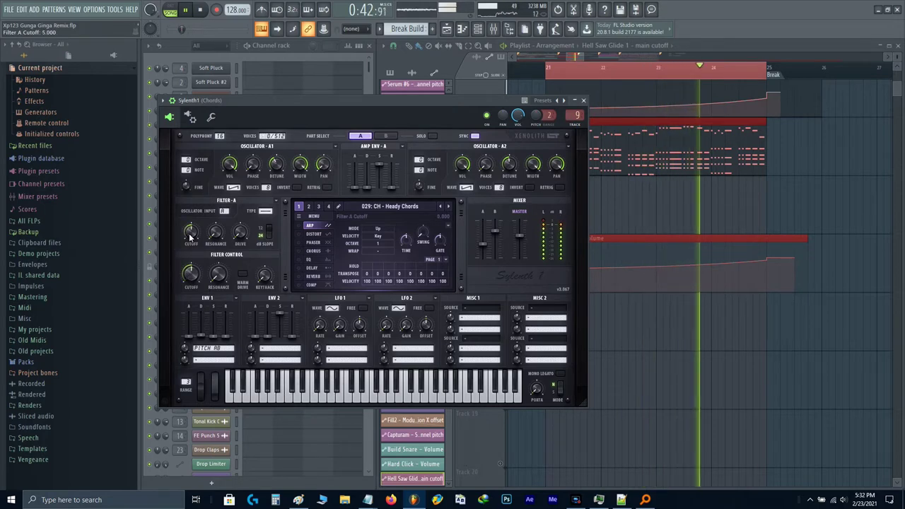
- Load Fruity Filter into effect slot 6 of the Chords mixer track
key(F9)
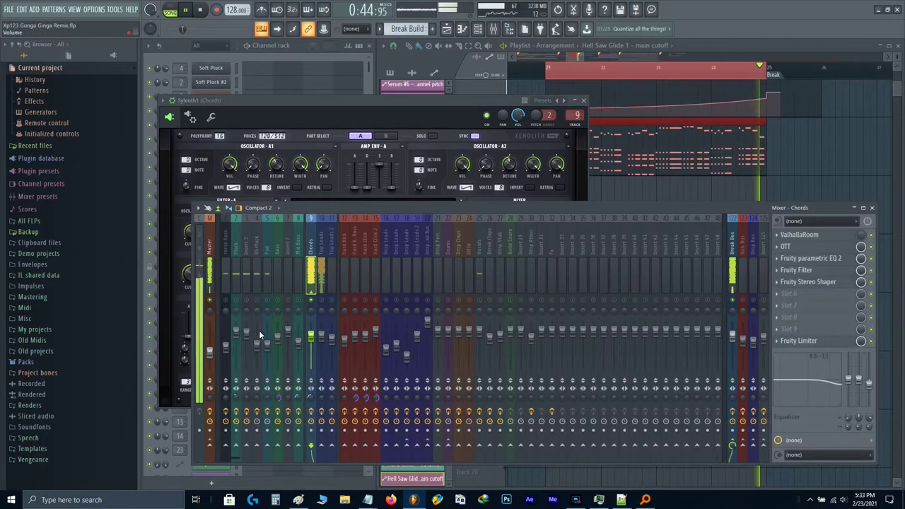
click(790, 294)
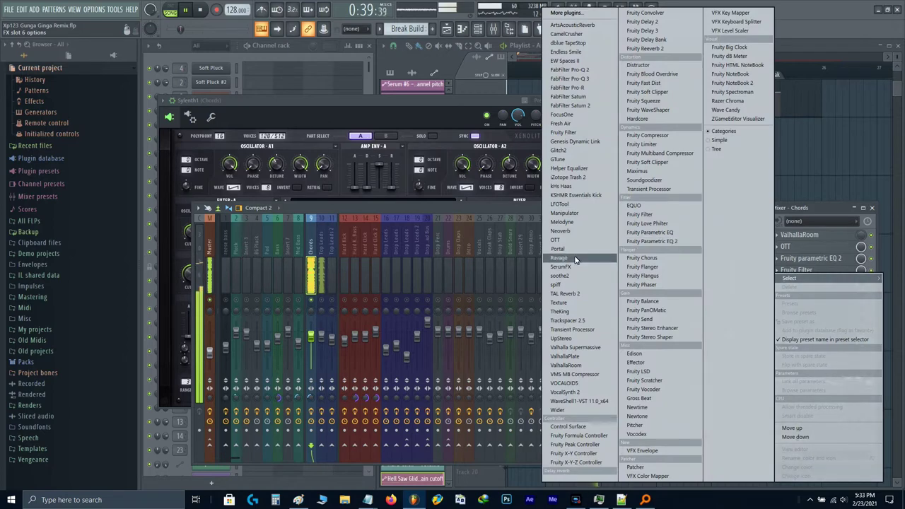
click(565, 132)
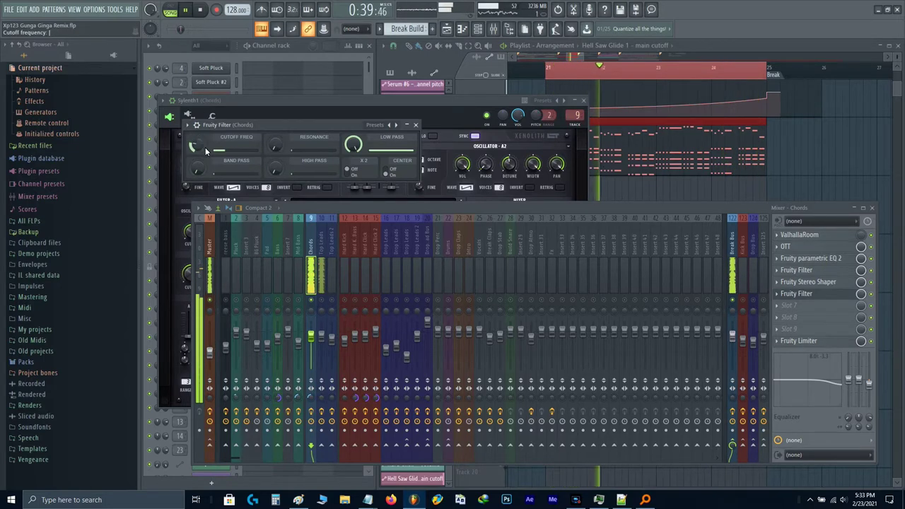
- Create an automation clip for the Chords Fruity Filter's lowered cutoff frequency and close the filter, mixer and synth windows
right_click(197, 146)
click(263, 206)
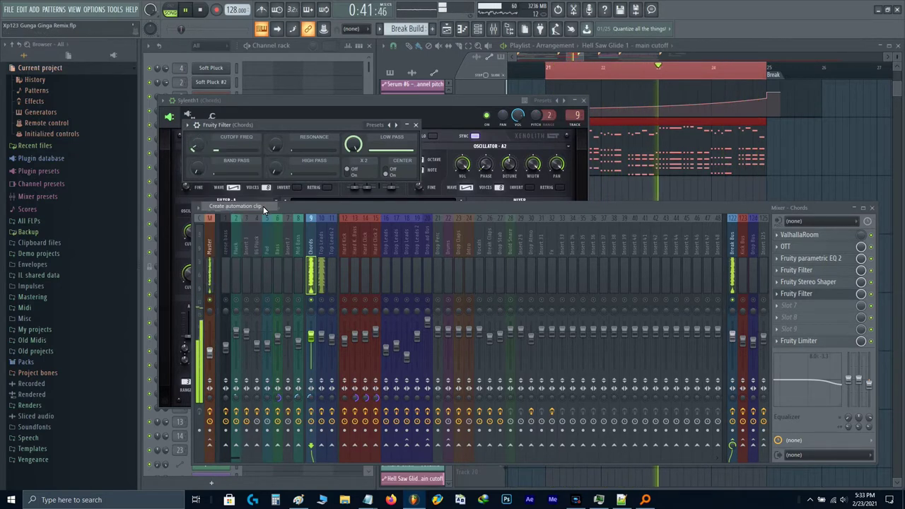
key(Escape)
key(Escape)
key(Escape)
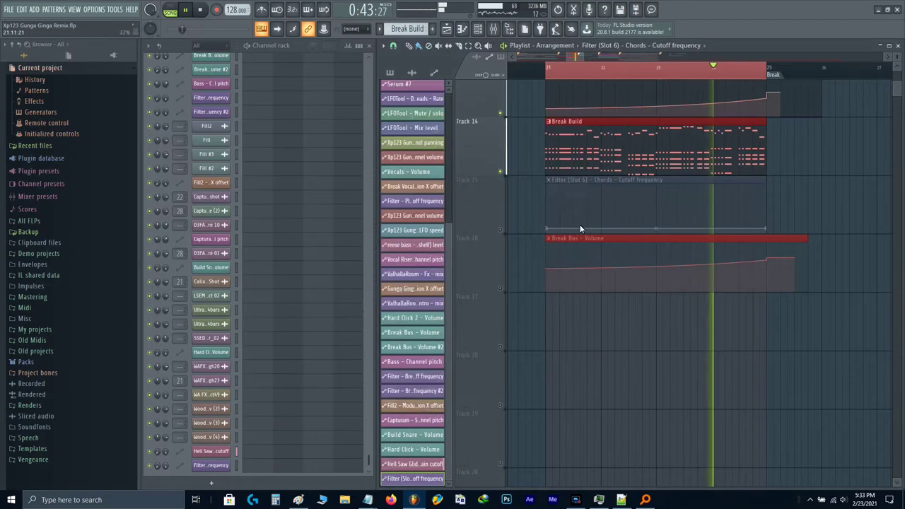
- Enable Track 15 and raise the Chords cutoff automation's bar 25 point to form a curved rise from bar 21
click(500, 229)
drag(701, 221, 639, 283)
scroll(711, 281, up, 3)
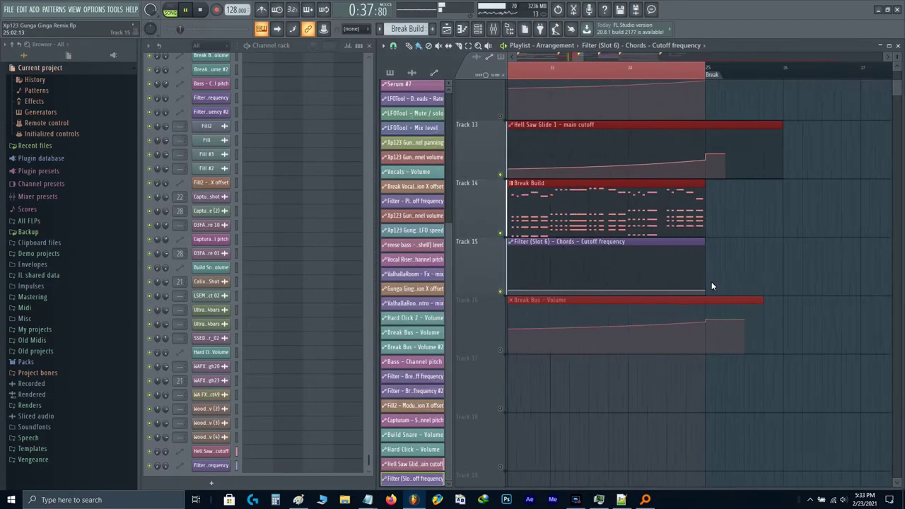
drag(699, 290, 701, 271)
scroll(700, 272, down, 2)
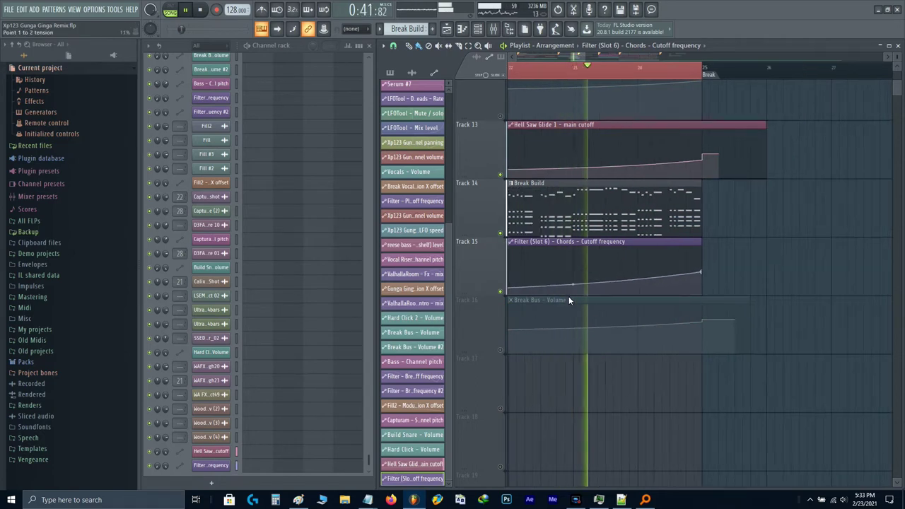
- Extend the Chords cutoff automation clip to bar 26 and duplicate the Break Build pattern on Track 14 to bar 25
scroll(636, 274, up, 3)
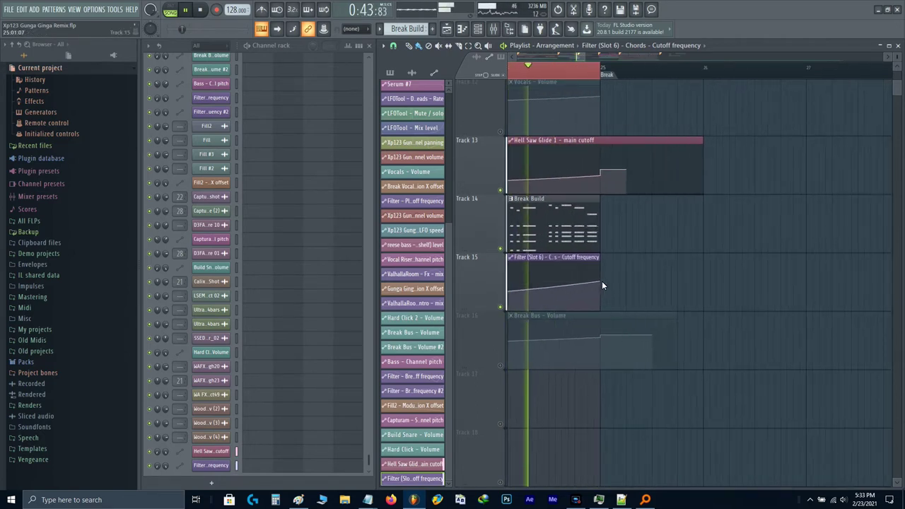
drag(599, 258, 699, 263)
ctrl+click(545, 229)
key(ctrl+b)
- Make the Chords cutoff automation jump to near maximum at bar 25, hold it to bar 26, and play through the transition
scroll(545, 228, down, 2)
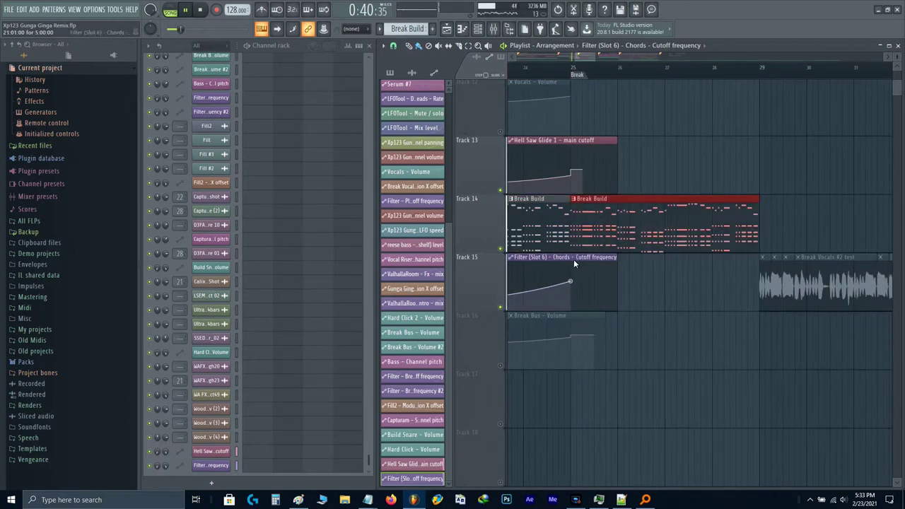
scroll(575, 272, up, 3)
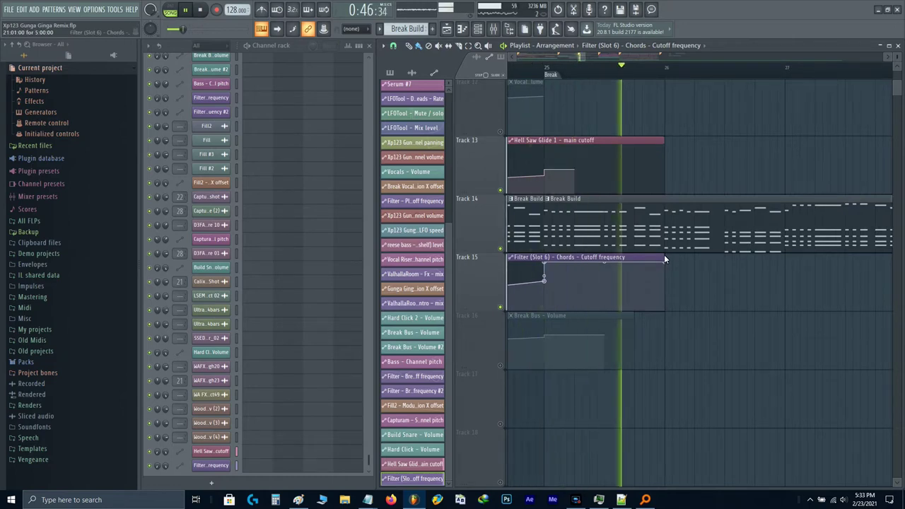
scroll(663, 258, down, 3)
key(space)
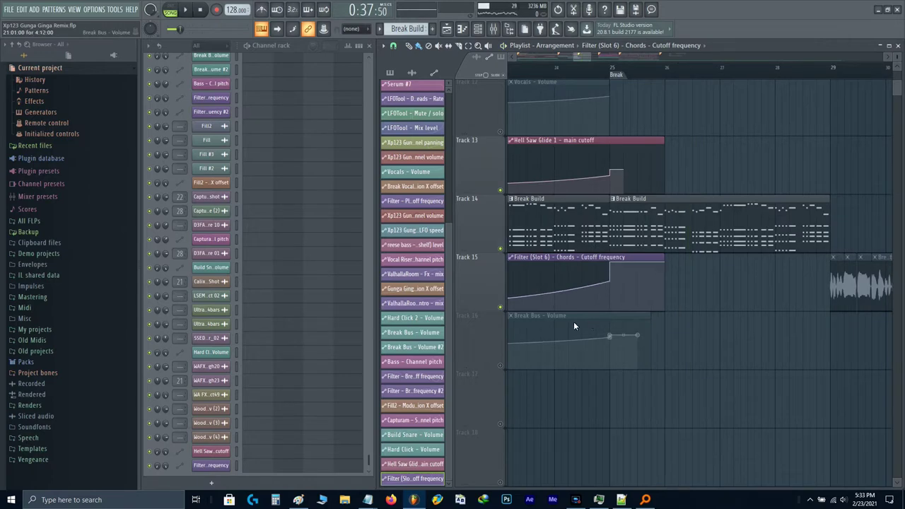
- Replay the build and check the Fruity Filter on the Break Bus mixer track
key(space)
scroll(661, 308, down, 2)
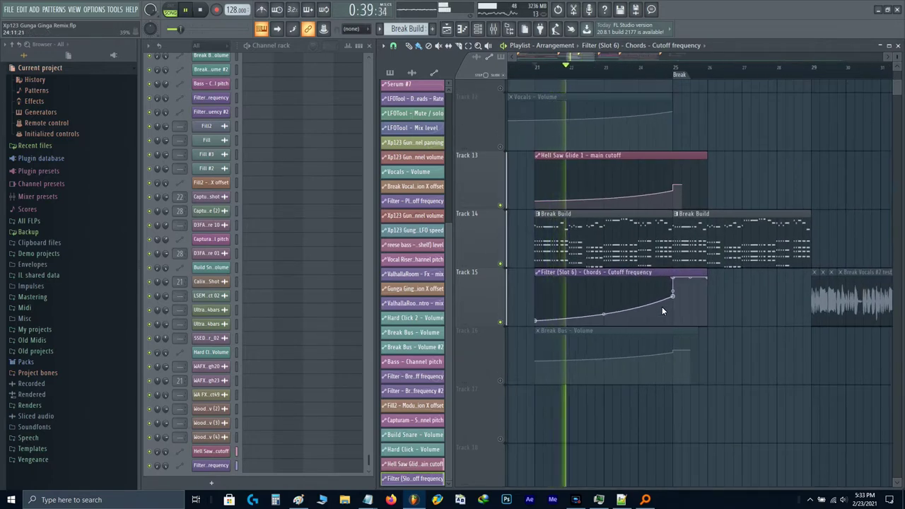
key(F9)
click(737, 273)
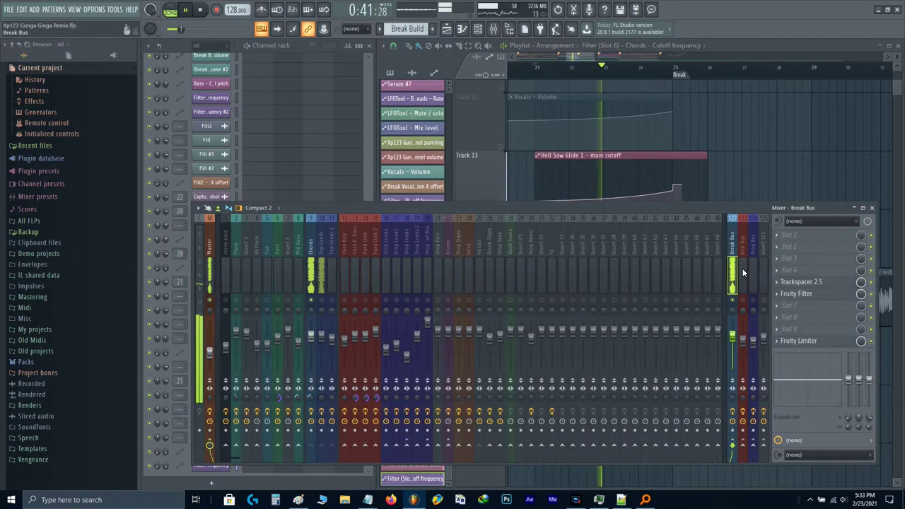
click(806, 293)
click(806, 292)
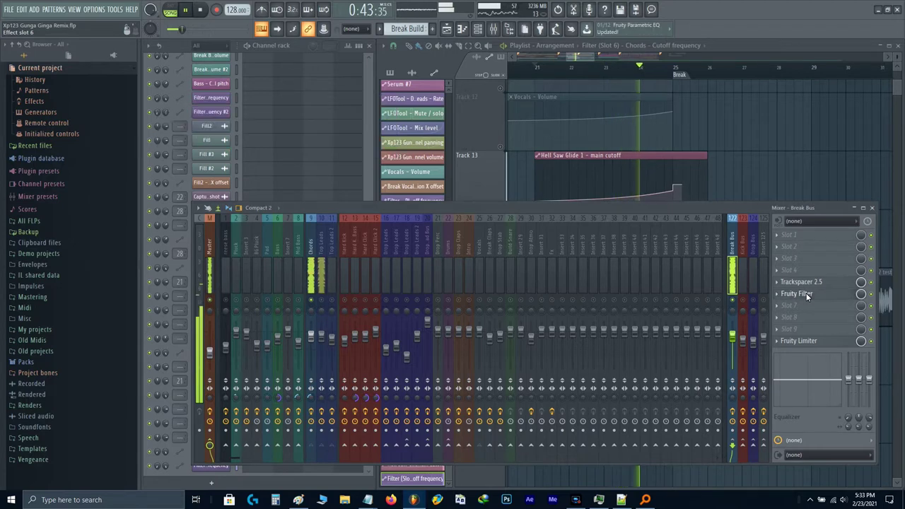
- Replay the Break Build into bar 25 and enable all playlist tracks again
key(F9)
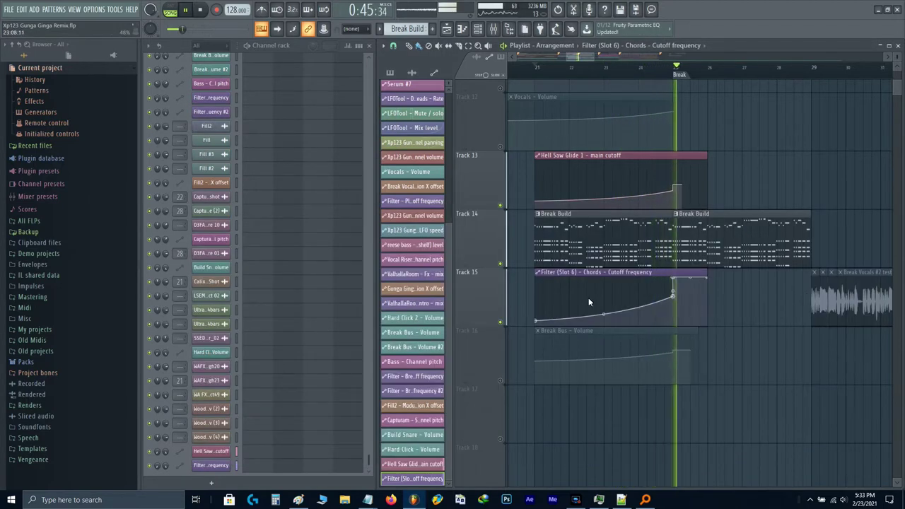
key(space)
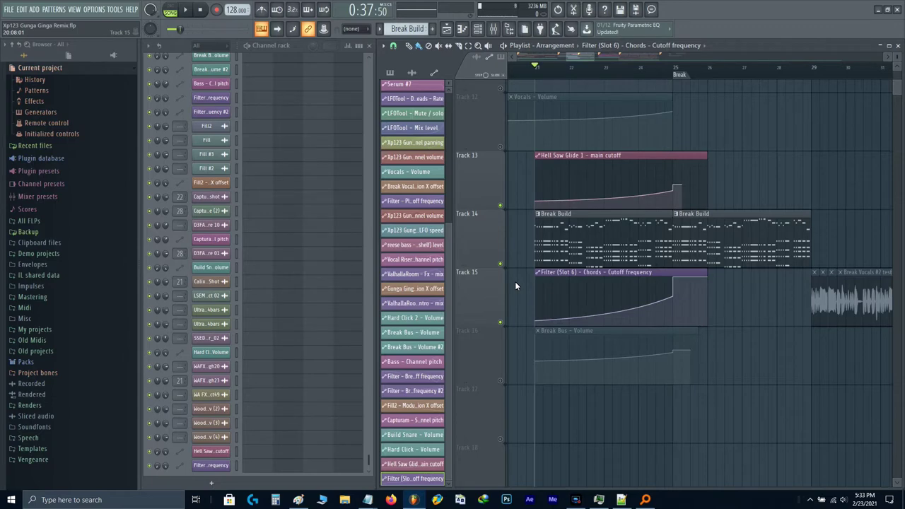
key(space)
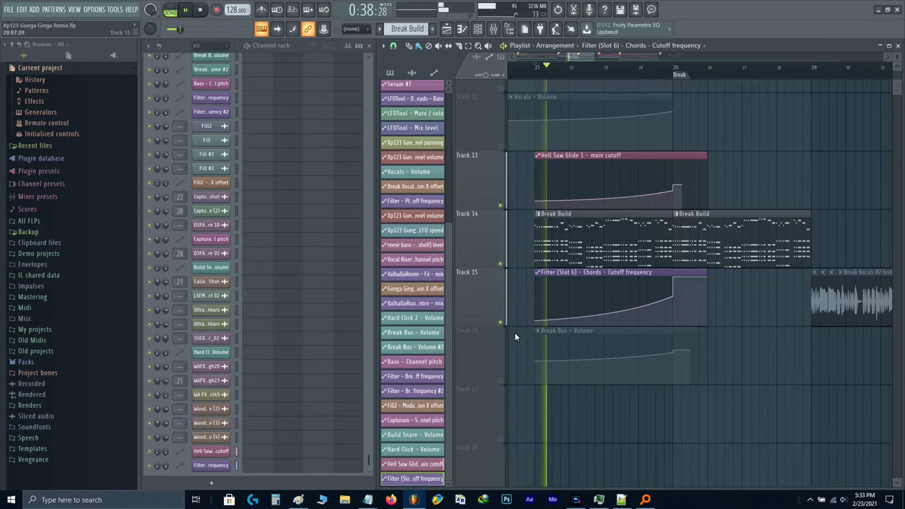
key(space)
right_click(506, 381)
right_click(500, 381)
right_click(499, 380)
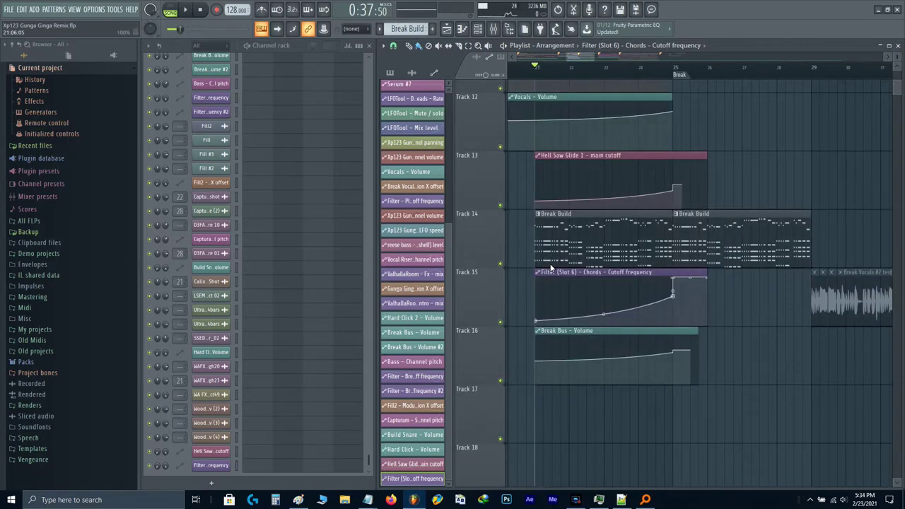
- Play the build with all playlist tracks through bar 25 and check the mixer activity
key(space)
scroll(550, 266, up, 5)
scroll(577, 240, down, 5)
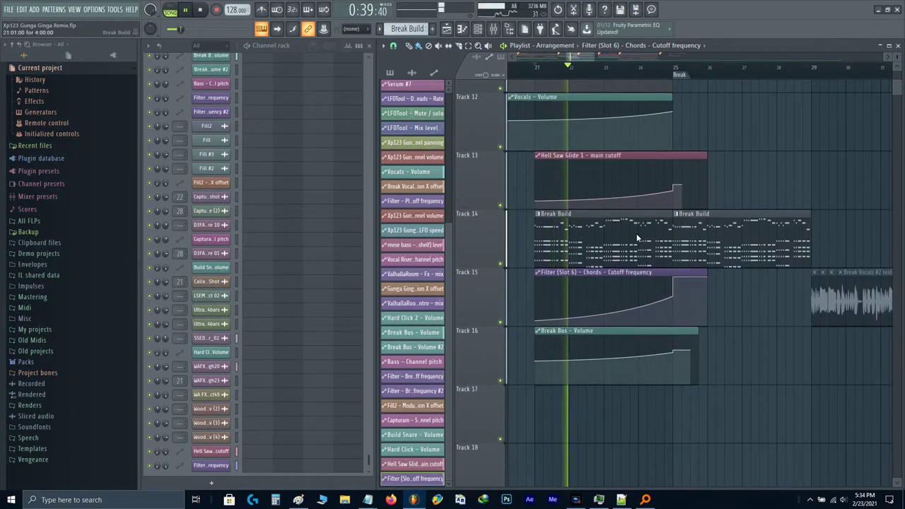
key(F9)
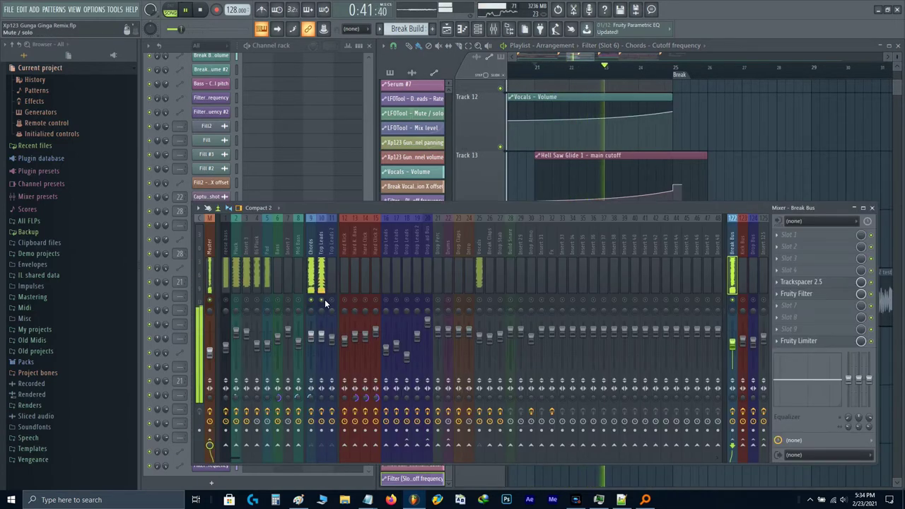
key(F9)
scroll(674, 257, up, 3)
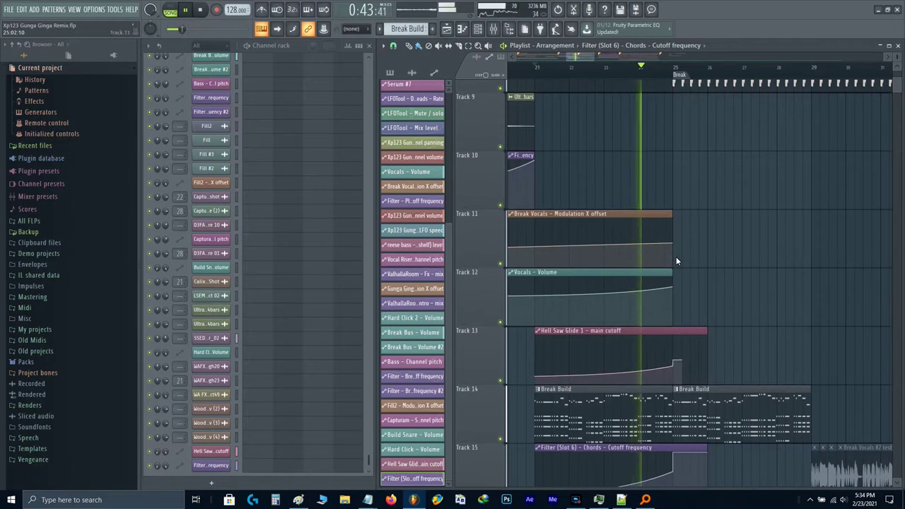
scroll(677, 257, down, 2)
scroll(690, 257, up, 2)
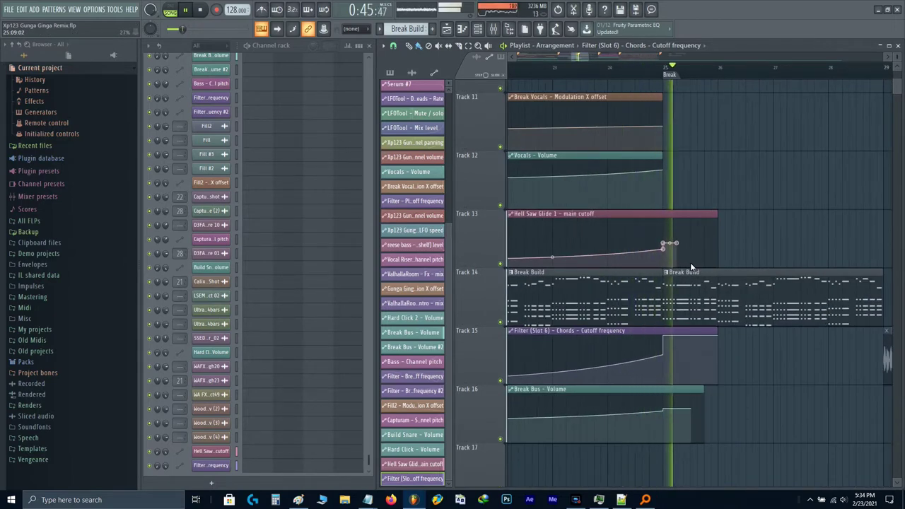
- Stop playback and delete the duplicate Break Build pattern clip at bar 25 on Track 14
key(space)
right_click(689, 289)
scroll(690, 288, down, 2)
scroll(690, 288, up, 10)
scroll(689, 288, down, 11)
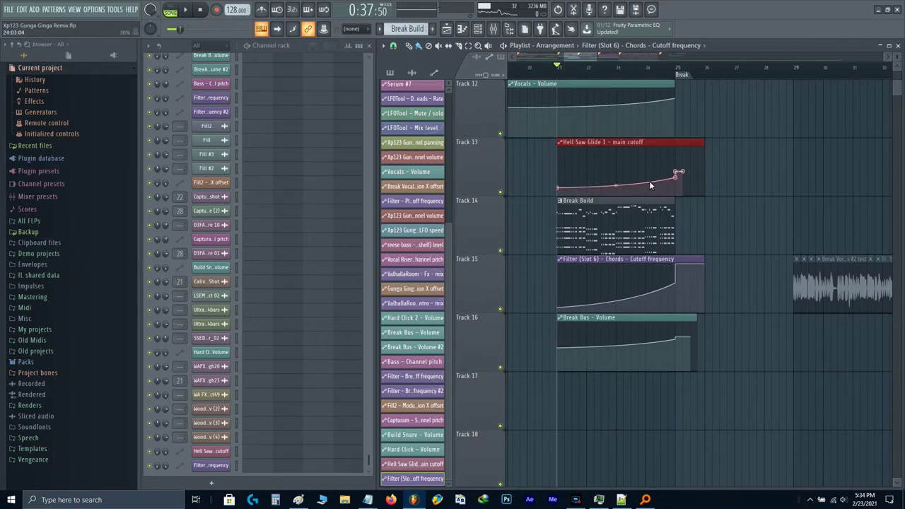
- Swap the Break Build pattern onto Track 13 and the Hell Saw Glide 1 cutoff automation onto Track 14
key(shift+Down)
key(shift+Down)
ctrl+shift+click(633, 217)
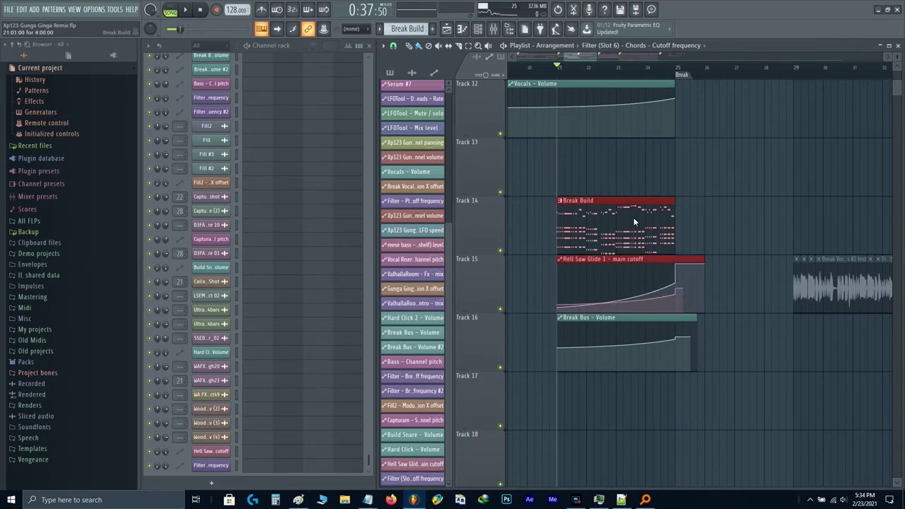
key(shift+Up)
drag(723, 172, 653, 161)
- Move the Break Build pattern clip from Track 13 up to Track 2 at bar 21
scroll(652, 161, up, 3)
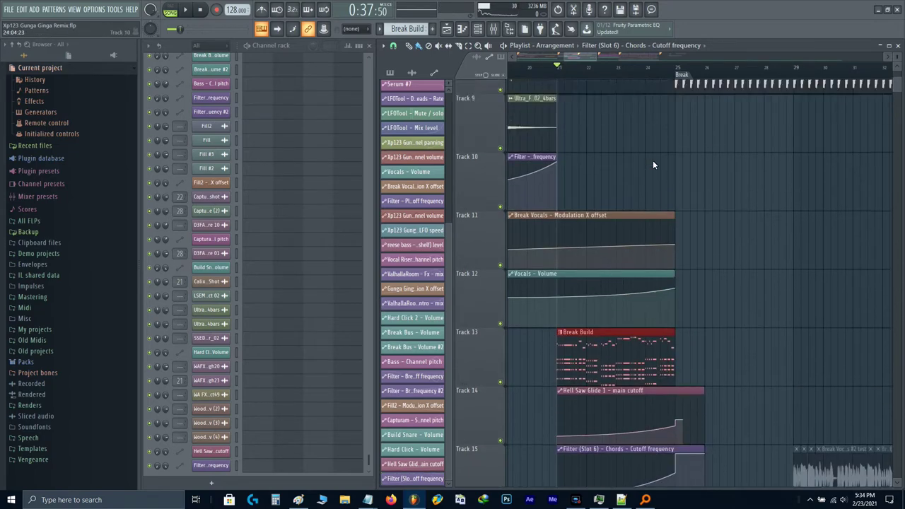
scroll(652, 160, up, 7)
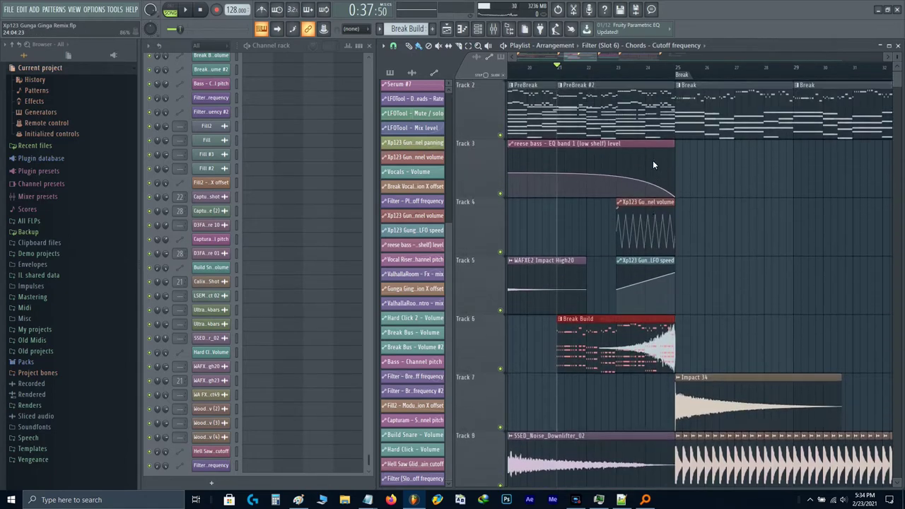
scroll(652, 160, up, 1)
scroll(654, 165, down, 3)
scroll(701, 252, down, 4)
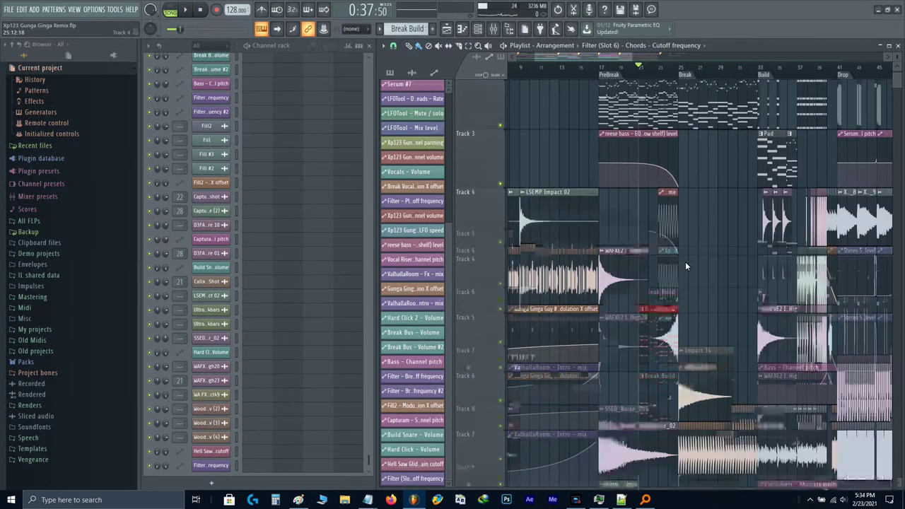
scroll(684, 262, up, 3)
key(shift+Up)
key(shift+Up)
key(shift+Up)
key(shift+Up)
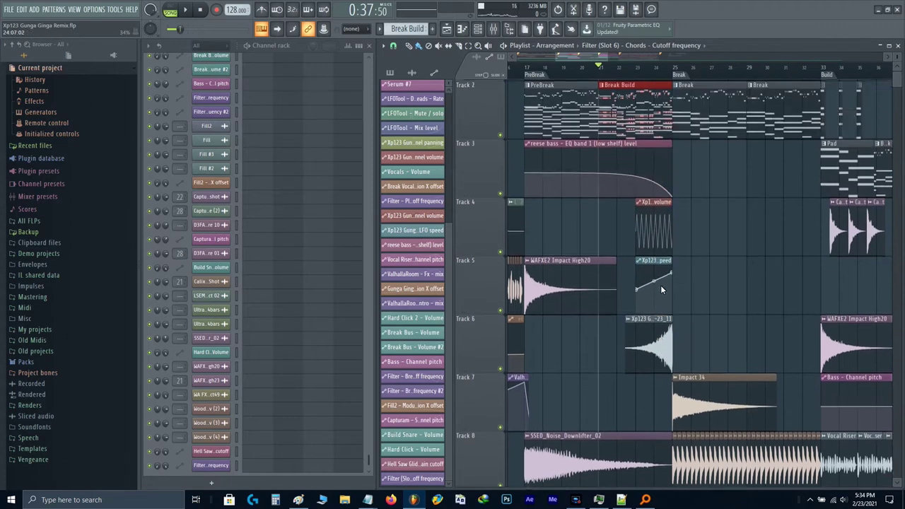
- Shift Break Build and the PreBreak clips beneath it down one track, placing Break Build on Track 3
drag(660, 332, 575, 188)
key(shift+Down)
key(ctrl+d)
- Unsolo the Chords and Top Leads mixer tracks so every track sounds, and restart playback from bar 17
scroll(558, 67, up, 2)
click(558, 68)
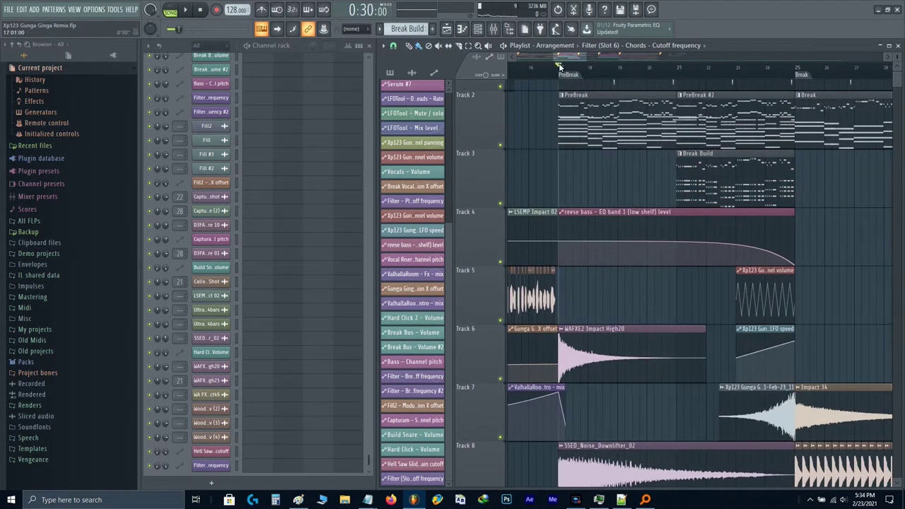
scroll(597, 157, down, 2)
key(F9)
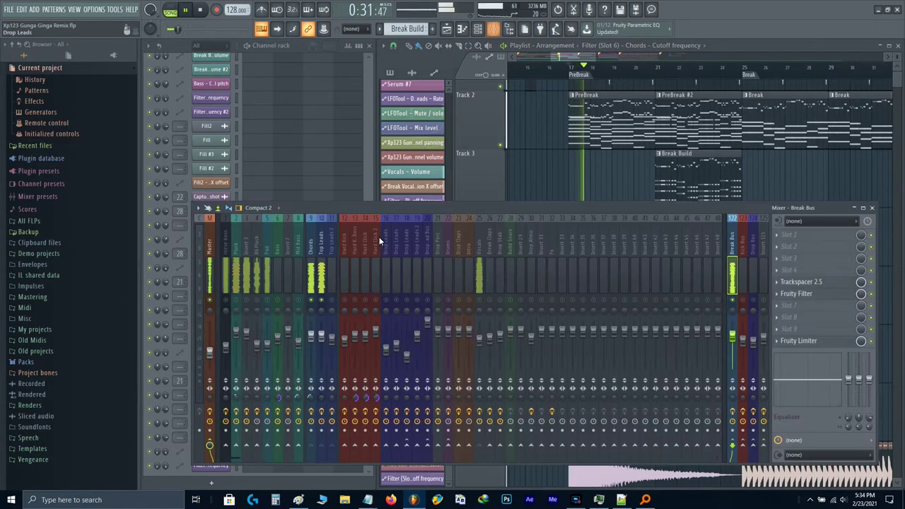
right_click(311, 301)
right_click(312, 301)
key(space)
key(F9)
drag(713, 230, 675, 254)
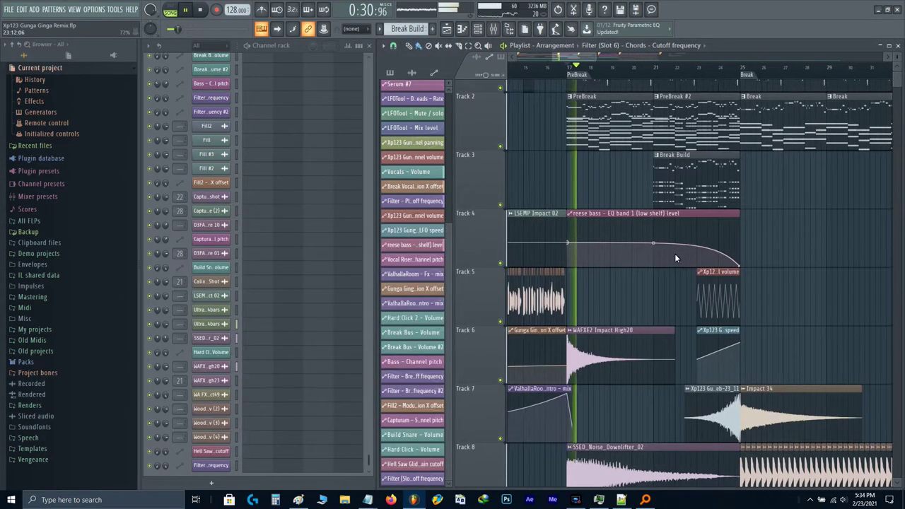
- Open the Break Limiter on the Master and listen from the PreBreak through the transition into the Break
key(F9)
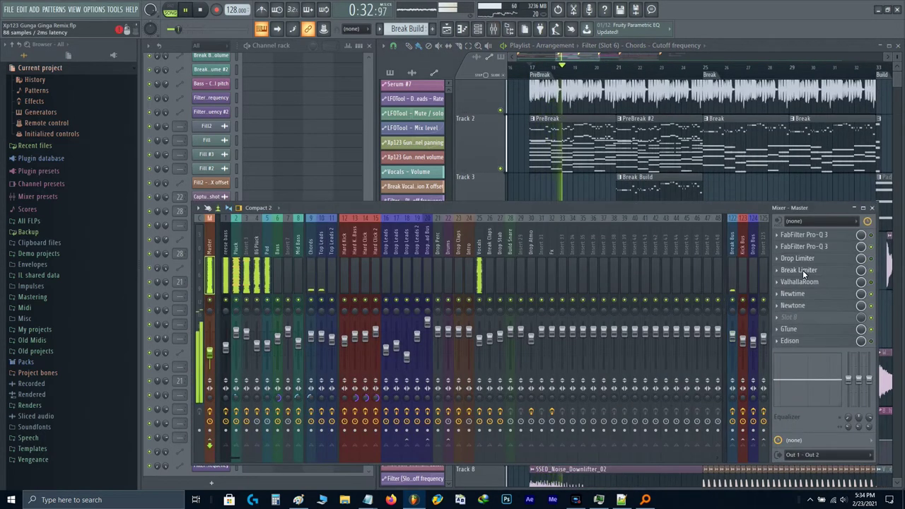
key(F9)
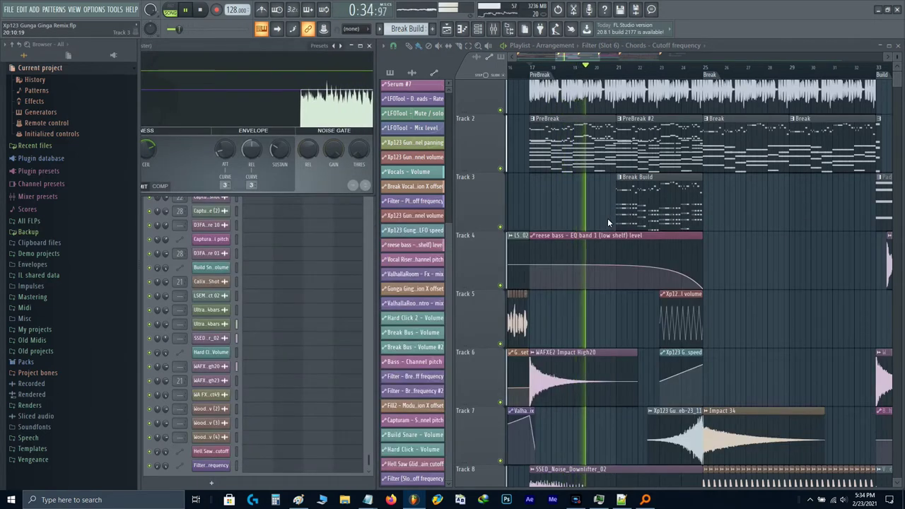
scroll(635, 219, up, 1)
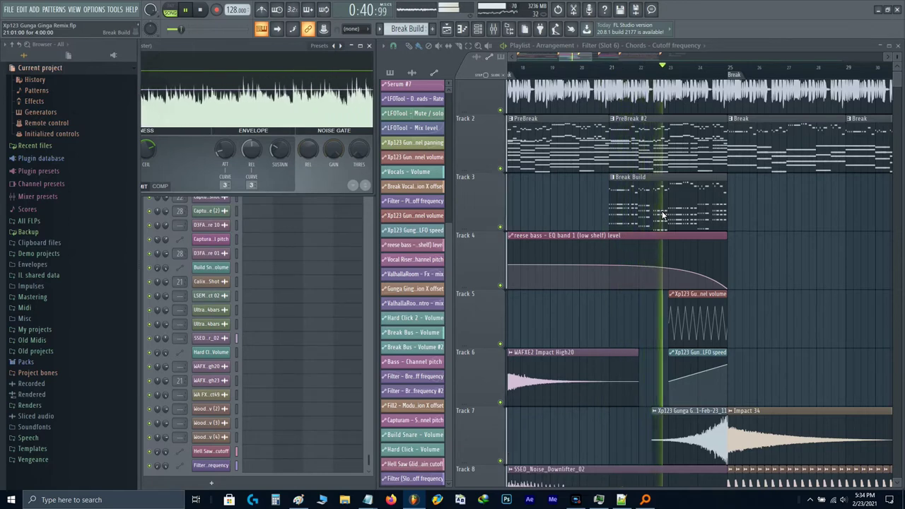
scroll(663, 215, up, 2)
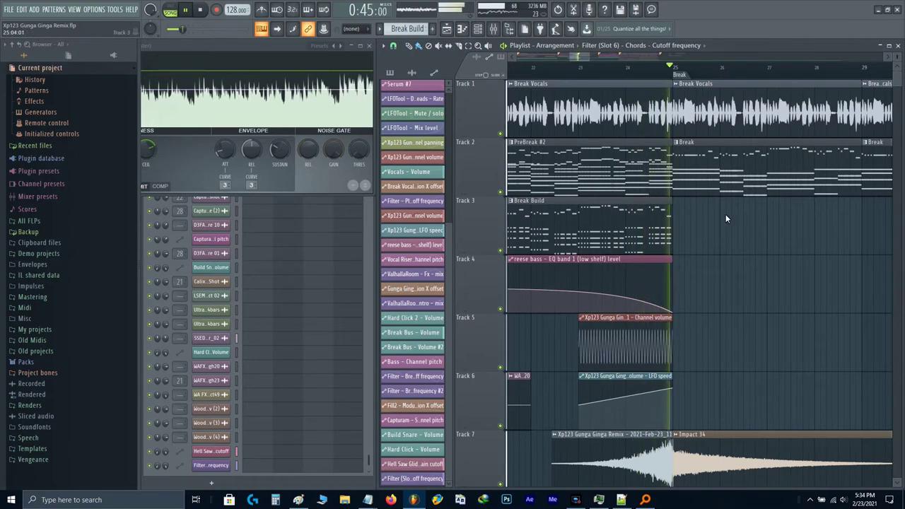
scroll(640, 247, down, 10)
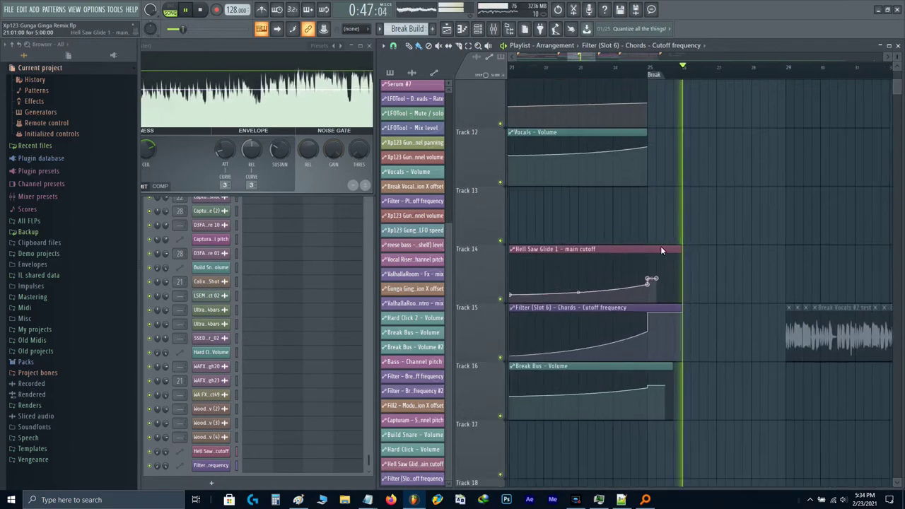
drag(662, 250, 671, 247)
key(space)
- Set the Break Bus volume automation to 0.6 at the end of its rise at bar 25 and 0.4 at bar 21
right_click(655, 388)
text(t)
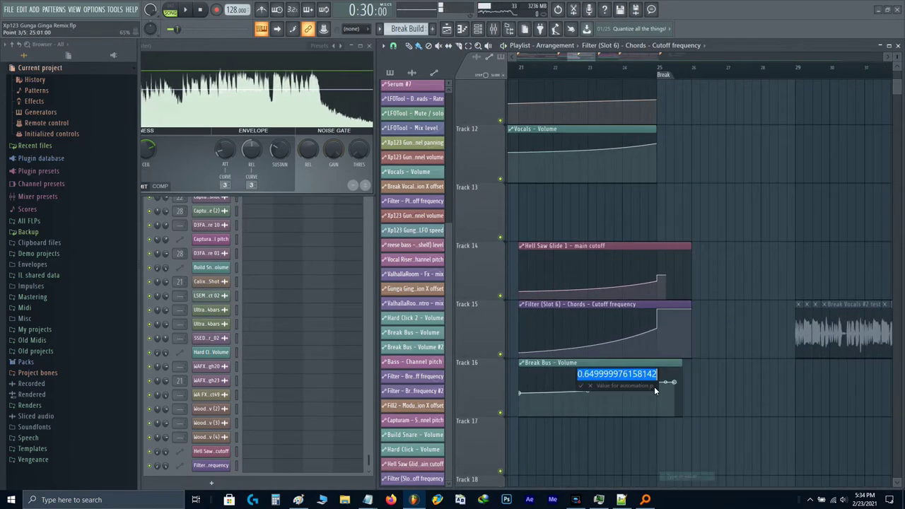
text(0.6)
key(Return)
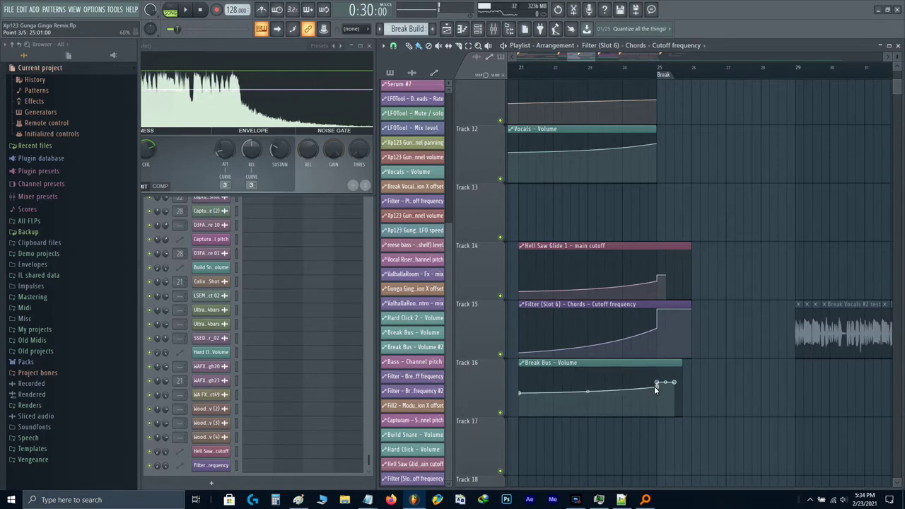
right_click(519, 393)
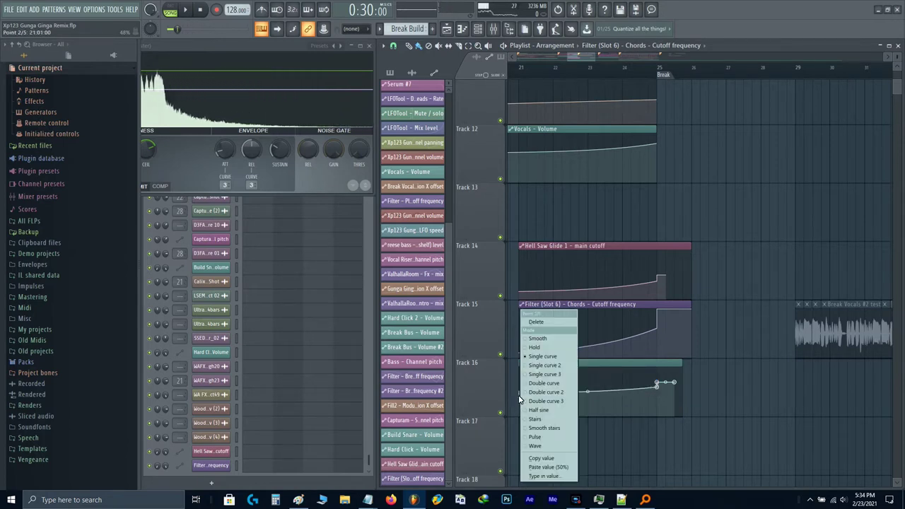
key(t)
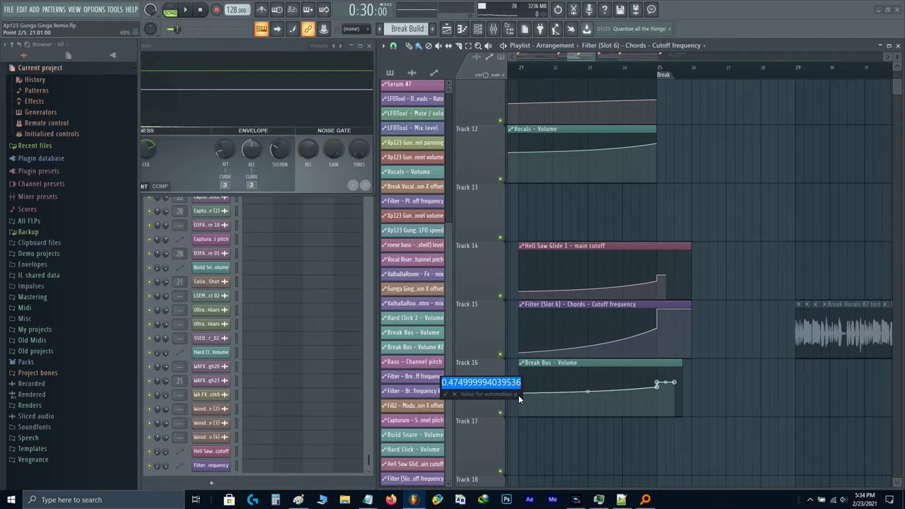
text(0.4)
key(Return)
- Play the PreBreak from bar 17 and set a time selection over bars 17 to 21
scroll(599, 373, up, 2)
key(space)
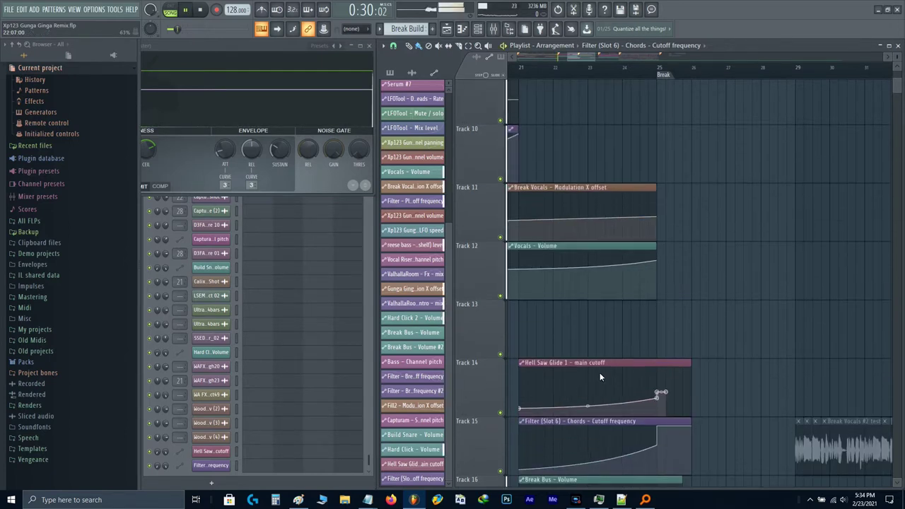
scroll(609, 358, up, 8)
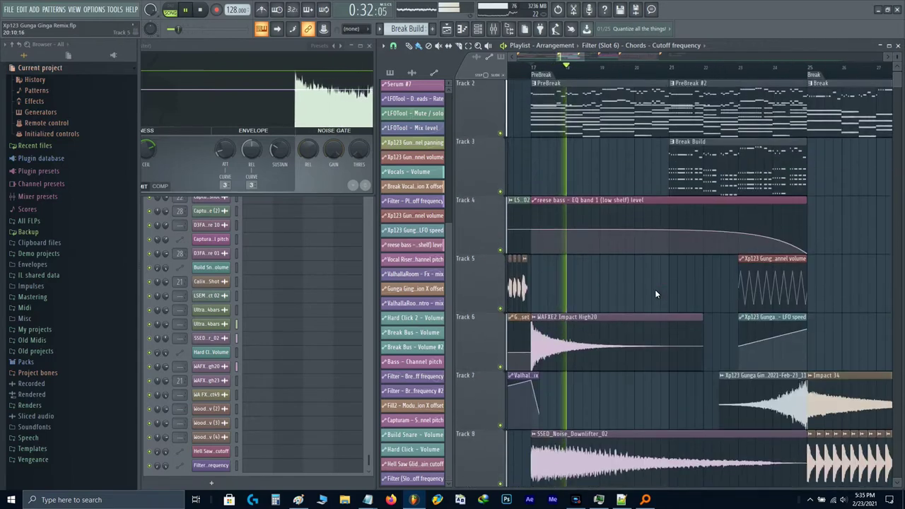
scroll(655, 289, up, 1)
key(space)
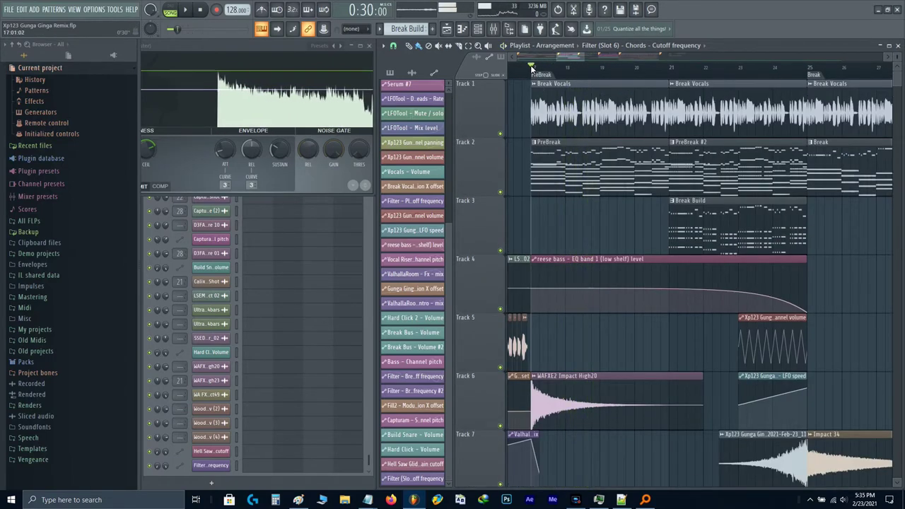
drag(532, 68, 670, 99)
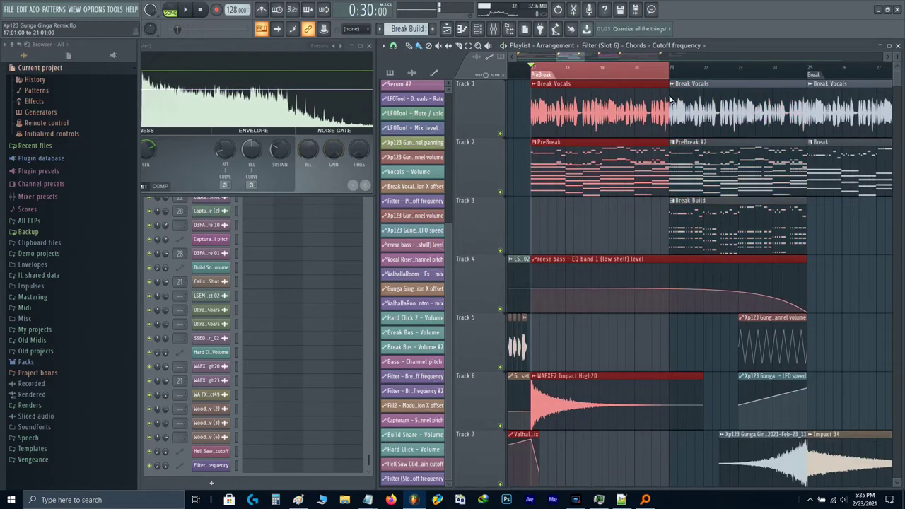
- Solo the Pluck mixer track during playback and check the cutoff frequency in its Fruity Filter
key(F9)
key(space)
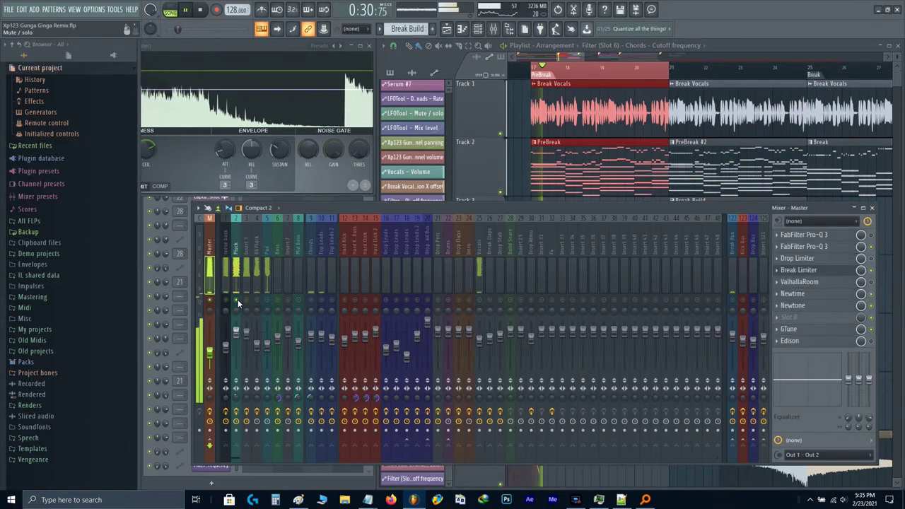
click(238, 299)
click(801, 282)
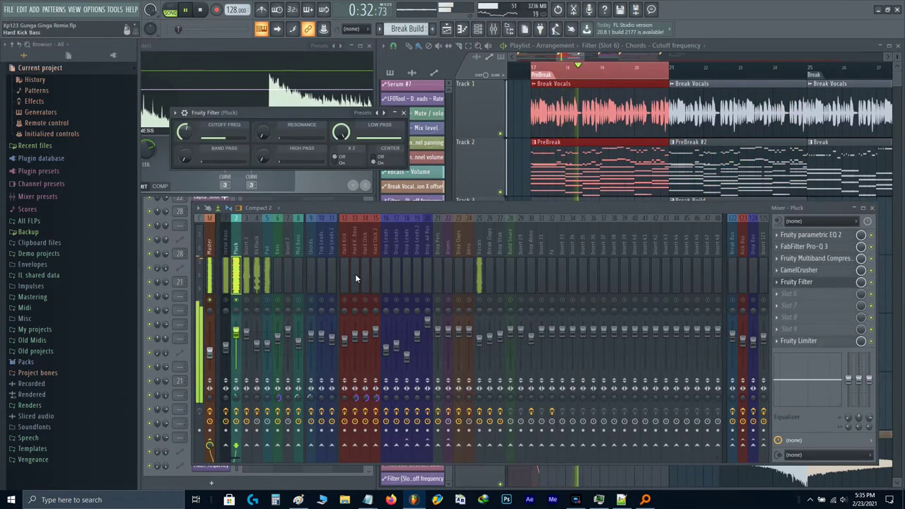
right_click(187, 132)
click(202, 137)
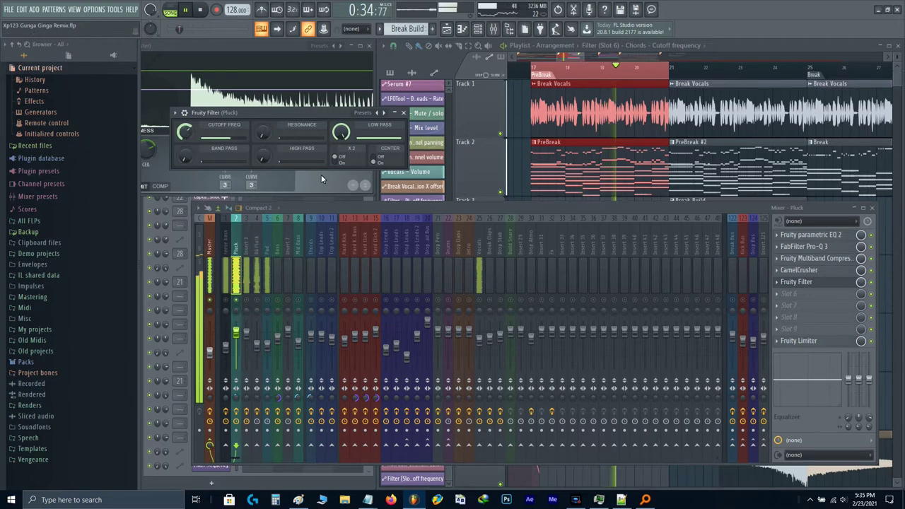
key(Escape)
key(Escape)
key(Escape)
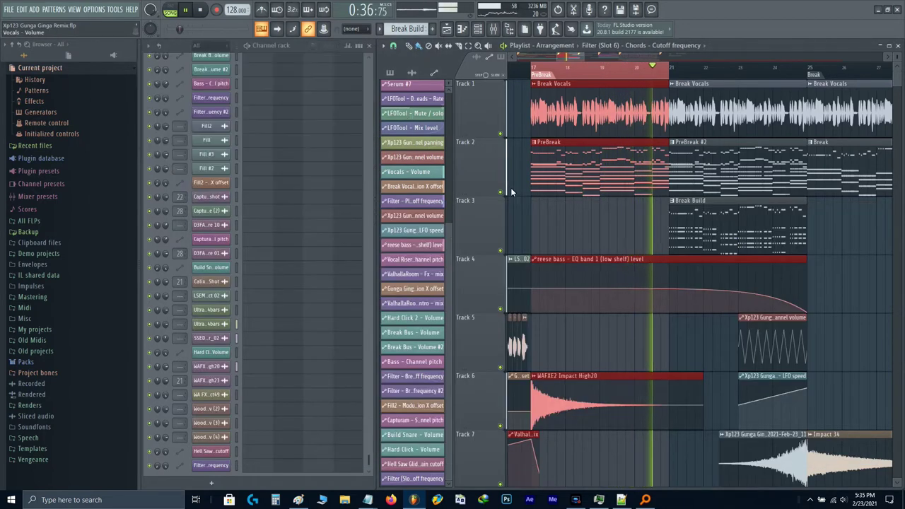
- Select the PreBreak pattern for its instrument channels and mute Track 6 in the playlist
click(581, 184)
scroll(330, 184, up, 15)
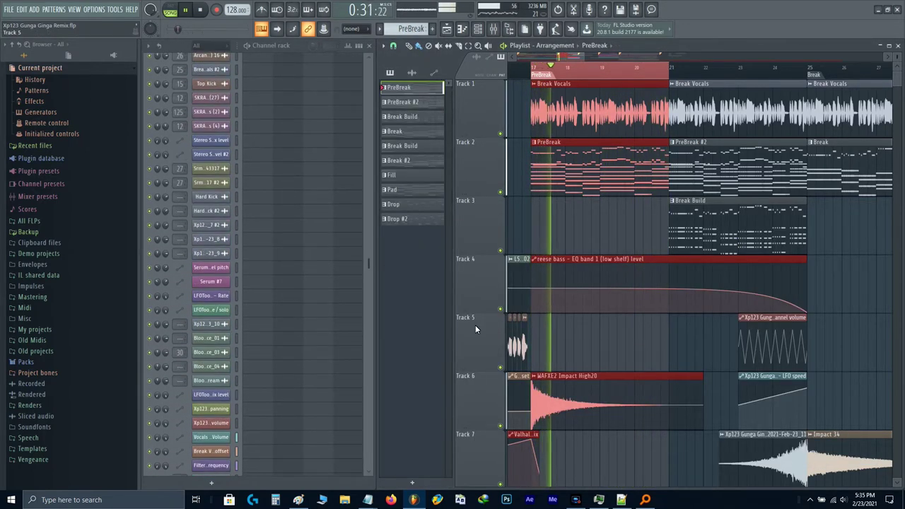
click(479, 393)
scroll(287, 190, up, 10)
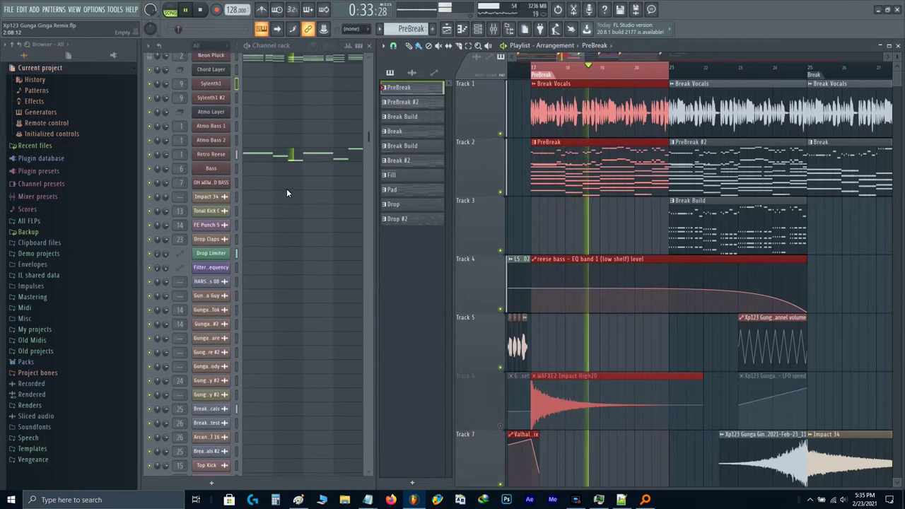
scroll(253, 155, up, 5)
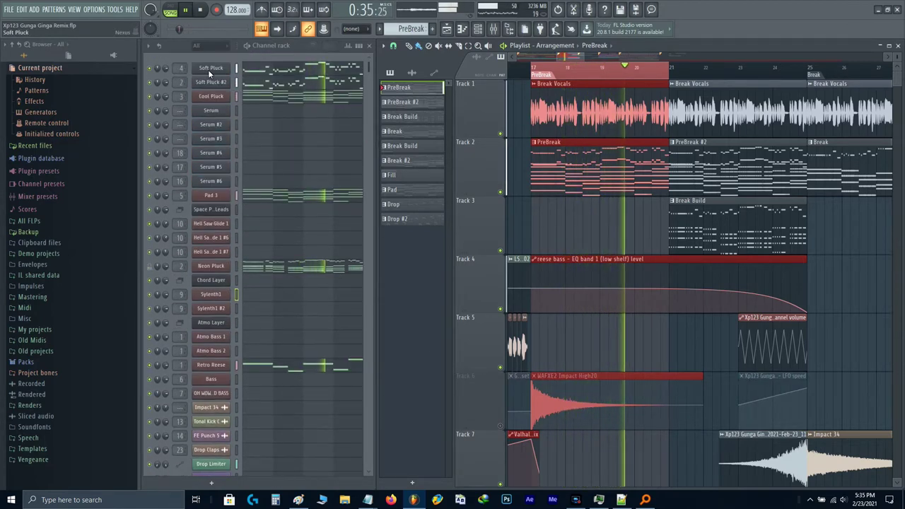
- Try adjusting the filter modulation cutoff of Soft Pluck #2 in Nexus and close the plugin
key(space)
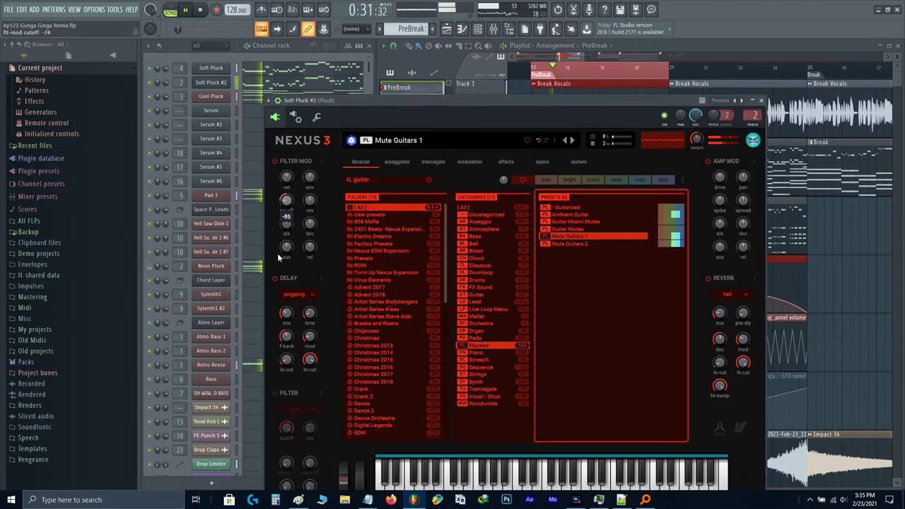
drag(280, 276, 271, 259)
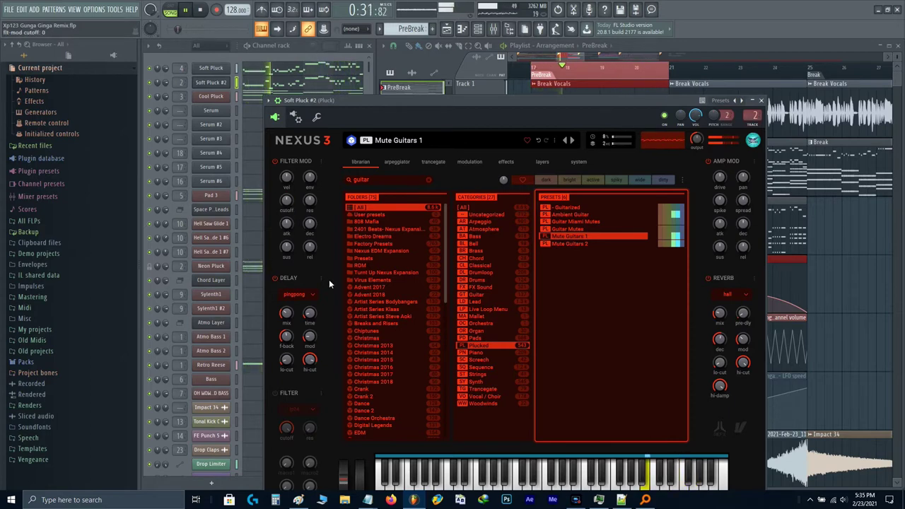
key(Escape)
- Lower the start point of the Pluck filter cutoff automation at bar 17 slightly
scroll(601, 286, down, 4)
scroll(601, 285, up, 3)
scroll(600, 285, down, 2)
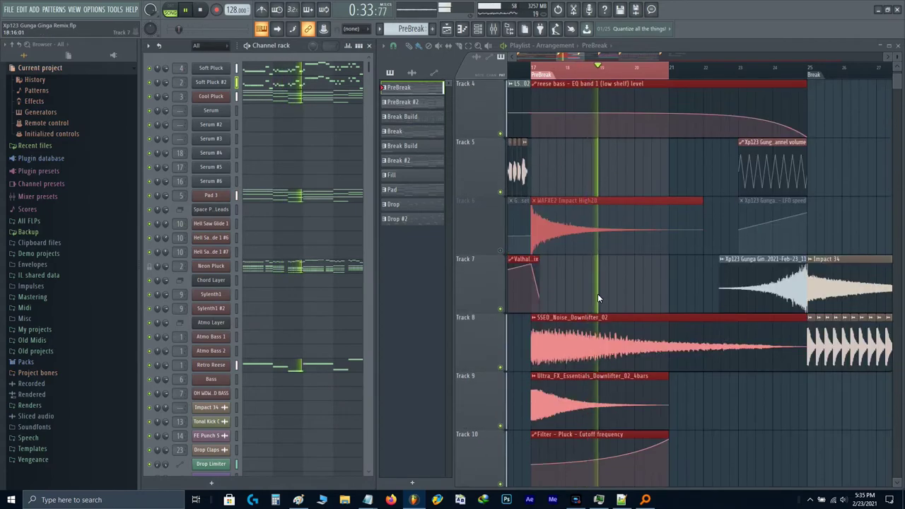
scroll(543, 335, down, 2)
scroll(534, 350, up, 1)
key(space)
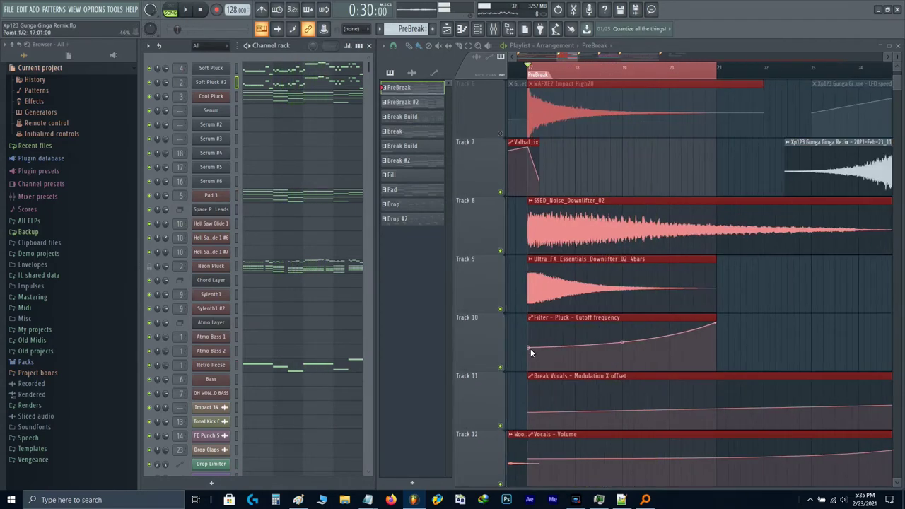
drag(529, 348, 527, 353)
- Extend the Pluck cutoff automation to bar 22 and add a sudden jump up to 100% at bar 21
key(space)
scroll(721, 331, up, 2)
drag(708, 324, 796, 315)
key(space)
right_click(709, 323)
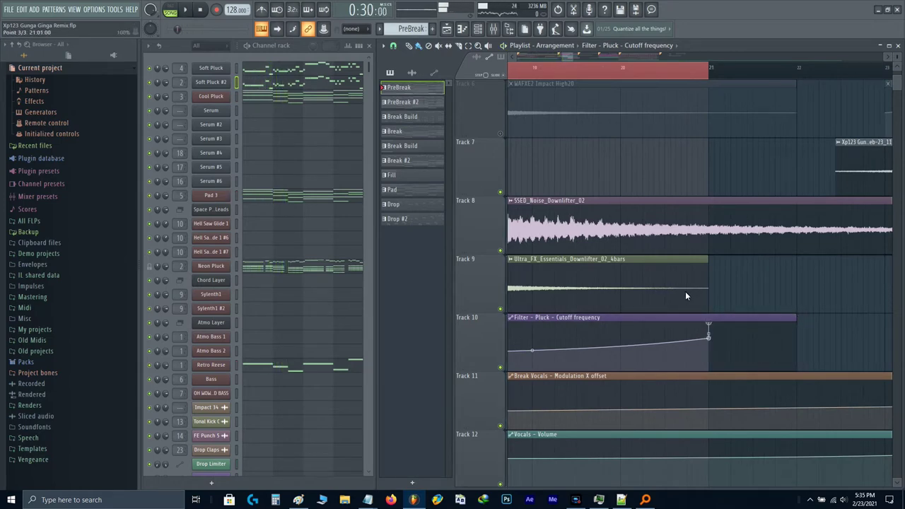
key(space)
right_click(793, 322)
scroll(782, 292, down, 1)
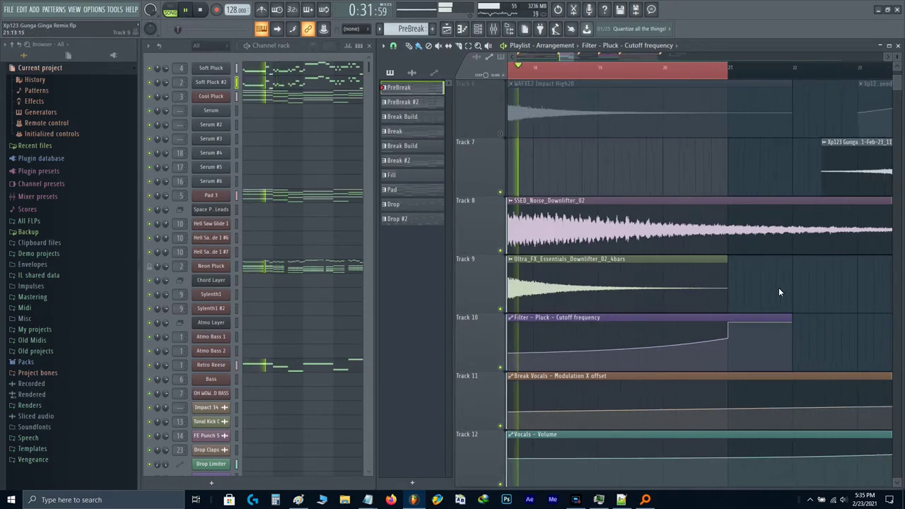
- Clear the time selection, listen to the PreBreak up to bar 21 and glance at the Pluck mixer track
ctrl+click(779, 287)
scroll(628, 287, up, 3)
scroll(628, 291, down, 2)
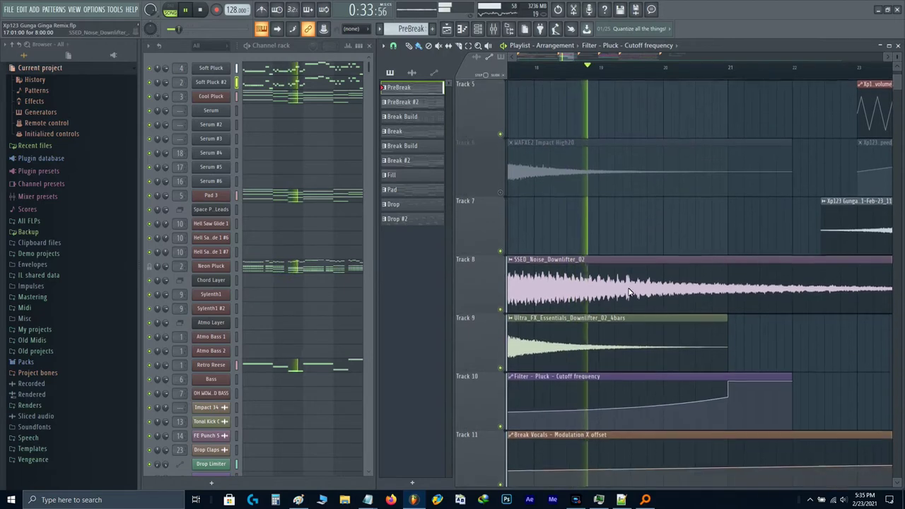
scroll(629, 291, up, 4)
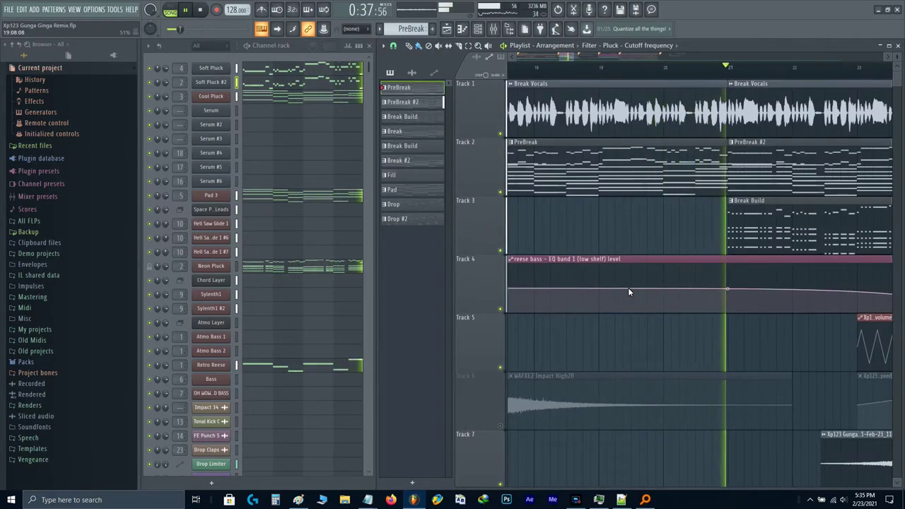
scroll(628, 291, down, 5)
key(space)
key(F9)
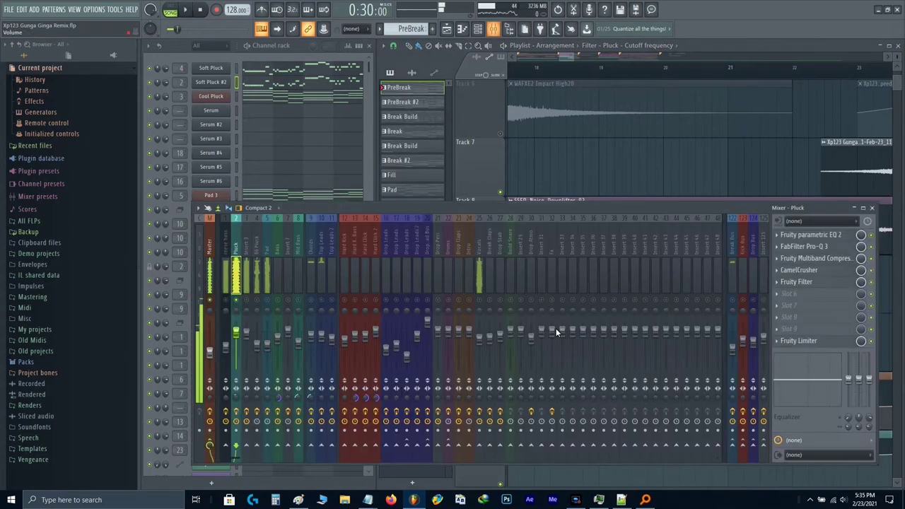
key(F9)
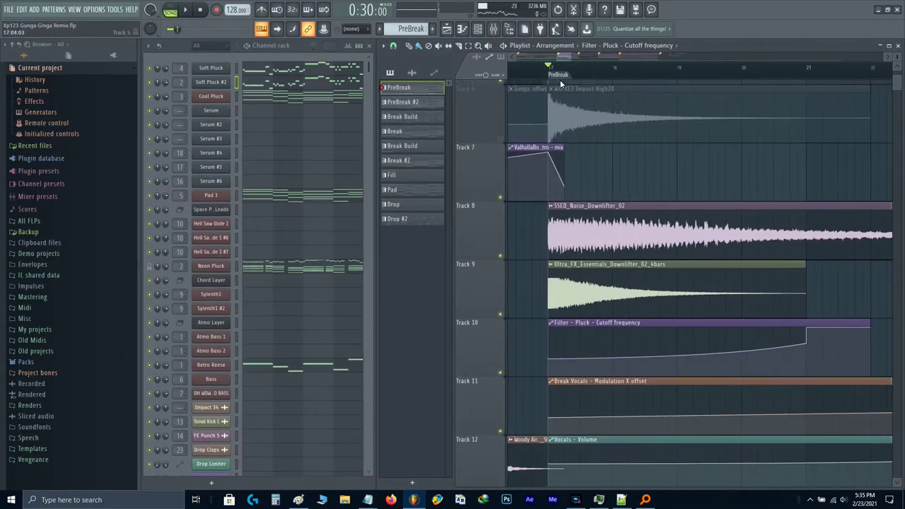
- Set a time selection over bars 17 to 21 and create an automation clip for the Pluck mixer track's volume
drag(550, 71, 805, 114)
key(space)
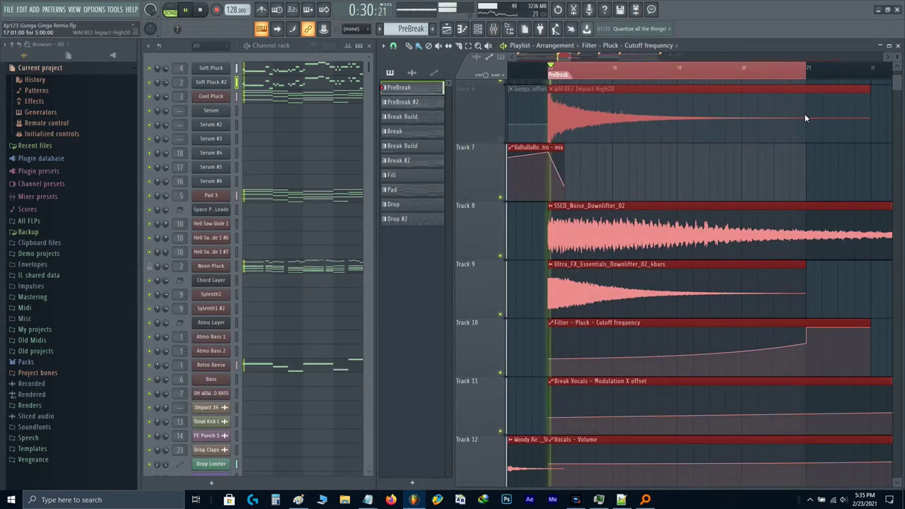
key(F9)
right_click(235, 331)
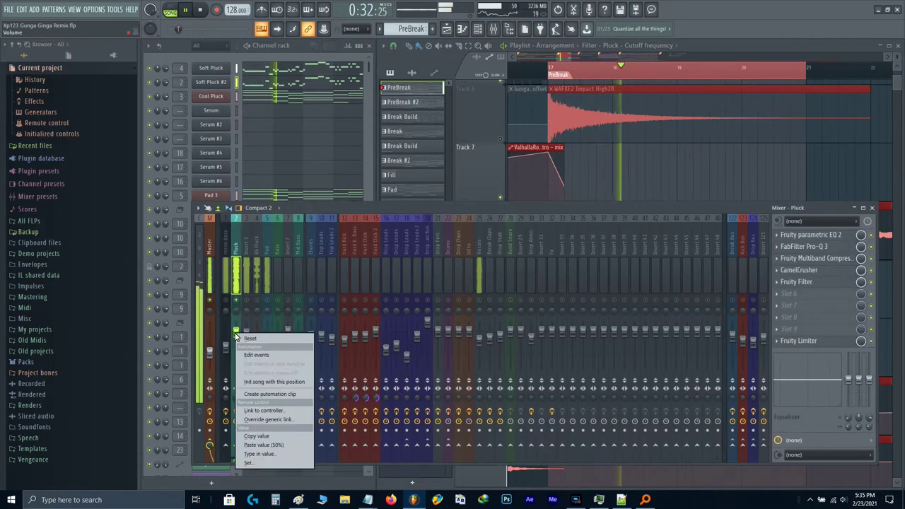
click(261, 394)
key(F9)
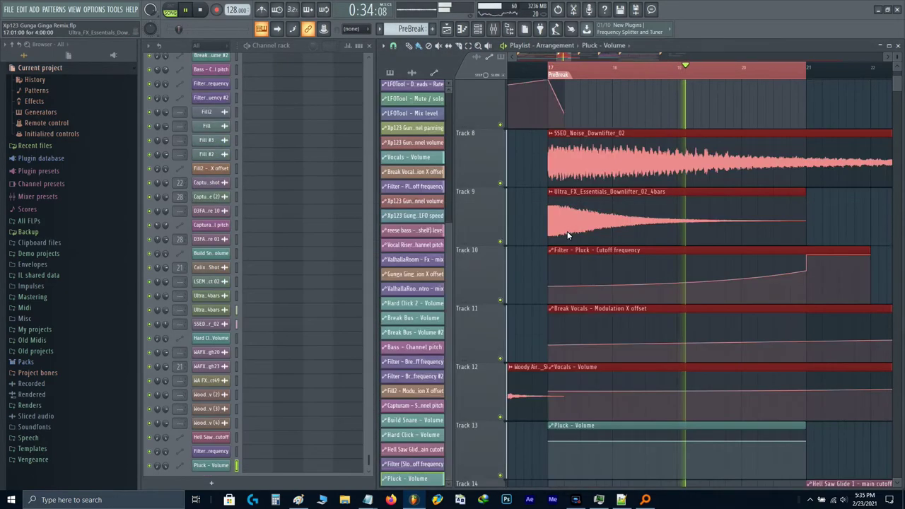
- Lower the Pluck volume automation's start at bar 17 and curve the rise so it builds gradually towards bar 21
scroll(598, 279, down, 3)
drag(548, 324, 548, 332)
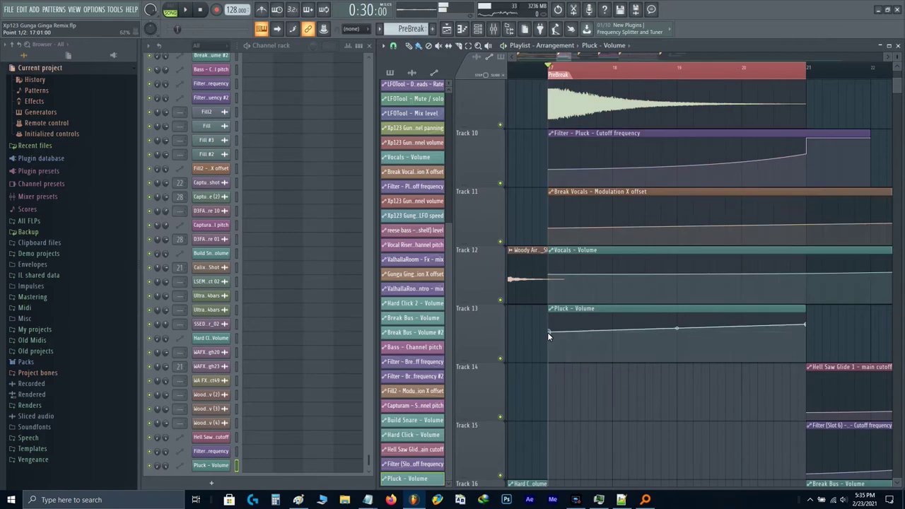
drag(677, 330, 676, 361)
key(space)
middle_click(616, 333)
- Extend the Pluck volume automation slightly past bar 21 and make it jump at bar 21 to the copied original level
scroll(714, 332, up, 2)
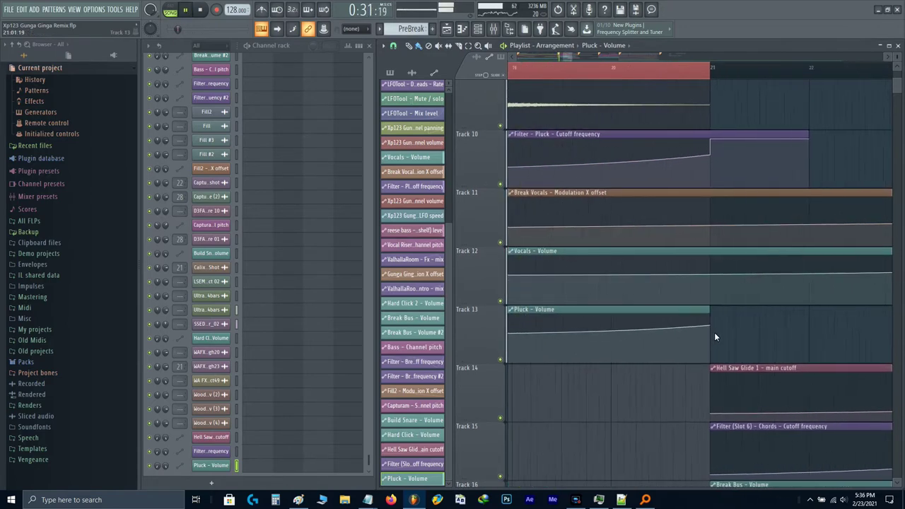
right_click(709, 325)
key(c)
key(space)
drag(709, 325, 734, 315)
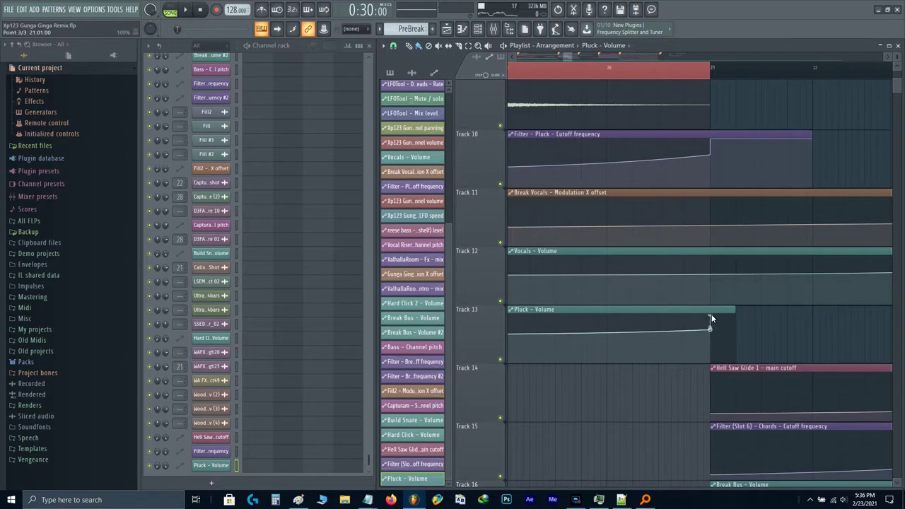
right_click(711, 315)
key(v)
right_click(735, 325)
- Play the PreBreak and check the Pluck track's level in the mixer with the new volume automation
key(space)
key(F9)
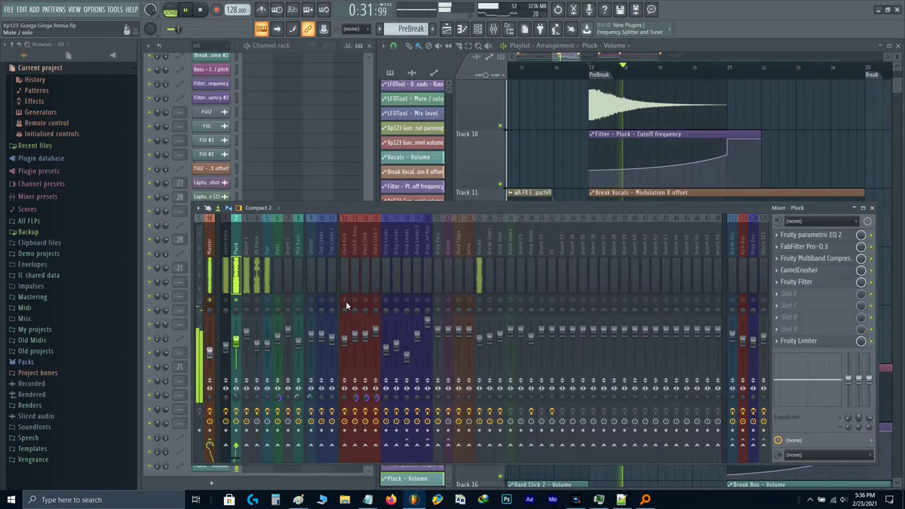
key(F9)
scroll(616, 322, up, 1)
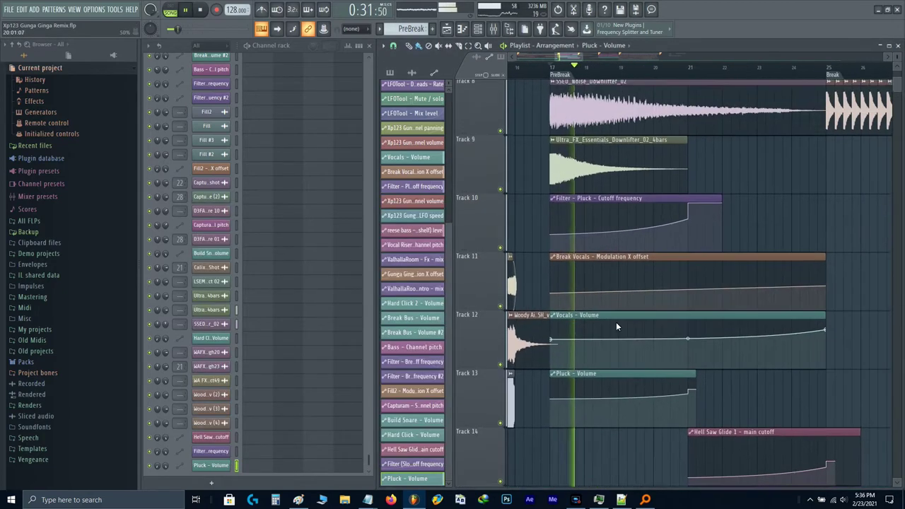
scroll(616, 326, up, 4)
key(space)
- Solo Track 9 to hear the Ultra_FX_Essentials_Downlifter_02_4bars clip and check its sample settings
right_click(501, 418)
right_click(500, 424)
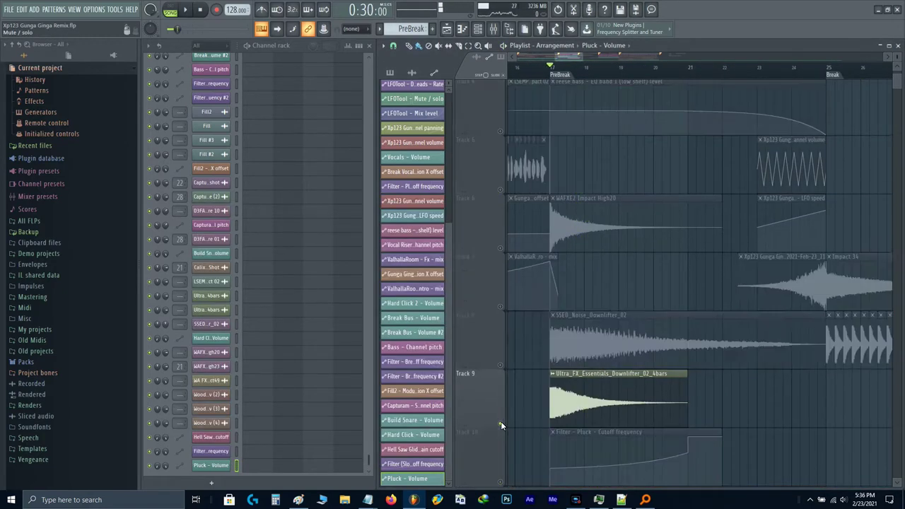
key(space)
double_click(553, 397)
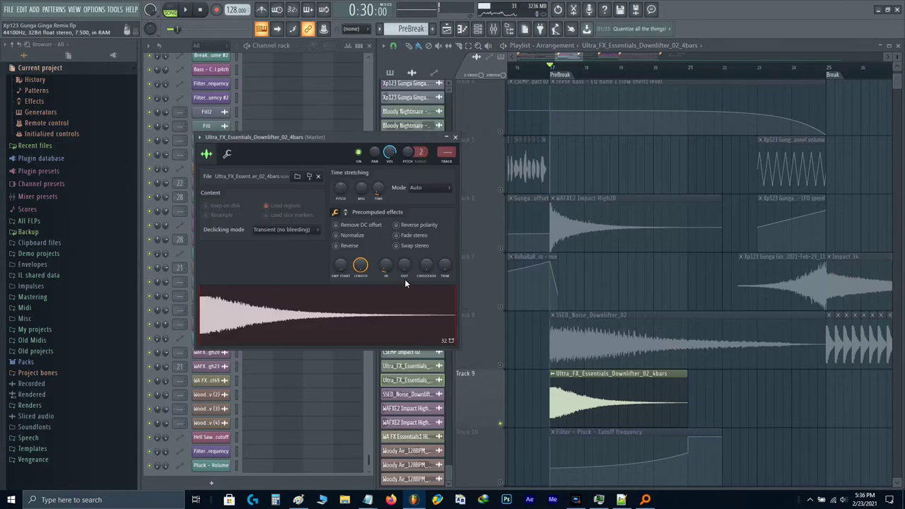
key(Escape)
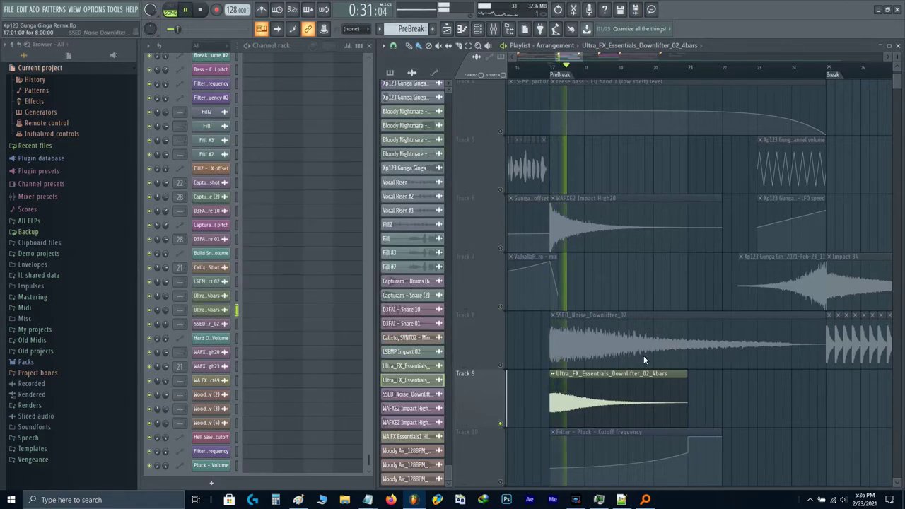
- Open the Break Limiter on the Master during playback and unsolo Track 9
key(F9)
click(812, 271)
key(F9)
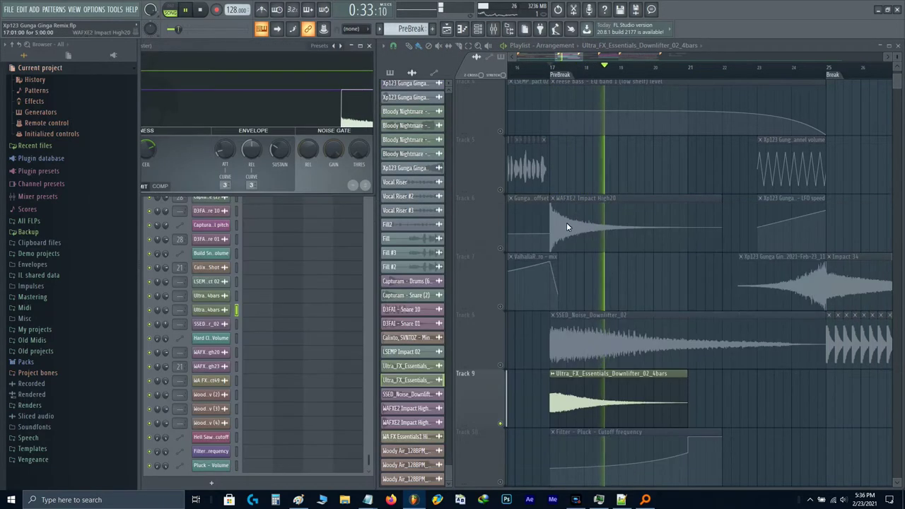
key(space)
right_click(500, 423)
- Listen from the PreBreak towards bar 21 while reviewing the Break Limiter and all playlist tracks
key(space)
scroll(603, 280, down, 2)
scroll(603, 279, up, 3)
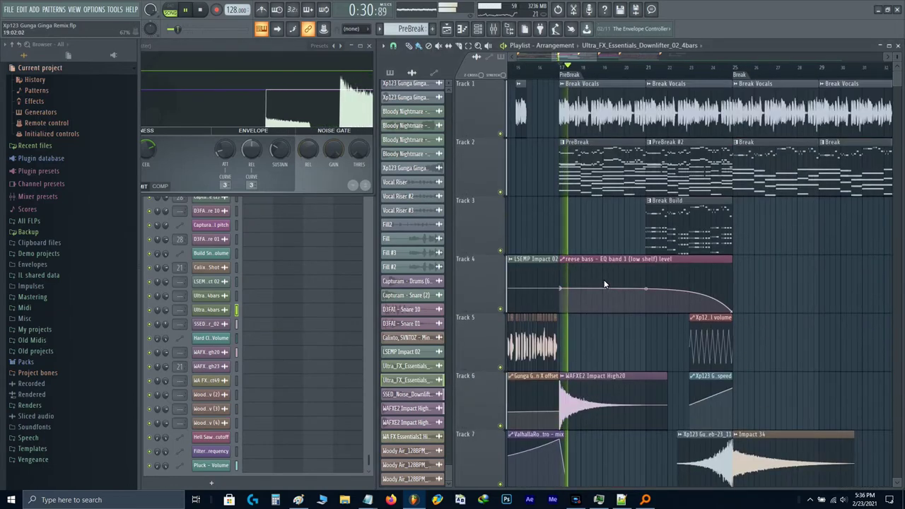
scroll(596, 231, down, 3)
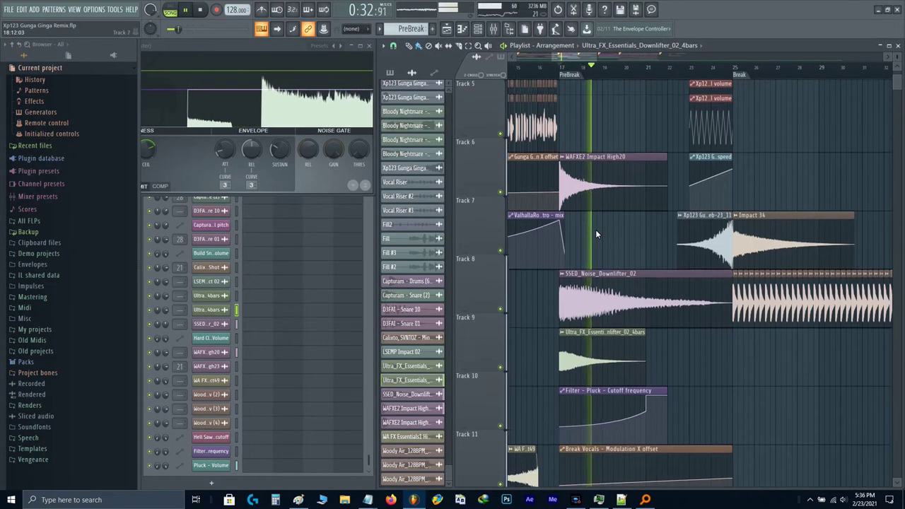
scroll(596, 232, up, 3)
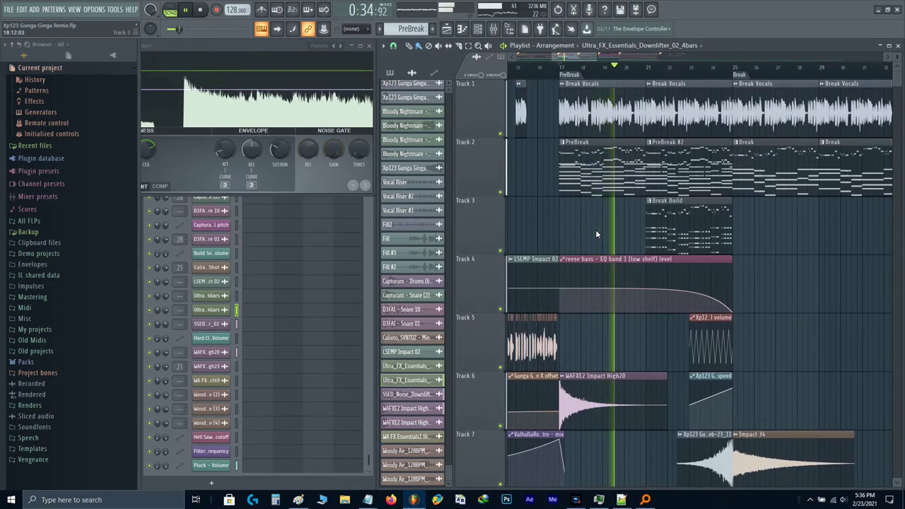
scroll(612, 239, up, 1)
scroll(612, 239, down, 5)
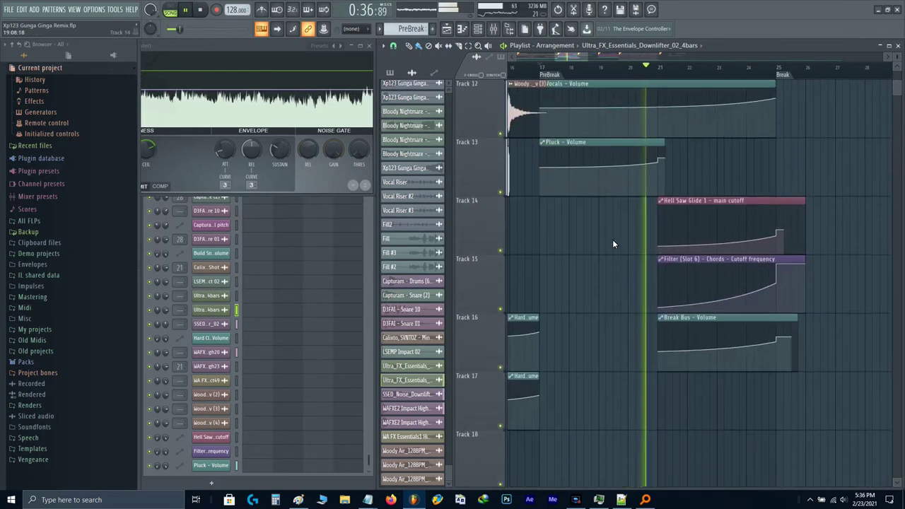
- Raise the Vocals volume automation at bar 21 and at its start point at bar 17, and replay the PreBreak
scroll(612, 239, up, 2)
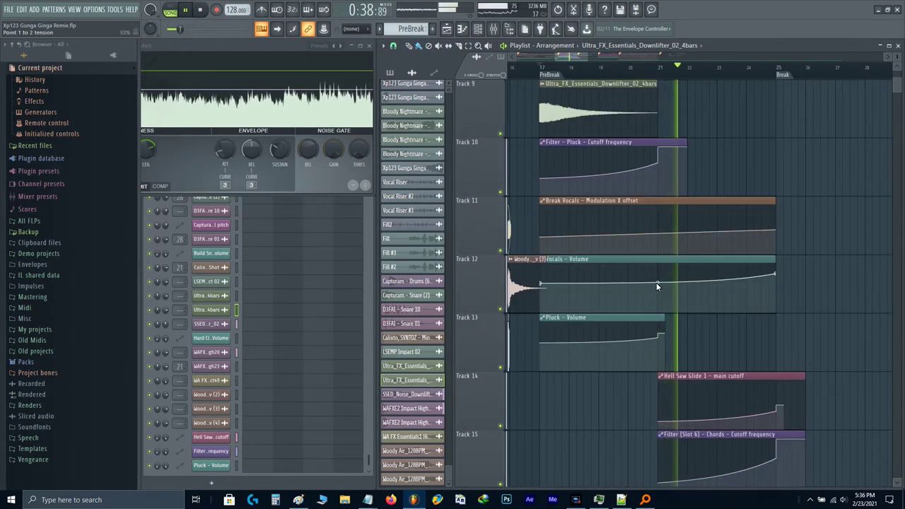
mouse_move(657, 282)
mouse_down()
mouse_move(657, 261)
mouse_move(656, 281)
mouse_up()
key(space)
right_click(540, 283)
key(t)
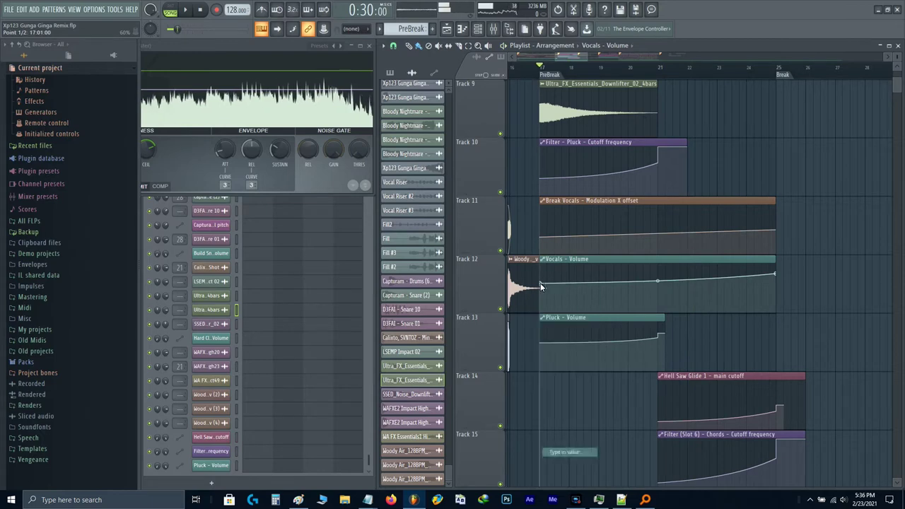
key(Return)
key(space)
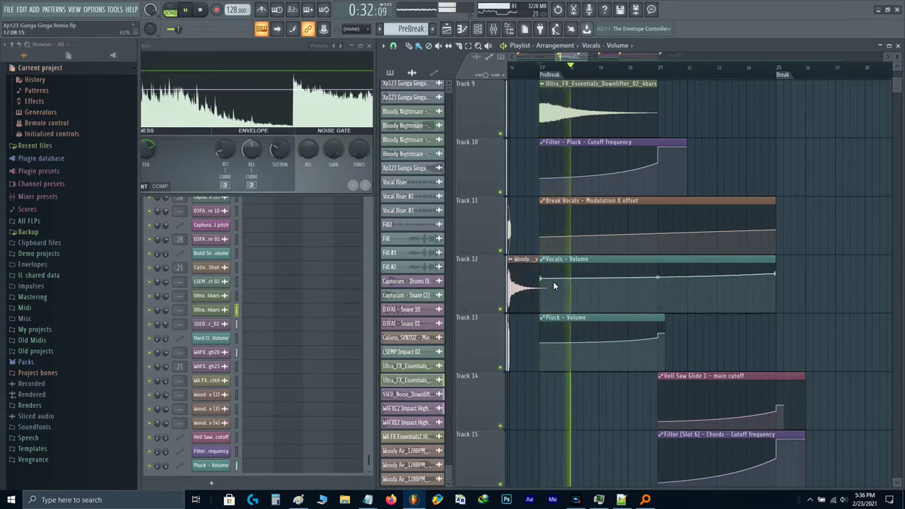
- Open the Fruity Limiter on the Vocals mixer track during PreBreak playback to check the vocal level
scroll(553, 281, down, 5)
scroll(553, 281, up, 6)
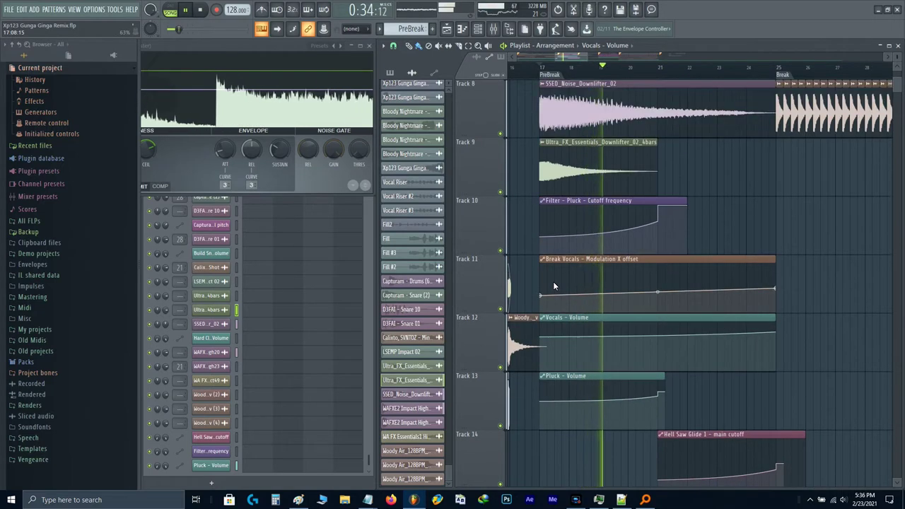
key(F9)
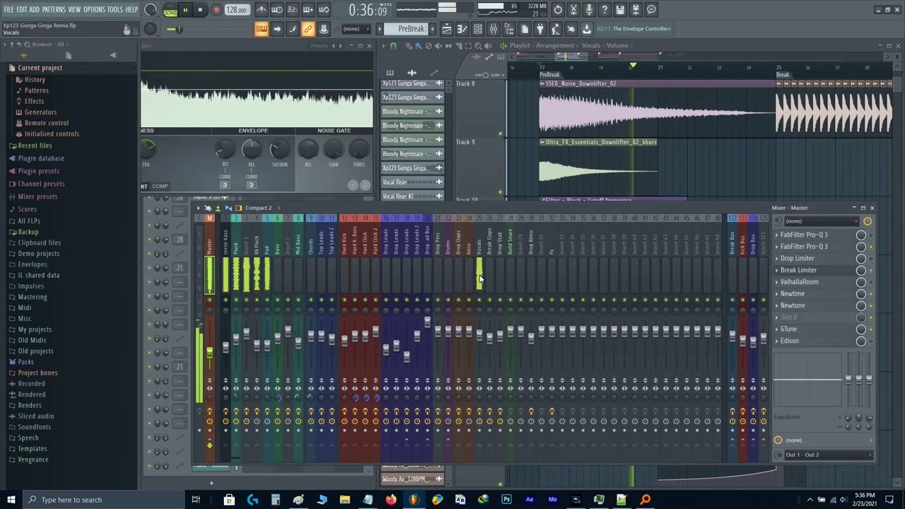
click(478, 280)
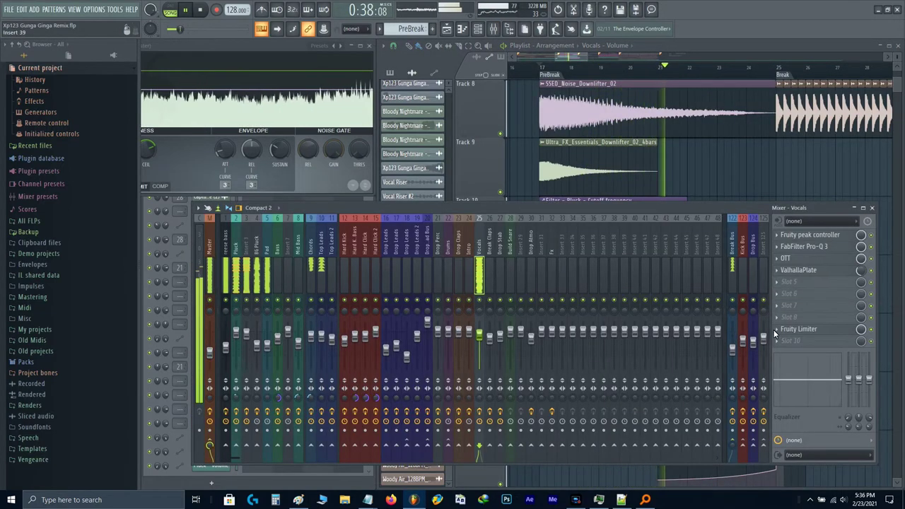
click(807, 330)
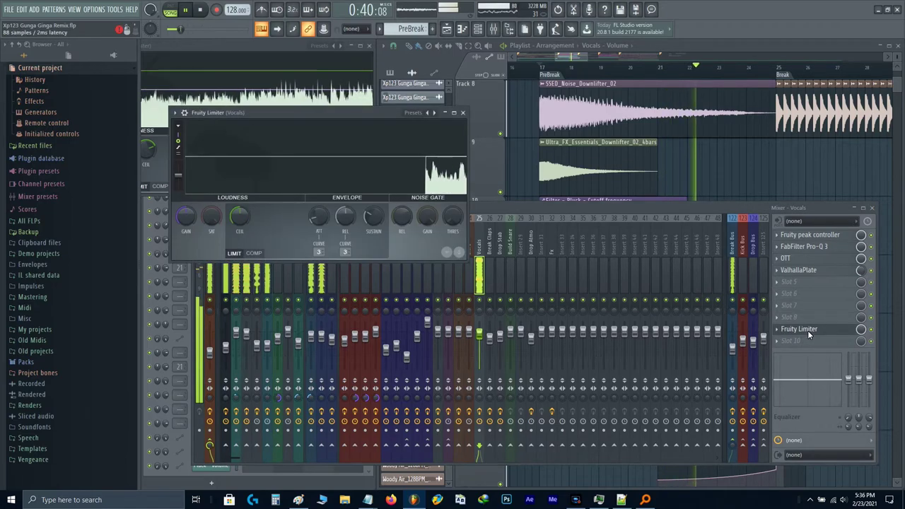
key(F9)
- Listen from bar 23 through the Break to the Build at bar 33, following the arrangement, and stop playback
scroll(670, 308, up, 5)
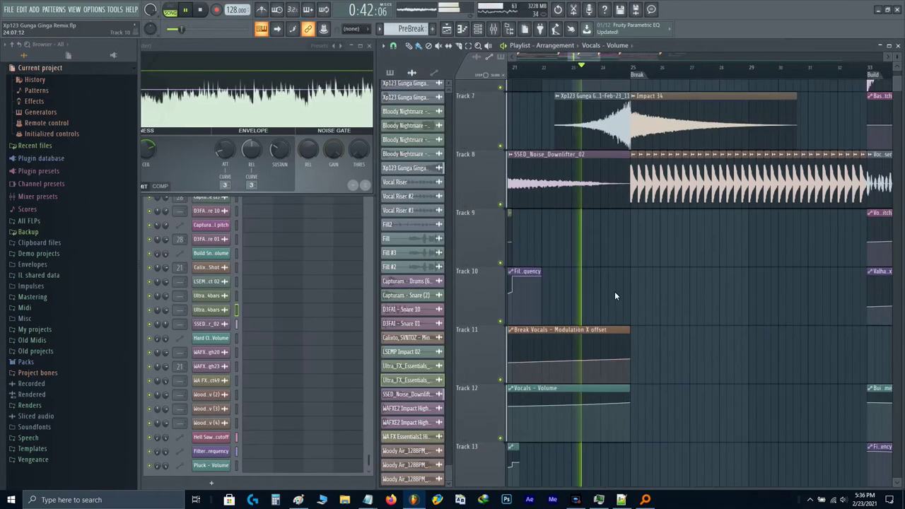
scroll(634, 322, up, 2)
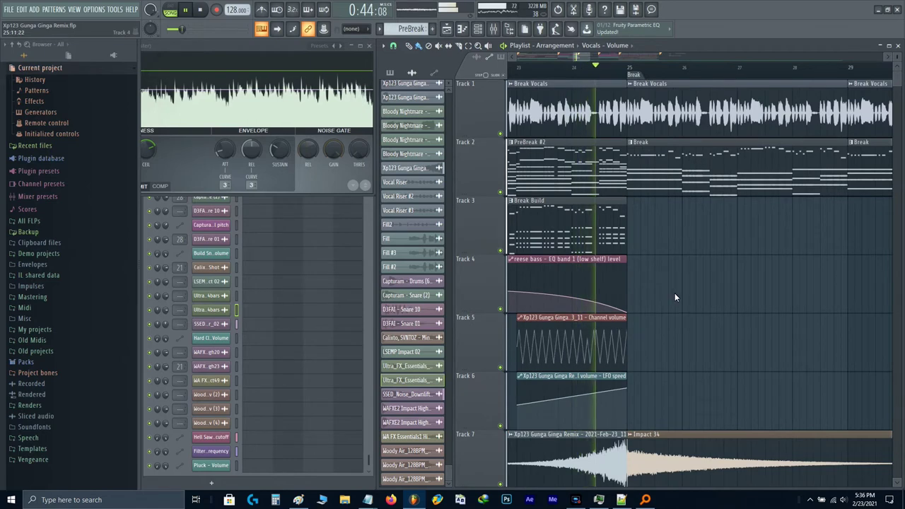
ctrl+scroll(674, 293, up, 3)
ctrl+scroll(549, 320, down, 2)
ctrl+scroll(598, 320, up, 1)
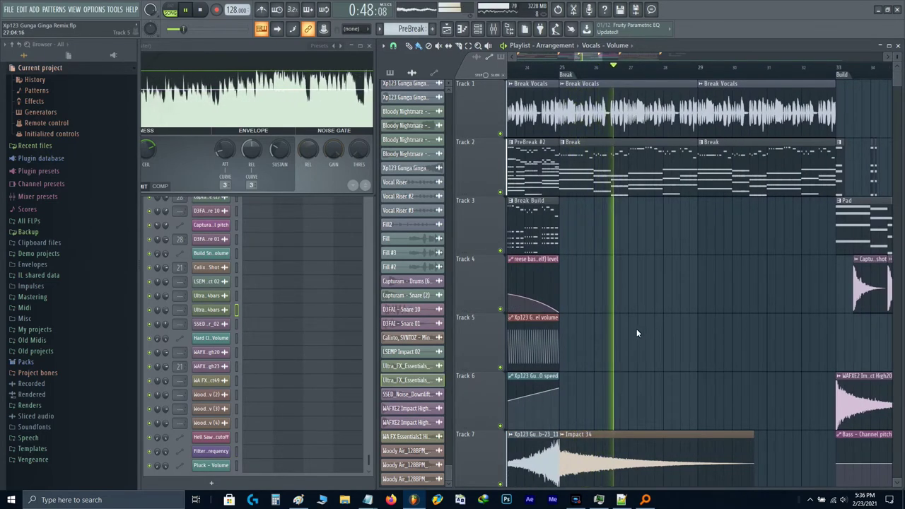
ctrl+scroll(665, 282, up, 3)
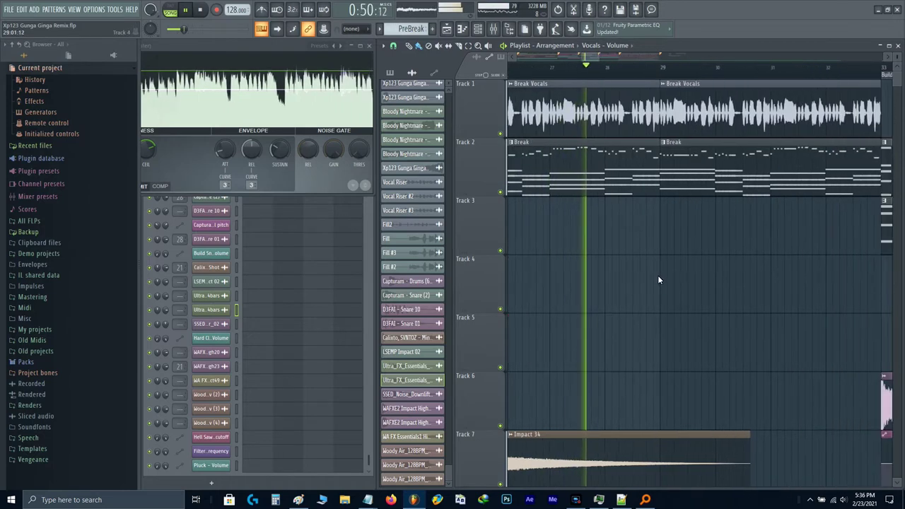
ctrl+scroll(697, 267, up, 1)
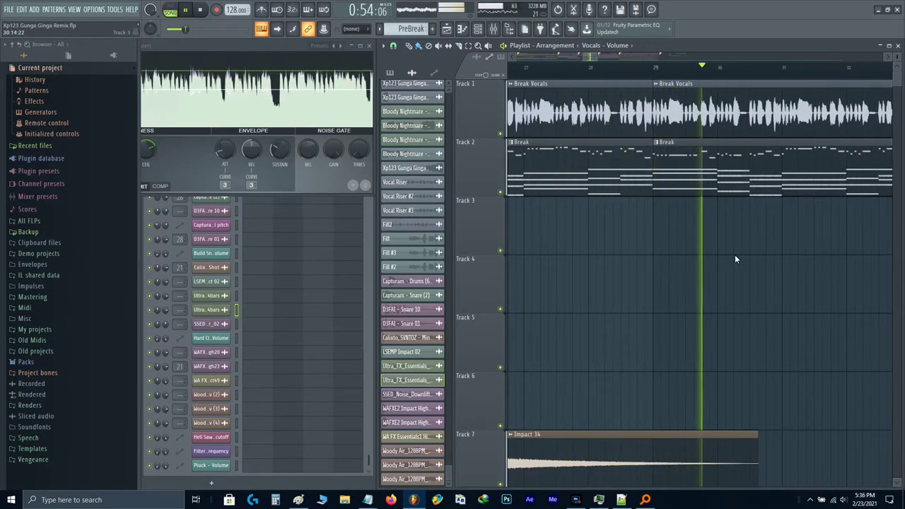
drag(773, 259, 593, 287)
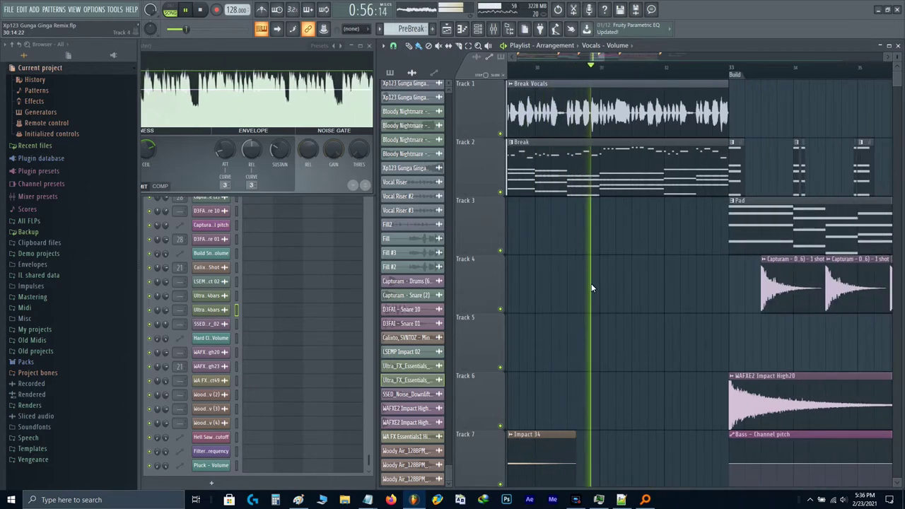
ctrl+scroll(656, 250, up, 1)
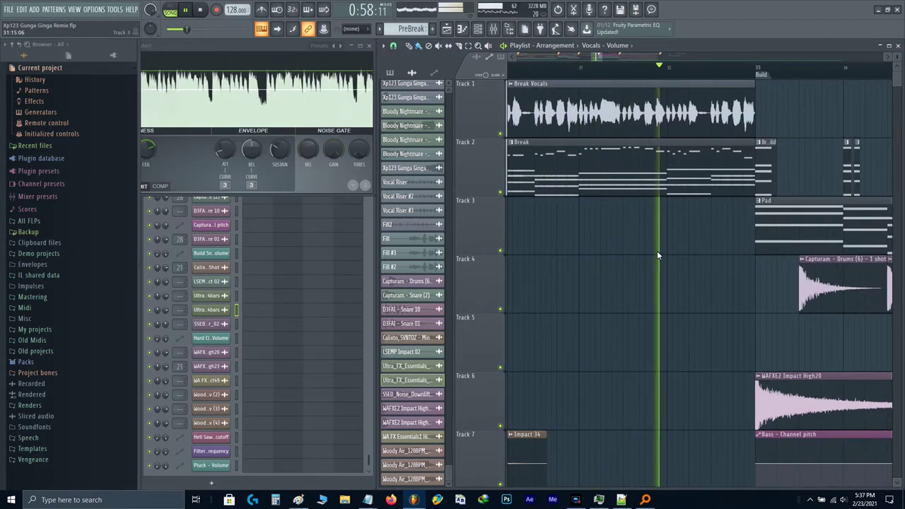
drag(718, 253, 680, 253)
scroll(636, 260, right, 3)
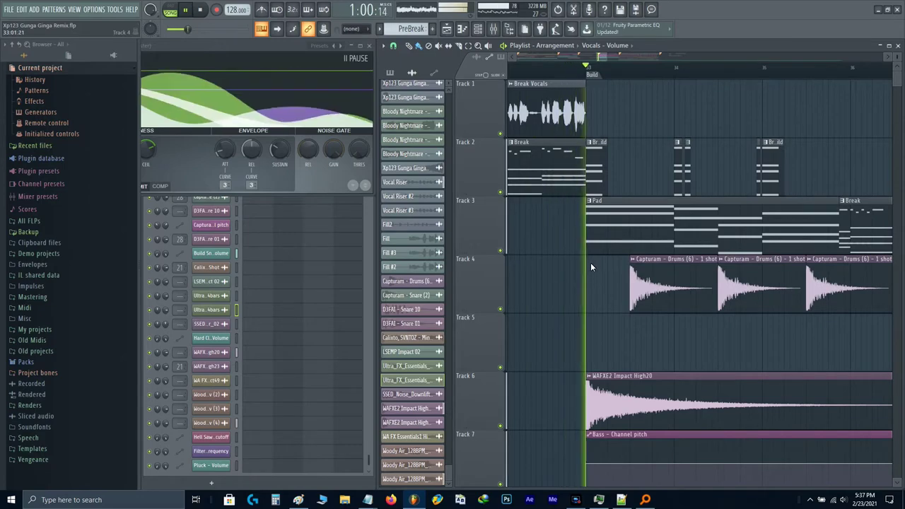
ctrl+scroll(591, 262, down, 1)
ctrl+scroll(590, 262, down, 2)
key(space)
- Replay the section from the PreBreak at bar 17 and review the impact, downlifter, Pluck and Vocals automation tracks
scroll(608, 268, down, 1)
drag(626, 273, 727, 275)
ctrl+scroll(726, 276, down, 2)
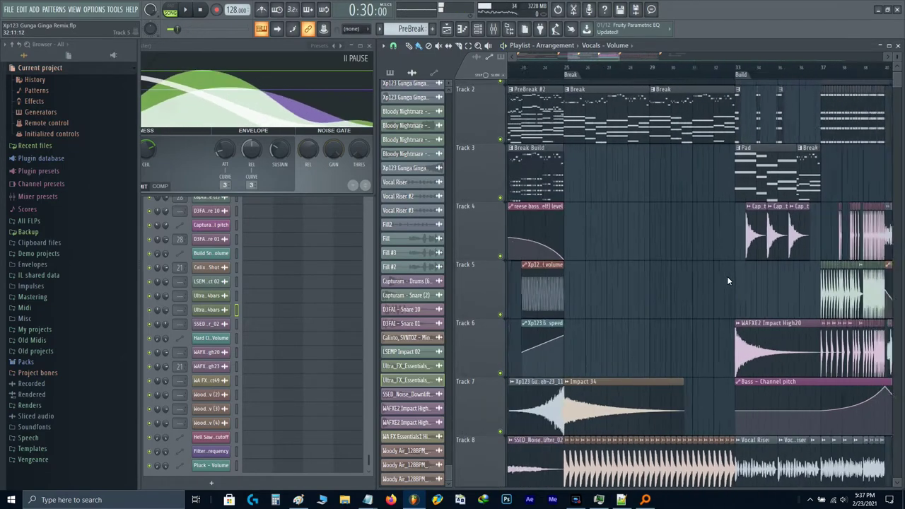
scroll(681, 261, up, 1)
drag(578, 225, 687, 223)
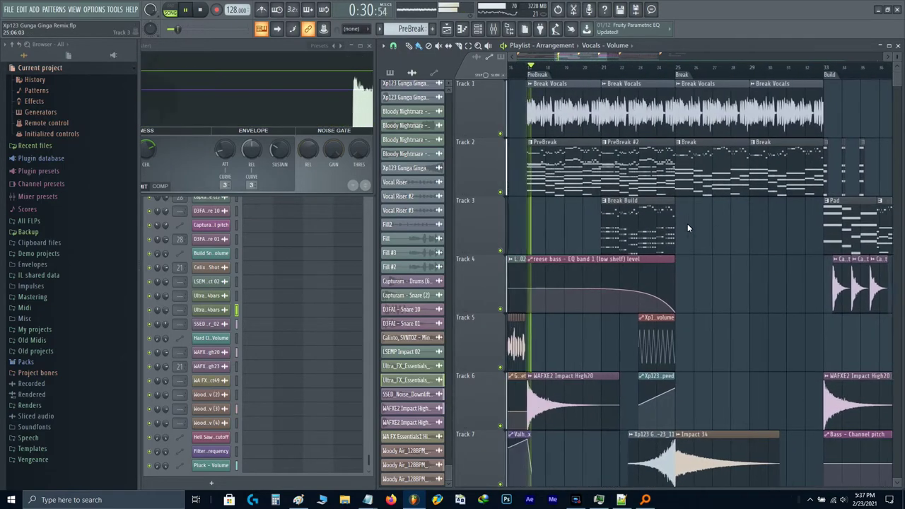
ctrl+scroll(533, 241, up, 4)
scroll(532, 236, down, 5)
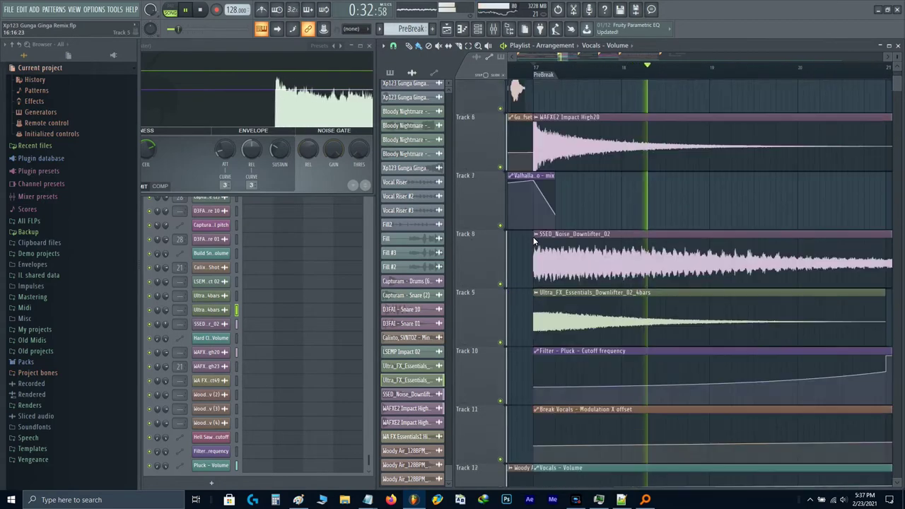
ctrl+scroll(588, 259, down, 2)
scroll(578, 268, down, 6)
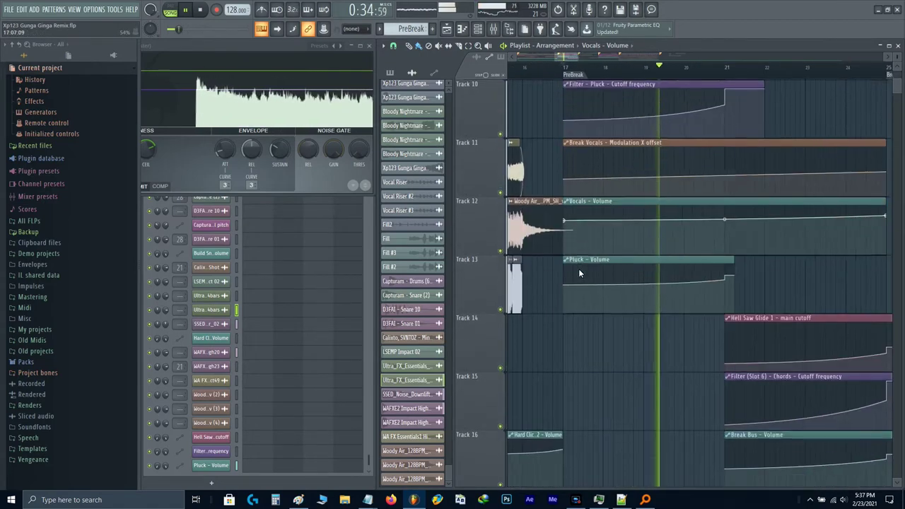
scroll(578, 269, up, 5)
alt+scroll(578, 269, down, 2)
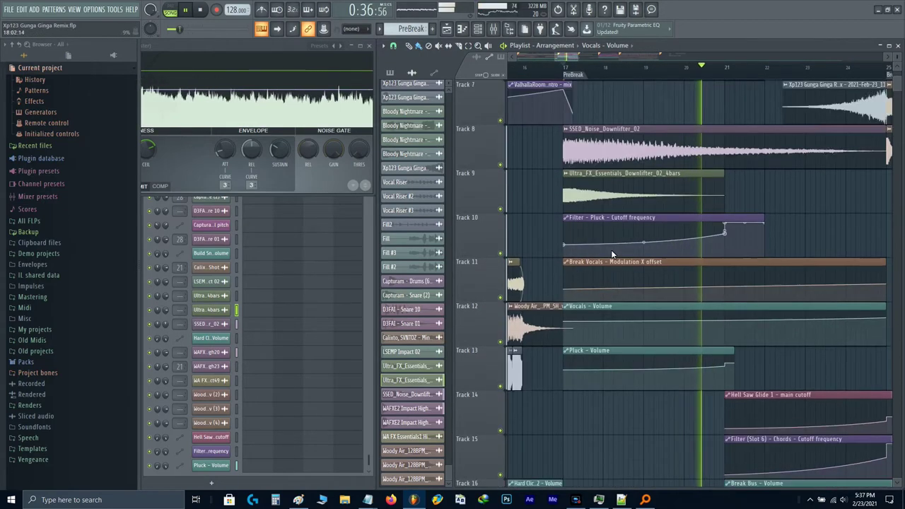
ctrl+scroll(611, 250, up, 3)
ctrl+scroll(638, 214, down, 3)
ctrl+scroll(569, 259, down, 2)
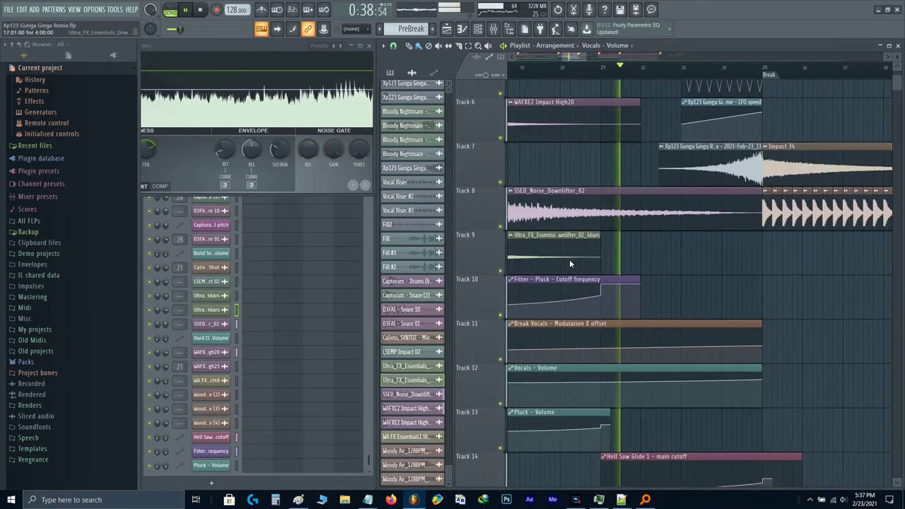
scroll(600, 253, up, 4)
scroll(599, 283, down, 2)
scroll(599, 323, down, 1)
scroll(599, 323, left, 2)
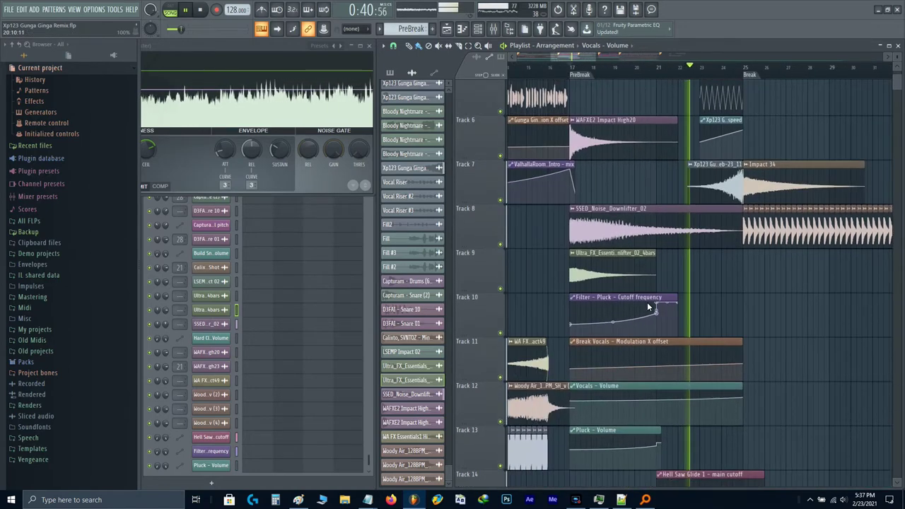
- Set the first point of the Break Vocals - Modulation X offset automation at bar 17 to 40% and replay
key(space)
right_click(572, 370)
key(t)
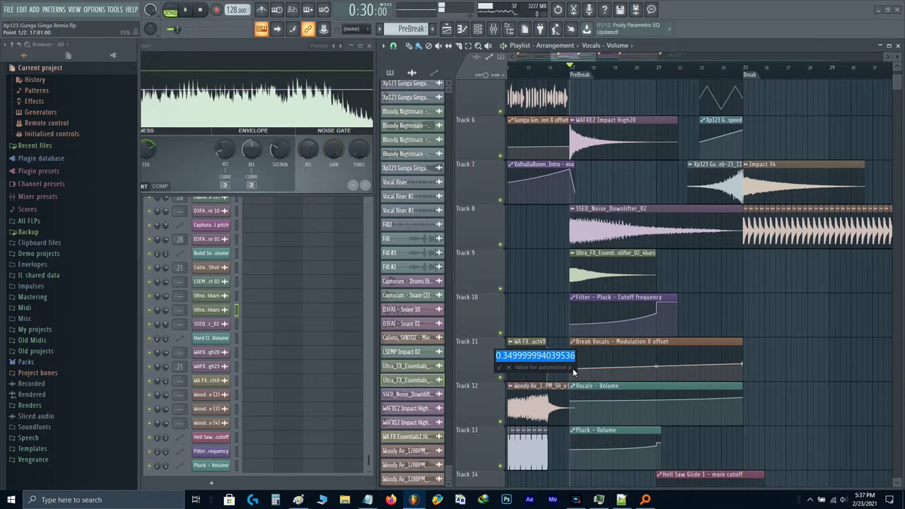
key(Return)
key(space)
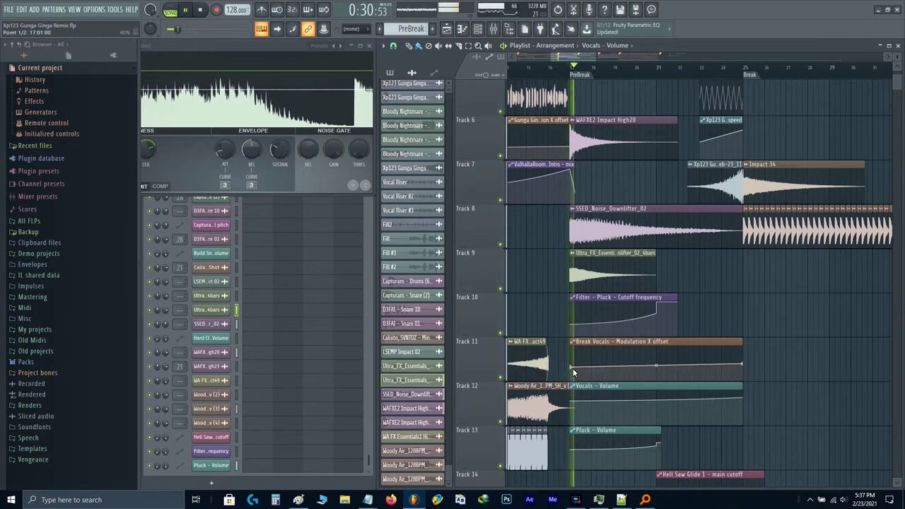
- Listen to the PreBreak and Break Build through the transition into the Break at bar 25, and stop playback
scroll(656, 323, up, 4)
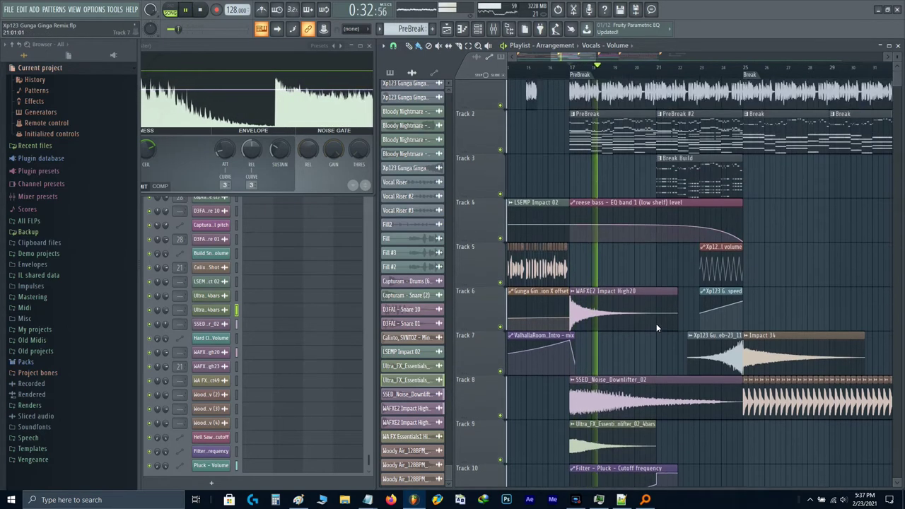
scroll(681, 291, up, 2)
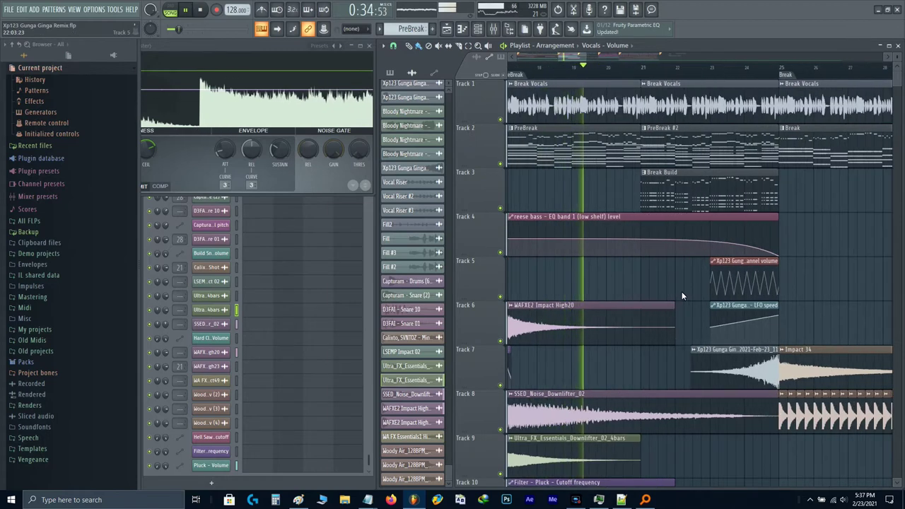
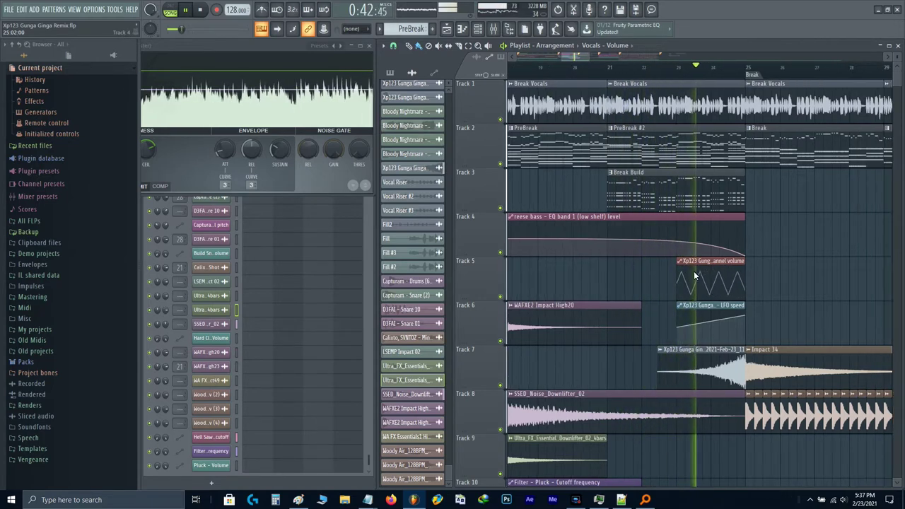
scroll(621, 261, up, 2)
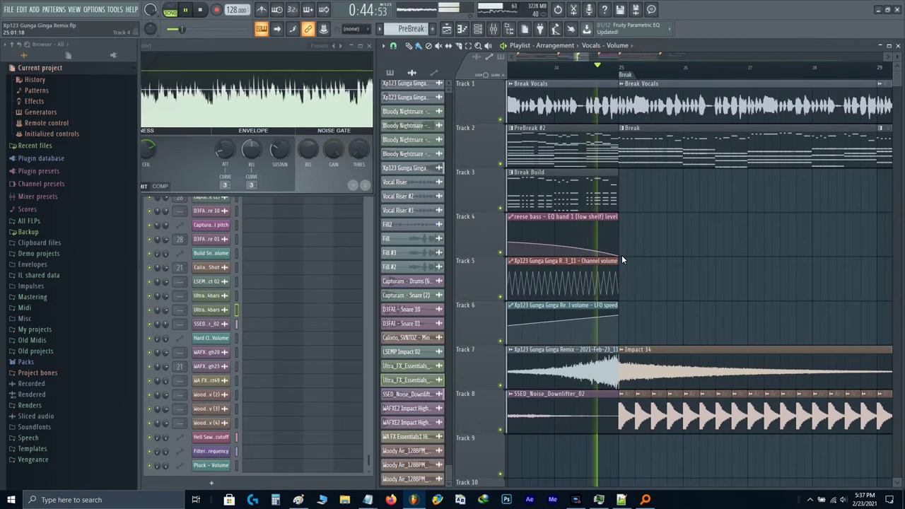
scroll(661, 271, down, 2)
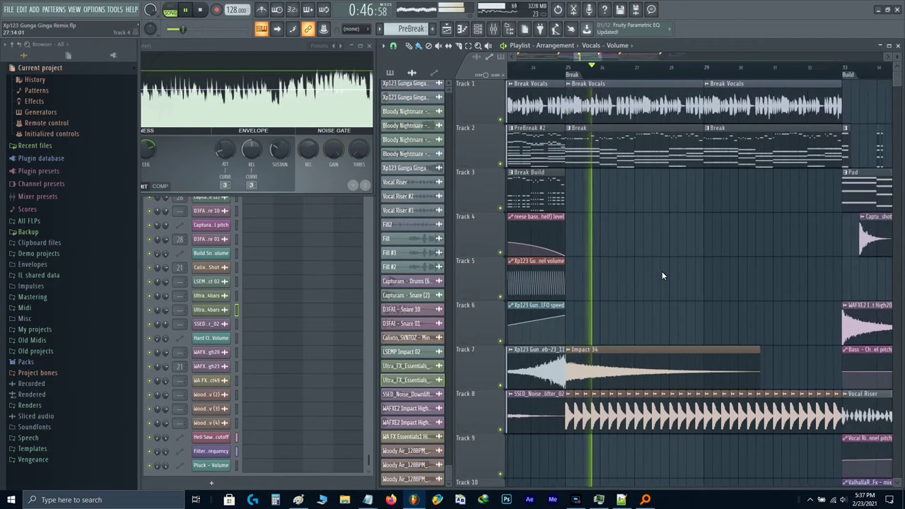
scroll(673, 254, up, 3)
key(space)
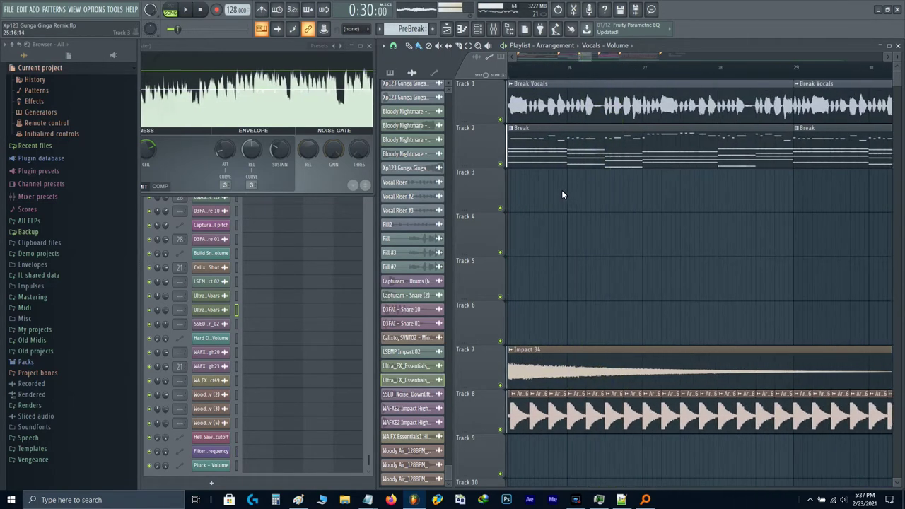
- Check the Arcando Claps (Vol. 2) 16 sample on Track 8 and audition claps 04, 03 and 01 from its sample folder
scroll(566, 122, up, 1)
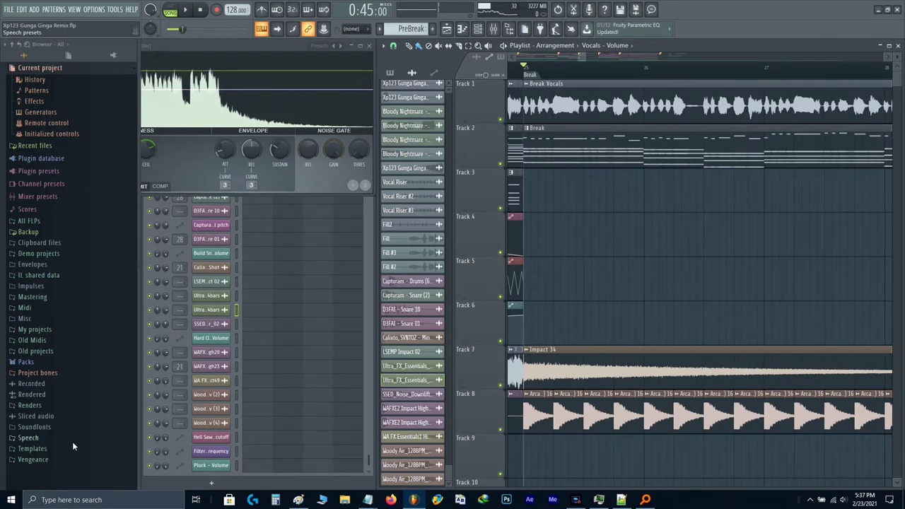
double_click(522, 408)
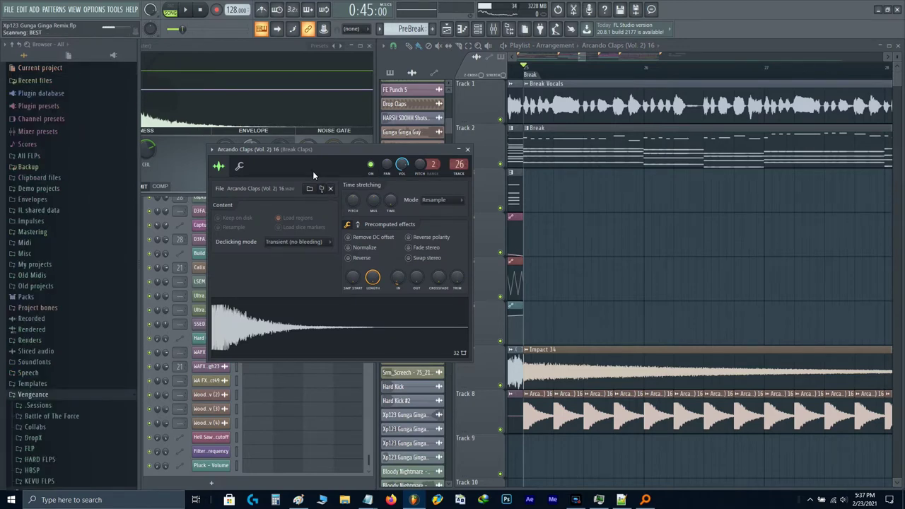
key(Escape)
click(63, 338)
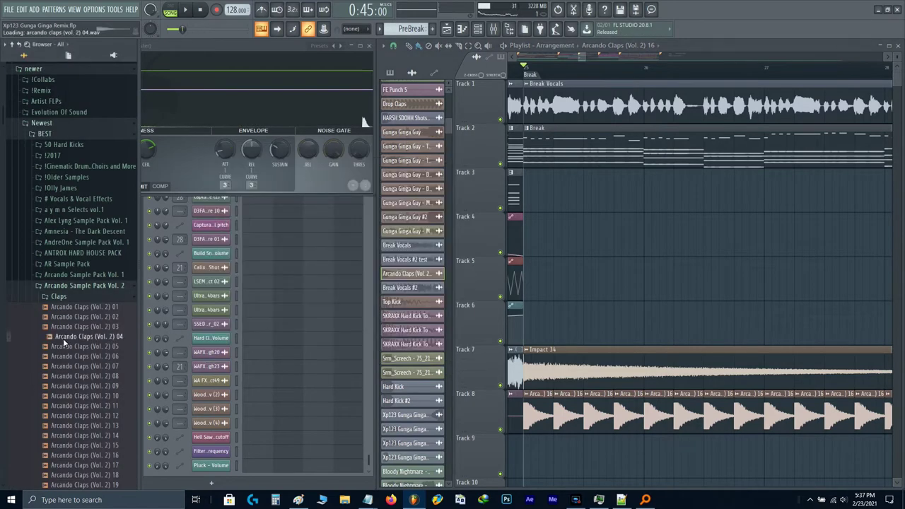
click(63, 326)
click(62, 311)
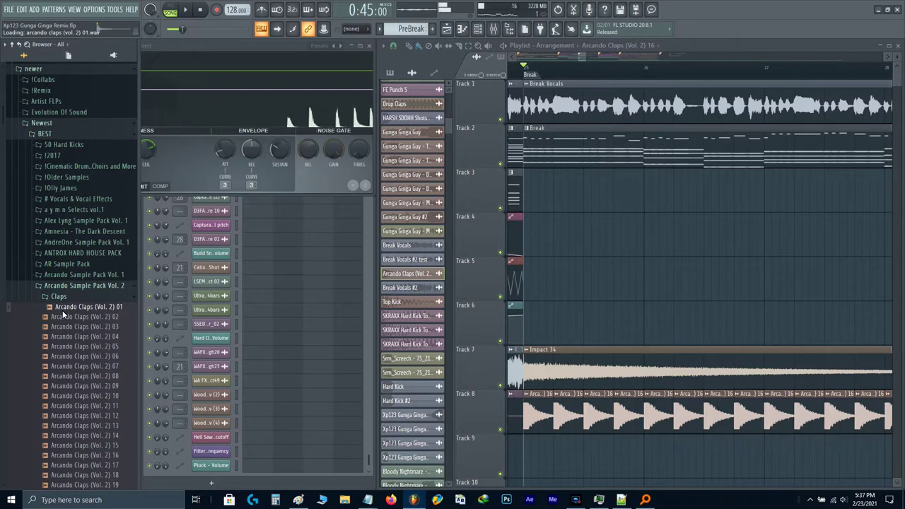
- Place two Arcando Claps (Vol. 2) 01 clips on Track 5 from bar 25, solo the track and play it briefly
drag(63, 315, 638, 271)
right_click(501, 296)
key(space)
key(space)
scroll(632, 288, left, 1)
- Inspect the precomputed effects of the Arcando Claps (Vol. 2) 01 sample while playing the soloed claps
double_click(631, 288)
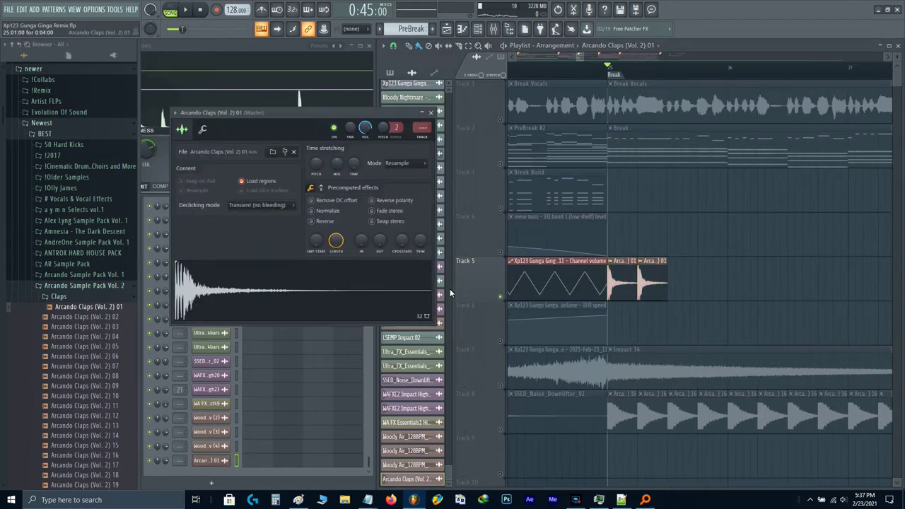
key(space)
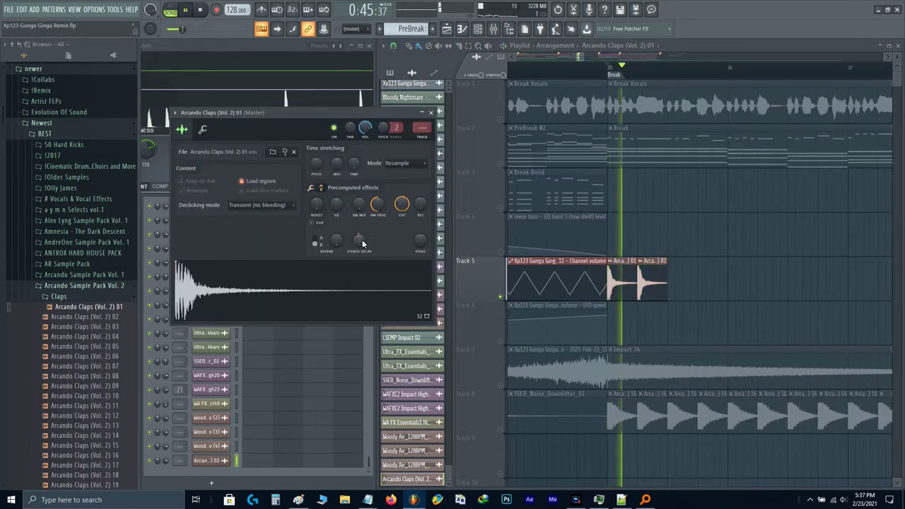
key(Escape)
key(space)
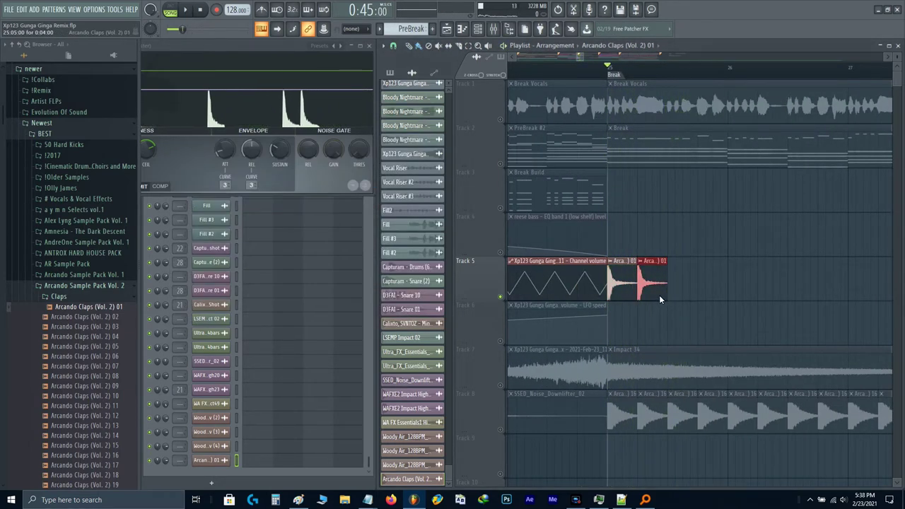
- Unmute Track 2 and repeat the Arcando Claps (Vol. 2) 01 clip on every beat of Track 5 up to bar 27, playing them together
scroll(647, 314, right, 2)
click(500, 163)
key(ctrl+b)
key(ctrl+b)
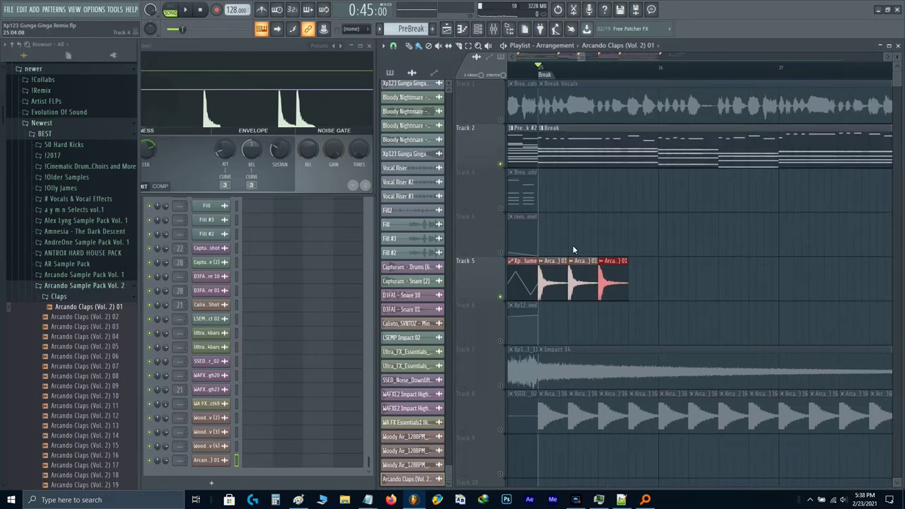
key(space)
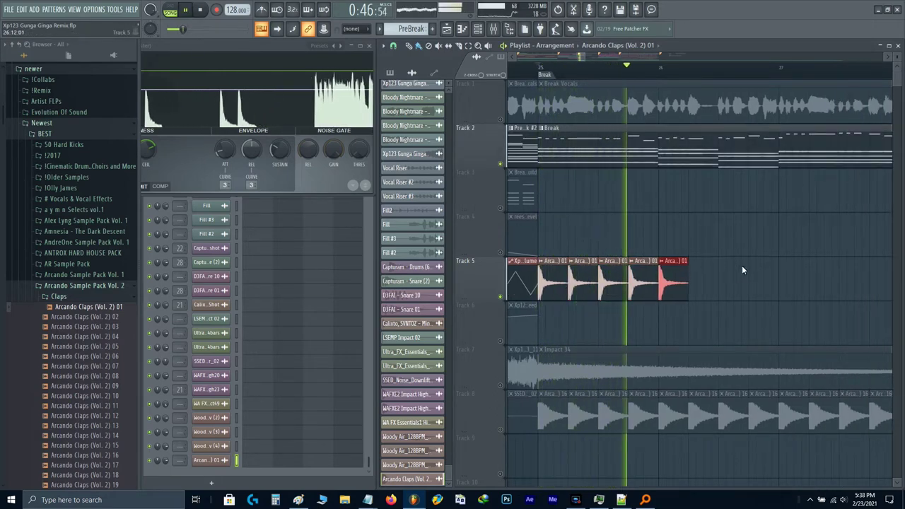
scroll(664, 290, up, 2)
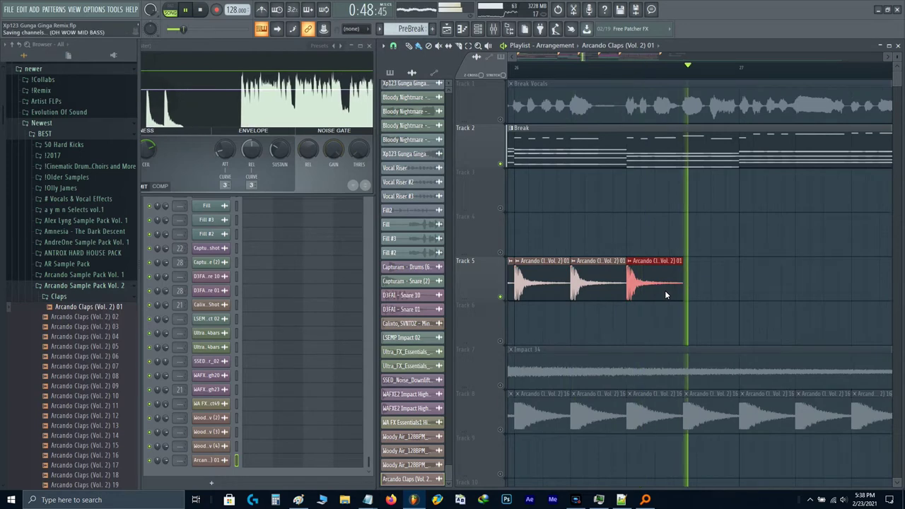
key(ctrl+b)
scroll(665, 292, down, 2)
scroll(664, 292, down, 1)
key(space)
key(space)
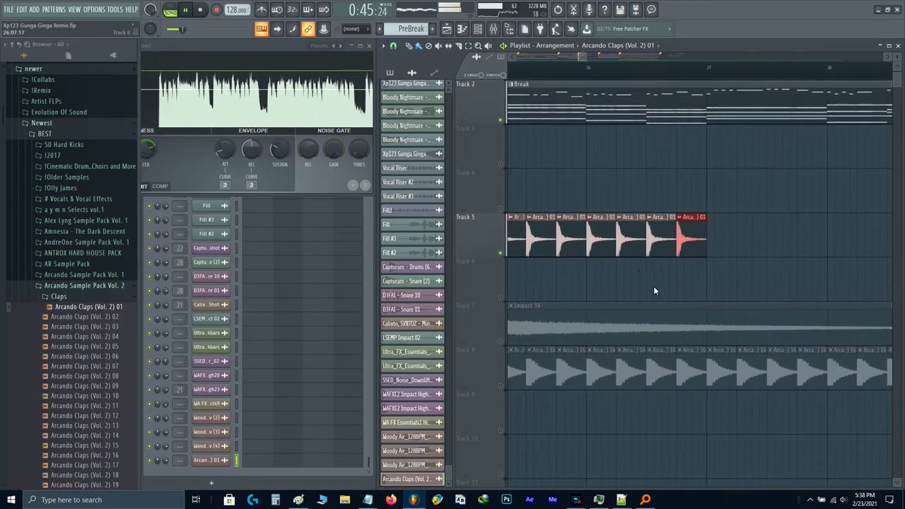
- Shorten the Track 5 clap on beat two of bar 26 to half a beat and add a half-beat copy behind it
scroll(653, 286, up, 2)
scroll(654, 305, up, 1)
scroll(665, 263, up, 2)
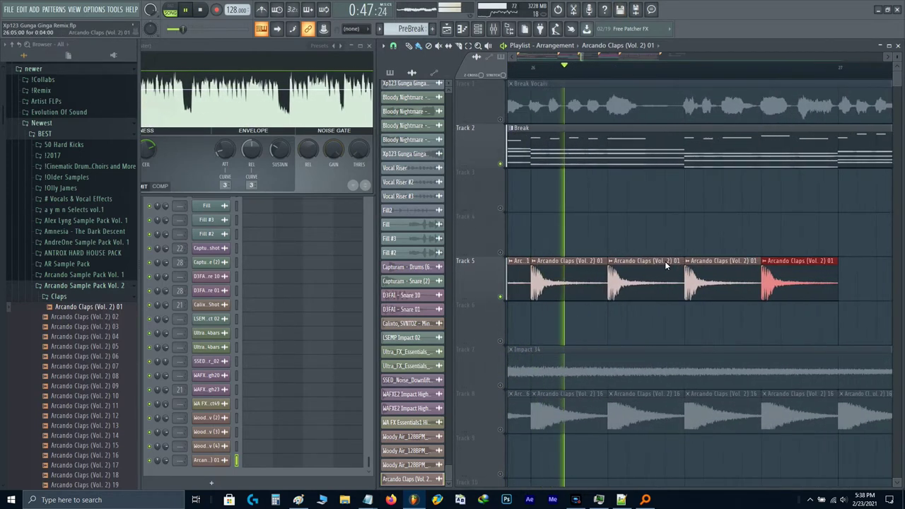
key(space)
drag(658, 256, 657, 276)
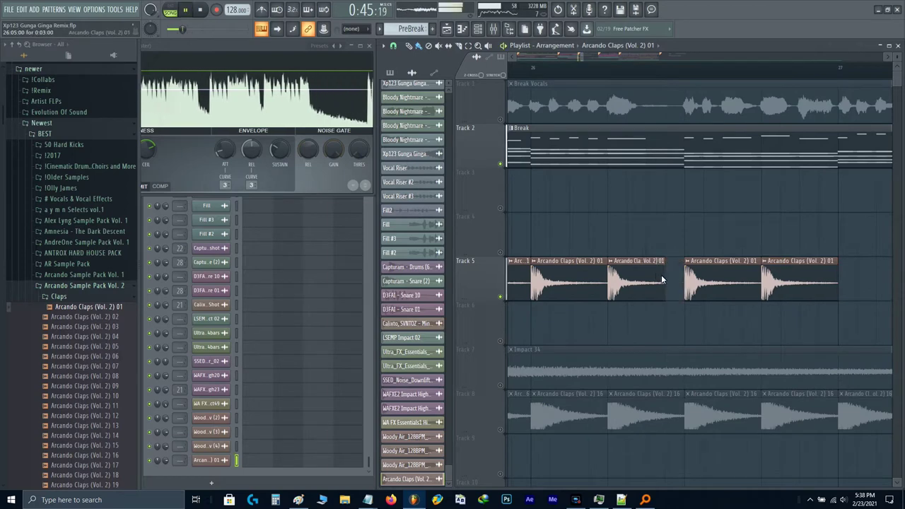
key(ctrl+b)
scroll(634, 282, down, 2)
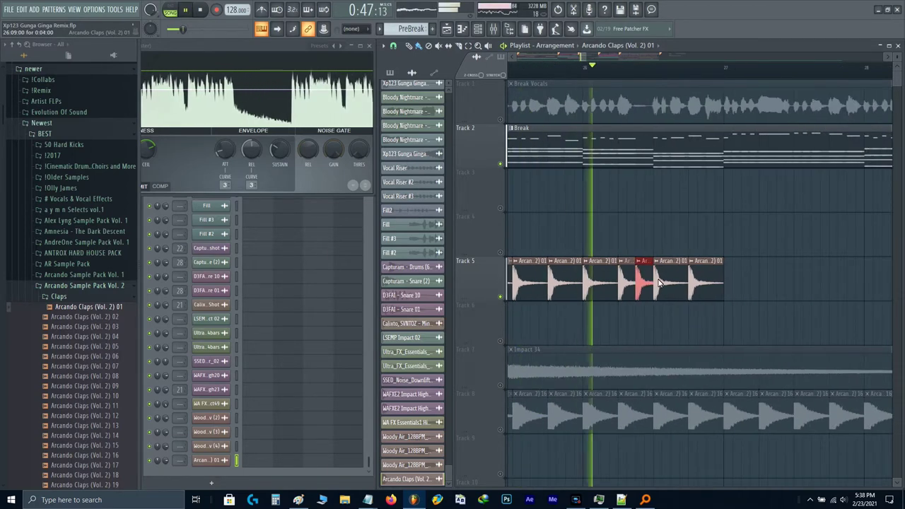
key(space)
- Shorten the offbeat clap before beat three of bar 26 to a quarter beat and add a quarter-beat copy after it
scroll(646, 265, up, 2)
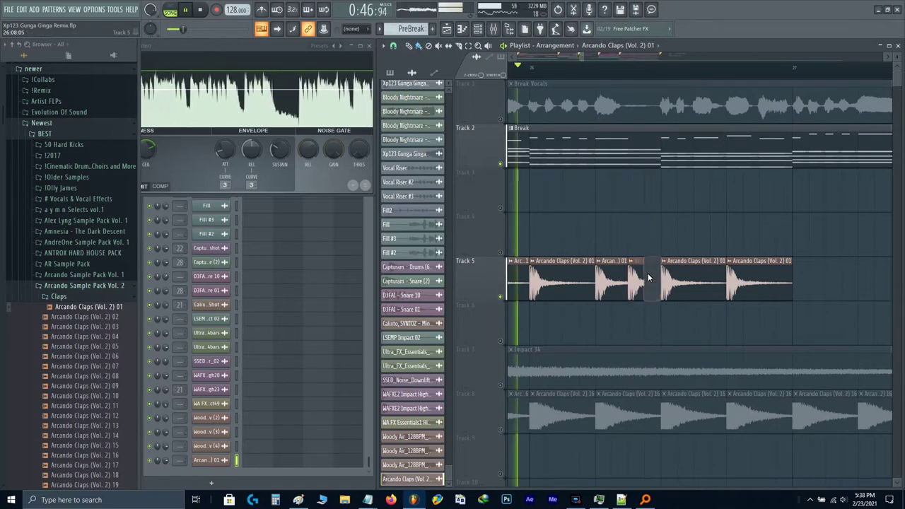
ctrl+click(640, 280)
key(ctrl+b)
key(space)
scroll(639, 279, down, 1)
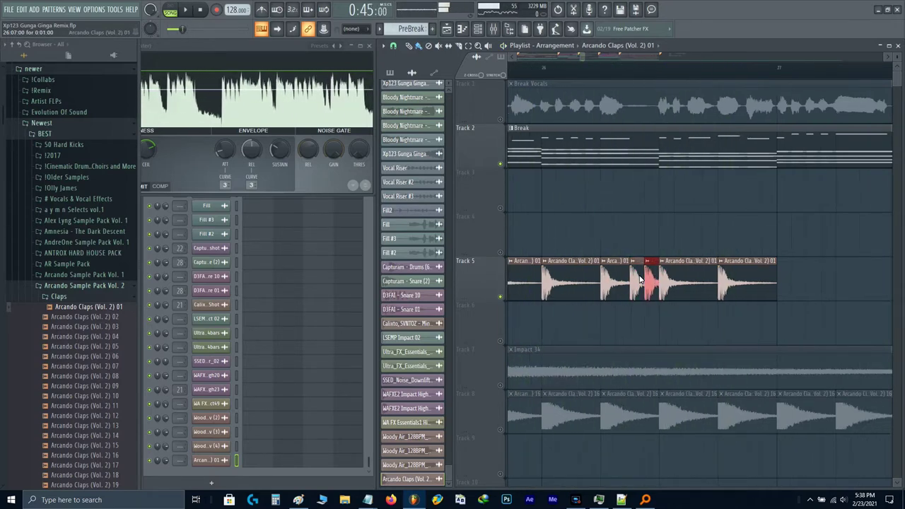
scroll(640, 280, down, 3)
scroll(675, 267, up, 4)
- Halve the Track 5 claps on beats three and four of bar 26 and fill each gap with a half-beat copy, checking by ear
drag(674, 247, 675, 284)
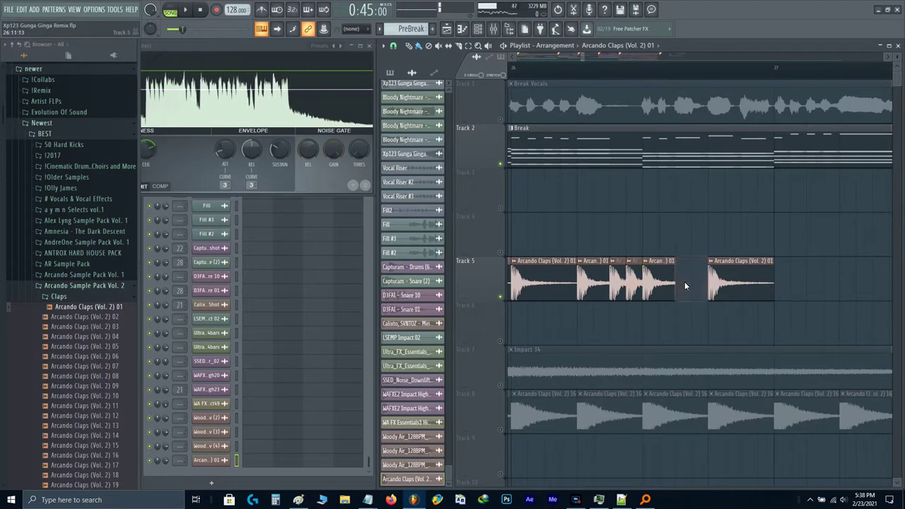
click(684, 286)
key(space)
scroll(672, 287, down, 2)
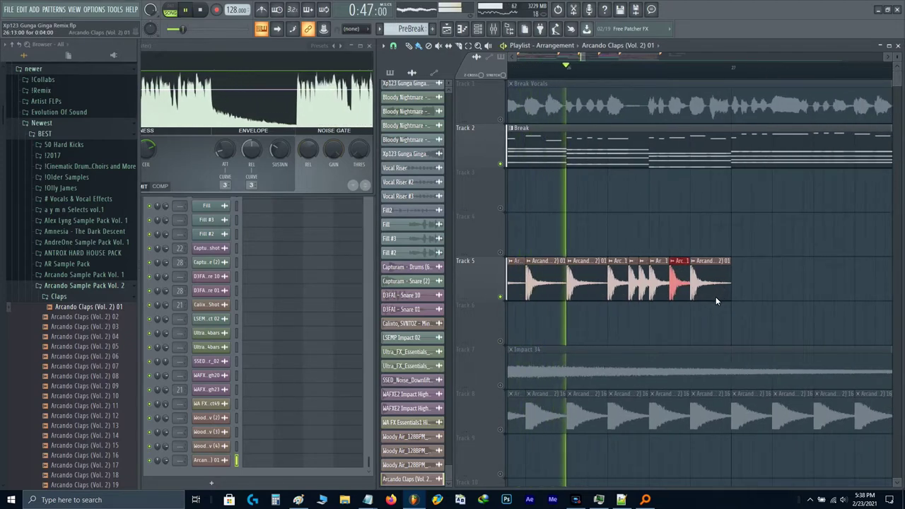
key(space)
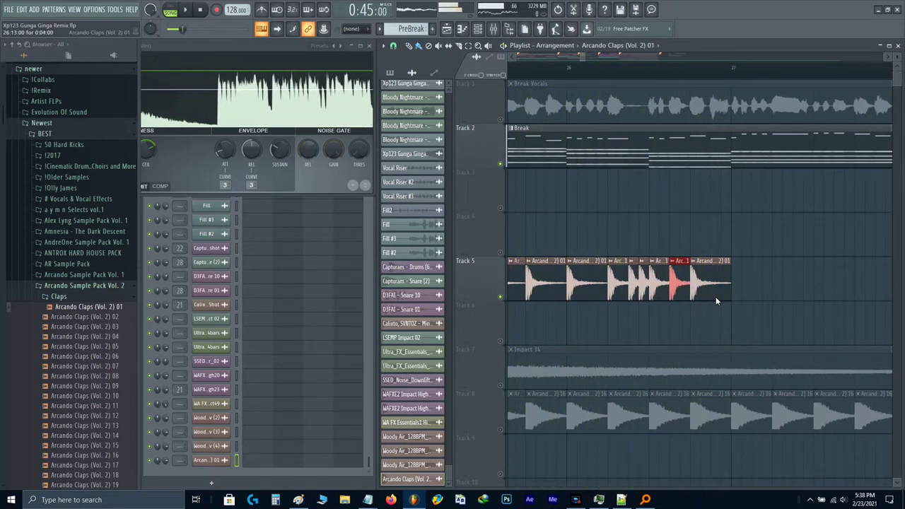
shift+right_click(712, 287)
key(space)
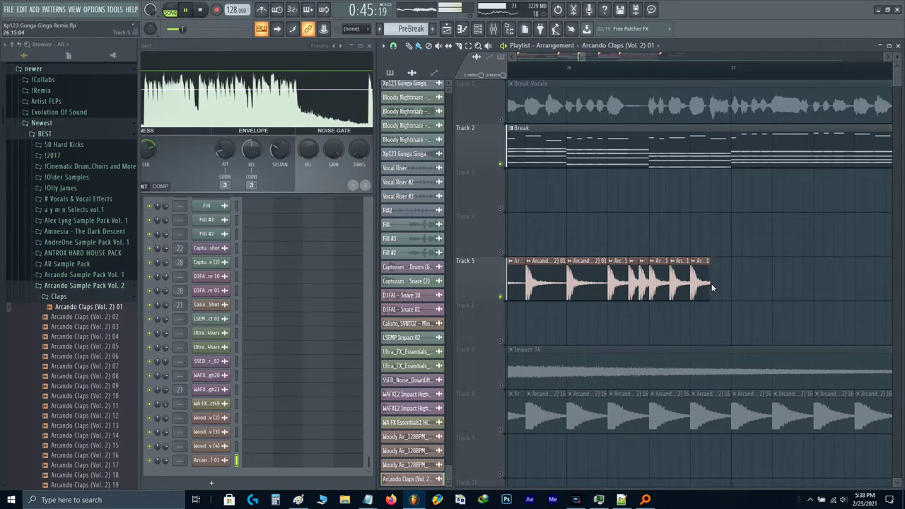
click(713, 287)
- Duplicate the two-bar clap pattern on Track 5 from bar 25 to bar 27 and listen to it
scroll(713, 287, down, 3)
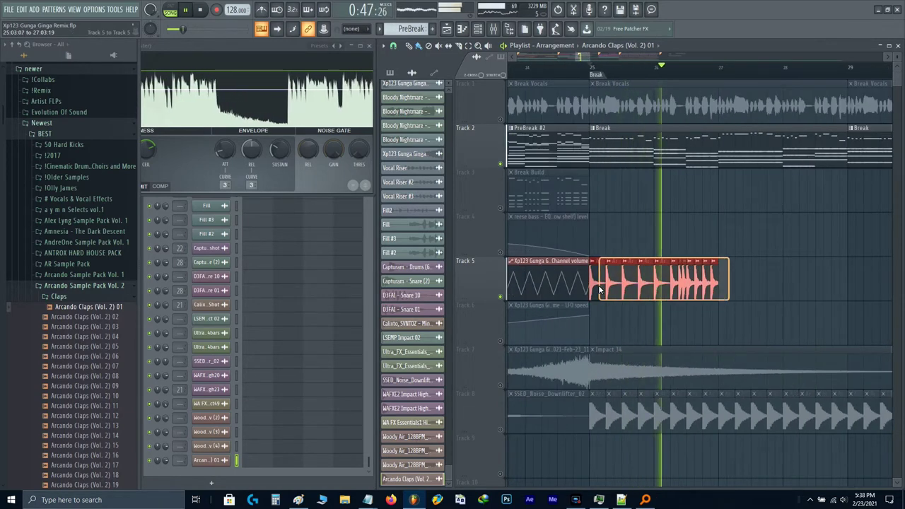
key(ctrl+b)
scroll(747, 286, up, 1)
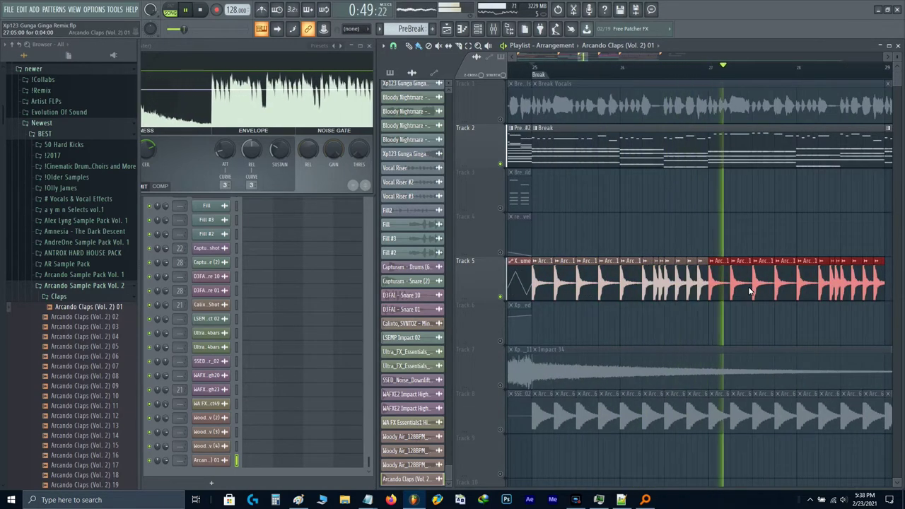
key(space)
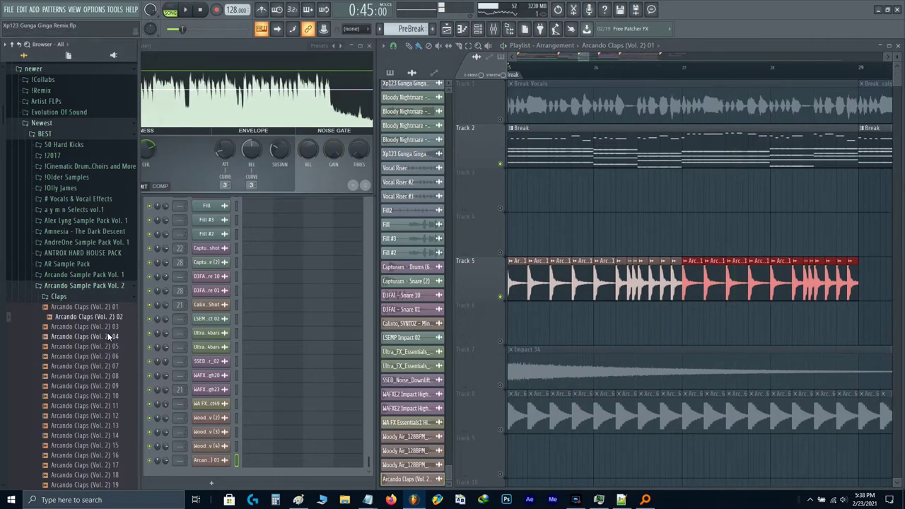
- Audition Arcando Claps (Vol. 2) 04, 06 and 07 from the sample folder
click(107, 333)
click(102, 356)
click(100, 367)
scroll(100, 367, down, 4)
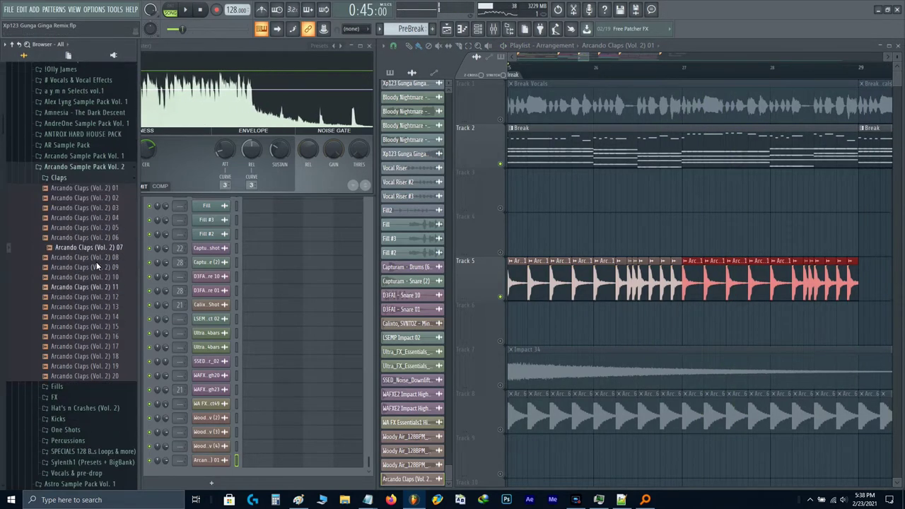
- Replace the sample of the Track 5 clap channel with Arcando Claps (Vol. 2) 07, play the pattern and deselect its clips
drag(234, 282, 569, 307)
key(space)
scroll(652, 294, up, 2)
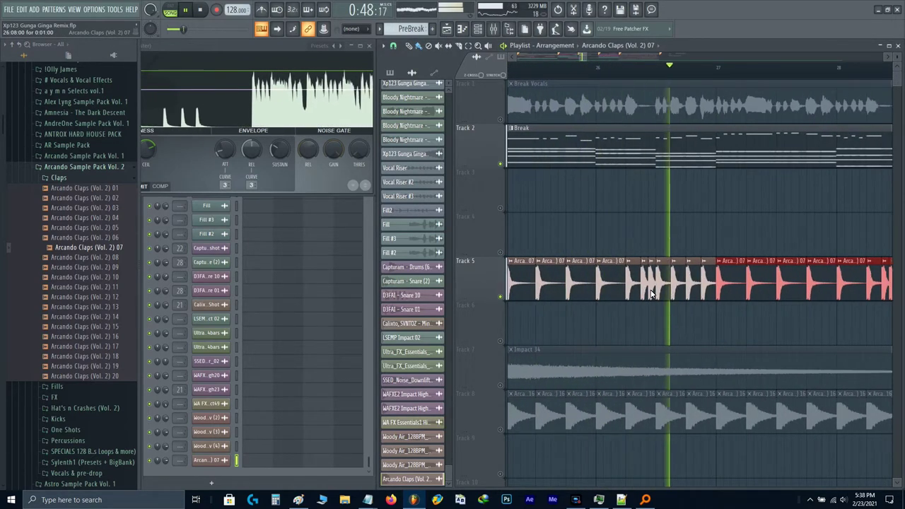
scroll(651, 293, down, 2)
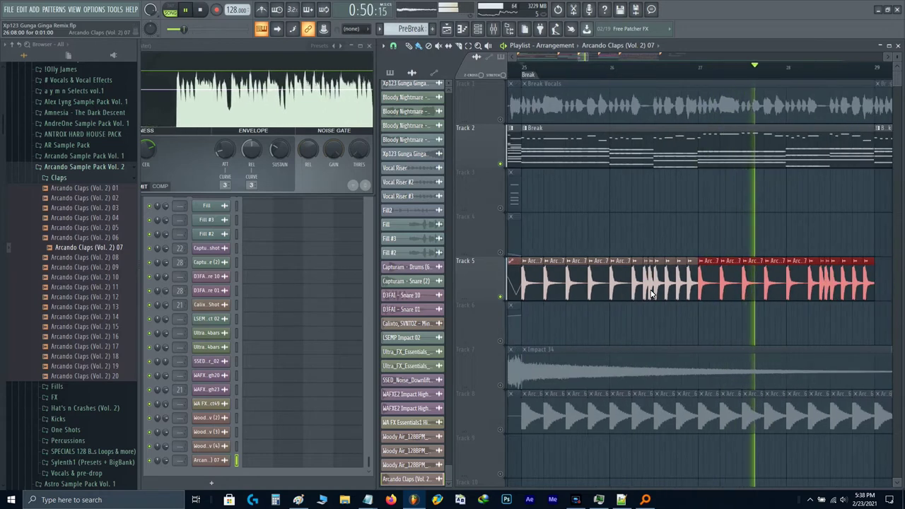
key(ctrl+d)
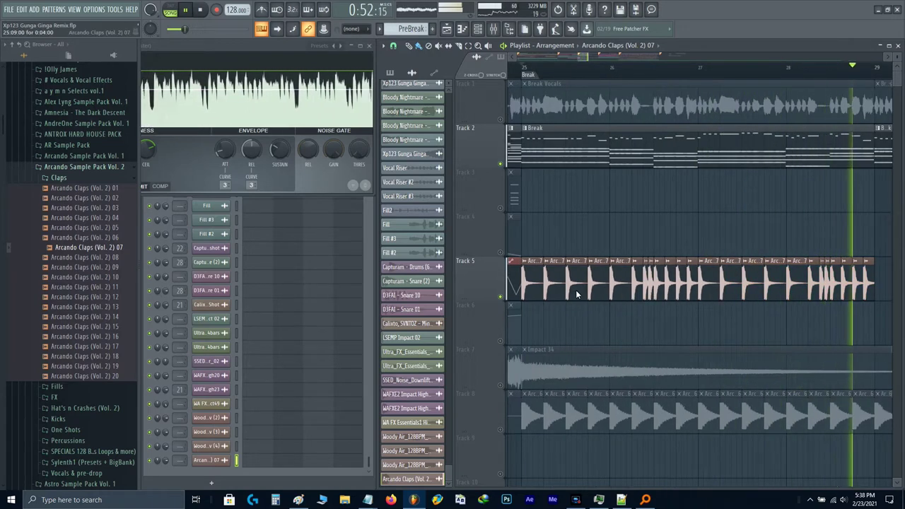
- Open the Arcando Claps (Vol. 2) 07 channel settings and route the sound to the empty mixer Insert 34
double_click(512, 261)
key(space)
double_click(421, 131)
scroll(420, 132, up, 16)
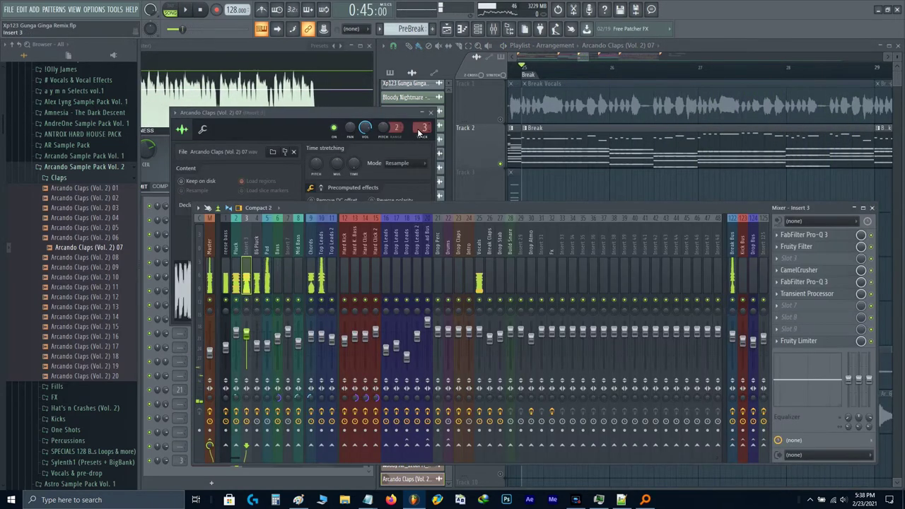
scroll(419, 132, up, 5)
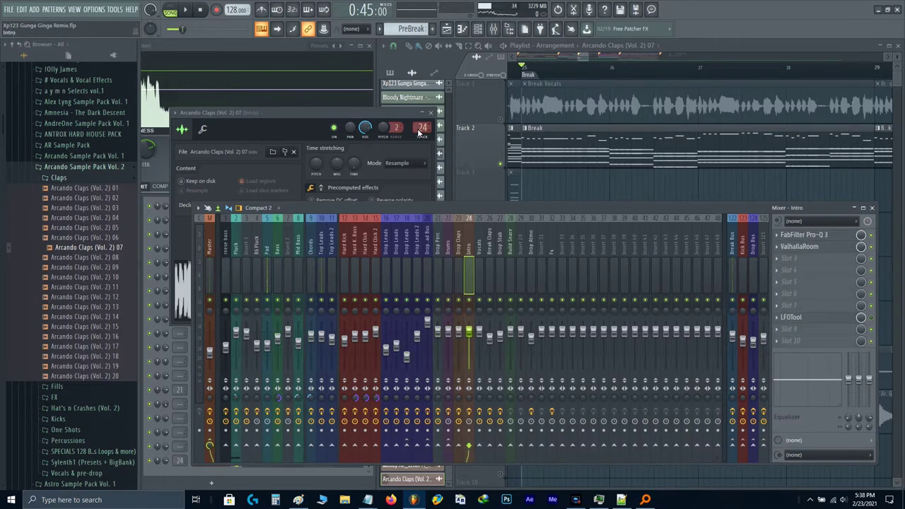
scroll(419, 133, up, 2)
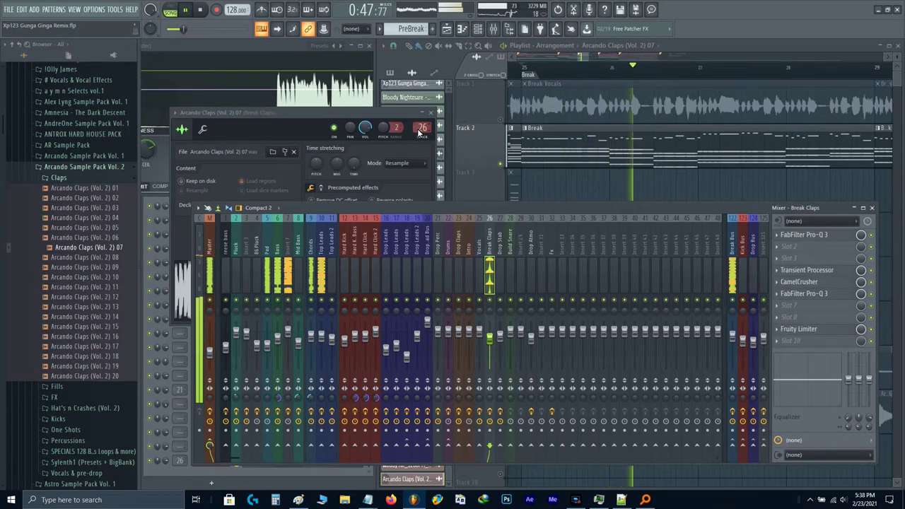
scroll(421, 132, up, 8)
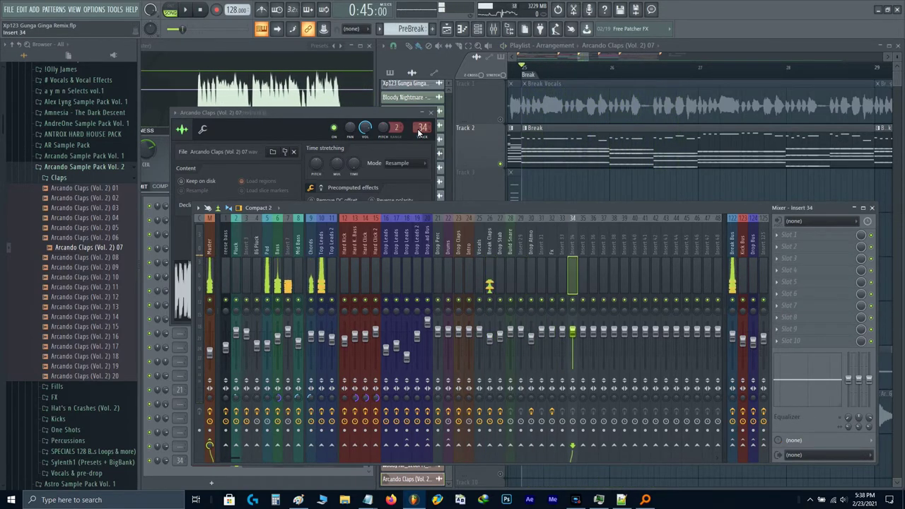
- Solo the new clap's mixer insert and move it to position 27, right beside Break Claps
right_click(571, 301)
click(542, 275)
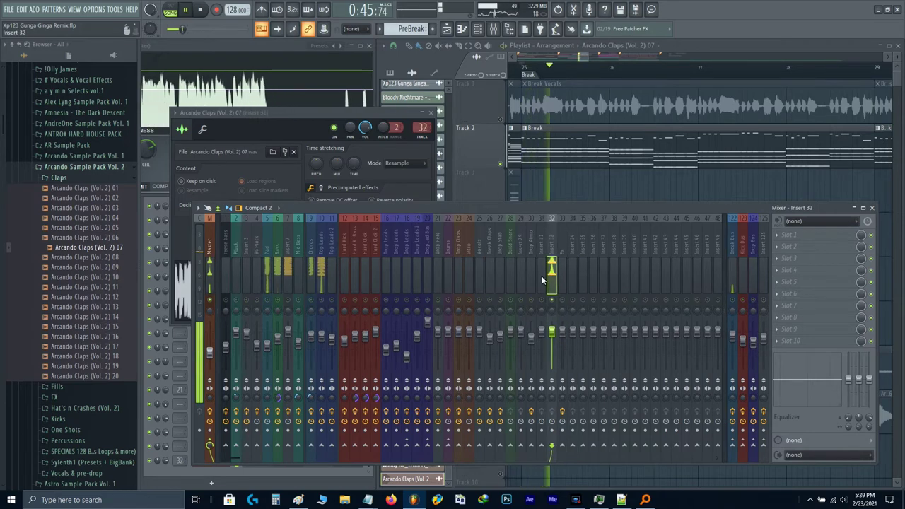
click(500, 276)
- Add FabFilter Pro-Q 3 to slot 1 of Insert 27 and apply a 30 dB/oct low cut at about 588 Hz during playback
click(797, 235)
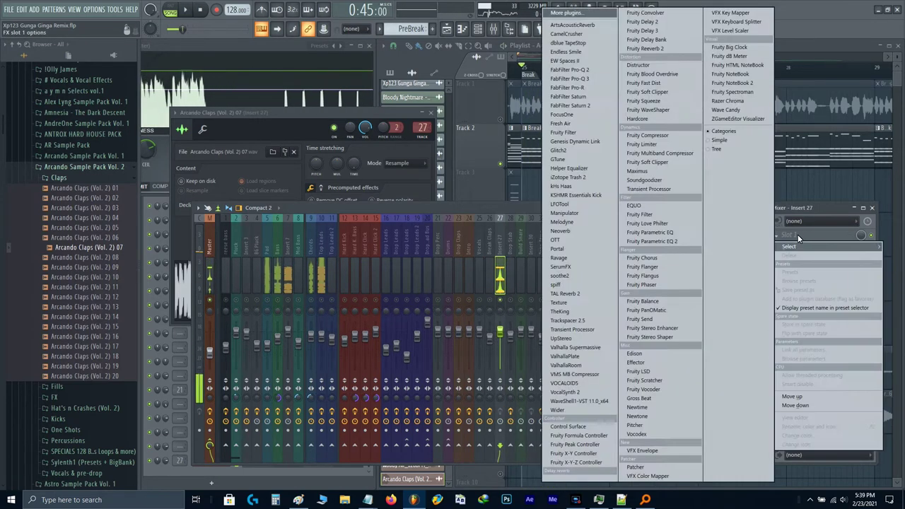
click(577, 79)
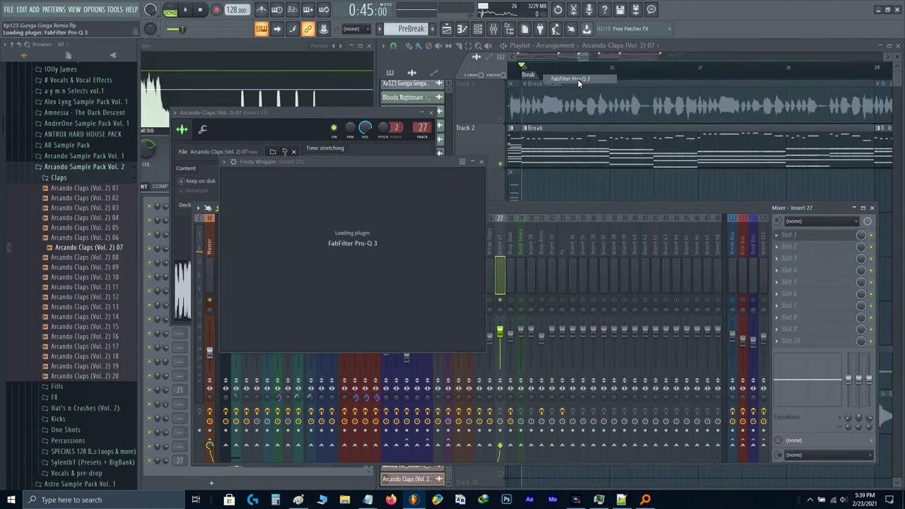
key(space)
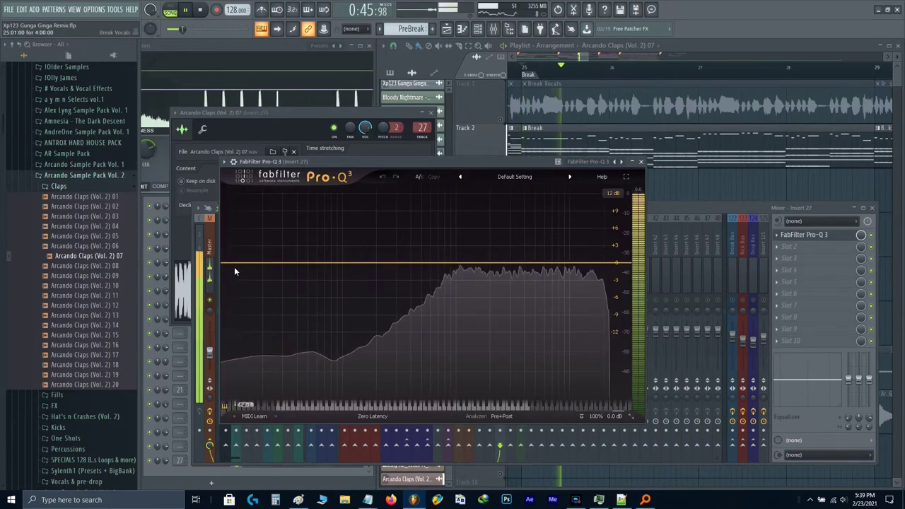
double_click(234, 264)
drag(235, 264, 429, 277)
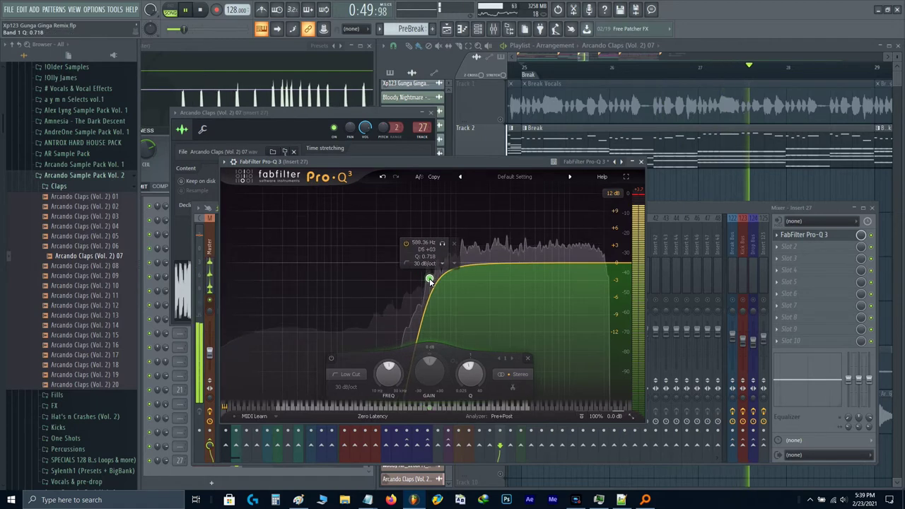
key(Escape)
key(Escape)
key(Escape)
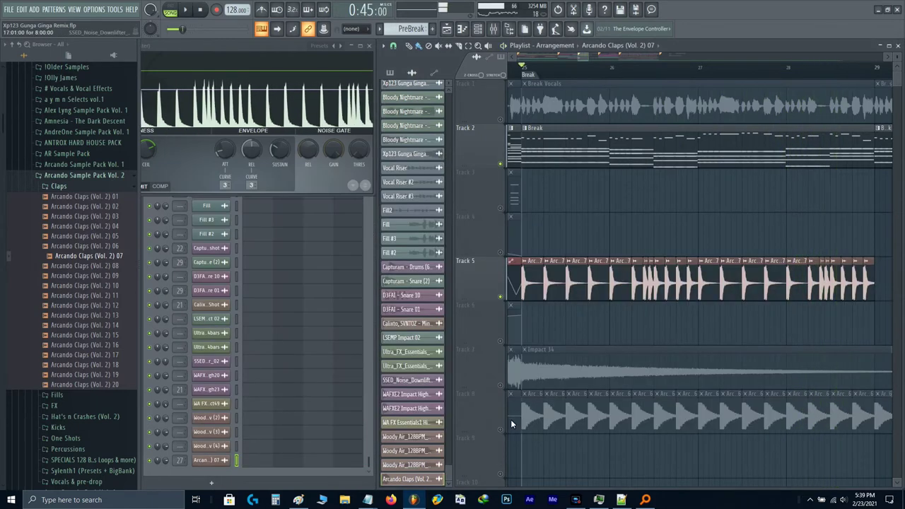
- Unmute Track 8, unsolo Insert 27 and play both clap layers together in the Break
click(500, 429)
key(F9)
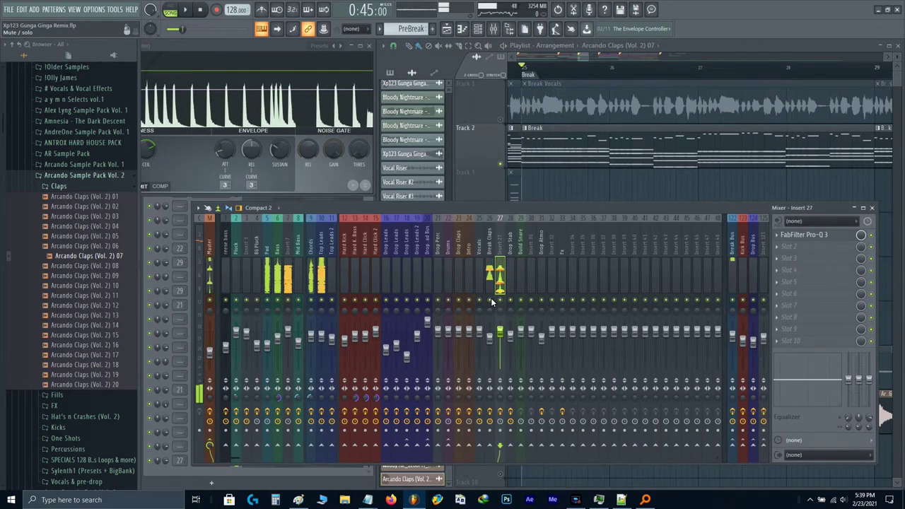
key(Escape)
scroll(616, 323, down, 2)
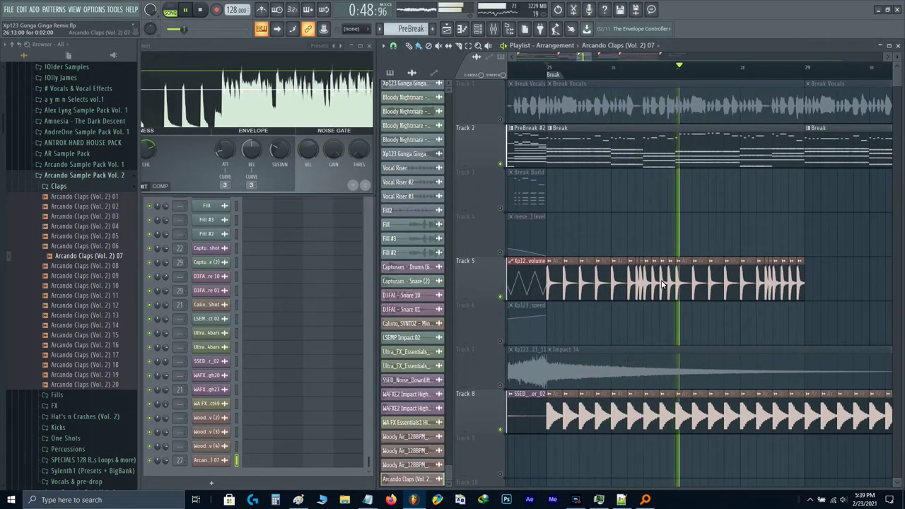
- Lower the volume of mixer Insert 27 to about the Break Claps fader level while the Break plays
double_click(595, 288)
key(Escape)
key(F9)
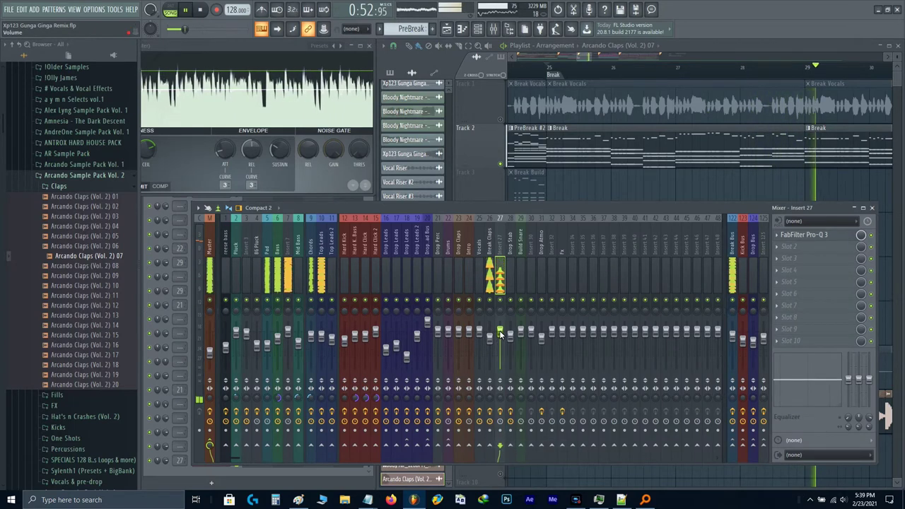
drag(500, 332, 500, 340)
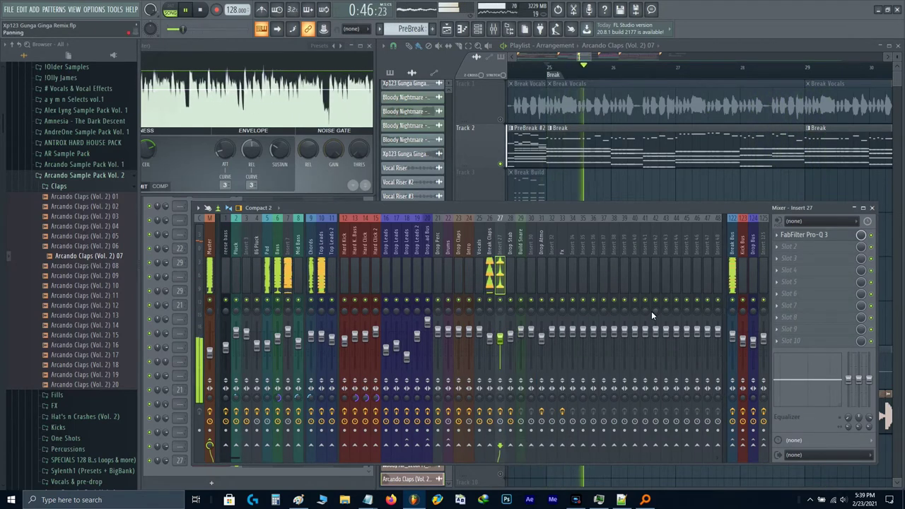
key(F9)
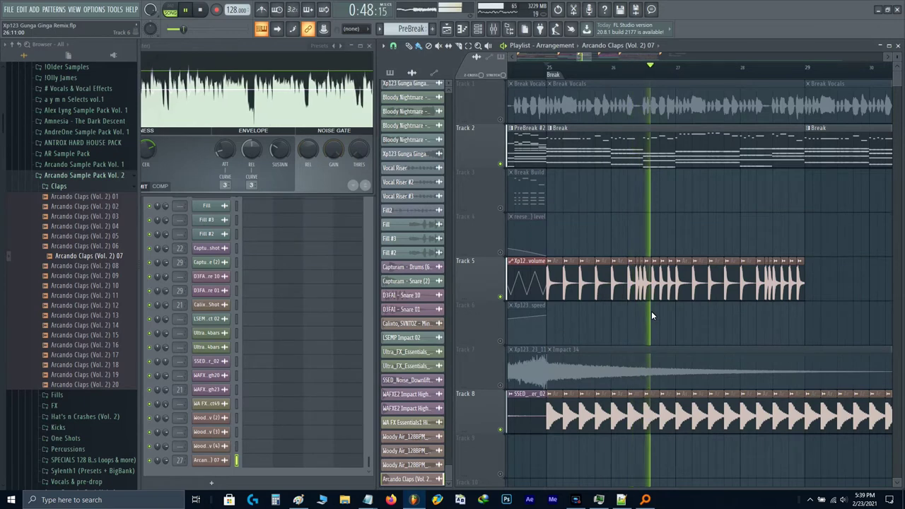
- Stop playback and open the Track 5 clap's sampler settings, moving the window over the playlist
key(space)
double_click(557, 291)
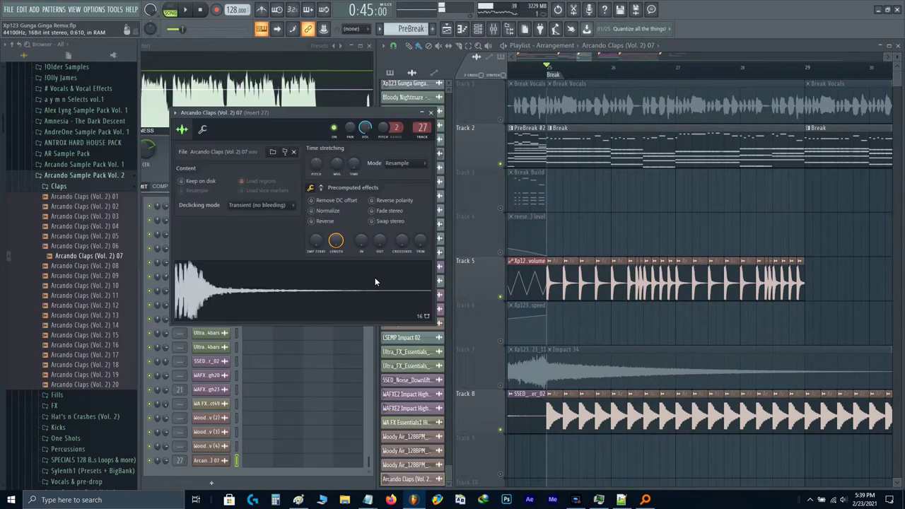
drag(279, 125, 625, 168)
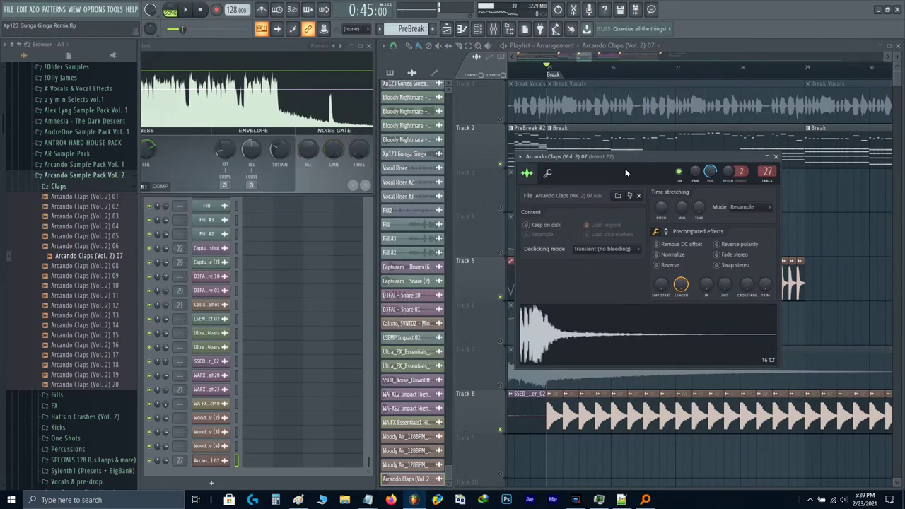
- Audition the Arcando Claps (Vol. 2) samples from 10 to 20 as possible replacements for the Track 5 clap
click(67, 287)
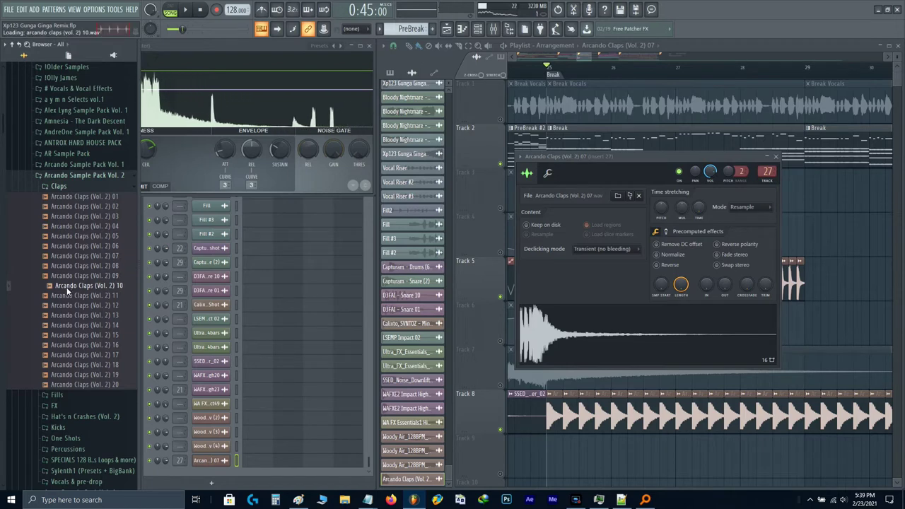
click(67, 297)
click(68, 306)
click(69, 315)
click(69, 335)
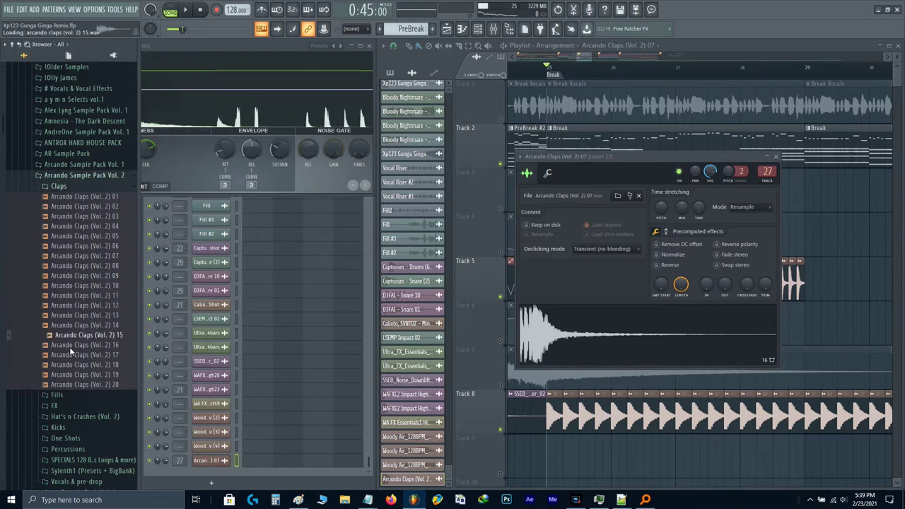
key(Down)
key(Down)
key(Down)
key(Down)
key(Down)
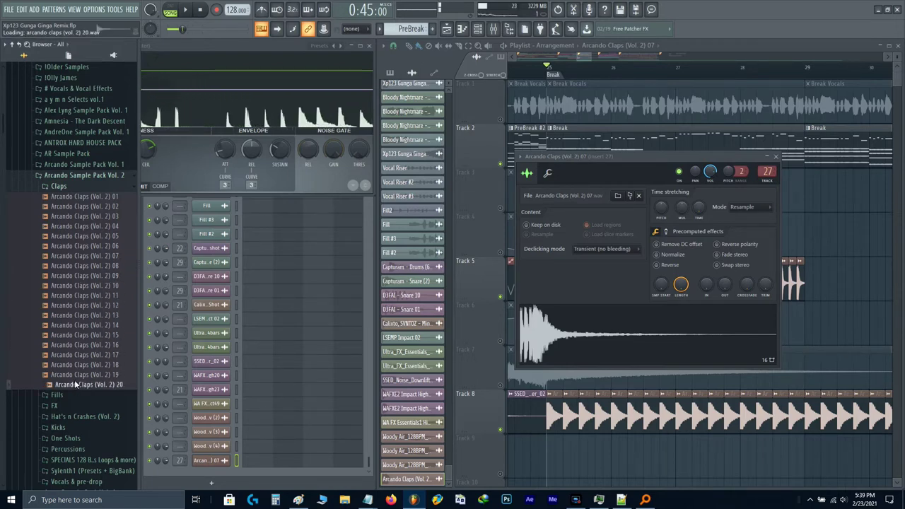
- Open the Claps folder of Arcando Sample Pack Vol. 1 and audition its samples through Arcando Claps 15
scroll(77, 339, up, 5)
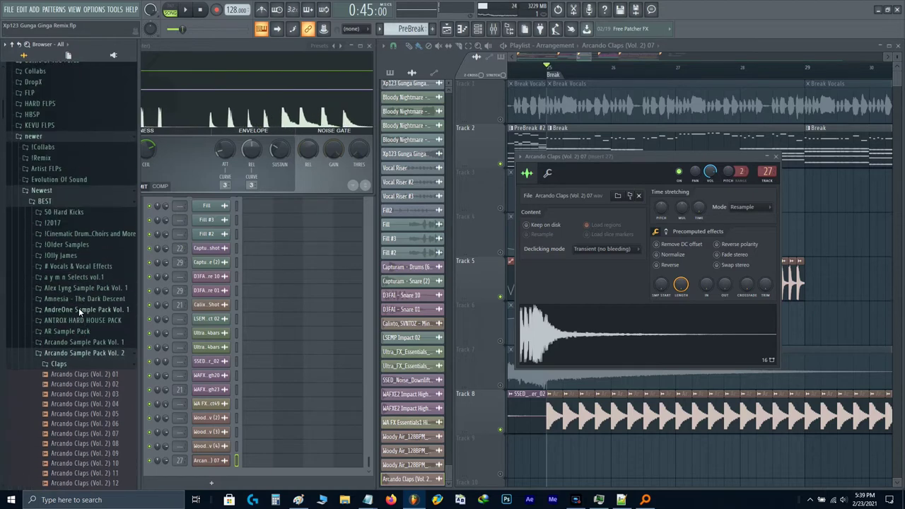
click(68, 344)
click(79, 379)
click(80, 380)
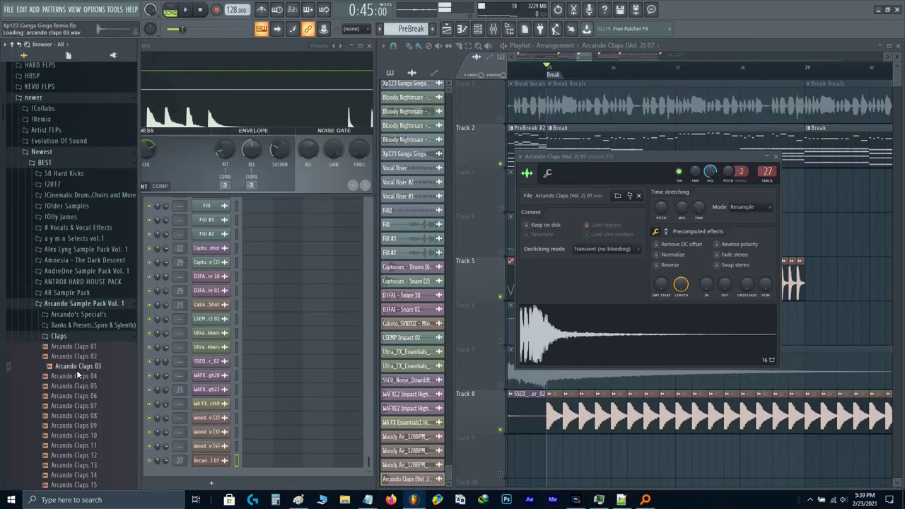
click(68, 347)
scroll(68, 348, down, 4)
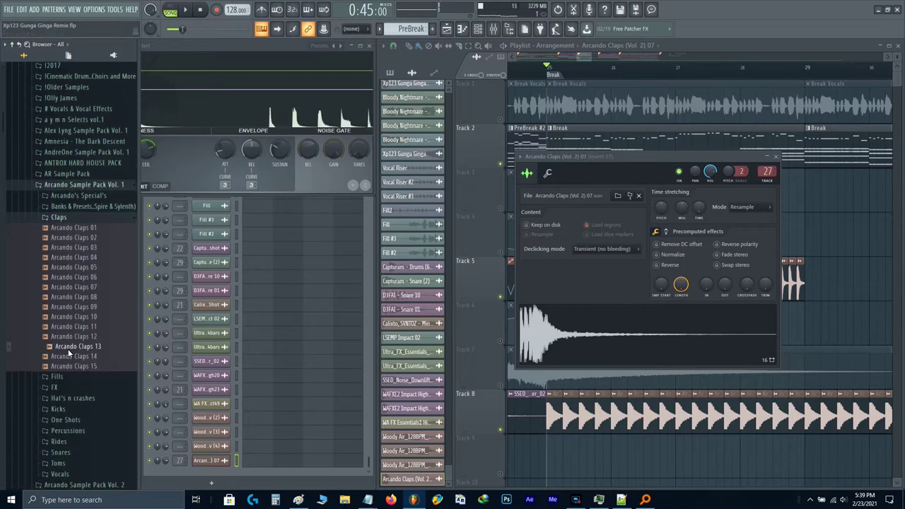
click(94, 305)
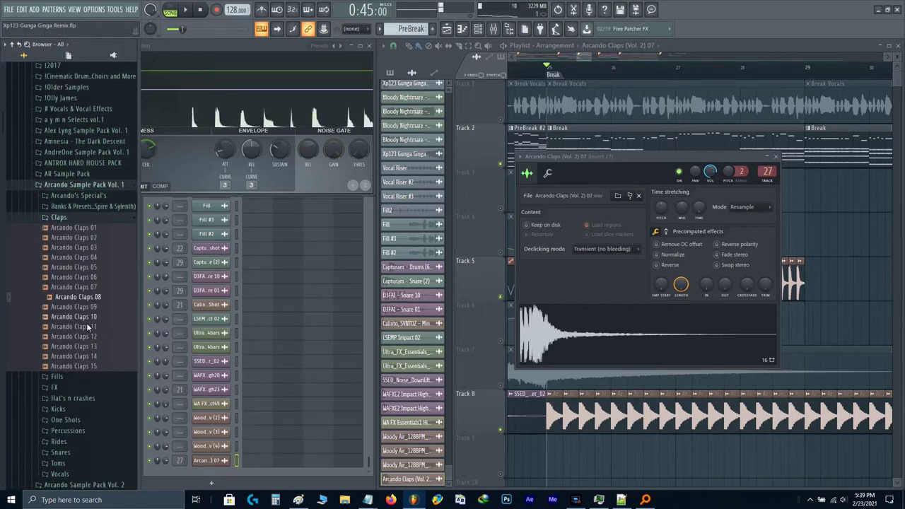
click(82, 366)
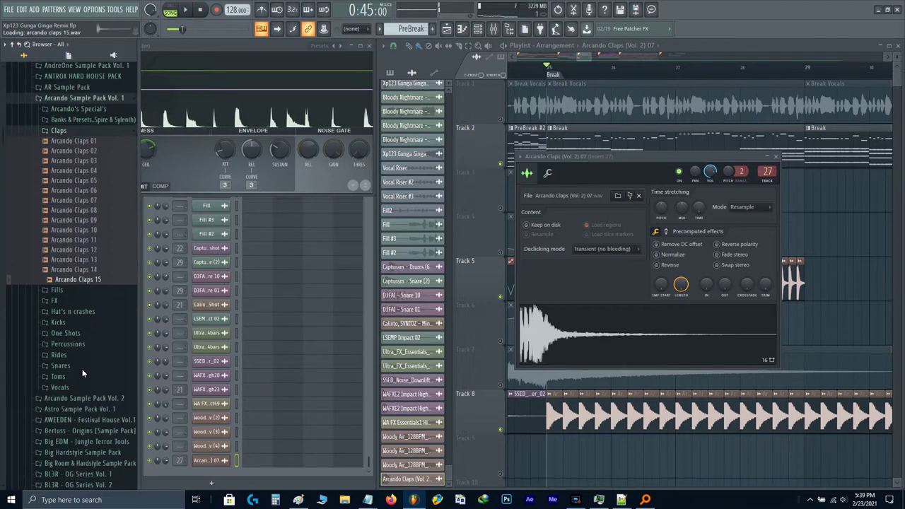
- Browse the other sample packs to BLXOD Sample Pack and audition the samples in its BLXOD Claps folder
scroll(82, 369, down, 10)
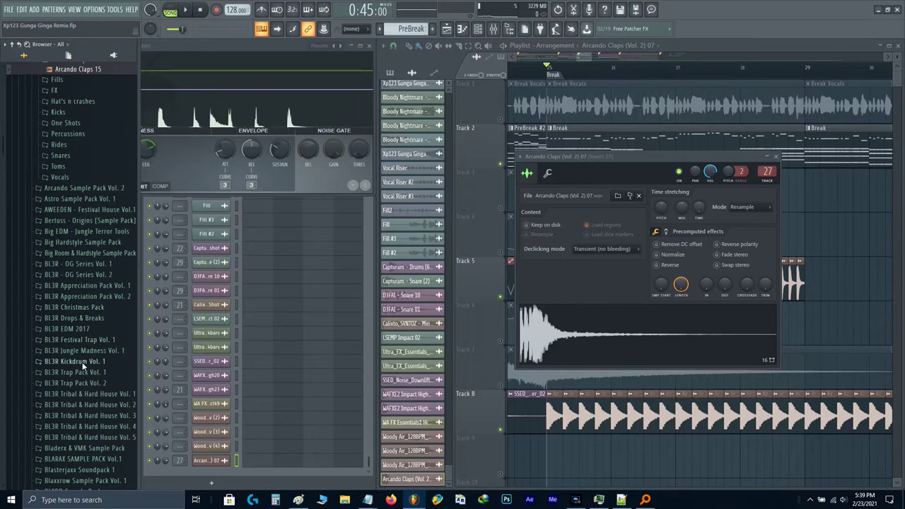
scroll(82, 347, down, 6)
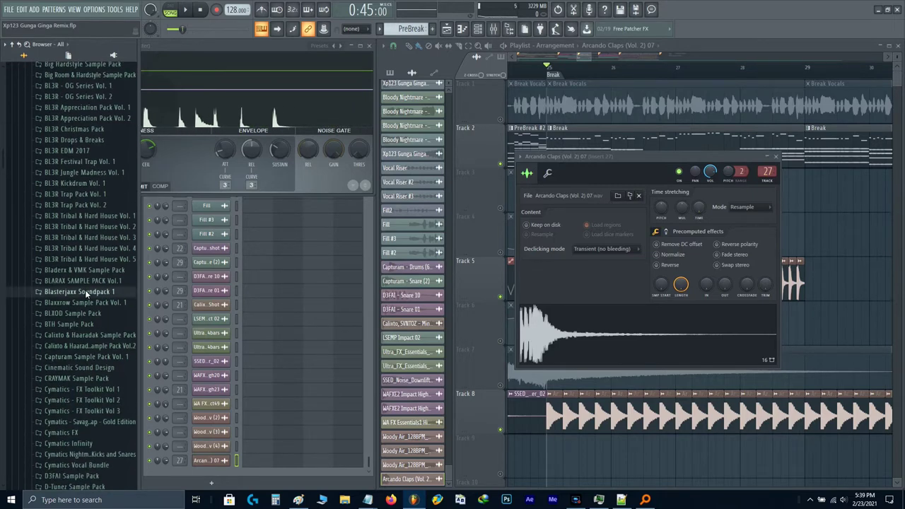
click(89, 302)
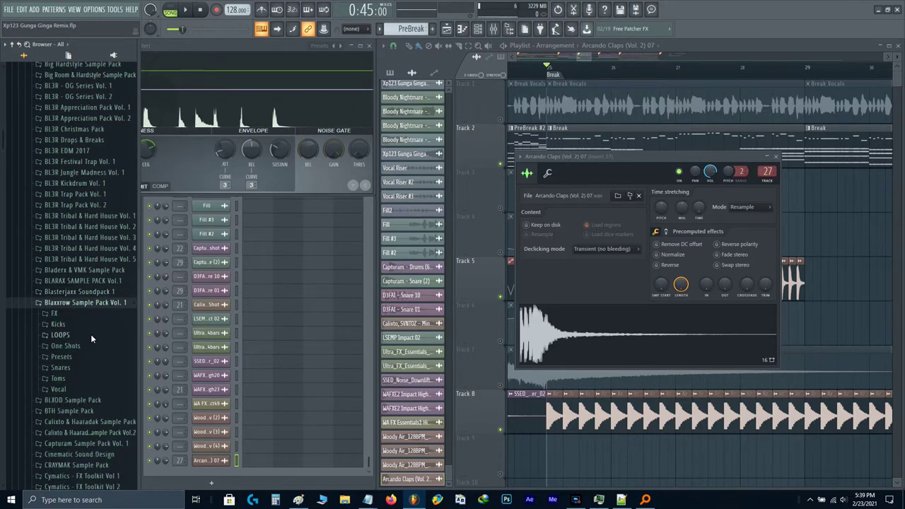
click(54, 304)
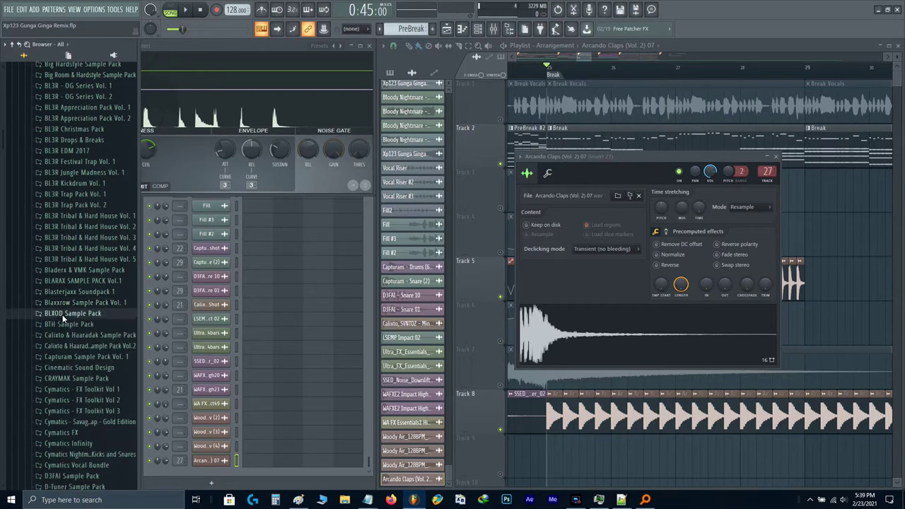
click(61, 314)
click(95, 332)
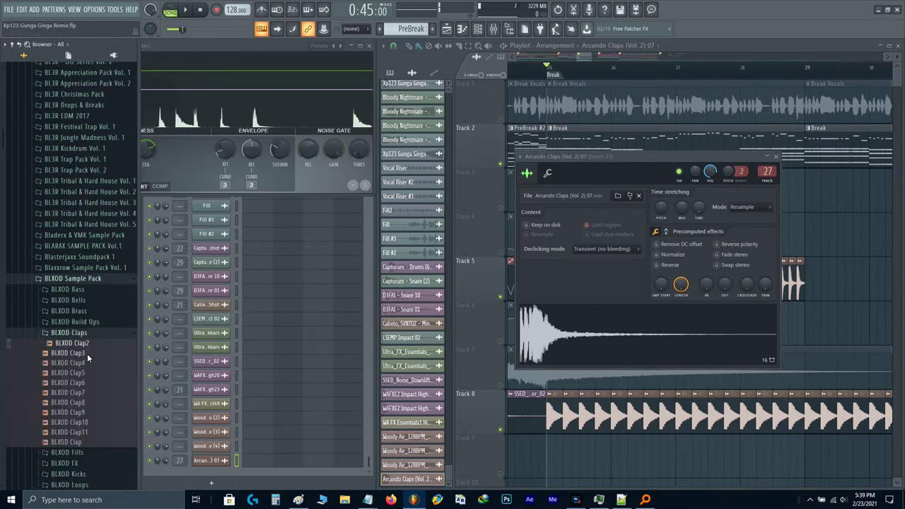
click(87, 352)
click(81, 364)
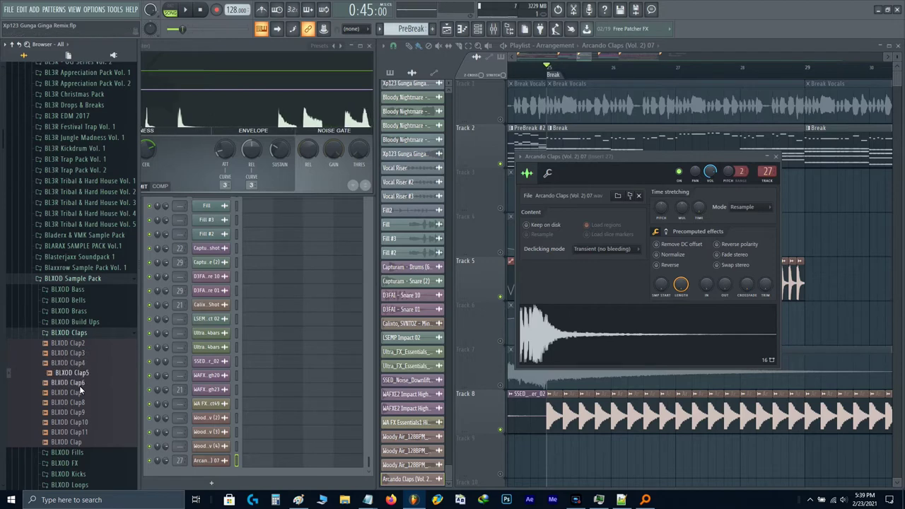
click(79, 413)
click(75, 432)
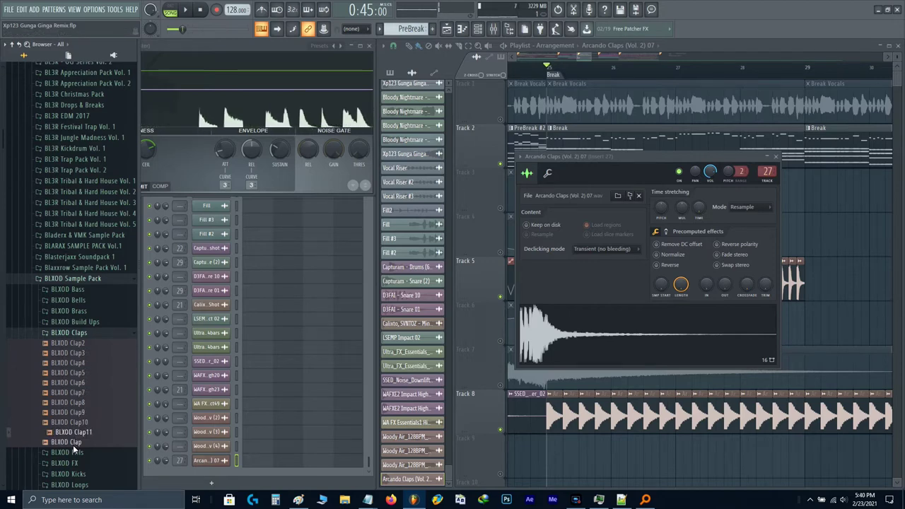
click(73, 442)
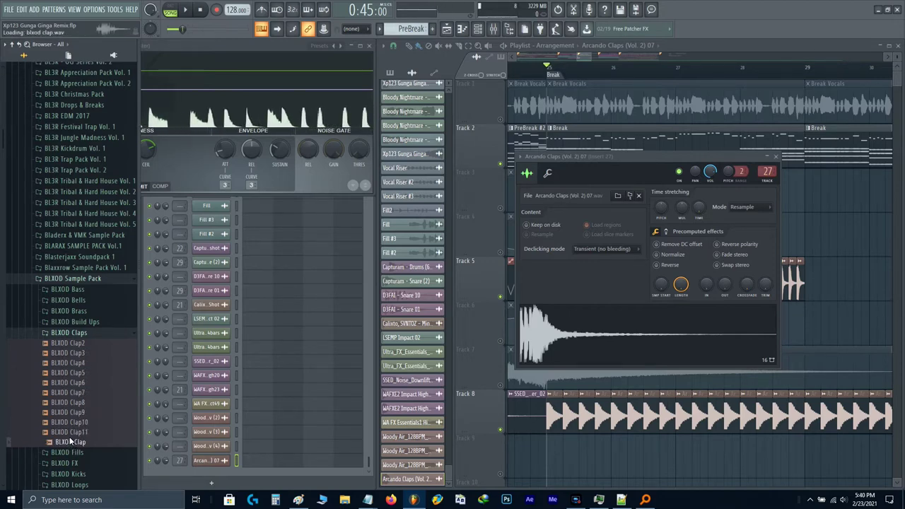
- Replace the Track 5 clap's sample with BLXOD Clap11 and increase its fade-out while checking it in the Break
drag(71, 432, 606, 344)
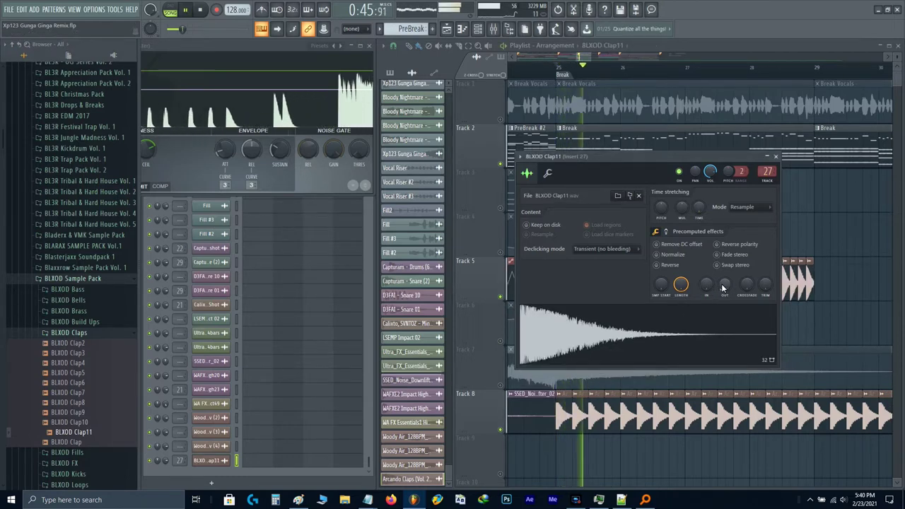
drag(642, 172, 480, 262)
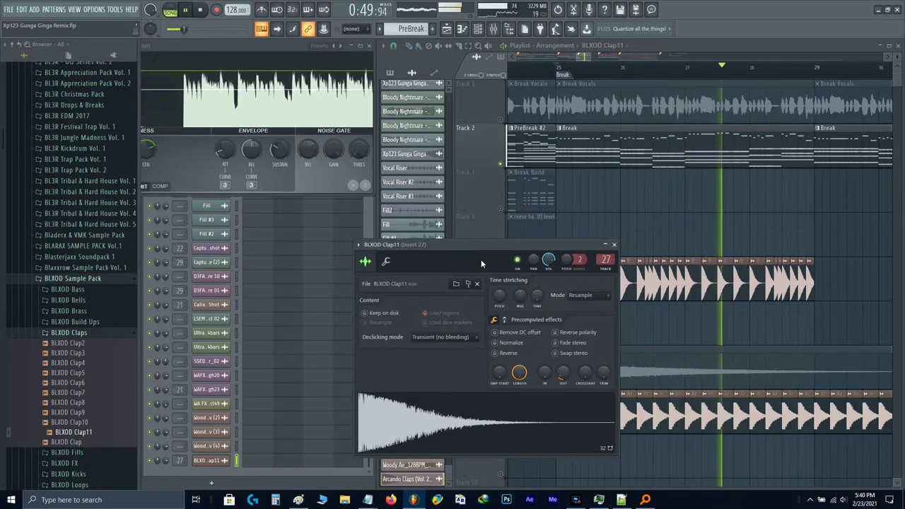
drag(569, 374, 568, 363)
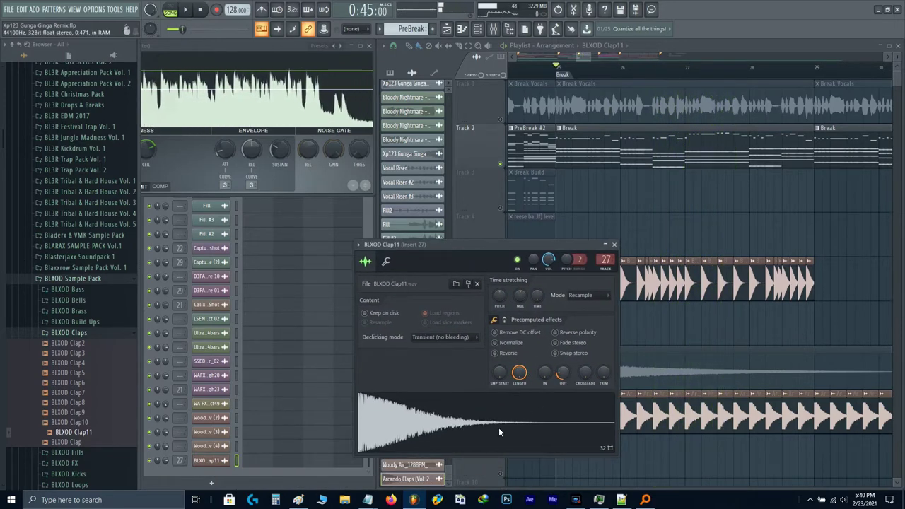
click(499, 427)
key(space)
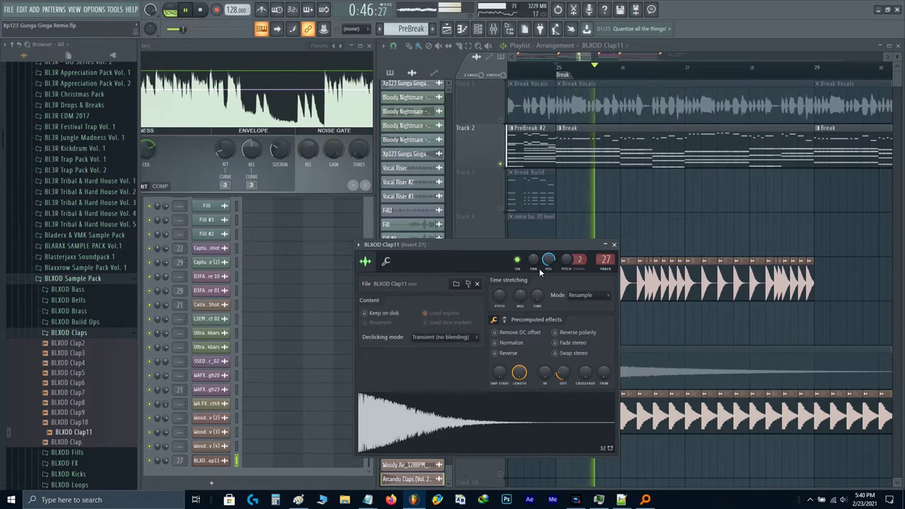
click(613, 245)
- Solo mixer Insert 27 and add ValhallaRoom to slot 2 with the mix at 30.9% and the decay at 0.85 s
key(F9)
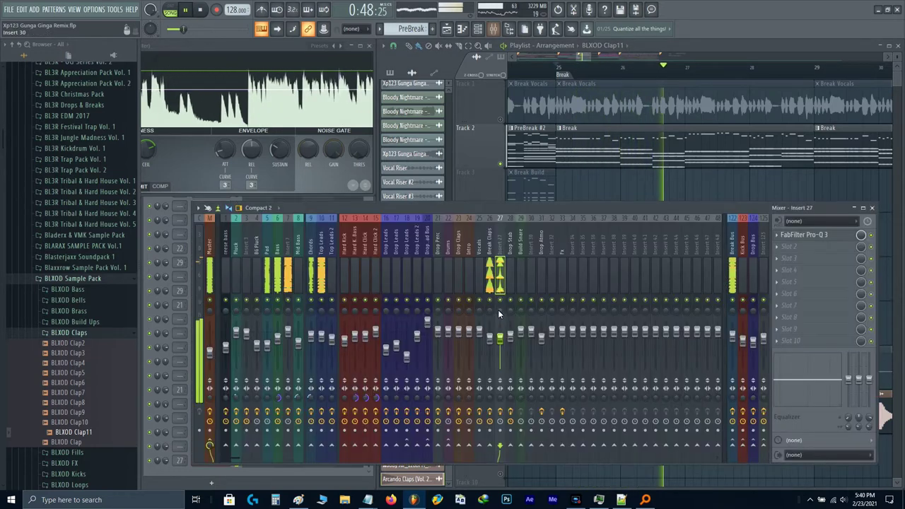
key(space)
key(space)
click(800, 246)
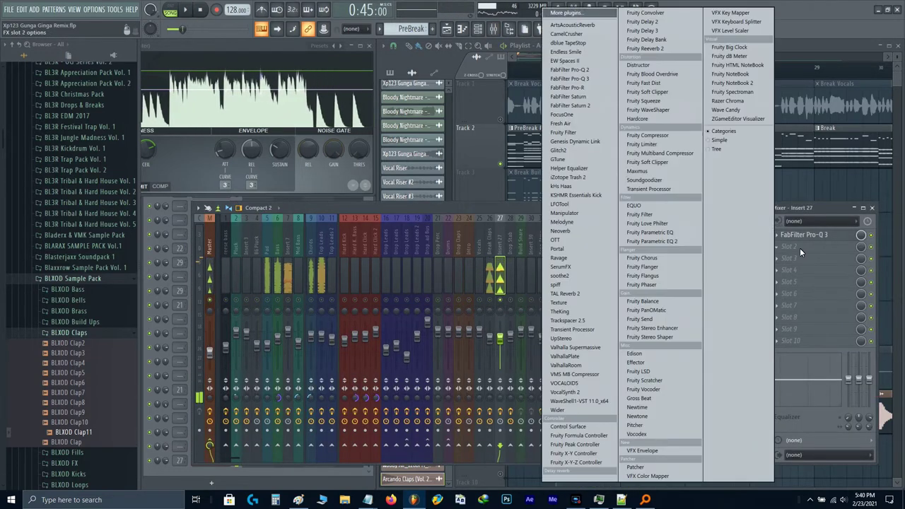
click(569, 366)
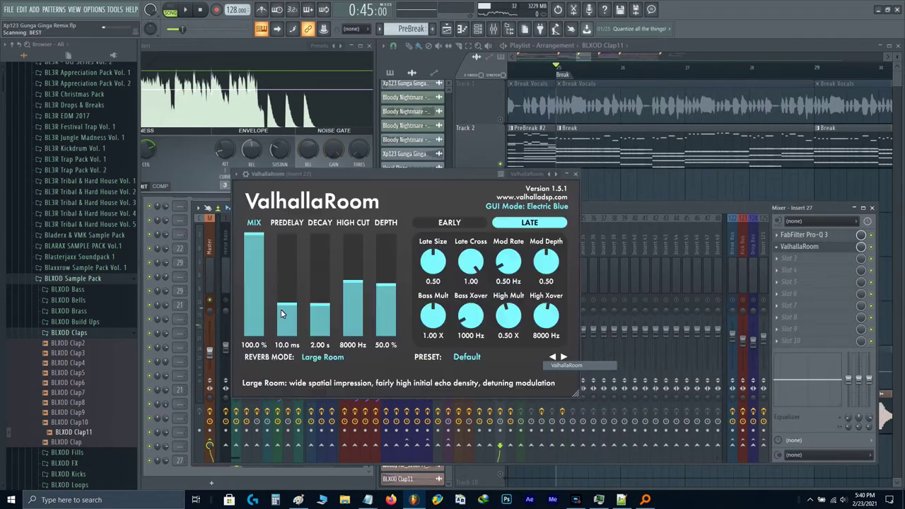
click(251, 304)
click(316, 317)
key(space)
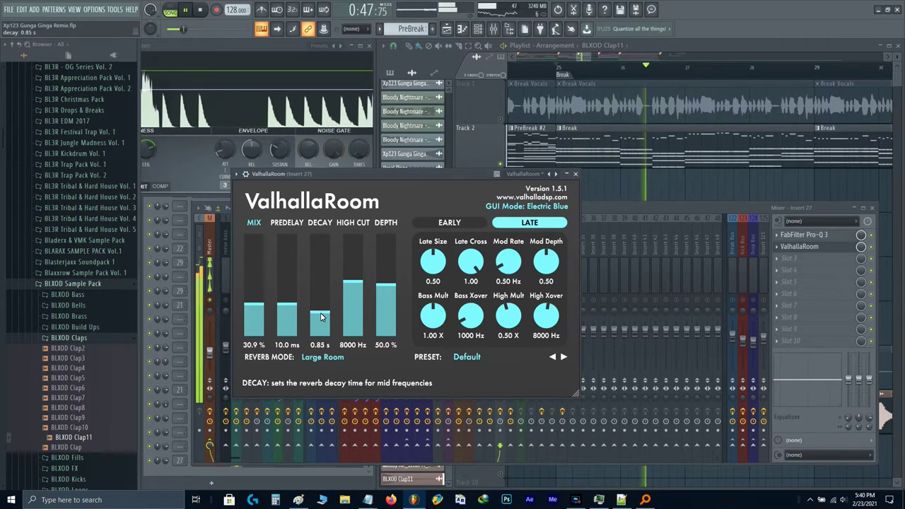
key(Escape)
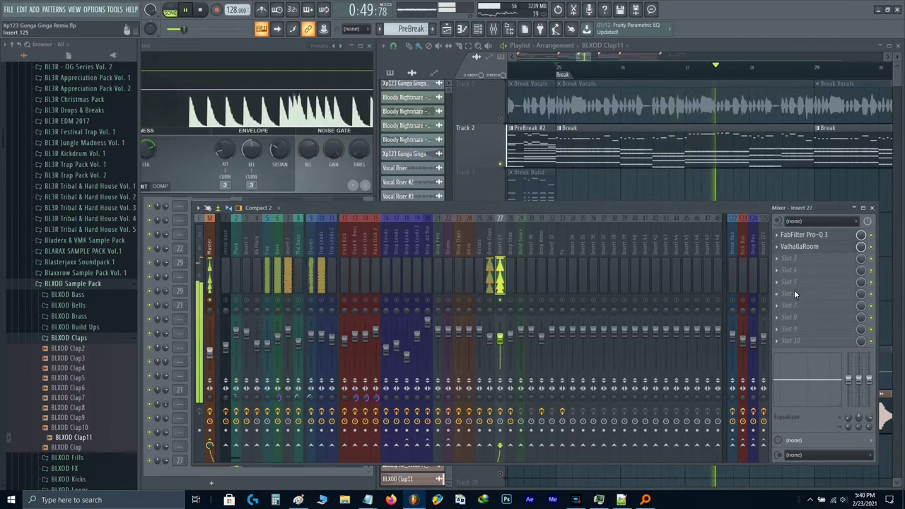
click(622, 192)
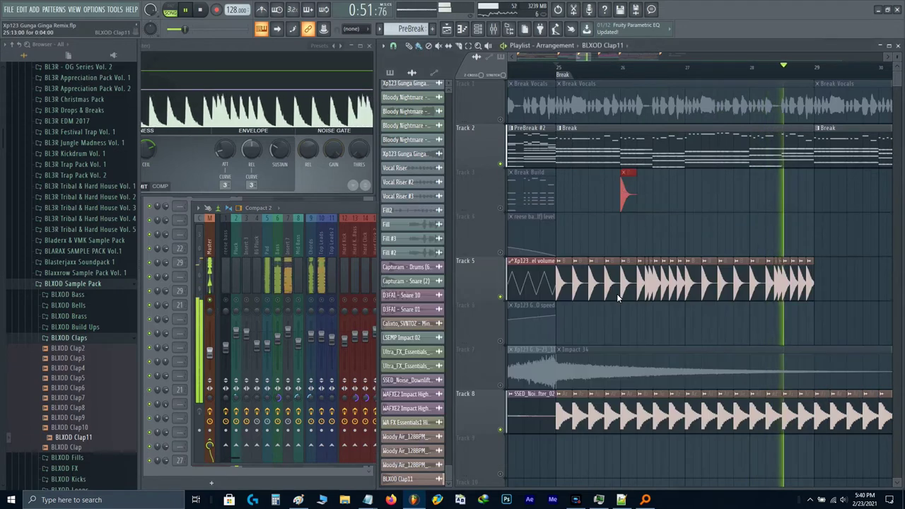
right_click(624, 201)
key(space)
double_click(402, 478)
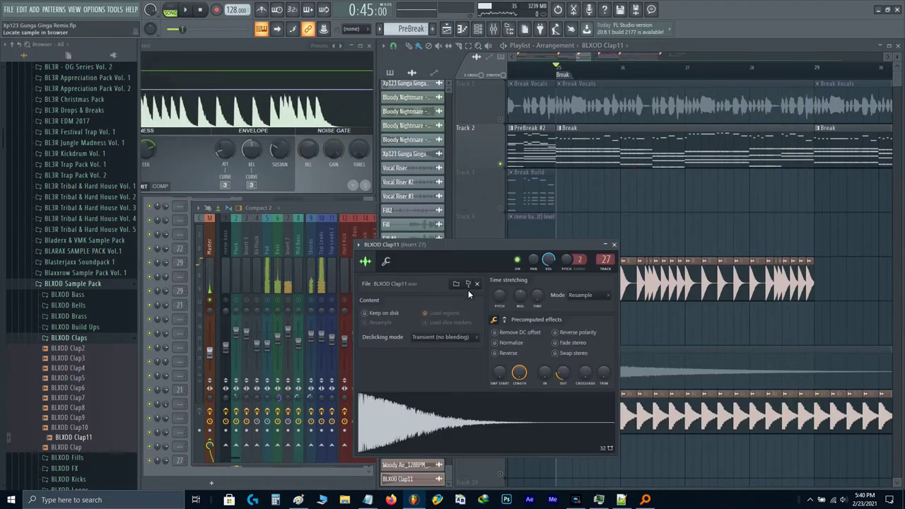
key(space)
click(494, 319)
key(Escape)
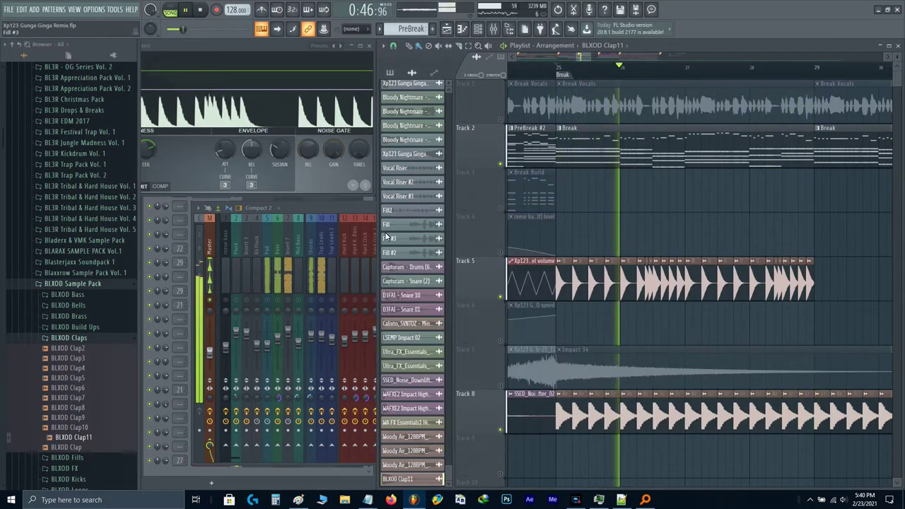
- Add Fruity Stereo Shaper to slot 4 of Insert 27 and set its left/right delay to 2.3 ms left during playback
click(353, 211)
click(777, 282)
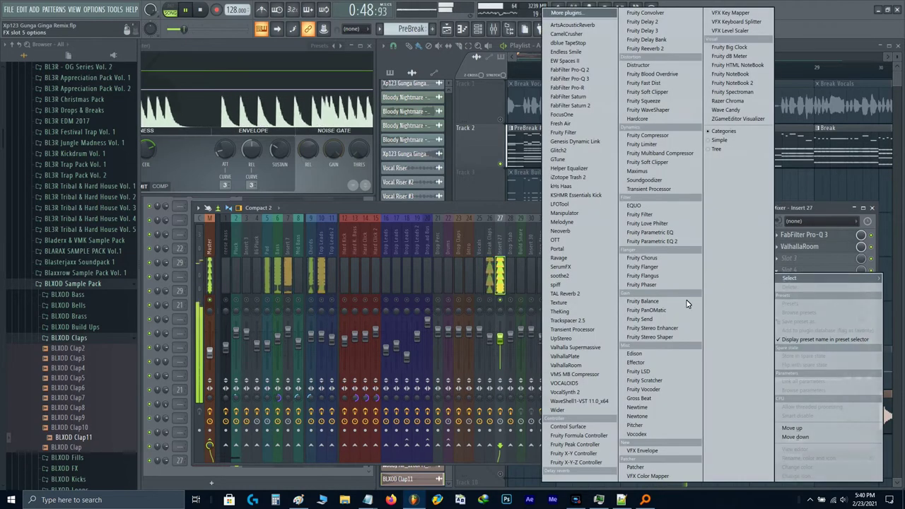
click(658, 337)
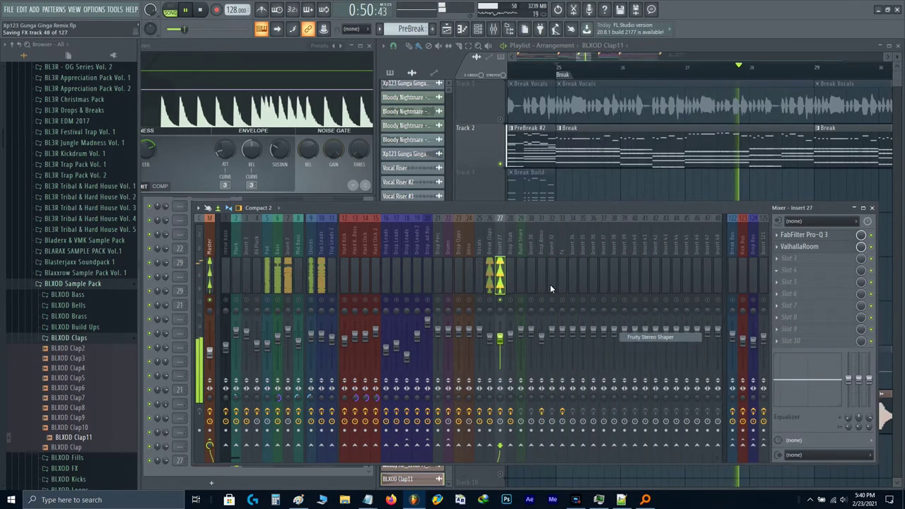
click(262, 101)
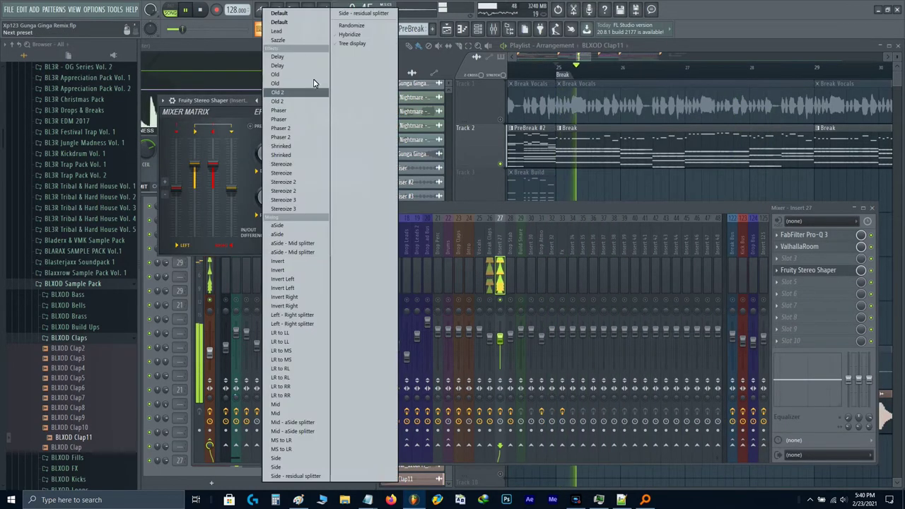
click(293, 43)
scroll(272, 157, down, 10)
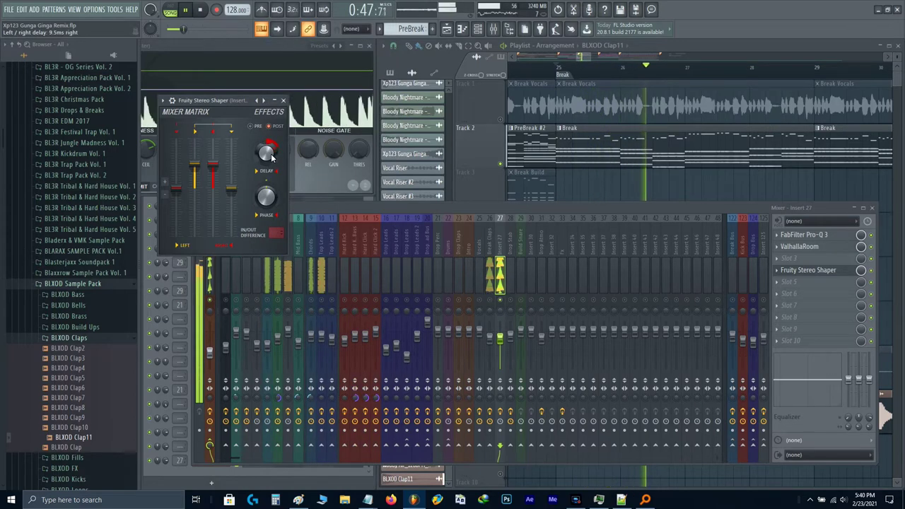
scroll(271, 157, down, 5)
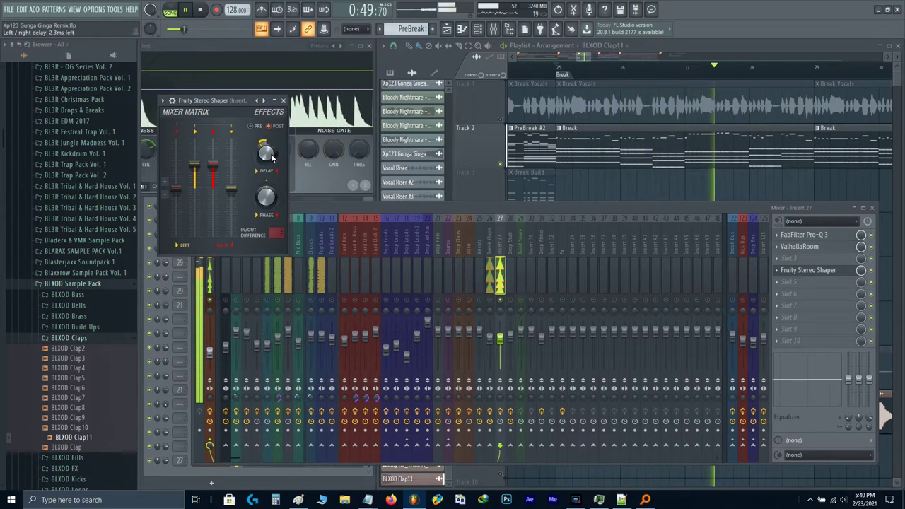
- Compare the pre and post effects positions of the Fruity Stereo Shaper on Insert 27 during playback and close the plugin
scroll(271, 157, down, 5)
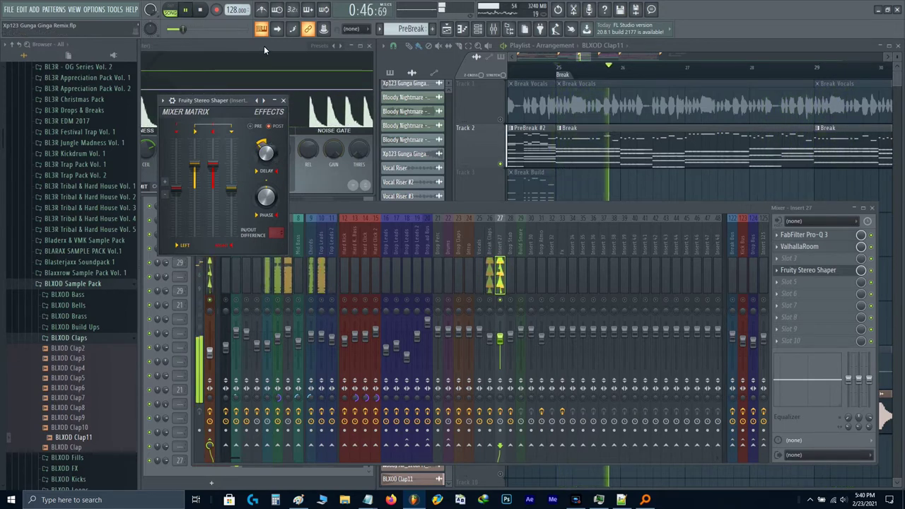
scroll(271, 157, up, 6)
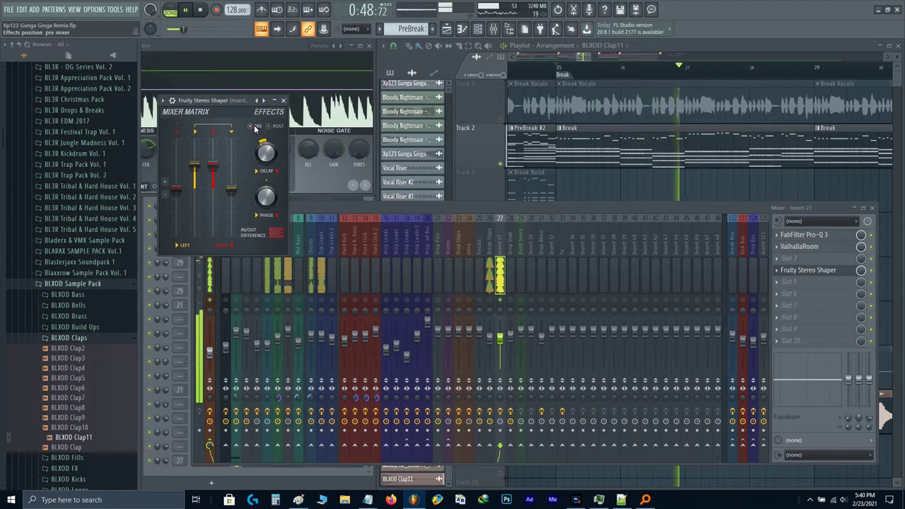
click(270, 128)
click(269, 127)
drag(268, 154, 269, 54)
key(Escape)
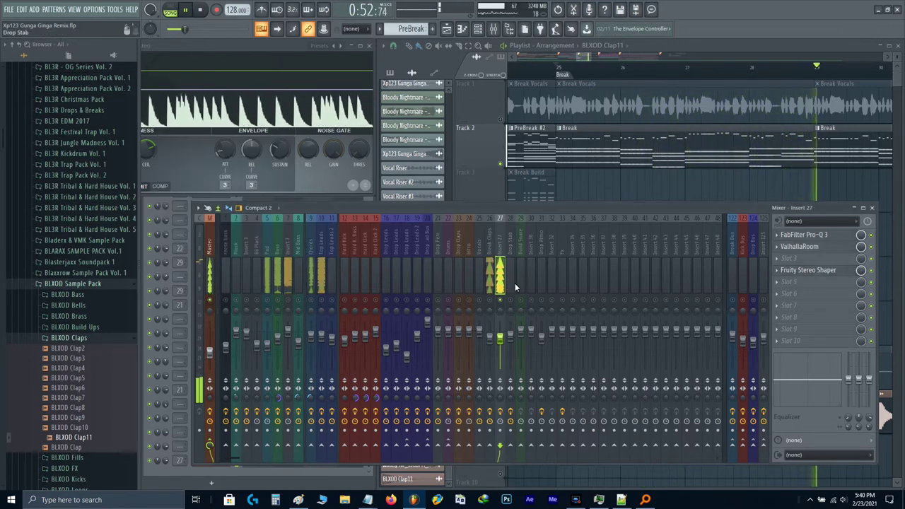
- Unmute the Break Claps mixer track beside Insert 27 and play both claps together from the start of the Break
key(space)
key(space)
click(490, 300)
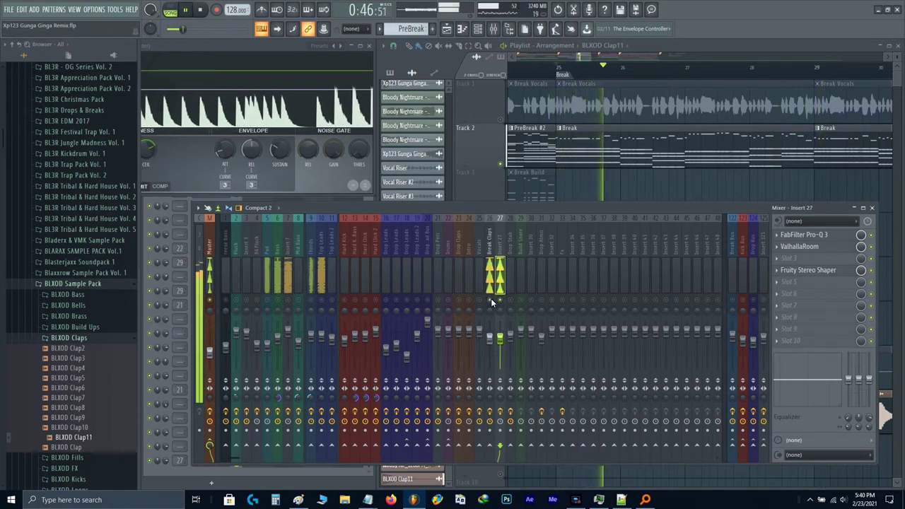
key(F9)
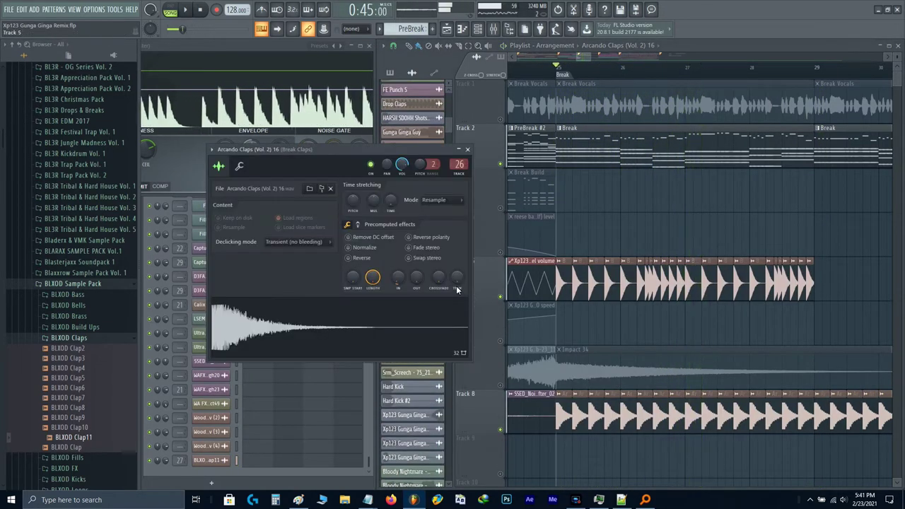
- Set the fade-out of the Arcando Claps (Vol. 2) 16 sample to 44% and check it during playback
scroll(416, 279, up, 20)
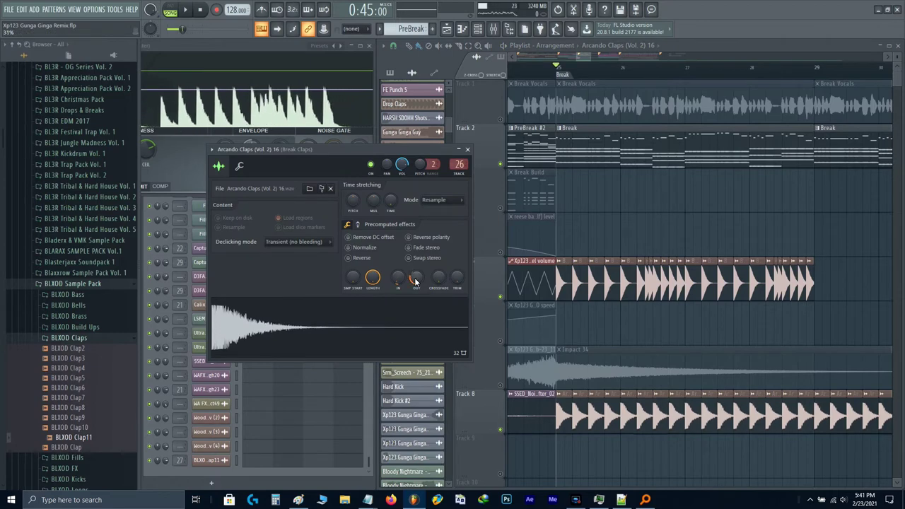
key(space)
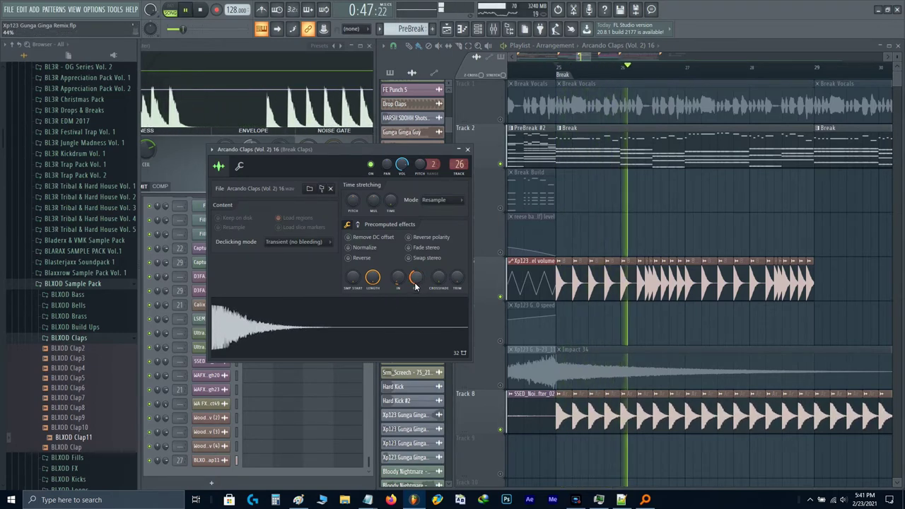
key(Escape)
scroll(664, 330, down, 4)
key(space)
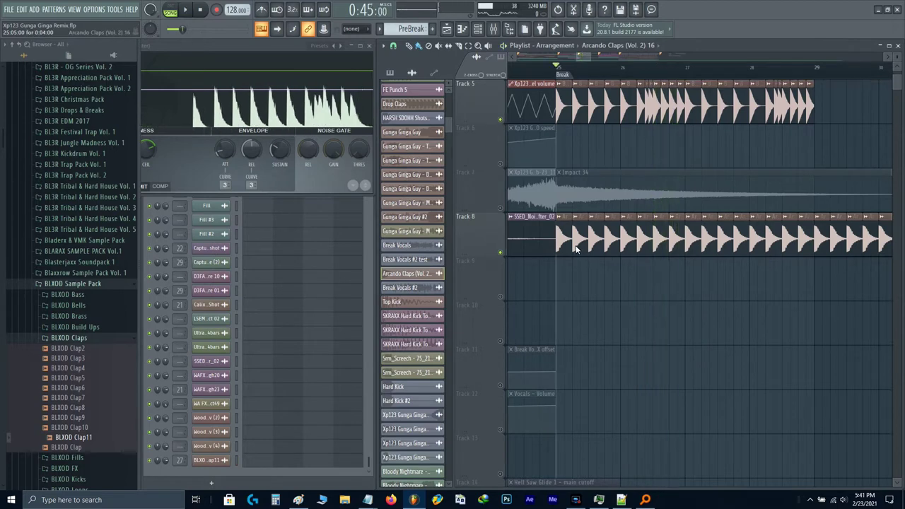
click(406, 273)
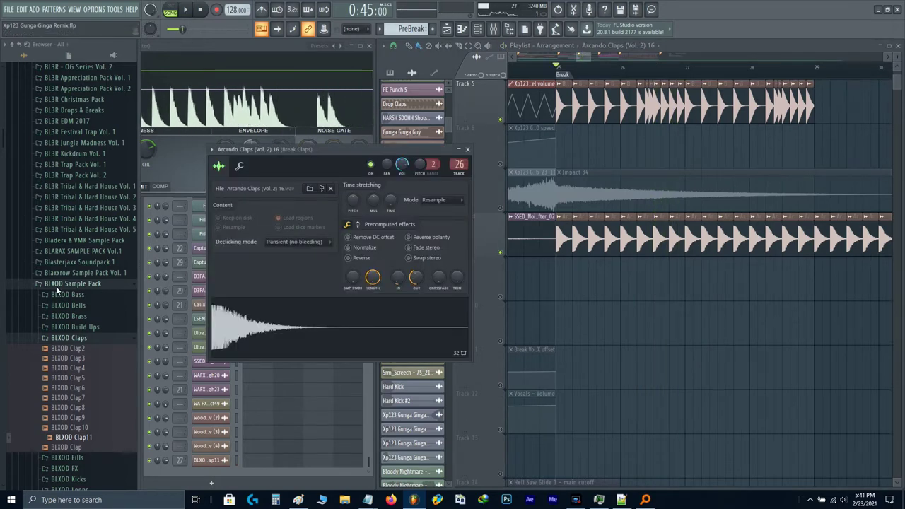
click(466, 149)
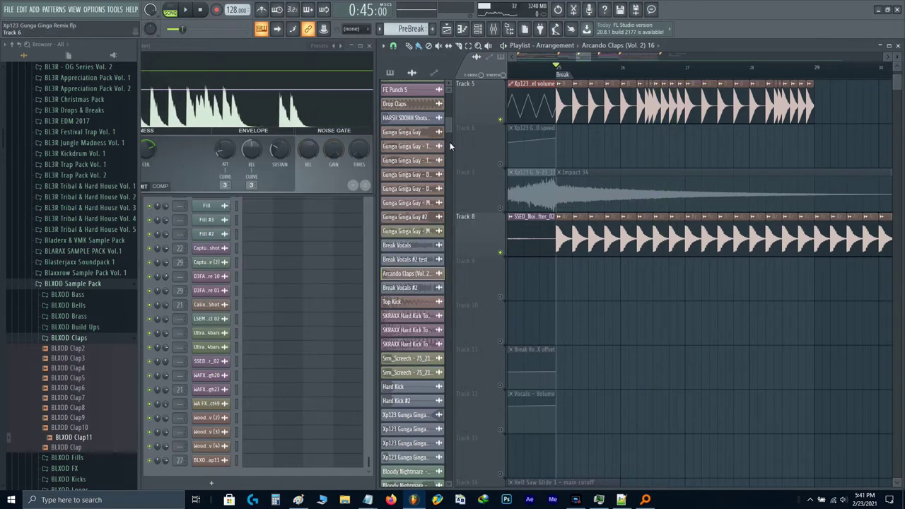
- Replace the Arcando claps in bars 25 to 28 of Track 8 with a Drop Claps clip starting at bar 25
click(402, 104)
key(Escape)
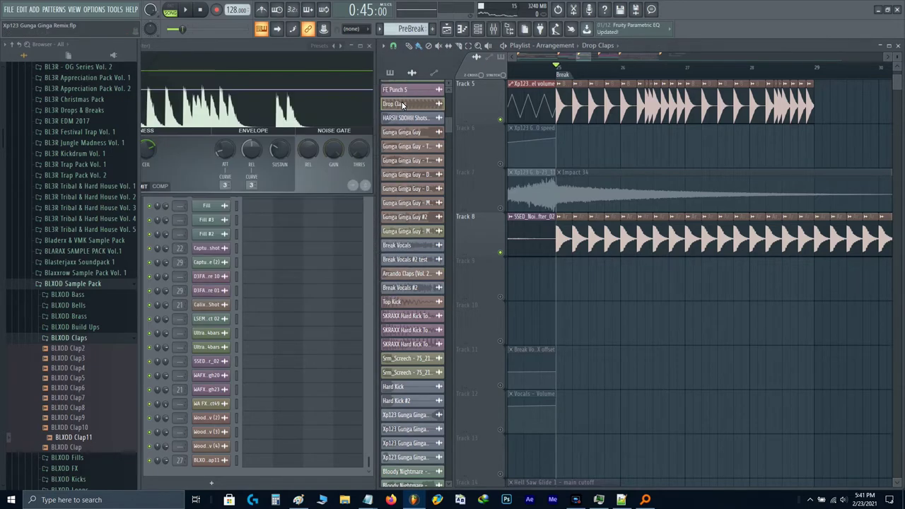
scroll(639, 261, down, 3)
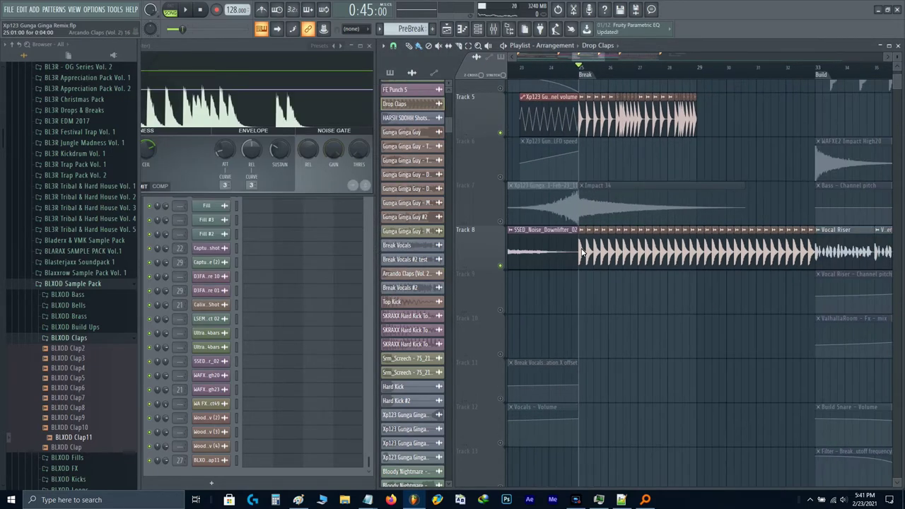
drag(582, 253, 689, 254)
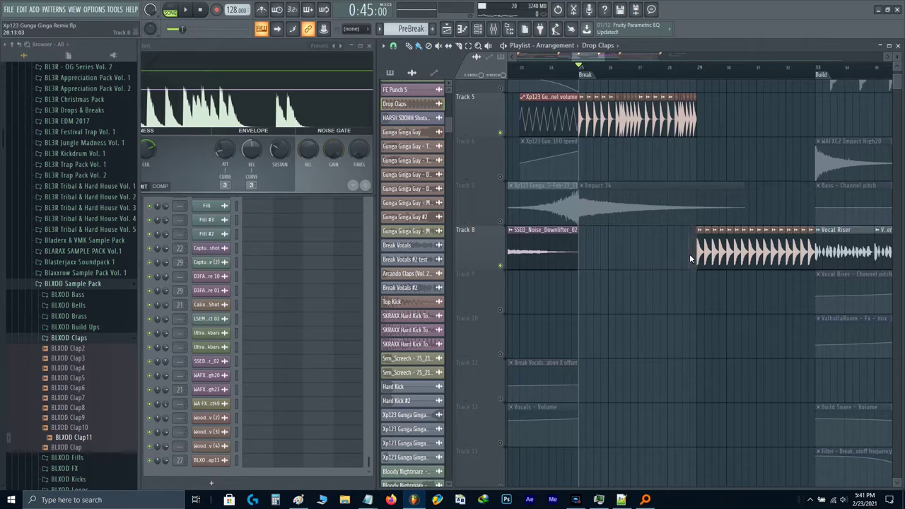
drag(402, 104, 604, 251)
scroll(604, 251, up, 3)
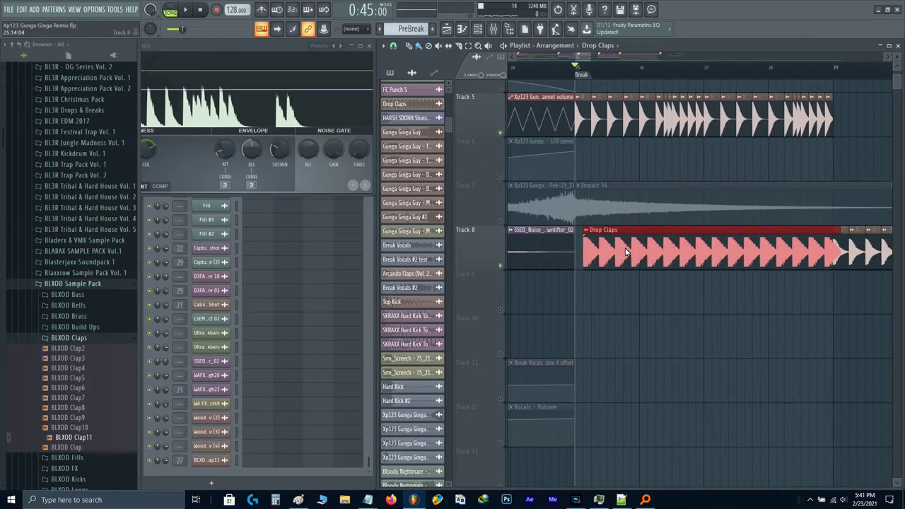
scroll(603, 261, up, 2)
key(space)
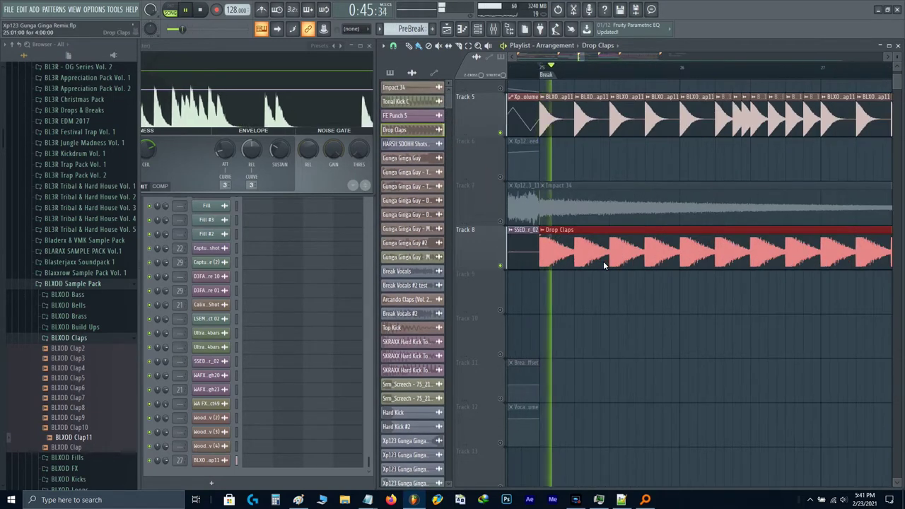
- Mute Track 5 and unmute the Drop Claps mixer track to hear the Drop Claps clip in the Break
click(500, 132)
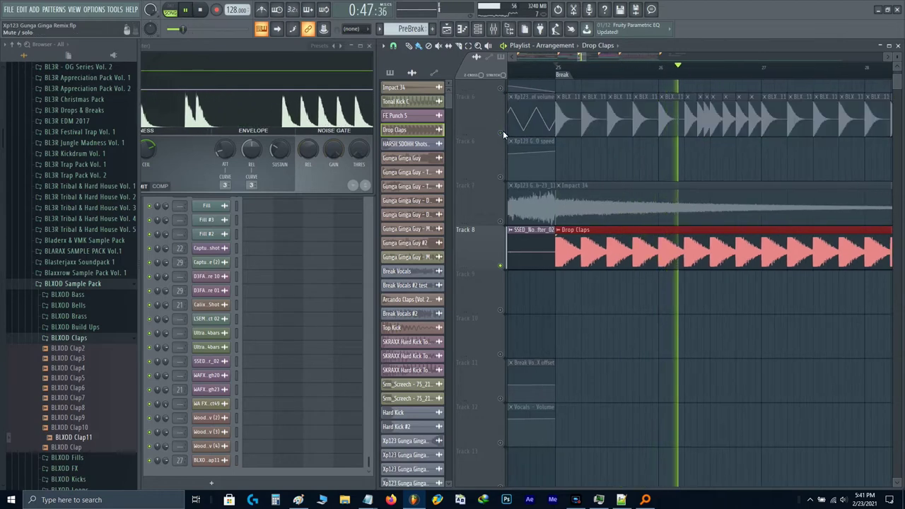
key(space)
key(space)
key(F9)
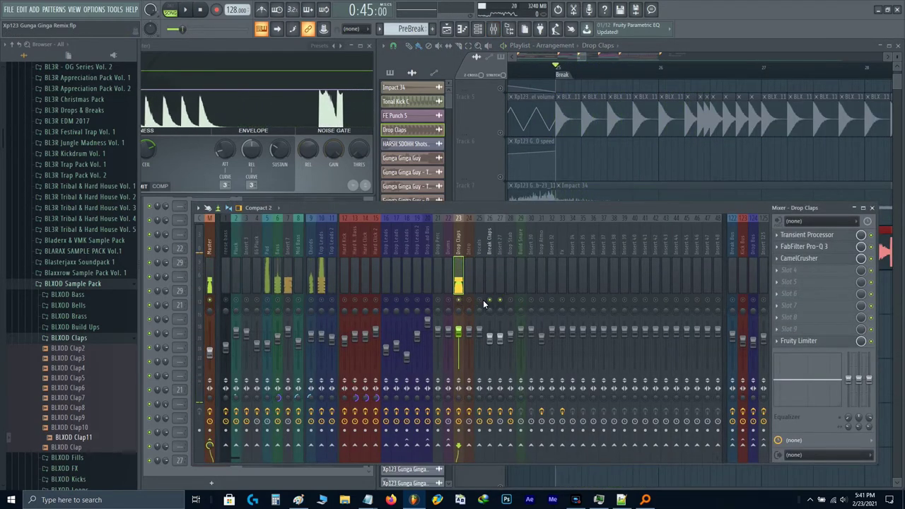
- Route the Drop Claps channel to mixer track 26 while the Break plays
click(621, 161)
key(space)
double_click(599, 246)
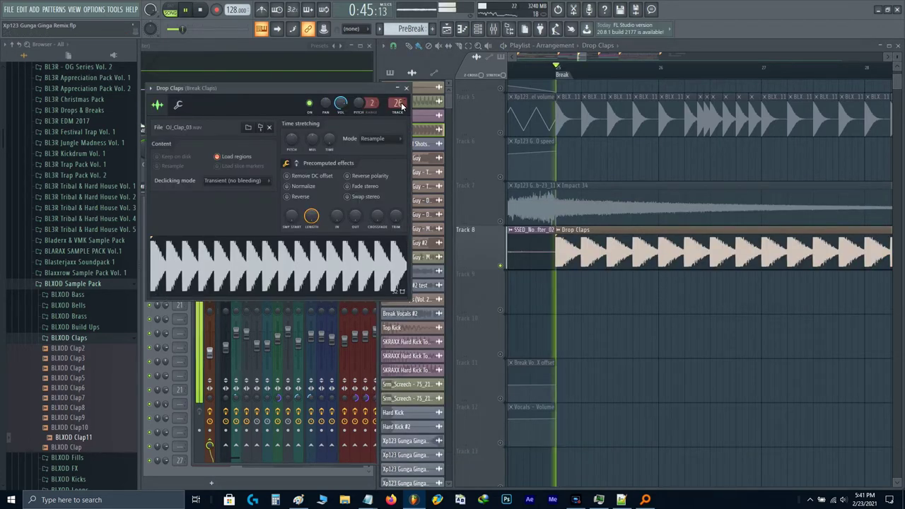
- Check the Break Claps effects chain during playback, inspecting its Fruity Limiter and toggling the second FabFilter Pro-Q 3 for comparison
key(F9)
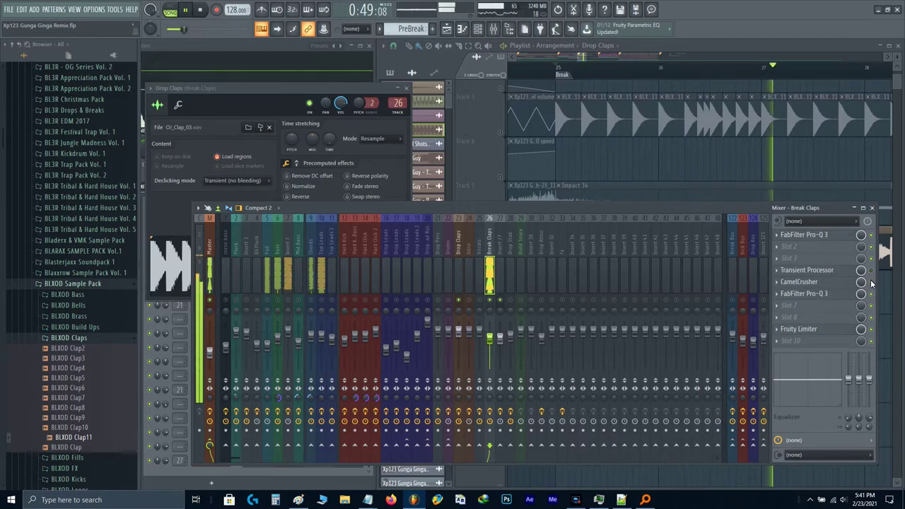
click(806, 330)
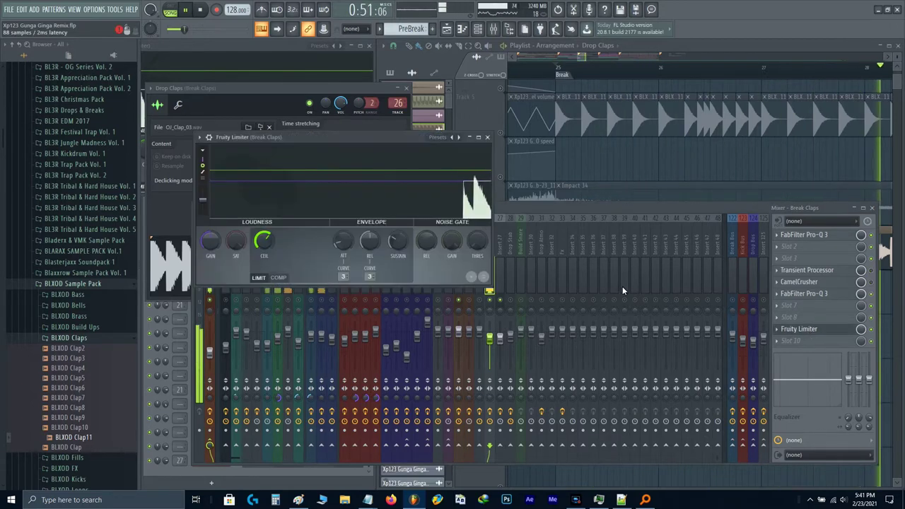
click(823, 293)
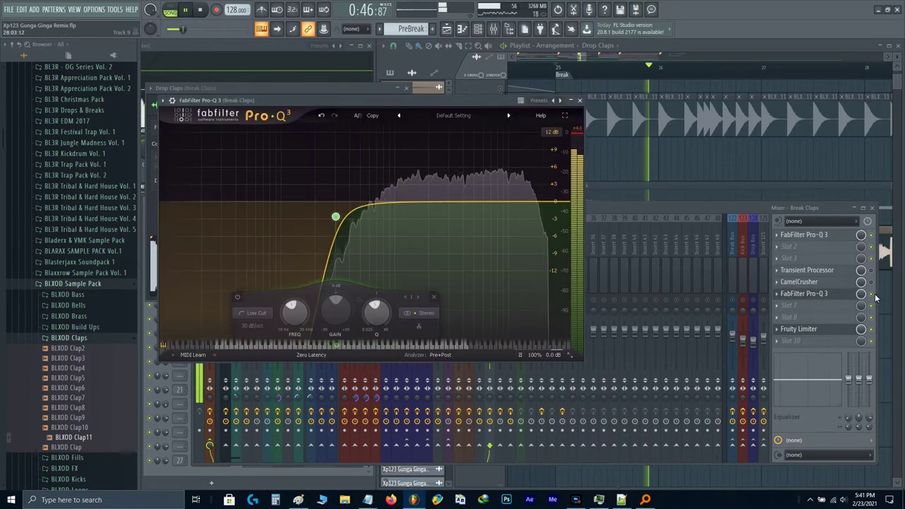
click(874, 298)
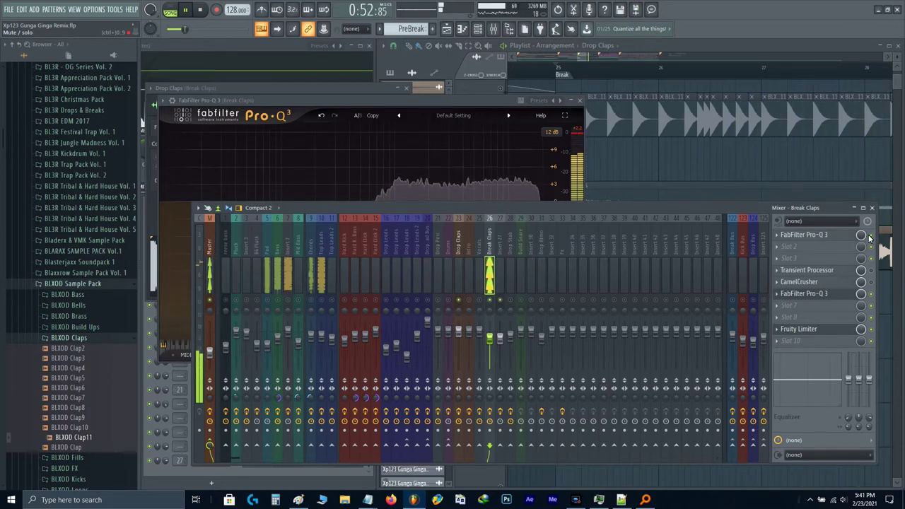
key(Escape)
key(Escape)
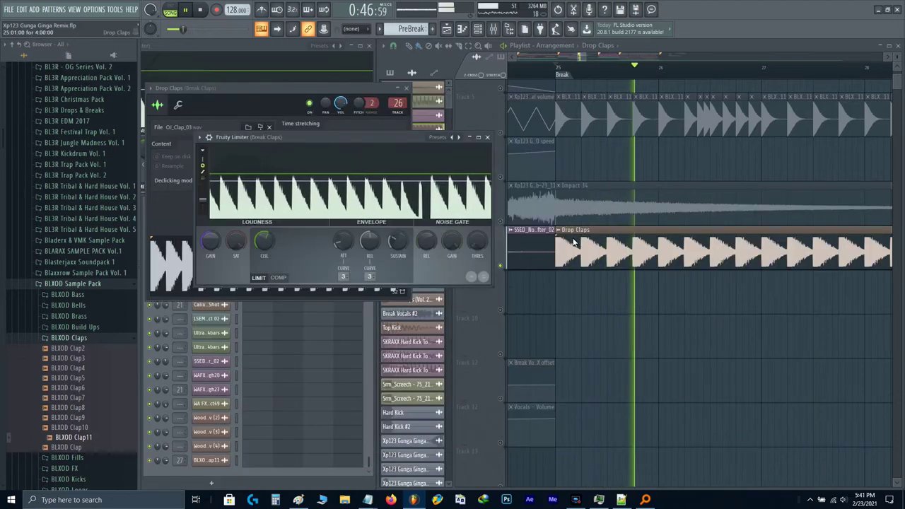
- Unmute Track 5, replay the Break with both clap layers, and close the Fruity Limiter and Drop Claps channel windows
scroll(552, 177, up, 3)
click(500, 222)
key(space)
key(space)
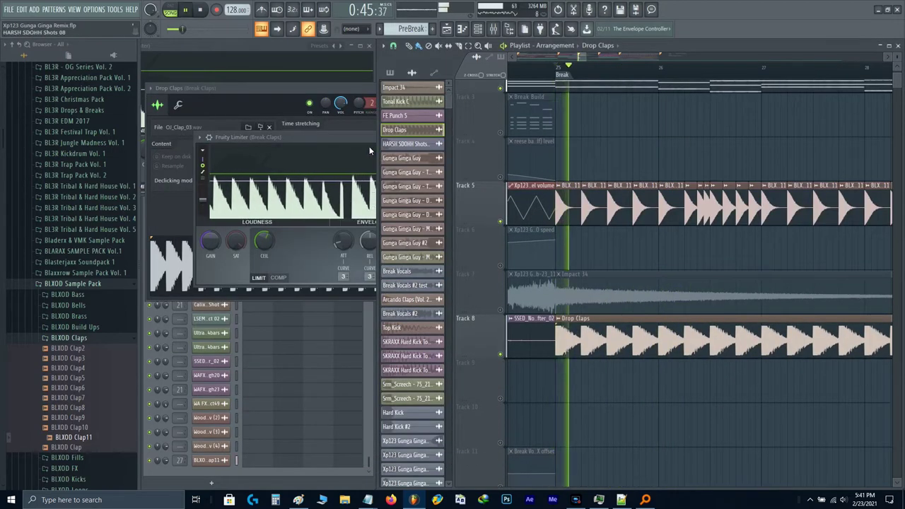
click(348, 140)
key(Escape)
click(336, 123)
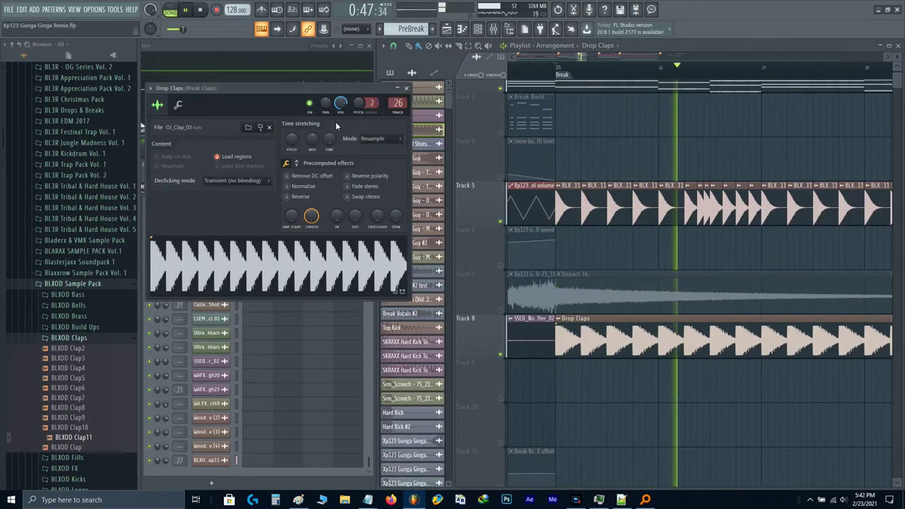
key(Escape)
- Duplicate the four-bar BLXOD Clap11 pattern on Track 5 into bars 29 to 32
drag(675, 269, 571, 303)
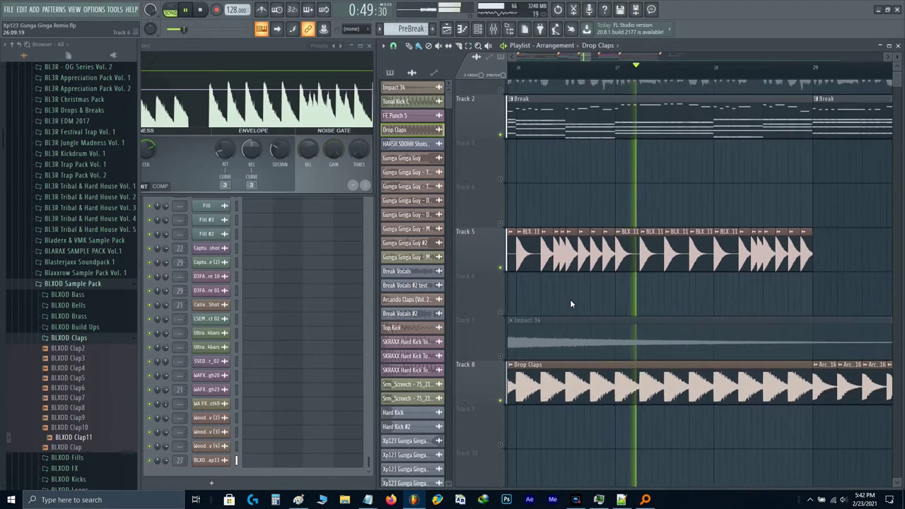
scroll(572, 304, down, 1)
scroll(798, 251, down, 2)
drag(796, 250, 590, 262)
key(ctrl+b)
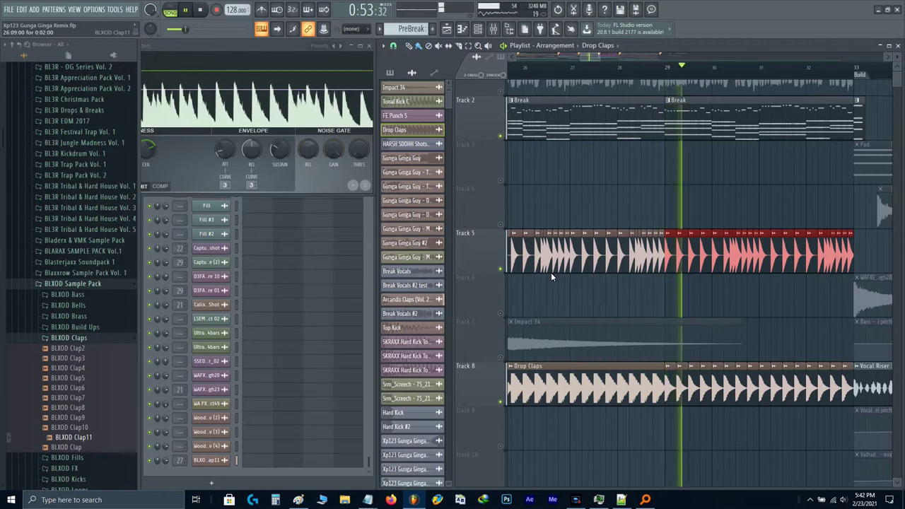
- Delete the Arcando claps from bars 29 to 32 of Track 8 and select the Drop Claps clip before them
drag(671, 388, 846, 393)
drag(748, 387, 639, 388)
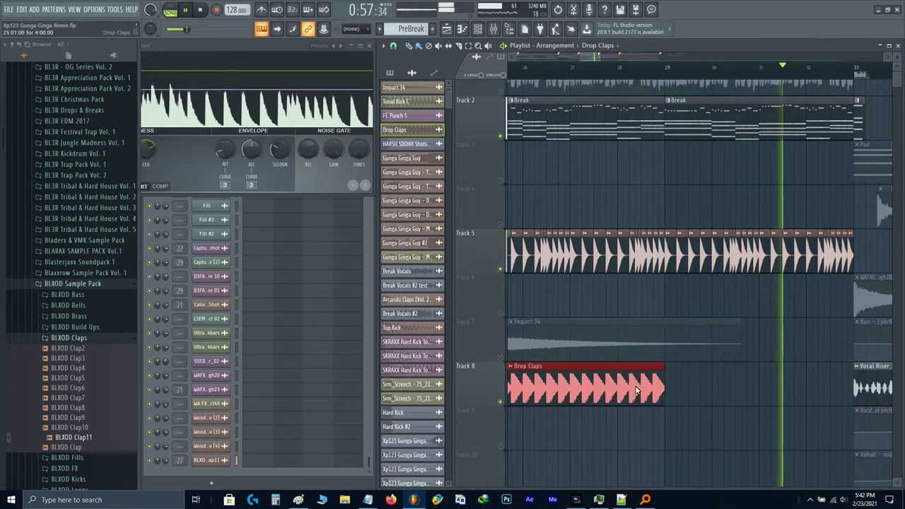
- Duplicate the four-bar Drop Claps clip on Track 8 so the copy covers bars 29 to 33
key(ctrl+b)
drag(822, 309, 765, 322)
scroll(683, 315, down, 2)
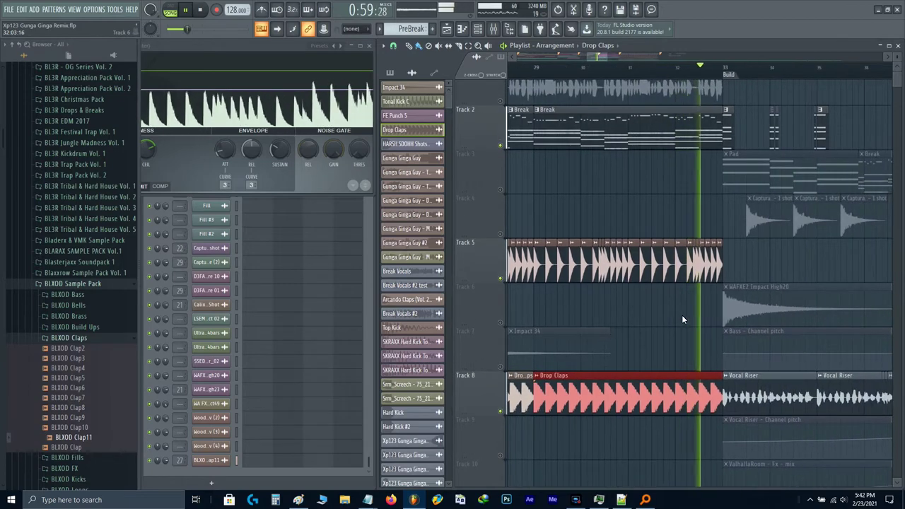
- Stop playback and un-solo the playlist so every track is enabled again
key(space)
scroll(586, 309, down, 1)
right_click(499, 277)
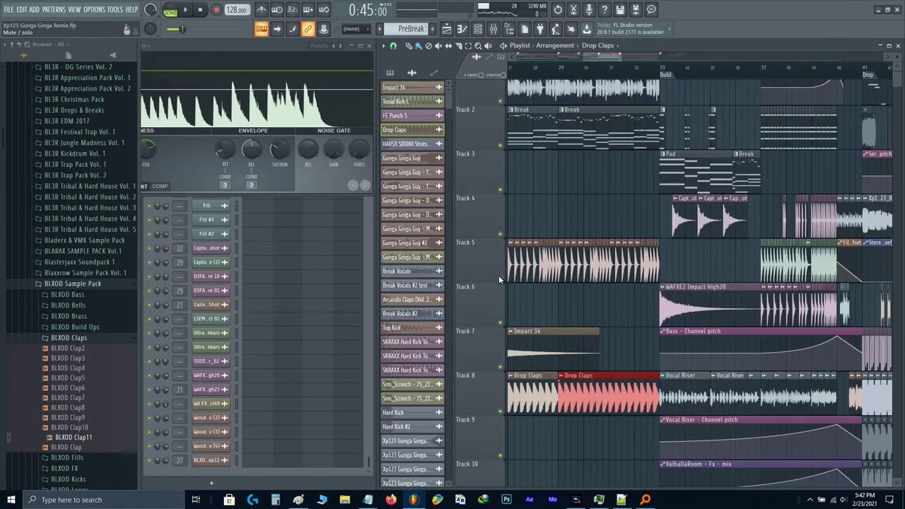
- Un-solo the clap tracks in the mixer and play the break from bar 25 with all tracks sounding
key(space)
drag(594, 288, 656, 302)
scroll(656, 302, down, 2)
key(F9)
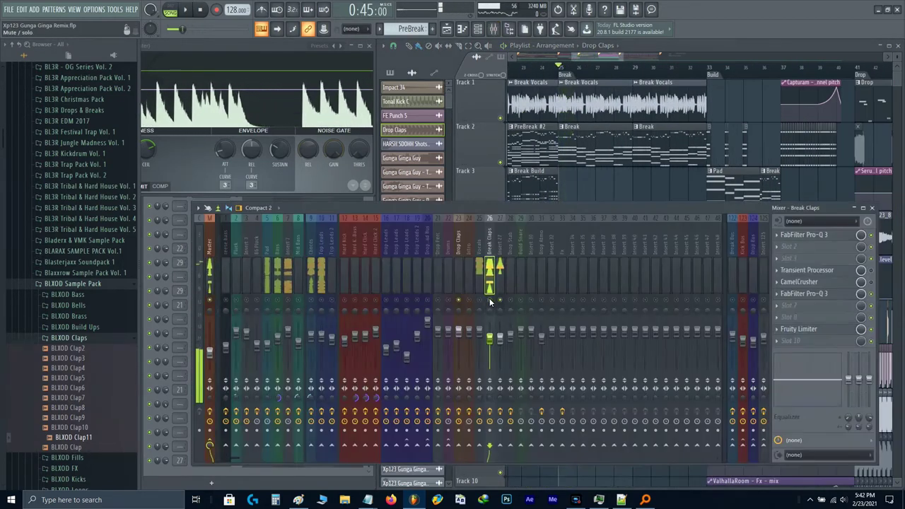
key(F9)
scroll(585, 235, up, 2)
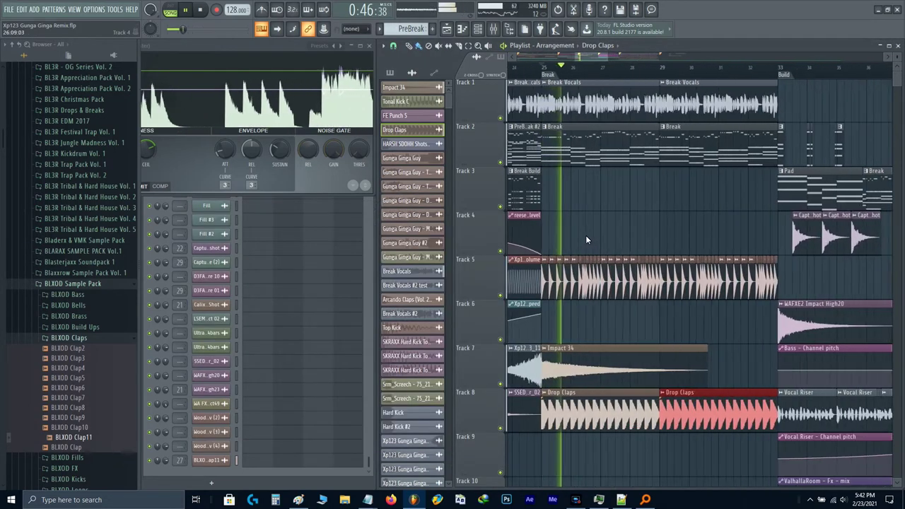
key(F9)
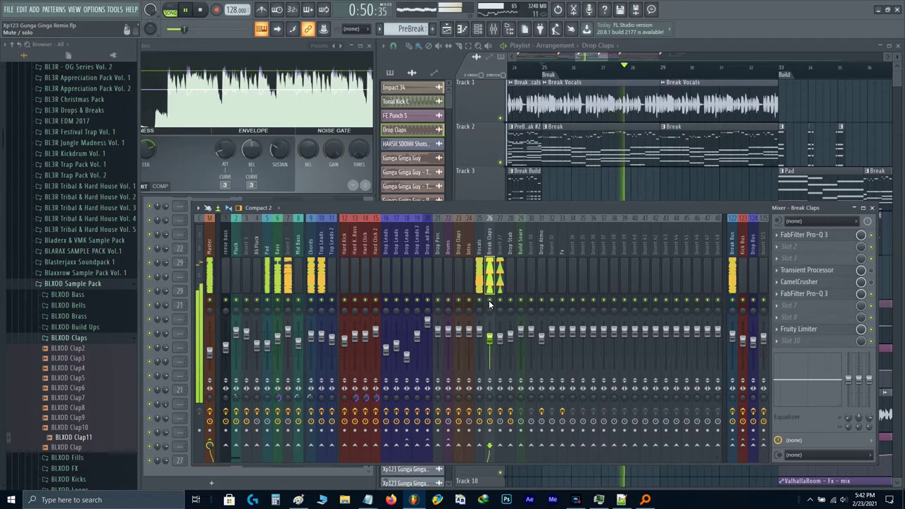
- Audition the Break Claps and Insert 27 tracks in solo, and compare them with the full break mix
right_click(489, 299)
click(499, 299)
key(space)
key(space)
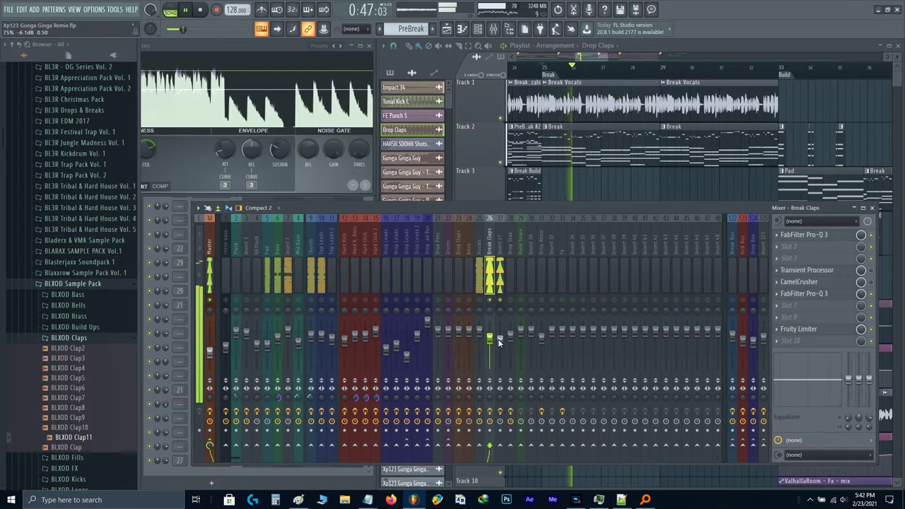
key(space)
right_click(479, 296)
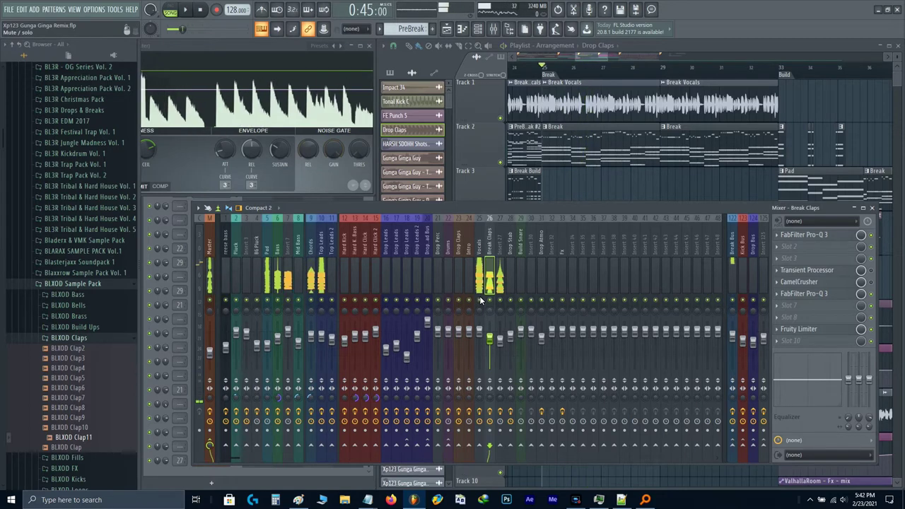
key(space)
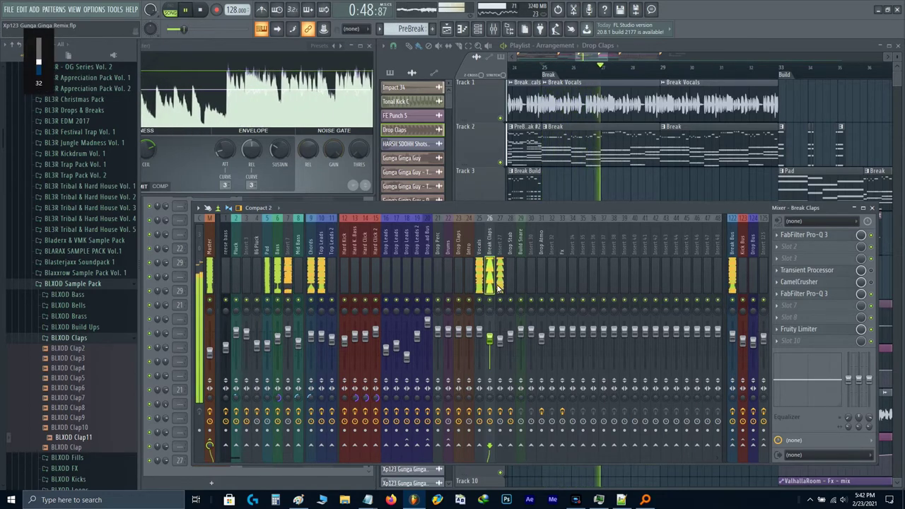
- Raise the Fruity Limiter ceiling on the Break Claps track to 0.9 dB and stop playback
click(809, 327)
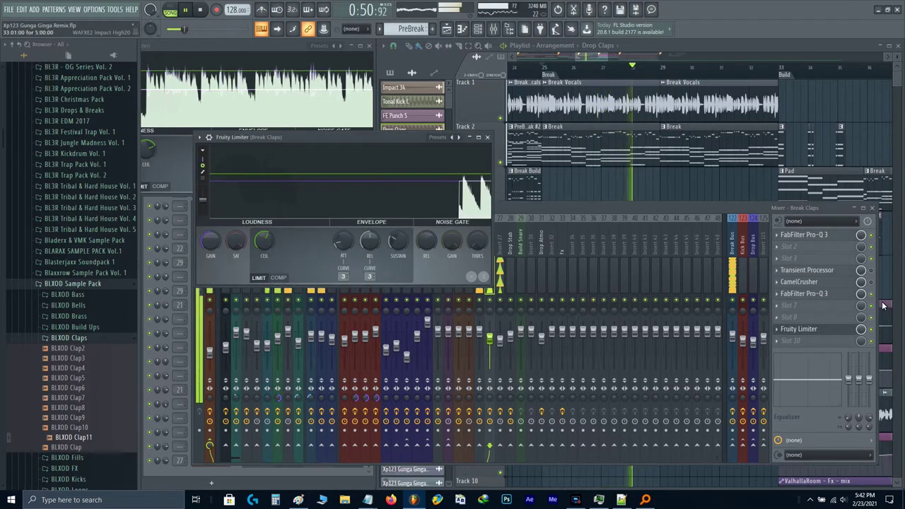
click(384, 139)
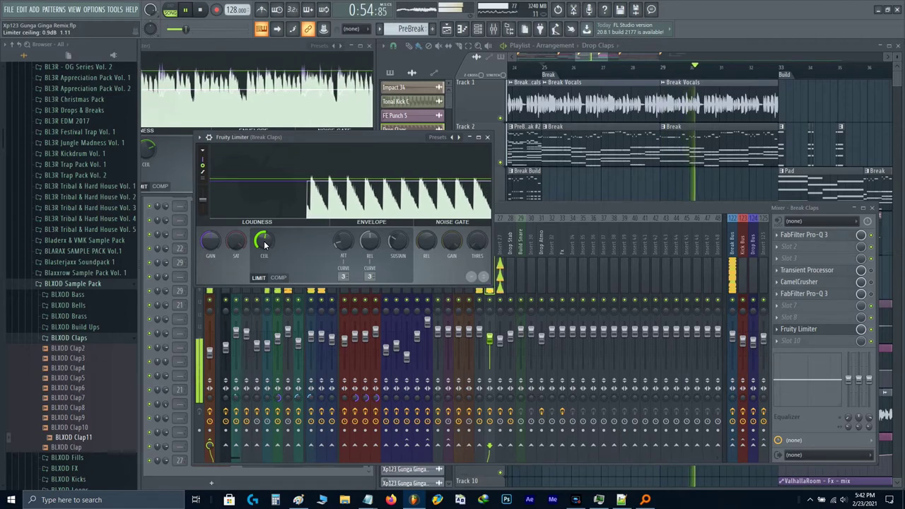
key(Escape)
key(Escape)
scroll(781, 252, up, 3)
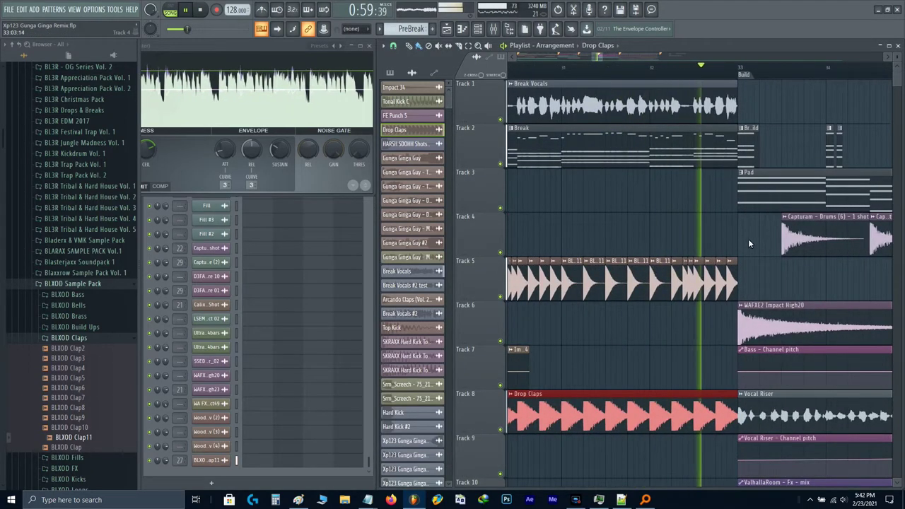
scroll(639, 262, down, 3)
key(space)
- Move the Vocal Riser clips and their Channel pitch and ValhallaRoom mix automations from Tracks 8–10 down by one track
scroll(639, 261, down, 4)
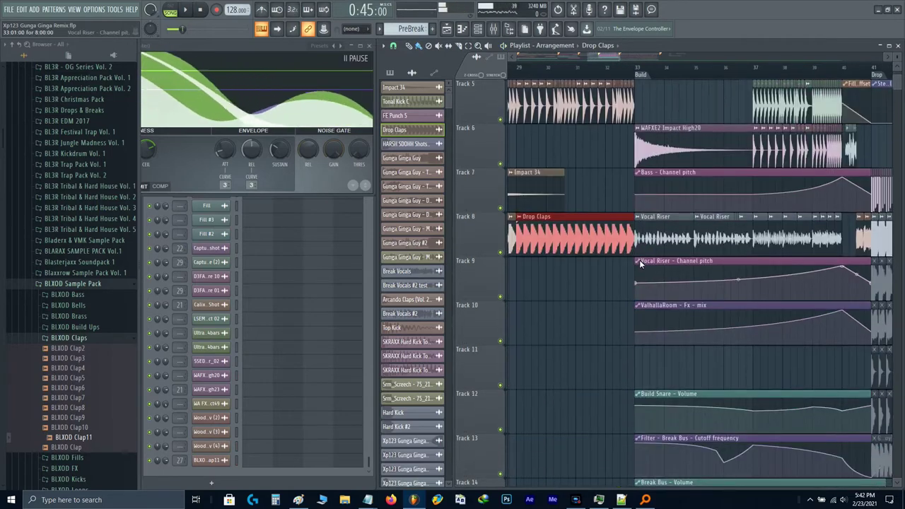
drag(663, 226, 767, 330)
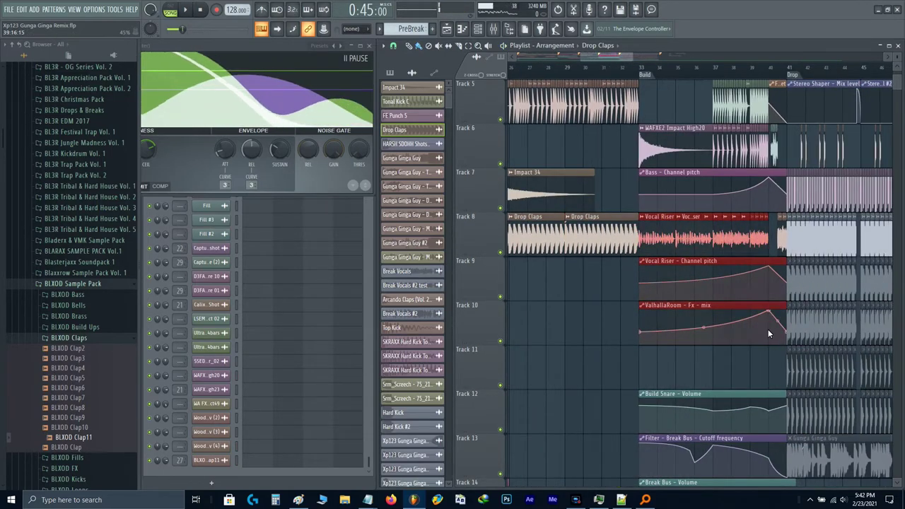
key(shift+Down)
key(space)
- Duplicate the Drop Claps clip twice across the build on Track 8 and cut it off at bar 40
drag(682, 242, 628, 240)
key(ctrl+b)
key(ctrl+b)
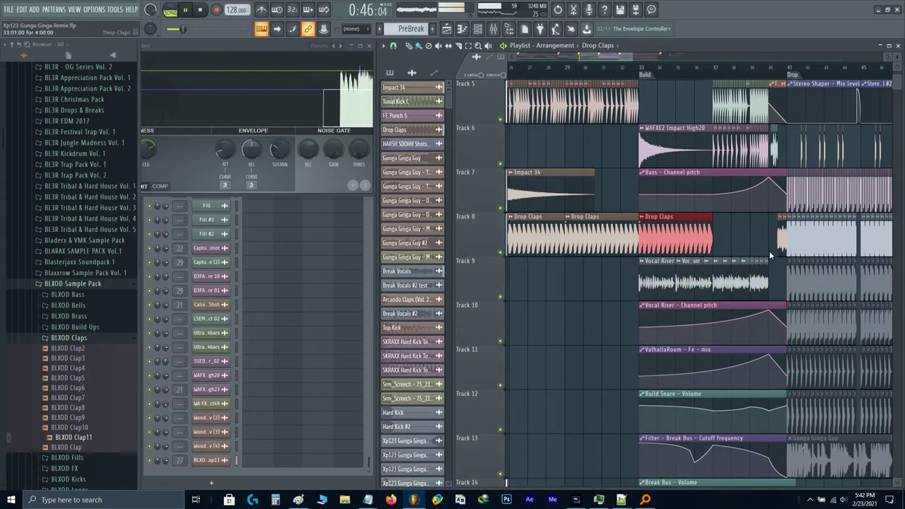
scroll(783, 249, up, 5)
click(698, 247)
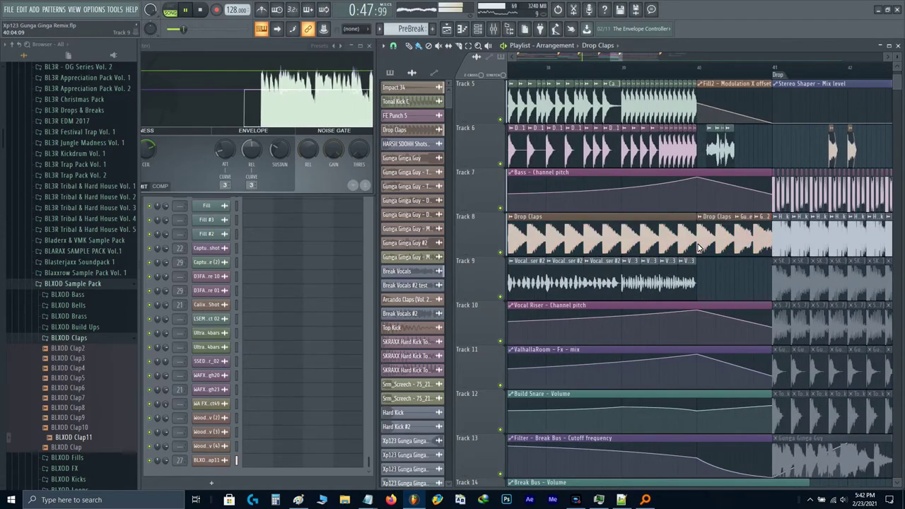
scroll(699, 244, down, 5)
scroll(523, 255, up, 5)
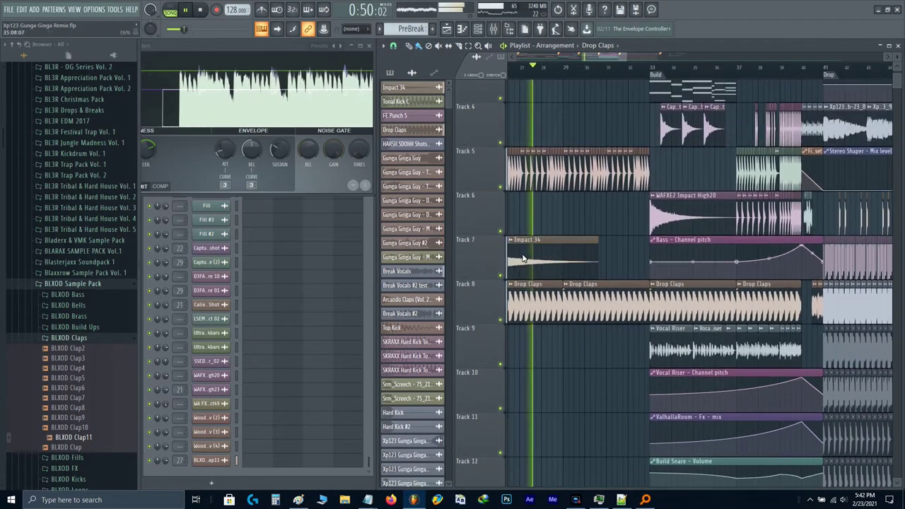
scroll(548, 245, up, 1)
- Select the Insert 27 mixer track and restart playback with it in solo
key(F9)
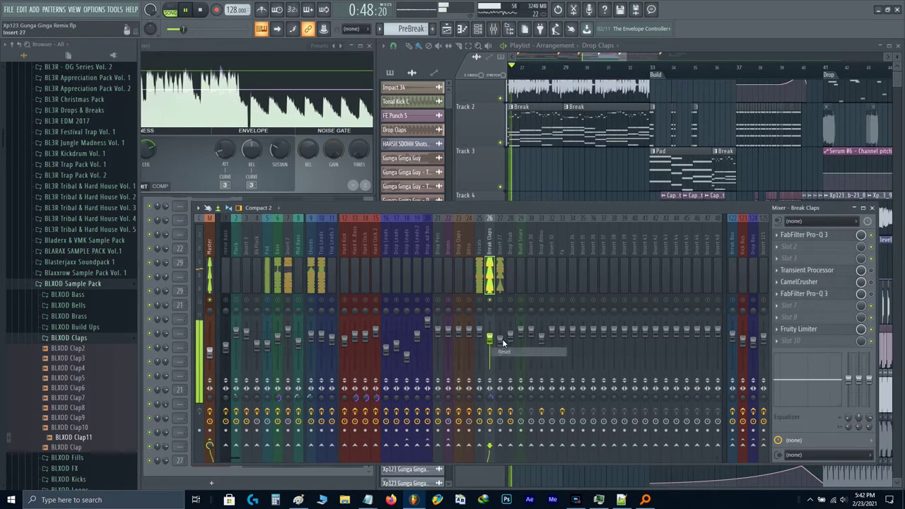
click(501, 305)
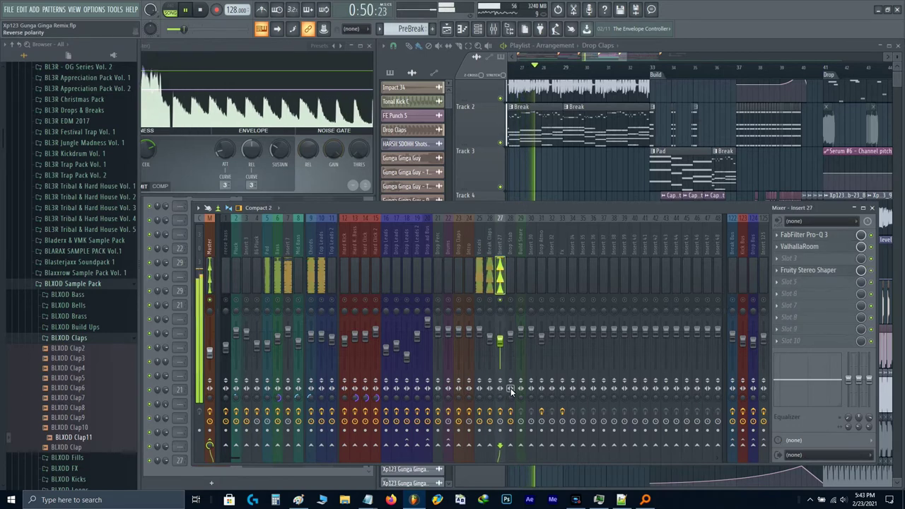
key(space)
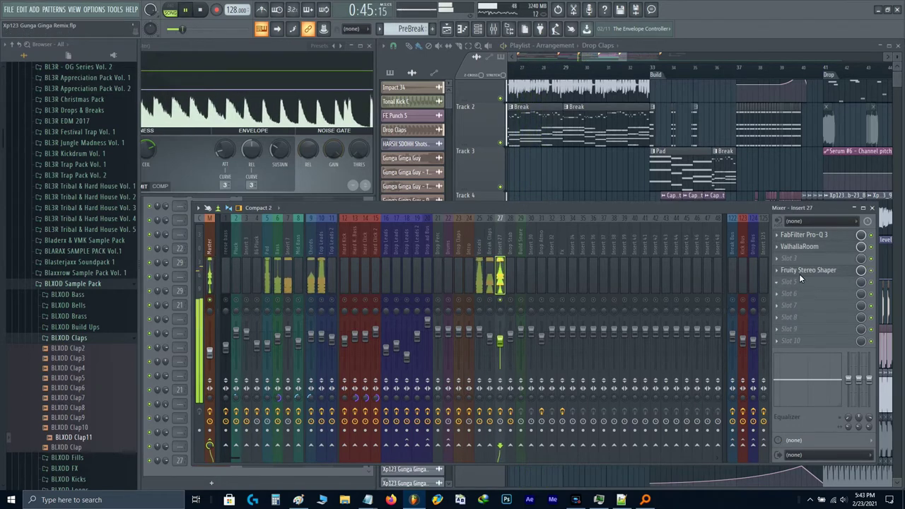
- Add CamelCrusher to slot 5 of Insert 27 and set its compressor amount to about -5 dB
click(799, 278)
click(566, 34)
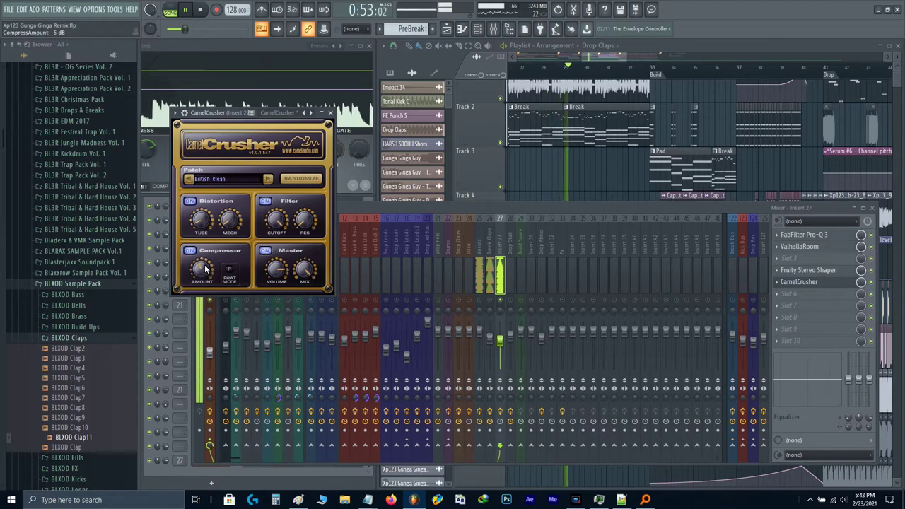
key(Escape)
- Add Transient Processor to slot 6 of Insert 27 and set its release to about -36.3%
key(space)
click(786, 299)
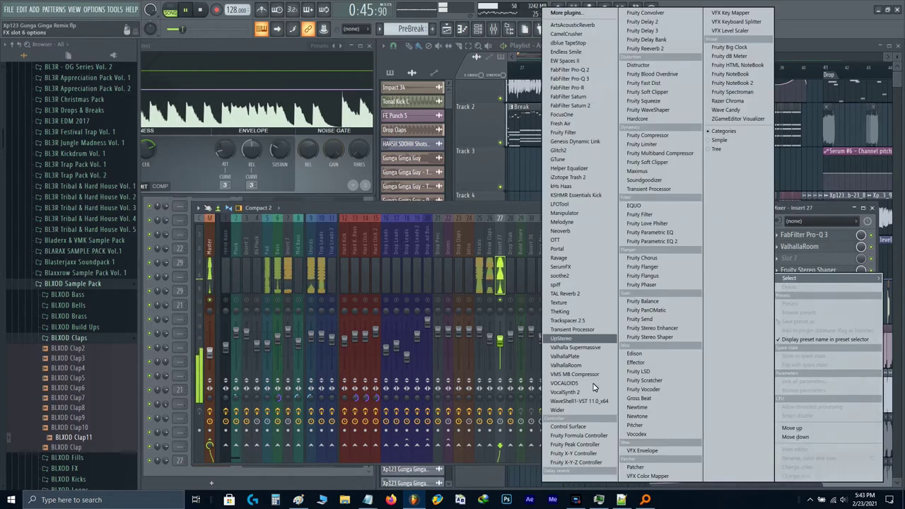
click(563, 330)
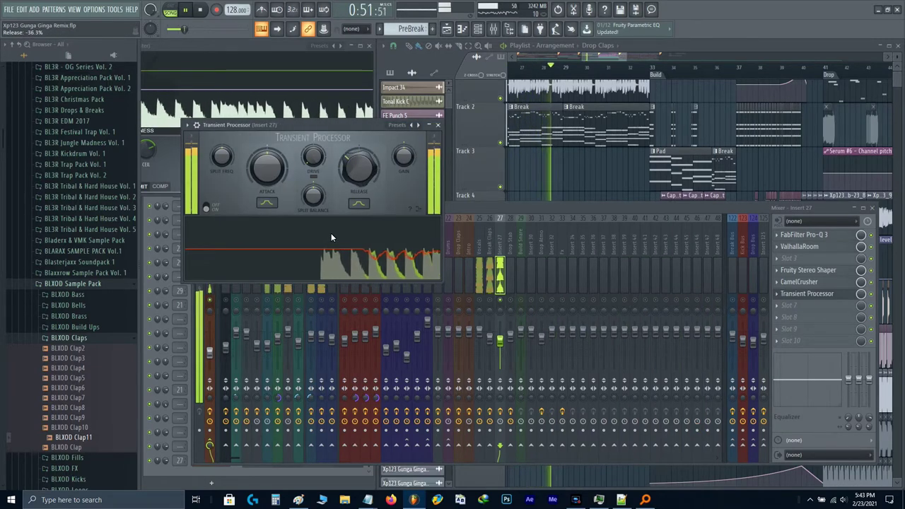
key(Escape)
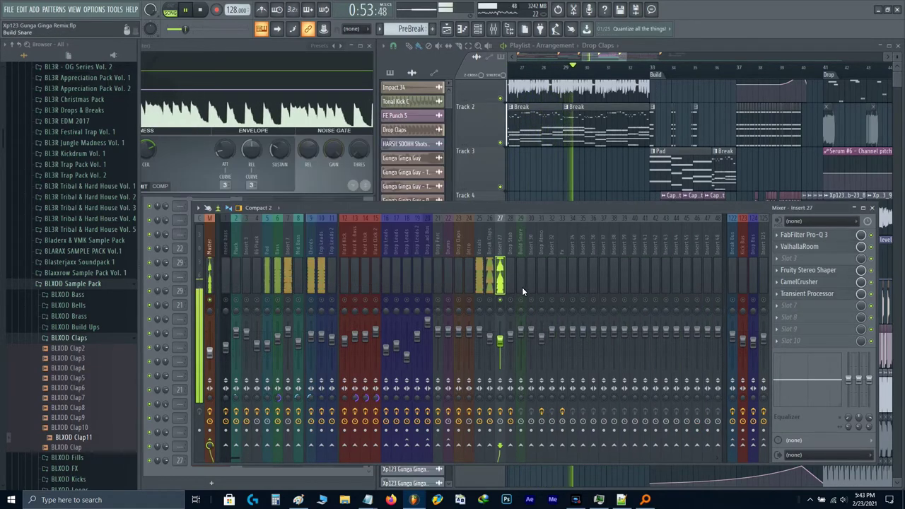
- Add a Fruity Limiter to slot 9 of Insert 27
click(777, 329)
mouse_move(789, 277)
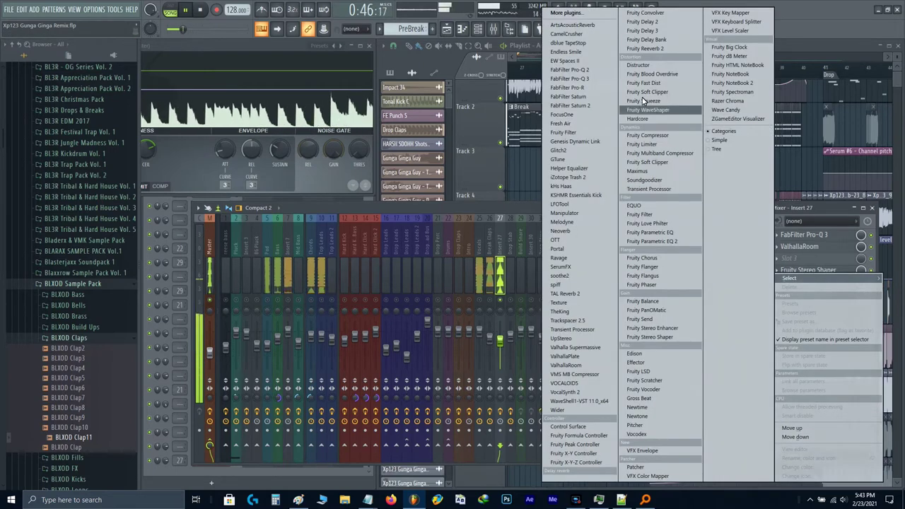
click(647, 144)
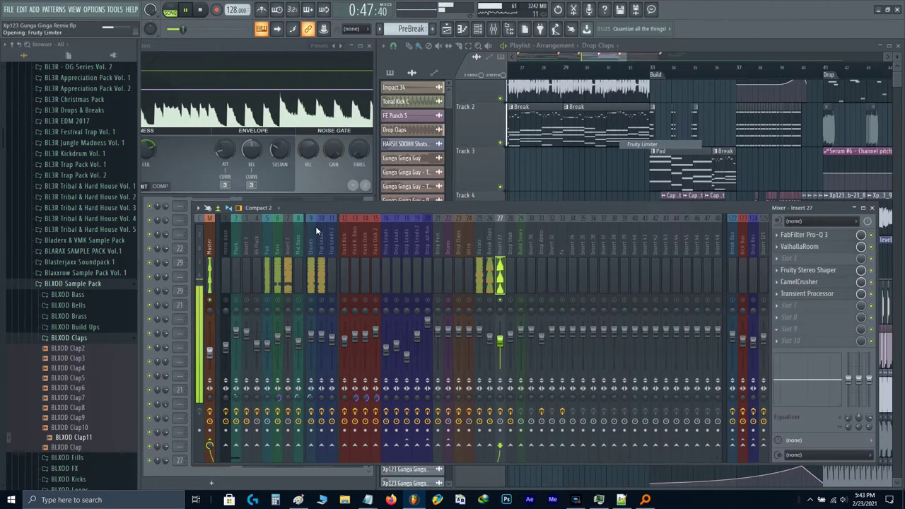
key(Escape)
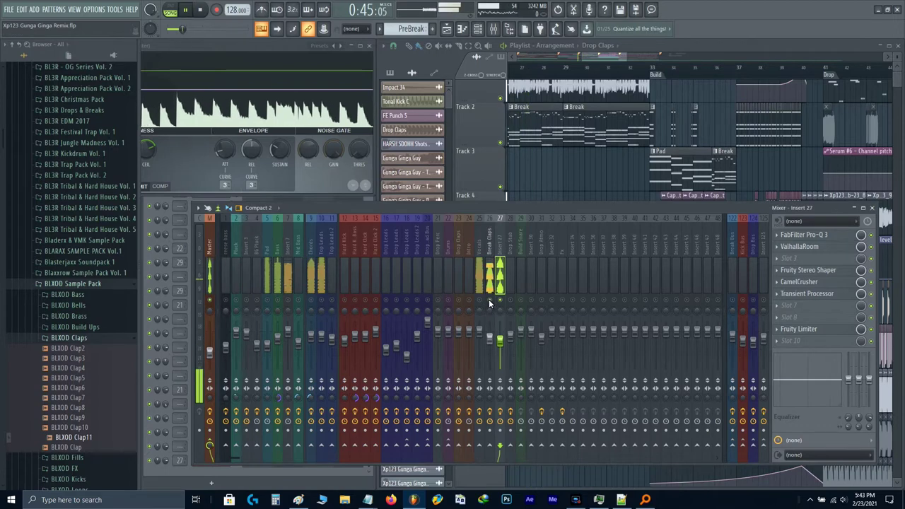
- Play the full break mix repeatedly to compare the claps' level with the other tracks, toggling the Bass track's mute
key(space)
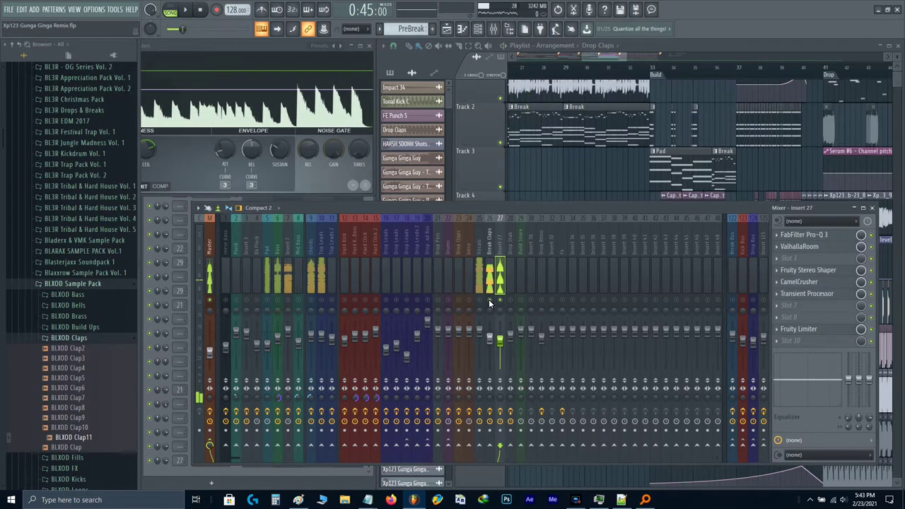
key(space)
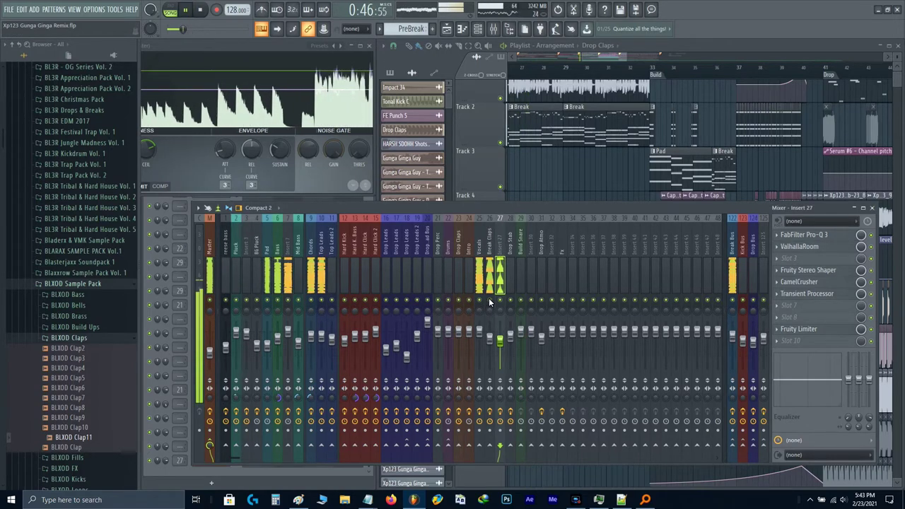
key(space)
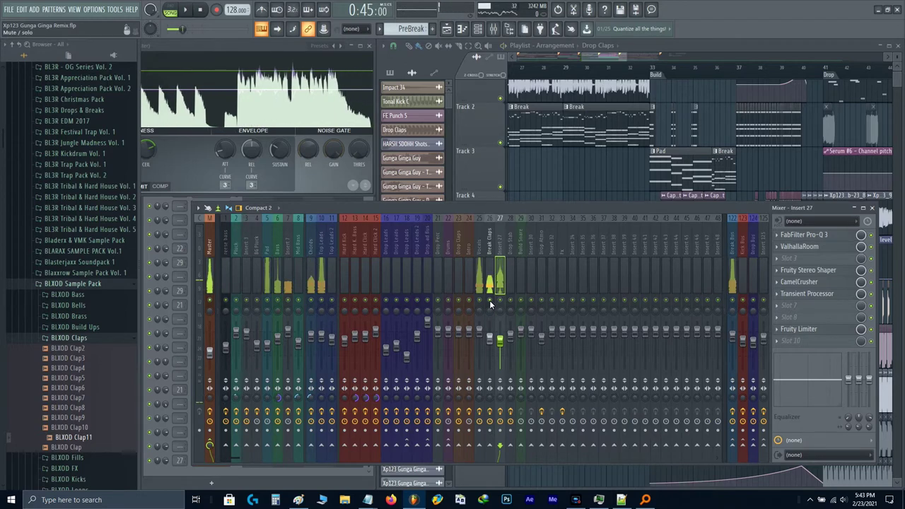
key(space)
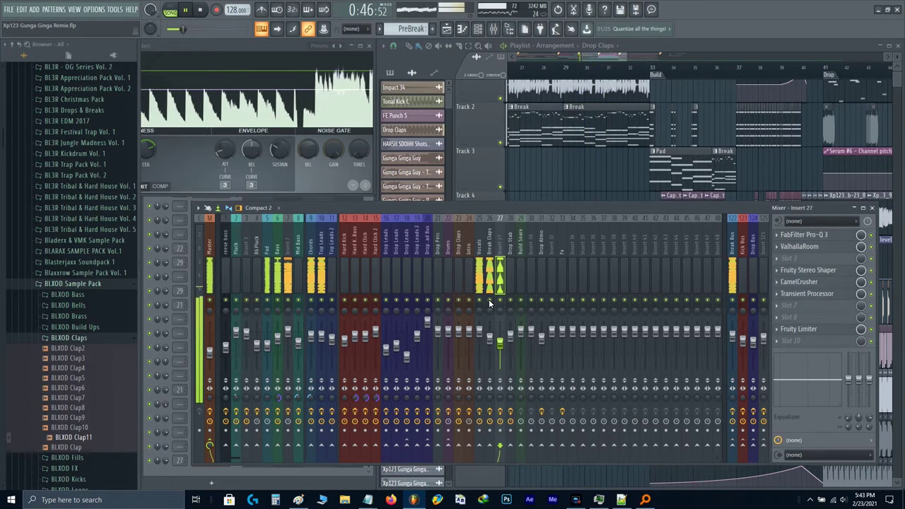
click(277, 300)
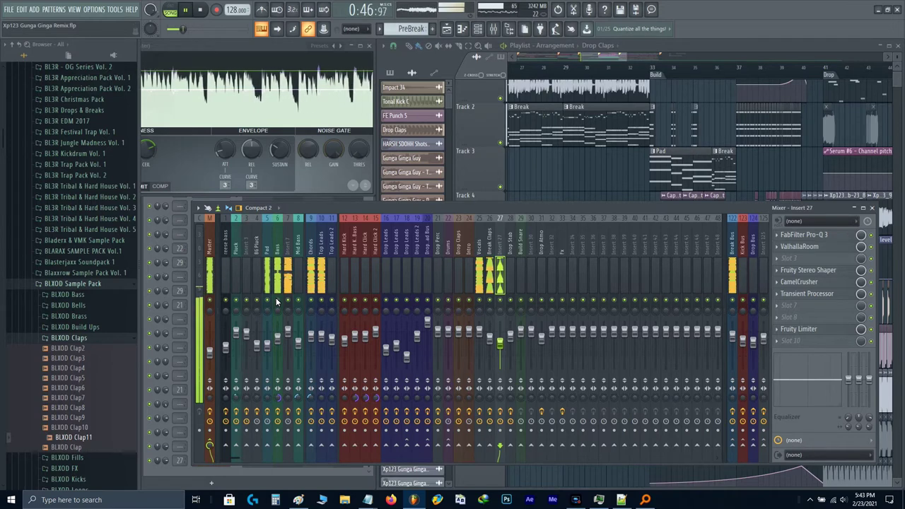
- Inspect the second FabFilter Pro-Q 3 on the Master track during playback
key(Home)
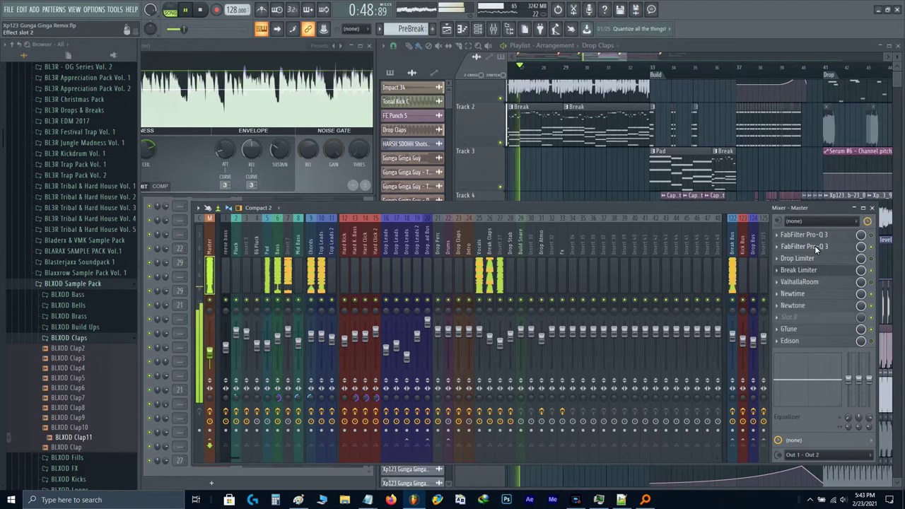
click(814, 245)
click(814, 246)
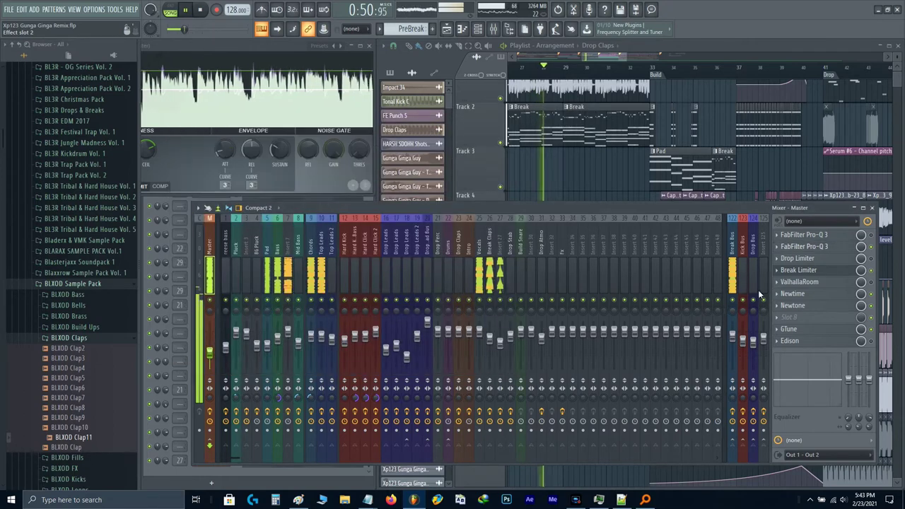
- Lower the ceiling of the Break Bus's Fruity Limiter to about 0.8 dB during playback and close the plugin
key(space)
right_click(733, 336)
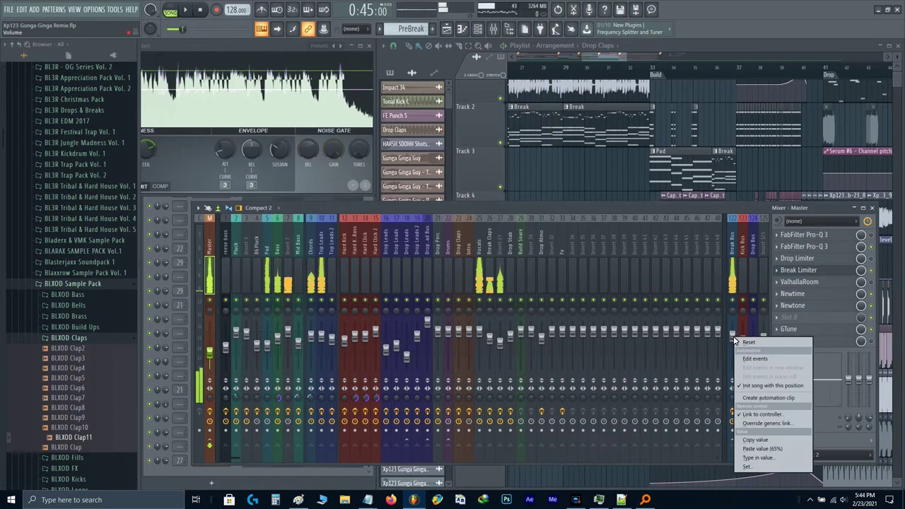
click(733, 274)
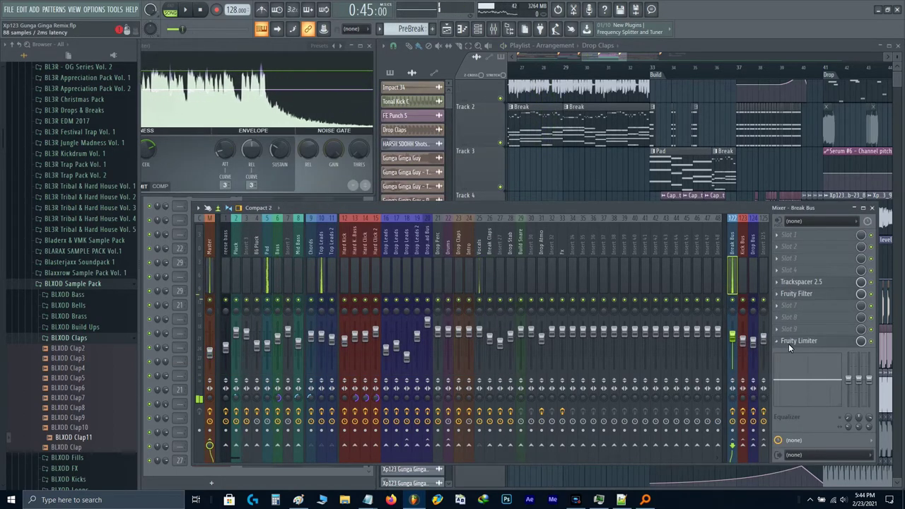
click(789, 343)
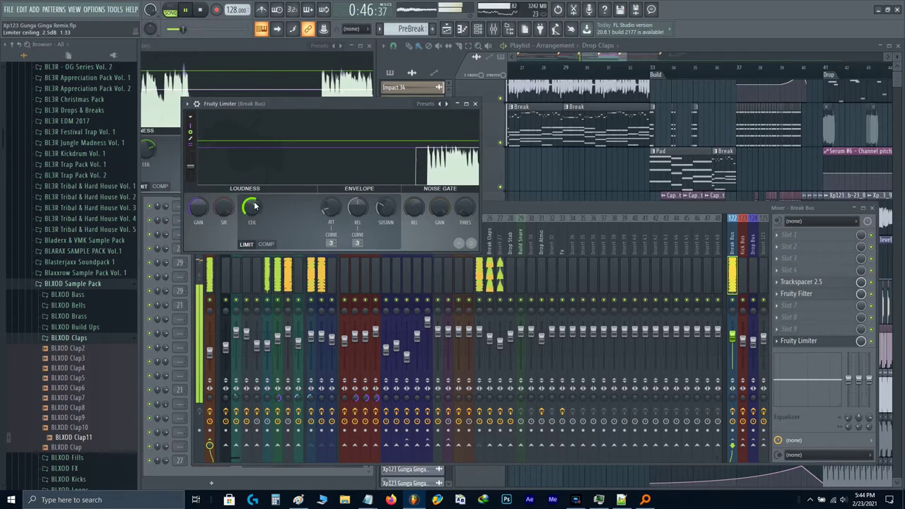
scroll(256, 205, down, 1)
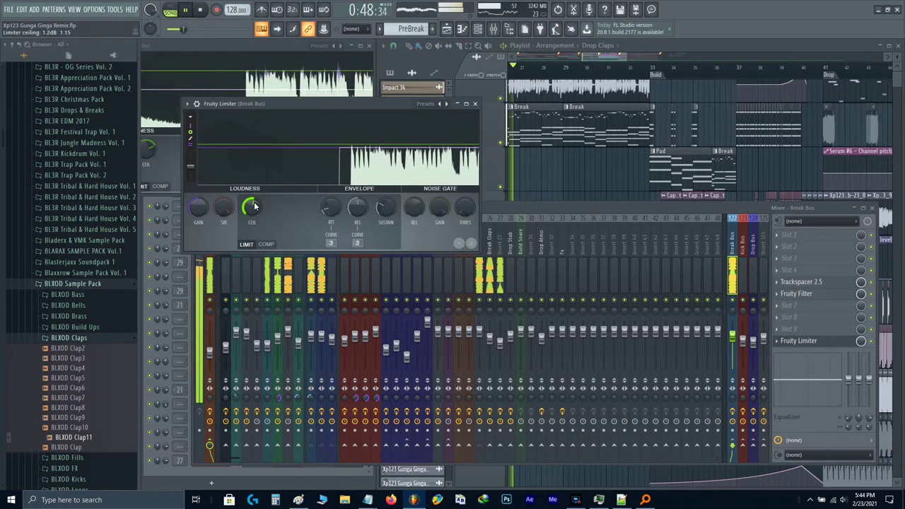
scroll(255, 205, down, 1)
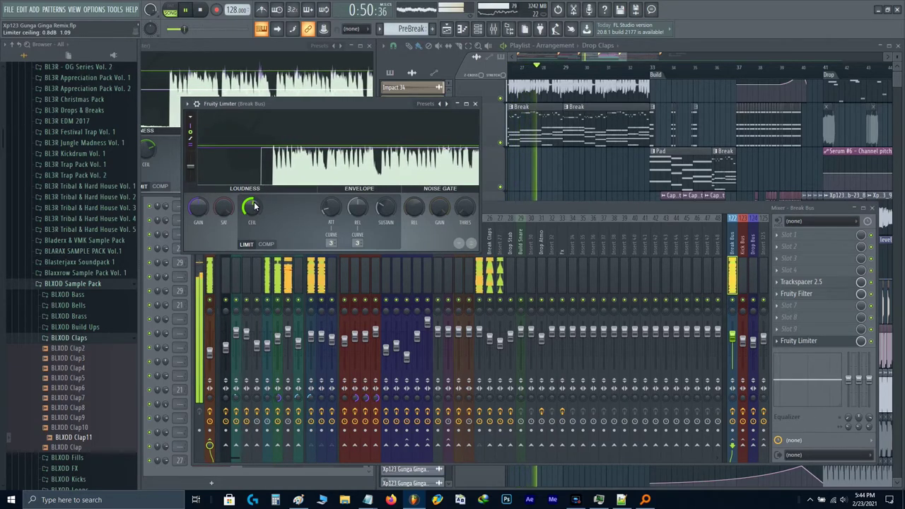
click(512, 260)
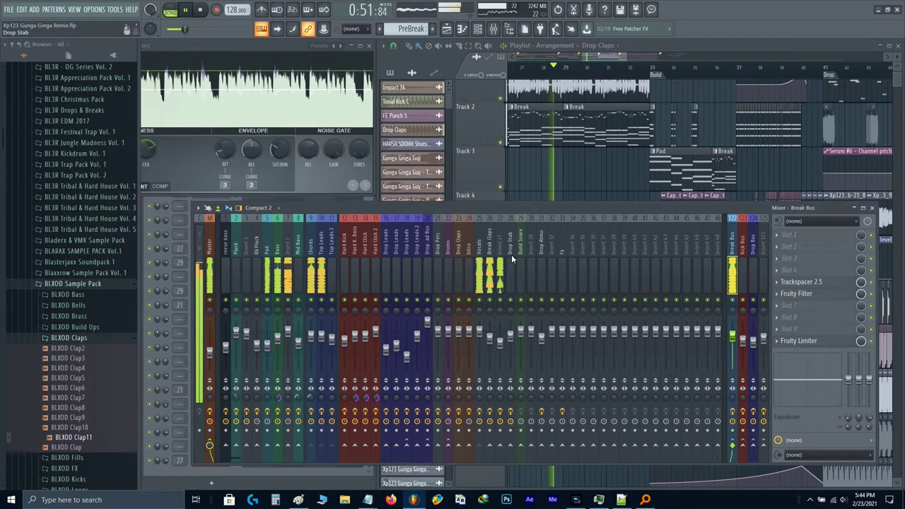
- Try the Vocals volume automation's end point on Track 12 at 75% while playing the break, and undo the change
click(479, 288)
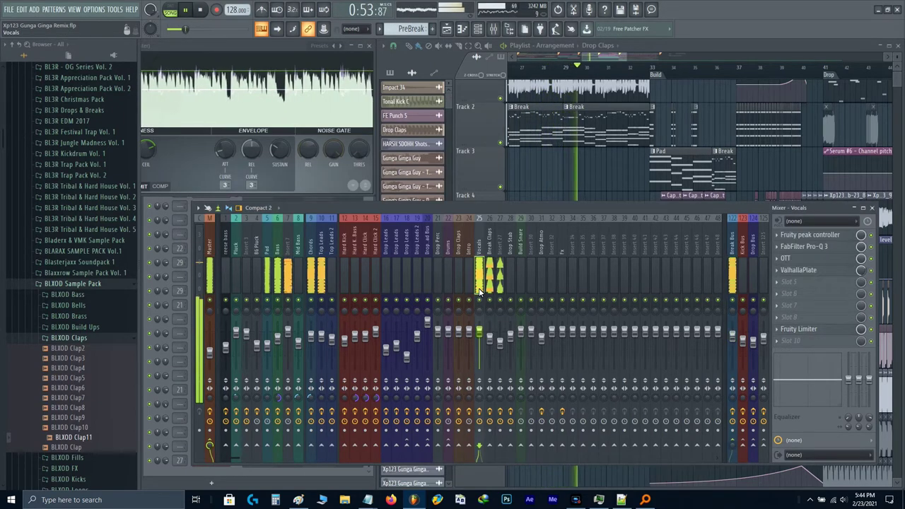
right_click(477, 327)
click(478, 329)
key(F9)
scroll(505, 332, down, 3)
scroll(687, 278, left, 2)
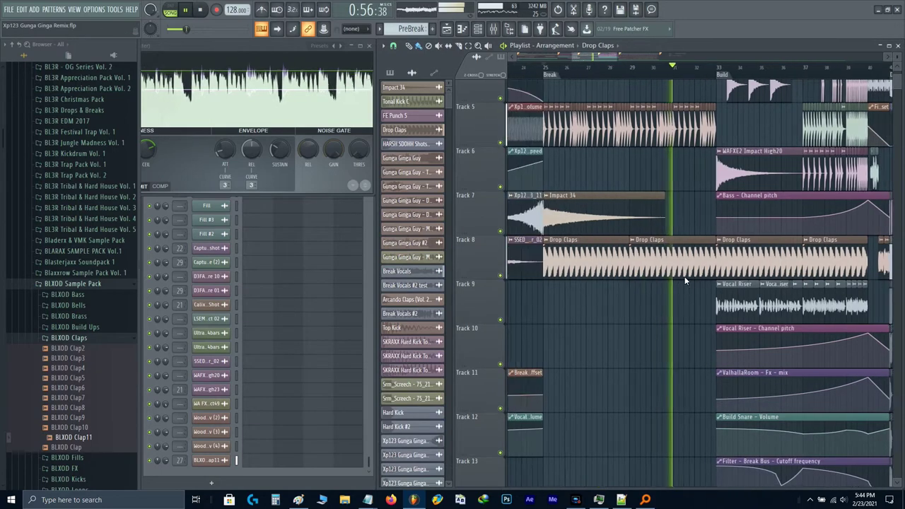
scroll(611, 290, down, 6)
key(space)
scroll(597, 260, up, 5)
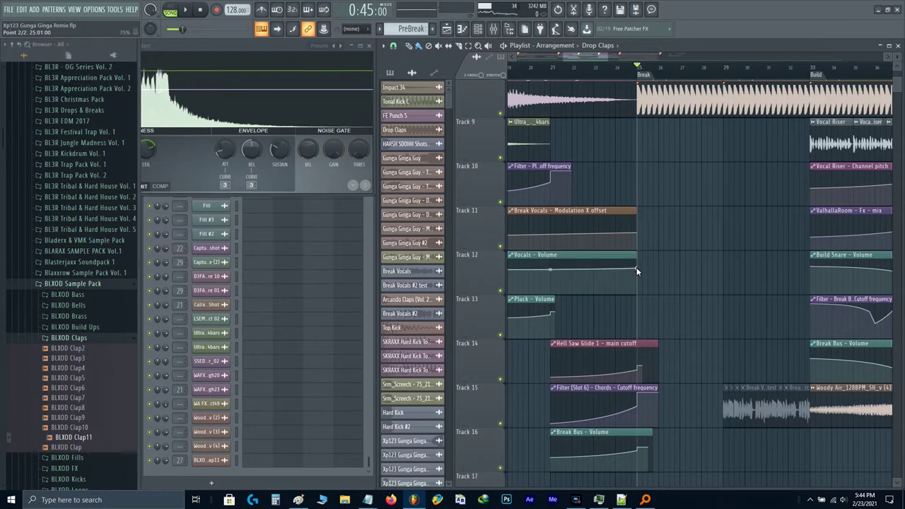
key(space)
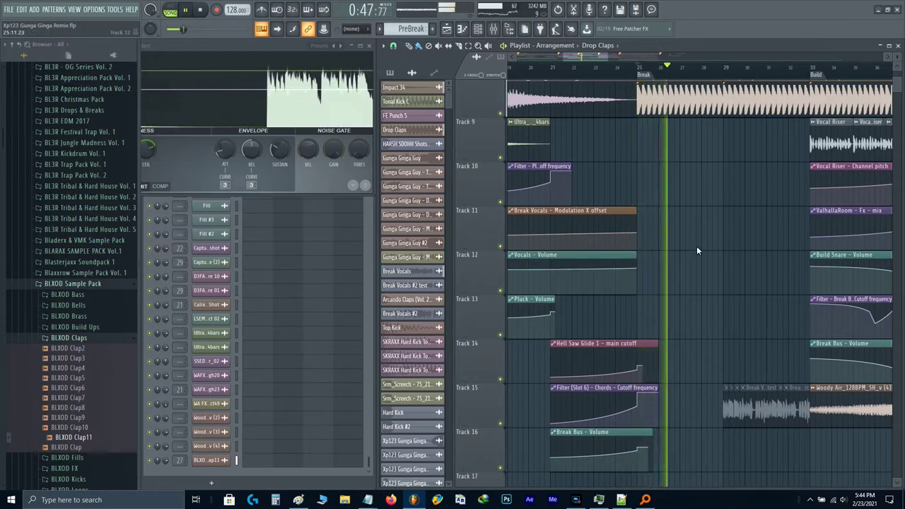
drag(732, 240, 653, 276)
key(F9)
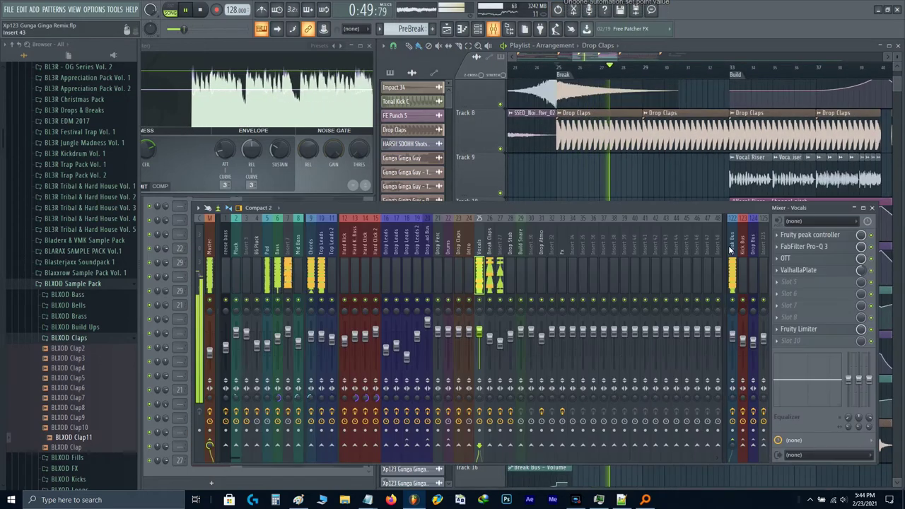
- Slightly lower the Break Bus's send level to the Master track and play the break
click(733, 251)
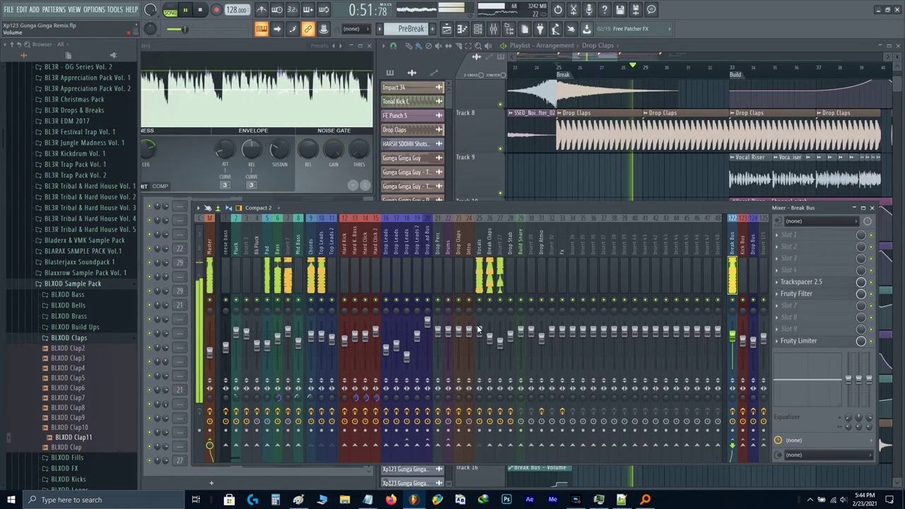
key(F9)
scroll(587, 321, down, 2)
key(space)
drag(600, 327, 608, 325)
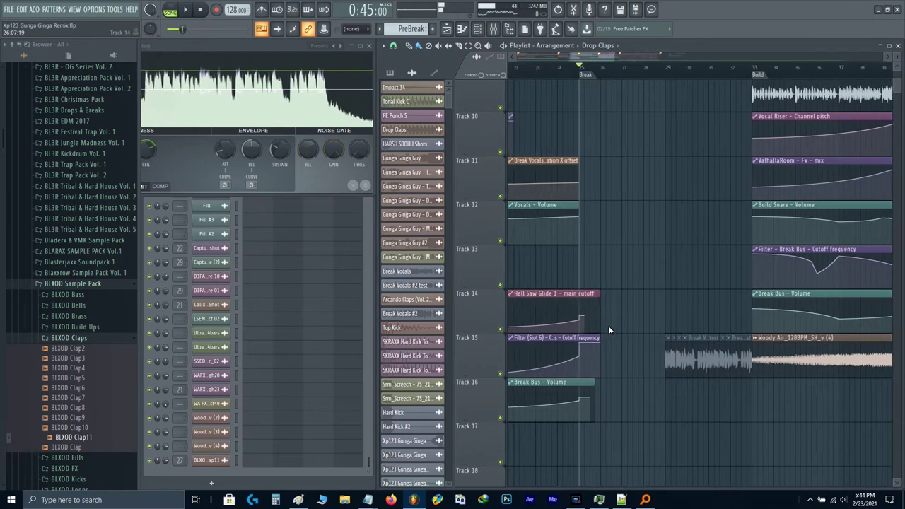
scroll(589, 350, down, 1)
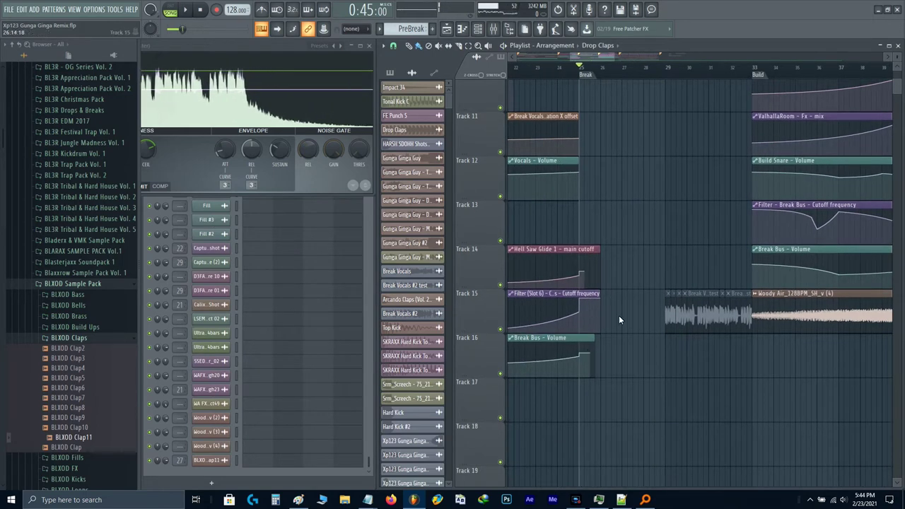
key(F9)
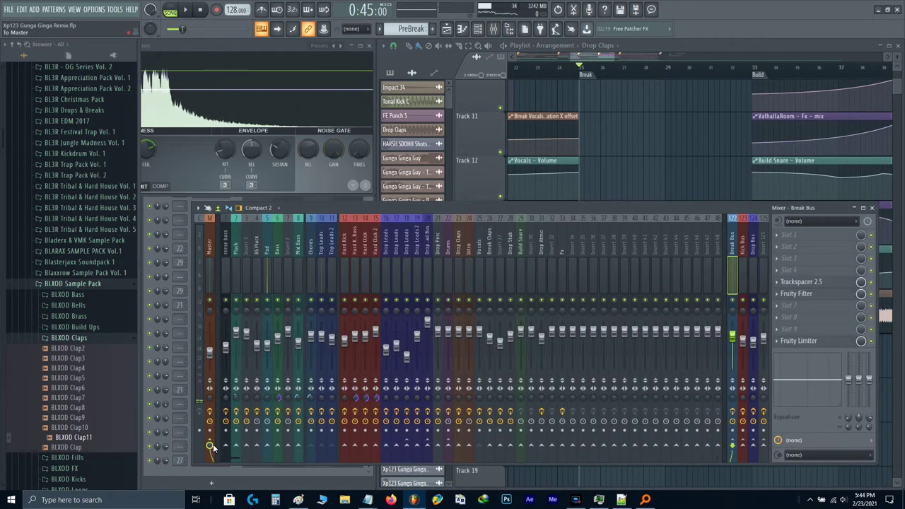
alt+click(209, 445)
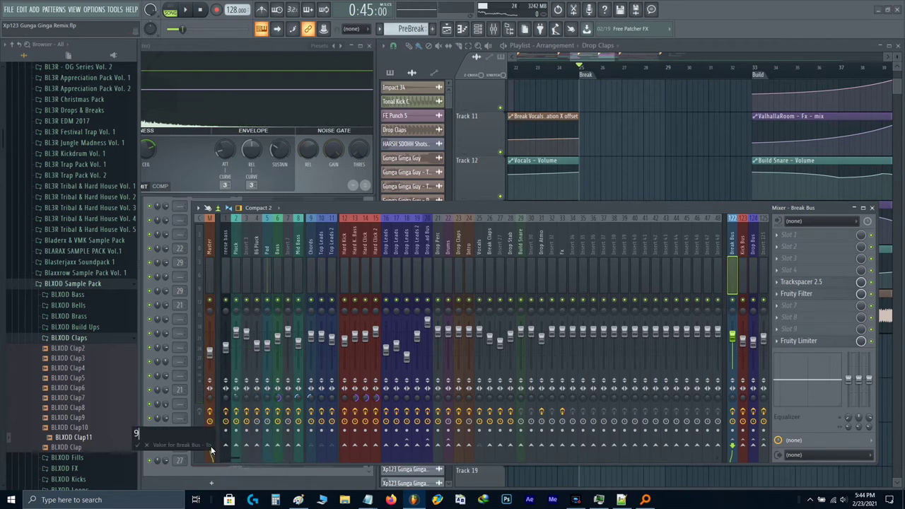
key(Return)
key(space)
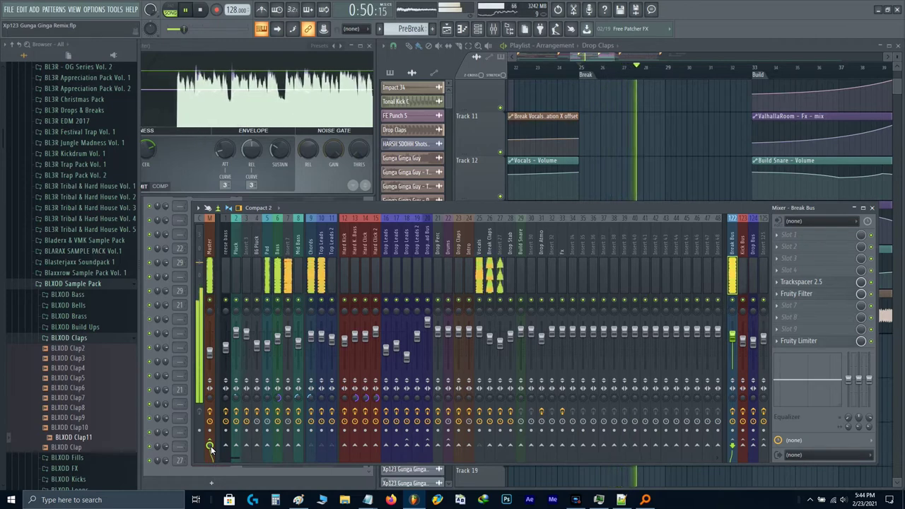
- Slightly lower the Bass track's volume by an exact value and restart playback of the break
key(space)
right_click(279, 338)
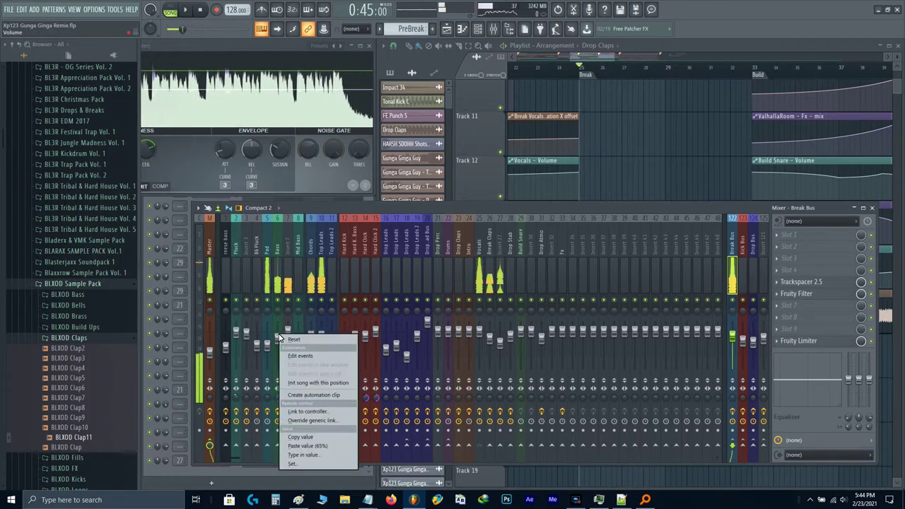
key(t)
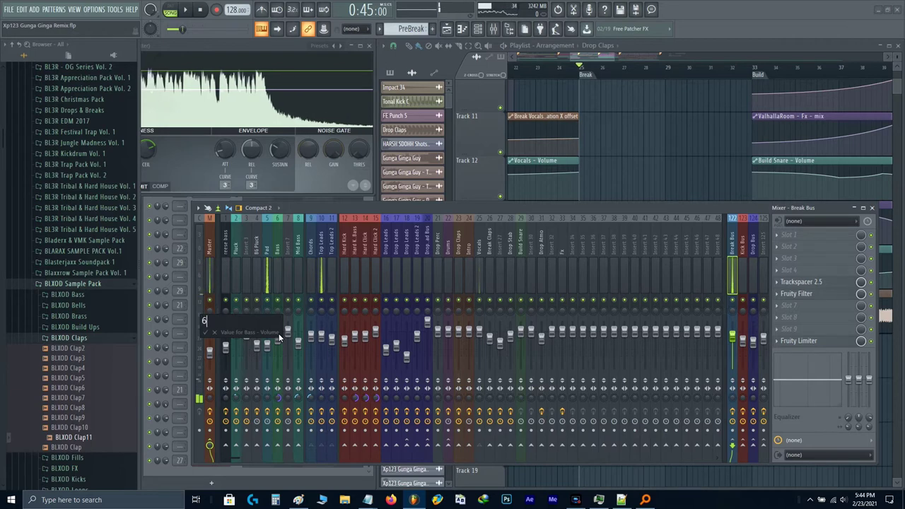
key(space)
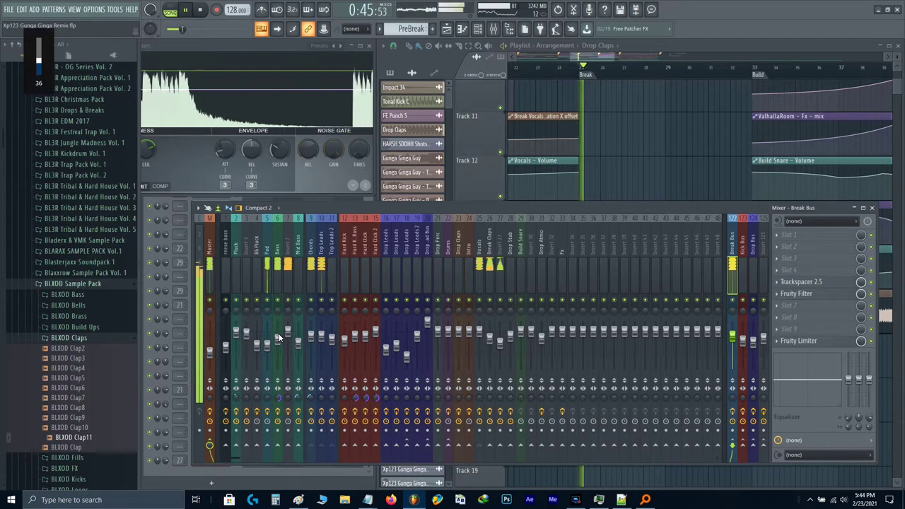
- Enter an exact value for the end point of the Vocals volume automation at bar 25 and play the break
key(F9)
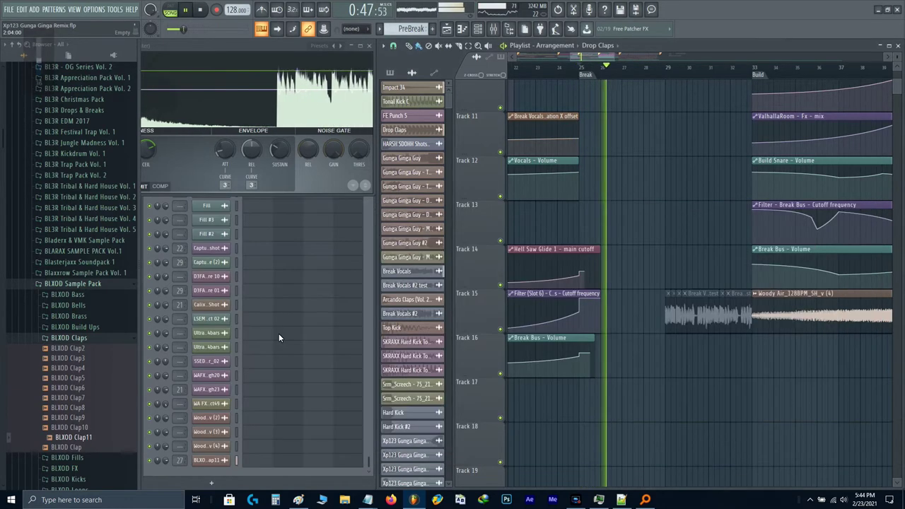
scroll(664, 293, up, 3)
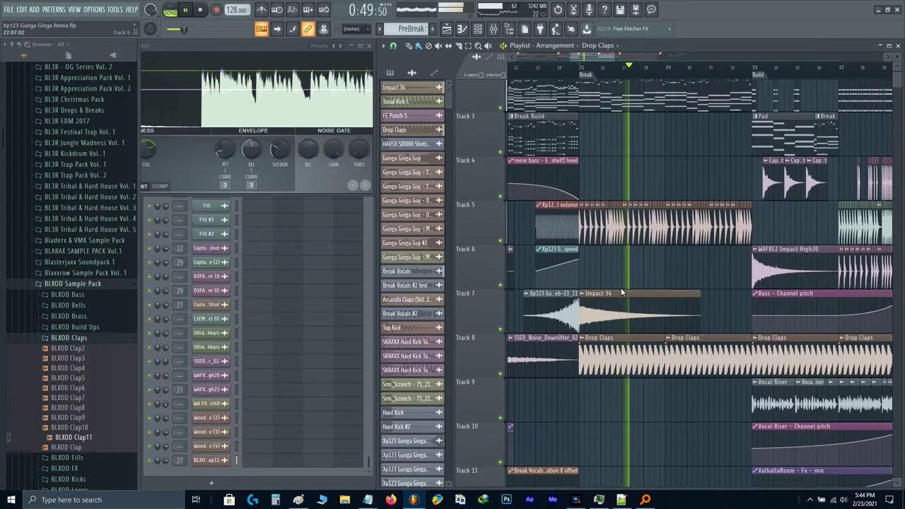
key(space)
scroll(619, 289, down, 5)
drag(582, 167, 624, 297)
right_click(627, 192)
key(t)
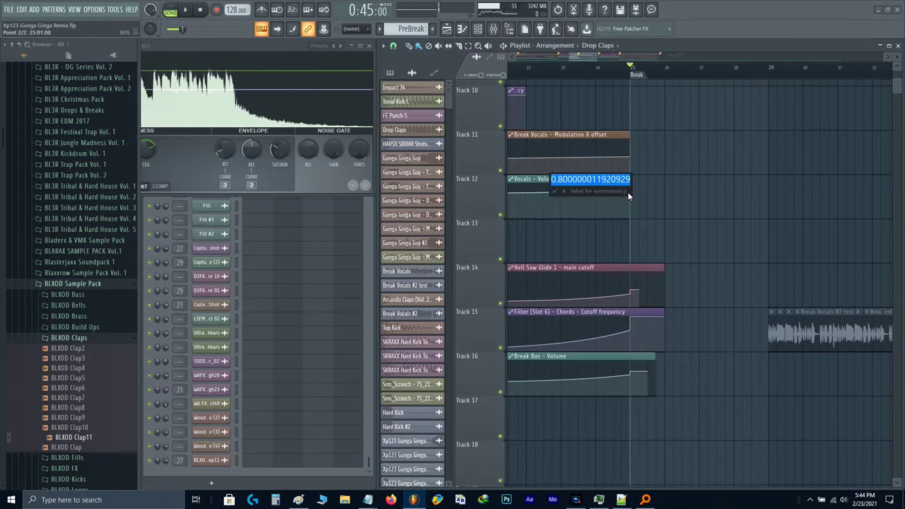
key(Return)
key(space)
- Play the arrangement from the break into the build to check the balance of vocals, bass and claps
scroll(685, 208, up, 3)
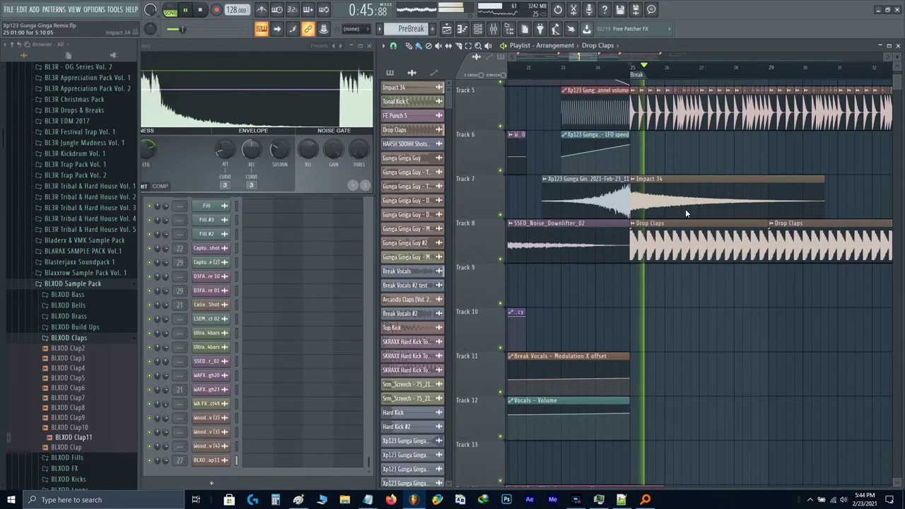
scroll(566, 293, up, 3)
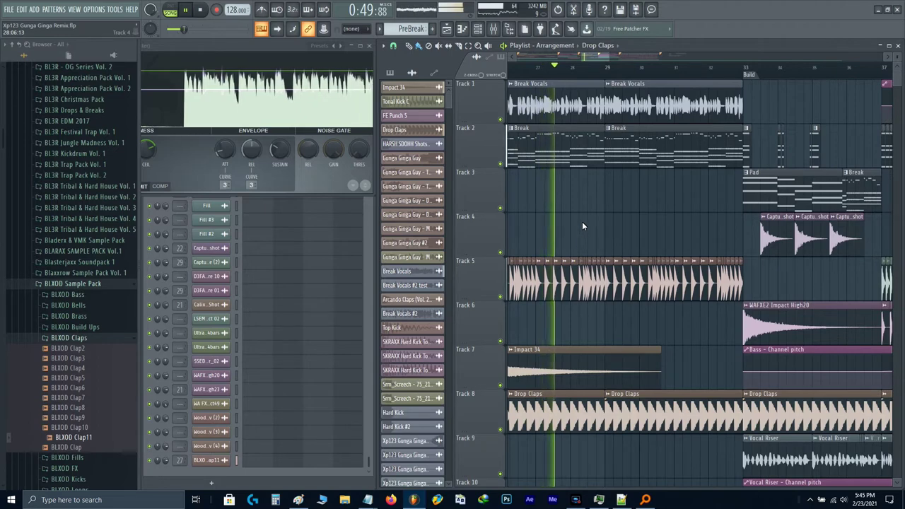
scroll(583, 226, up, 3)
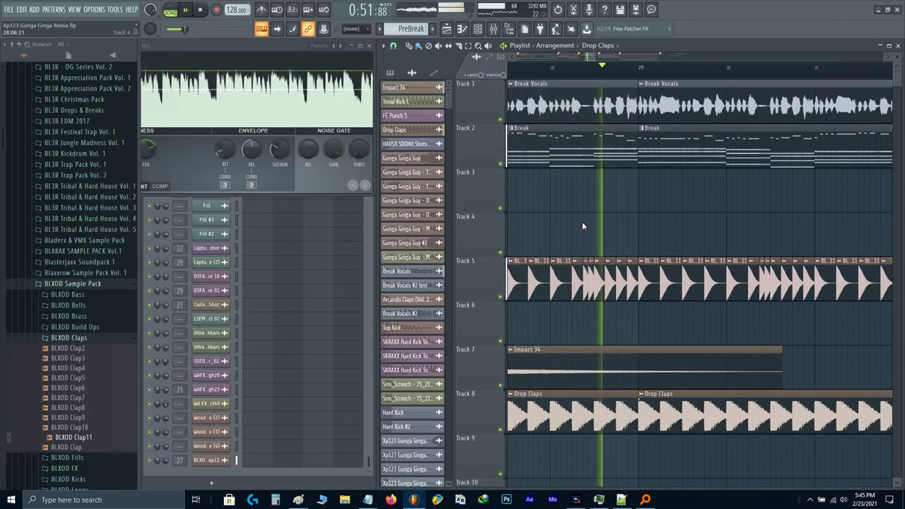
scroll(593, 223, down, 3)
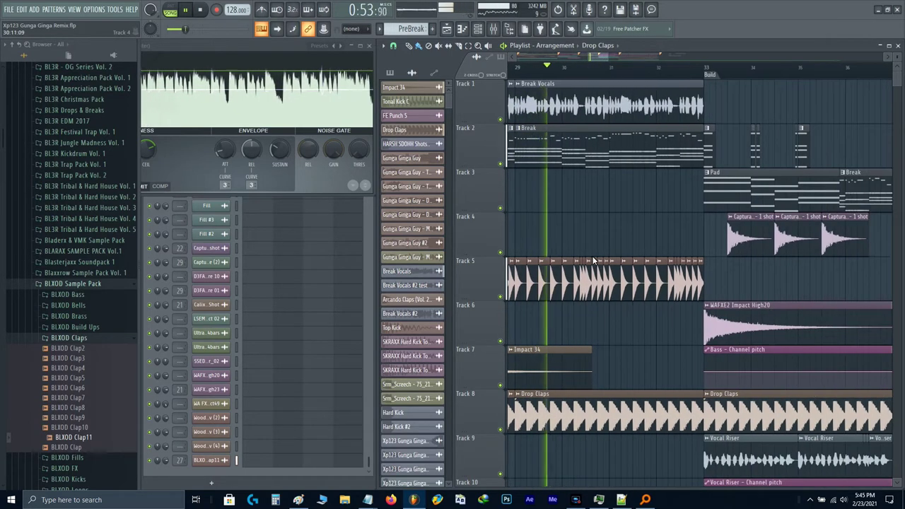
drag(641, 245, 570, 260)
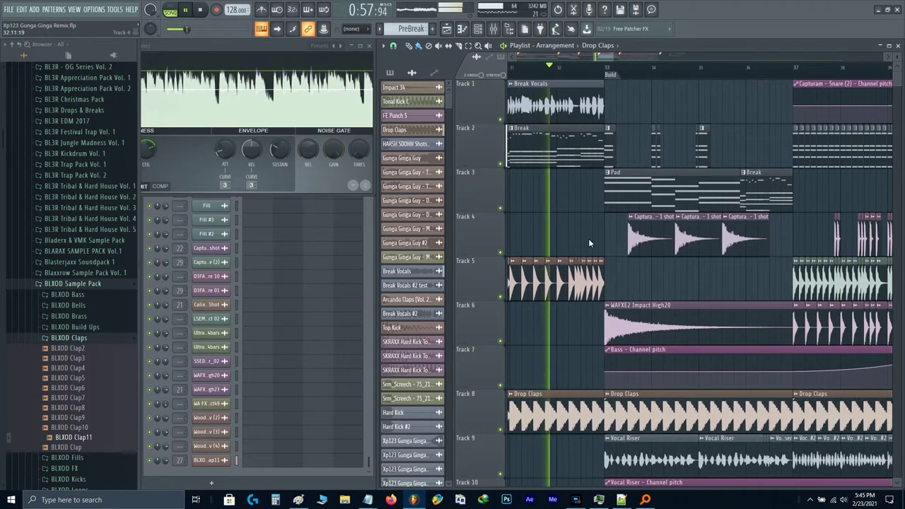
scroll(589, 239, up, 1)
drag(629, 246, 589, 256)
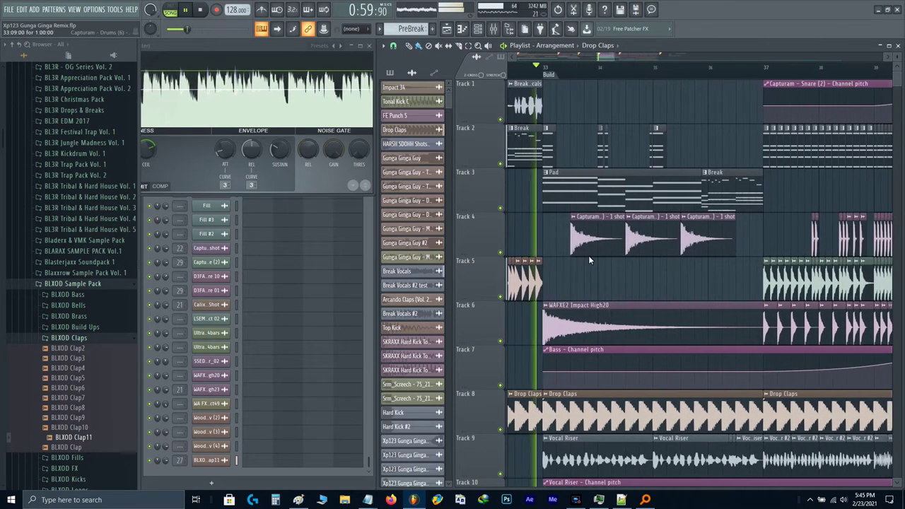
key(XF86AudioLowerVolume)
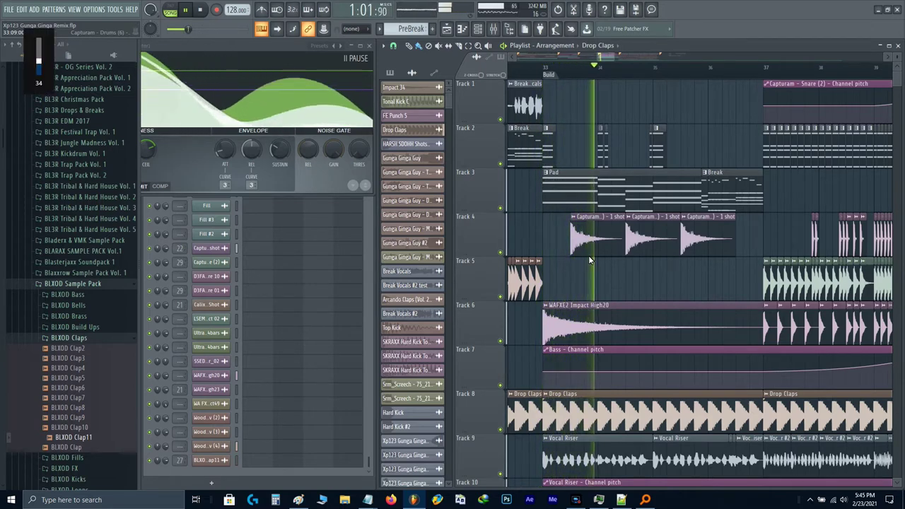
- Add a point shortly after the start of the Track 14 Break Bus volume automation, pasting the first point's 70% value
scroll(588, 256, down, 10)
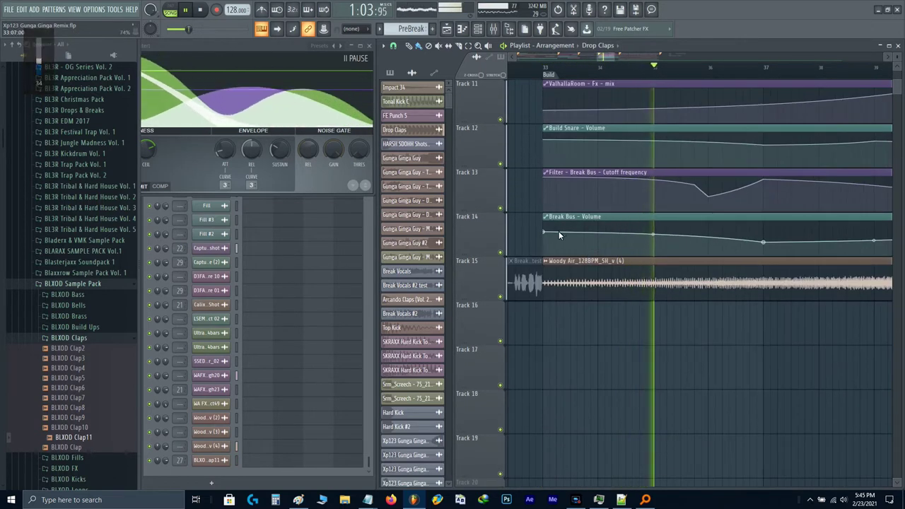
key(space)
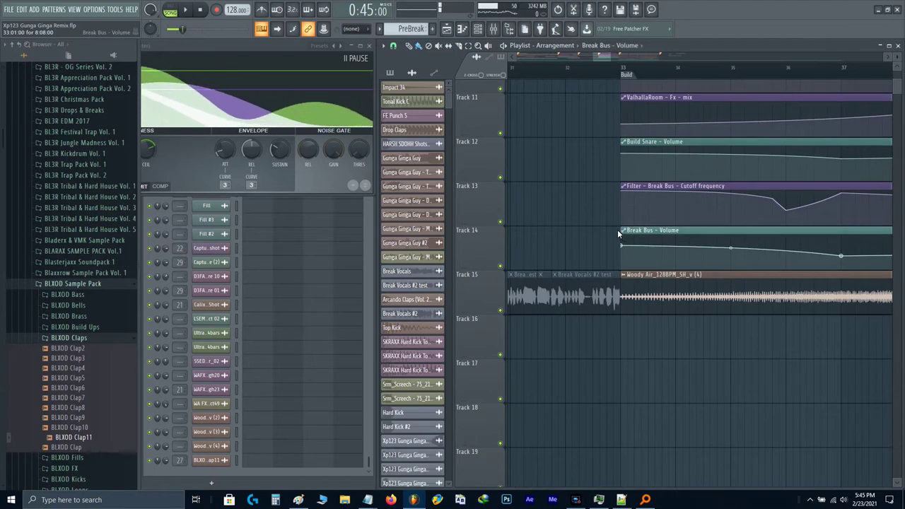
scroll(623, 248, up, 3)
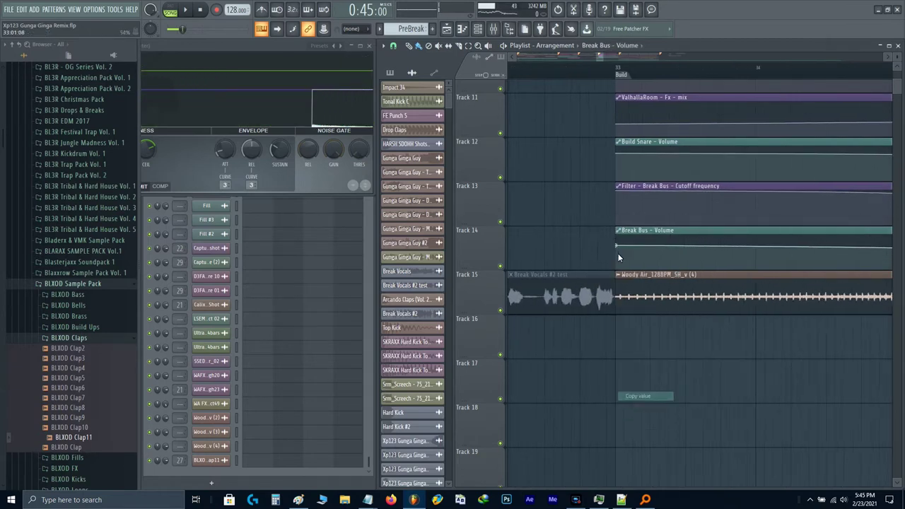
click(651, 262)
right_click(651, 262)
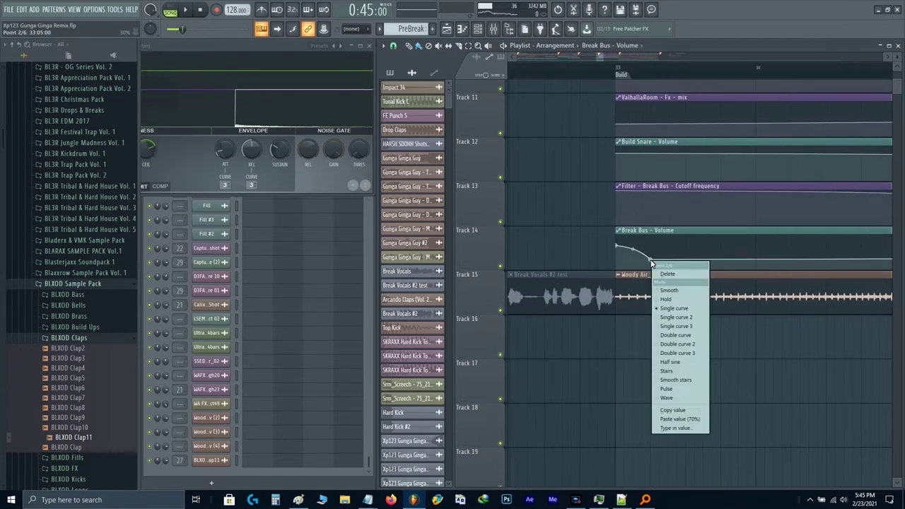
click(667, 273)
- Move the start of the Track 14 Break Bus volume automation earlier so its second point sits at bar 33 with a 70% value
drag(647, 231, 610, 229)
right_click(617, 244)
right_click(617, 243)
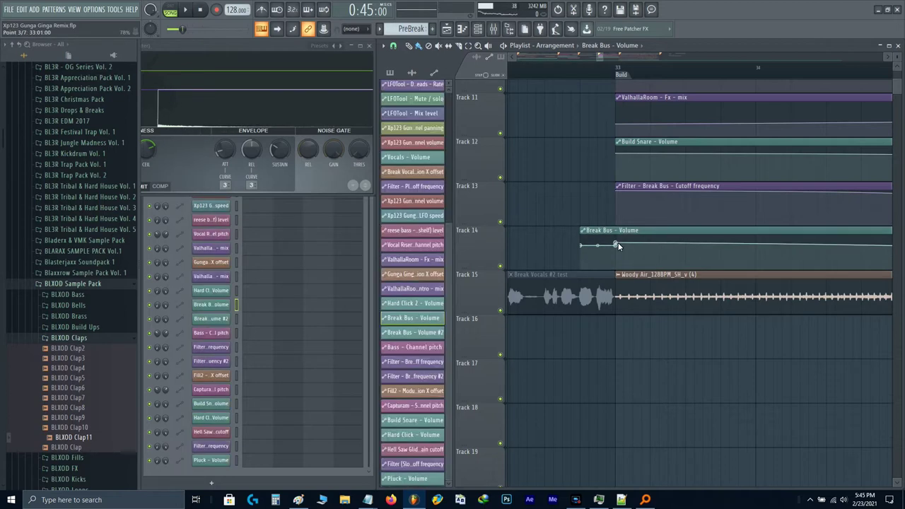
right_click(617, 243)
click(618, 249)
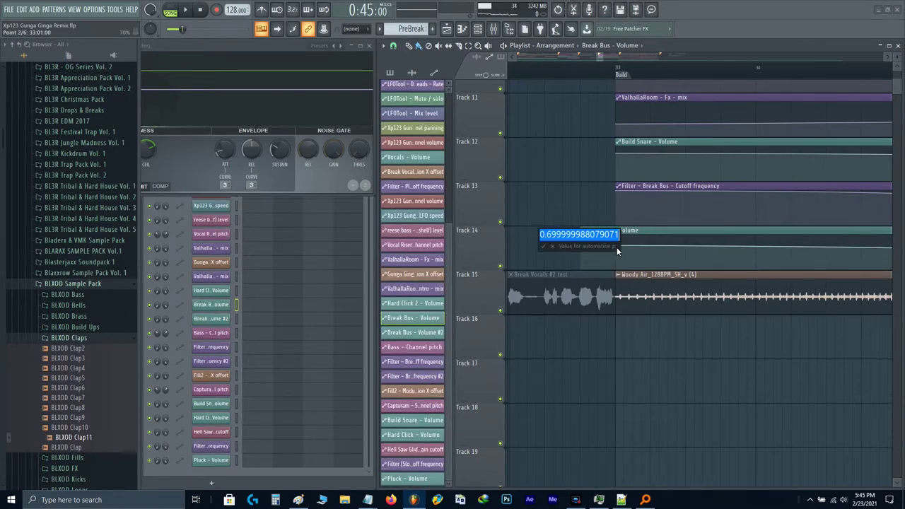
key(Return)
- Play the arrangement from just before bar 33 through the first half of the build to check the Break Bus level
scroll(581, 71, down, 3)
click(563, 69)
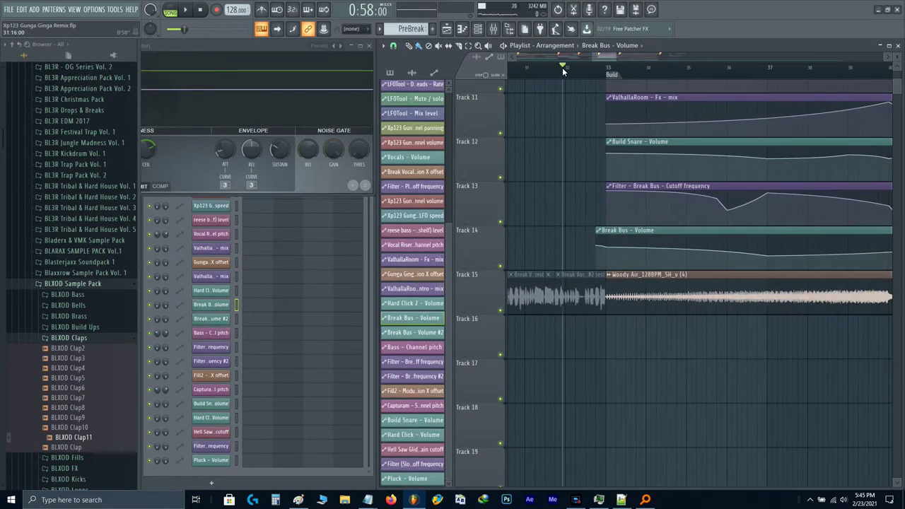
scroll(646, 212, up, 4)
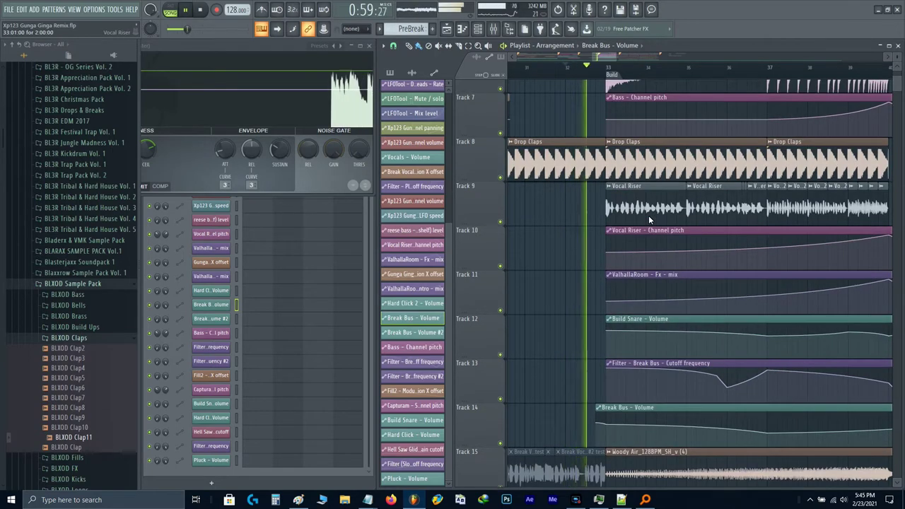
scroll(691, 208, up, 6)
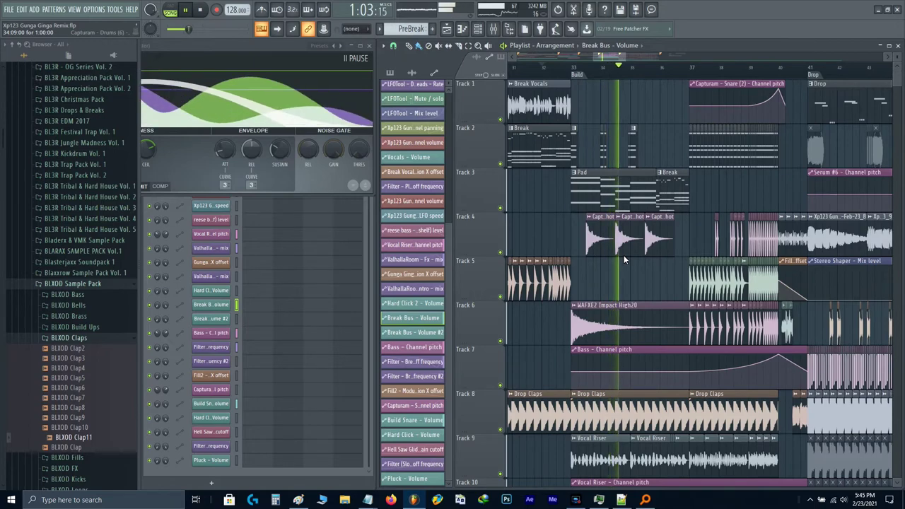
ctrl+scroll(676, 225, up, 3)
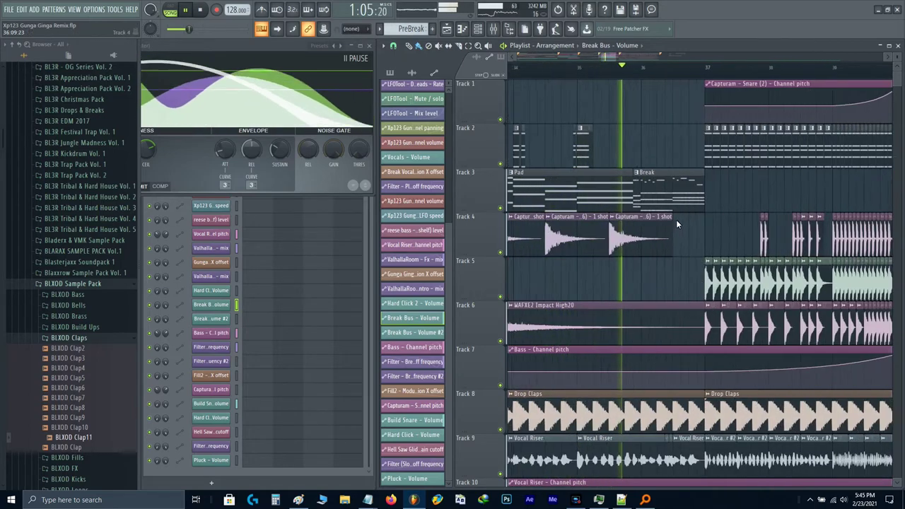
ctrl+scroll(675, 219, down, 3)
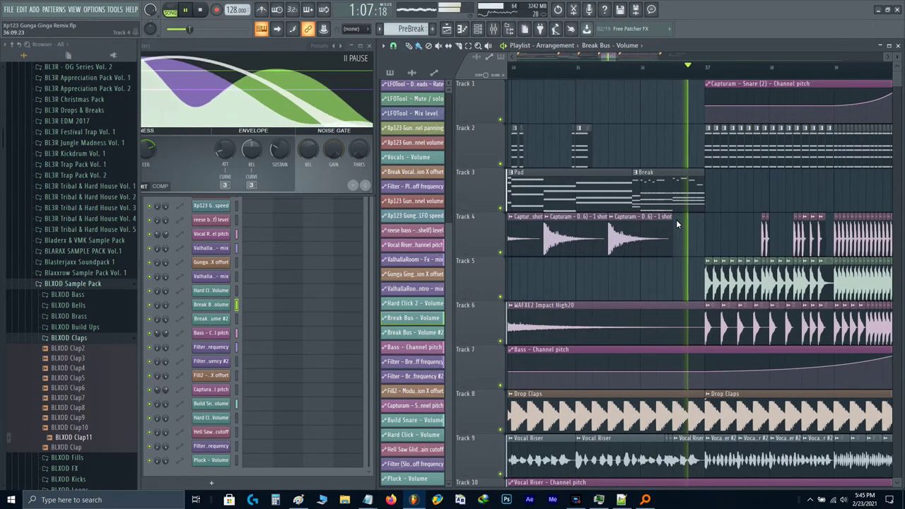
key(space)
- Try raising the Track 13 Break Bus filter cutoff point at bar 36, audition it, and undo the move
click(615, 72)
scroll(630, 253, down, 5)
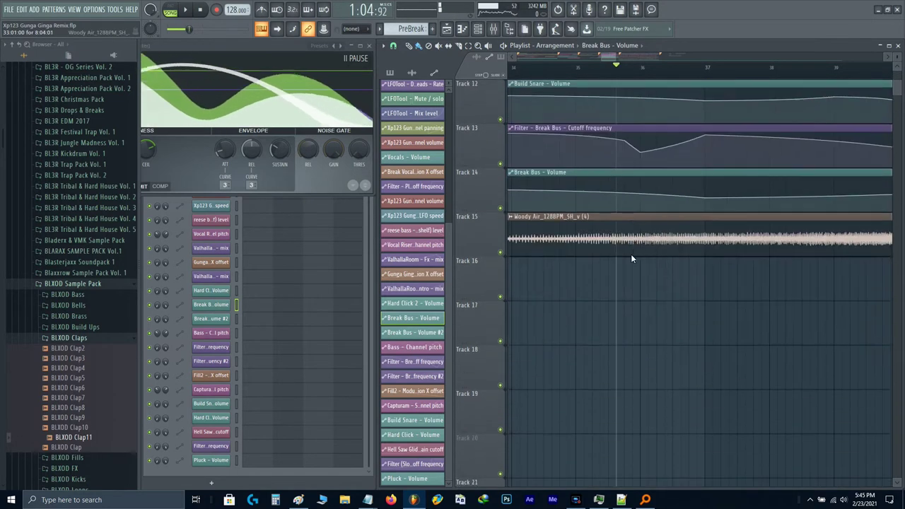
drag(642, 197, 639, 167)
key(space)
key(space)
key(space)
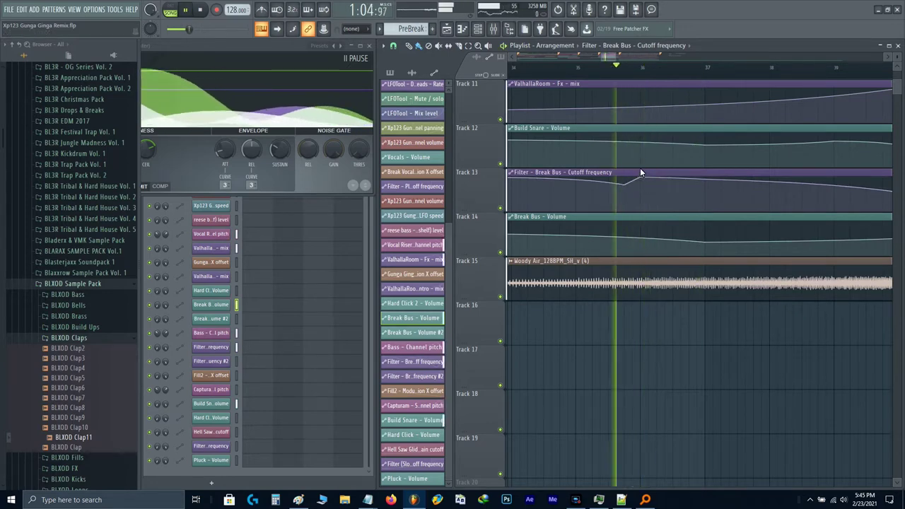
key(ctrl+z)
key(space)
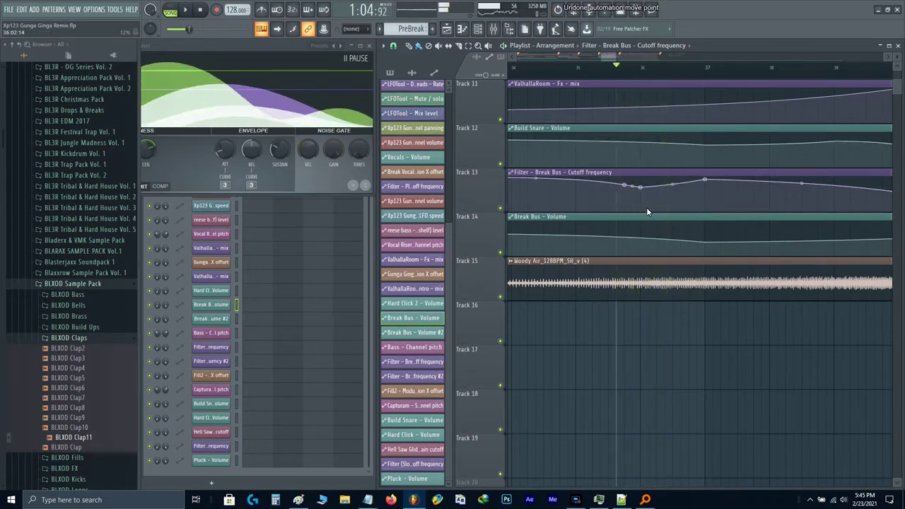
- Solo Track 3 with the Pad and Break patterns and play it from the middle of the build
scroll(643, 205, up, 5)
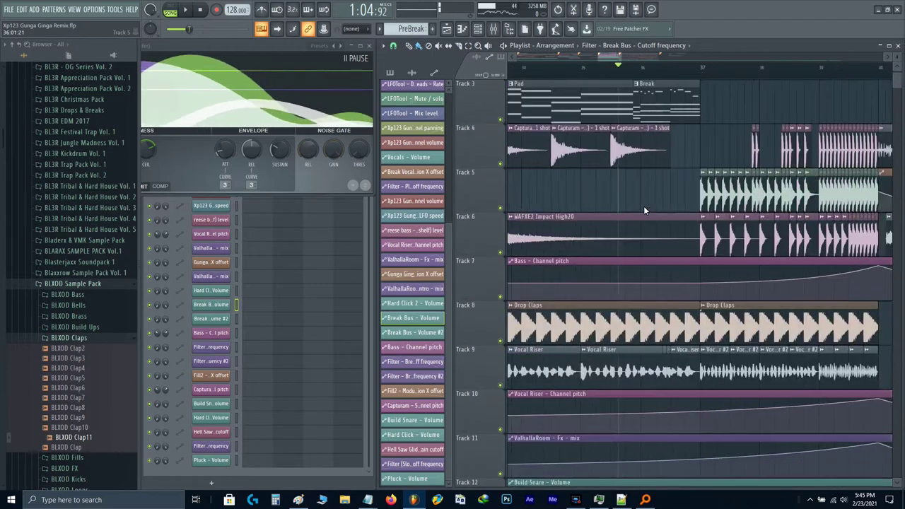
scroll(653, 215, up, 3)
scroll(645, 254, up, 2)
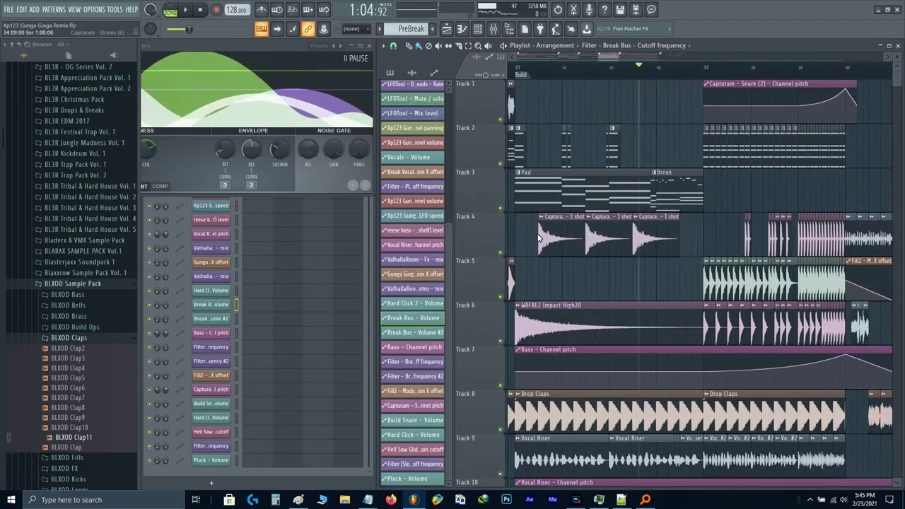
key(space)
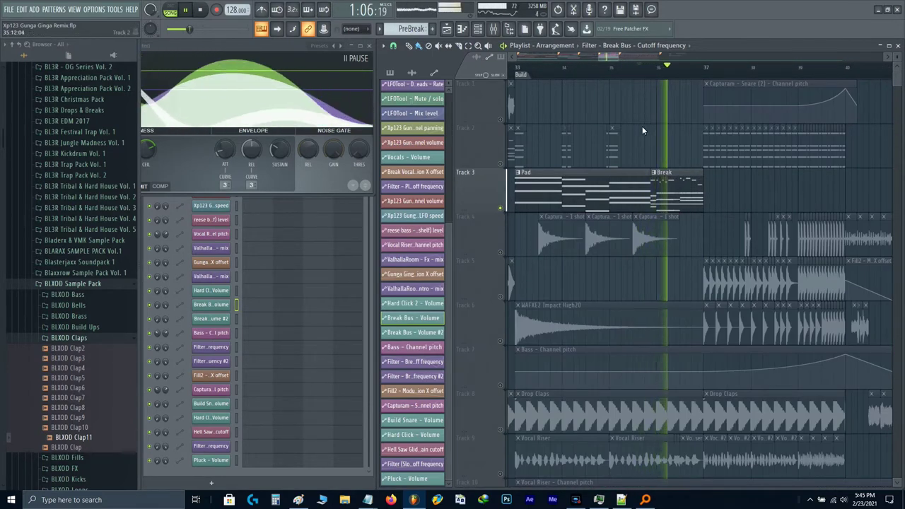
scroll(642, 126, down, 5)
scroll(642, 126, down, 3)
key(space)
- Look over the tracks between the break and the drop, end the Track 3 solo, and resume playback of the full build
drag(642, 126, 683, 299)
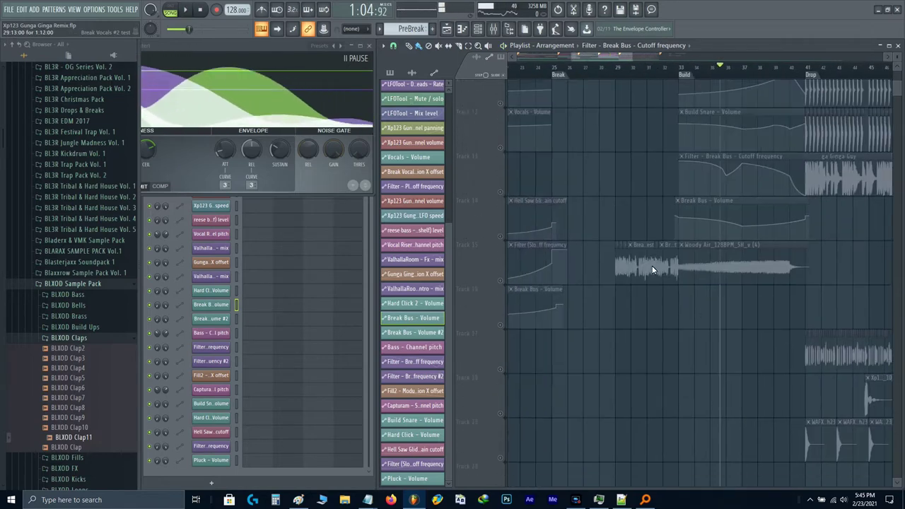
scroll(652, 265, down, 4)
scroll(651, 268, up, 6)
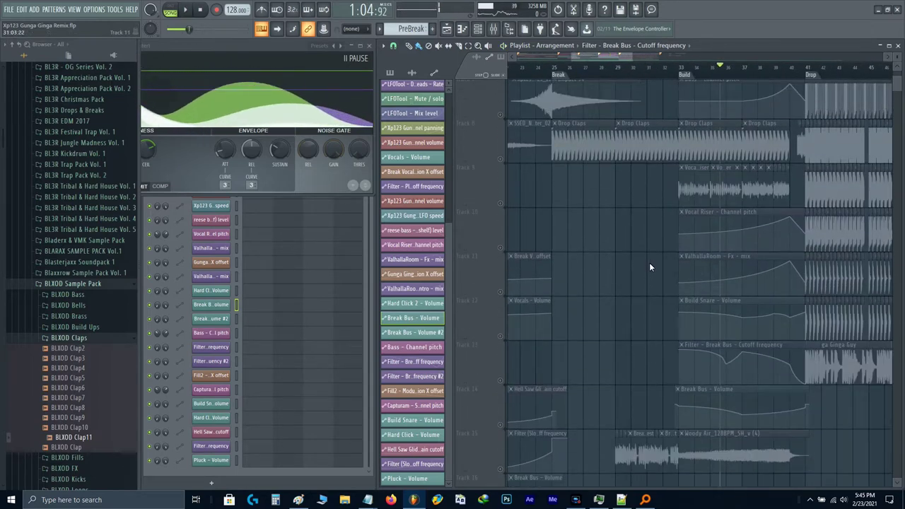
scroll(500, 256, up, 3)
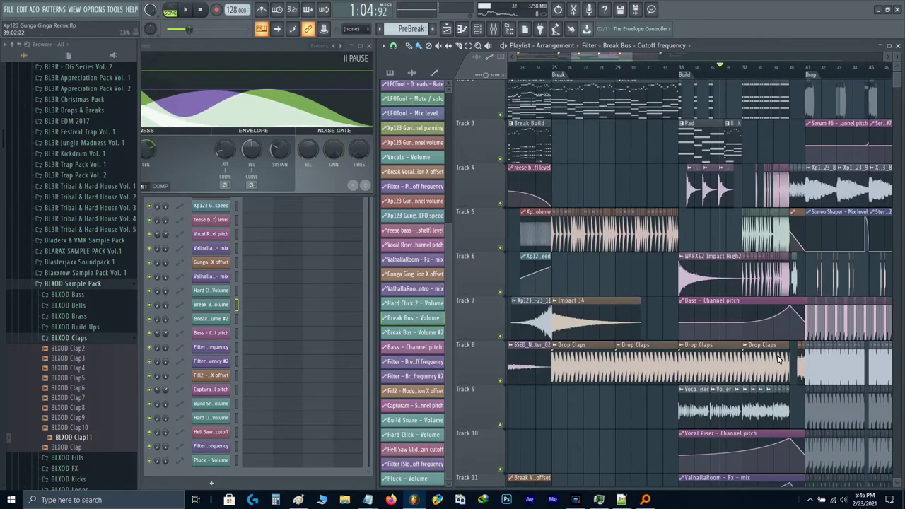
scroll(771, 337, up, 3)
scroll(742, 350, down, 2)
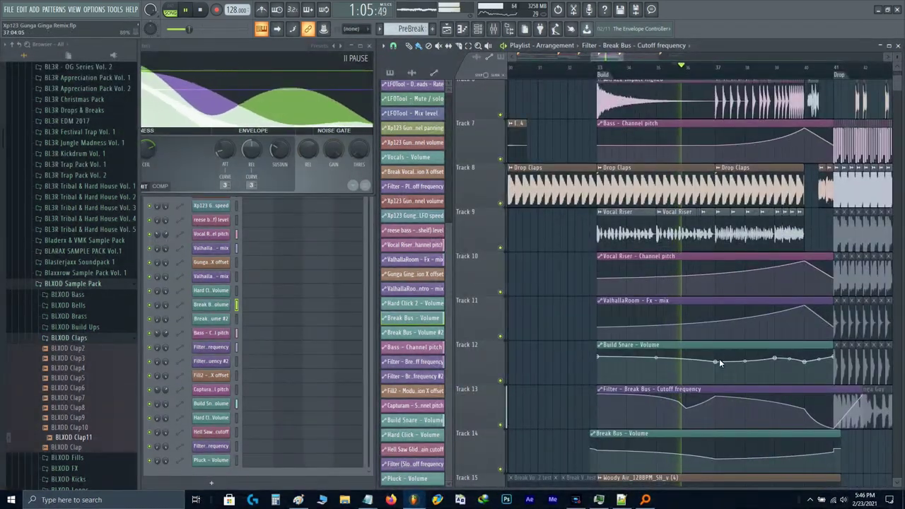
- Inspect the Break Bus's Fruity Filter and Fruity Limiter and the Top Leads effect chain in the mixer while playing the build
key(F9)
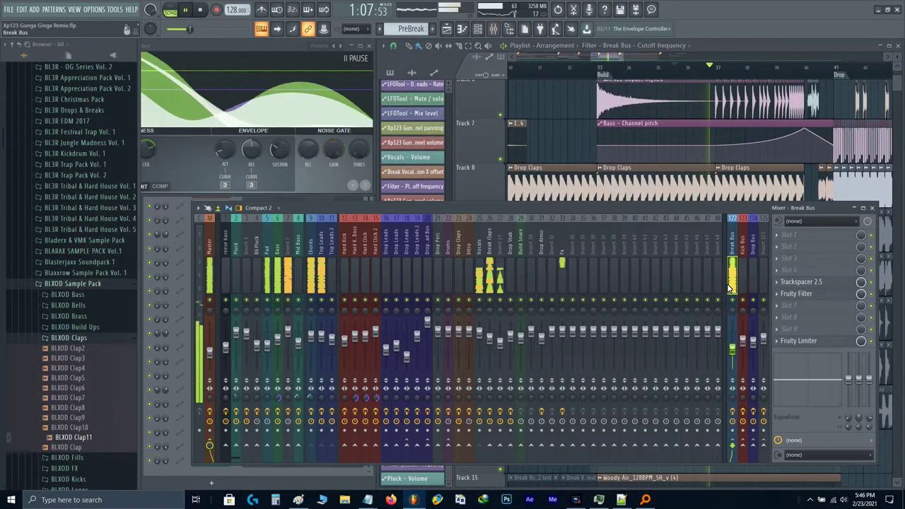
click(807, 290)
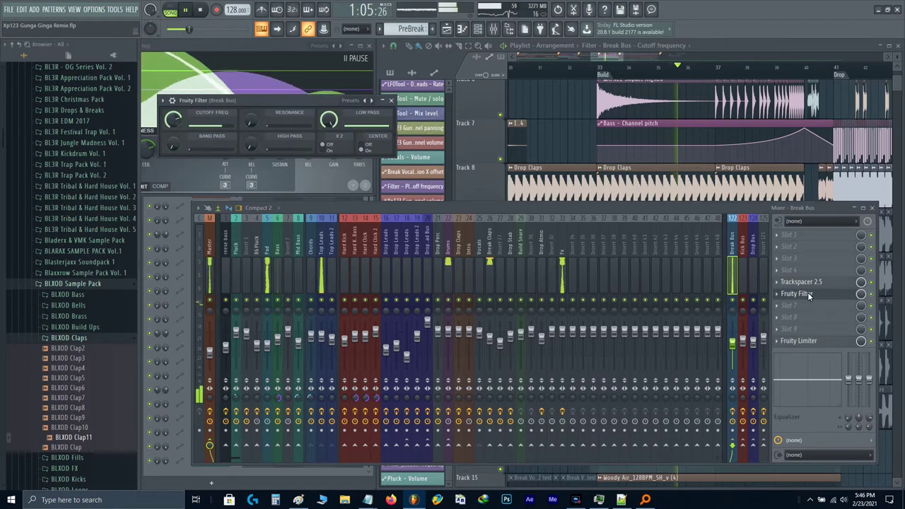
click(817, 340)
click(817, 341)
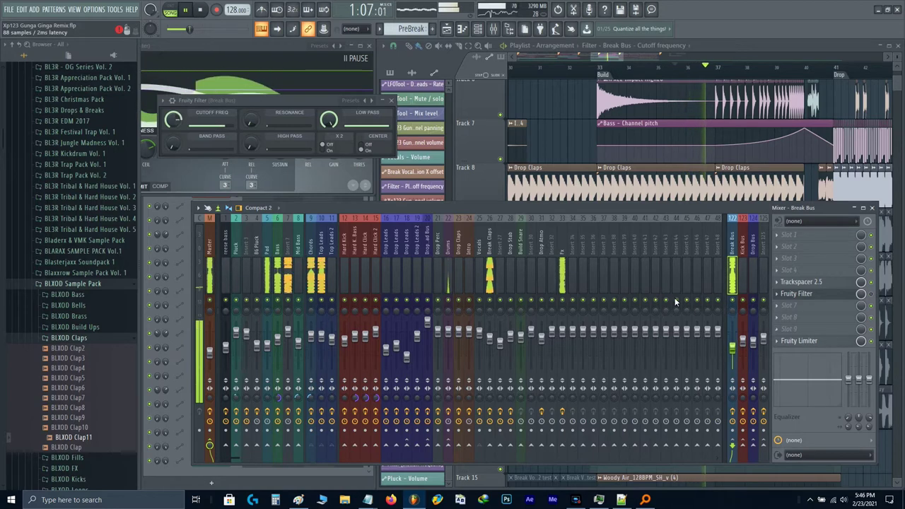
click(321, 276)
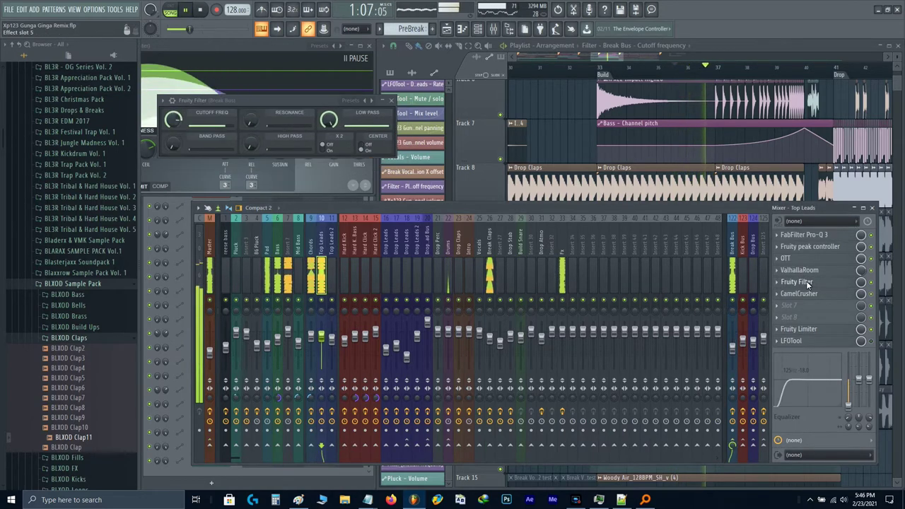
key(space)
key(Escape)
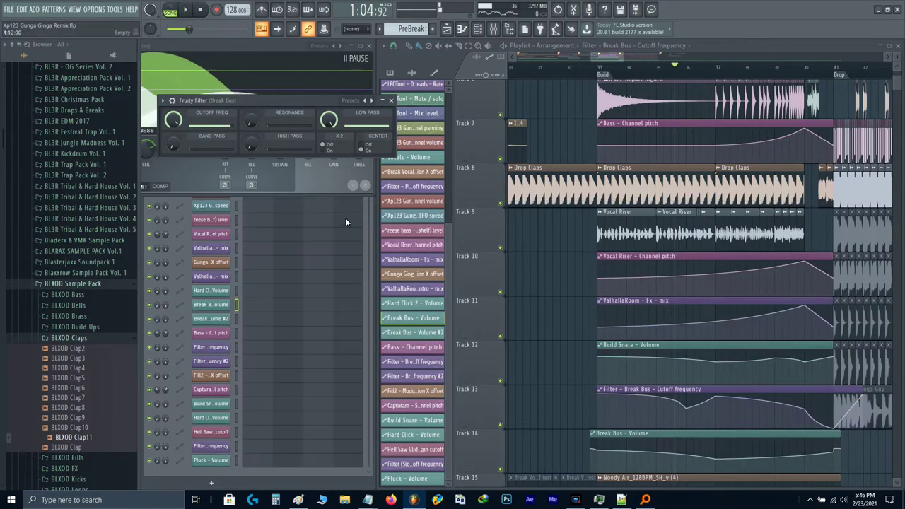
key(Escape)
key(Escape)
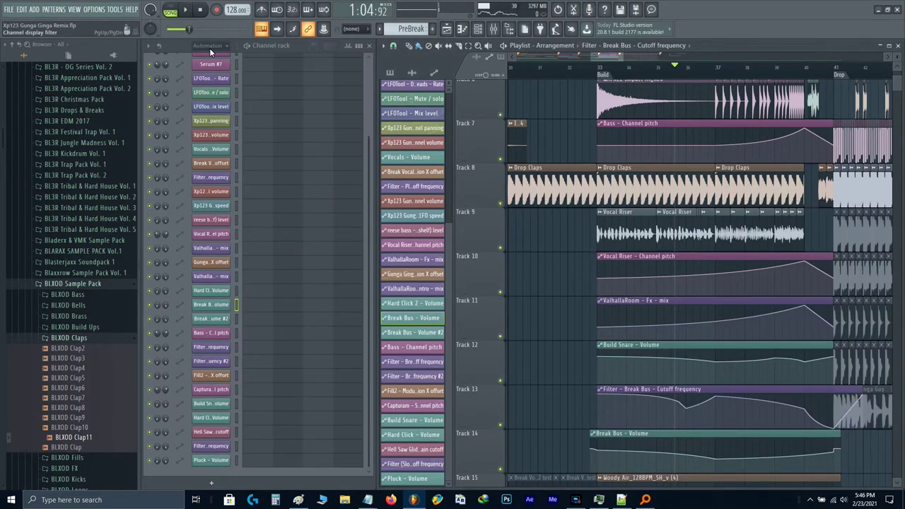
- Show all channels in the channel rack, select the Break pattern, and inspect its Hell Saw Glide 1 synth during playback
click(210, 50)
click(214, 57)
scroll(287, 158, up, 3)
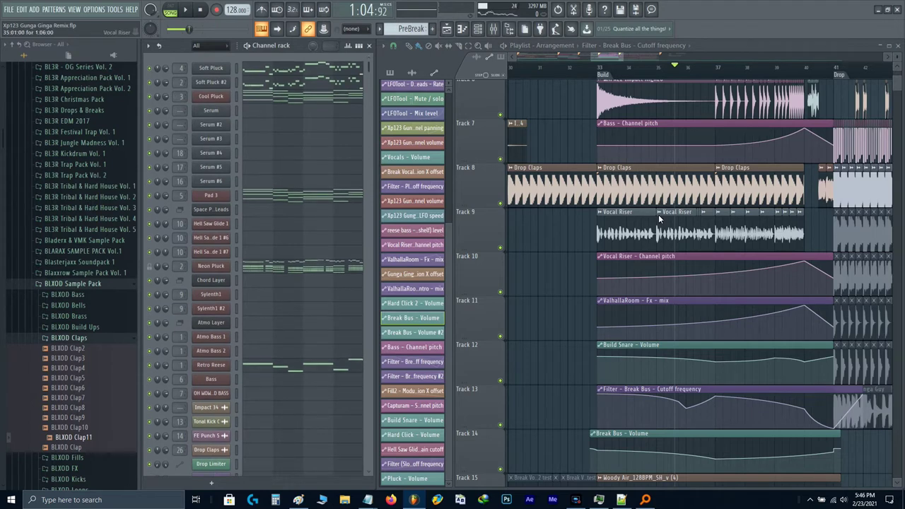
scroll(658, 213, up, 4)
click(696, 123)
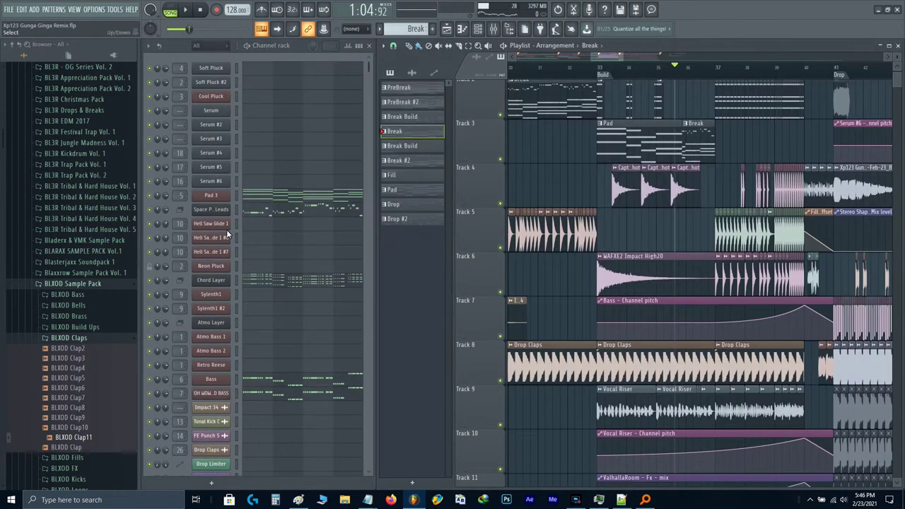
click(209, 223)
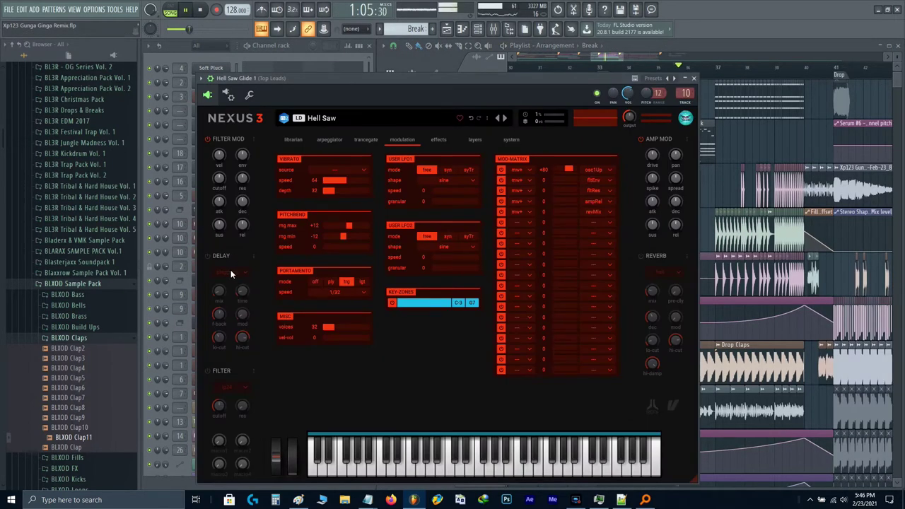
key(Escape)
key(space)
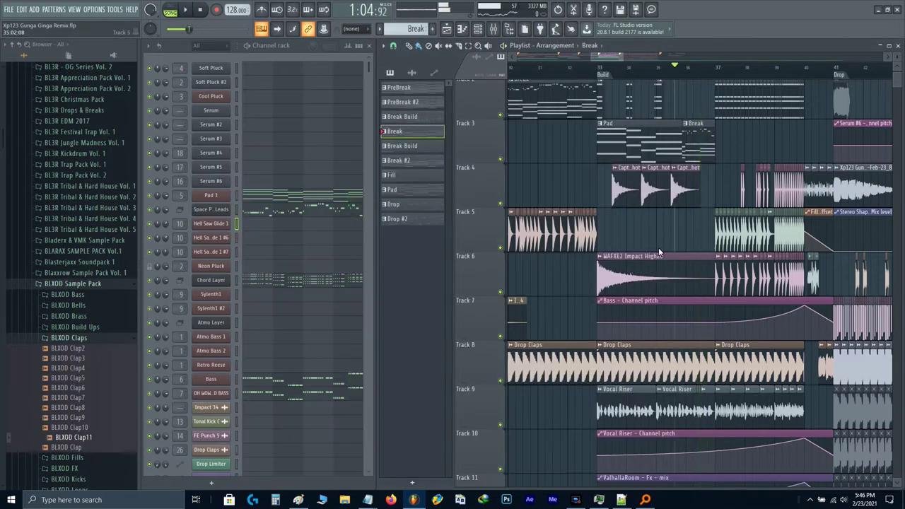
- Open Trackspacer 2.5 on the Break Bus mixer track and watch it while replaying the middle of the build
key(F9)
click(733, 270)
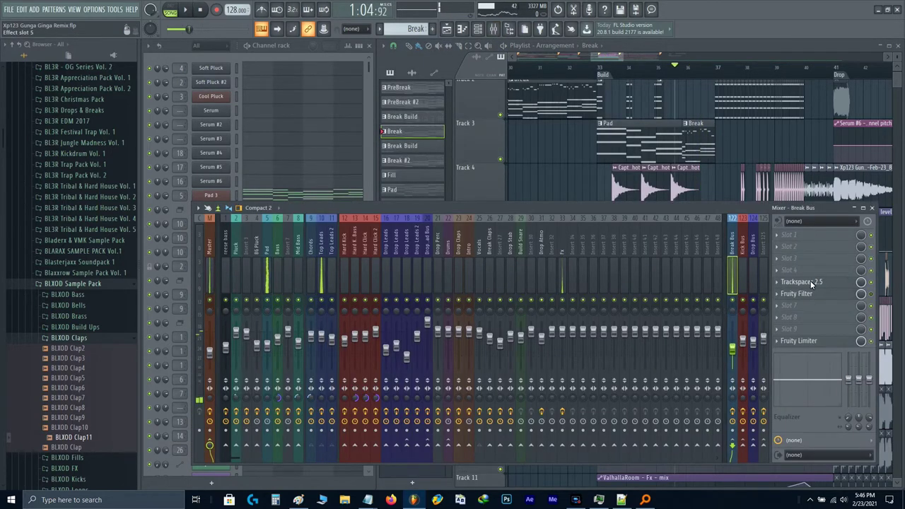
click(798, 282)
key(space)
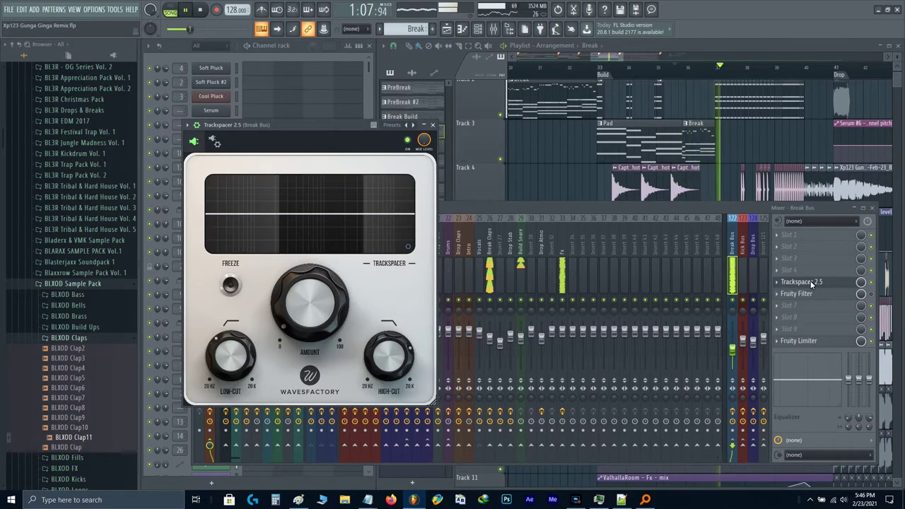
key(space)
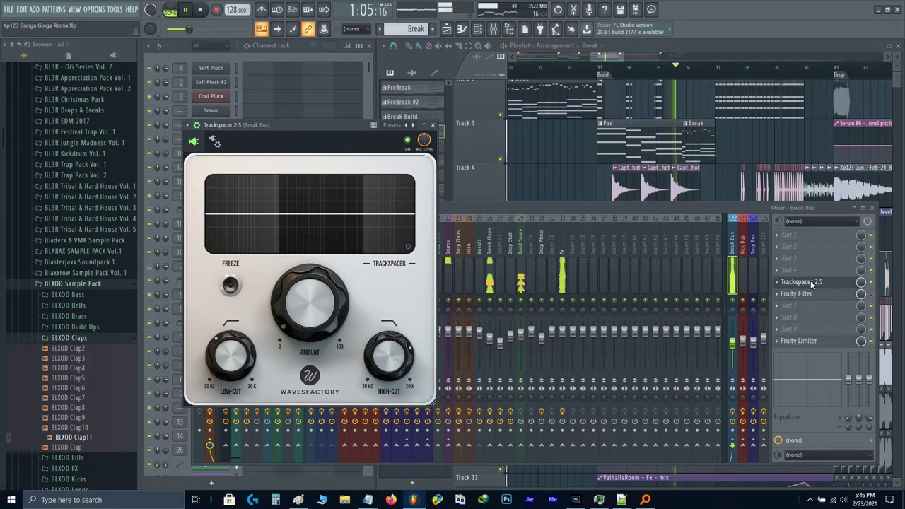
key(space)
key(F9)
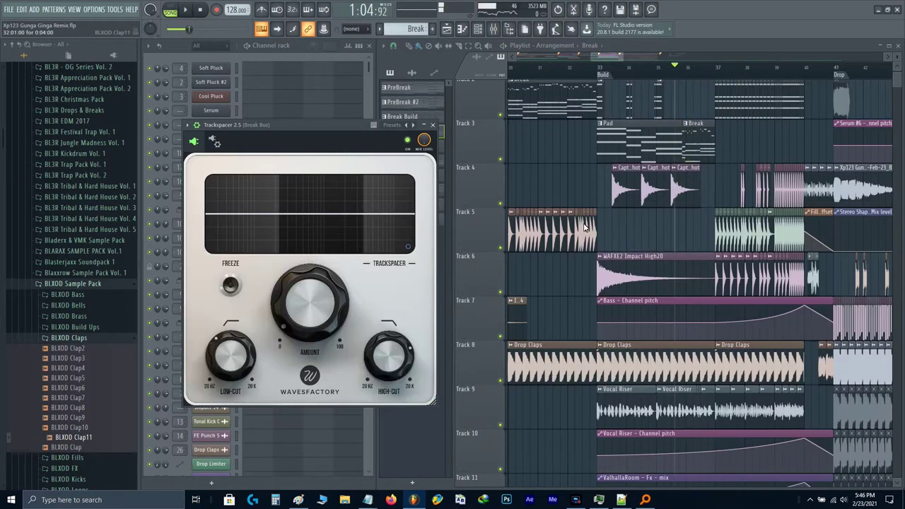
- Compare Track 3 soloed with the full mix from the middle of the build, and check the automation tracks below
scroll(602, 238, up, 2)
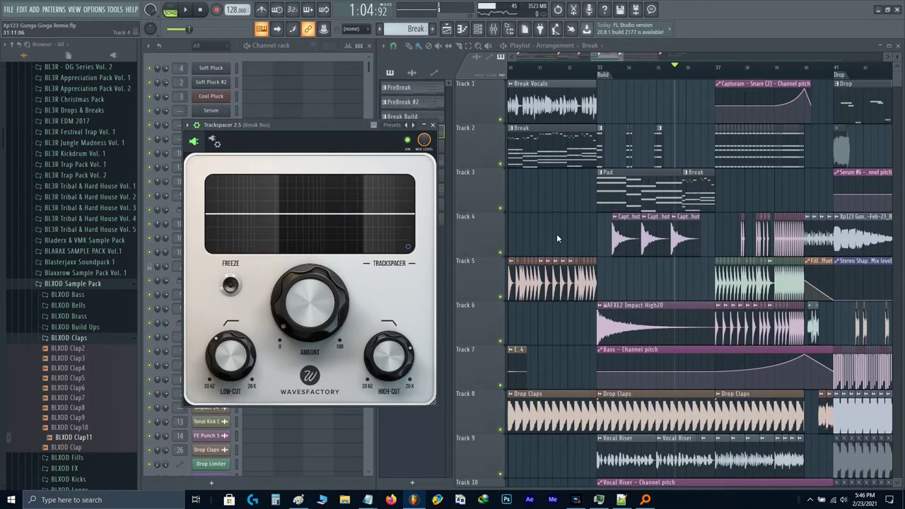
right_click(501, 208)
key(space)
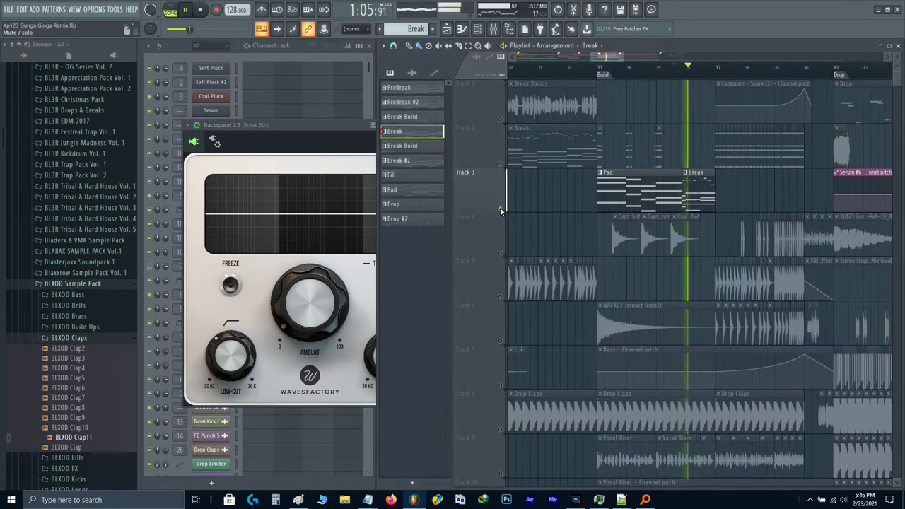
key(space)
right_click(500, 208)
key(space)
scroll(643, 238, down, 4)
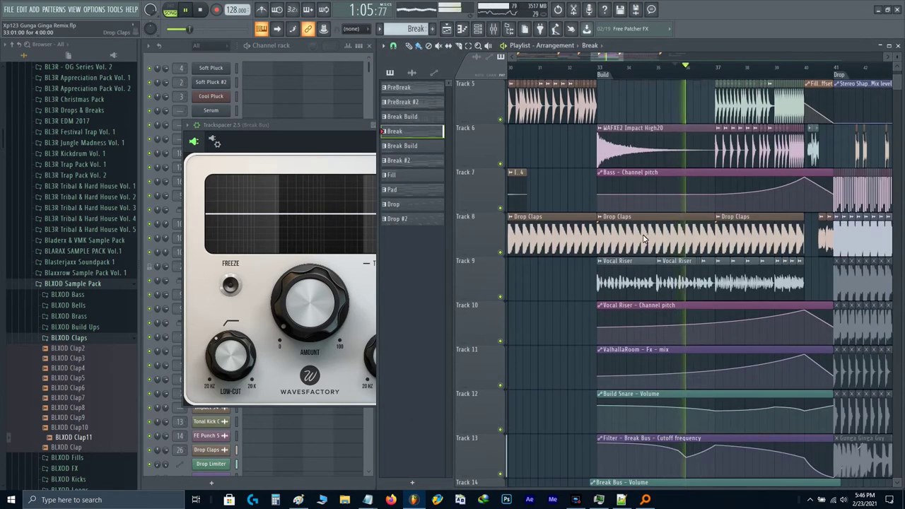
scroll(672, 261, down, 1)
scroll(684, 312, down, 1)
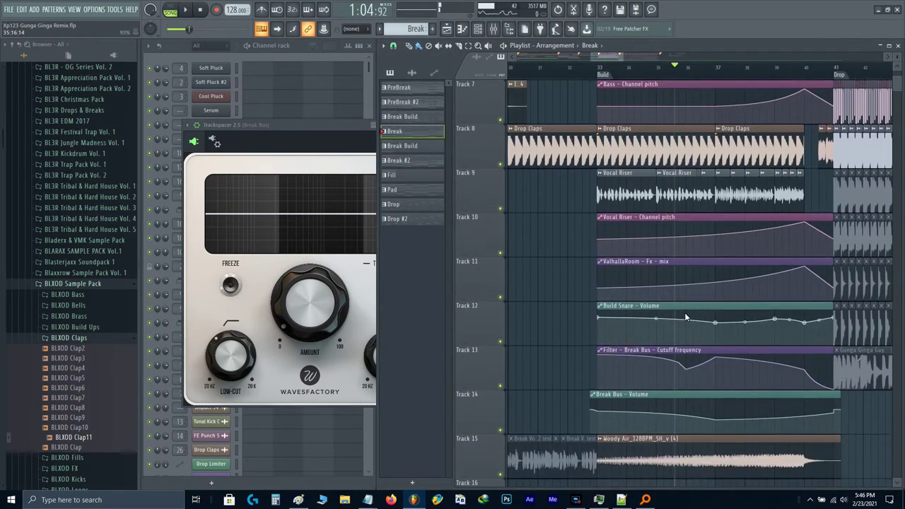
- Compare the middle of the build with the Break Bus filter cutoff automation on Track 13 muted and unmuted
scroll(659, 327, down, 1)
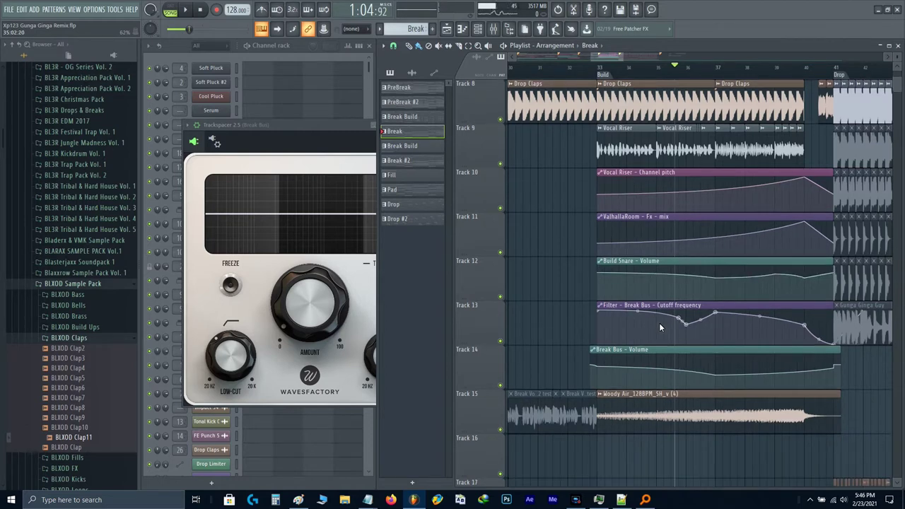
click(501, 337)
key(space)
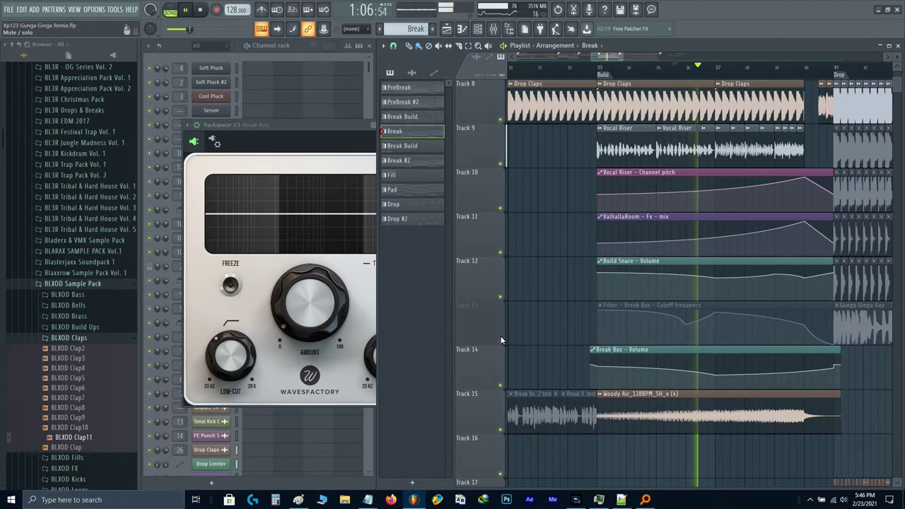
click(500, 338)
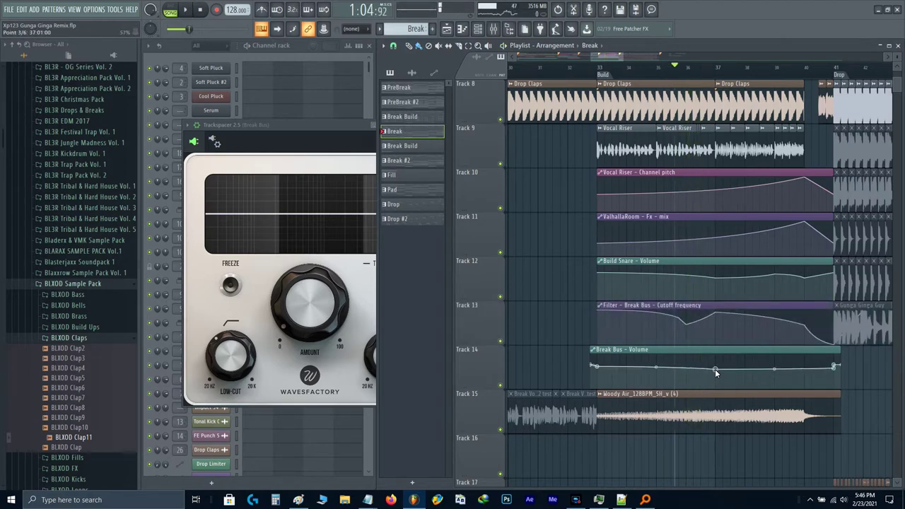
- Raise the Break Bus volume automation point at bar 37 to 65% and replay the build from bar 33
key(space)
key(space)
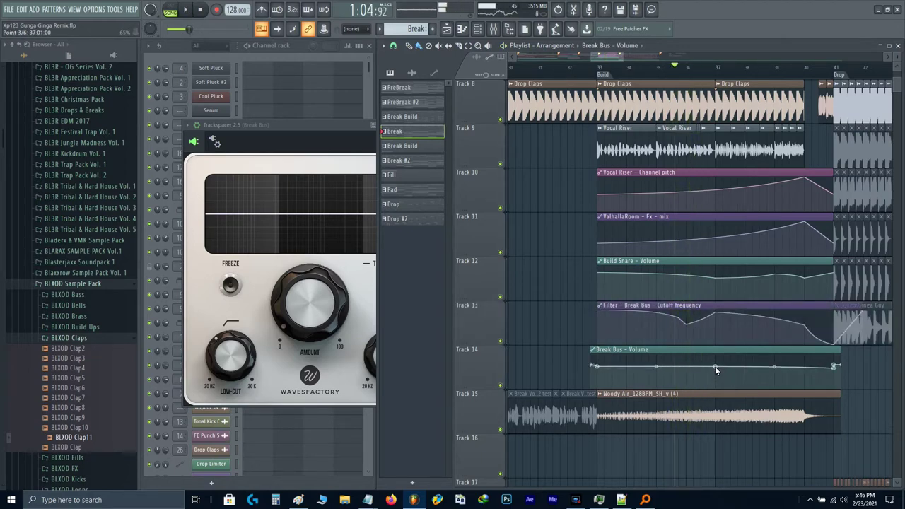
scroll(715, 366, up, 2)
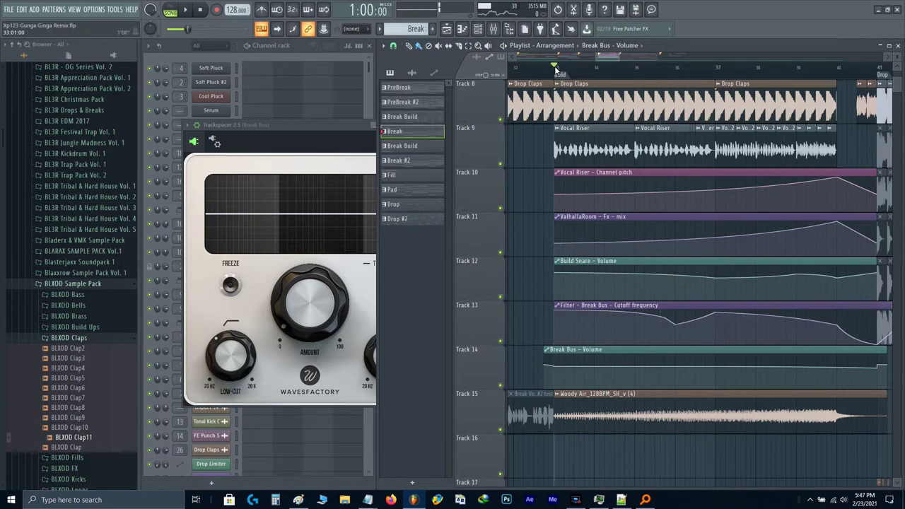
key(space)
key(space)
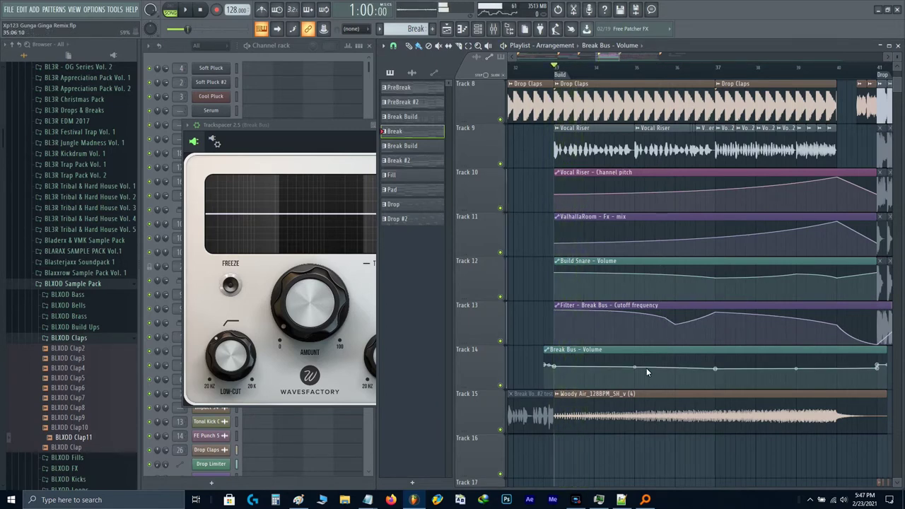
- Raise the Break Bus filter cutoff automation point at bar 36 to 69% during playback of the build
key(space)
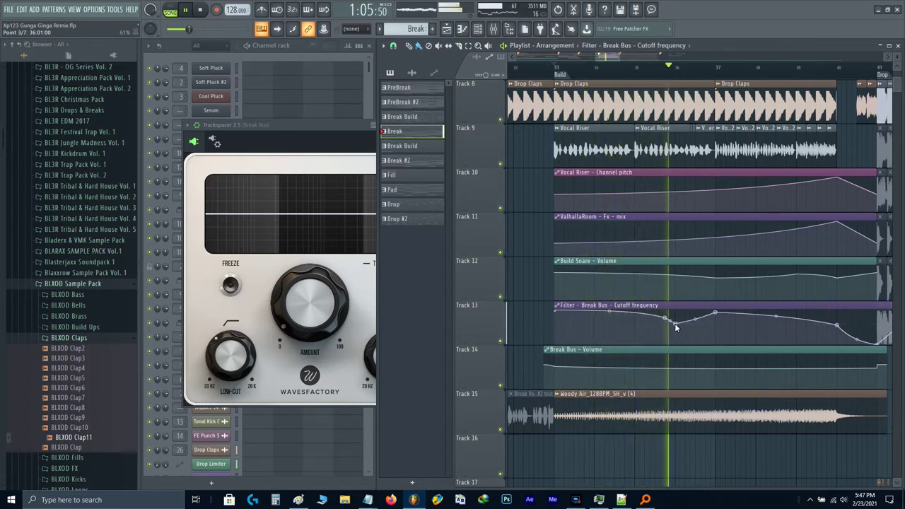
drag(674, 323, 674, 320)
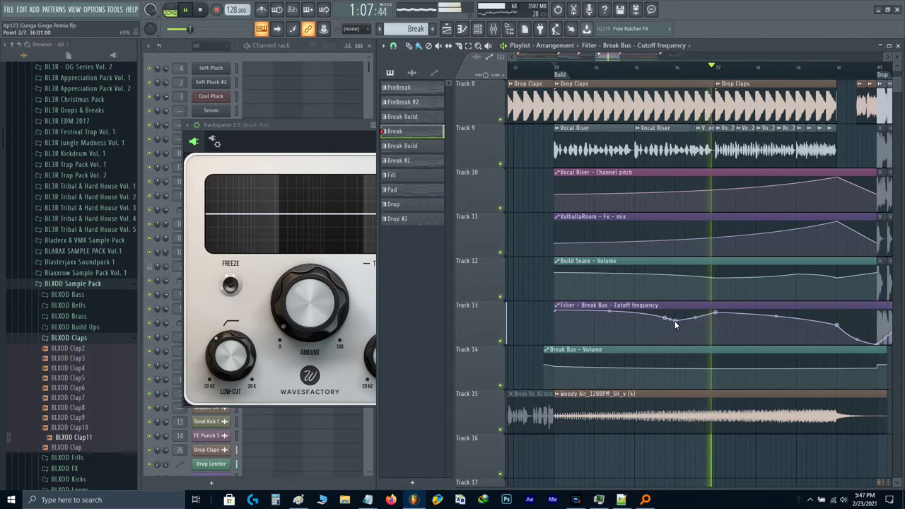
key(space)
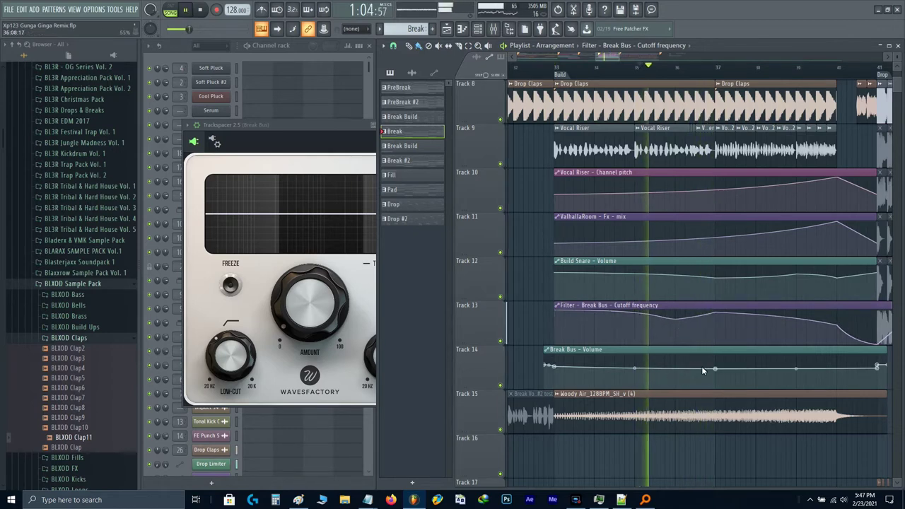
- Delete the Break Bus volume automation point at bar 37
scroll(701, 366, up, 2)
scroll(723, 368, down, 3)
right_click(723, 368)
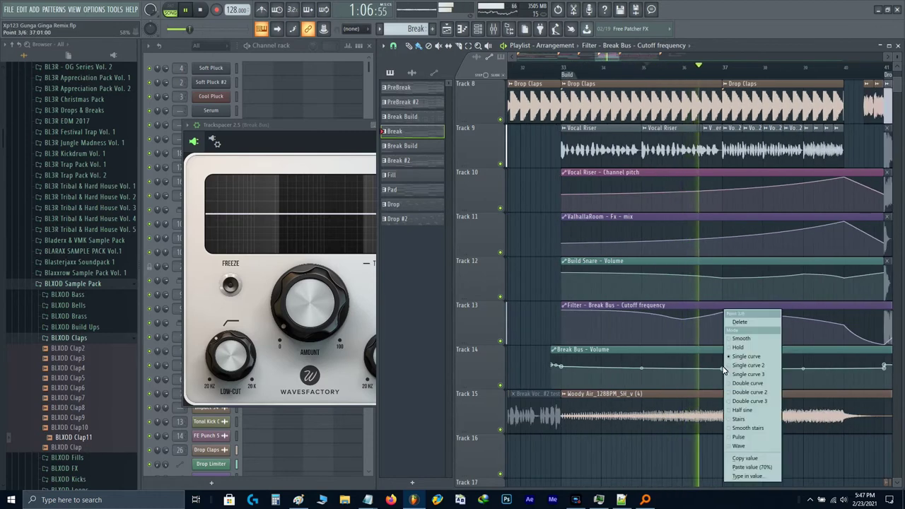
key(d)
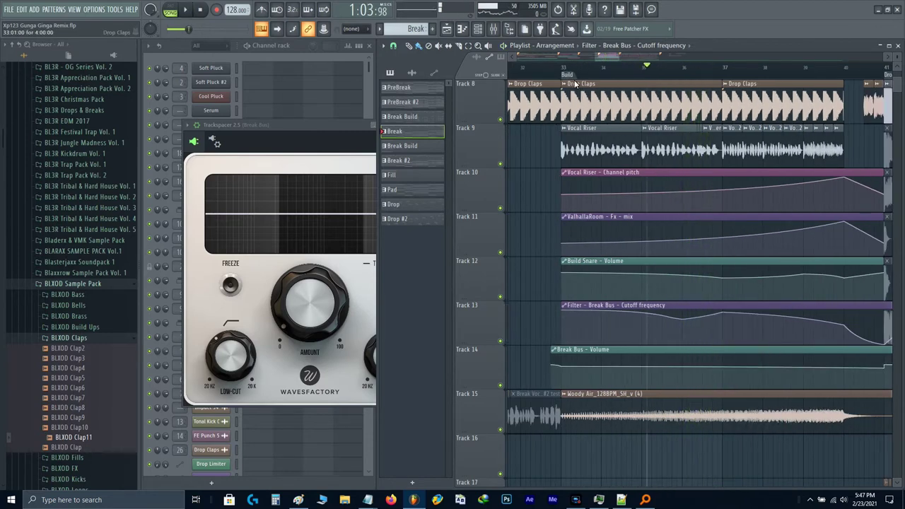
- Add Break Bus volume automation points at bar 36 (65%), bar 37 (64%) and bar 40 (49%) while the build plays
key(space)
scroll(701, 367, up, 2)
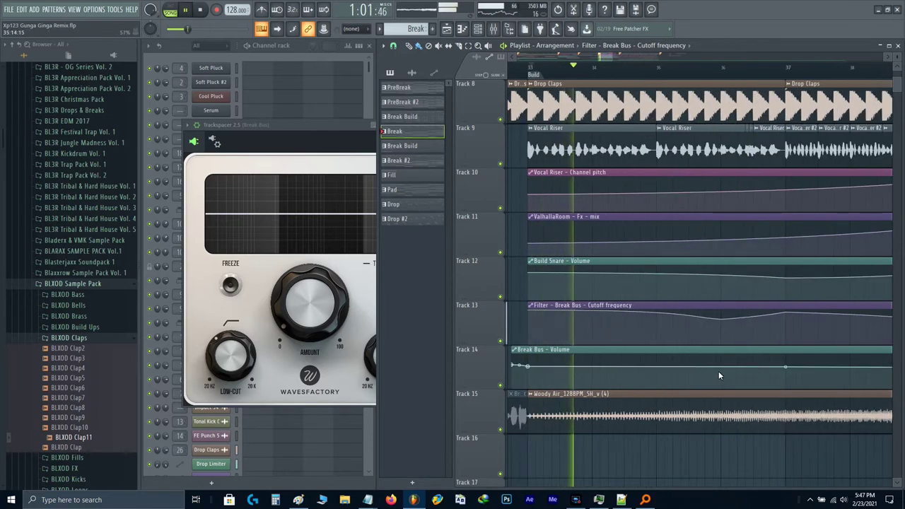
right_click(720, 366)
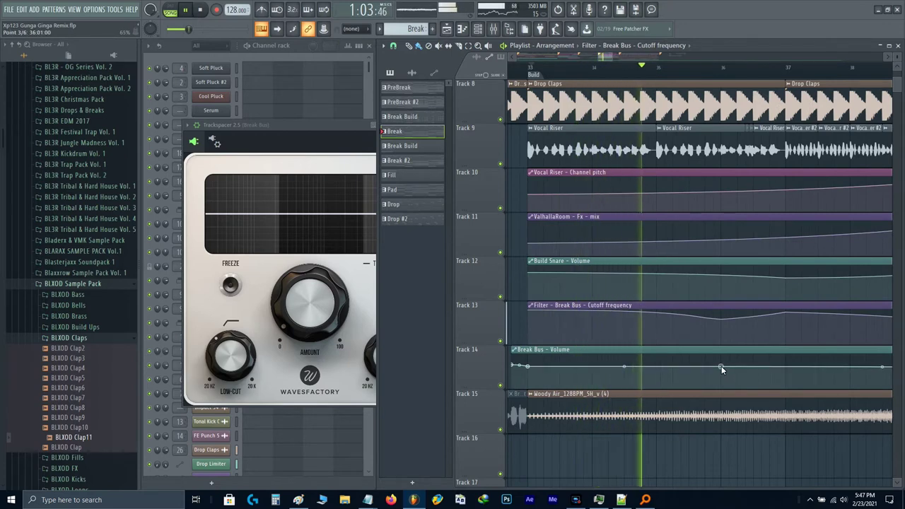
click(785, 366)
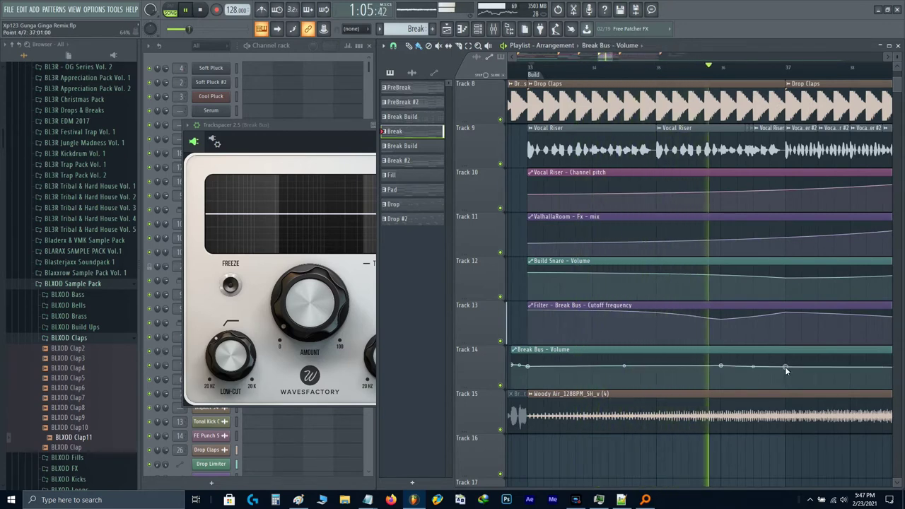
drag(785, 367, 626, 371)
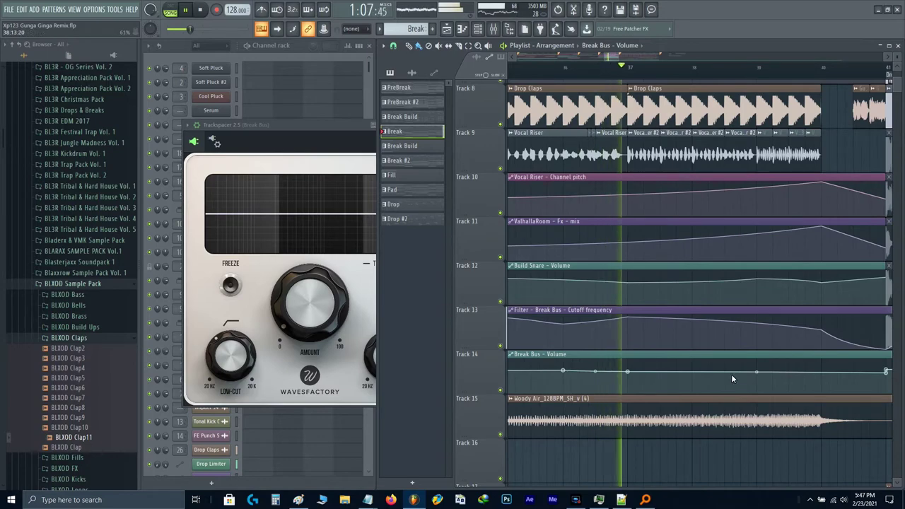
drag(735, 374, 667, 376)
click(750, 376)
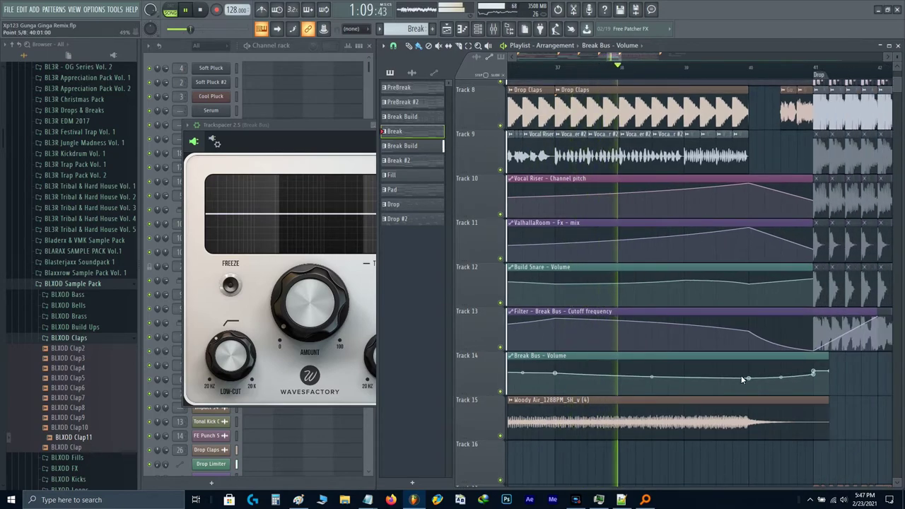
- Play the end of the build into the drop, closing the Trackspacer window, and check the drop's clips
scroll(652, 375, down, 4)
scroll(651, 379, up, 7)
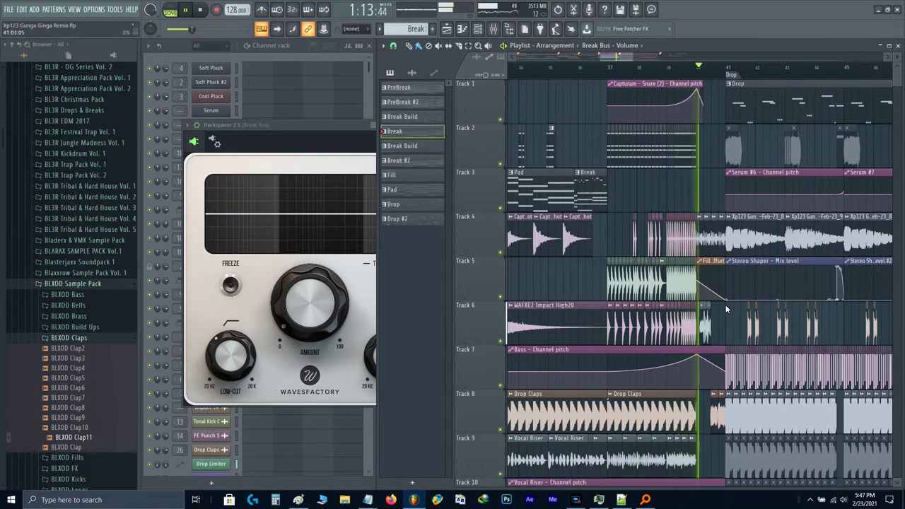
scroll(727, 306, up, 3)
click(301, 143)
key(Escape)
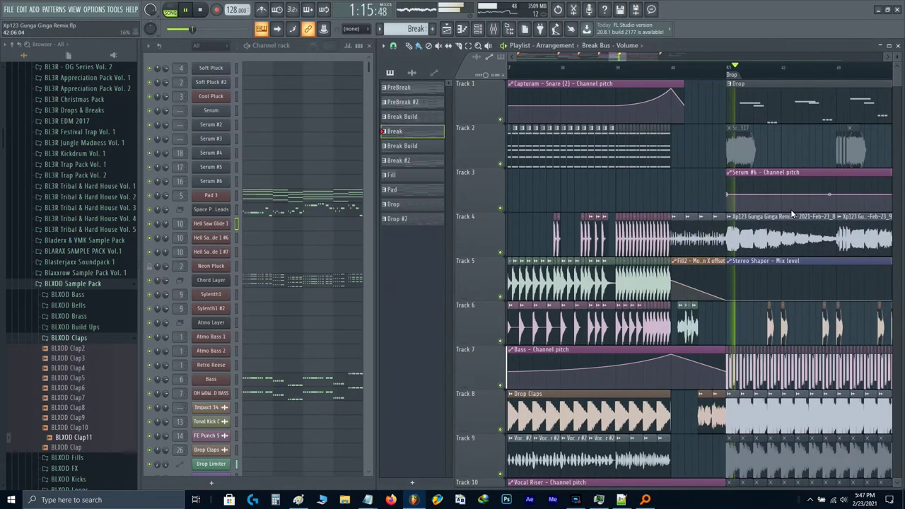
drag(794, 214, 649, 243)
scroll(649, 243, down, 1)
scroll(648, 243, down, 1)
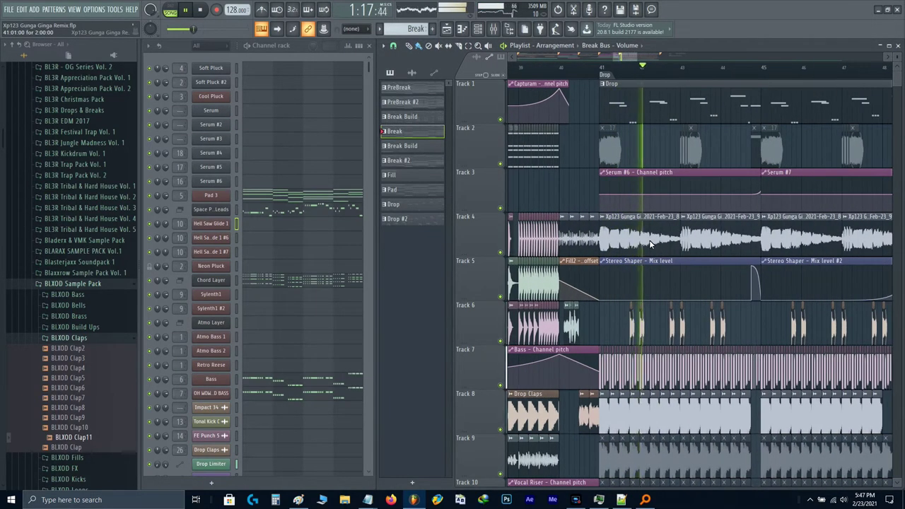
scroll(721, 254, down, 3)
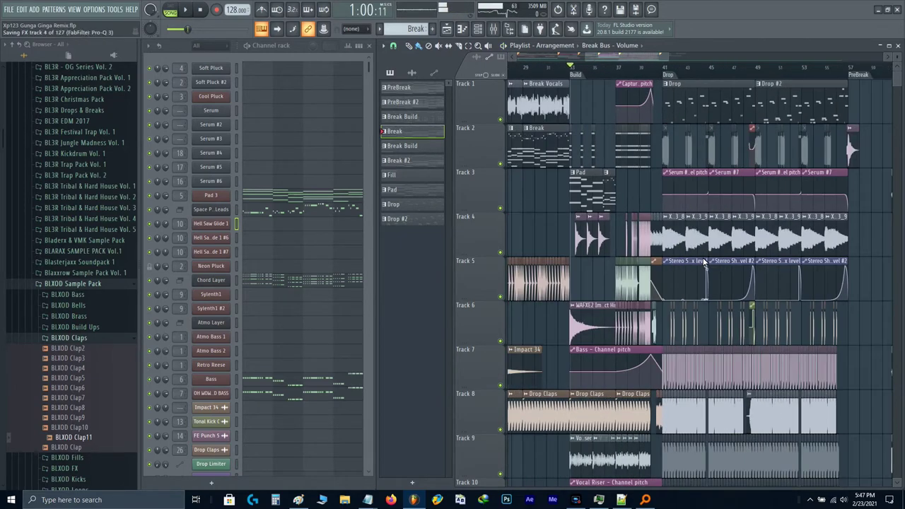
- Look over the arrangement's earlier sections from the intro through the PreBreak and the break
scroll(704, 262, up, 4)
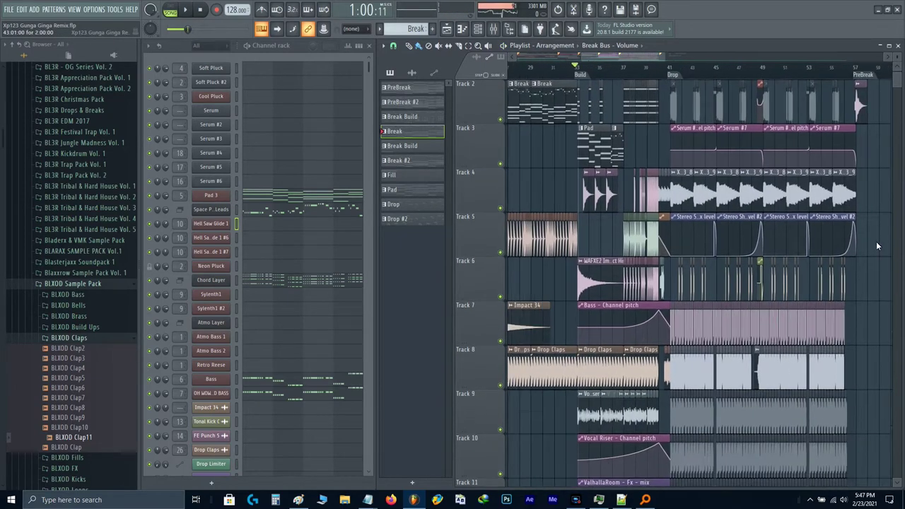
scroll(721, 212, left, 2)
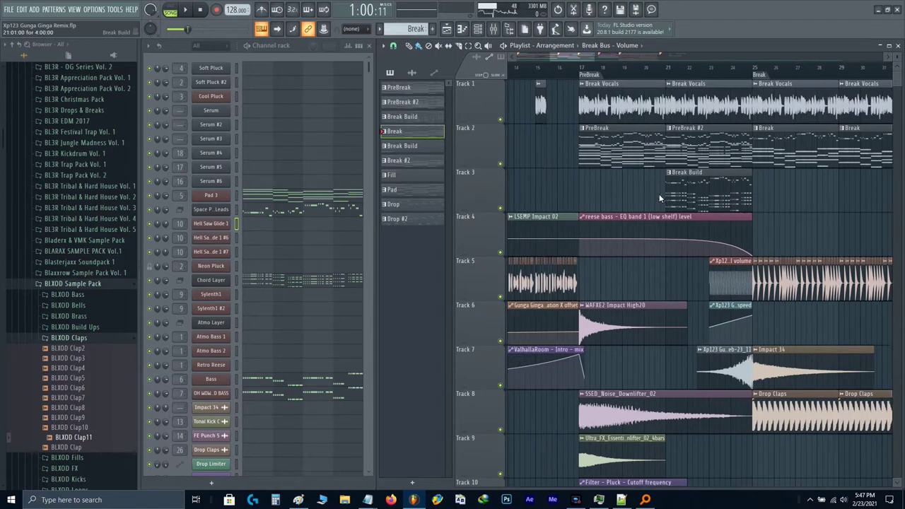
scroll(647, 194, down, 2)
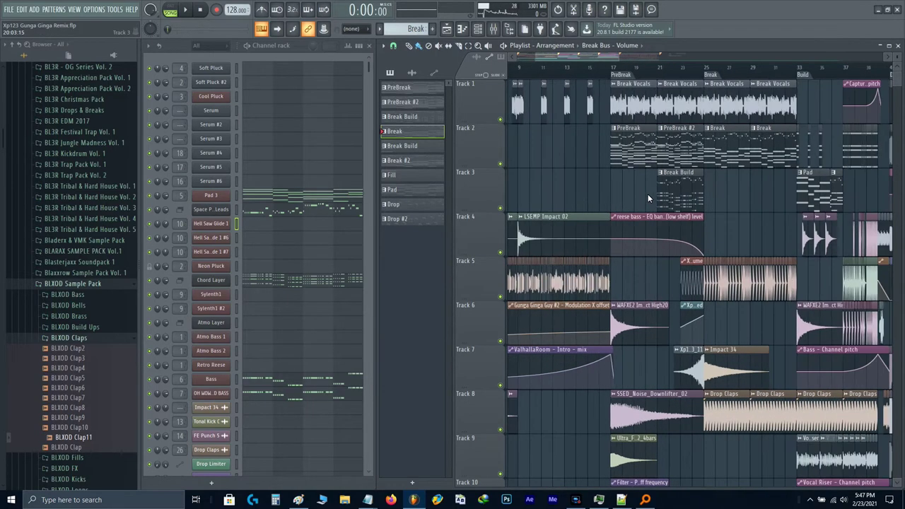
key(space)
scroll(657, 195, down, 5)
scroll(684, 206, left, 2)
key(space)
scroll(791, 189, up, 4)
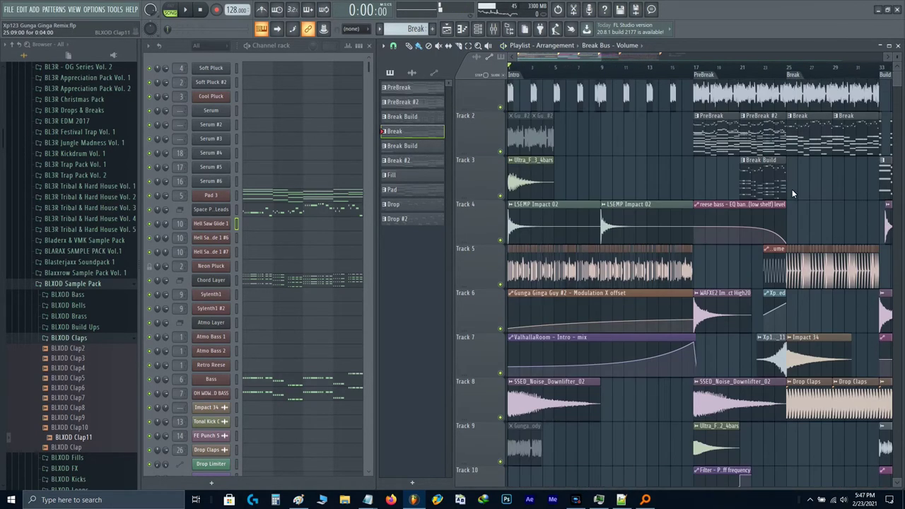
scroll(734, 178, up, 2)
scroll(728, 178, up, 4)
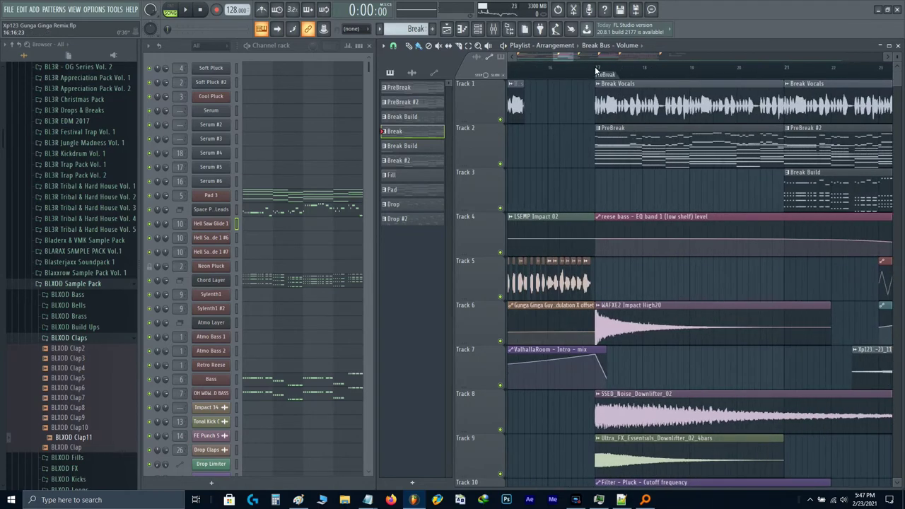
- Delete the three leftover Bloody Nightmare clips near bar 61 on Tracks 3, 7 and 9
drag(646, 145, 541, 172)
scroll(541, 172, down, 6)
drag(876, 173, 682, 185)
scroll(683, 185, up, 4)
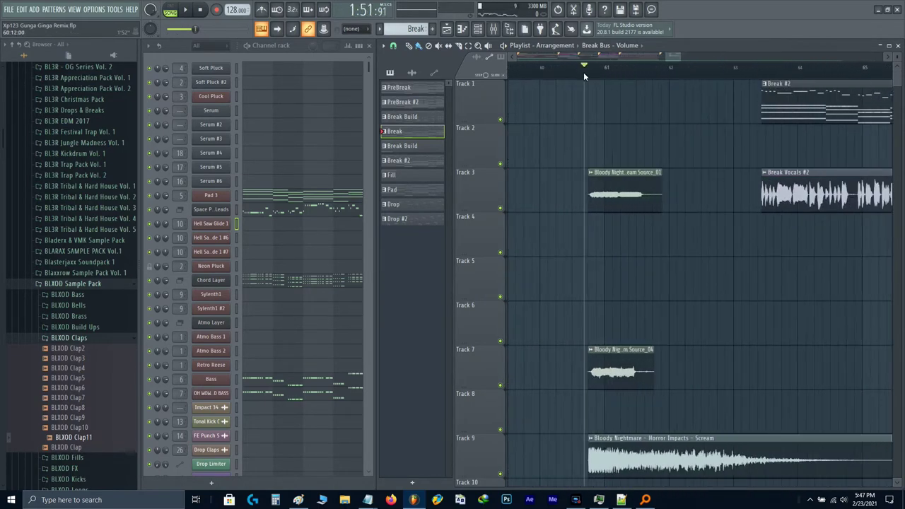
scroll(612, 173, down, 1)
scroll(612, 174, down, 4)
scroll(624, 262, up, 3)
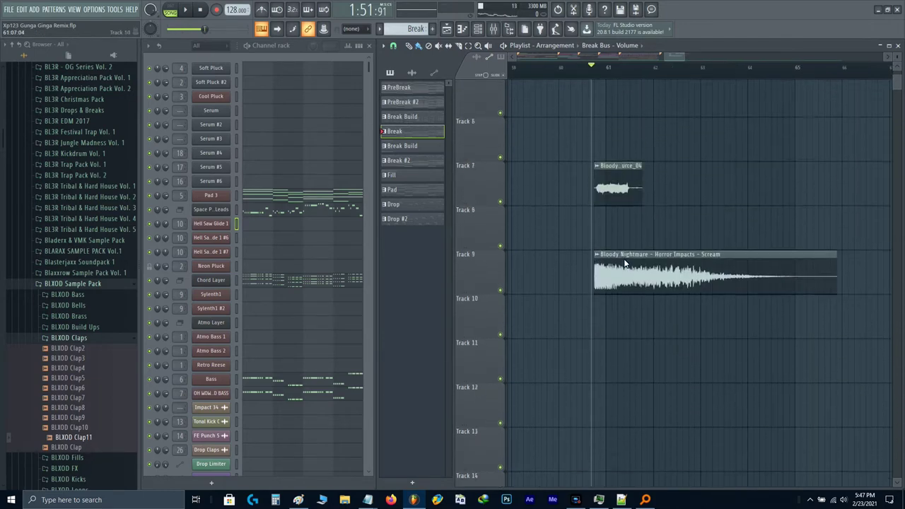
right_click(622, 106)
right_click(621, 282)
right_click(622, 371)
scroll(692, 299, up, 2)
- Play the isolated section after bar 63 and select its Break #2 pattern clip and Break Vocals #2 clip
drag(692, 299, 568, 265)
key(space)
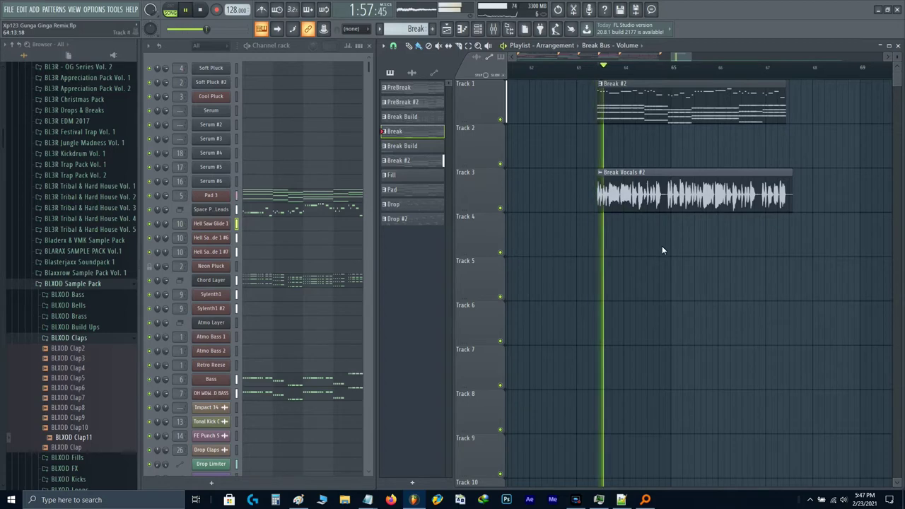
drag(658, 257, 629, 82)
scroll(633, 92, down, 2)
drag(655, 133, 573, 171)
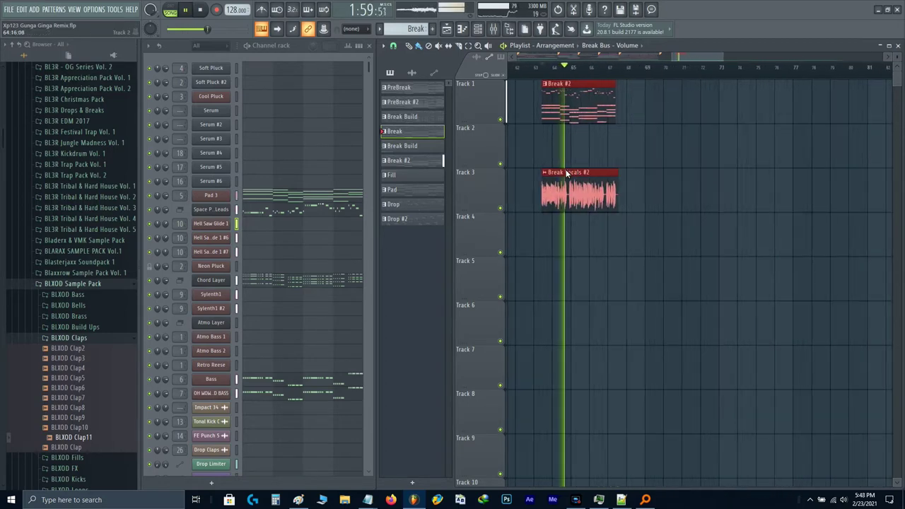
scroll(641, 190, down, 3)
scroll(641, 190, up, 3)
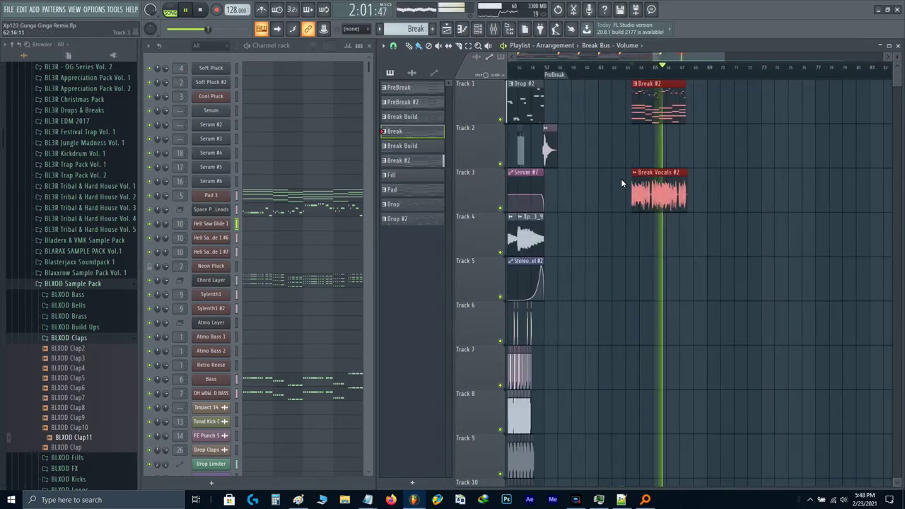
scroll(732, 149, up, 2)
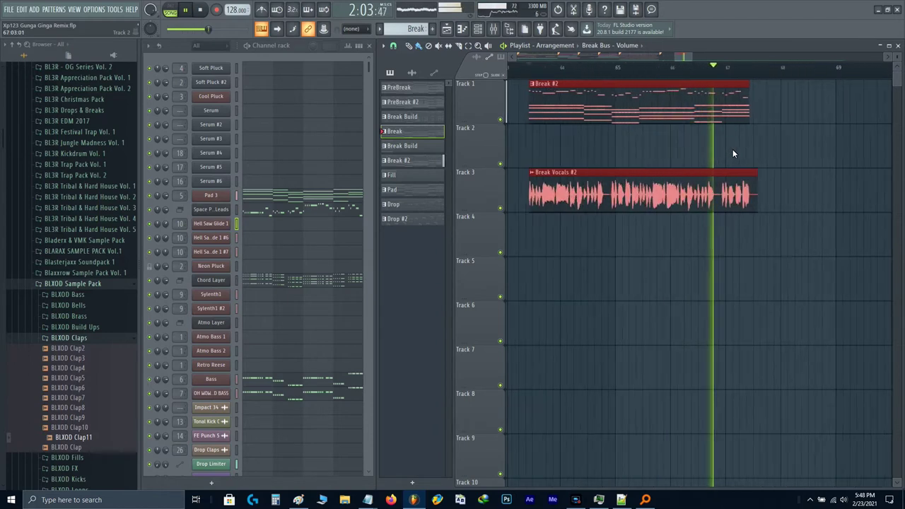
key(space)
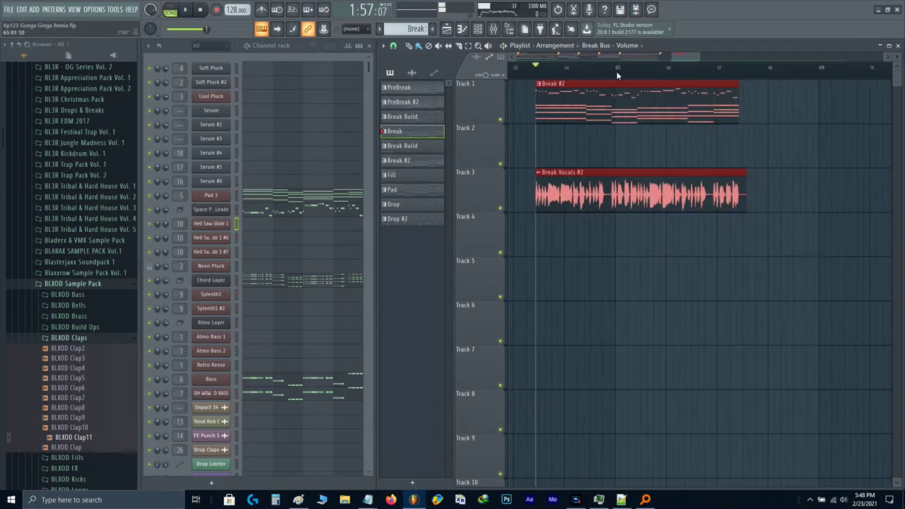
- Add a time marker named "Break" at bar 73
scroll(782, 162, down, 3)
scroll(673, 186, up, 2)
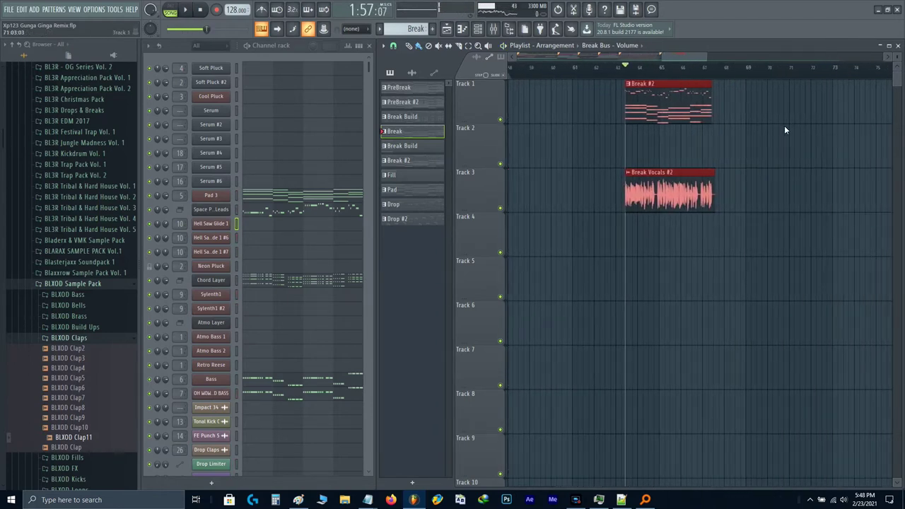
drag(783, 125, 721, 89)
scroll(712, 79, up, 2)
key(alt+t)
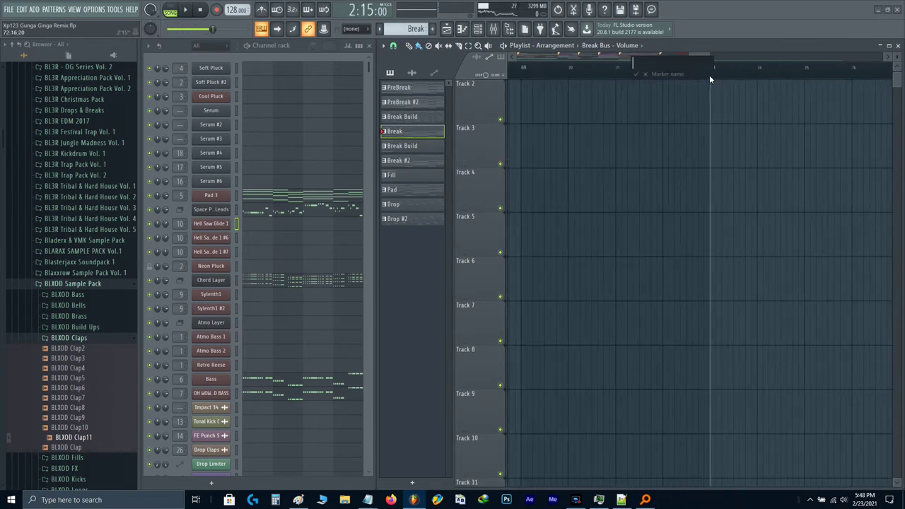
text(Break)
key(Return)
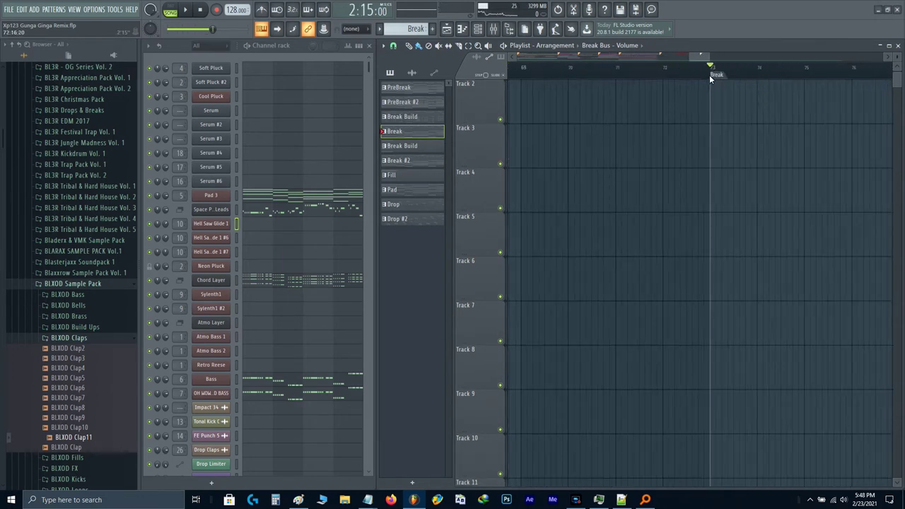
- Add a time marker named "Build" at bar 81
scroll(796, 119, down, 2)
scroll(783, 104, up, 2)
click(816, 68)
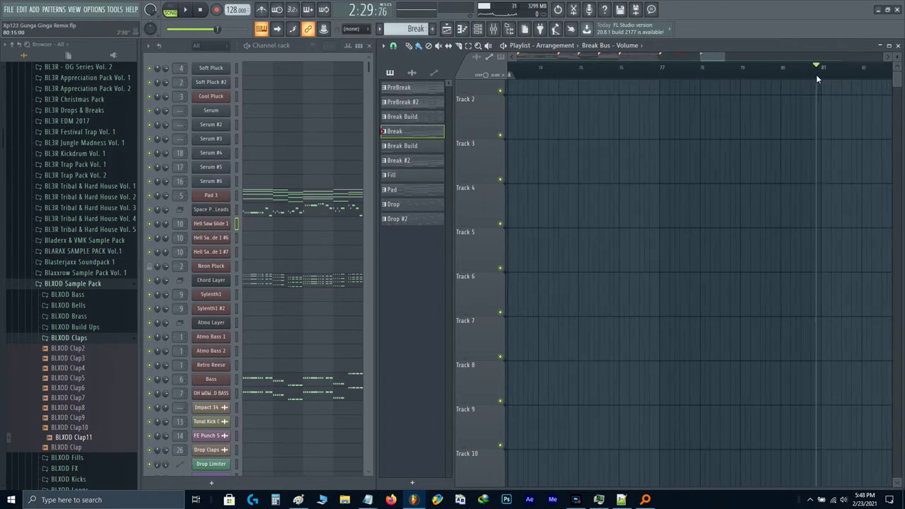
key(alt+t)
text(Bu)
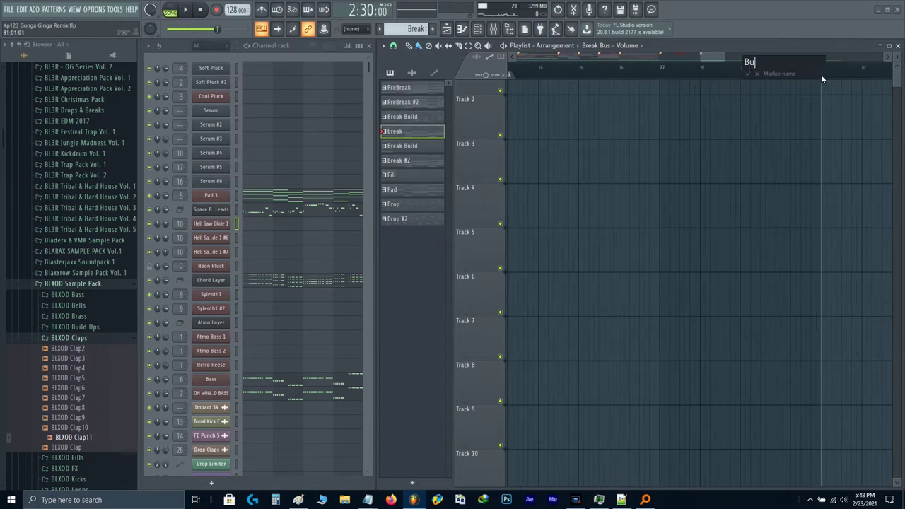
text(ild)
key(Return)
- Move the selected Break #2 and Break Vocals #2 clips so they start at bar 77, before the Build marker
scroll(820, 70, down, 2)
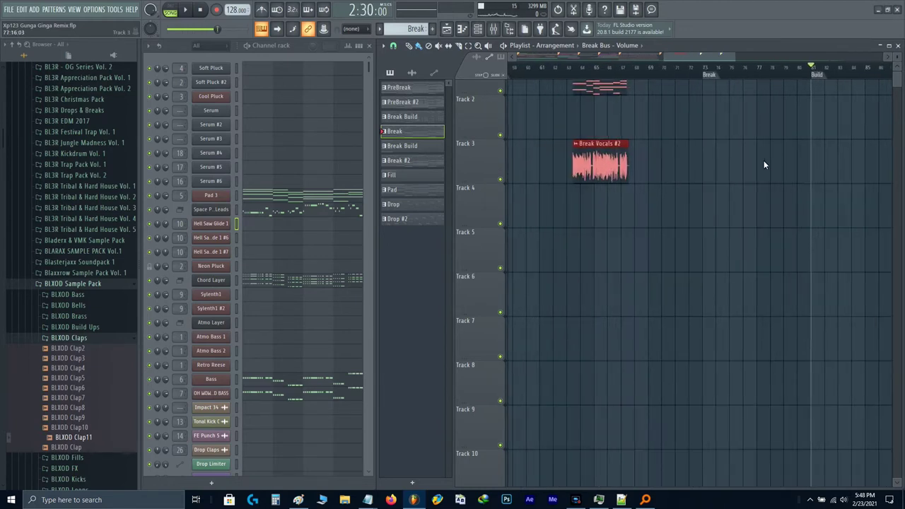
scroll(707, 212, up, 1)
drag(606, 111, 788, 115)
scroll(790, 114, up, 3)
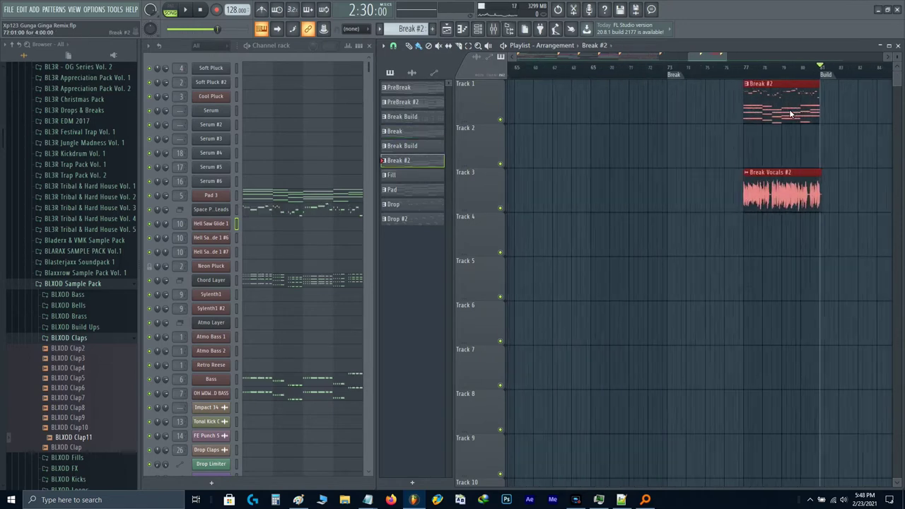
- Rearrange the clips at bar 77 to match the first break, with Break Vocals #2 on Track 1 and the Break #2 pattern on Track 2
scroll(696, 127, down, 4)
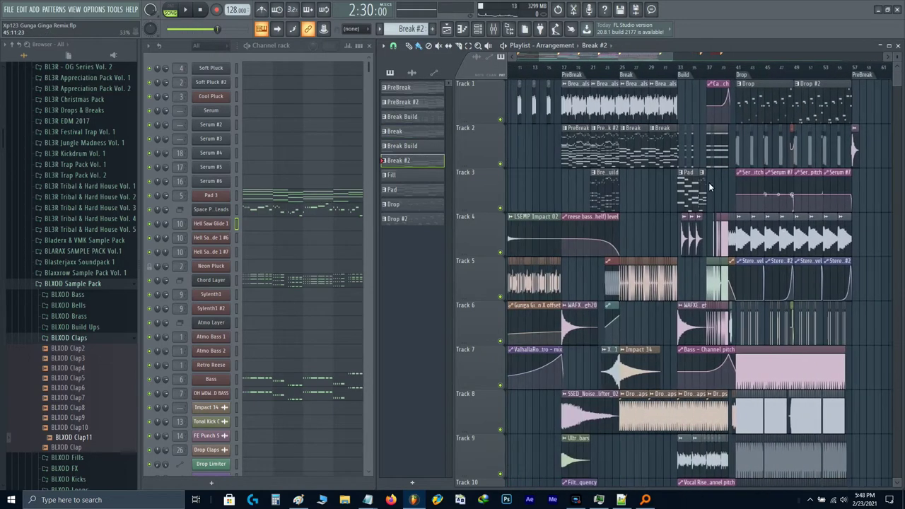
scroll(629, 135, right, 8)
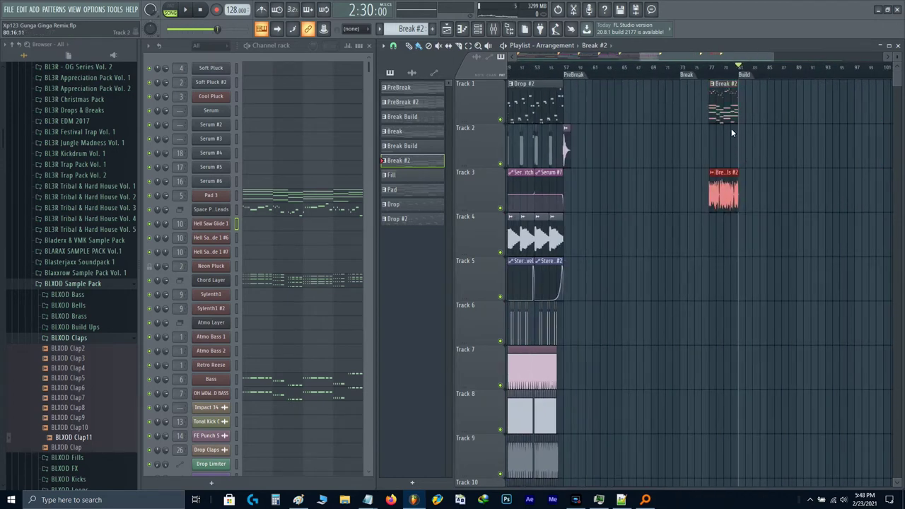
key(shift+Down)
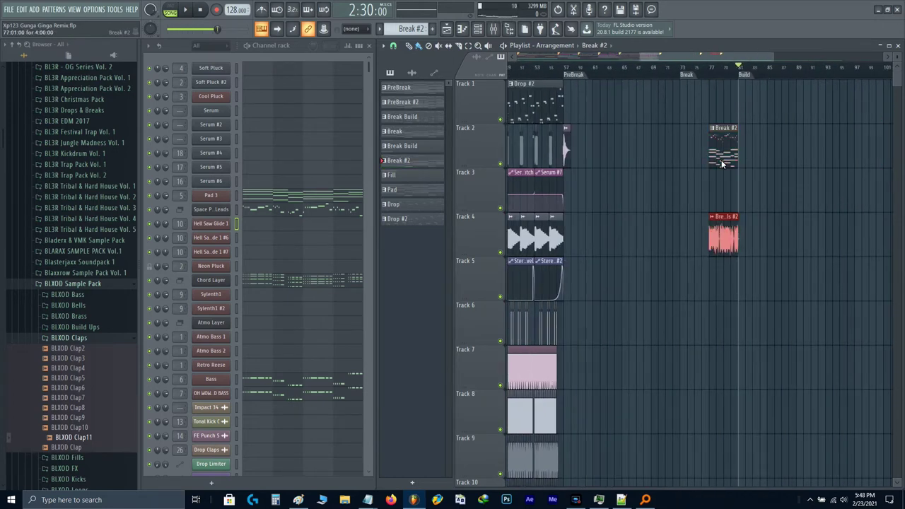
scroll(720, 164, left, 6)
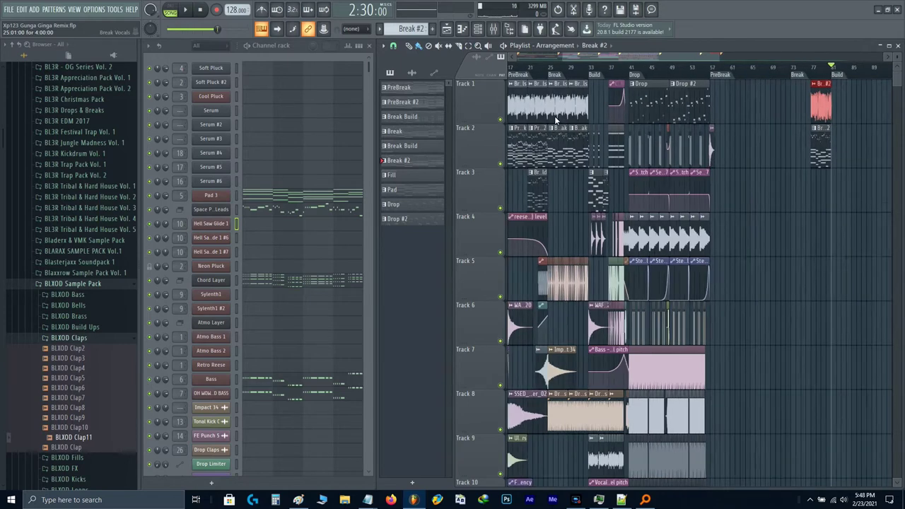
scroll(760, 156, right, 4)
scroll(743, 161, up, 5)
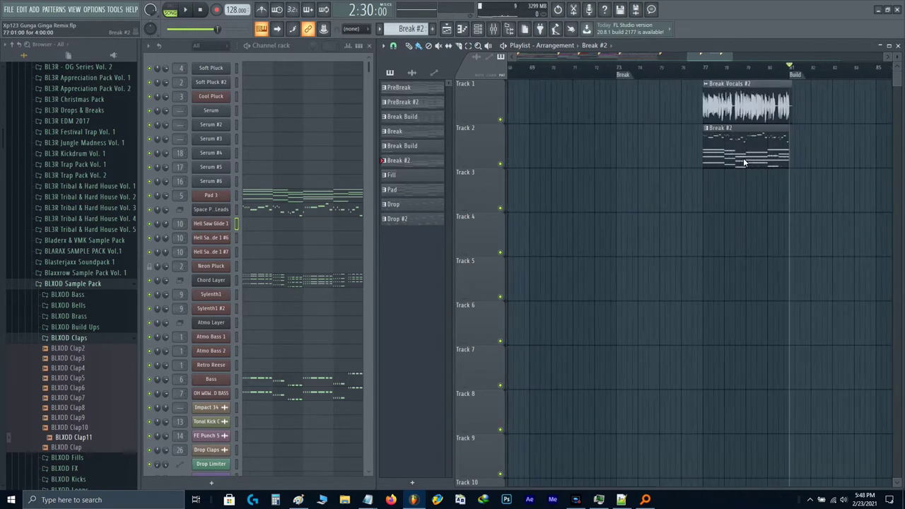
- Paste copies of the Break Vocals and Break clips at bar 73 on Tracks 1 and 2
key(ctrl+v)
key(ctrl+z)
scroll(743, 162, up, 1)
key(ctrl+v)
key(ctrl+z)
scroll(604, 111, up, 1)
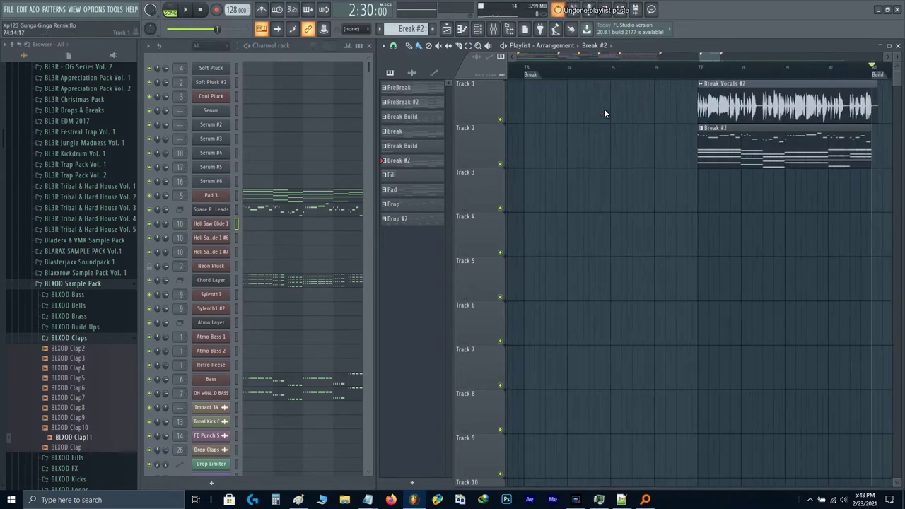
key(ctrl+v)
- Play the start of the second break from bar 73
click(518, 69)
key(space)
scroll(567, 128, down, 3)
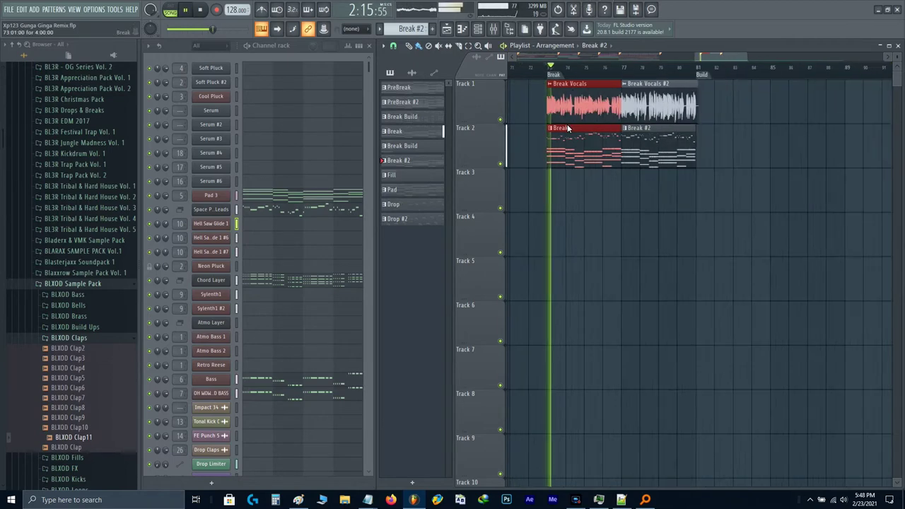
scroll(737, 185, left, 2)
scroll(737, 186, down, 4)
key(space)
- Edit the Drop Limiter automation on Track 23 so it steps down at the PreBreak marker at bar 57
scroll(677, 223, left, 2)
scroll(685, 242, down, 6)
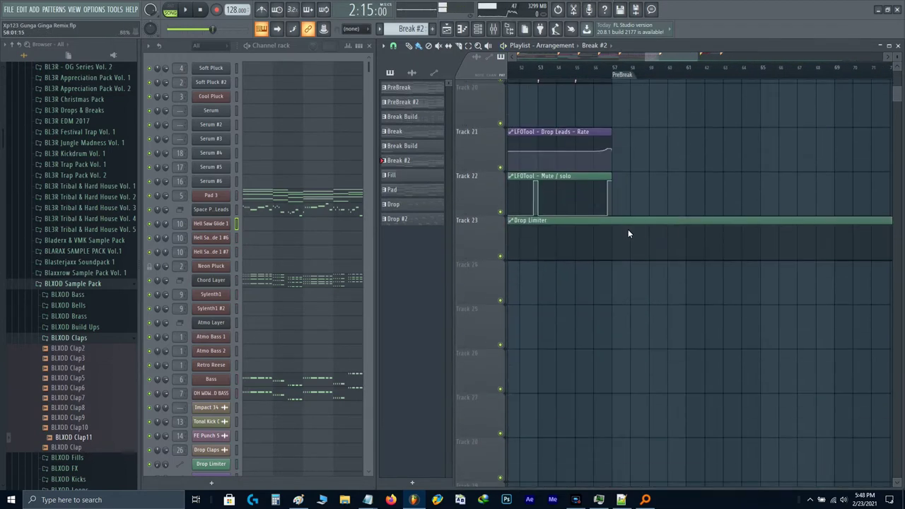
scroll(611, 234, up, 4)
right_click(612, 232)
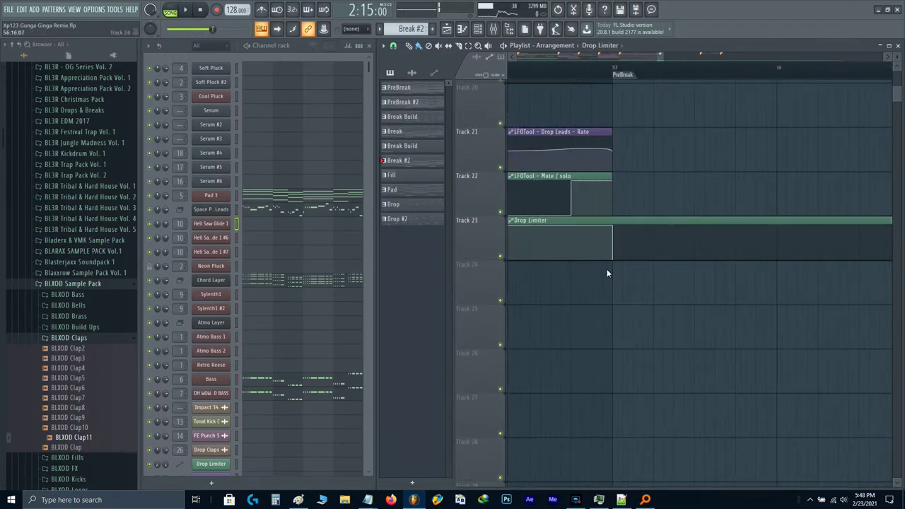
- Play the second break from bar 73 and open the master track's Break Limiter
key(space)
scroll(640, 207, down, 4)
scroll(639, 207, up, 3)
scroll(639, 207, up, 10)
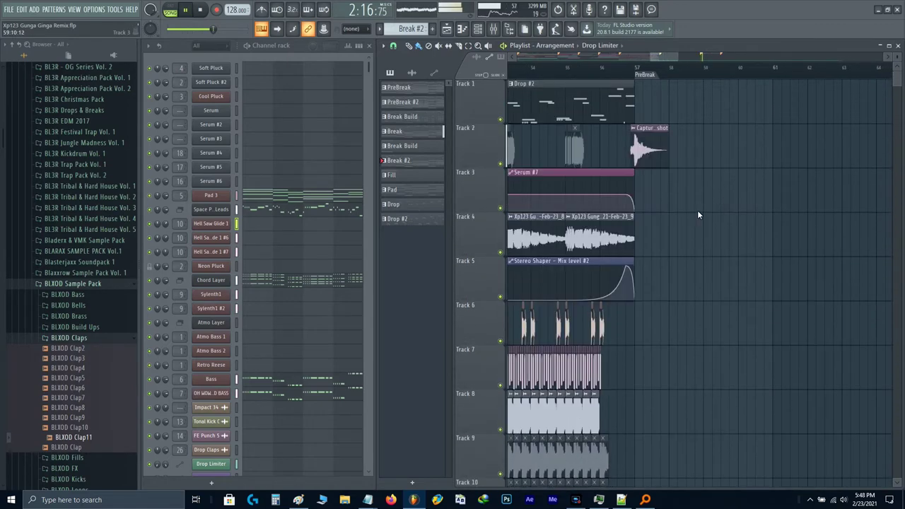
key(F9)
click(797, 270)
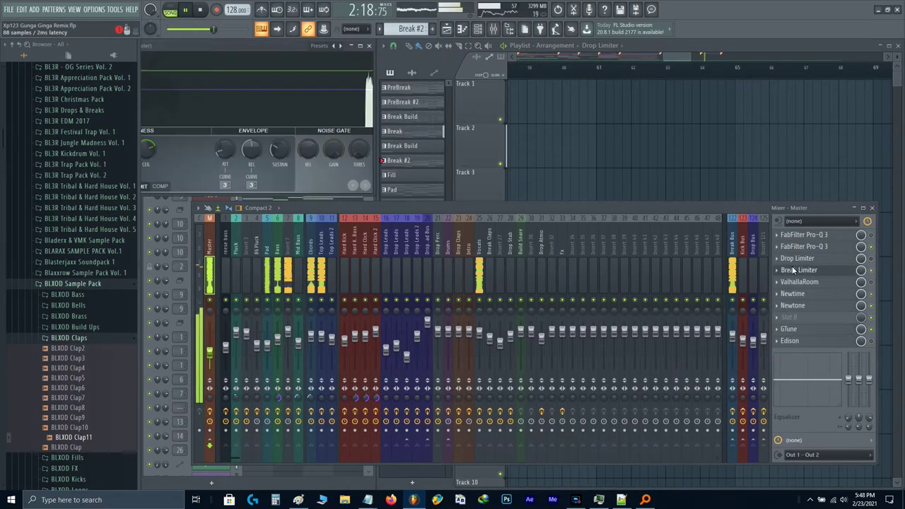
key(F9)
- Follow the second break's playback to its last bars while checking the level in the Break Limiter
ctrl+scroll(722, 211, down, 3)
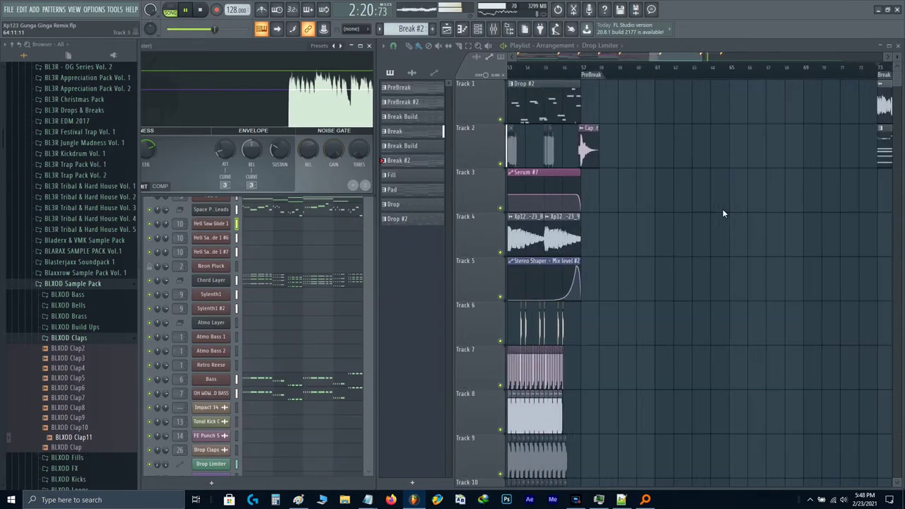
ctrl+scroll(788, 205, down, 5)
ctrl+scroll(813, 201, up, 10)
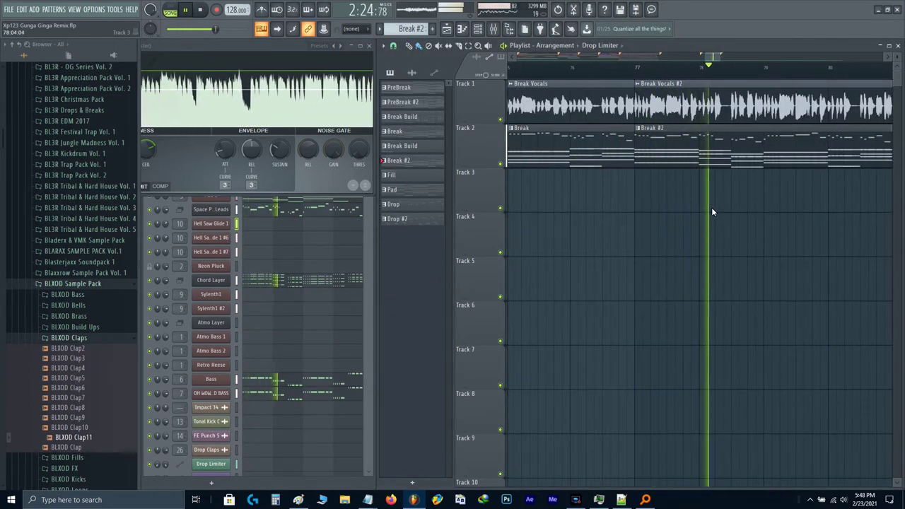
drag(777, 192, 600, 237)
ctrl+scroll(600, 237, down, 3)
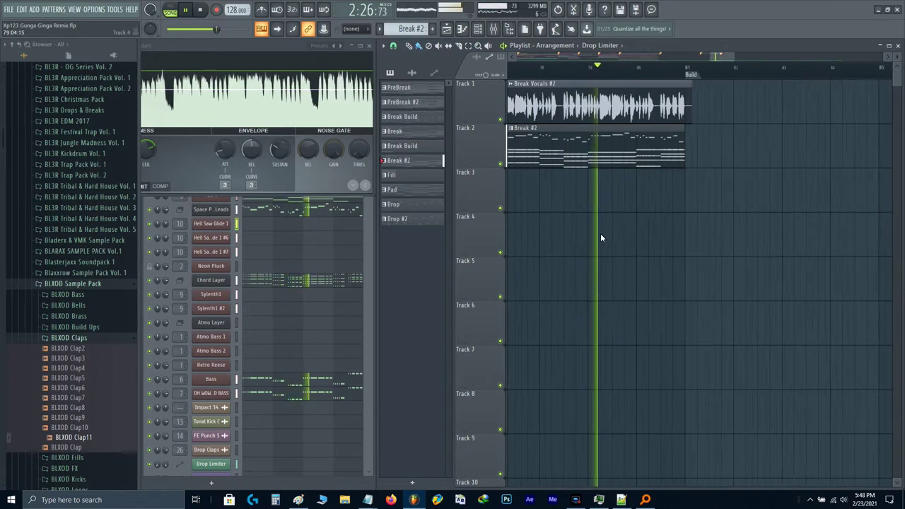
scroll(651, 190, up, 5)
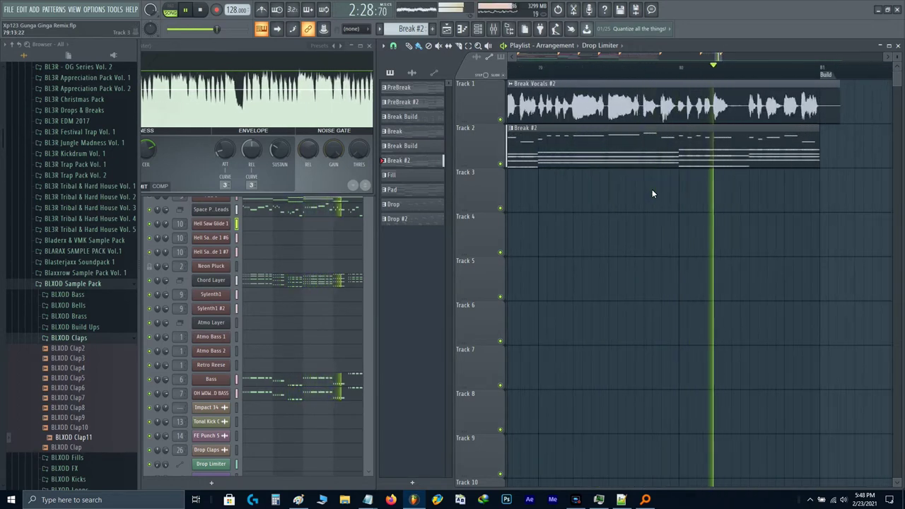
key(space)
- Copy the first break's two Drop Claps clips and its second-half BLXOD Clap11 clips, and paste them into the second break from bar 73
scroll(651, 189, down, 8)
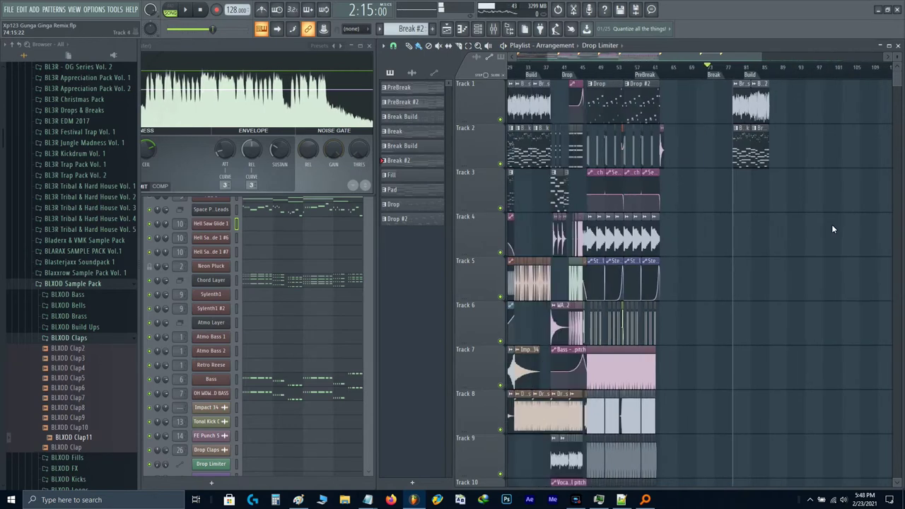
scroll(592, 309, up, 6)
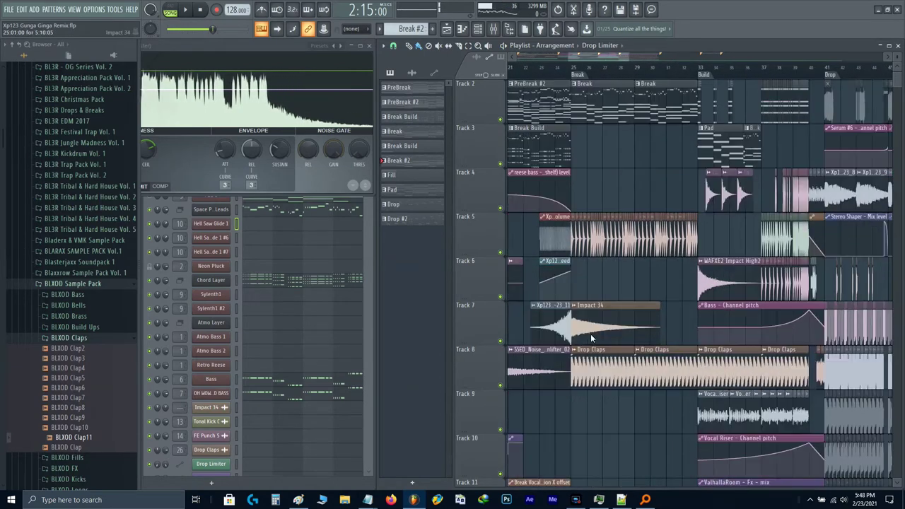
drag(639, 372, 693, 275)
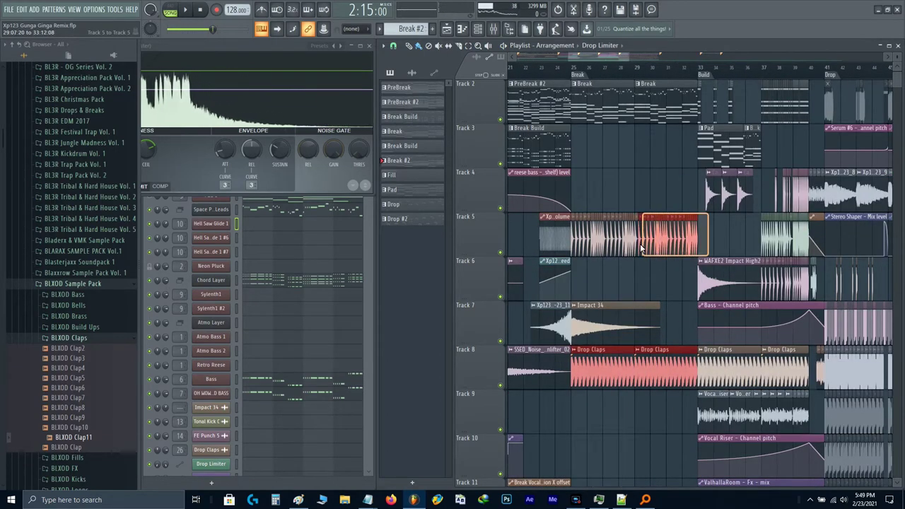
drag(640, 248, 638, 247)
scroll(640, 246, down, 3)
scroll(664, 237, right, 8)
scroll(703, 230, up, 4)
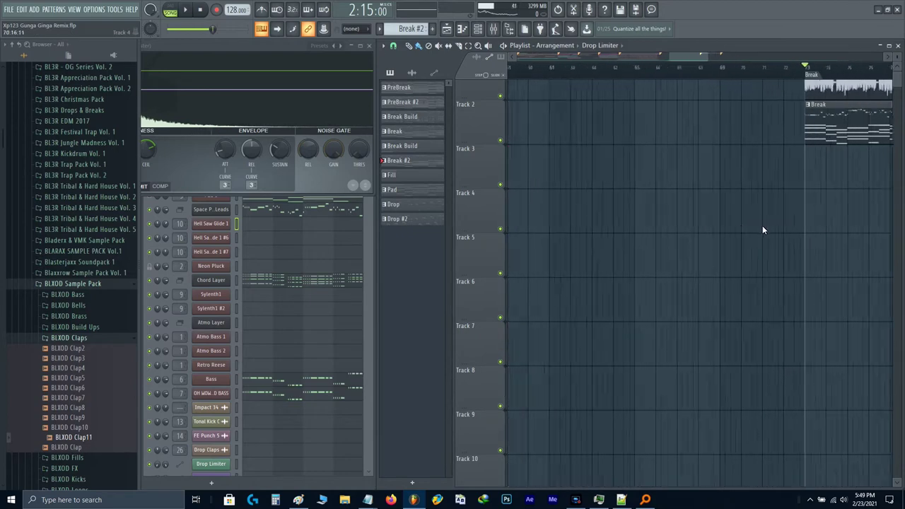
mouse_move(763, 230)
mouse_down()
mouse_move(608, 260)
mouse_move(551, 288)
mouse_move(537, 285)
mouse_move(757, 283)
mouse_up()
key(ctrl+v)
key(ctrl+z)
key(ctrl+v)
- Move the second break's BLXOD Clap11 clips to Track 6 and its Drop Claps clips to Track 7 during playback
key(space)
key(shift+Down)
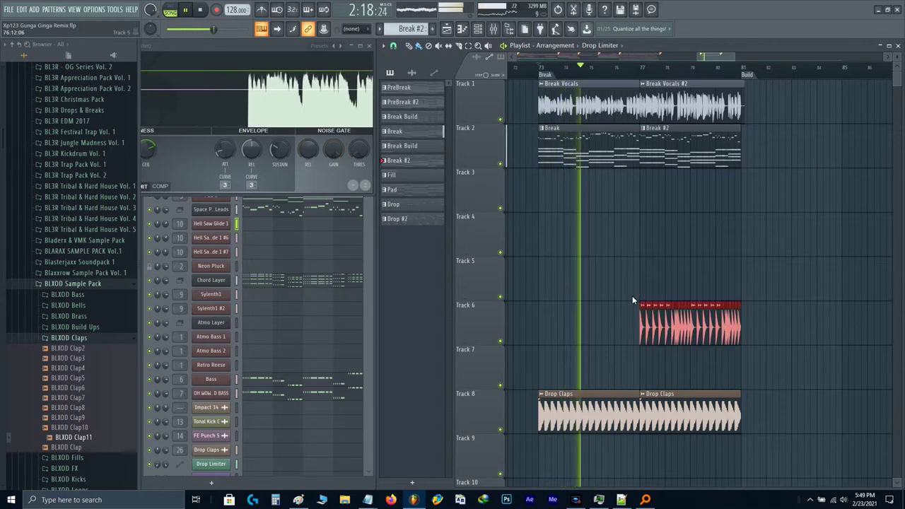
key(shift+Down)
key(ctrl+d)
drag(570, 304, 779, 412)
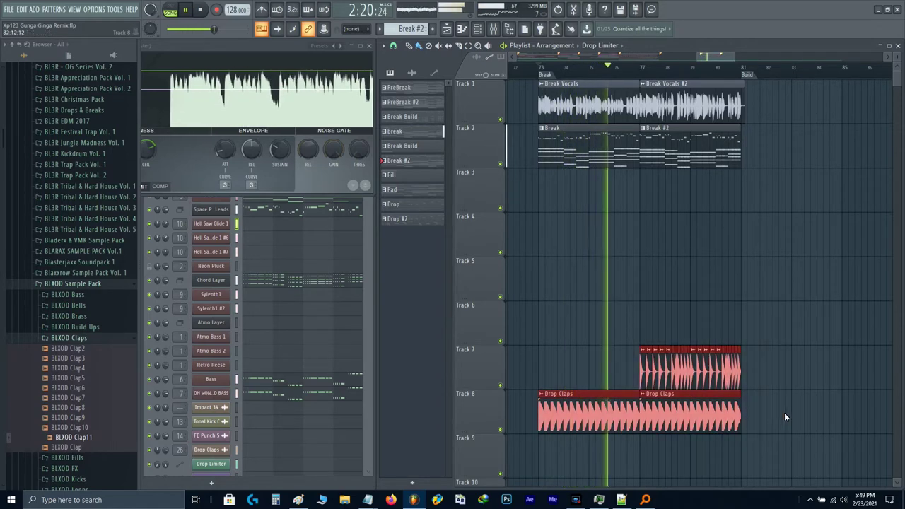
key(shift+Up)
ctrl+scroll(689, 277, up, 3)
click(678, 272)
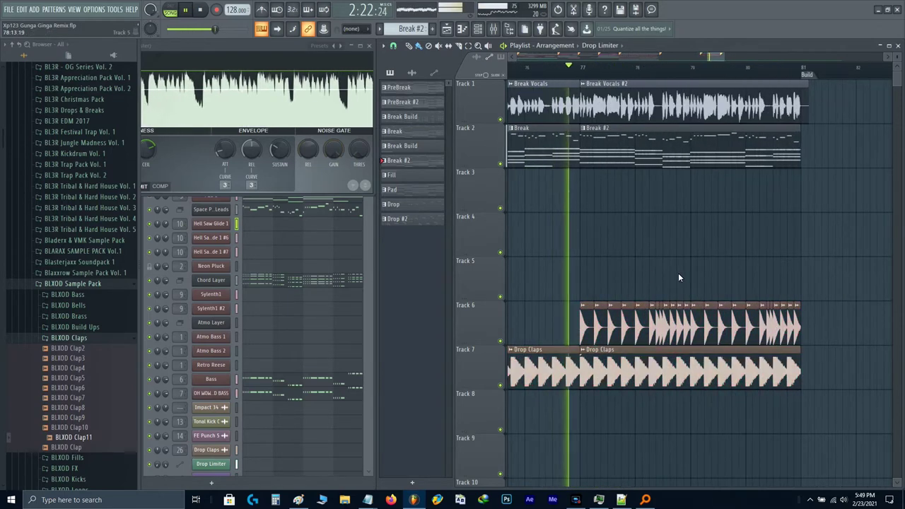
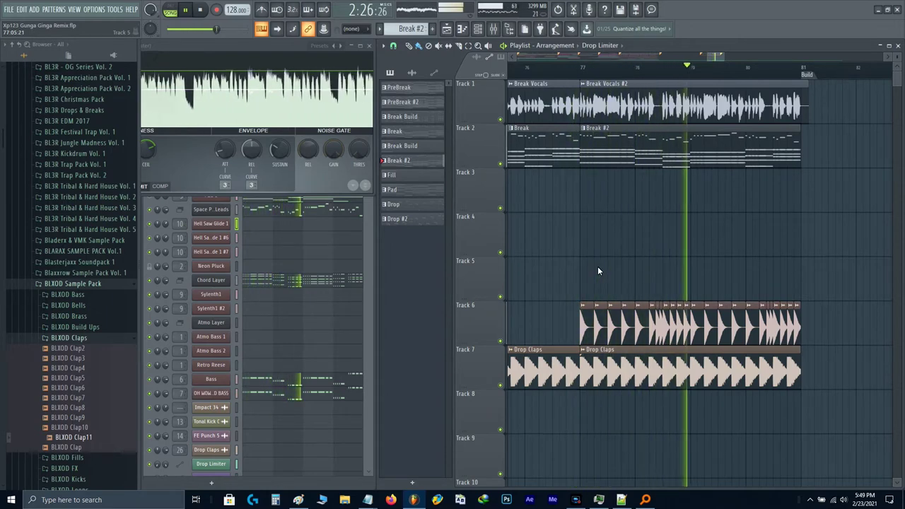
- Stop playback and listen to the end of the second break from bar 79
ctrl+scroll(684, 276, up, 3)
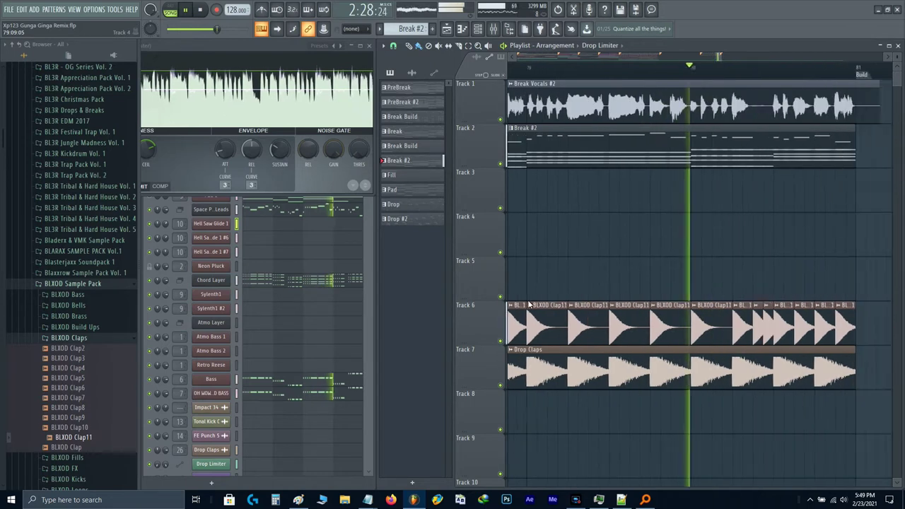
key(space)
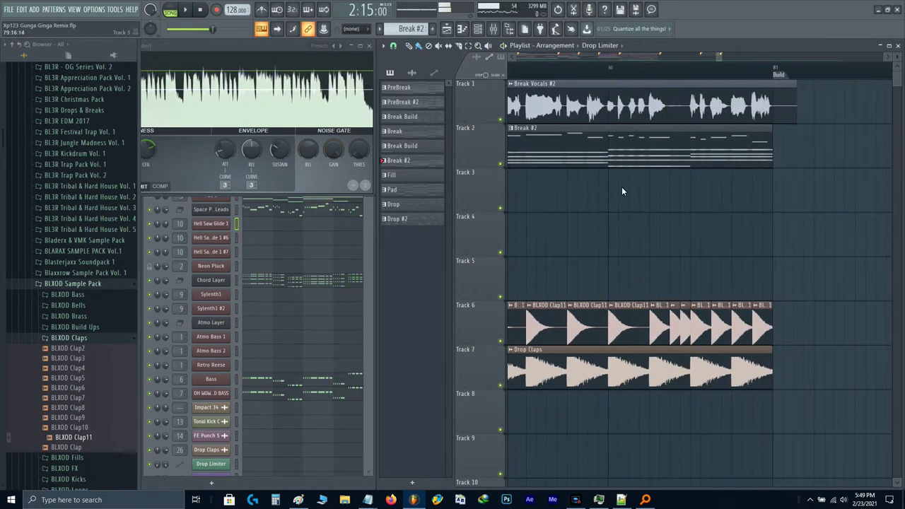
click(642, 70)
key(space)
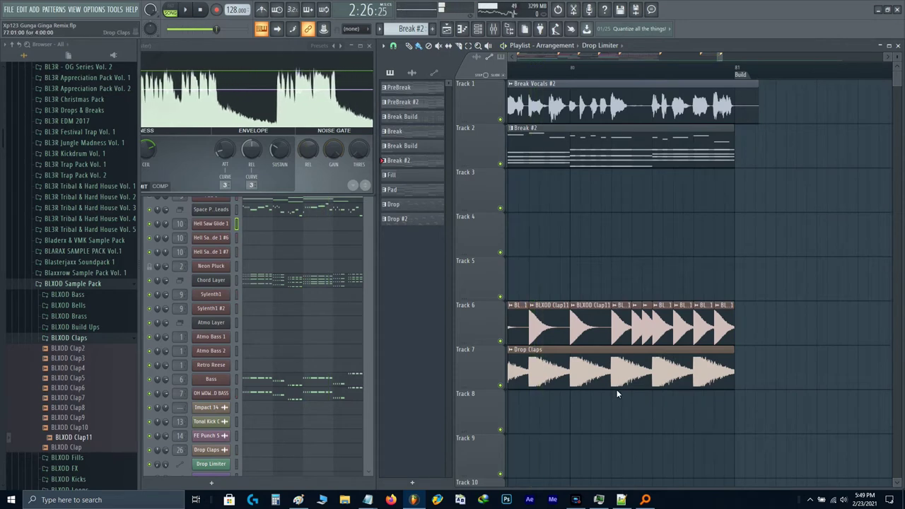
- Slice the Drop Claps clip and remove the clap parts on Tracks 6 and 7 over the second beat of bar 80
drag(617, 431, 611, 288)
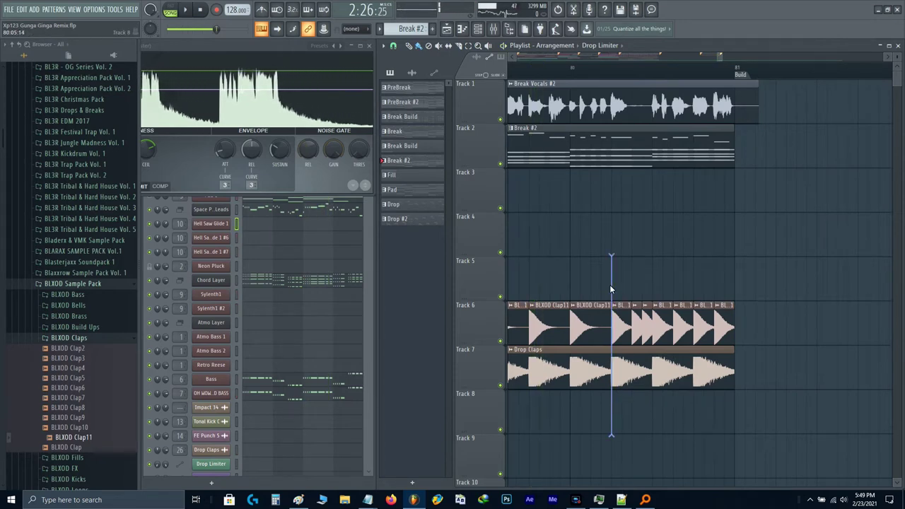
right_click(630, 340)
key(ctrl+z)
drag(652, 372, 652, 357)
right_click(633, 367)
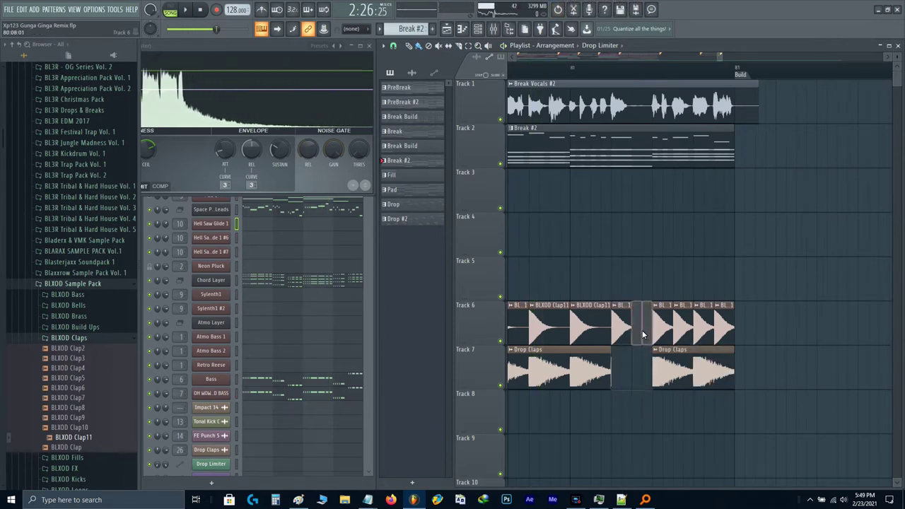
- Play back the clap gap from bar 79 and save the project
key(space)
scroll(703, 326, up, 3)
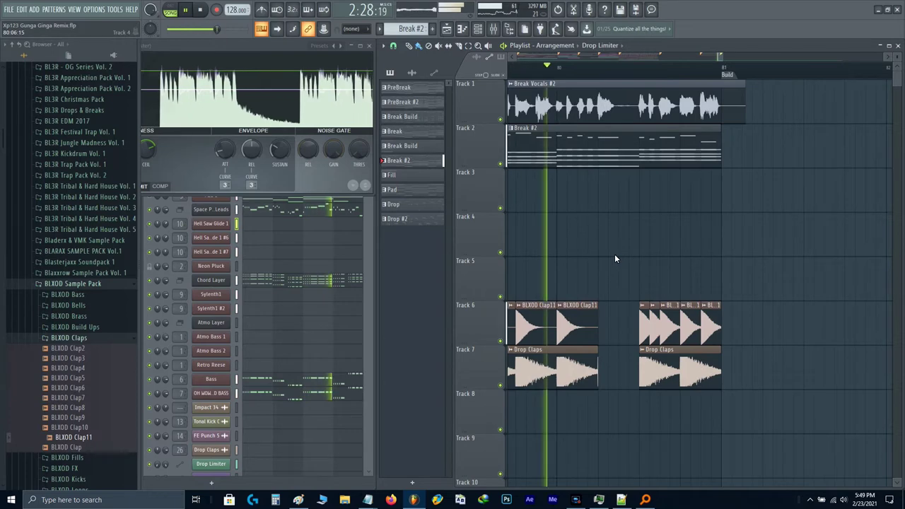
key(space)
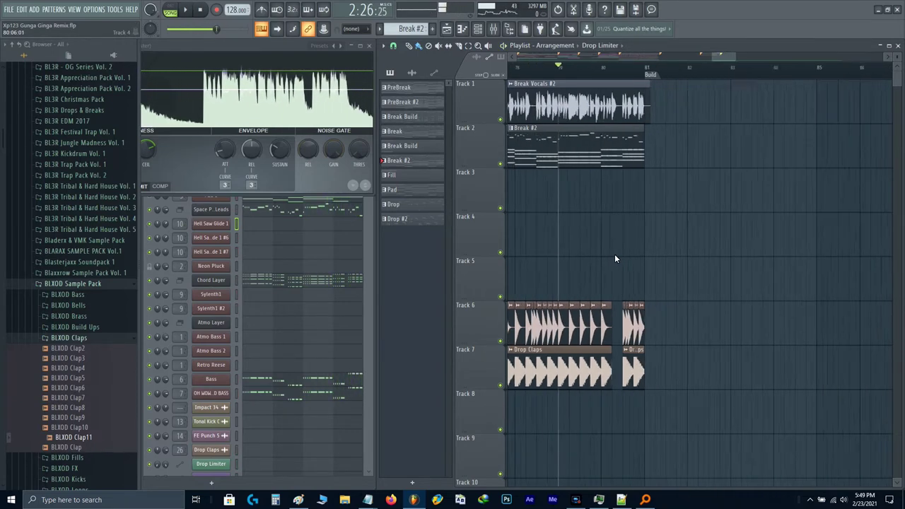
scroll(614, 254, down, 1)
drag(614, 253, 696, 261)
key(ctrl+s)
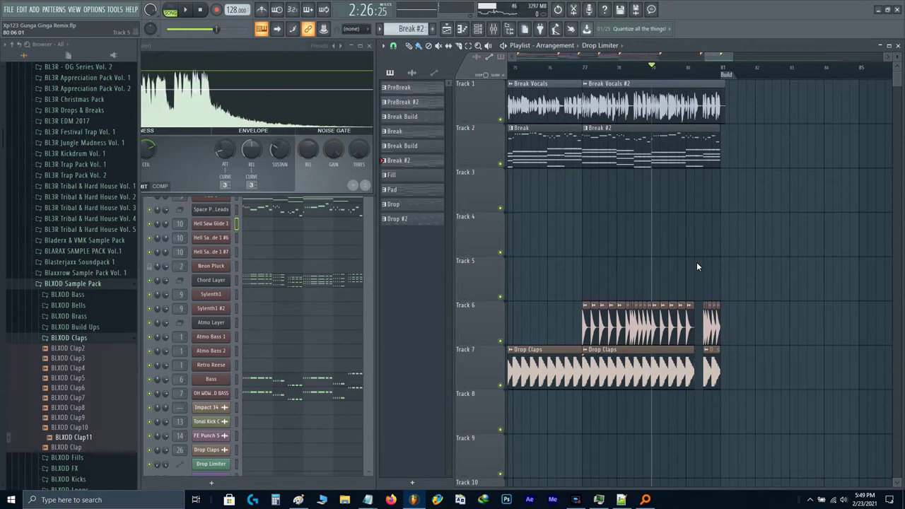
- Copy the first PreBreak's patterns, effects and automation clips on Tracks 2 to 16 from bar 17 to the second PreBreak at bar 57
scroll(696, 263, down, 4)
scroll(622, 213, down, 1)
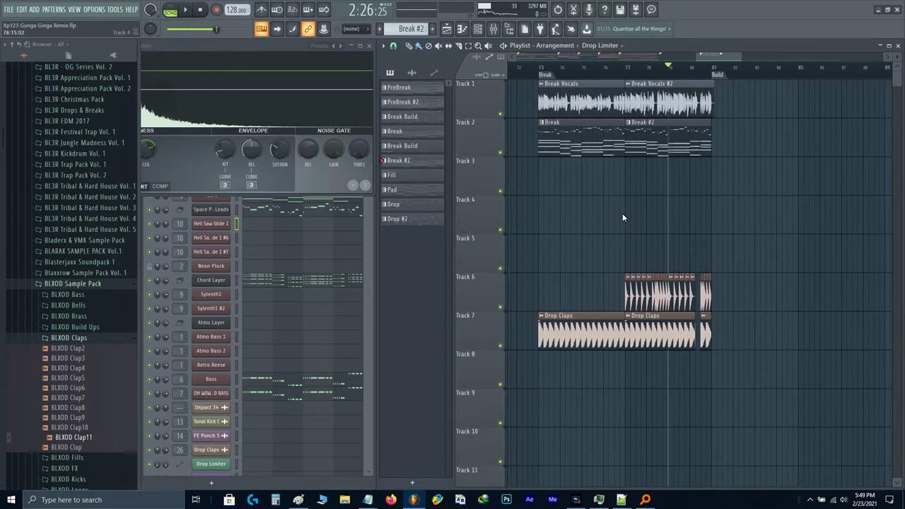
scroll(623, 216, down, 3)
drag(624, 218, 873, 260)
scroll(664, 217, down, 1)
drag(579, 216, 779, 222)
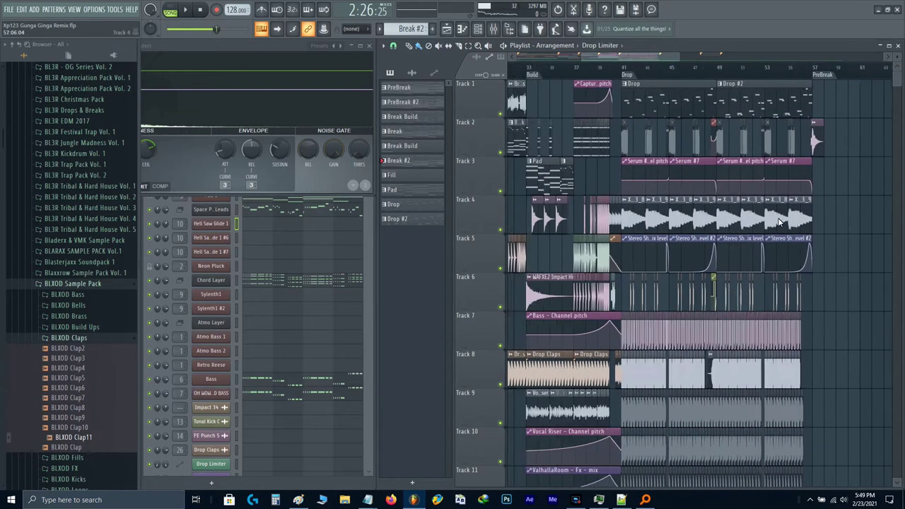
scroll(780, 222, down, 1)
drag(576, 212, 751, 199)
scroll(706, 143, up, 3)
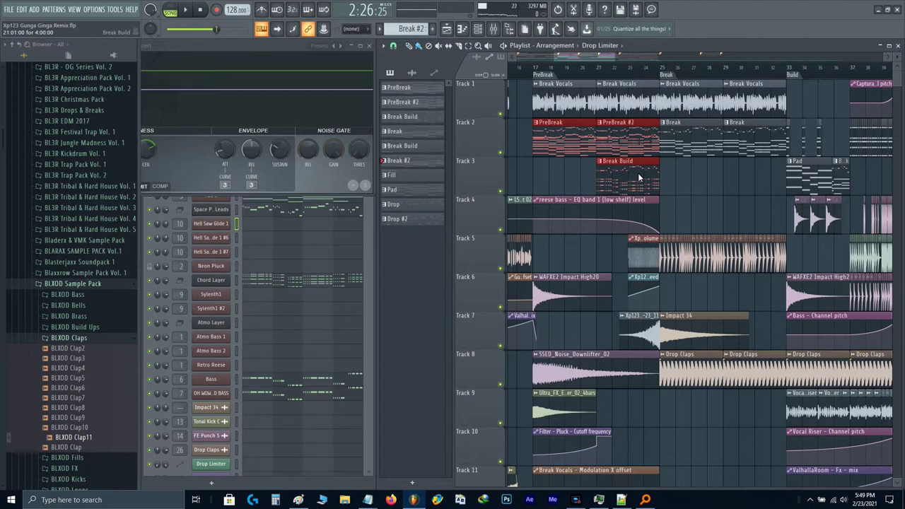
scroll(639, 177, down, 6)
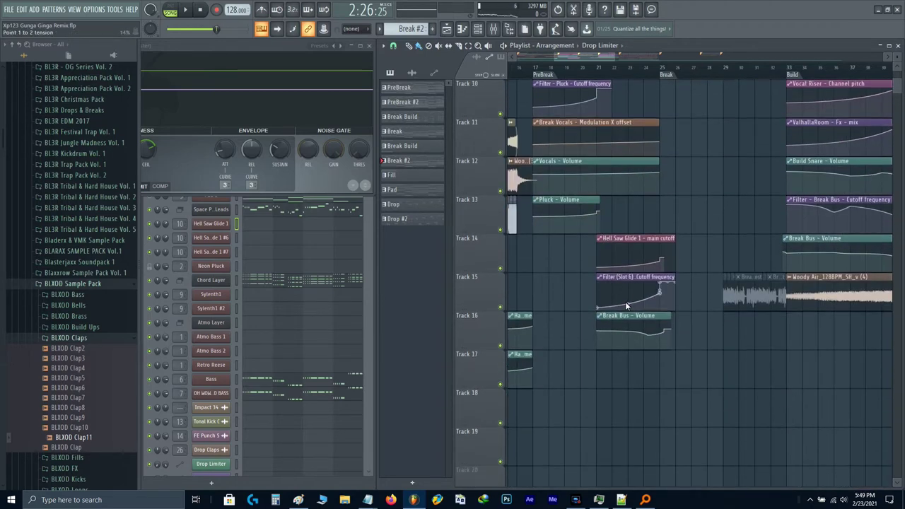
drag(630, 335, 617, 148)
scroll(590, 267, up, 2)
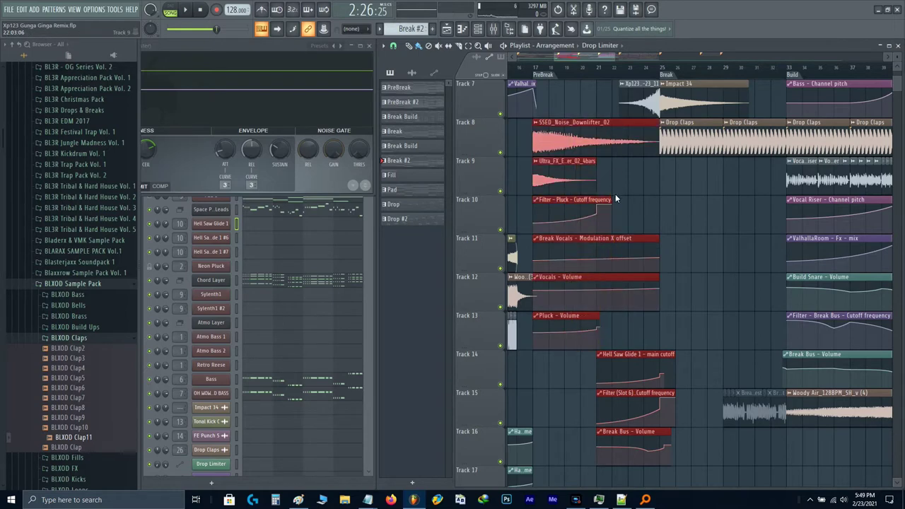
scroll(615, 194, up, 3)
ctrl+shift+click(637, 302)
drag(636, 301, 545, 162)
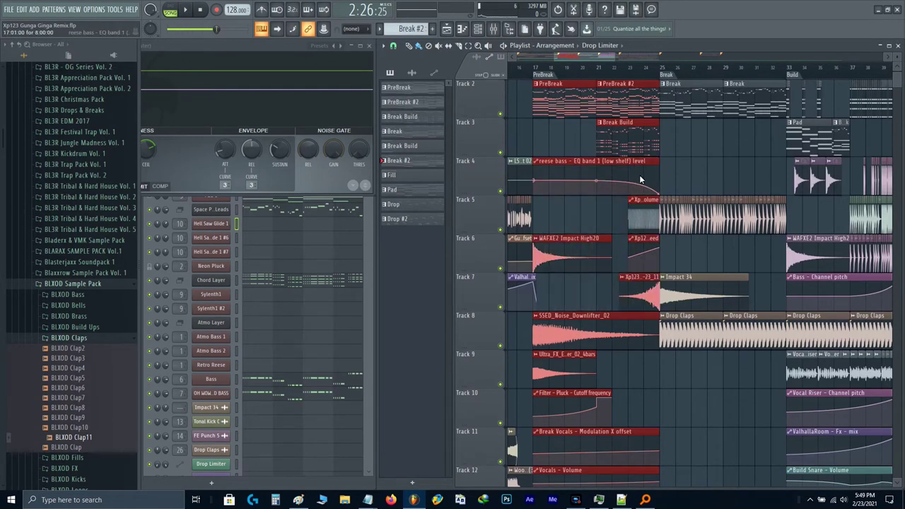
scroll(642, 179, right, 10)
scroll(687, 232, right, 3)
key(ctrl+v)
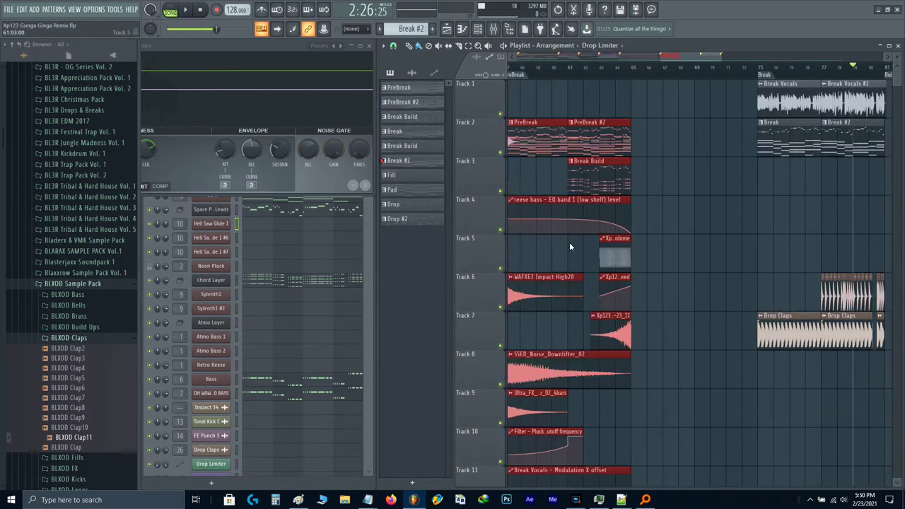
- Deselect the pasted clips and play back the second PreBreak from bar 61
scroll(569, 242, up, 2)
scroll(569, 242, left, 3)
scroll(711, 210, up, 3)
scroll(652, 242, right, 3)
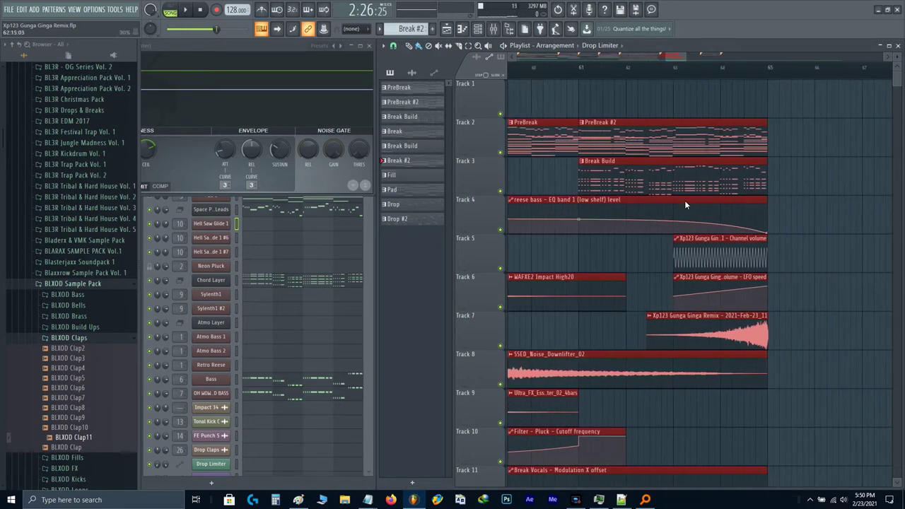
scroll(696, 202, down, 4)
ctrl+click(835, 198)
scroll(639, 100, up, 5)
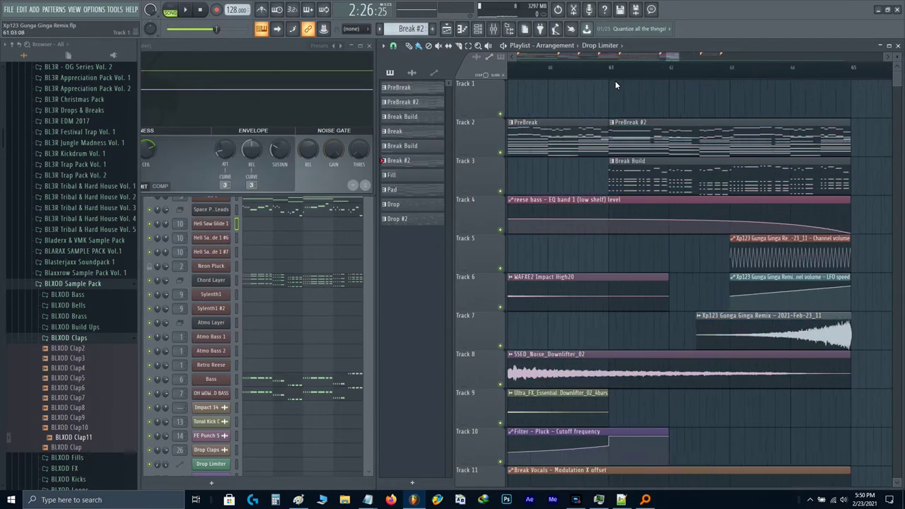
click(605, 69)
scroll(641, 193, down, 13)
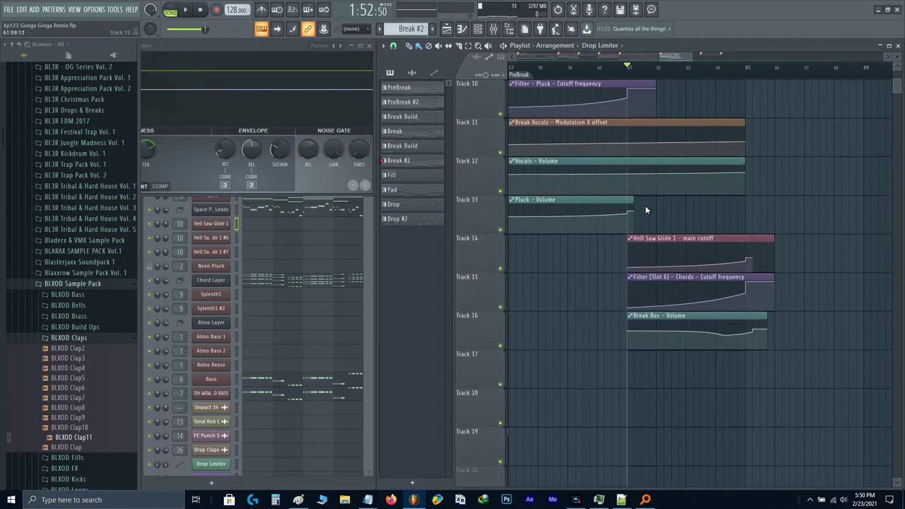
key(space)
scroll(651, 205, up, 9)
scroll(688, 189, up, 3)
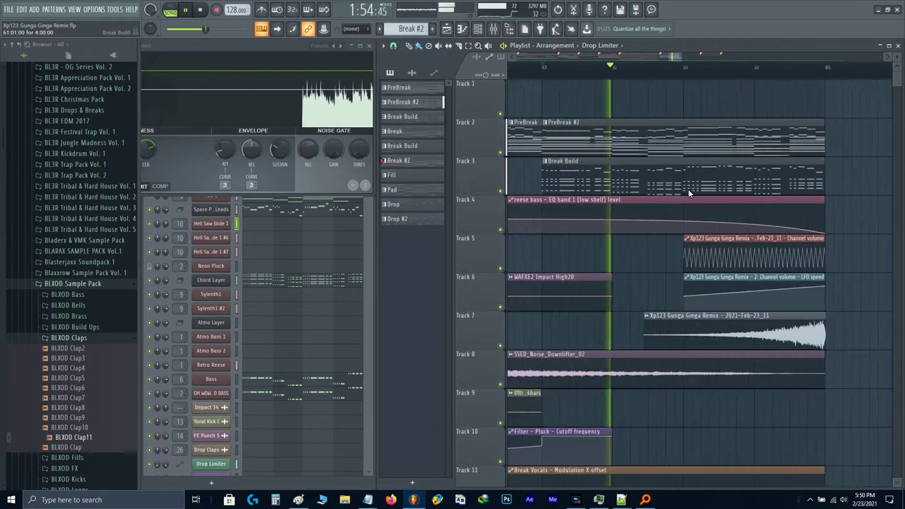
scroll(687, 189, down, 3)
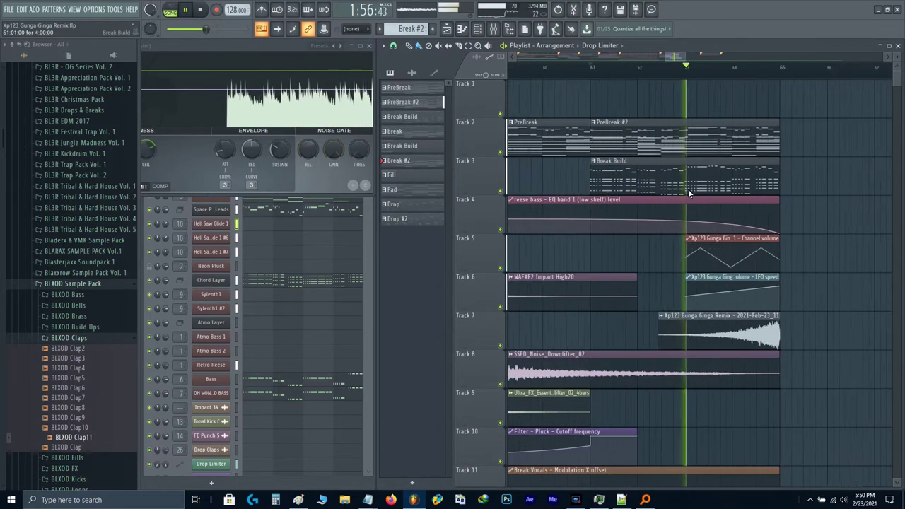
scroll(669, 195, right, 3)
key(space)
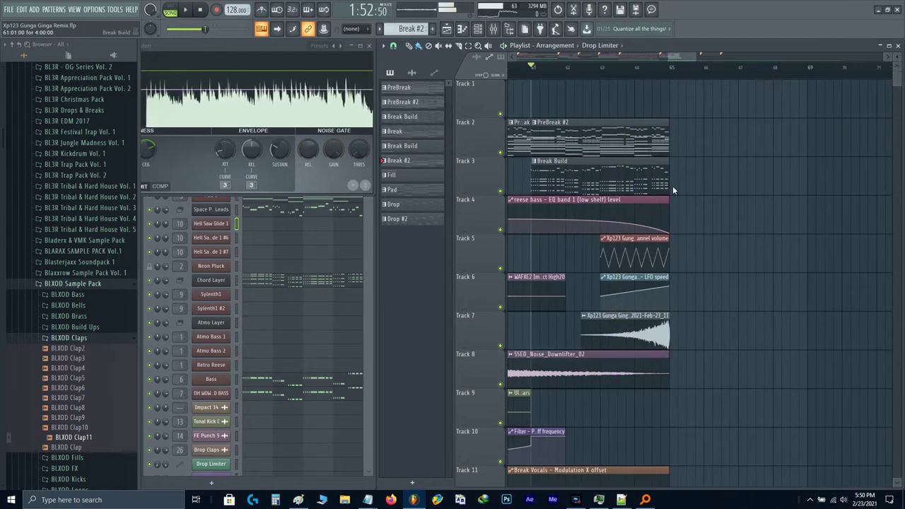
- Duplicate the Break Build clip on Track 3 to bars 65 and 69, and delete the original at bar 61
drag(672, 185, 644, 183)
scroll(643, 183, down, 3)
key(ctrl+b)
key(ctrl+b)
right_click(644, 182)
scroll(643, 181, down, 9)
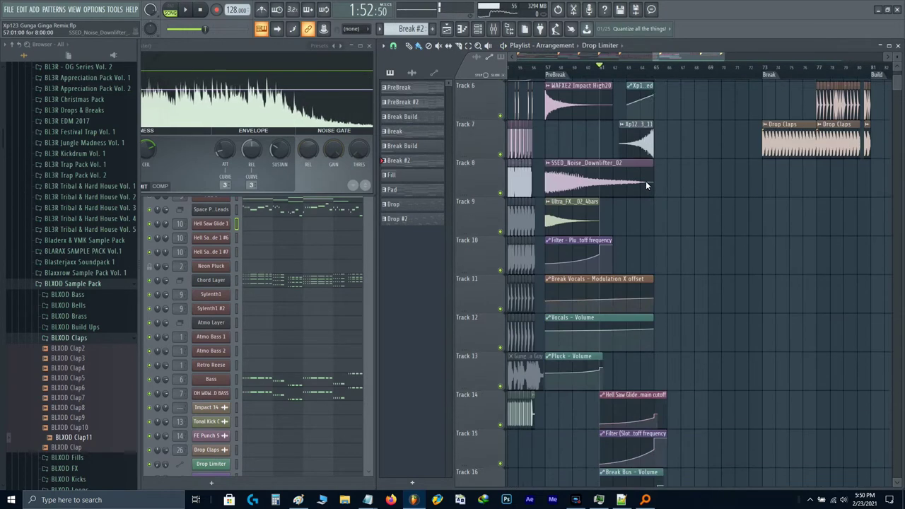
scroll(639, 265, up, 3)
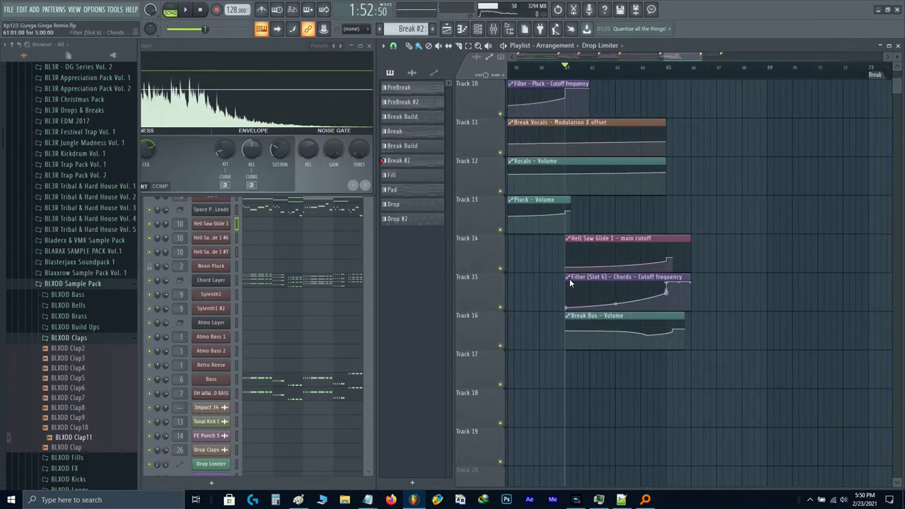
- Make the Filter (Slot 6) - Chords cutoff frequency automation on Track 15 unique and move it to bar 69
click(569, 279)
click(590, 332)
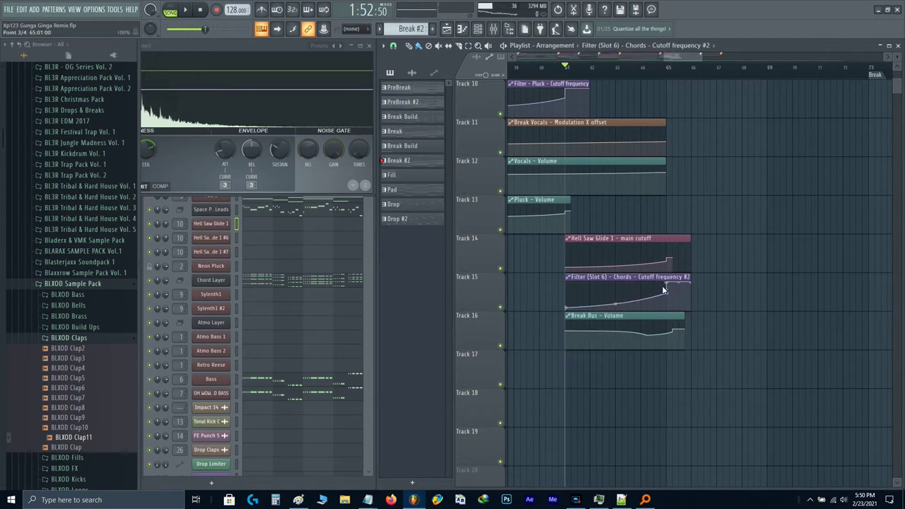
scroll(663, 288, up, 3)
drag(663, 291, 868, 293)
scroll(631, 310, down, 2)
scroll(547, 290, up, 2)
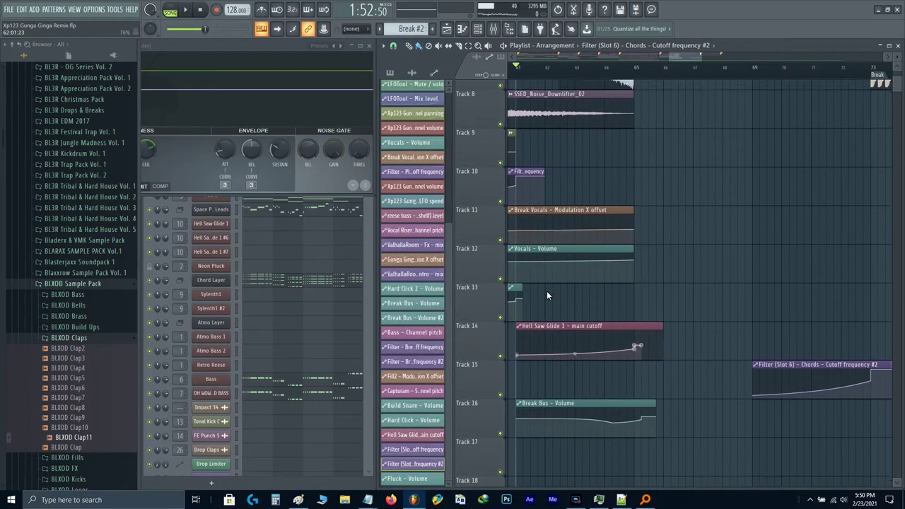
- Make the Hell Saw Glide 1 main cutoff automation on Track 14 unique and move it to bar 65
click(520, 334)
click(551, 336)
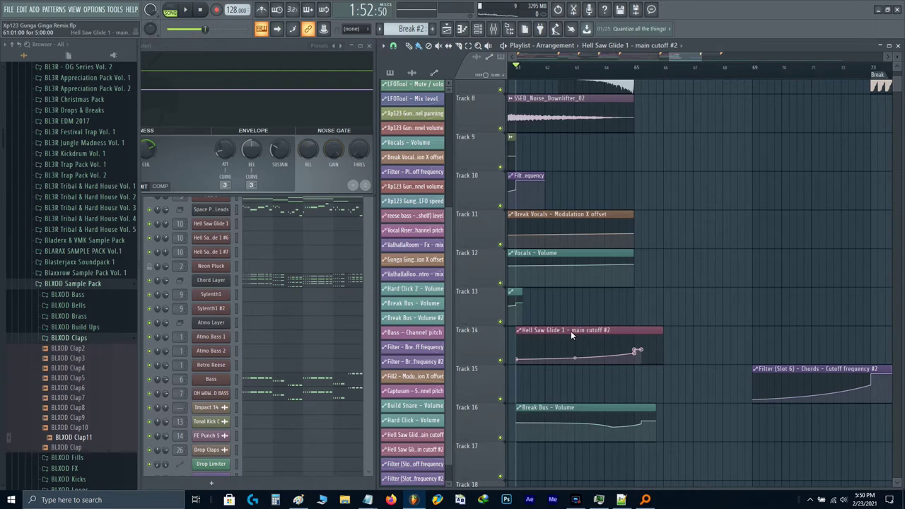
drag(570, 331, 691, 336)
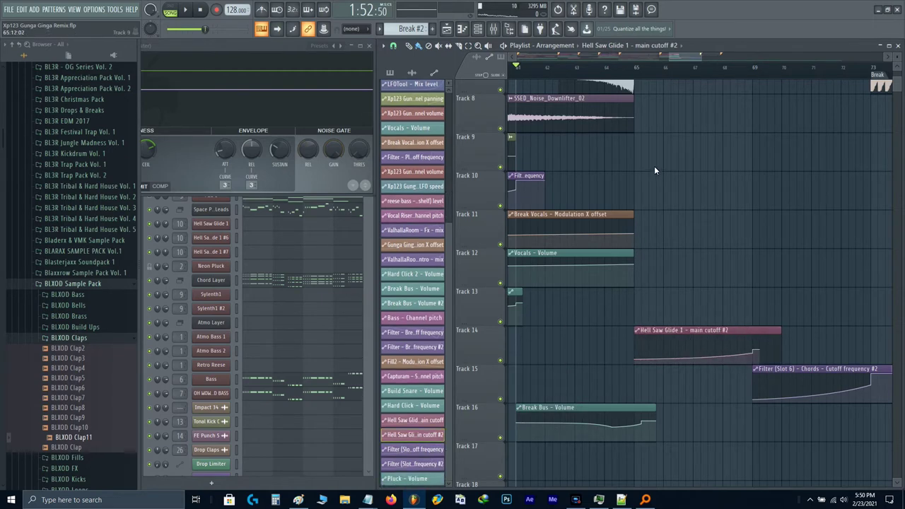
- Play back the Break Build from bar 65 to hear the relocated Hell Saw Glide 1 automation
scroll(654, 167, up, 6)
scroll(654, 116, up, 3)
click(620, 71)
key(space)
scroll(680, 284, down, 7)
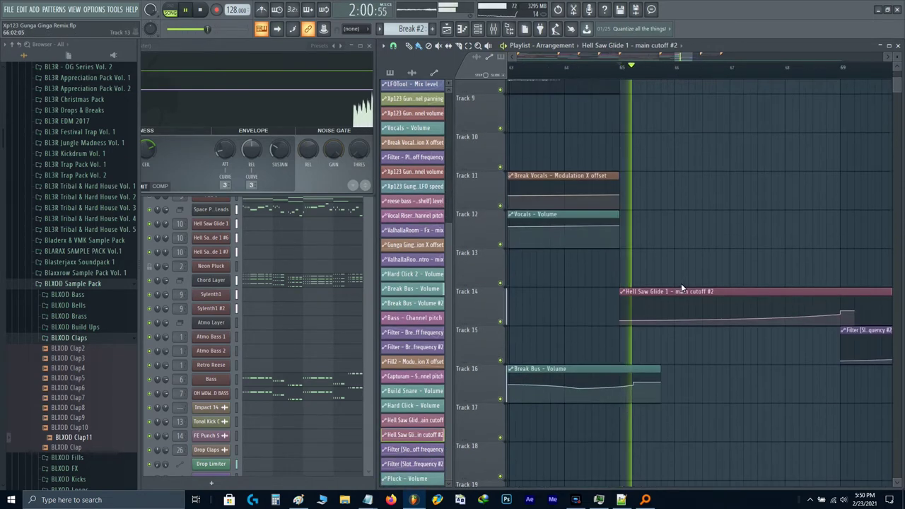
drag(682, 286, 613, 292)
key(space)
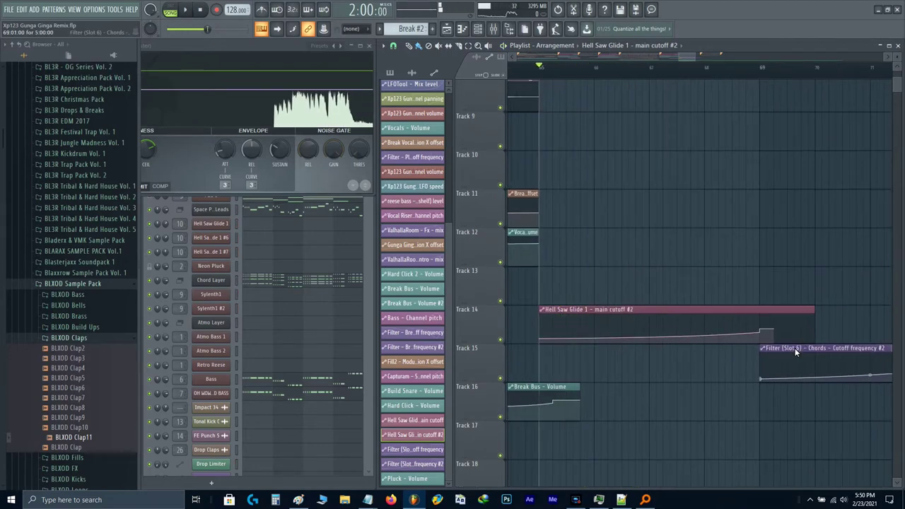
- Copy the unique chords filter cutoff automation on Track 15 to bar 65, keeping only a short slice of its beginning
ctrl+scroll(795, 348, down, 2)
drag(795, 348, 689, 353)
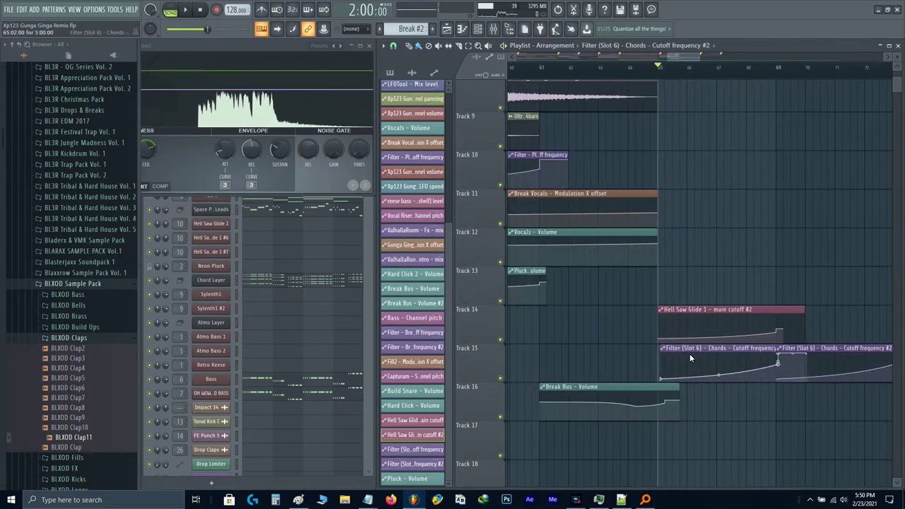
ctrl+scroll(652, 378, up, 3)
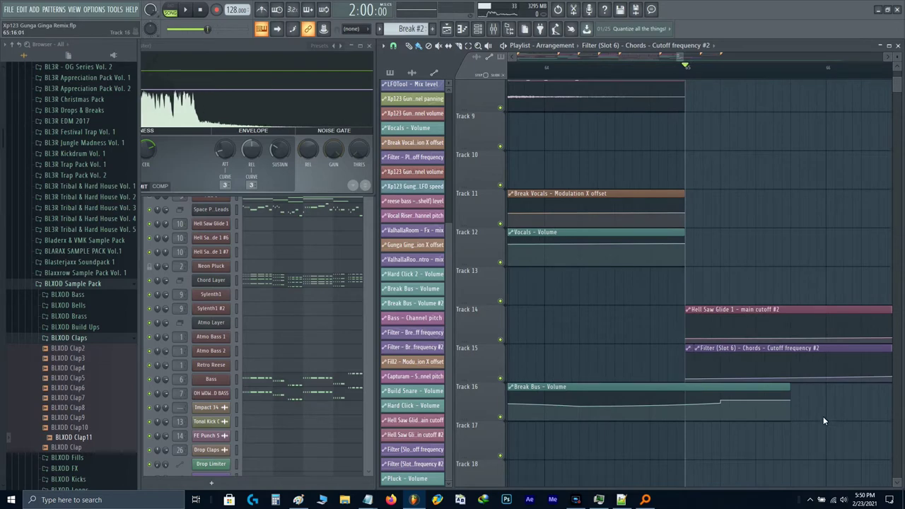
- Play back the Break Build from bar 65 to check the chords filter cutoff, and stop playback
key(space)
ctrl+scroll(804, 287, down, 3)
scroll(621, 287, up, 5)
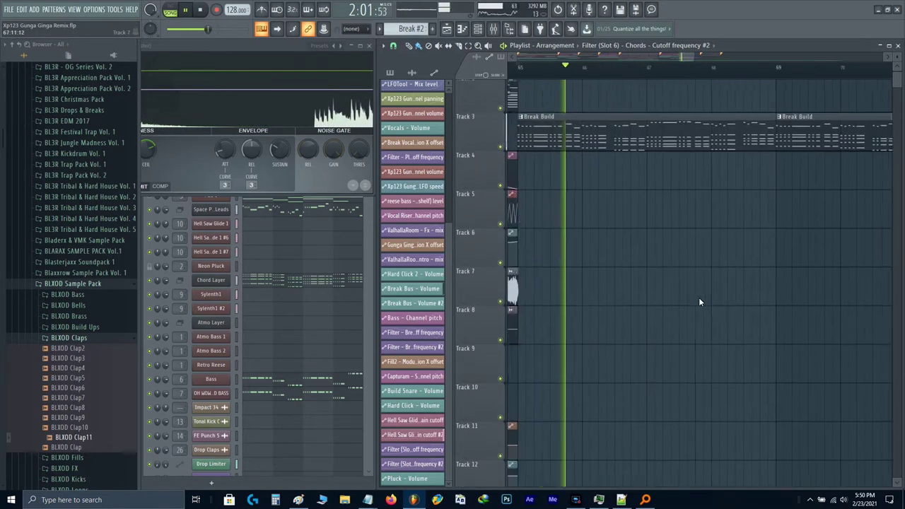
ctrl+scroll(698, 302, down, 3)
scroll(698, 302, down, 1)
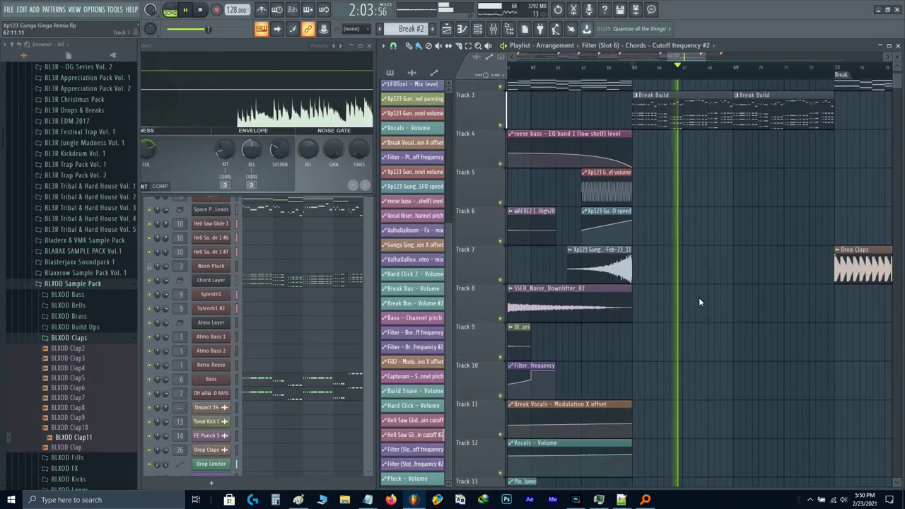
key(space)
- Shape the Hell Saw Glide 1 cutoff automation to rise to about 35% at bar 67 and drop to about 19%, and play it back
scroll(686, 416, down, 3)
ctrl+scroll(685, 421, up, 5)
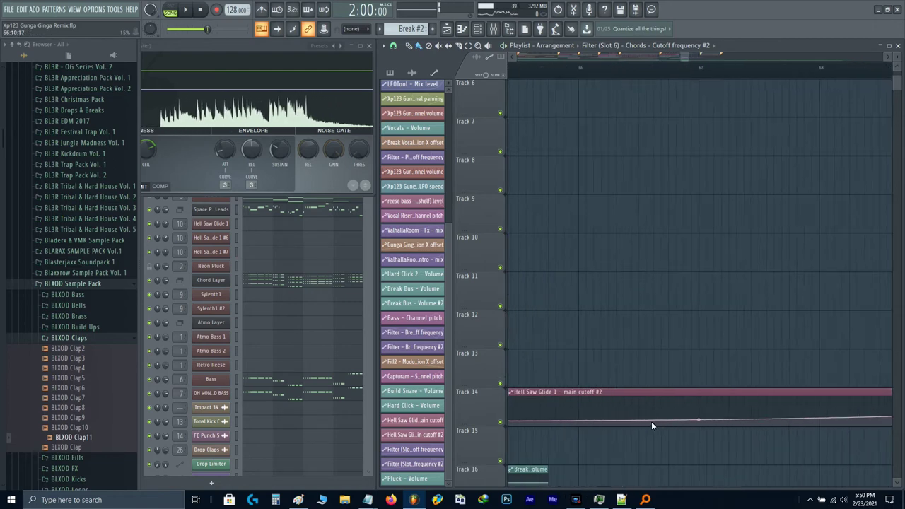
ctrl+scroll(657, 419, down, 3)
ctrl+scroll(662, 418, up, 3)
drag(677, 418, 677, 415)
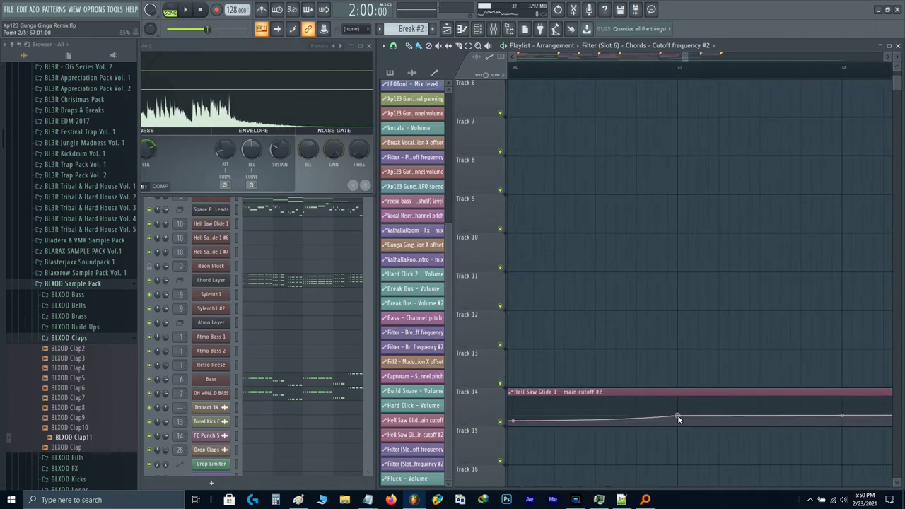
key(space)
ctrl+scroll(677, 419, down, 3)
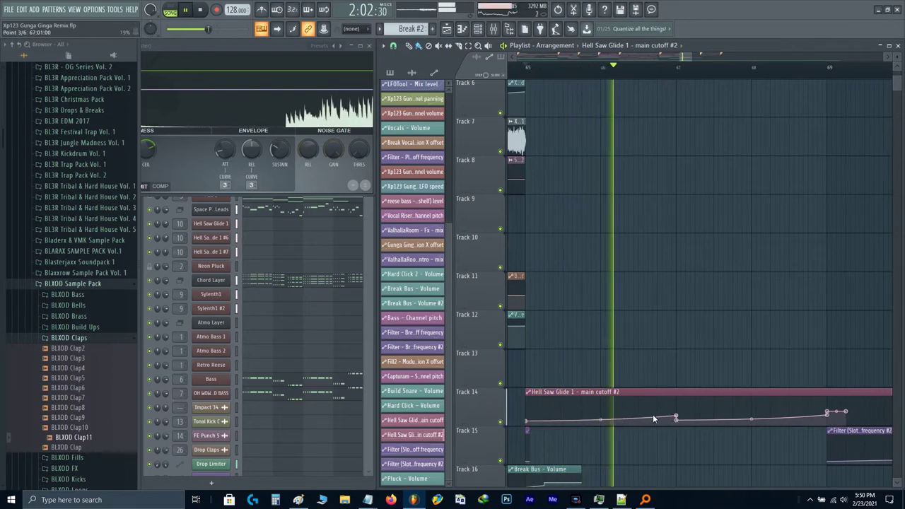
- Set the upper Hell Saw Glide 1 cutoff point at bar 67 to 0.3 and play back from bar 65
key(space)
right_click(623, 406)
click(653, 476)
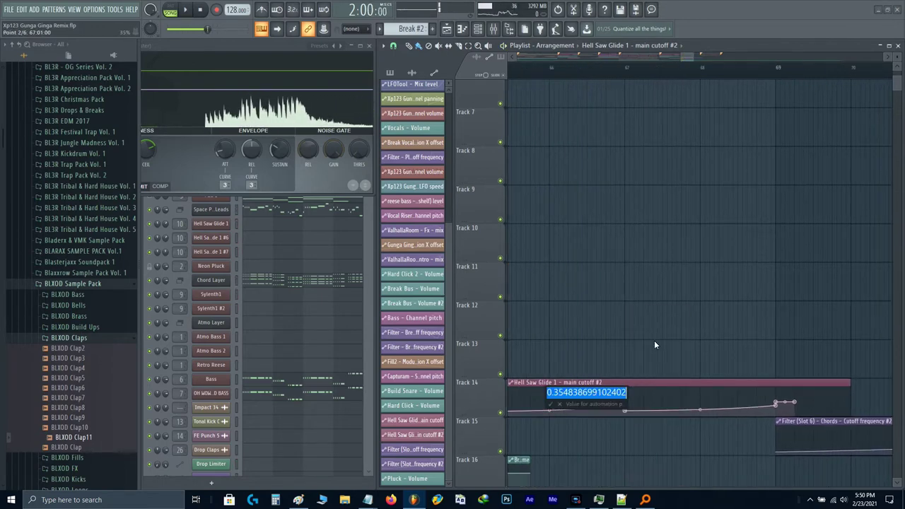
text(3)
key(Return)
key(space)
scroll(654, 345, down, 3)
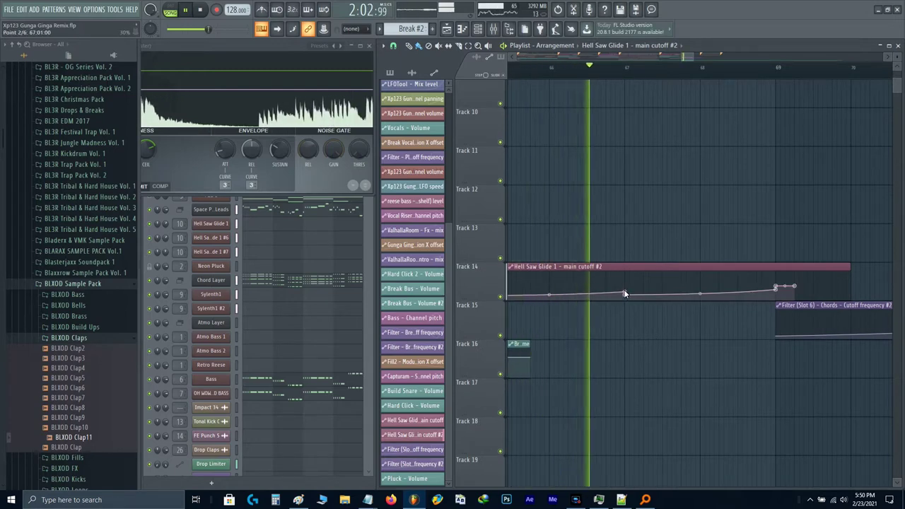
key(space)
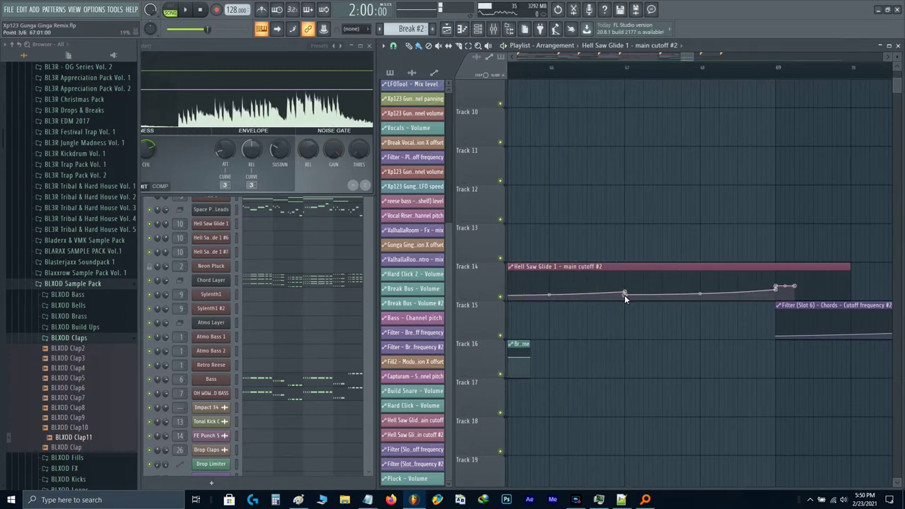
- Set the lower Hell Saw Glide 1 cutoff point at bar 67 to 0.15 during playback from bar 65
drag(624, 295, 720, 315)
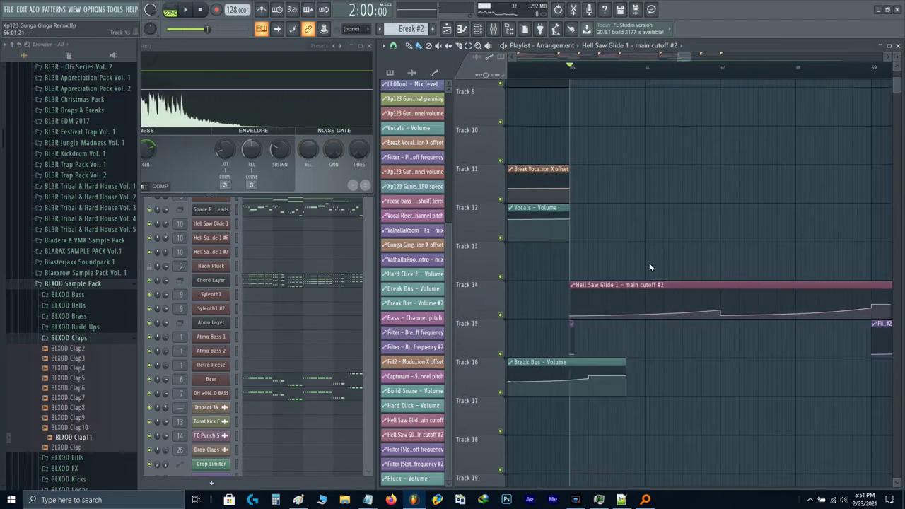
right_click(720, 312)
click(739, 478)
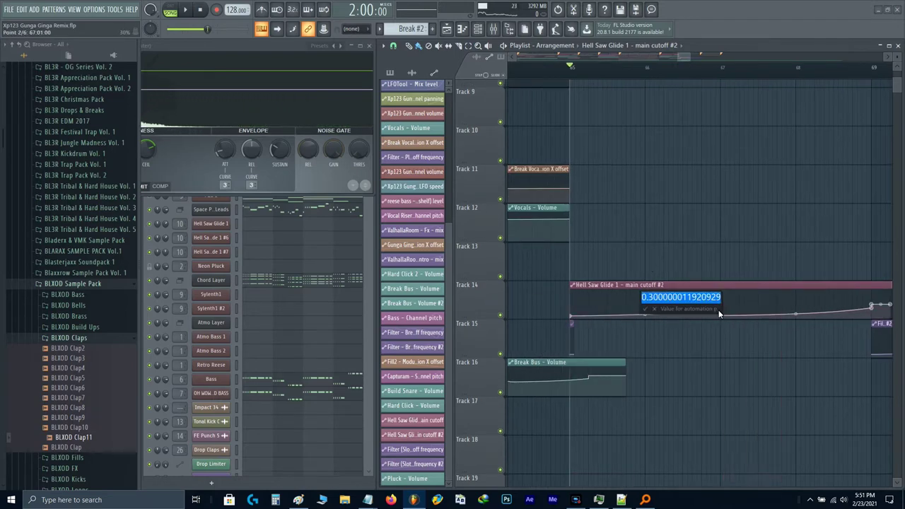
key(space)
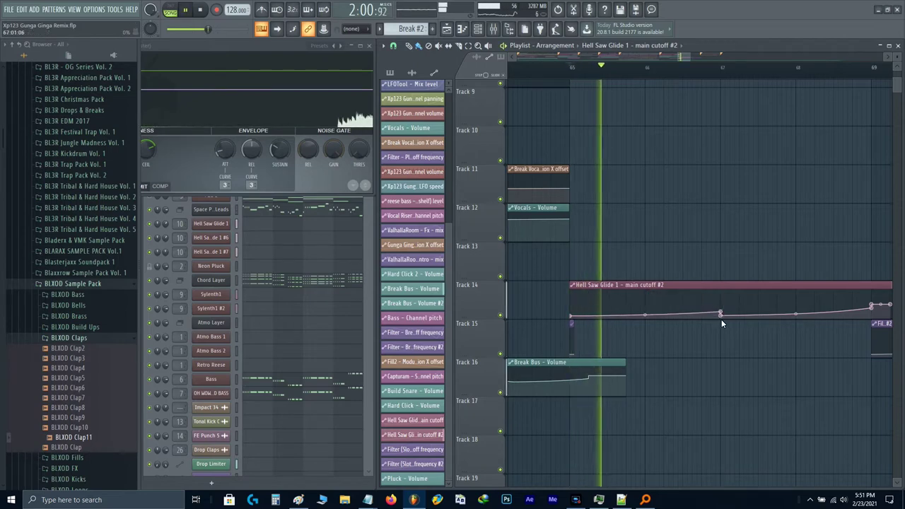
right_click(720, 318)
text(t.15)
key(Return)
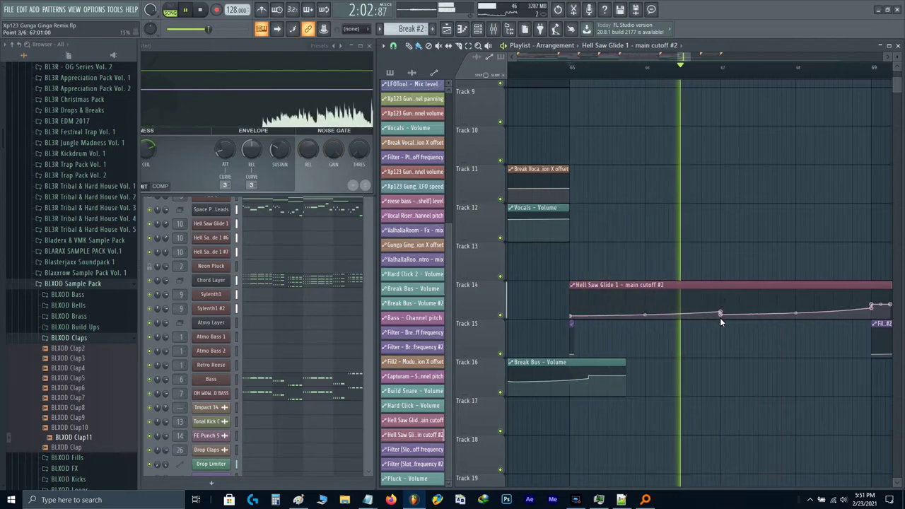
- Stop playback and set the Hell Saw Glide 1 cutoff automation point at bar 69 to 0.3
drag(855, 320, 652, 359)
key(space)
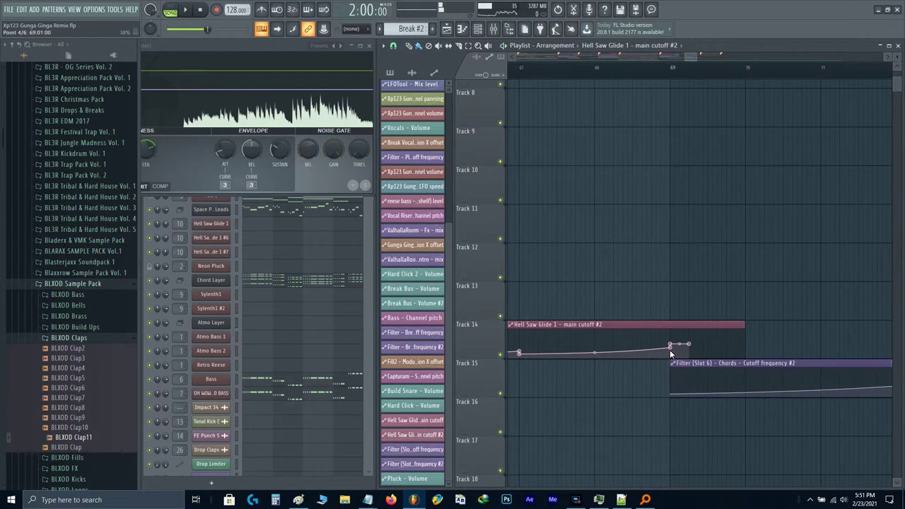
right_click(669, 349)
click(669, 351)
text(.3)
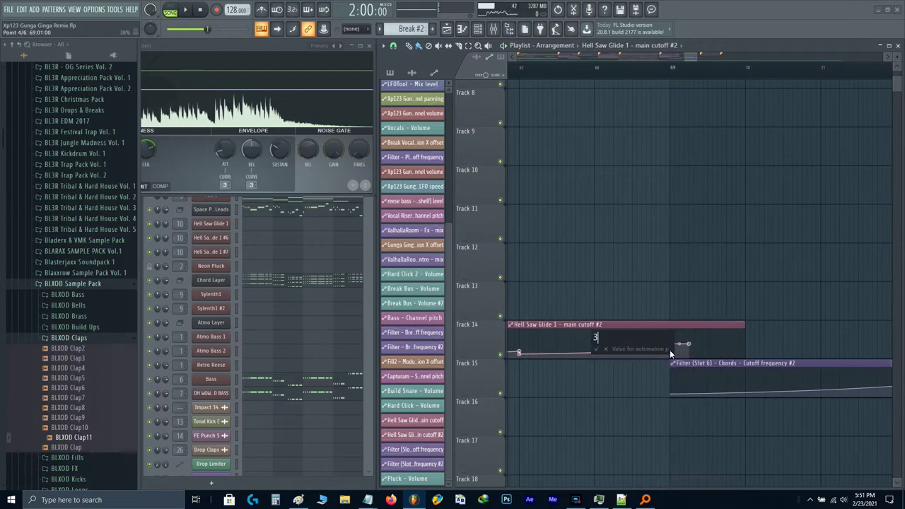
key(Return)
- Copy the upper bar 69 Hell Saw Glide 1 cutoff point's value, move the end points out to bar 73, and paste the value there
right_click(670, 344)
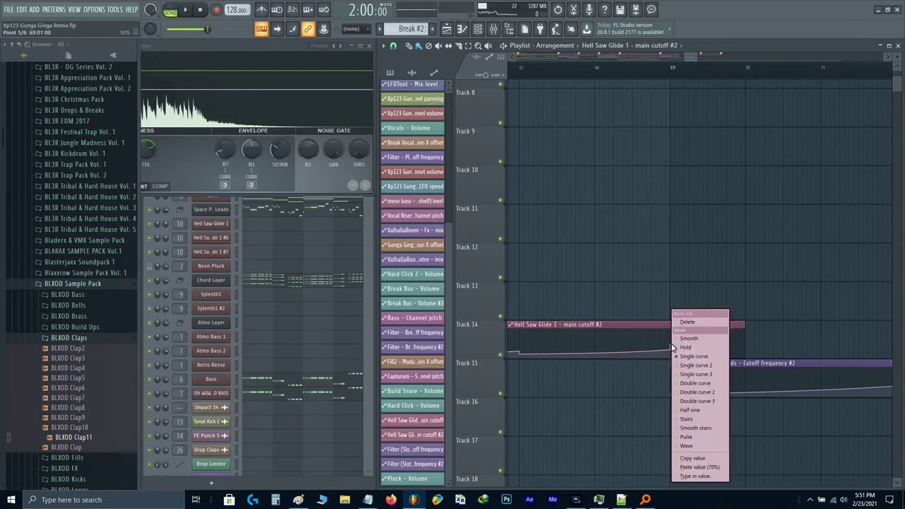
click(695, 457)
scroll(724, 332, down, 3)
drag(732, 325, 895, 330)
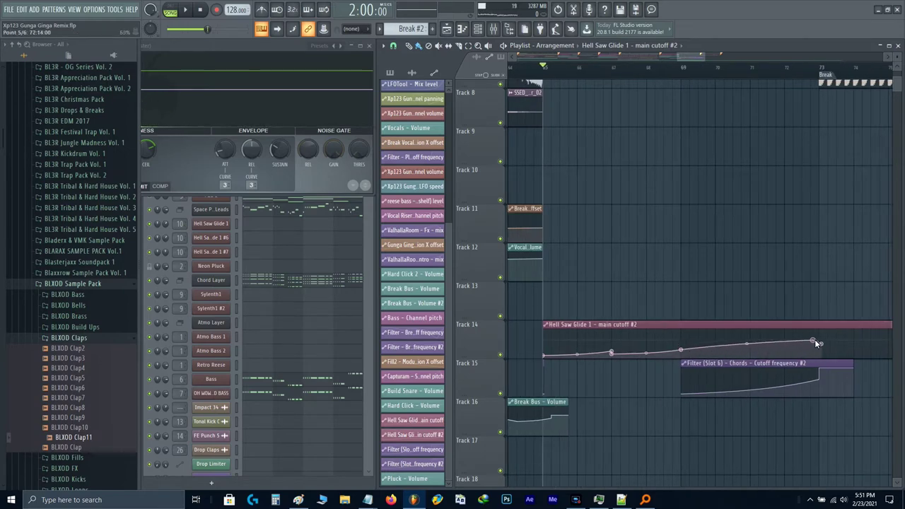
drag(814, 340, 818, 337)
right_click(818, 337)
click(844, 467)
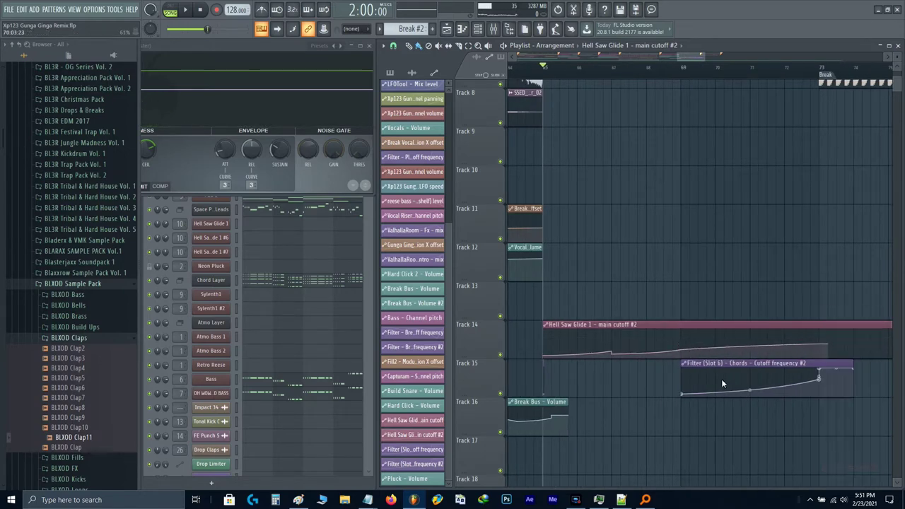
- Add a lower Hell Saw Glide 1 cutoff point at bar 69 so the automation drops to about 18%
scroll(700, 361, up, 3)
drag(650, 340, 651, 357)
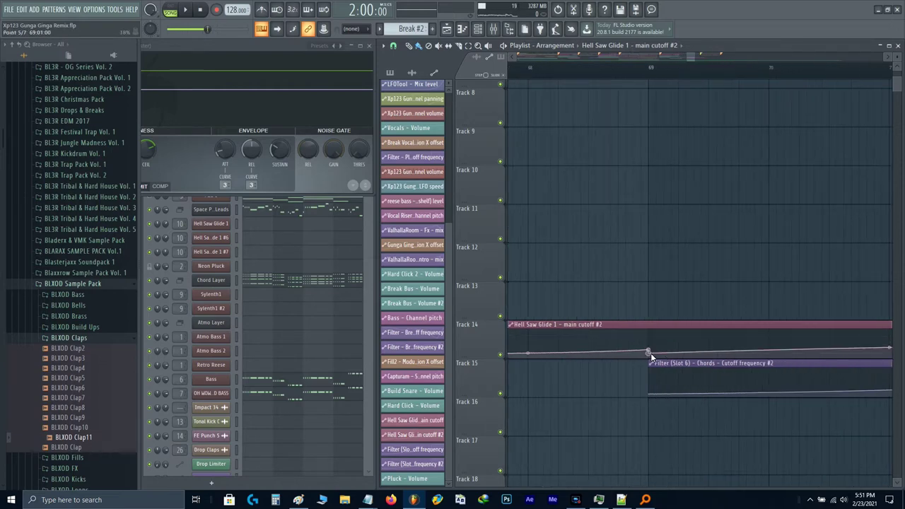
scroll(593, 359, up, 2)
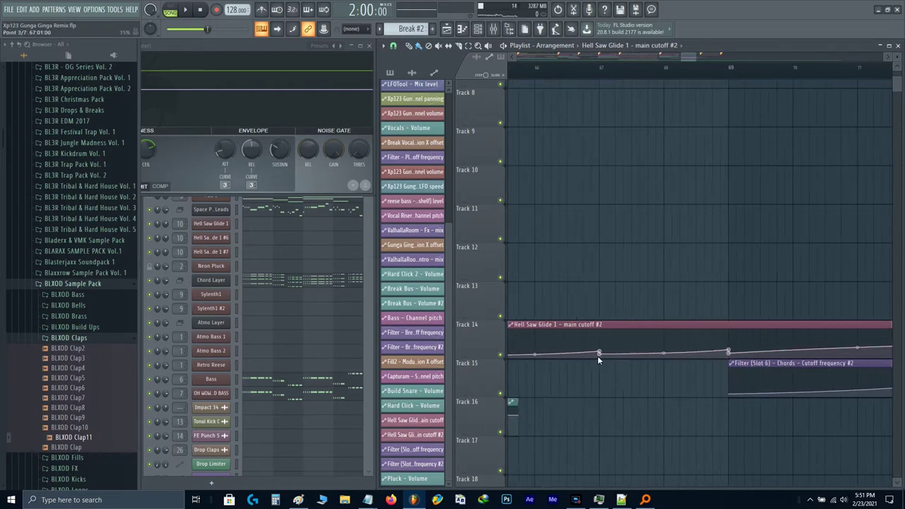
right_click(726, 355)
key(t)
- Add a Hell Saw Glide 1 cutoff point at bar 71 and set its value to 35%
scroll(728, 351, down, 3)
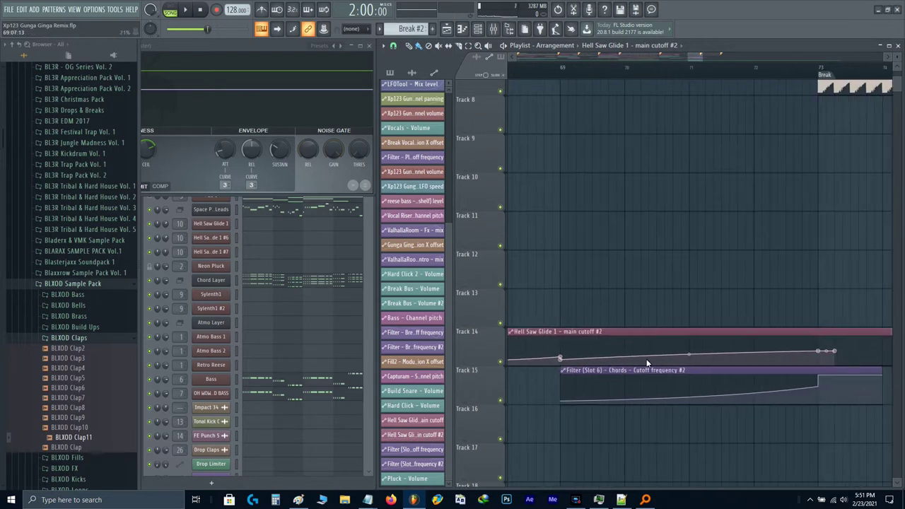
right_click(690, 348)
right_click(690, 348)
text(t)
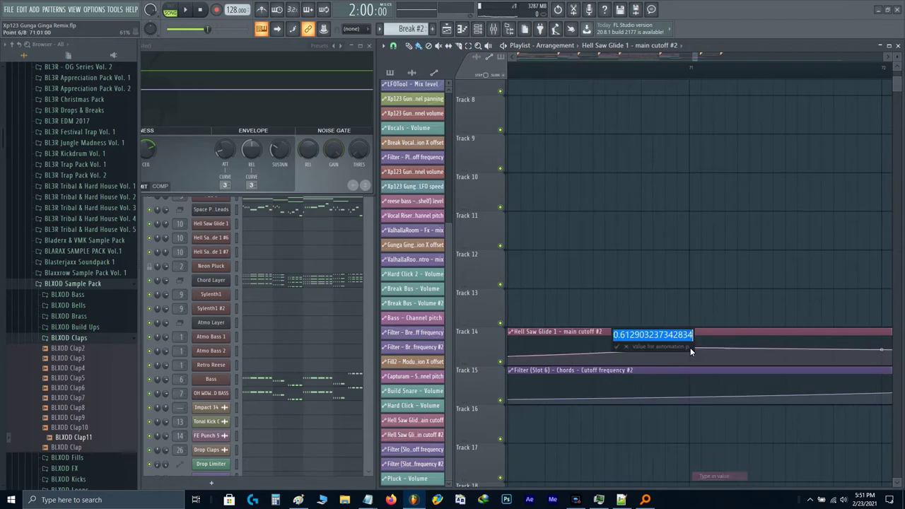
text(0.6)
key(Return)
key(ctrl+z)
scroll(691, 353, down, 3)
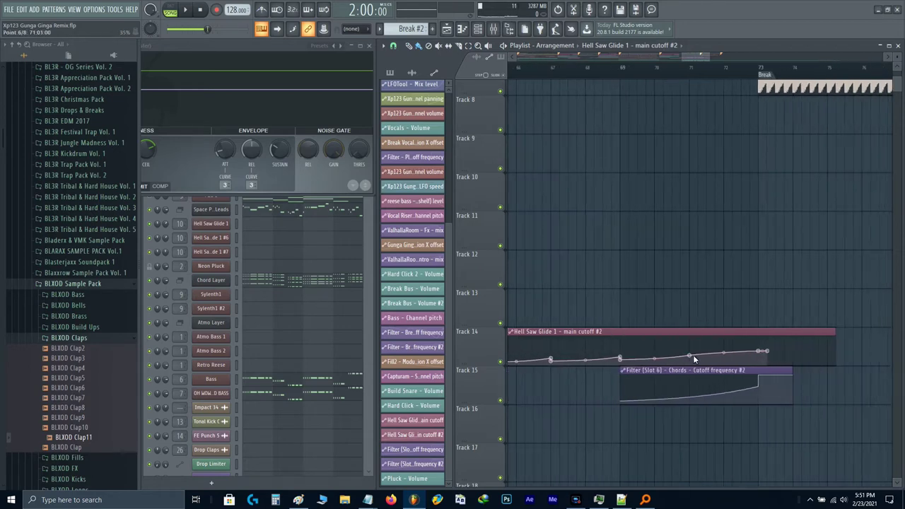
- Add a lower Hell Saw Glide 1 cutoff point at bar 71 so the automation drops to about 21%
scroll(691, 353, up, 2)
drag(679, 347, 678, 359)
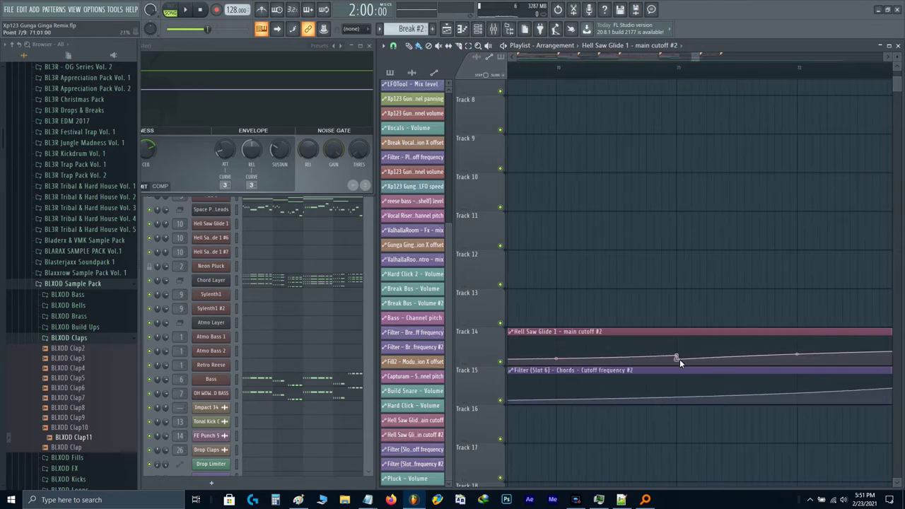
right_click(679, 361)
click(678, 357)
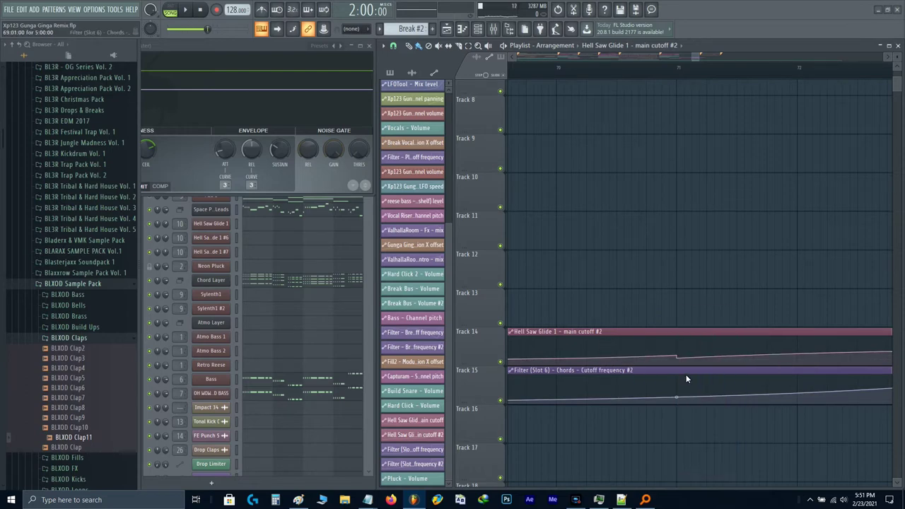
scroll(686, 380, down, 2)
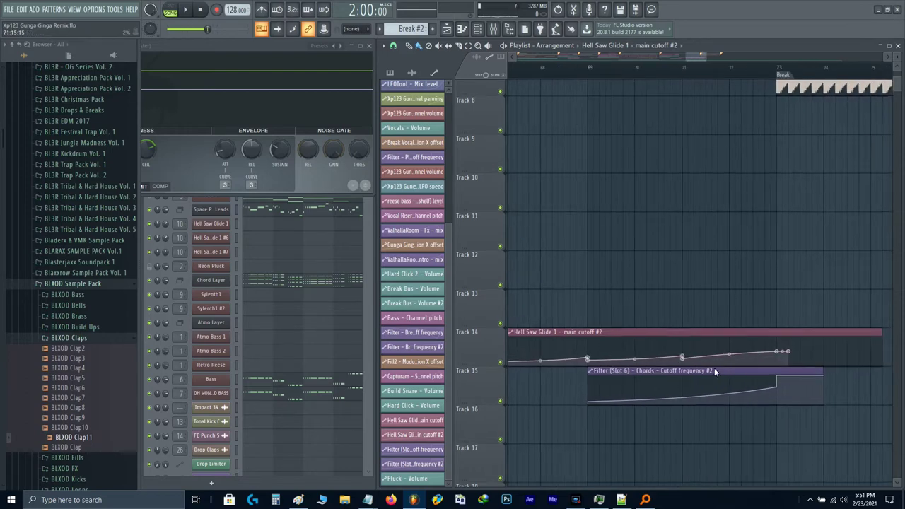
- Create a cutoff jump at bar 73 in the Hell Saw Glide 1 automation, with the lower point set to 0.4
drag(698, 359, 645, 369)
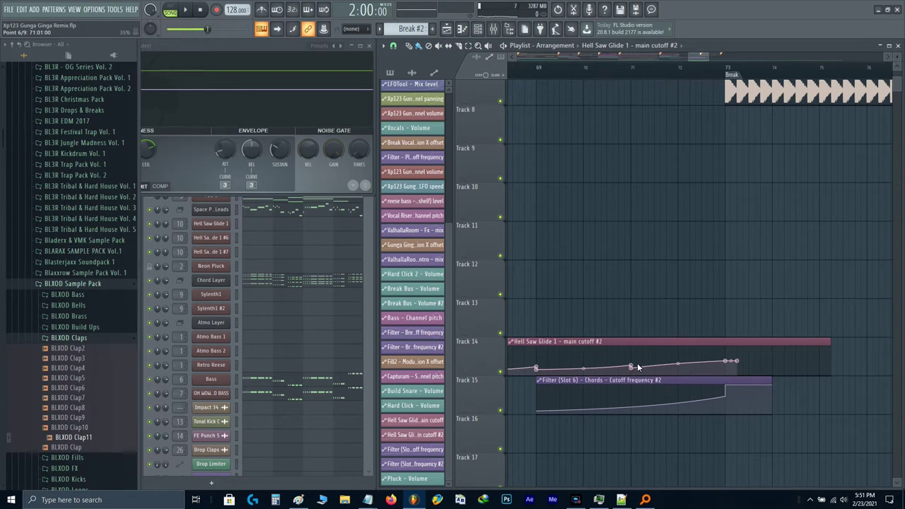
scroll(691, 366, up, 2)
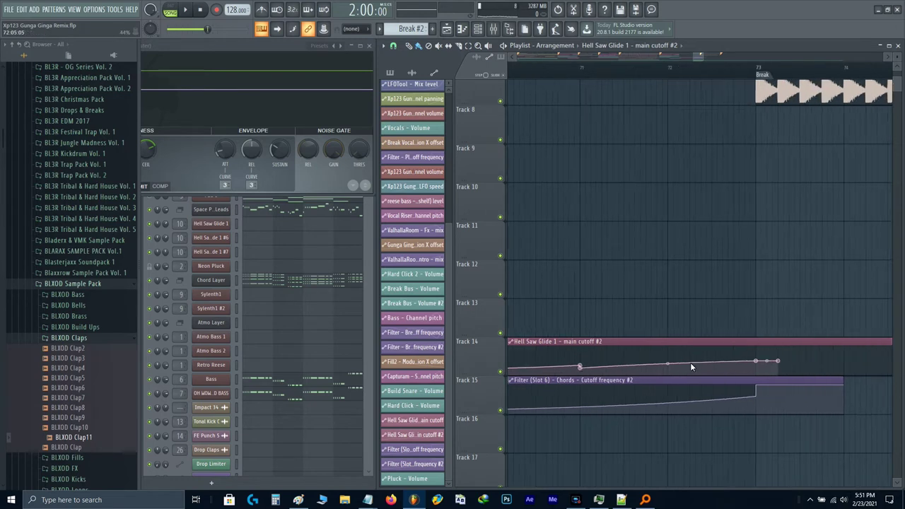
scroll(752, 363, up, 2)
right_click(756, 362)
drag(756, 361, 754, 358)
right_click(755, 352)
right_click(755, 357)
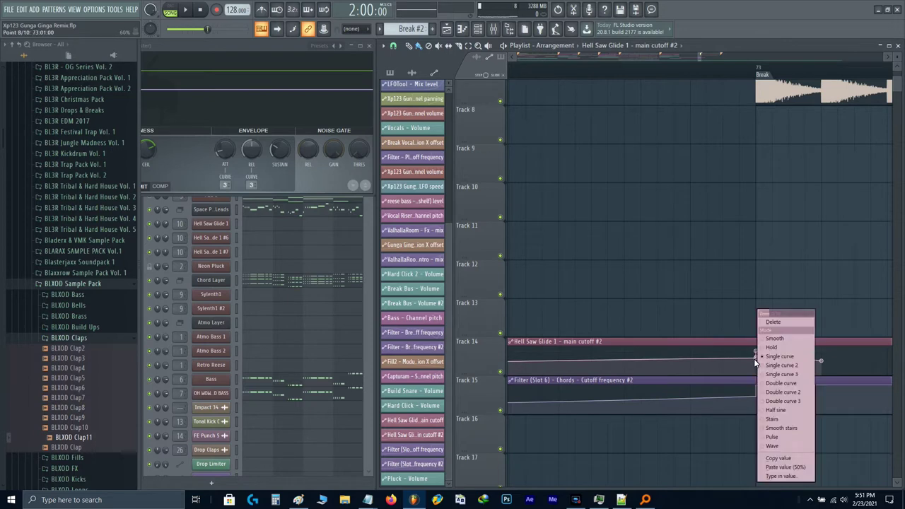
text(t0.4)
key(Return)
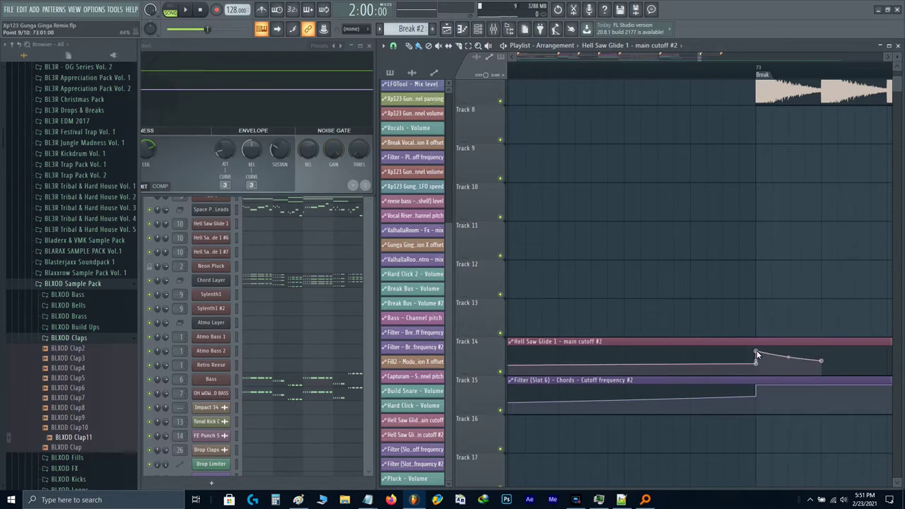
- Play back the Break Build from bar 65 into the break to check the stepped cutoff automation, and stop playback
scroll(752, 354, down, 3)
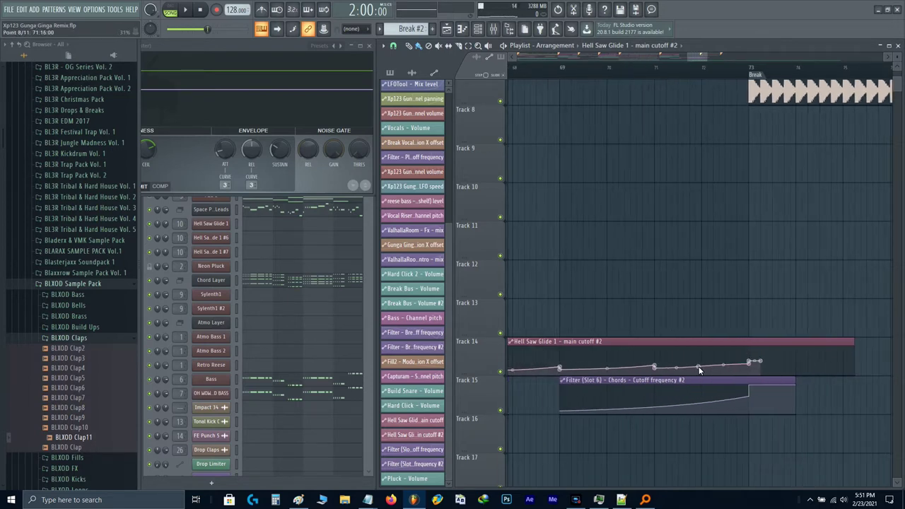
key(space)
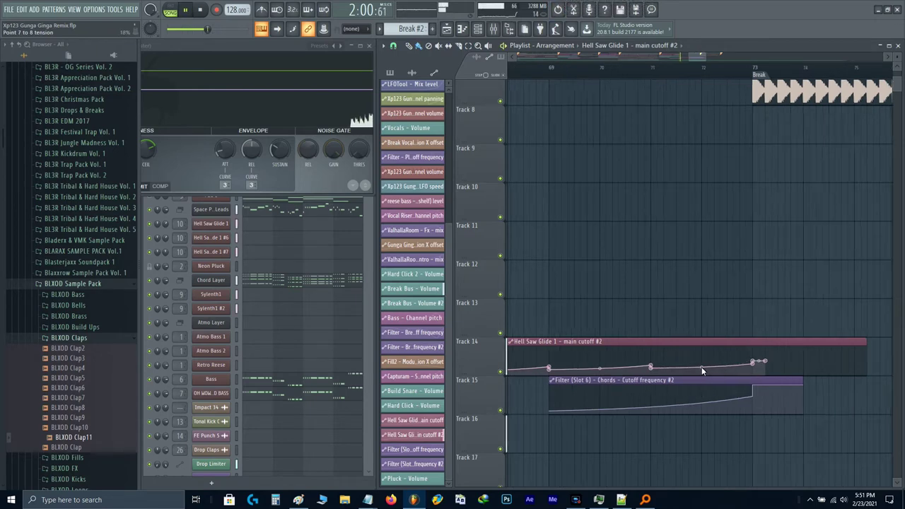
scroll(643, 320, down, 2)
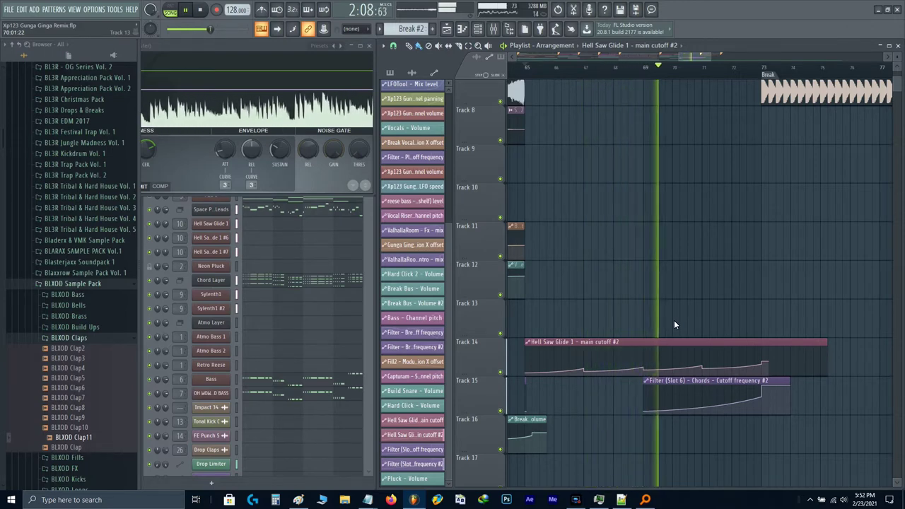
scroll(705, 320, up, 2)
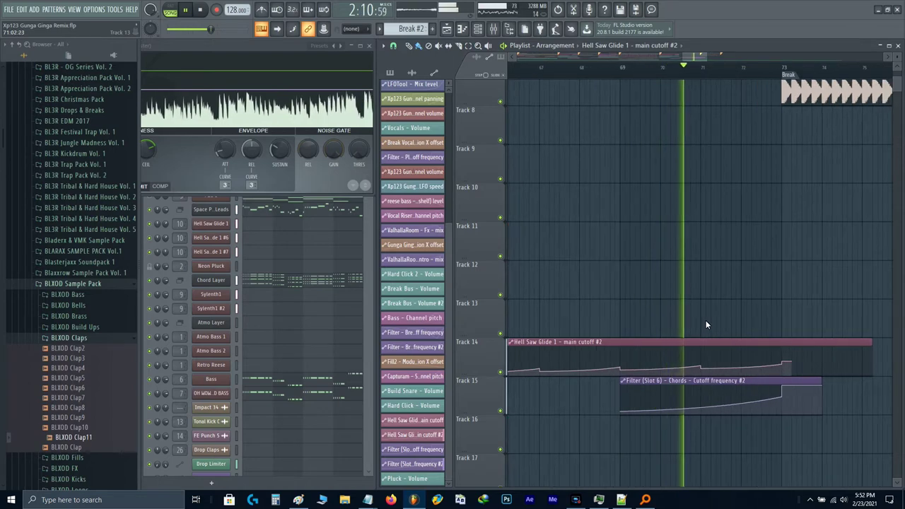
drag(758, 319, 649, 325)
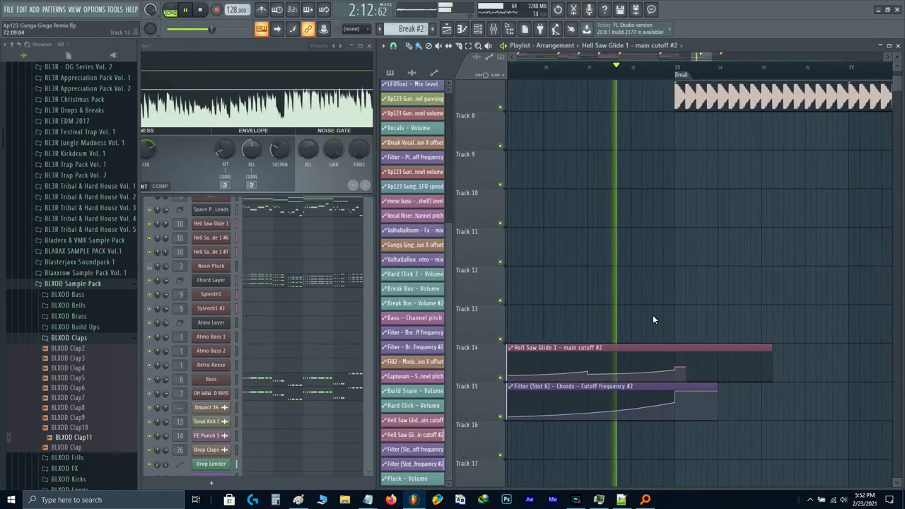
scroll(652, 315, up, 2)
drag(718, 284, 657, 320)
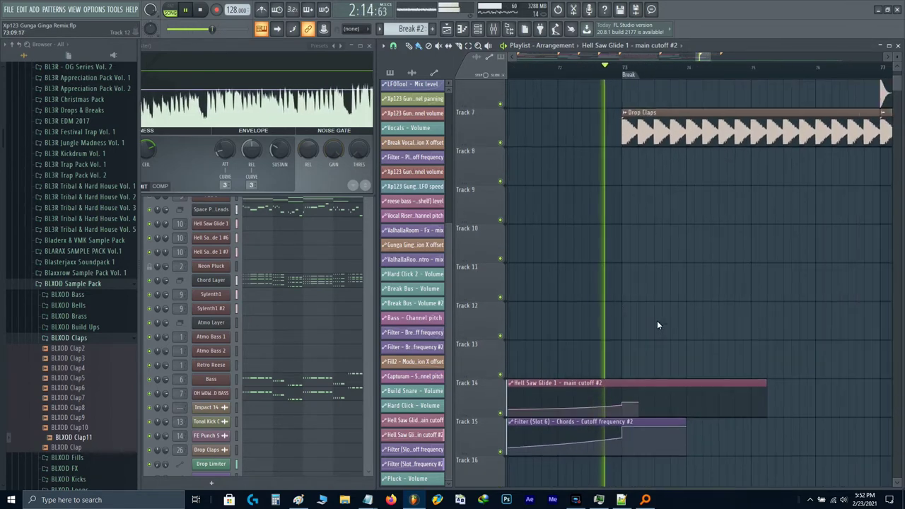
scroll(644, 311, down, 2)
scroll(645, 313, up, 3)
scroll(644, 310, up, 1)
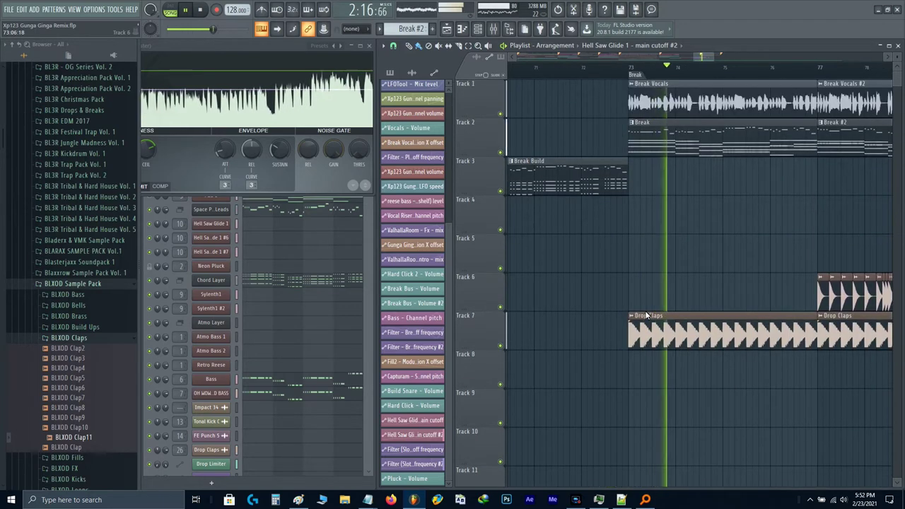
scroll(645, 310, down, 3)
key(space)
- Move both Break Build pattern clips from Track 3 up to Track 2 and deselect them
scroll(741, 310, left, 3)
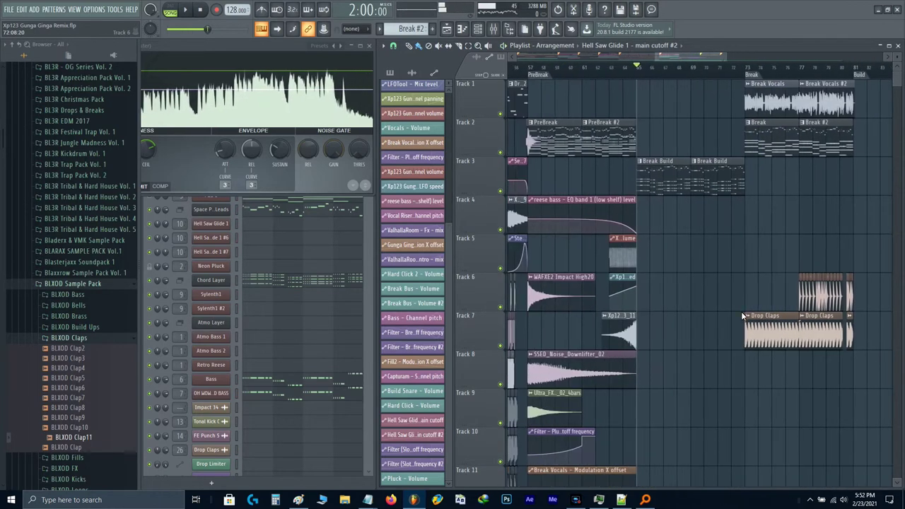
key(shift+Up)
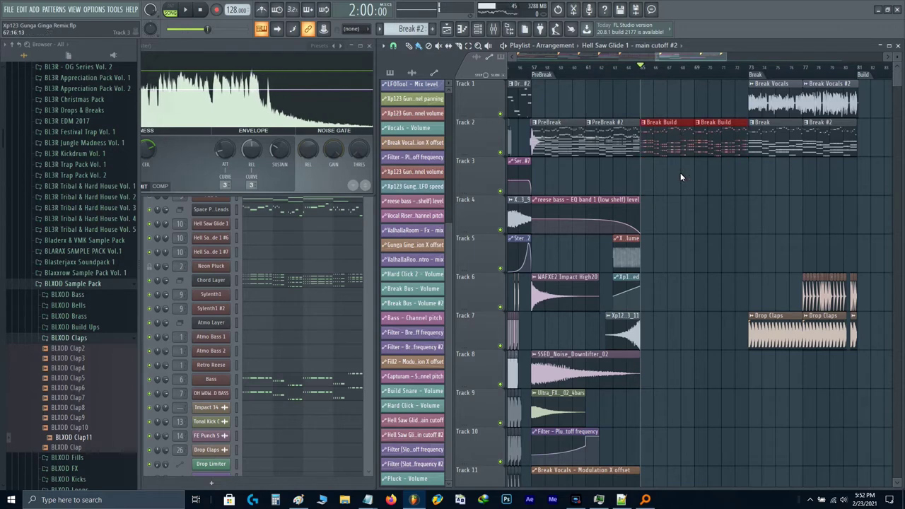
key(ctrl+d)
- Cut the riser audio and its channel volume and LFO speed automation clips before bar 65 and paste them to end at bar 73
drag(672, 377, 743, 358)
scroll(699, 340, up, 5)
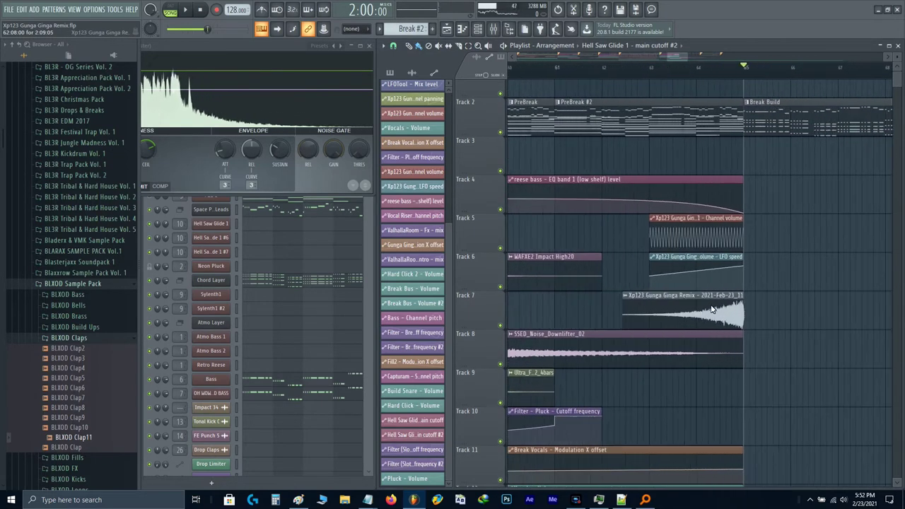
drag(726, 311, 673, 241)
scroll(773, 263, up, 1)
key(ctrl+x)
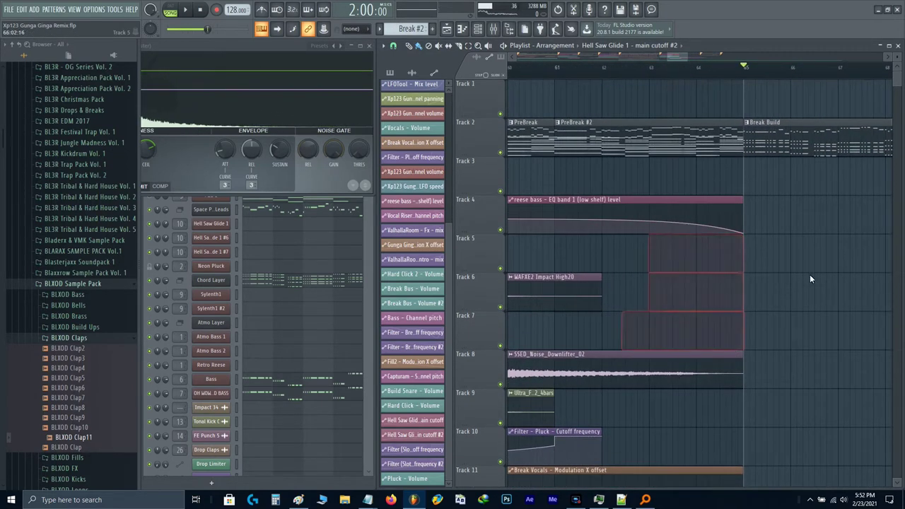
drag(809, 274, 624, 289)
key(ctrl+v)
key(ctrl+z)
drag(681, 277, 818, 285)
key(ctrl+v)
scroll(628, 283, down, 4)
scroll(715, 254, up, 3)
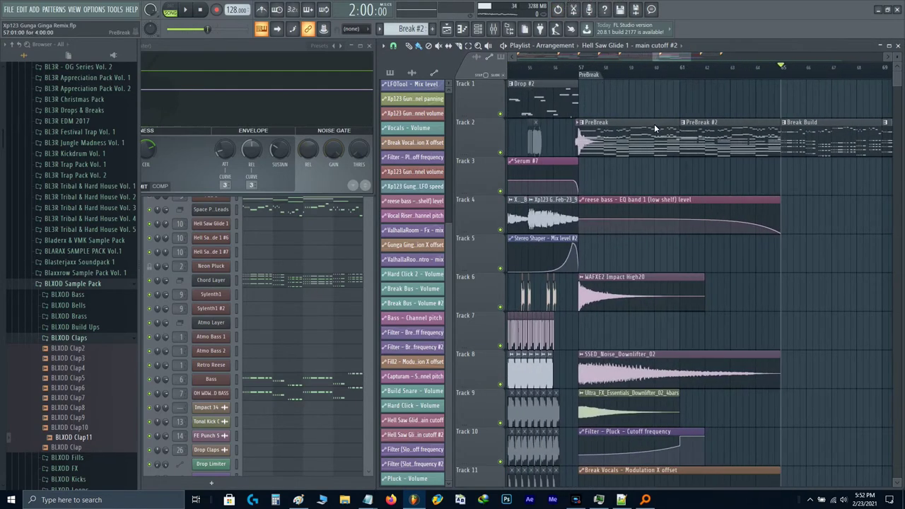
- Start playback from bar 57 and duplicate the reese bass EQ band 1 (low shelf) level automation clip to bar 65
key(space)
ctrl+click(681, 224)
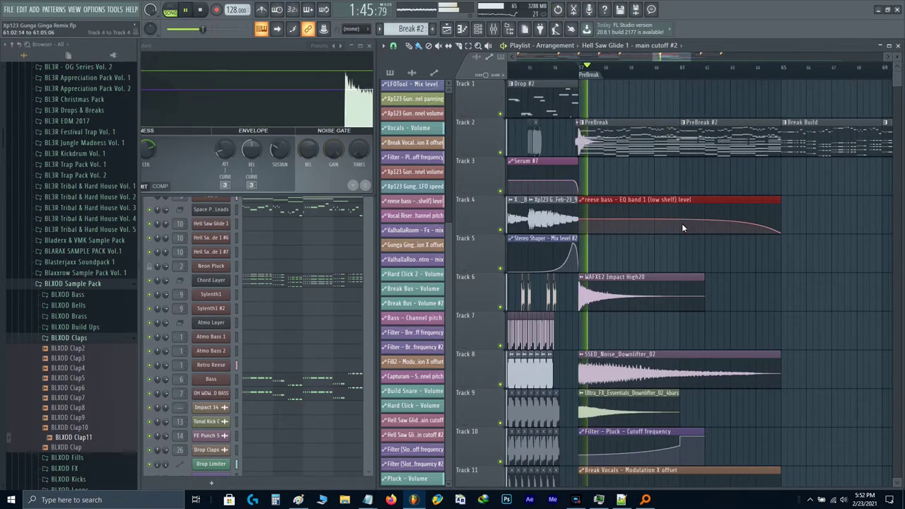
key(ctrl+b)
ctrl+click(650, 271)
- Try deleting the bar 57 reese bass low shelf automation clip, play back the PreBreak, and undo the deletion
right_click(598, 217)
scroll(598, 217, down, 4)
key(space)
key(space)
drag(610, 245, 733, 238)
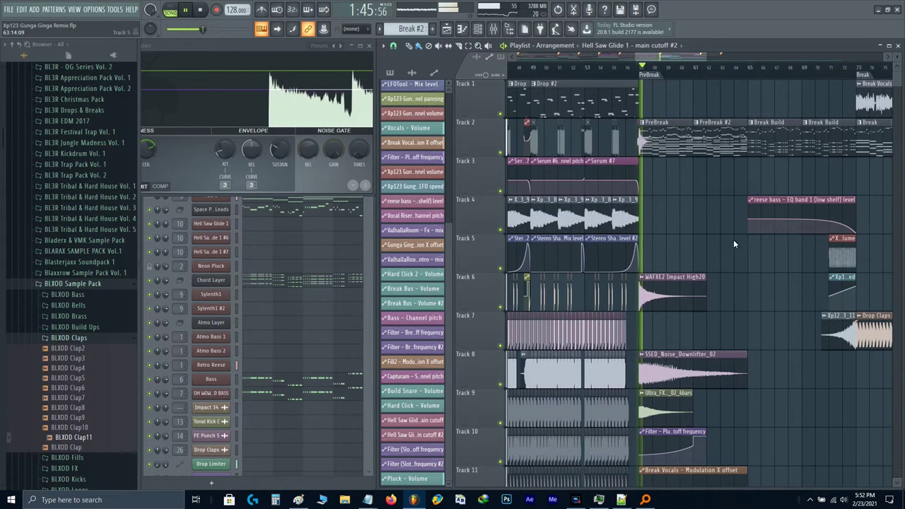
scroll(739, 229, up, 3)
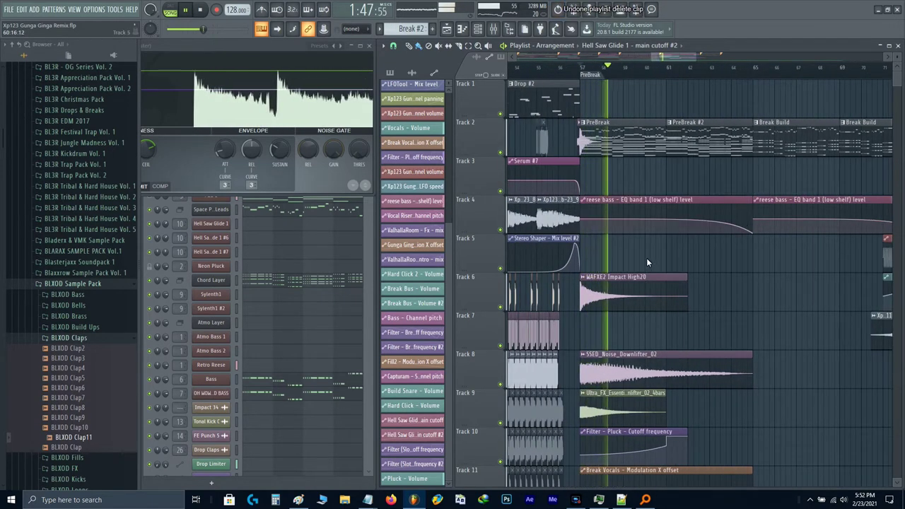
key(space)
- Make the bar 57 reese bass low shelf automation clip unique and paste the bar 65 clip's starting value onto its end point
scroll(594, 250, up, 3)
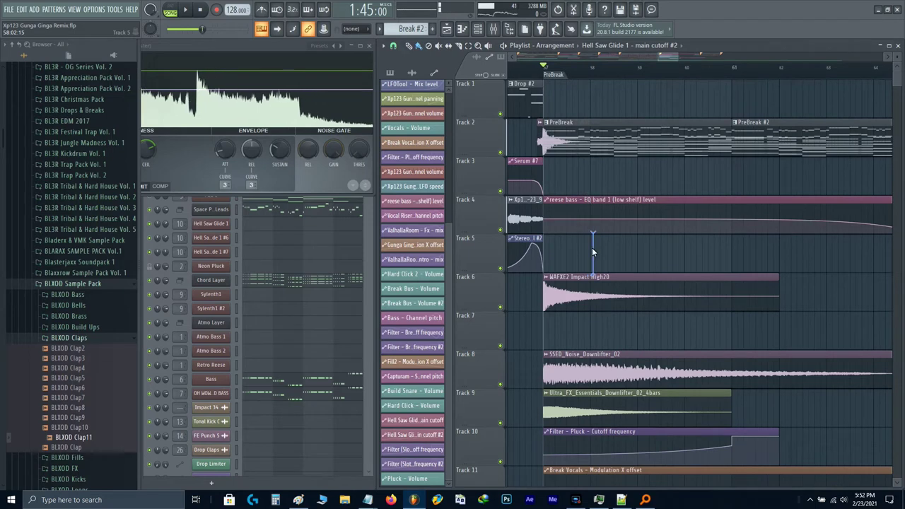
scroll(601, 252, down, 2)
click(567, 201)
click(588, 282)
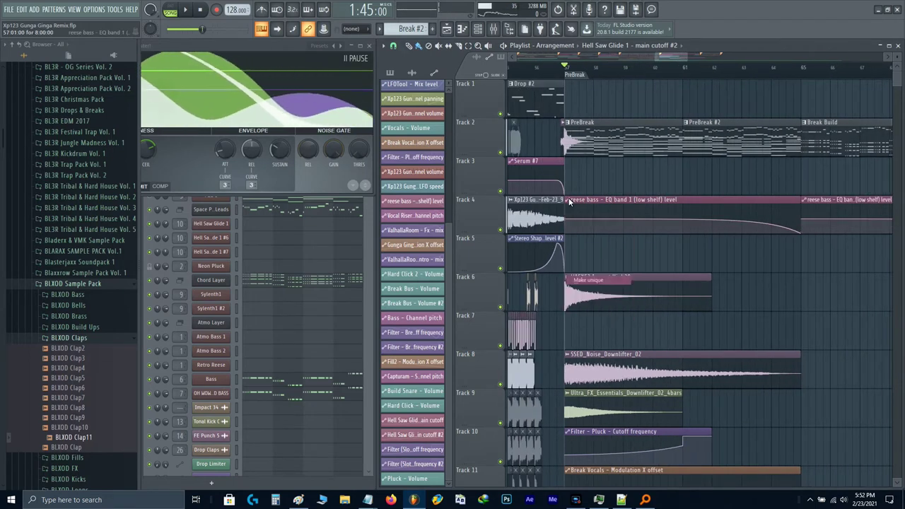
right_click(801, 221)
key(c)
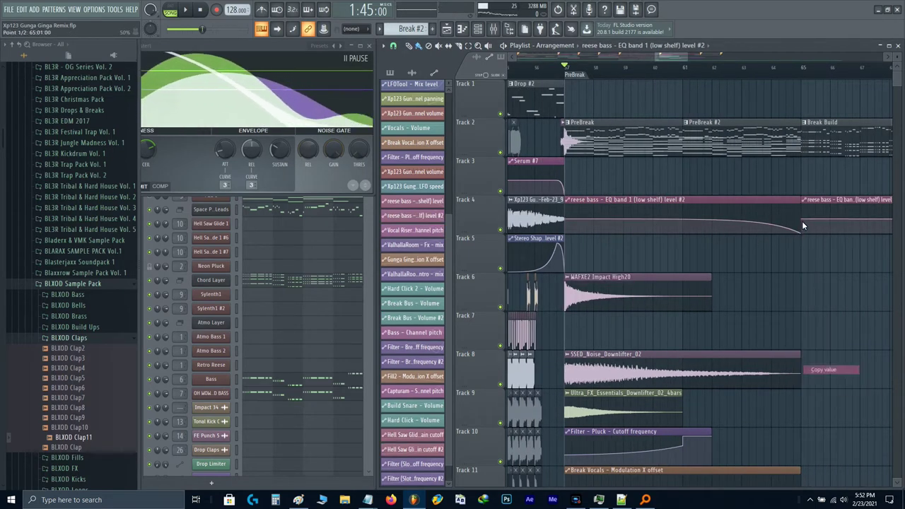
right_click(799, 233)
key(p)
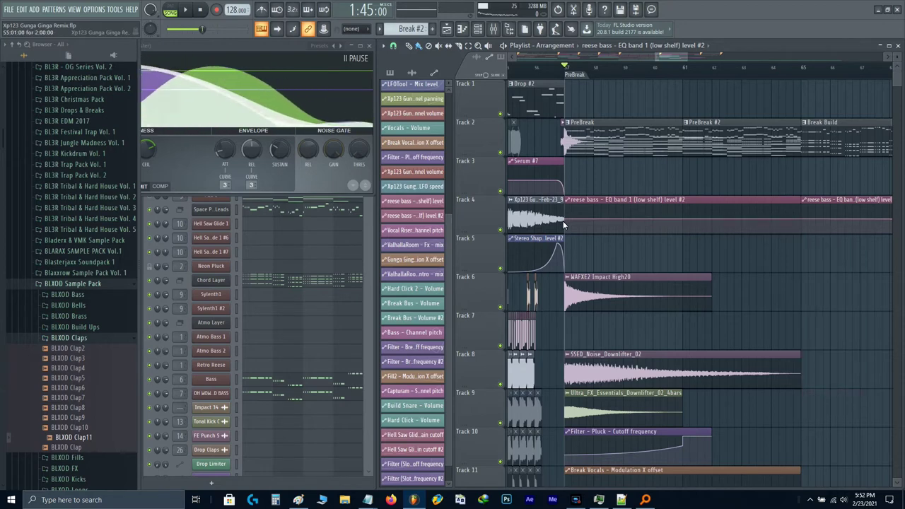
- Lower the first point of the bar 57 reese bass low shelf automation and play back the gradual rise from bar 57
right_click(564, 220)
key(t)
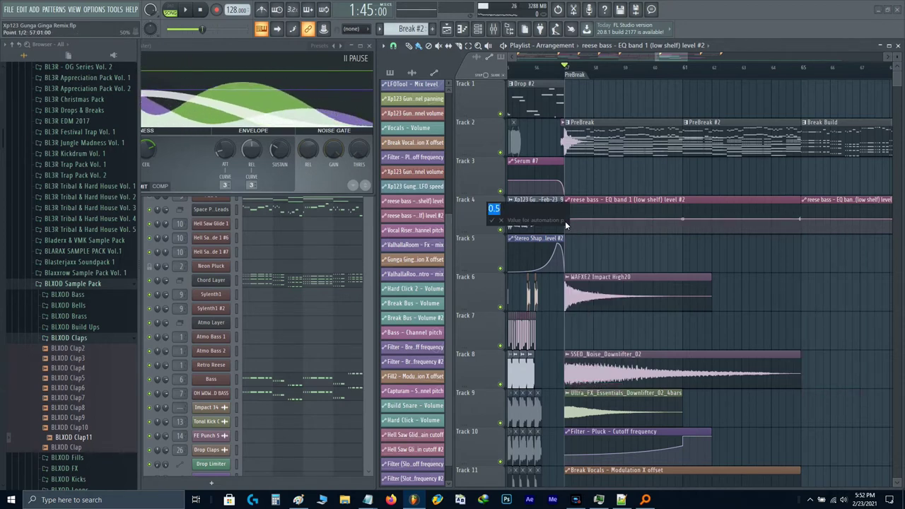
key(Return)
key(space)
right_click(681, 223)
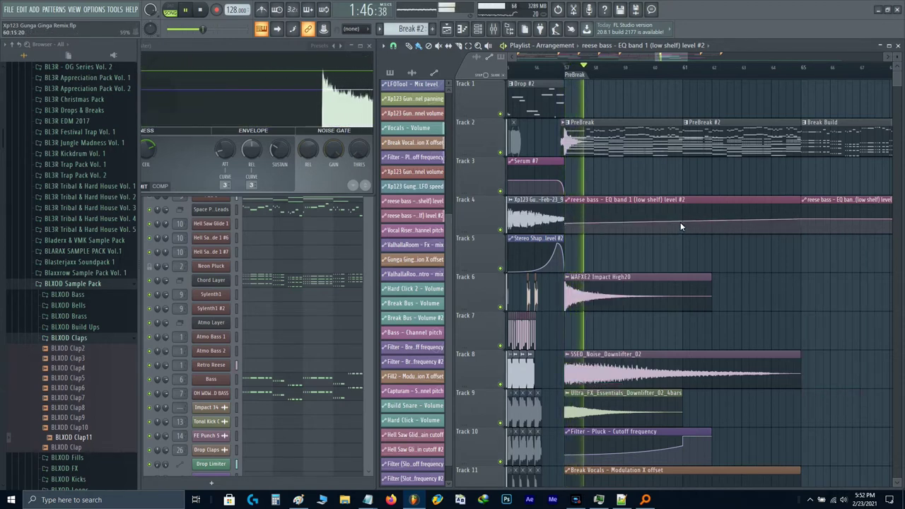
scroll(682, 275, down, 3)
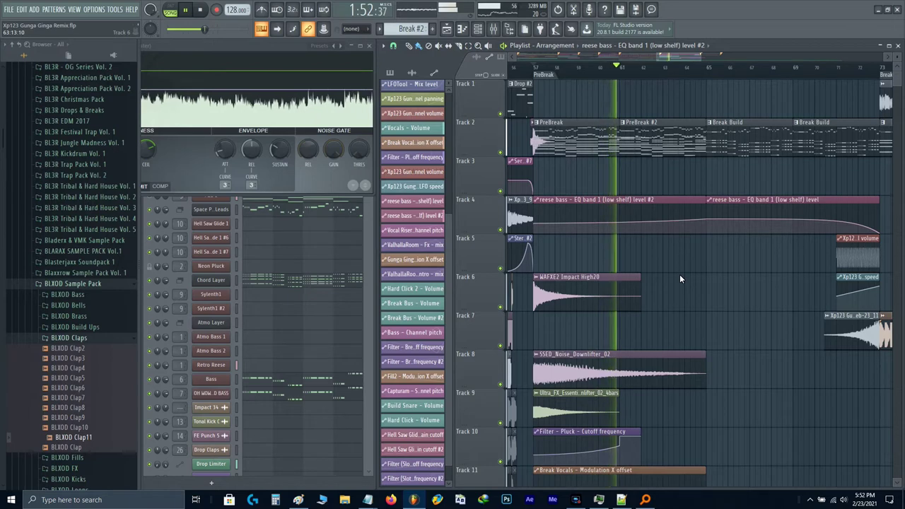
scroll(679, 275, down, 3)
scroll(648, 332, up, 3)
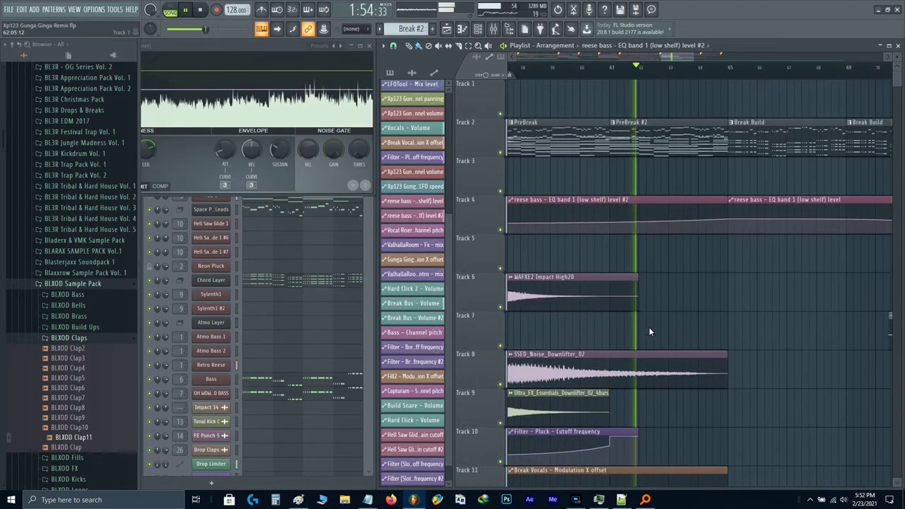
- Move both Break Build clips down to Track 3 and duplicate PreBreak #2 twice to fill bars 65 to 73 on Track 2
key(shift+Down)
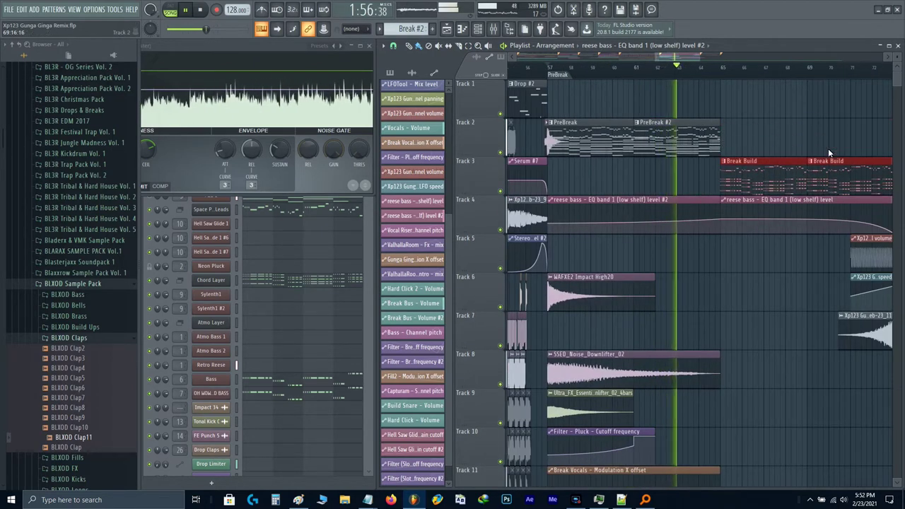
drag(749, 144, 598, 142)
drag(733, 132, 707, 134)
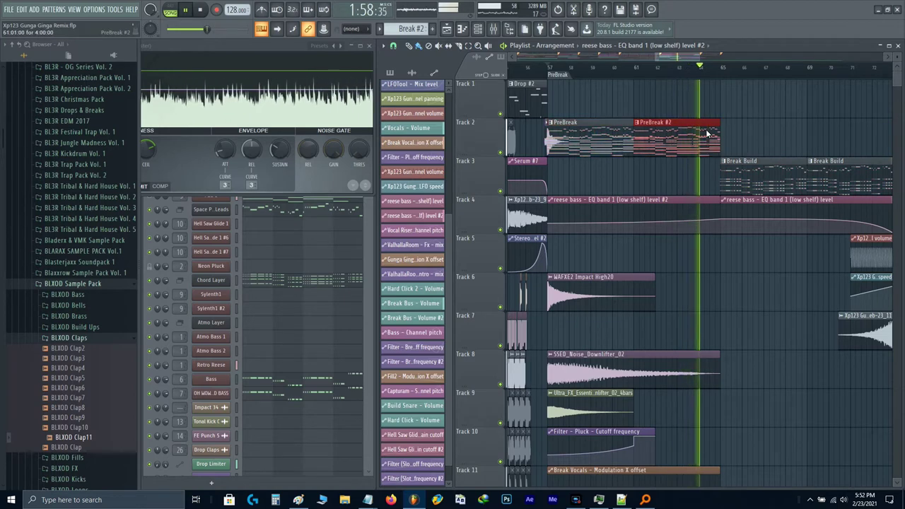
key(ctrl+b)
key(ctrl+b)
- Stop playback and replace the PreBreak #2 clip at bar 61 with a duplicate of the bar 57 PreBreak clip
key(space)
right_click(613, 142)
drag(608, 143, 576, 148)
key(ctrl+b)
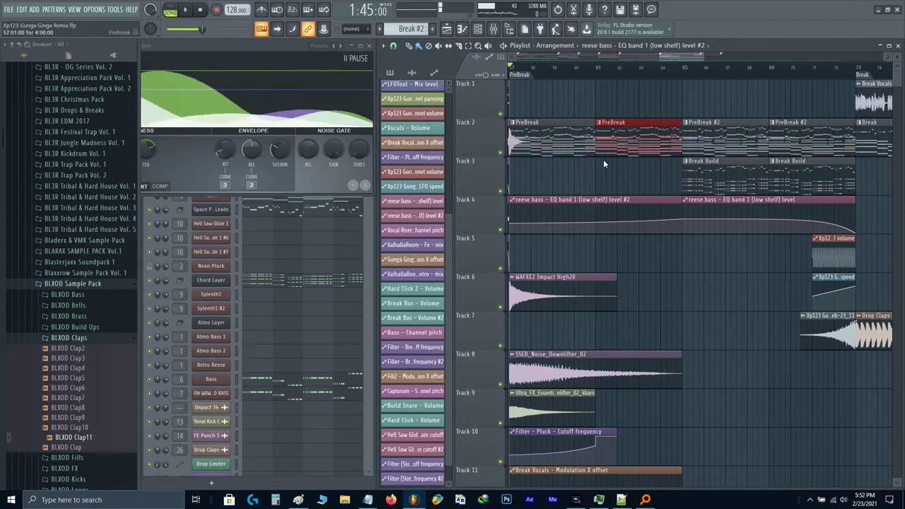
- Move the Filter - Pluck cutoff frequency automation clip on Track 10 to start at bar 61
key(space)
scroll(618, 203, down, 2)
scroll(597, 344, up, 2)
drag(597, 354, 751, 347)
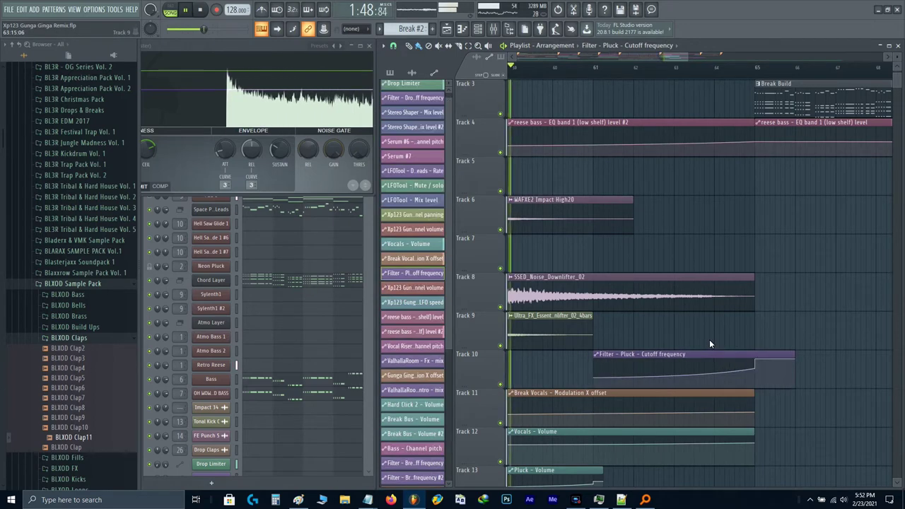
scroll(709, 339, down, 2)
ctrl+scroll(657, 285, down, 1)
key(space)
ctrl+scroll(714, 304, up, 1)
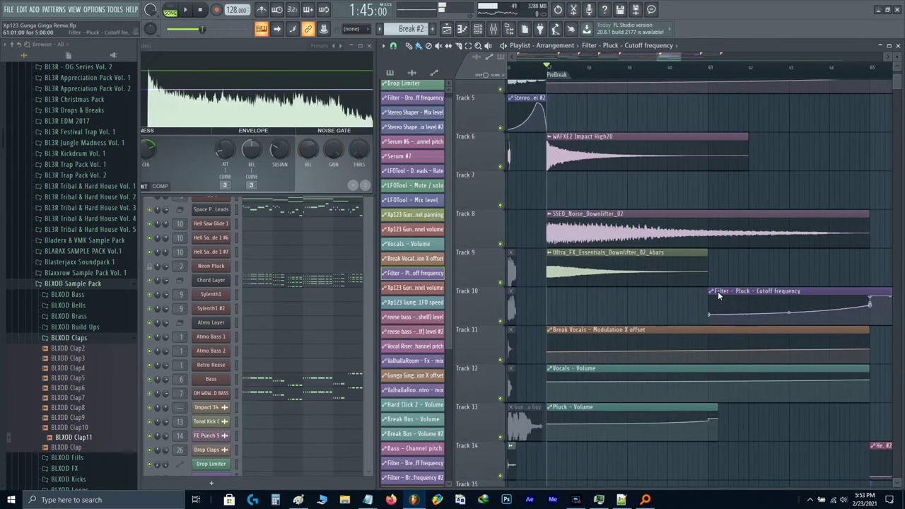
- Place a short trimmed copy of the Pluck filter cutoff automation at bar 57 and realign the Track 9 downlifter to bar 57
drag(714, 303, 567, 308)
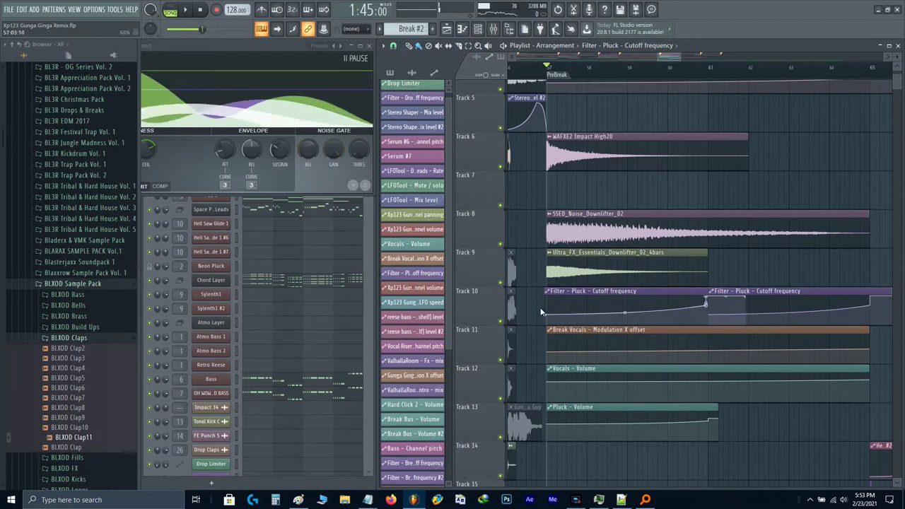
ctrl+scroll(543, 307, up, 3)
mouse_move(585, 293)
mouse_down()
mouse_move(595, 292)
mouse_move(591, 304)
mouse_up()
right_click(612, 292)
key(space)
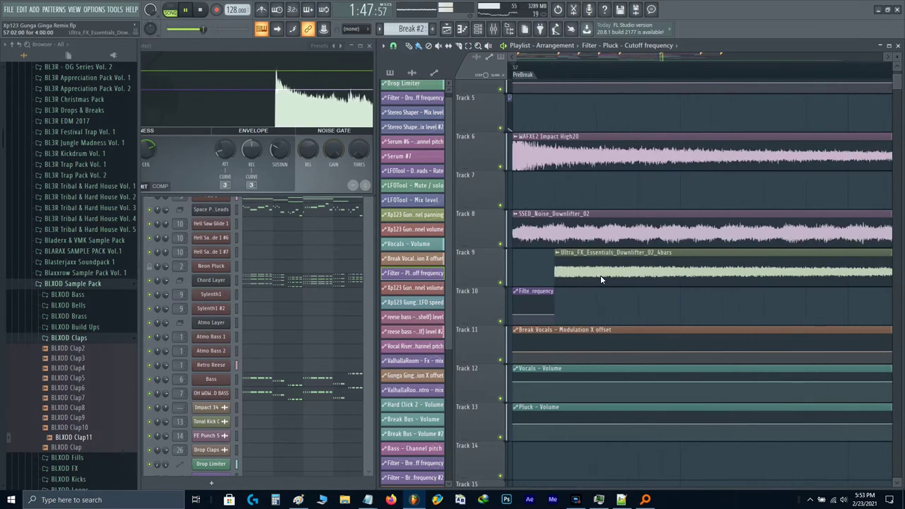
click(538, 282)
- Play back the rearranged PreBreak and review its clips up to bar 65
scroll(538, 282, down, 8)
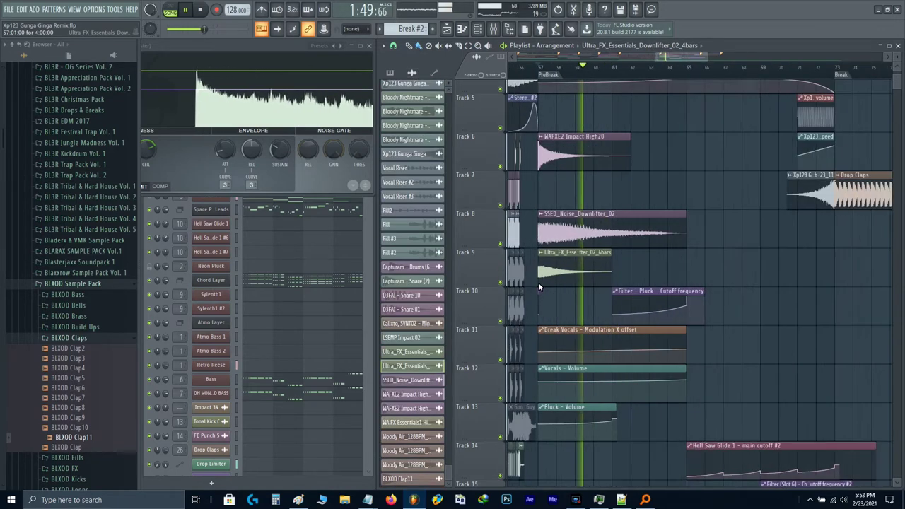
scroll(585, 244, up, 4)
scroll(586, 244, up, 4)
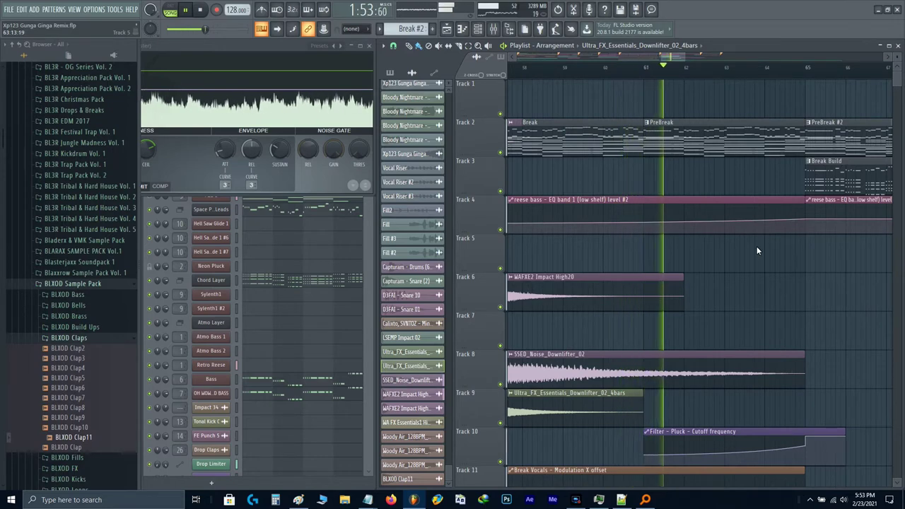
drag(756, 247, 692, 262)
scroll(691, 262, down, 1)
scroll(691, 261, down, 3)
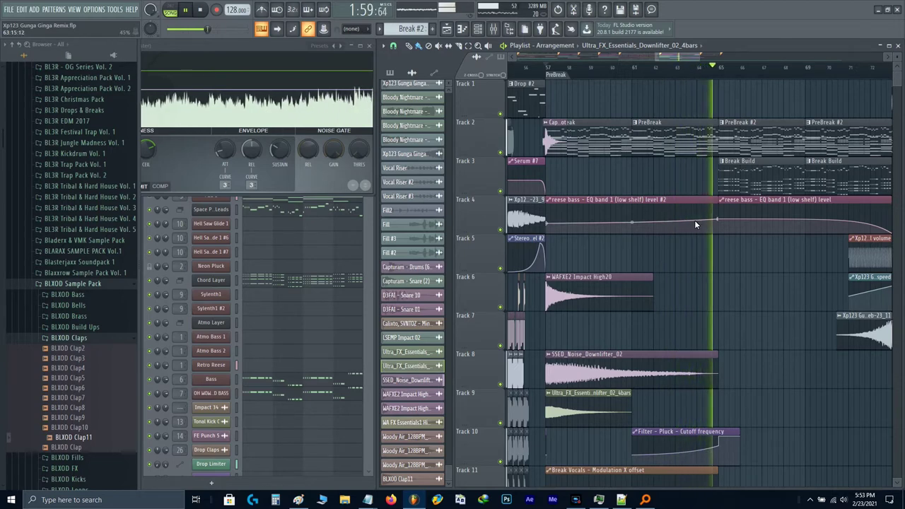
key(space)
- Close the limiter window, make the bar 65 PreBreak #2 clip unique, and put a duplicate of it at bar 69
click(321, 179)
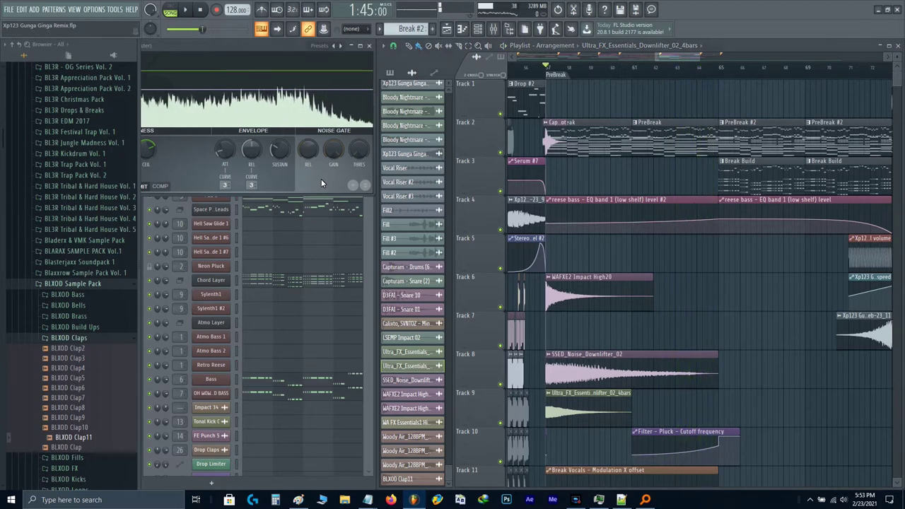
key(Escape)
click(721, 122)
click(742, 135)
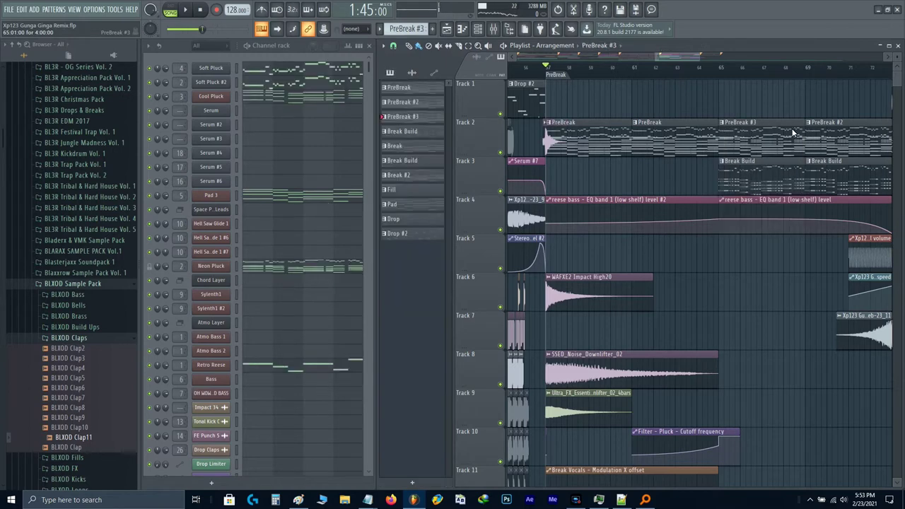
key(ctrl+b)
- Audition the PreBreak and PreBreak #3 patterns in pattern mode and open the Soft Pluck synth beside the playlist
click(596, 142)
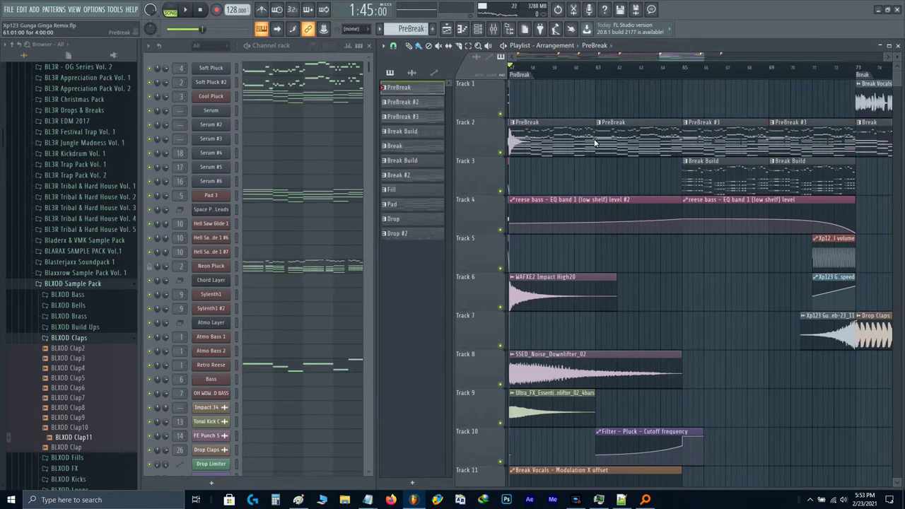
key(l)
key(space)
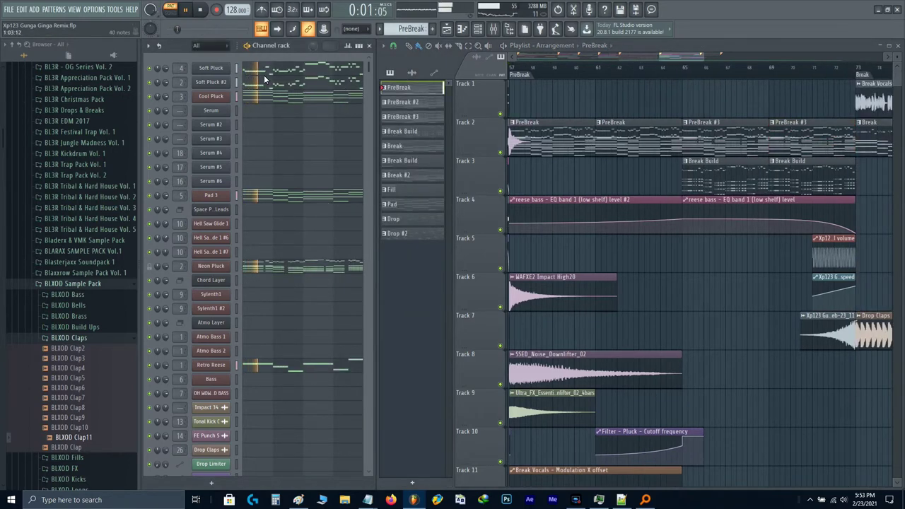
key(space)
click(408, 116)
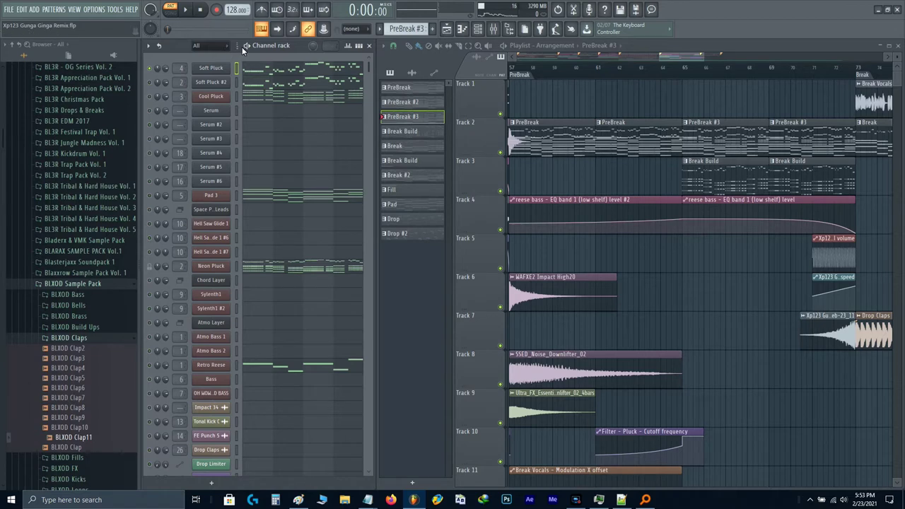
key(space)
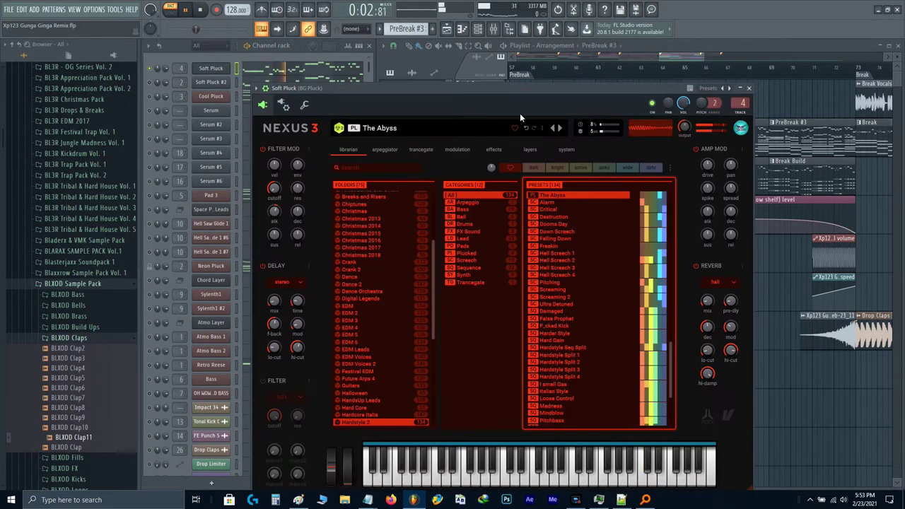
drag(524, 105, 516, 166)
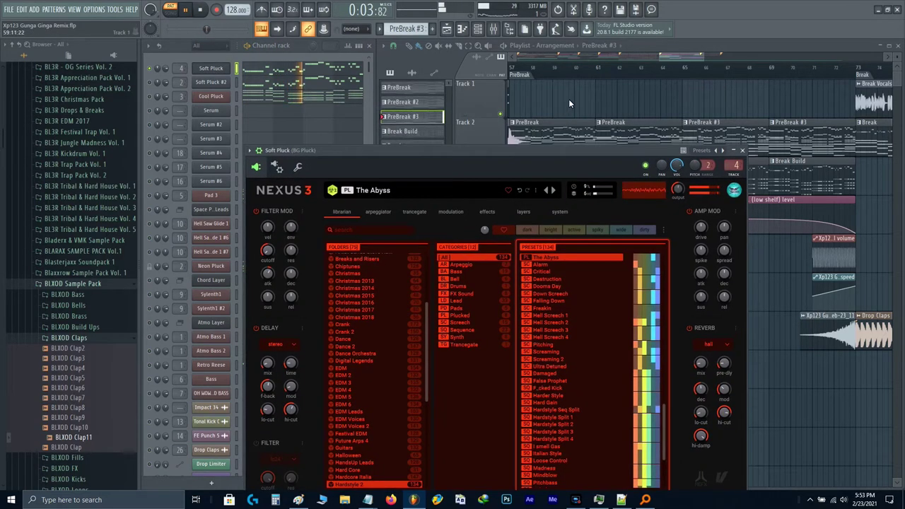
- Stop the pattern playback, return to song mode and select bars 57 to 65 in the playlist
right_click(658, 97)
scroll(658, 96, up, 3)
key(space)
key(l)
drag(704, 78, 652, 177)
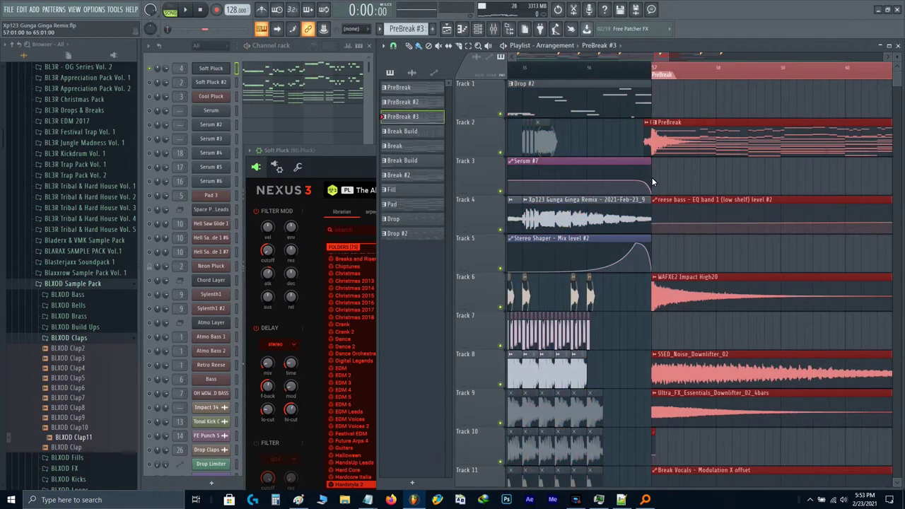
- Set Soft Pluck's filter mod cutoff to -127, create an automation clip for it over bars 57 to 65, and close the synth
key(space)
click(355, 164)
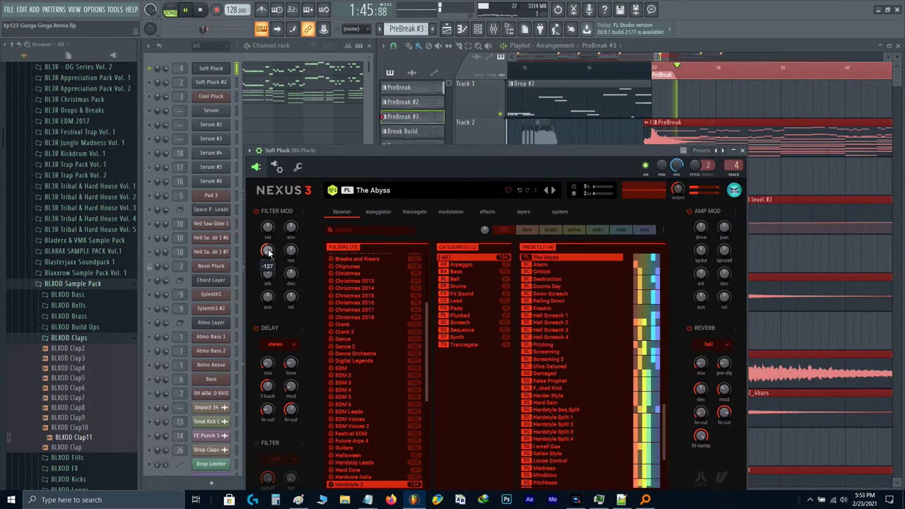
key(space)
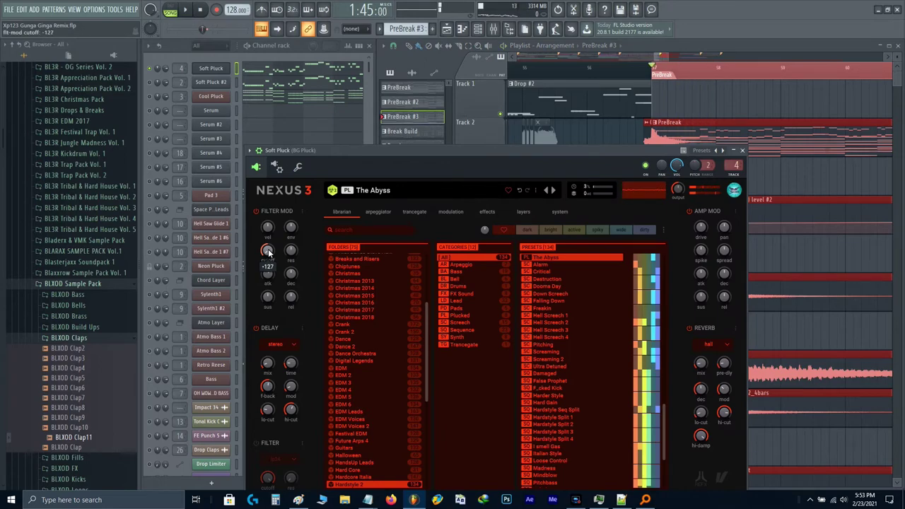
key(alt+t)
click(516, 151)
key(Escape)
- Set the end point of the Soft Pluck filter mod cutoff automation clip on Track 7 to 50
scroll(566, 275, down, 5)
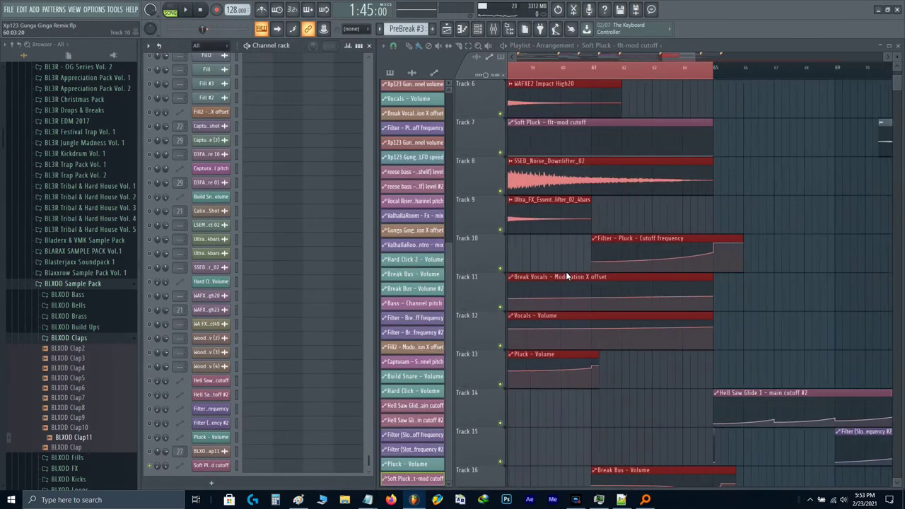
ctrl+scroll(566, 276, down, 2)
scroll(565, 276, up, 5)
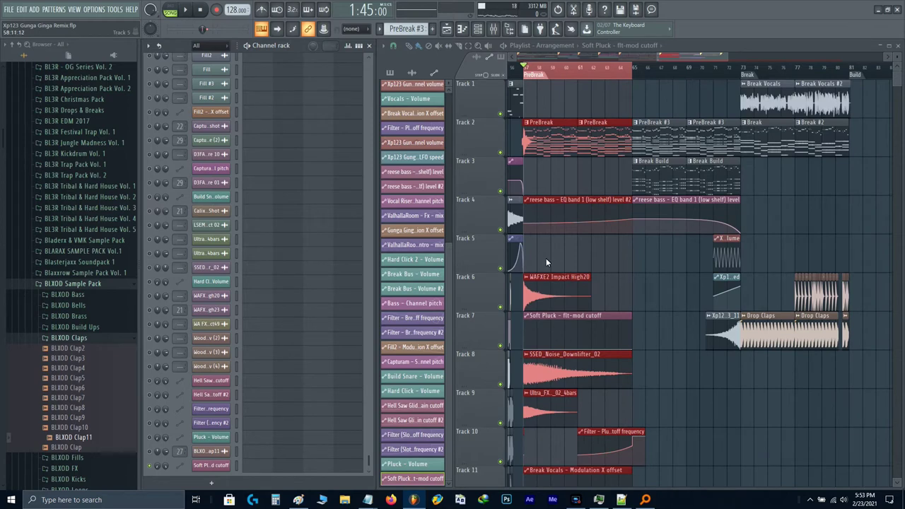
ctrl+scroll(545, 257, up, 2)
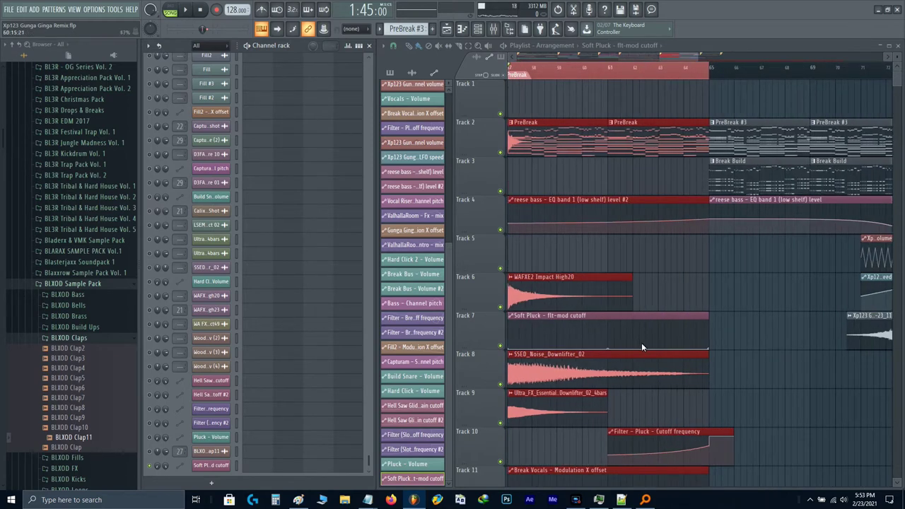
right_click(706, 347)
text(t50)
key(Return)
- Curve the Soft Pluck cutoff automation's rise during playback, audition it from about bar 61, and clear the time selection
key(space)
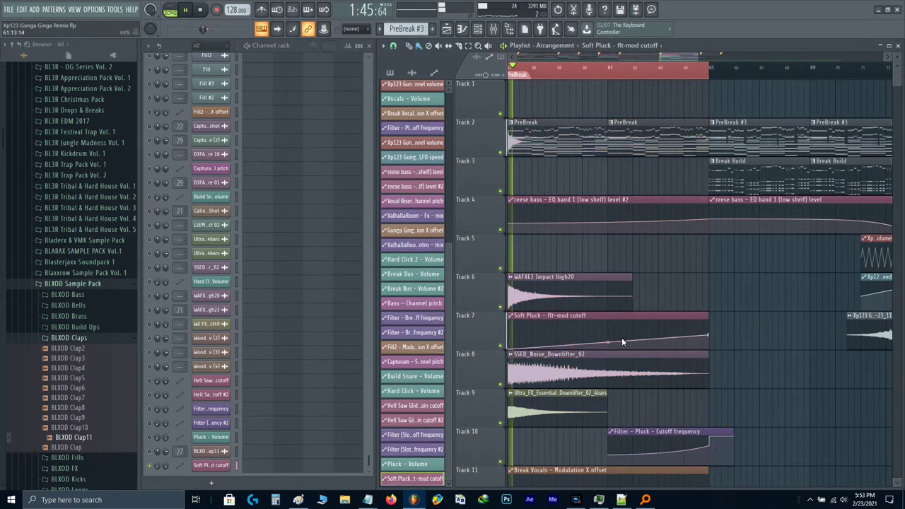
click(624, 75)
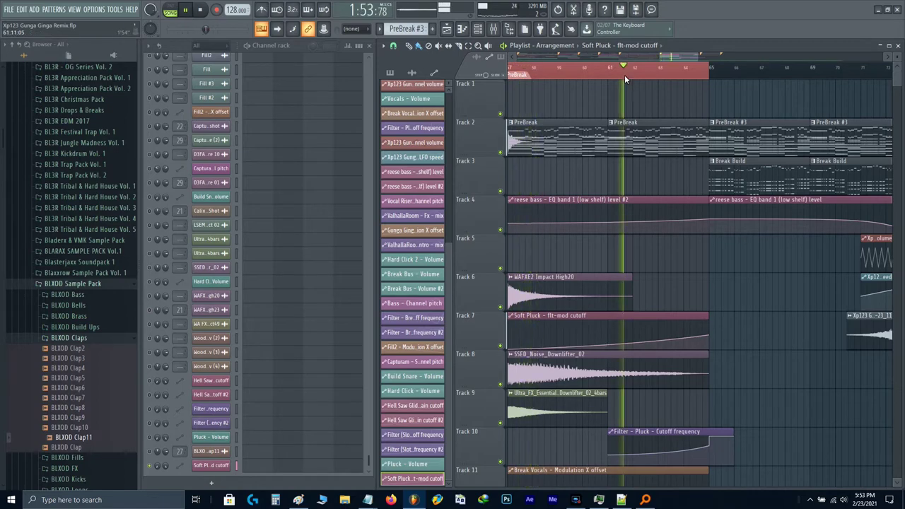
ctrl+scroll(675, 323, up, 3)
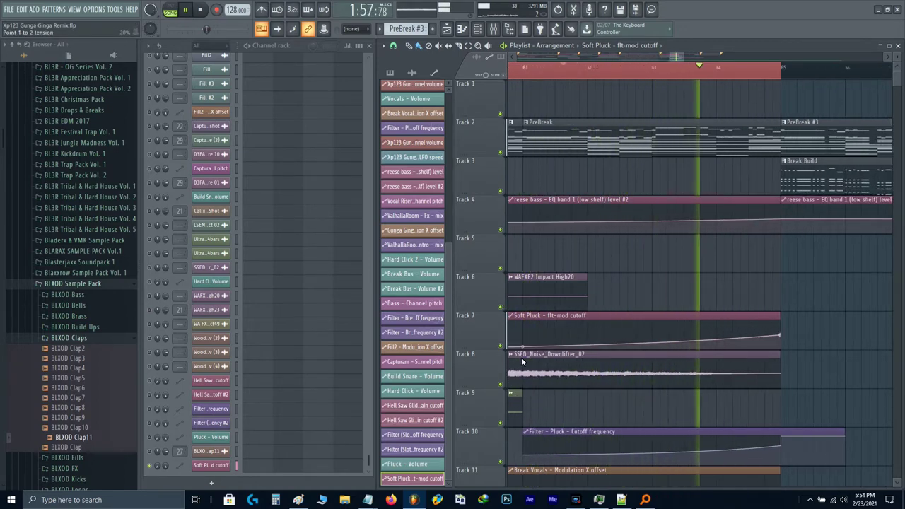
drag(701, 294, 608, 328)
key(ctrl+d)
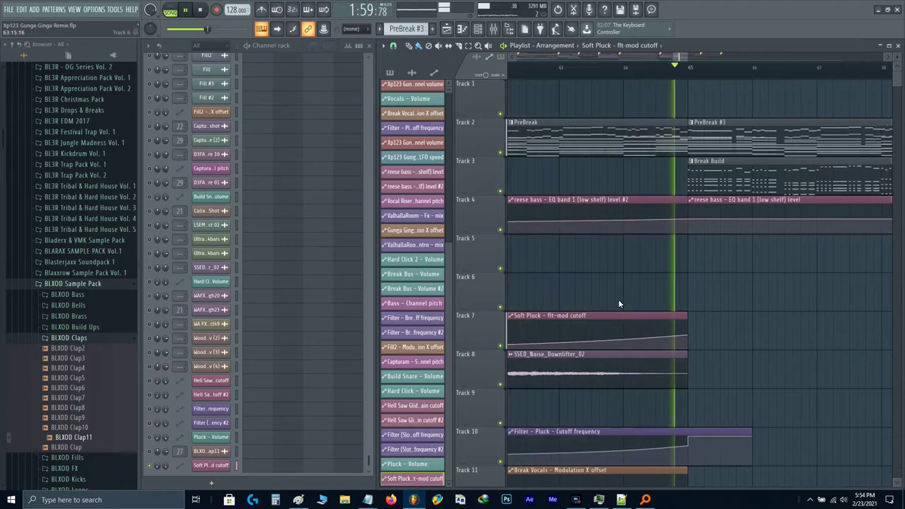
- Open Soft Pluck, lower its filter mod envelope to the minimum during playback, and audition it again from bar 65
ctrl+scroll(619, 301, down, 1)
key(space)
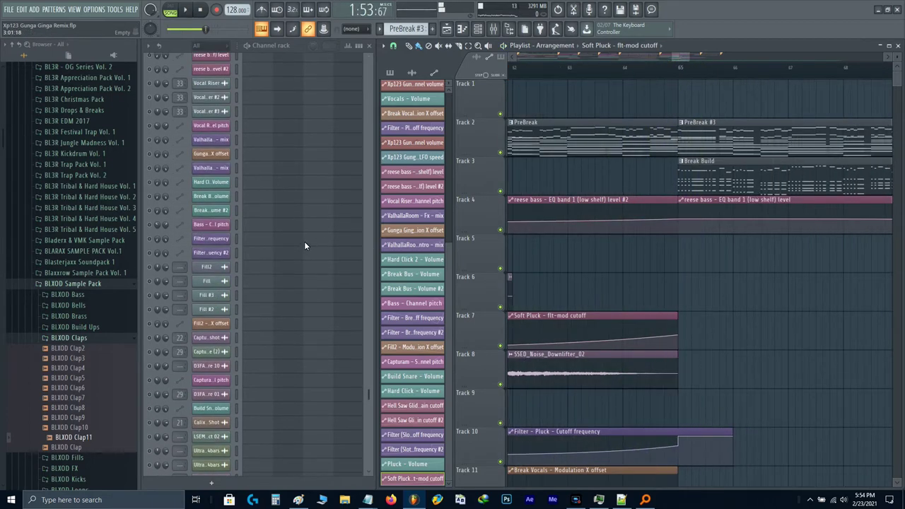
scroll(304, 241, up, 15)
scroll(269, 122, up, 3)
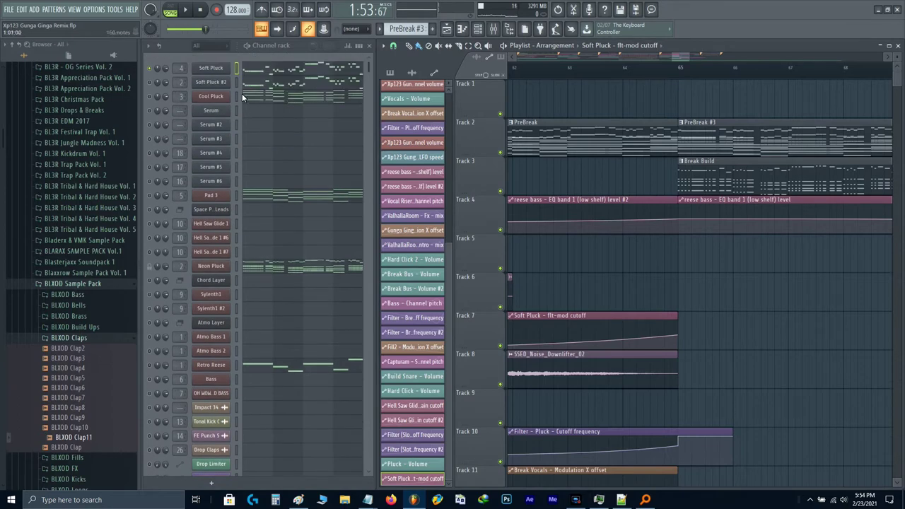
click(221, 67)
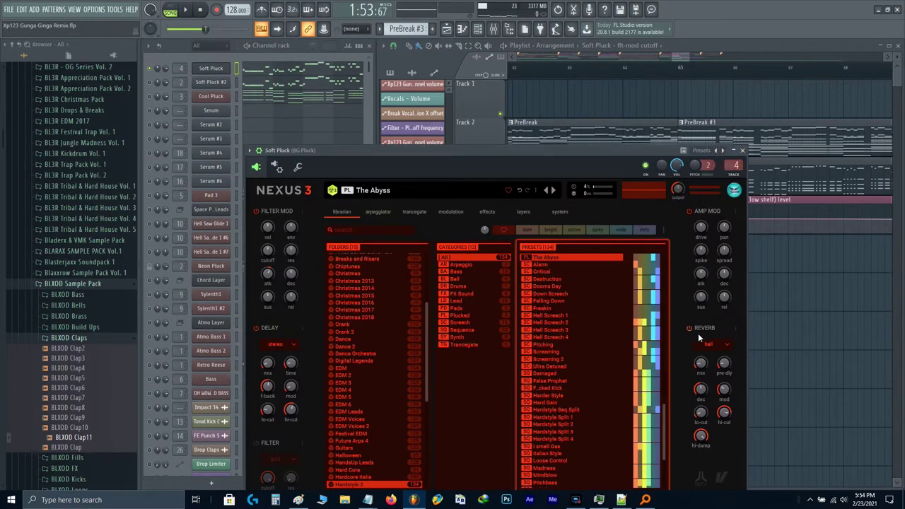
drag(532, 160, 592, 130)
key(space)
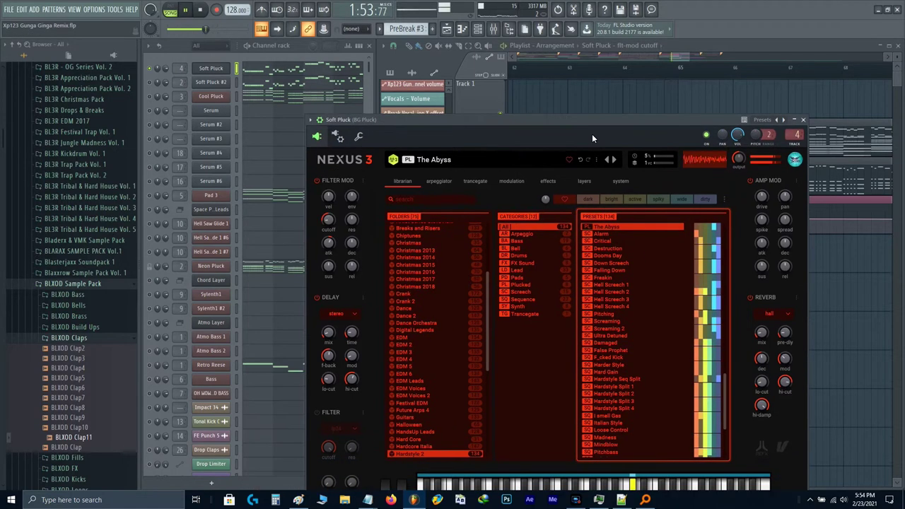
drag(352, 198, 351, 282)
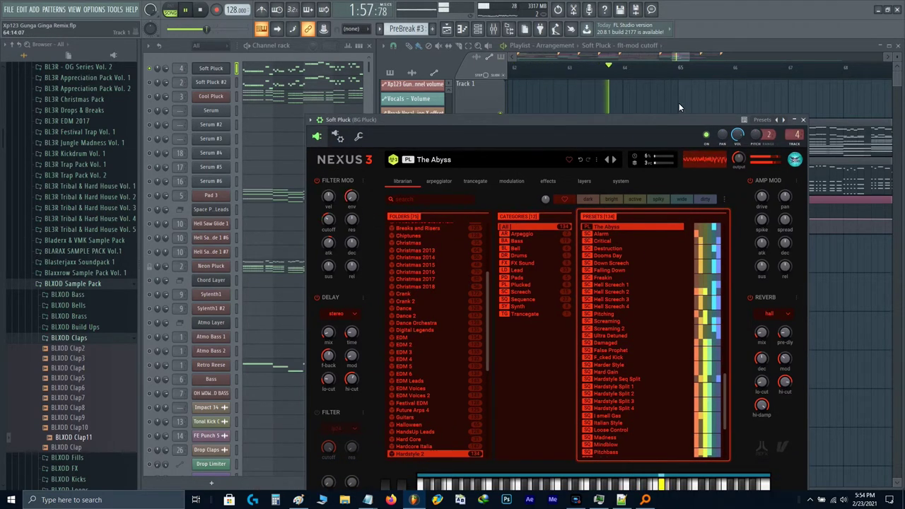
click(680, 71)
click(373, 136)
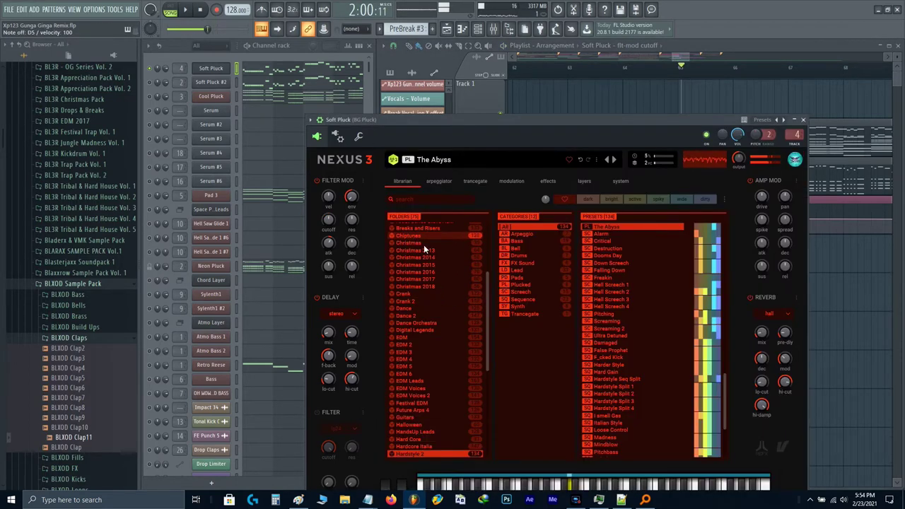
- Clone the Soft Pluck channel and load the Soft Pluck 2 preset into the clone
right_click(208, 74)
click(250, 152)
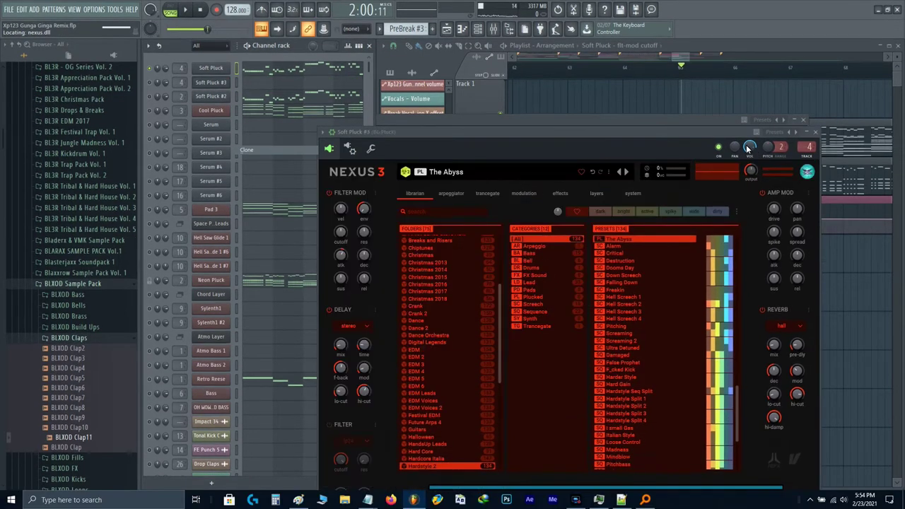
click(793, 137)
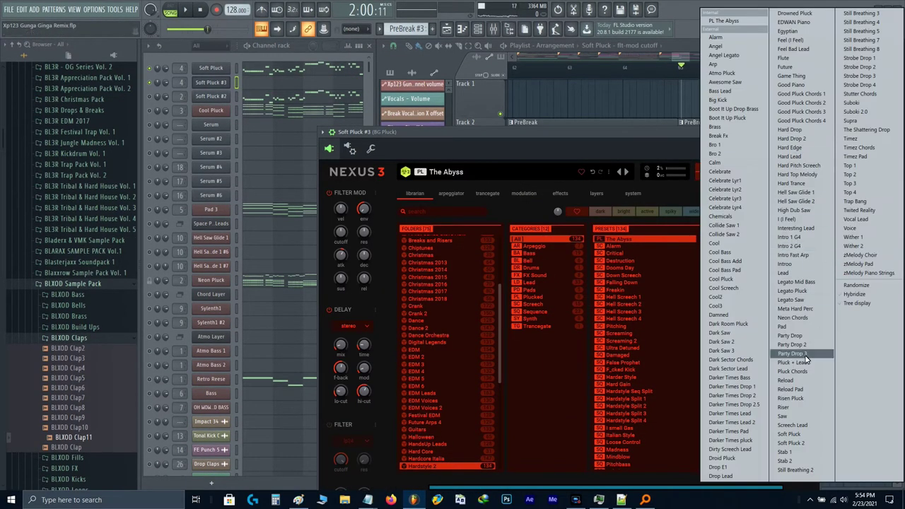
click(790, 442)
- Open Soft Pluck again and arrange its window beside Soft Pluck 2 for comparison
drag(487, 149, 475, 86)
right_click(208, 69)
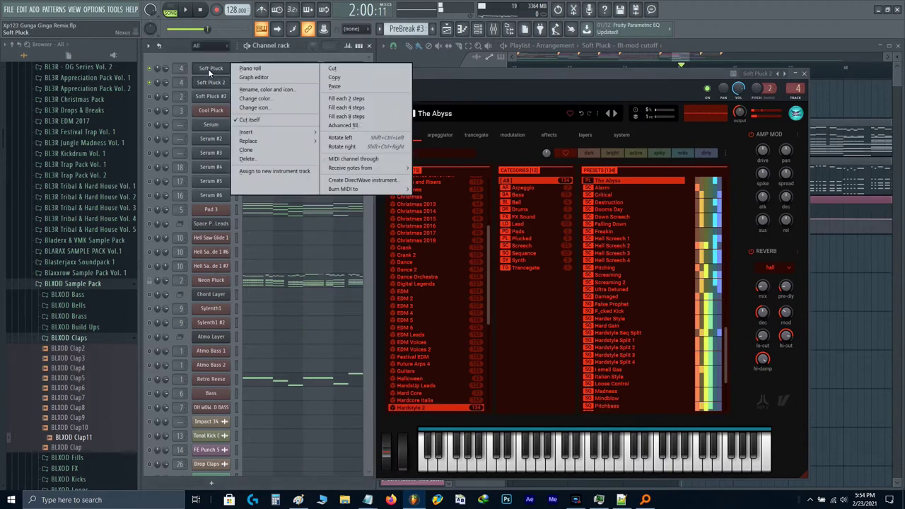
click(212, 69)
click(225, 70)
drag(466, 126, 299, 116)
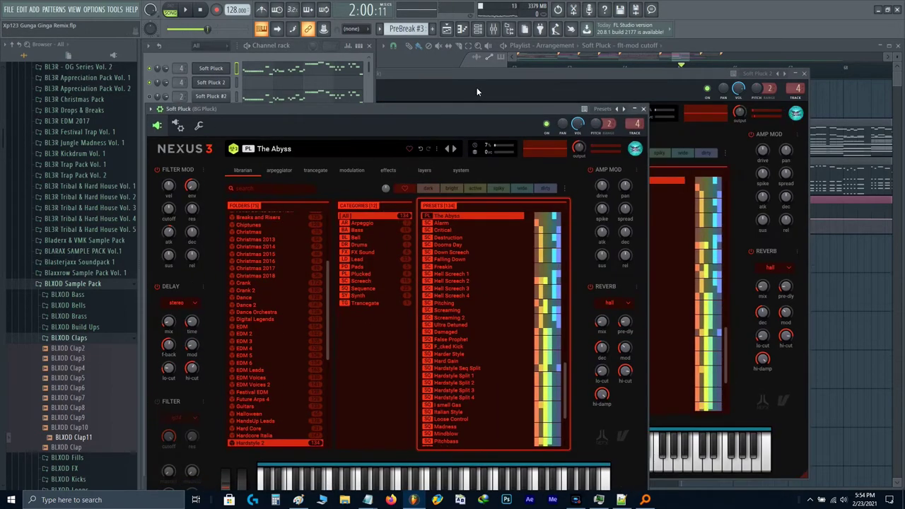
click(476, 87)
click(285, 120)
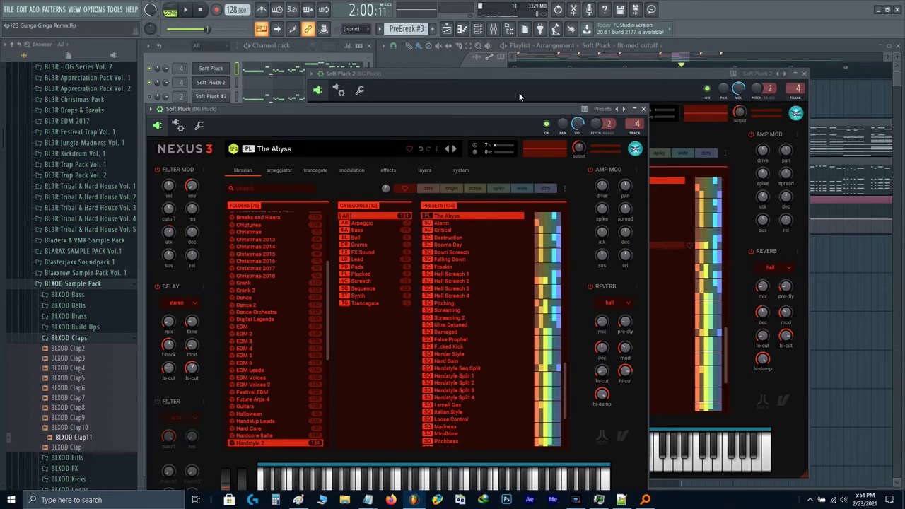
drag(518, 91, 595, 91)
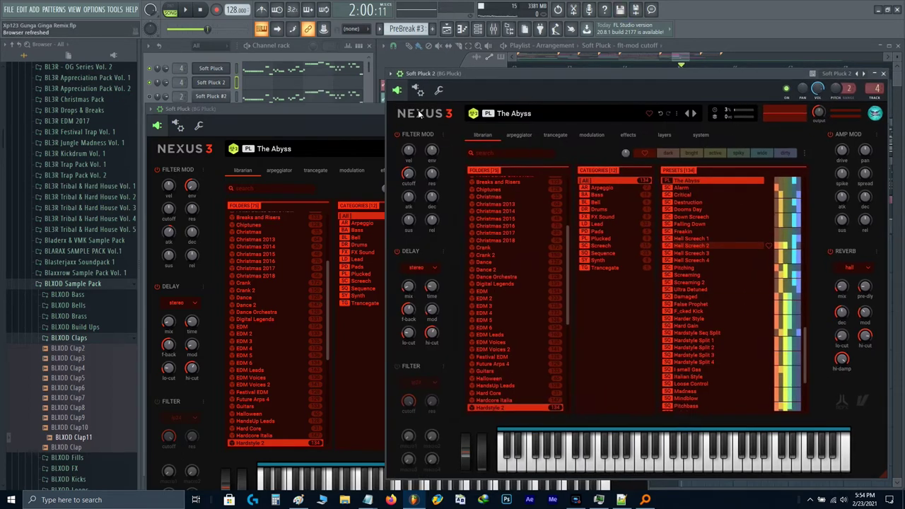
- Compare the sound of Soft Pluck and Soft Pluck 2 by playing notes on each, and close Soft Pluck 2
click(350, 127)
click(658, 104)
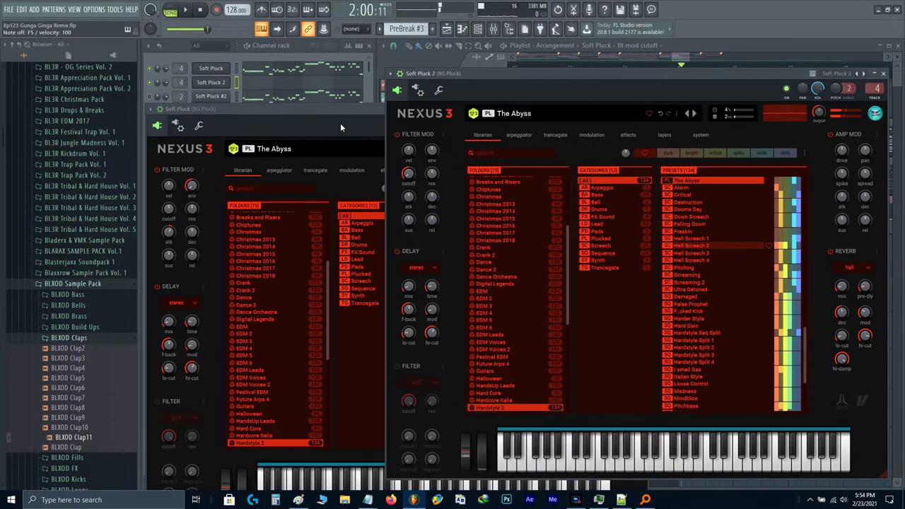
click(321, 134)
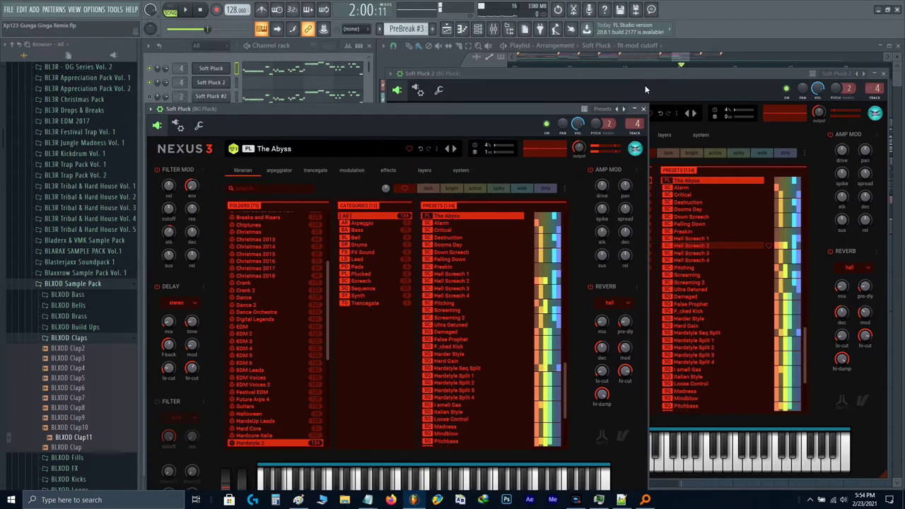
click(645, 86)
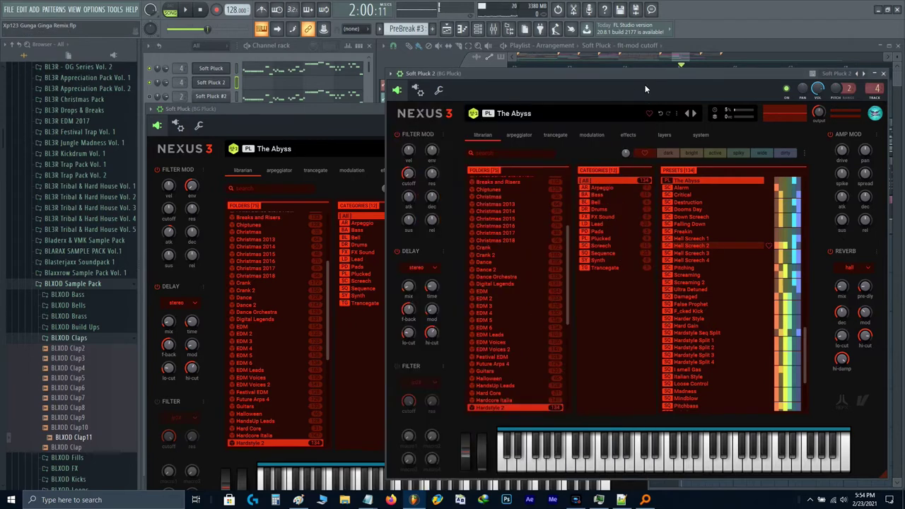
click(324, 133)
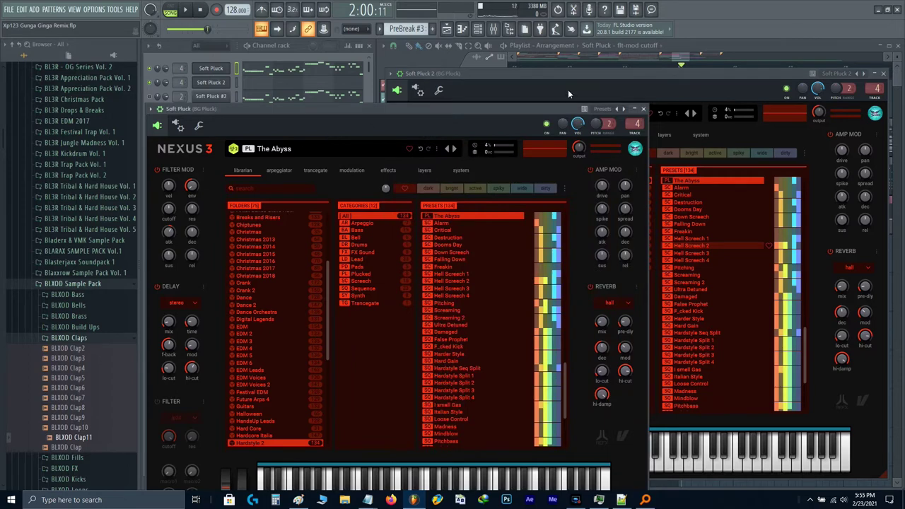
click(567, 90)
click(882, 74)
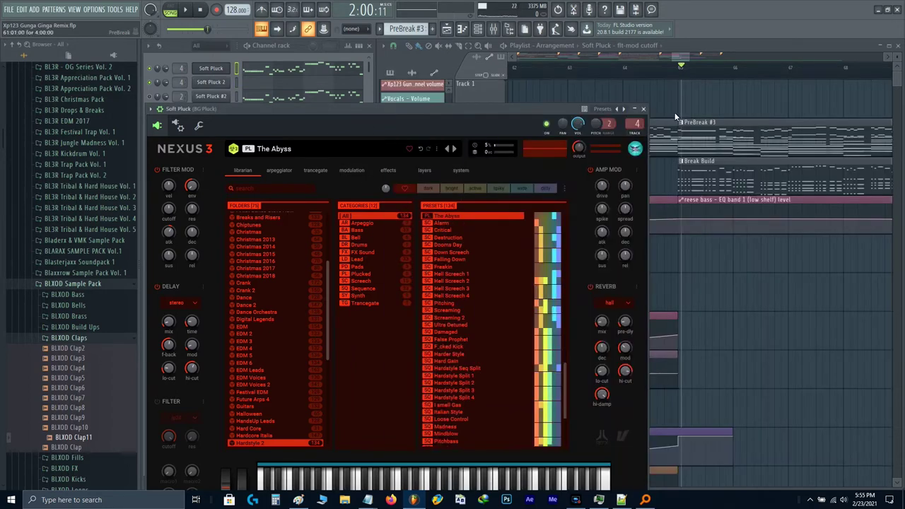
- Lower the end point of the Soft Pluck filter mod cutoff automation on Track 7 to the minimum
drag(739, 115, 783, 115)
click(627, 71)
scroll(653, 191, down, 2)
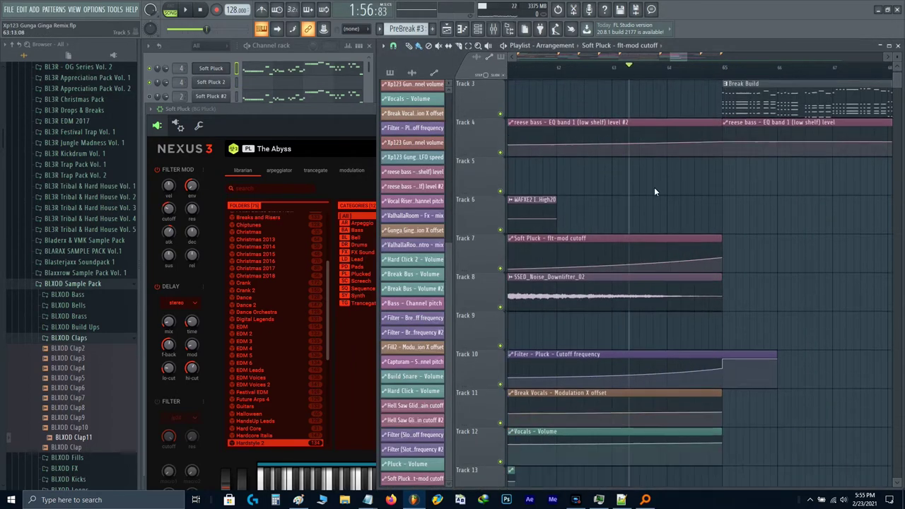
ctrl+scroll(691, 311, down, 2)
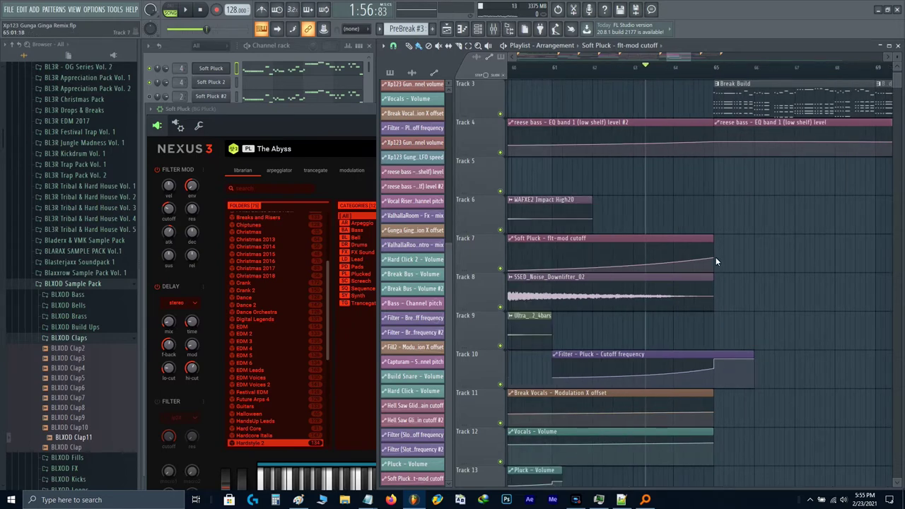
drag(712, 256, 713, 295)
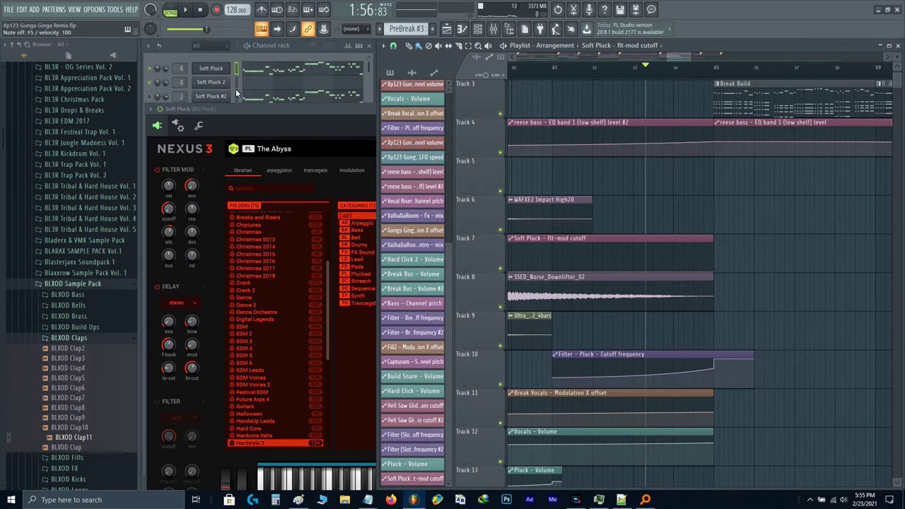
- Audition Soft Pluck by playing notes, check its filter mod cutoff, and review the playlist back to bar 57
drag(315, 127, 362, 128)
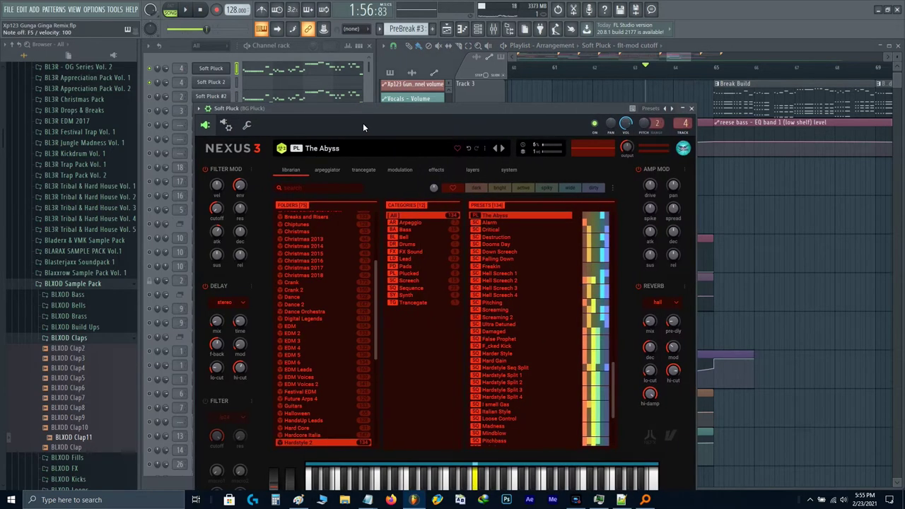
mouse_move(214, 211)
key(r)
key(r)
key(r)
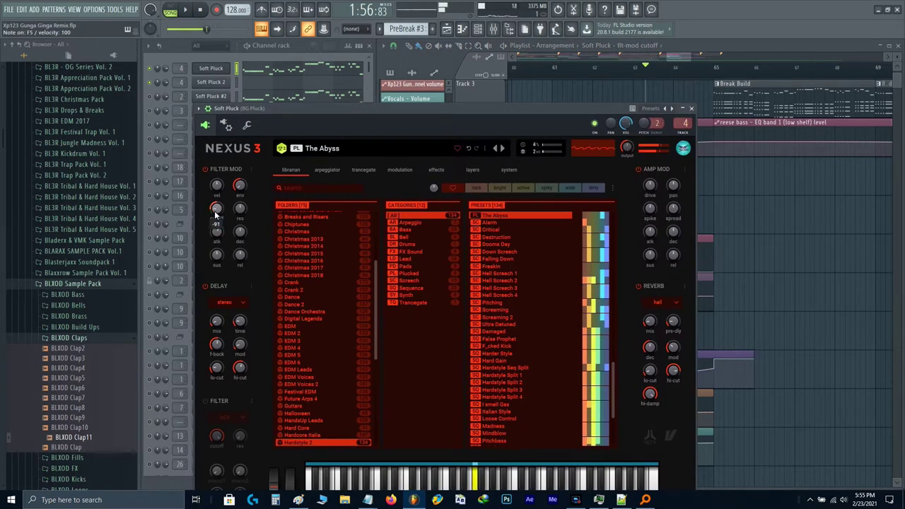
drag(781, 190, 858, 203)
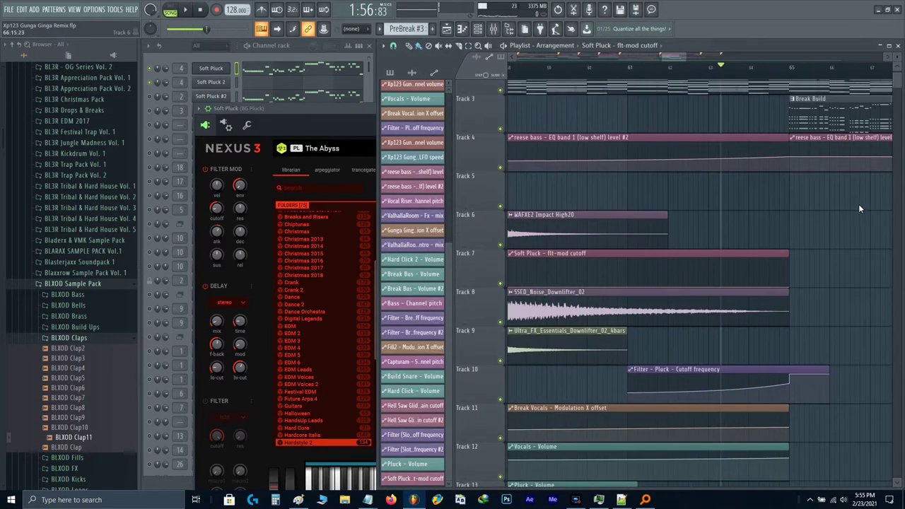
drag(794, 263, 892, 276)
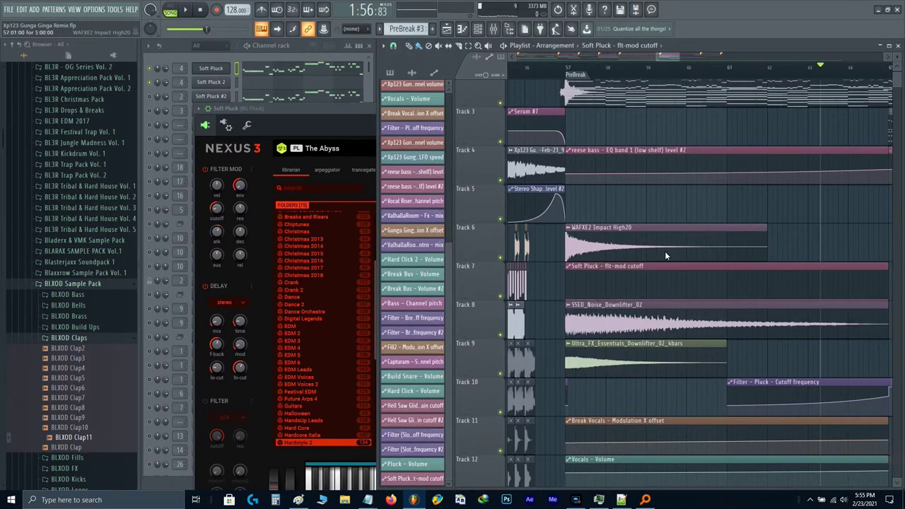
- Try Soft Pluck's filter mod envelope while playing notes, settle it at -127, and check it against Soft Pluck 2
click(331, 127)
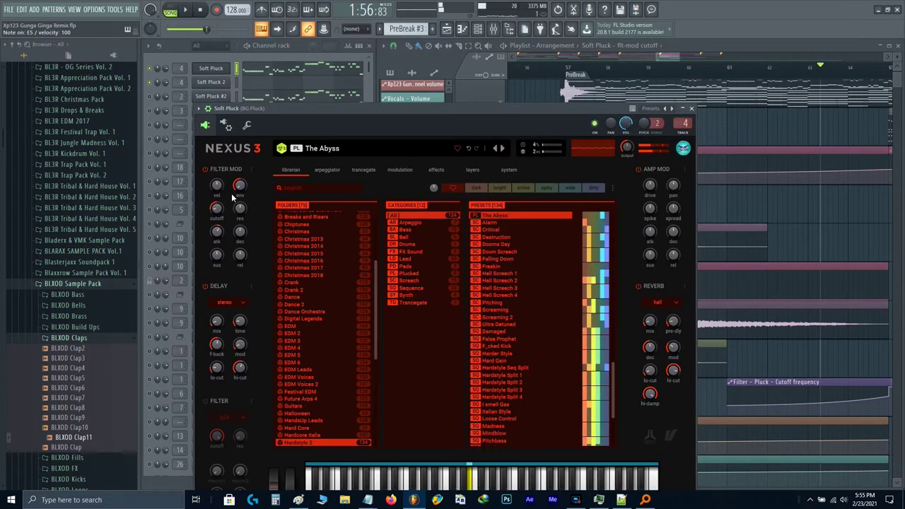
mouse_move(241, 187)
scroll(242, 189, up, 4)
key(c)
scroll(241, 186, down, 5)
click(212, 82)
click(212, 82)
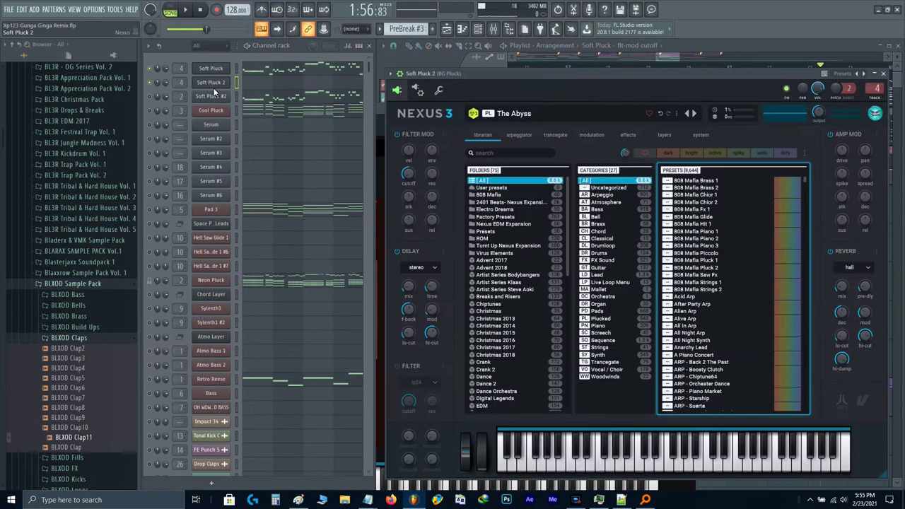
drag(543, 89, 527, 99)
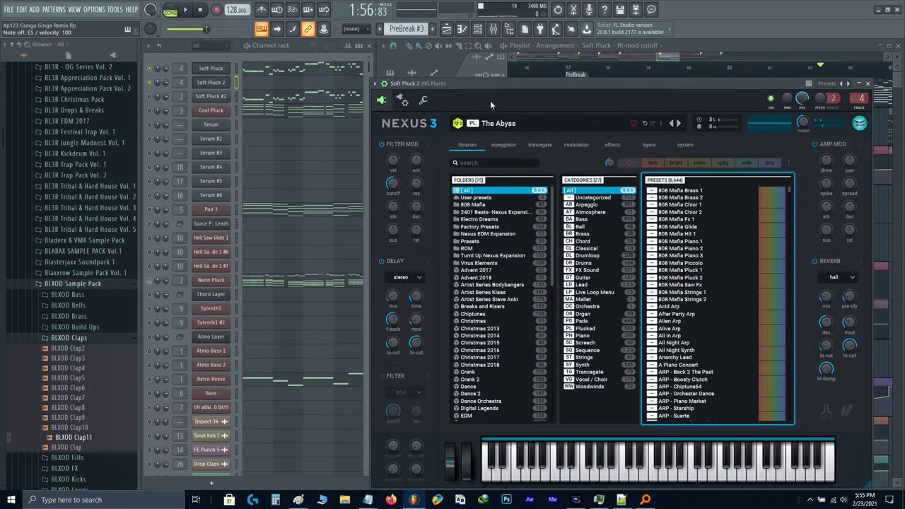
drag(489, 100, 454, 123)
click(215, 71)
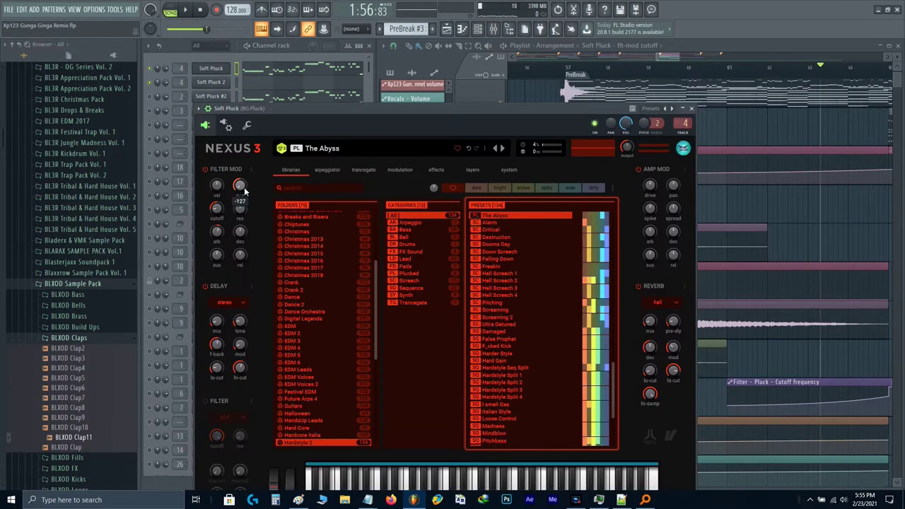
- Replace Soft Pluck's filter mod cutoff clip on Track 7 with a filter mod envelope automation clip over bars 57 to 65
drag(786, 128, 737, 136)
scroll(836, 94, up, 2)
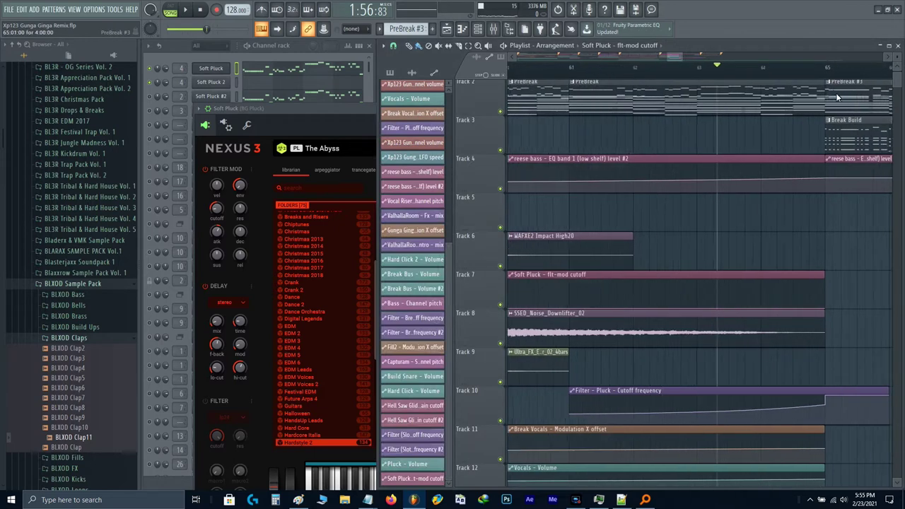
right_click(767, 275)
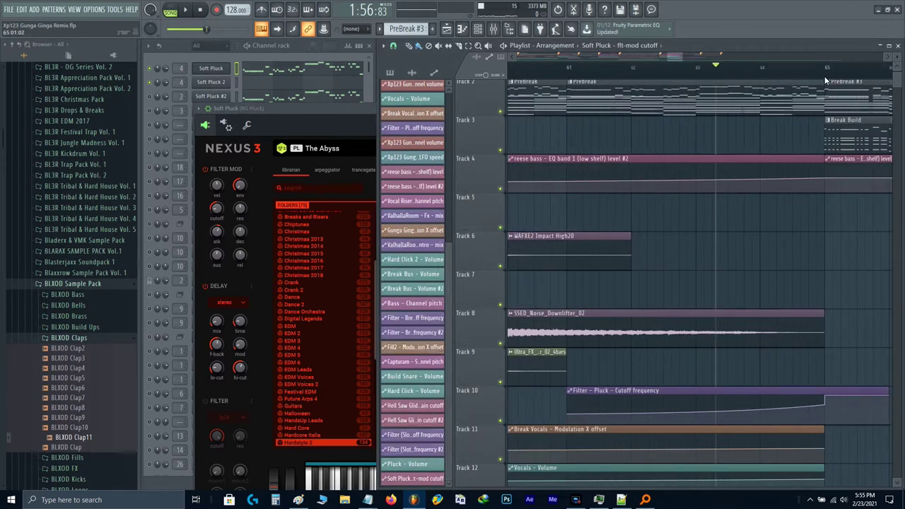
drag(804, 74, 570, 170)
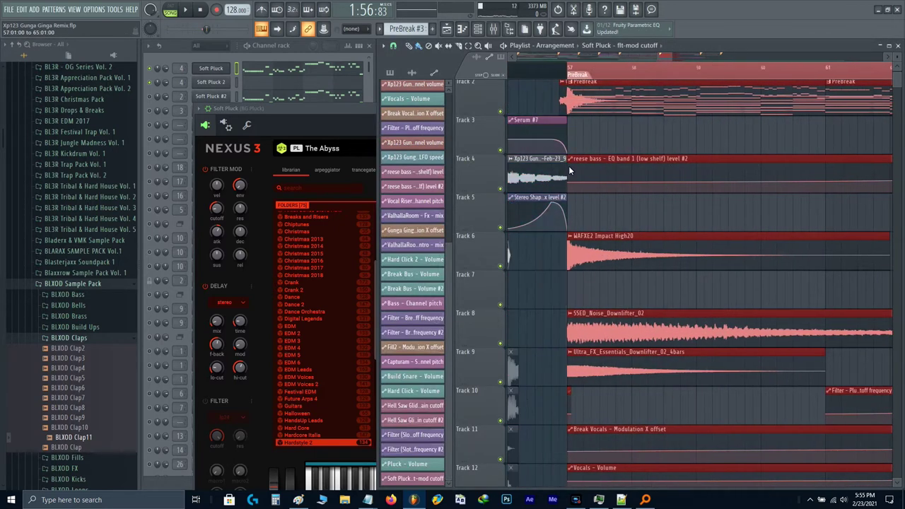
click(248, 180)
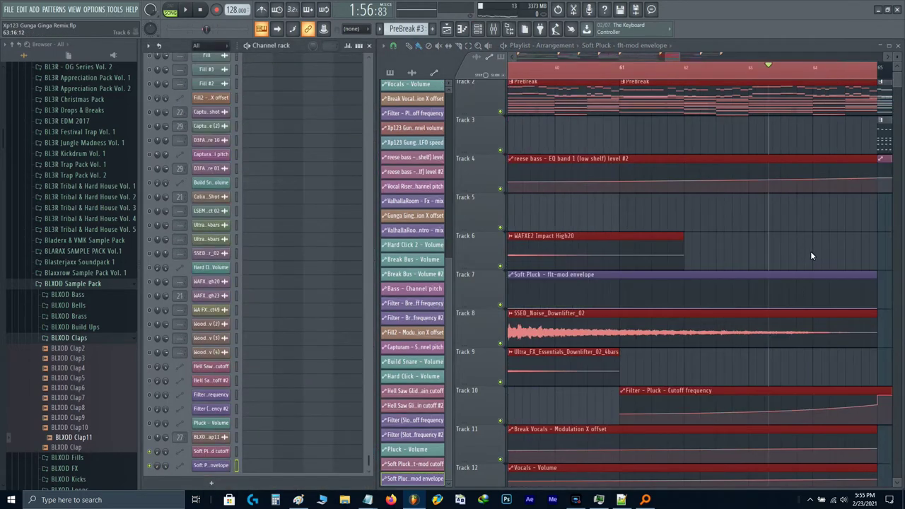
- Set the end point of the Soft Pluck filter mod envelope automation to 0.5 and play it from about bar 63
scroll(810, 252, down, 2)
drag(810, 251, 789, 259)
scroll(802, 332, down, 1)
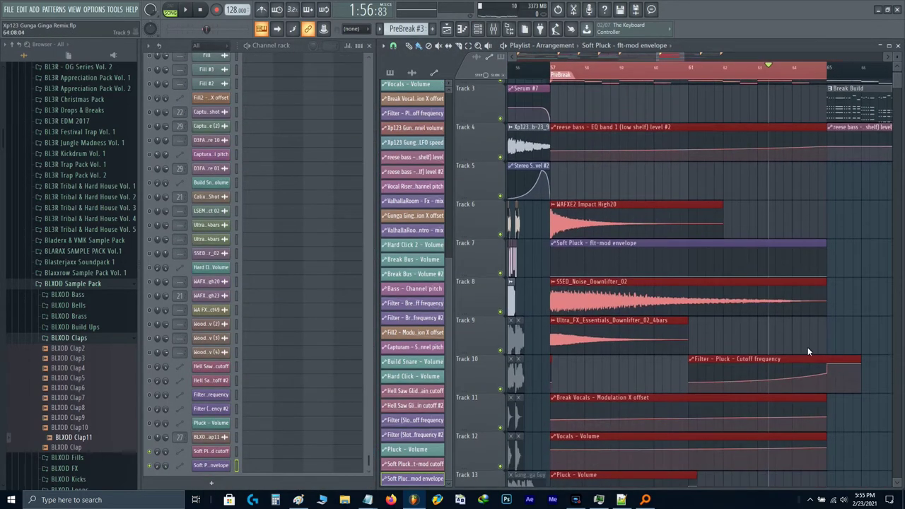
right_click(826, 275)
text(t)
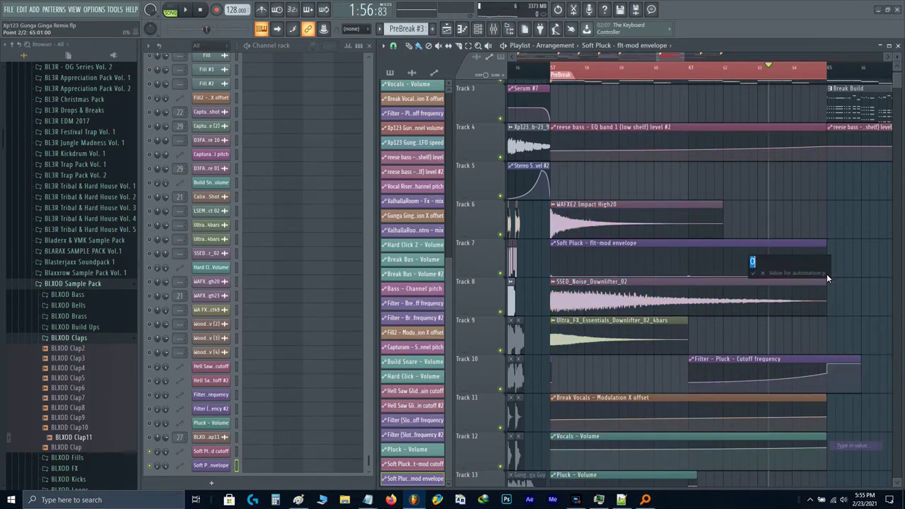
text(.5)
key(Return)
key(space)
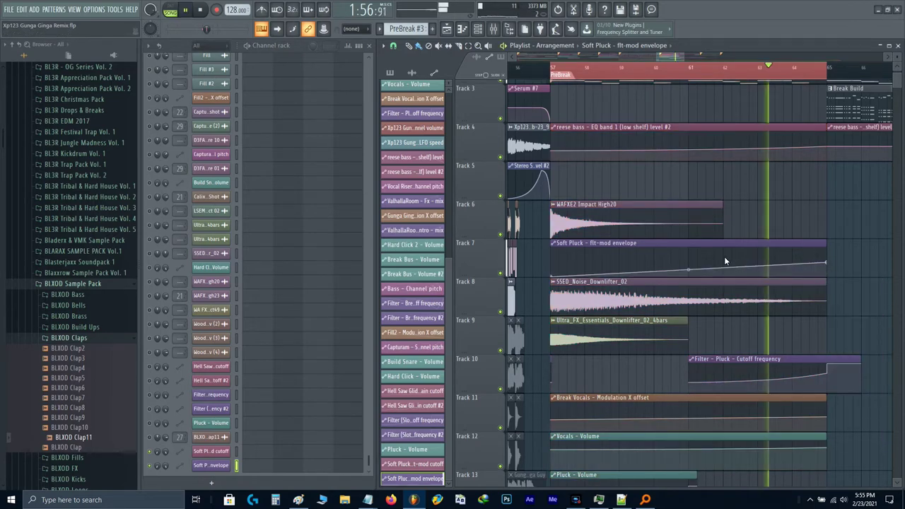
- Move the Soft Pluck filter mod envelope automation clip from Track 7 to Track 14 and start playback from bar 57
click(682, 255)
scroll(683, 260, down, 4)
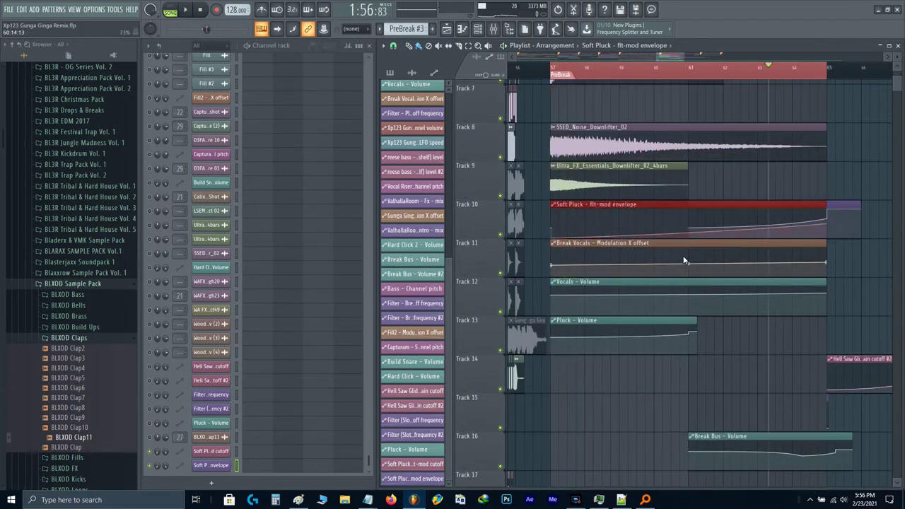
key(shift+Down)
key(shift+Down)
key(shift+Down)
key(shift+Down)
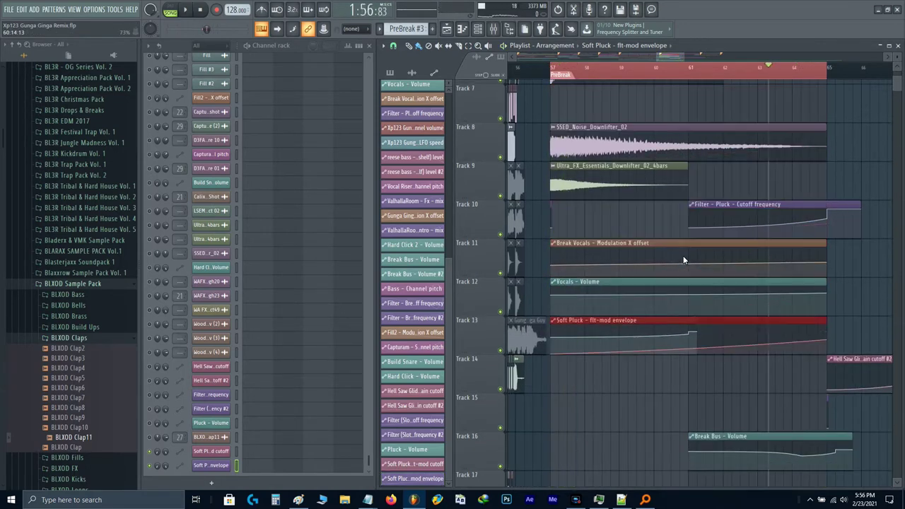
key(space)
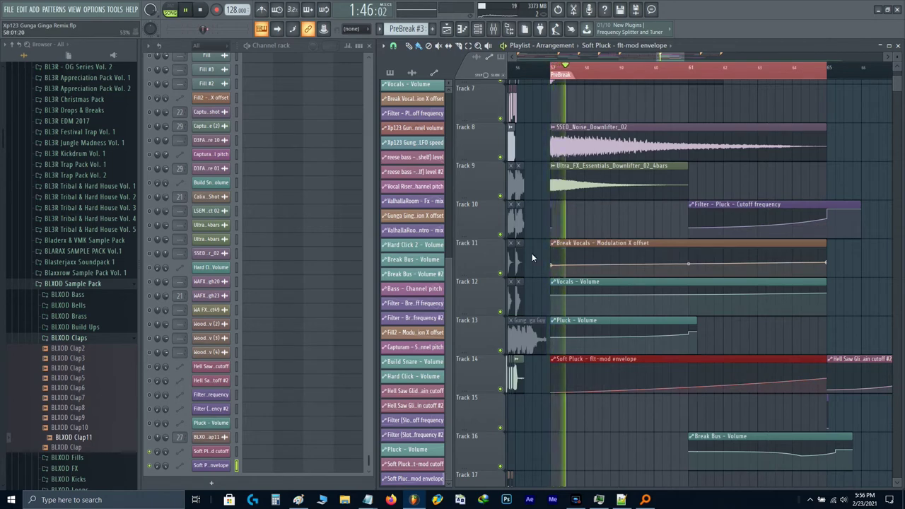
- Compare Soft Pluck's filter mod cutoff and envelope with Soft Pluck 2's settings while playing notes
scroll(285, 207, up, 10)
scroll(283, 186, up, 10)
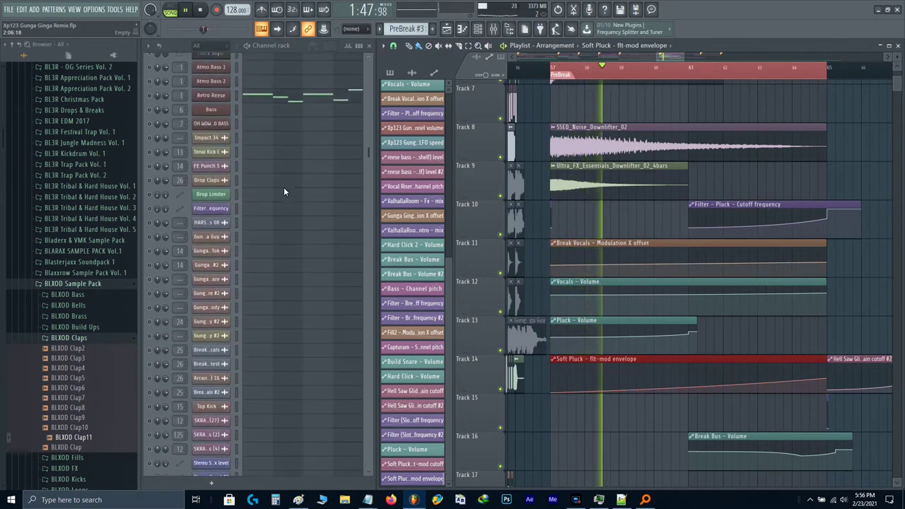
scroll(547, 146, up, 5)
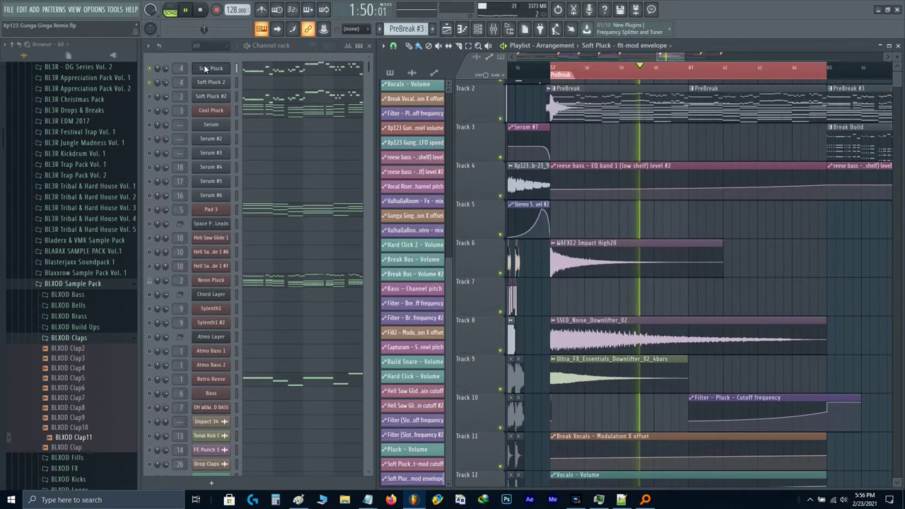
click(210, 68)
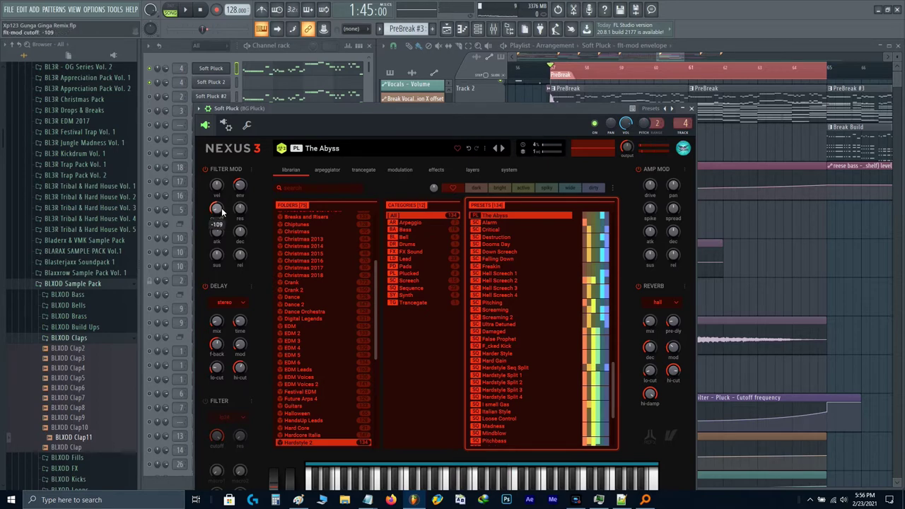
drag(221, 208, 217, 210)
click(222, 83)
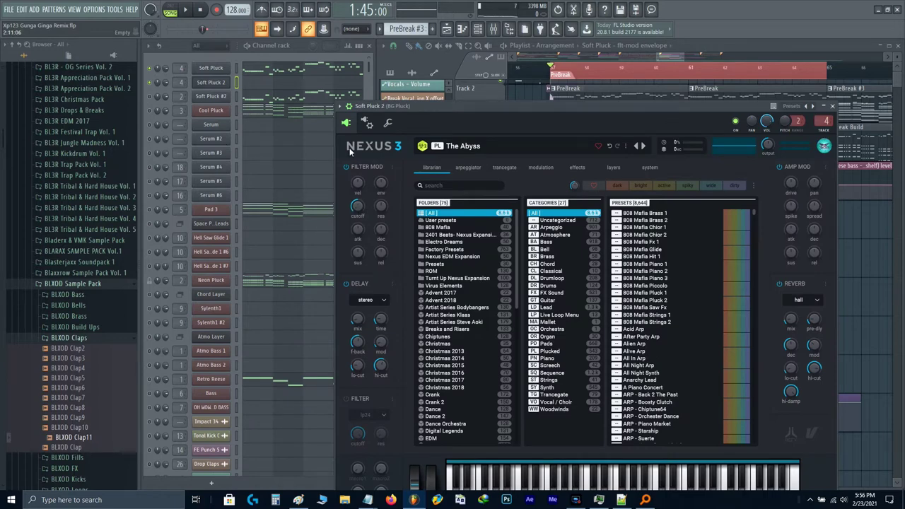
click(217, 68)
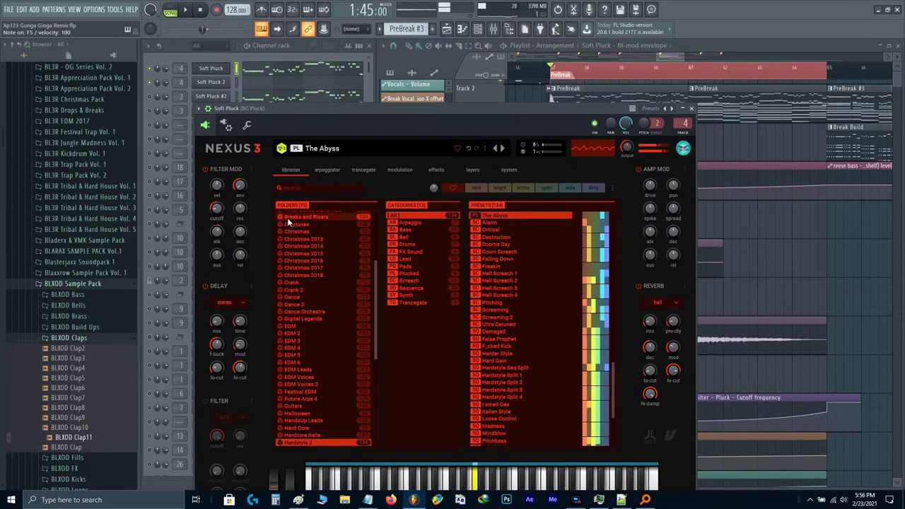
click(241, 192)
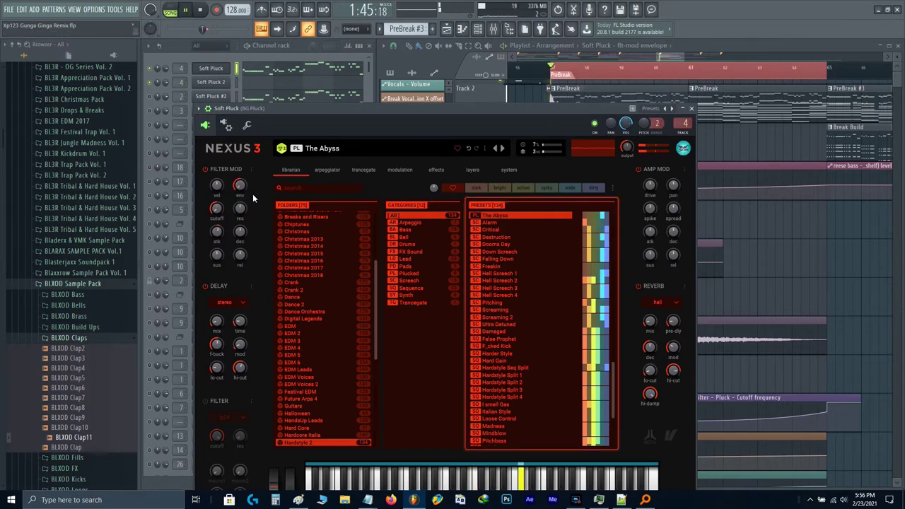
- Copy the end point value of the Soft Pluck filter mod envelope automation on Track 14 to its start point, 50%
click(838, 218)
scroll(787, 241, down, 5)
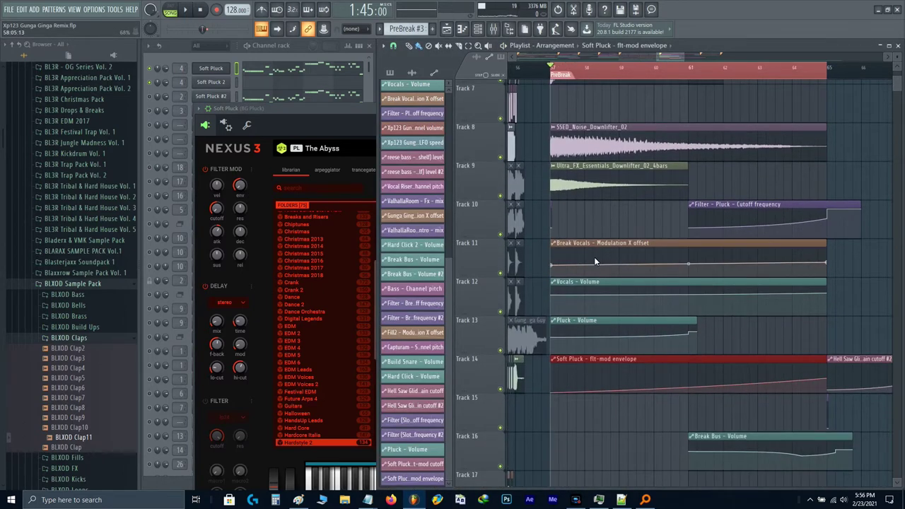
right_click(825, 381)
key(c)
right_click(551, 393)
key(p)
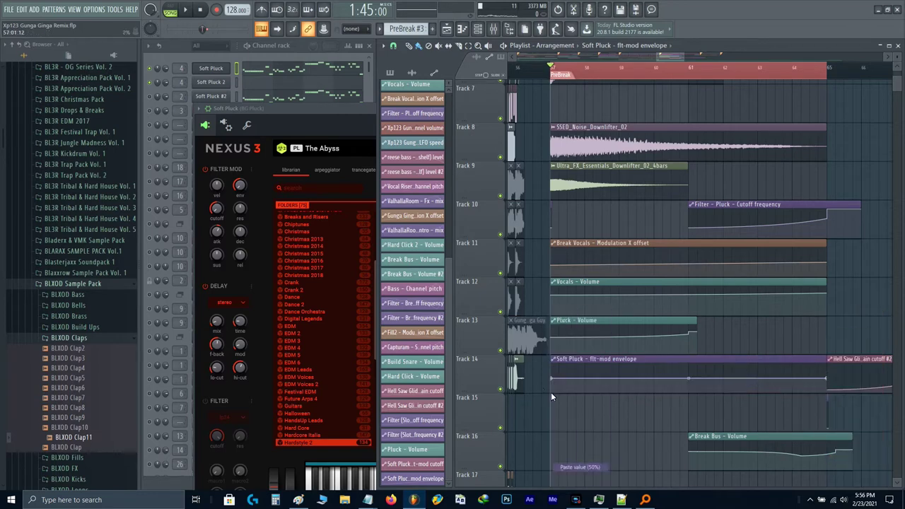
- Audition Soft Pluck and create an automation clip for its filter mod attack on Track 7 over bars 57 to 65
click(298, 111)
key(space)
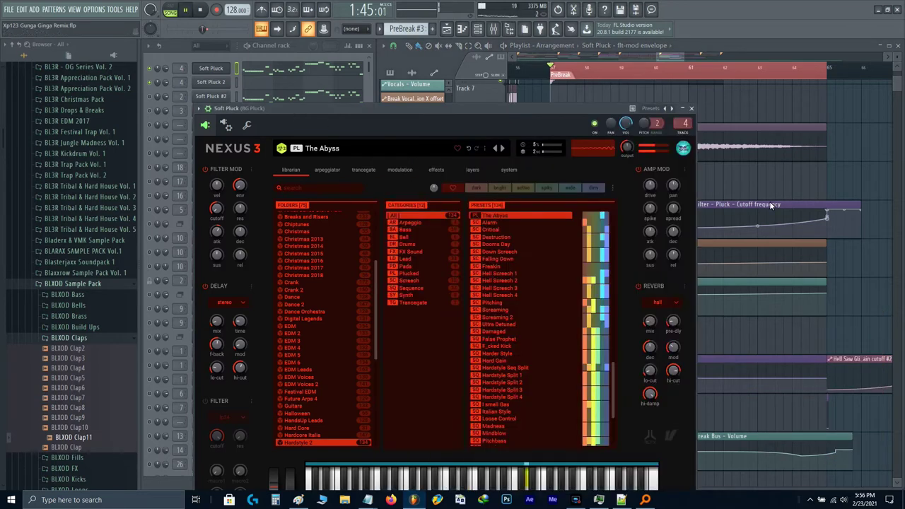
drag(436, 124, 462, 157)
key(space)
key(r)
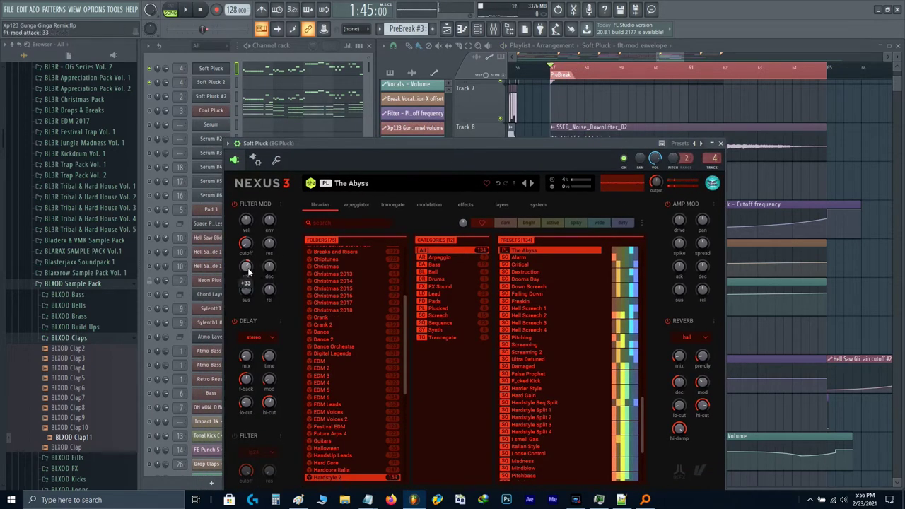
key(alt+t)
key(l)
key(c)
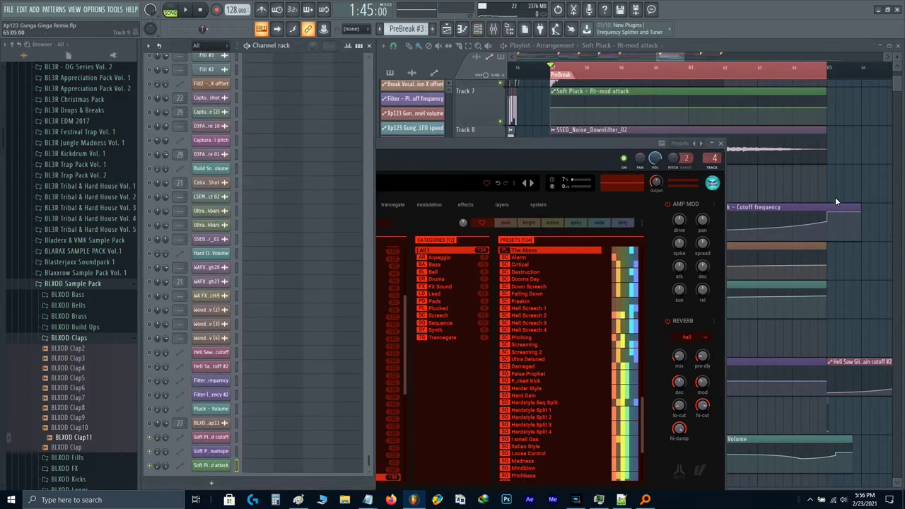
- Lower the end point of the Soft Pluck filter mod attack automation slightly and play the clip up to bar 65
right_click(835, 196)
drag(825, 108, 826, 111)
key(space)
scroll(748, 132, up, 2)
click(700, 71)
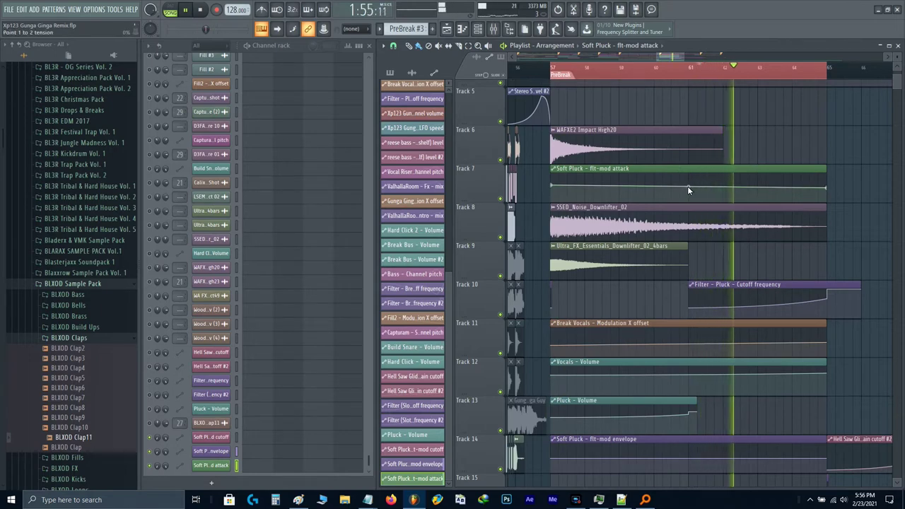
drag(687, 186, 643, 216)
scroll(642, 219, up, 1)
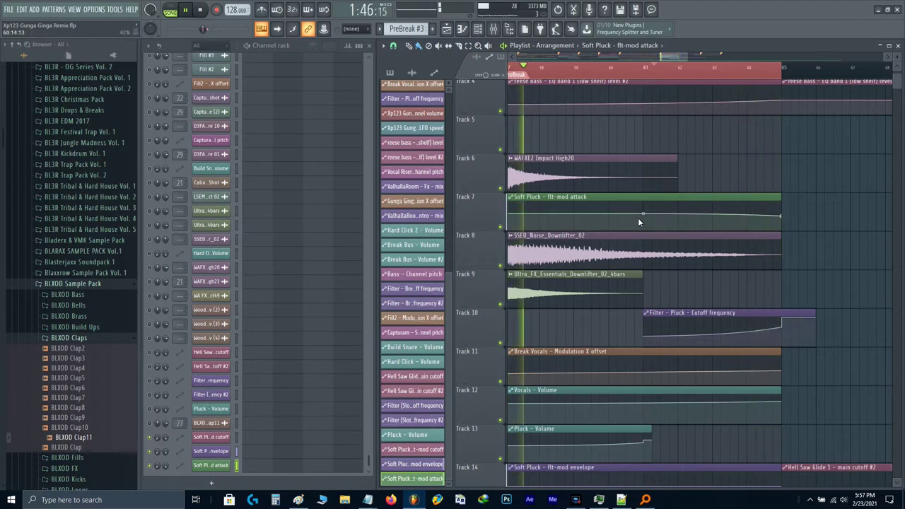
click(717, 67)
scroll(757, 229, up, 2)
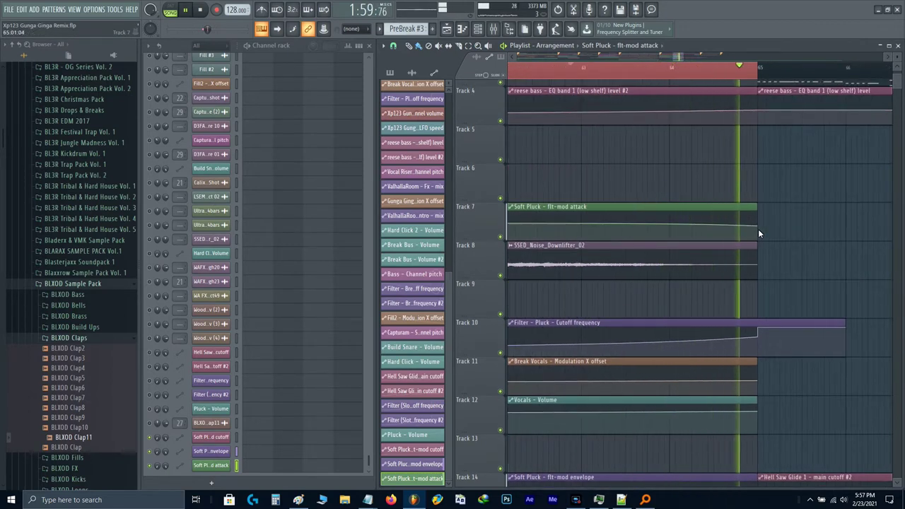
- Clear the playlist time selection and check Soft Pluck's notes in the PreBreak #3 piano roll during playback
key(ctrl+d)
scroll(688, 222, down, 4)
scroll(688, 221, up, 3)
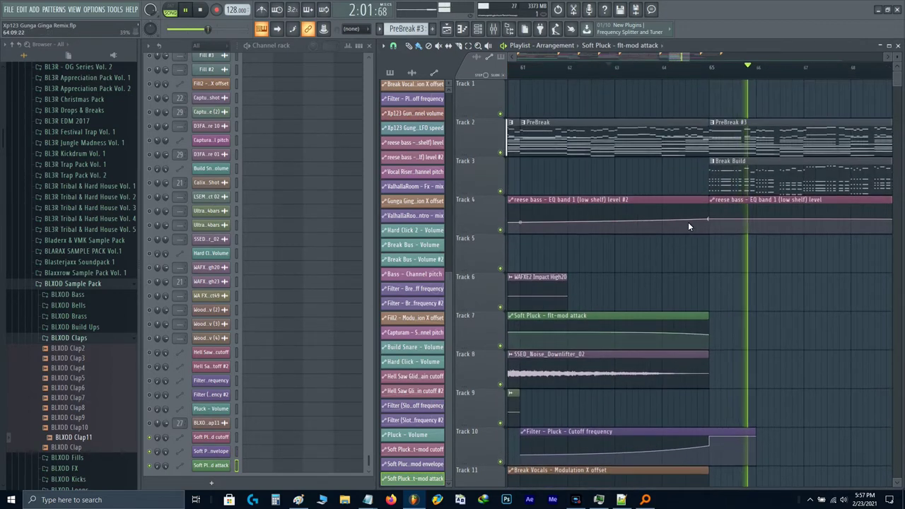
key(space)
click(722, 147)
scroll(331, 143, up, 15)
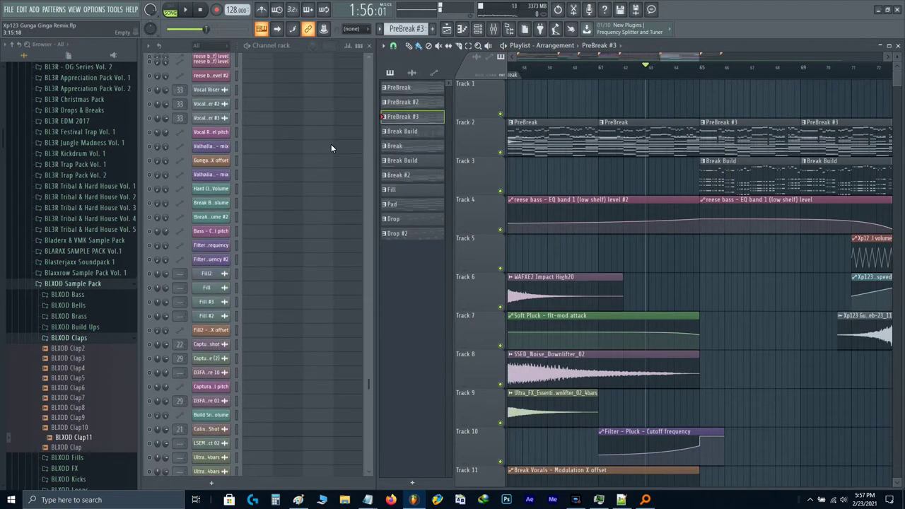
scroll(310, 103, up, 9)
key(space)
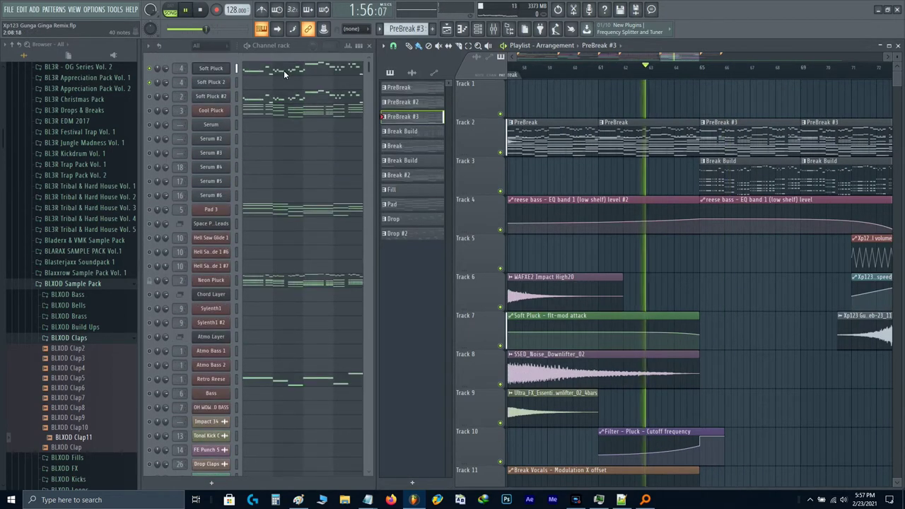
click(280, 70)
scroll(650, 240, up, 5)
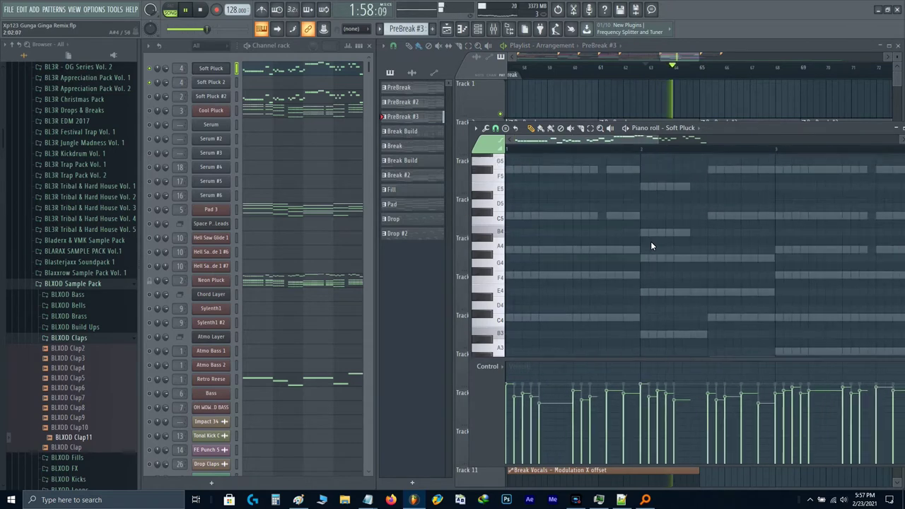
key(F7)
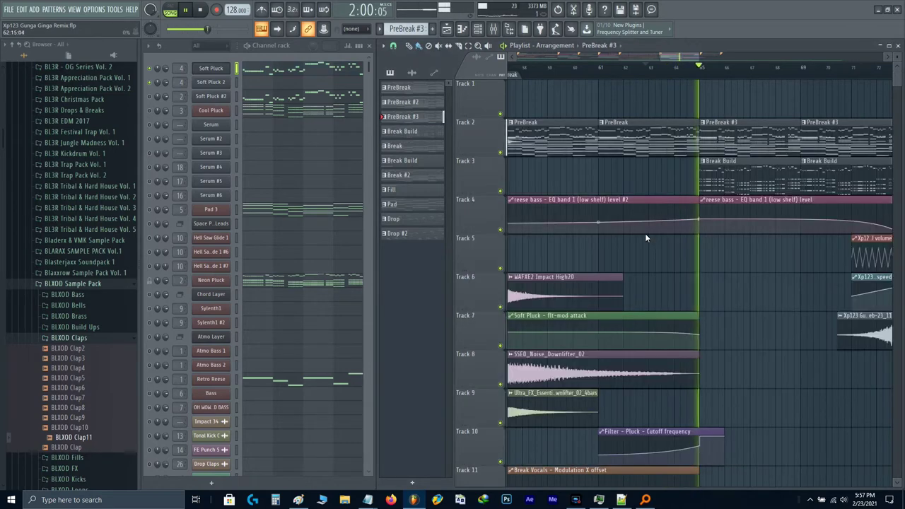
key(space)
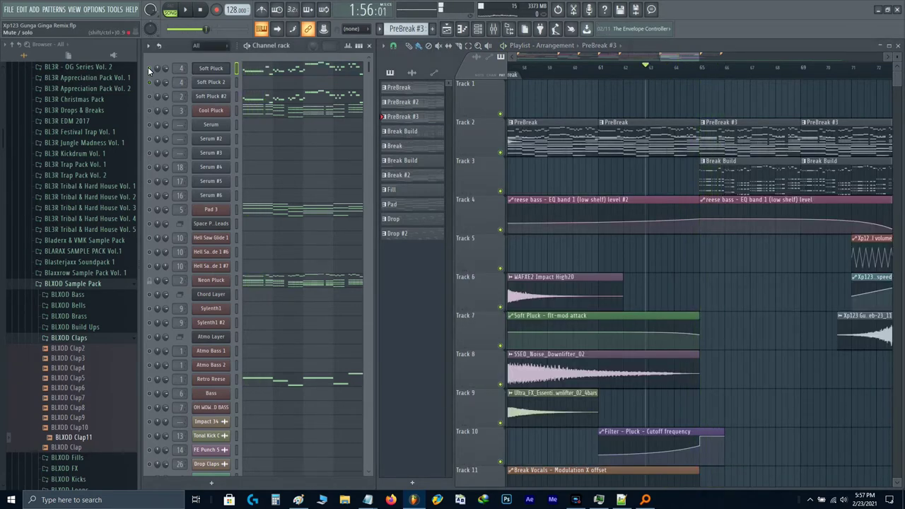
- Delete the Soft Pluck 2 channel from the channel rack
right_click(209, 83)
key(d)
key(Return)
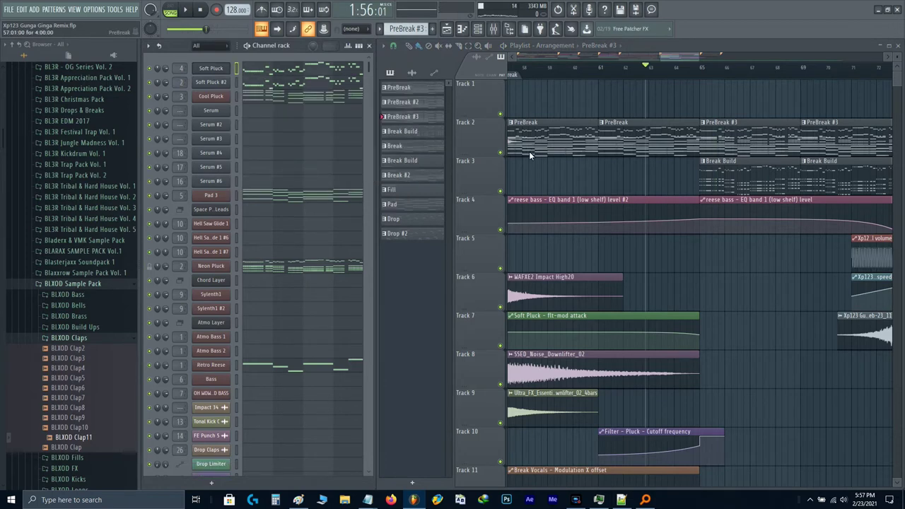
- Play the full arrangement from bar 57 and review the PreBreak section's layers up to bar 65
key(F9)
key(F9)
scroll(622, 148, left, 3)
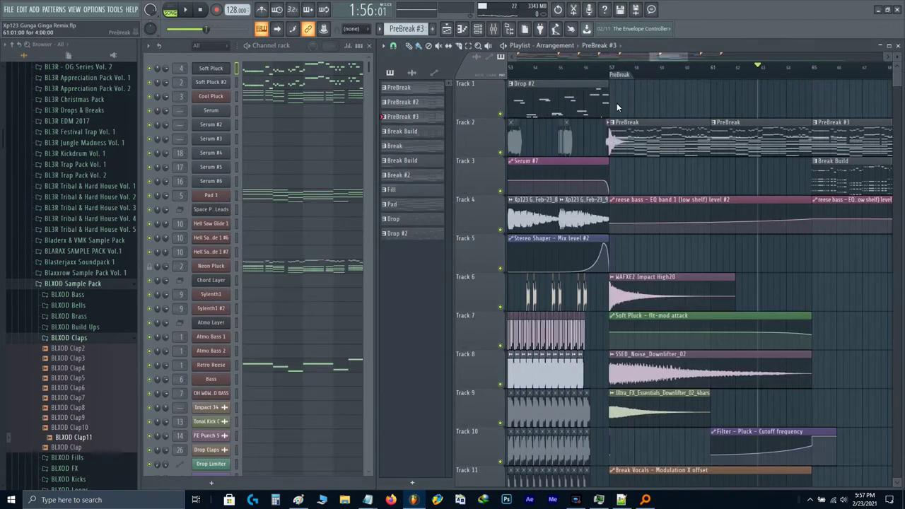
scroll(609, 77, up, 3)
click(615, 66)
key(space)
scroll(617, 66, down, 1)
drag(648, 248, 622, 244)
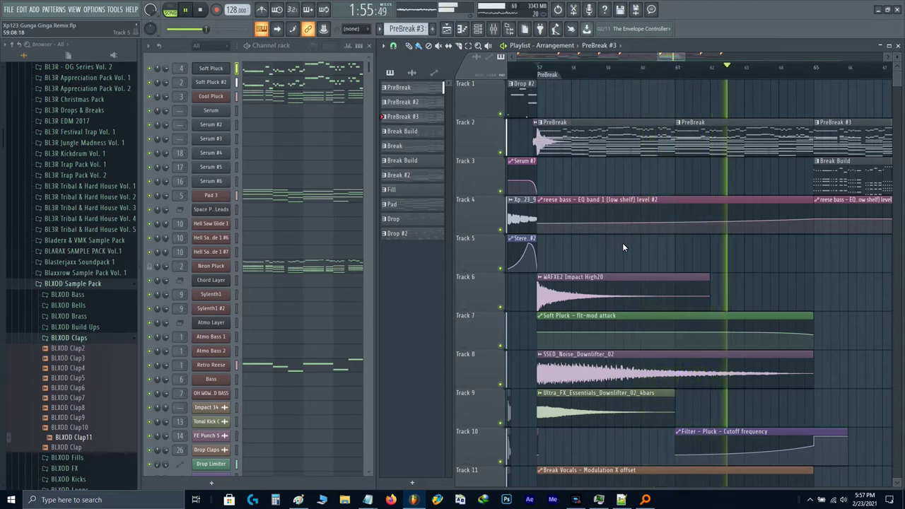
drag(737, 265, 683, 260)
scroll(683, 260, up, 3)
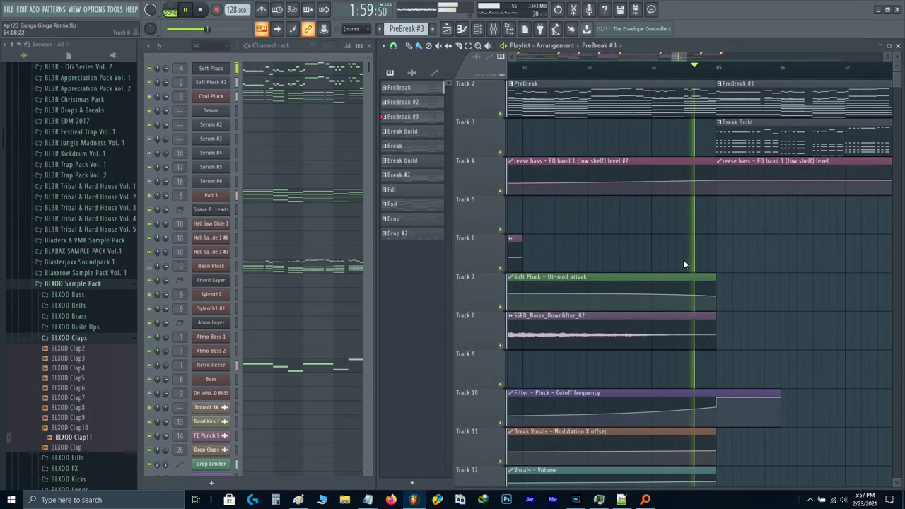
- Review the PreBreak #3 and Break Build layers and their automation from bar 65 into the Break at bar 73
drag(711, 229, 629, 257)
scroll(630, 249, down, 2)
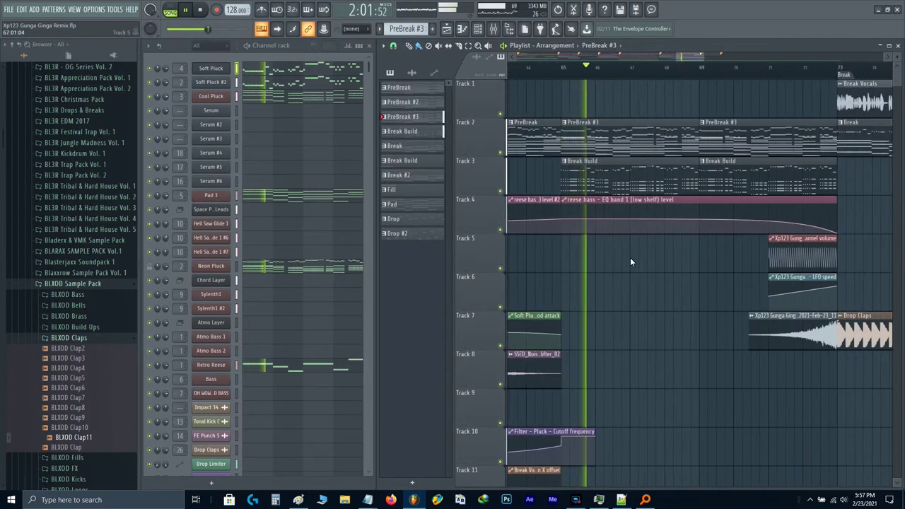
scroll(675, 229, up, 1)
scroll(675, 229, down, 2)
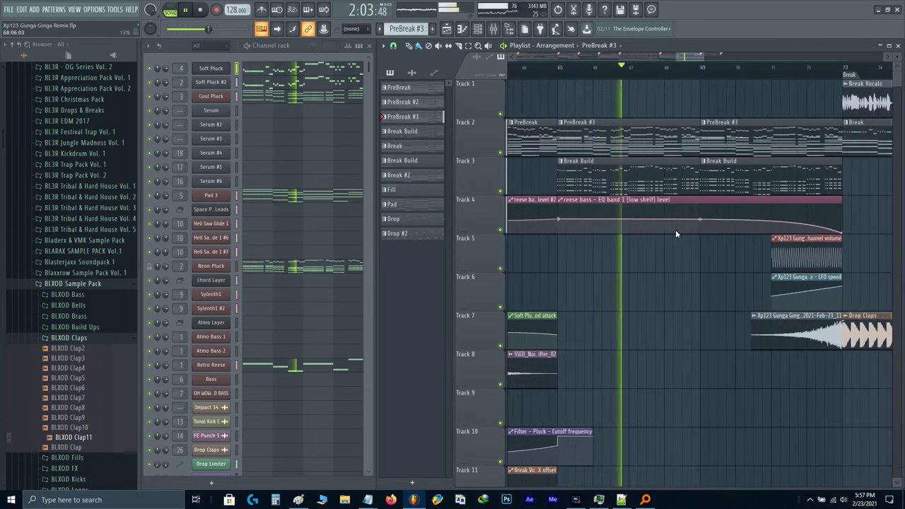
scroll(684, 241, up, 2)
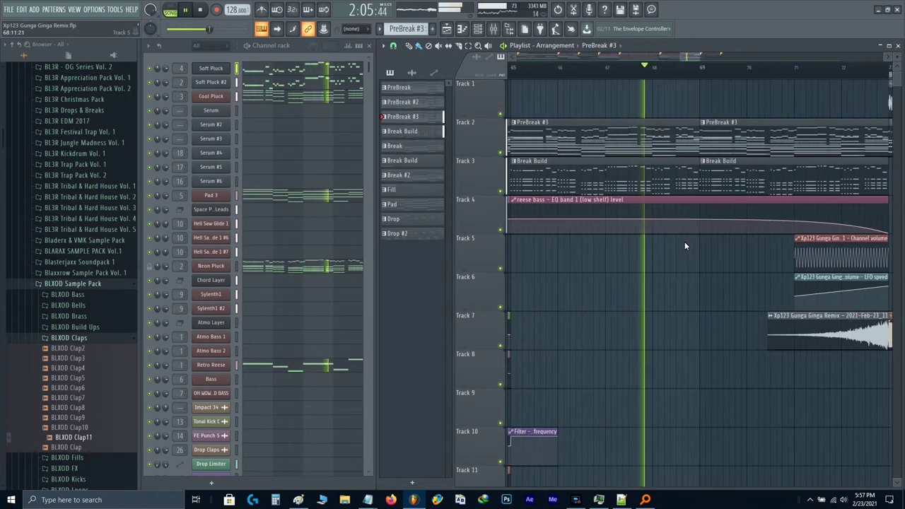
scroll(684, 241, down, 5)
scroll(684, 243, down, 2)
scroll(684, 244, up, 2)
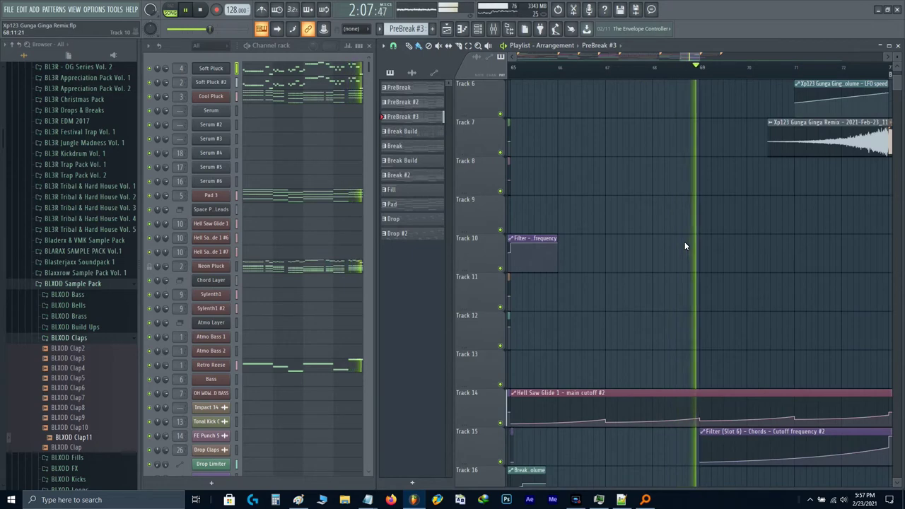
drag(827, 255, 665, 267)
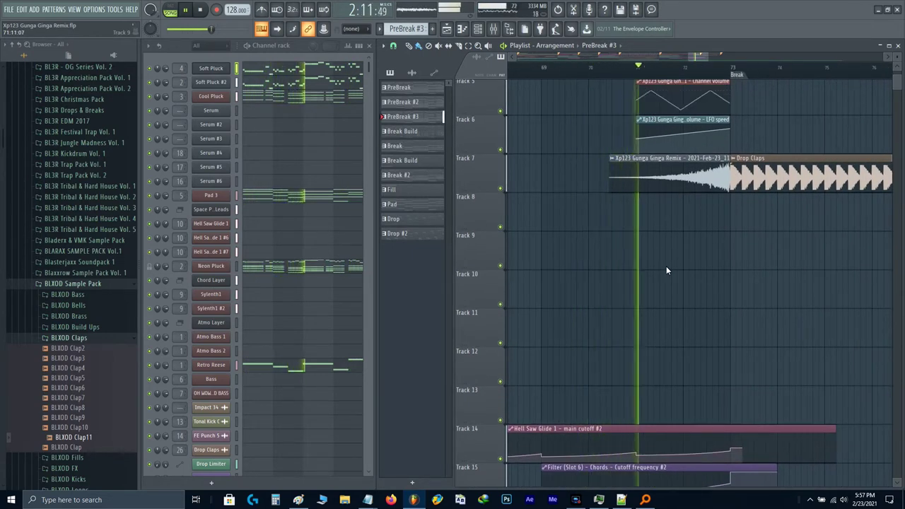
scroll(665, 266, up, 4)
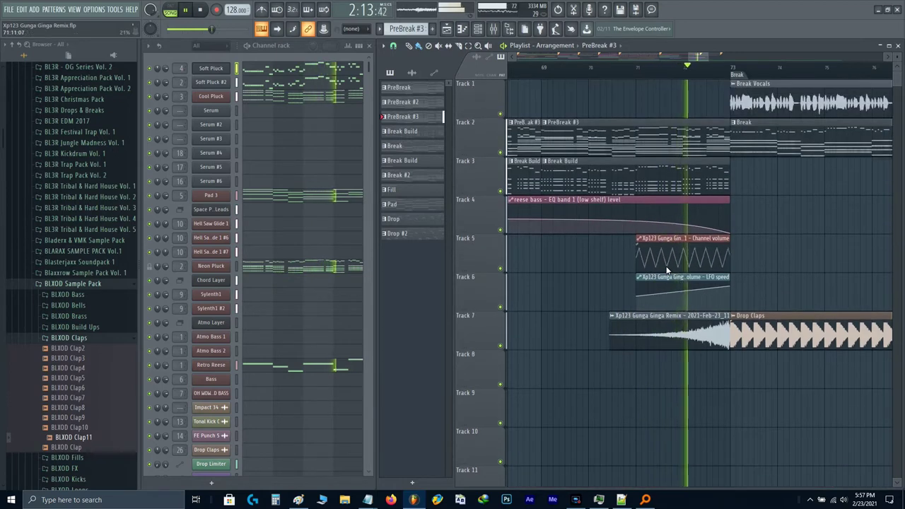
scroll(754, 223, down, 5)
scroll(754, 223, down, 3)
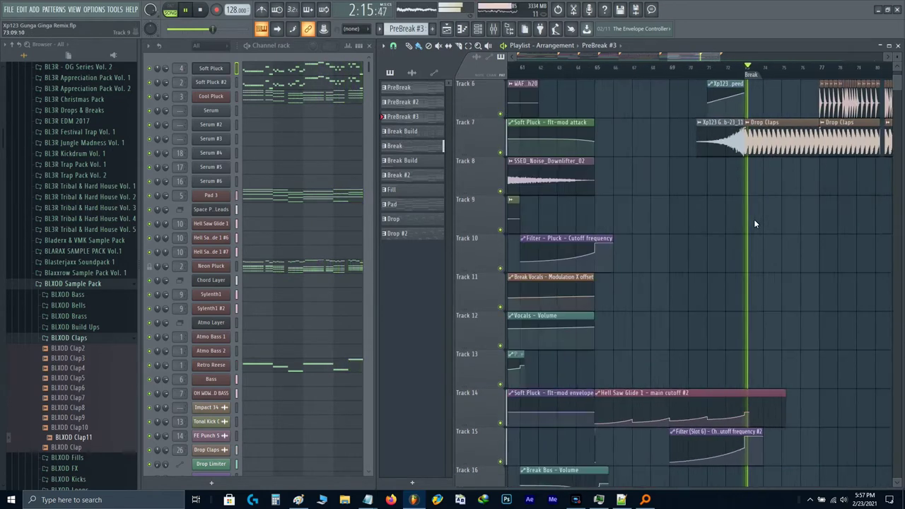
scroll(754, 223, up, 5)
scroll(753, 224, up, 1)
scroll(671, 237, down, 3)
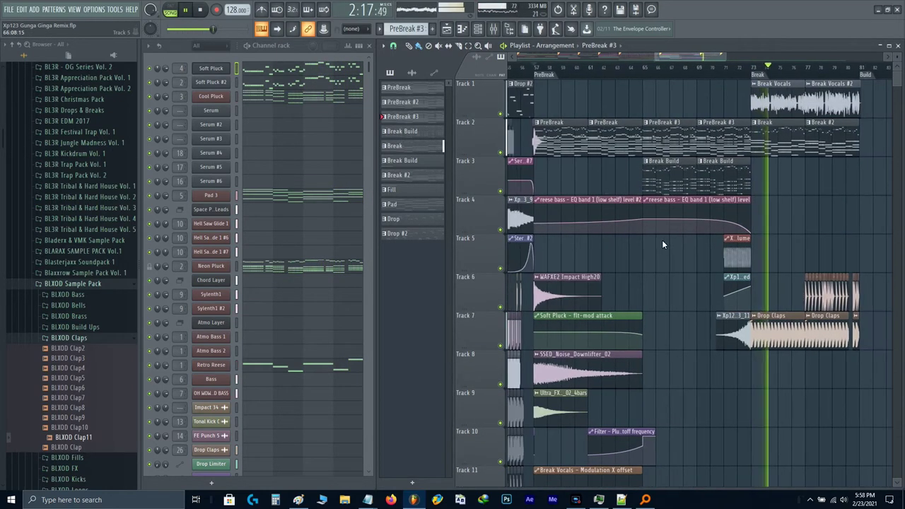
- Review the Break's vocals, patterns and clap layers from bar 73 to bar 81 during playback, and stop the song
scroll(735, 223, up, 4)
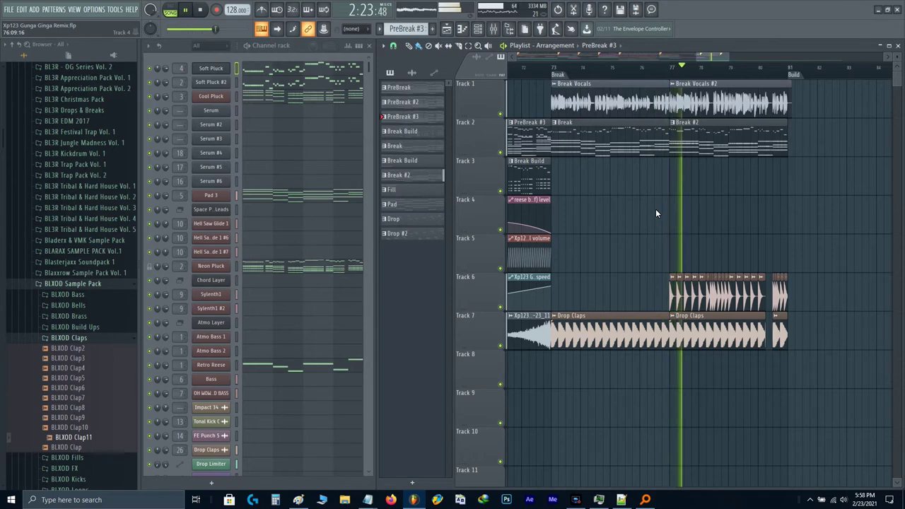
scroll(672, 202, up, 2)
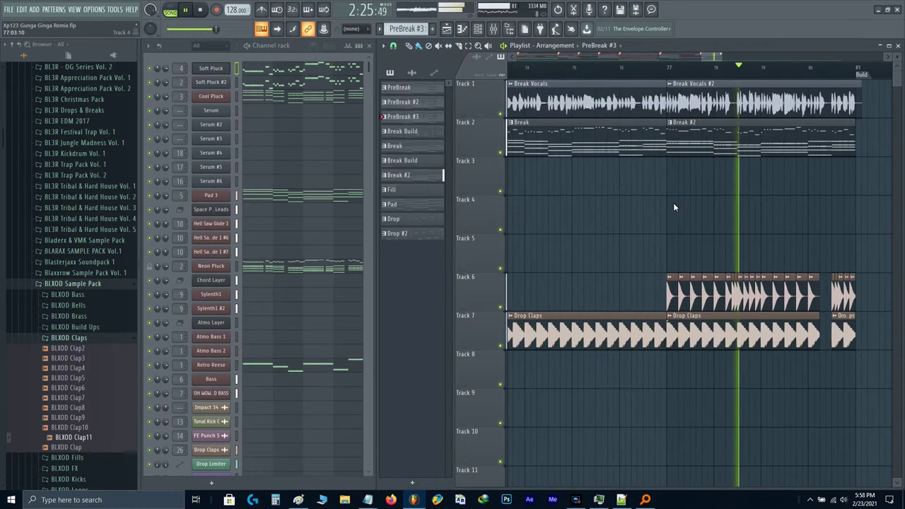
scroll(729, 206, up, 3)
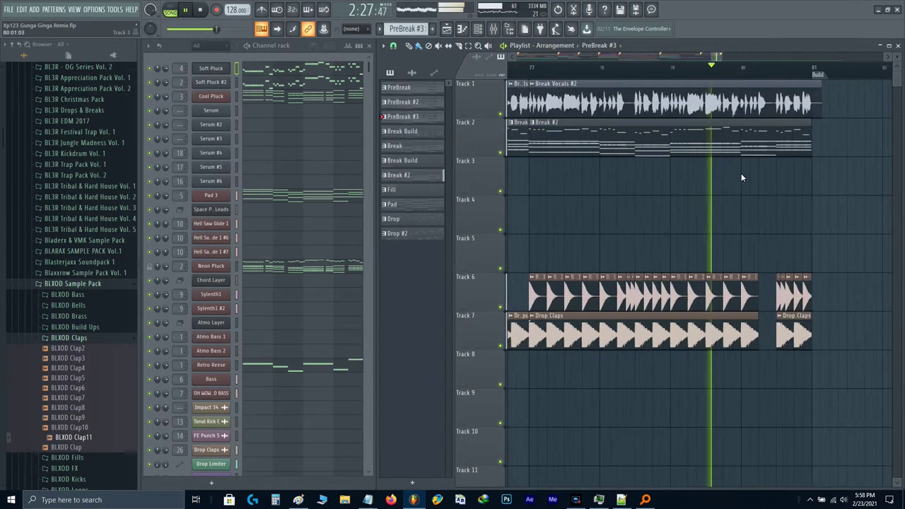
scroll(740, 177, up, 2)
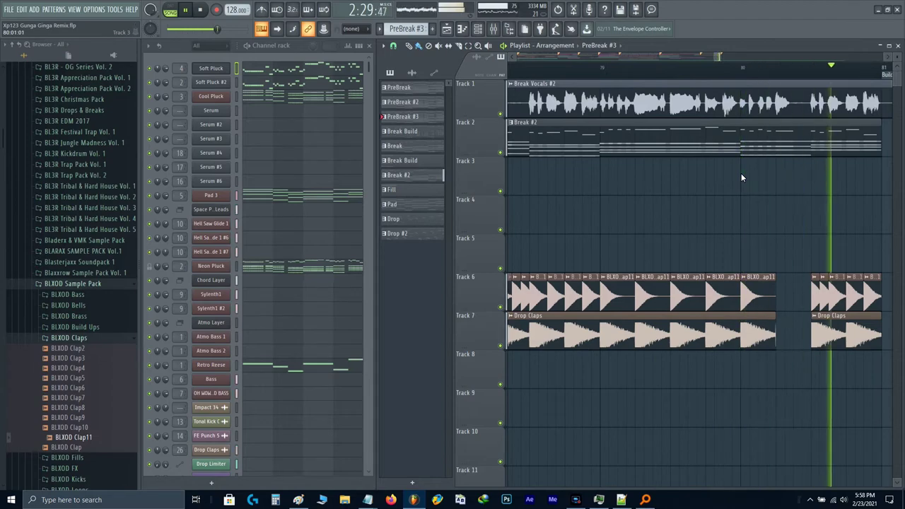
key(space)
- Copy the two Break Vocals clips from bar 17 onto Track 1 at bars 65 and 57, filling the section up to bar 73
scroll(741, 177, down, 8)
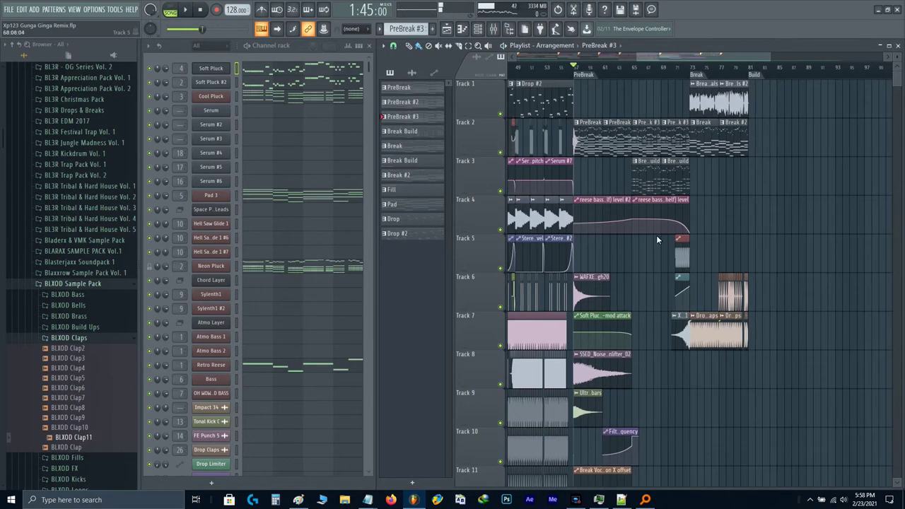
scroll(655, 235, left, 10)
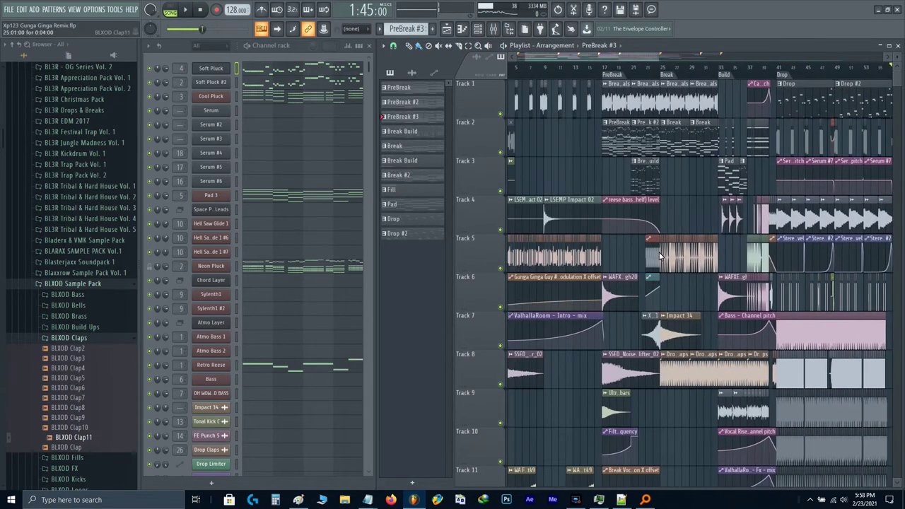
scroll(664, 176, left, 1)
scroll(664, 175, up, 3)
drag(598, 105, 660, 104)
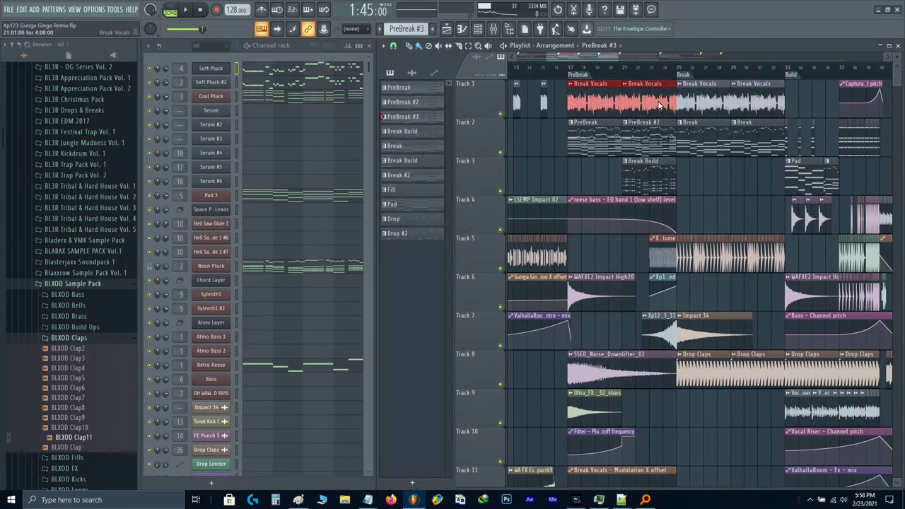
scroll(659, 104, down, 3)
scroll(659, 141, right, 8)
scroll(585, 164, up, 5)
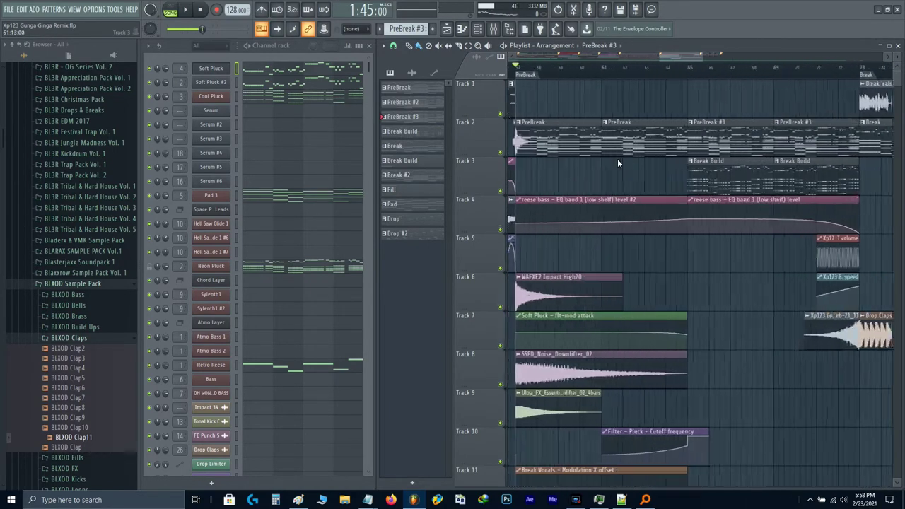
scroll(617, 159, up, 4)
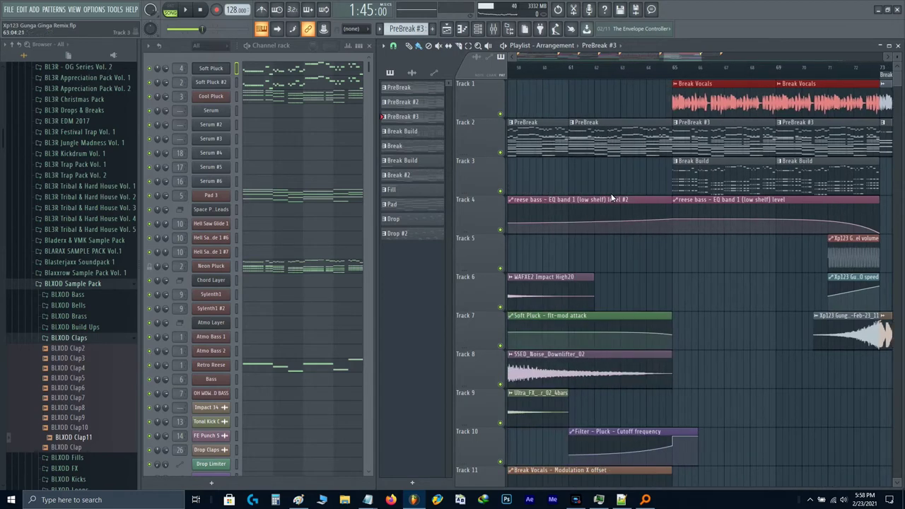
scroll(612, 198, up, 3)
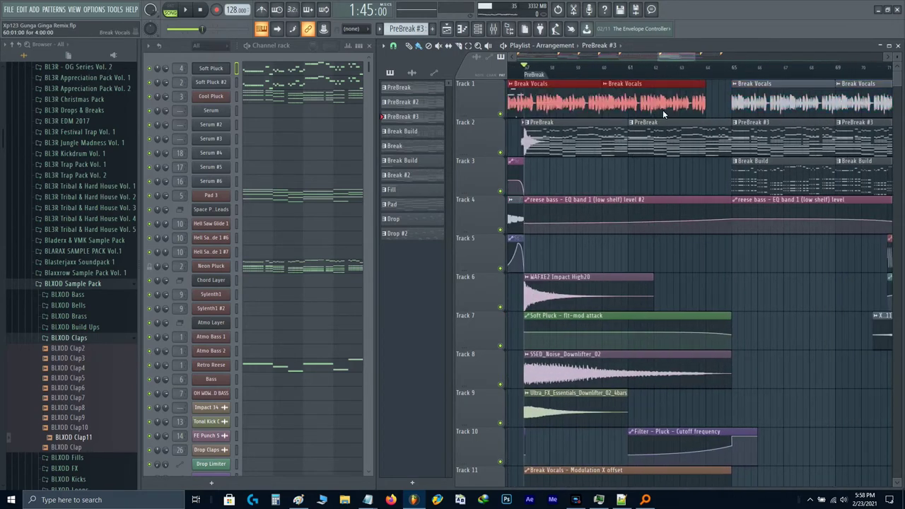
scroll(662, 110, up, 2)
- Play from bar 57 and make the Break Vocals - Modulation X offset automation clip on Track 11 unique
key(space)
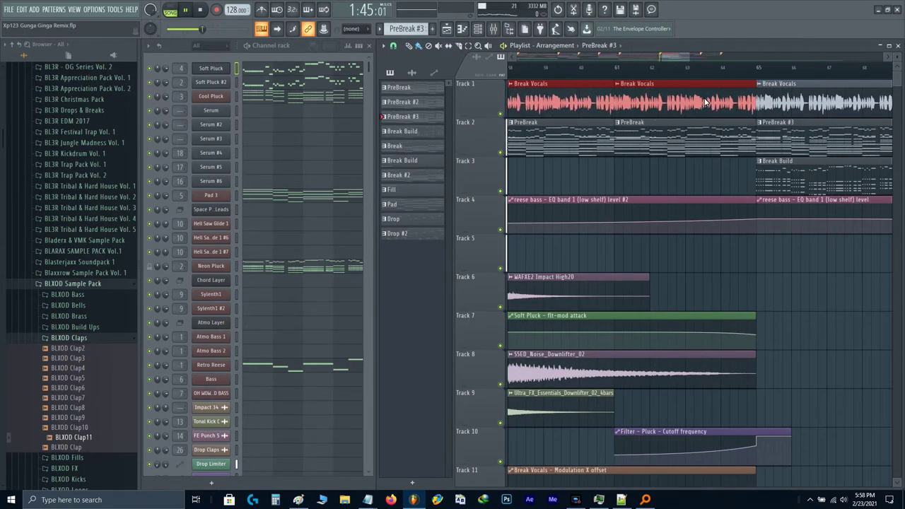
scroll(692, 162, down, 3)
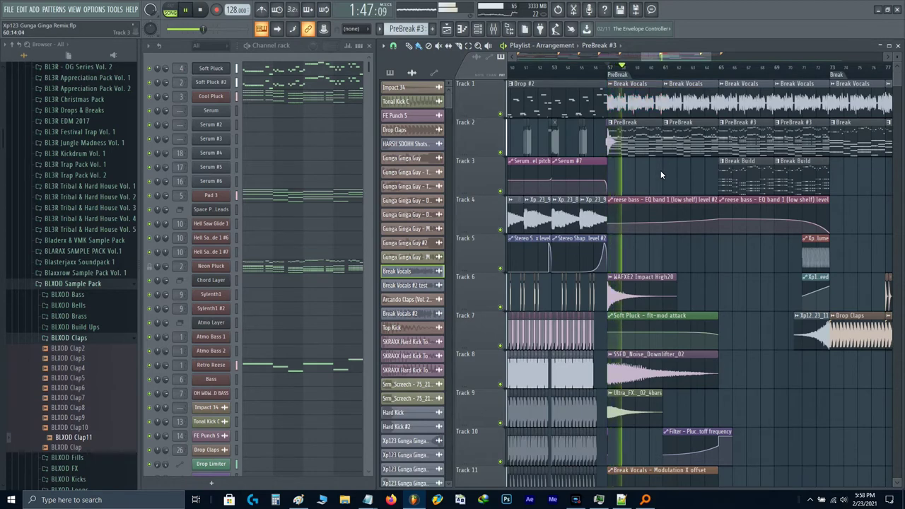
scroll(660, 170, down, 5)
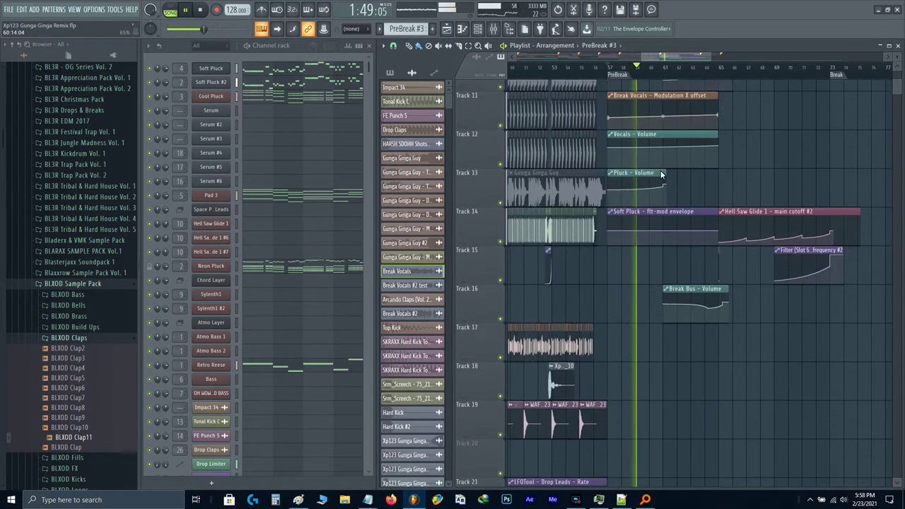
scroll(660, 171, up, 2)
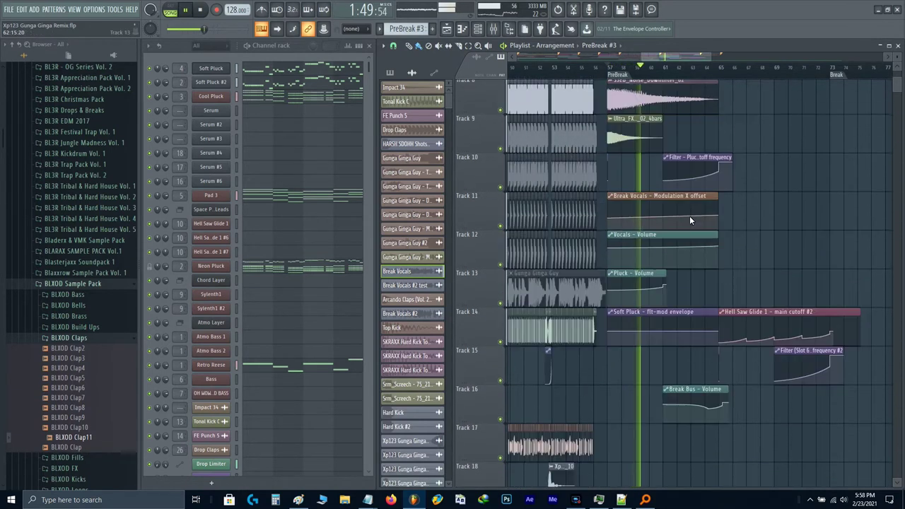
click(609, 201)
click(636, 279)
drag(685, 223, 656, 254)
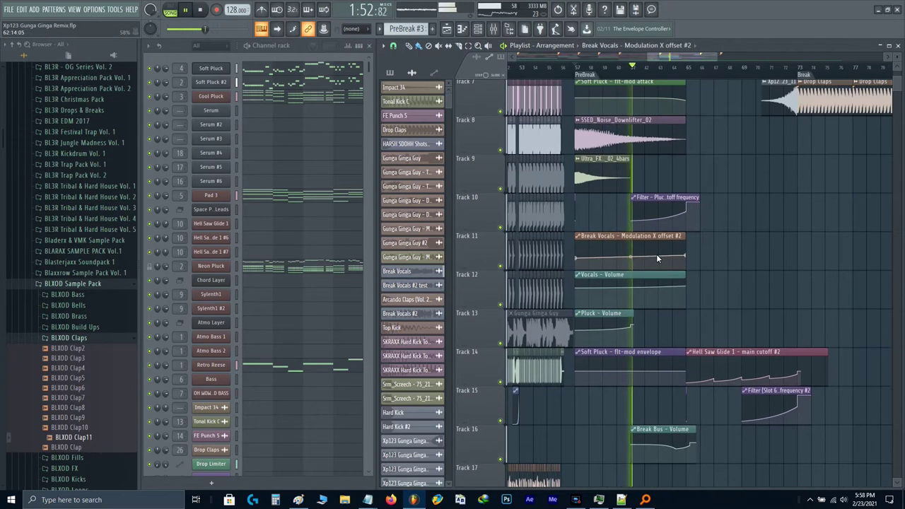
ctrl+scroll(656, 254, up, 2)
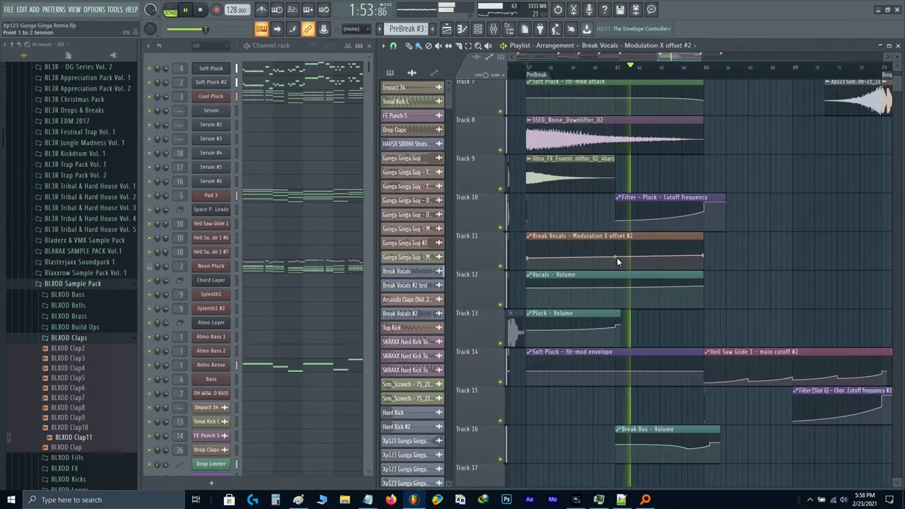
- Stop playback, extend the unique Modulation X offset clip to bar 73 and add an end point there with a value of 0.5
key(space)
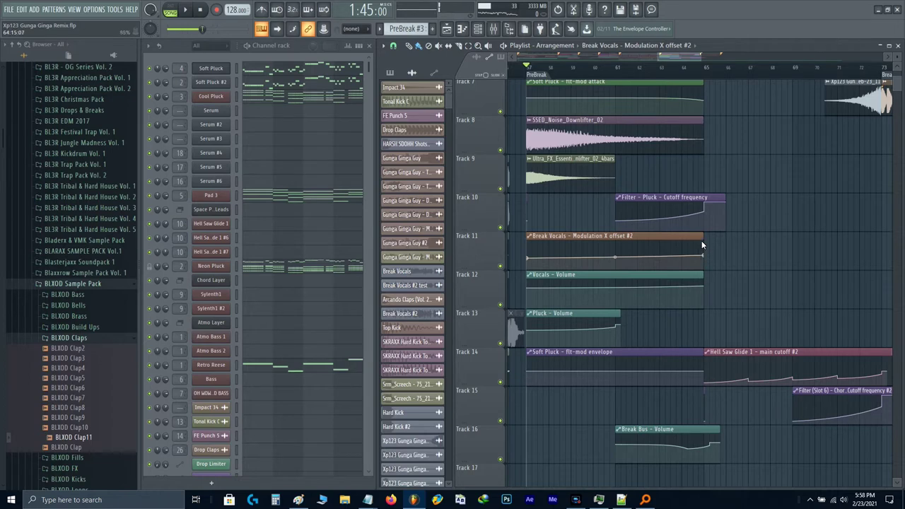
drag(701, 241, 840, 234)
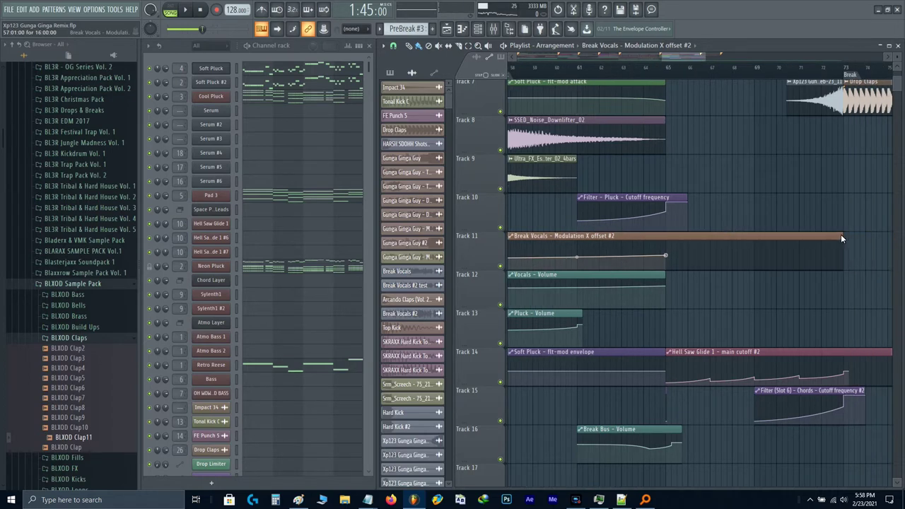
click(841, 242)
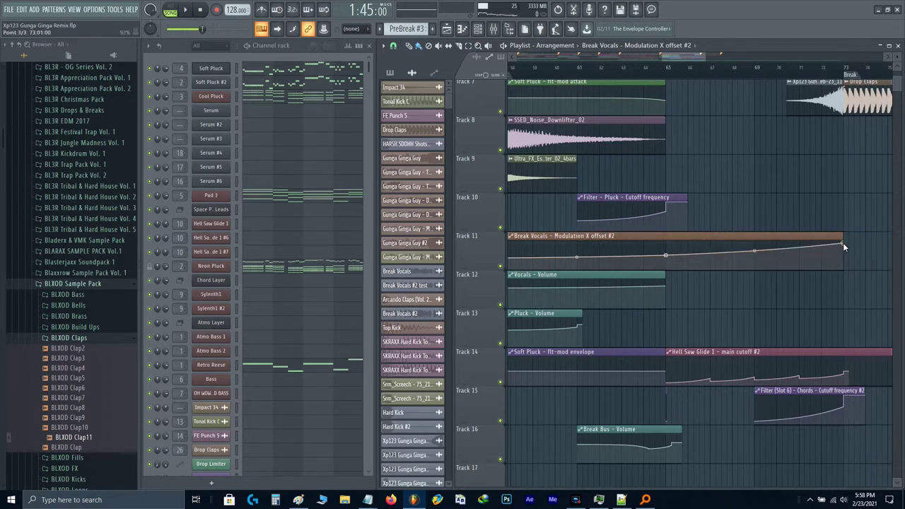
right_click(842, 242)
click(856, 258)
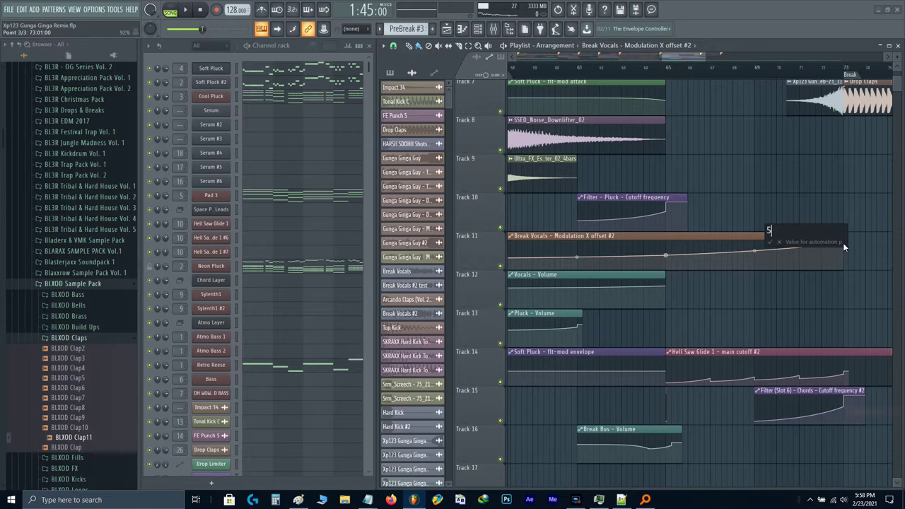
- Set the Break Vocals Modulation X offset automation points to 0.4 at bar 65 and 0.35 at bar 57
right_click(665, 256)
text(t)
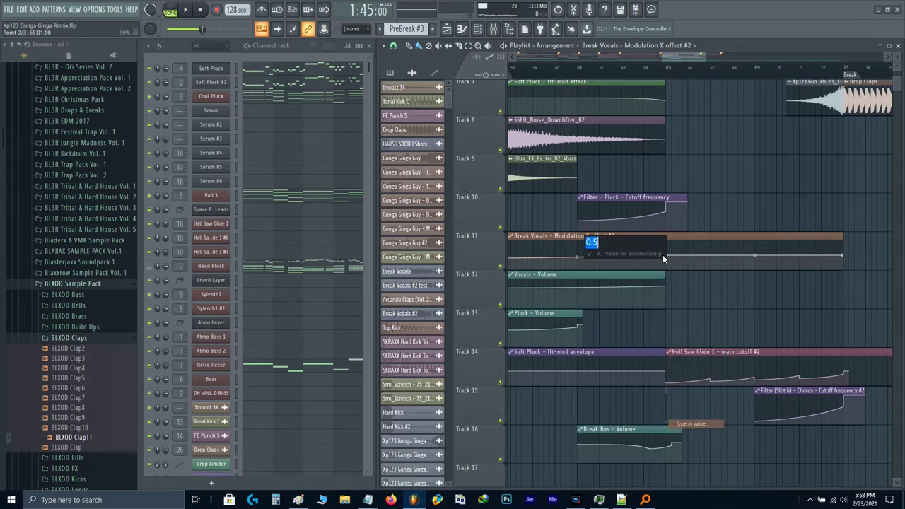
text(0.4)
key(Return)
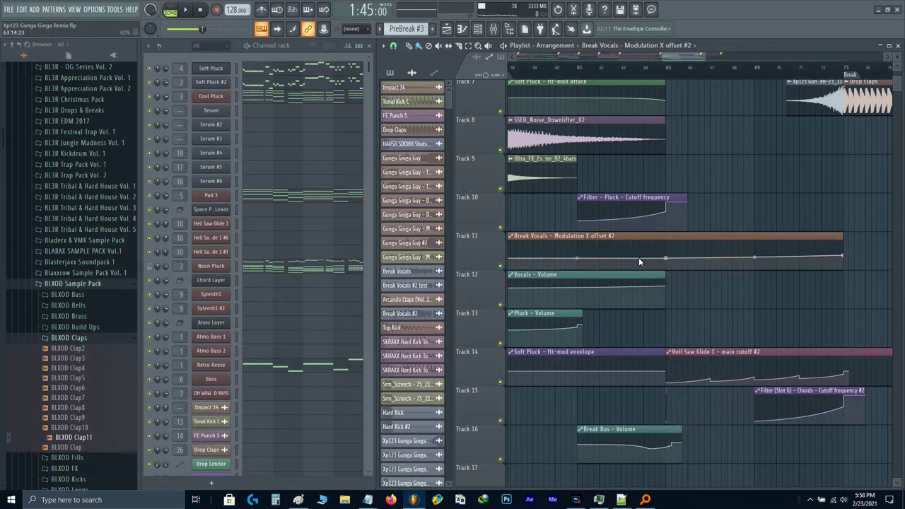
drag(543, 262, 601, 273)
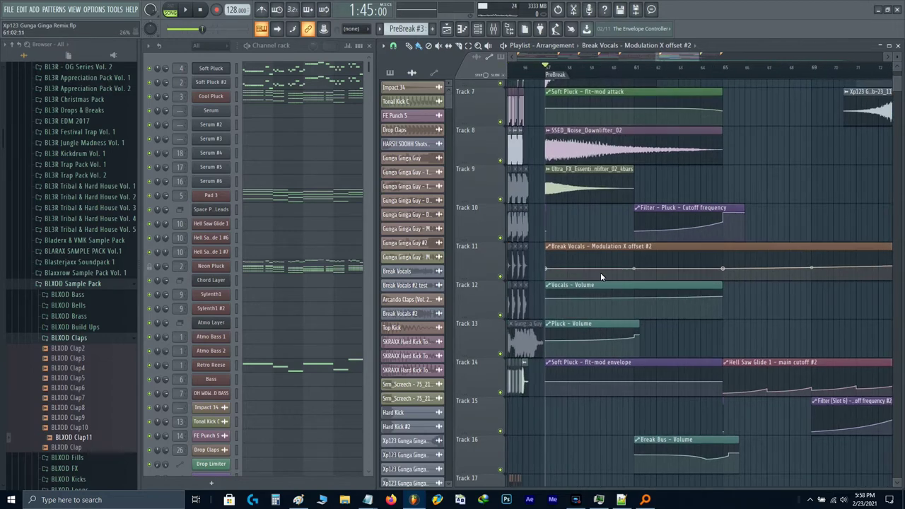
right_click(546, 269)
click(565, 415)
text(35)
key(Return)
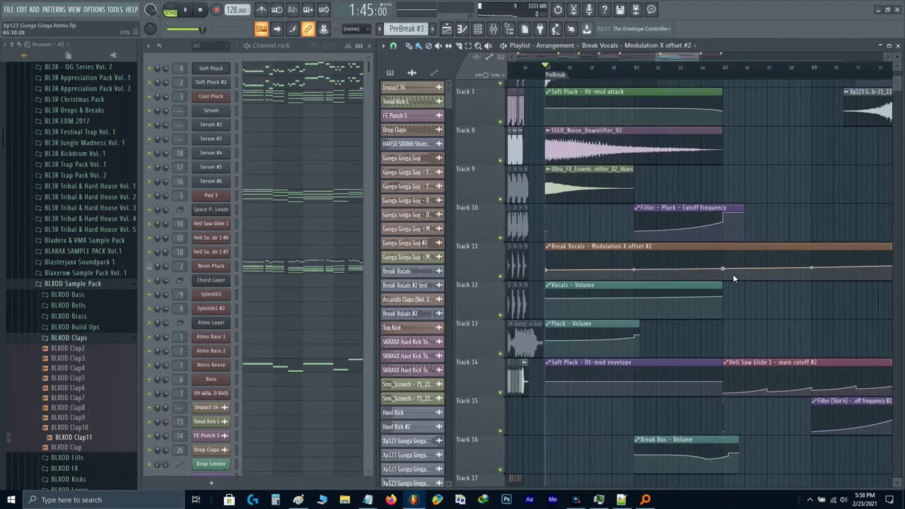
- Play the PreBreak from bar 57 to check the added vocals and their automation, and save the project
key(space)
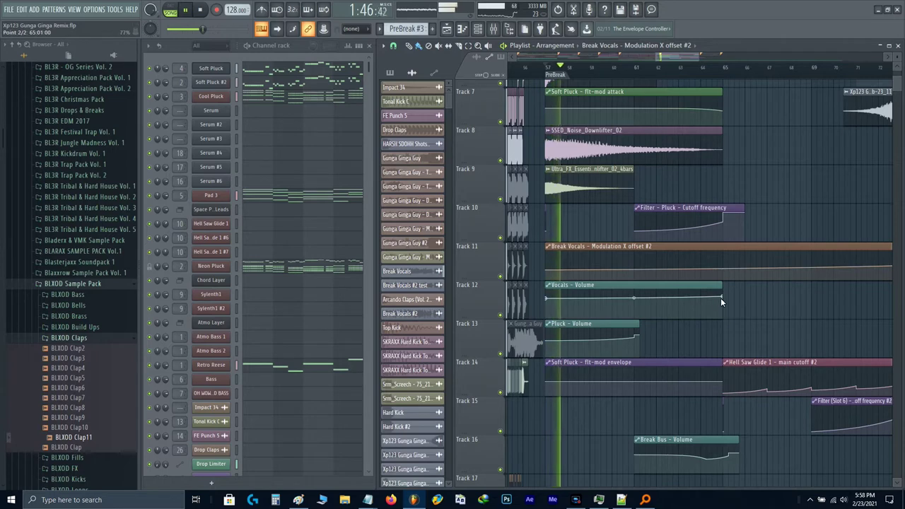
scroll(692, 245, up, 6)
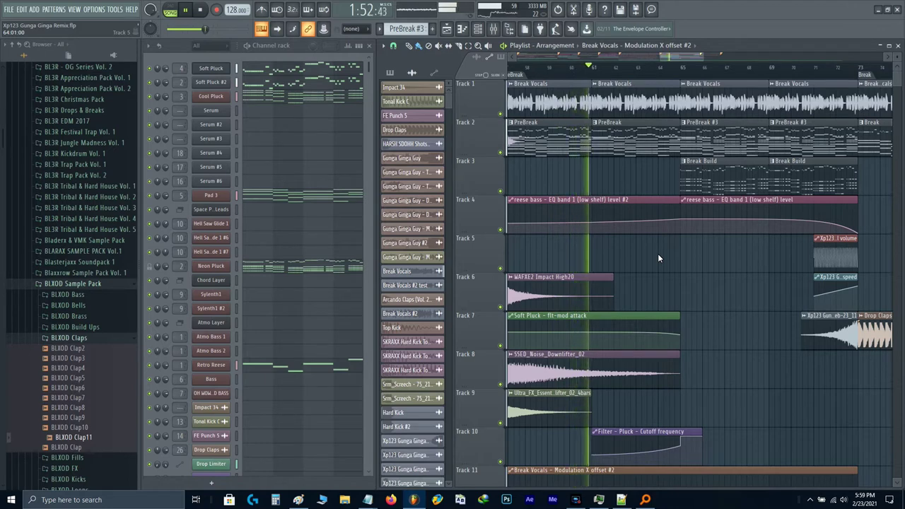
scroll(652, 251, up, 2)
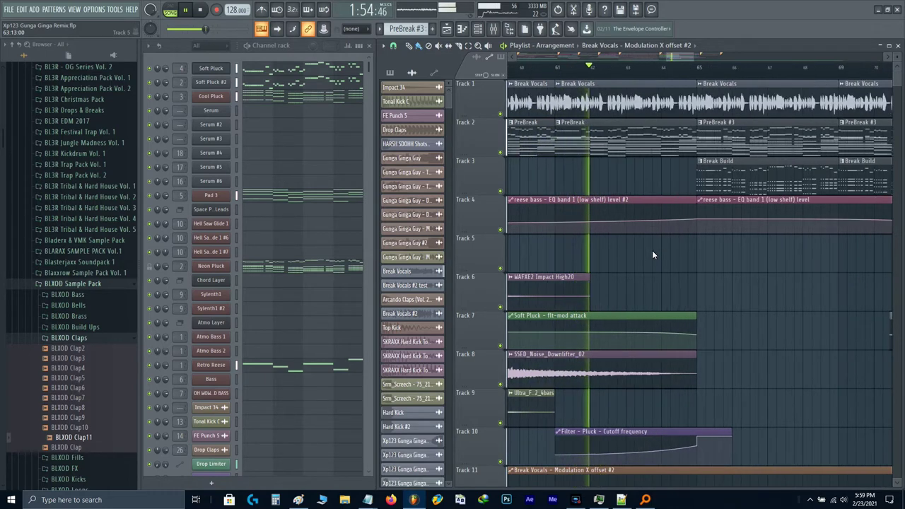
key(ctrl+s)
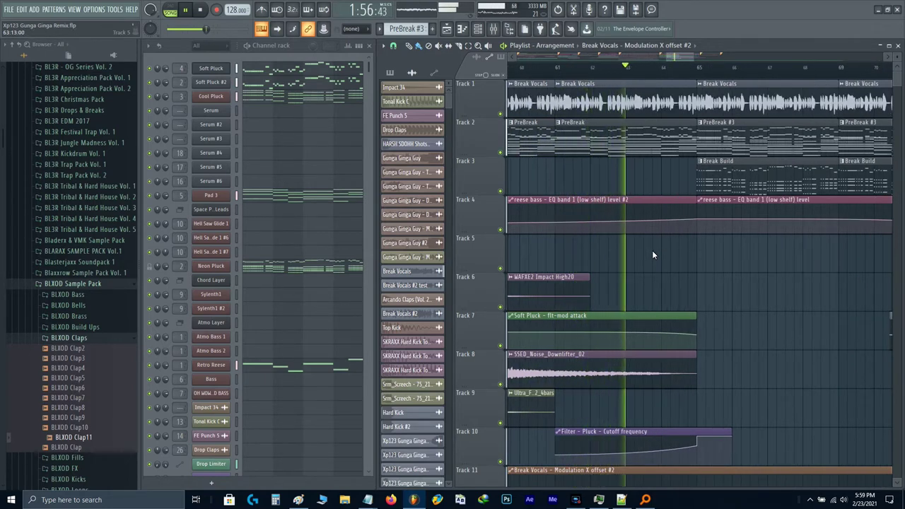
- Play the pre-break section and examine the arrangement of its clips from bar 61 up to the Break marker at bar 73
scroll(686, 227, up, 3)
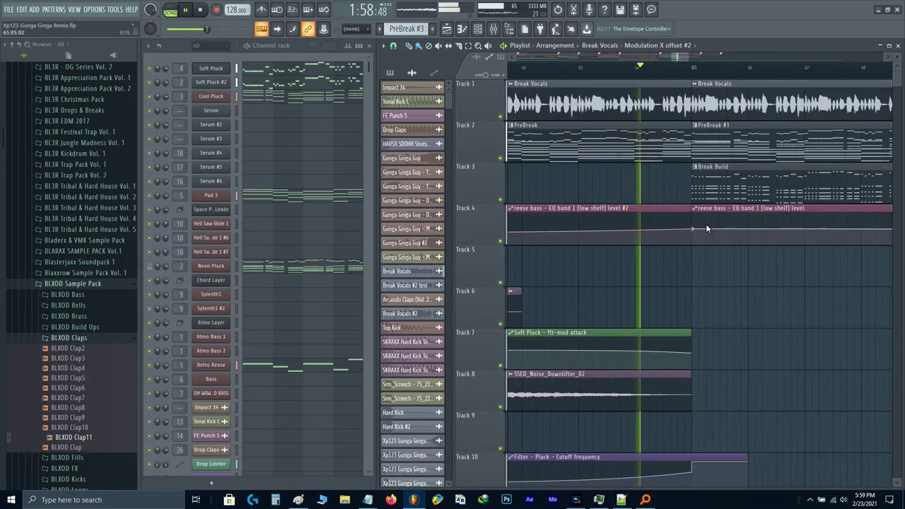
drag(769, 207, 617, 250)
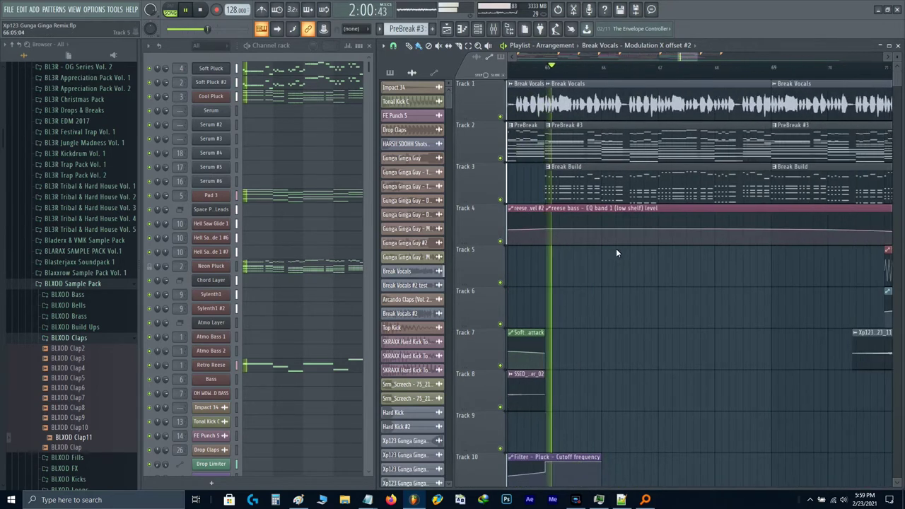
scroll(675, 229, down, 1)
drag(709, 236, 619, 267)
scroll(618, 267, down, 1)
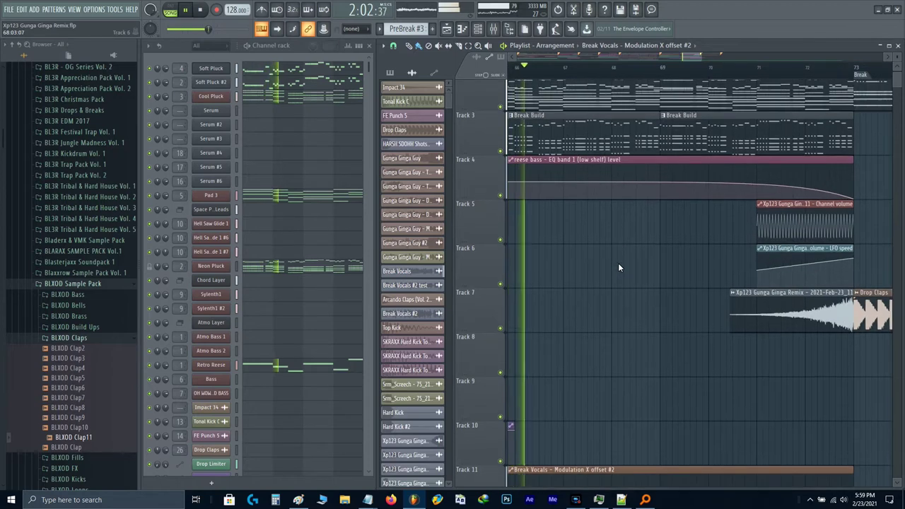
scroll(618, 268, up, 1)
scroll(618, 267, down, 2)
scroll(618, 267, down, 2)
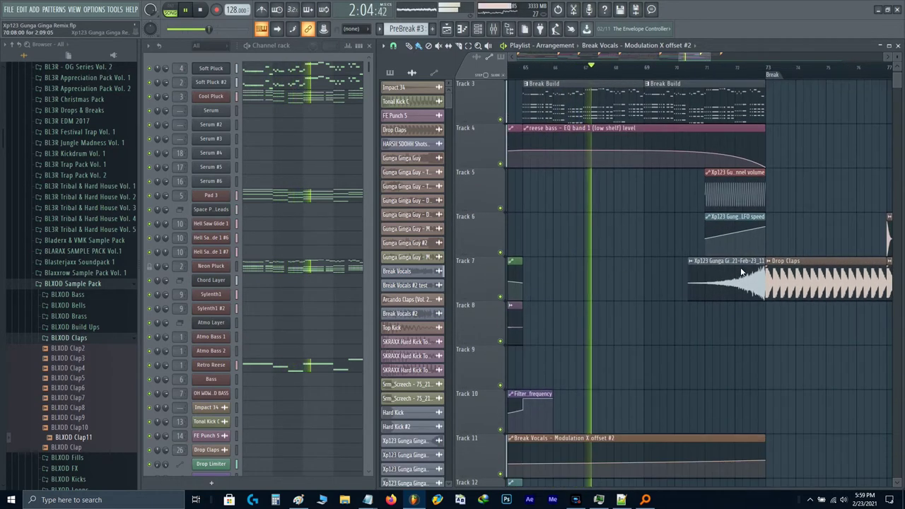
- Restart playback from bar 64, just before the first Break Build clip
drag(765, 242, 877, 201)
click(757, 241)
key(space)
scroll(593, 85, up, 2)
click(602, 75)
scroll(711, 309, up, 2)
key(space)
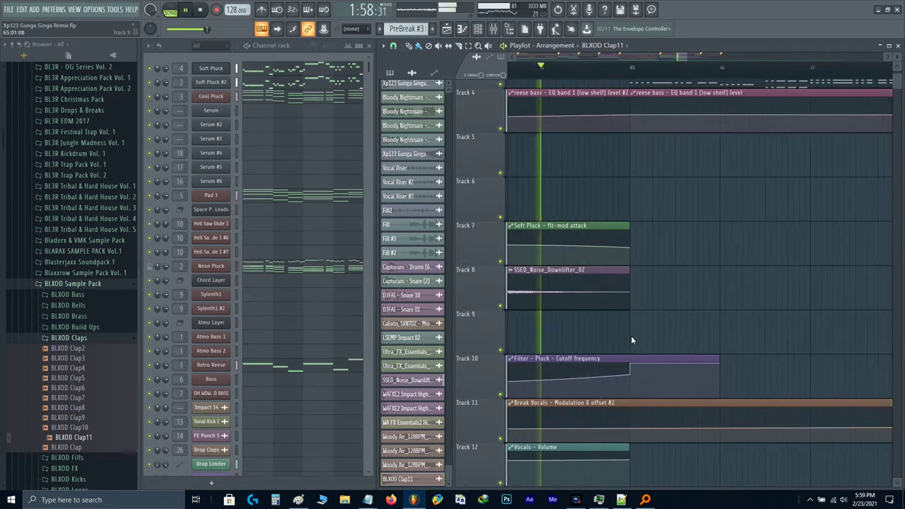
- Place BLXOD Clap11 on Track 9 at bar 65 and repeat it on every beat up to bar 72
drag(632, 336, 648, 335)
scroll(647, 336, down, 3)
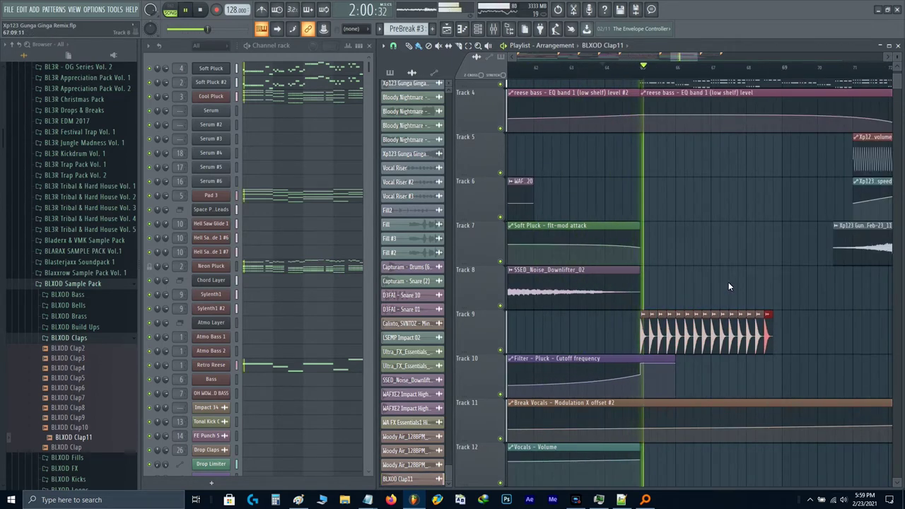
drag(729, 282, 625, 295)
key(ctrl+b)
key(ctrl+b)
key(ctrl+b)
key(ctrl+b)
key(ctrl+b)
key(ctrl+b)
key(ctrl+b)
key(ctrl+b)
key(ctrl+b)
key(ctrl+b)
key(ctrl+b)
key(ctrl+b)
key(ctrl+b)
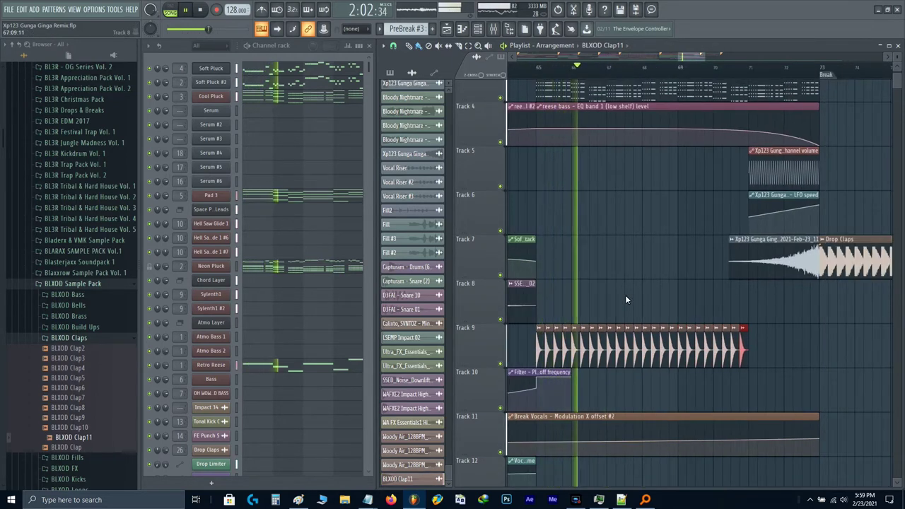
key(ctrl+d)
- Double the Track 9 claps from bar 69 to bar 72 with copies offset by half a beat
drag(735, 309, 720, 313)
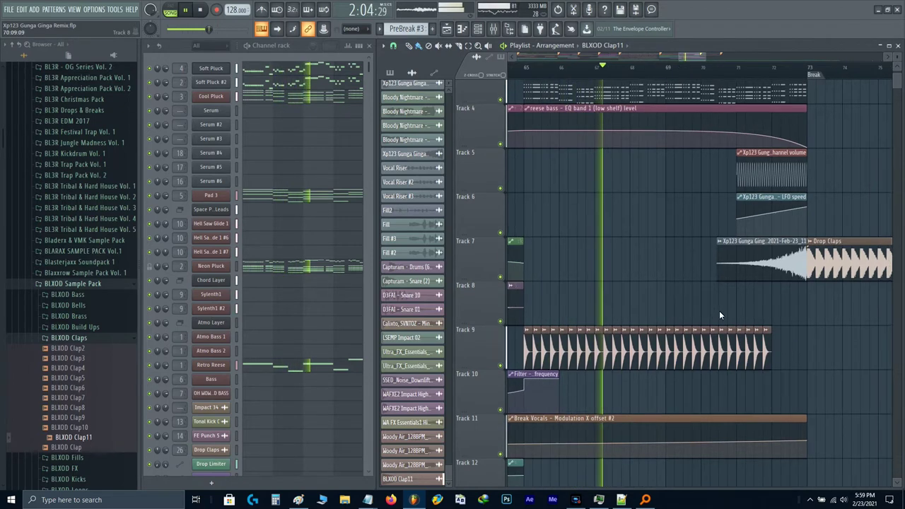
scroll(756, 315, up, 4)
drag(798, 339, 568, 369)
key(Delete)
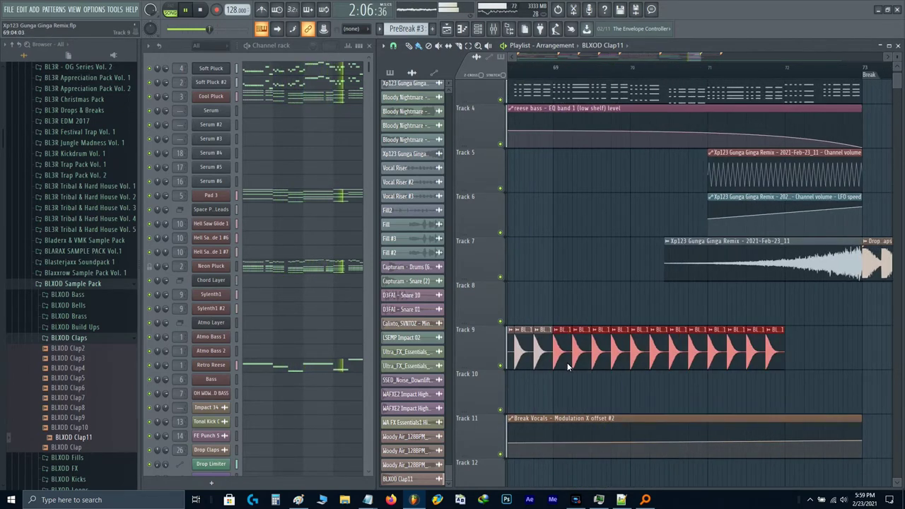
key(ctrl+z)
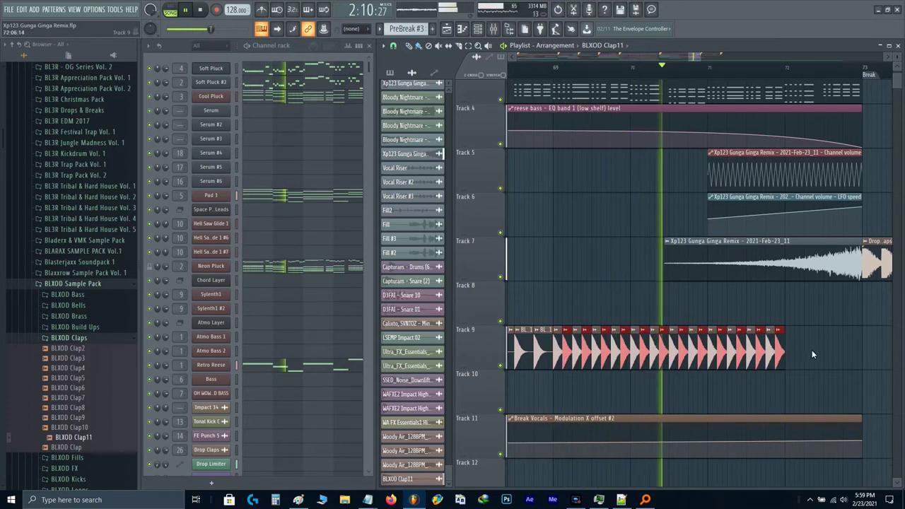
- Double the Track 9 claps in bar 71 again with copies offset by a quarter beat
drag(810, 350, 713, 359)
scroll(789, 361, up, 4)
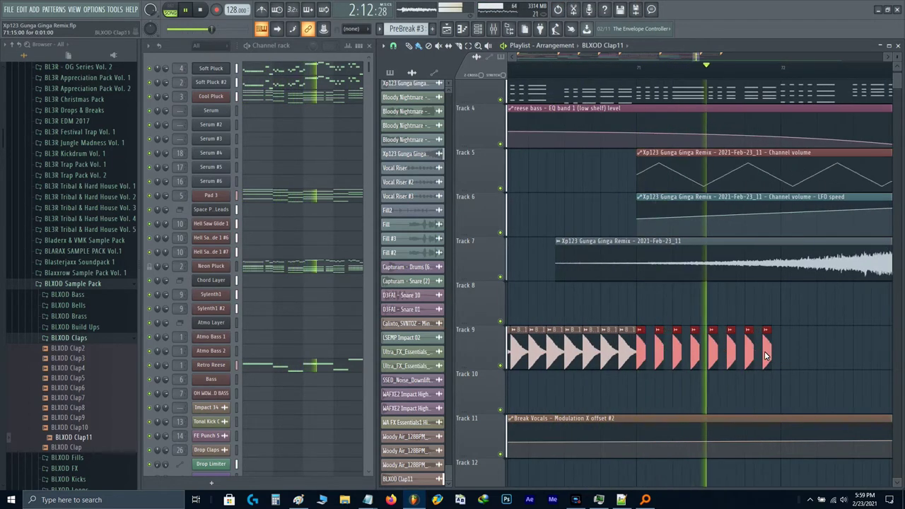
scroll(734, 357, down, 3)
drag(819, 329, 658, 366)
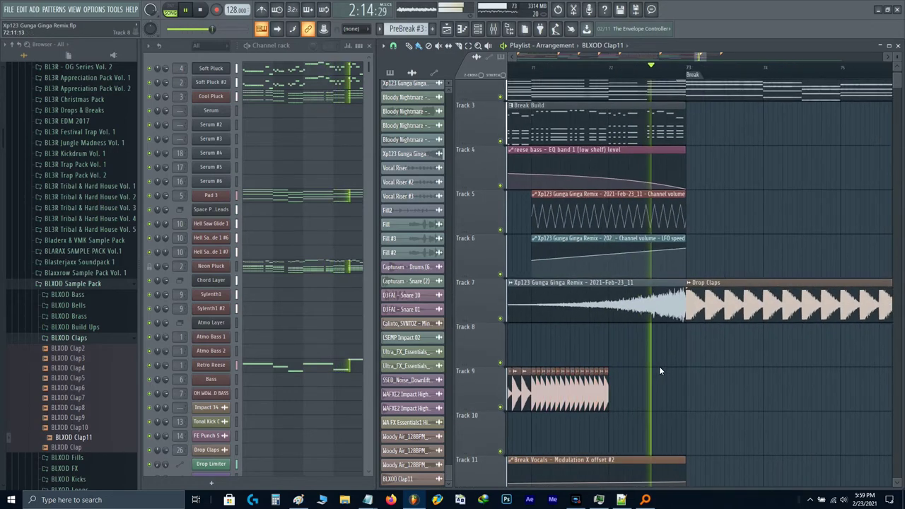
- Add two BLXOD Clap11 clips half a beat apart on Track 9, ending right at the Break marker at bar 73
key(space)
scroll(665, 390, up, 4)
click(689, 392)
drag(705, 321, 706, 395)
right_click(727, 389)
click(686, 389)
scroll(686, 389, down, 3)
key(ctrl+b)
- Add a third BLXOD Clap11 clip at 72:11:00, directly before the two closing claps on Track 9
key(space)
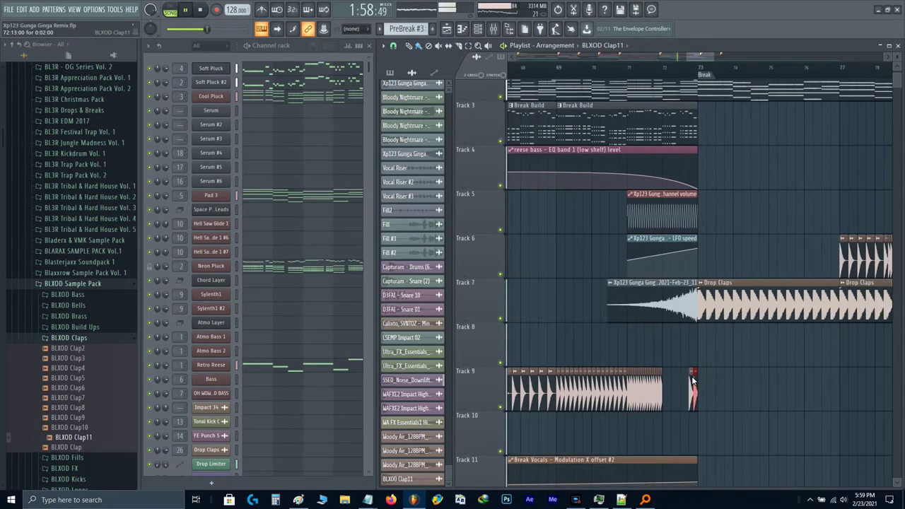
scroll(696, 388, up, 2)
key(space)
key(ctrl+d)
click(672, 390)
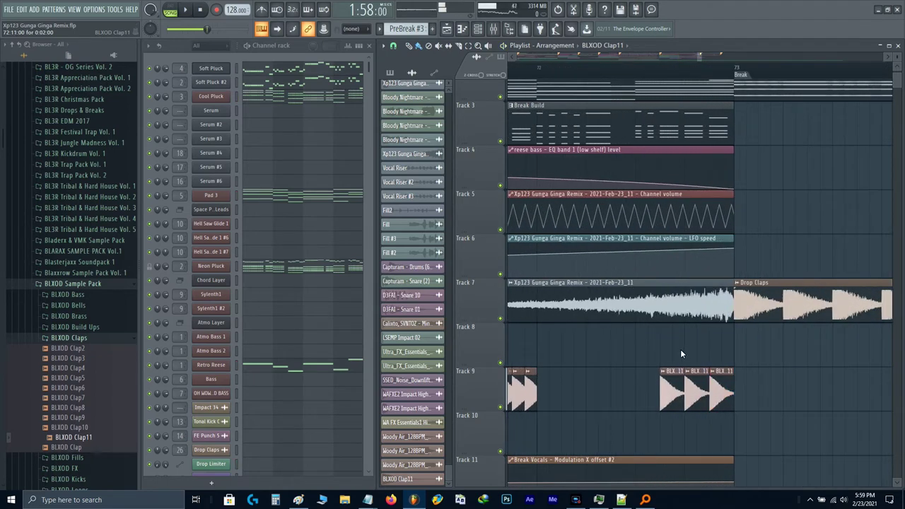
- Make the first of the three closing claps unique and reverse its sample
click(662, 372)
click(665, 387)
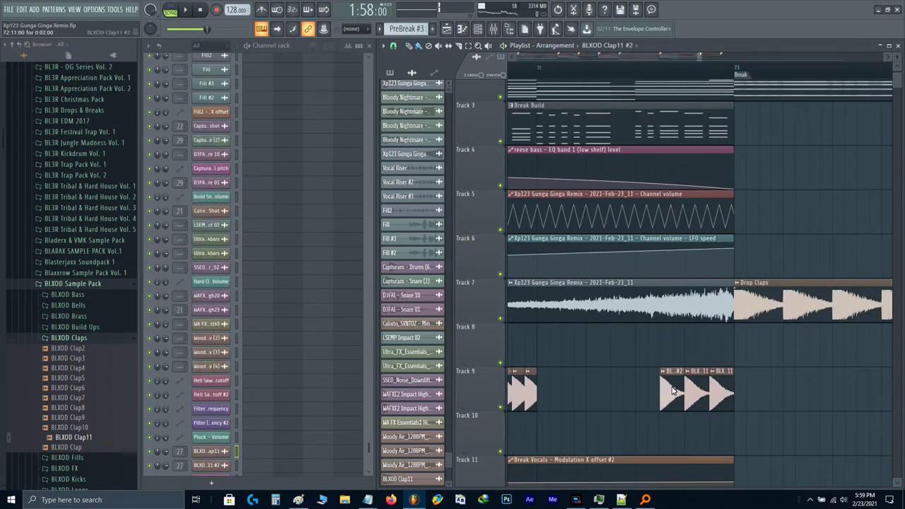
right_click(391, 257)
click(401, 260)
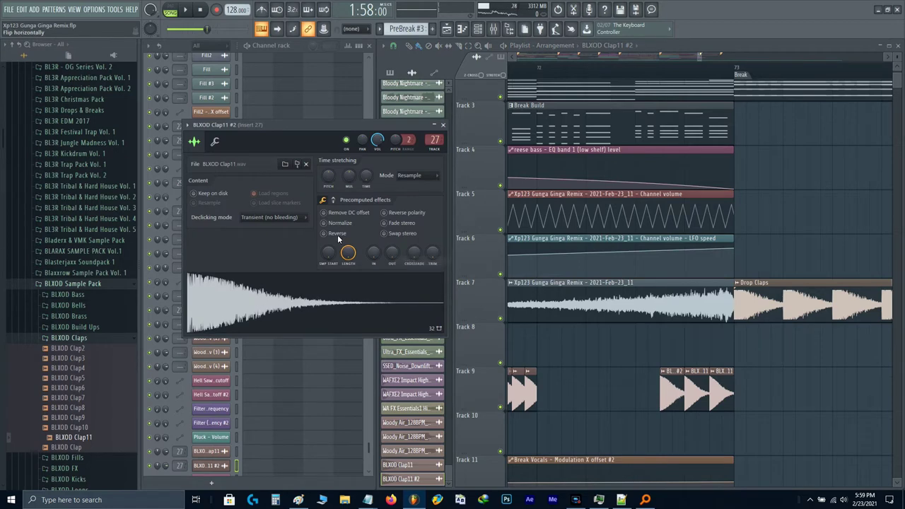
click(337, 235)
key(Escape)
- Extend the reversed clap to a length of 0:03:00 and place it directly before the last two claps in bar 72
drag(672, 402, 622, 366)
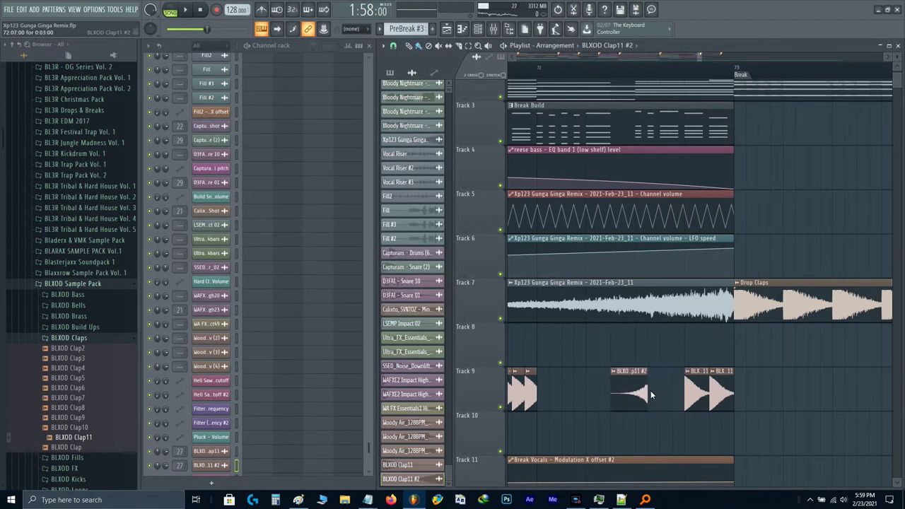
key(space)
drag(646, 395, 675, 394)
scroll(660, 358, down, 3)
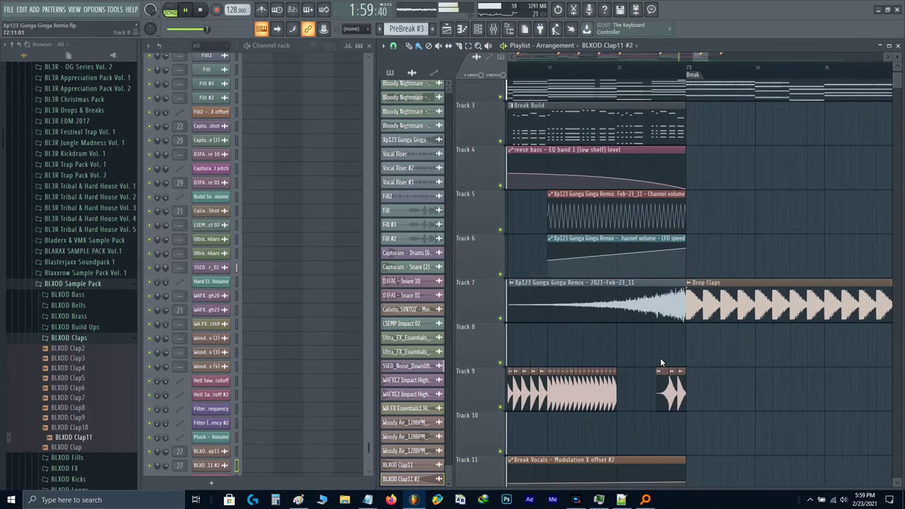
- Play the build with the new Track 9 claps through to the Break marker and compare it with the following section
drag(539, 272, 652, 323)
scroll(628, 326, down, 2)
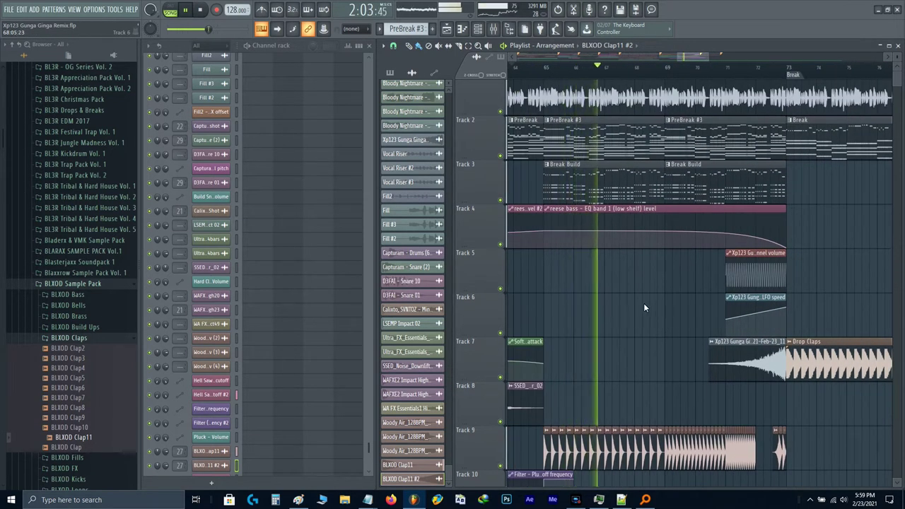
scroll(678, 304, up, 2)
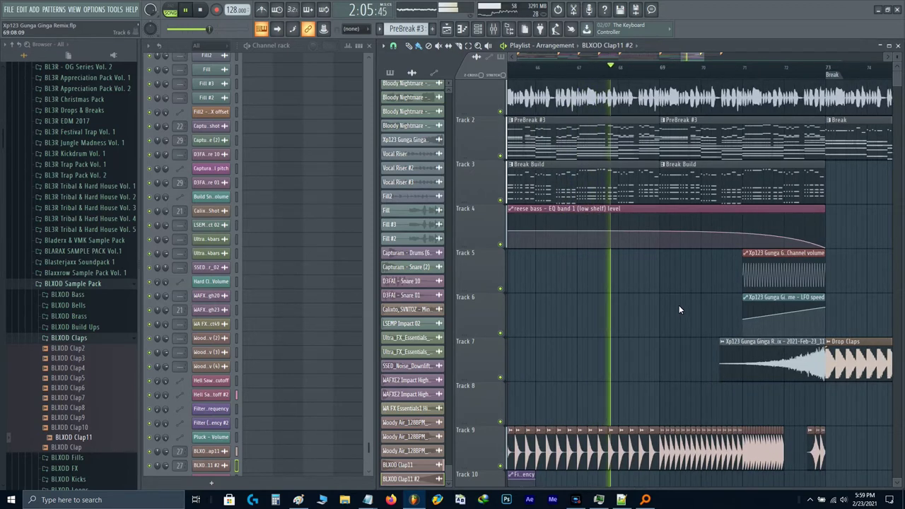
scroll(679, 305, up, 2)
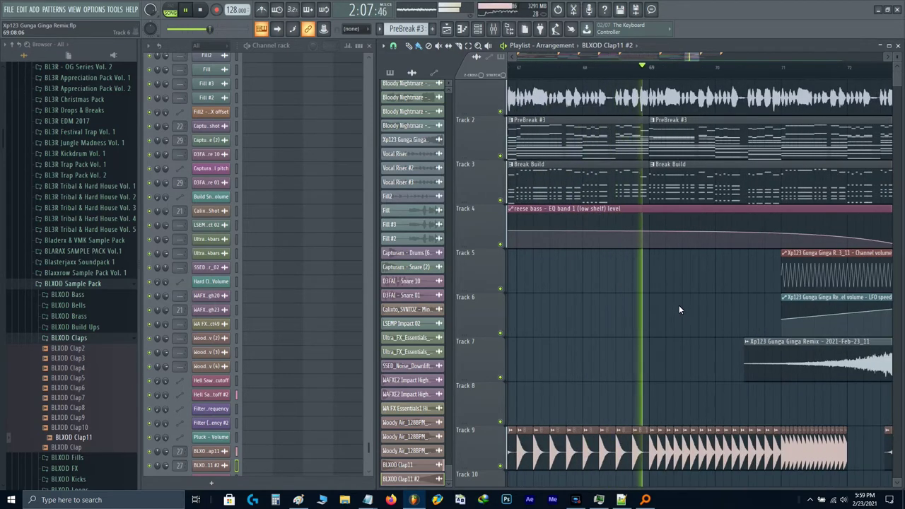
drag(710, 341, 602, 328)
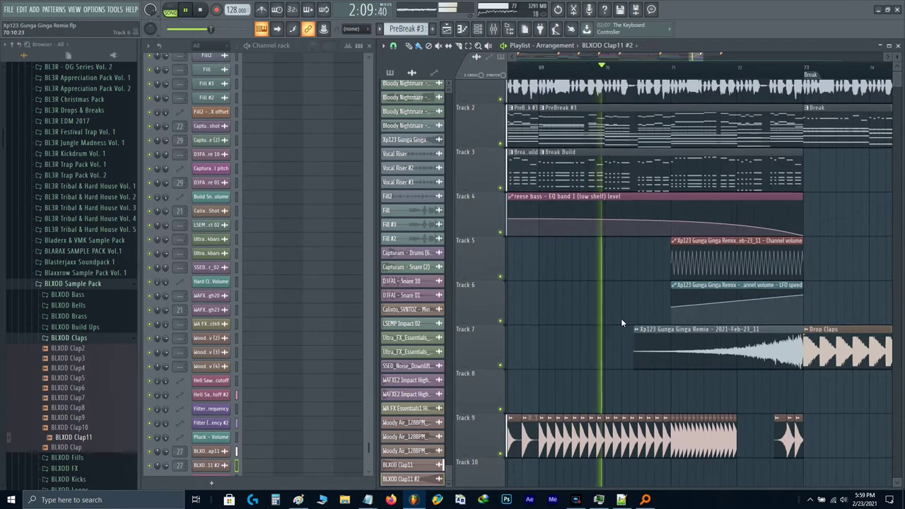
scroll(624, 323, right, 1)
scroll(627, 326, up, 2)
scroll(657, 354, up, 1)
scroll(587, 336, down, 1)
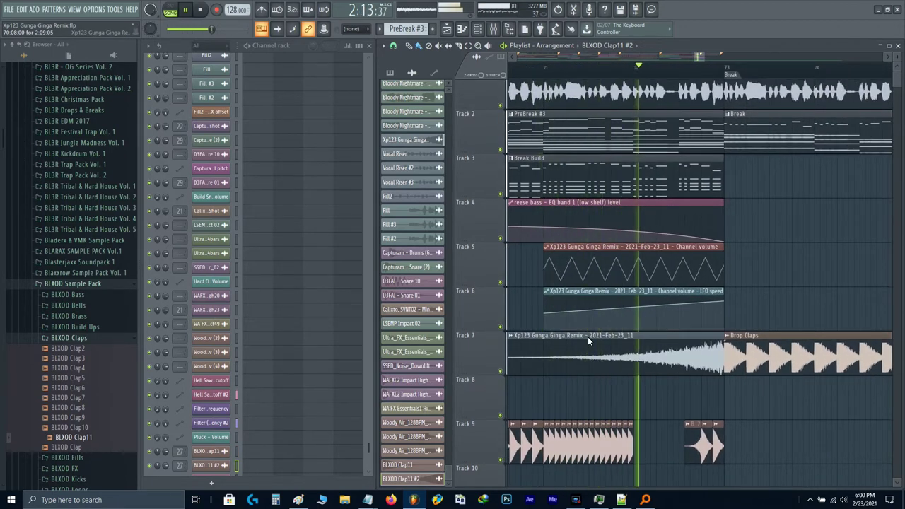
scroll(646, 326, down, 2)
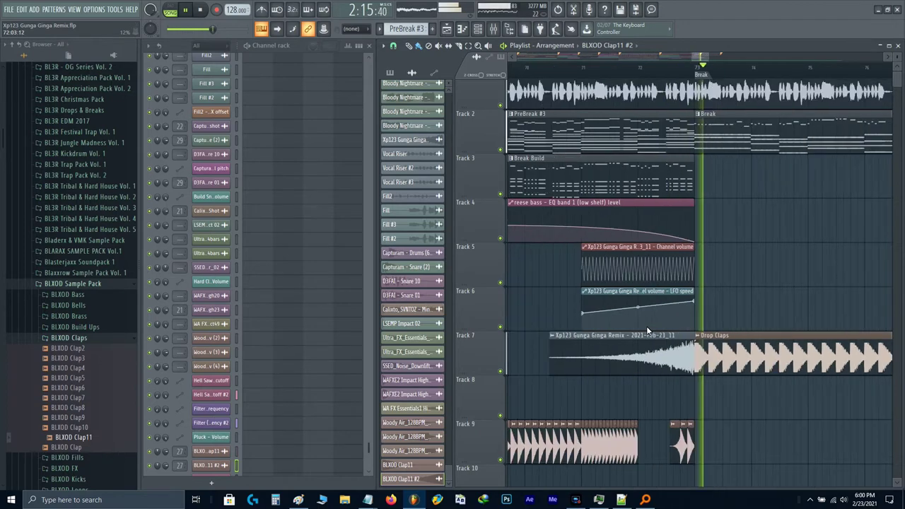
scroll(647, 325, right, 3)
scroll(628, 306, down, 1)
key(space)
scroll(630, 305, down, 2)
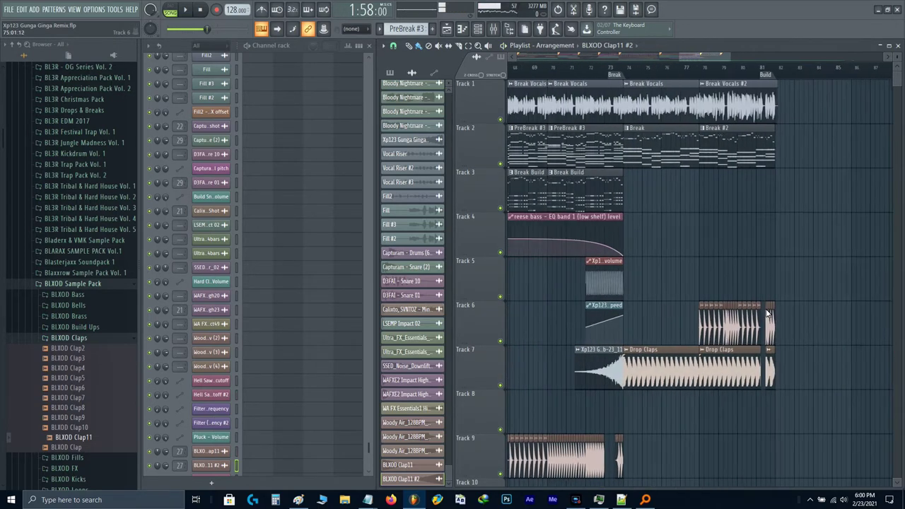
- Play the arrangement from the PreBreak marker at bar 57 and review its transition into the clap build at bar 65
scroll(600, 260, left, 3)
scroll(661, 263, left, 3)
scroll(564, 200, up, 1)
scroll(564, 200, up, 4)
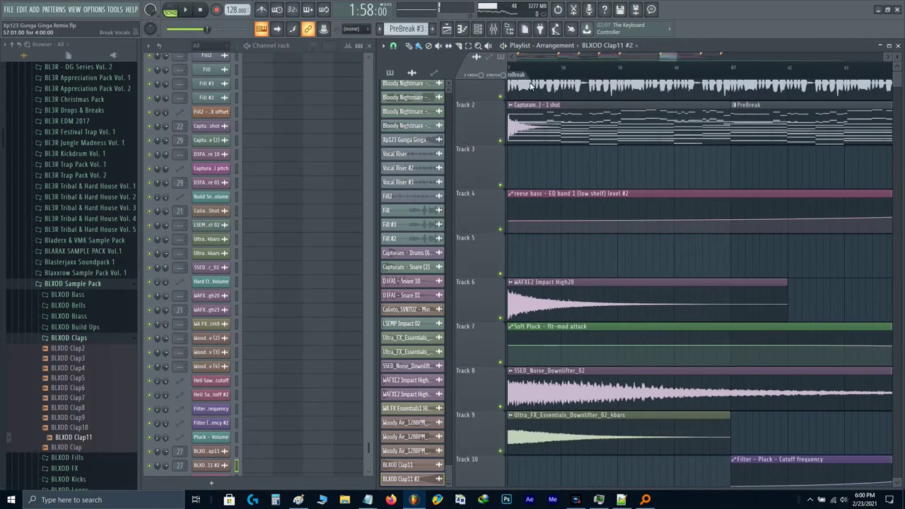
scroll(626, 170, down, 2)
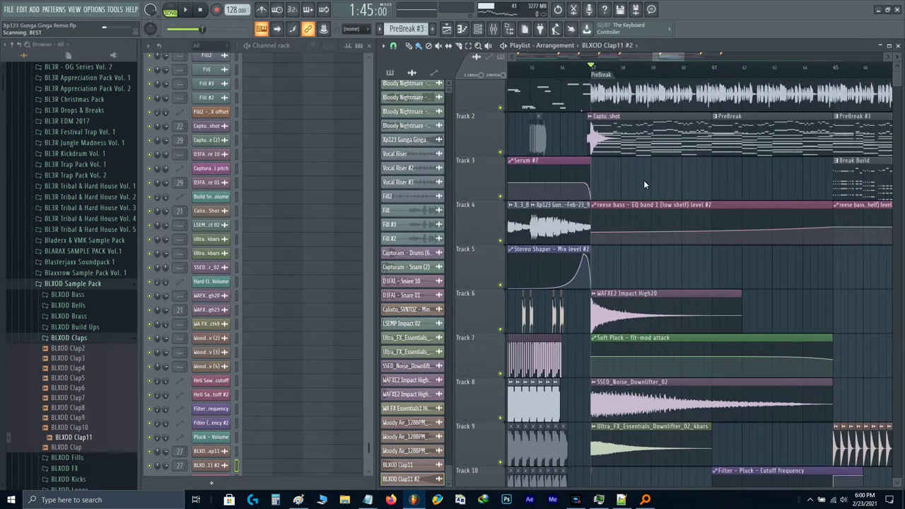
key(space)
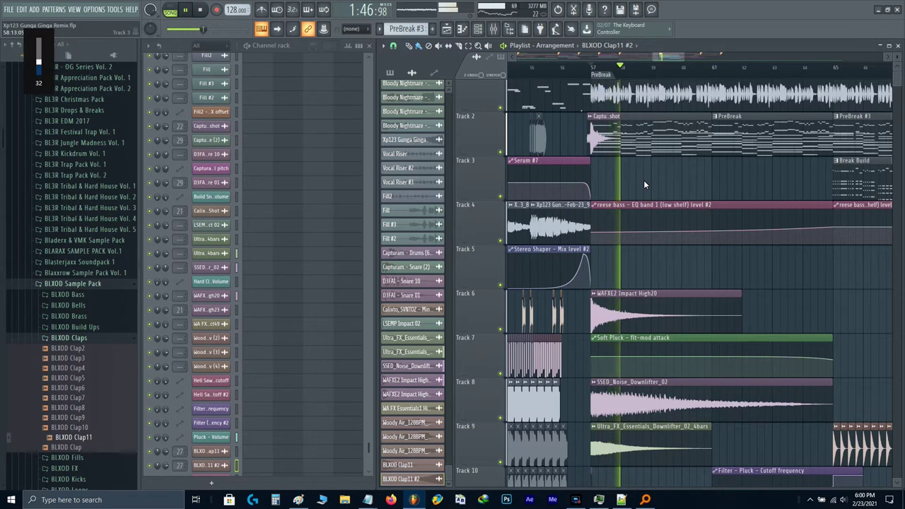
scroll(643, 179, down, 2)
scroll(715, 172, up, 2)
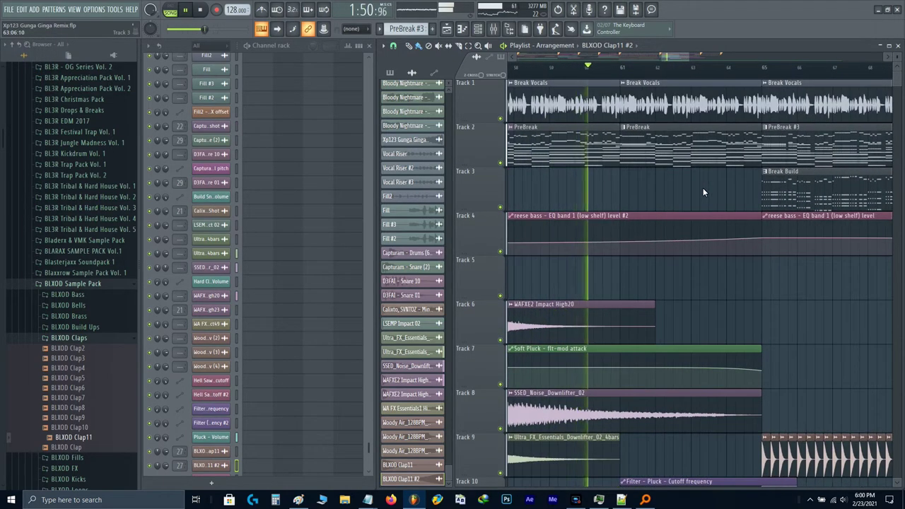
scroll(702, 188, down, 5)
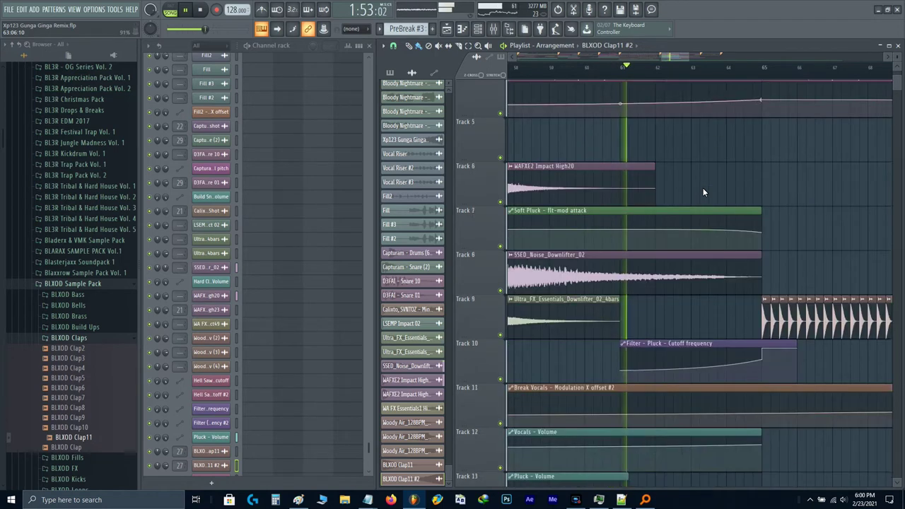
drag(712, 183, 614, 188)
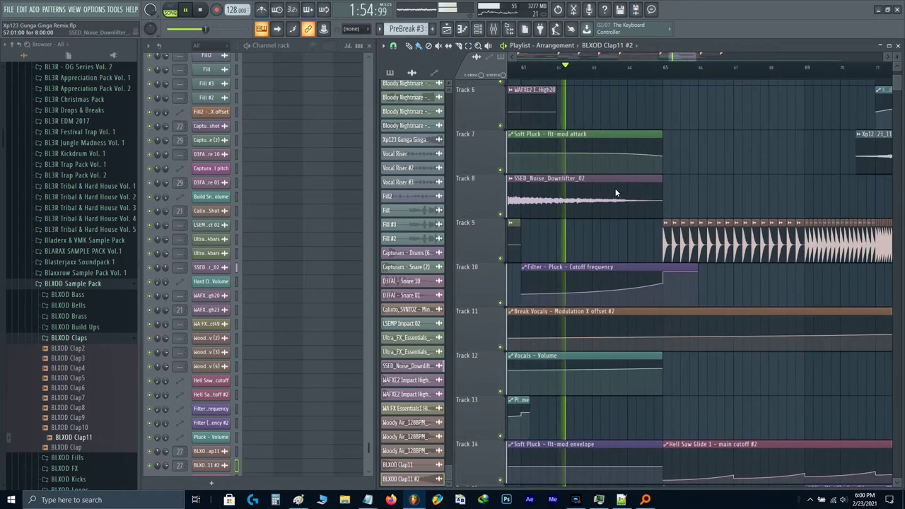
drag(675, 190, 650, 223)
scroll(650, 225, up, 5)
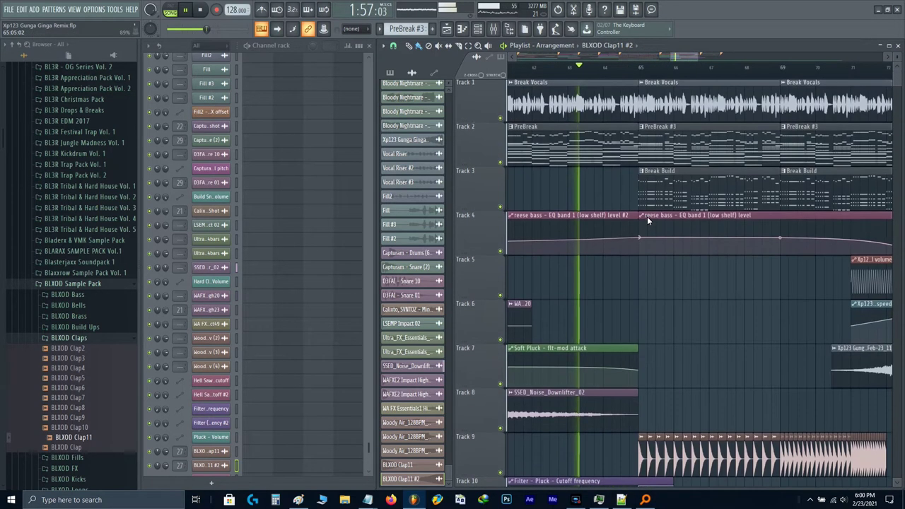
scroll(648, 220, down, 3)
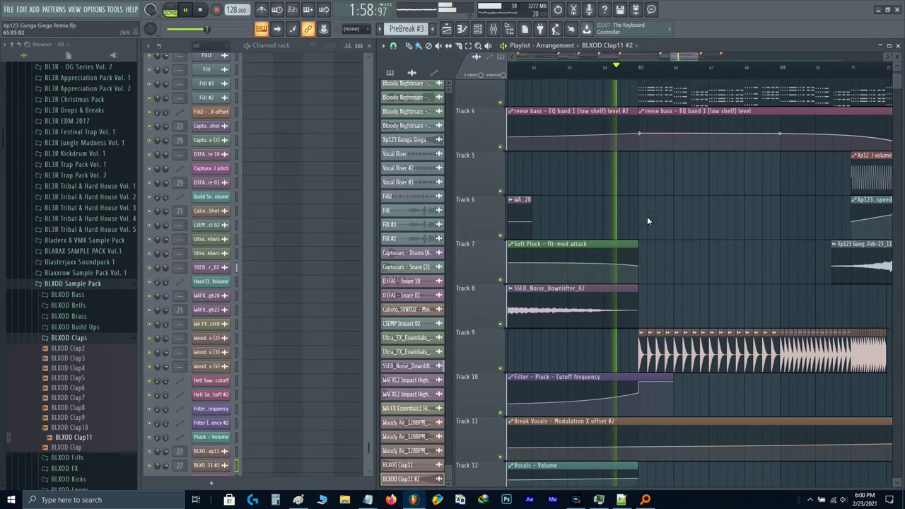
scroll(664, 200, up, 2)
key(space)
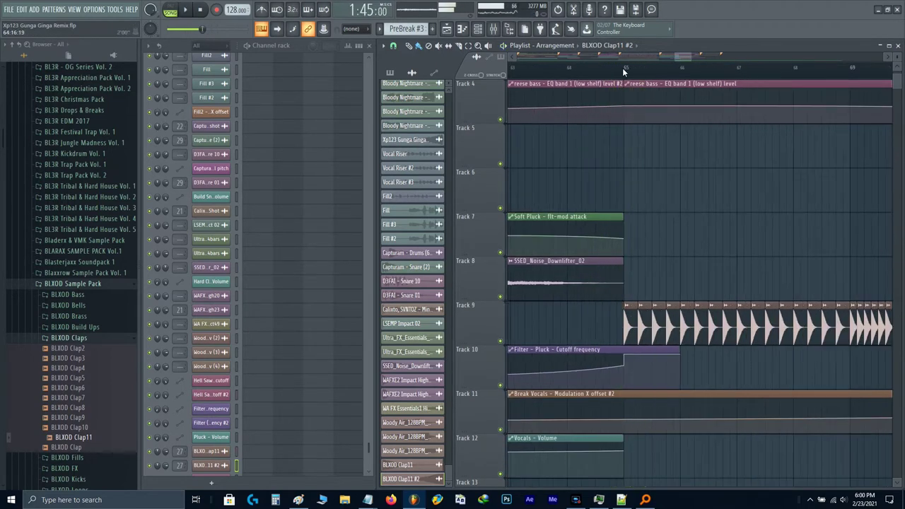
scroll(637, 182, up, 3)
ctrl+scroll(657, 198, down, 2)
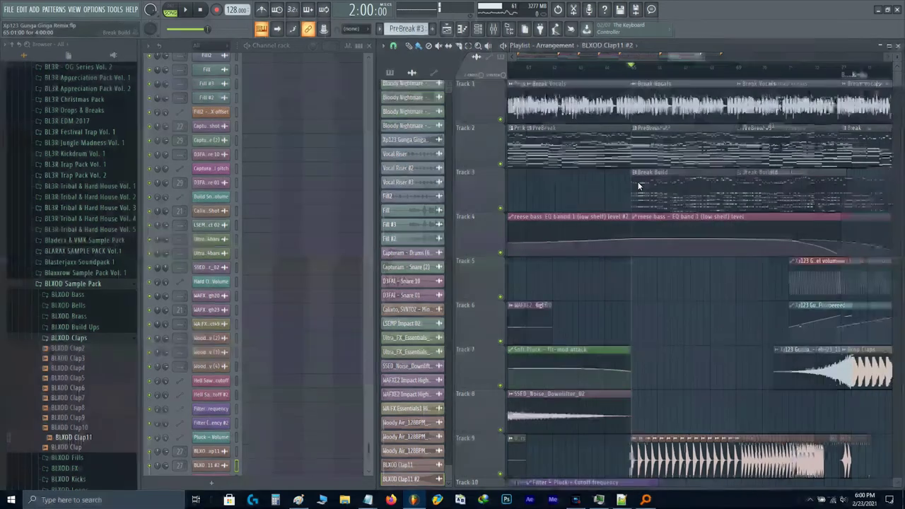
- Add a Sylenth1 instrument channel above Soft Pluck and load its Drop Add preset
drag(674, 206, 611, 222)
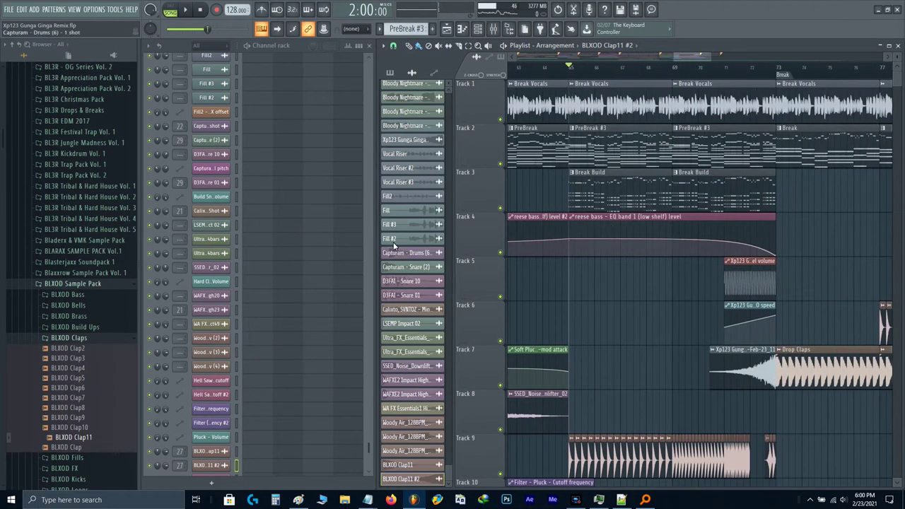
scroll(317, 204, up, 15)
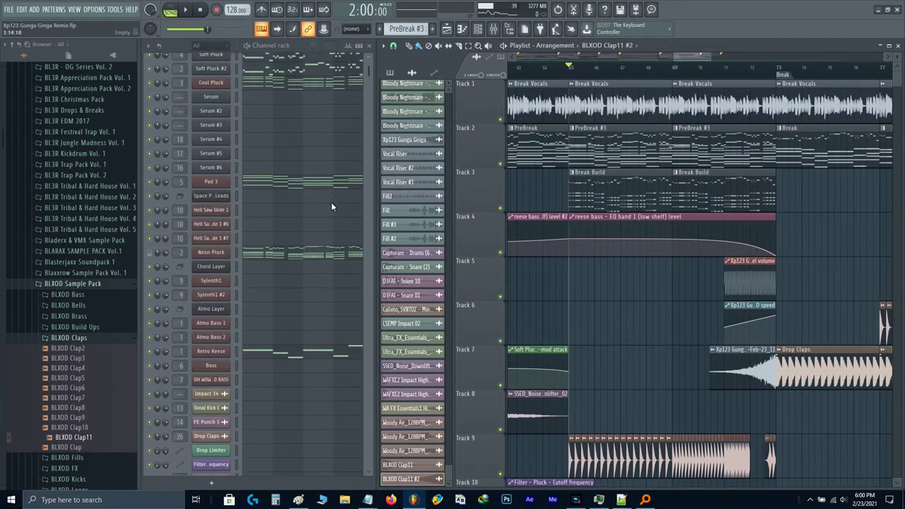
scroll(324, 194, up, 1)
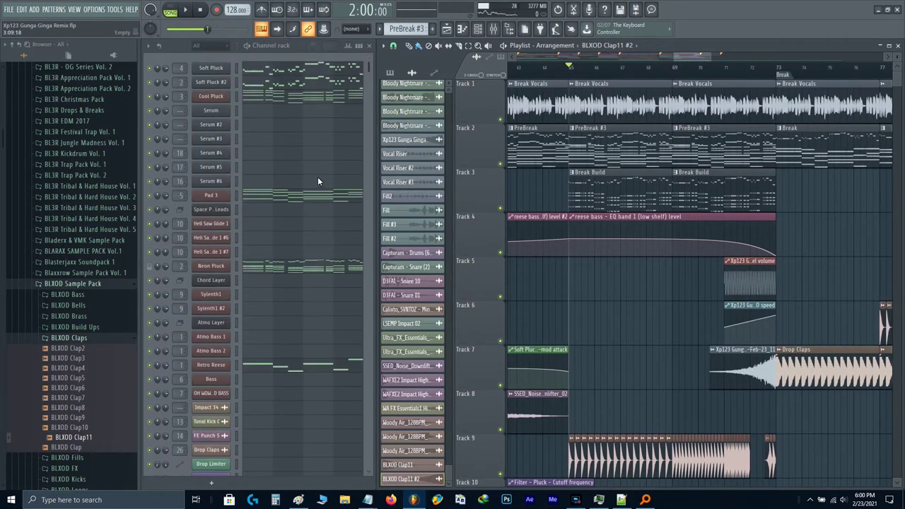
right_click(212, 66)
mouse_move(251, 135)
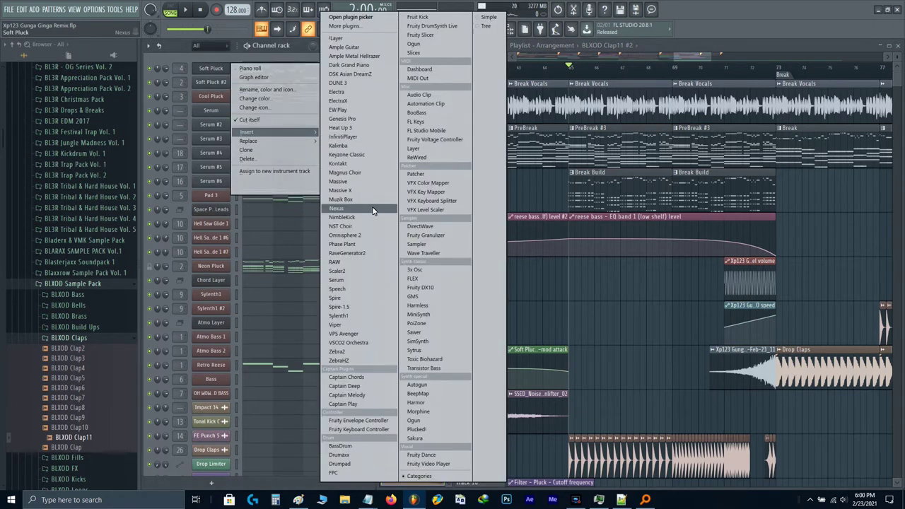
click(346, 315)
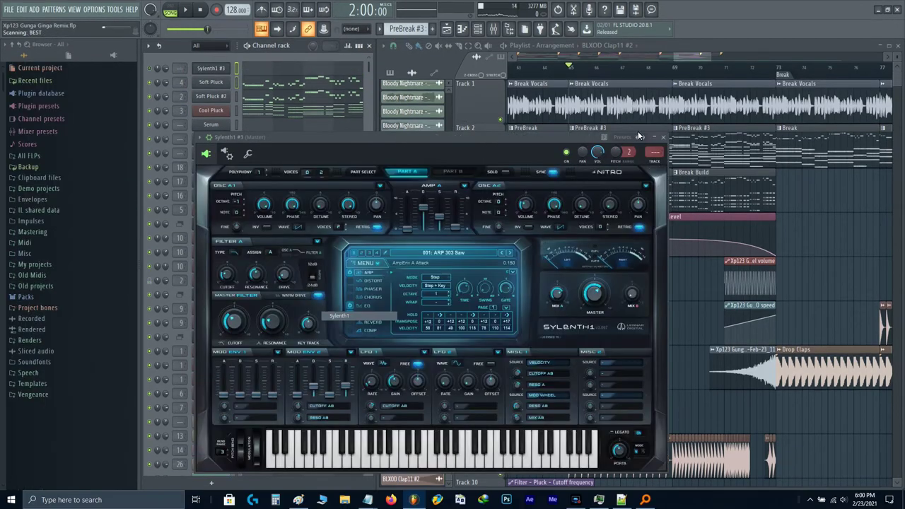
click(641, 135)
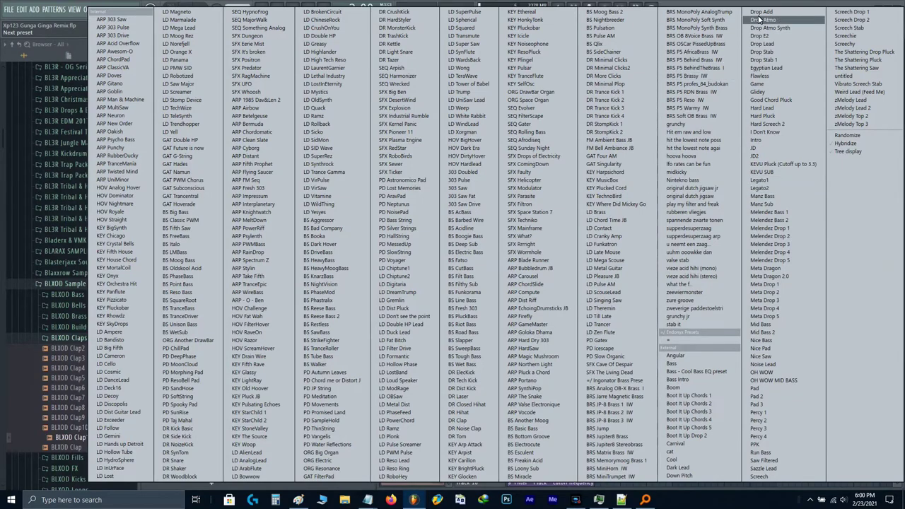
click(761, 11)
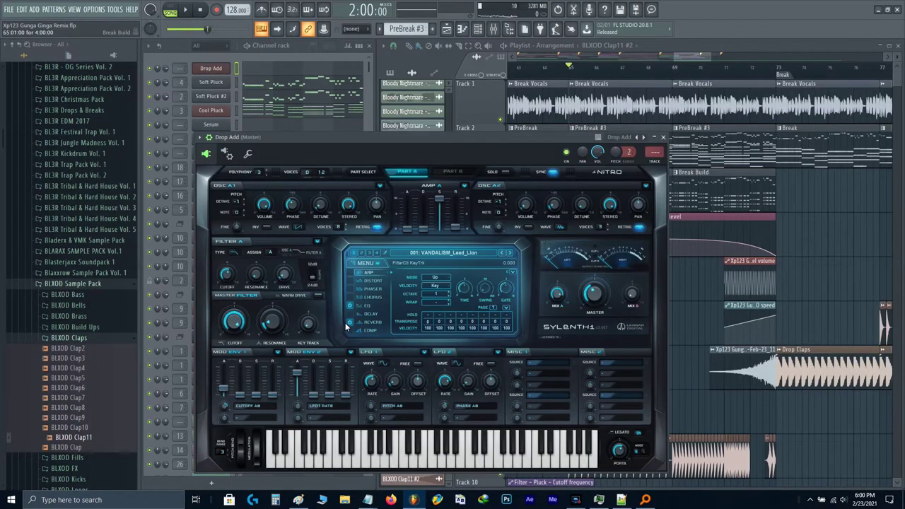
- Route the Drop Add channel to the empty mixer track 34
click(661, 152)
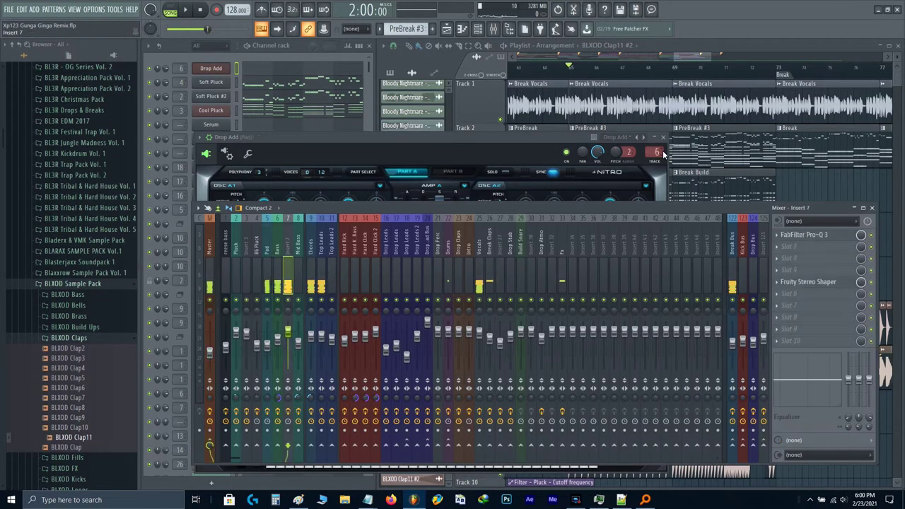
mouse_move(663, 154)
mouse_down()
mouse_move(663, 146)
mouse_move(663, 154)
mouse_up()
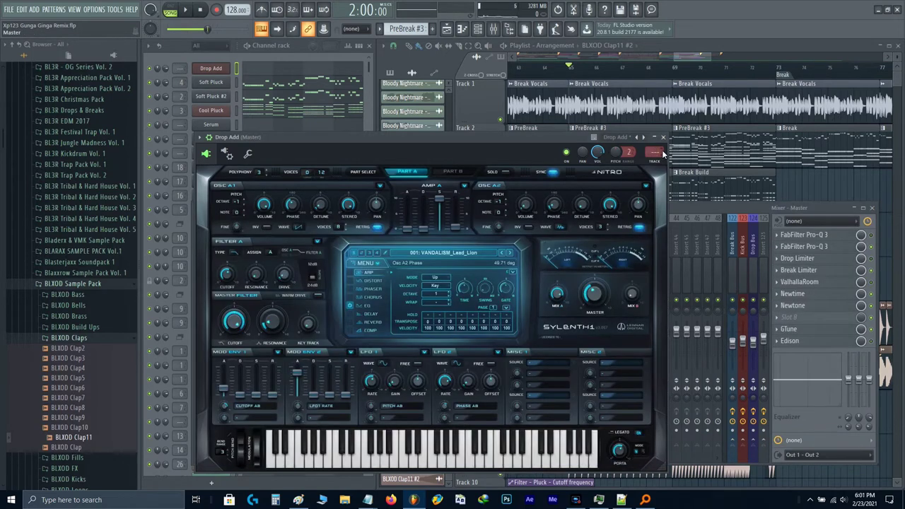
double_click(661, 152)
key(Return)
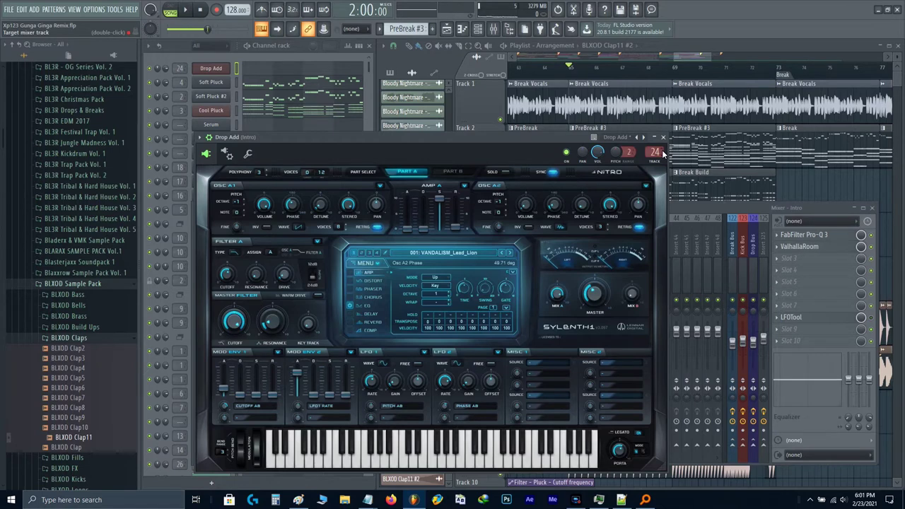
double_click(661, 153)
key(Return)
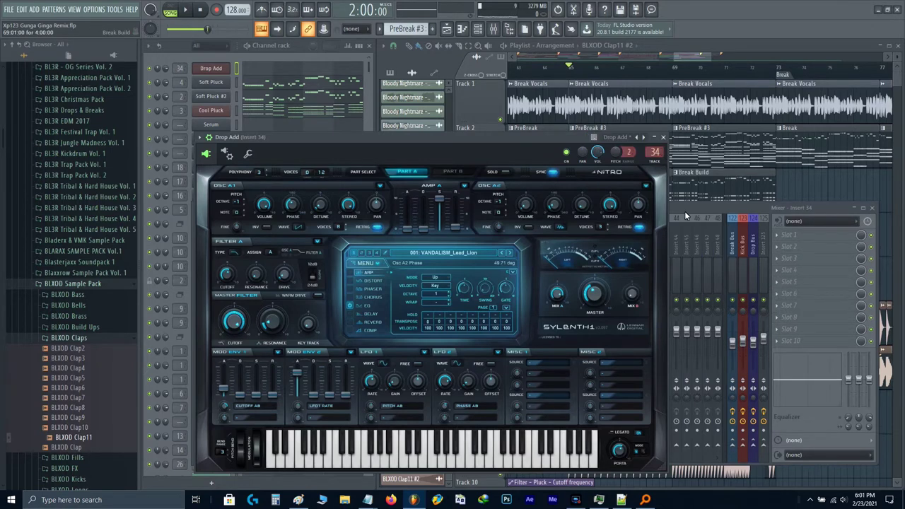
- Name mixer track 34 BG Atmo, audition the Drop Add synth and close its window
click(684, 210)
key(F2)
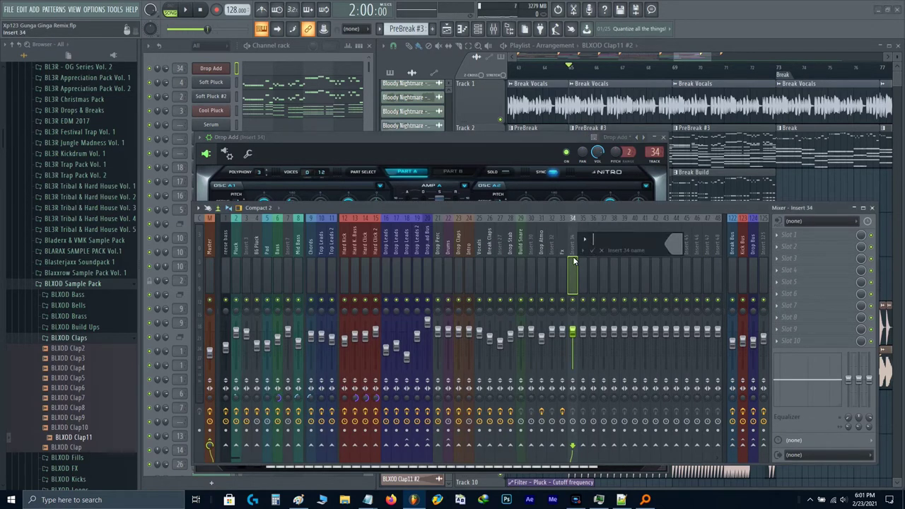
key(Return)
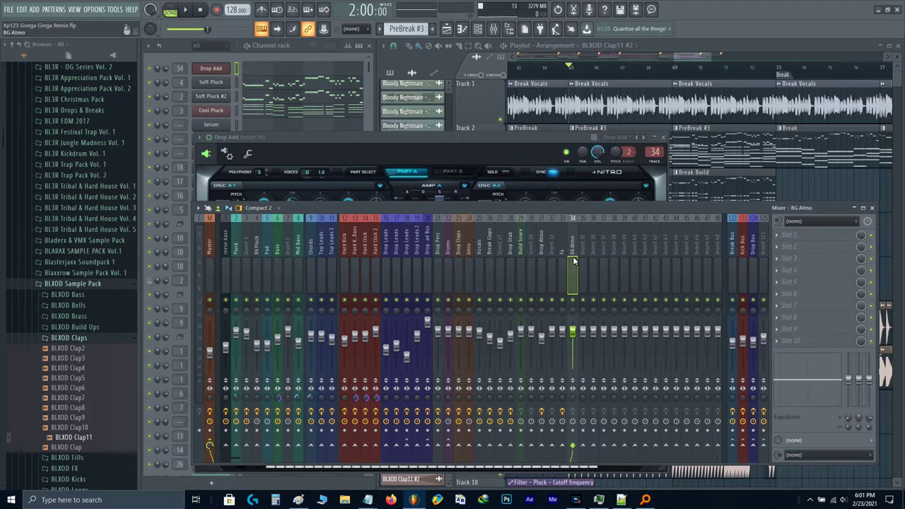
key(q)
click(502, 177)
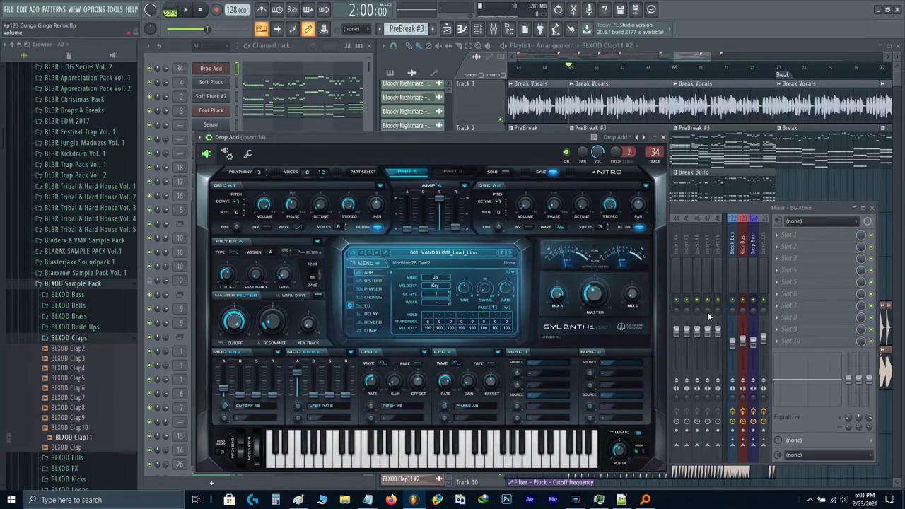
key(Escape)
- Insert ValhallaRoom on the BG Atmo track, bypass it and shift it down to effect slot 3
click(796, 235)
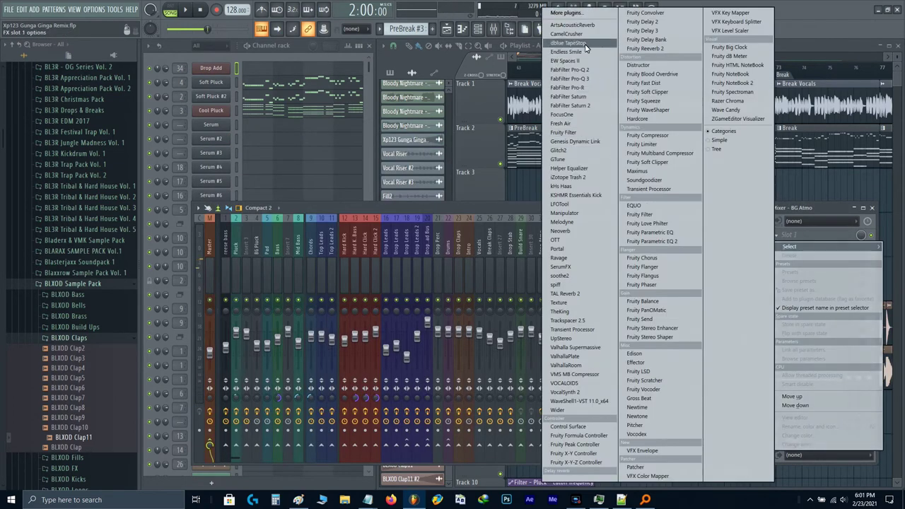
click(578, 365)
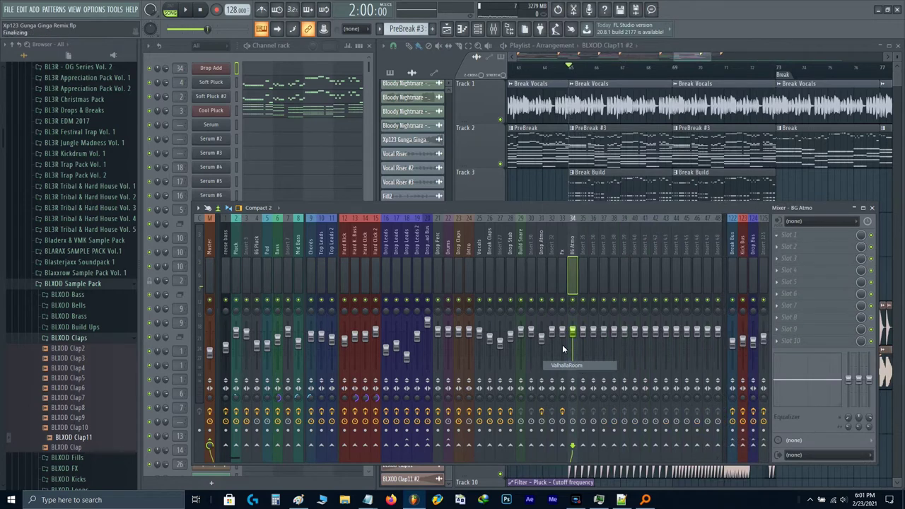
click(871, 234)
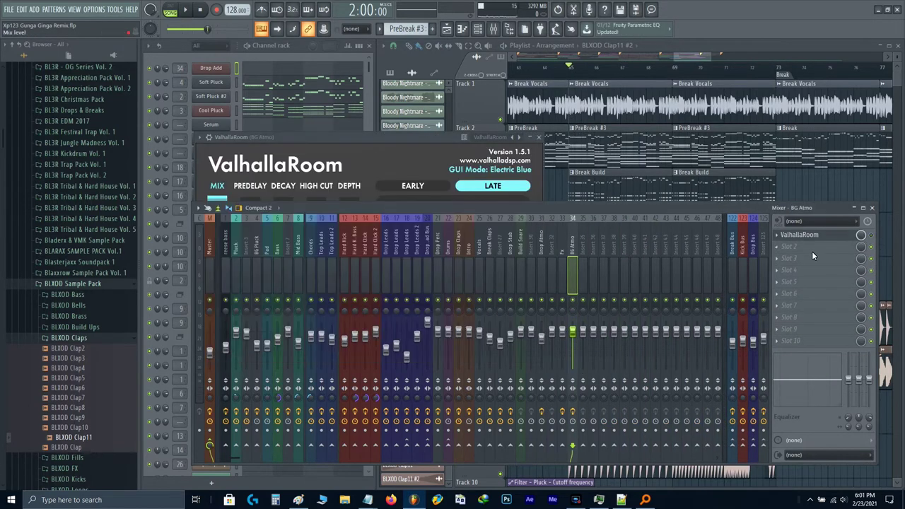
scroll(808, 246, up, 1)
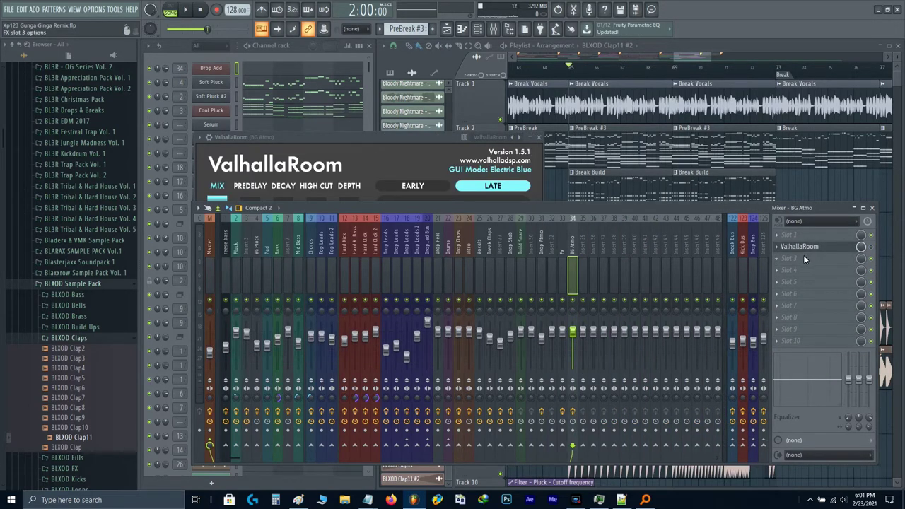
scroll(802, 255, up, 1)
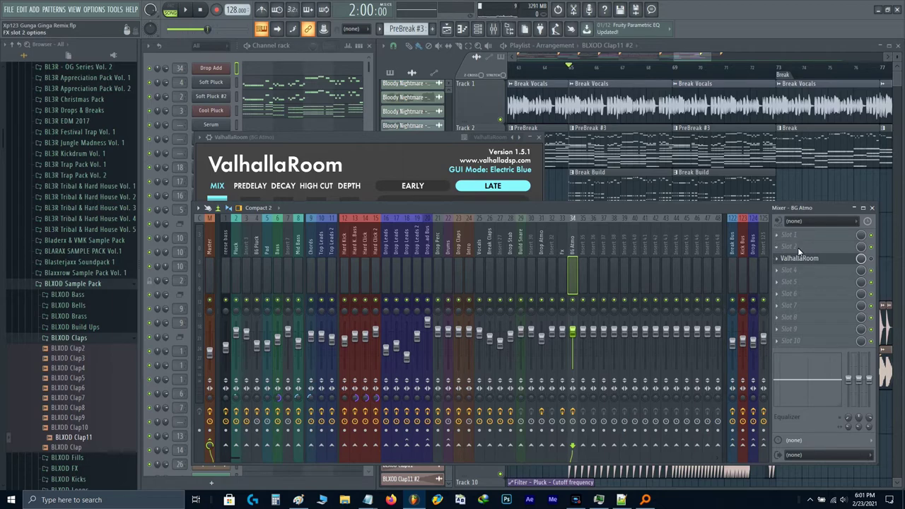
- Insert FabFilter Pro-Q 3 in the first effect slot of the BG Atmo track
click(792, 234)
mouse_move(791, 247)
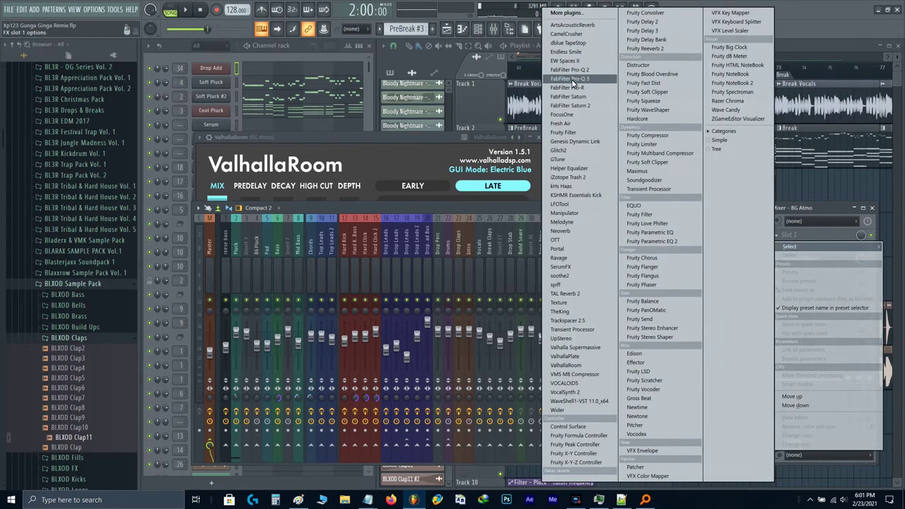
click(573, 80)
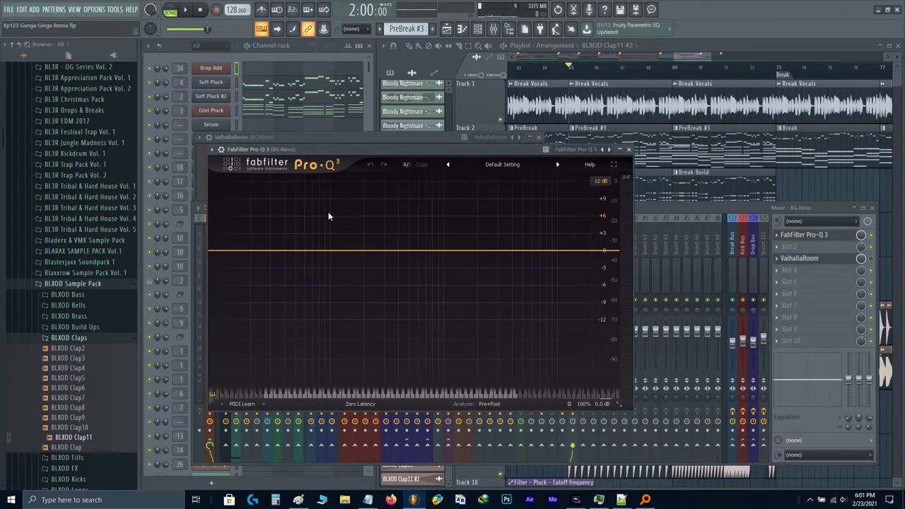
click(277, 137)
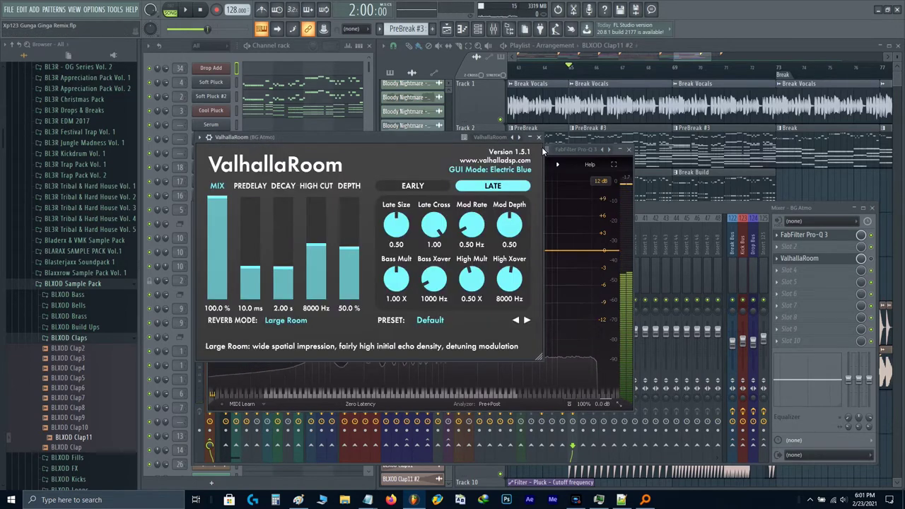
- Try root note C3 for the Drop Add channel, settle on C4 and return to its synth view
click(219, 68)
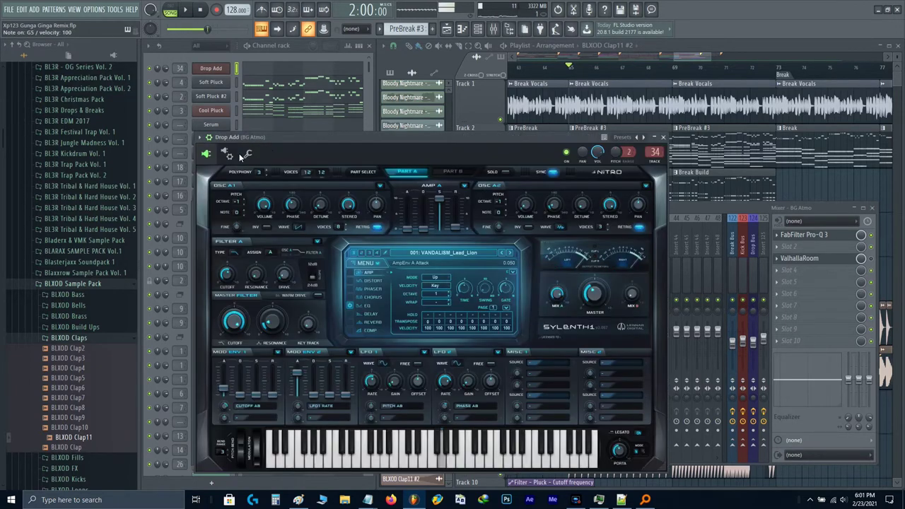
click(247, 153)
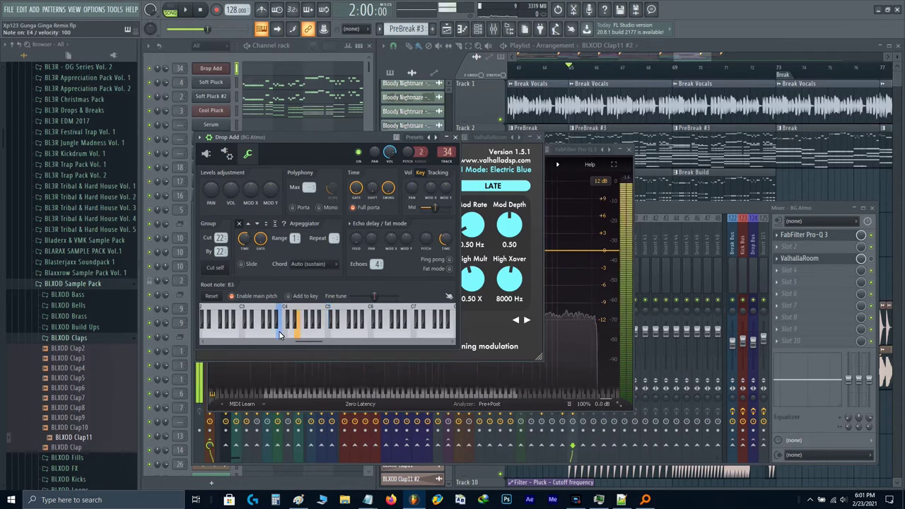
right_click(242, 334)
key(c)
key(r)
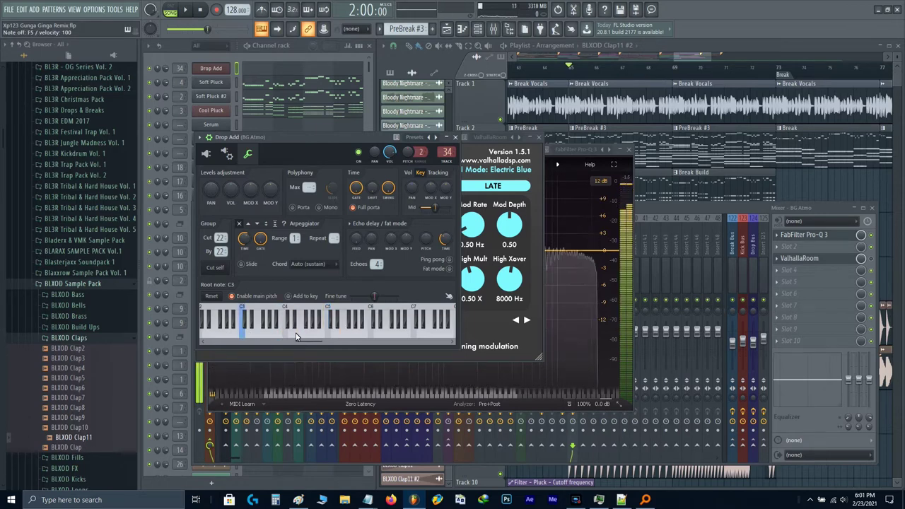
right_click(285, 328)
click(205, 154)
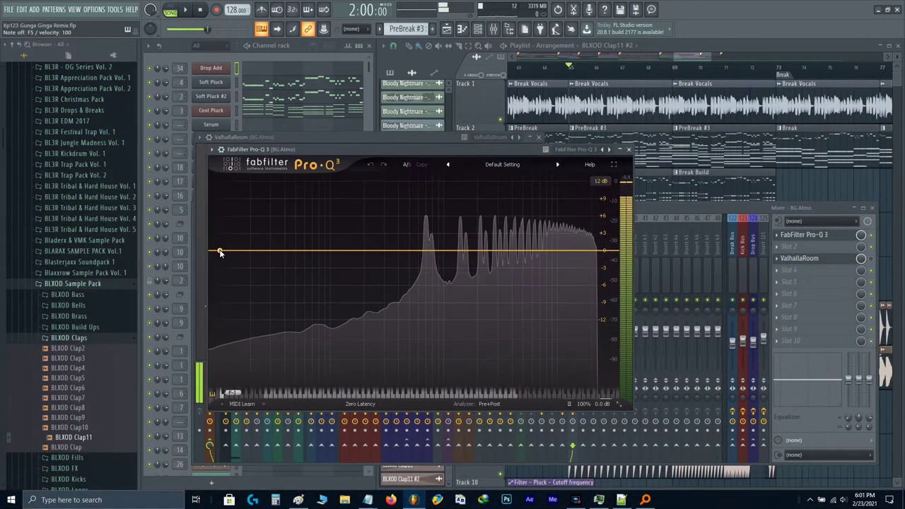
- Shape the BG Atmo equalizer with a 24 dB/oct low cut and a high shelf of about -9 dB near 9.2 kHz
double_click(220, 250)
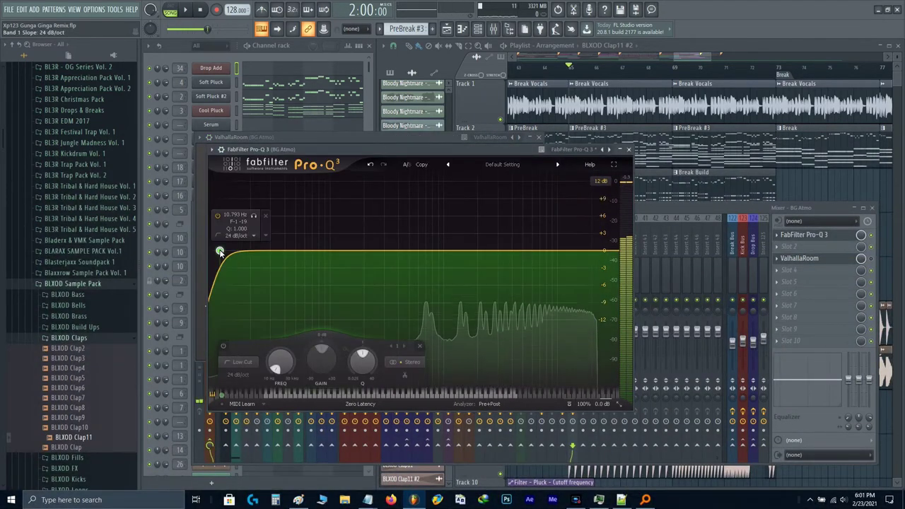
drag(254, 216, 446, 230)
double_click(576, 252)
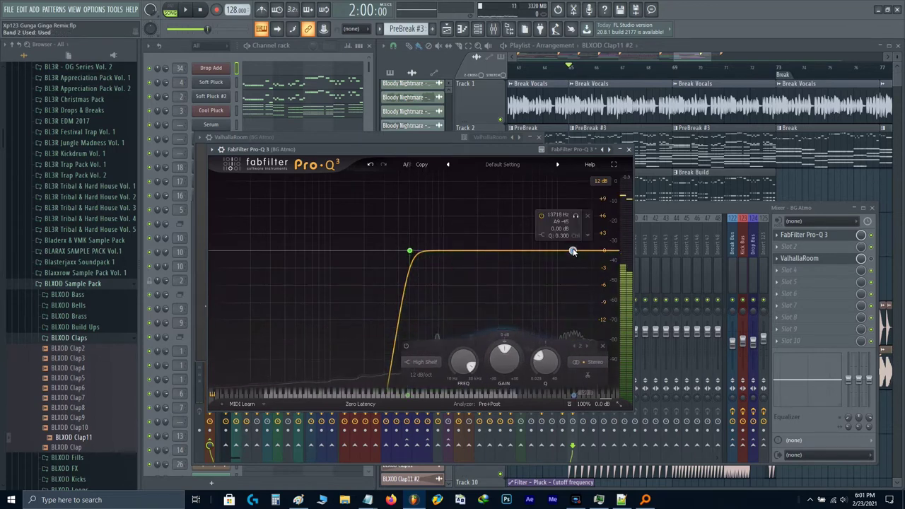
drag(576, 253, 553, 277)
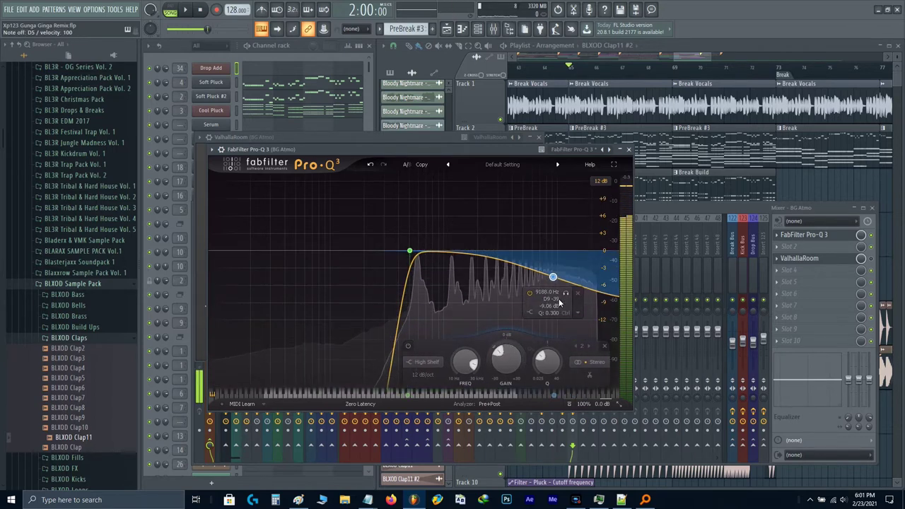
click(628, 149)
- Load the Dark Verb preset in the BG Atmo track's ValhallaRoom and set its mix to about 50%
click(523, 137)
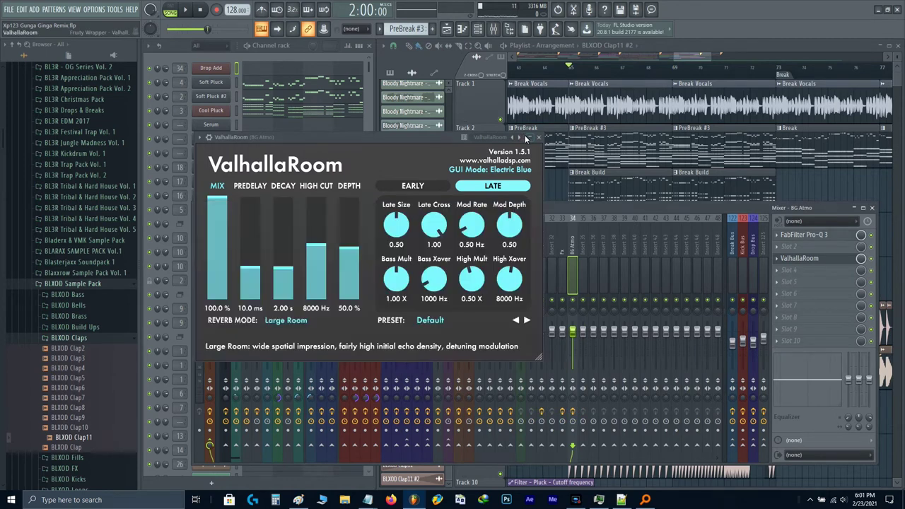
click(520, 138)
click(540, 150)
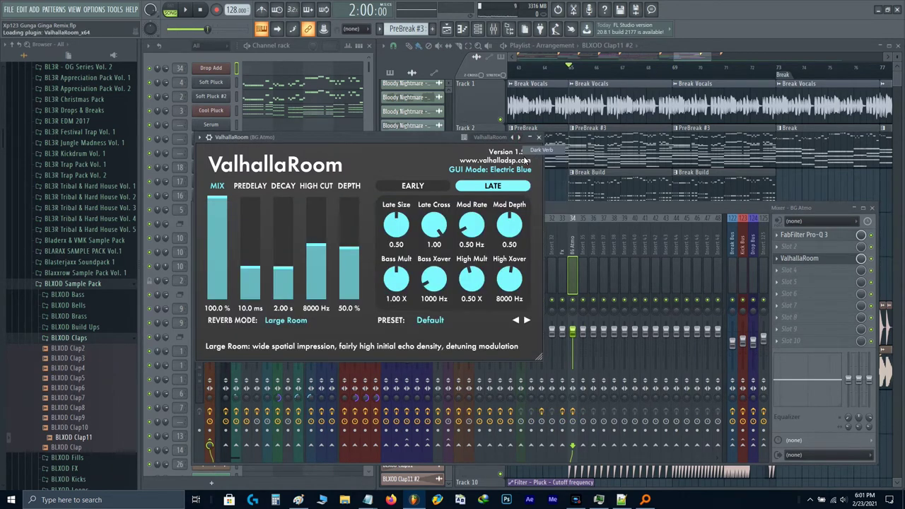
click(221, 253)
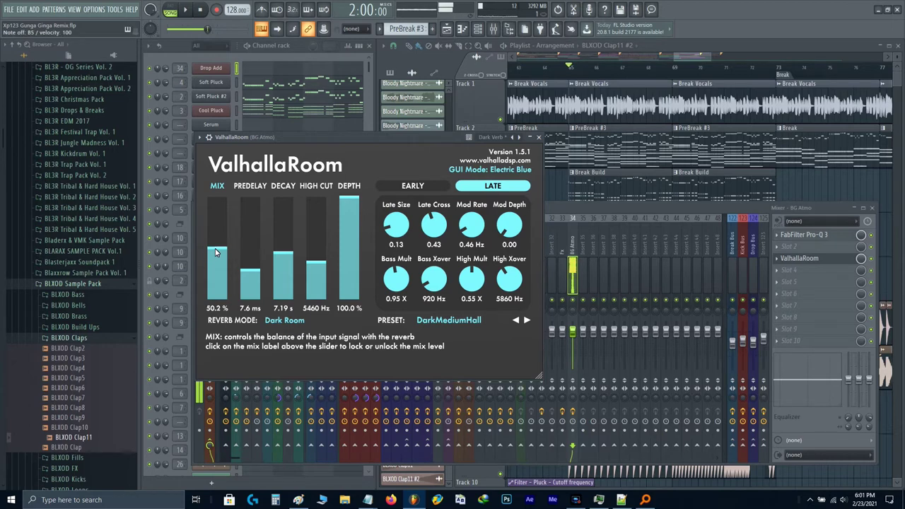
key(Escape)
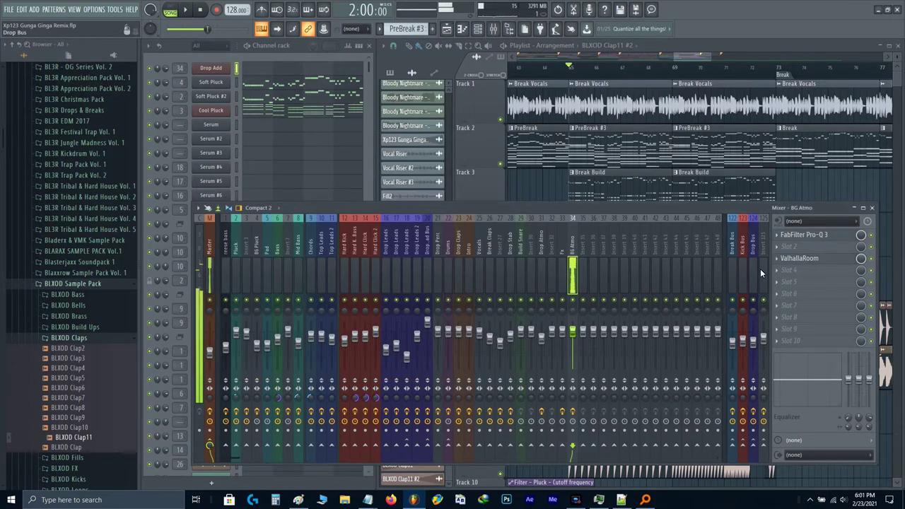
- Insert Fruity Delay 3 in slot 3 of the BG Atmo track, ahead of ValhallaRoom
click(791, 269)
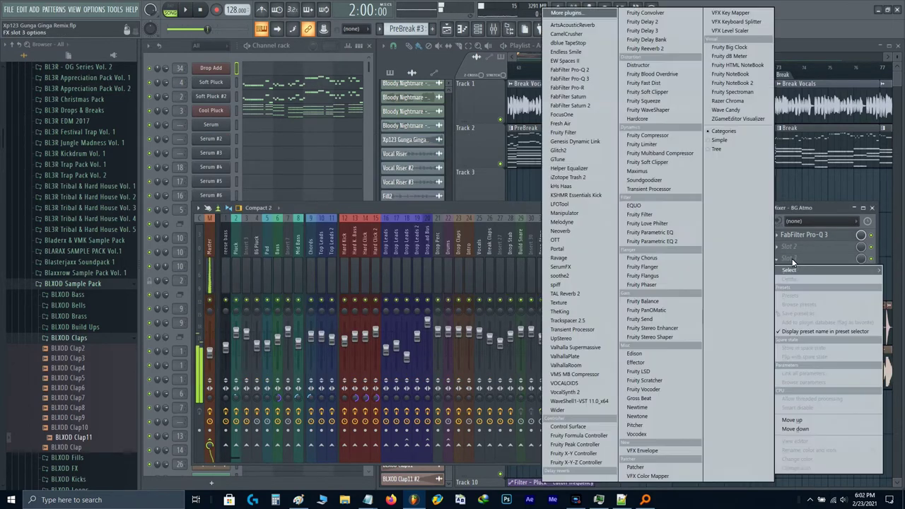
click(657, 30)
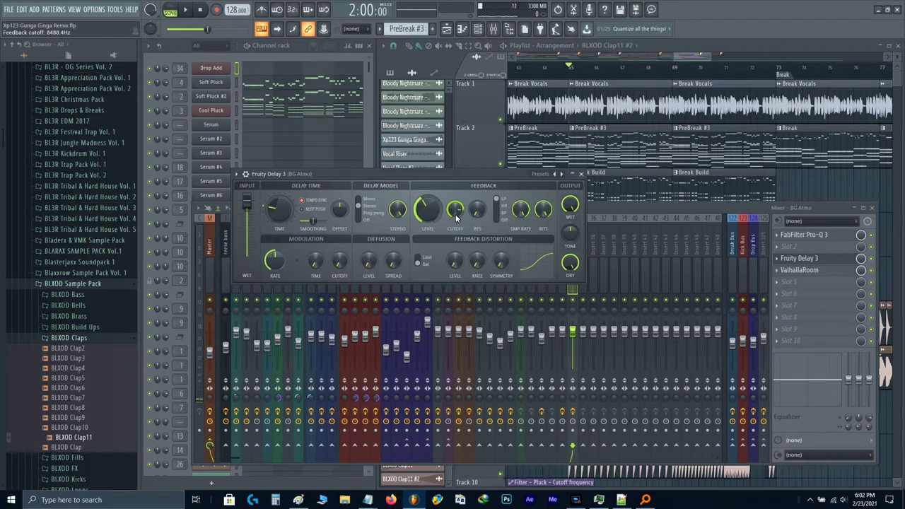
- Audition notes while setting Fruity Delay 3's time to 5:0 and lowering its feedback cutoff
key(v)
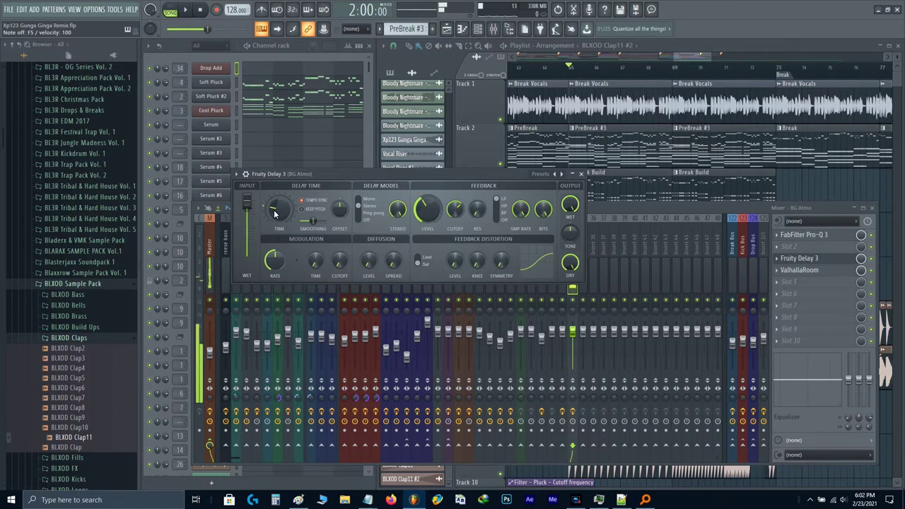
key(r)
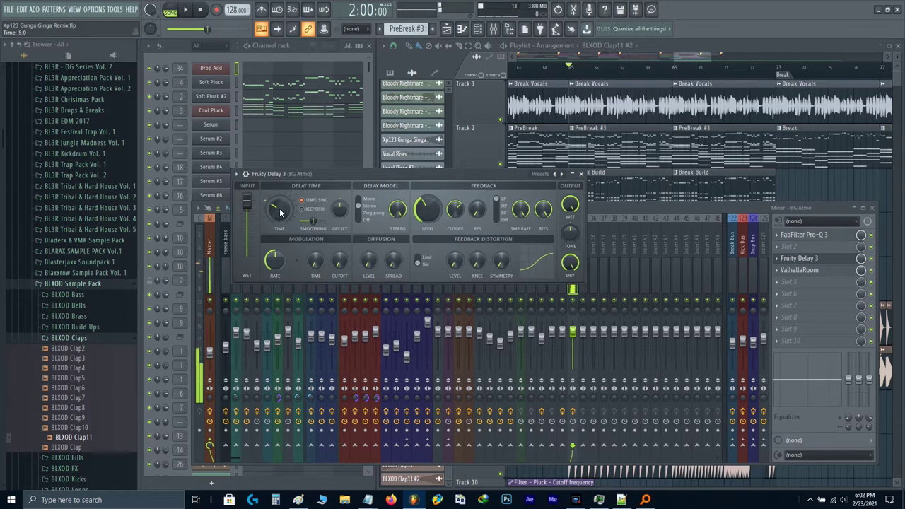
key(e)
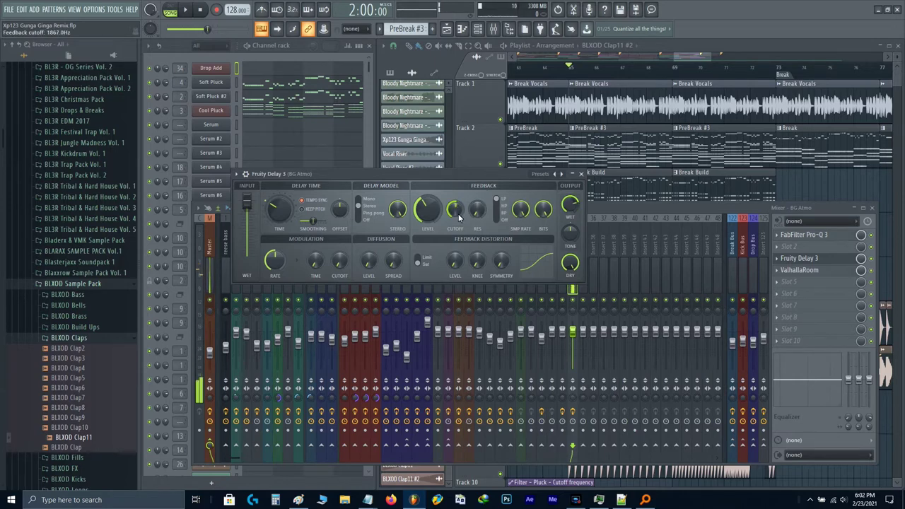
key(w)
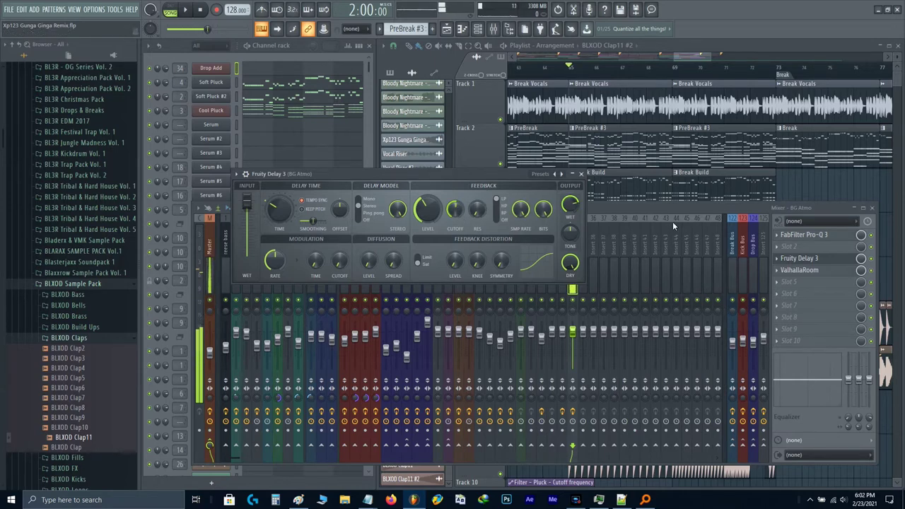
- Move FabFilter Pro-Q 3 down to slot 2 of the BG Atmo track and insert Fruity Peak Controller with the Lead preset in slot 1
click(829, 258)
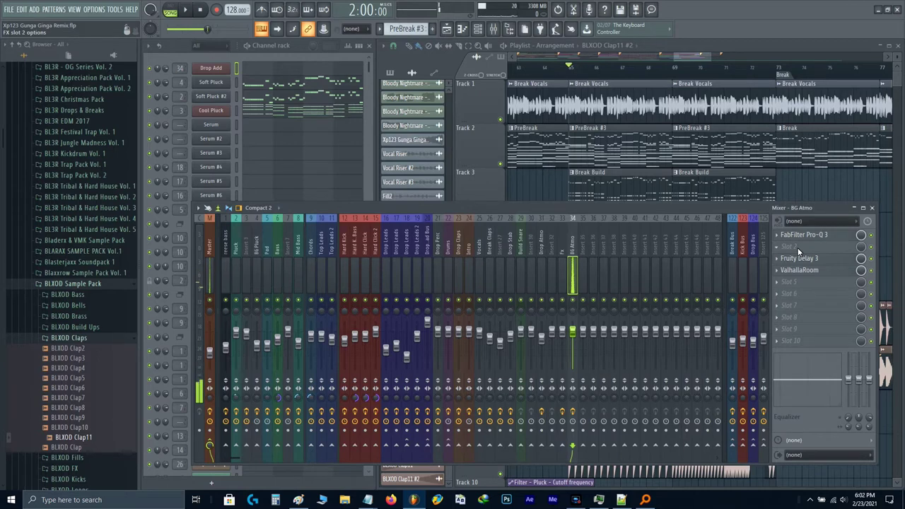
click(797, 247)
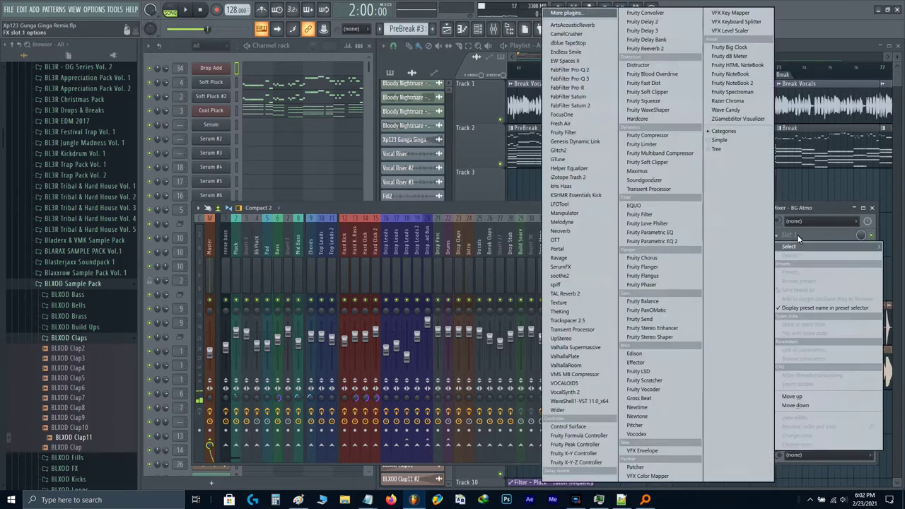
click(574, 444)
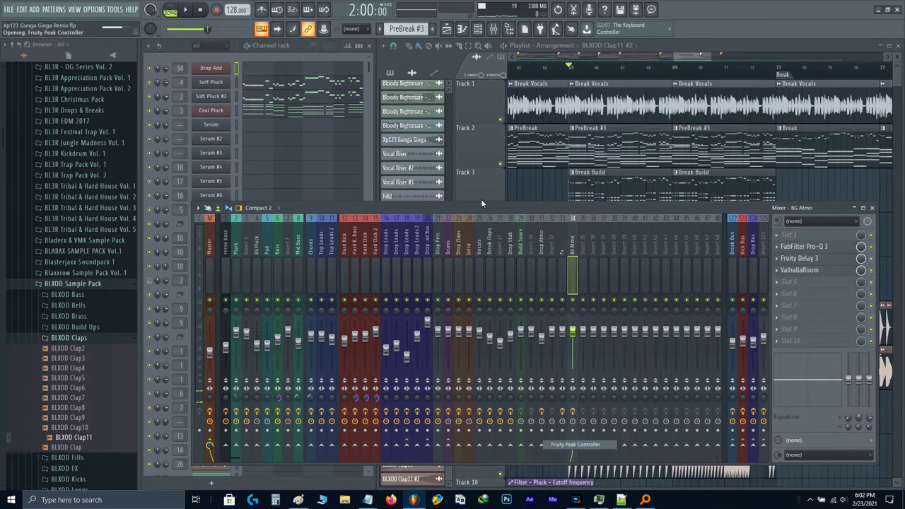
click(436, 162)
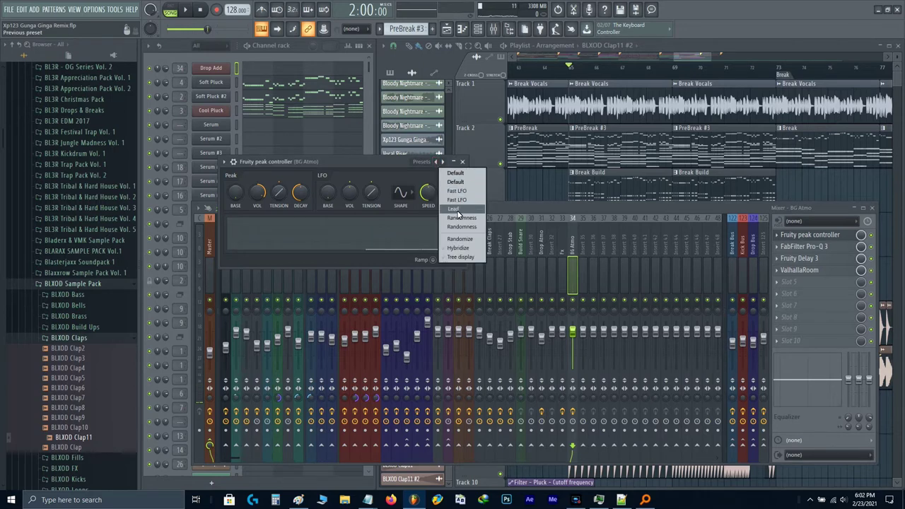
click(455, 209)
- Link ValhallaRoom's mix level on the BG Atmo track to Peak ctrl - Peak with the Inverted mapping formula
right_click(860, 274)
click(863, 349)
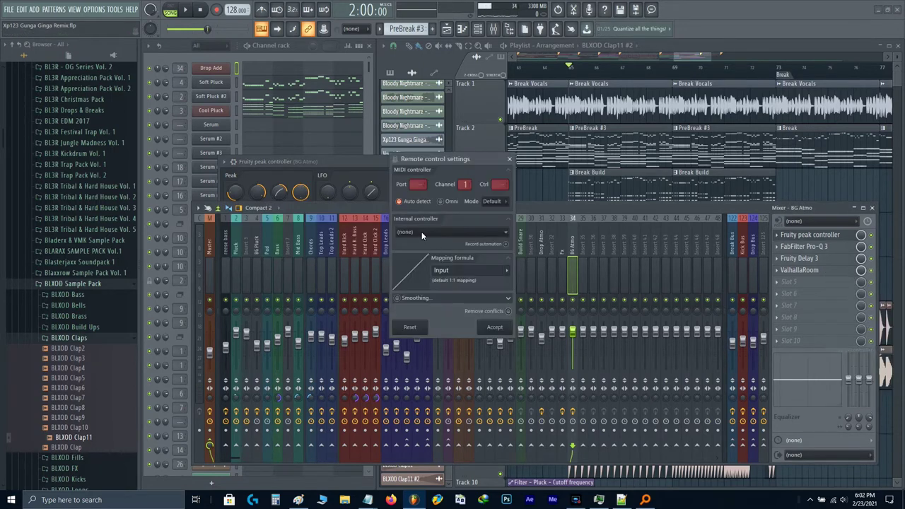
click(423, 232)
click(432, 219)
click(506, 270)
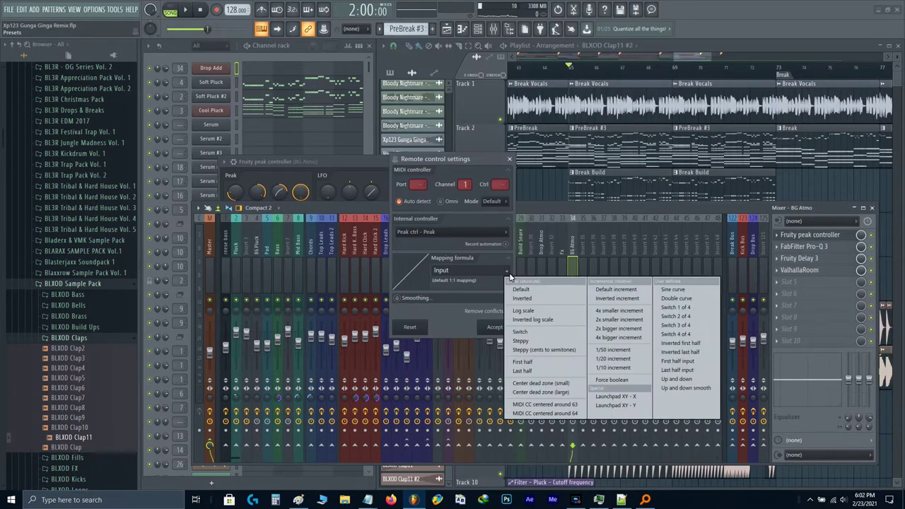
click(521, 300)
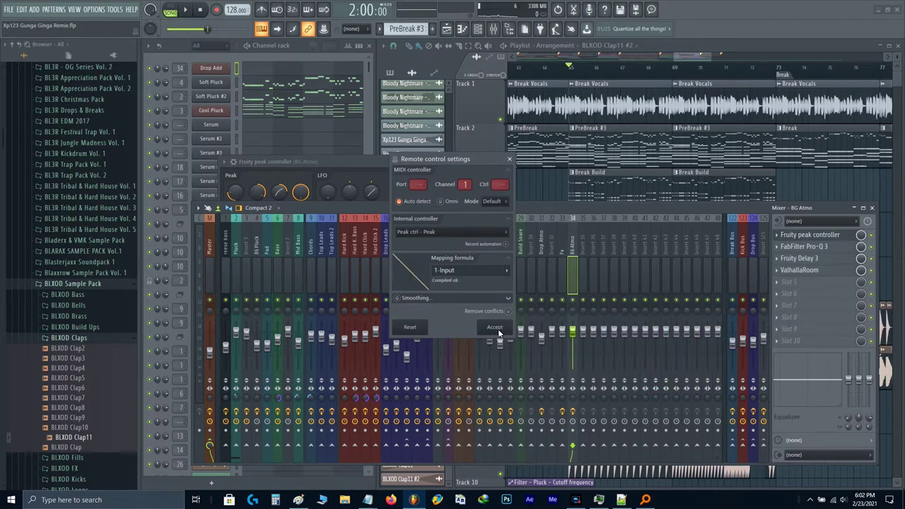
click(494, 327)
- Link Fruity Delay 3's mix level on the BG Atmo track to Peak ctrl - Peak with the Inverted mapping formula
right_click(861, 262)
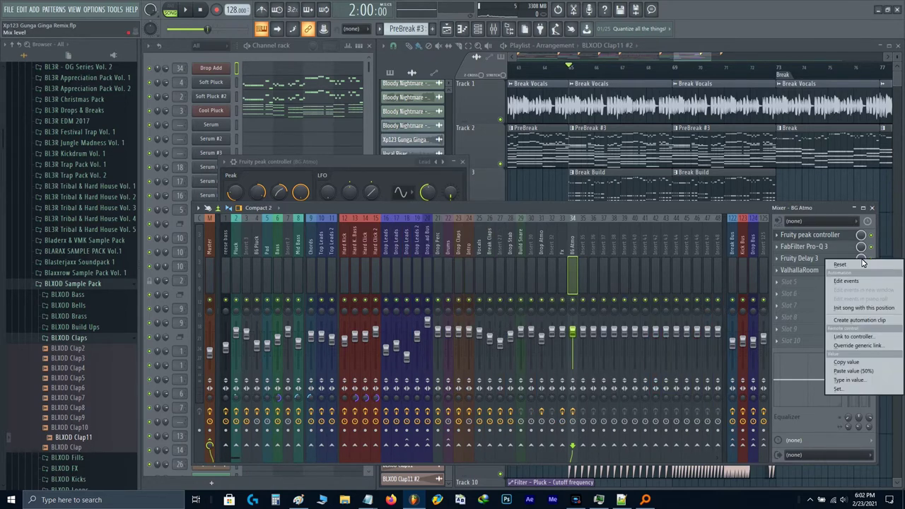
click(848, 336)
click(439, 219)
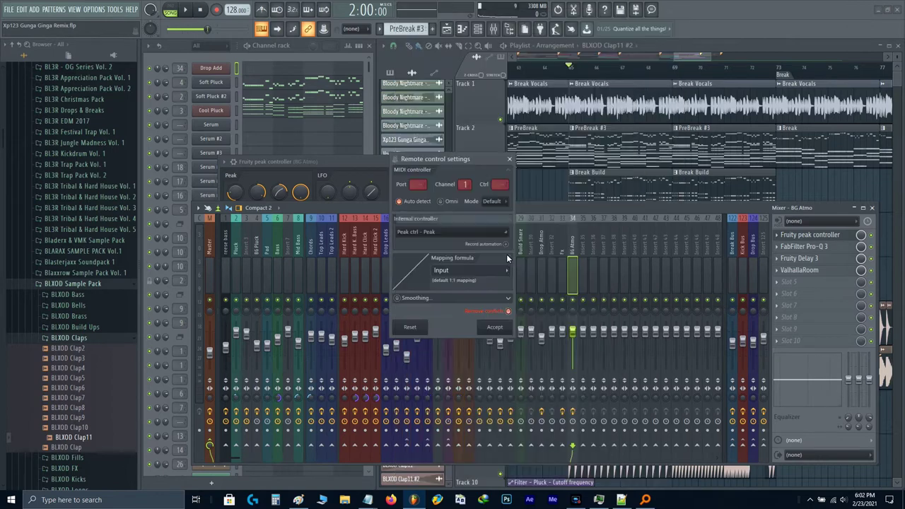
click(506, 272)
click(524, 300)
click(494, 327)
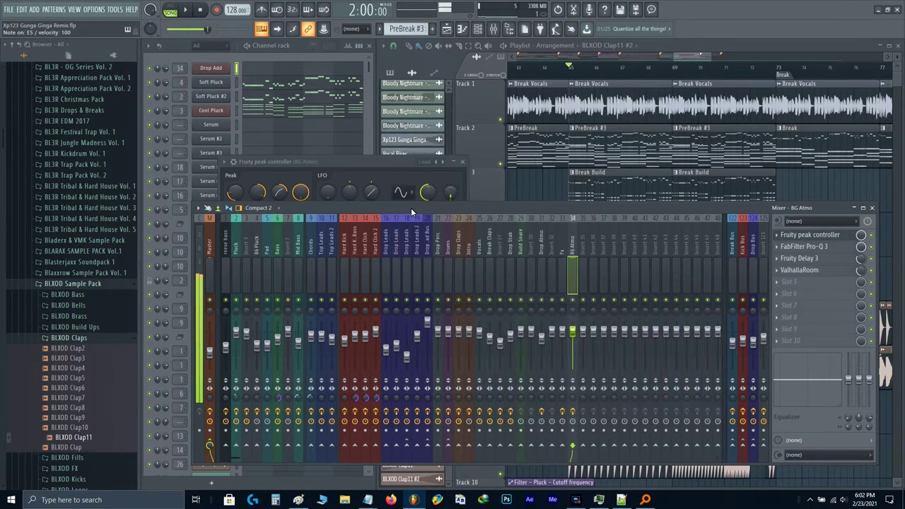
- Reduce the peak volume and decay in the BG Atmo peak controller and close the controller and mixer windows
click(378, 162)
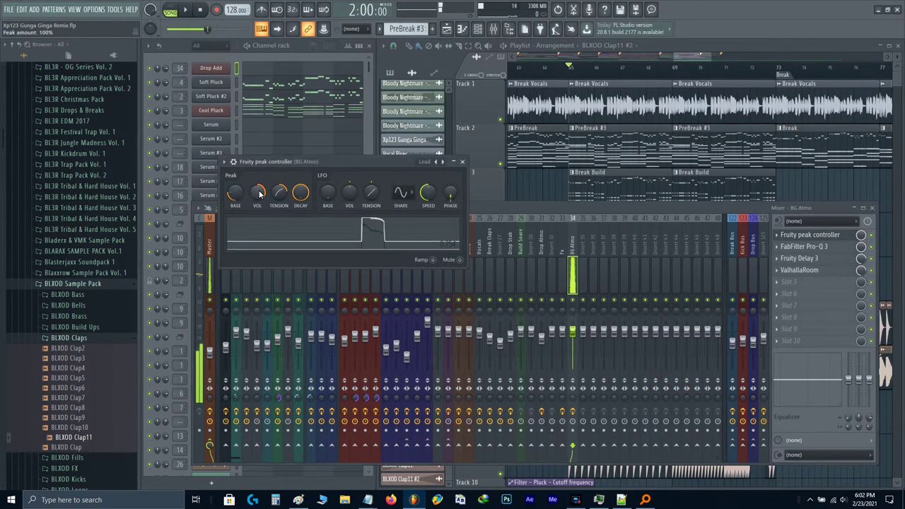
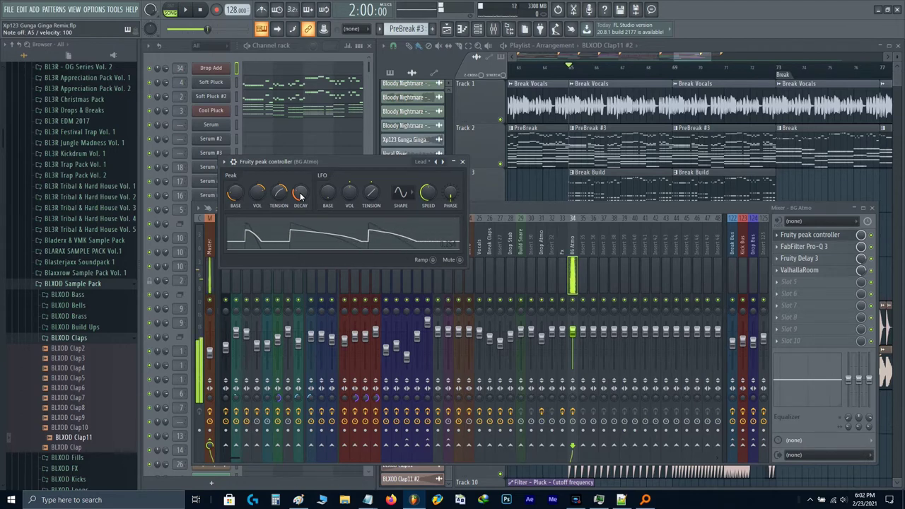
key(Escape)
key(Escape)
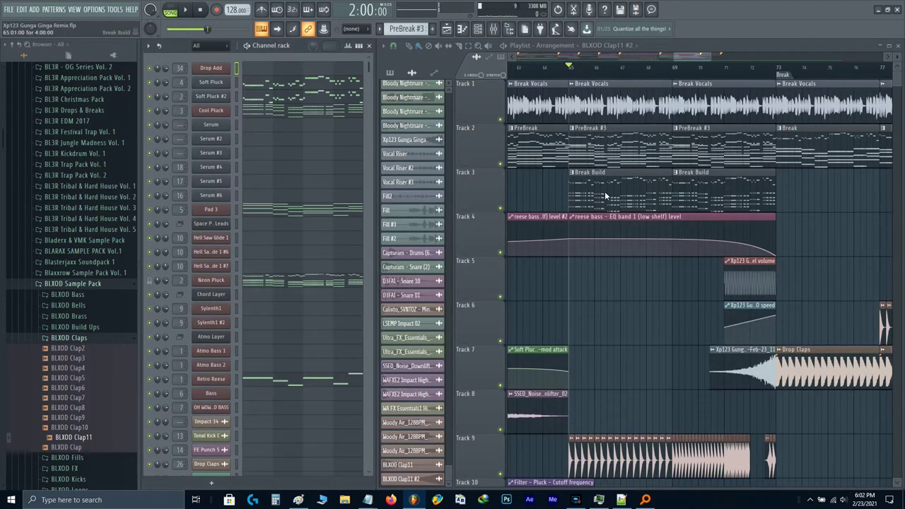
- Solo playlist Track 2 and audition the PreBreak #3 section from bar 65
ctrl+click(500, 164)
key(space)
key(space)
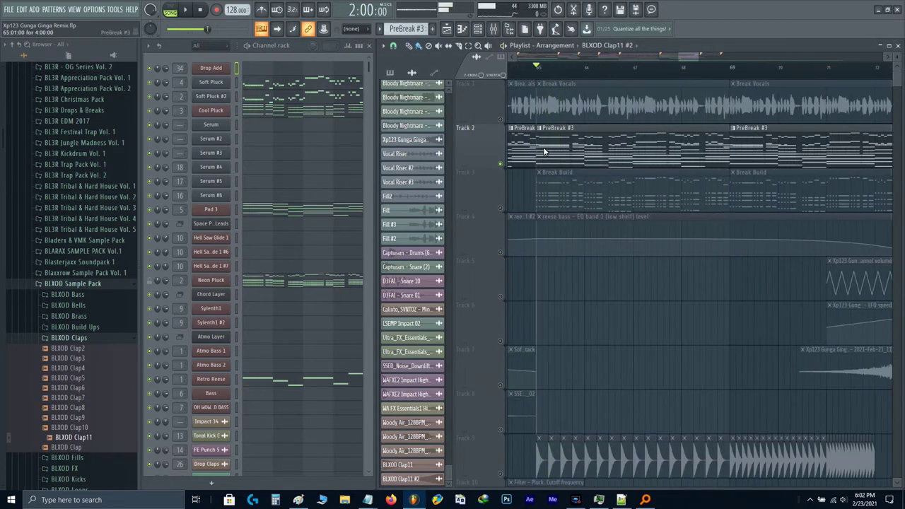
scroll(543, 150, up, 3)
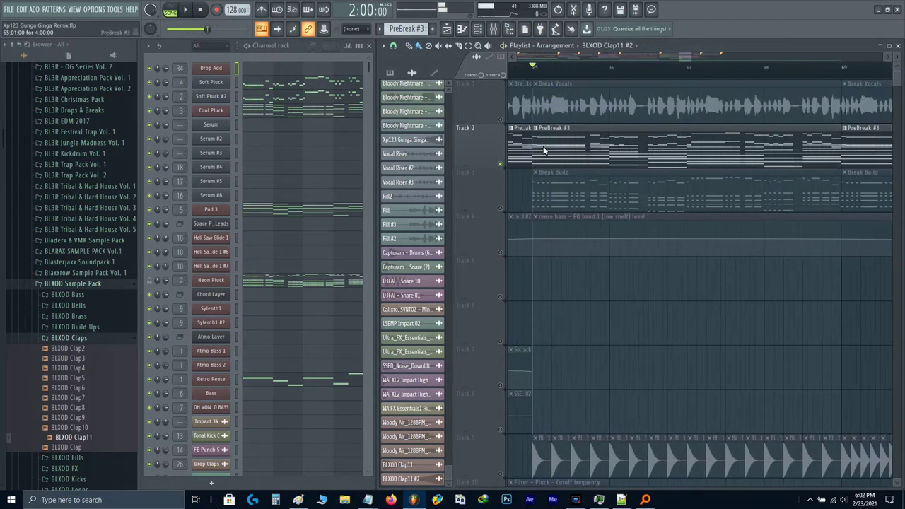
- Place an E7 note near the end of bar 1 in the Drop Add piano roll and check the channel's root note setting
click(300, 69)
click(545, 226)
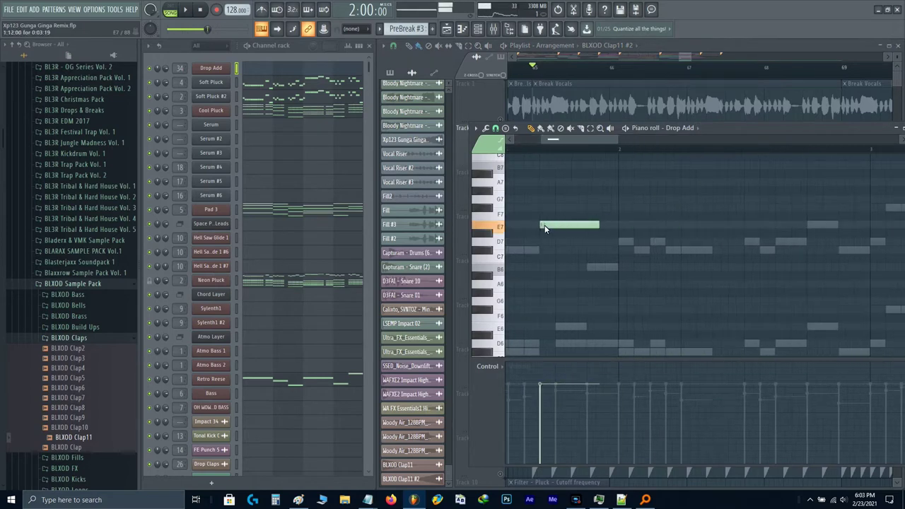
drag(565, 227, 575, 226)
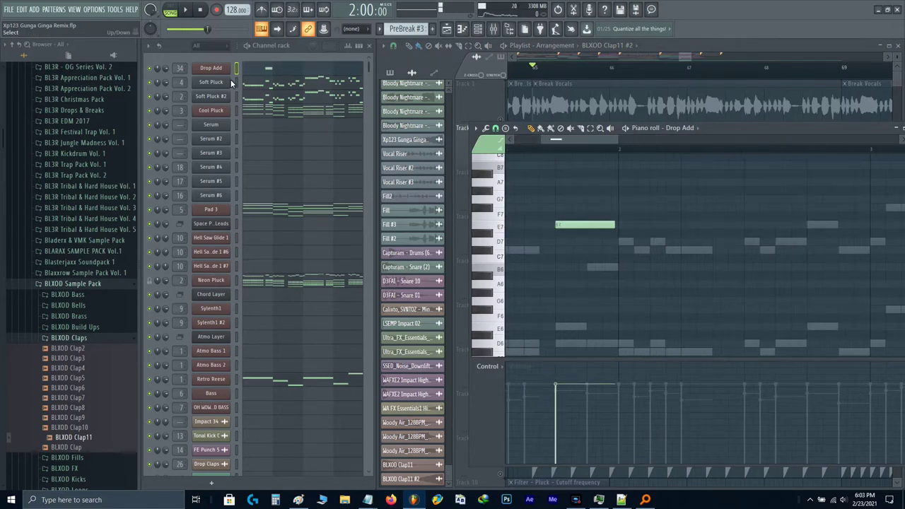
click(224, 69)
click(248, 154)
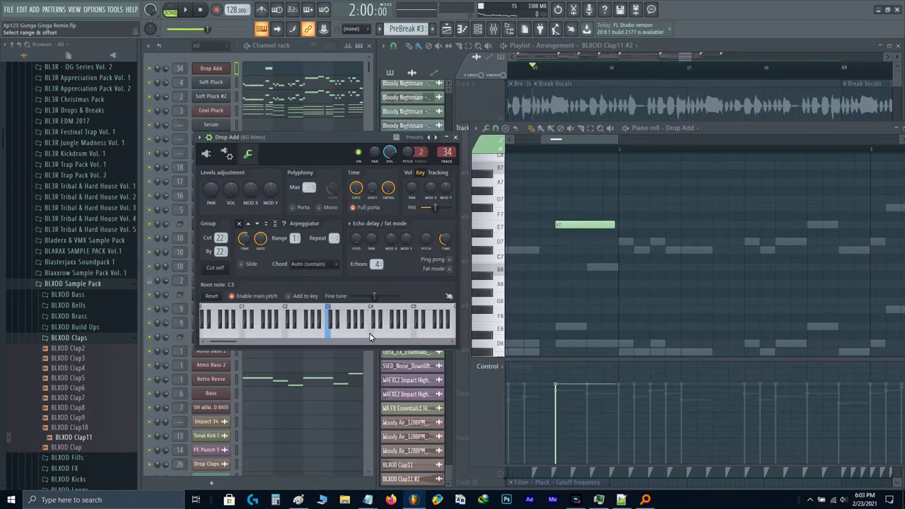
key(Escape)
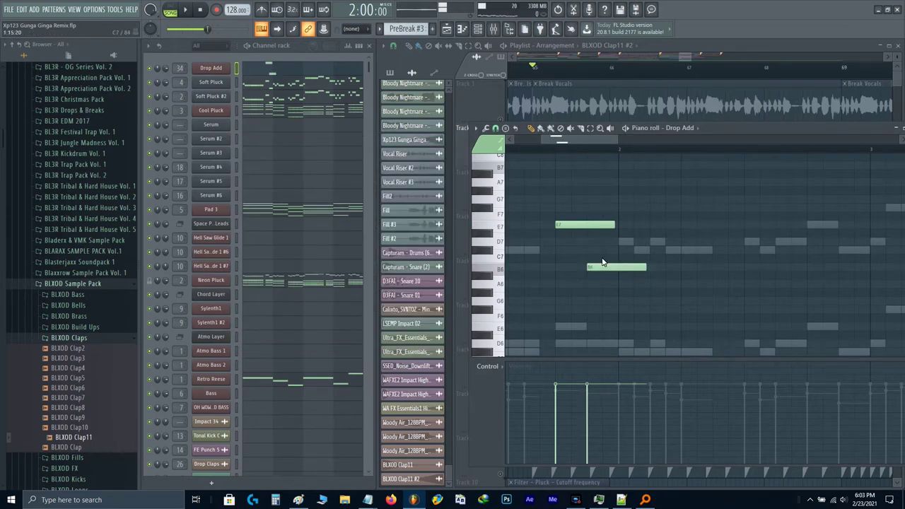
- Add a B6 note overlapping the E7 in bar 1, shorten both notes so the B6 ends at bar 2, and audition them
drag(610, 269, 611, 272)
right_click(623, 268)
drag(595, 209, 604, 260)
right_click(602, 226)
key(space)
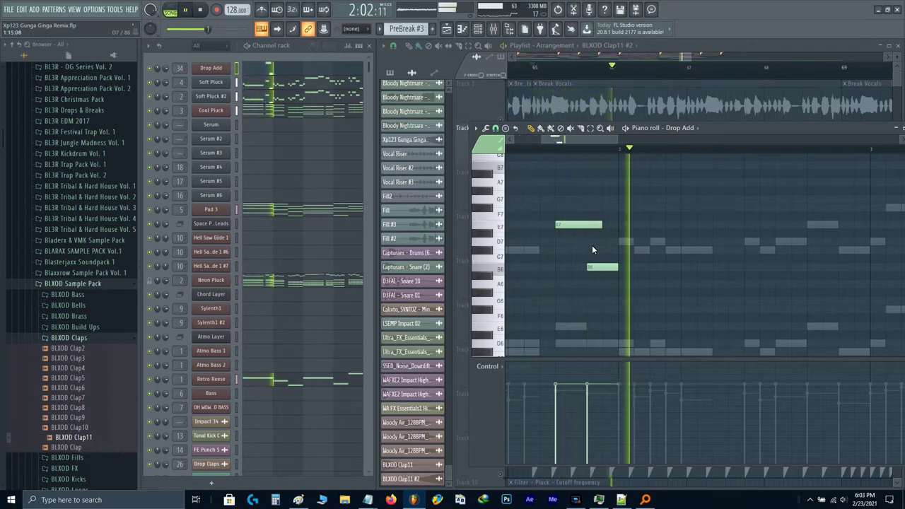
key(space)
- Copy the E7 and B6 pair to the end of bar 2, raise the copied B6 to C#7, and audition the result
scroll(615, 296, down, 1)
drag(616, 296, 574, 222)
drag(574, 225, 788, 231)
key(shift+Up)
key(shift+Up)
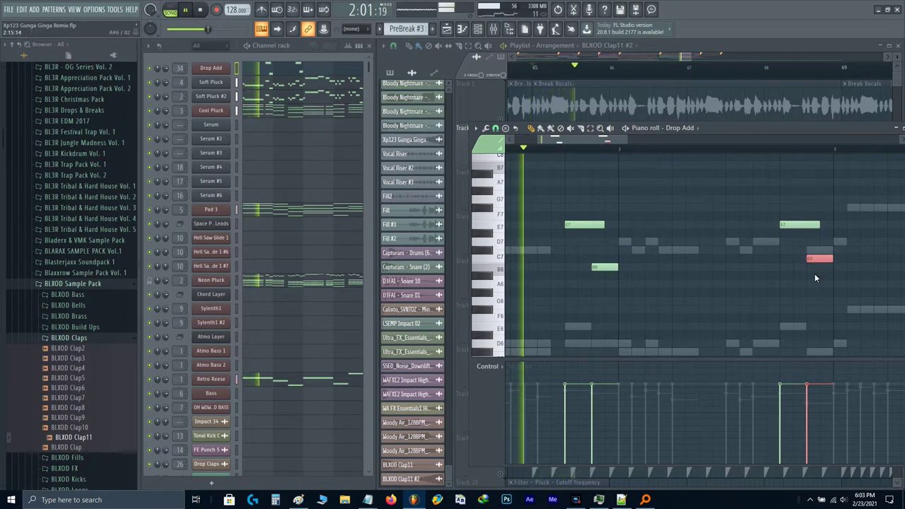
key(ctrl+d)
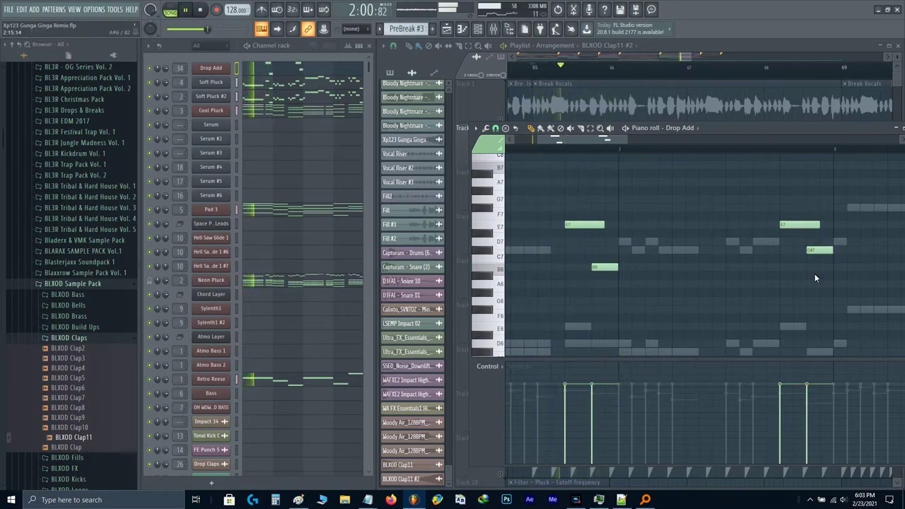
key(ctrl+Down)
key(space)
key(ctrl+Up)
key(space)
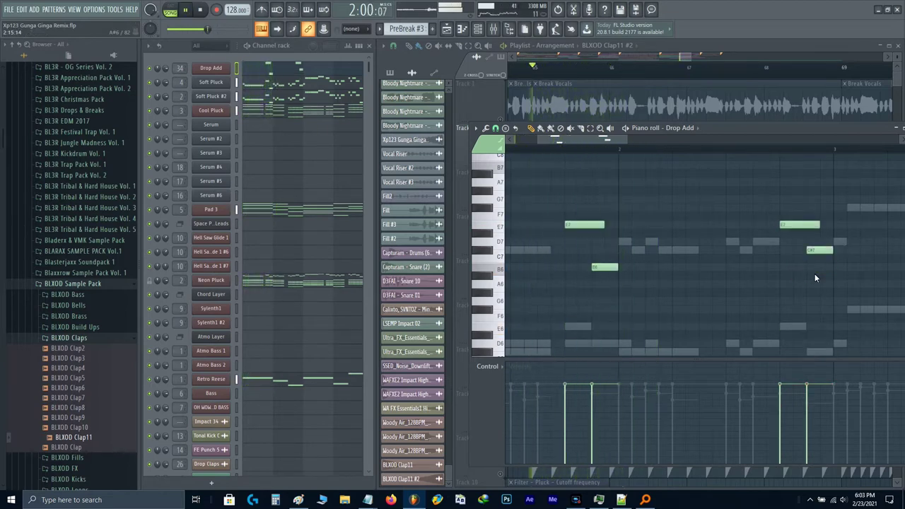
- Copy the two-note phrase to the end of bar 3 and tune it to F#7 and E7
scroll(814, 273, down, 3)
drag(814, 274, 664, 295)
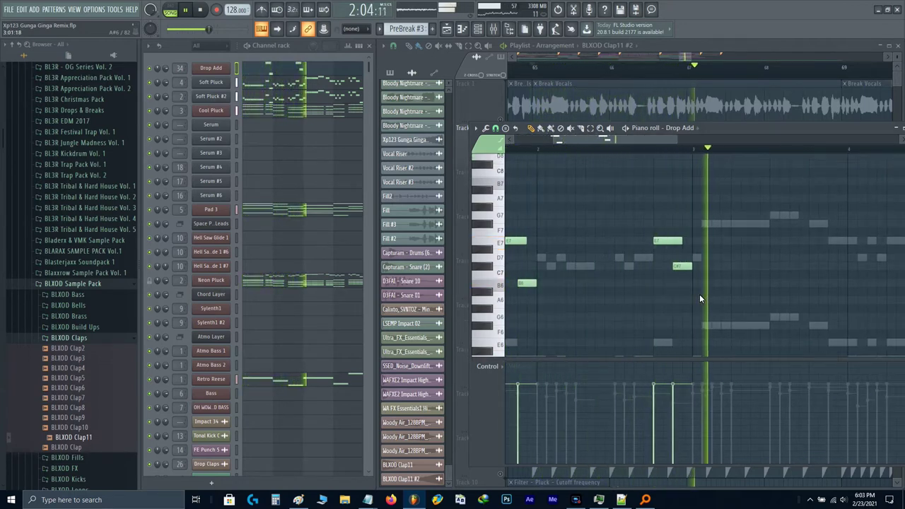
key(space)
drag(699, 294, 672, 241)
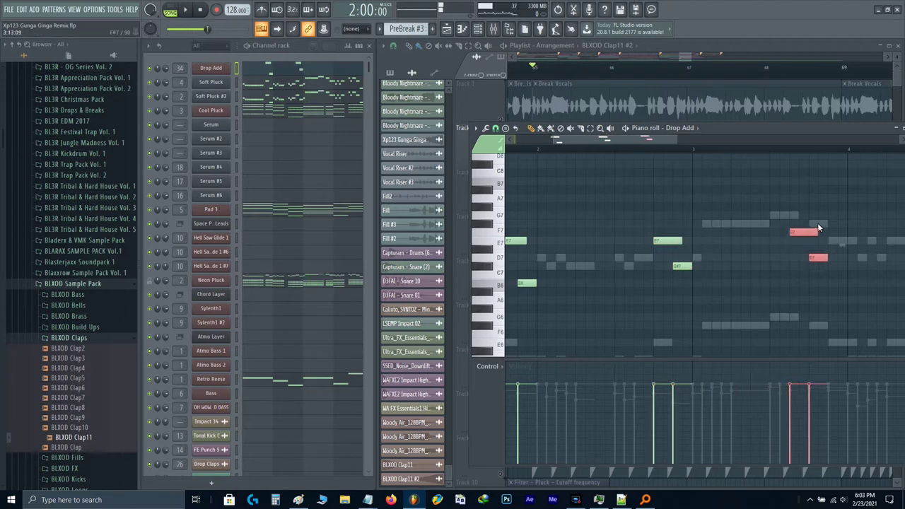
key(space)
- Place another two-note phrase, E7 followed by B6, at the end of bar 4
drag(807, 231, 642, 261)
mouse_move(641, 267)
mouse_down()
mouse_move(686, 287)
mouse_move(668, 251)
mouse_move(807, 255)
mouse_move(832, 313)
mouse_up()
ctrl+click(824, 288)
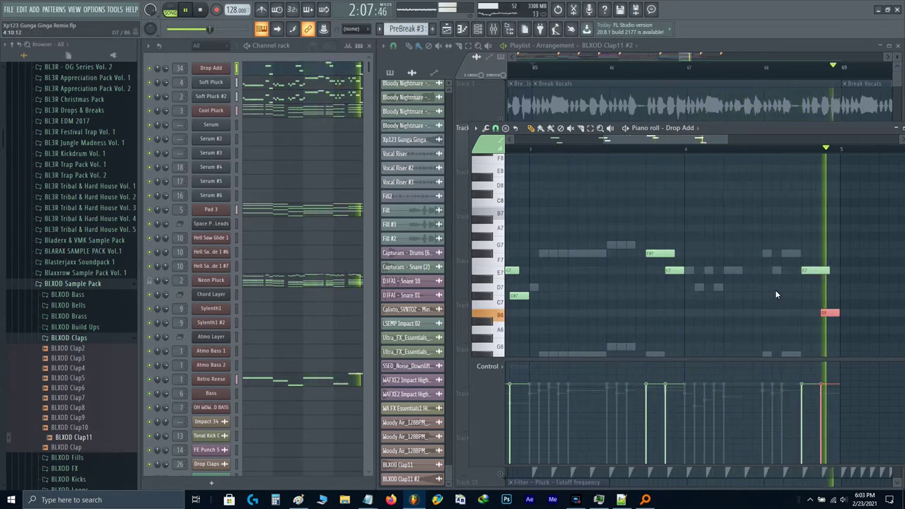
- Add a longer F#7 note and a short E7 note ahead of the final E7 and B6 pair in bar 4
scroll(763, 289, down, 2)
scroll(763, 290, down, 1)
scroll(763, 289, up, 5)
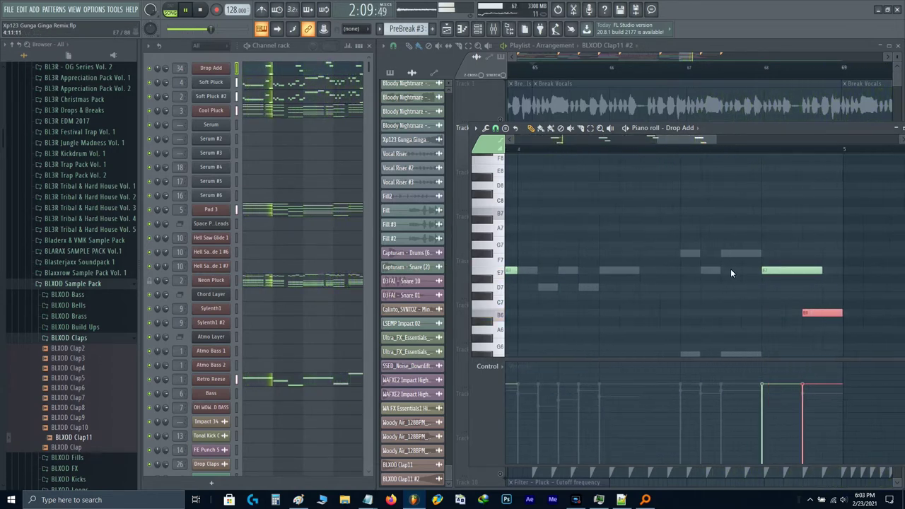
drag(726, 258, 757, 256)
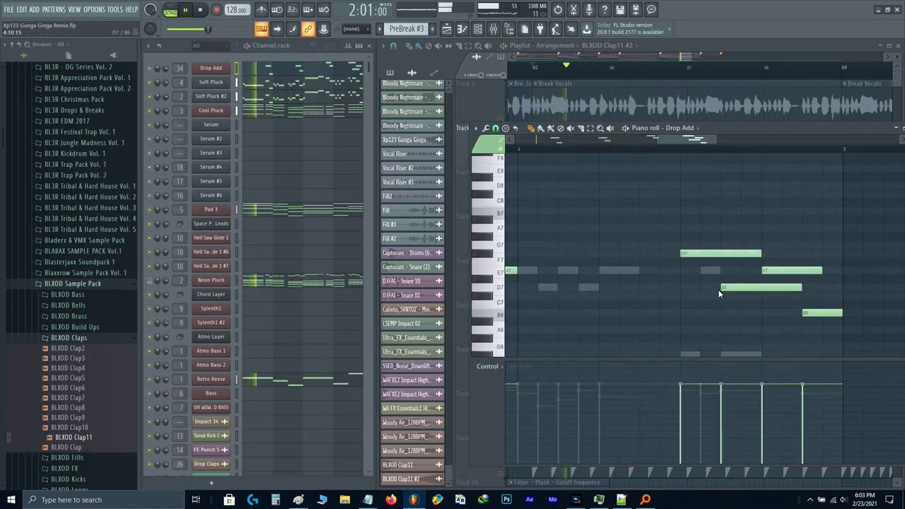
scroll(716, 271, down, 4)
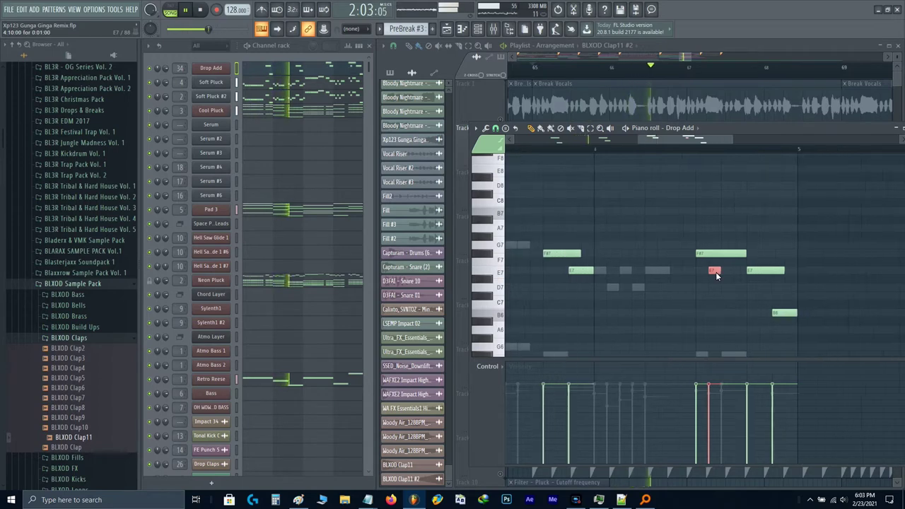
scroll(658, 273, up, 3)
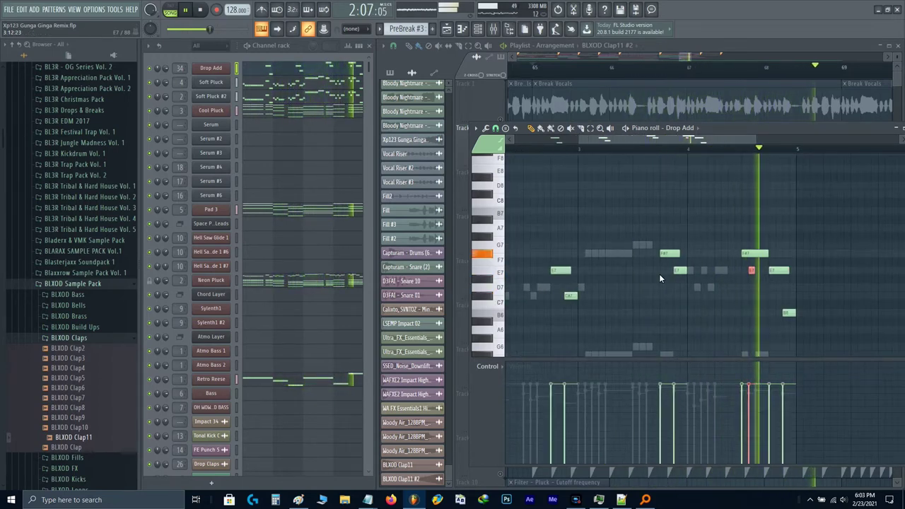
scroll(721, 260, up, 1)
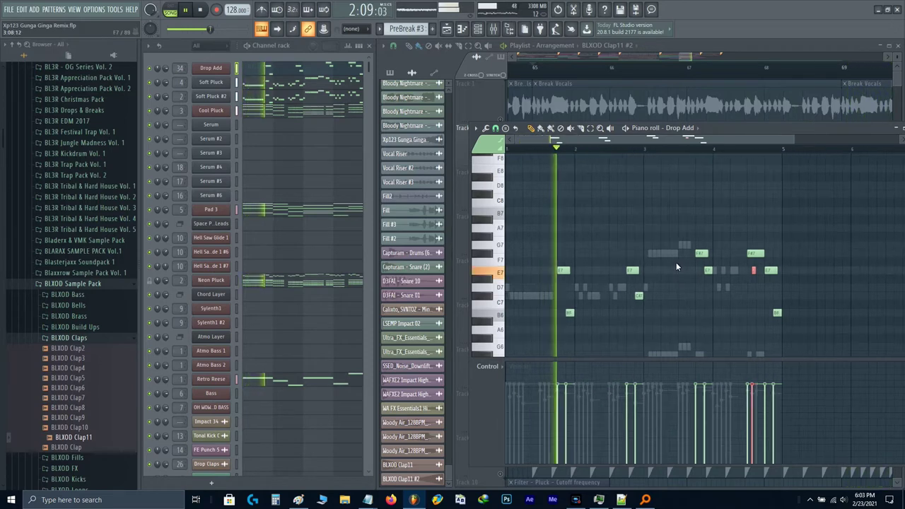
scroll(768, 269, up, 3)
click(775, 254)
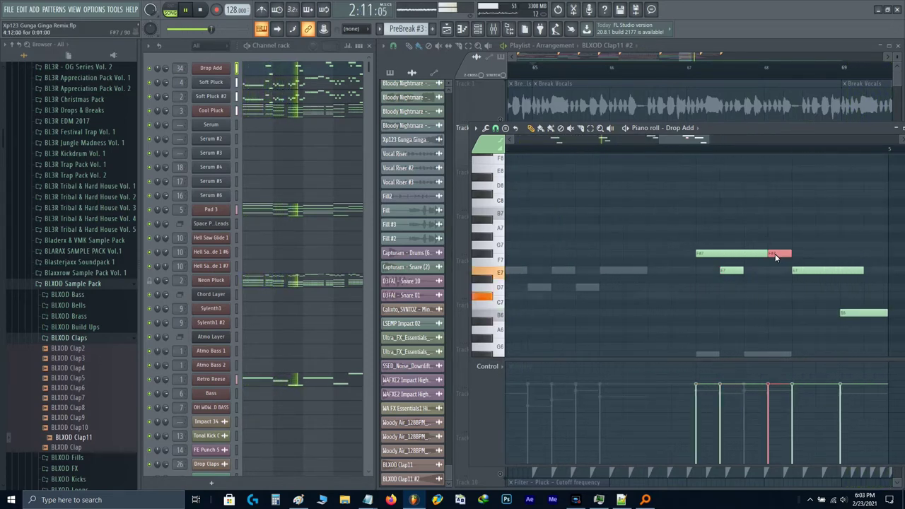
right_click(774, 255)
scroll(774, 256, down, 4)
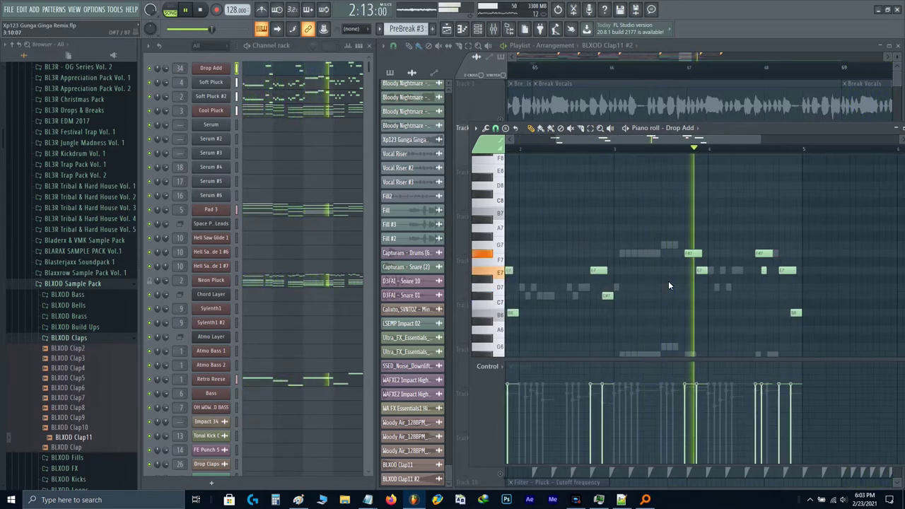
- Add a high-cut band at about 5130 Hz with a 12 dB/oct slope to the BG Atmo track's Pro-Q 3, auditioning the cut
key(F9)
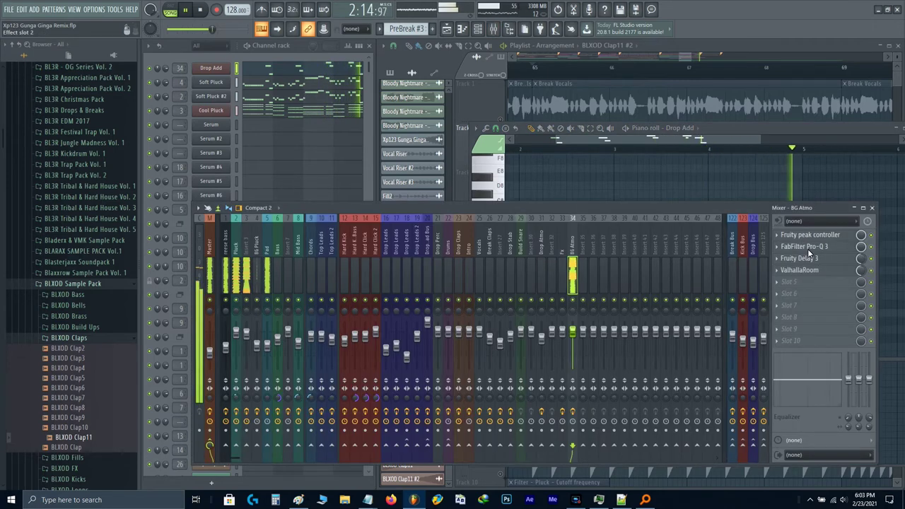
click(783, 247)
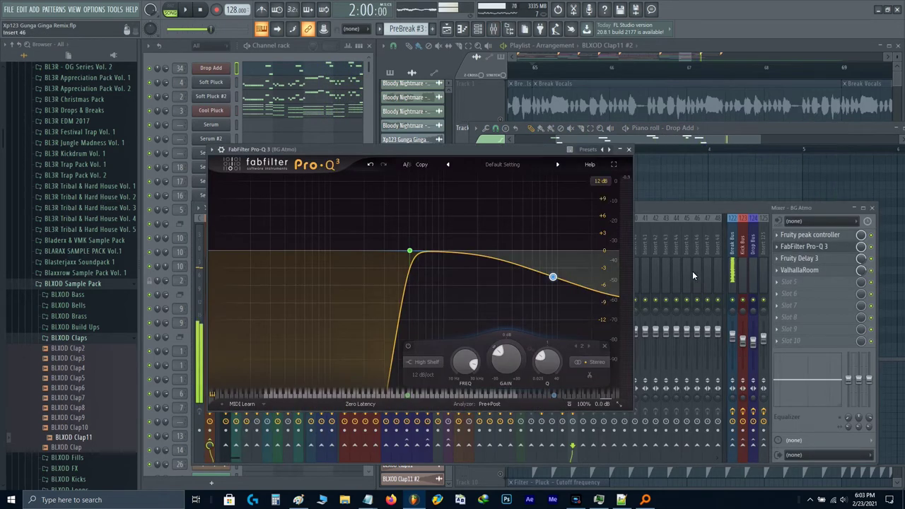
key(space)
double_click(604, 251)
drag(603, 251, 526, 257)
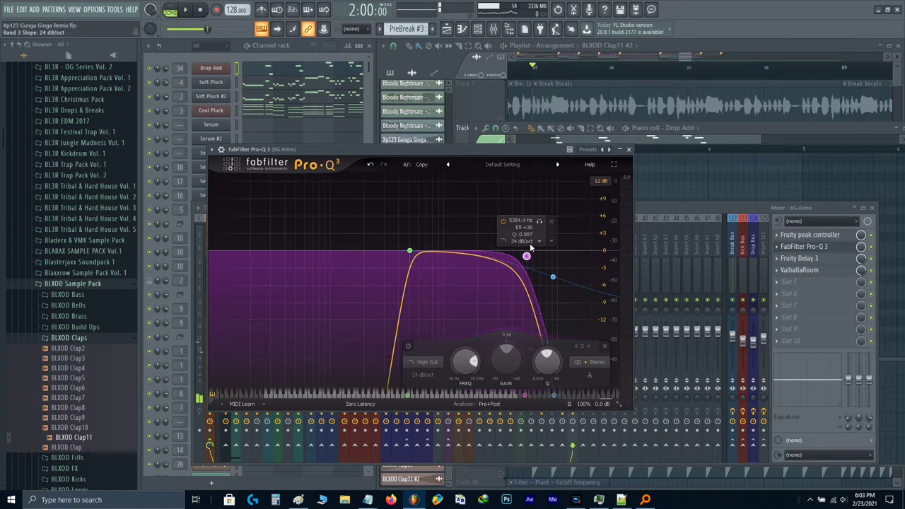
click(539, 222)
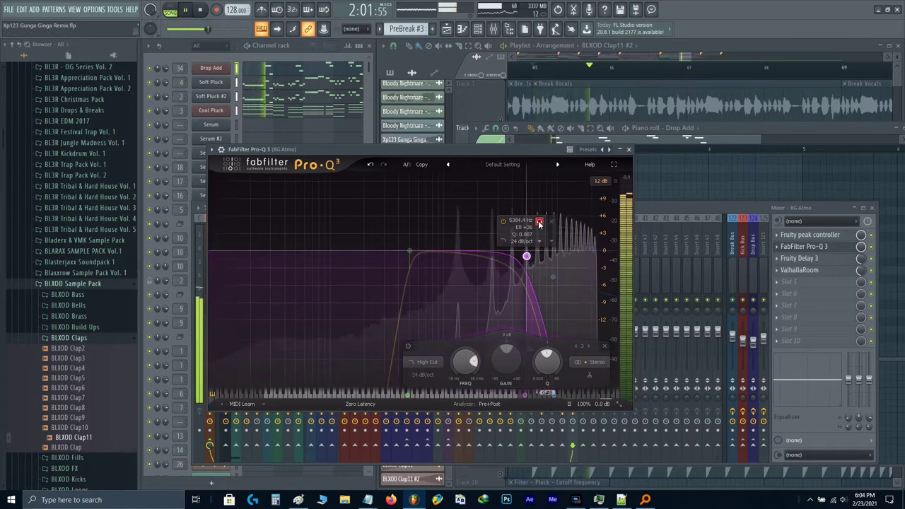
click(538, 222)
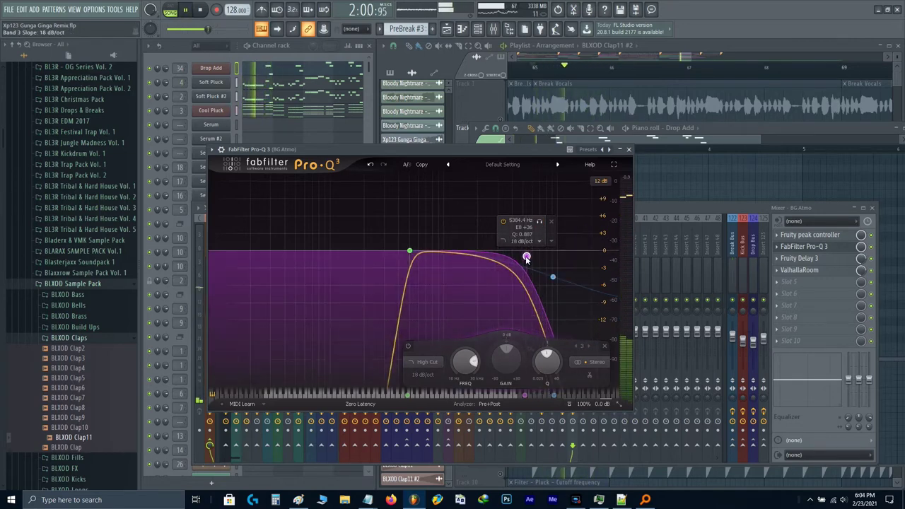
drag(526, 257, 523, 247)
scroll(524, 248, down, 1)
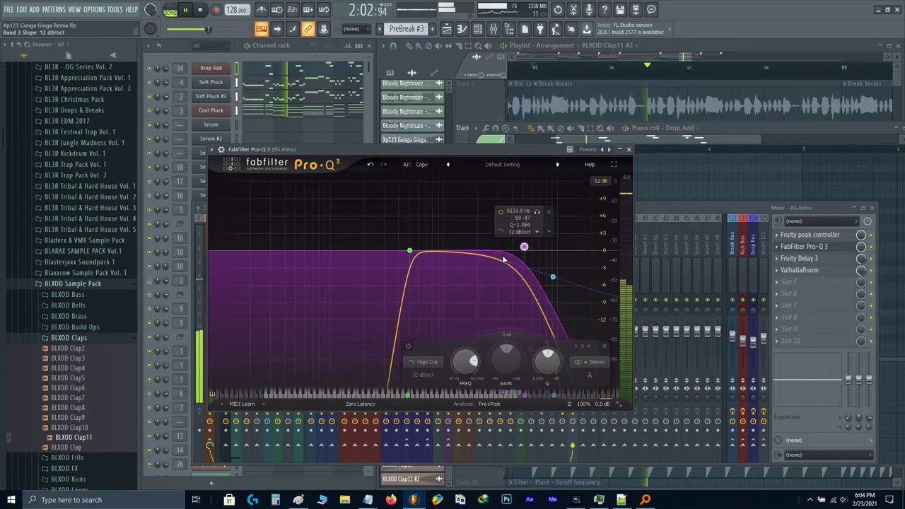
click(786, 246)
- Load CamelCrusher in effect slot 5 and Fruity Limiter in slot 10 of the BG Atmo mixer track
click(808, 289)
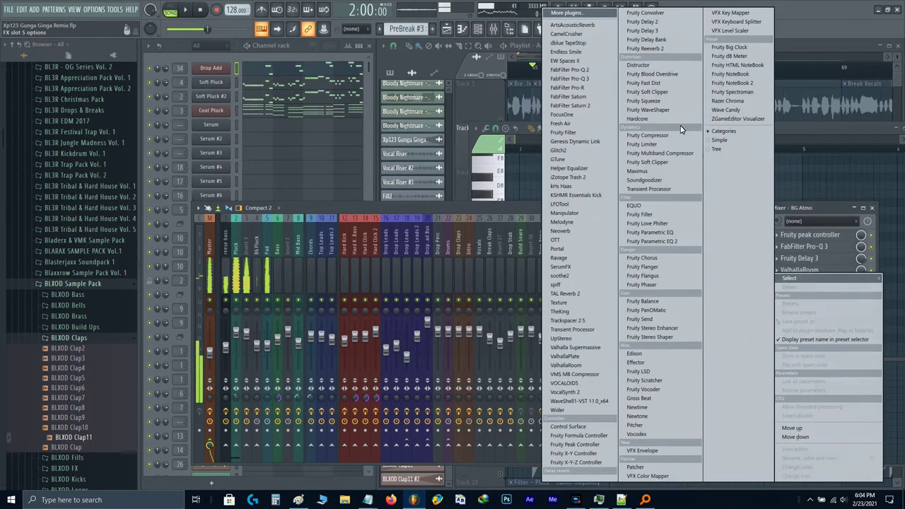
click(581, 34)
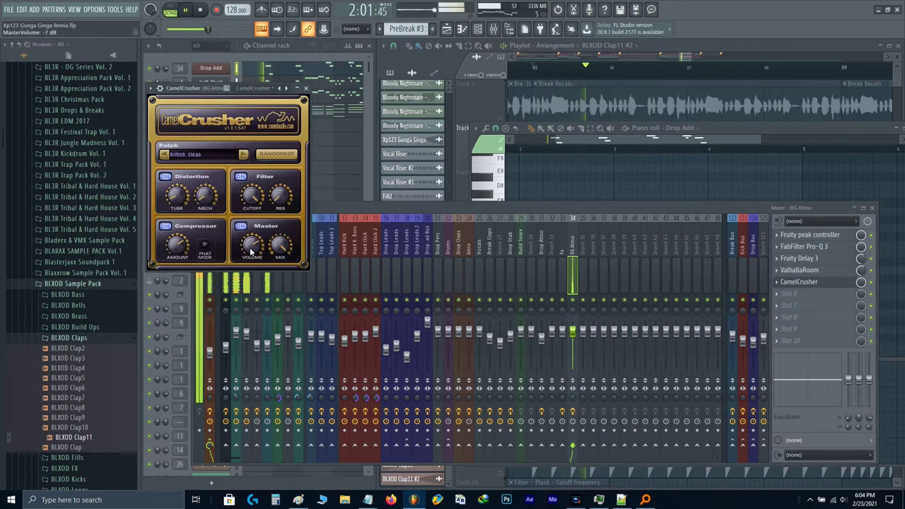
click(780, 359)
click(807, 342)
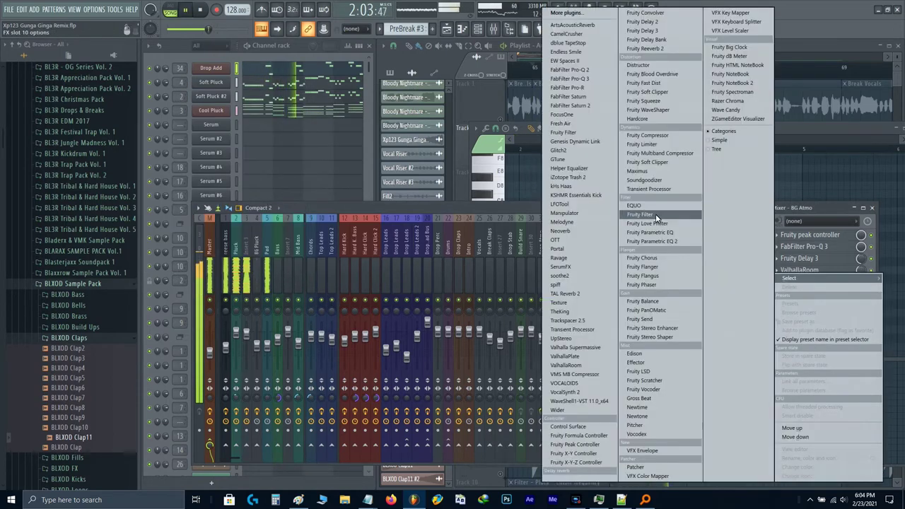
click(640, 145)
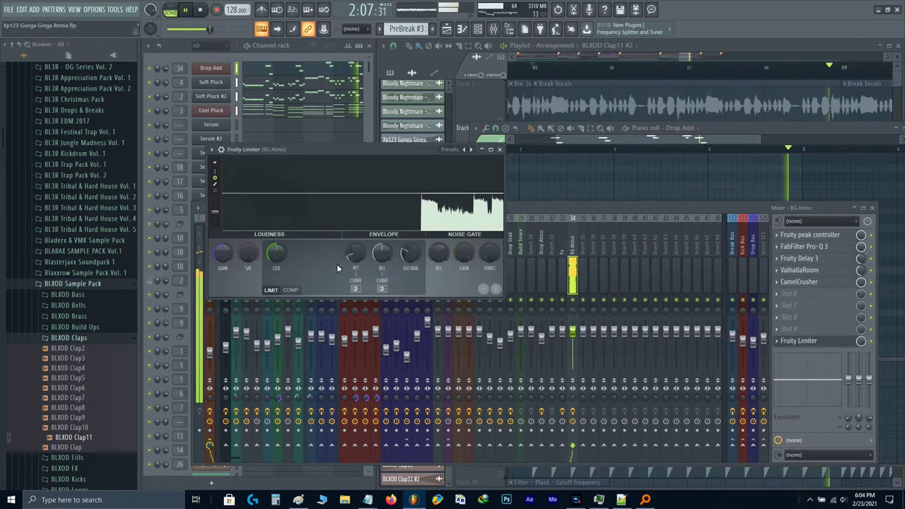
key(Escape)
- Set the BG Atmo mixer track's volume to 0.65
right_click(570, 333)
right_click(571, 334)
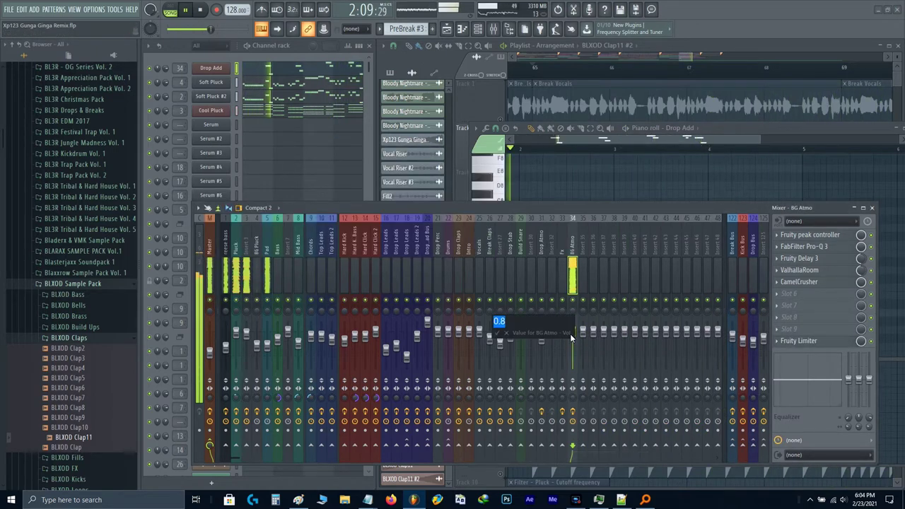
text(.65)
key(Return)
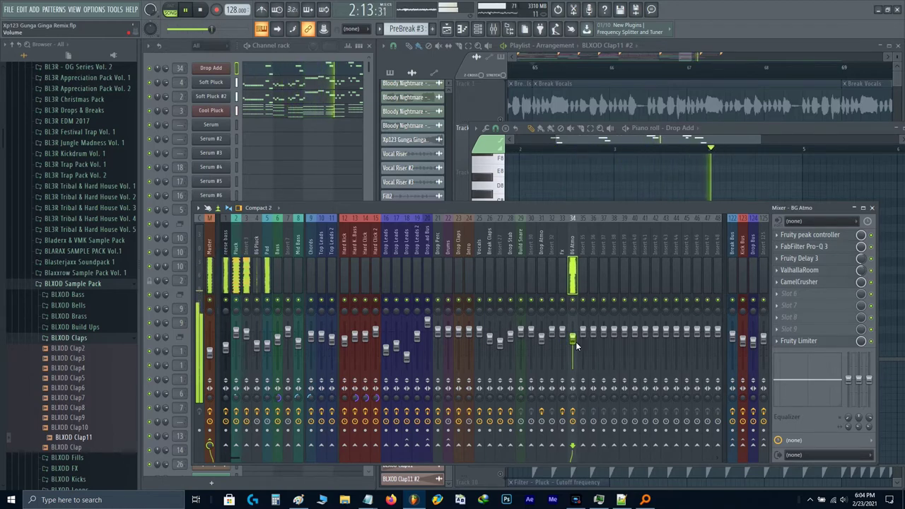
key(F9)
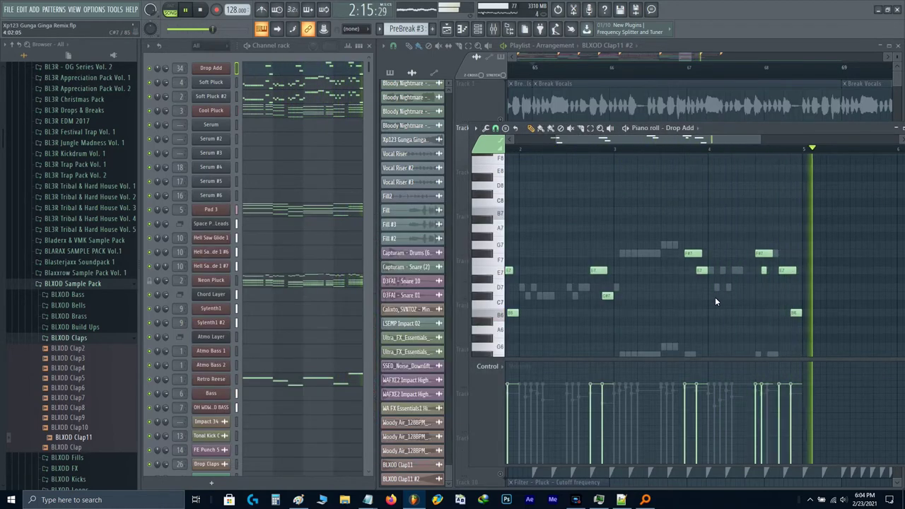
- Play the pre-break section in the playlist to hear the atmo melody in context up to the break
key(F7)
key(space)
scroll(631, 229, down, 1)
key(space)
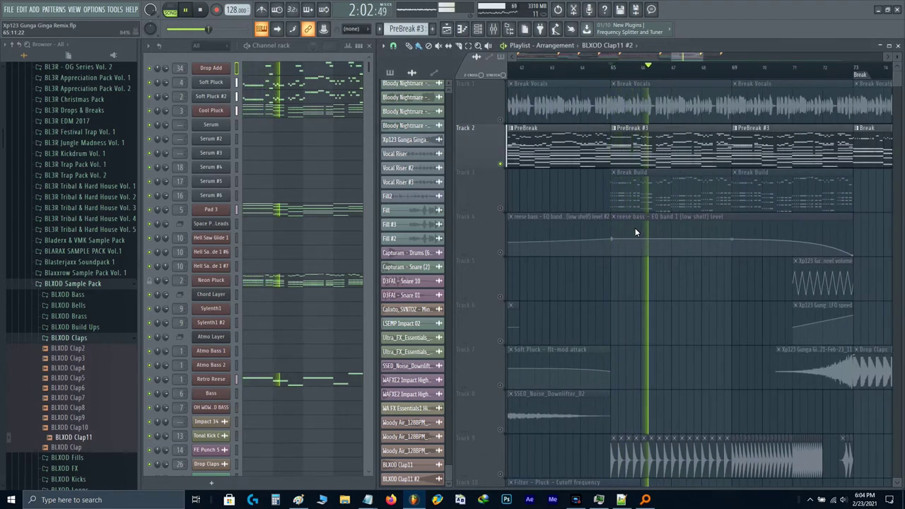
scroll(709, 243, up, 1)
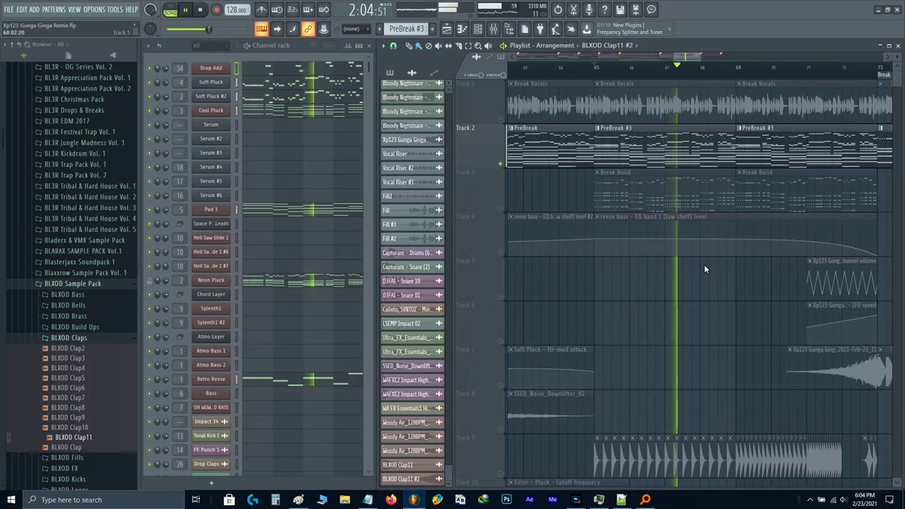
drag(704, 265, 618, 275)
scroll(617, 279, up, 1)
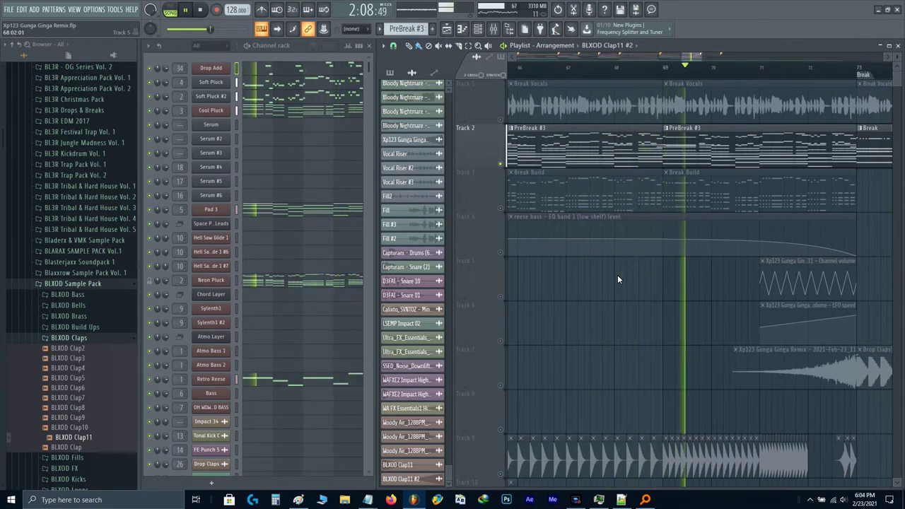
scroll(617, 279, down, 2)
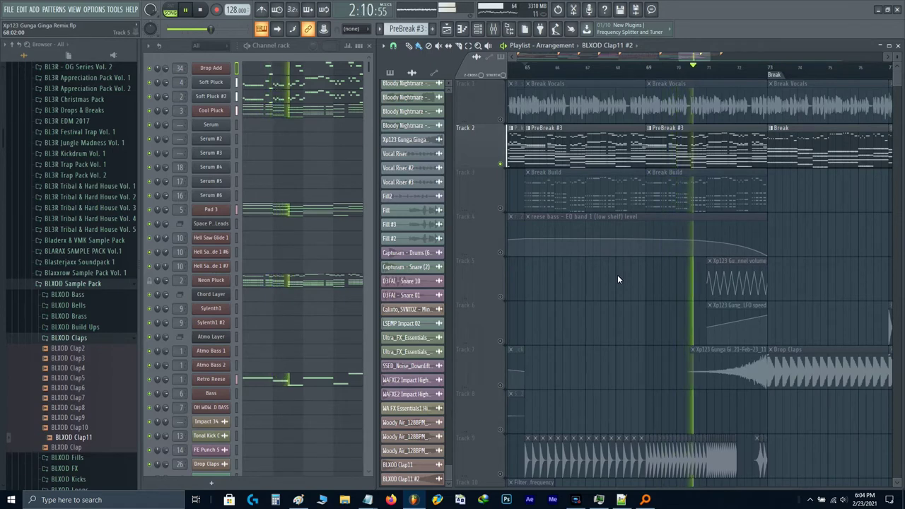
scroll(617, 276, down, 1)
scroll(667, 255, up, 1)
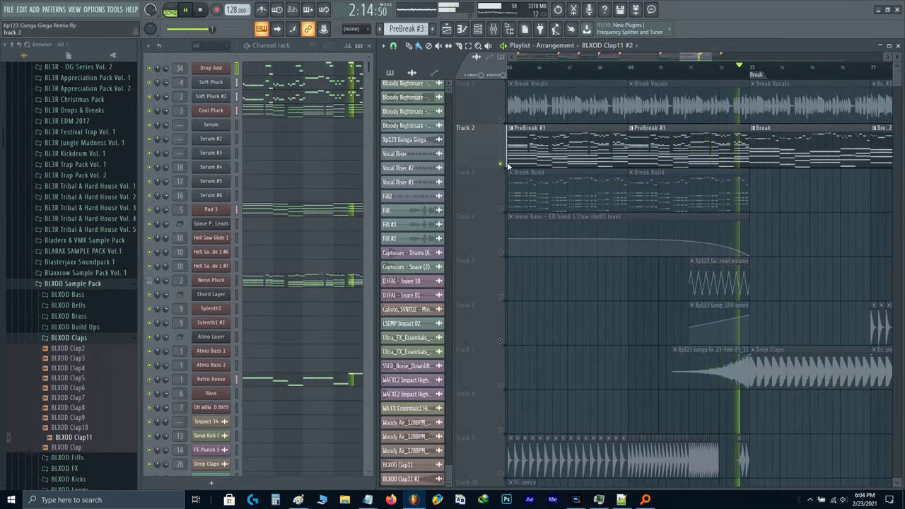
key(space)
- Create a new pattern named Break BG and paste the Drop Add melody notes into it
scroll(556, 159, down, 2)
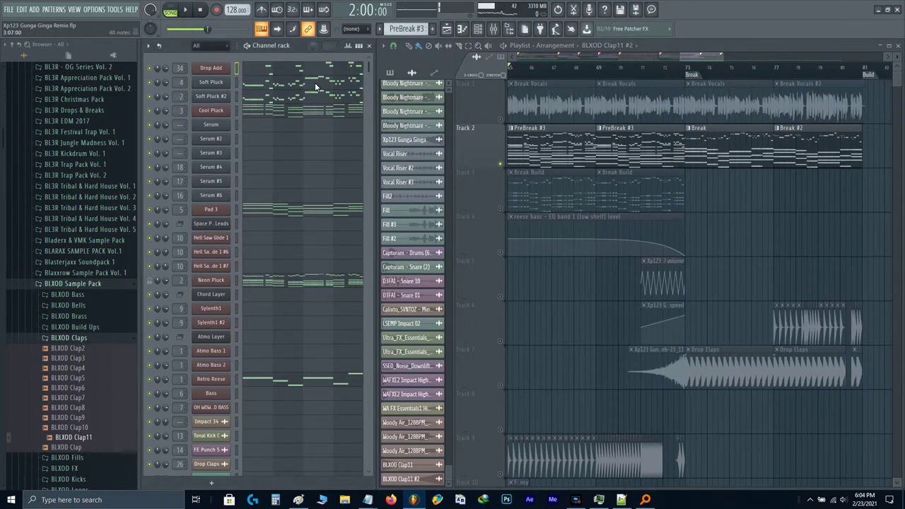
click(431, 30)
text(Br)
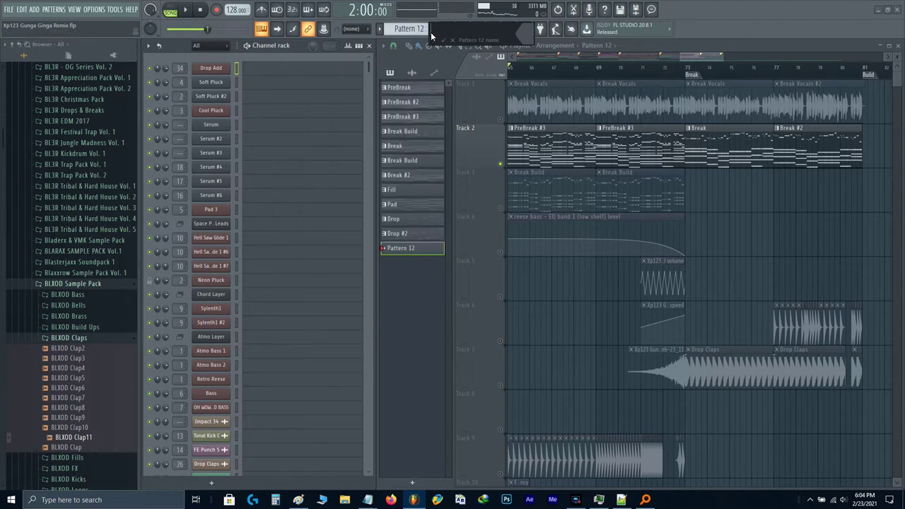
text(eak BG)
key(Return)
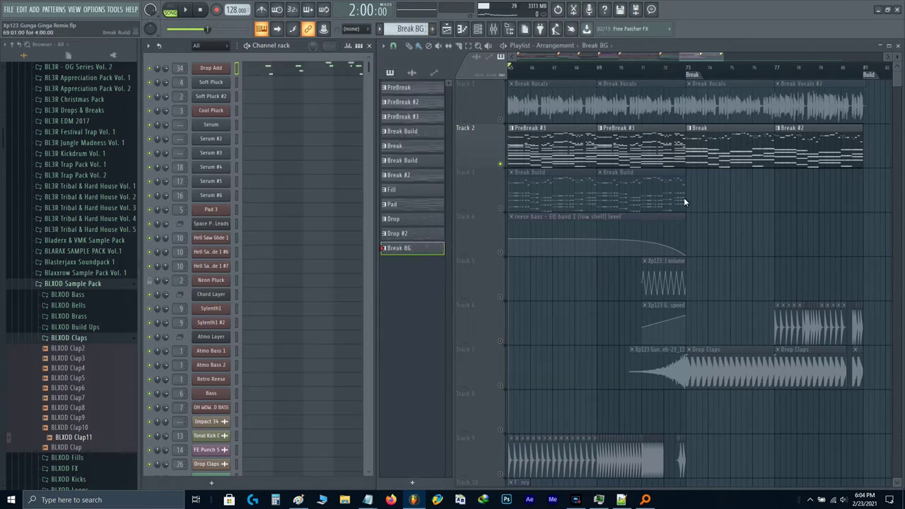
- Move the two reese bass EQ automation clips from track 4 down to a free track below the other clips
scroll(684, 197, left, 2)
scroll(622, 180, down, 1)
scroll(624, 259, down, 1)
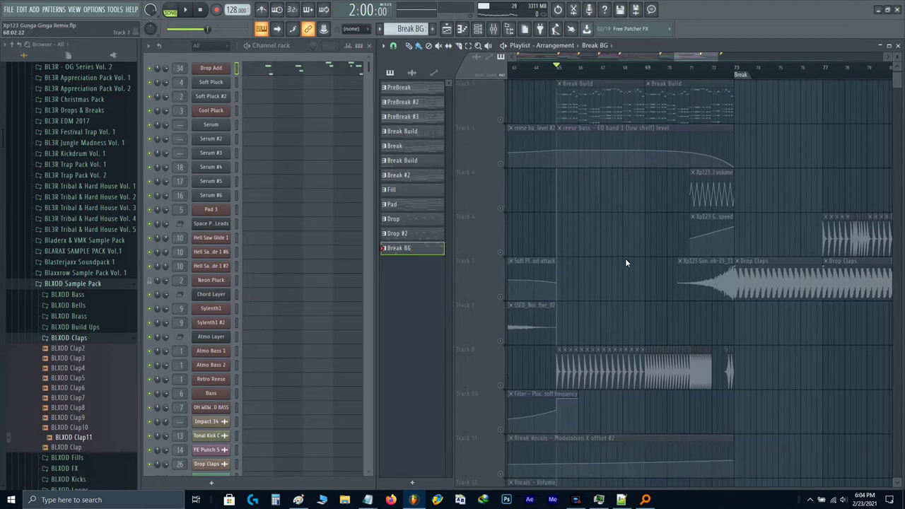
scroll(625, 259, up, 2)
scroll(640, 228, down, 3)
scroll(613, 207, up, 3)
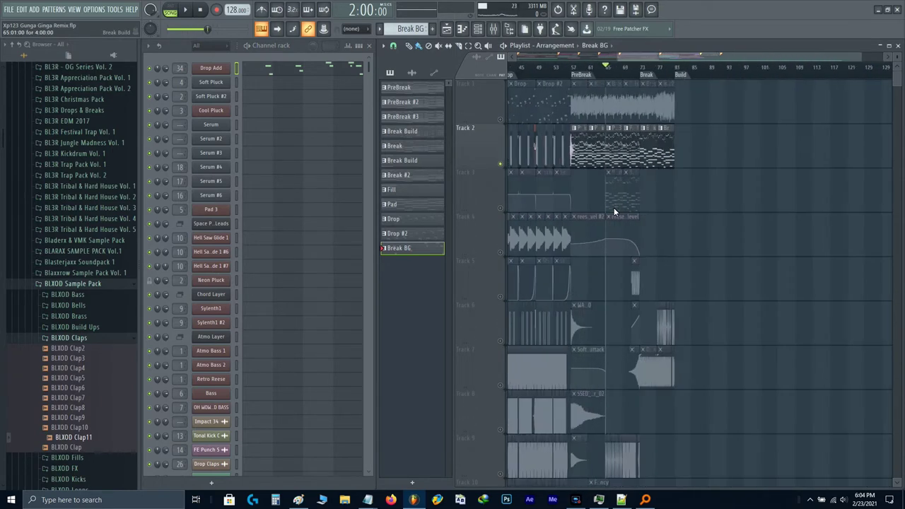
scroll(535, 157, down, 1)
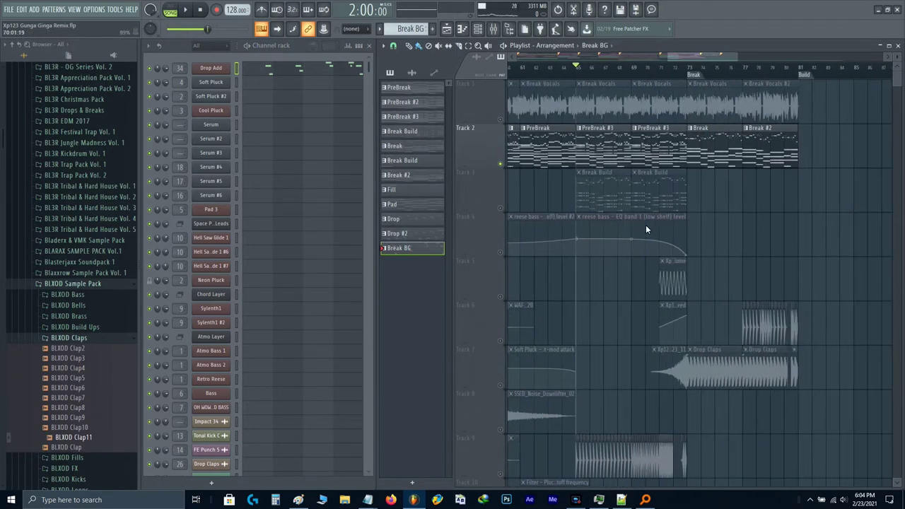
drag(671, 230, 733, 220)
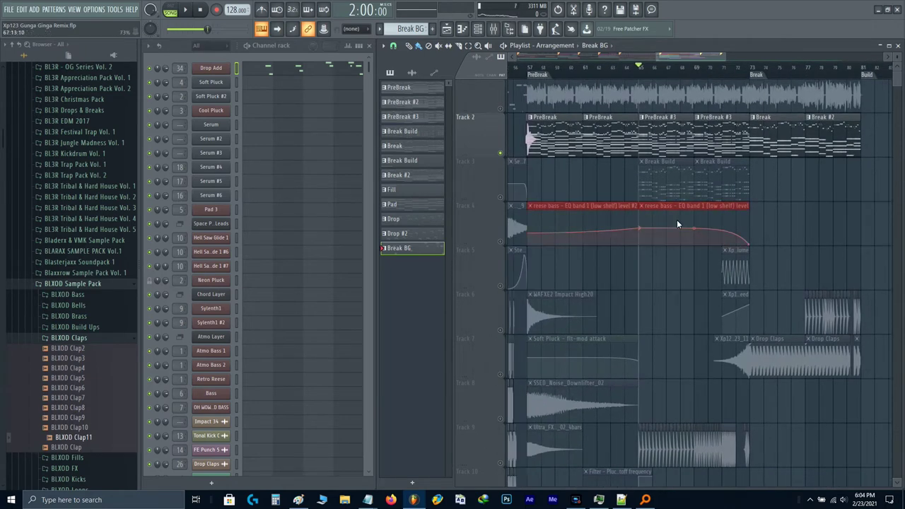
key(shift+Down)
key(shift+Down)
key(shift+Down)
scroll(676, 219, down, 6)
key(shift+Down)
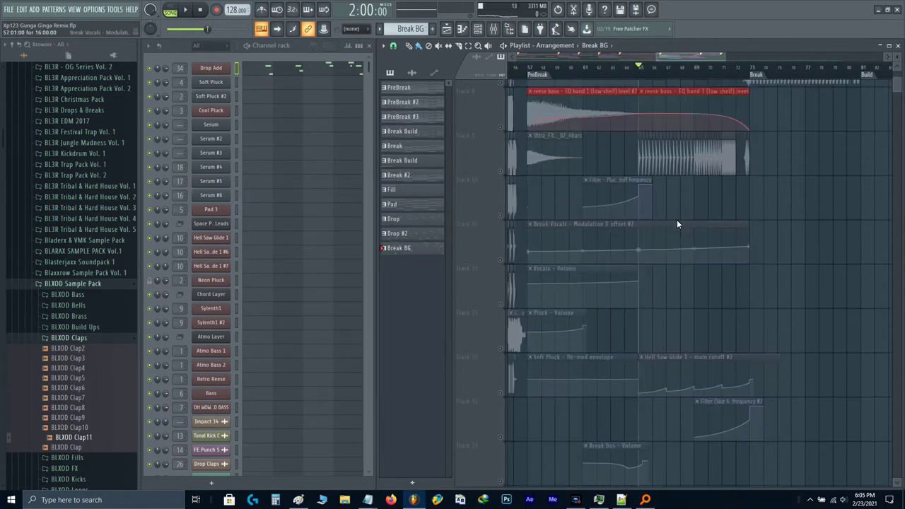
key(shift+Down)
key(shift+Down)
key(shift+Down)
key(shift+Down)
key(shift+Down)
key(shift+Down)
scroll(677, 219, down, 3)
key(shift+Down)
key(shift+Down)
key(shift+Down)
key(shift+Down)
key(shift+Down)
key(shift+Up)
key(shift+Up)
scroll(677, 219, up, 6)
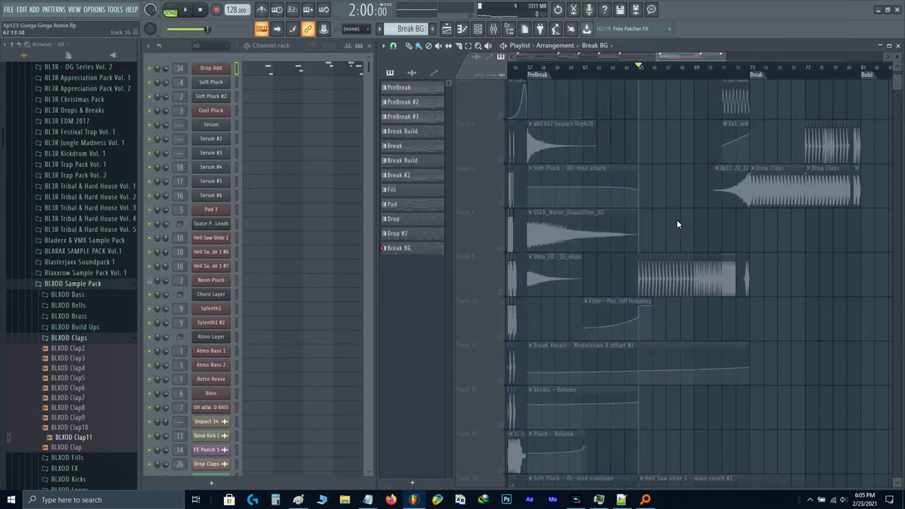
scroll(676, 220, up, 4)
scroll(652, 244, up, 3)
- Place the Break BG pattern on track 4 at bar 65 and duplicate it three times up to bar 81
click(626, 243)
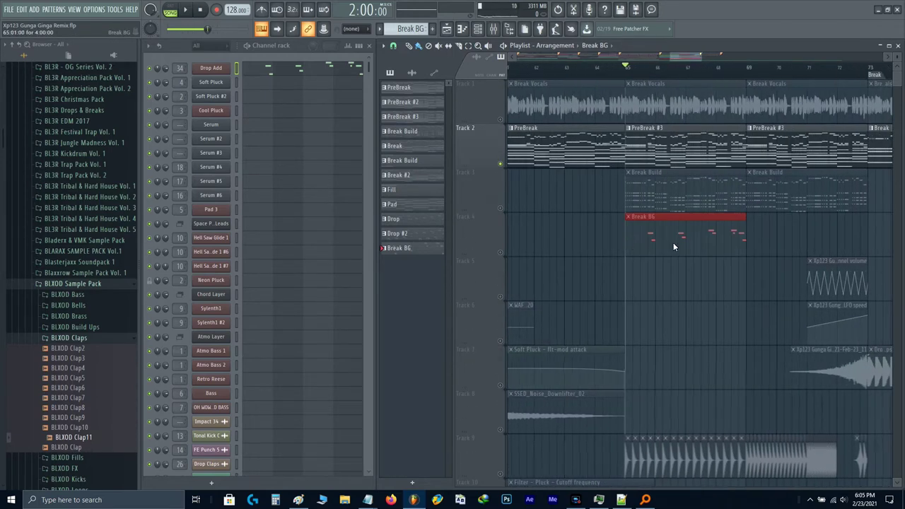
scroll(622, 251, down, 2)
key(ctrl+b)
key(ctrl+b)
key(ctrl+b)
scroll(810, 238, down, 2)
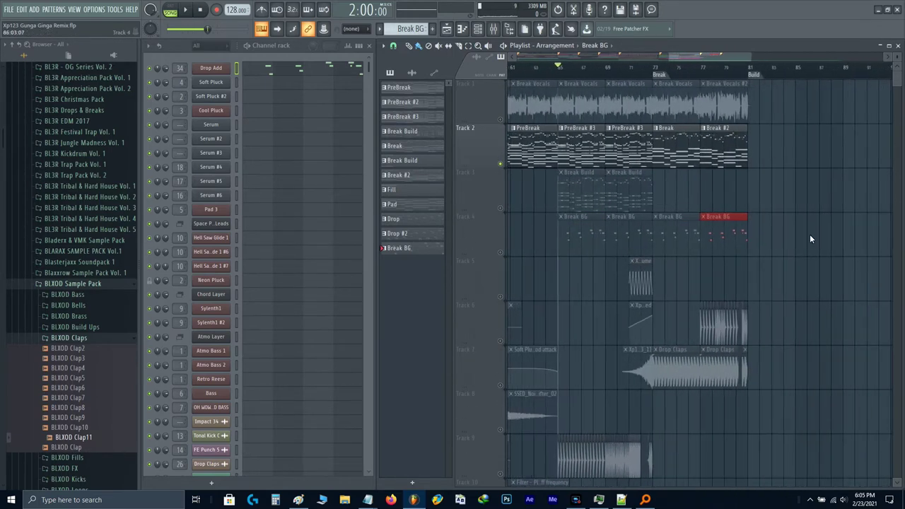
- Select the four Break BG clips and move them from track 4 up to track 1
drag(810, 239, 587, 242)
scroll(662, 255, left, 2)
key(shift+Up)
key(shift+Up)
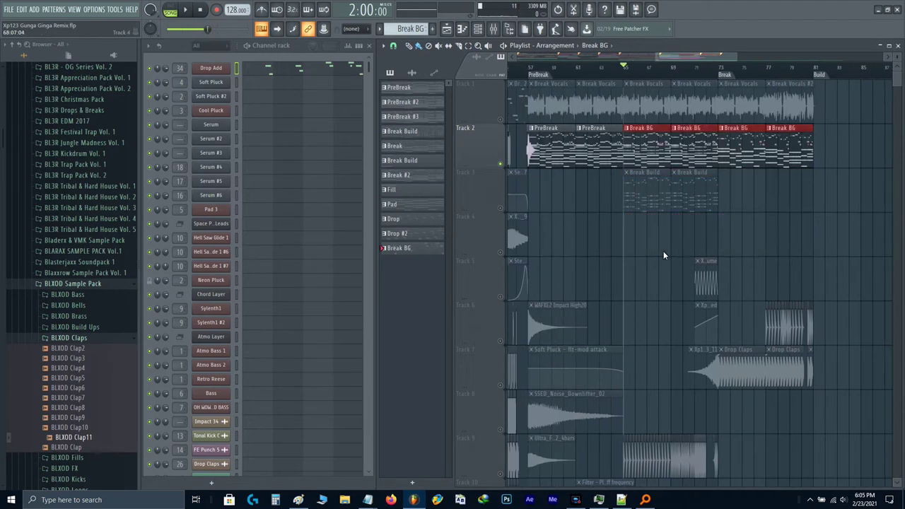
key(shift+Up)
- Shift the Break BG clips and the PreBreak, Break and Break Build clips from bar 57 to 81 down one track
drag(560, 123, 817, 206)
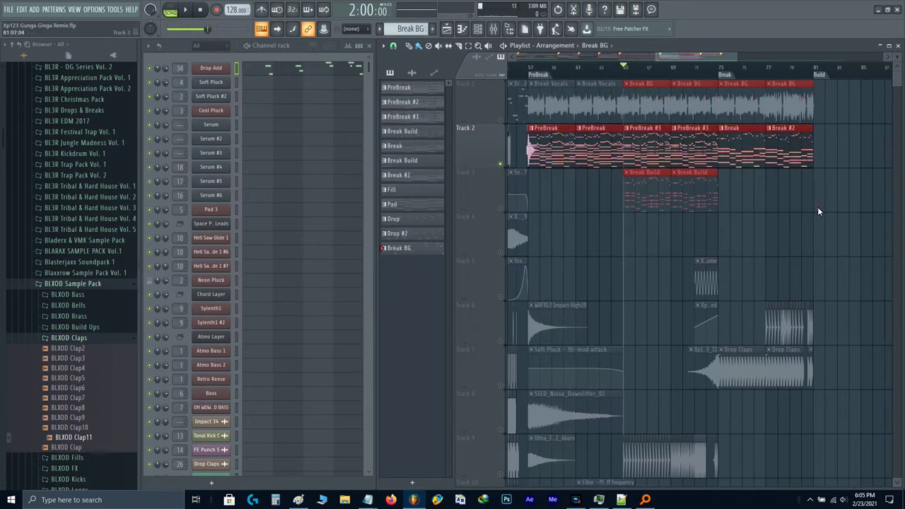
key(shift+Down)
click(817, 207)
- Delete the Drop Add melody notes from the PreBreak #3 pattern
click(681, 189)
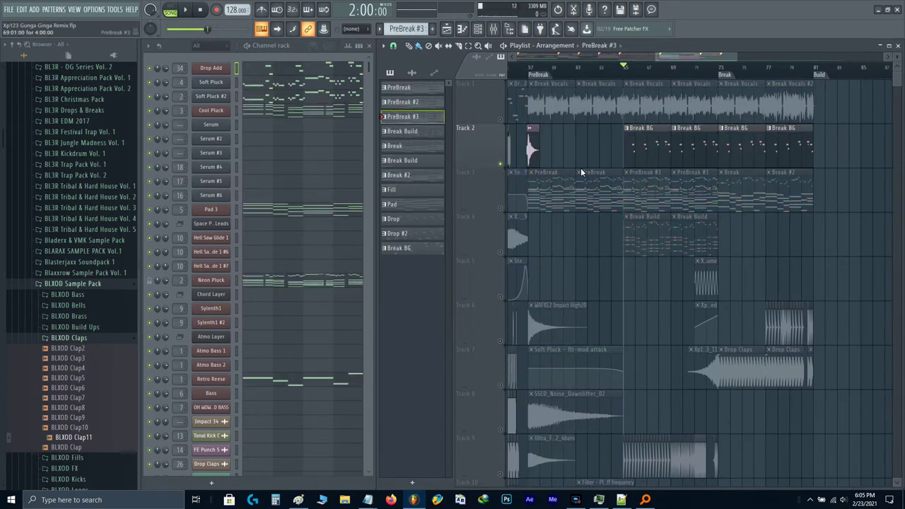
click(286, 74)
key(Escape)
- Unmute all playlist tracks and play the arrangement from bar 65
right_click(497, 209)
right_click(498, 209)
key(space)
scroll(703, 210, up, 3)
scroll(596, 185, up, 2)
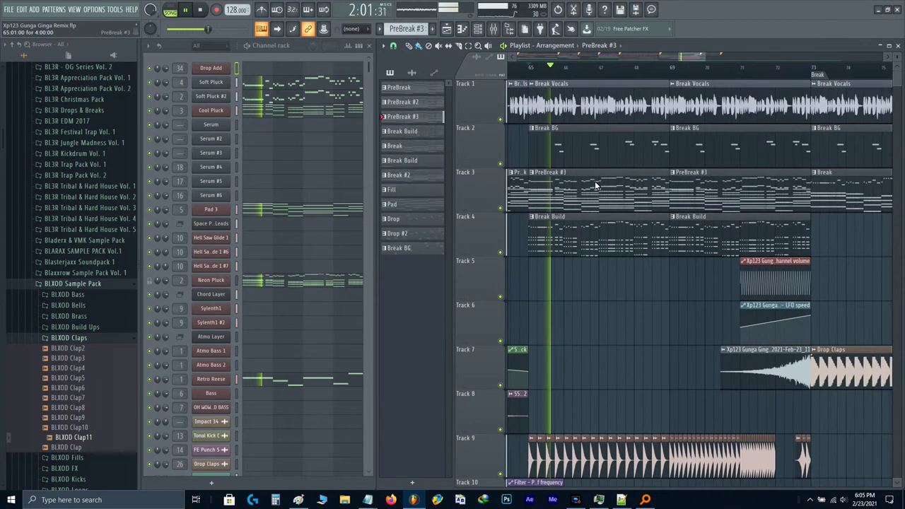
- Show the master's Break Limiter and watch its level graph while the arrangement plays through the break
key(F9)
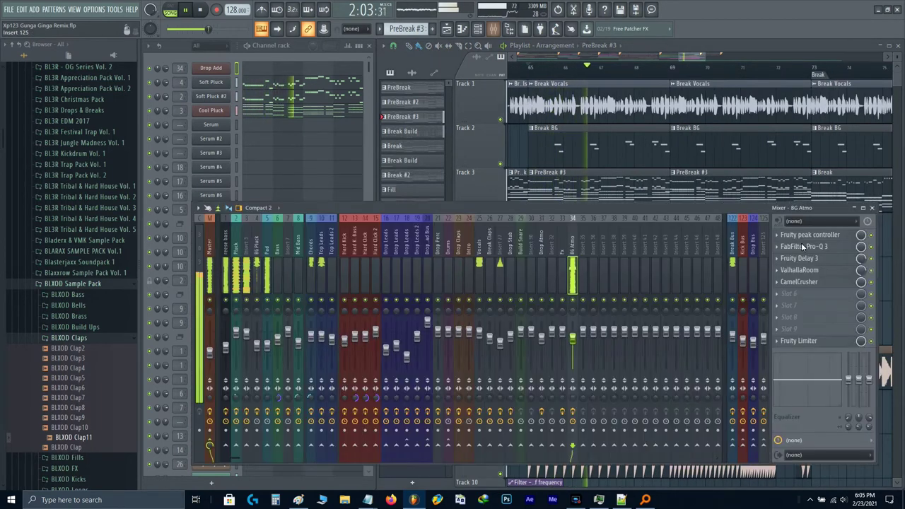
key(Home)
click(814, 259)
click(814, 260)
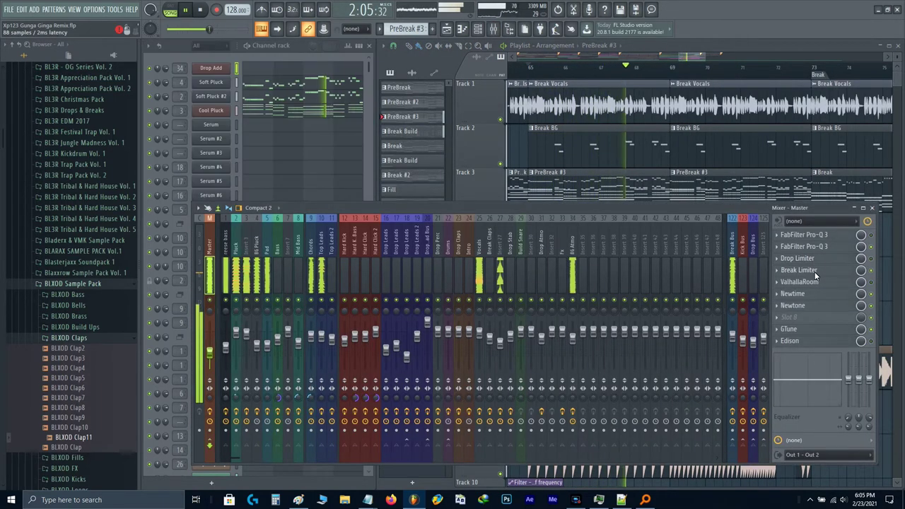
click(806, 269)
key(F9)
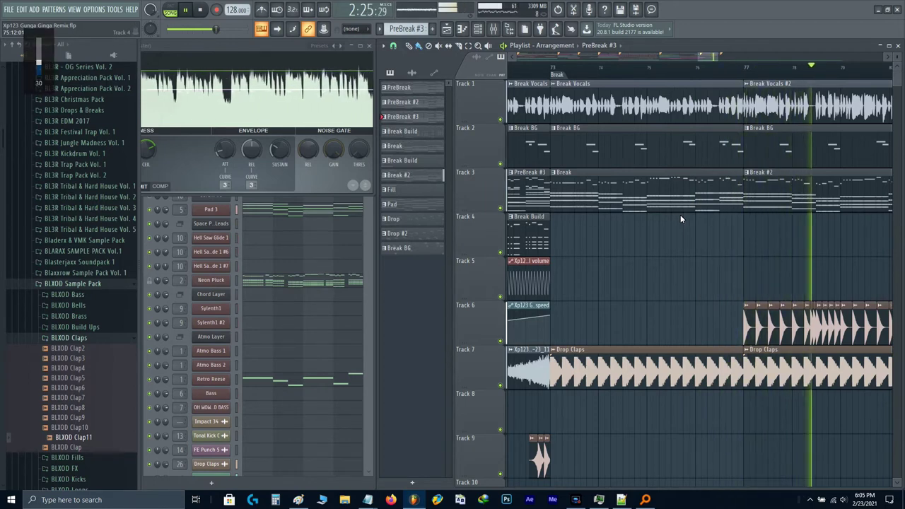
drag(744, 212, 623, 232)
key(space)
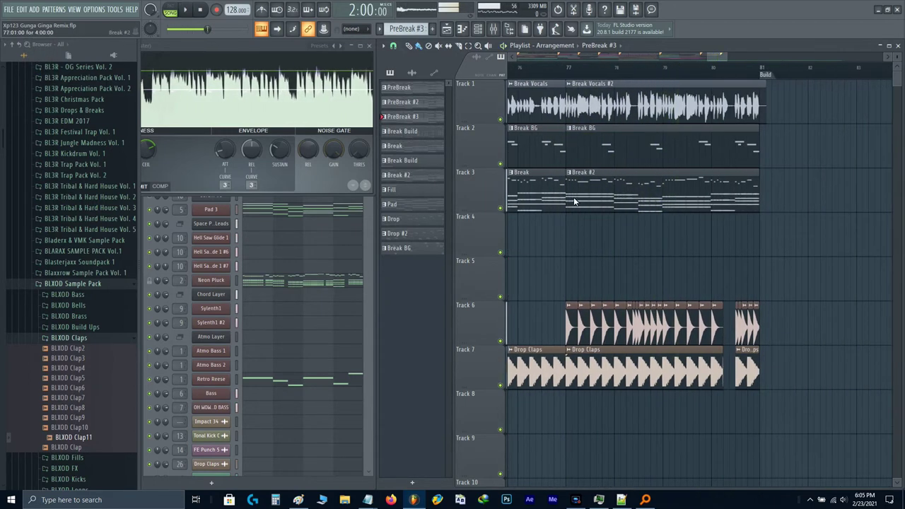
- Make the Break BG clip at bar 77 unique and close the limiter window
scroll(576, 135, up, 2)
right_click(574, 130)
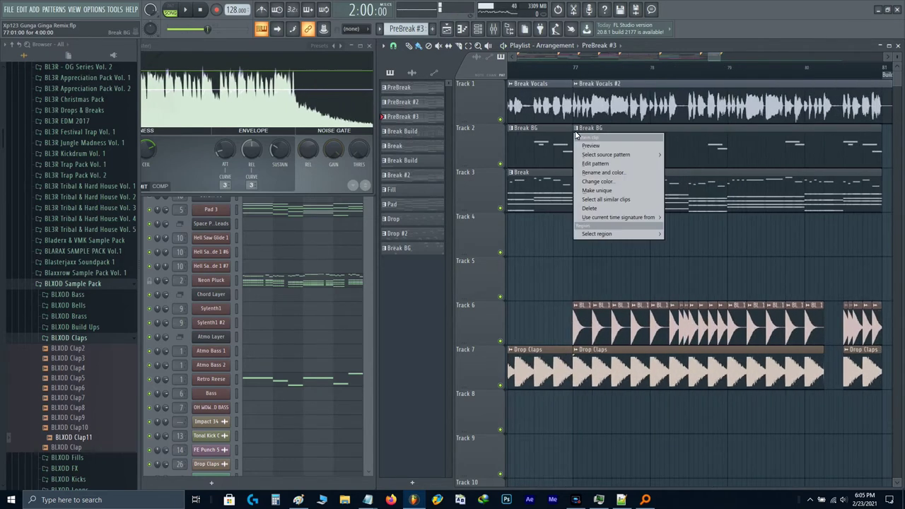
click(596, 190)
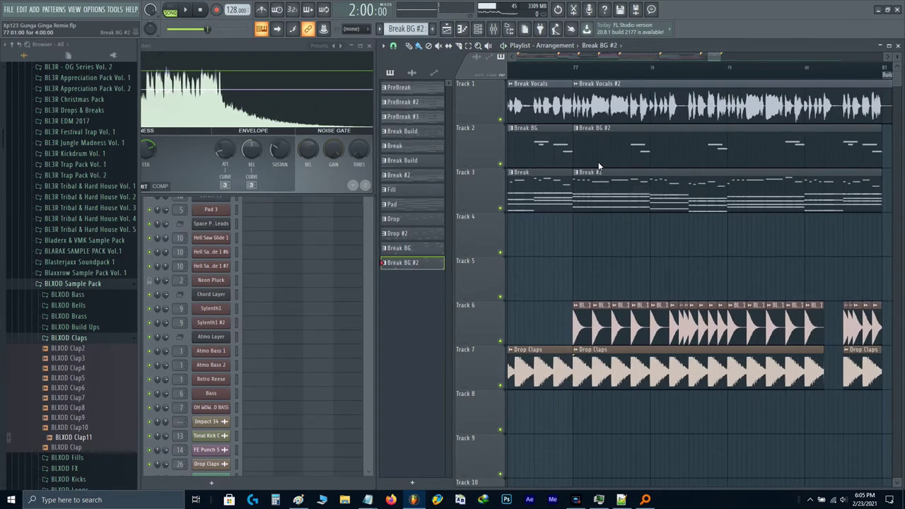
click(307, 188)
key(Escape)
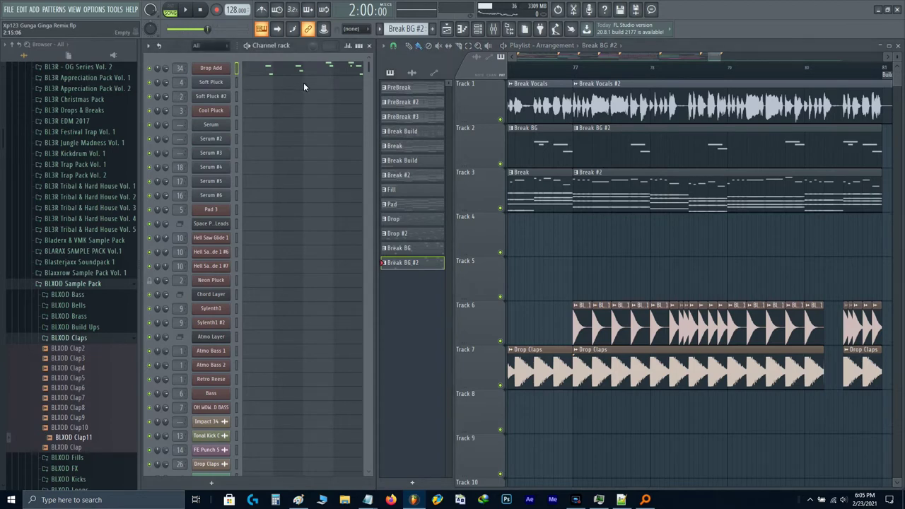
- Cut the Drop Add notes from the Break BG #2 pattern and paste them into the Break #2 pattern
key(ctrl+x)
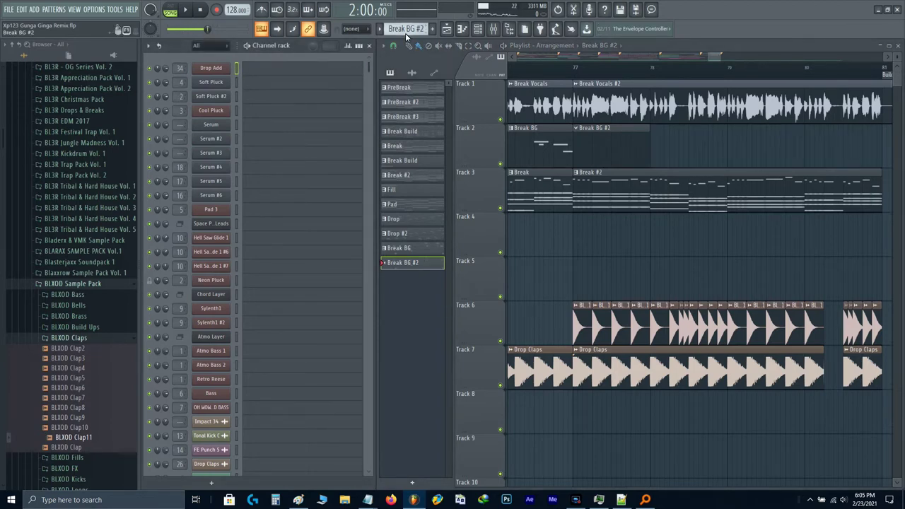
scroll(405, 33, up, 1)
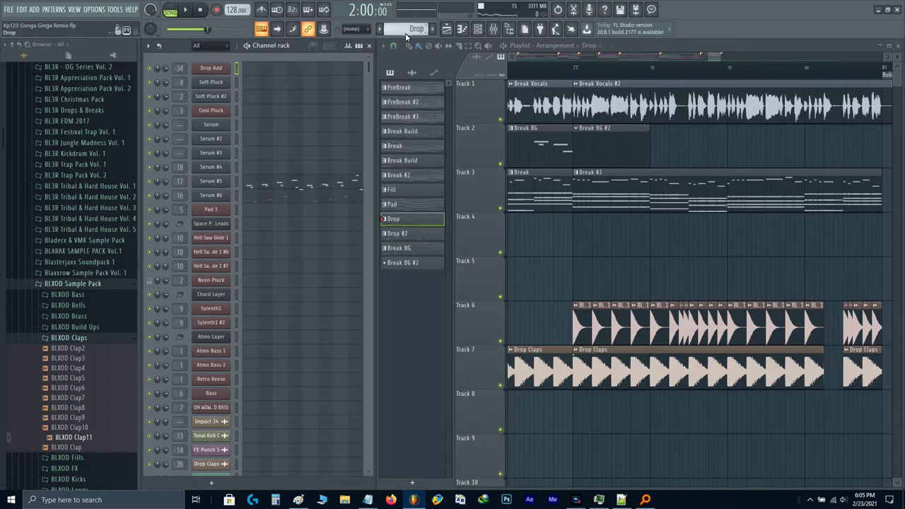
scroll(405, 37, up, 3)
key(ctrl+v)
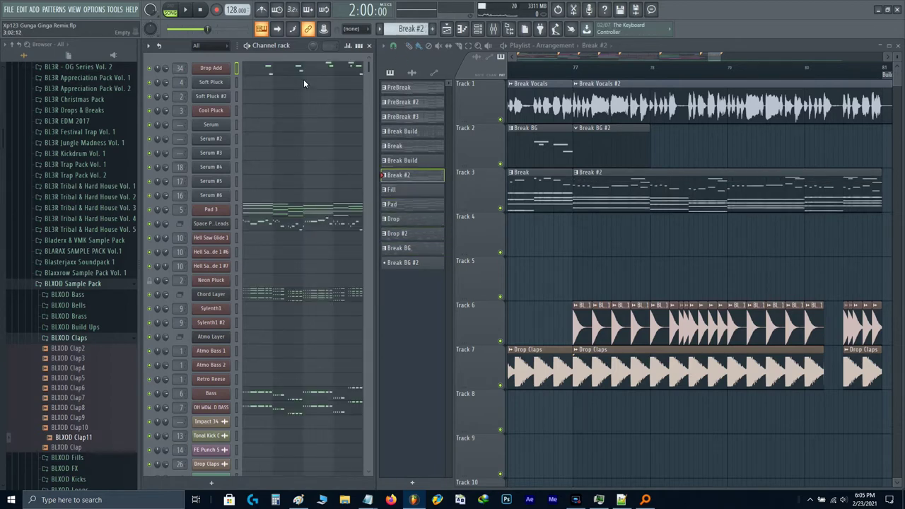
- Transpose all the pasted Drop Add notes down one octave and up three semitones
click(300, 70)
scroll(623, 276, down, 1)
scroll(623, 276, down, 3)
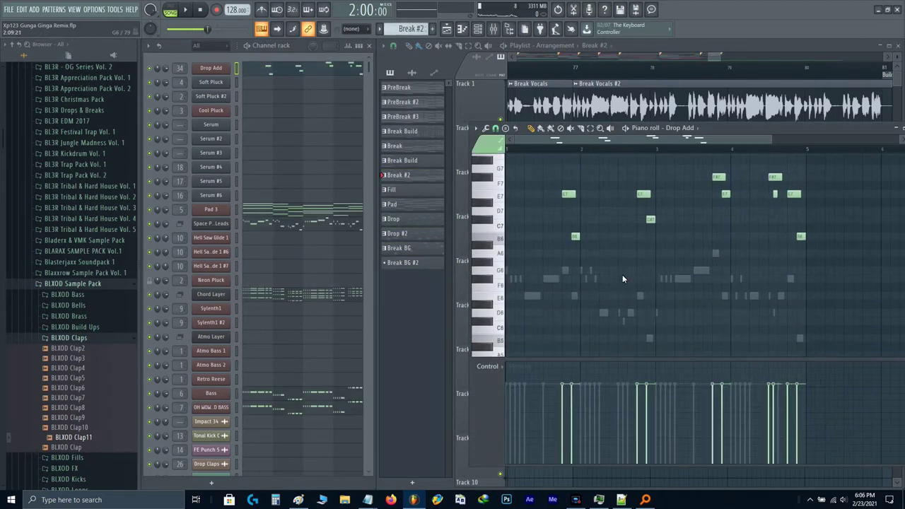
key(ctrl+Down)
scroll(622, 278, down, 1)
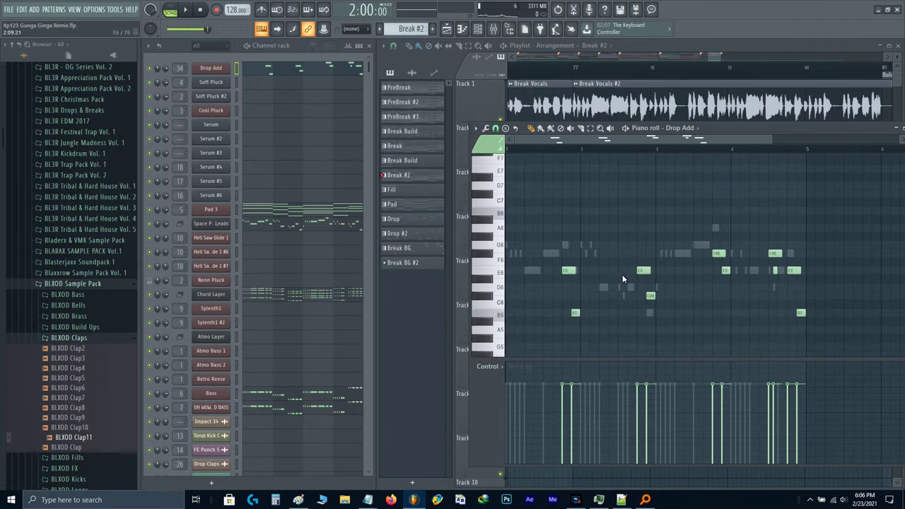
key(shift+Up)
key(shift+Up)
key(shift+Up)
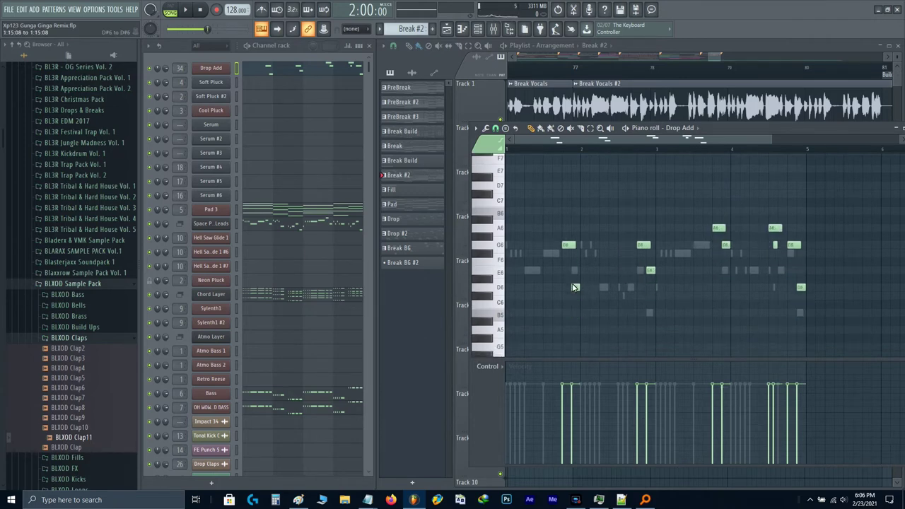
- Move the first phrase's second note to E6 and the second phrase's two notes to E6 and B5
click(574, 287)
scroll(650, 273, up, 3)
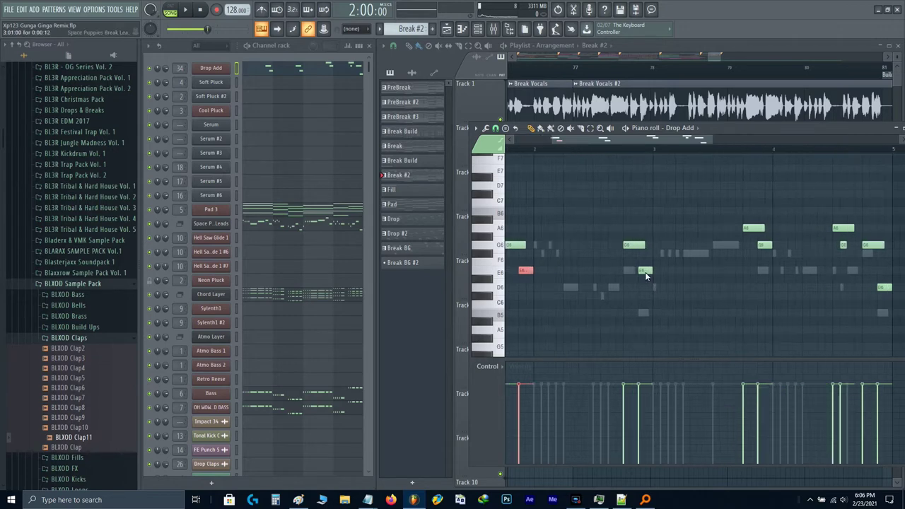
drag(646, 274, 632, 240)
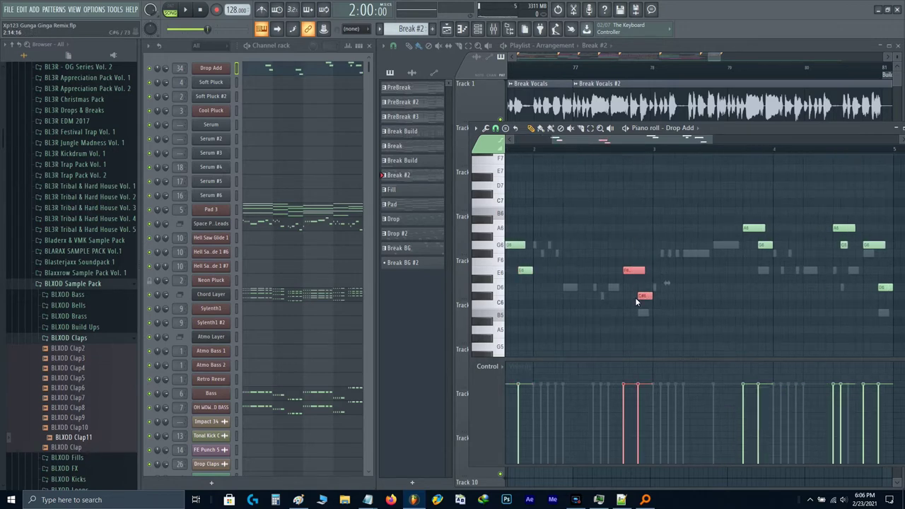
click(641, 296)
key(shift+Down)
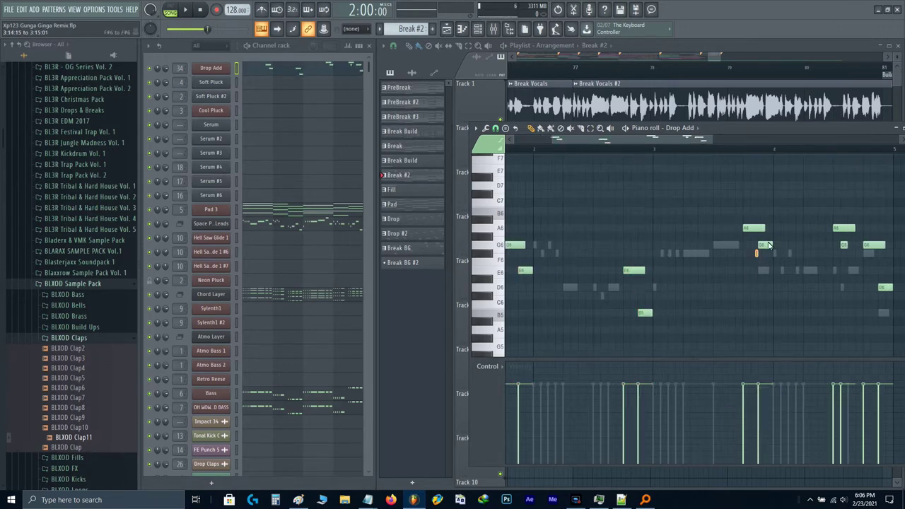
- Lower the third phrase's second note to E6 and the first two notes of the final phrase to E6 and D6
click(764, 244)
drag(771, 241, 613, 218)
scroll(721, 244, up, 3)
drag(715, 241, 675, 206)
key(shift+Down)
key(shift+Down)
key(shift+Down)
key(shift+Down)
key(shift+Down)
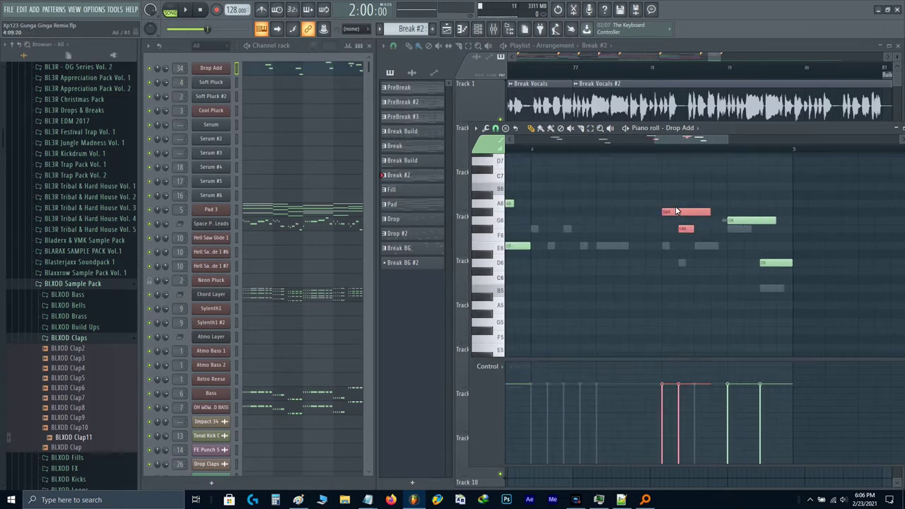
- Lower the final phrase's last two notes to F#6 and B5
drag(737, 200, 757, 231)
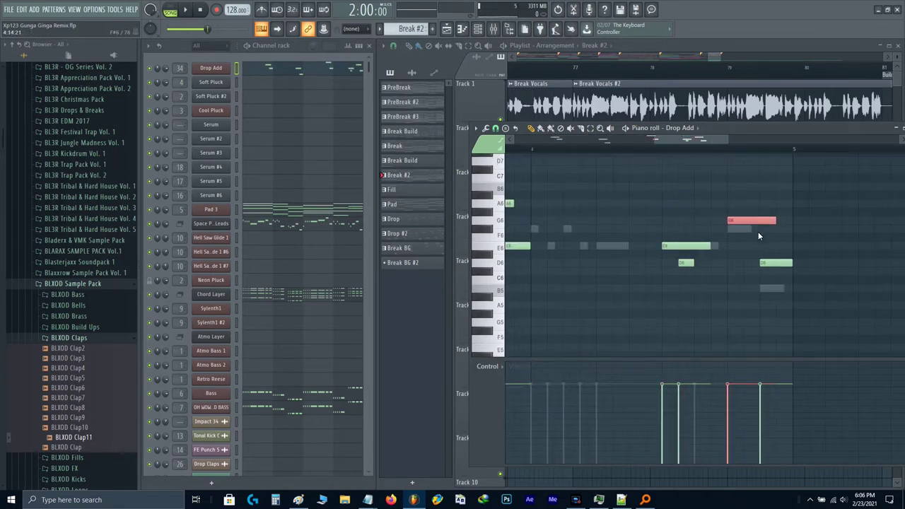
key(shift+Right)
key(shift+Left)
key(shift+Down)
click(764, 264)
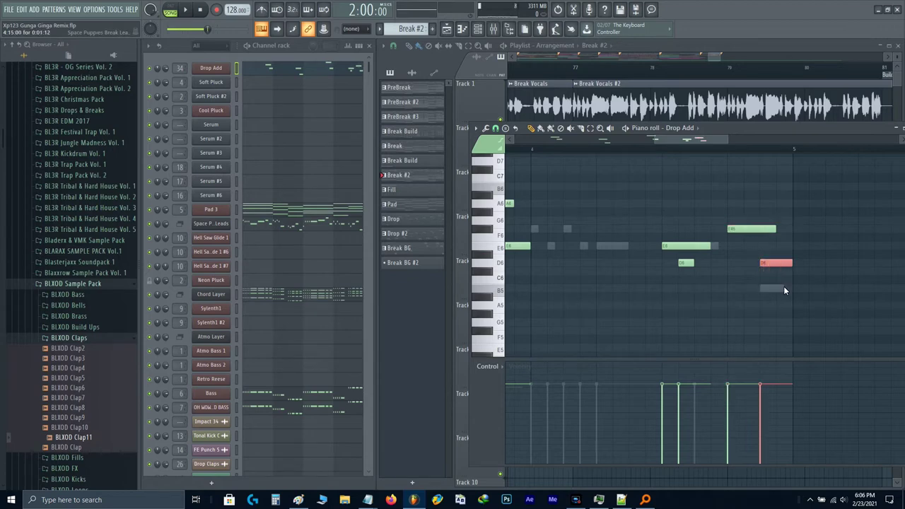
key(shift+Down)
key(shift+Down)
key(shift+Down)
- Close the piano roll and move the edited Drop Add notes from Break #2 back into the Break BG #2 pattern
scroll(761, 254, down, 4)
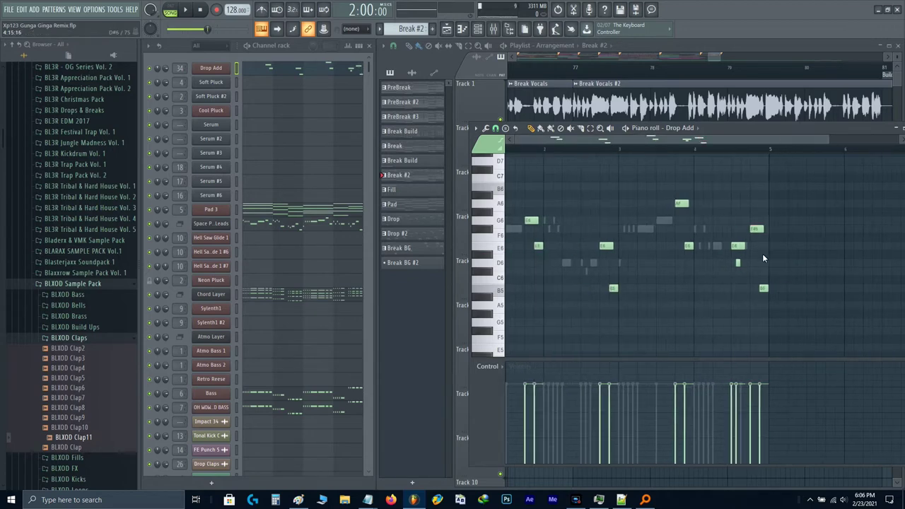
scroll(762, 254, down, 2)
scroll(762, 254, down, 3)
key(F7)
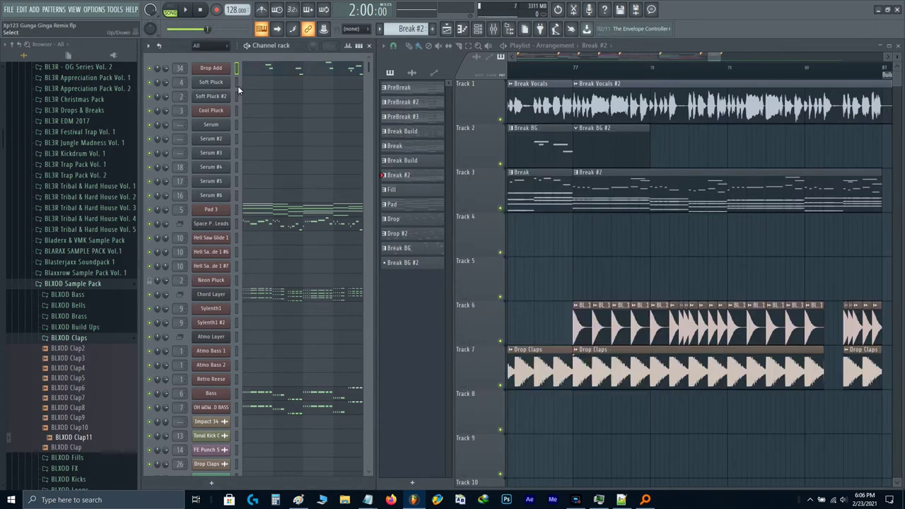
scroll(406, 29, down, 6)
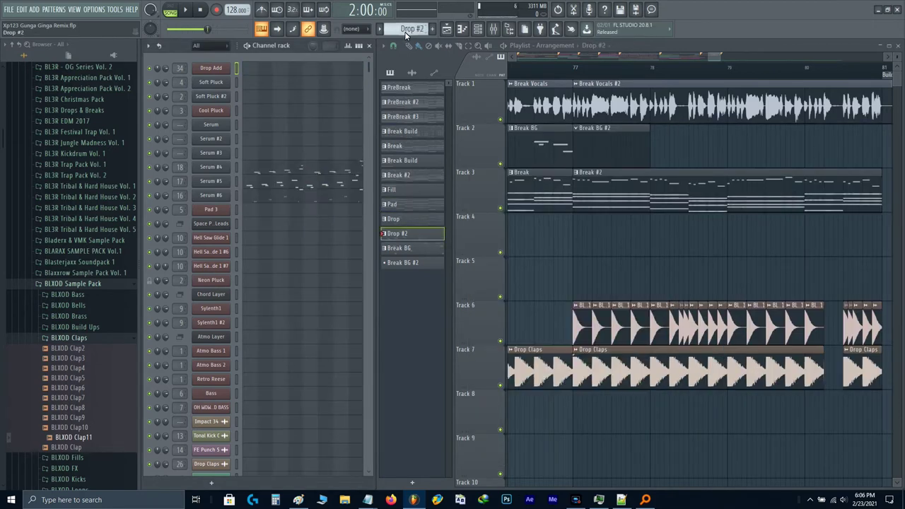
scroll(689, 219, down, 3)
- Play the arrangement through the Break section to hear the background melody
scroll(731, 221, left, 2)
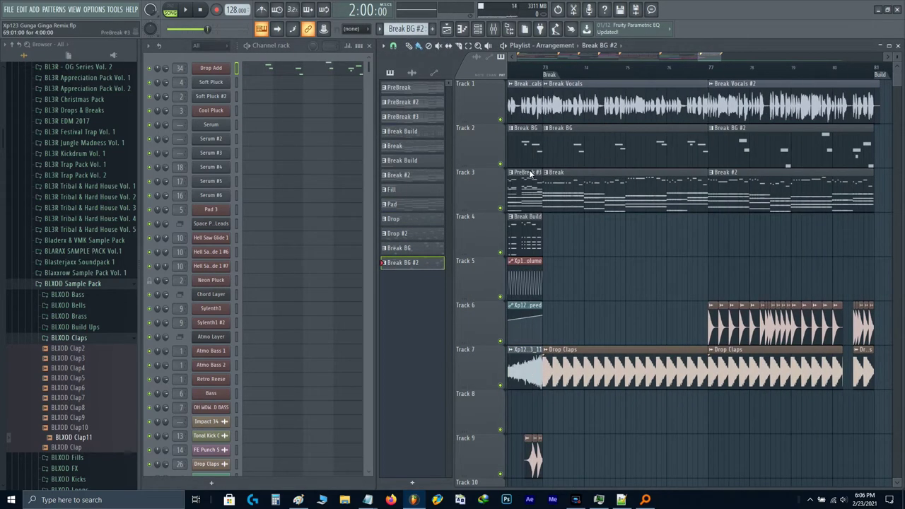
scroll(531, 171, up, 3)
key(space)
scroll(598, 227, down, 2)
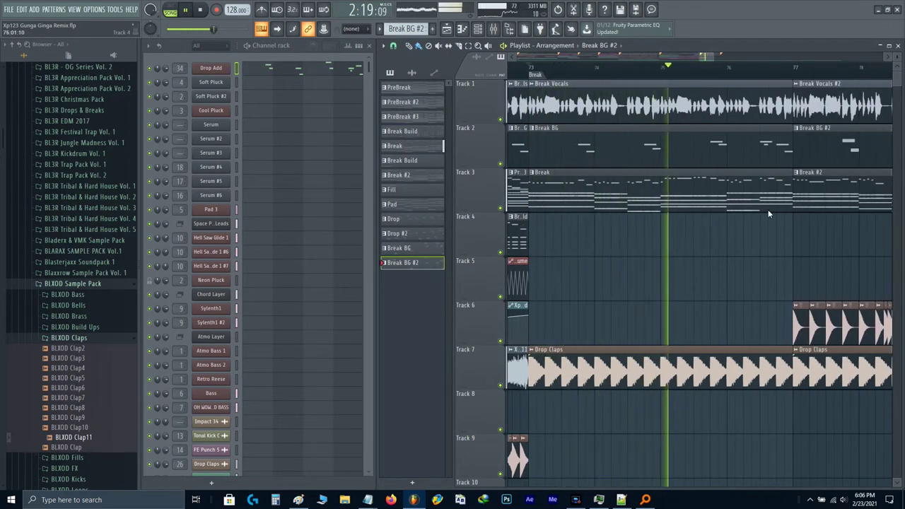
scroll(662, 238, down, 2)
- Adjust the BG Atmo mixer track's volume by value entry and replay the end of the break
key(F9)
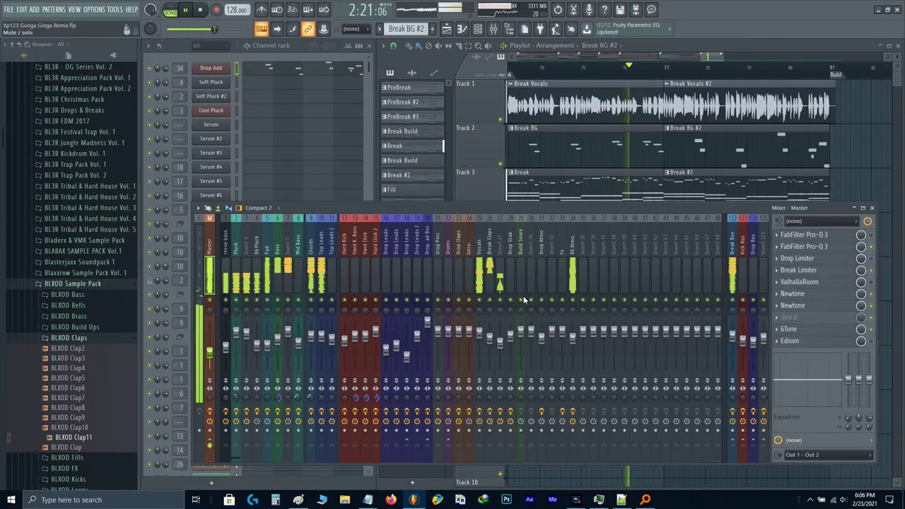
key(F9)
key(F9)
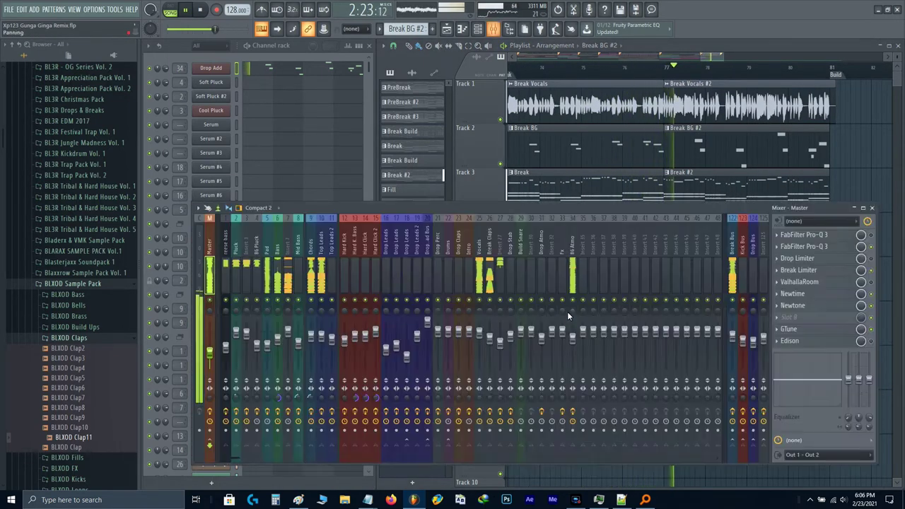
right_click(573, 336)
key(t)
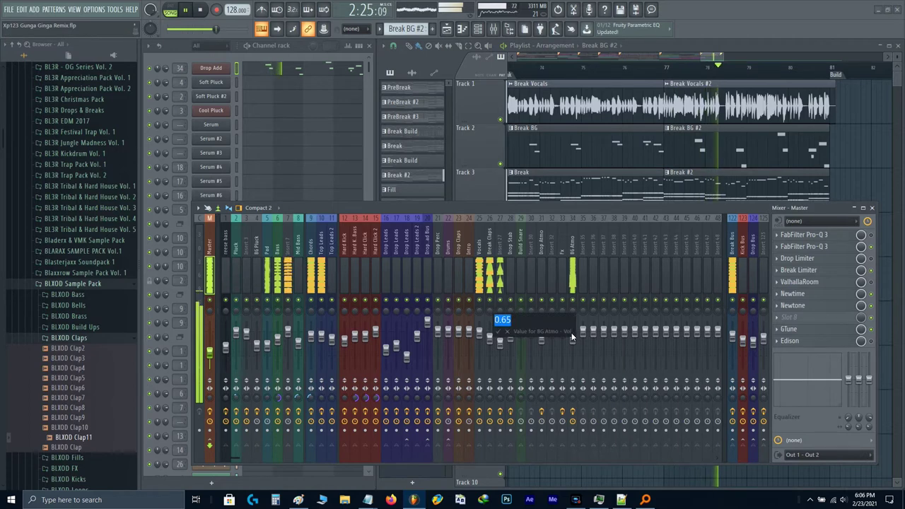
key(Return)
key(F9)
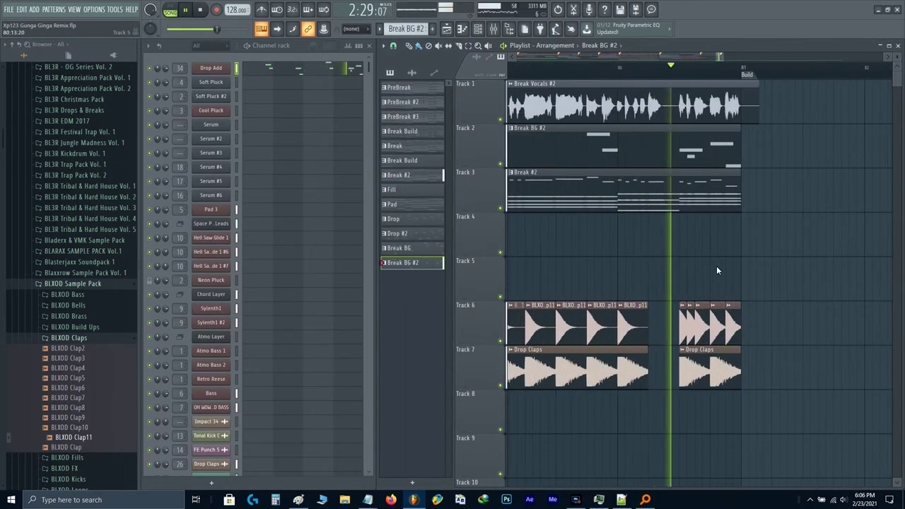
click(567, 74)
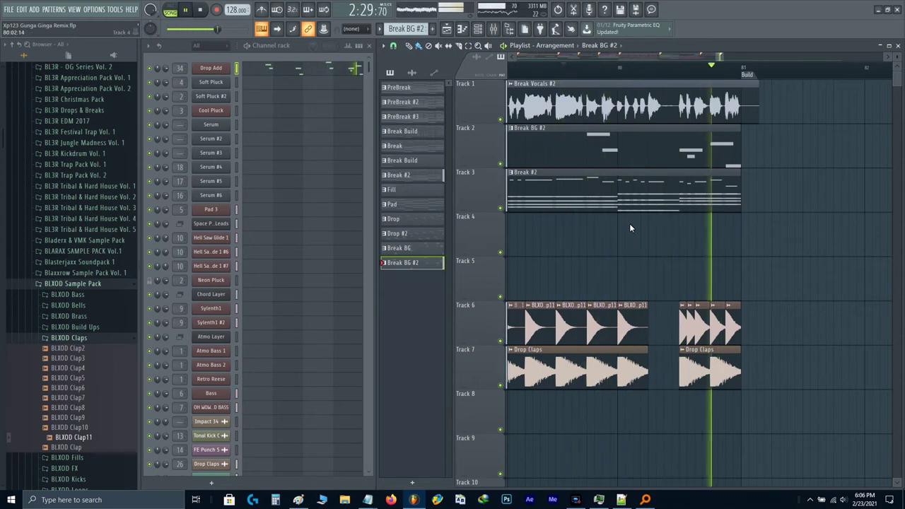
key(space)
- Move the Drop Limiter automation clip from track 23 down to track 24
scroll(629, 224, down, 5)
scroll(653, 171, up, 3)
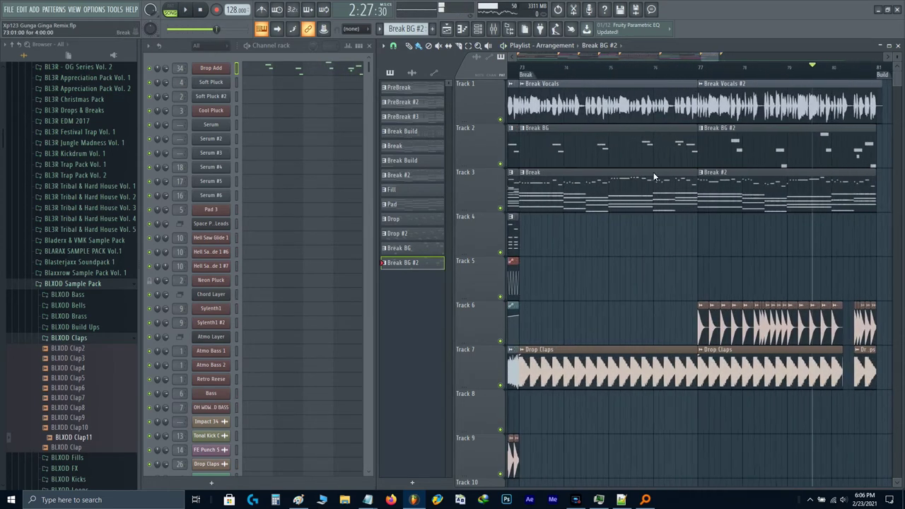
scroll(642, 206, down, 5)
scroll(642, 211, down, 8)
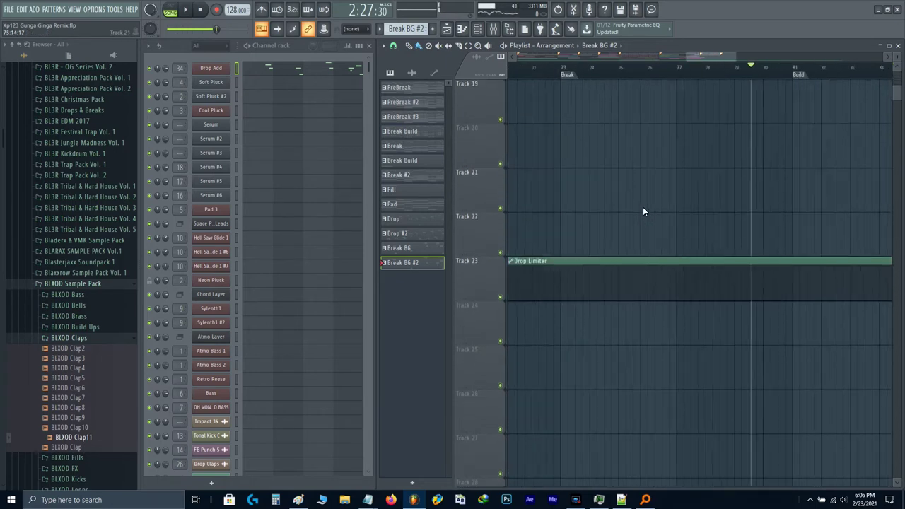
scroll(826, 254, down, 4)
scroll(701, 294, up, 1)
scroll(701, 293, down, 4)
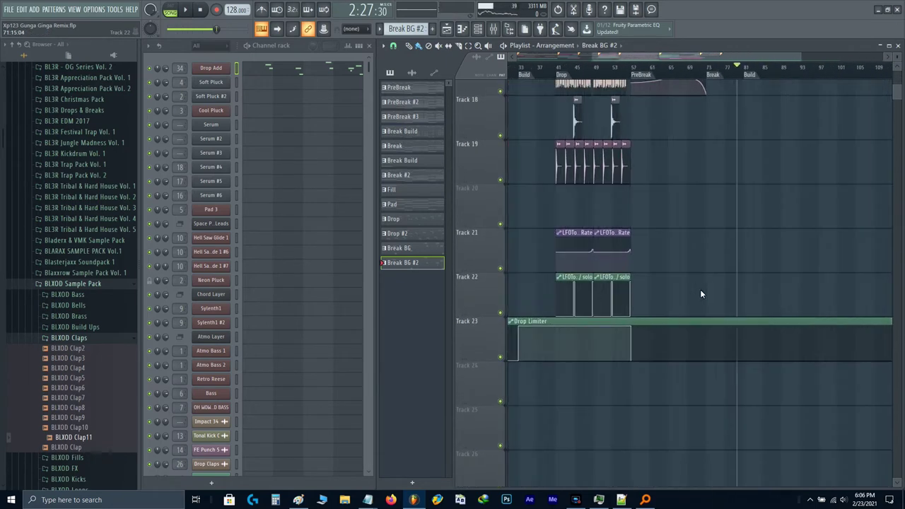
drag(748, 380, 634, 349)
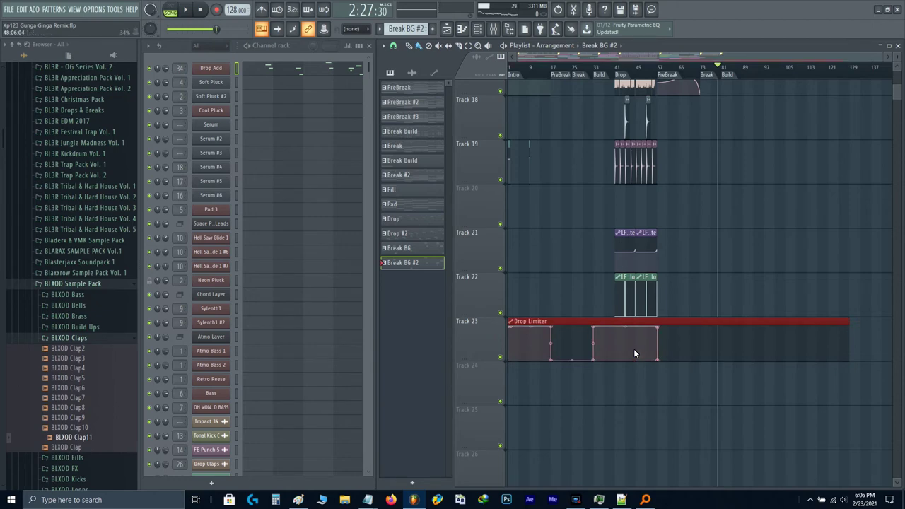
key(shift+Down)
click(632, 343)
scroll(630, 334, down, 5)
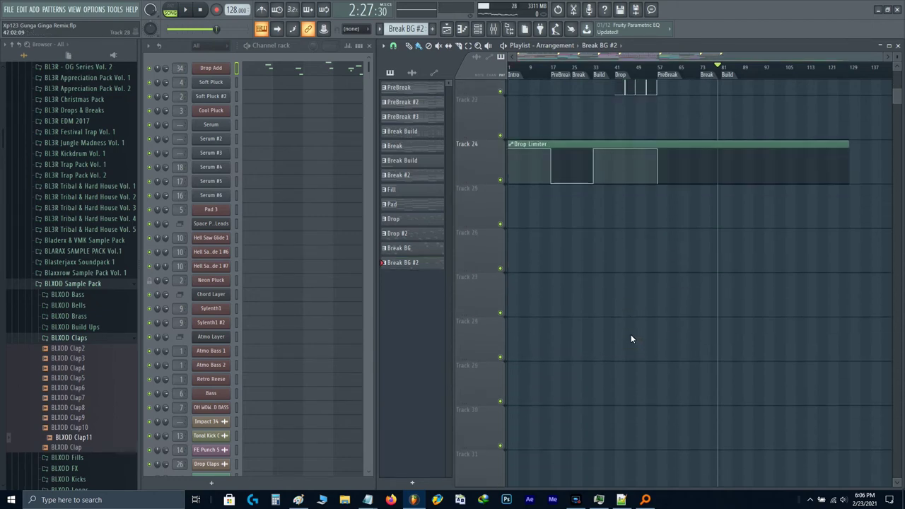
- Examine the effect chain on the Break Bus mixer track
key(F9)
click(732, 267)
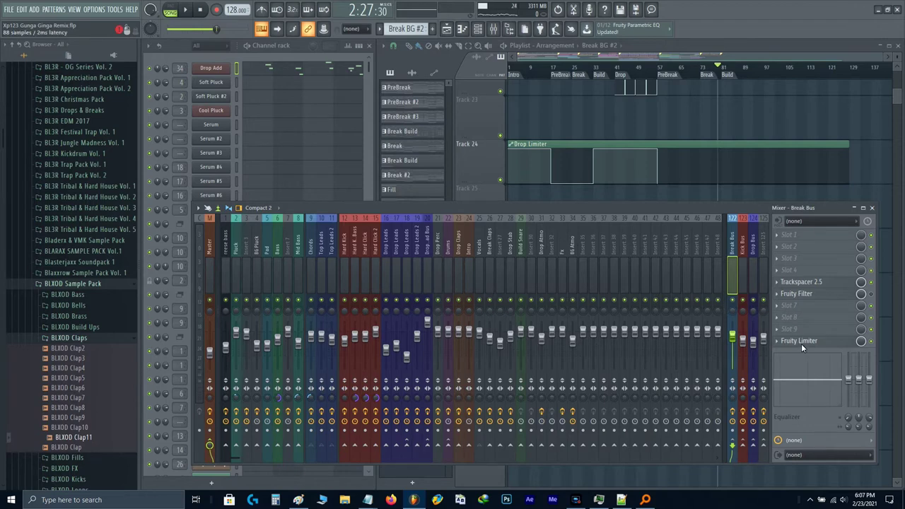
right_click(708, 118)
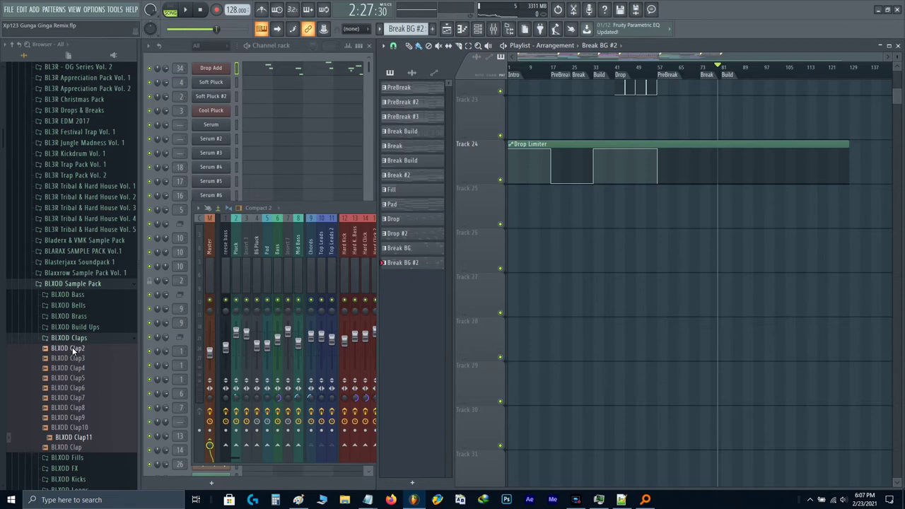
- Audition the kick samples in H4RE Sample Pack Vol.1, ending on H4RE Samples - M Kick 1 (F)
click(69, 283)
scroll(68, 281, down, 10)
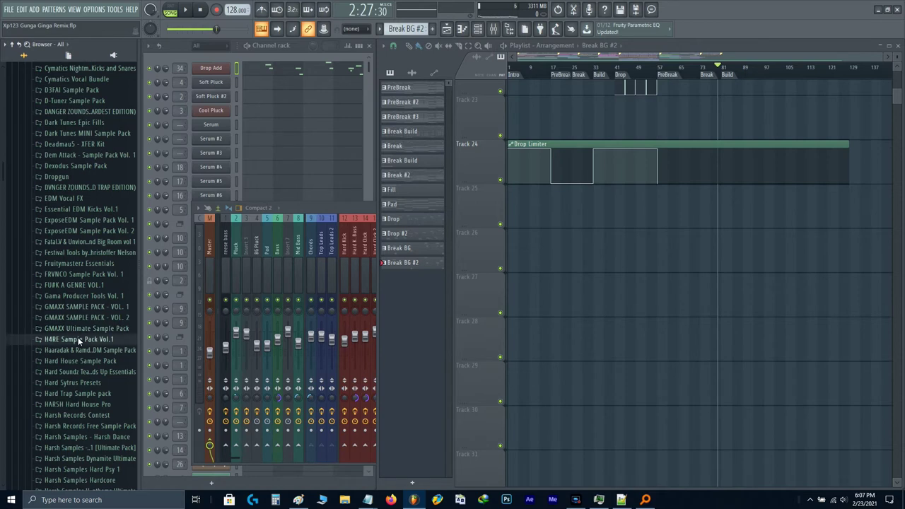
click(79, 340)
click(73, 385)
click(73, 392)
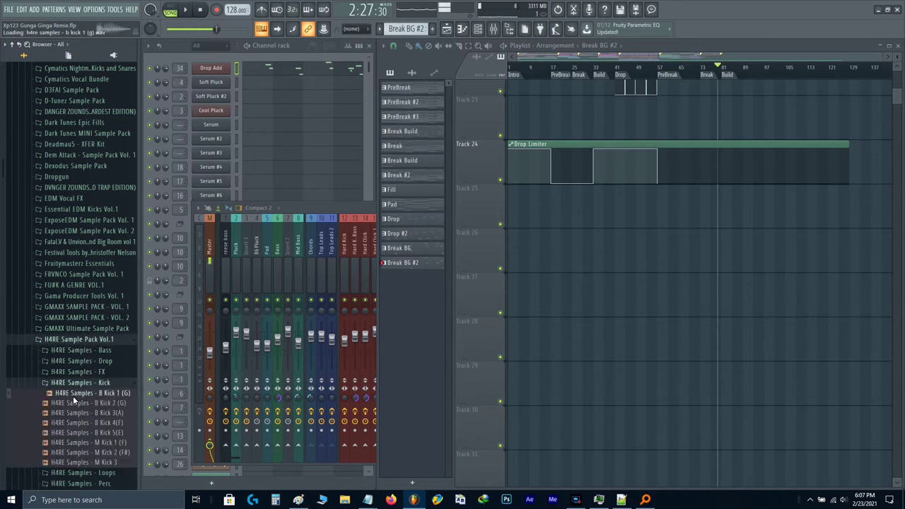
click(85, 443)
click(86, 453)
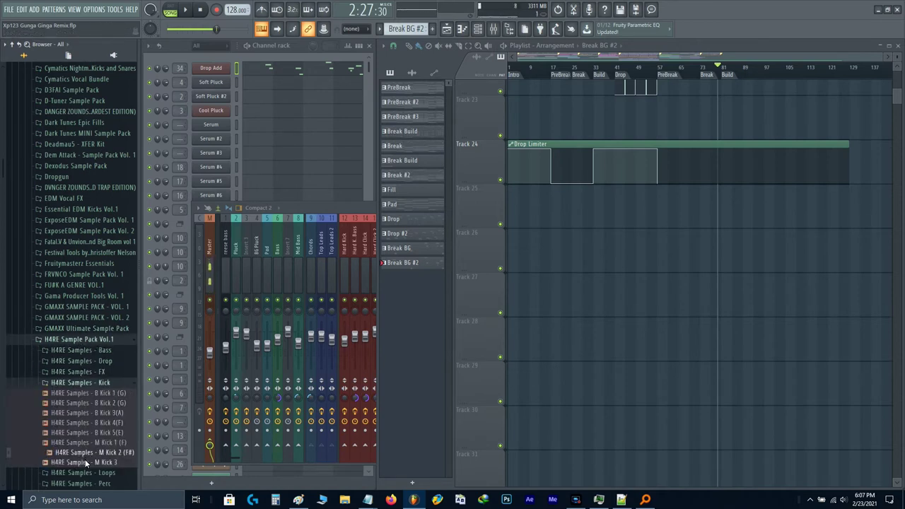
click(85, 461)
click(81, 443)
- Set the playback position to bar 77 and solo track 8 in the playlist
scroll(707, 263, up, 10)
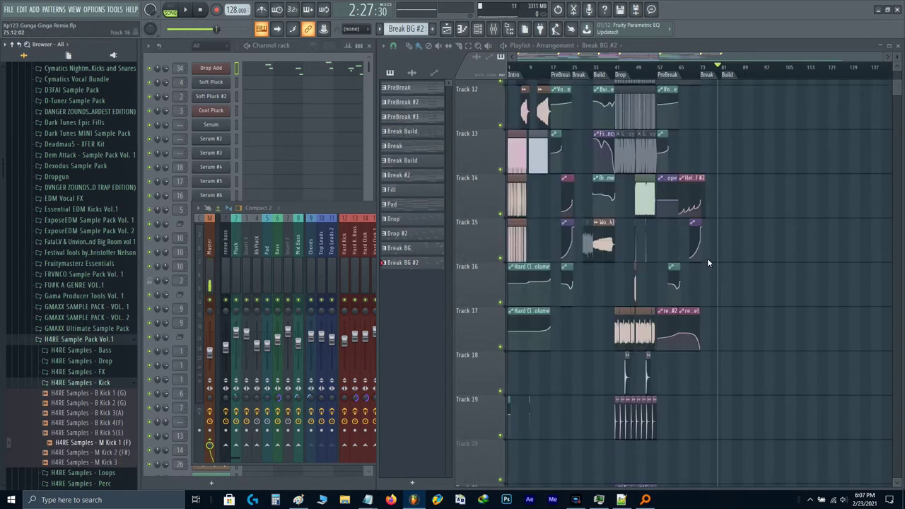
ctrl+scroll(731, 225, up, 5)
ctrl+scroll(654, 212, up, 4)
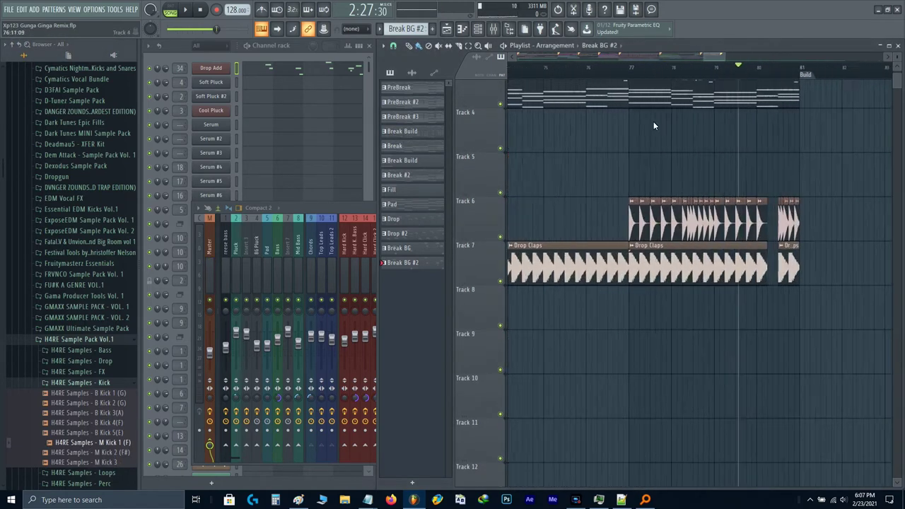
click(563, 68)
right_click(500, 326)
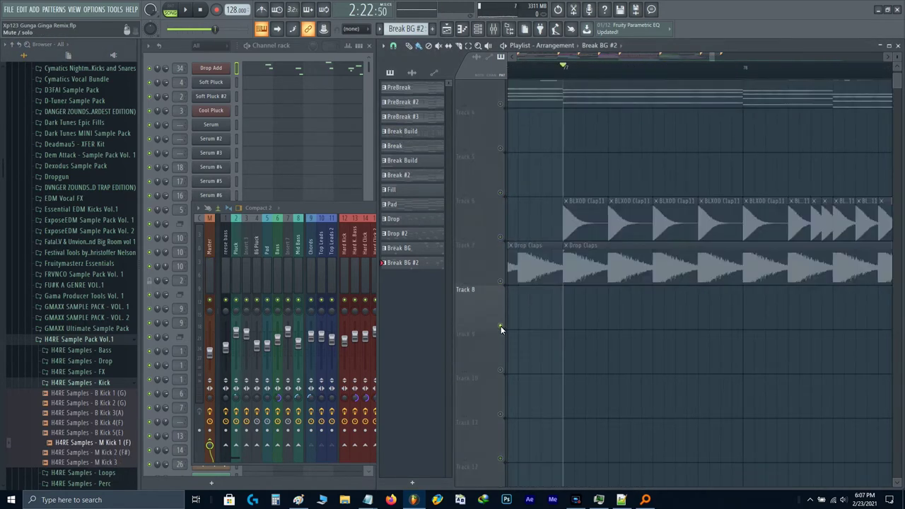
- Place H4RE Samples - M Kick 1 (F) on track 8 at bar 77 and shorten the kick with its fade-out setting
drag(120, 443, 592, 321)
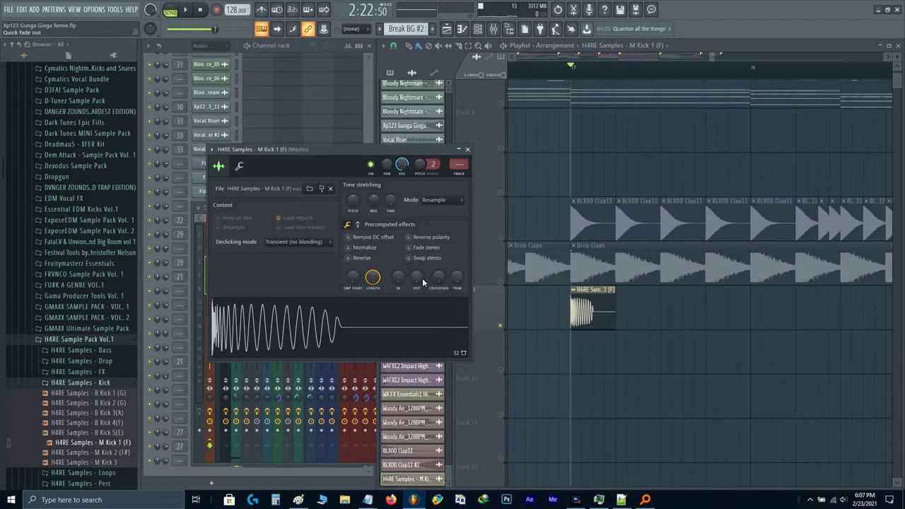
drag(422, 282, 376, 308)
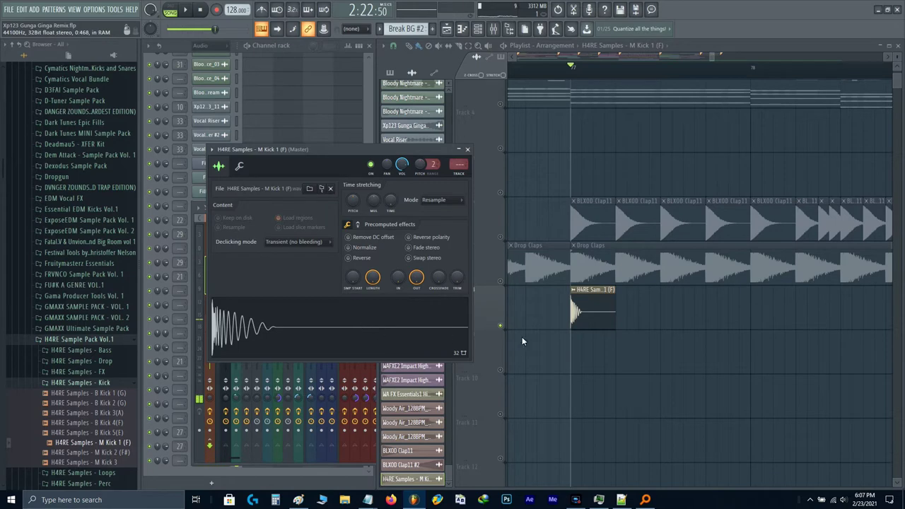
key(Escape)
- Repeat the kick clip on every beat of track 8 from bar 77 to the start of bar 80 and play it
ctrl+click(610, 314)
scroll(611, 313, up, 5)
scroll(610, 314, down, 8)
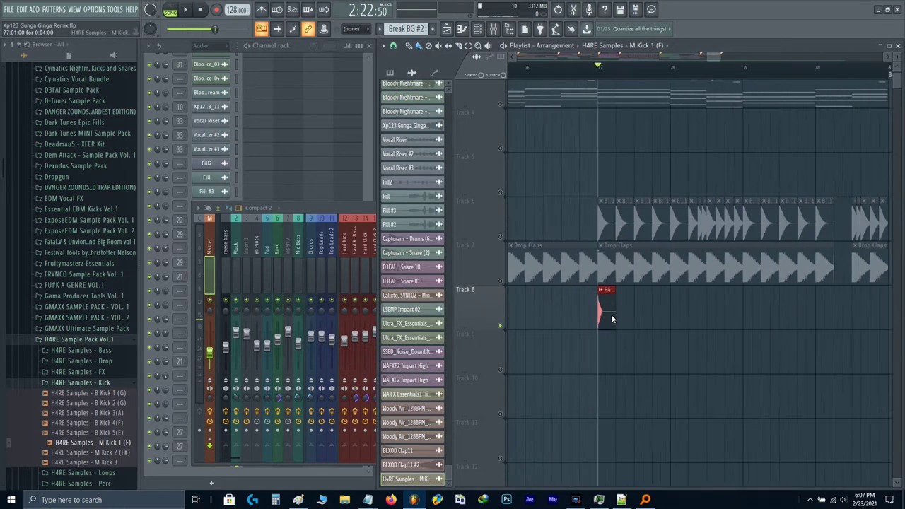
scroll(610, 318, down, 3)
key(ctrl+b)
key(ctrl+b)
key(ctrl+b)
key(ctrl+b)
key(ctrl+b)
key(ctrl+b)
key(ctrl+b)
key(ctrl+b)
key(ctrl+b)
key(ctrl+b)
scroll(693, 332, up, 3)
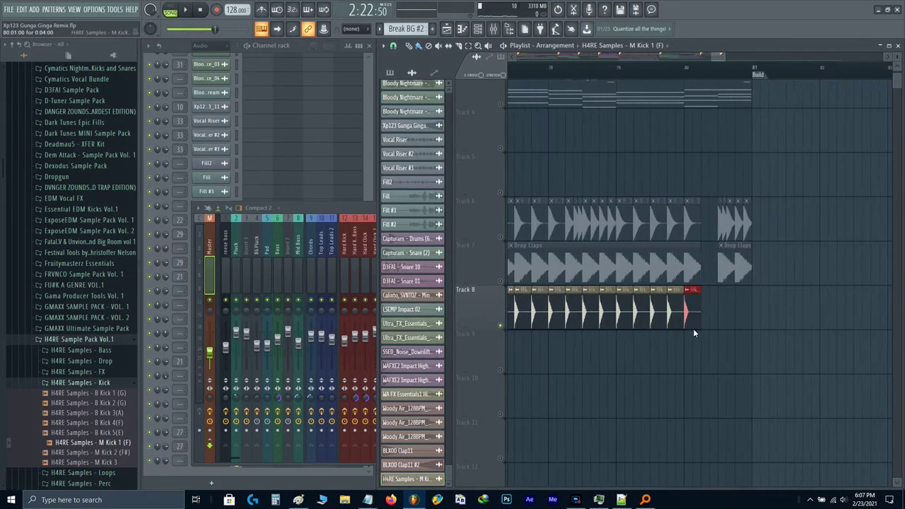
scroll(588, 354, up, 2)
scroll(593, 356, left, 2)
key(space)
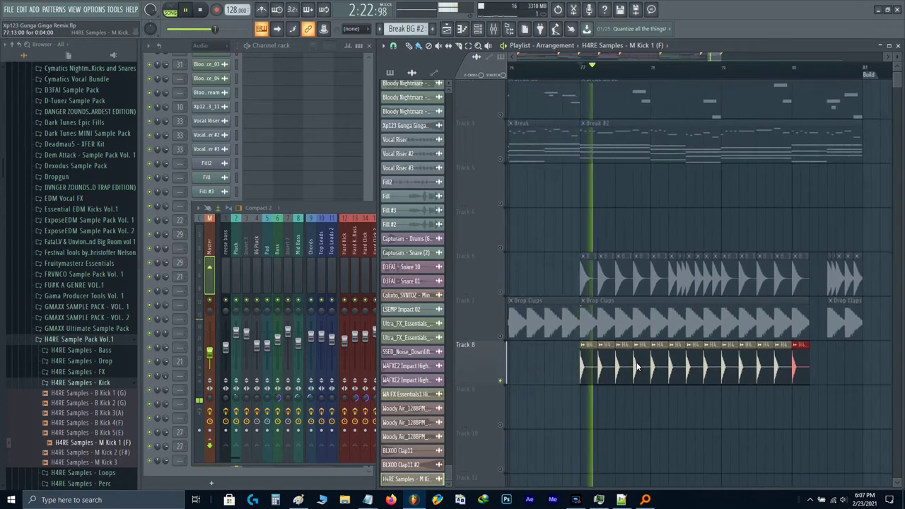
- Route the M Kick 1 (F) channel to mixer track 30, name that track Break Kick and remove its icon
double_click(636, 365)
key(space)
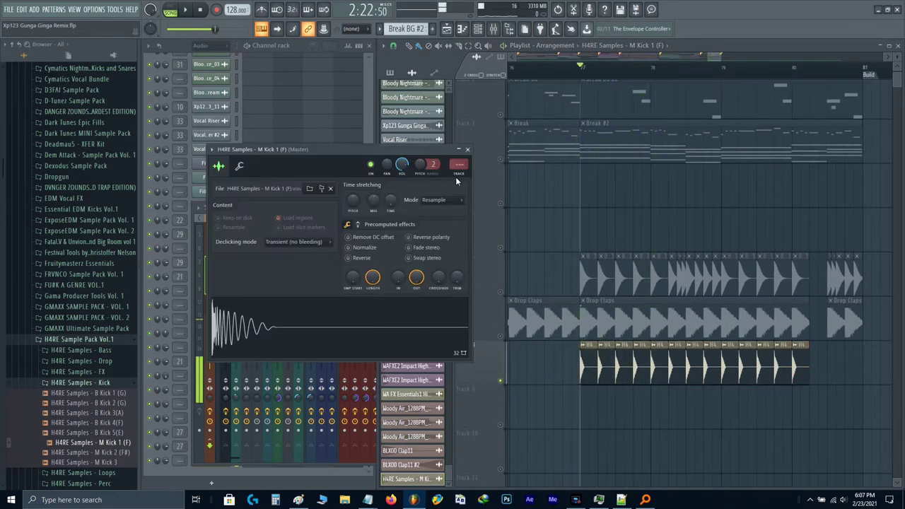
key(ctrl+l)
double_click(531, 266)
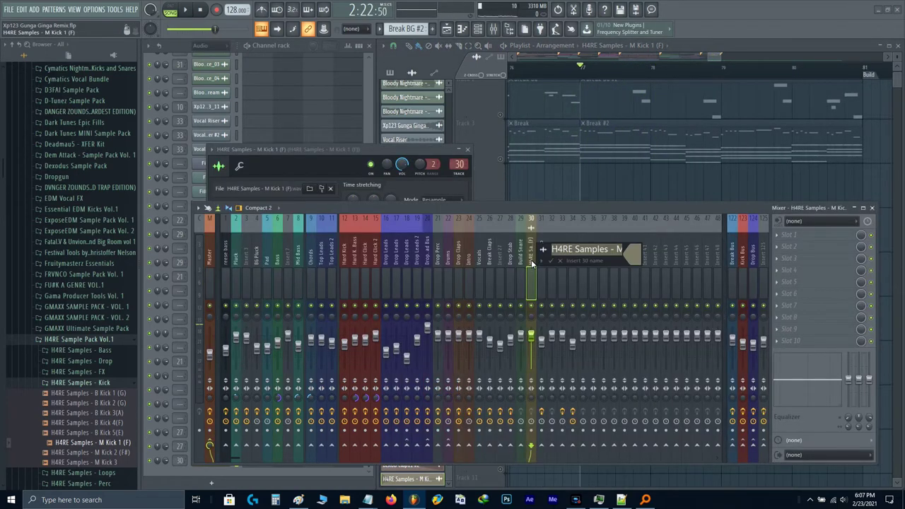
text(Break Kick)
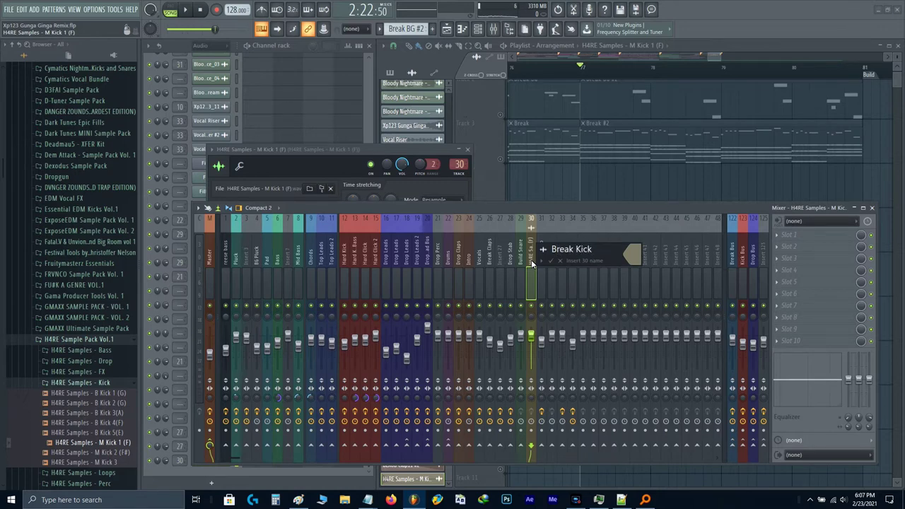
click(542, 250)
click(551, 185)
key(Return)
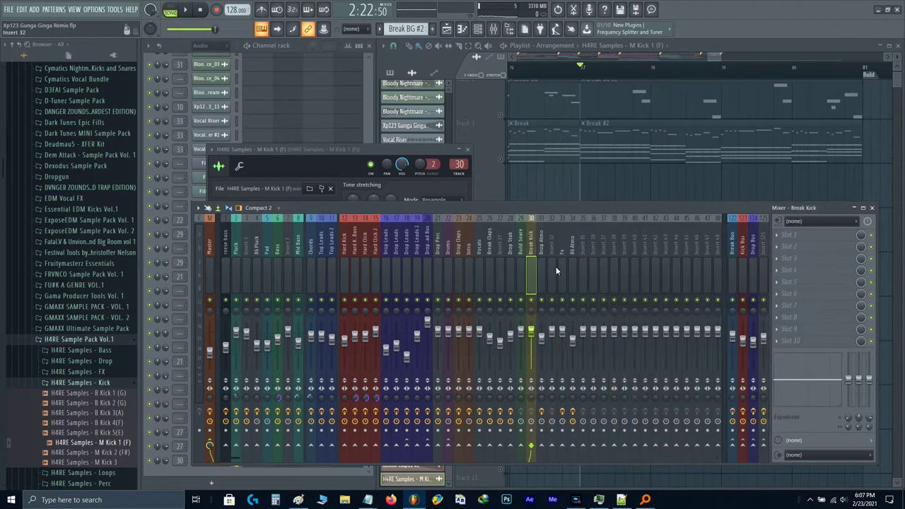
- Audition the Break Kick mixer track and link it as a sidechain source to the Break Bus and Bass tracks
key(space)
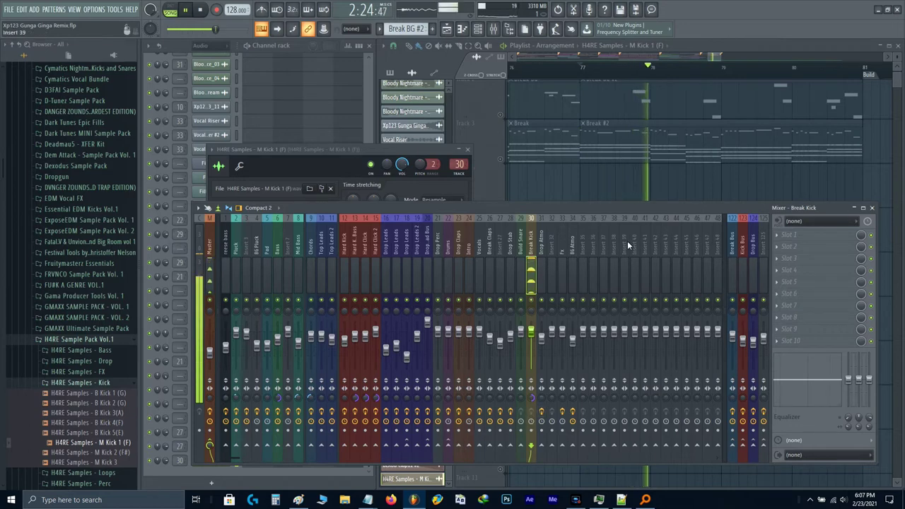
key(space)
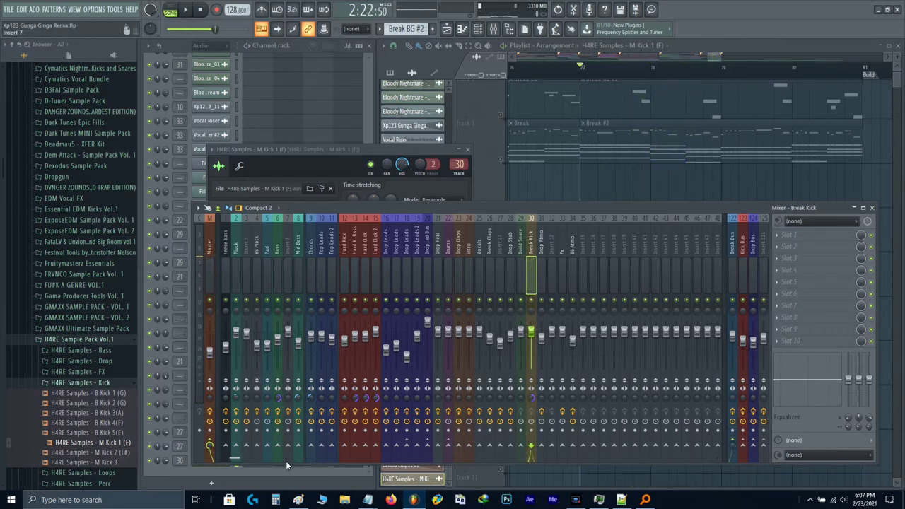
click(277, 446)
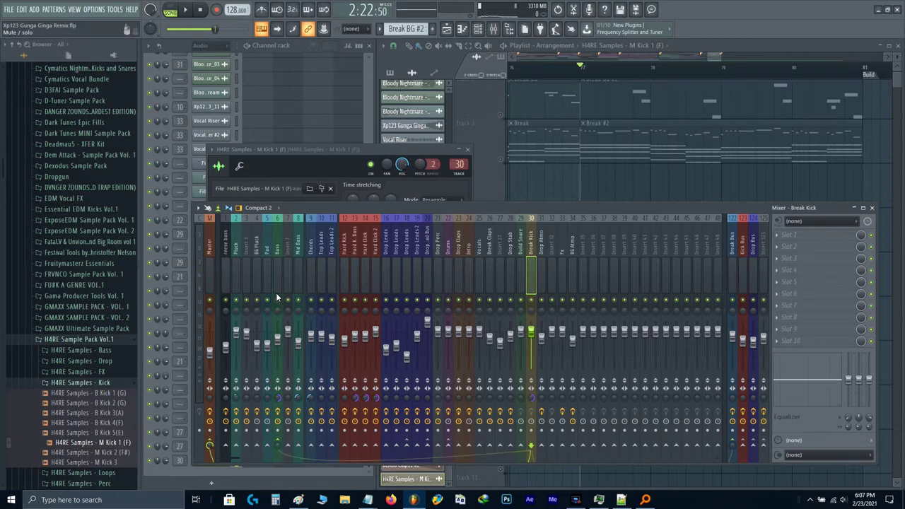
- Enable playlist track 3 alongside the kick and play both from bar 77
click(504, 158)
key(space)
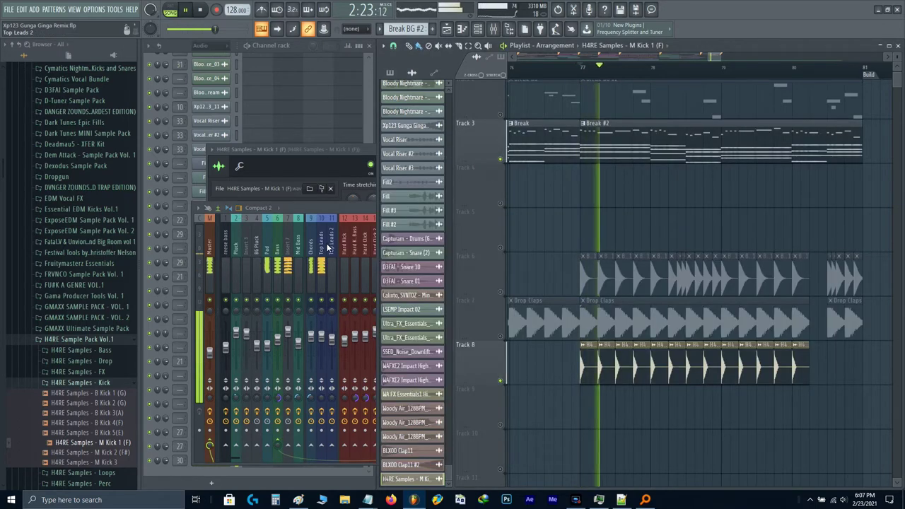
key(space)
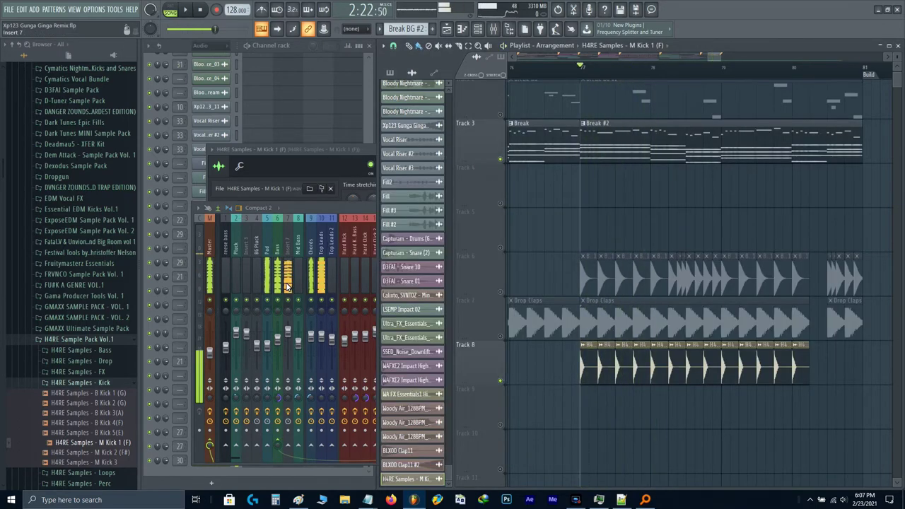
key(space)
- Switch the Bass mixer track's Fruity Limiter to compressor mode and set its sidechain input to 1
click(278, 284)
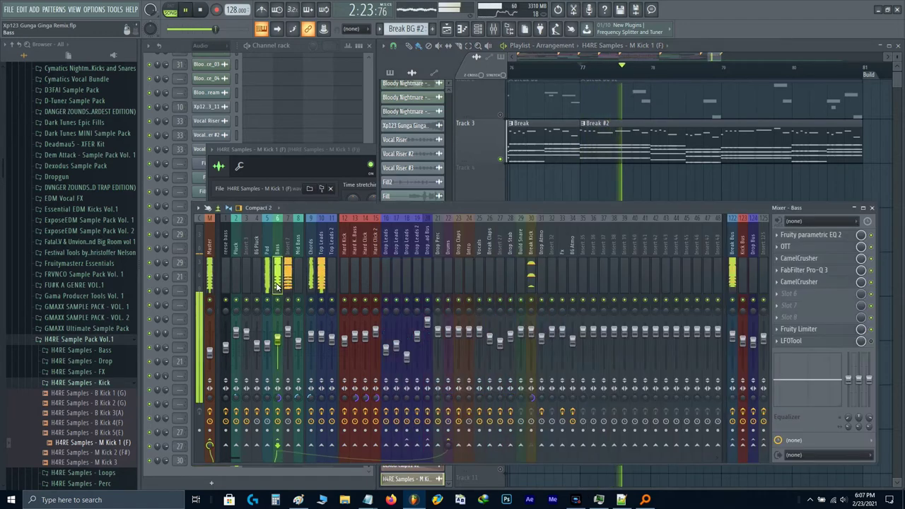
key(space)
click(795, 330)
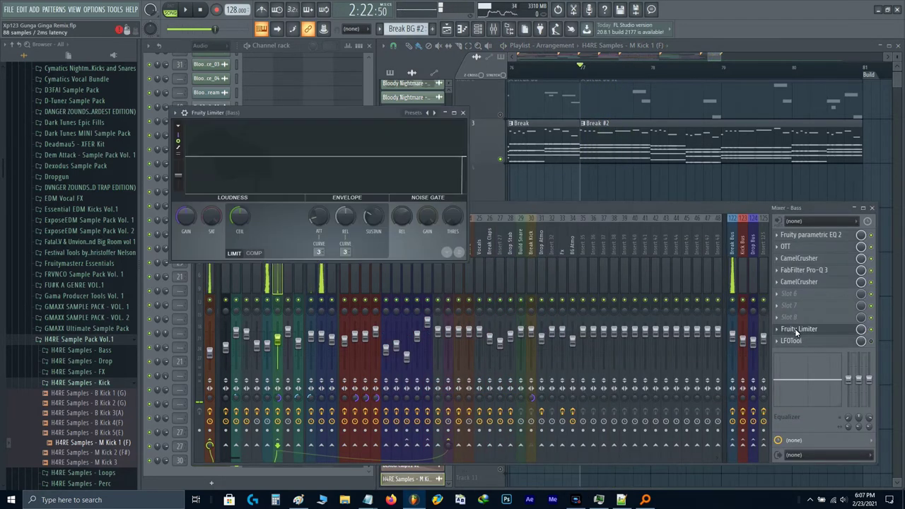
click(253, 253)
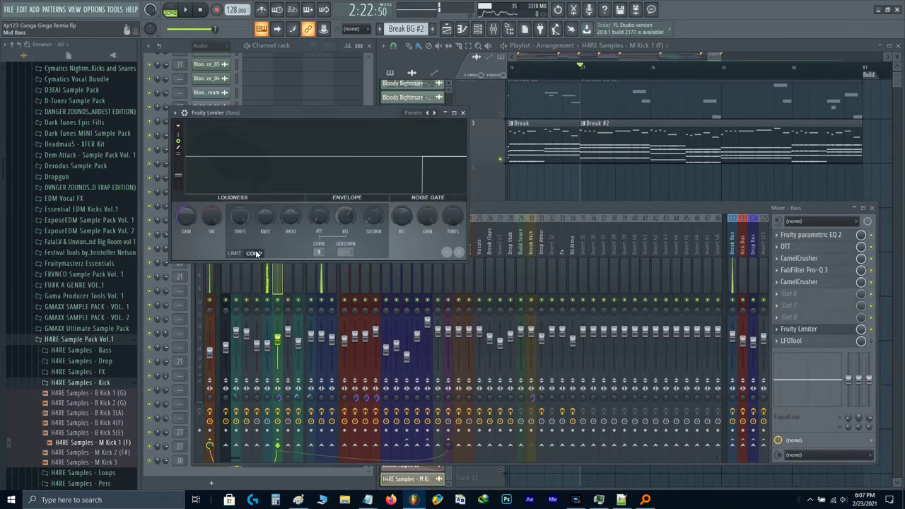
click(351, 254)
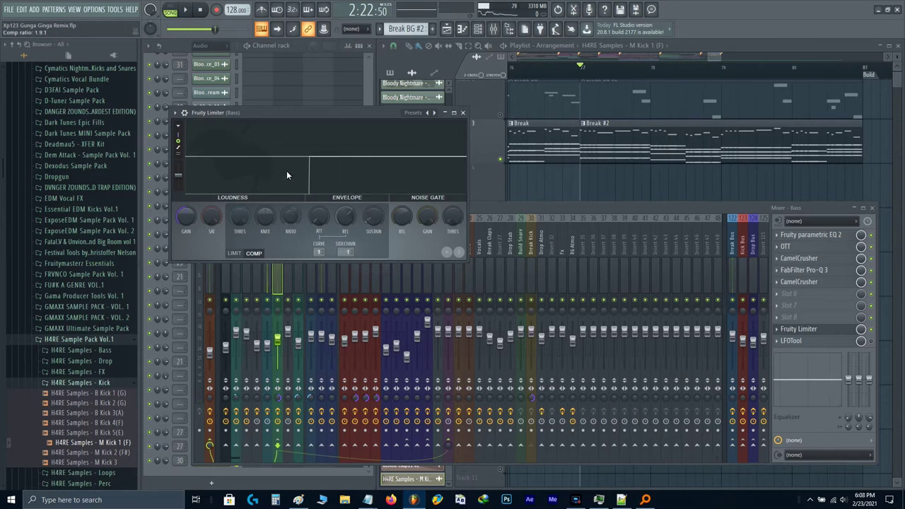
- Set the Bass compressor to a 4.0:1 ratio, 34.20 ms release and -14.8 dB threshold while checking playback
drag(282, 158, 279, 135)
right_click(289, 221)
click(277, 232)
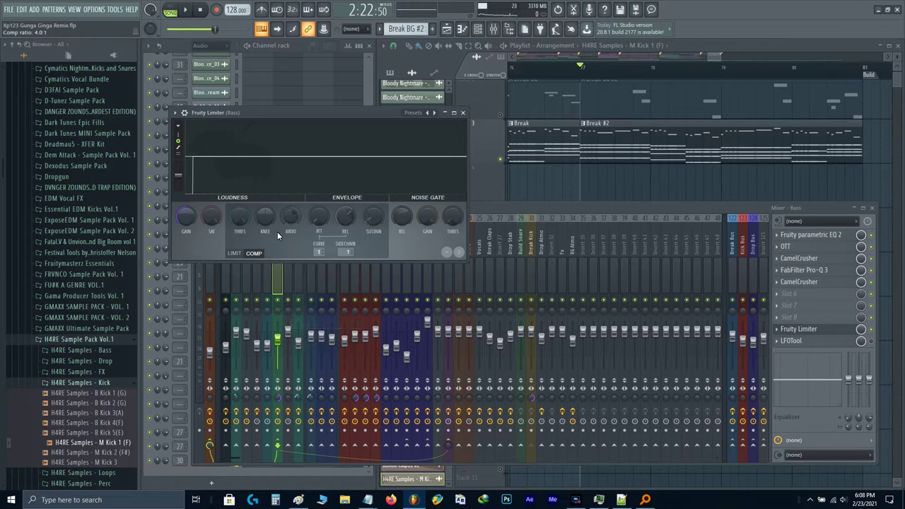
drag(246, 227, 239, 246)
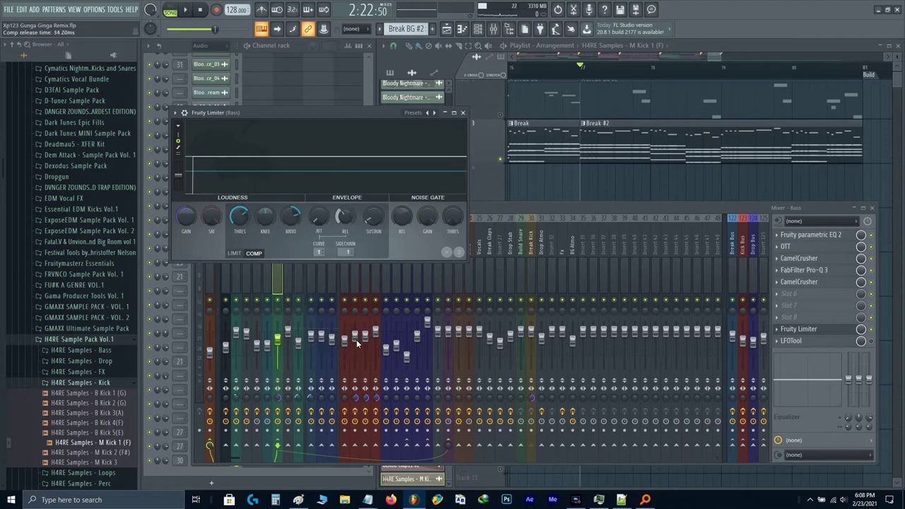
key(space)
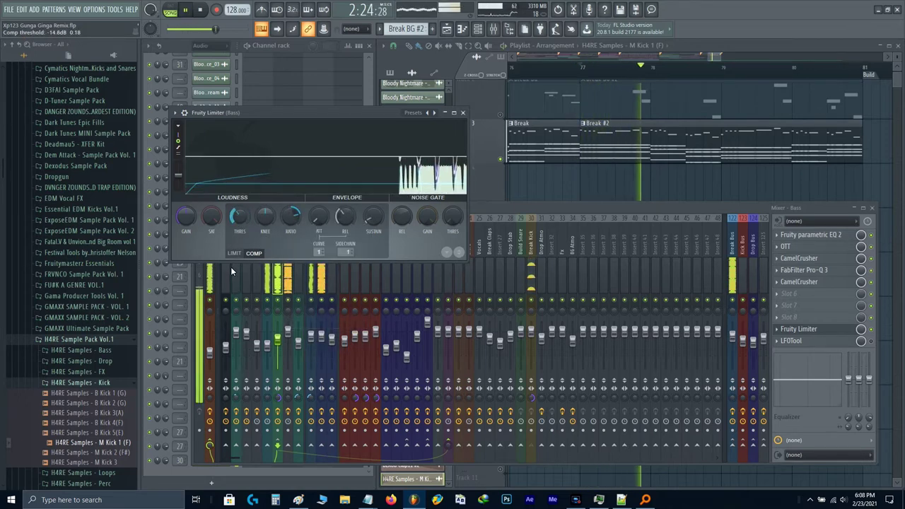
key(Escape)
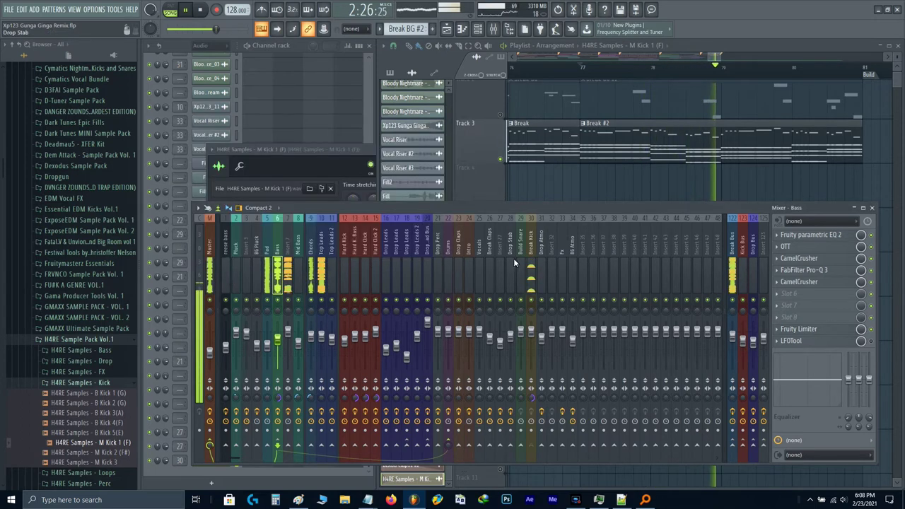
- Examine the sidechain input assignment of Trackspacer 2.5 on the Break Bus and leave it as it is
click(733, 276)
key(space)
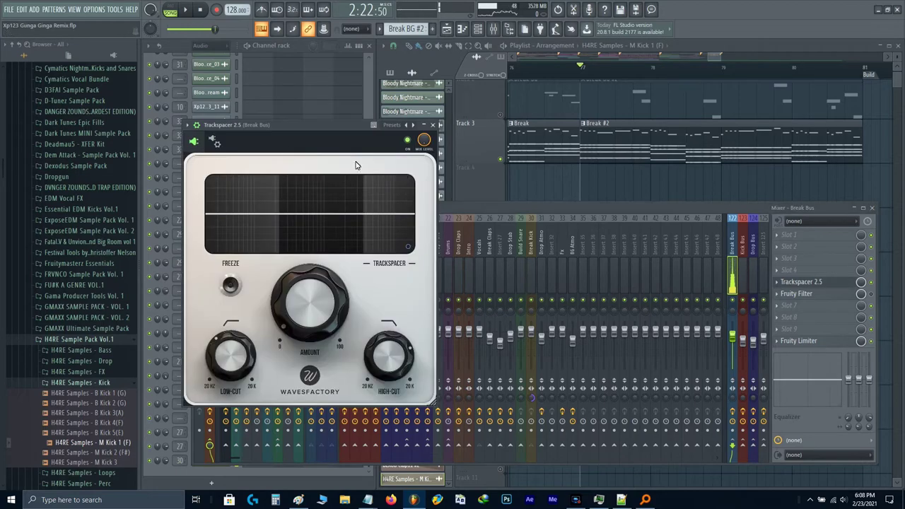
click(216, 143)
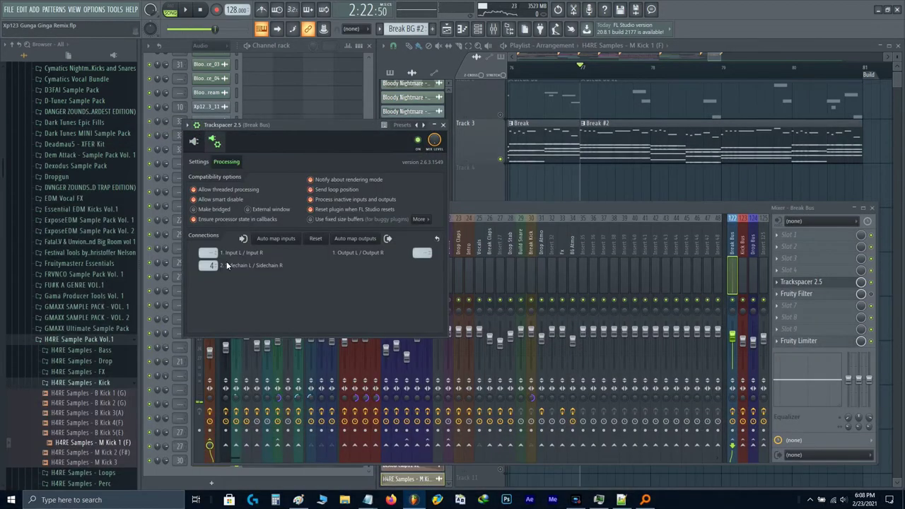
click(209, 266)
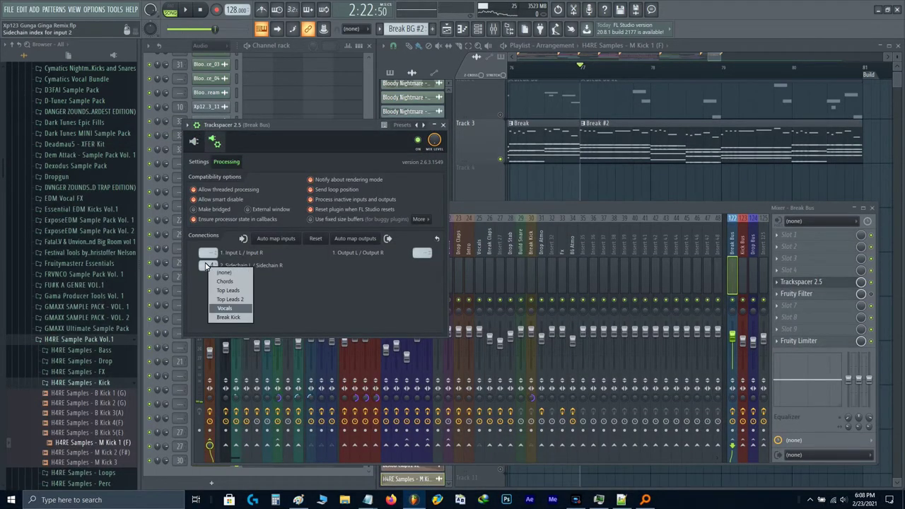
click(290, 287)
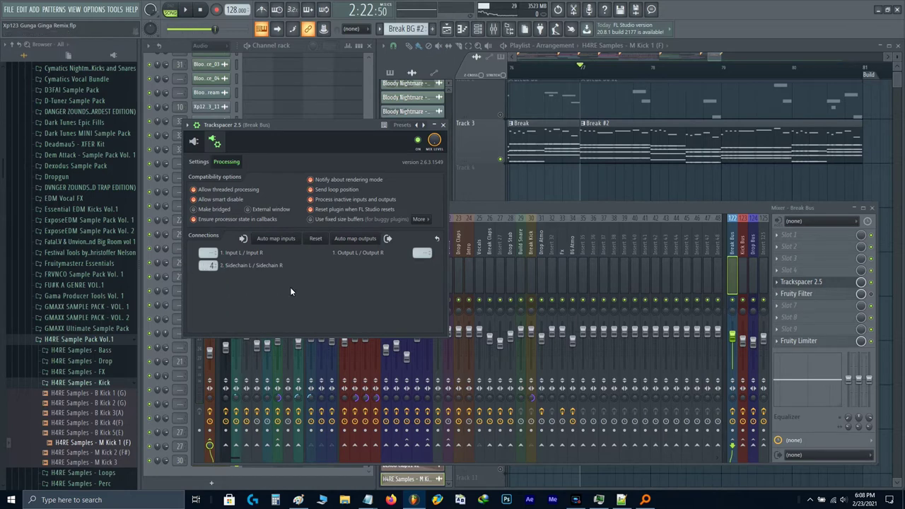
- Switch the Break Bus Fruity Limiter to compressor mode and set Break Kick as its sidechain input
click(800, 282)
click(795, 342)
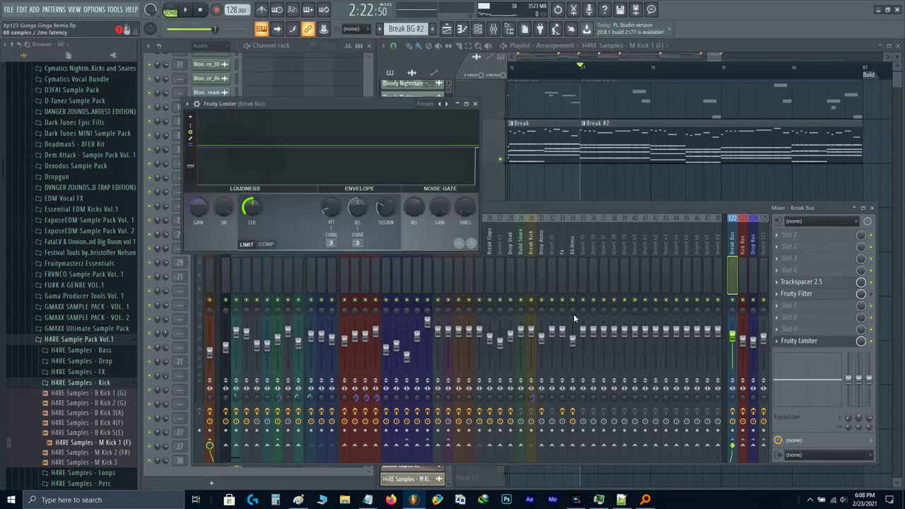
click(265, 244)
click(350, 243)
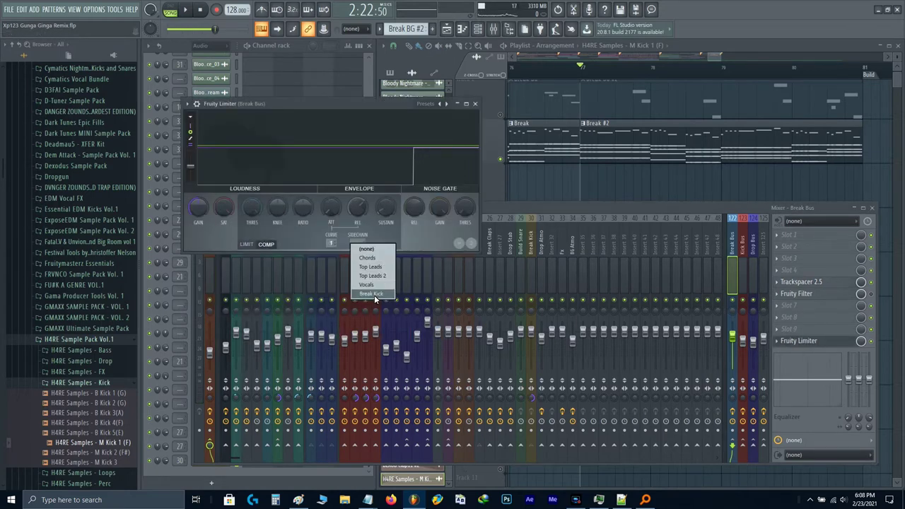
click(374, 295)
- Adjust the Break Bus compressor's ratio and lower its threshold to -14.4 dB during playback
right_click(302, 209)
key(p)
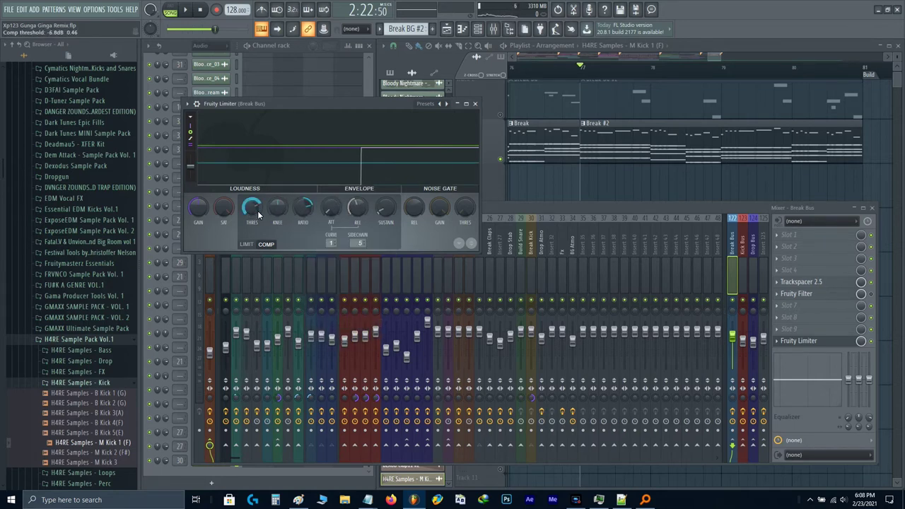
key(space)
scroll(259, 214, down, 5)
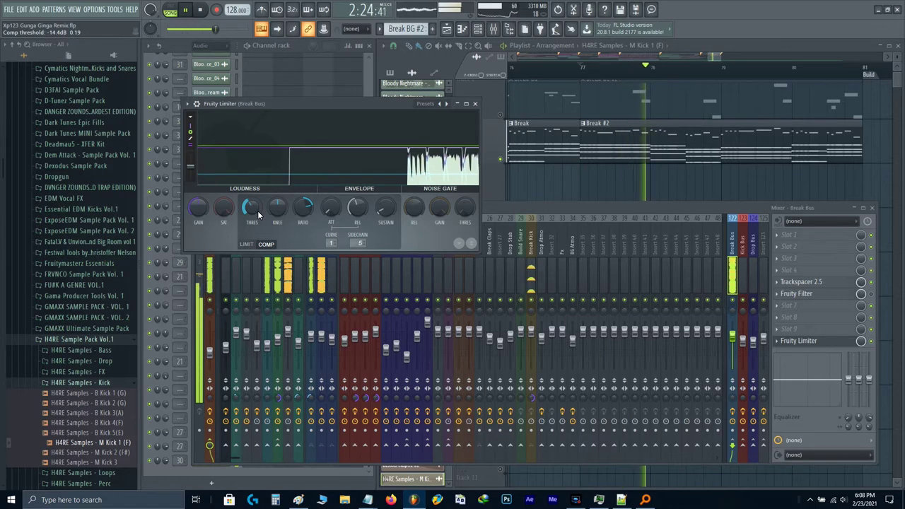
- Re-enable all playlist tracks and check the Master's Break Limiter while the second break plays
click(499, 159)
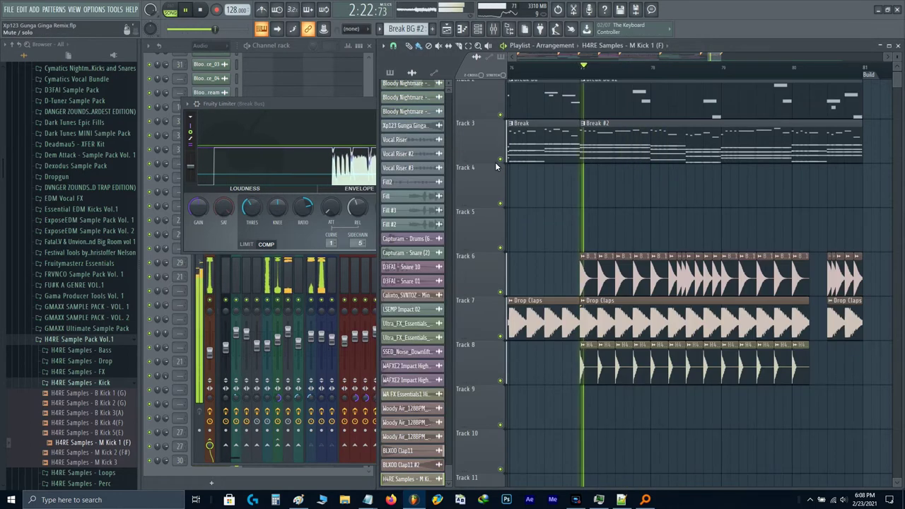
click(287, 225)
key(Escape)
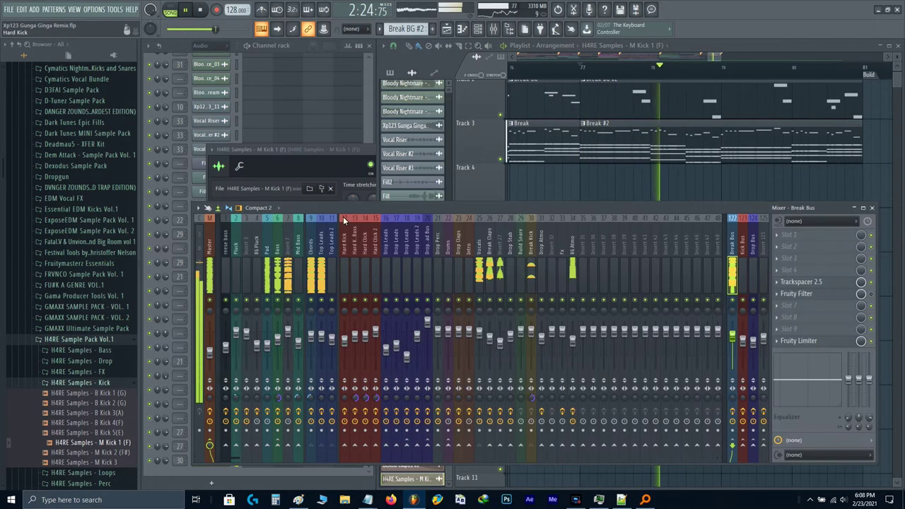
click(319, 154)
key(Escape)
click(210, 244)
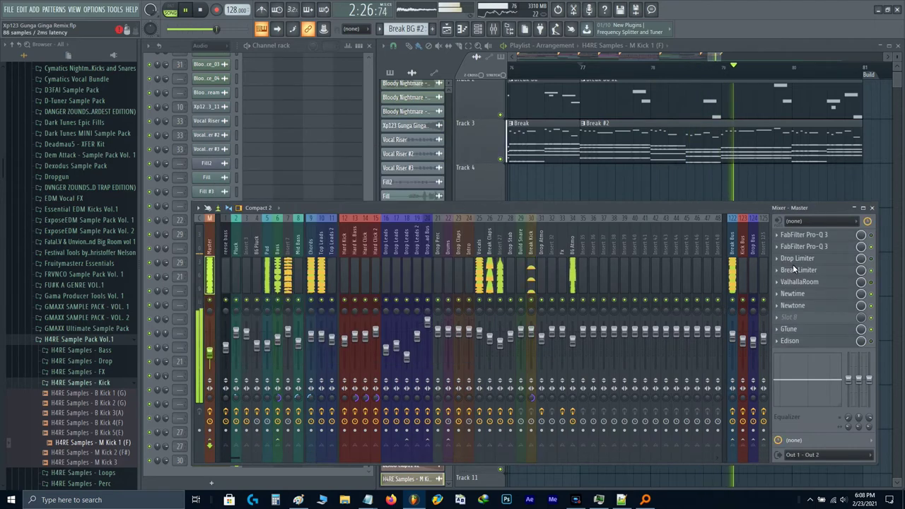
click(792, 268)
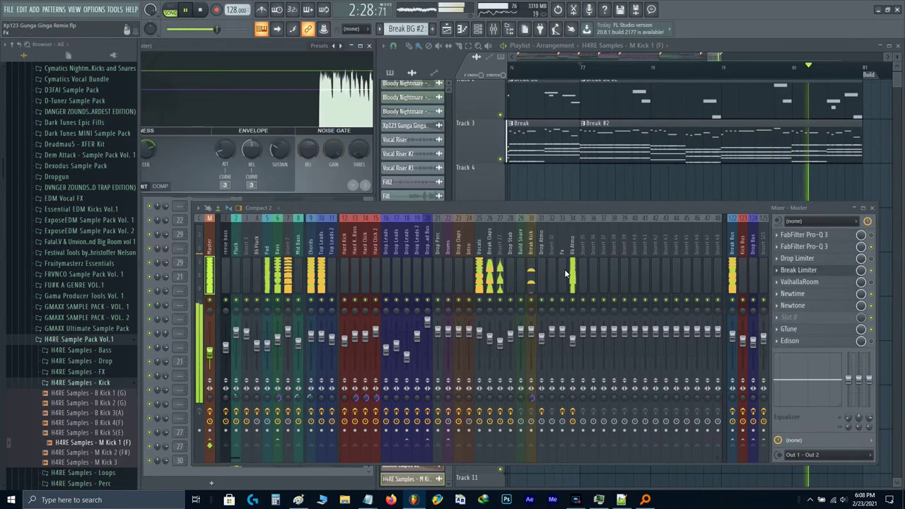
- Load CamelCrusher in the first effect slot of the Break Kick mixer track and adjust its compressor amount to -8 dB
click(530, 273)
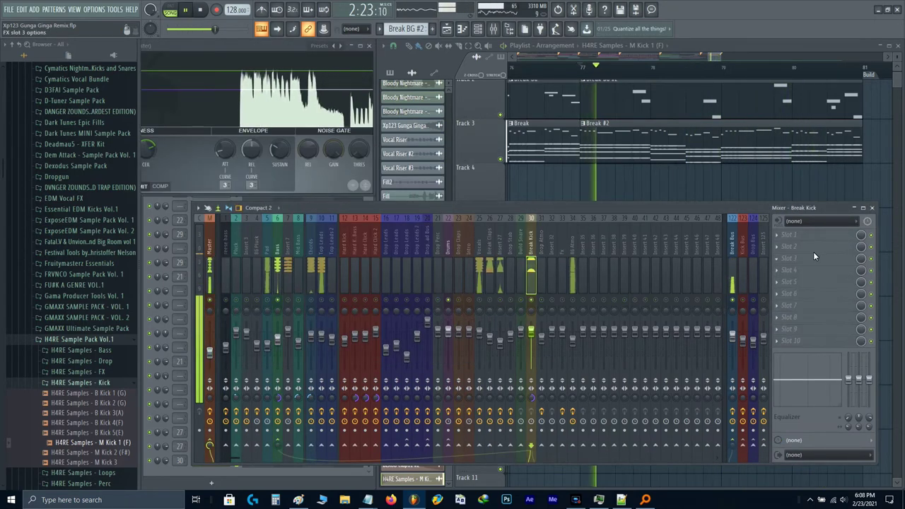
click(795, 235)
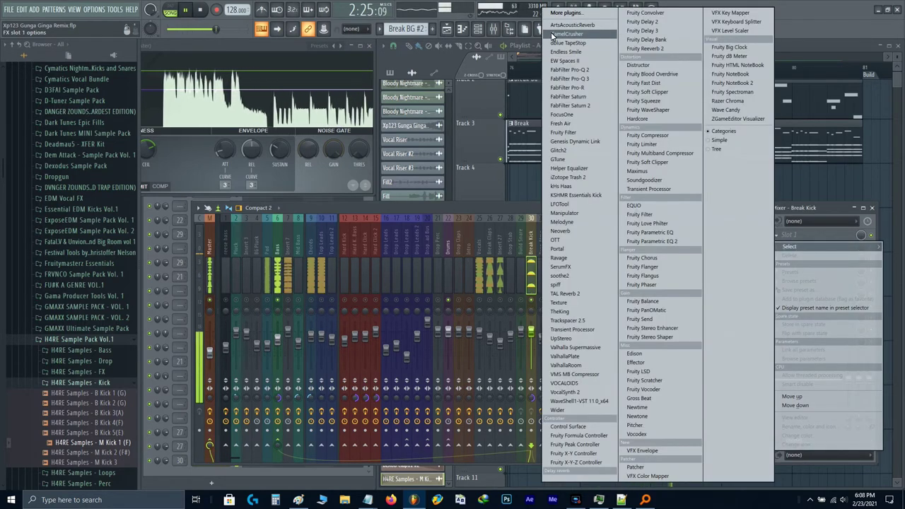
click(552, 34)
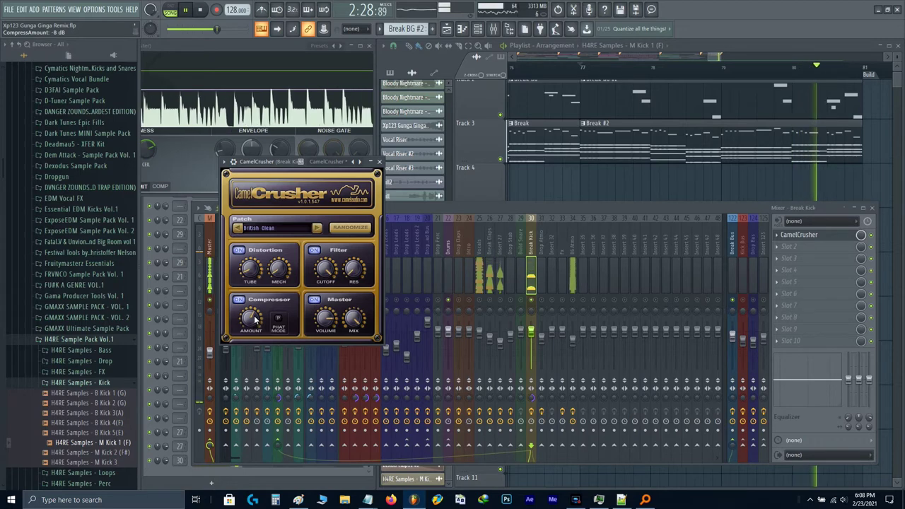
key(Escape)
key(space)
key(space)
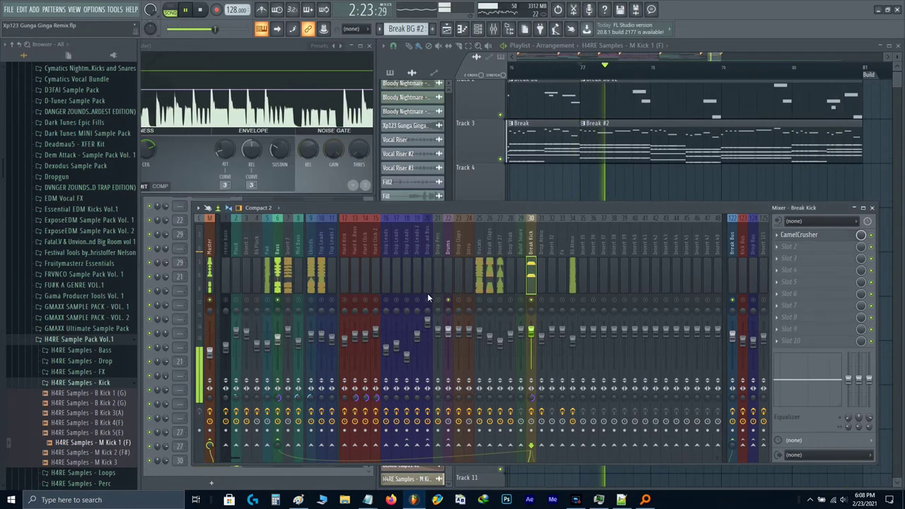
key(space)
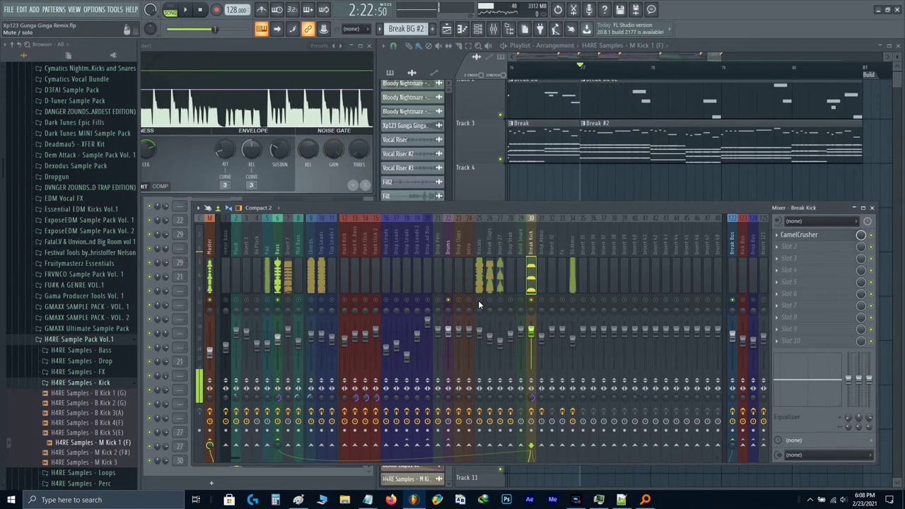
- Route the Break Kick mixer track to the Vocals track as a sidechain source
key(space)
click(478, 300)
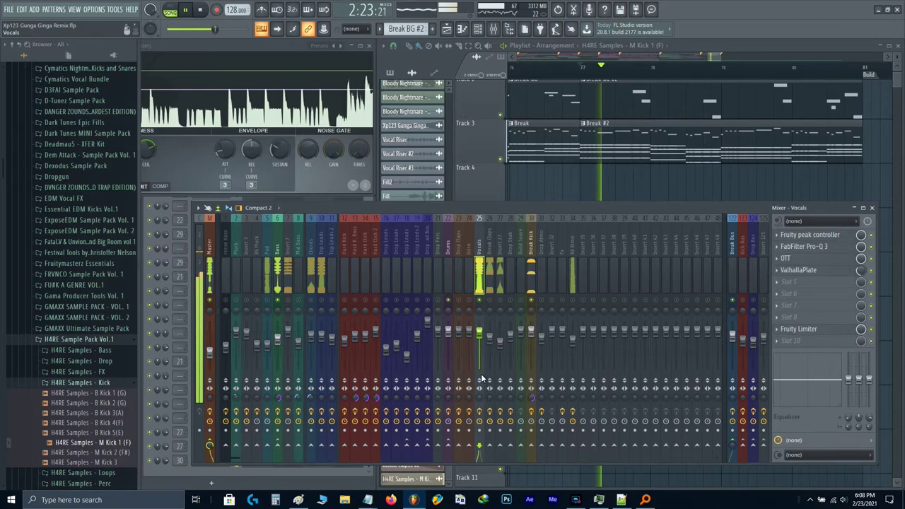
click(531, 278)
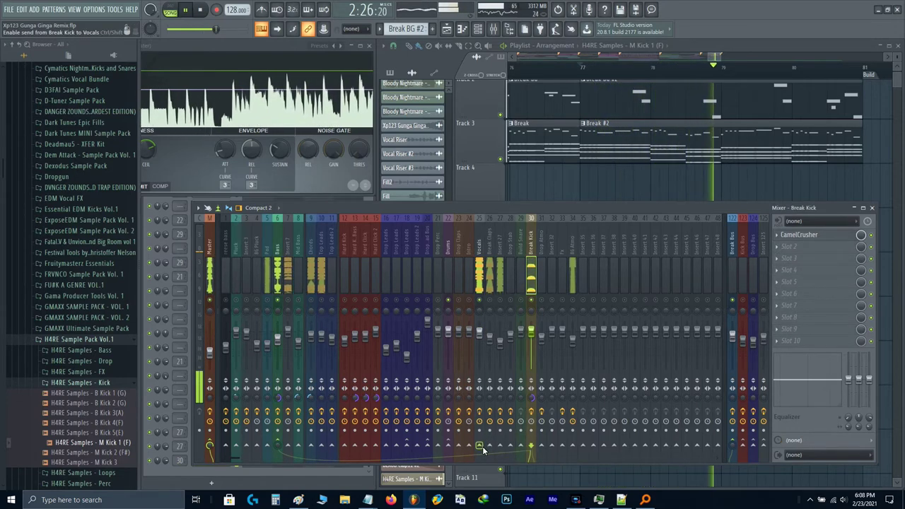
key(space)
key(Left)
key(Left)
key(Left)
key(Left)
key(Left)
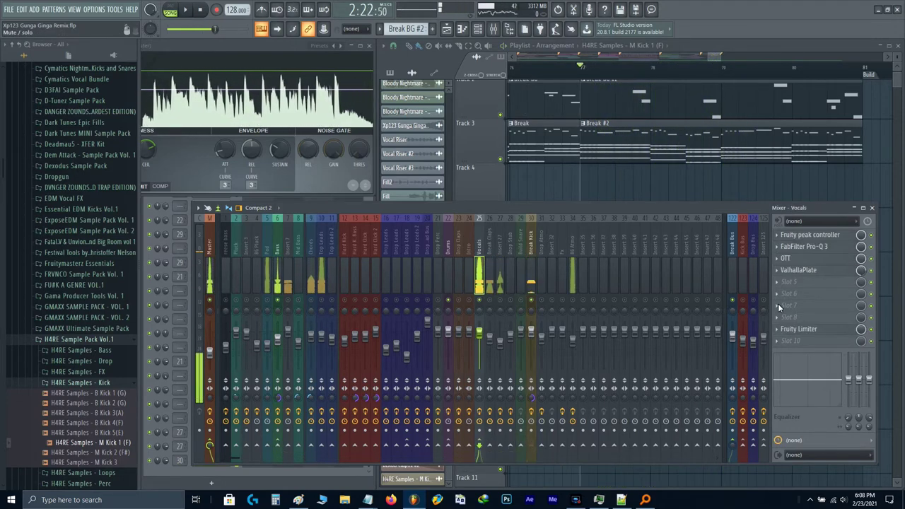
- Set the Vocals Fruity Limiter to compressor mode with sidechain input 1, raise its ratio, and lower the threshold to -15.6 dB
click(810, 331)
click(248, 253)
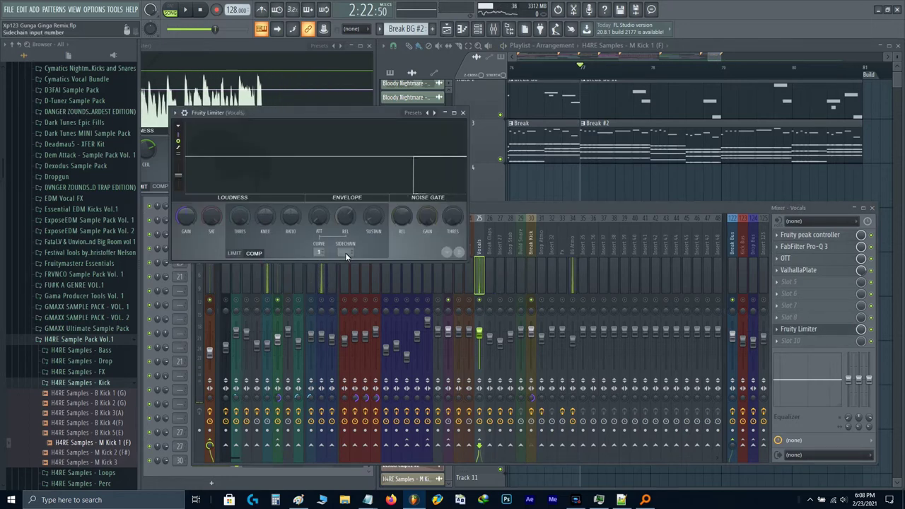
right_click(284, 222)
click(304, 246)
drag(344, 218, 349, 306)
scroll(240, 222, down, 8)
key(space)
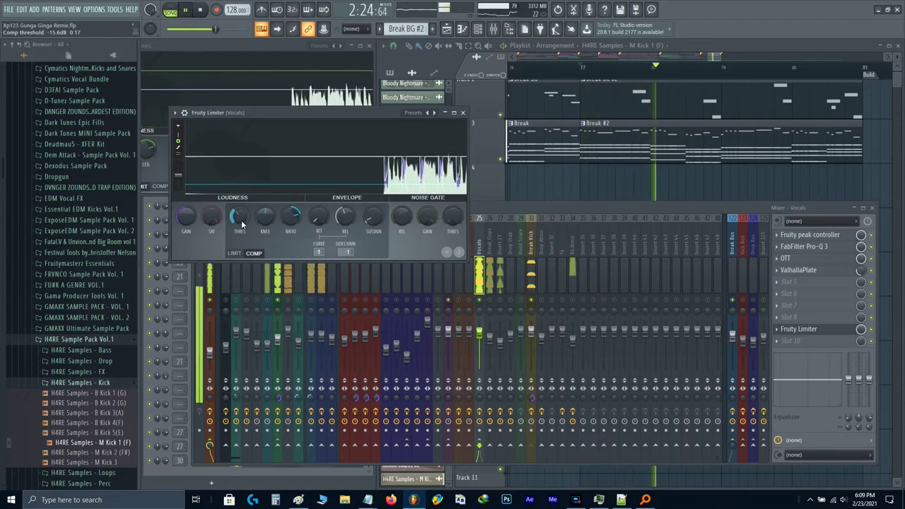
click(463, 113)
- Unsolo the mixer tracks and play the full arrangement from the Break marker at bar 73
key(space)
right_click(476, 298)
key(space)
key(F9)
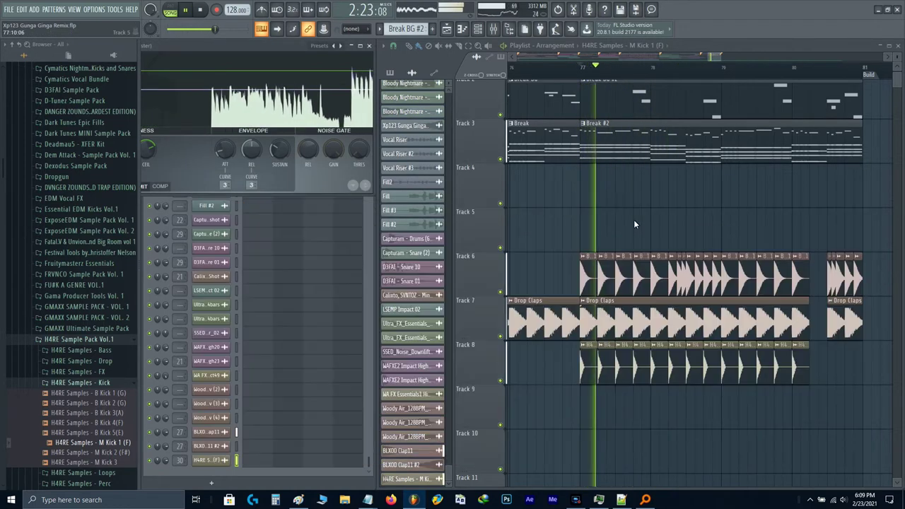
key(space)
scroll(591, 133, up, 3)
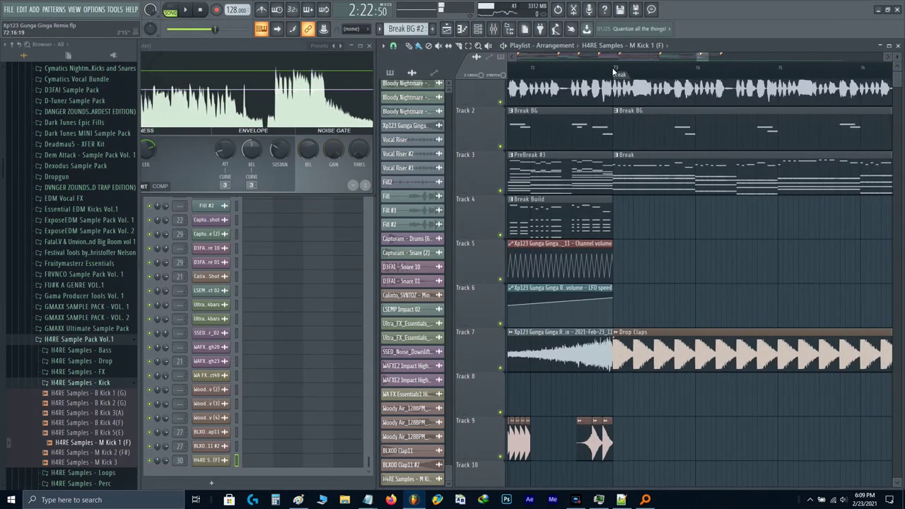
click(612, 68)
key(space)
- Add two shortened half-beat H4RE Samples - M Kick 1 (F) hits on Track 8 in the last beat before bar 77
scroll(613, 99, down, 3)
scroll(747, 282, up, 3)
scroll(732, 358, up, 1)
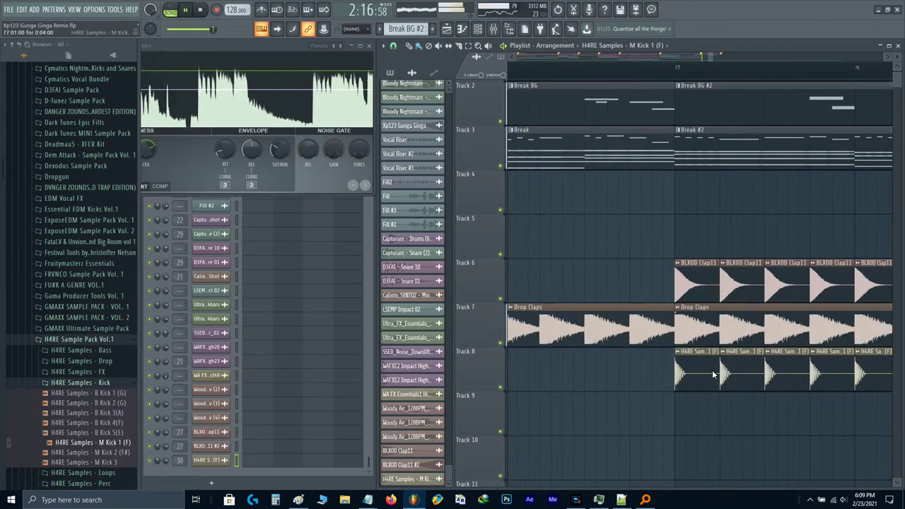
click(665, 373)
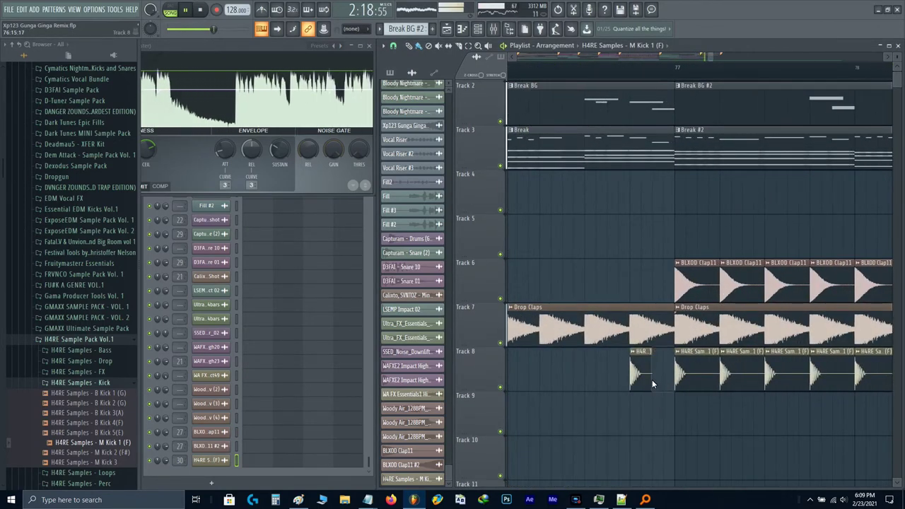
ctrl+click(646, 380)
scroll(648, 380, down, 2)
key(ctrl+b)
drag(611, 269, 620, 272)
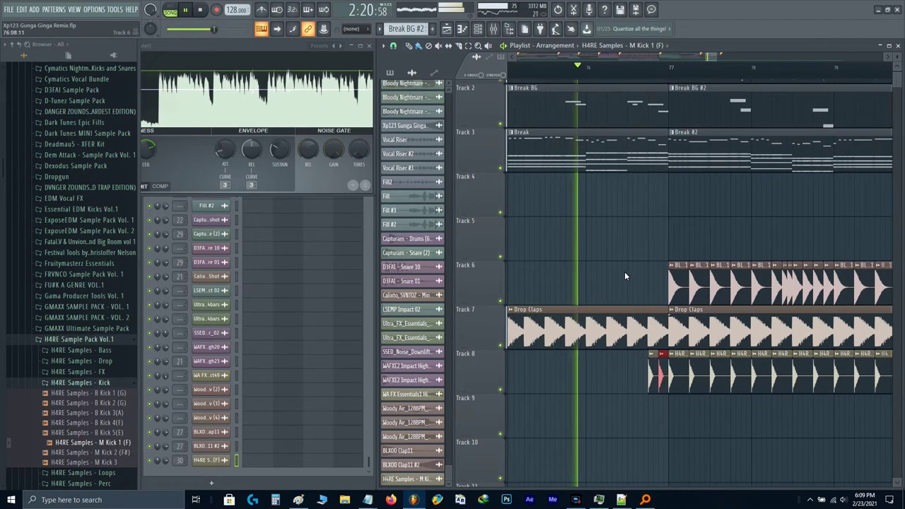
scroll(669, 226, down, 2)
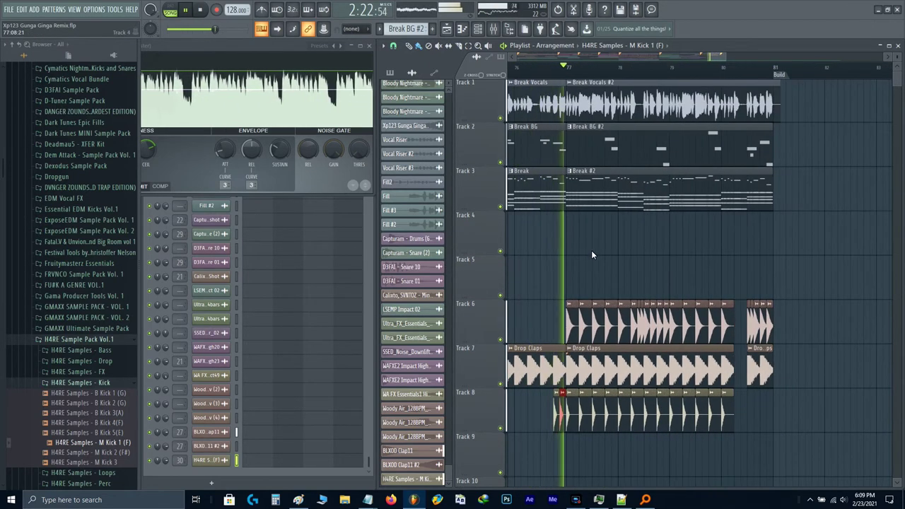
- Set the Break Kick mixer track's volume to 70 and replay the break to check the kick
scroll(590, 250, up, 1)
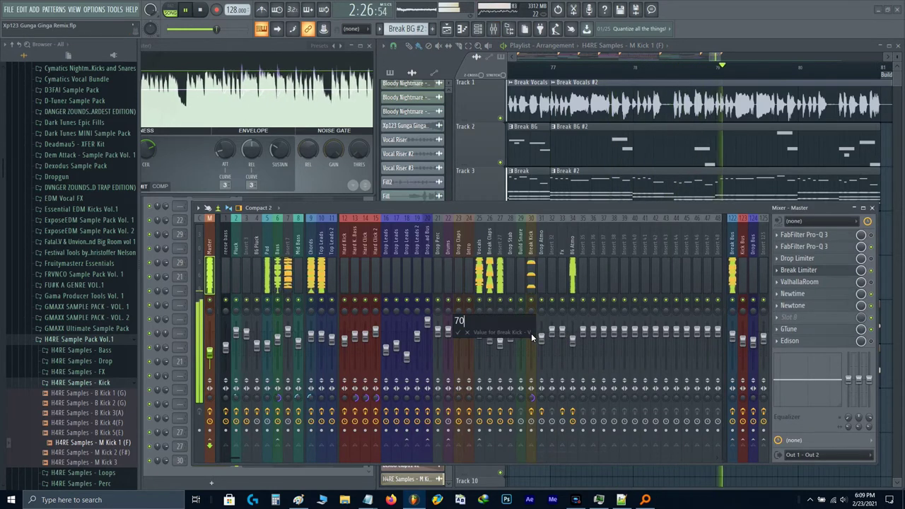
key(F9)
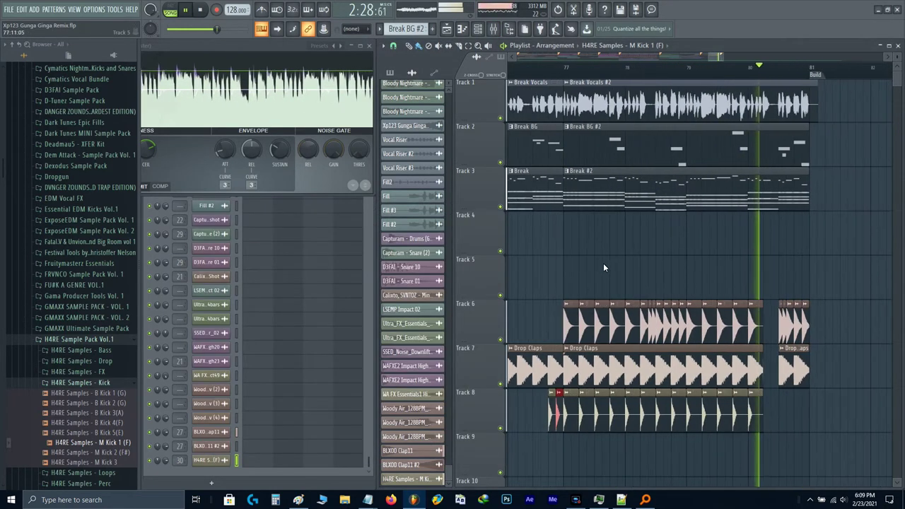
key(space)
key(space)
drag(584, 321, 623, 312)
scroll(623, 312, down, 1)
scroll(611, 289, down, 1)
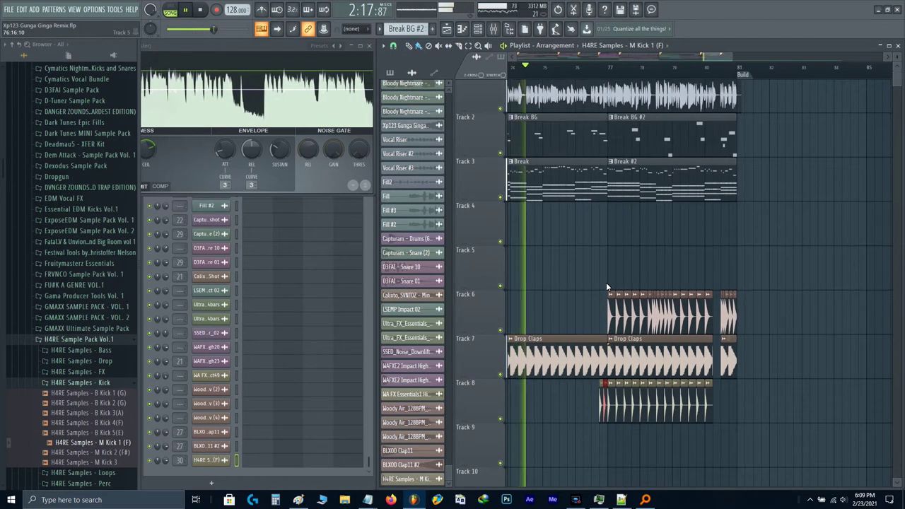
key(space)
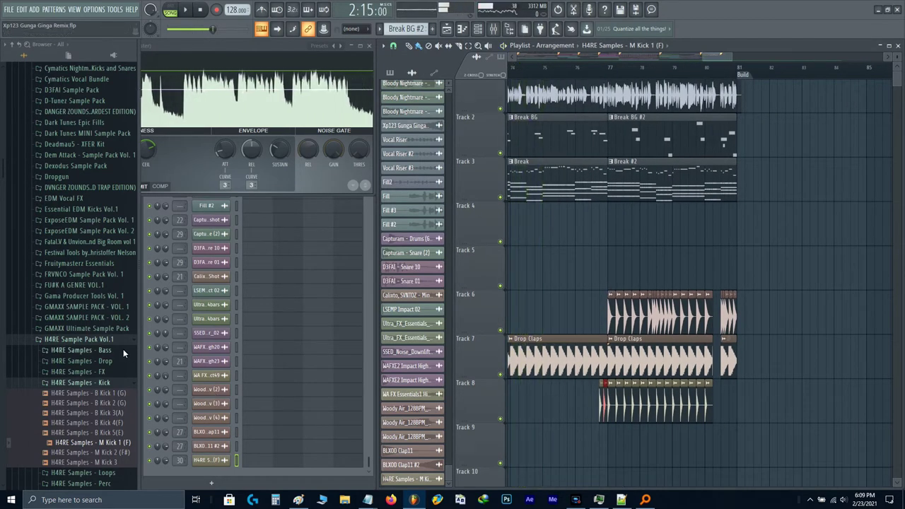
- Replace the break kick channel's sample with Proggy Froggy_C0 from the sample browser
scroll(106, 344, down, 15)
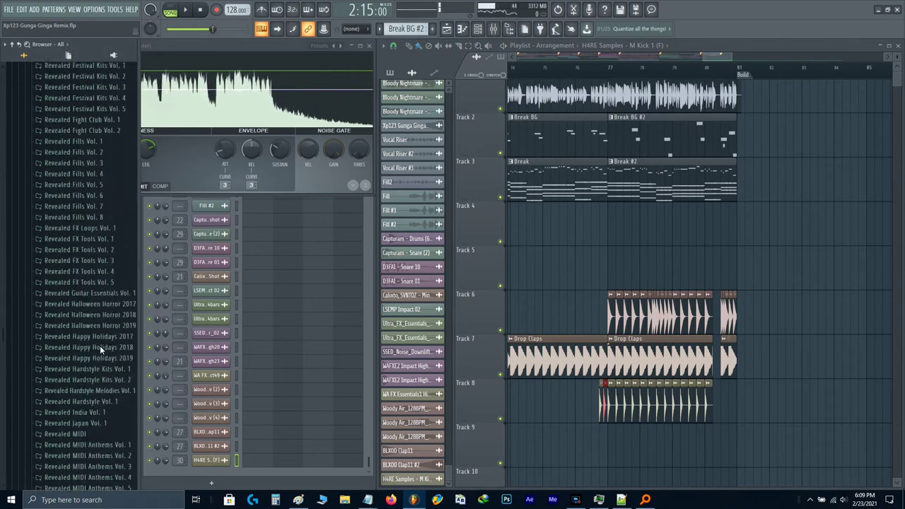
scroll(100, 345, down, 10)
click(70, 277)
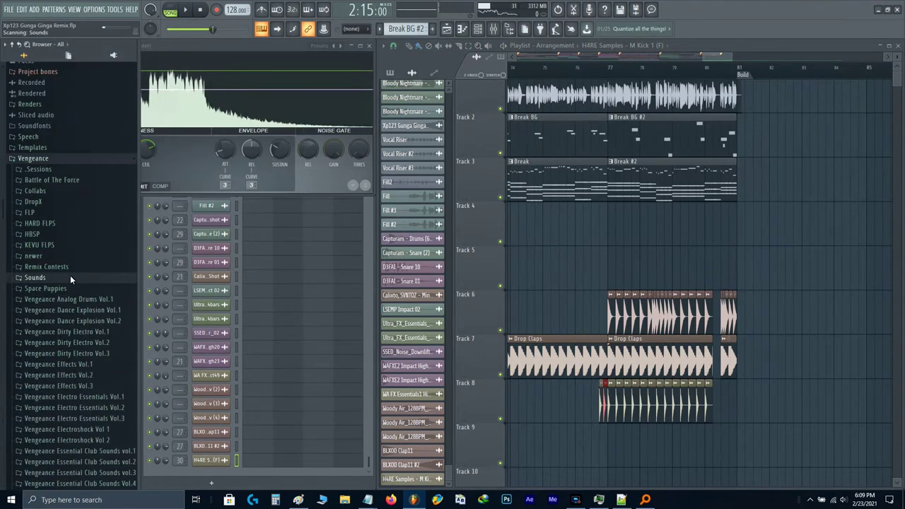
scroll(70, 278, down, 15)
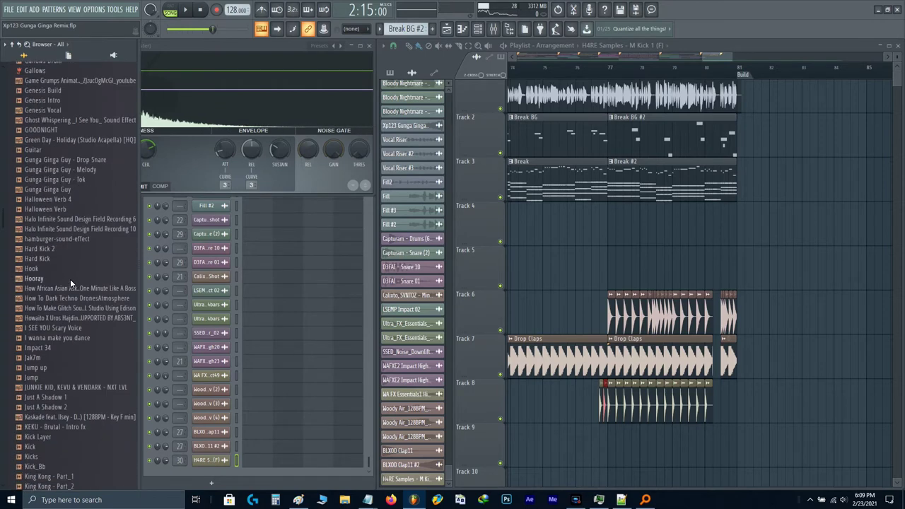
scroll(70, 278, down, 15)
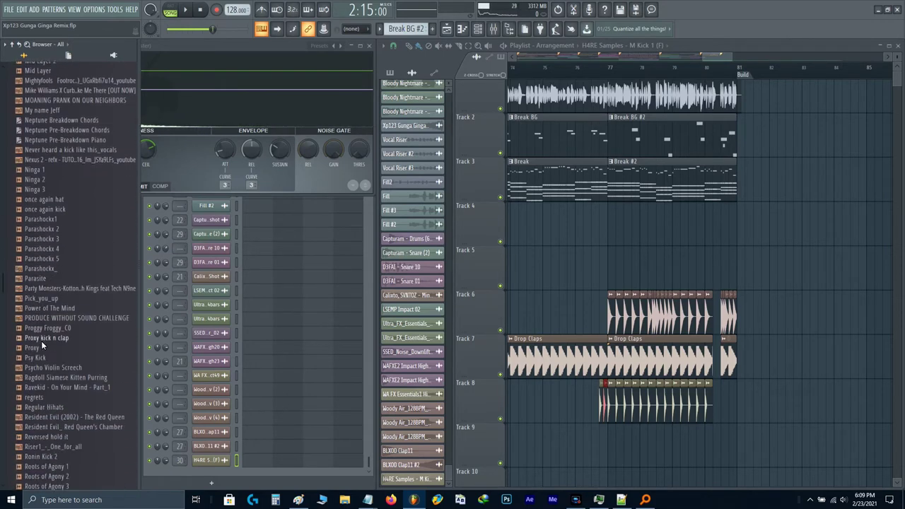
scroll(43, 346, down, 4)
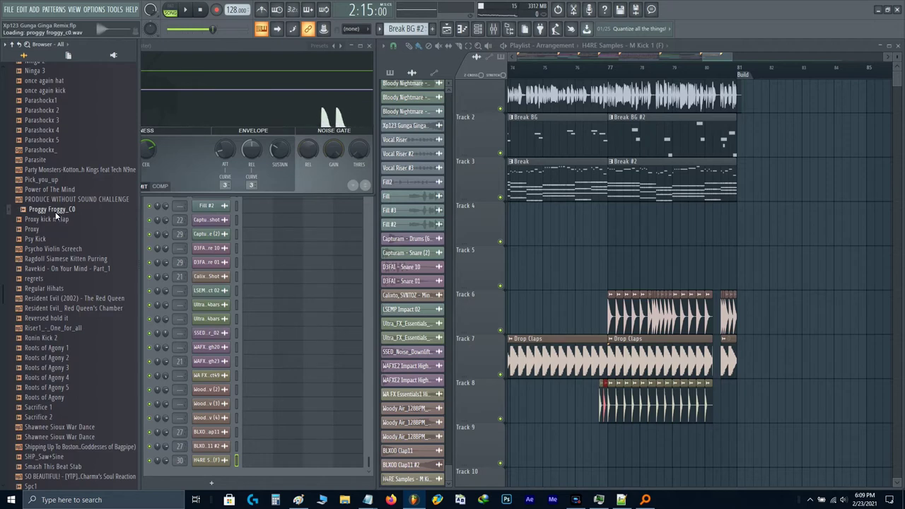
double_click(598, 397)
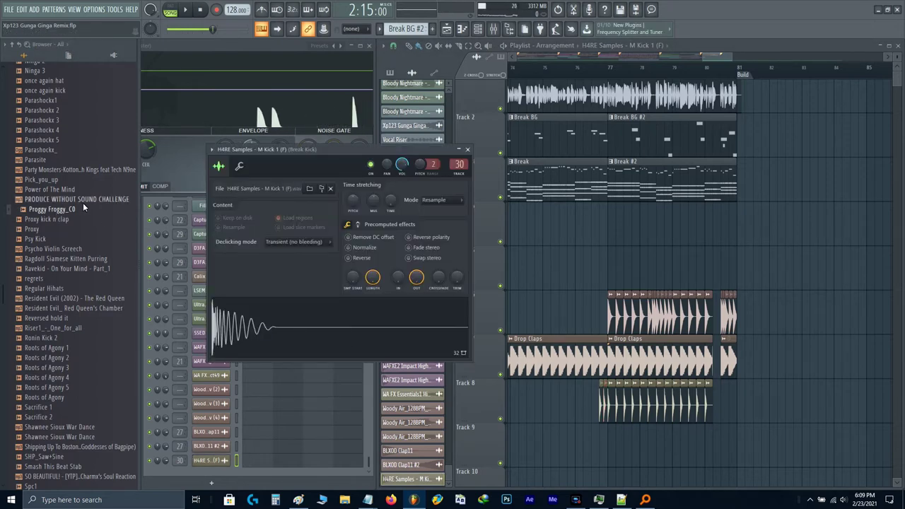
drag(333, 330, 332, 330)
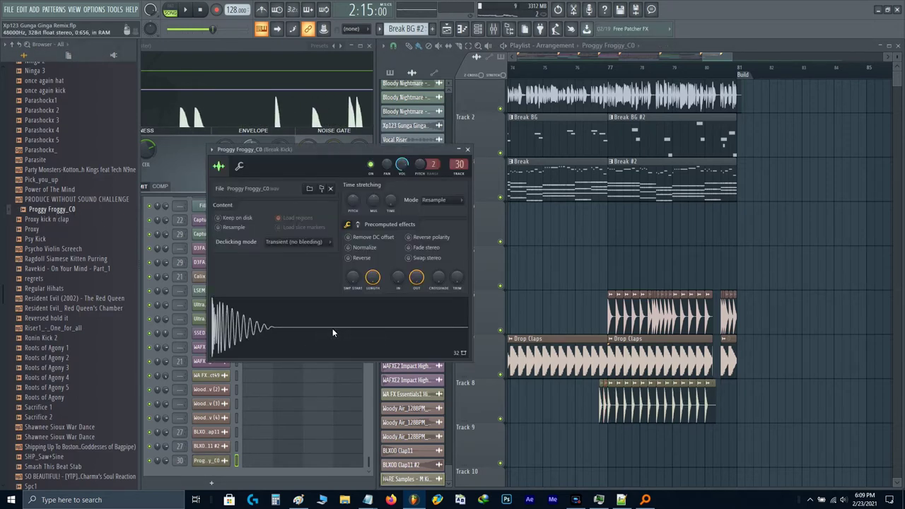
- Replay the second break to hear how the new kick sample sits with the claps, bass and vocals
key(space)
key(Escape)
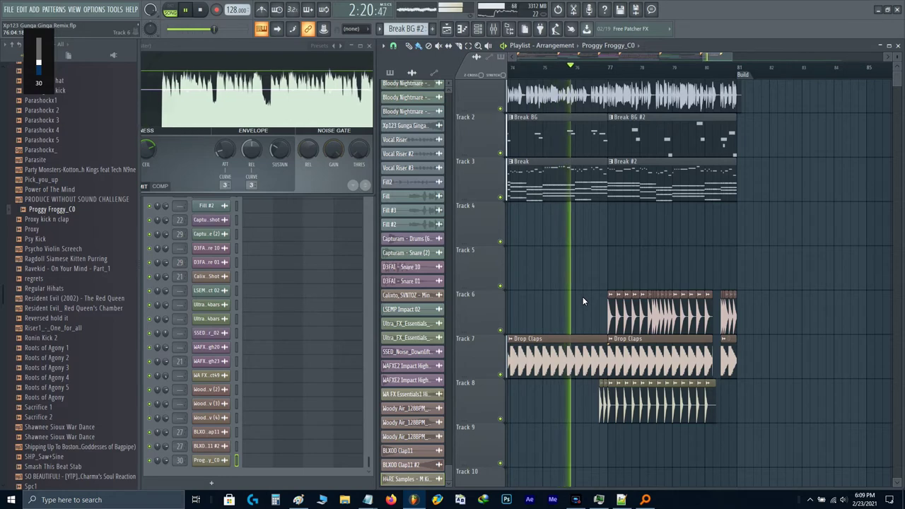
scroll(583, 296, up, 3)
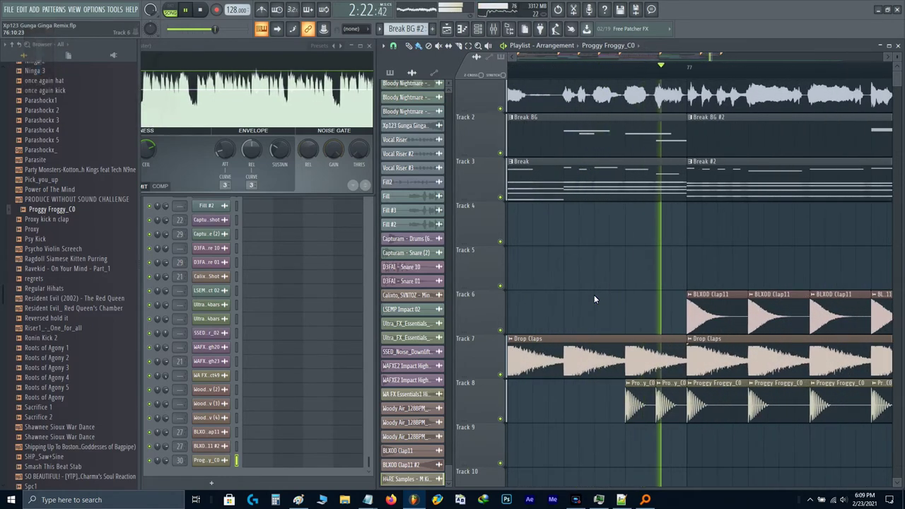
scroll(594, 295, down, 4)
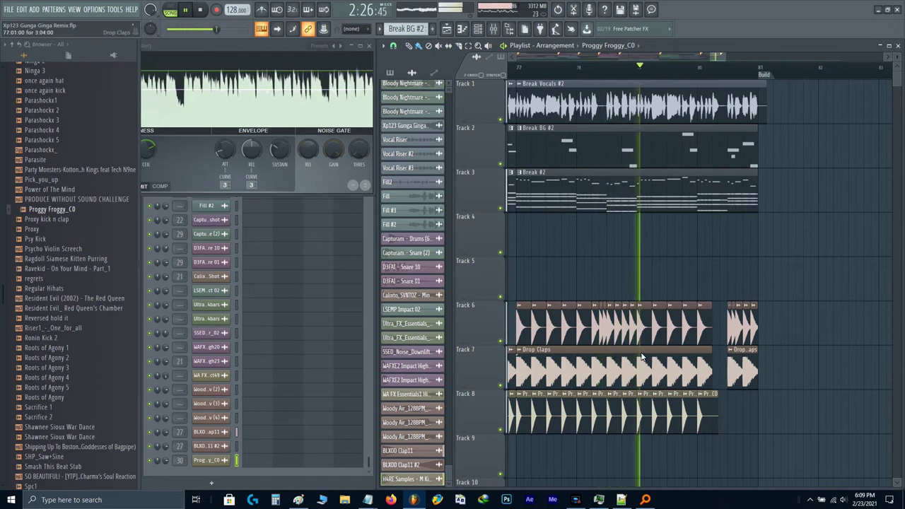
key(F9)
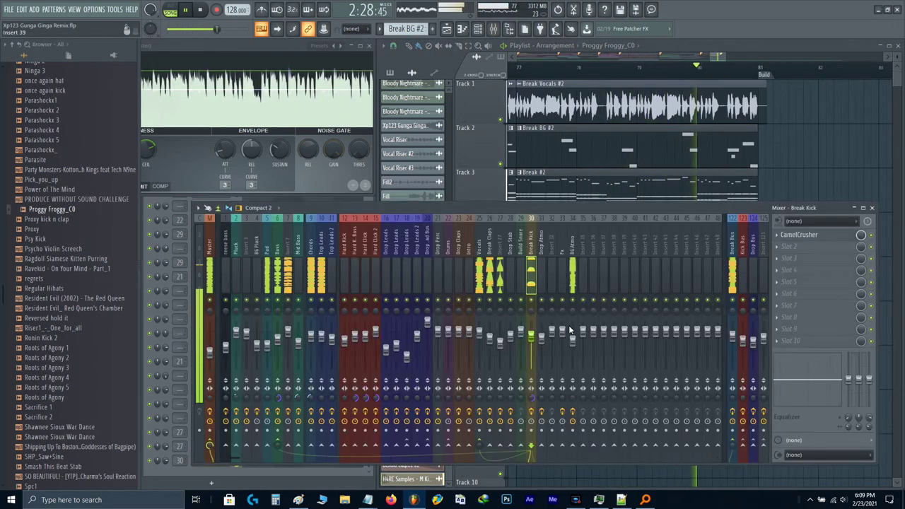
key(space)
- Solo the Break Kick mixer track and playlist Track 8, and play from around bar 77 to audition the kick alone
right_click(531, 301)
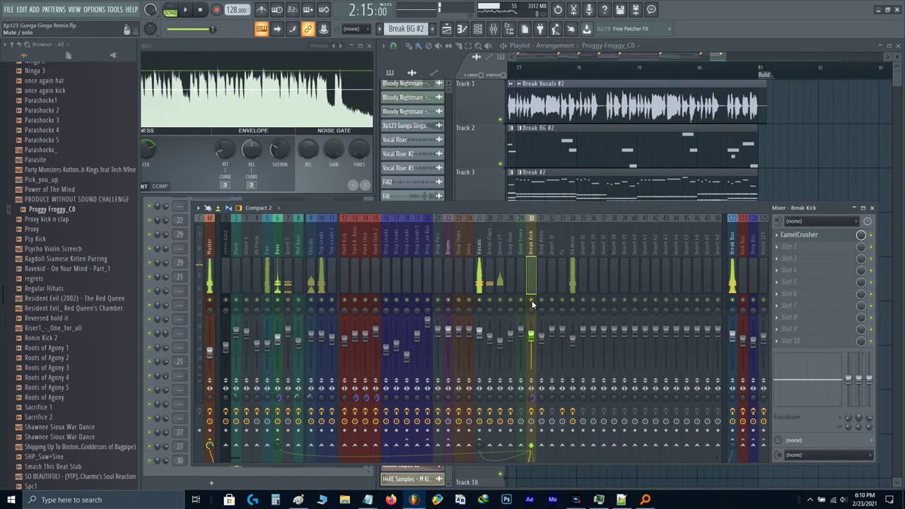
key(space)
click(640, 111)
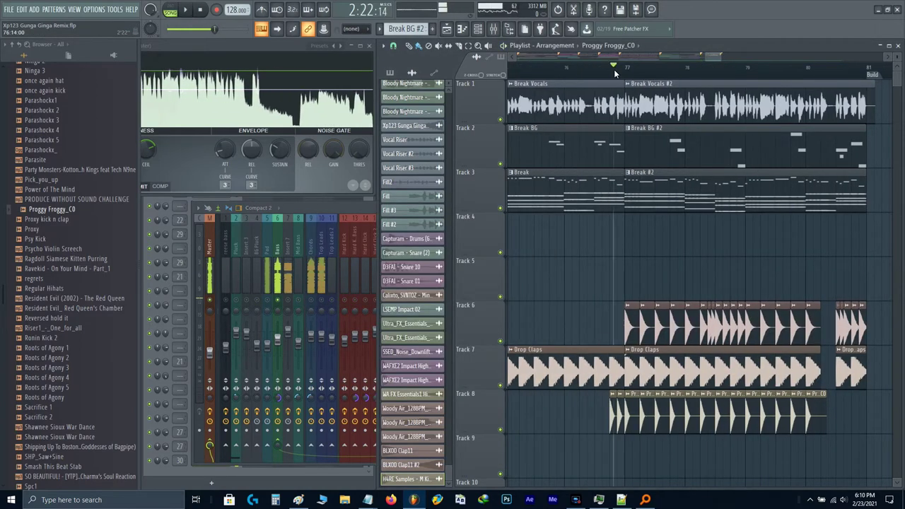
key(space)
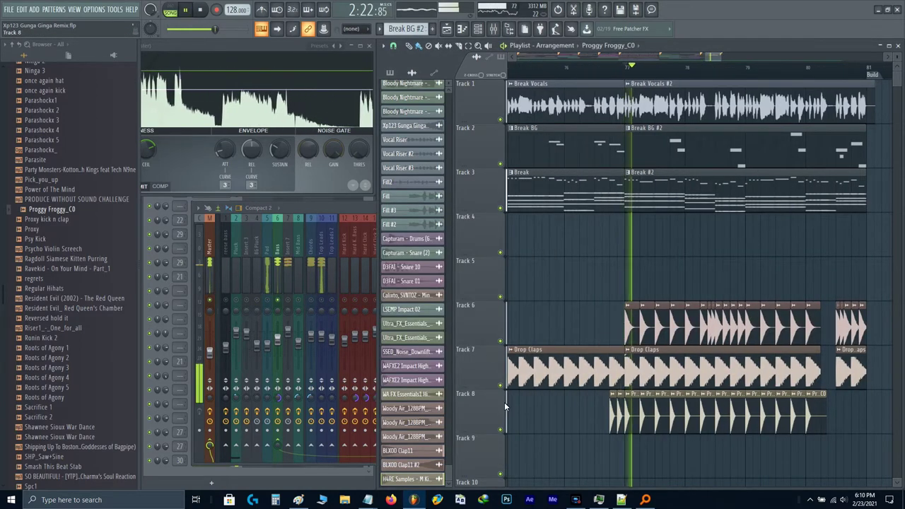
key(space)
right_click(503, 427)
right_click(500, 429)
click(369, 222)
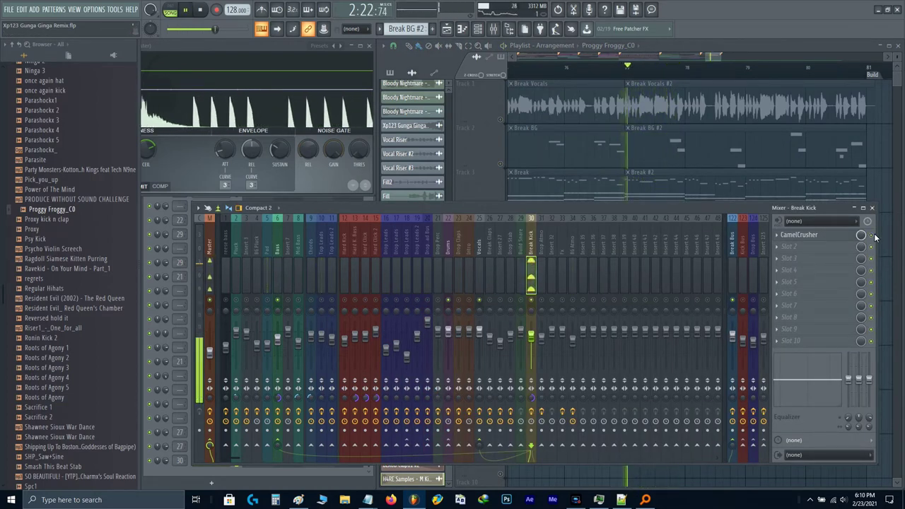
- Inspect the CamelCrusher effect on the Break Kick, and unsolo the tracks to replay the full break from bar 77
click(843, 236)
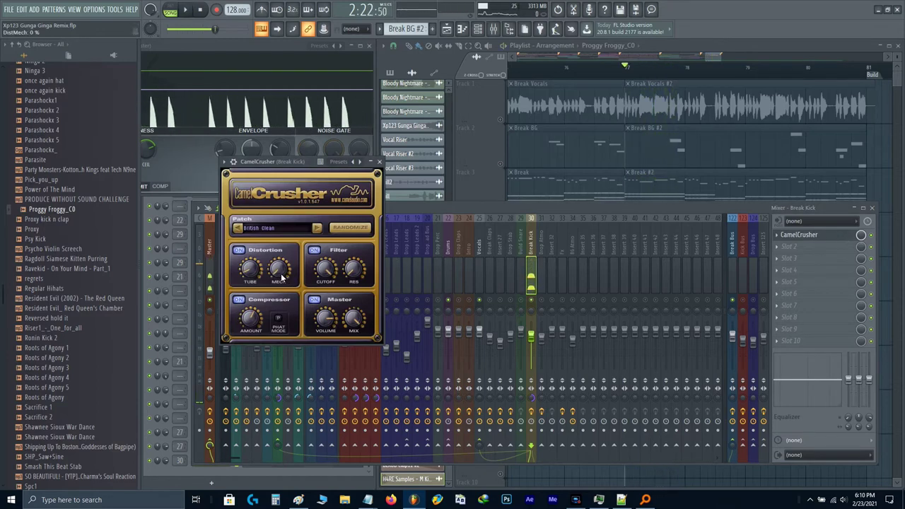
click(354, 319)
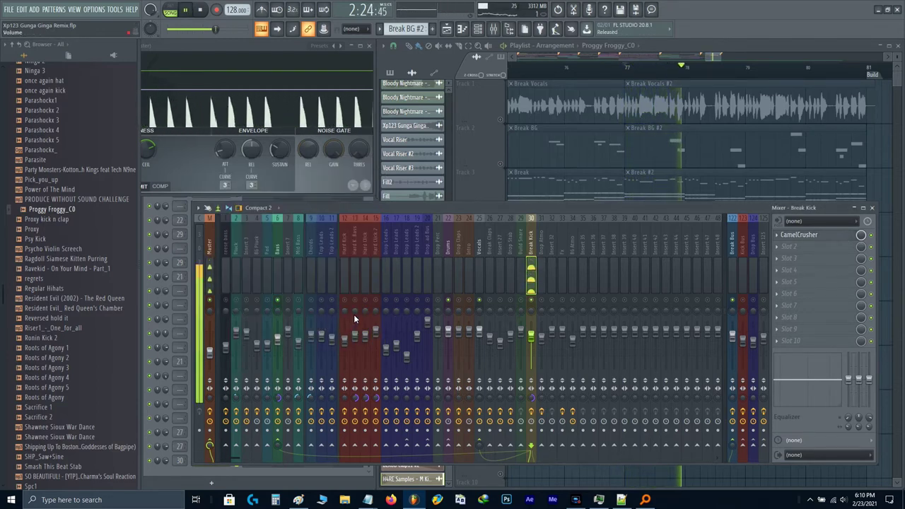
key(space)
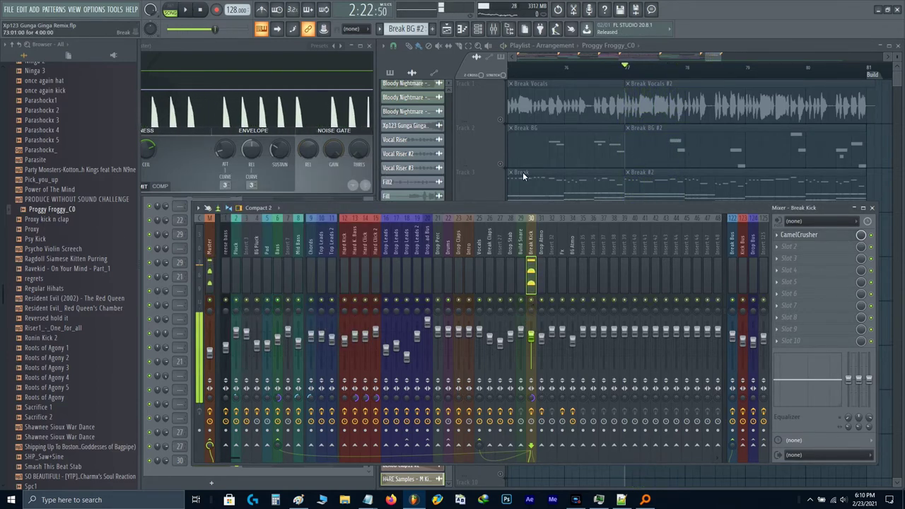
click(505, 166)
click(437, 316)
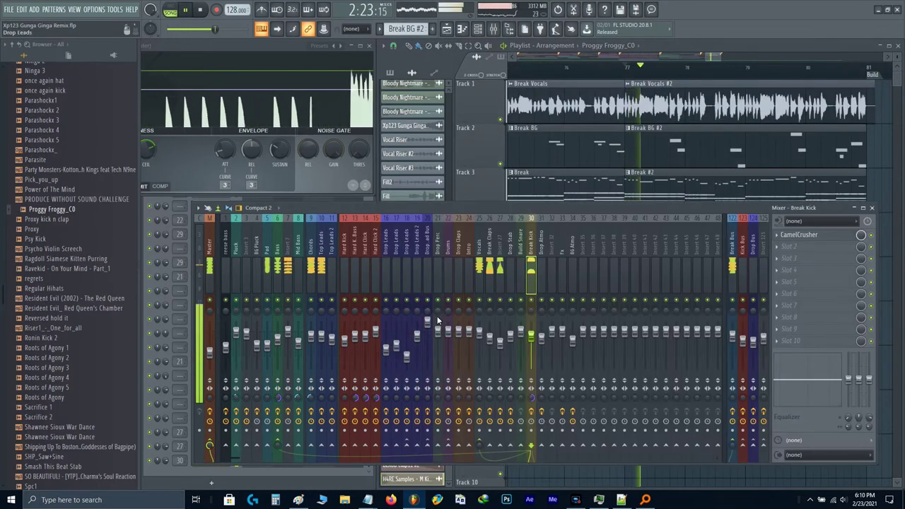
- Set the Break Kick mixer track's volume to 0.65 and check it against the playing break
key(space)
right_click(531, 338)
text(t)
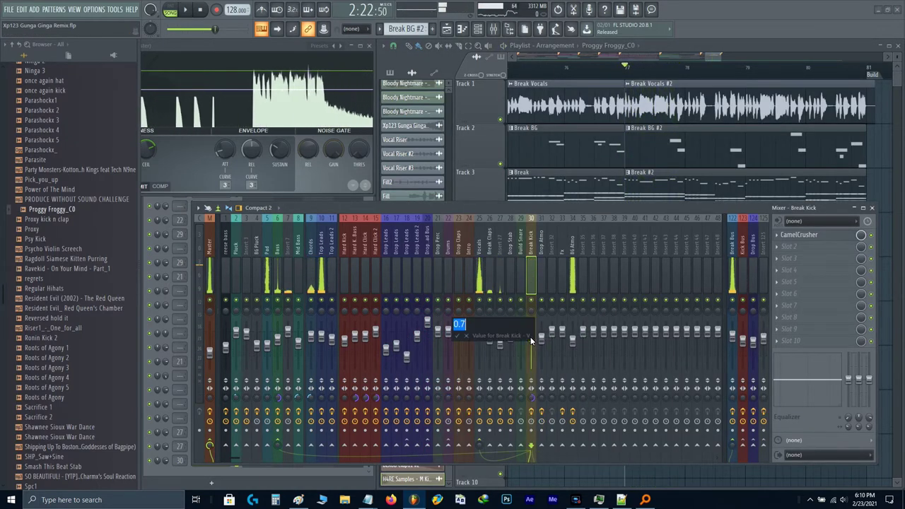
text(0.65)
key(Return)
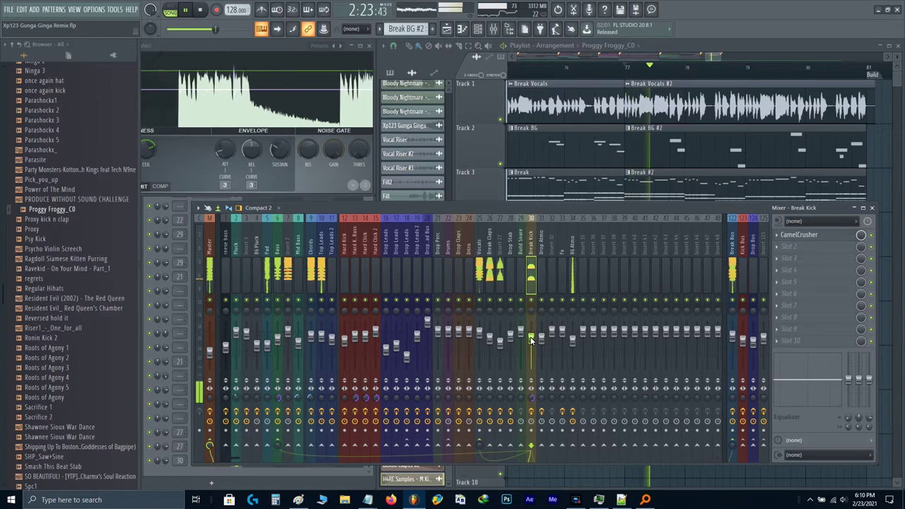
right_click(531, 340)
key(t)
key(Return)
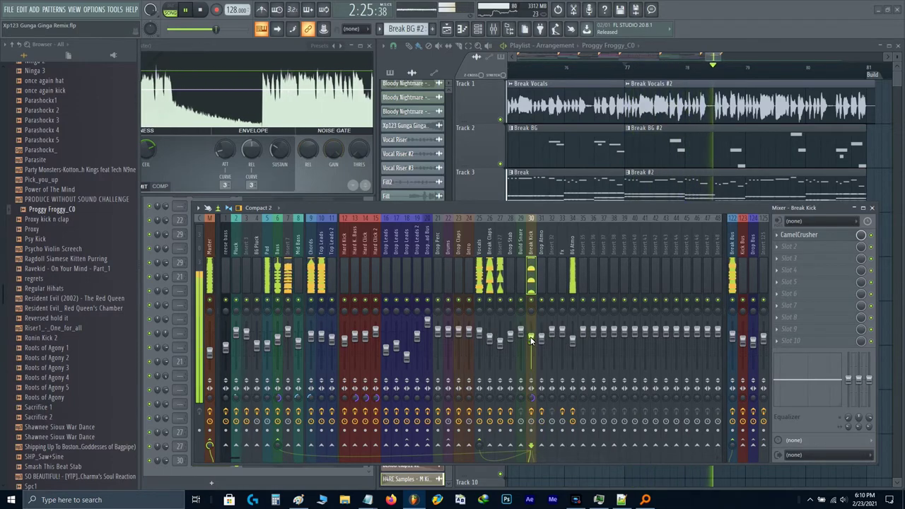
key(F9)
scroll(672, 291, down, 1)
ctrl+scroll(761, 295, up, 1)
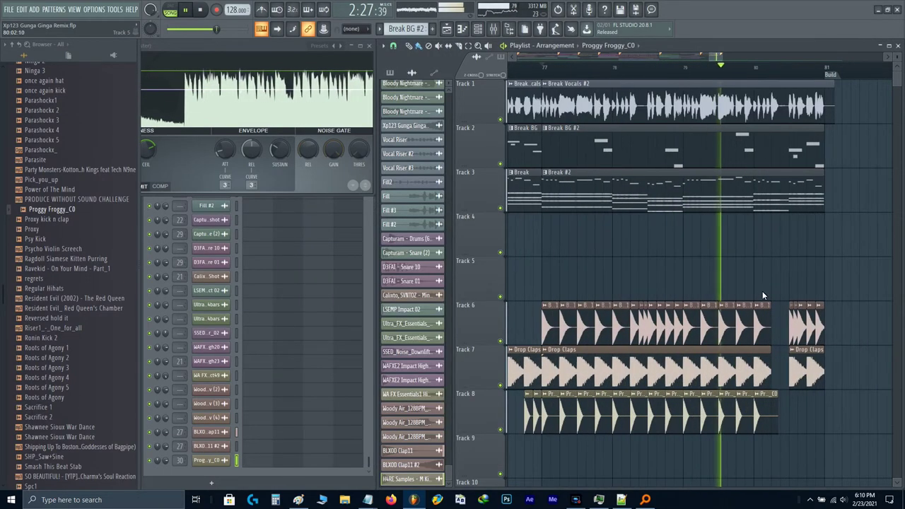
- Set the compressor threshold of the Bass track's Fruity Limiter to -12.5 dB while the break plays
key(F9)
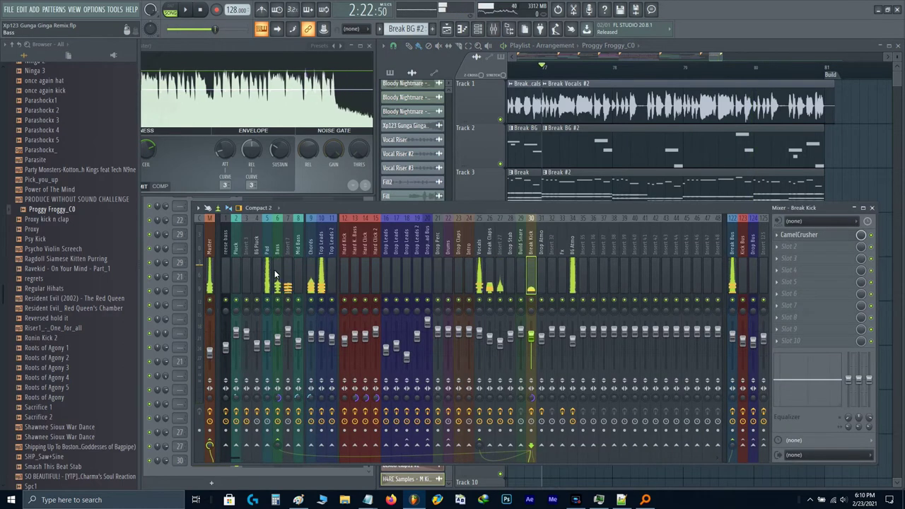
click(278, 275)
click(800, 331)
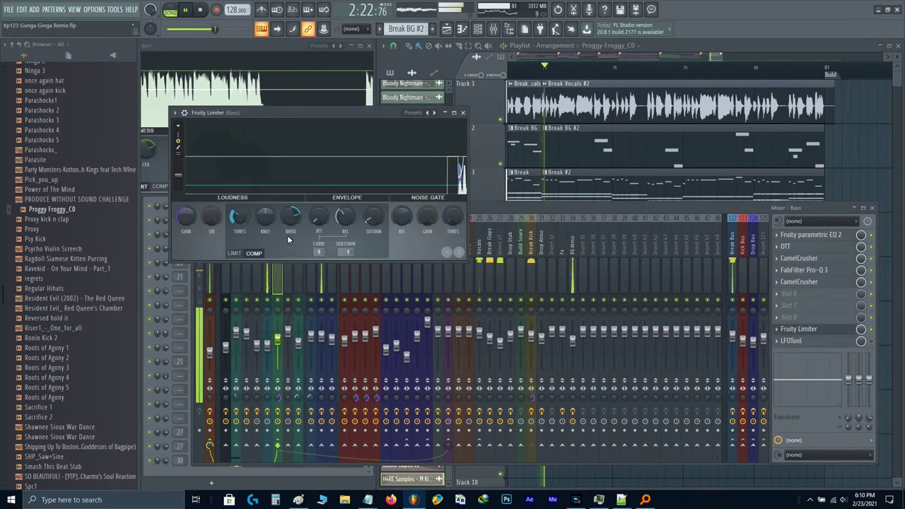
key(space)
key(space)
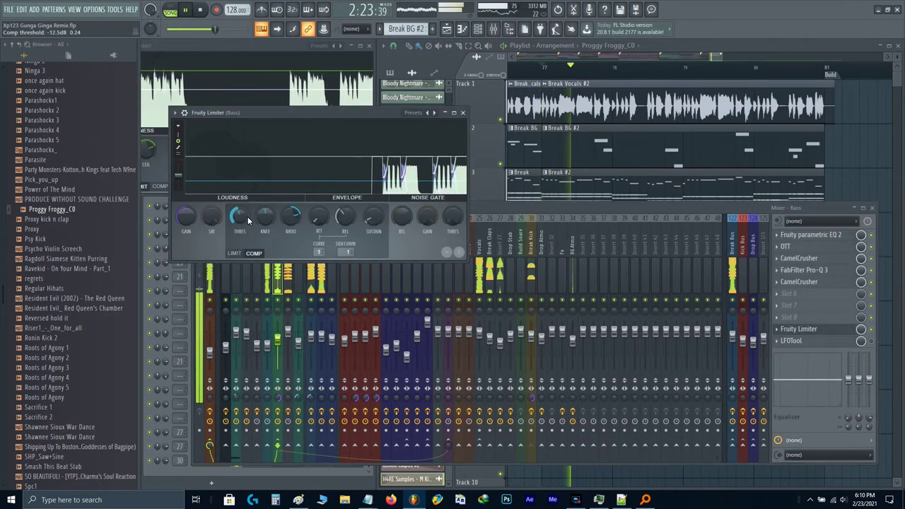
key(Escape)
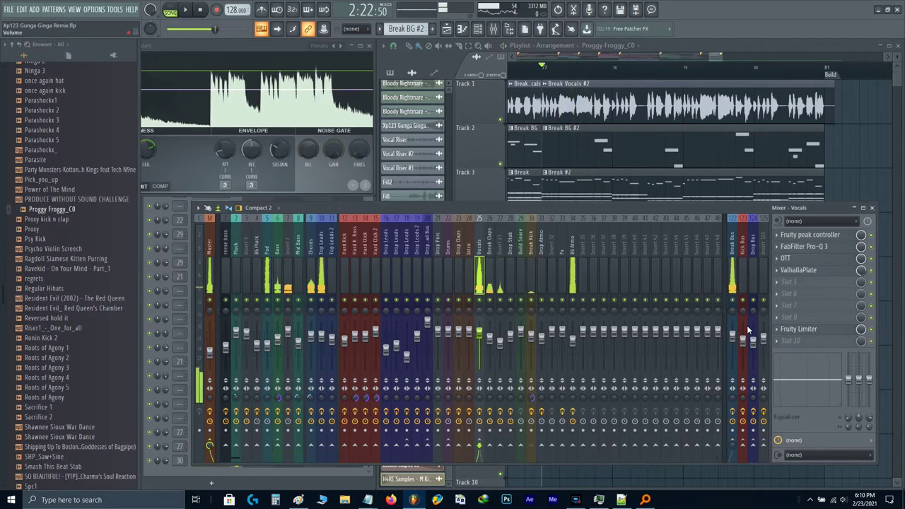
- Set the Fruity Limiter compressor thresholds to -14.6 dB on the Vocals track and -11.6 dB on the Break Bus
click(807, 328)
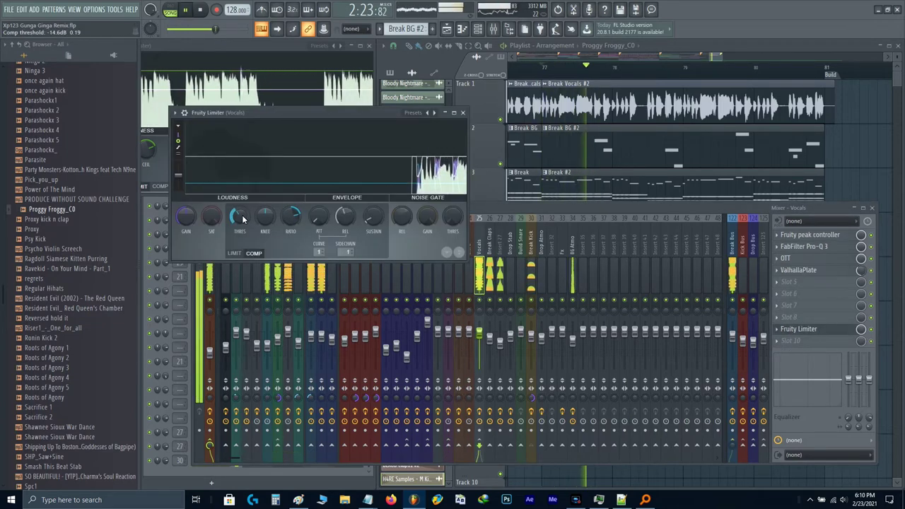
key(Escape)
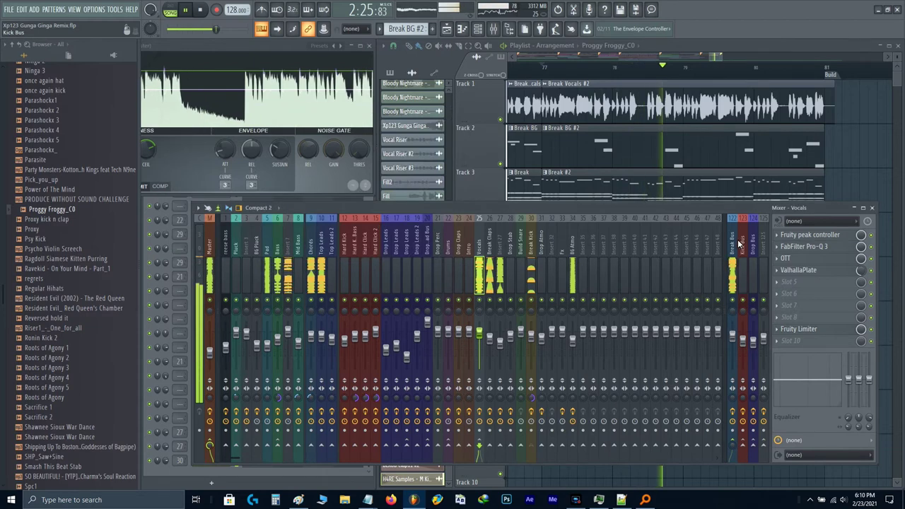
click(735, 248)
click(788, 342)
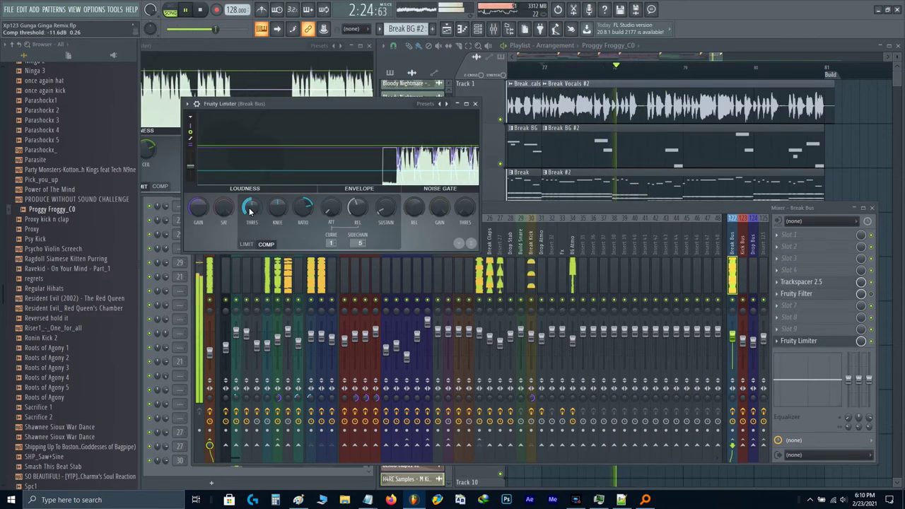
key(Escape)
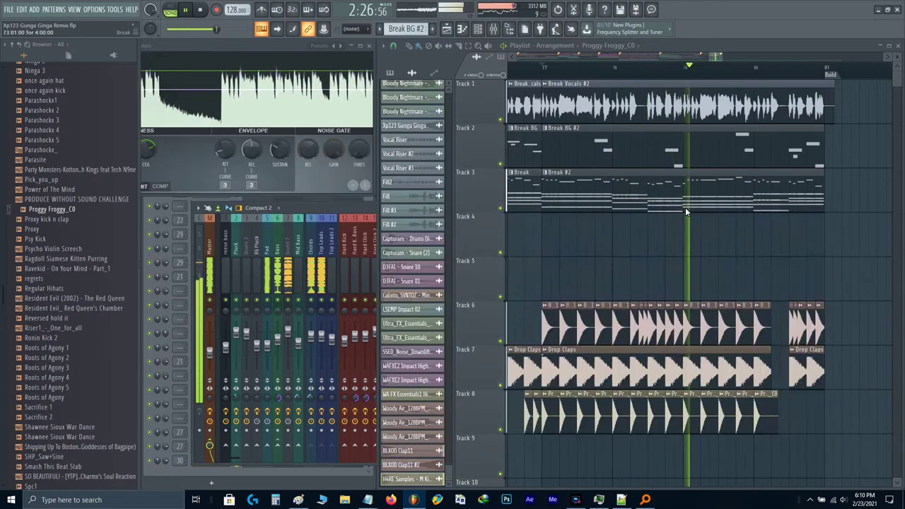
- Listen to the end of the second break in the playlist and save the project
key(F9)
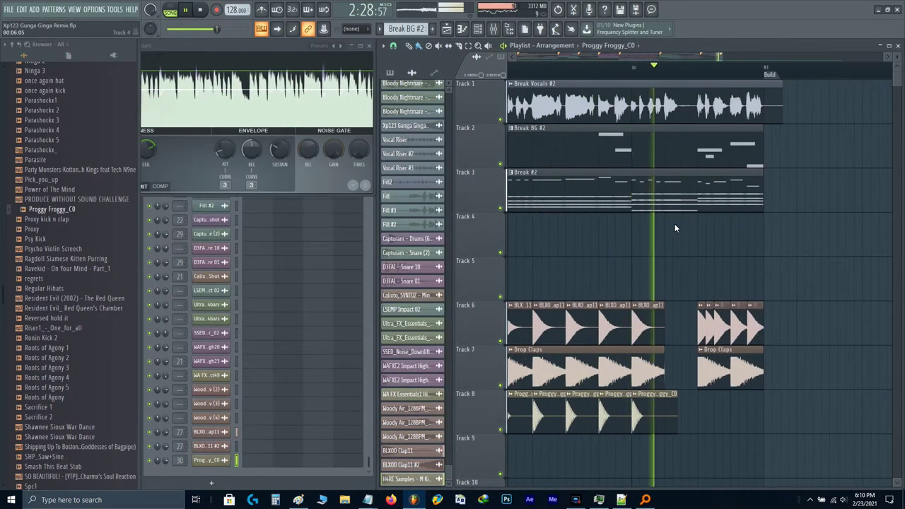
key(space)
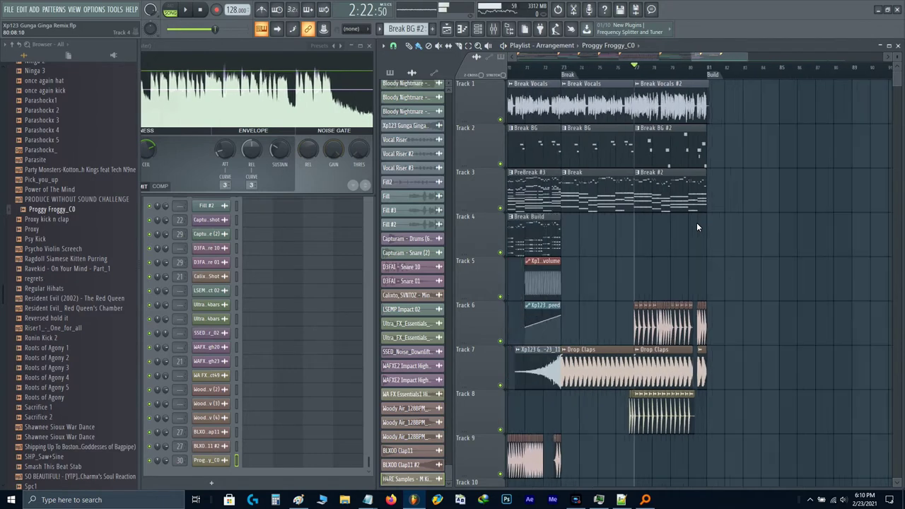
key(ctrl+s)
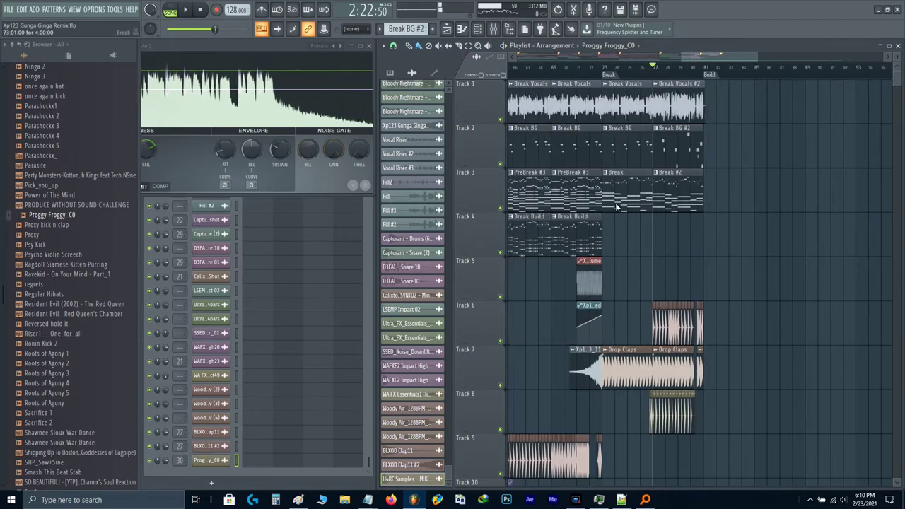
- Place a PreBreak pattern clip at the Build marker at bar 81 and move it down to Track 5
scroll(599, 175, left, 2)
scroll(535, 200, left, 1)
click(553, 181)
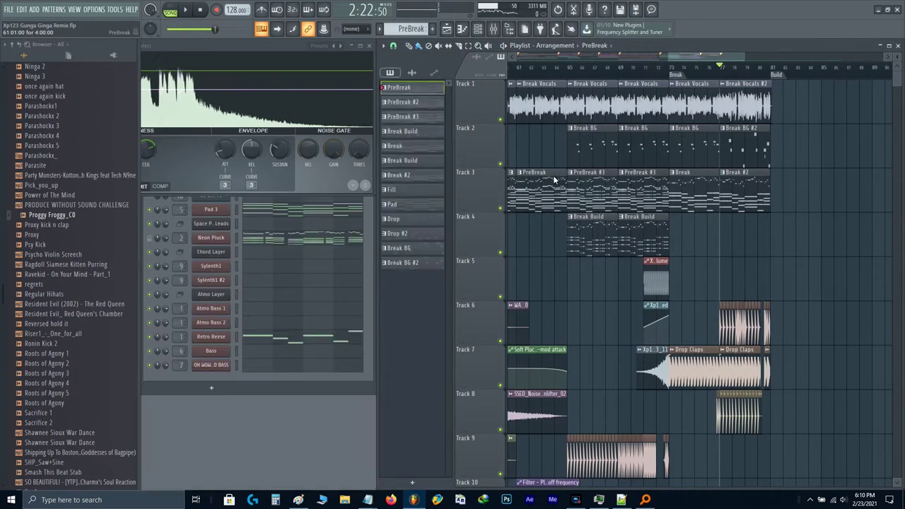
scroll(798, 120, up, 2)
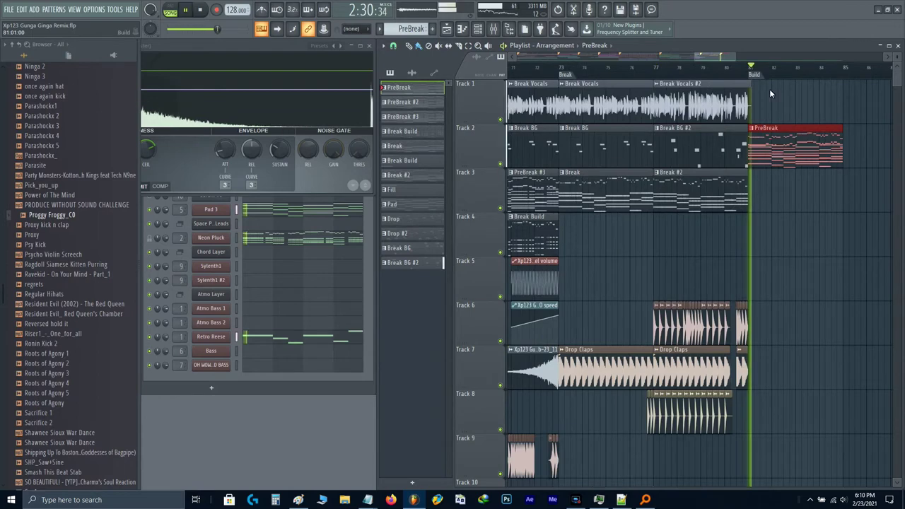
scroll(697, 169, up, 4)
key(space)
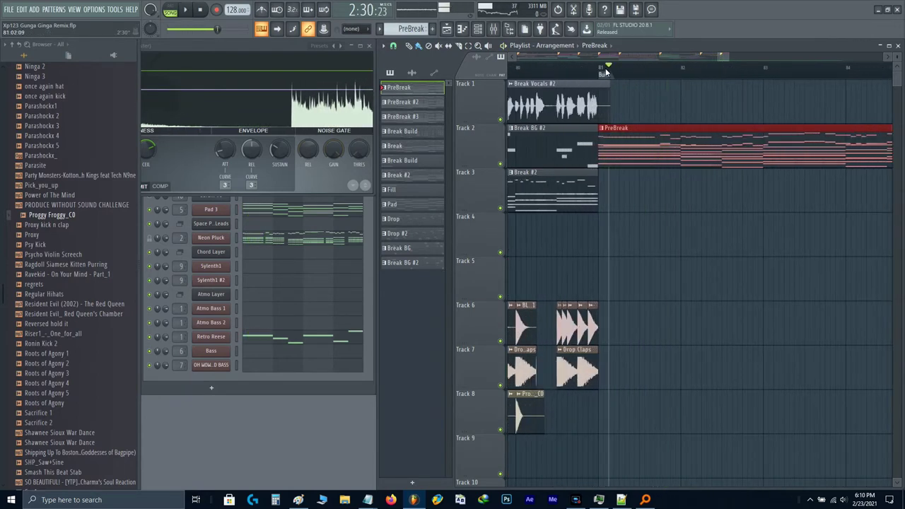
drag(639, 132, 639, 264)
- Examine the layout of the earlier break, build and drop sections as a reference for the new build at bar 81
scroll(558, 195, down, 3)
scroll(557, 198, down, 1)
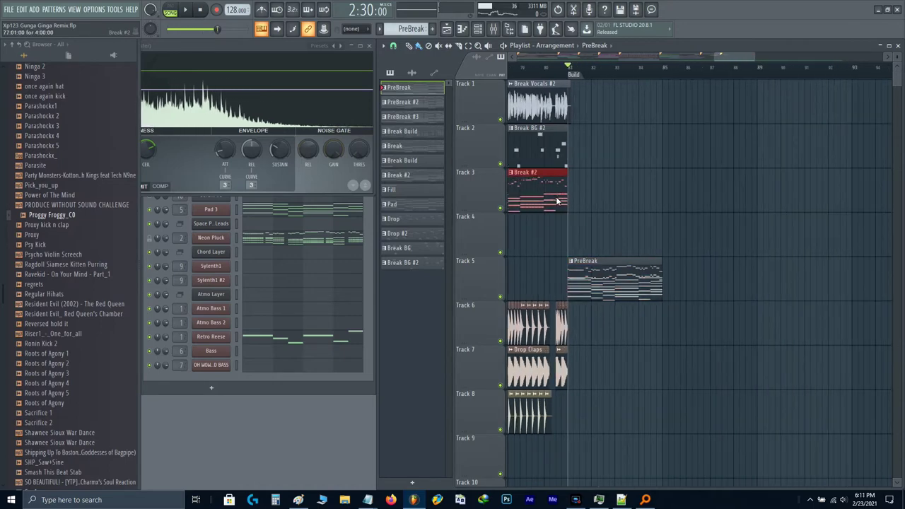
drag(561, 198, 785, 225)
scroll(786, 226, down, 2)
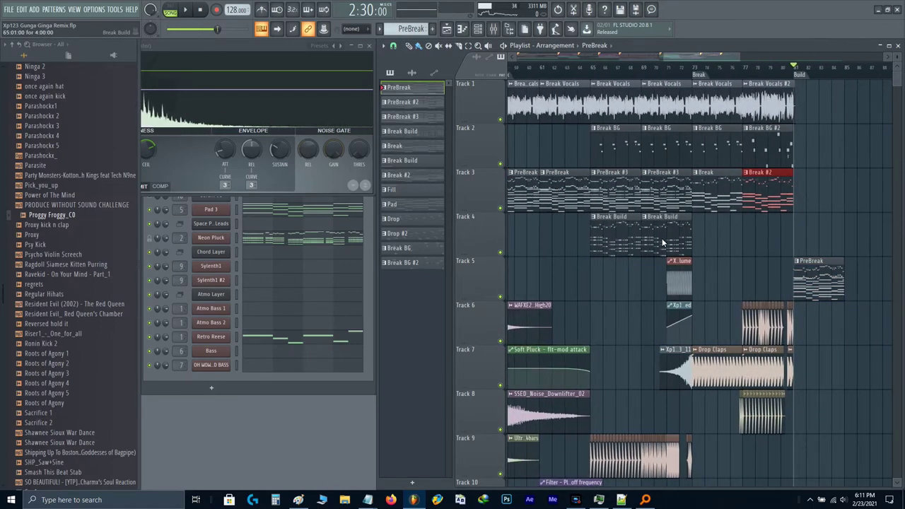
drag(531, 196, 818, 231)
scroll(544, 189, up, 3)
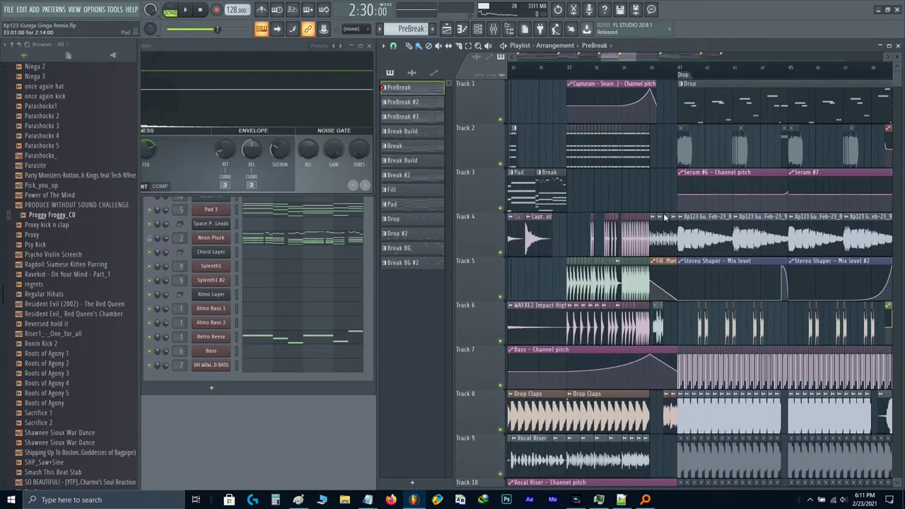
scroll(611, 154, down, 5)
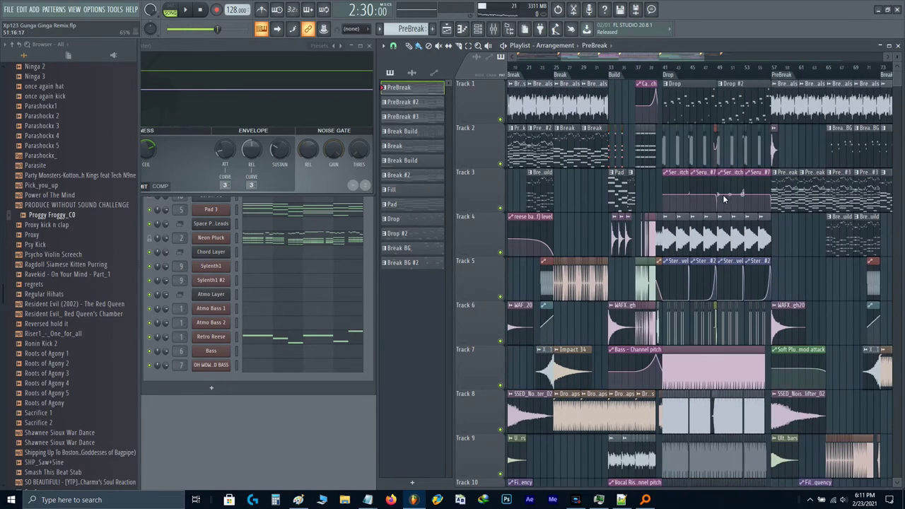
scroll(722, 199, up, 8)
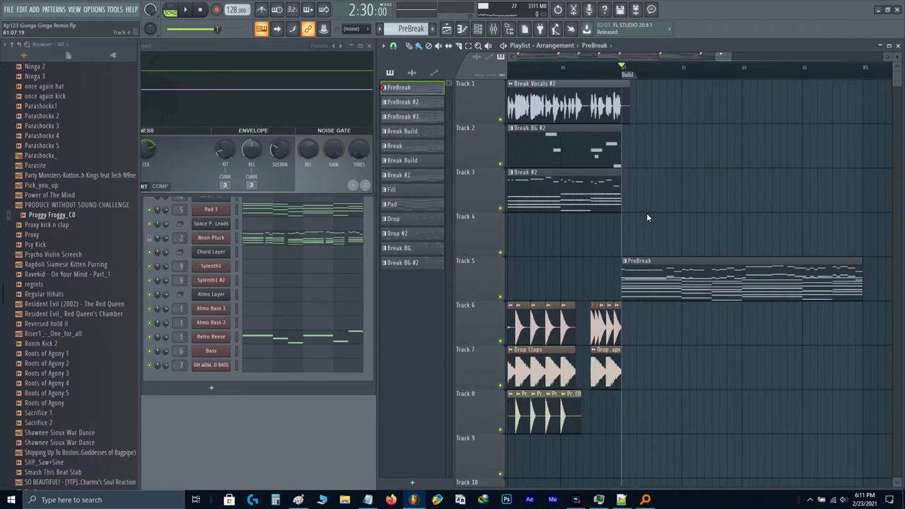
- Pick the Break Build pattern from the earlier break and place it on Track 4 at the Build marker at bar 81
scroll(646, 214, down, 4)
drag(646, 214, 742, 213)
scroll(678, 225, down, 6)
drag(617, 236, 713, 231)
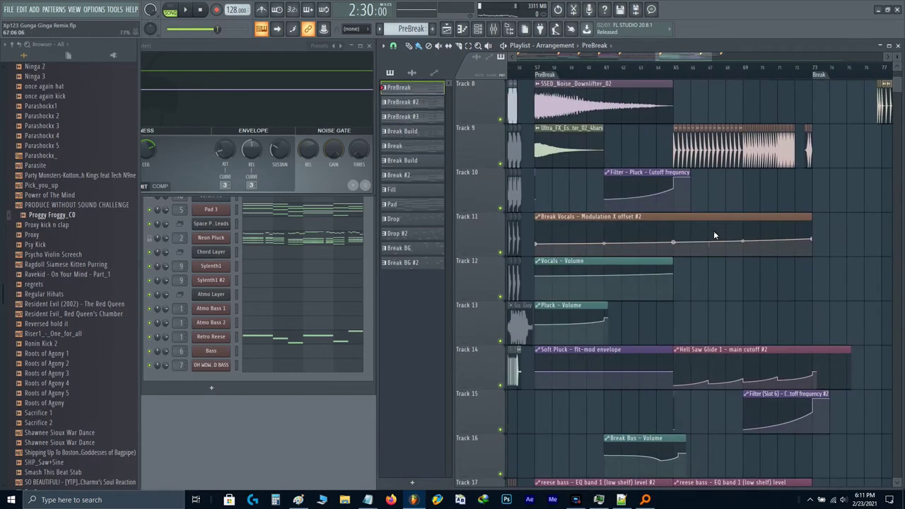
scroll(793, 285, down, 4)
scroll(794, 284, up, 6)
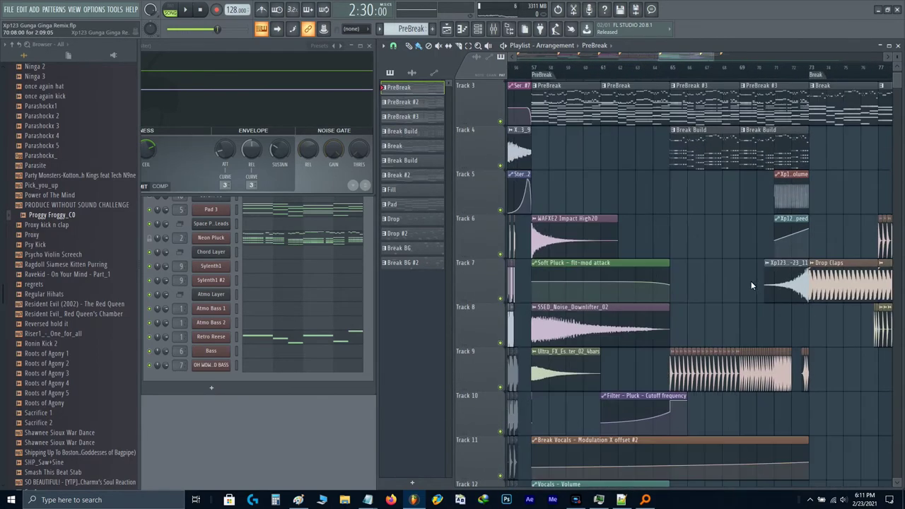
drag(750, 281, 682, 305)
click(702, 194)
drag(837, 135, 657, 195)
scroll(676, 226, up, 3)
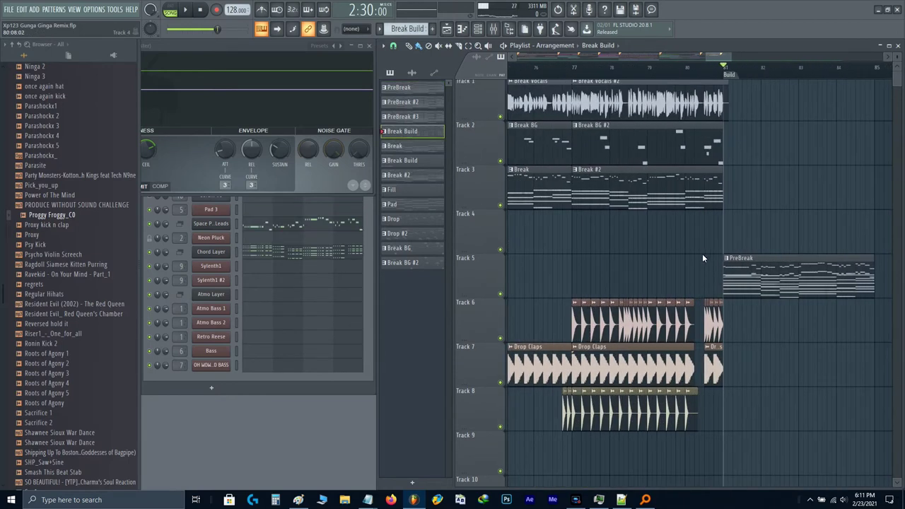
click(729, 242)
- Audition the Break Build clip on Track 4, slice it and delete its portion over the second half of bar 81
scroll(735, 244, up, 5)
key(space)
drag(735, 245, 563, 284)
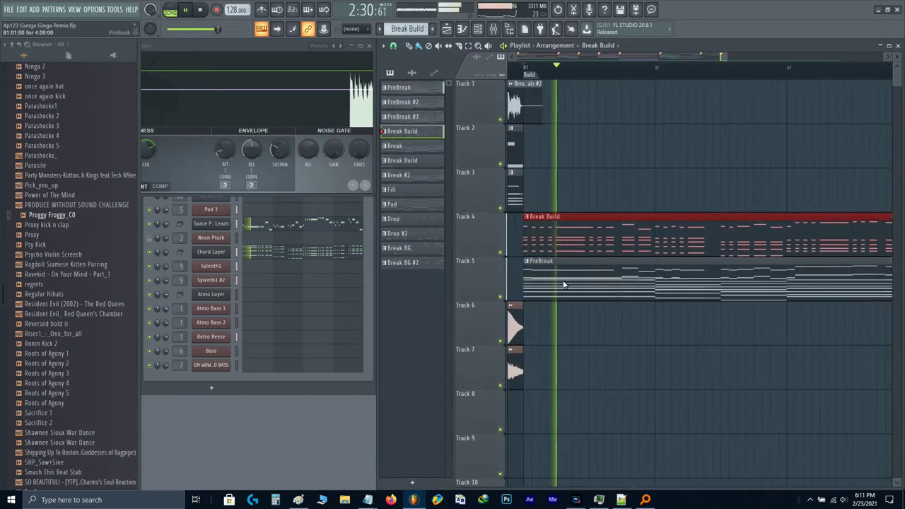
drag(584, 225, 587, 227)
drag(648, 196, 653, 232)
right_click(637, 231)
key(space)
- Slice the Break Build clip further, delete its second halves of bars 82 and 83, and play the result
drag(721, 202, 718, 222)
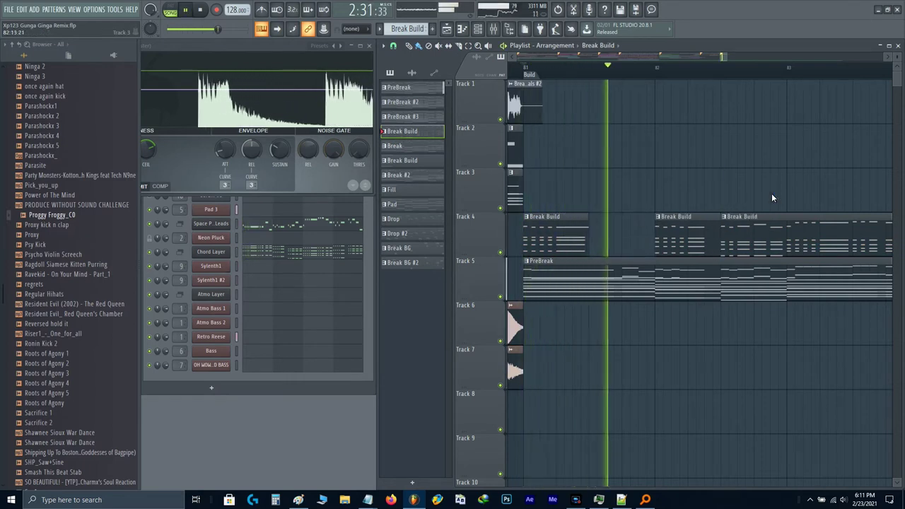
drag(791, 200, 585, 250)
right_click(770, 236)
key(space)
drag(668, 204, 667, 235)
drag(728, 202, 732, 239)
right_click(719, 234)
scroll(718, 233, down, 3)
key(space)
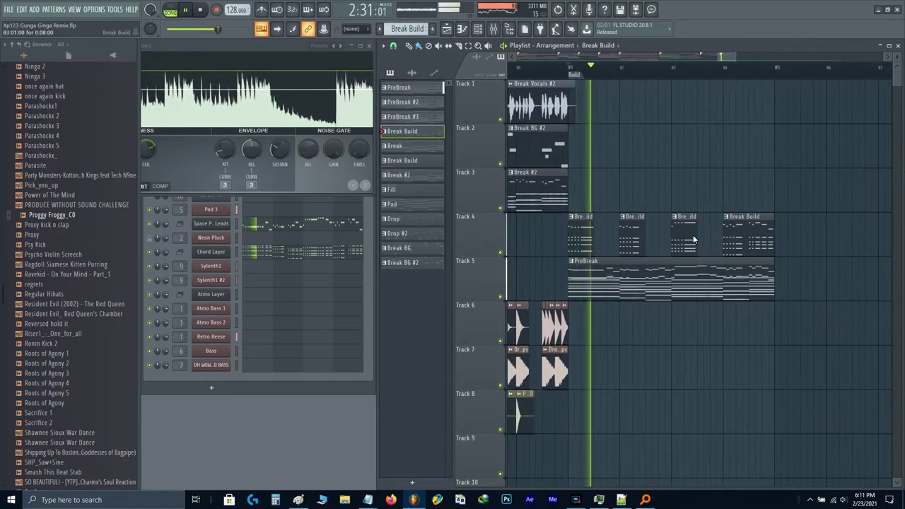
scroll(693, 235, down, 8)
key(space)
- Copy the Break Bus cutoff frequency and Break Bus volume automation clips from the first build at bar 33
scroll(692, 238, down, 8)
scroll(608, 238, down, 1)
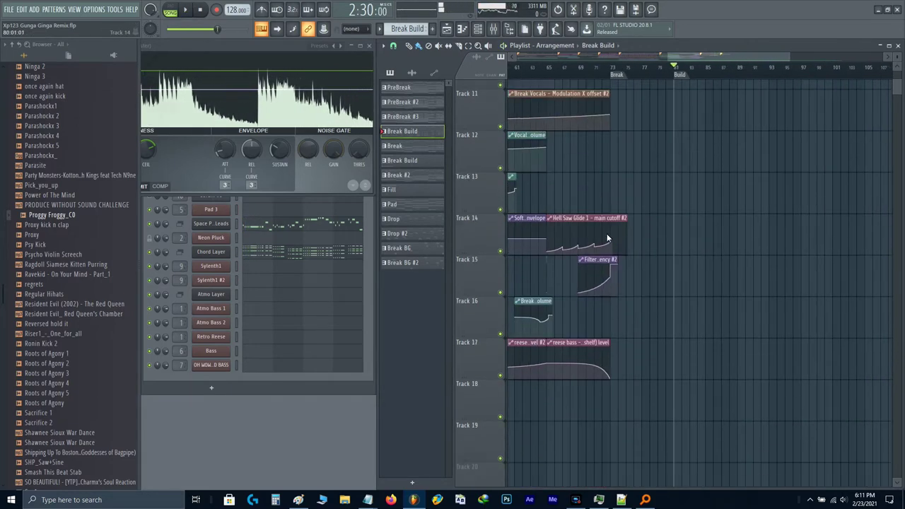
drag(731, 255, 763, 259)
drag(609, 275, 753, 264)
scroll(688, 257, up, 5)
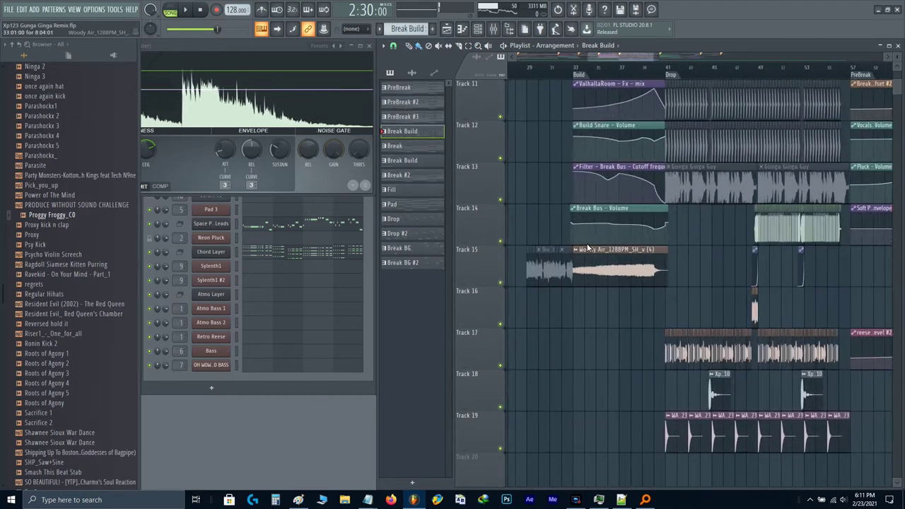
click(597, 233)
scroll(572, 235, up, 1)
drag(550, 205, 597, 249)
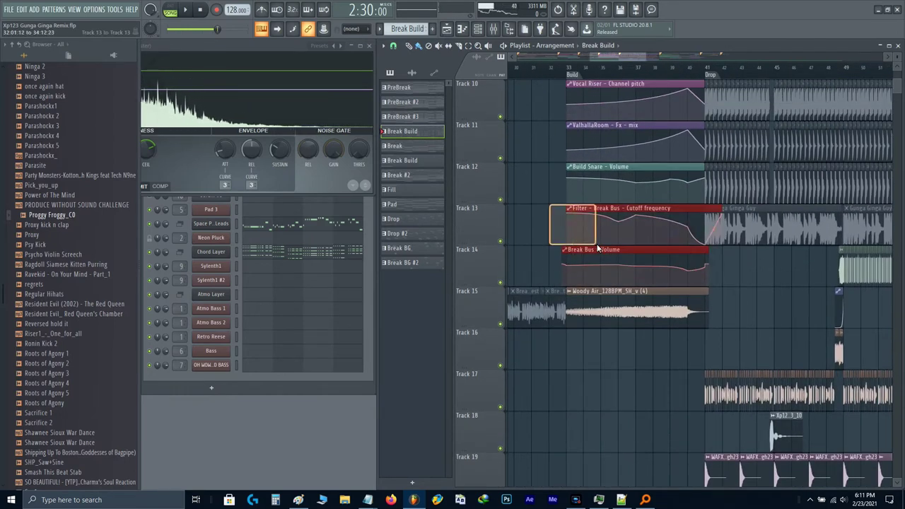
scroll(547, 212, up, 3)
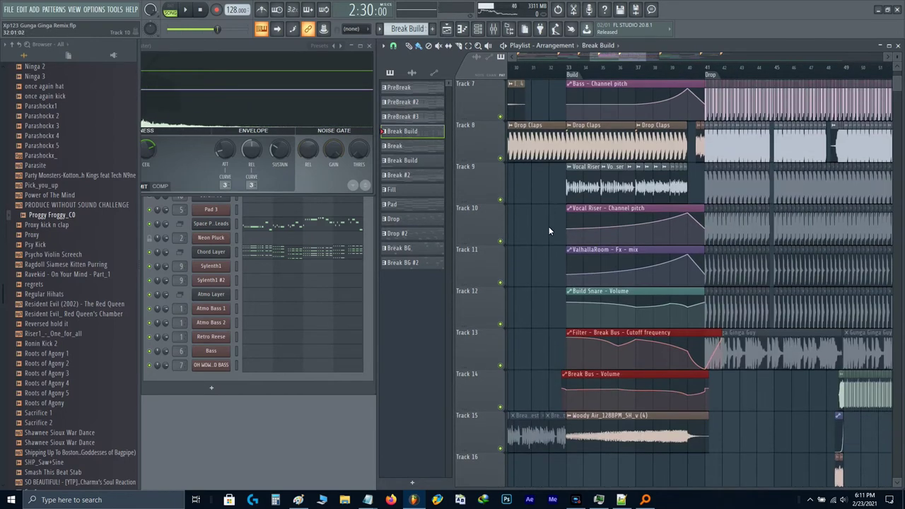
scroll(549, 229, down, 4)
scroll(540, 230, down, 1)
drag(848, 228, 686, 202)
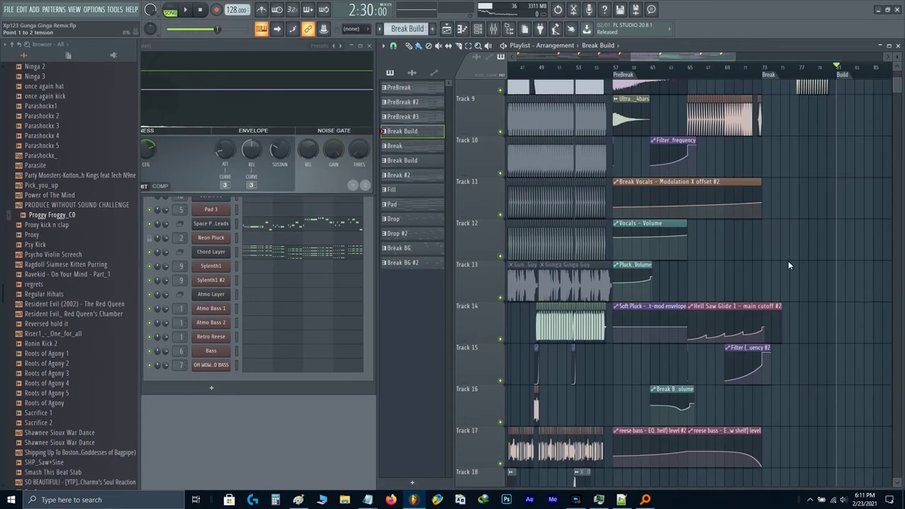
scroll(792, 266, up, 4)
drag(793, 265, 632, 294)
- Try pasting the Break Bus cutoff and volume automation clips around bar 81 and undo each paste
key(ctrl+v)
key(ctrl+z)
key(ctrl+v)
key(ctrl+z)
key(ctrl+v)
key(ctrl+z)
- Paste the Break Bus cutoff and volume automation onto Tracks 13 and 14 at the bar 81 build and deselect them
scroll(639, 291, down, 3)
key(ctrl+v)
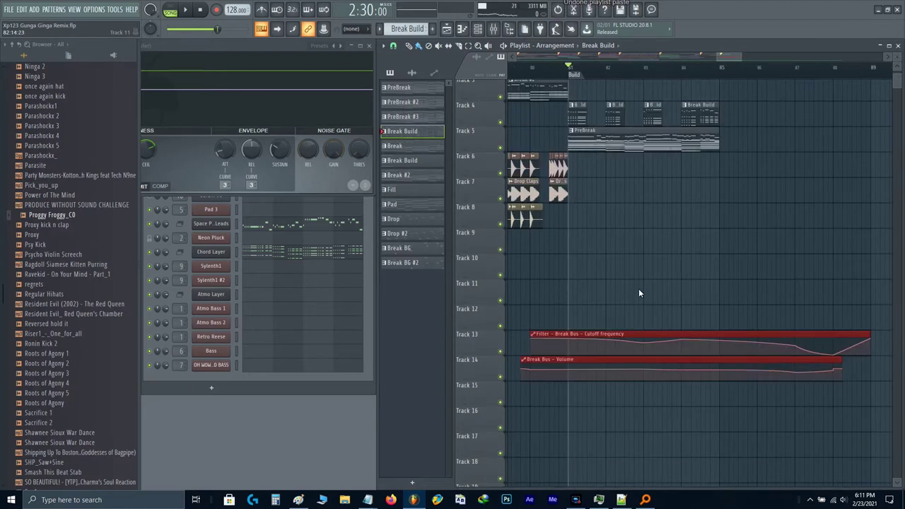
scroll(638, 288, up, 3)
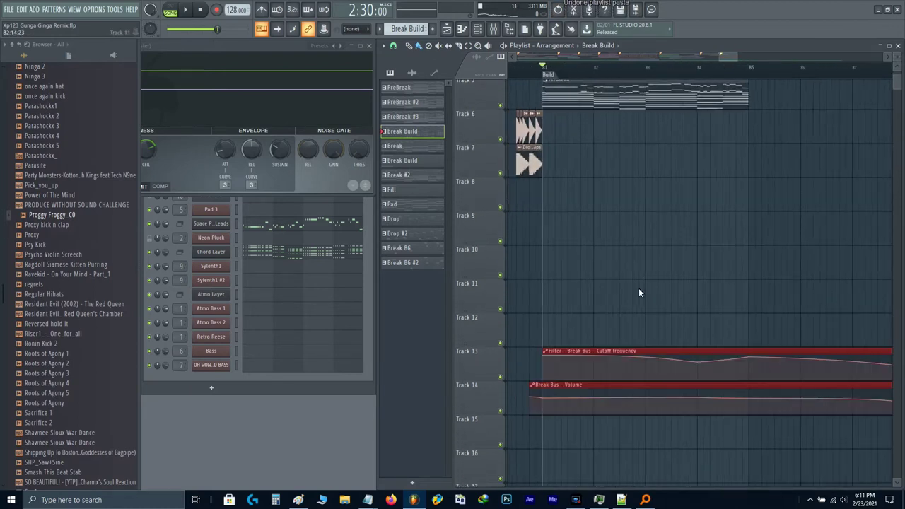
key(space)
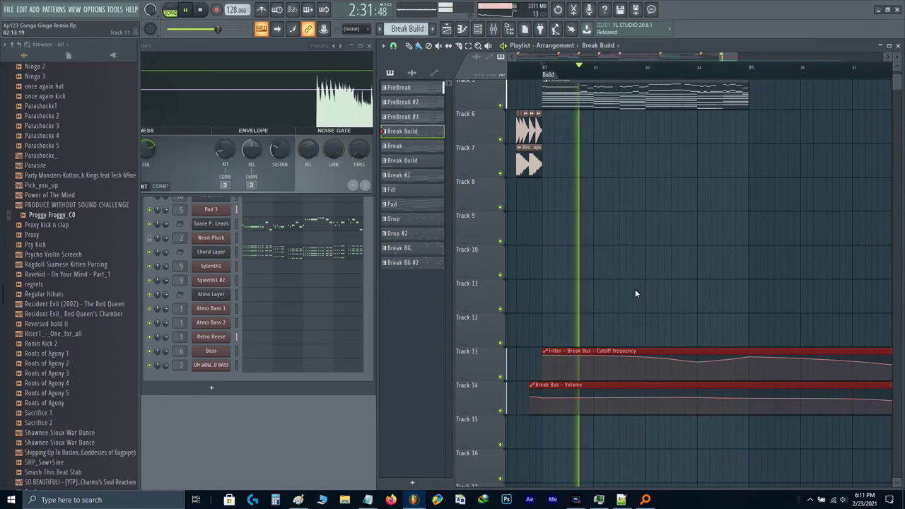
key(ctrl+d)
- Listen to the new build with its Break Bus automation, replaying it from bar 84
scroll(635, 289, down, 2)
scroll(675, 274, up, 1)
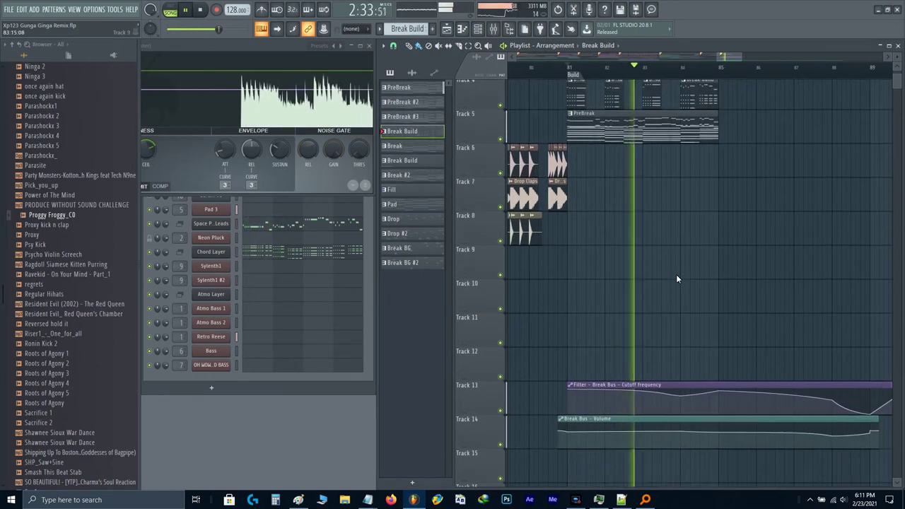
scroll(689, 332, up, 2)
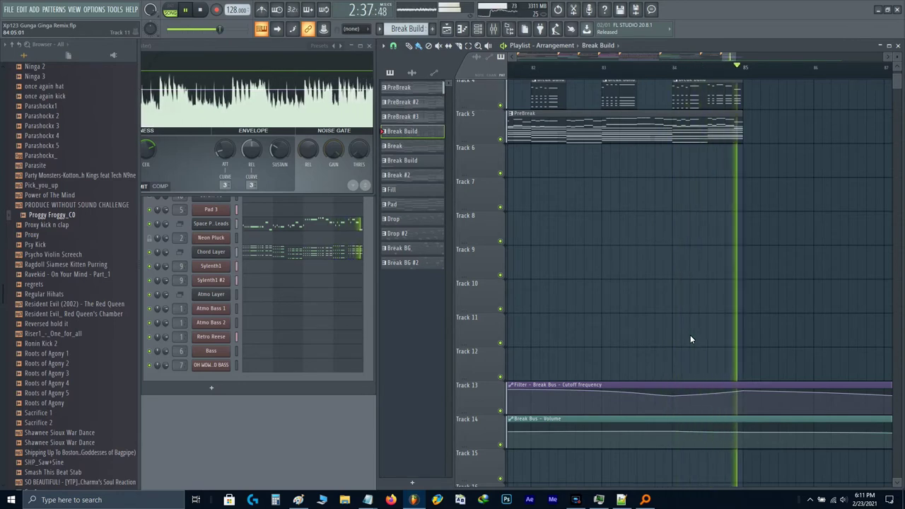
key(space)
click(716, 71)
key(space)
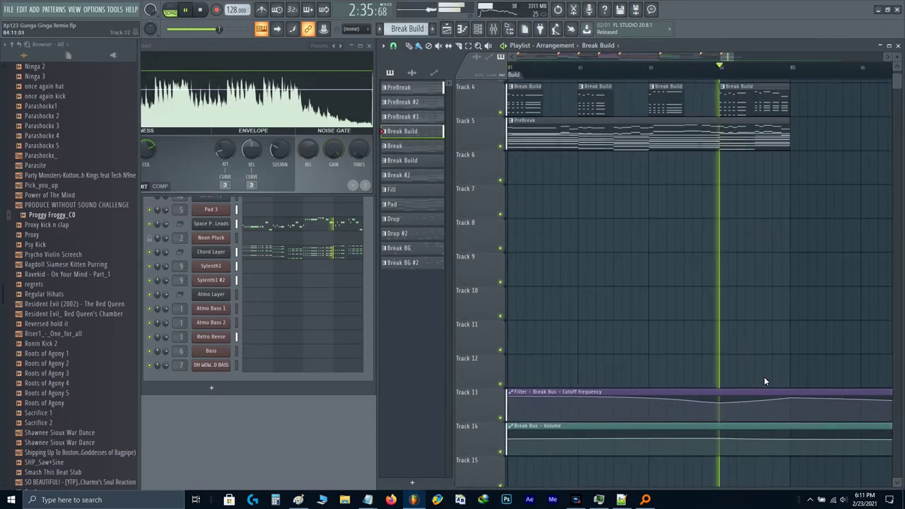
- Try a deeper dip in the Break Bus cutoff automation at bar 84, undo it, and check the Break Bus effects in the mixer
key(space)
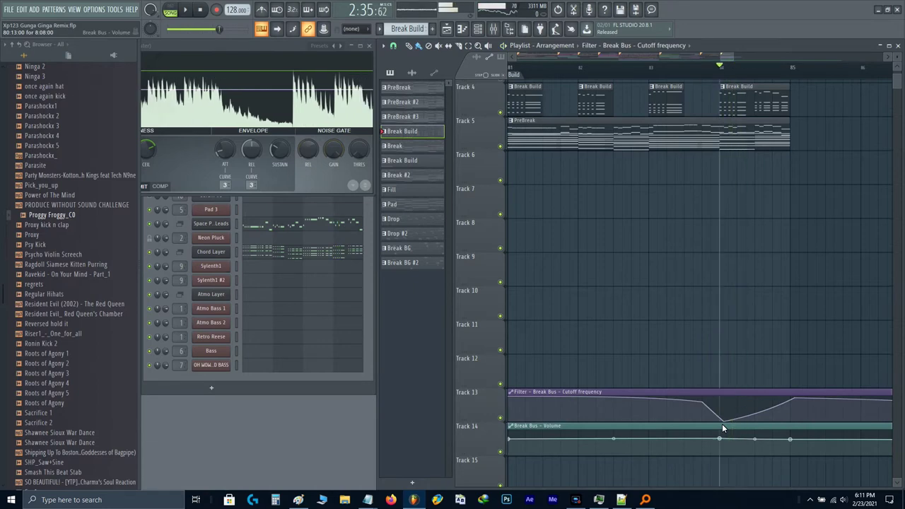
key(ctrl+z)
key(F9)
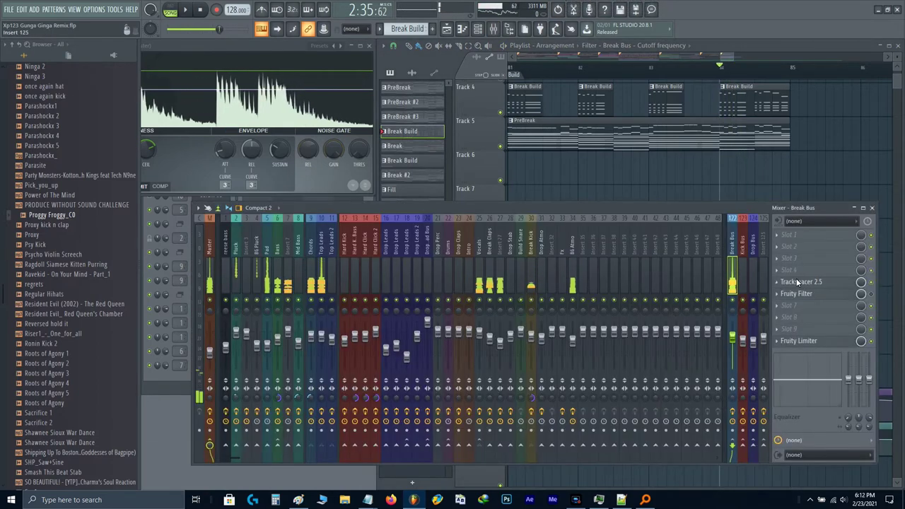
key(F9)
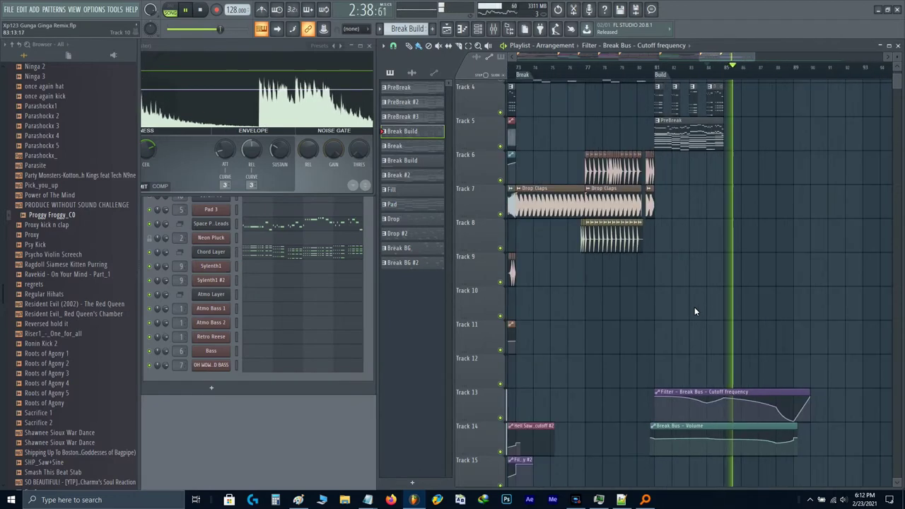
- Examine the automation clips on the lower playlist tracks leading into the Break marker at bar 73
key(space)
scroll(758, 275, down, 5)
scroll(564, 285, up, 3)
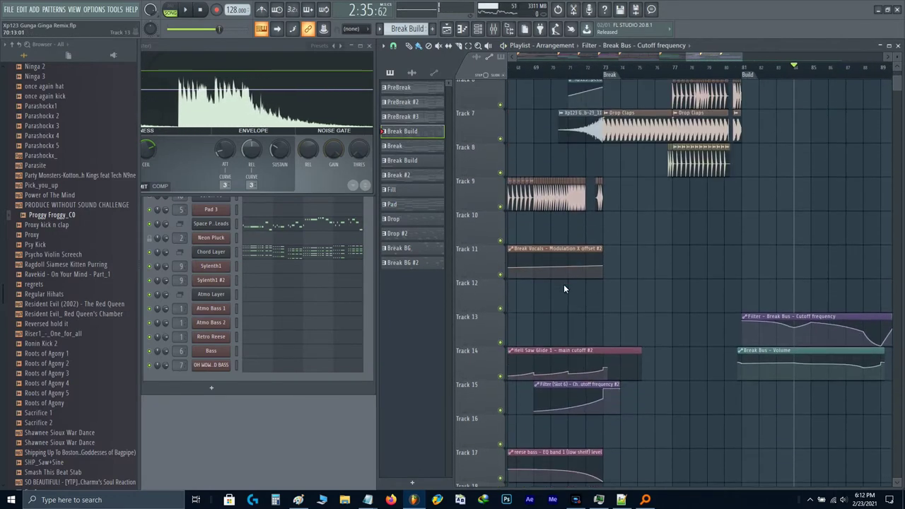
scroll(564, 288, up, 3)
scroll(565, 287, up, 3)
scroll(563, 287, down, 4)
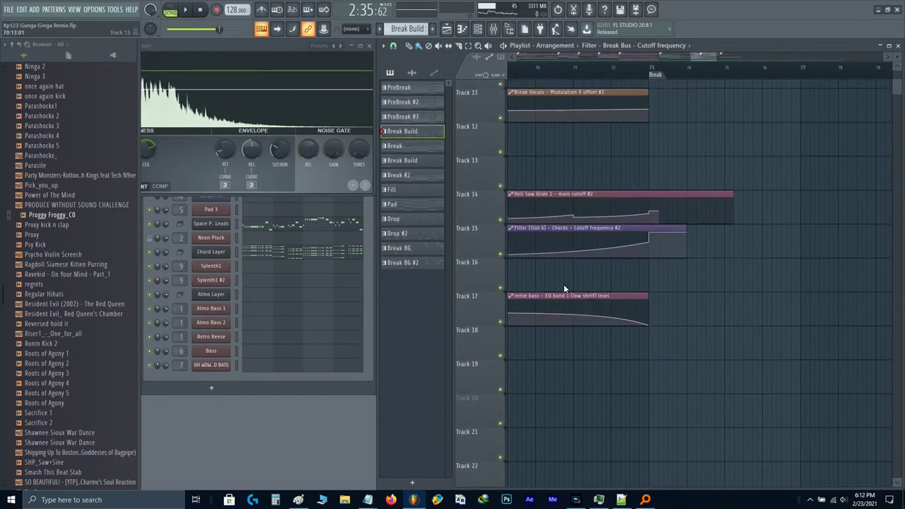
key(space)
key(space)
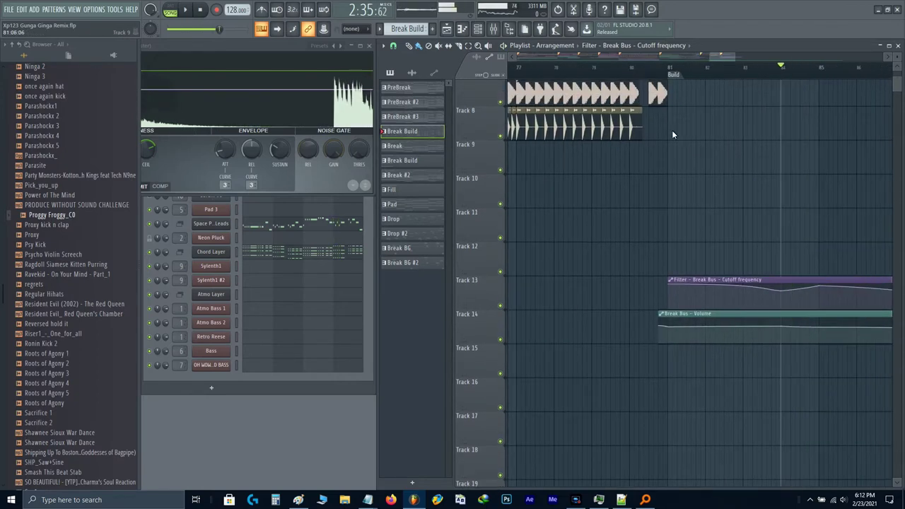
- Play back the new build from bar 81 through its last Break Build section in bar 84
key(space)
scroll(704, 188, up, 5)
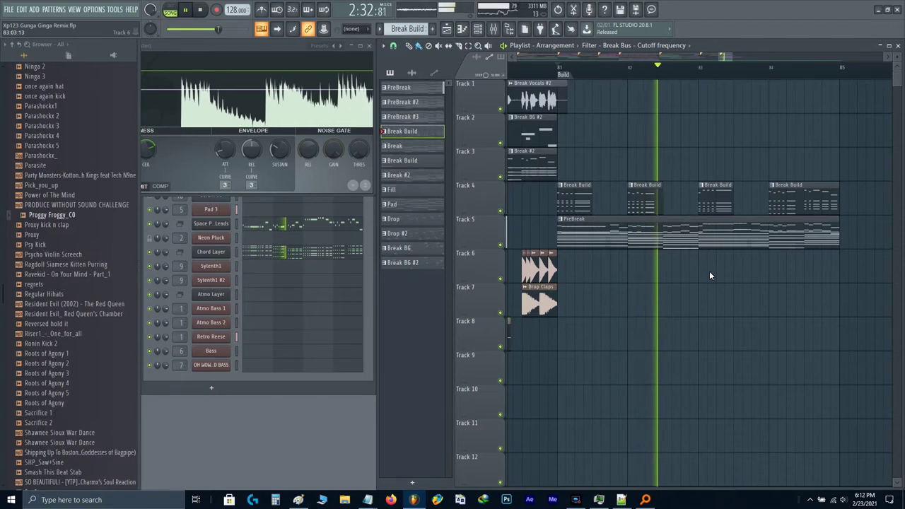
scroll(708, 271, down, 2)
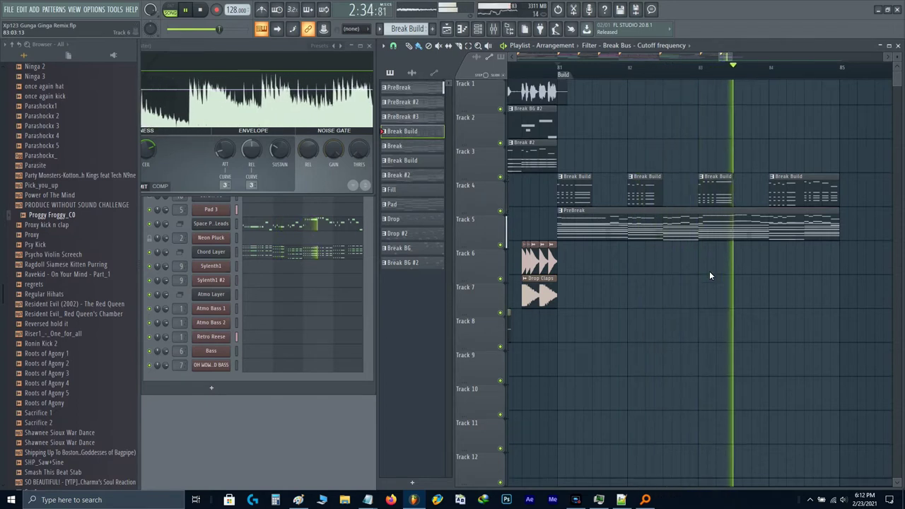
drag(800, 294, 654, 299)
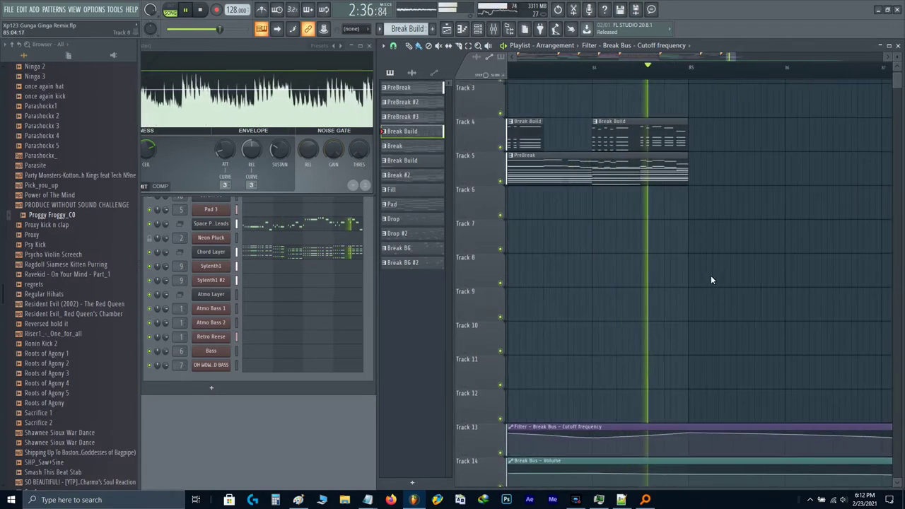
key(space)
- Copy the row of short repeating build pattern clips on Track 2 before the first drop, starting at bar 37
scroll(711, 279, up, 1)
scroll(703, 144, down, 3)
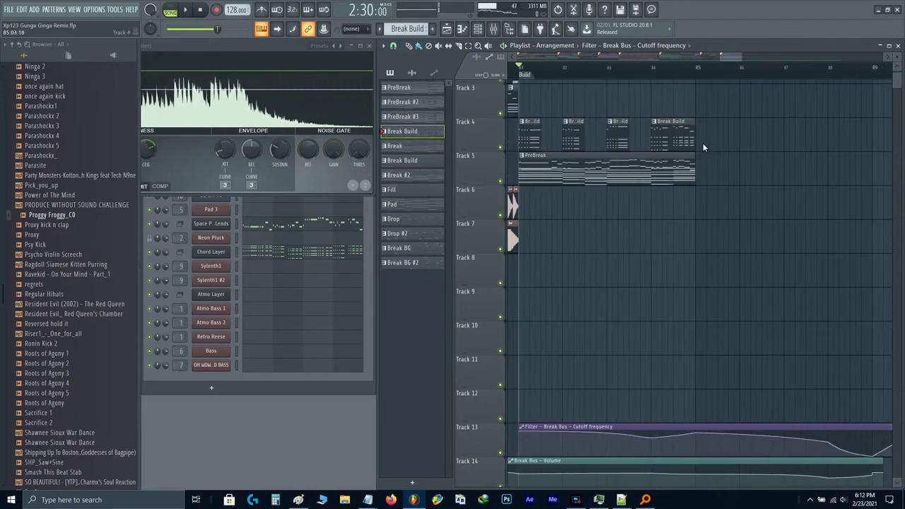
scroll(703, 140, down, 5)
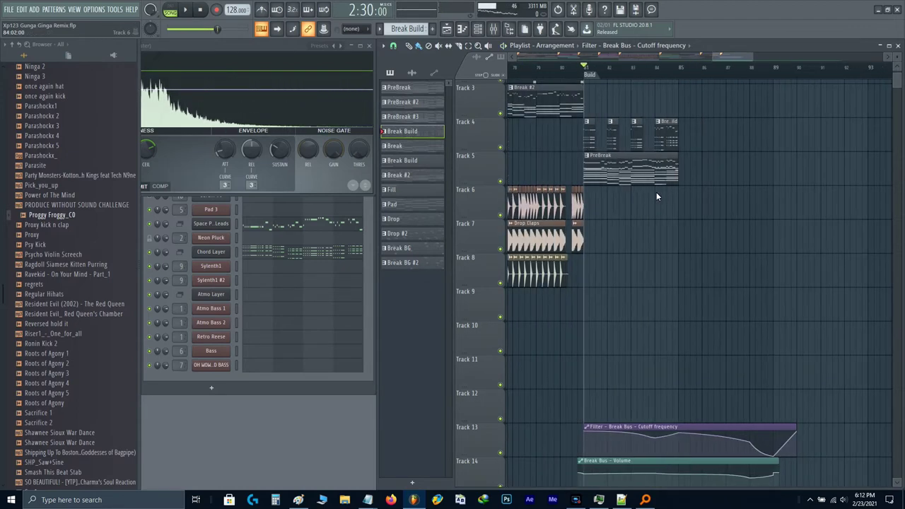
drag(636, 213, 870, 212)
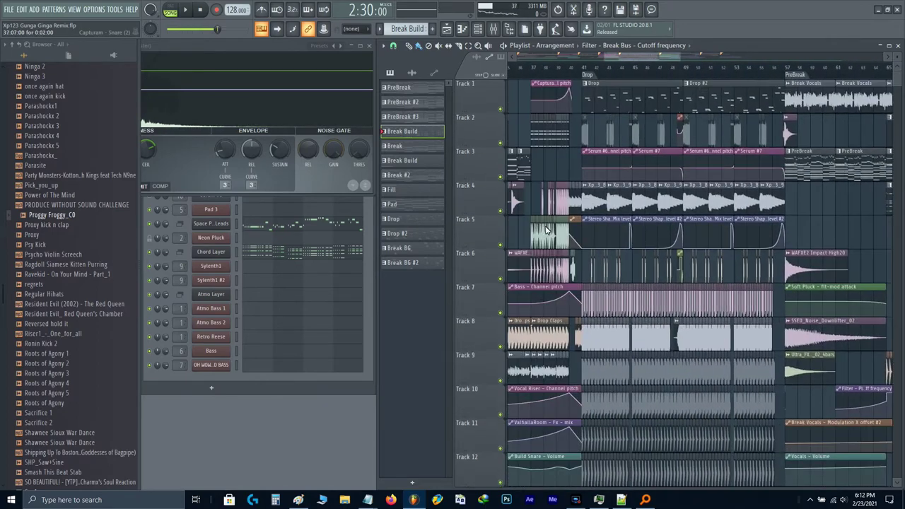
drag(546, 177, 673, 177)
scroll(673, 176, up, 5)
drag(597, 100, 782, 103)
scroll(782, 103, down, 5)
drag(404, 219, 380, 214)
drag(873, 177, 589, 180)
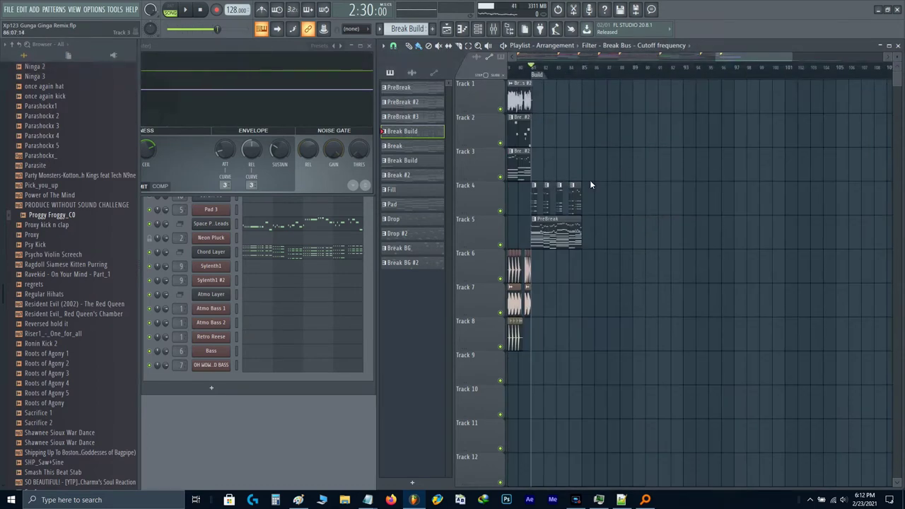
- Paste the repeating build clips at bar 85, move them down two tracks to Track 4, and deselect them
scroll(588, 180, up, 5)
key(space)
scroll(578, 174, up, 2)
key(ctrl+v)
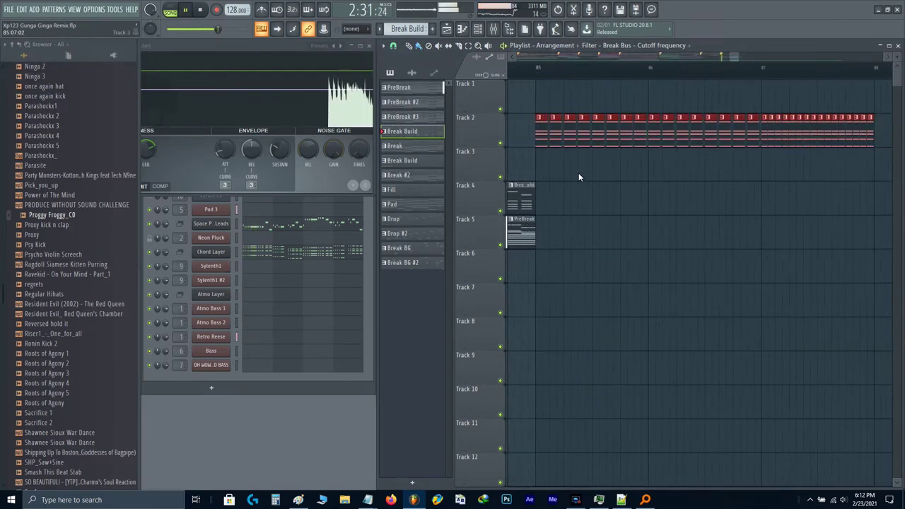
key(shift+Down)
key(shift+Down)
scroll(578, 175, down, 2)
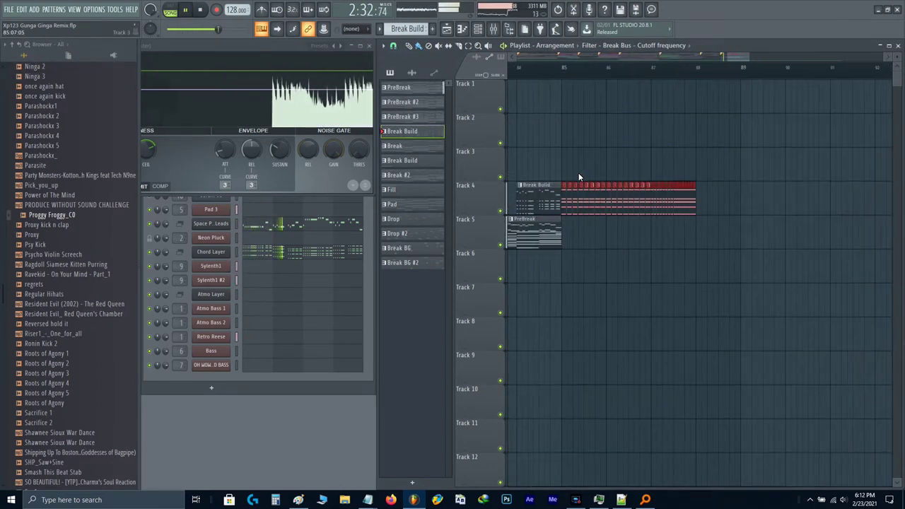
ctrl+click(607, 248)
- Play back the pasted repeating build clips on Track 4 from before bar 85
scroll(607, 247, down, 2)
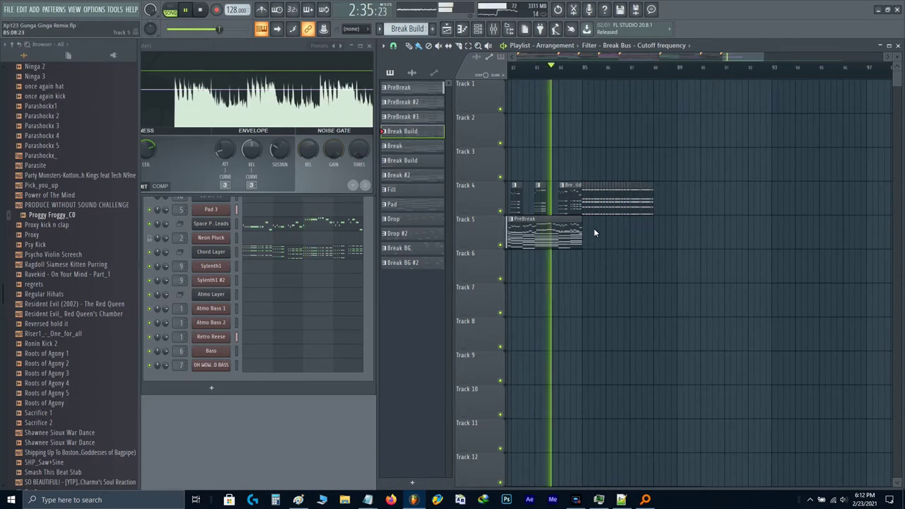
scroll(593, 229, up, 2)
drag(612, 202, 574, 205)
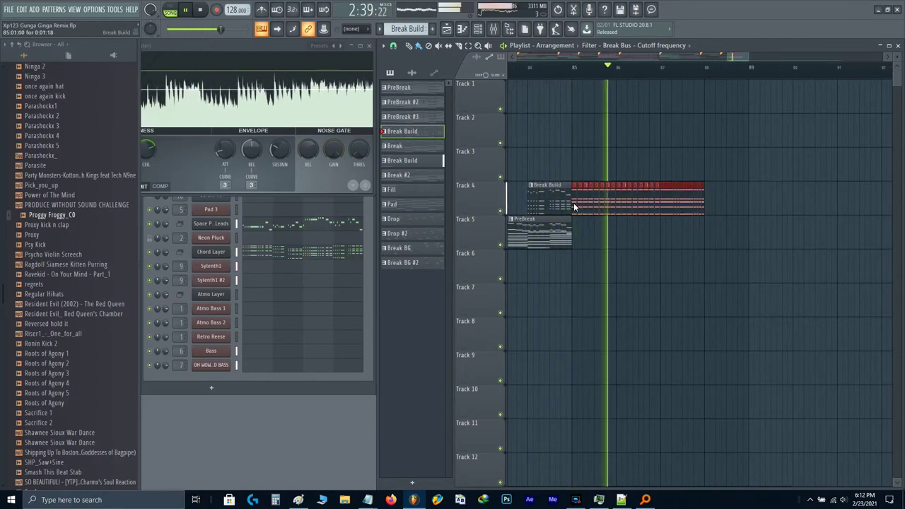
key(space)
scroll(587, 243, up, 2)
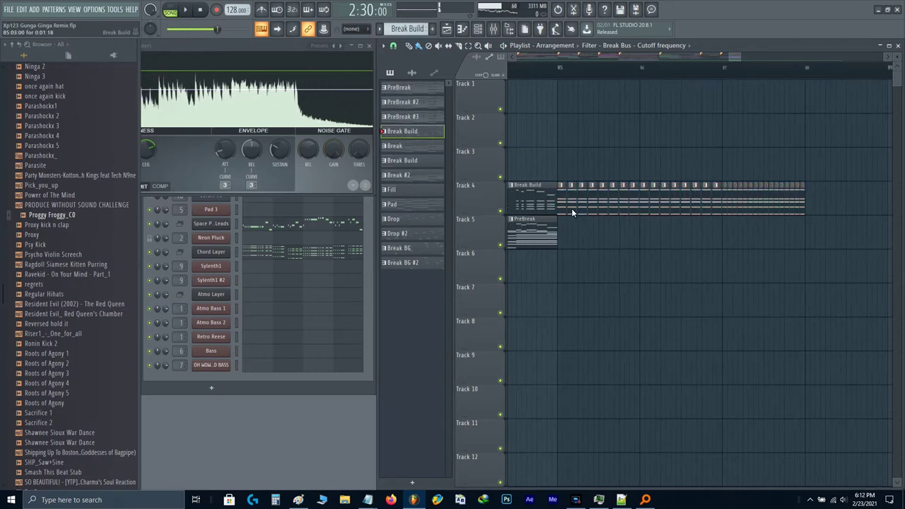
scroll(572, 212, down, 2)
drag(572, 212, 657, 192)
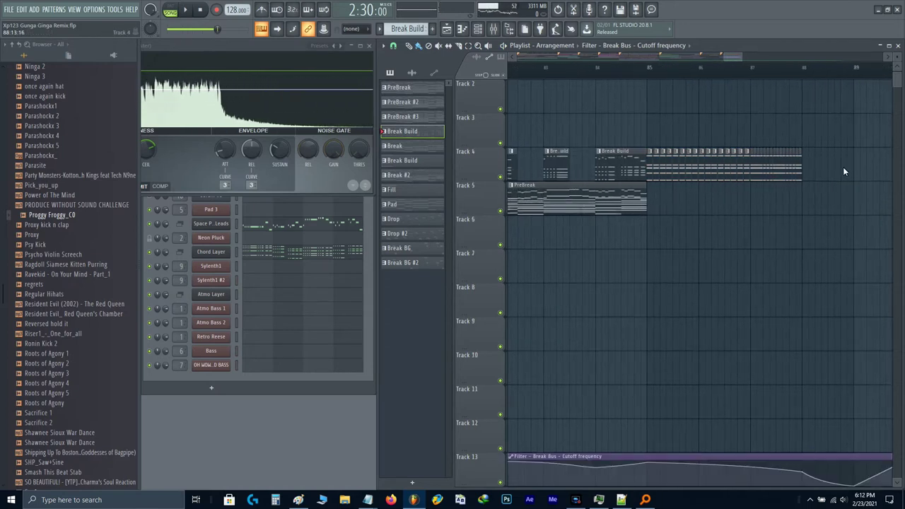
- Remove the repeating build clips pasted on Track 4 from bar 85 onward
mouse_move(826, 167)
mouse_down()
mouse_move(644, 170)
mouse_move(853, 169)
mouse_up()
key(ctrl+z)
scroll(854, 168, down, 3)
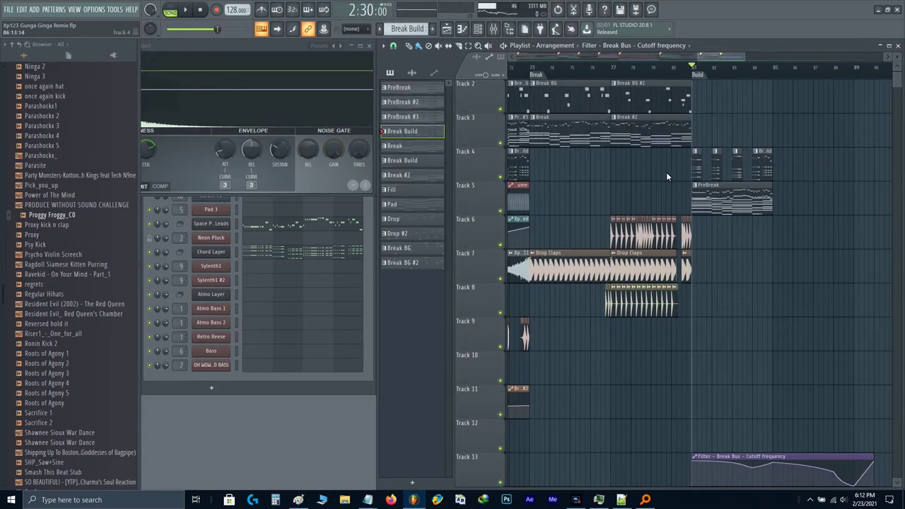
- Pick up the Break pattern from Track 3 at bar 73 and place it at bar 85 on the same track
click(553, 140)
scroll(777, 138, up, 3)
click(767, 136)
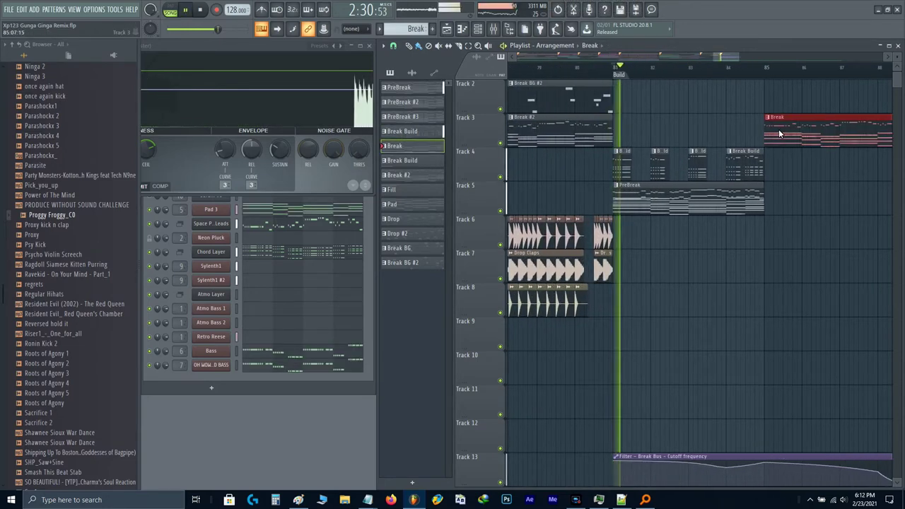
- Slice a one-step piece off the start of the Break clip at bar 85 and delete the remainder
scroll(756, 142, up, 1)
scroll(714, 176, up, 3)
scroll(706, 192, up, 3)
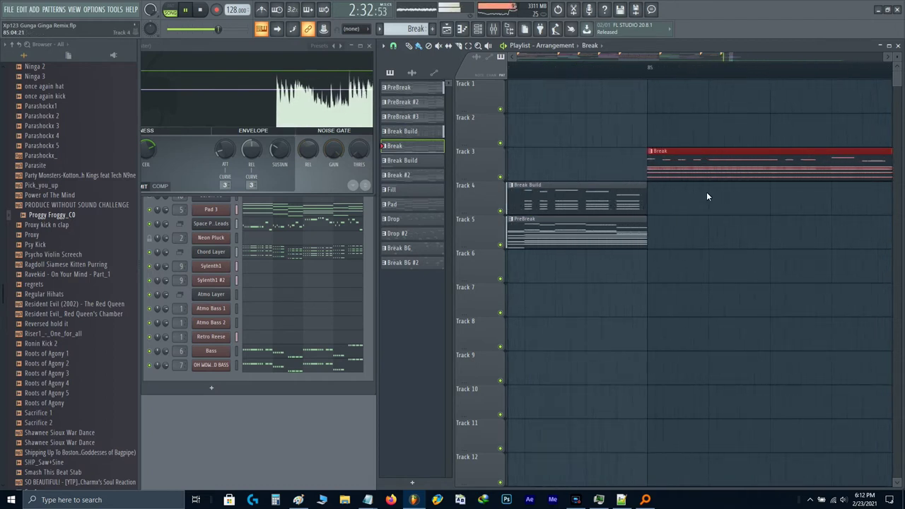
scroll(706, 191, down, 4)
drag(707, 192, 687, 166)
right_click(700, 169)
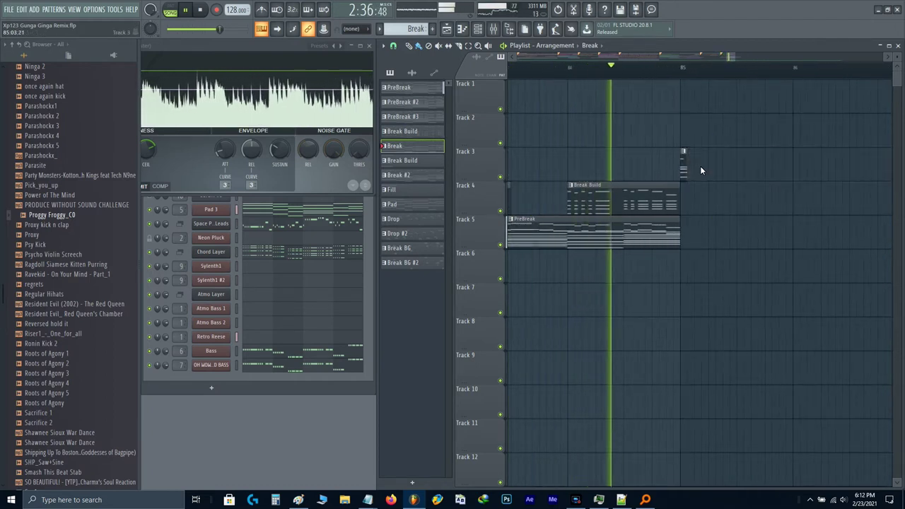
- Undo the deletion of the Break remainder and shift it along Track 3 to 85:08
key(space)
key(ctrl+z)
scroll(701, 168, up, 2)
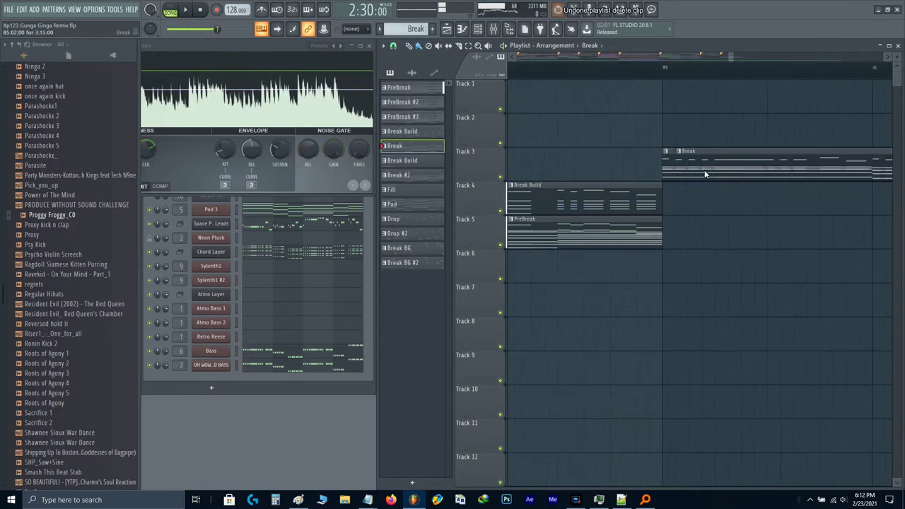
drag(701, 168, 675, 162)
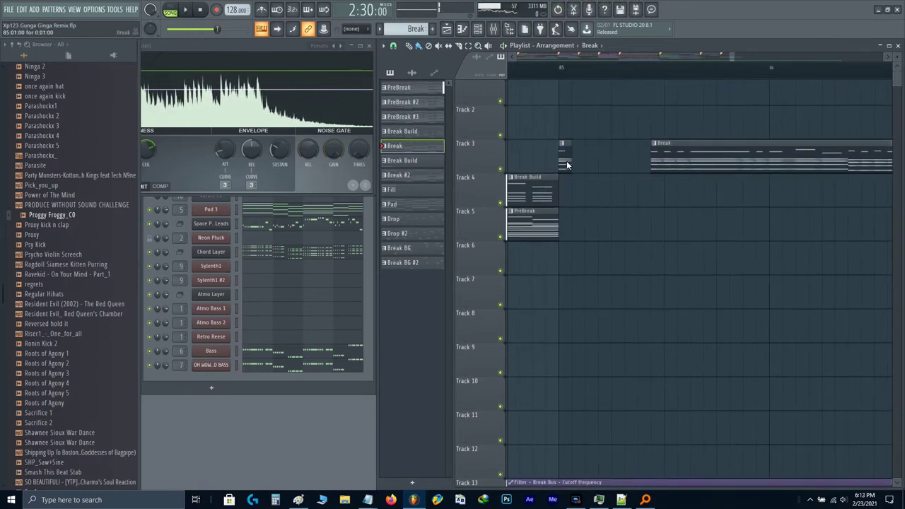
- Duplicate the one-step Break slice to fill the first beat of bar 85 with four slices, and play it back
mouse_move(567, 165)
shift+mouse_down()
mouse_move(577, 166)
mouse_move(556, 141)
shift+mouse_up()
key(ctrl+b)
click(561, 73)
key(space)
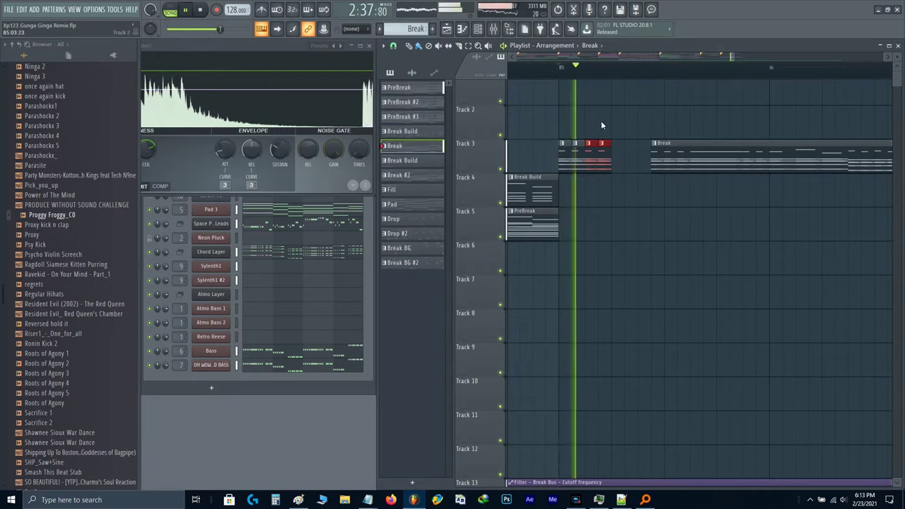
key(space)
- Align the long Break clip on Track 4 with bar 85 and remove its section before bar 86
scroll(654, 144, down, 2)
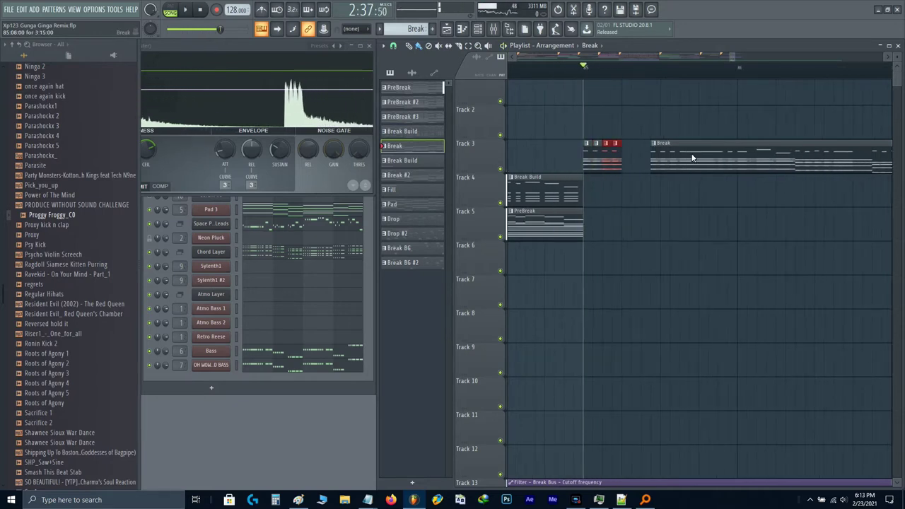
drag(691, 157, 550, 209)
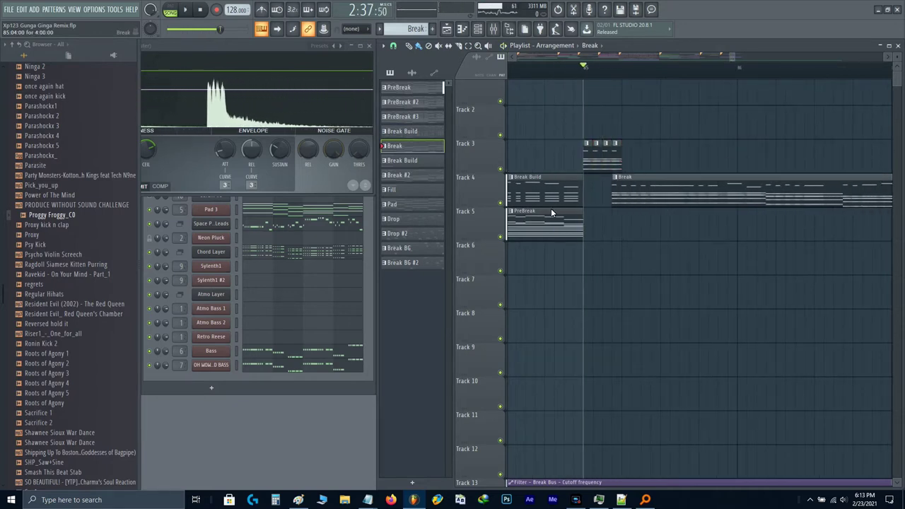
drag(667, 200, 640, 198)
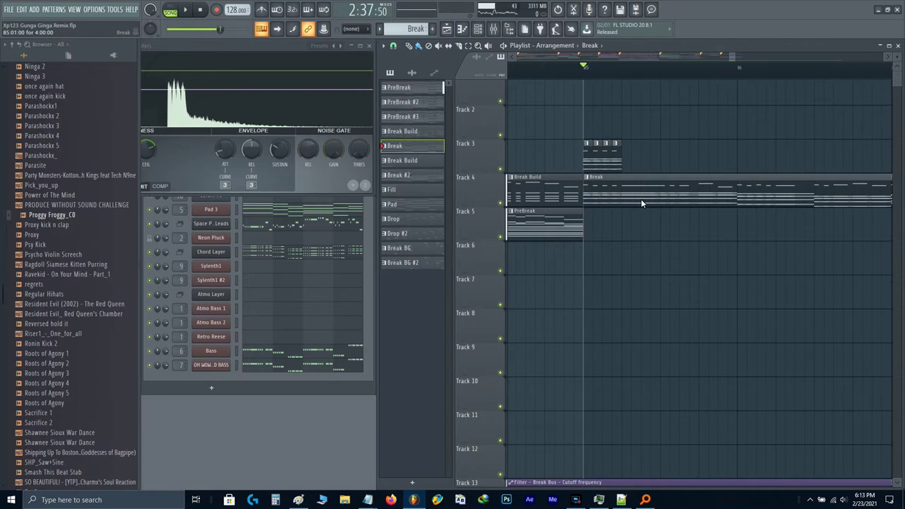
right_click(726, 193)
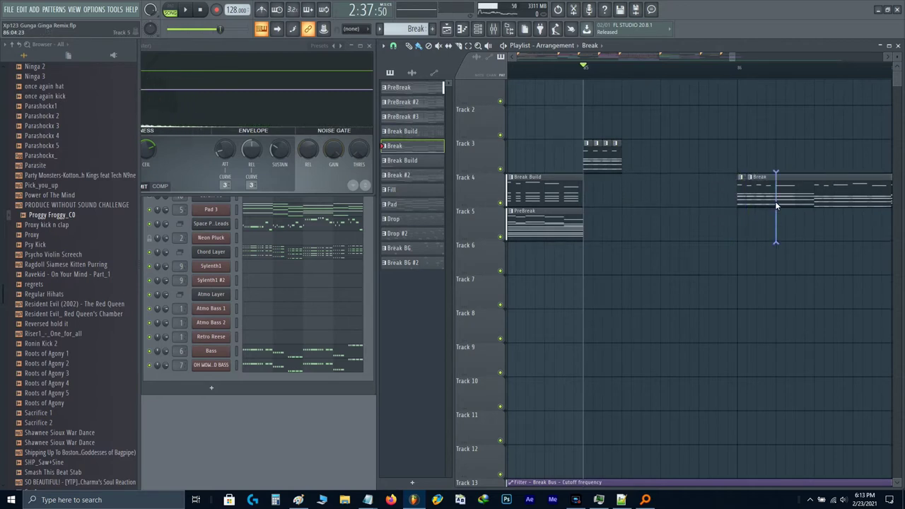
- Fill the first beat of bar 86 with four short Break slices, move them up to Track 3, and play them back
key(ctrl+b)
key(ctrl+b)
key(ctrl+b)
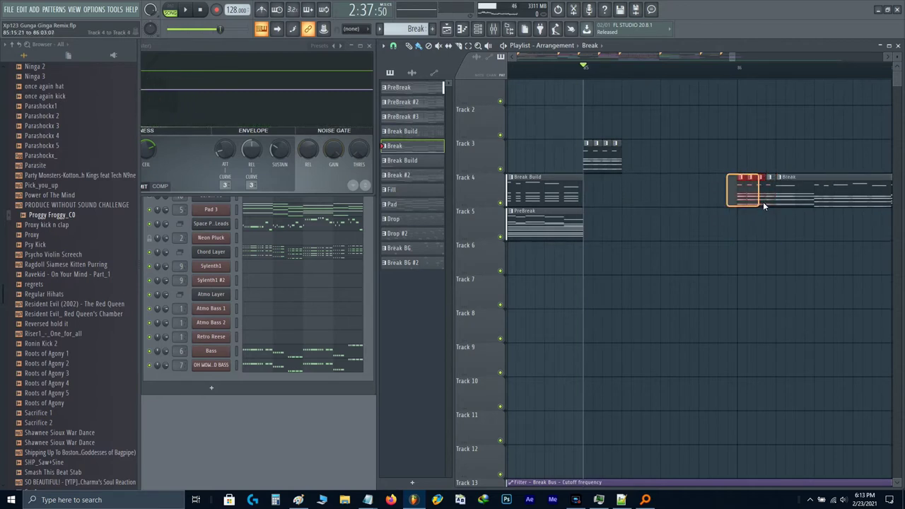
key(space)
key(shift+Up)
key(shift+Up)
key(shift+Down)
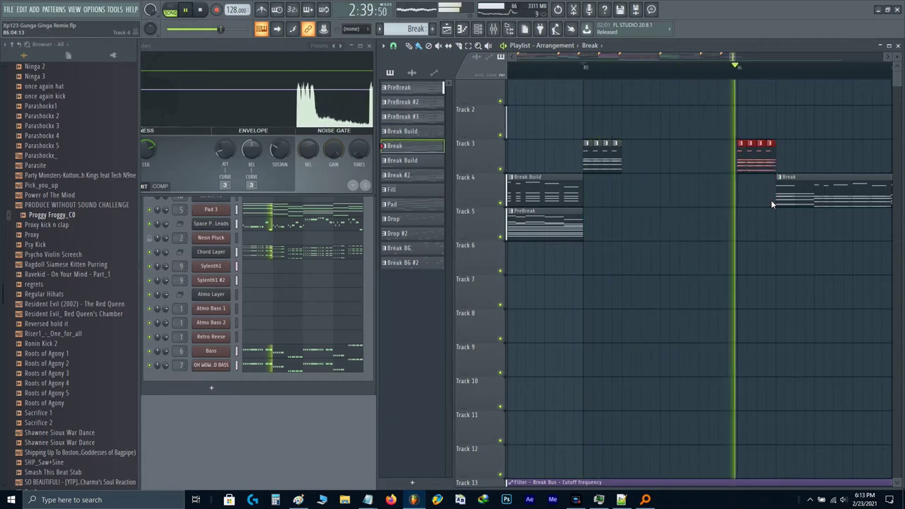
key(space)
- Remove the Break section before bar 87 and place four copies of its first short slice on Track 3 at bar 87
drag(770, 199, 660, 202)
right_click(646, 200)
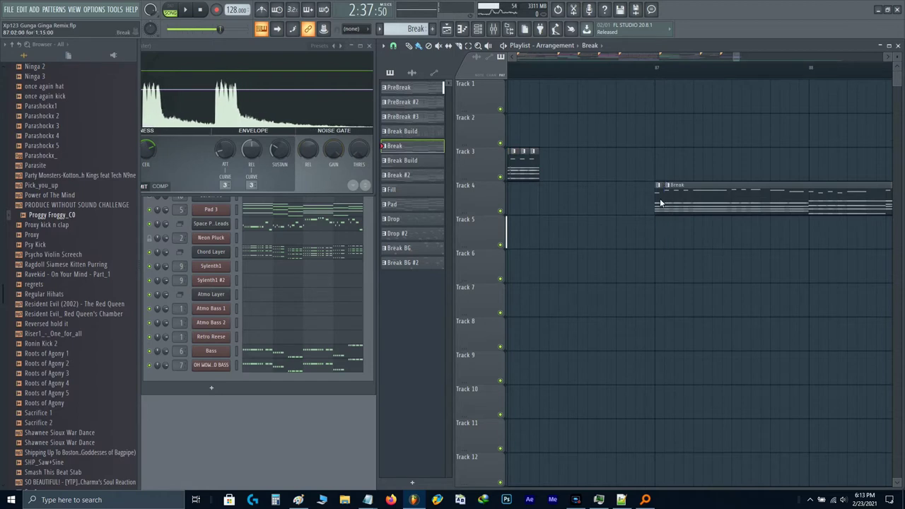
key(space)
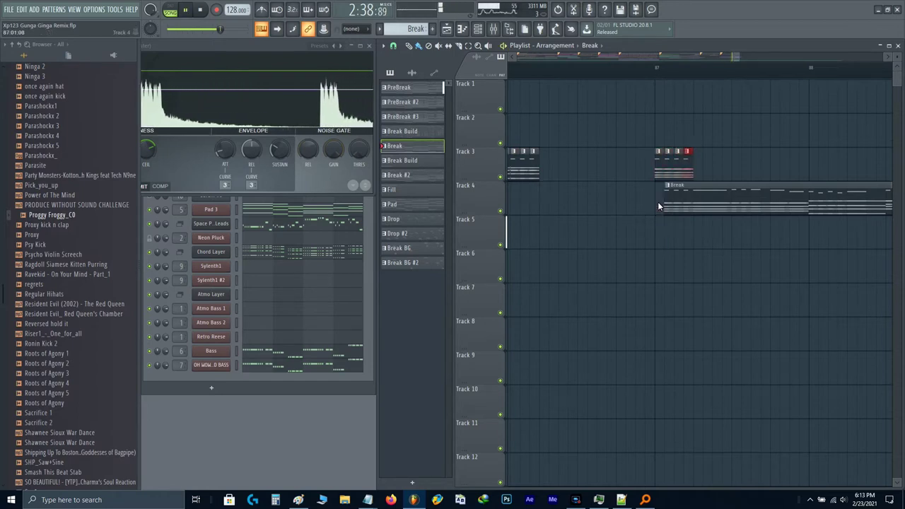
- Slice the Break clip on Track 4 at bar 88 and delete the leftover section in bar 87
drag(811, 230, 809, 201)
right_click(789, 203)
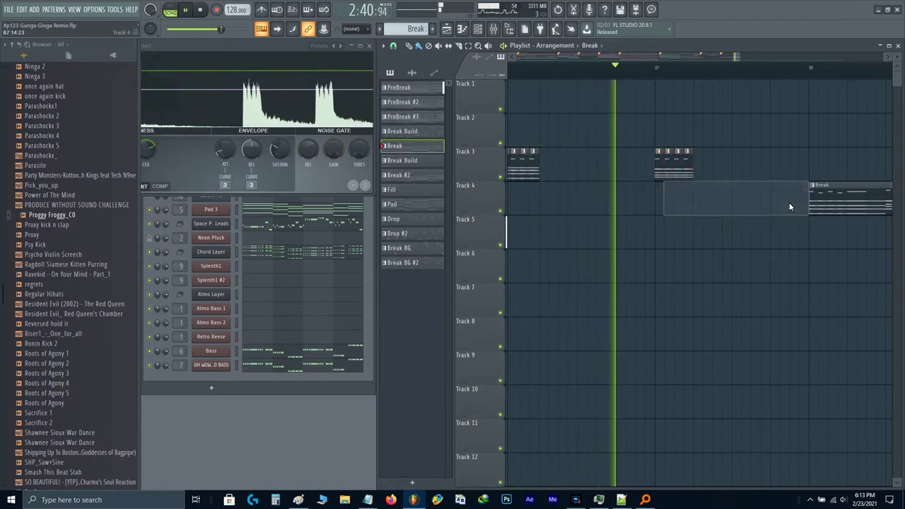
drag(722, 224, 638, 234)
key(space)
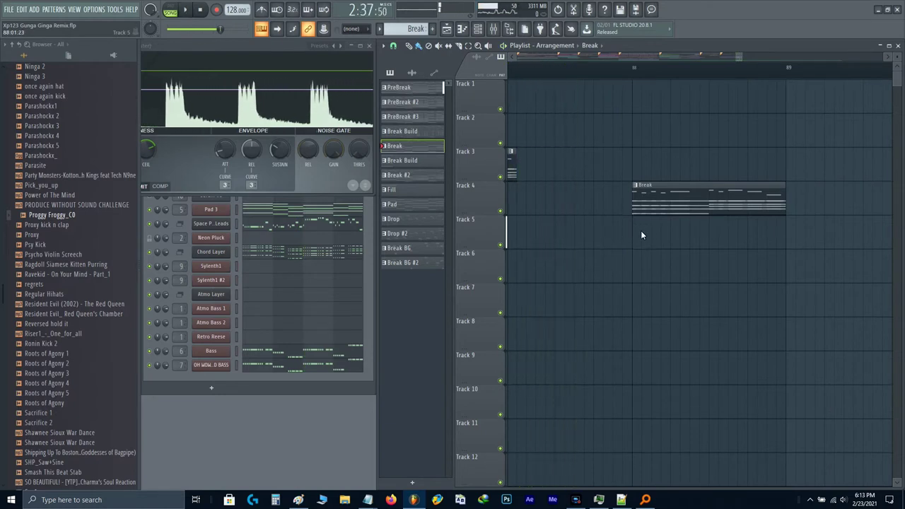
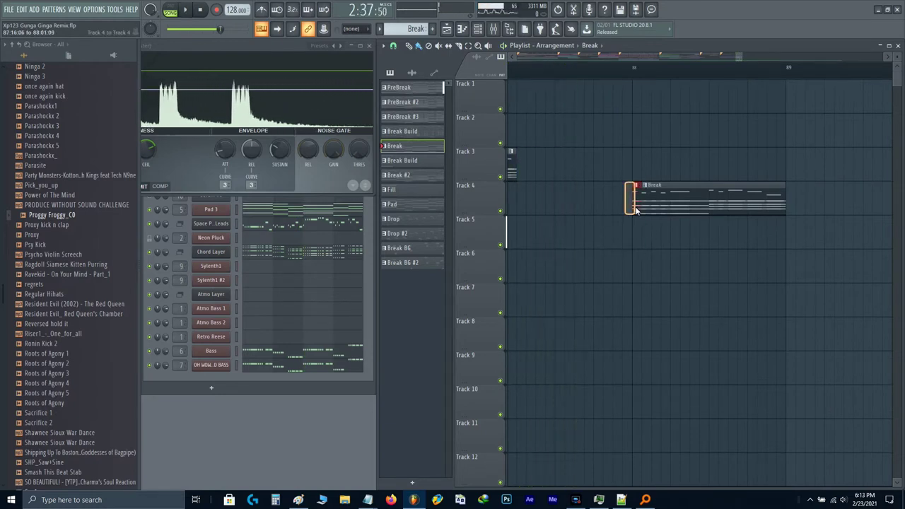
key(ctrl+b)
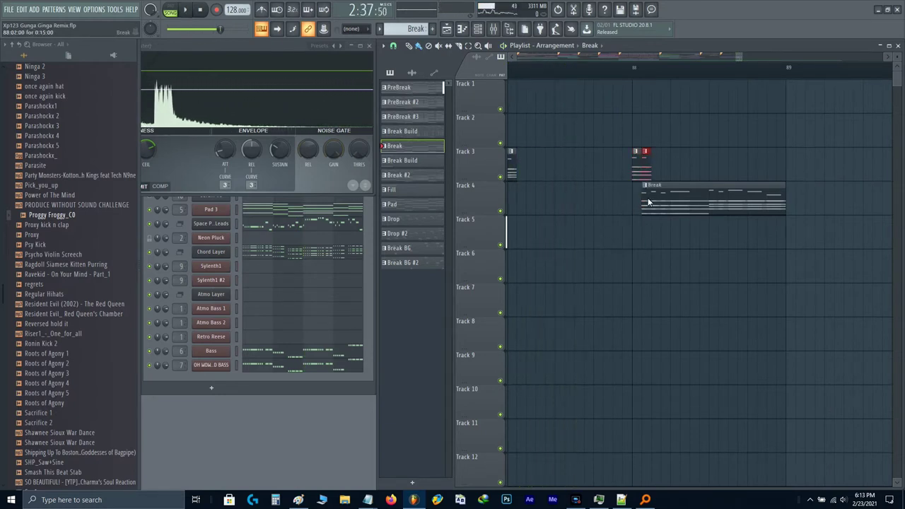
key(ctrl+alt+z)
key(ctrl+alt+z)
- Move the Break clip at bar 88 up to Track 3, deselect it, and play back the stutter section from bar 85
key(space)
click(643, 198)
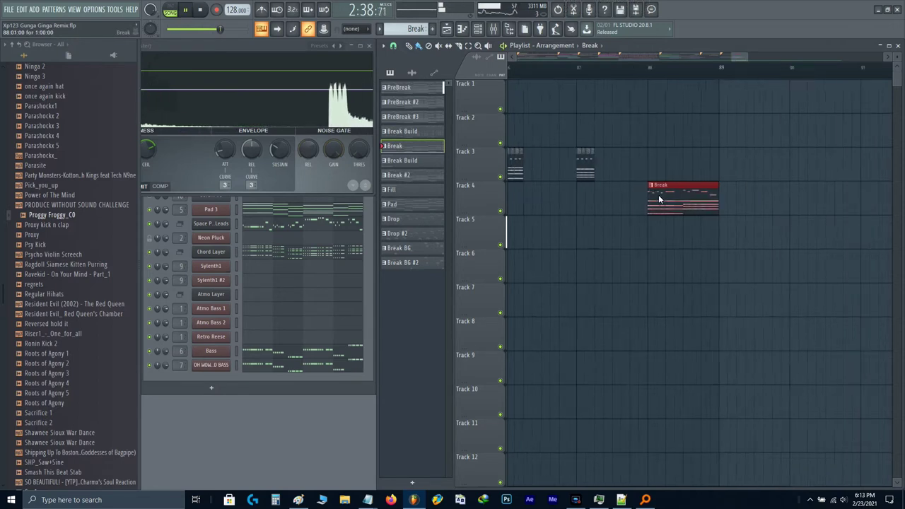
scroll(659, 199, down, 3)
key(shift+Up)
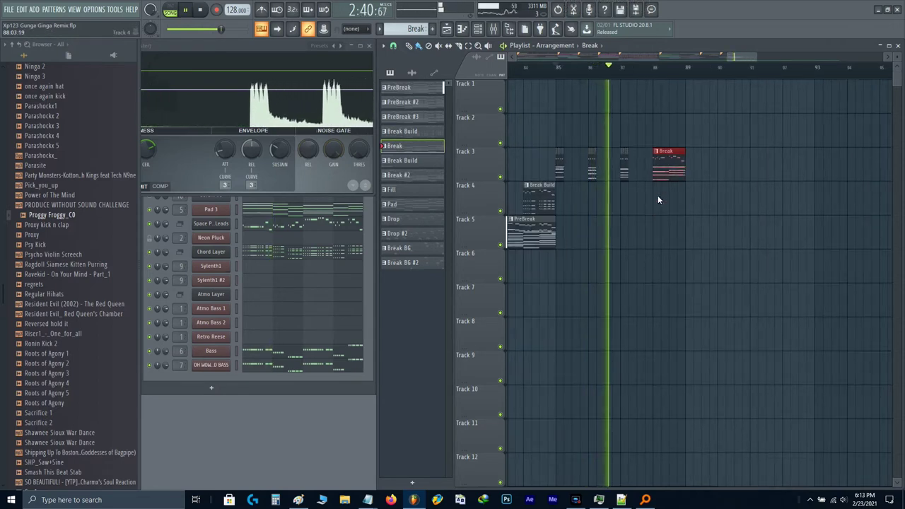
key(ctrl+d)
drag(658, 196, 682, 204)
scroll(679, 192, up, 2)
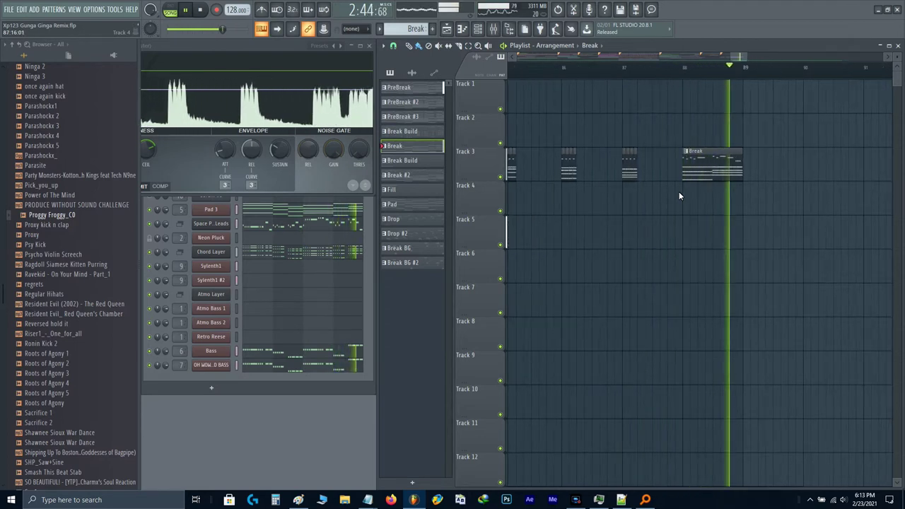
key(space)
scroll(679, 192, down, 2)
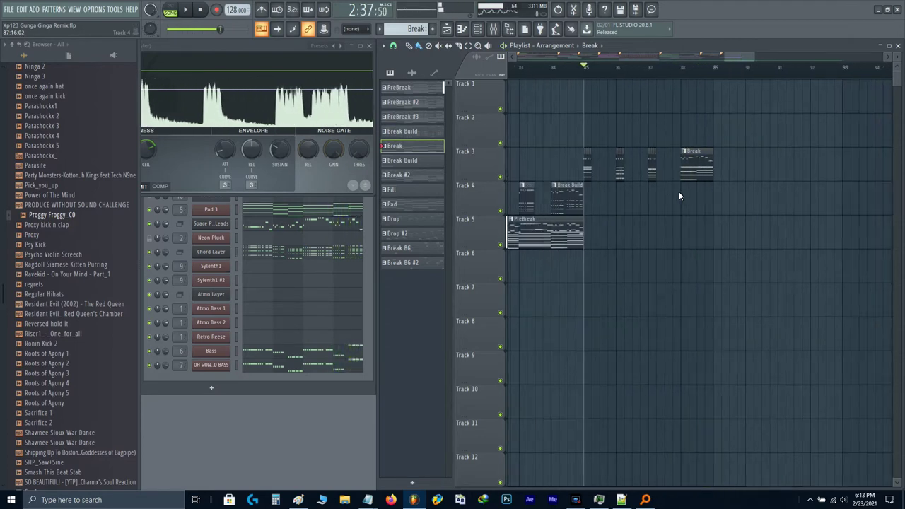
- Add a Fruity Filter in effect slot 4 of the Mid Bass mixer track
scroll(667, 199, down, 3)
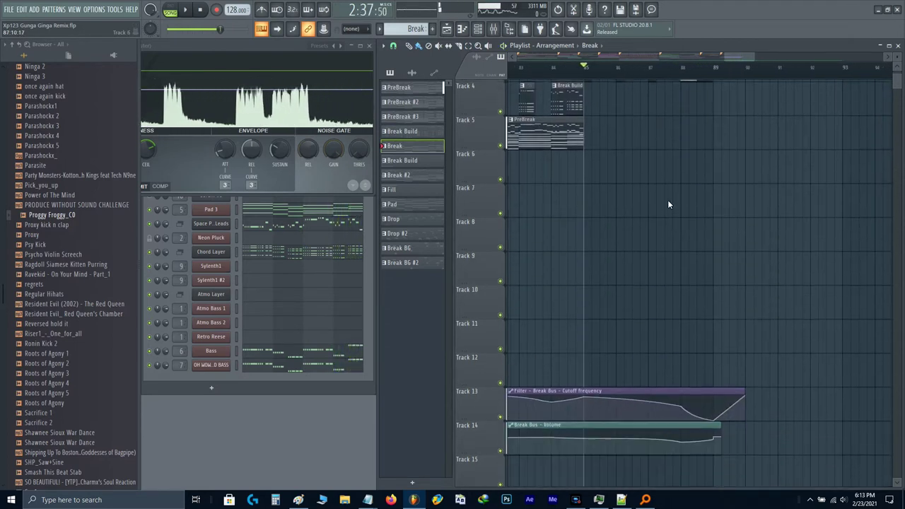
key(space)
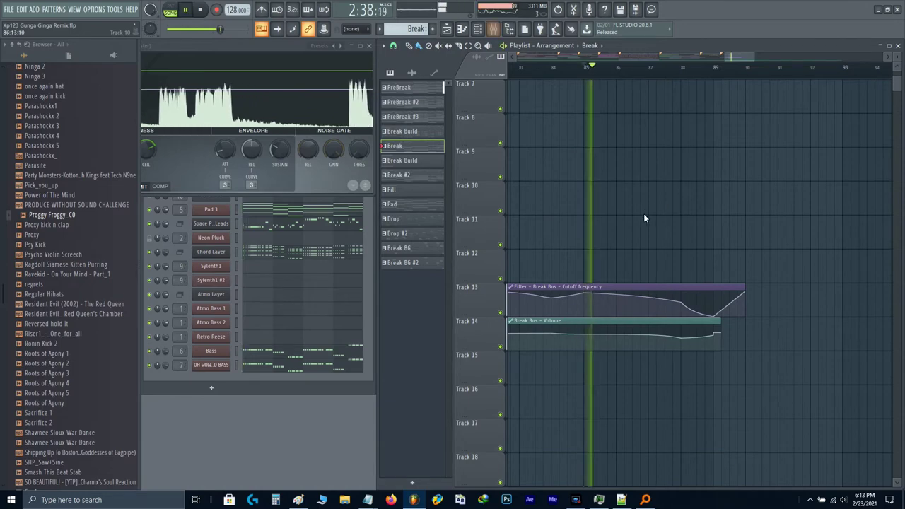
key(F9)
key(space)
click(296, 258)
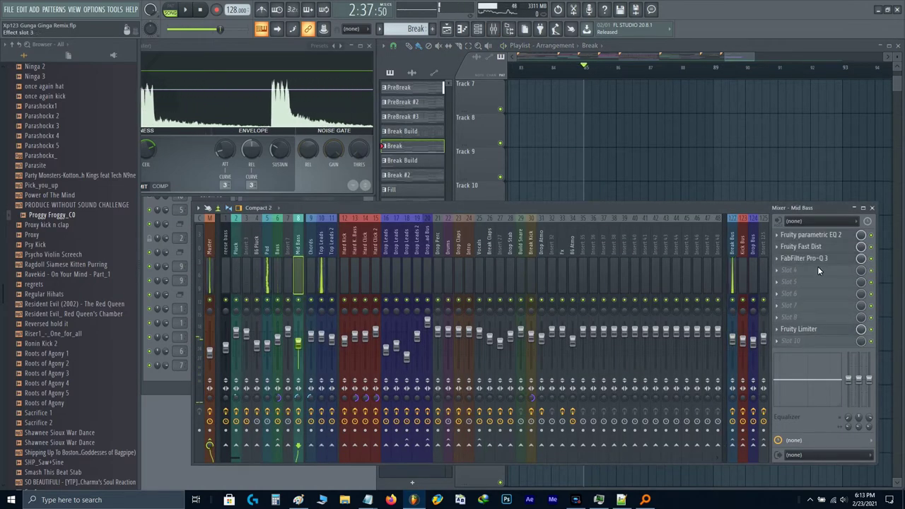
click(812, 270)
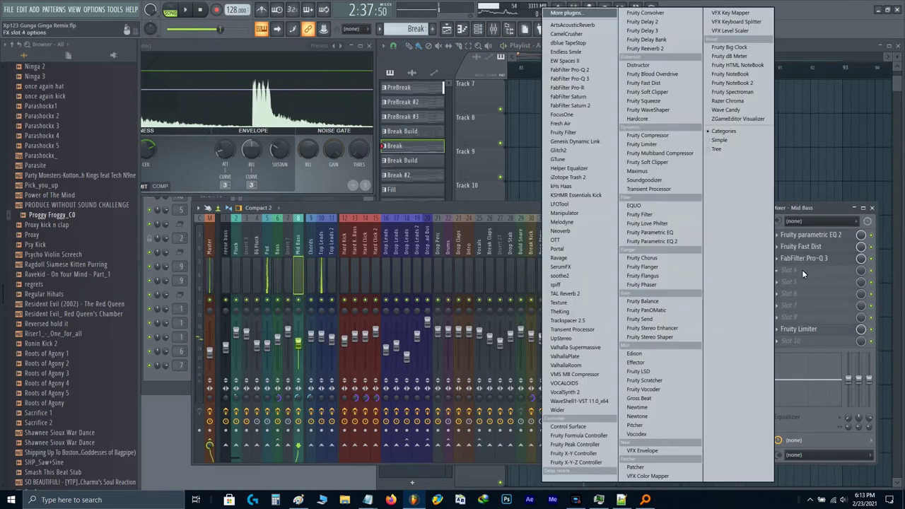
click(574, 132)
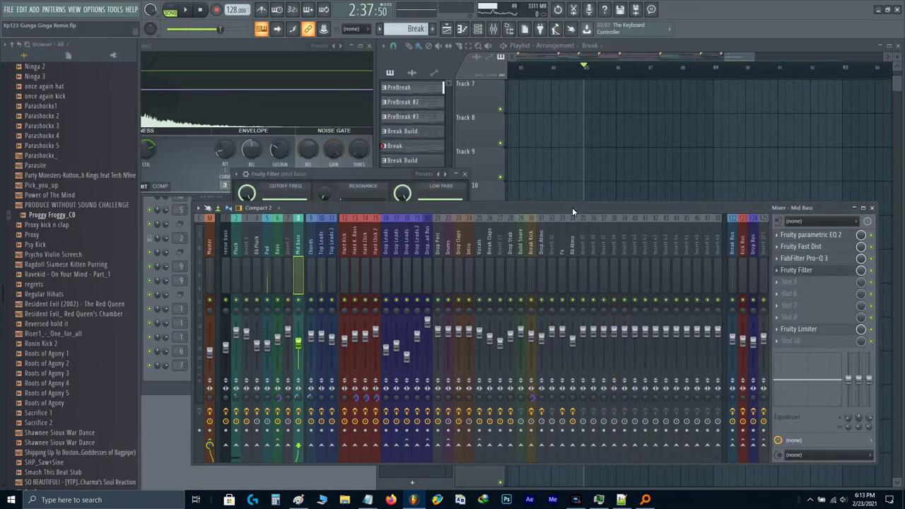
key(F9)
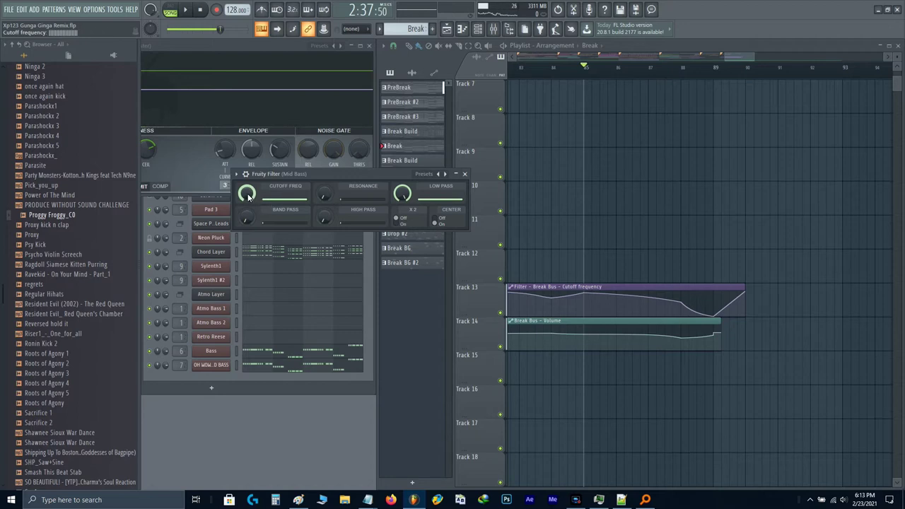
- Link the Mid Bass Fruity Filter's cutoff frequency to the Filter - Break Bus - Cutoff frequency automation clip as its internal controller
right_click(248, 196)
click(279, 267)
click(412, 230)
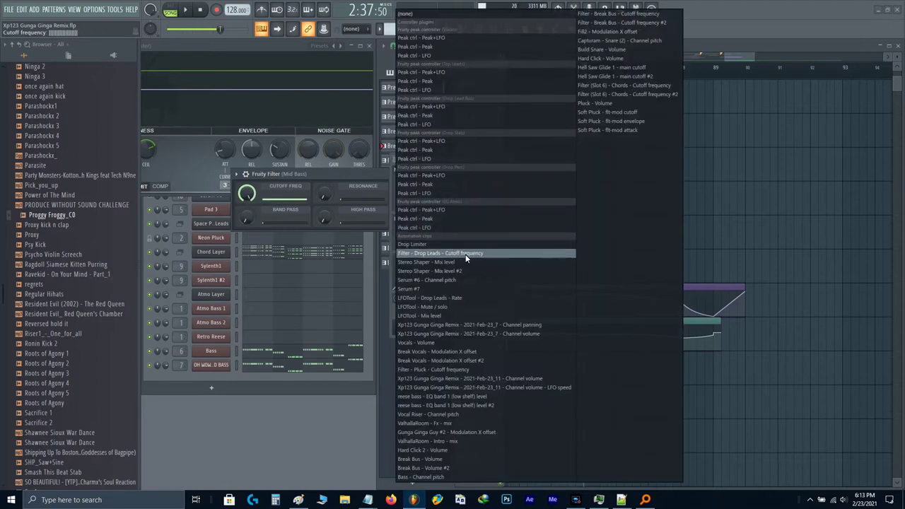
key(b)
key(b)
key(b)
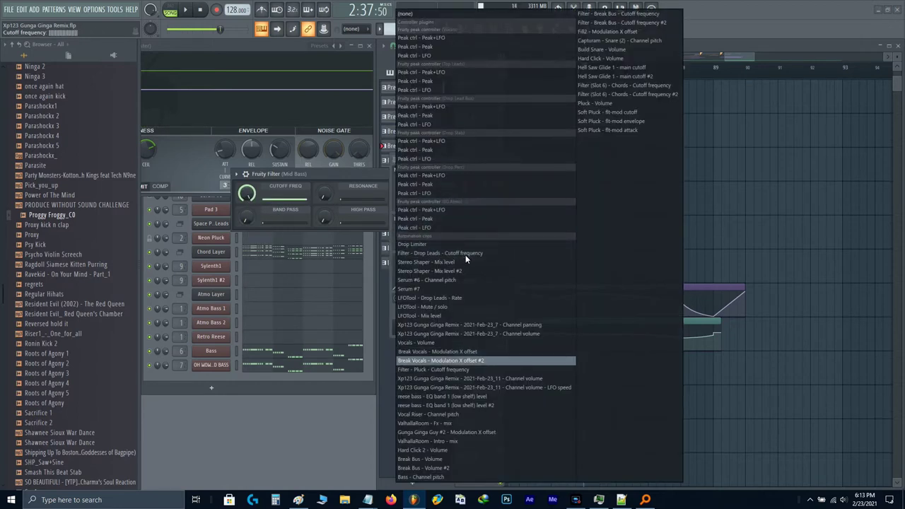
key(b)
key(b)
key(b)
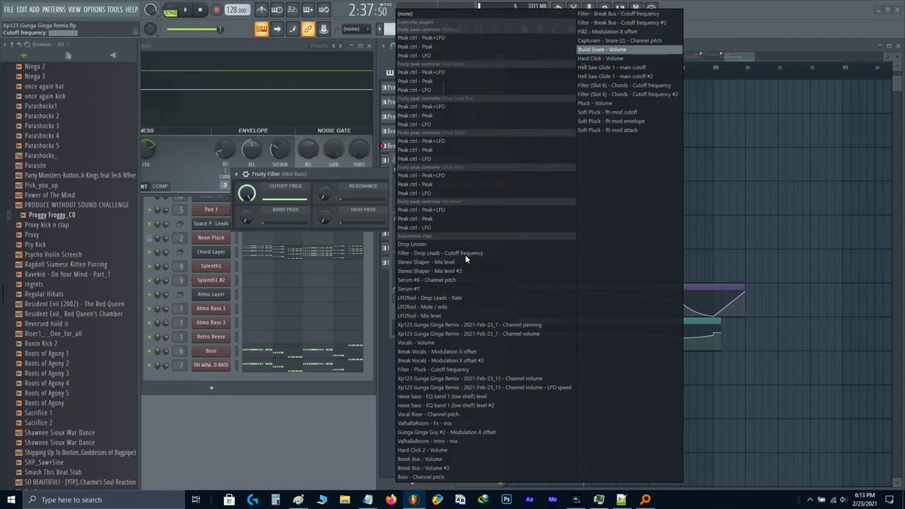
key(b)
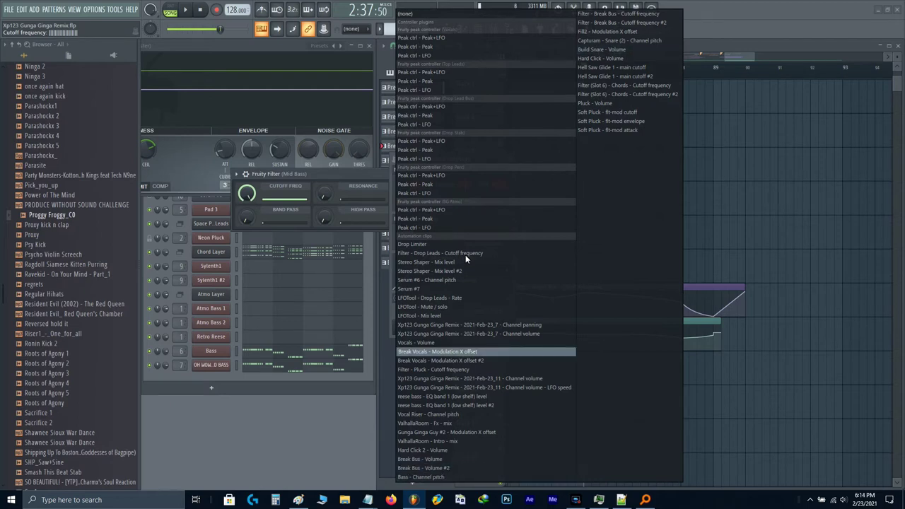
key(Escape)
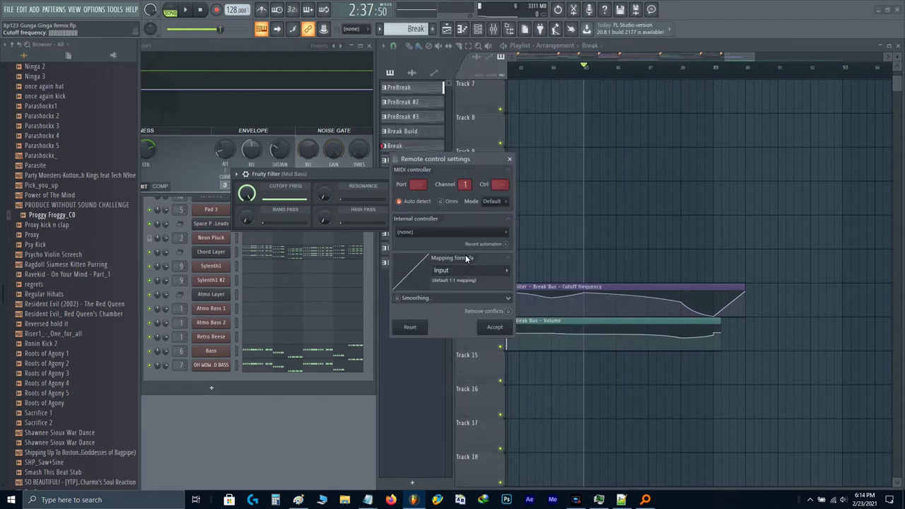
click(430, 232)
key(f)
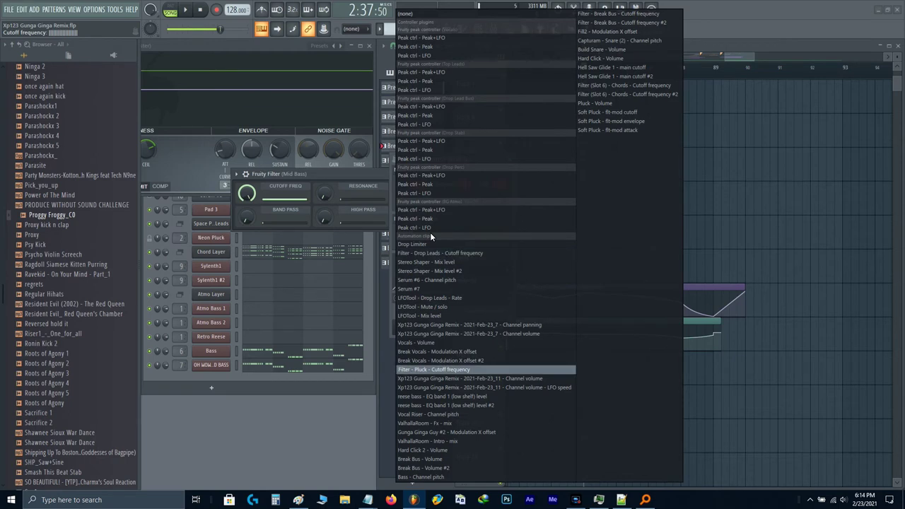
key(f)
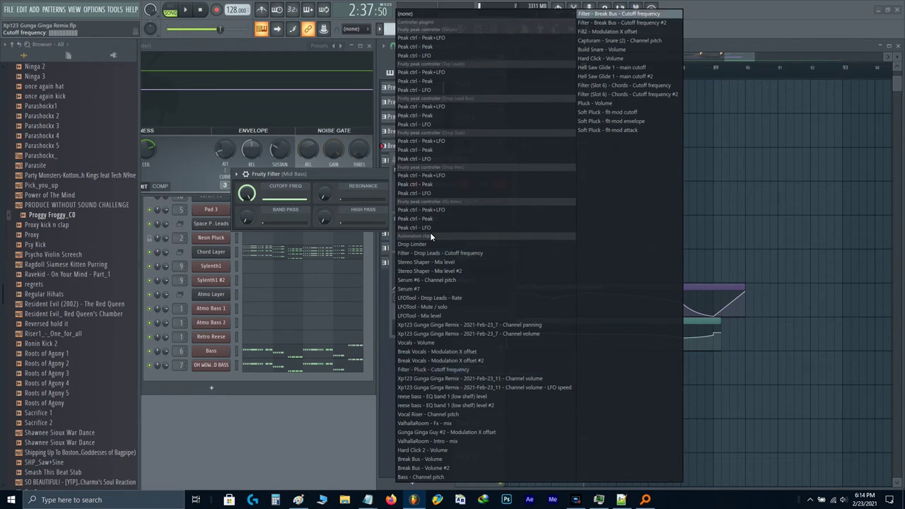
click(617, 26)
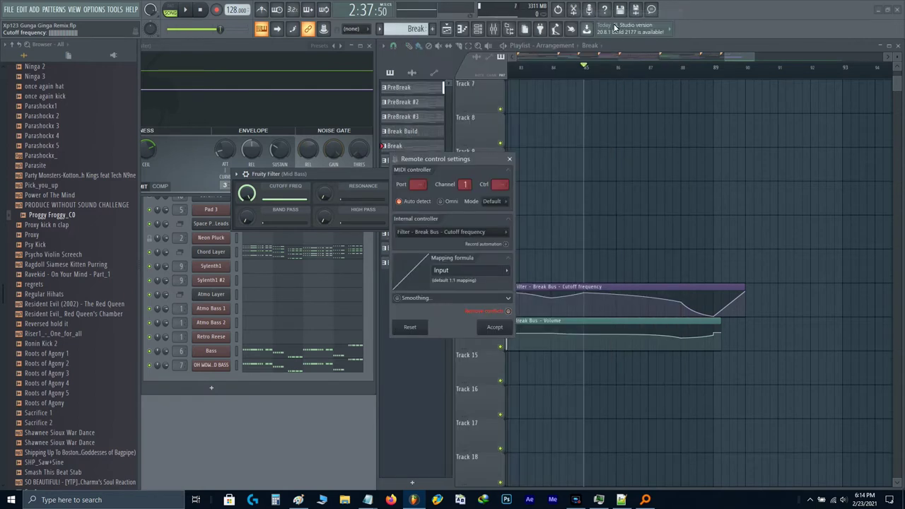
click(494, 326)
- Play back the stutter section from bar 85 to check the Mid Bass filtering, and close the Fruity Filter window
key(space)
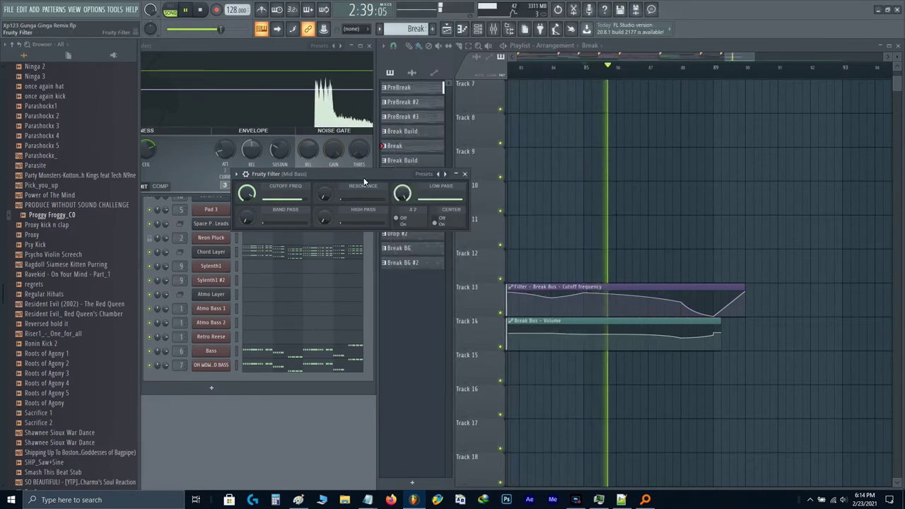
click(464, 173)
scroll(666, 273, up, 2)
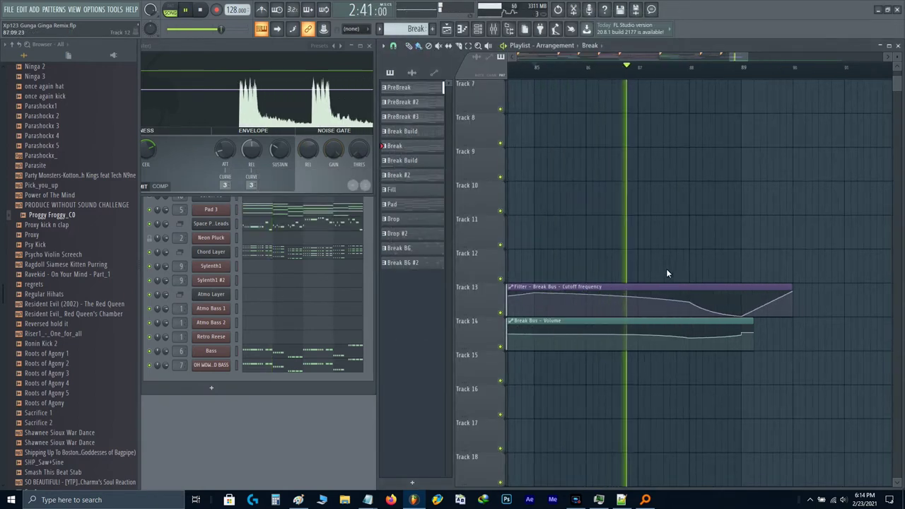
scroll(686, 267, down, 2)
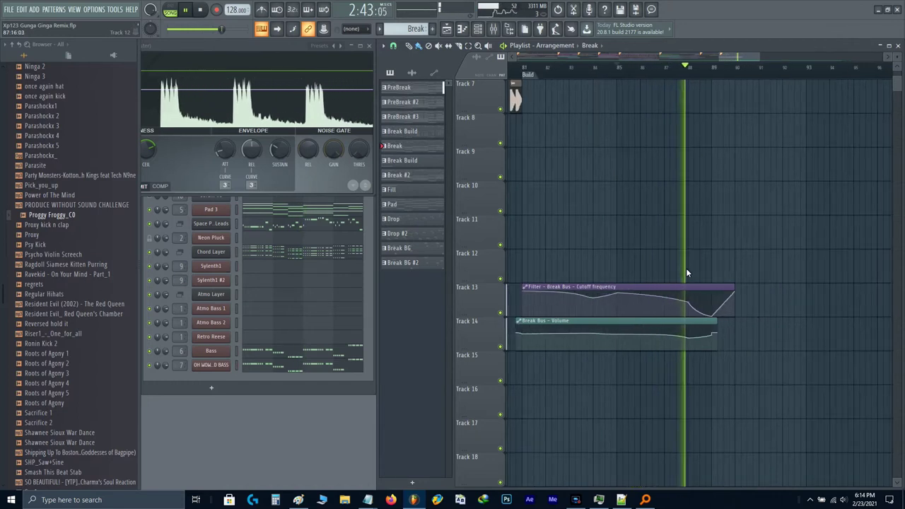
key(space)
- Make the Break Bus cutoff frequency automation clip on Track 13 unique and play back briefly near bar 88
click(523, 287)
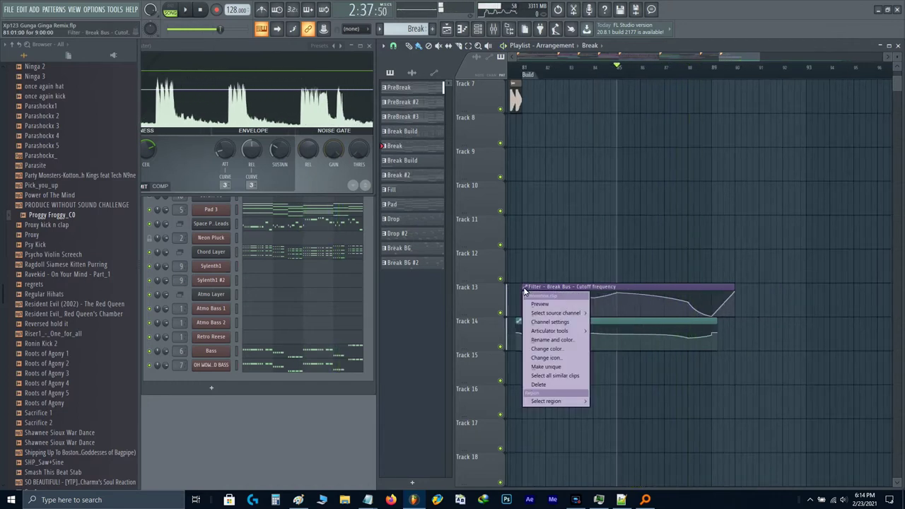
click(546, 366)
click(682, 71)
key(space)
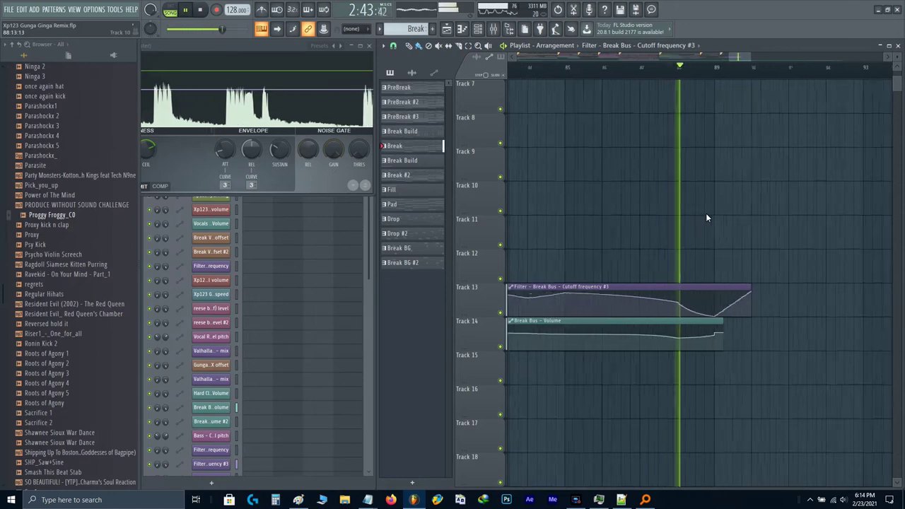
scroll(705, 218, up, 2)
key(space)
- Play back from bar 88 with the Mid Bass Fruity Filter open to check its cutoff movement
click(639, 77)
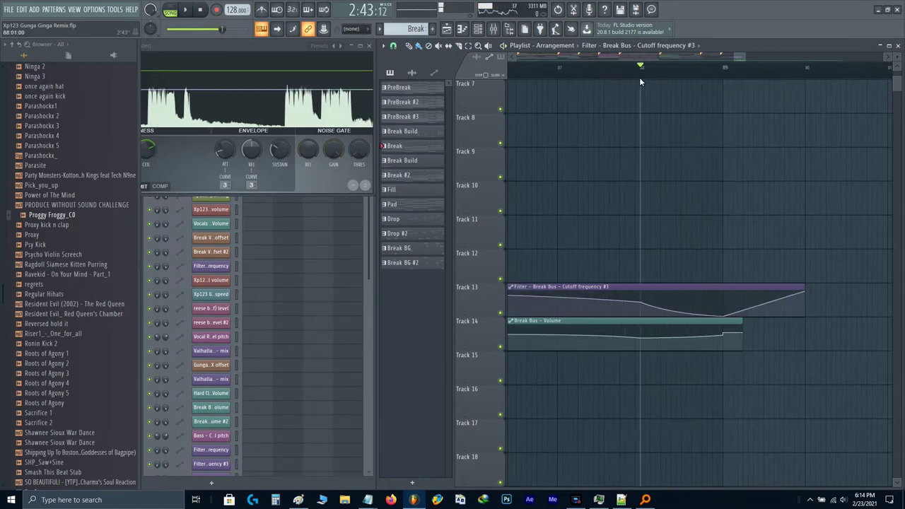
key(F9)
key(space)
click(799, 269)
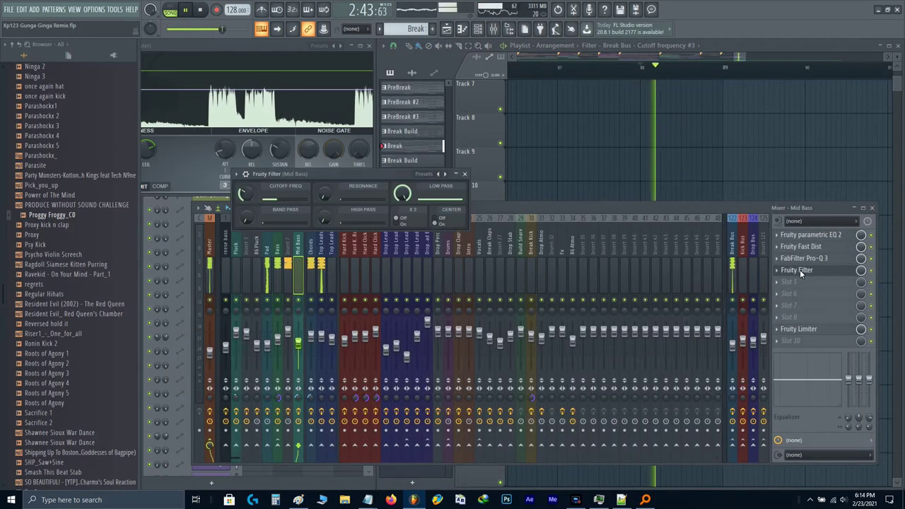
key(space)
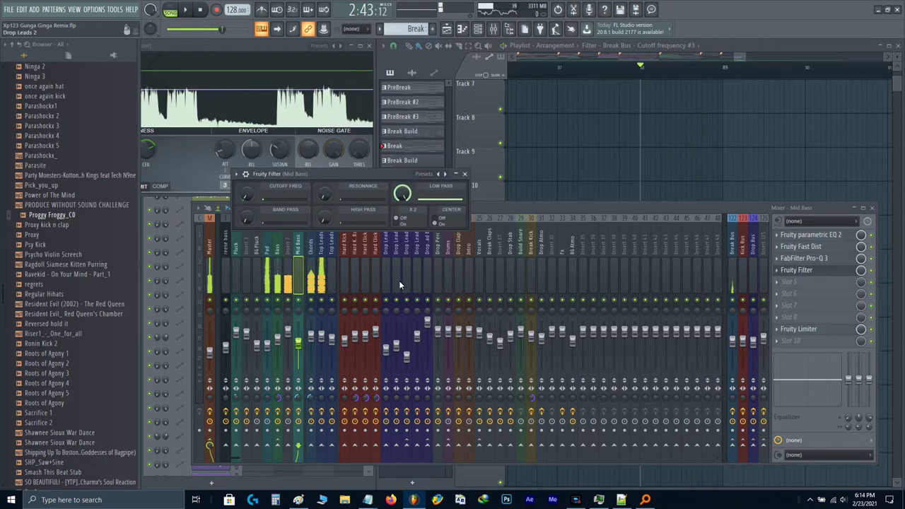
- Add a Fruity Filter in effect slot 4 of the Insert 7 mixer track
click(299, 289)
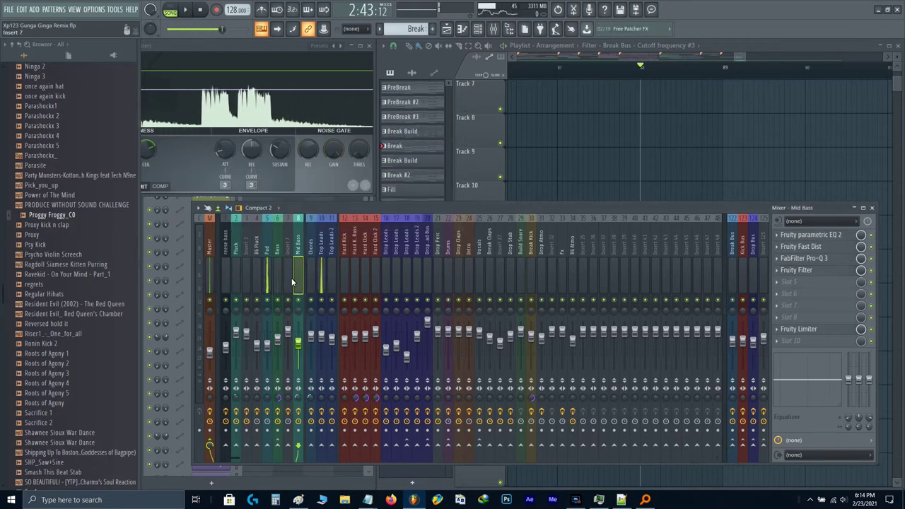
click(289, 275)
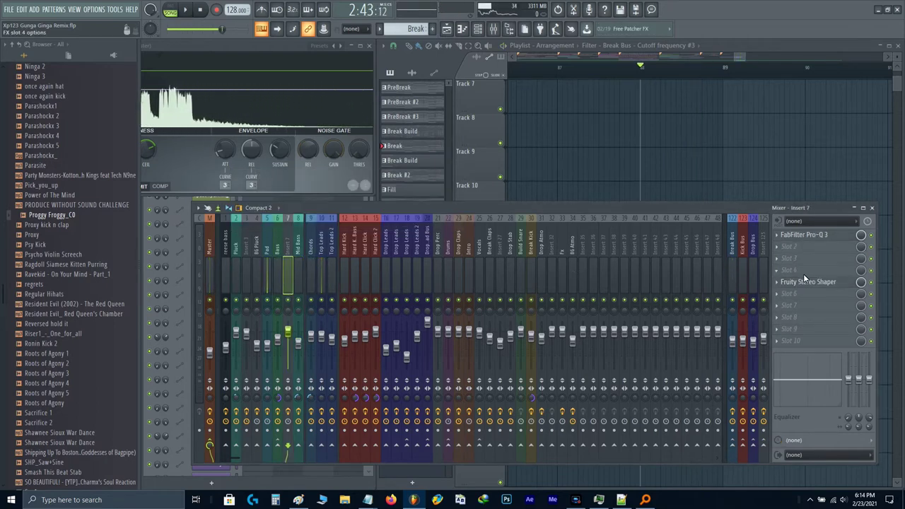
click(804, 275)
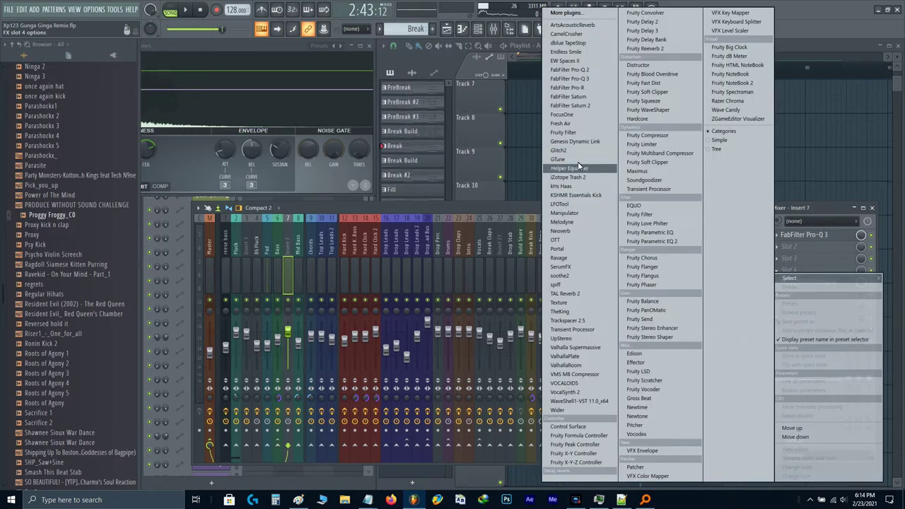
click(563, 132)
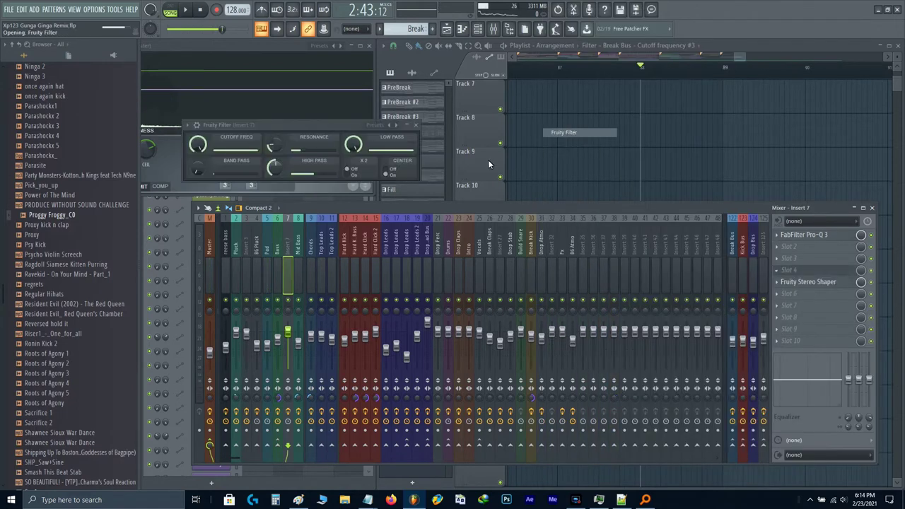
- Link the Insert 7 filter's cutoff frequency to Filter - Break Bus - Cutoff frequency #2, then close the mixer
right_click(198, 145)
click(233, 218)
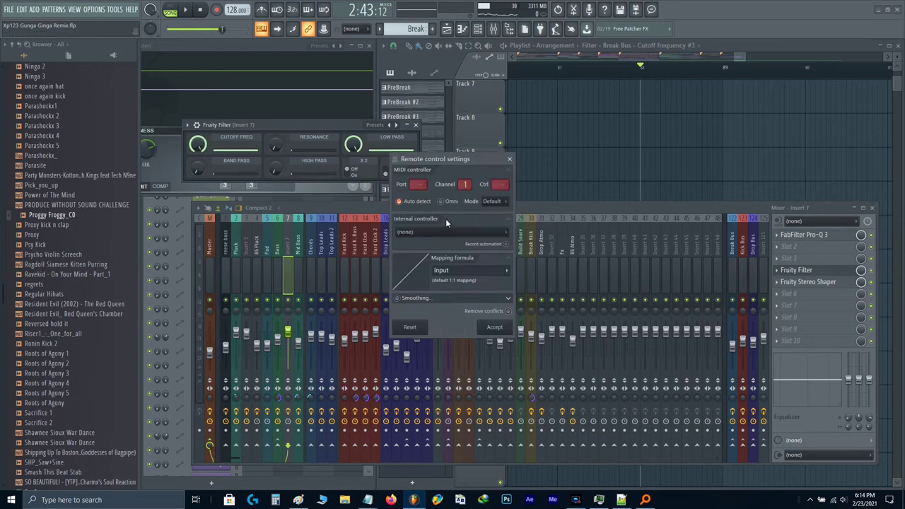
click(447, 226)
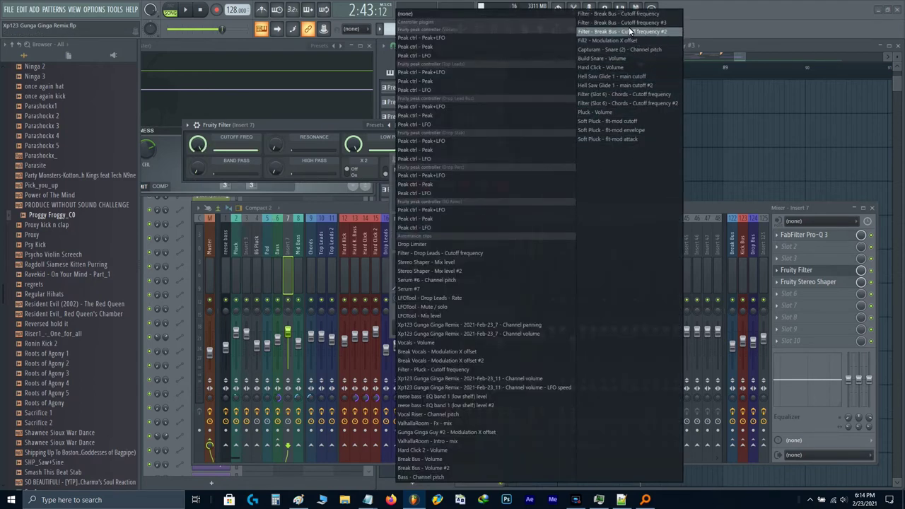
click(629, 31)
click(499, 327)
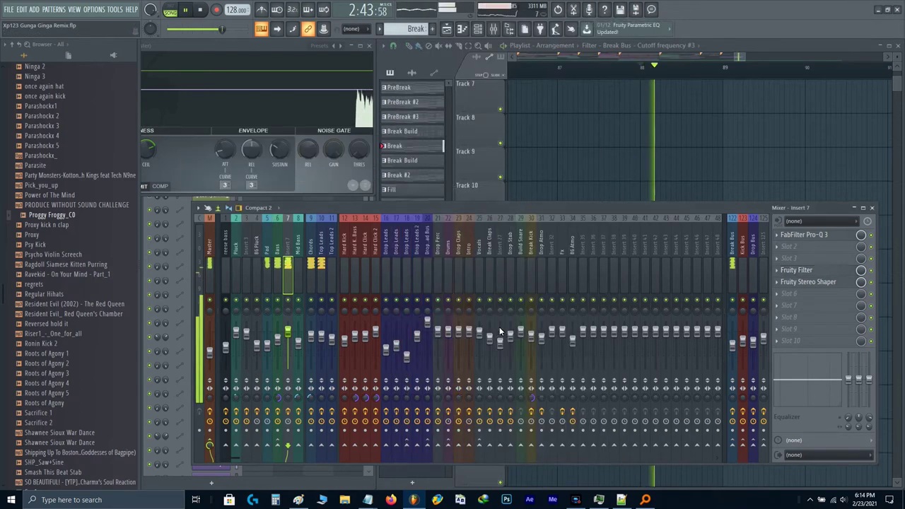
key(F9)
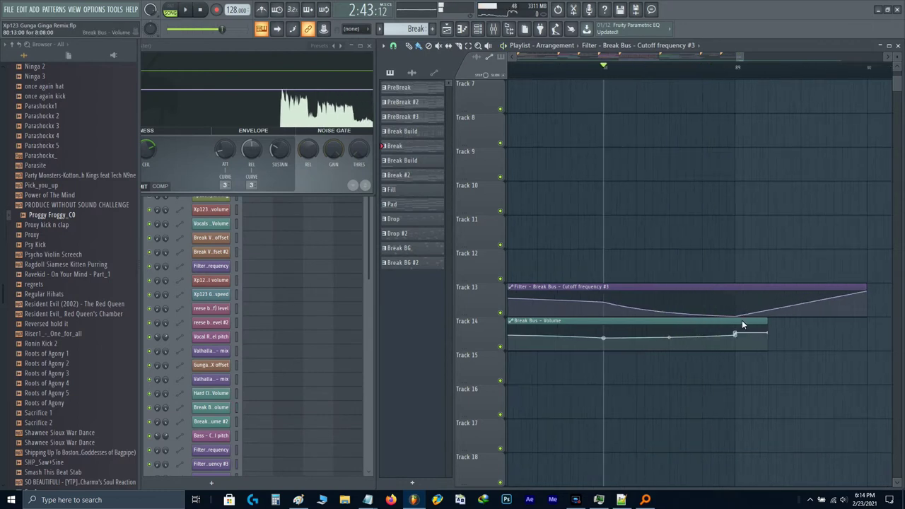
- Raise the Track 13 cutoff automation point at bar 89 to 28% and play back from bar 88
drag(733, 315, 733, 309)
key(space)
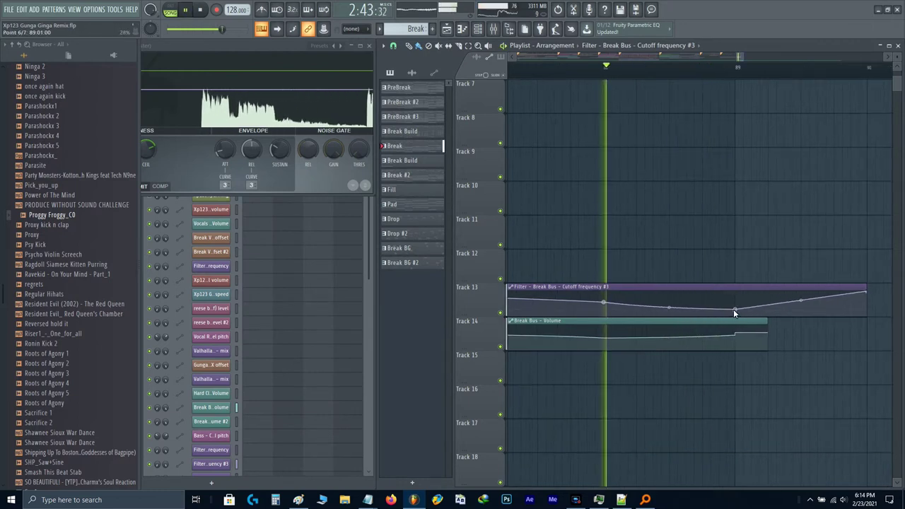
key(space)
- Add a 28% cutoff point shortly before bar 89, raise the bar 89 point with a curved rise into it, and play it back
click(701, 309)
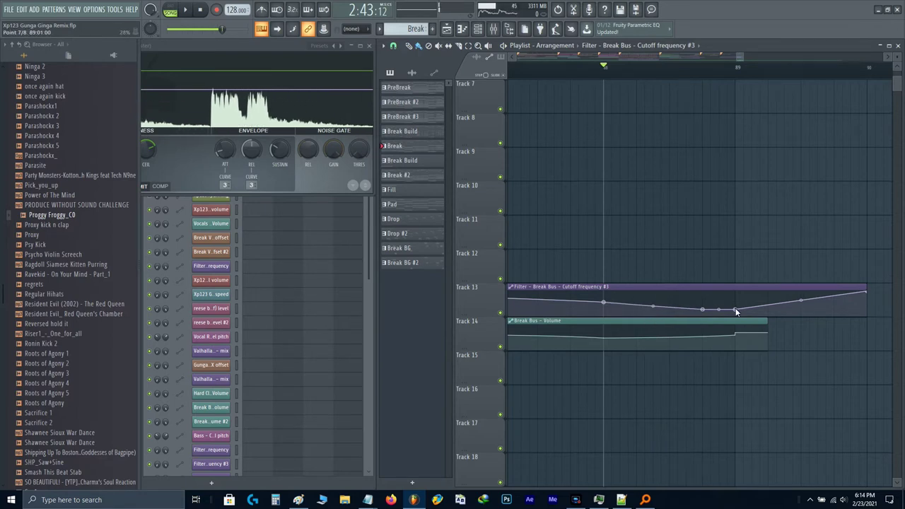
drag(734, 308, 718, 349)
key(space)
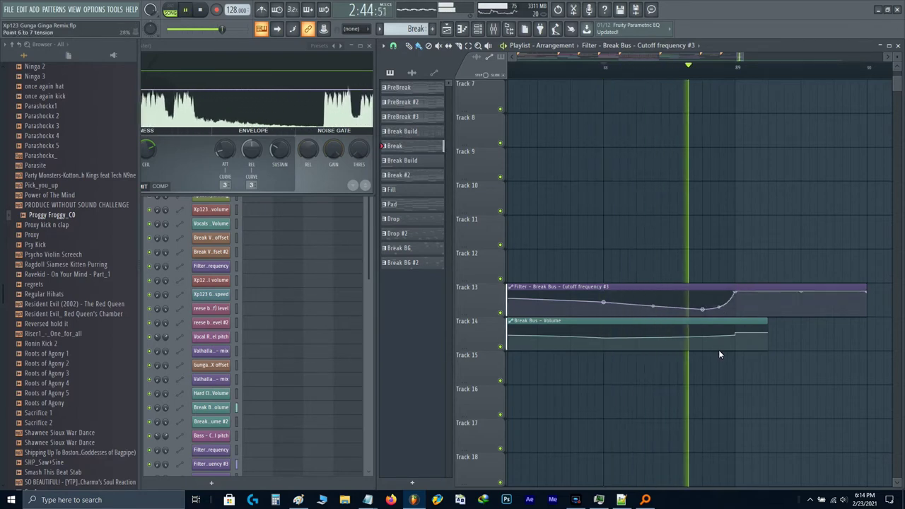
key(space)
drag(736, 294, 737, 296)
- Select the red clip on Track 2 at about bars 36 to 39, just before the first Drop
scroll(736, 297, down, 3)
scroll(737, 256, up, 4)
scroll(736, 256, down, 4)
ctrl+scroll(736, 260, down, 3)
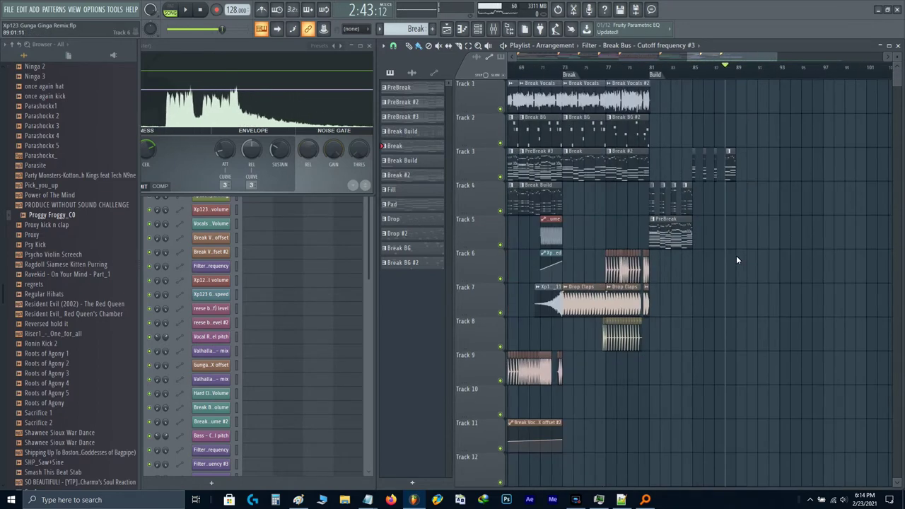
ctrl+scroll(807, 268, up, 6)
ctrl+scroll(807, 268, down, 6)
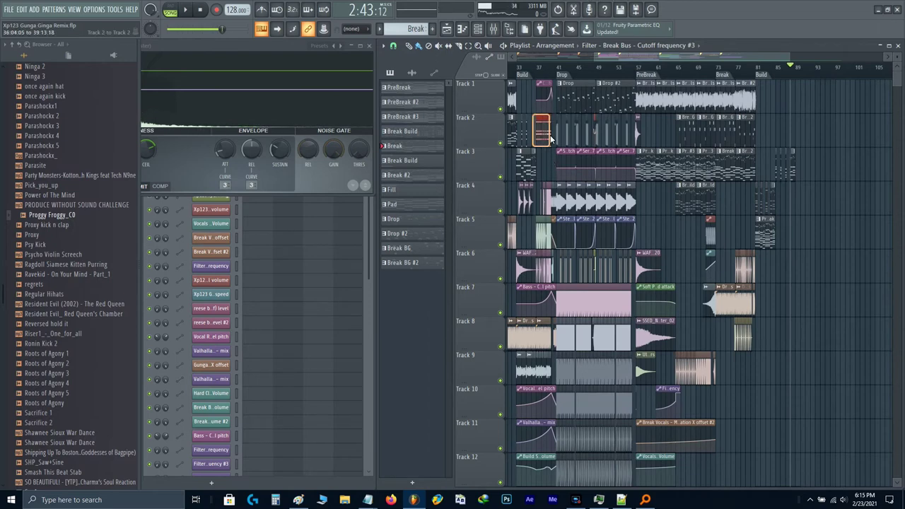
- Fill Track 3 with repeated short Break slices from bar 89 to bar 92 and play the section
ctrl+scroll(827, 250, up, 6)
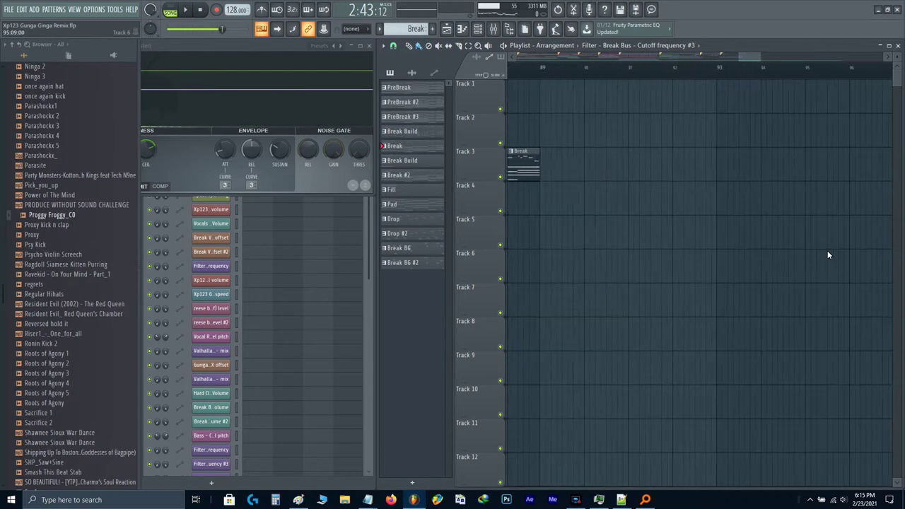
key(space)
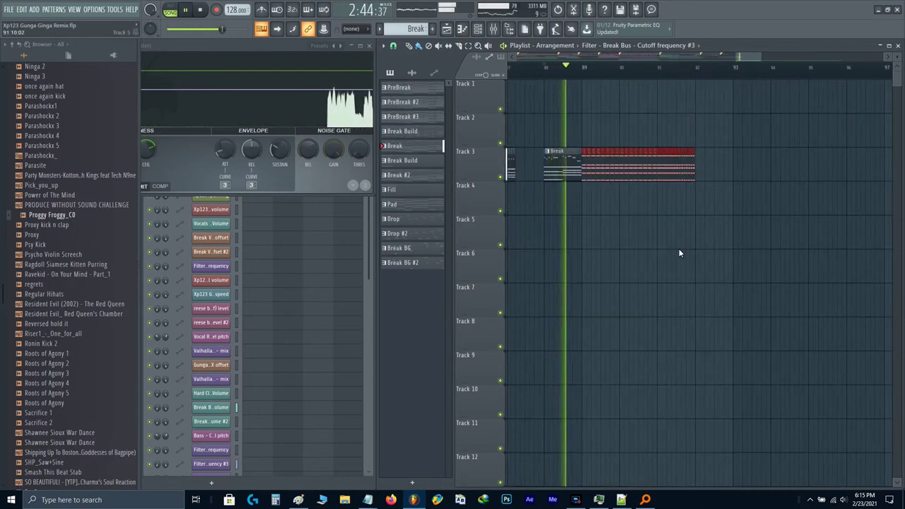
scroll(679, 253, down, 3)
key(space)
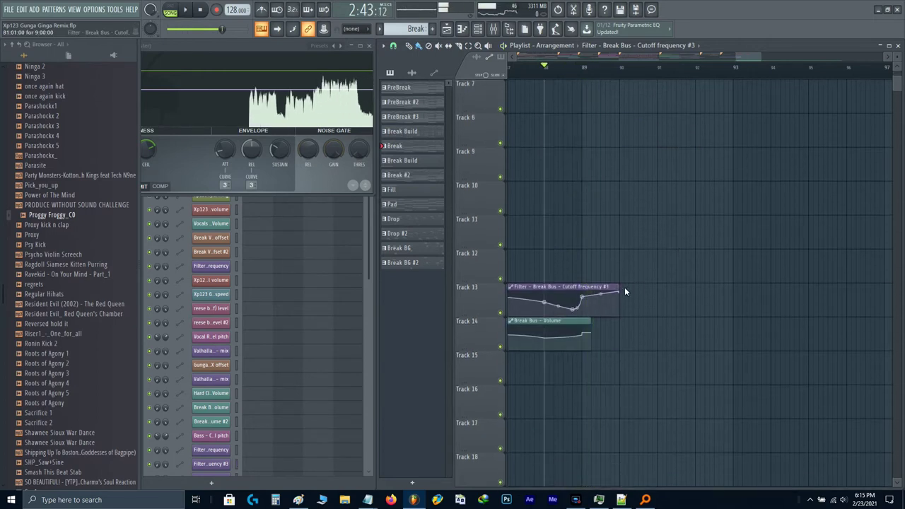
- Extend the Filter - Break Bus - Cutoff frequency #3 automation past bar 96 and lower its point at bar 96 for a gradual dip
drag(619, 288, 749, 290)
ctrl+scroll(642, 304, up, 1)
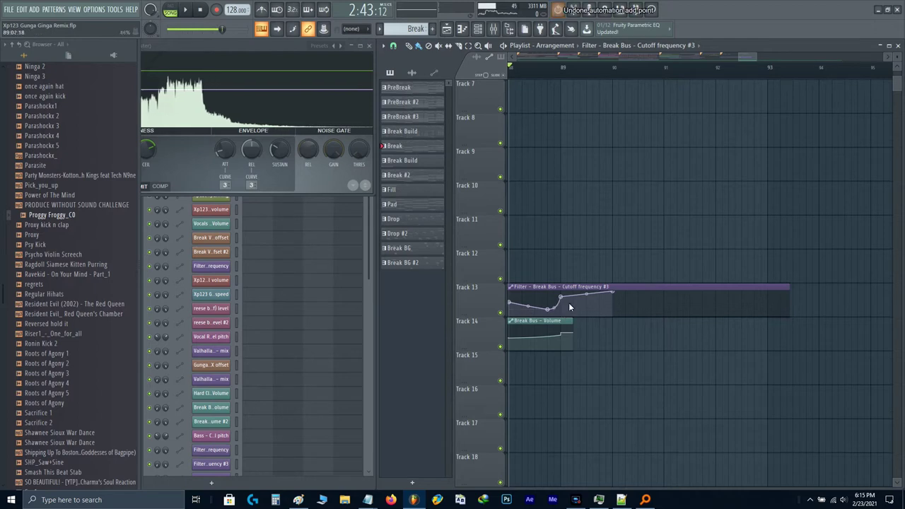
right_click(573, 294)
drag(693, 292, 854, 294)
key(space)
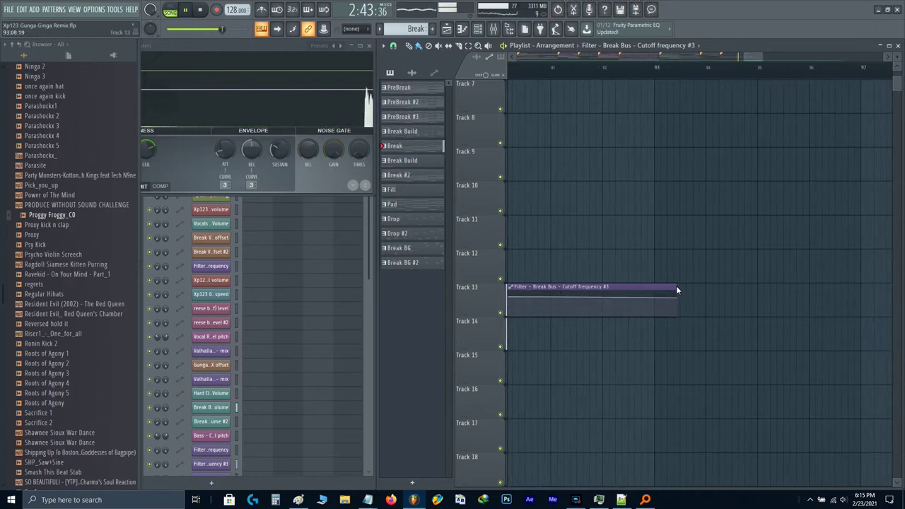
drag(676, 289, 896, 292)
scroll(706, 293, down, 2)
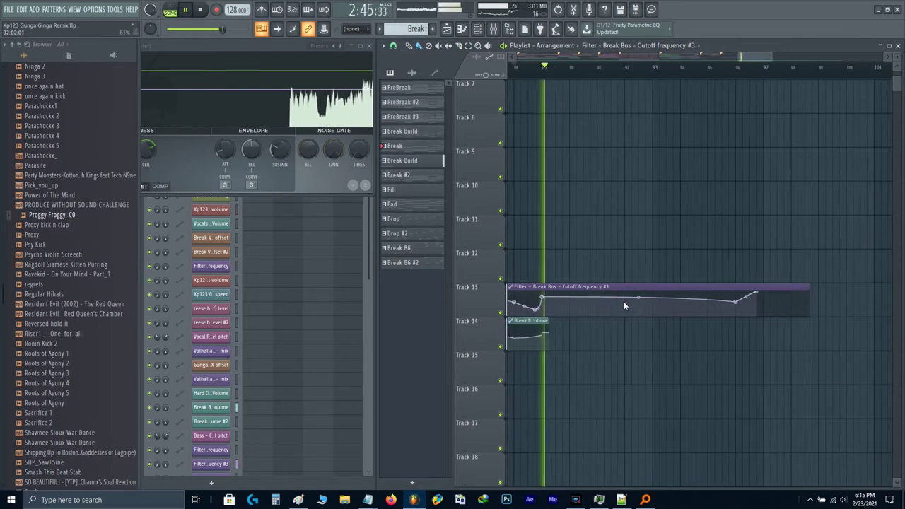
drag(735, 302, 735, 312)
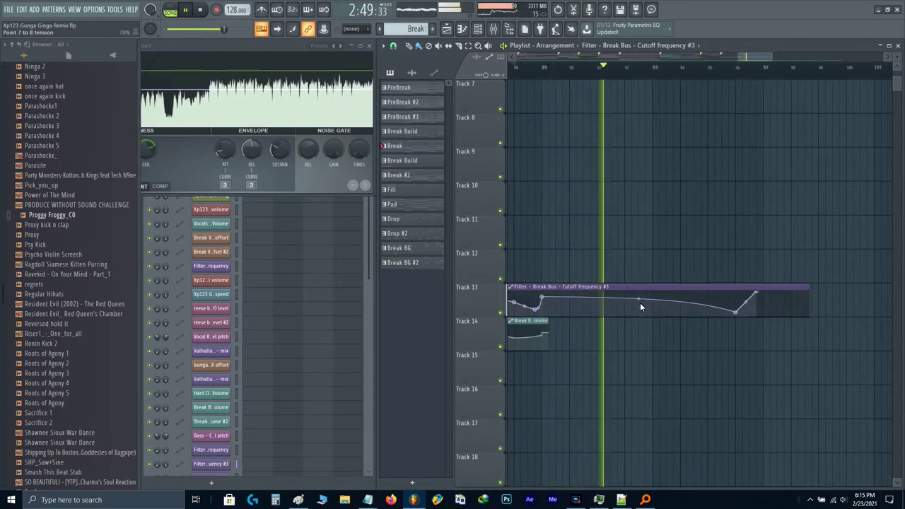
- Fill bars 93 to 96 of Track 3 with repeated half-length Break slices
scroll(639, 301, down, 2)
scroll(623, 273, up, 4)
scroll(620, 269, up, 2)
scroll(598, 209, up, 2)
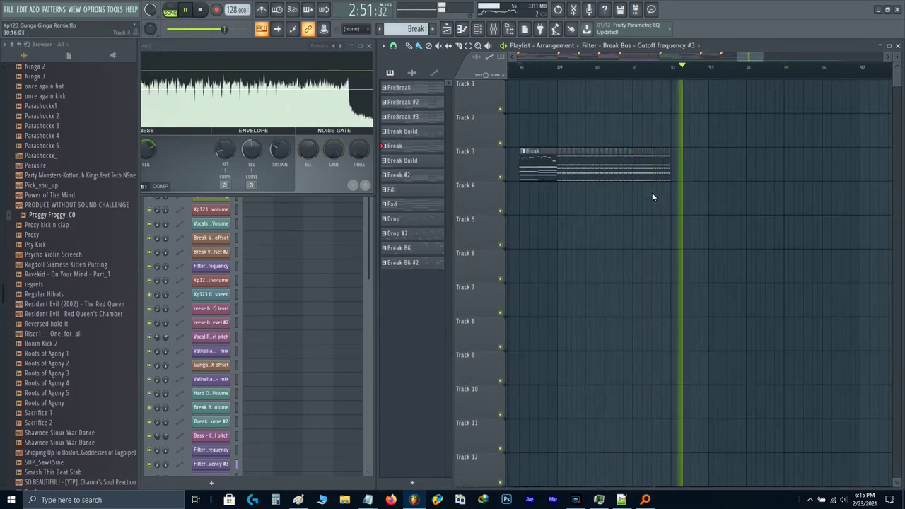
key(space)
scroll(657, 189, up, 1)
drag(694, 170, 618, 175)
scroll(618, 174, down, 3)
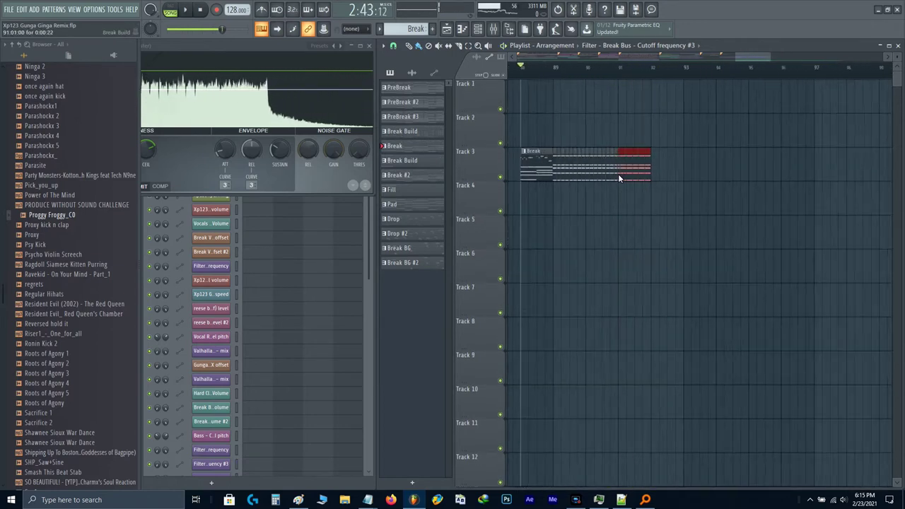
scroll(760, 212, up, 4)
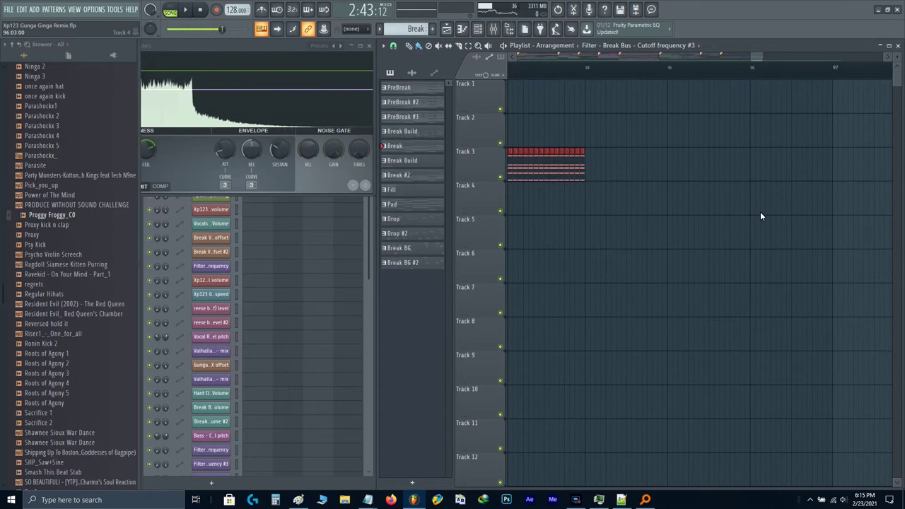
scroll(631, 214, down, 3)
key(ctrl+b)
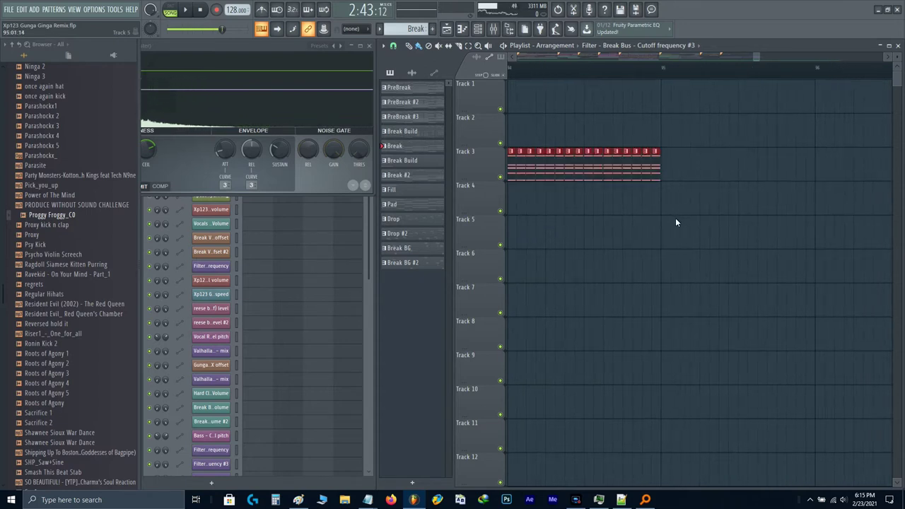
key(ctrl+b)
scroll(569, 242, down, 2)
scroll(756, 245, up, 3)
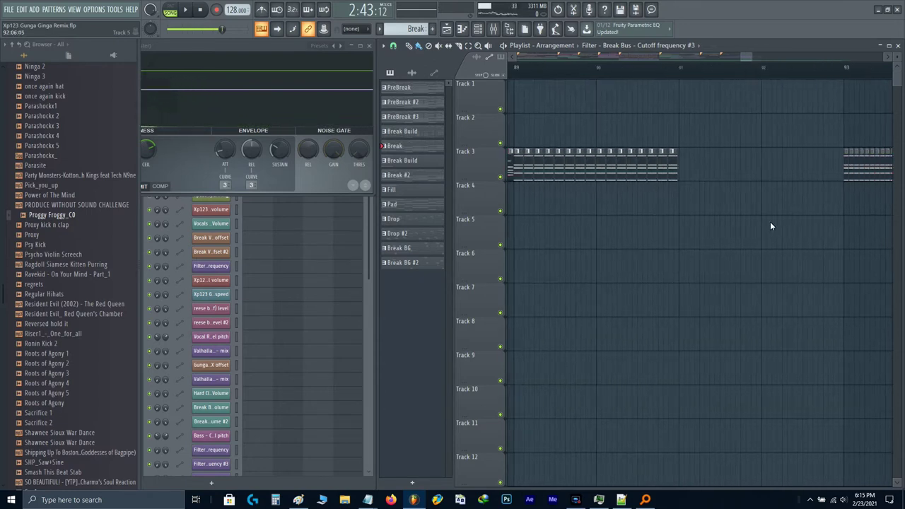
- Duplicate the Break slices of bars 89 to 91 on Track 3 into bars 91 to 93
drag(694, 182, 518, 178)
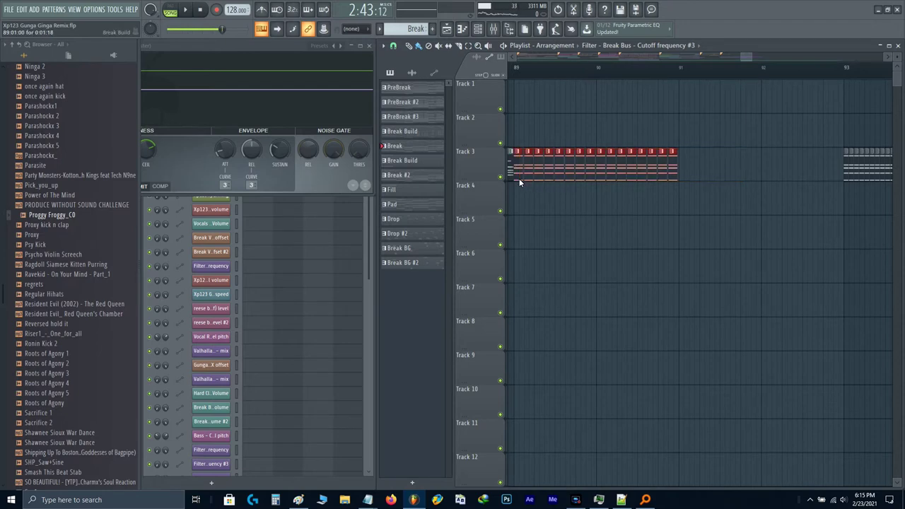
drag(654, 214, 534, 244)
key(ctrl+b)
scroll(591, 243, down, 5)
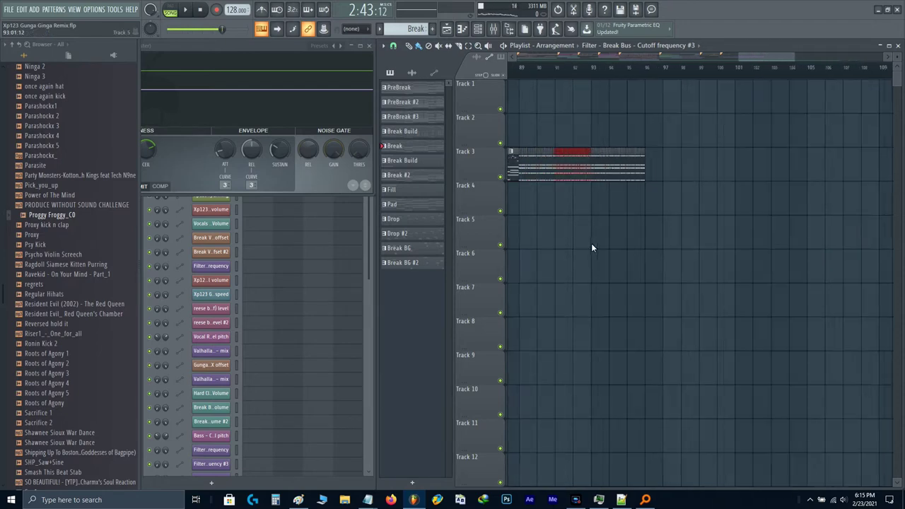
- Place a copy of the first build's Bass - Channel pitch automation on Track 7 at bar 87 and make it unique
drag(591, 243, 732, 240)
scroll(732, 245, up, 12)
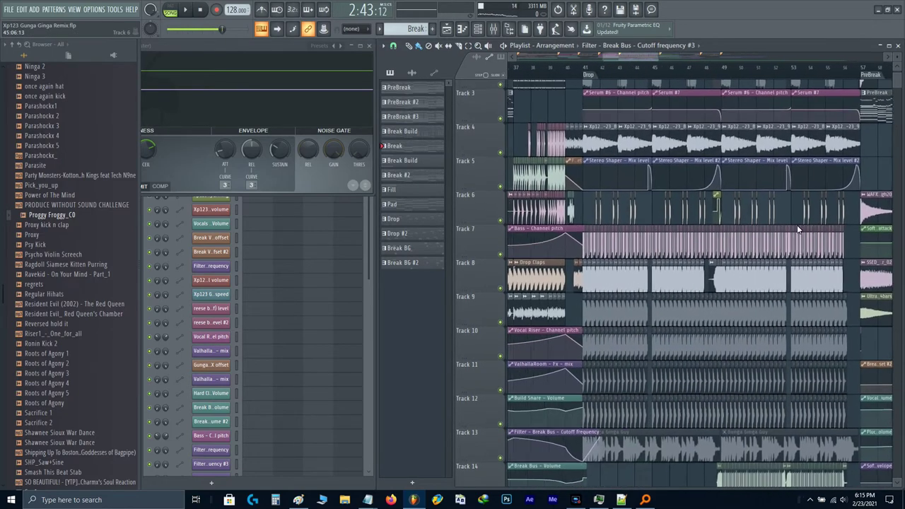
scroll(616, 239, down, 12)
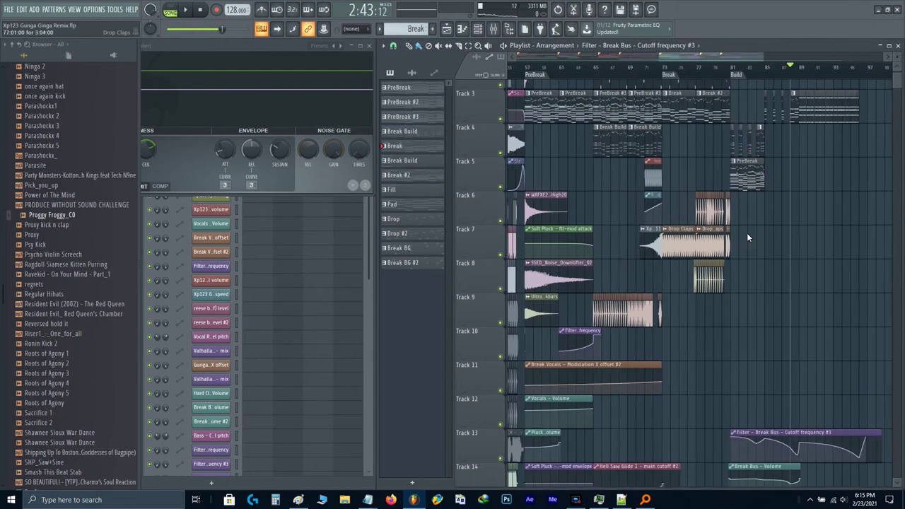
scroll(822, 234, down, 4)
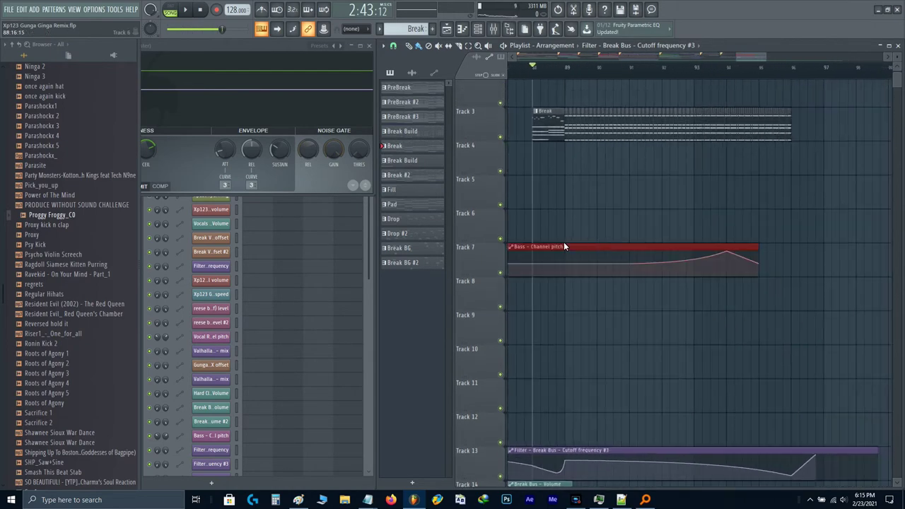
scroll(648, 246, up, 1)
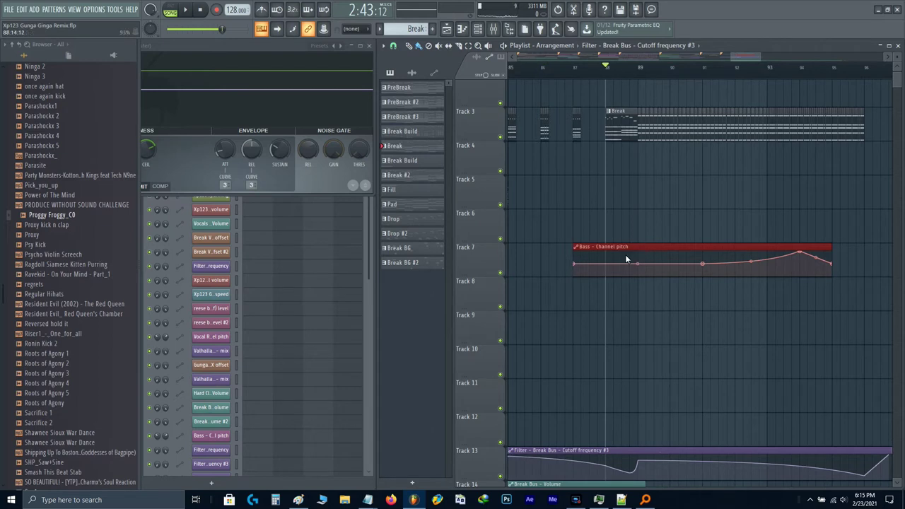
click(576, 248)
click(600, 326)
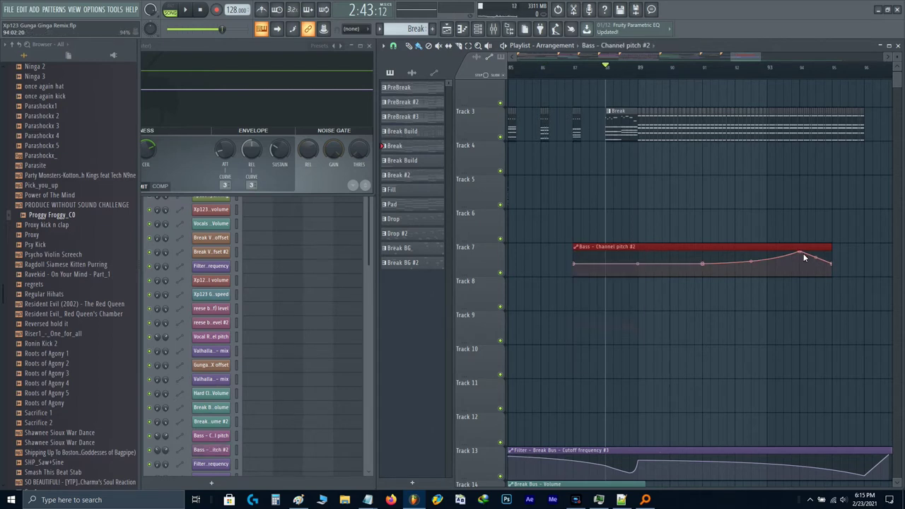
- Move the peak of the Bass - Channel pitch #2 curve to bar 96 and play the section
drag(799, 251, 864, 243)
key(space)
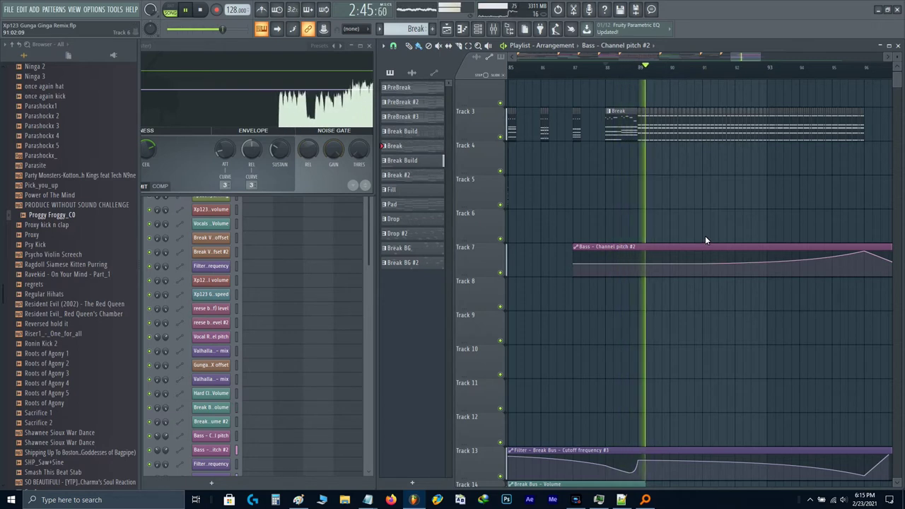
drag(758, 224, 665, 244)
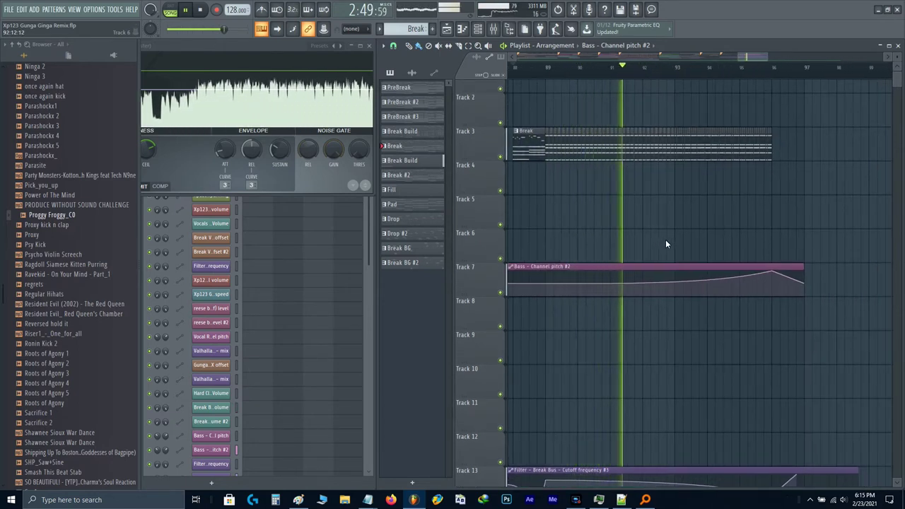
- Start the Bass - Channel pitch #2 rise at bar 89 by adding a point with the copied 50% value and deleting the bar 91 point
mouse_move(615, 288)
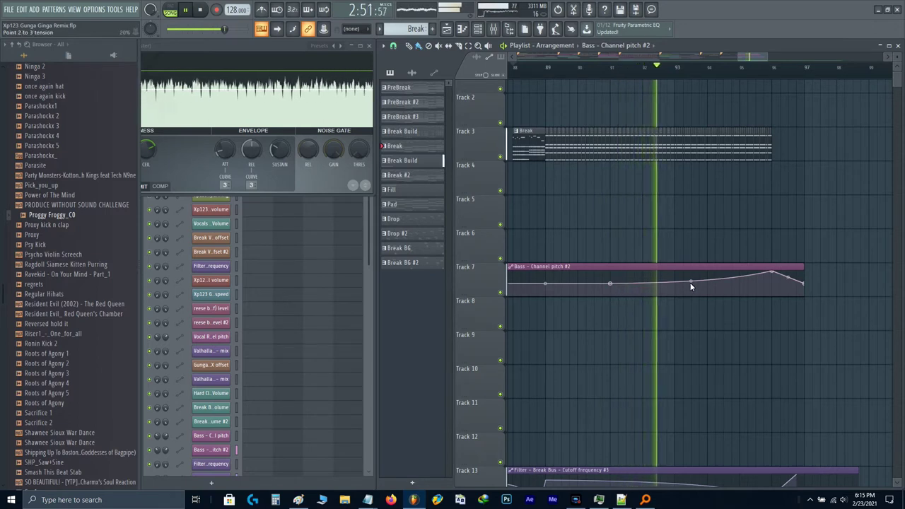
right_click(608, 284)
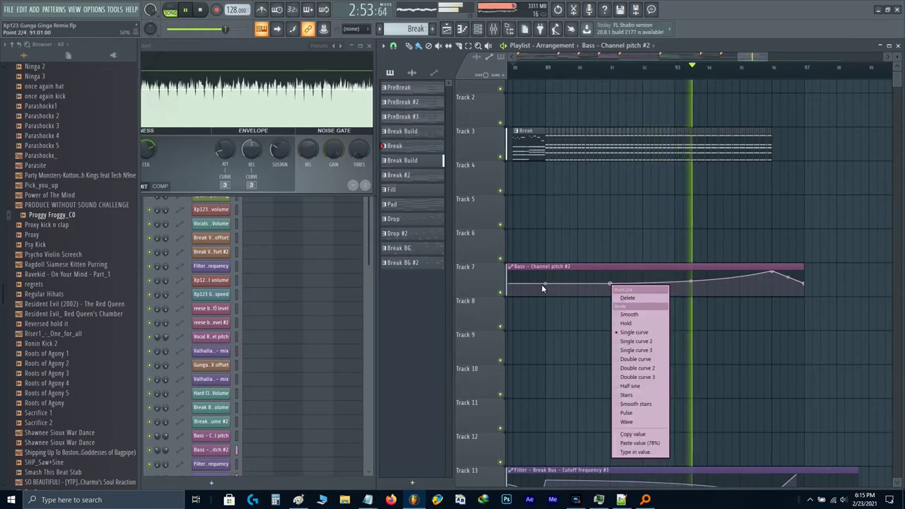
click(552, 286)
click(592, 284)
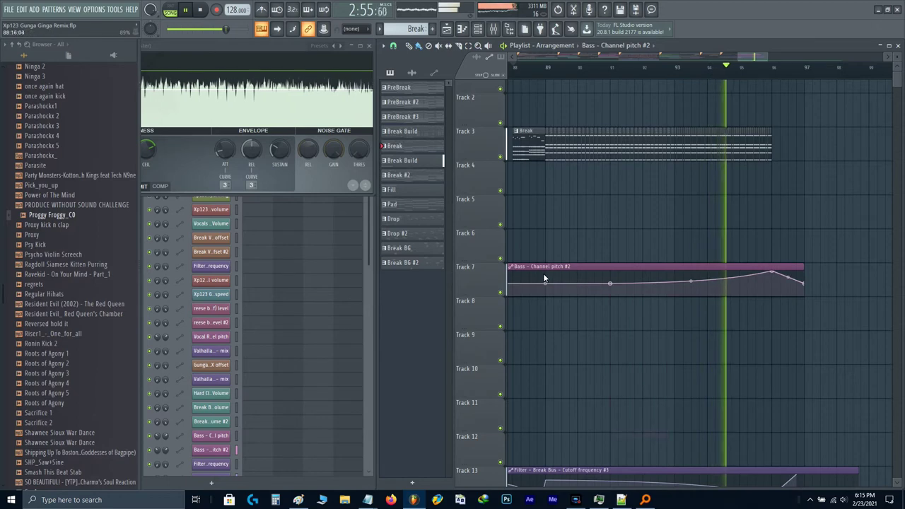
right_click(546, 275)
right_click(545, 275)
key(p)
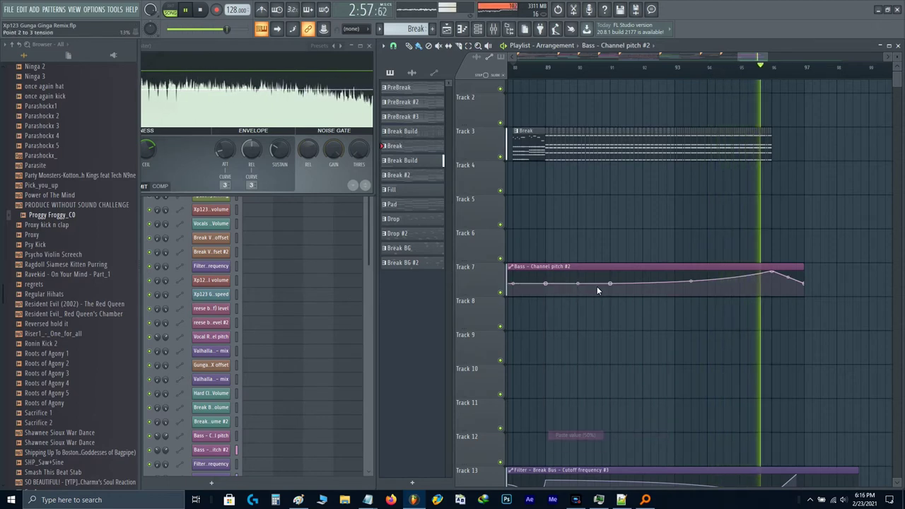
right_click(611, 284)
key(d)
scroll(611, 284, down, 3)
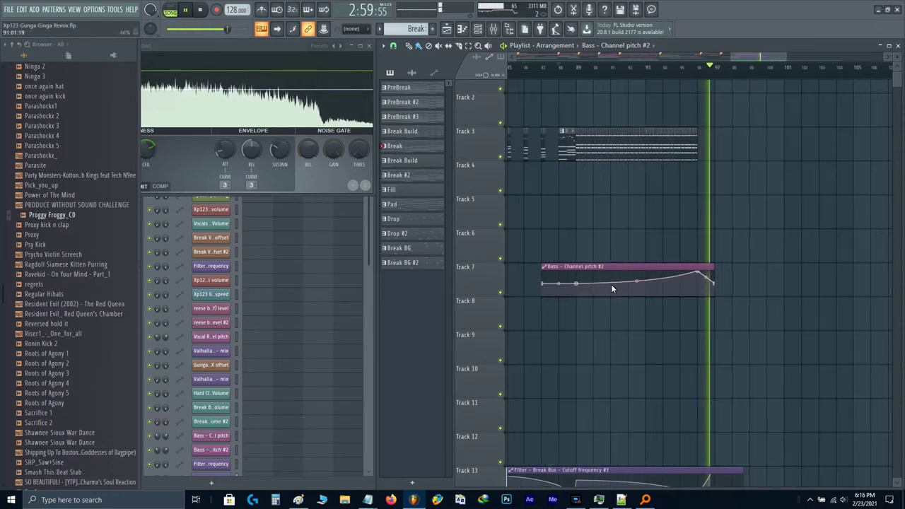
- Stop playback and add a time marker named "Build" at bar 89
key(space)
scroll(602, 239, down, 3)
drag(602, 238, 732, 258)
scroll(786, 212, up, 2)
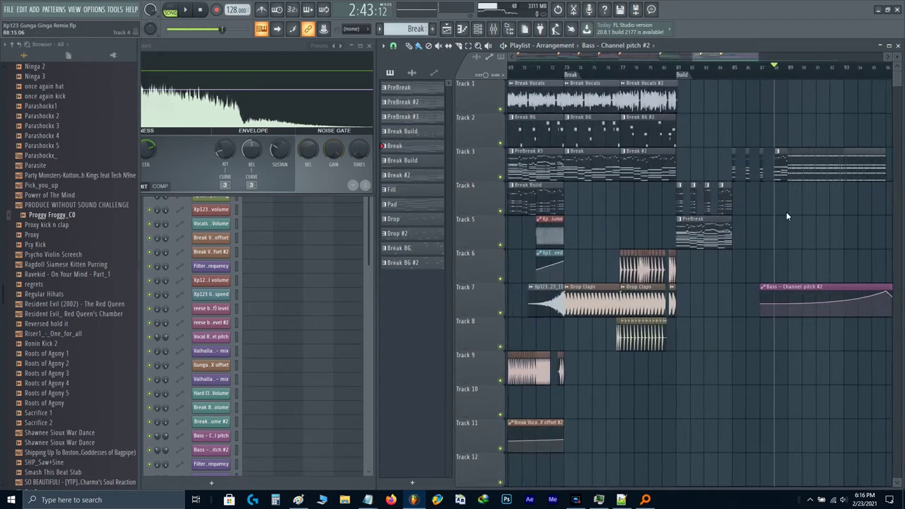
scroll(695, 161, up, 3)
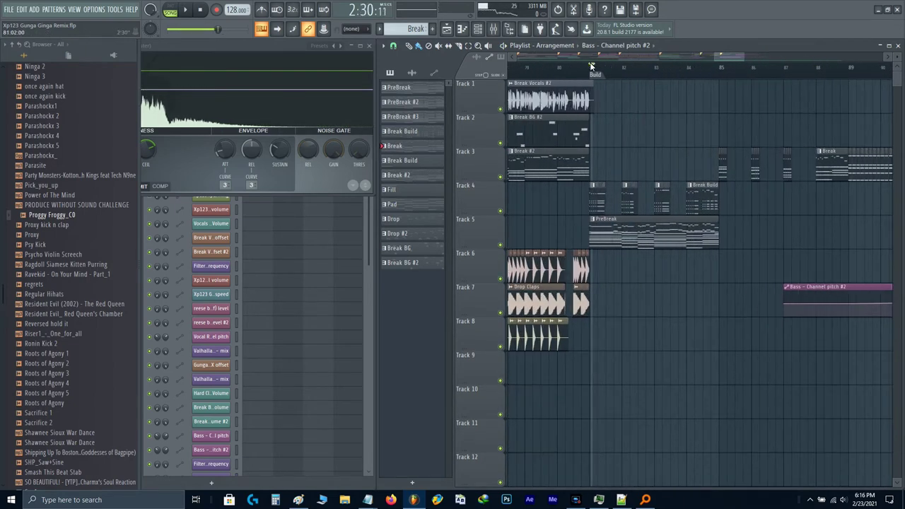
click(849, 71)
scroll(848, 71, up, 3)
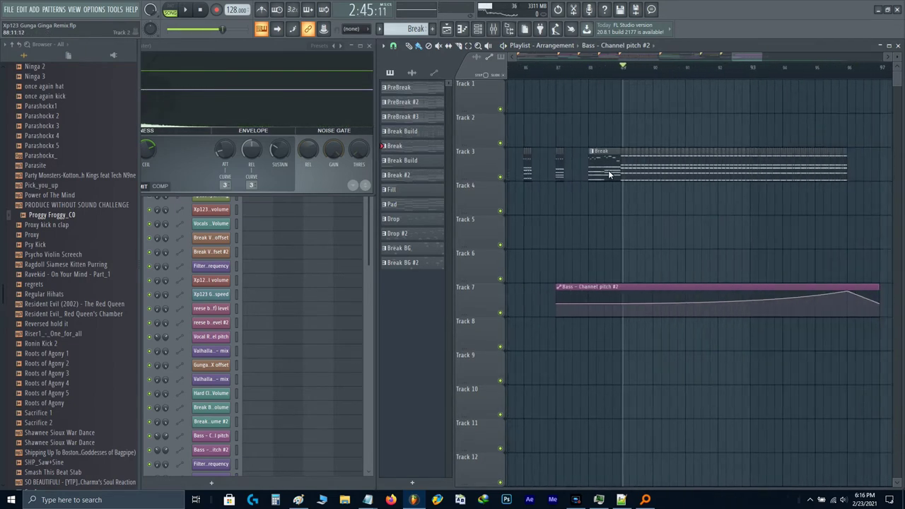
key(alt+t)
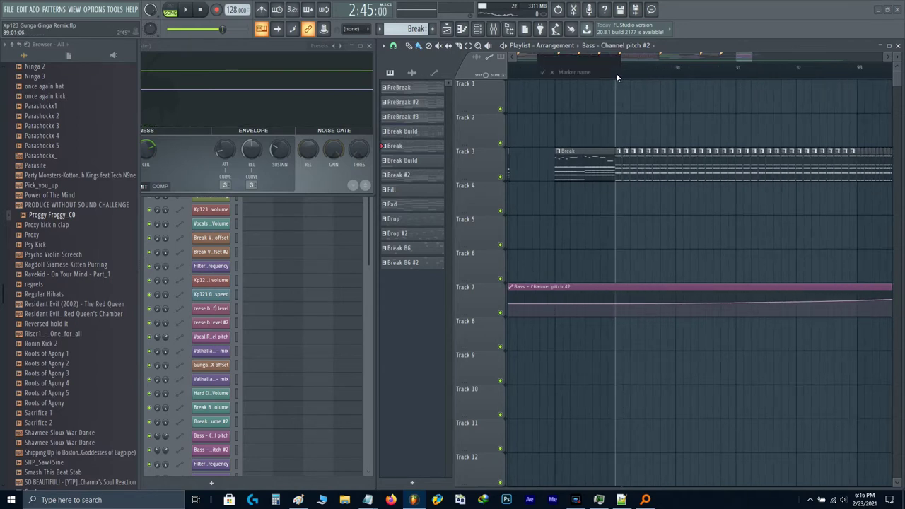
text(Build)
key(Return)
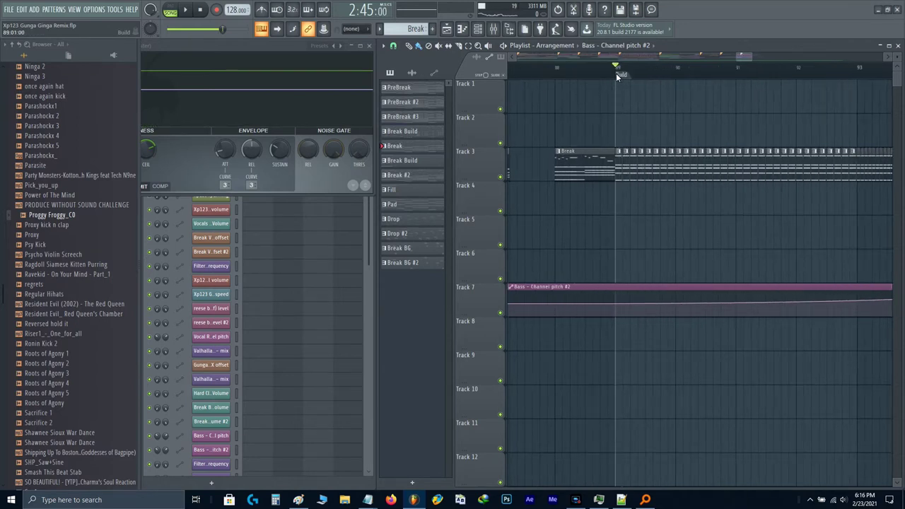
- Rename the time marker at bar 81 as "PreBuild"
scroll(778, 141, down, 4)
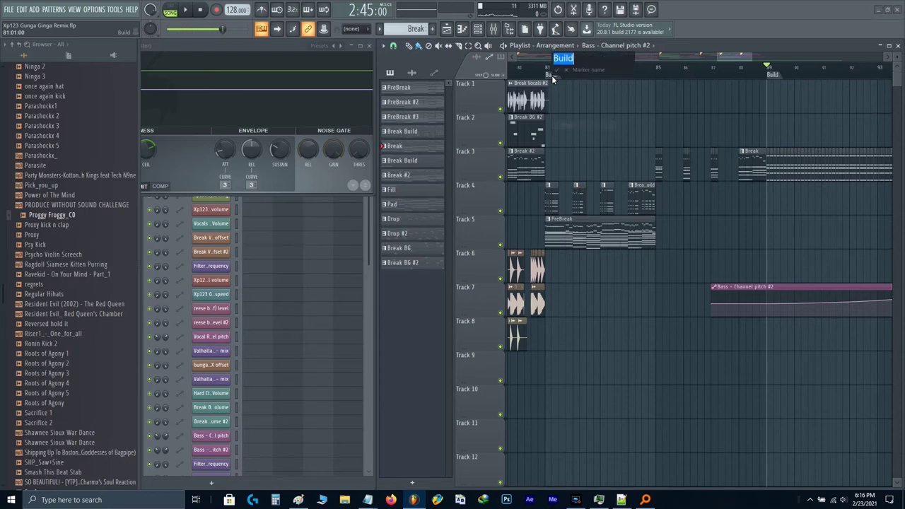
key(Home)
text(Pre)
key(Return)
- Move all Break slices between bars 85 and 96 from Track 3 down to Track 4
scroll(717, 257, down, 6)
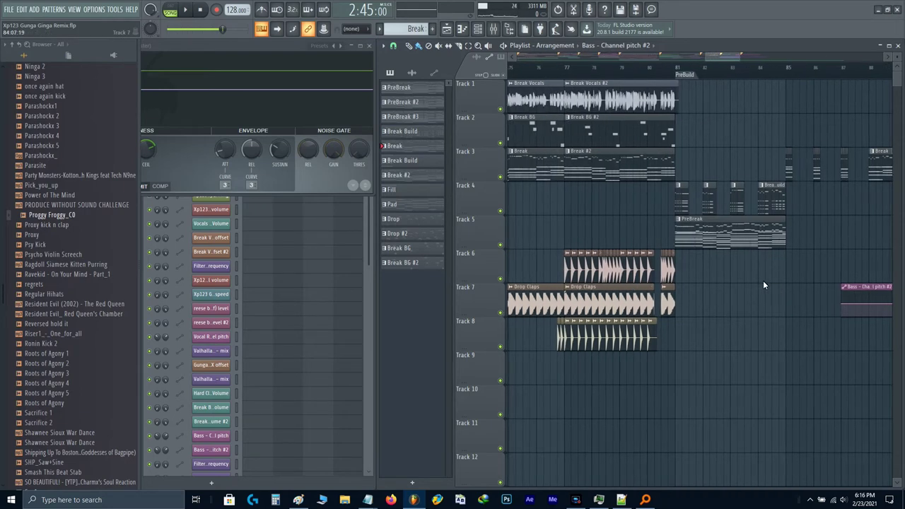
scroll(751, 201, up, 6)
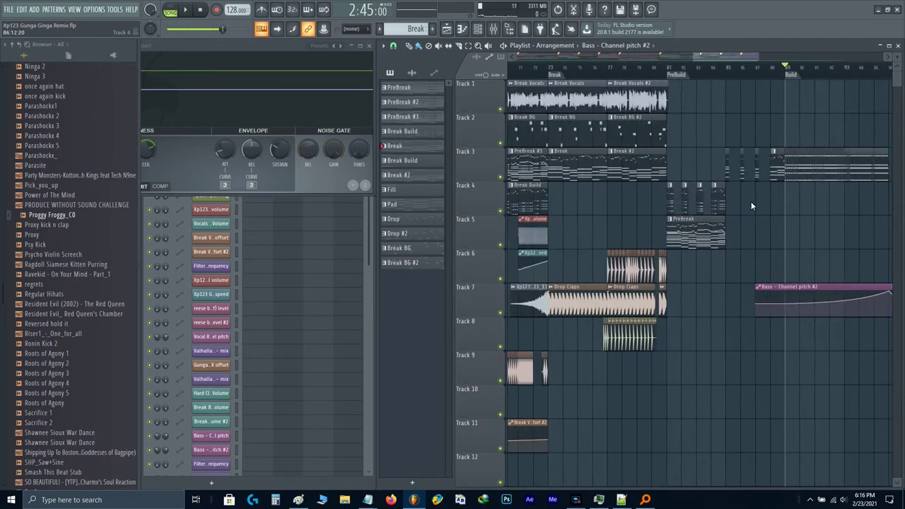
scroll(809, 184, down, 3)
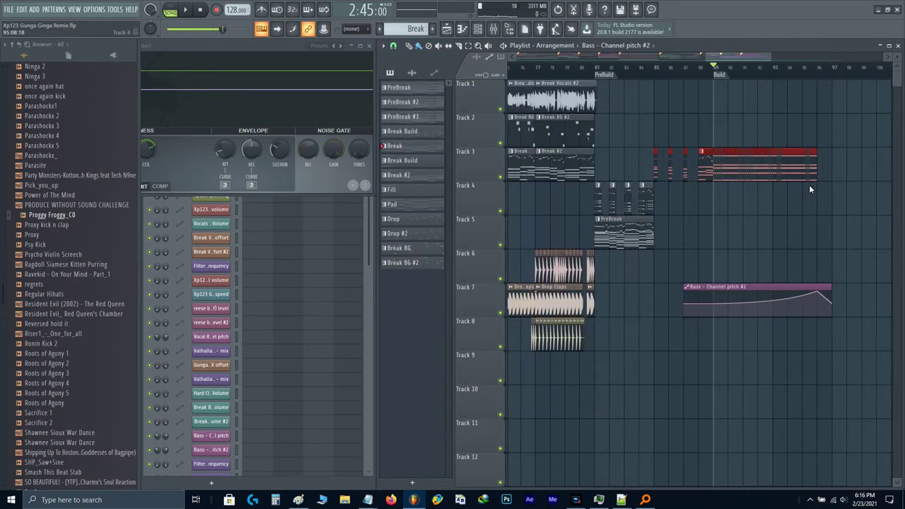
key(shift+Down)
- Duplicate the selected Break BG clips on Track 2 from bar 81 and delete the copies past bar 89
scroll(809, 184, down, 4)
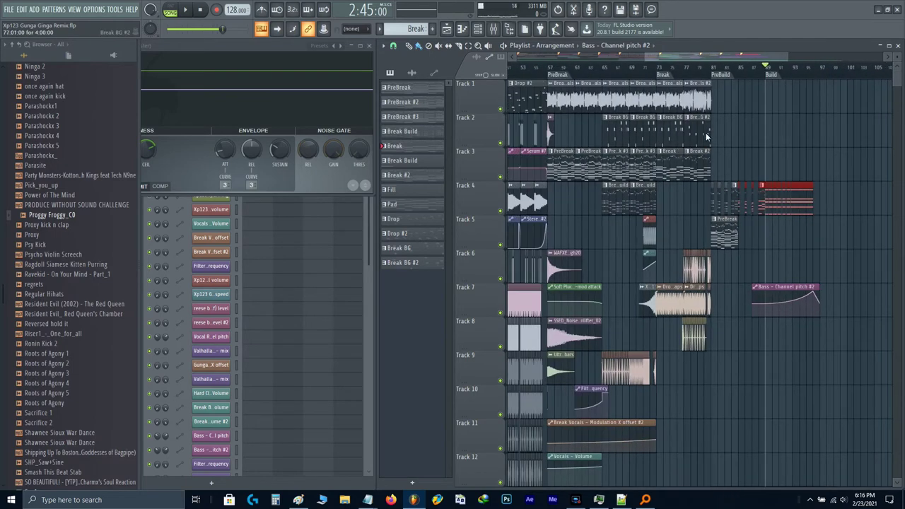
drag(615, 125, 613, 125)
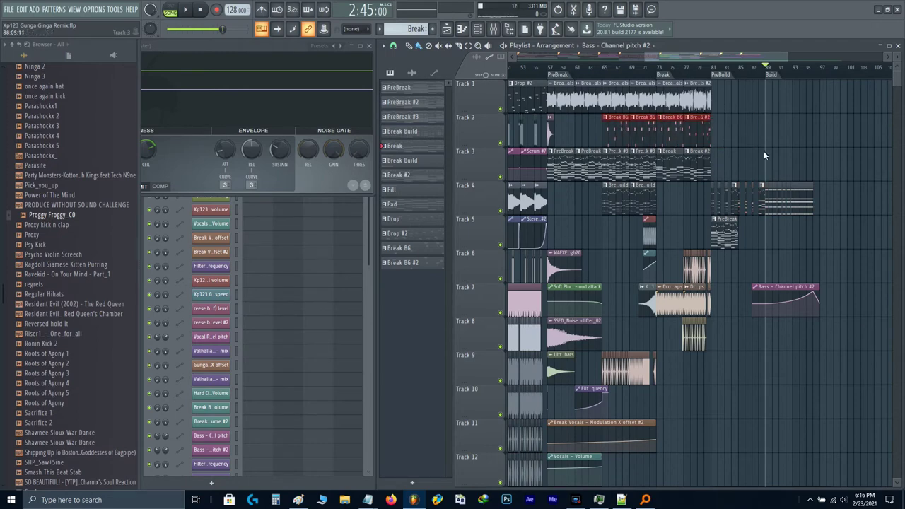
key(ctrl+b)
scroll(764, 151, up, 4)
right_click(814, 133)
right_click(838, 131)
scroll(651, 95, up, 5)
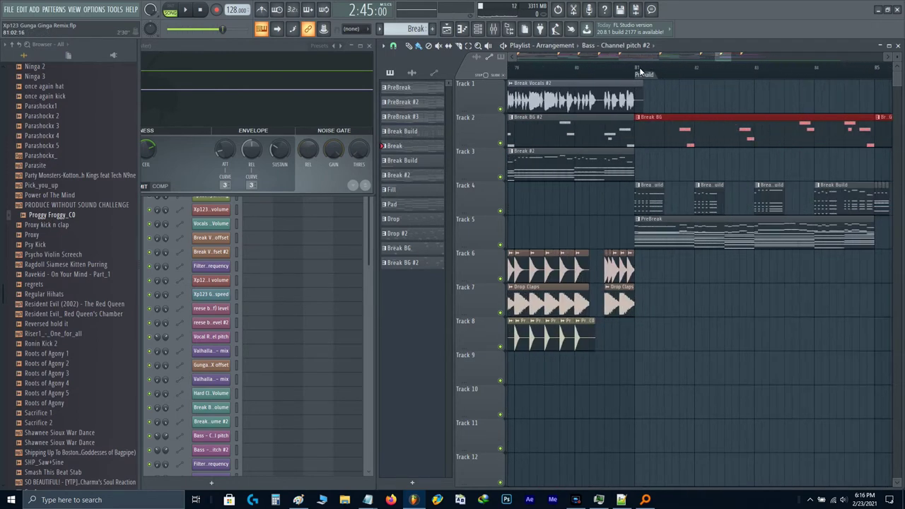
- Play the arrangement from the PreBuild marker at bar 81 into the build, clear the selection, stop playback and save the project
click(637, 68)
key(space)
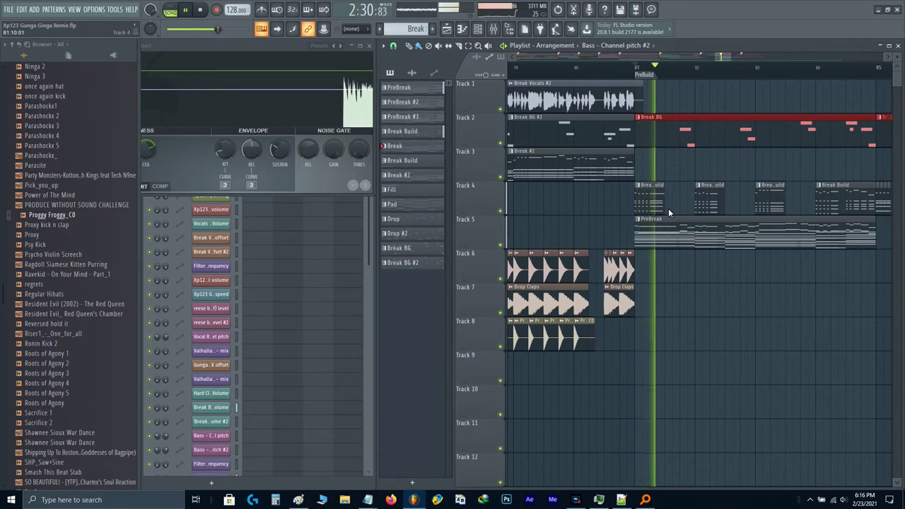
drag(744, 272, 584, 304)
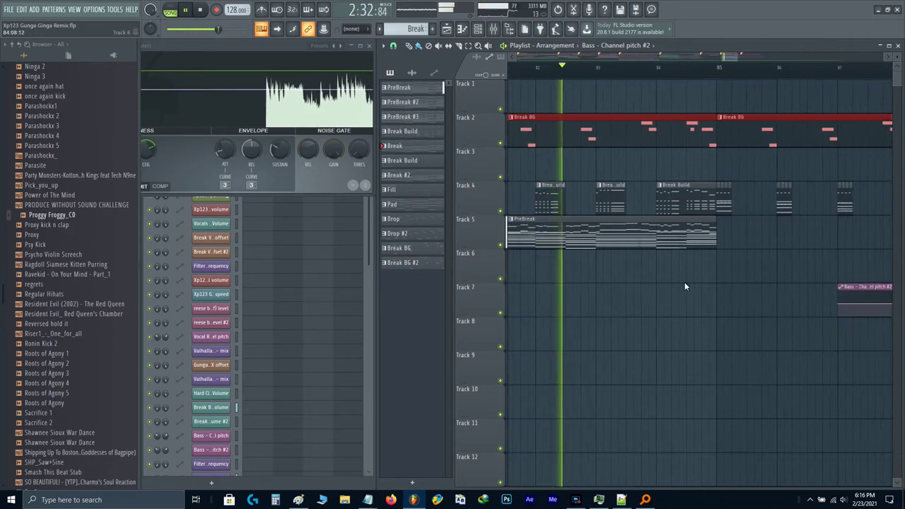
key(ctrl+d)
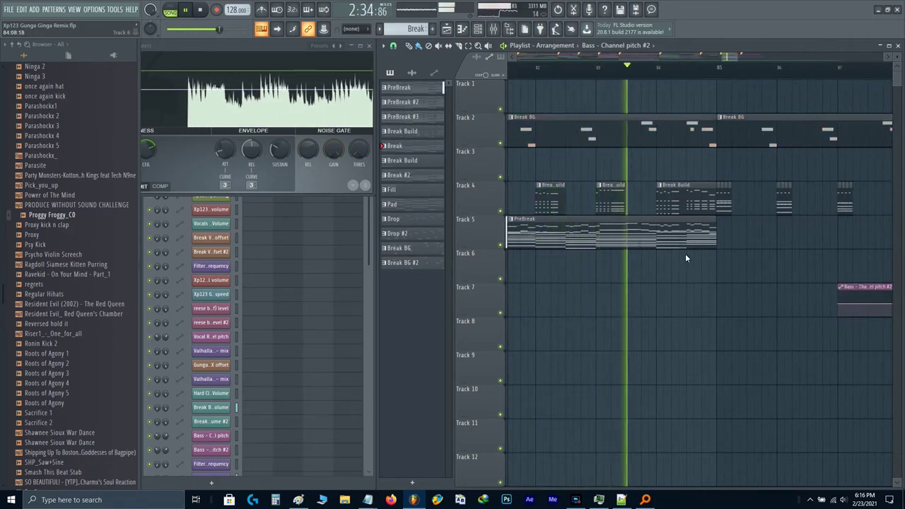
scroll(708, 223, right, 2)
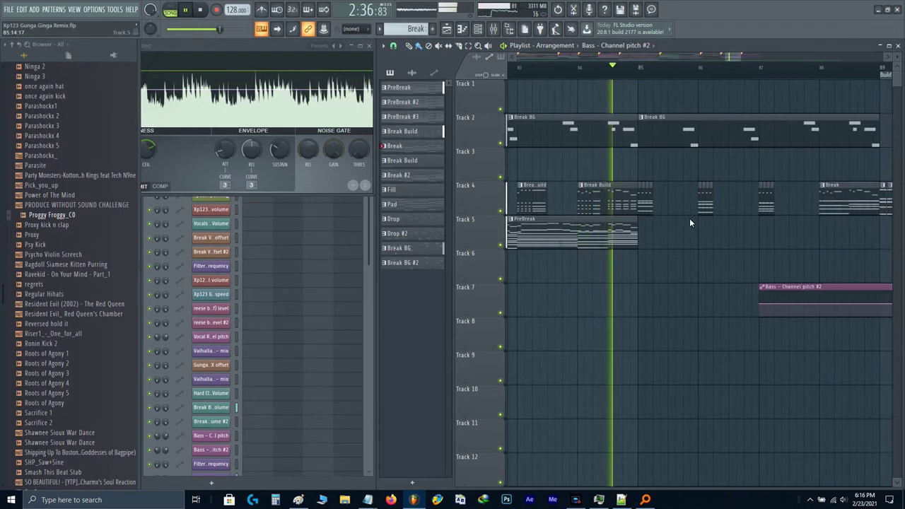
scroll(631, 233, right, 2)
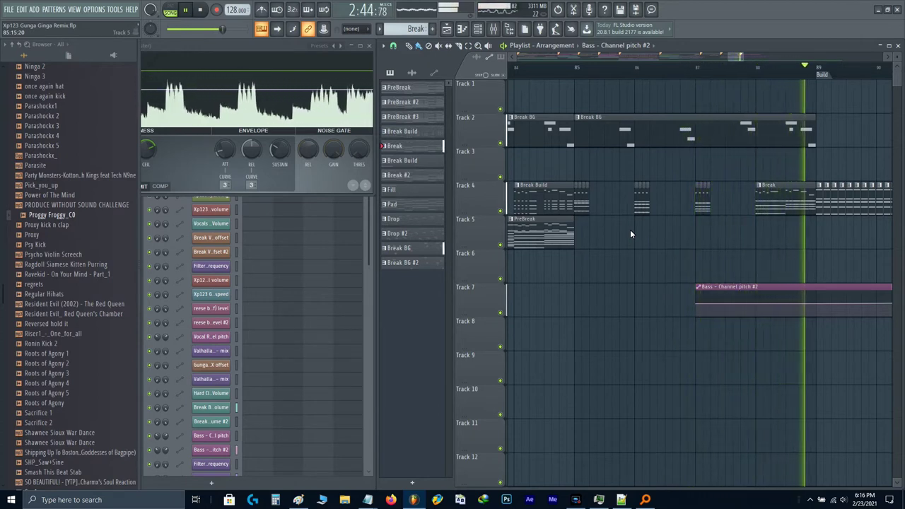
scroll(594, 184, down, 4)
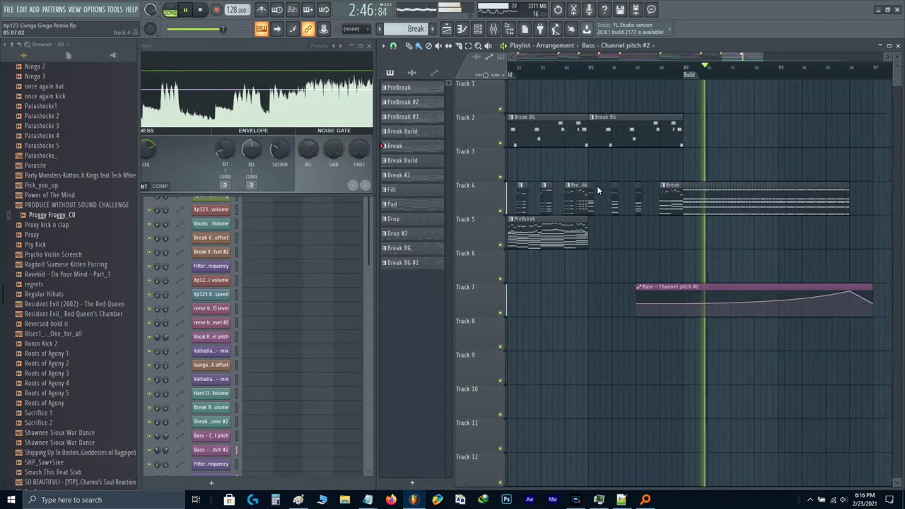
key(space)
scroll(654, 174, up, 2)
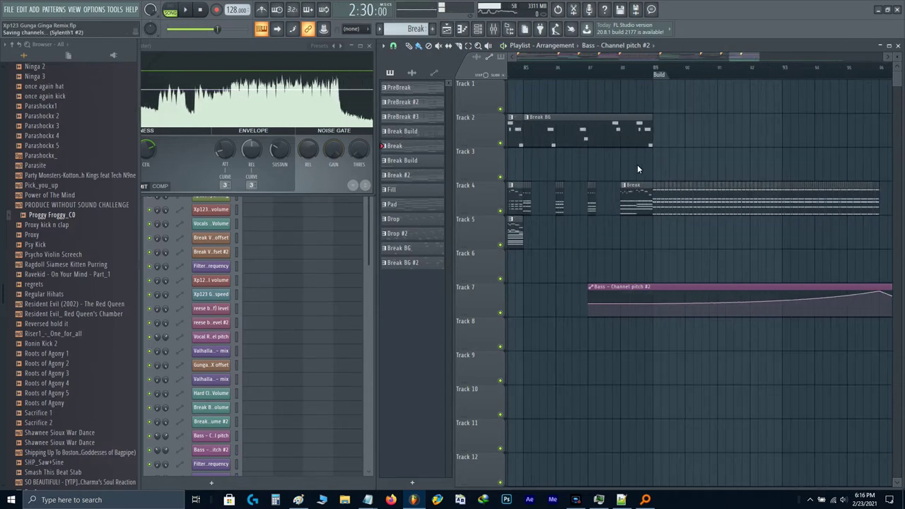
- Locate the layered snares in the first build around bar 37 and inspect the D3FAI - Snare 01 channel settings
scroll(54, 263, up, 2)
scroll(706, 253, down, 3)
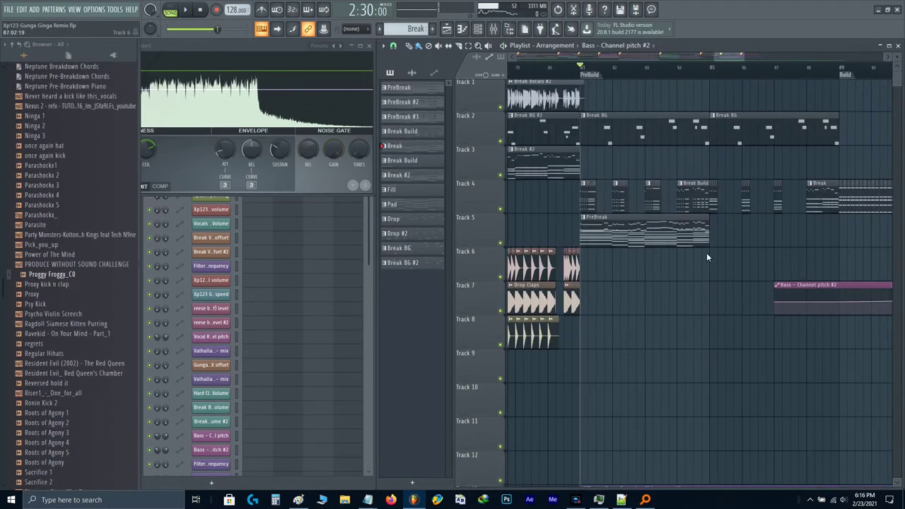
scroll(90, 239, up, 6)
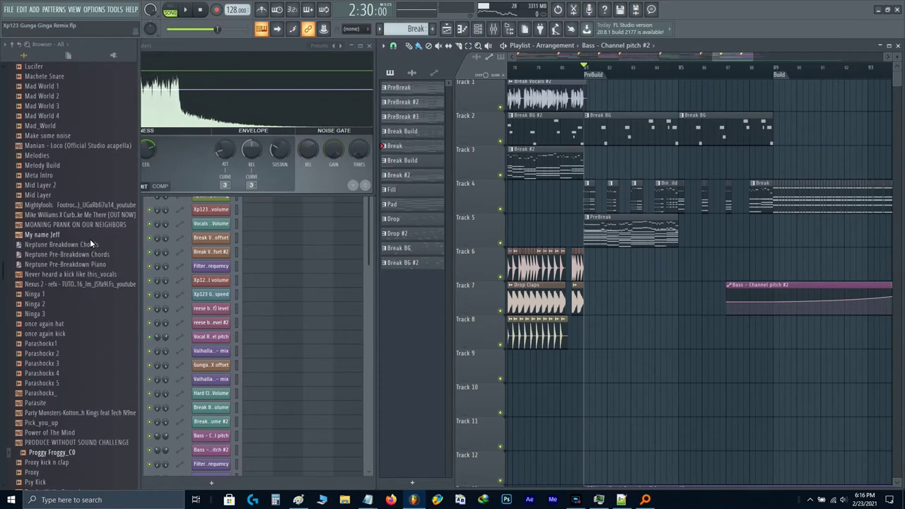
scroll(638, 255, down, 3)
drag(642, 246, 712, 251)
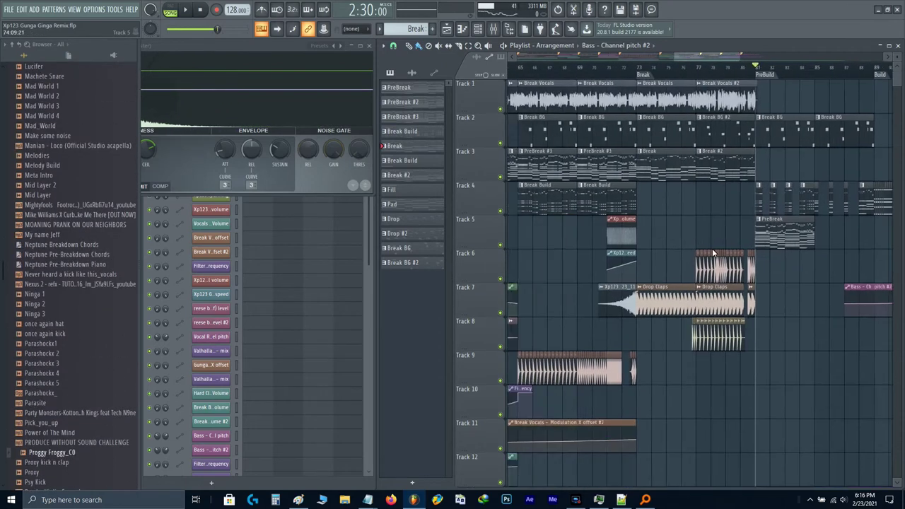
drag(593, 248, 716, 250)
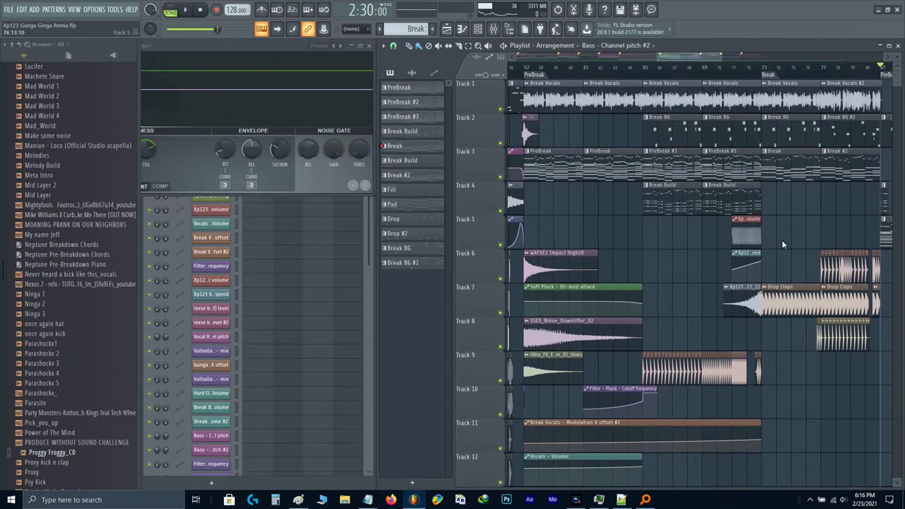
scroll(782, 239, left, 15)
scroll(625, 247, up, 6)
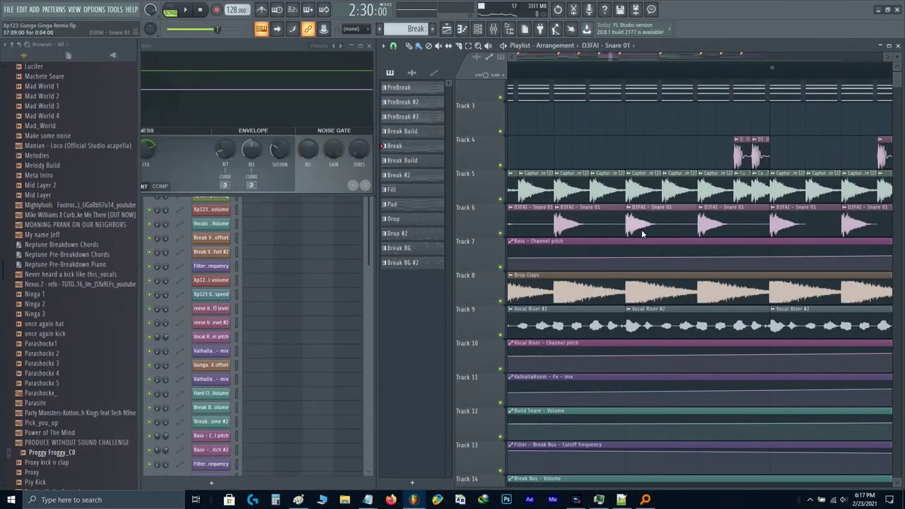
double_click(640, 229)
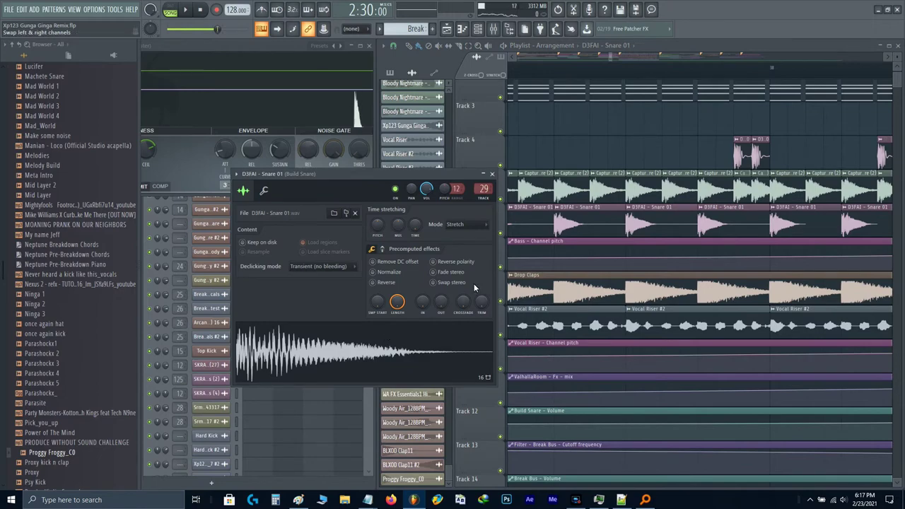
click(492, 174)
- Select and copy one Capturam - Snare (2), one D3FAI - Snare 01 and one D3FAI - Snare 10 clip from the first build
drag(571, 191, 570, 230)
scroll(570, 232, down, 5)
scroll(570, 232, down, 1)
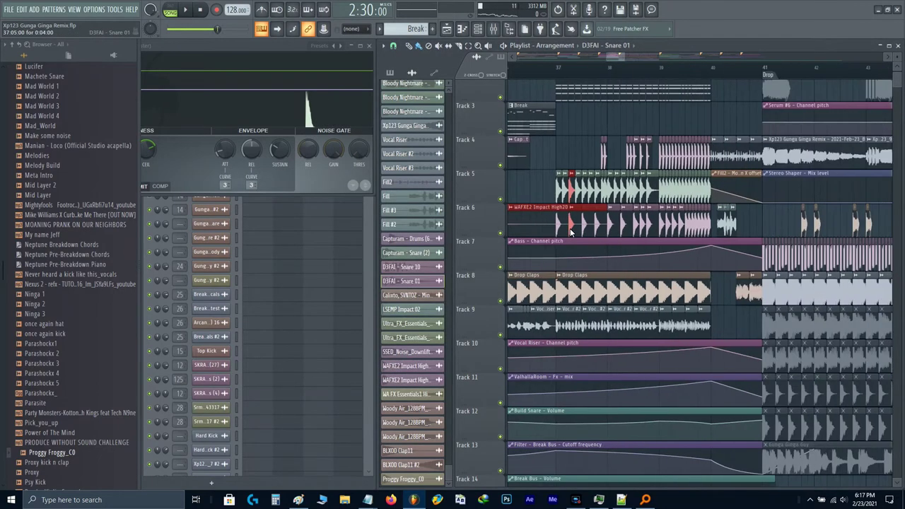
ctrl+shift+click(524, 227)
scroll(594, 229, down, 5)
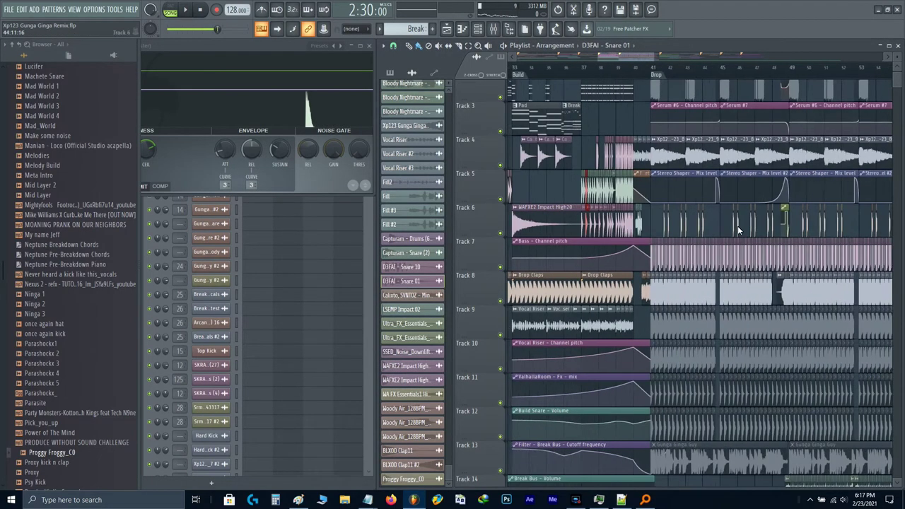
scroll(636, 247, right, 5)
scroll(686, 255, left, 3)
scroll(683, 253, left, 4)
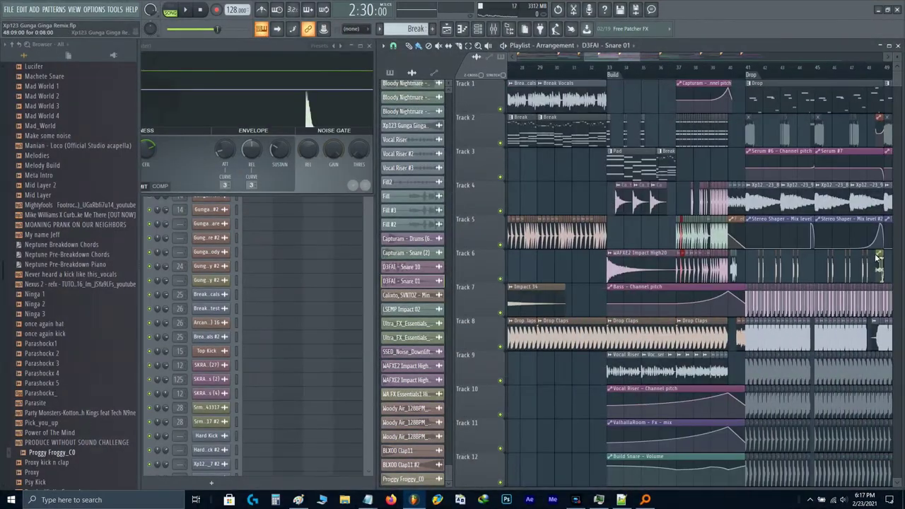
scroll(706, 255, right, 6)
scroll(759, 255, left, 5)
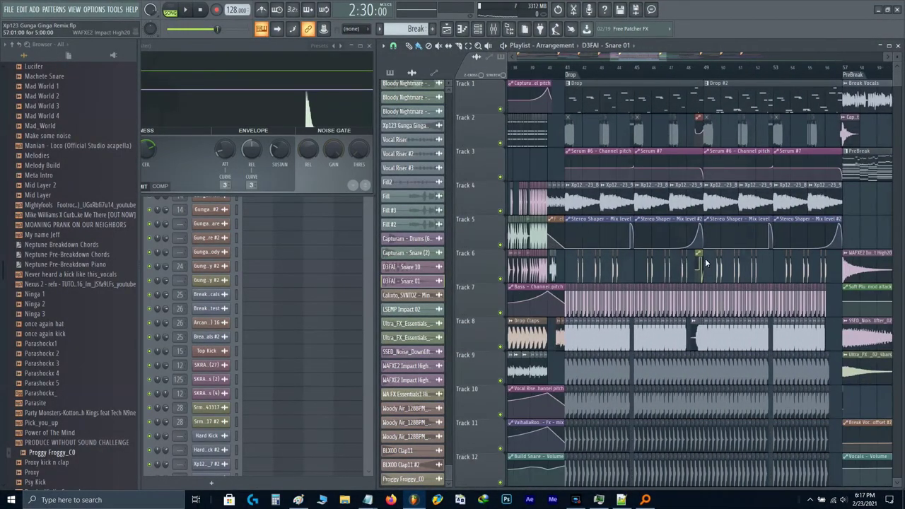
scroll(555, 221, up, 6)
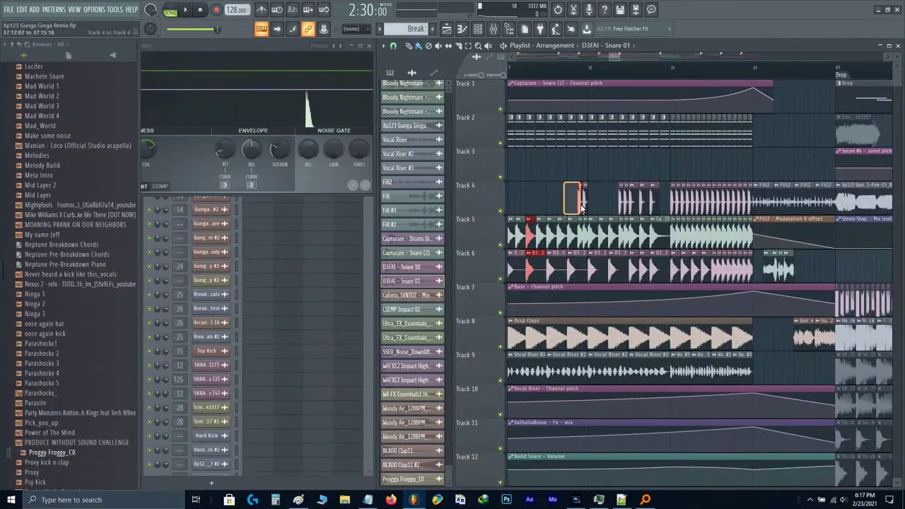
- Paste the copied snare clips at the Build marker on bar 89 and move them down two tracks to Tracks 6, 7 and 8
scroll(581, 208, down, 6)
scroll(682, 225, right, 10)
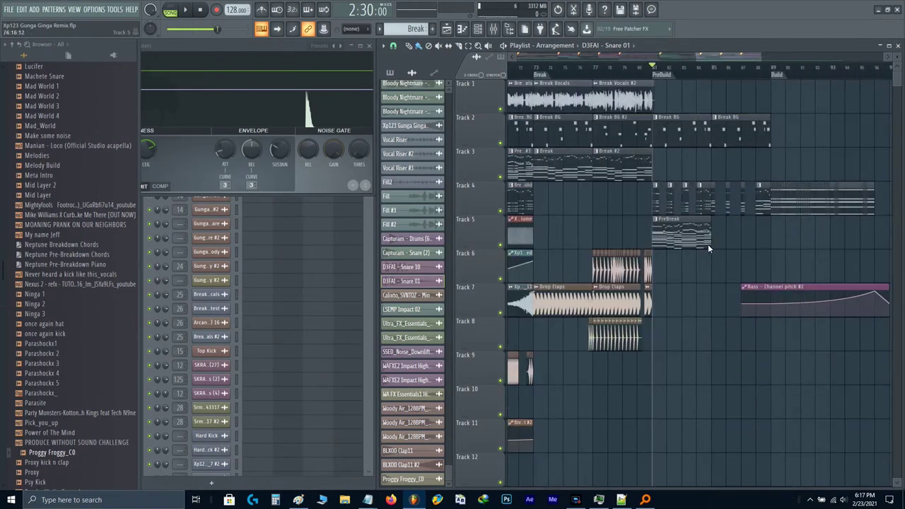
scroll(584, 252, up, 4)
key(ctrl+v)
scroll(547, 250, up, 2)
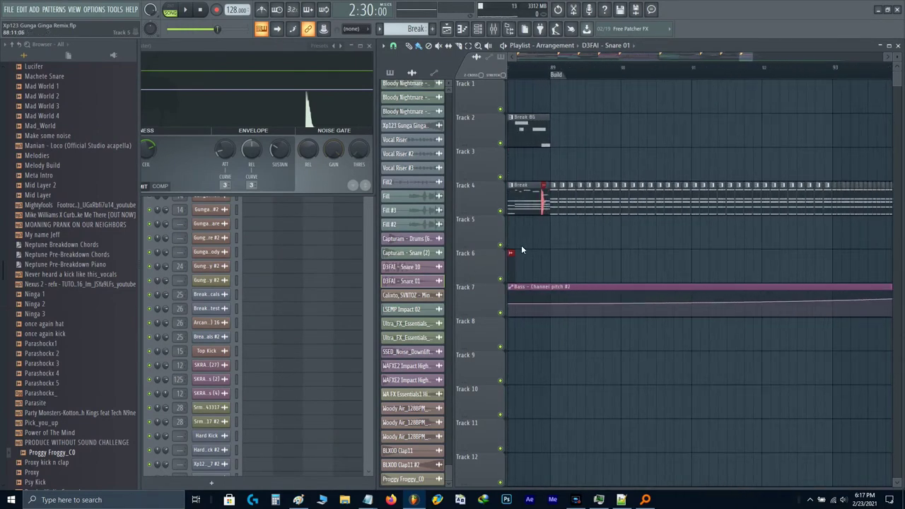
scroll(521, 246, left, 3)
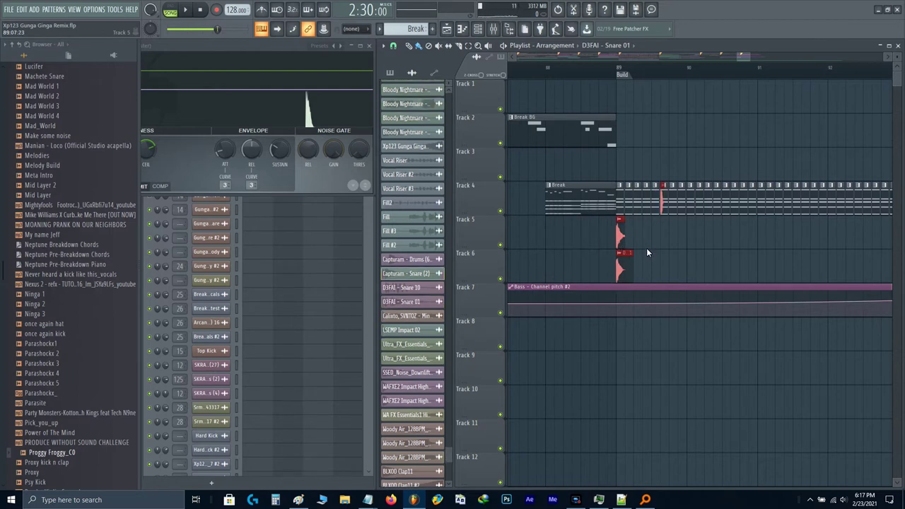
key(shift+Down)
key(shift+Down)
- Move the Bass - Channel pitch #2 automation clip up two tracks to Track 5
scroll(646, 252, down, 4)
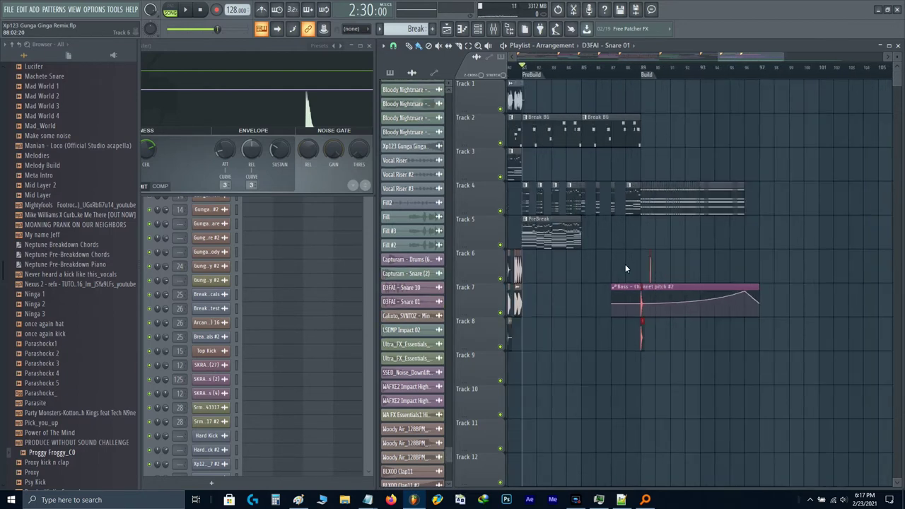
click(620, 301)
key(shift+Up)
key(shift+Up)
scroll(620, 302, up, 4)
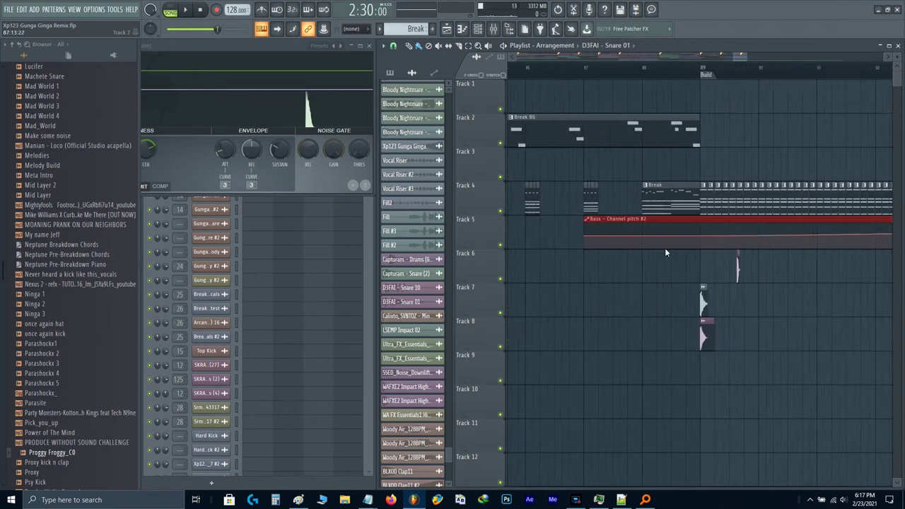
- Solo Tracks 7 and 8 and add a second D3FAI - Snare 01 hit directly after the first one on Track 8
scroll(763, 315, up, 4)
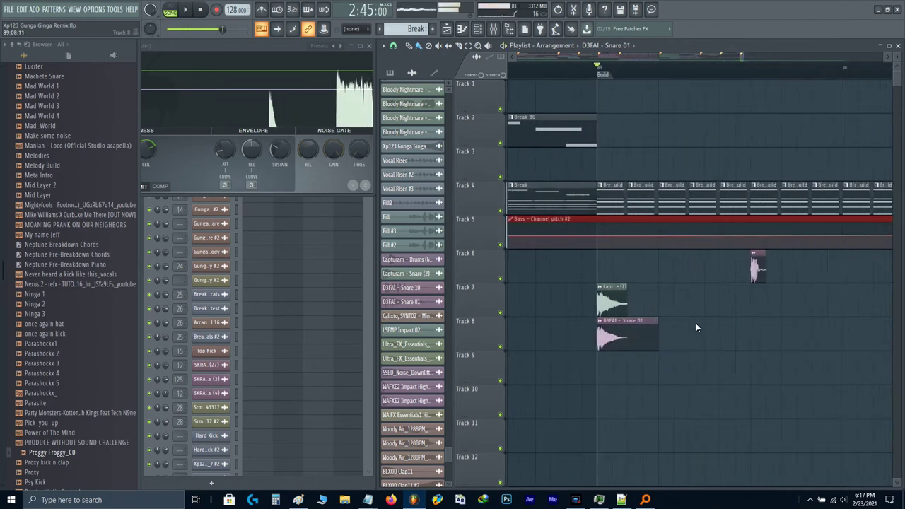
click(611, 311)
right_click(500, 345)
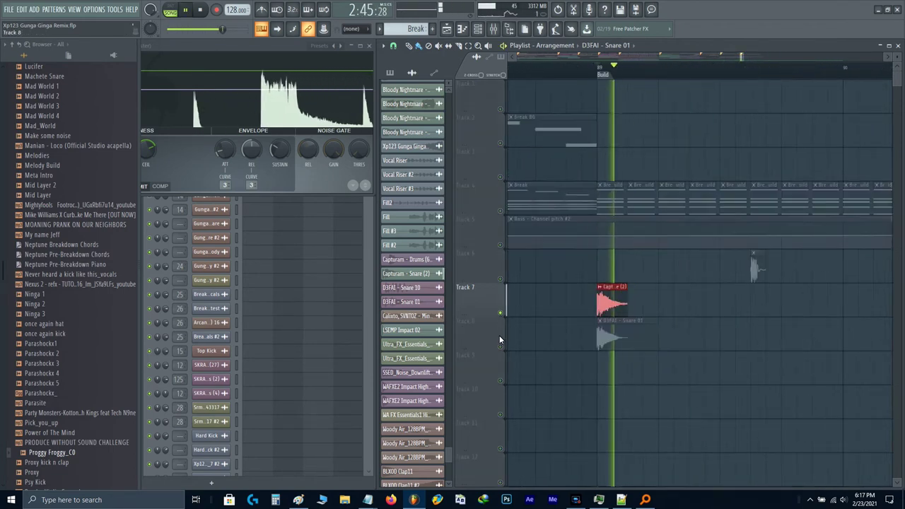
click(644, 335)
key(space)
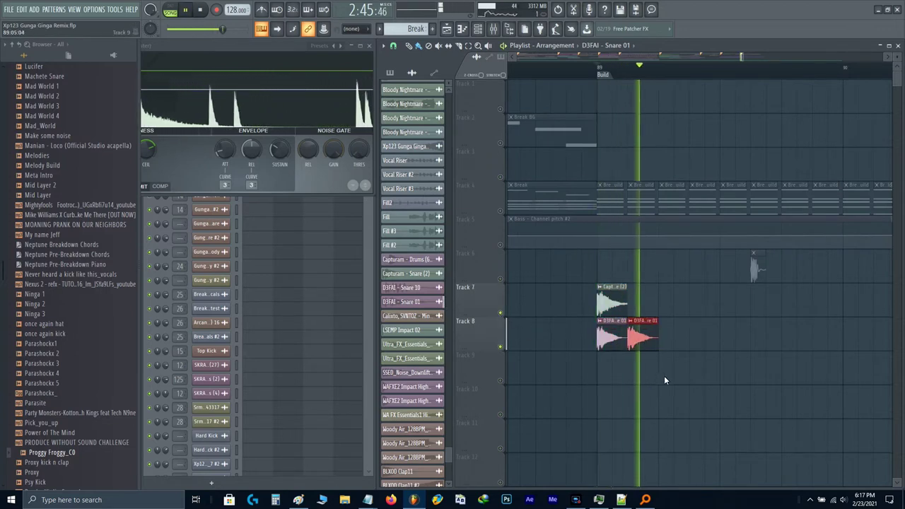
key(space)
- Select the snare hits on Tracks 7 and 8 and duplicate them three times to fill bar 89
drag(664, 377, 599, 313)
key(ctrl+b)
key(space)
scroll(584, 313, right, 1)
key(ctrl+b)
key(ctrl+b)
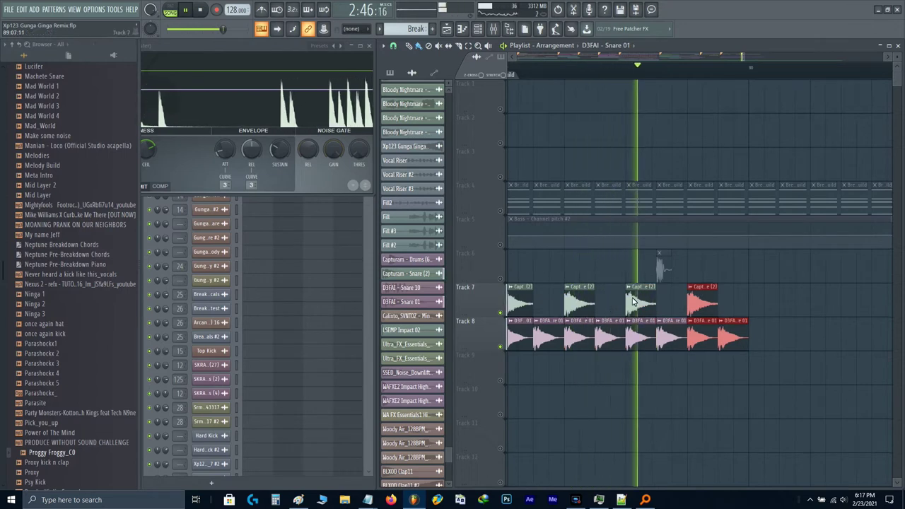
- Enable Track 6 alongside the soloed snare tracks and add another D3FAI - Snare 10 hit before the existing one
click(499, 280)
scroll(636, 277, left, 1)
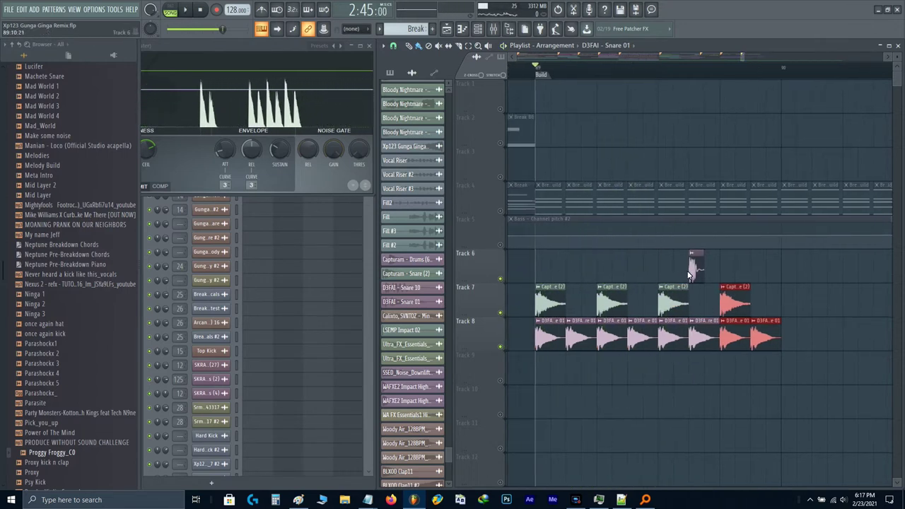
click(638, 266)
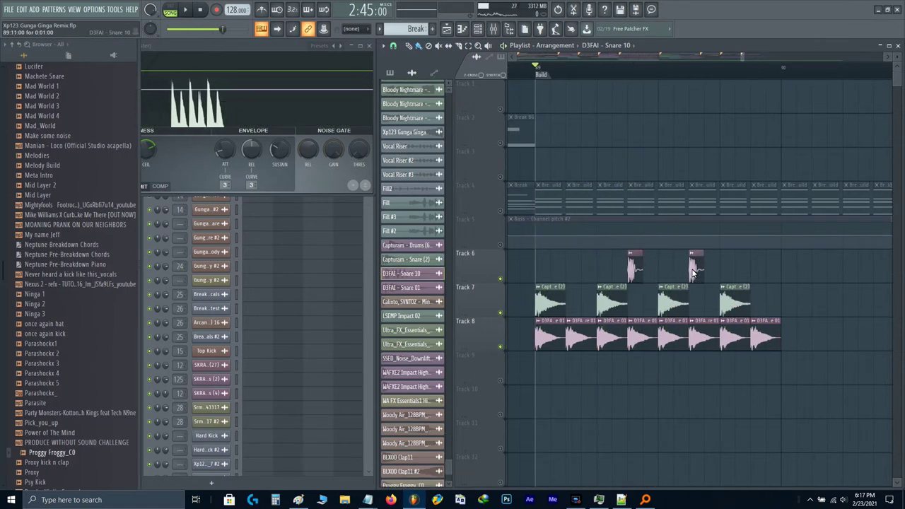
- Move the two D3FAI - Snare 10 hits on Track 6 to earlier steps in the first half of bar 89
key(space)
drag(720, 250, 636, 280)
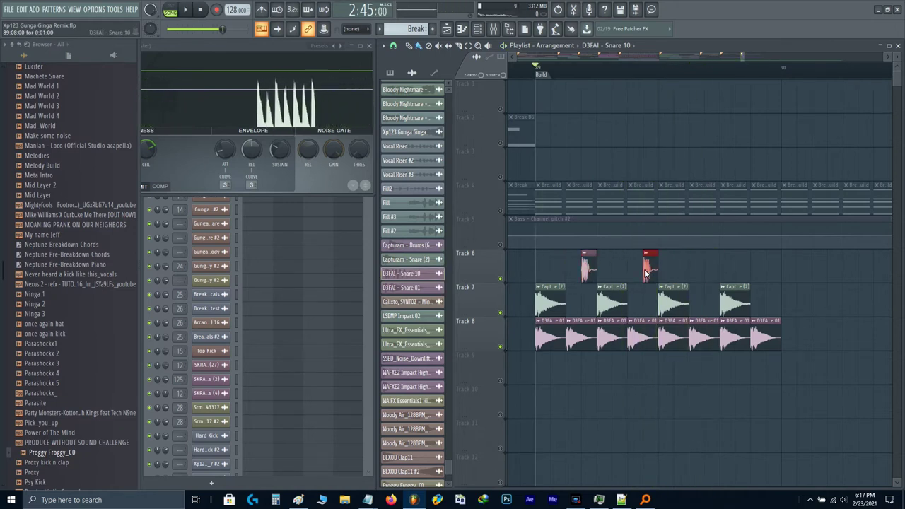
key(space)
key(space)
drag(644, 272, 589, 275)
- Copy the Snare 10 pair into the second half of bar 89 and add an extra hit just before the copies
drag(677, 277, 692, 274)
key(space)
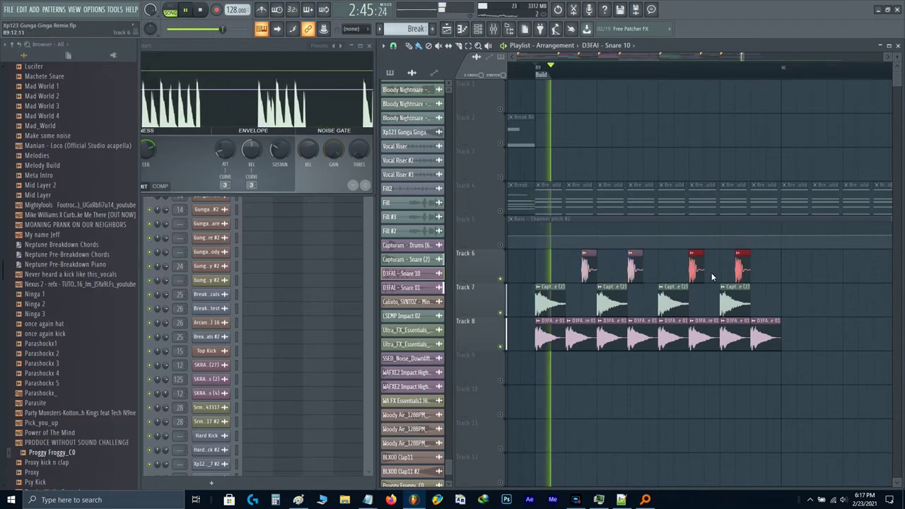
key(space)
click(680, 270)
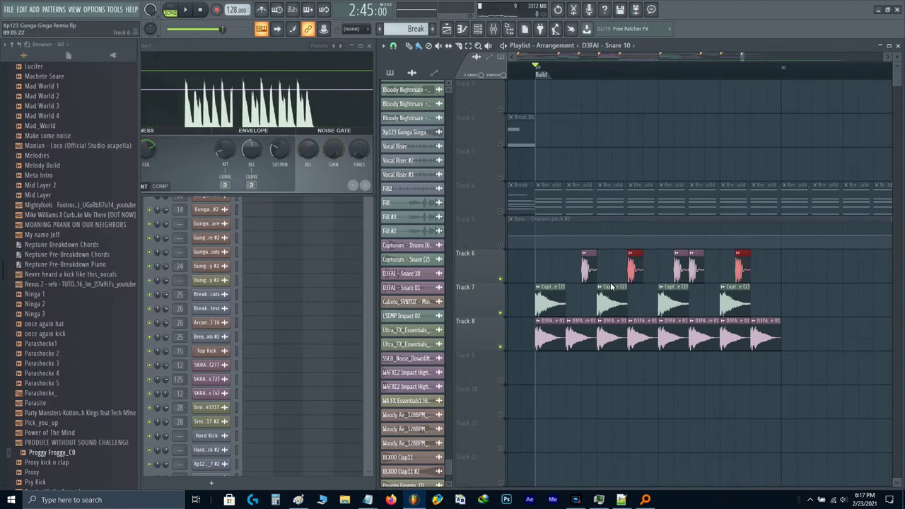
- Try the first two Snare 10 hits on Track 6 one grid step earlier and play back each variation
key(shift+Left)
key(space)
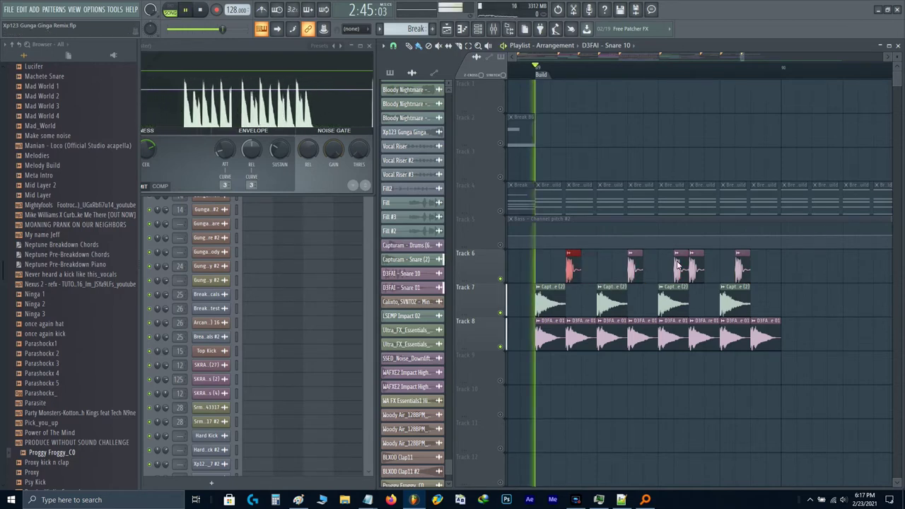
key(space)
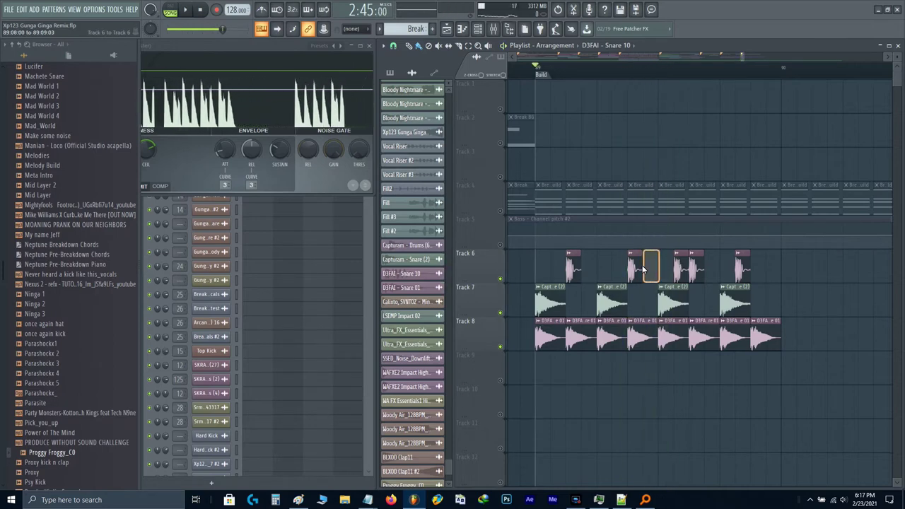
drag(649, 267, 633, 267)
key(space)
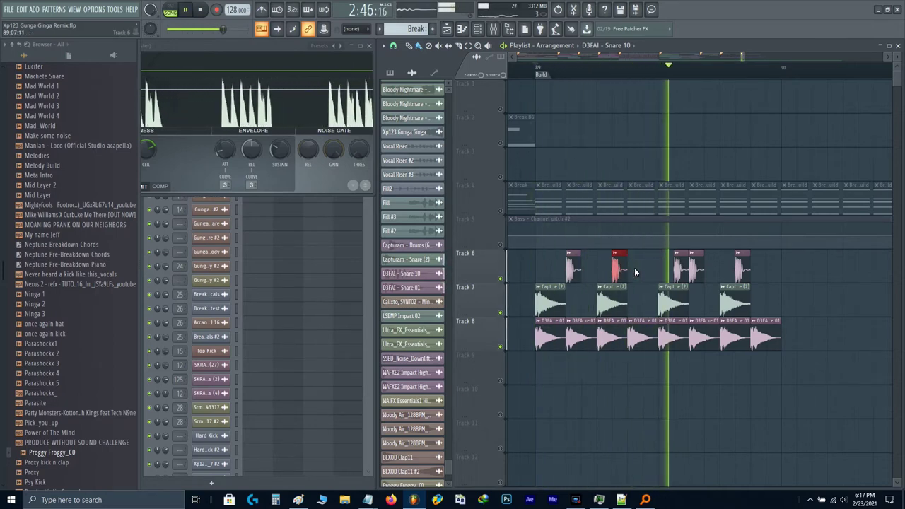
key(space)
ctrl+shift+click(574, 272)
key(shift+Right)
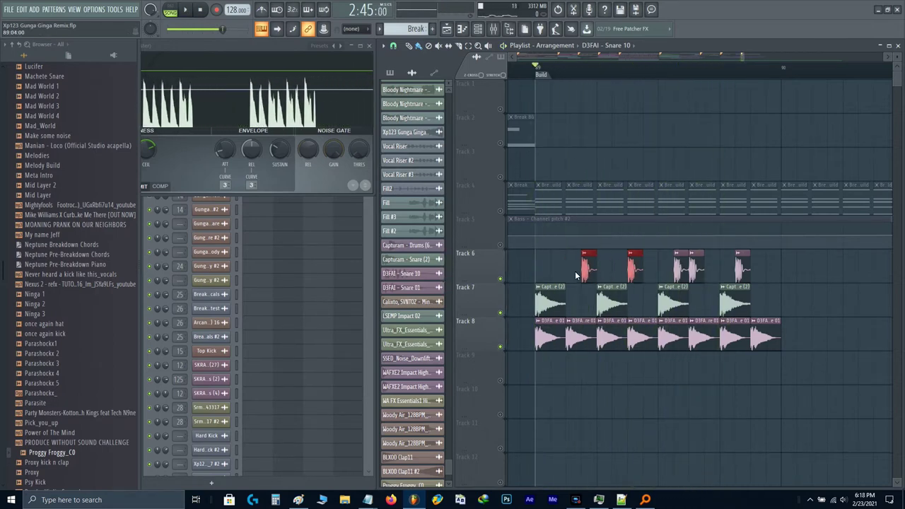
key(space)
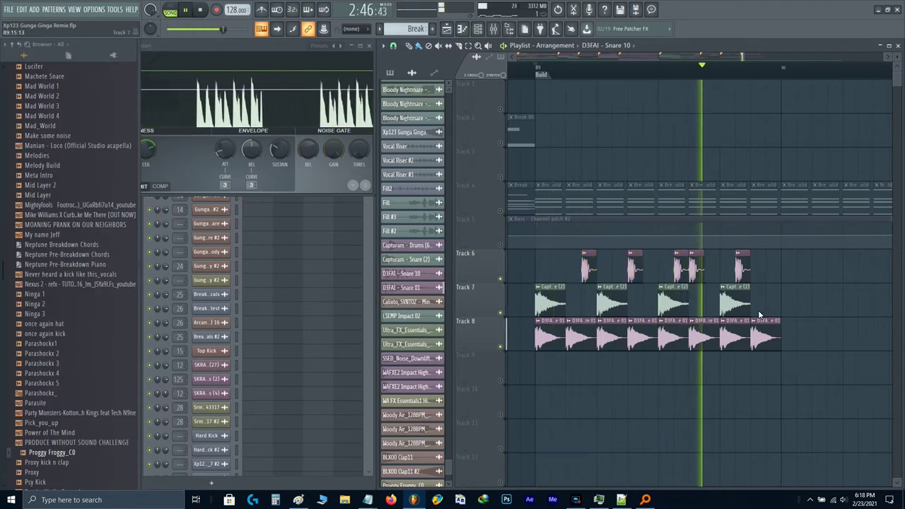
- Select bar 89's snare pattern on Tracks 6 to 8 and duplicate it through bar 92
key(space)
drag(802, 384, 730, 312)
key(ctrl+b)
key(ctrl+b)
- Copy the Build Snare - Volume automation clip from the first build-up at bar 33 and paste it at bar 89
scroll(530, 251, down, 4)
scroll(601, 260, down, 5)
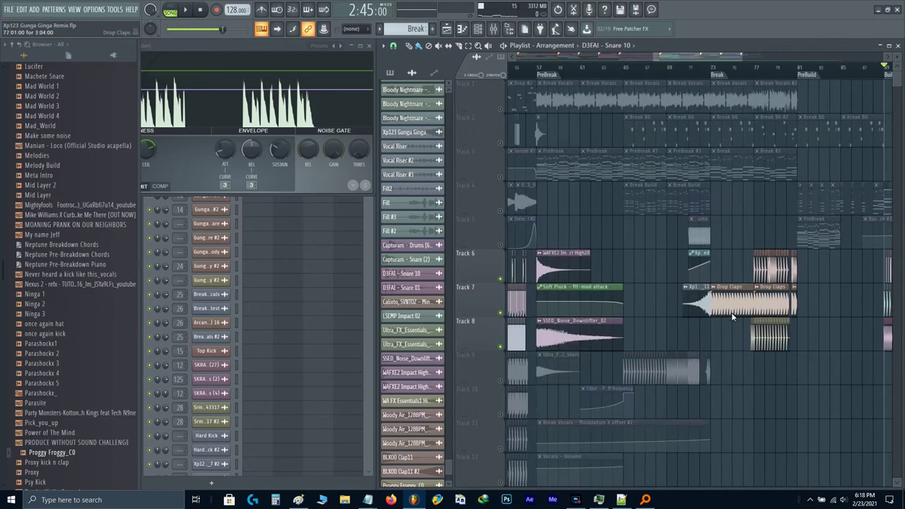
drag(519, 404, 670, 313)
scroll(644, 310, down, 3)
scroll(638, 318, left, 4)
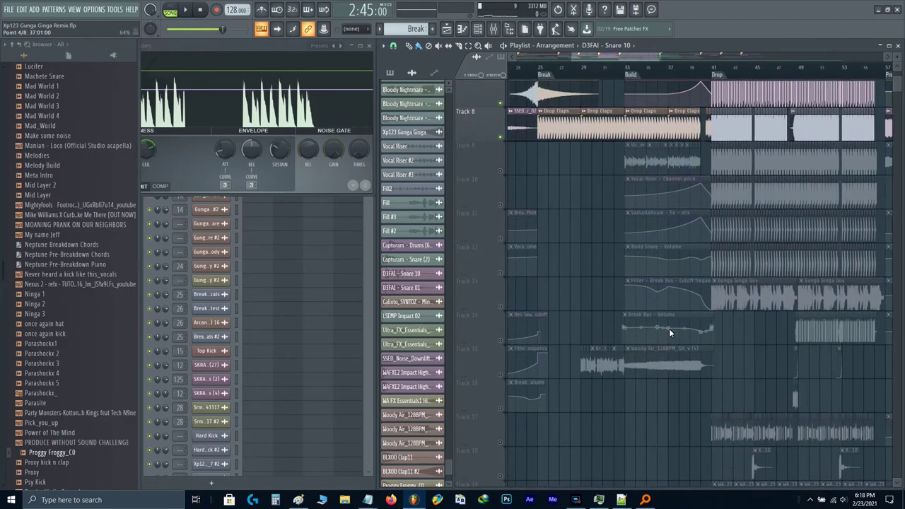
scroll(667, 292, up, 3)
drag(593, 258, 630, 258)
scroll(630, 258, down, 5)
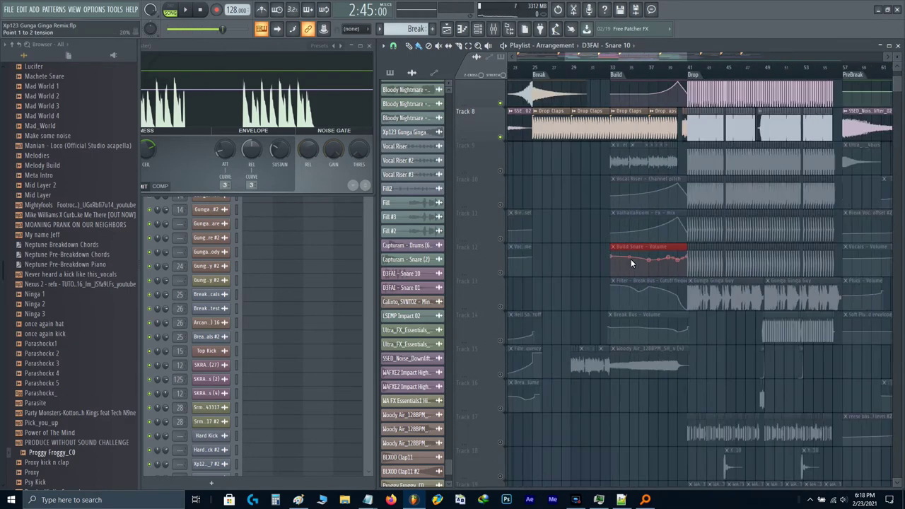
drag(884, 244, 626, 252)
scroll(626, 257, up, 5)
scroll(678, 250, up, 2)
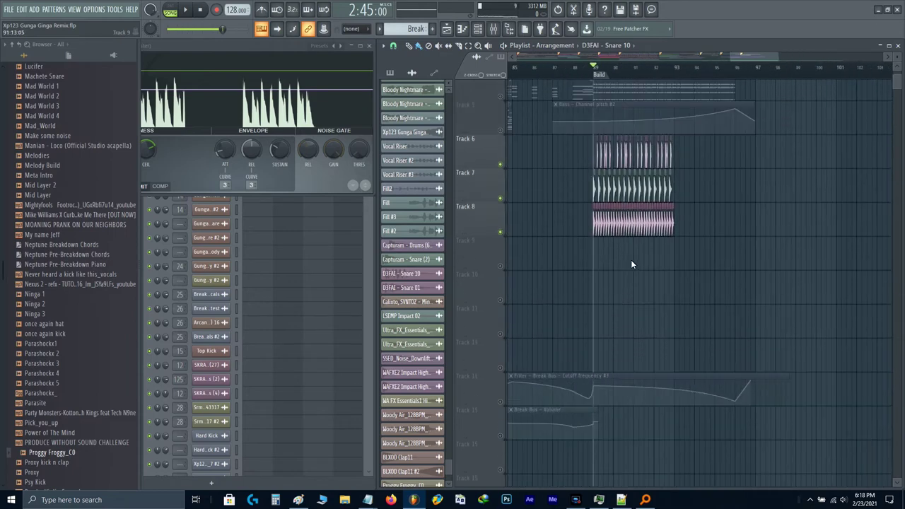
key(ctrl+v)
scroll(613, 271, down, 3)
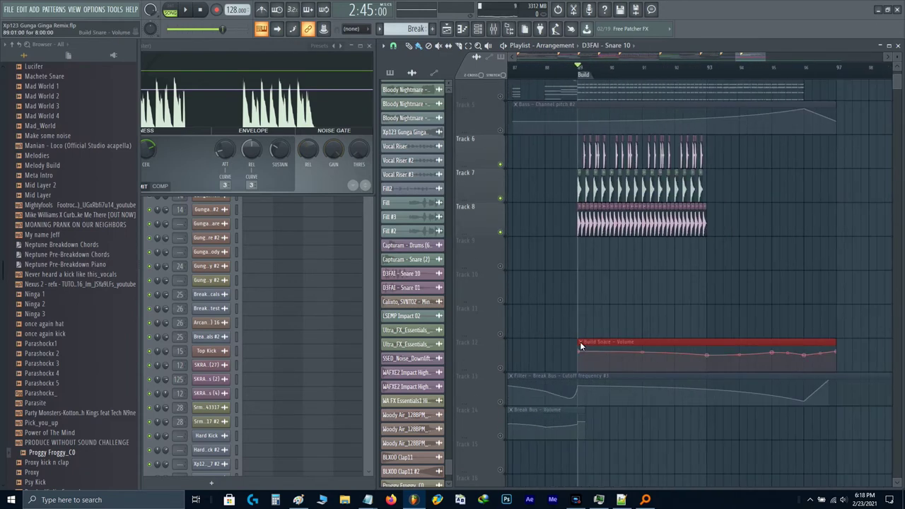
- Enable Track 9 alongside the soloed snare tracks and move the pasted Build Snare - Volume clip up three tracks onto it
click(580, 344)
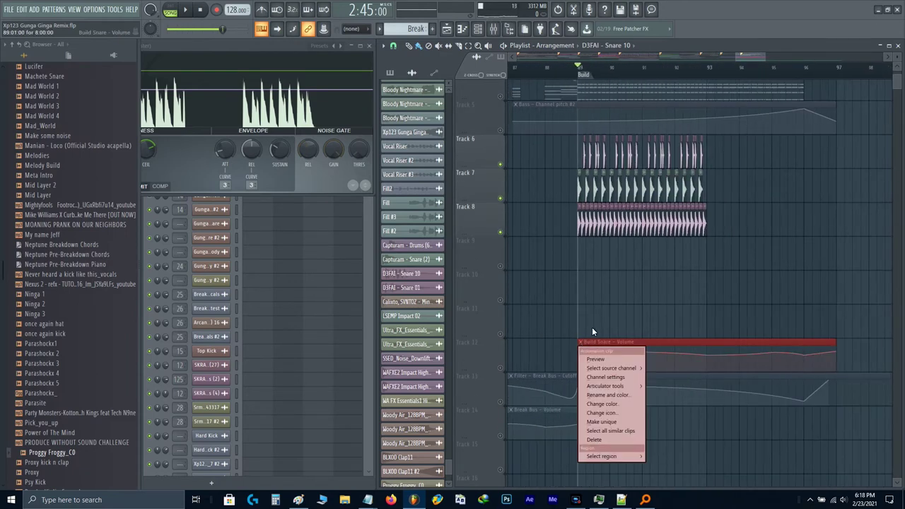
click(624, 303)
scroll(587, 339, up, 2)
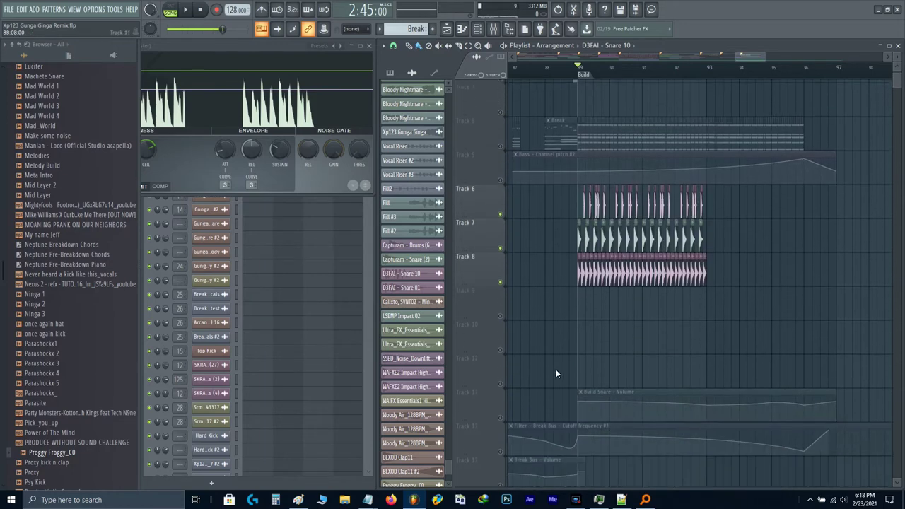
click(500, 313)
ctrl+click(601, 402)
key(shift+Up)
key(shift+Up)
key(shift+Up)
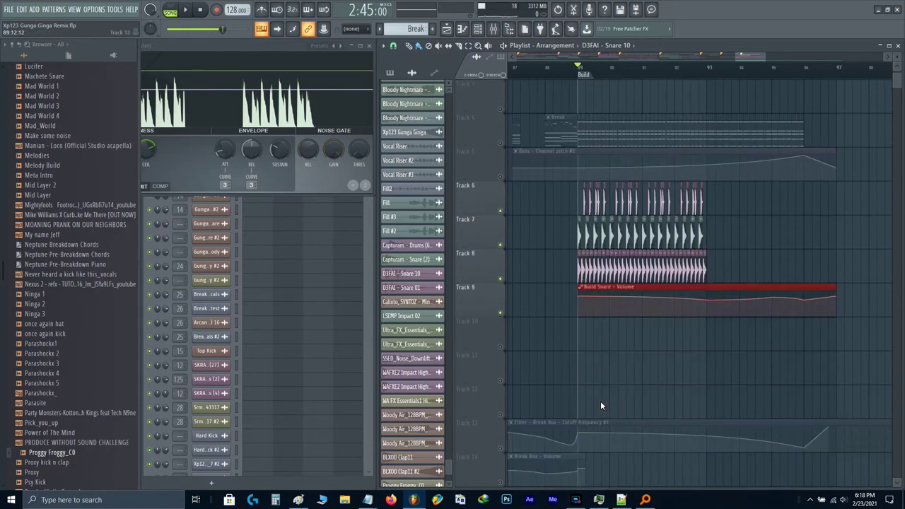
- Make the Build Snare - Volume clip on Track 9 unique and set its first automation point to 70%
right_click(579, 300)
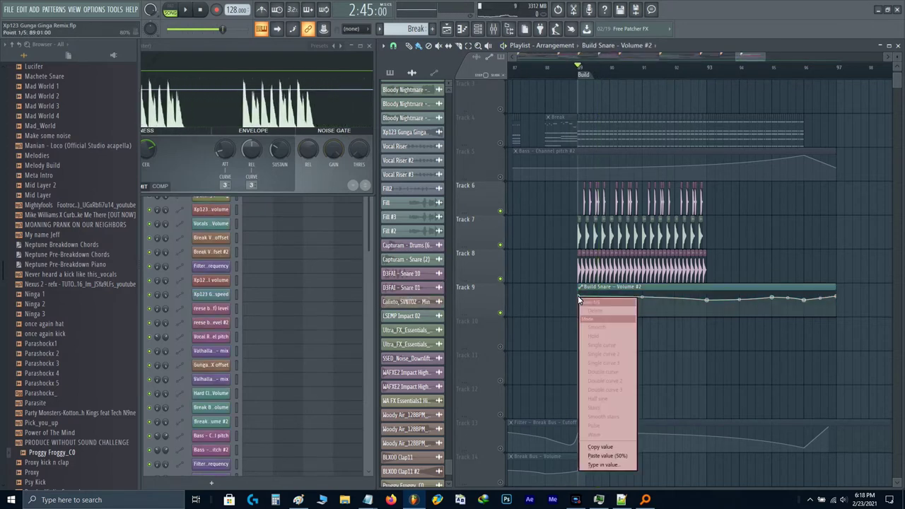
text(t0.7)
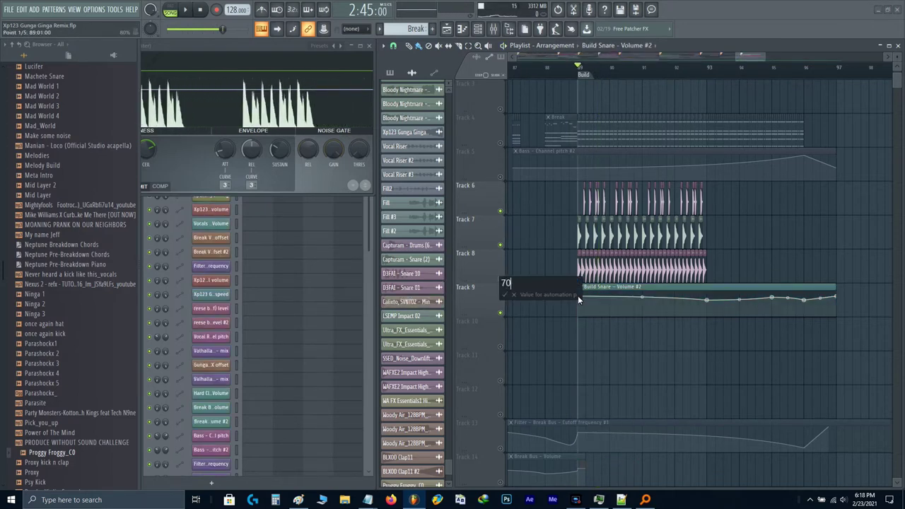
key(Return)
key(space)
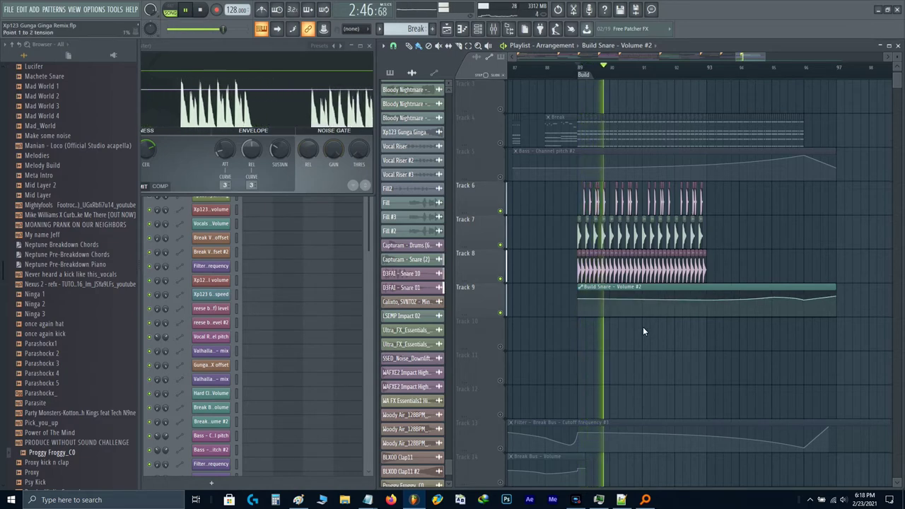
- Lower the first point of Build Snare - Volume #2 to about 65% and delete the point at bar 93
key(space)
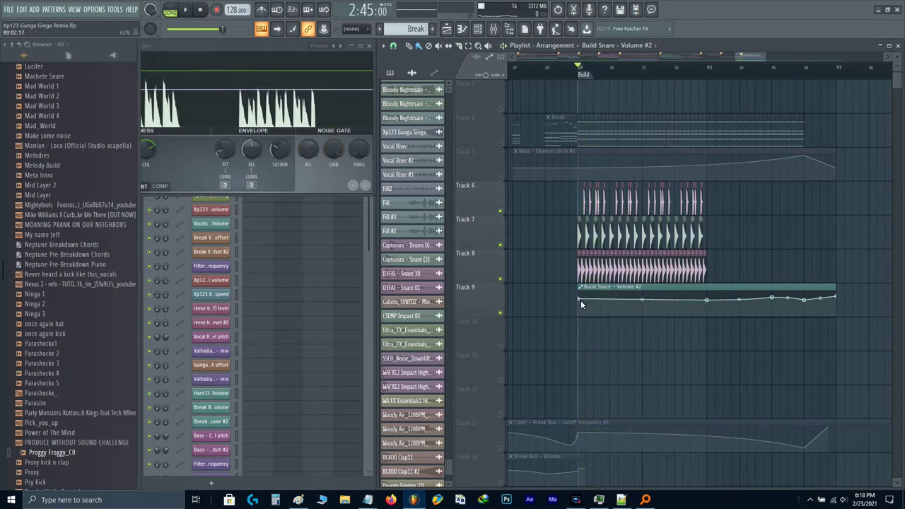
key(space)
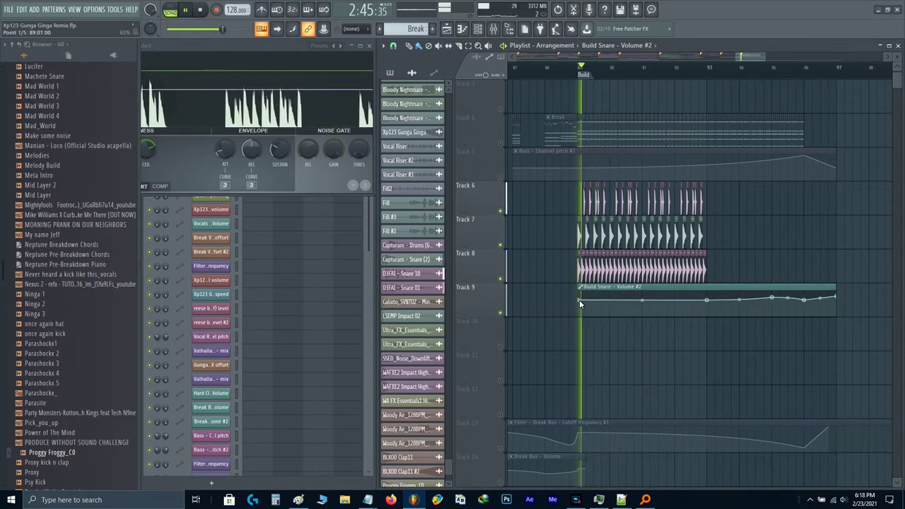
right_click(706, 300)
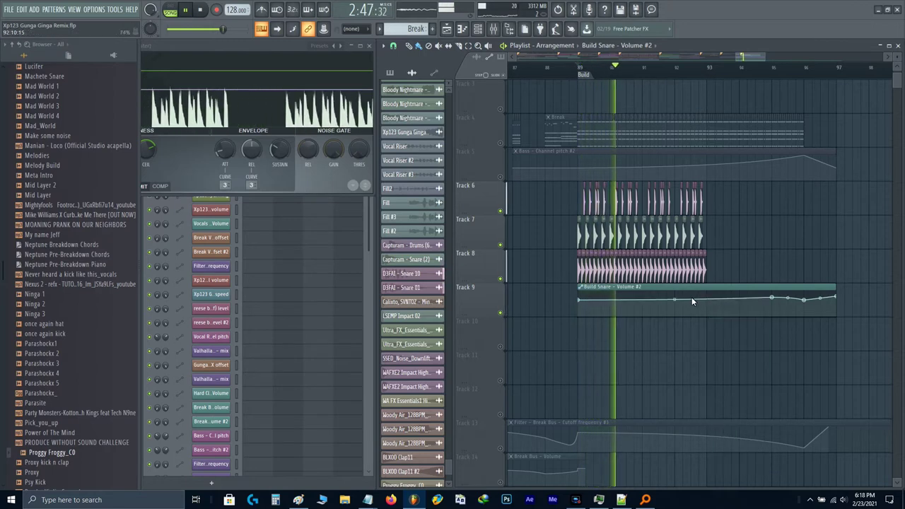
- Add two D3FAI - Snare 10 hits to bar 92 on Track 6, one after the close pair and one on the last step
scroll(689, 295, up, 2)
ctrl+scroll(679, 282, up, 5)
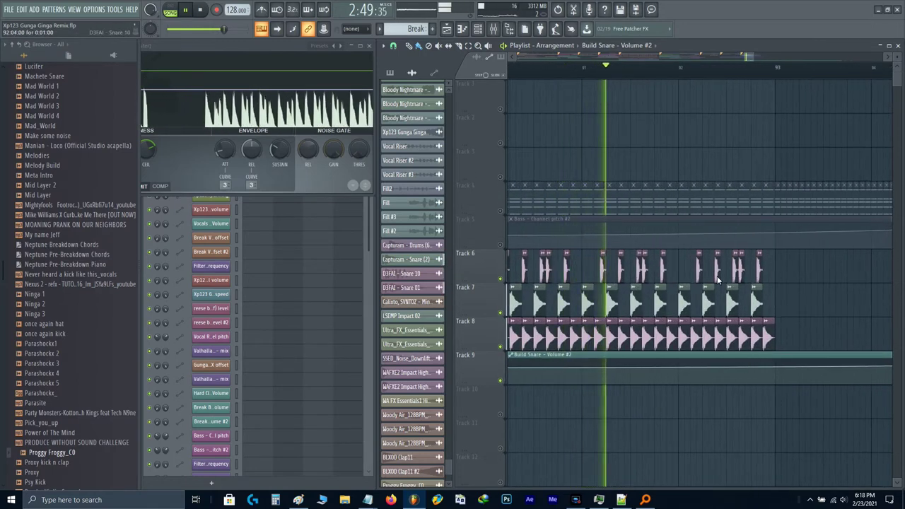
ctrl+scroll(728, 282, up, 3)
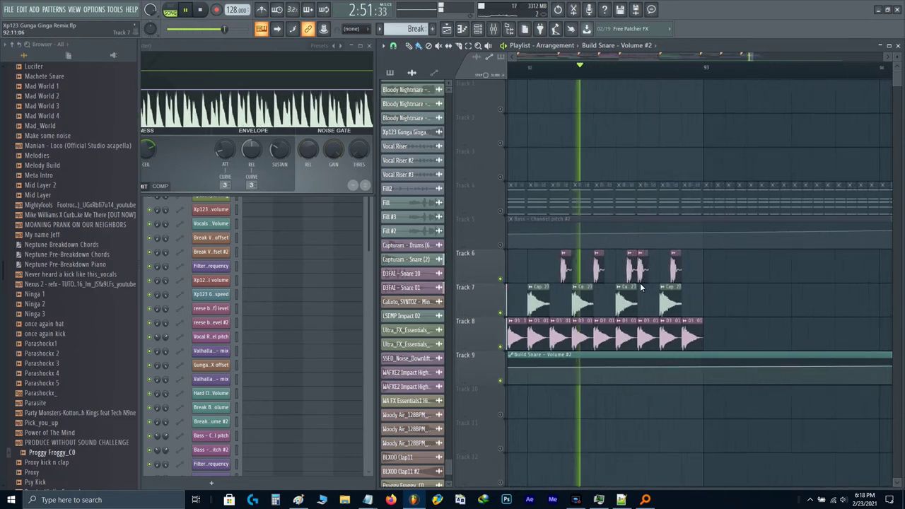
key(space)
click(641, 267)
ctrl+scroll(558, 99, up, 2)
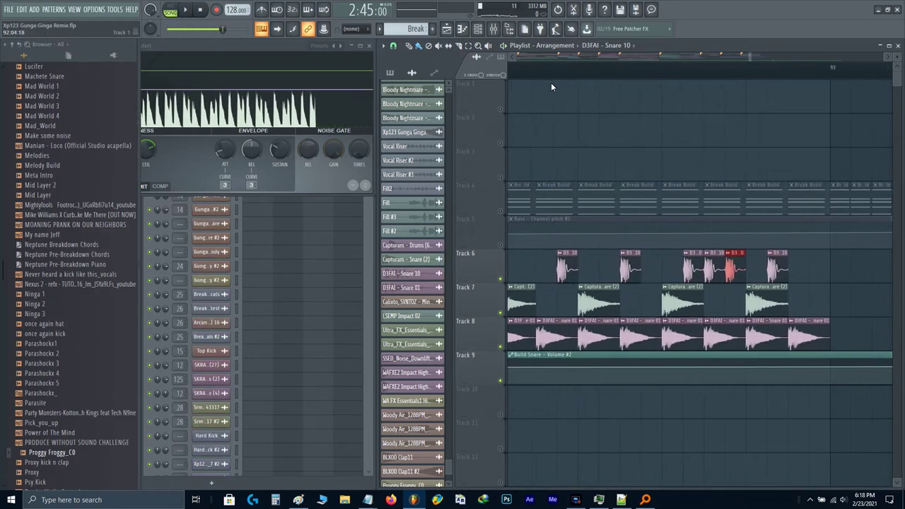
scroll(565, 86, left, 2)
ctrl+scroll(553, 75, down, 2)
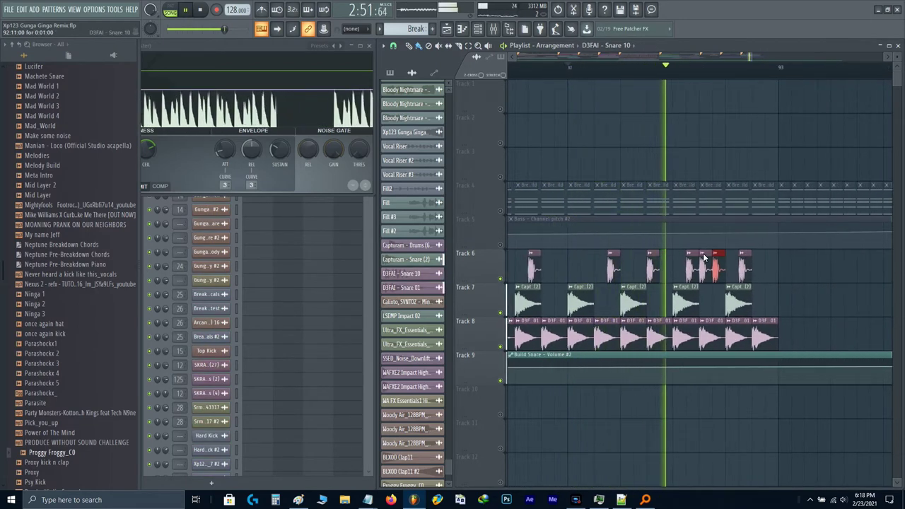
key(space)
ctrl+scroll(753, 279, up, 2)
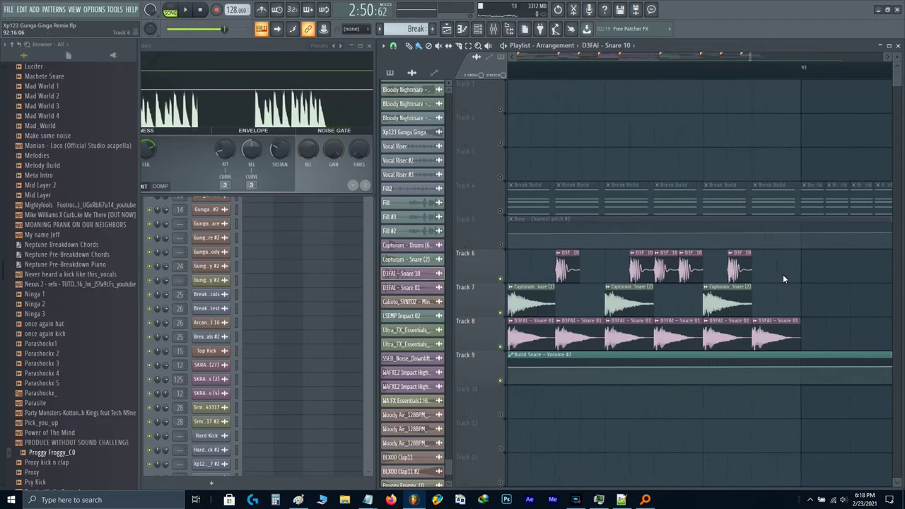
ctrl+scroll(783, 278, down, 2)
- Fill bar 93 with layered Capturam - Snare (2) and D3FAI - Snare 01 hits on Tracks 7 and 8
ctrl+drag(800, 337, 638, 303)
key(ctrl+b)
key(space)
key(ctrl+b)
ctrl+drag(705, 307, 631, 335)
key(ctrl+b)
key(ctrl+b)
key(ctrl+b)
ctrl+scroll(639, 331, down, 2)
key(space)
ctrl+scroll(703, 311, up, 3)
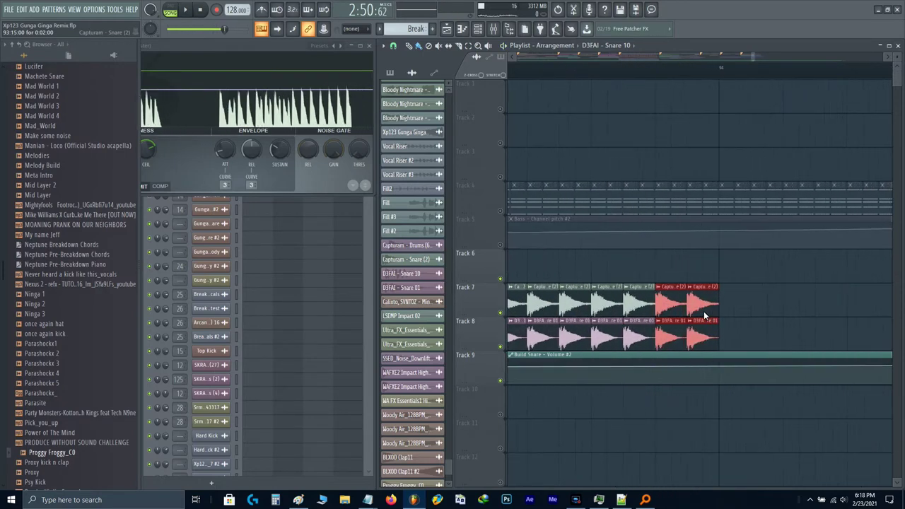
- Split bar 93's last layered snare hit into two short ones and duplicate the hit at bar 94 five times
ctrl+scroll(696, 335, down, 3)
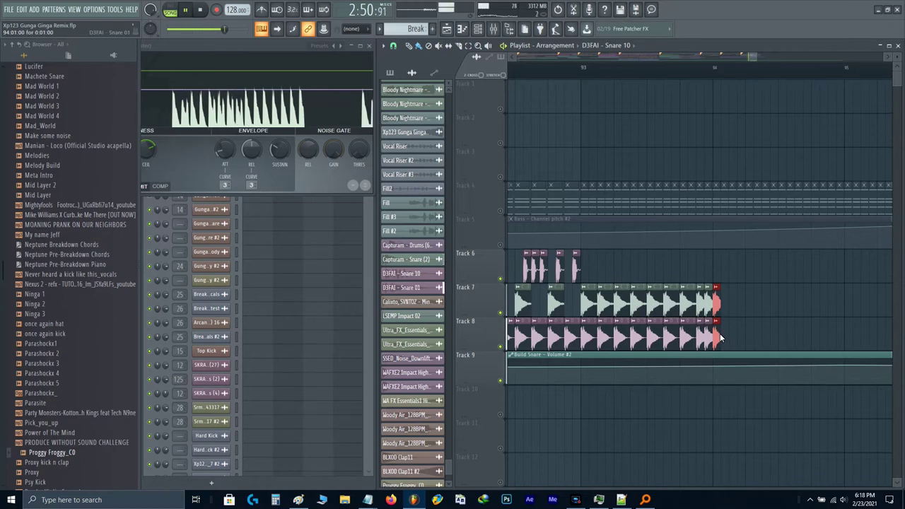
key(ctrl+b)
key(ctrl+b)
key(ctrl+b)
key(ctrl+b)
key(ctrl+b)
key(space)
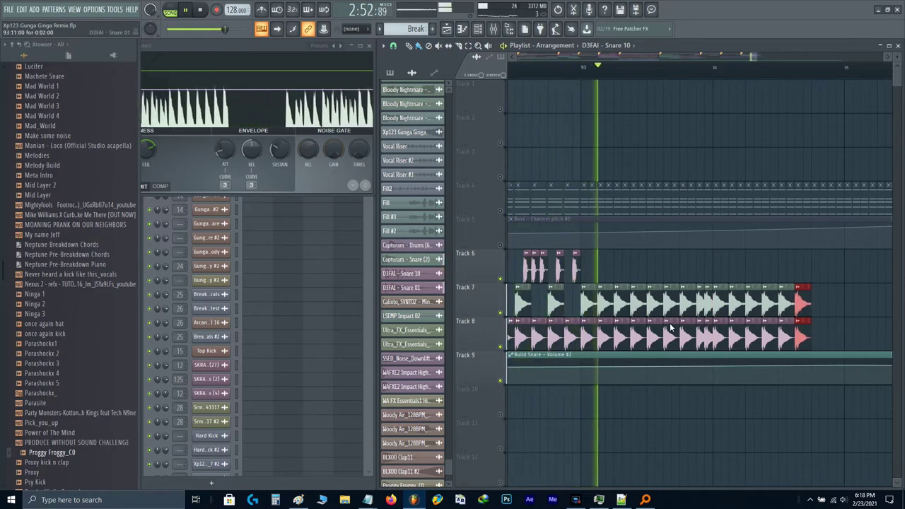
- Swap the two short layered snare hits at the end of bar 93 with the longer hit preceding them
ctrl+scroll(699, 314, up, 3)
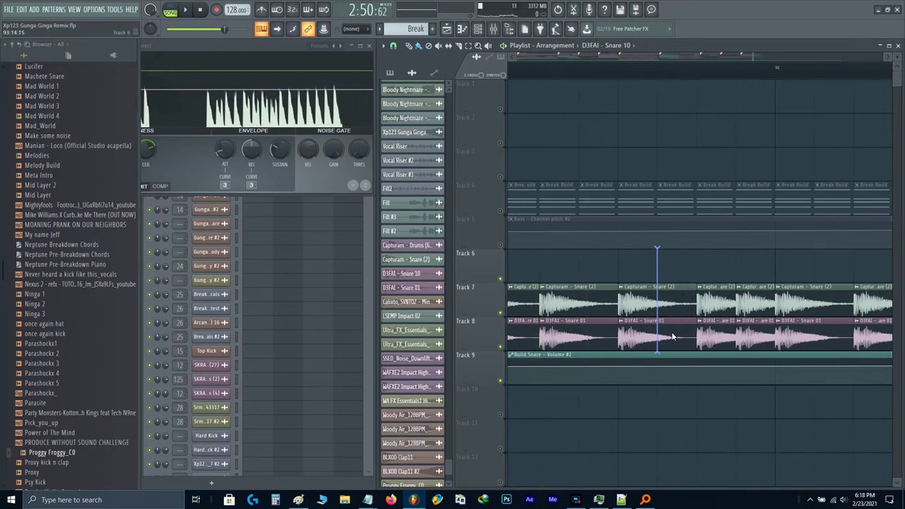
drag(719, 304, 751, 342)
key(space)
drag(755, 340, 657, 348)
ctrl+scroll(756, 345, down, 4)
drag(554, 125, 566, 115)
- Delete the layered snare hit before bar 93's two short hits and move the bar's last three hits one step earlier
click(525, 73)
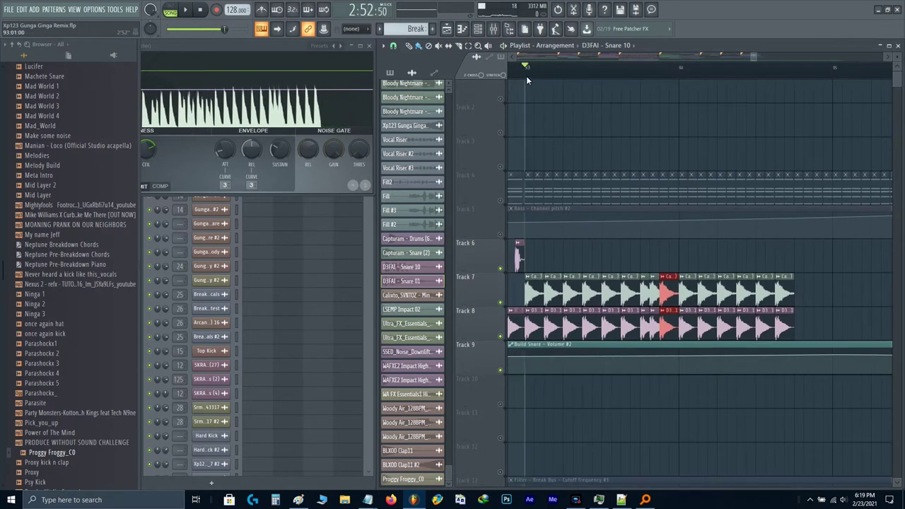
key(space)
ctrl+scroll(631, 231, up, 4)
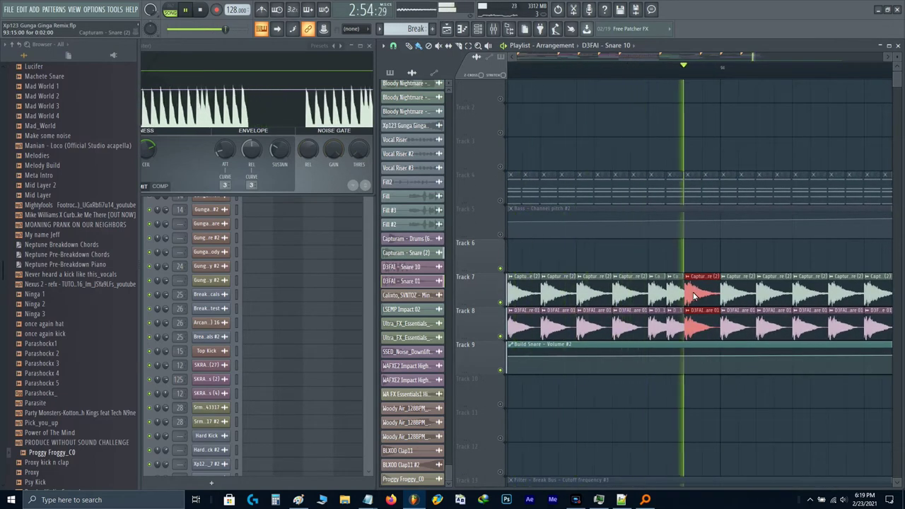
right_click(638, 291)
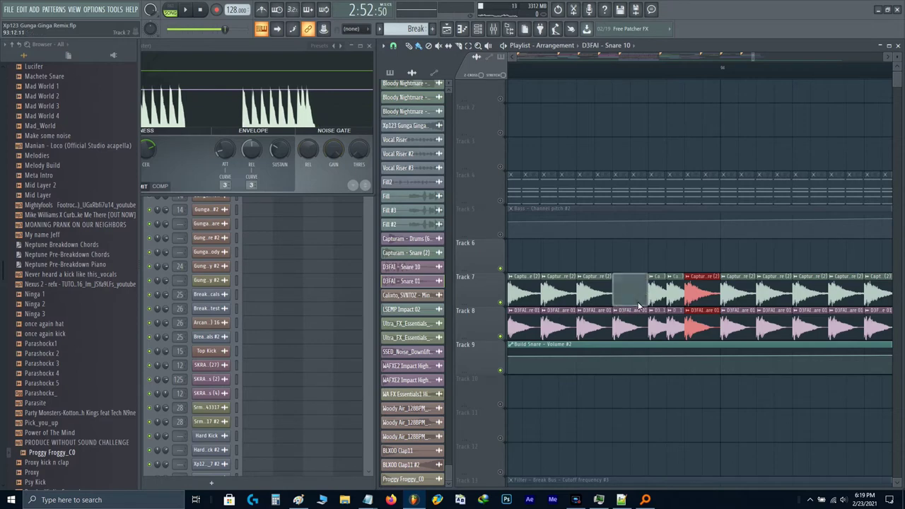
right_click(641, 320)
ctrl+drag(642, 288, 706, 322)
click(613, 276)
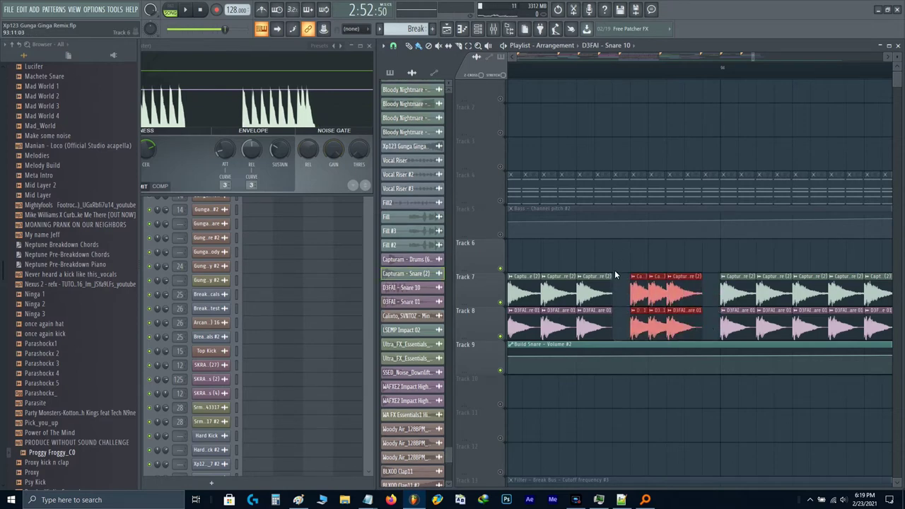
- Move bar 93's last three layered snare hits back to 93:11 and duplicate the final one at 93:15
ctrl+drag(703, 289, 639, 323)
scroll(668, 327, down, 3)
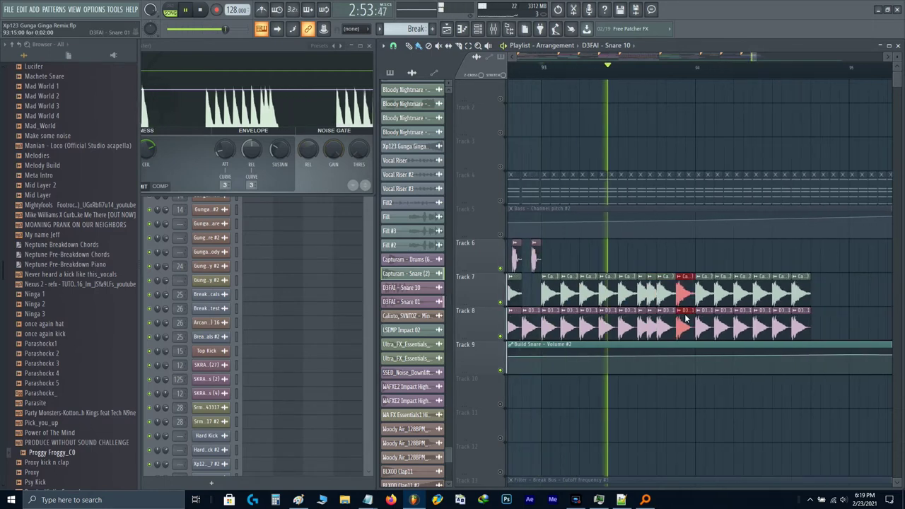
key(space)
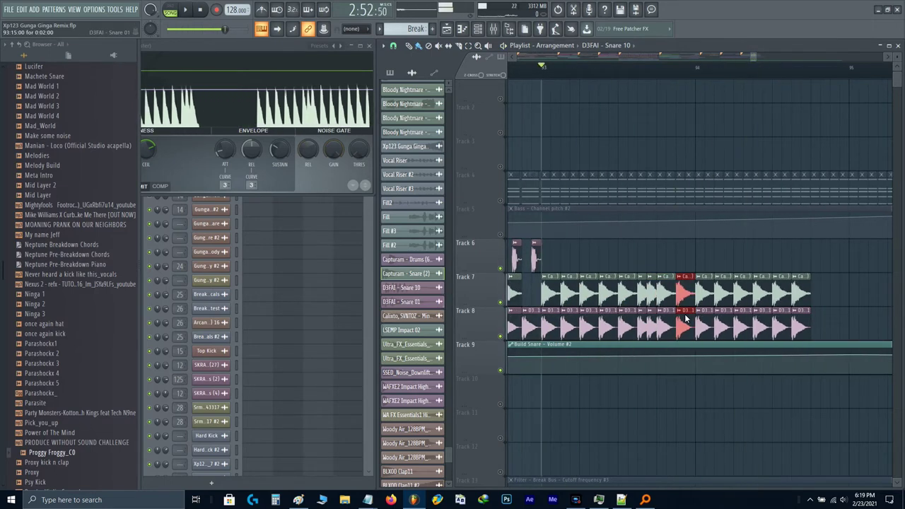
- Split the D3FAI - Snare 01 hit at 90:11 on Track 8 into two short hits and mute Track 6
scroll(657, 320, up, 3)
scroll(657, 320, down, 5)
drag(657, 320, 722, 325)
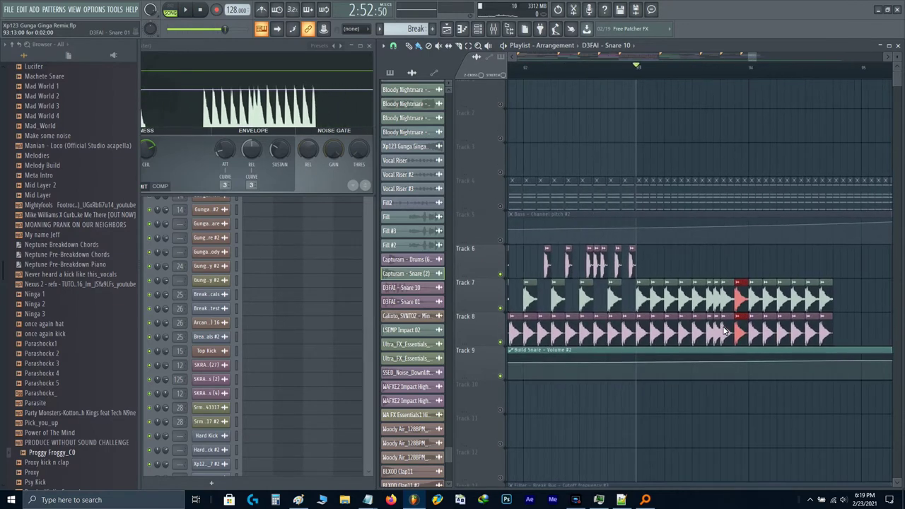
scroll(555, 100, up, 3)
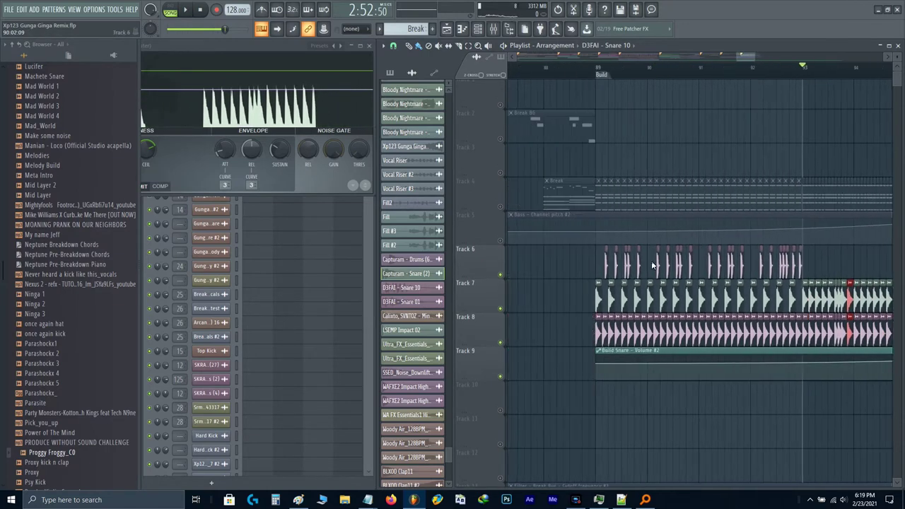
key(space)
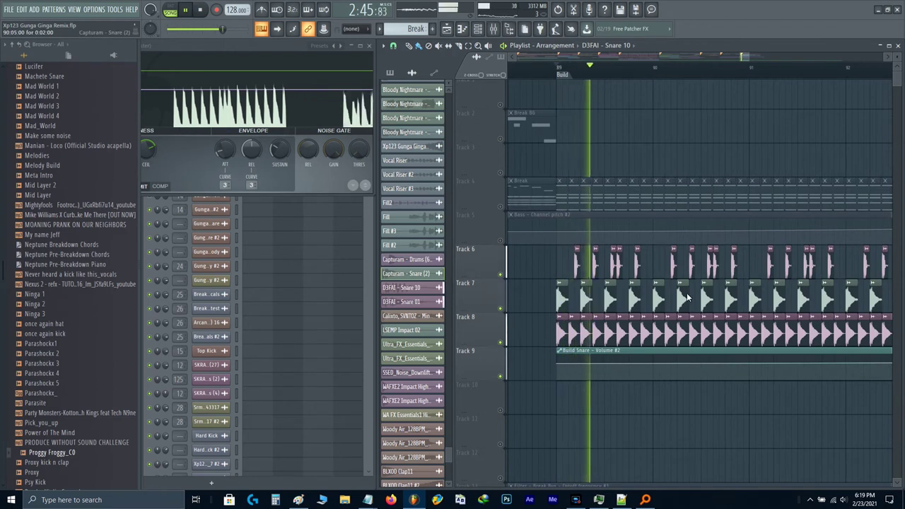
scroll(639, 303, up, 2)
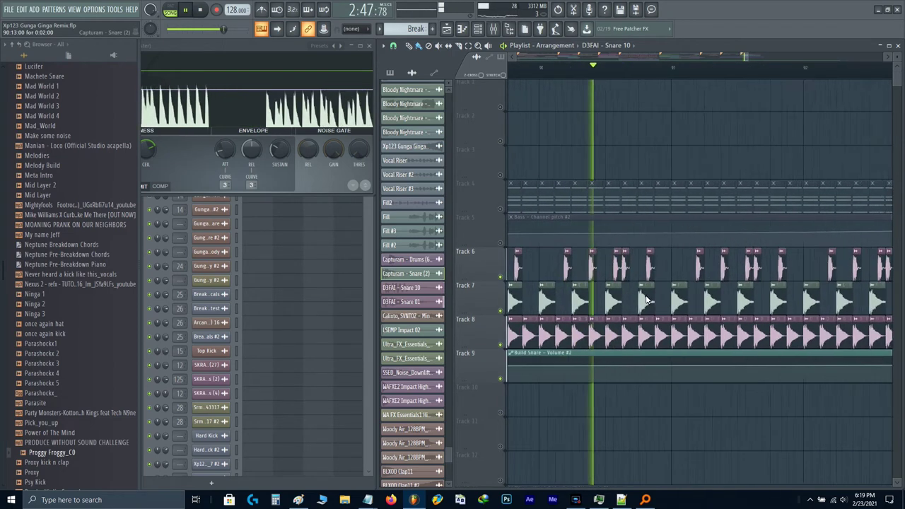
key(space)
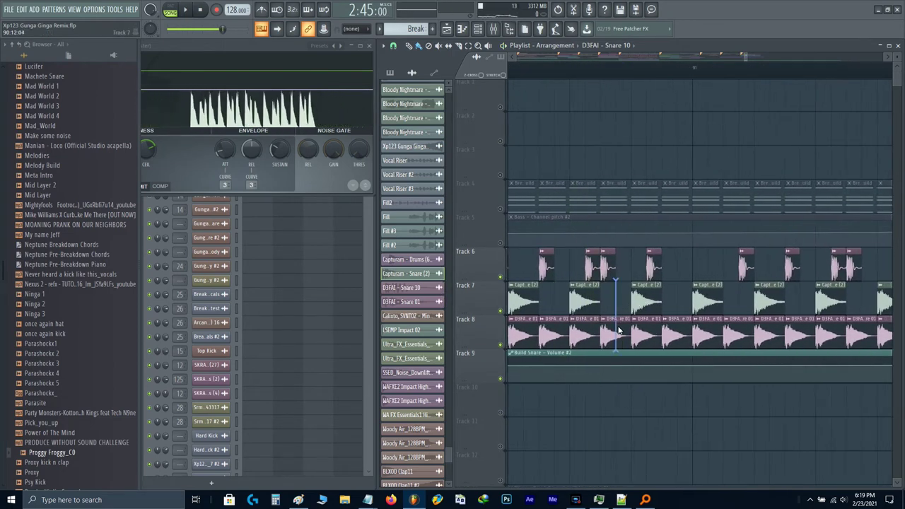
key(space)
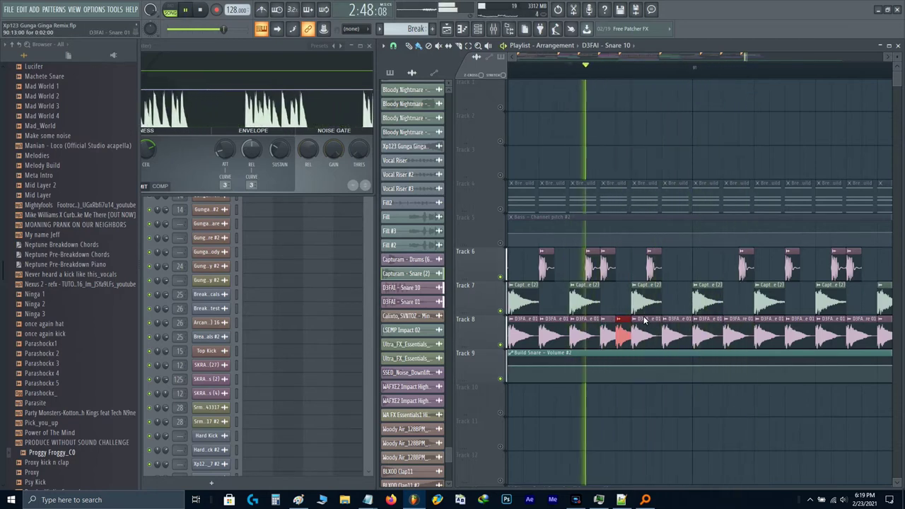
scroll(544, 281, down, 2)
click(500, 277)
drag(638, 269, 827, 266)
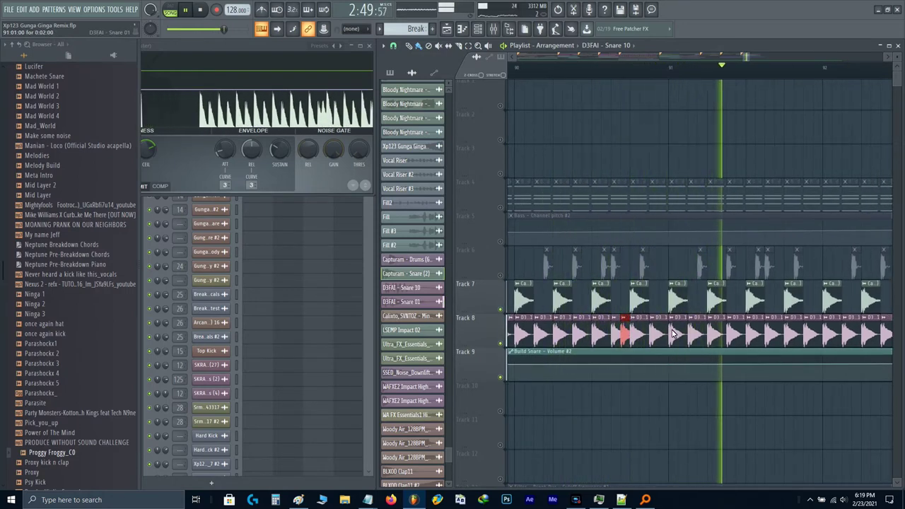
- Add an extra Capturam - Snare (2) hit at 90:15 on Track 7 and play back the fill
key(space)
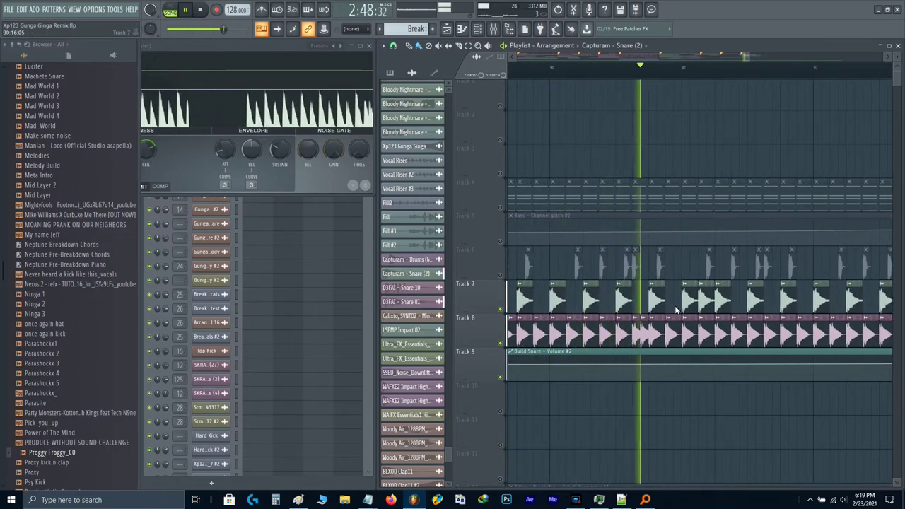
key(space)
key(space)
scroll(679, 308, up, 2)
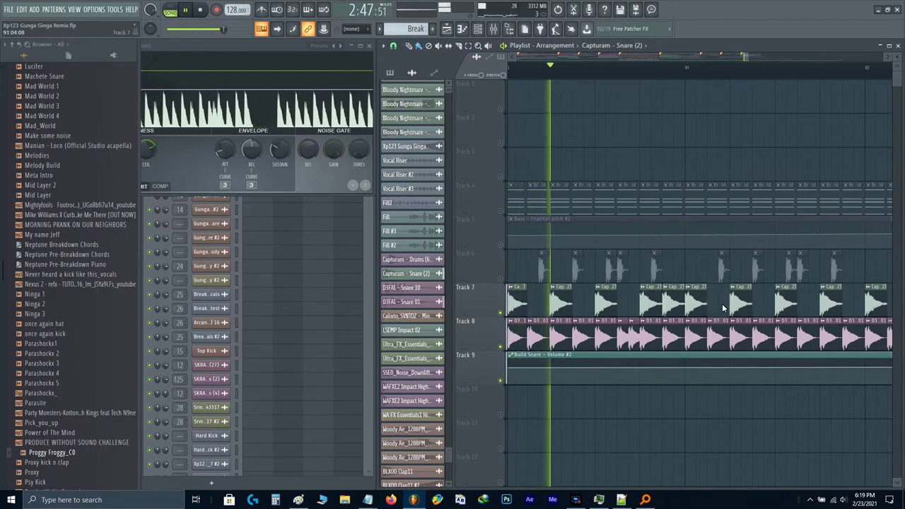
- Delete bar 92's last D3FAI - Snare 01 hit and extend the layered hit before it to bar 93
scroll(722, 308, down, 2)
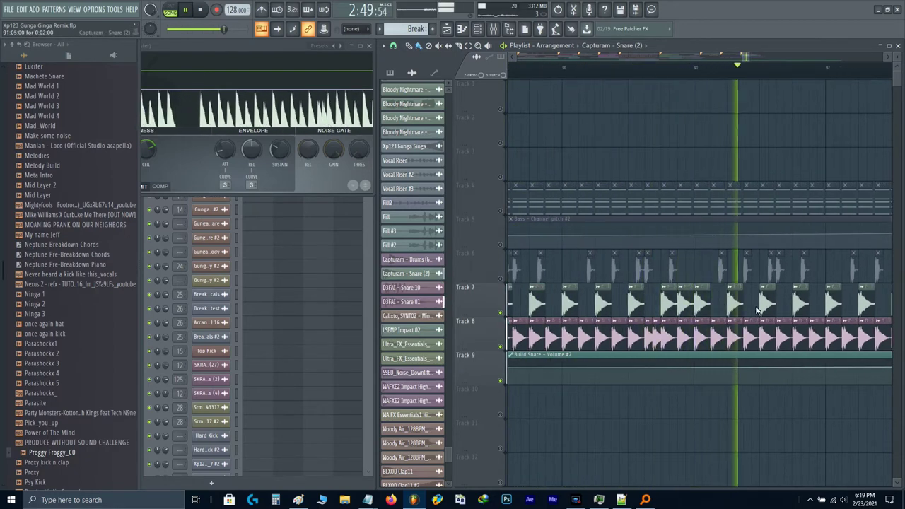
drag(722, 308, 596, 323)
drag(793, 342, 672, 322)
scroll(673, 321, up, 2)
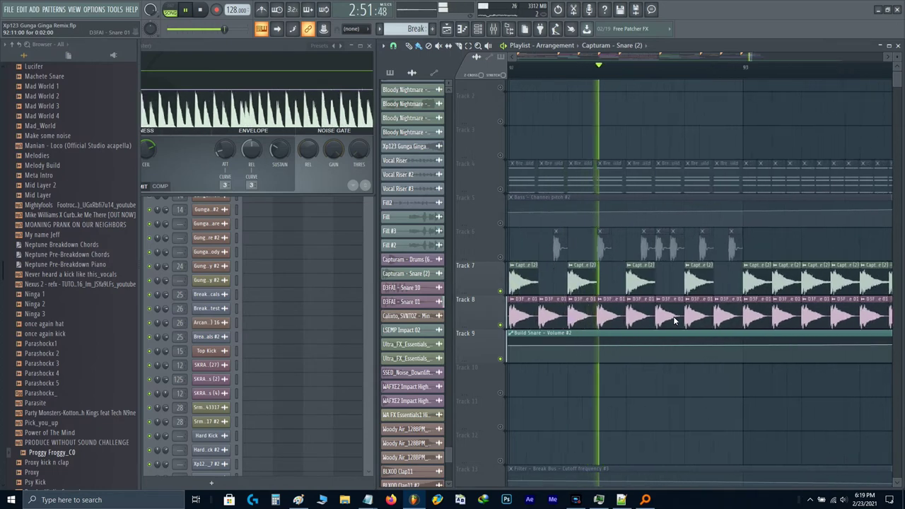
key(space)
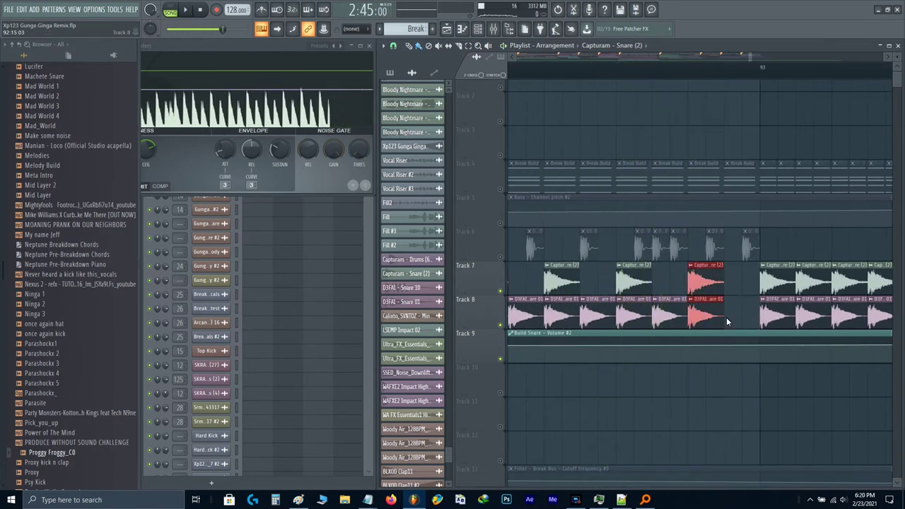
drag(724, 316, 760, 317)
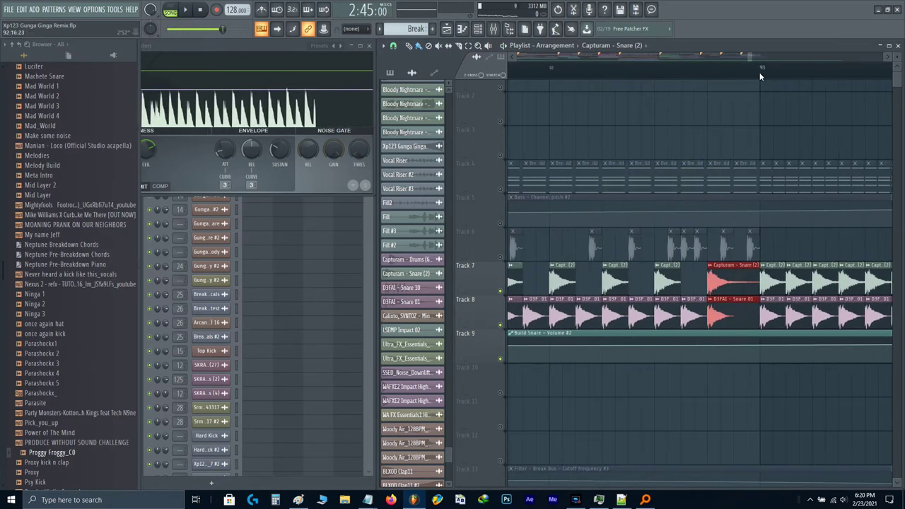
- Unmute Track 6 and delete its D3FAI - Snare 10 hits in bars 89 to 92, keeping only the last one
click(759, 72)
scroll(742, 214, down, 4)
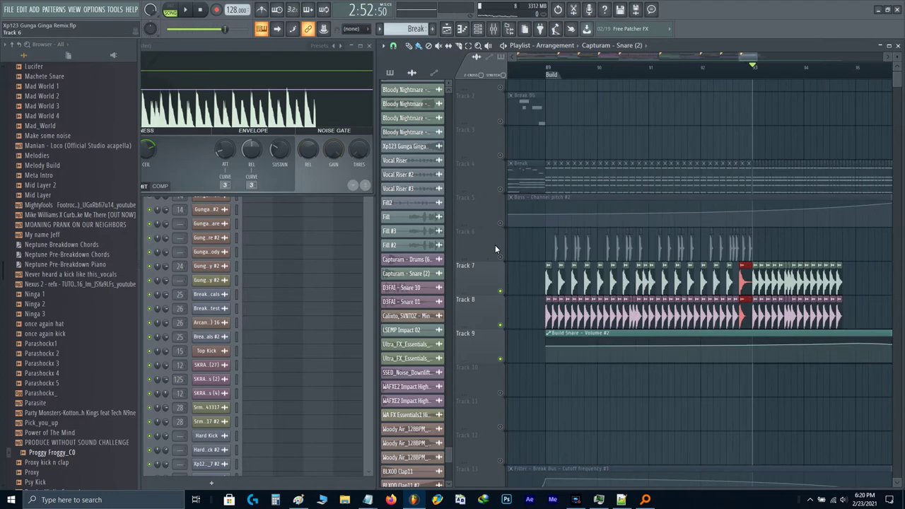
right_click(733, 246)
mouse_move(742, 245)
mouse_down()
mouse_move(646, 251)
mouse_move(613, 222)
mouse_up()
scroll(614, 222, up, 2)
scroll(602, 228, up, 4)
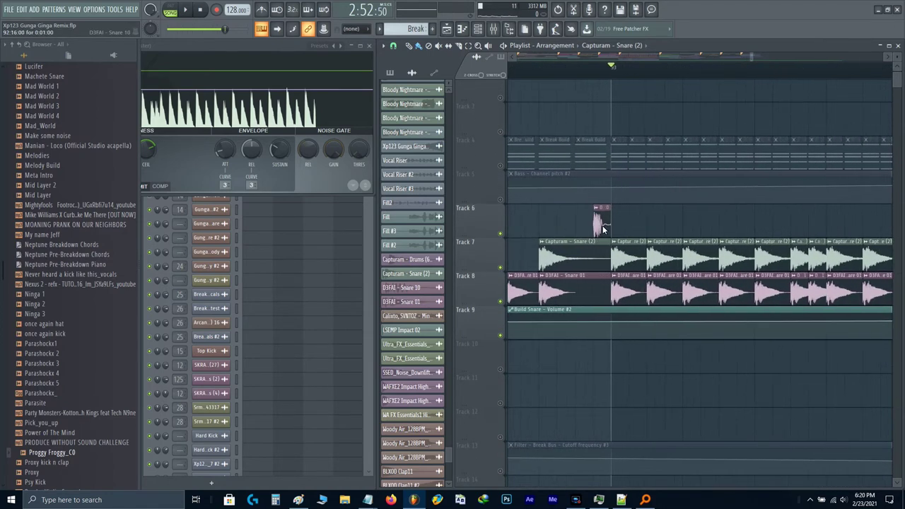
- Place the D3FAI - Snare 10 hit at 93:02 on Track 6, lengthen it to two steps and duplicate it seven times
click(633, 233)
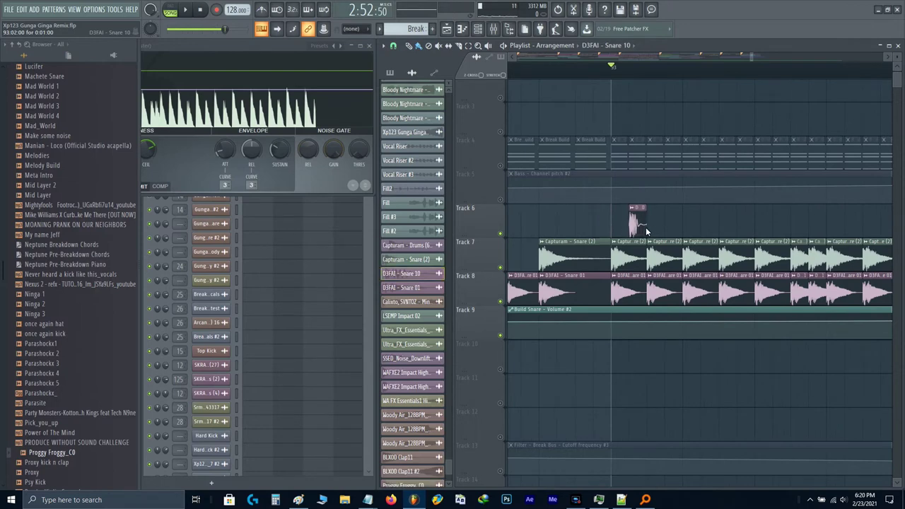
scroll(630, 224, down, 5)
key(ctrl+b)
key(ctrl+b)
key(ctrl+b)
key(ctrl+b)
key(ctrl+b)
key(ctrl+b)
key(ctrl+b)
key(space)
scroll(666, 229, up, 2)
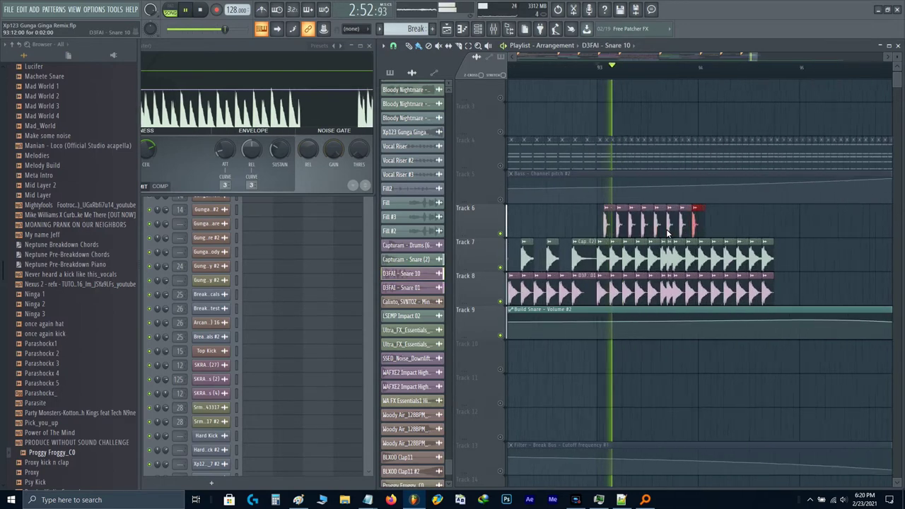
key(space)
- Shorten the D3FAI - Snare 10 hit at 93:10 to one step and duplicate it into the gap
scroll(663, 228, up, 3)
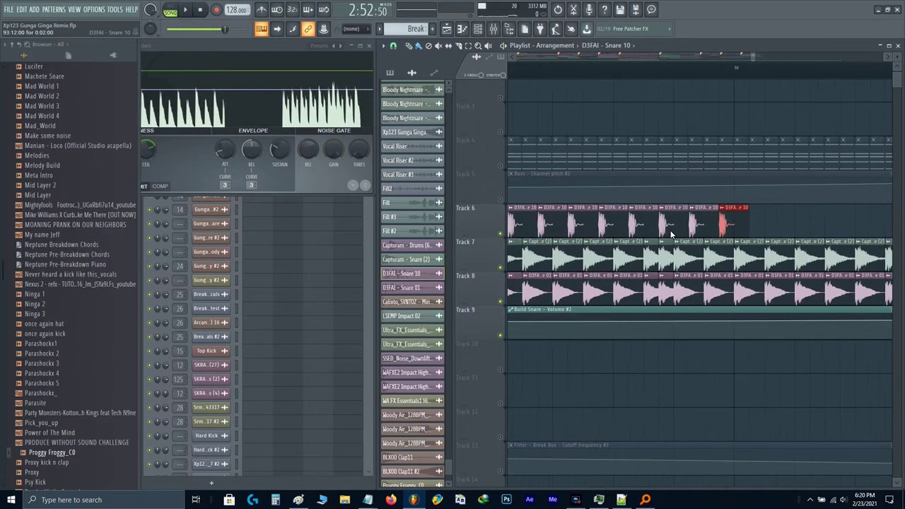
drag(654, 226, 641, 228)
key(space)
ctrl+click(634, 227)
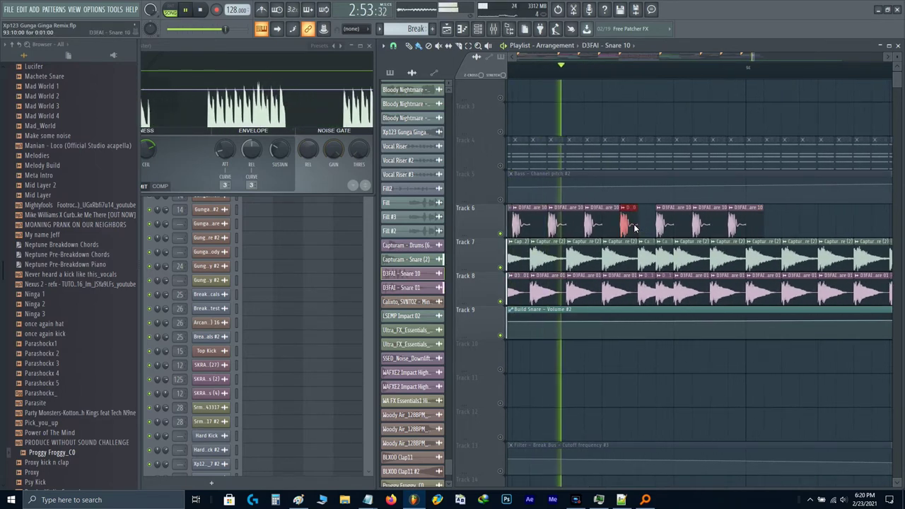
key(ctrl+b)
key(space)
- Continue the D3FAI - Snare 10 hits on Track 6 with four more in bar 94 and play back the pattern
drag(728, 224, 643, 256)
scroll(652, 255, down, 1)
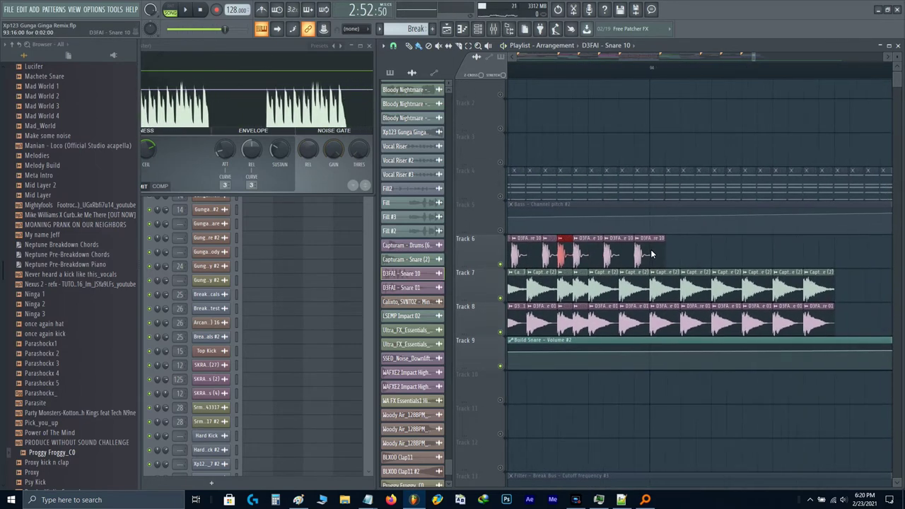
click(659, 258)
scroll(658, 258, down, 1)
key(ctrl+b)
key(ctrl+b)
key(ctrl+b)
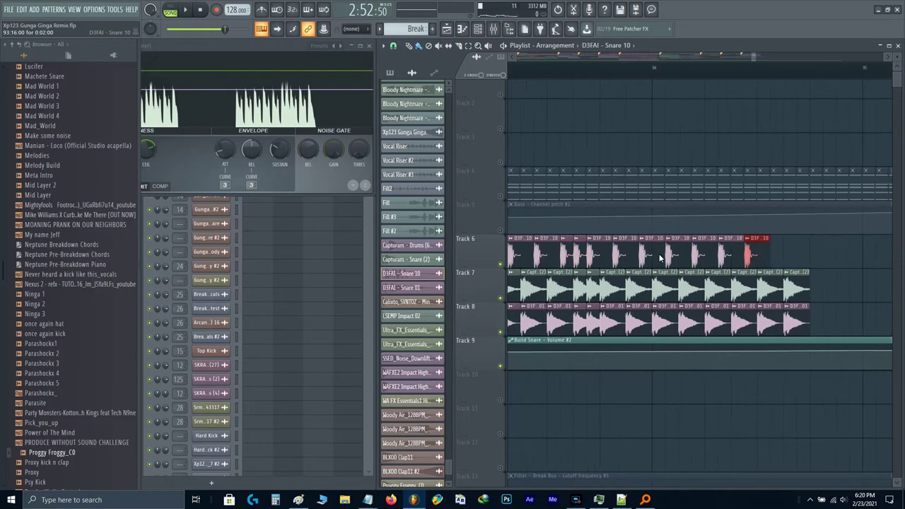
key(space)
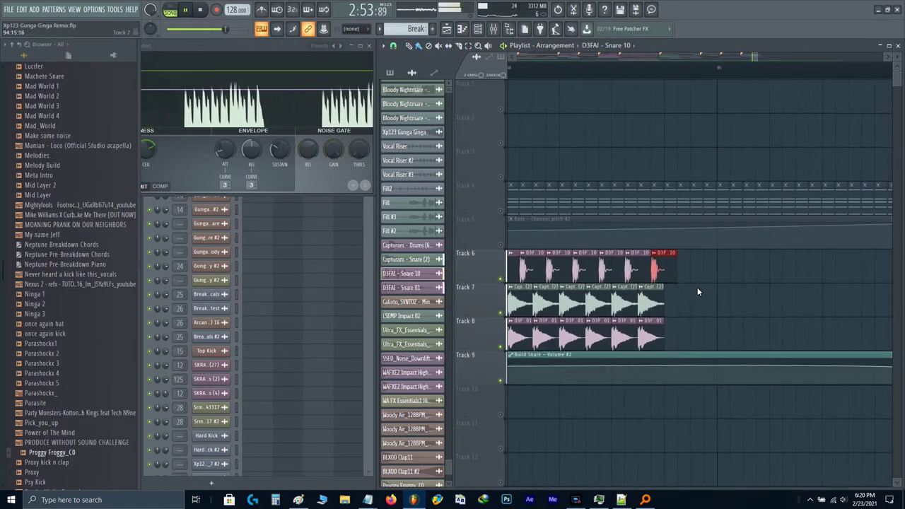
key(space)
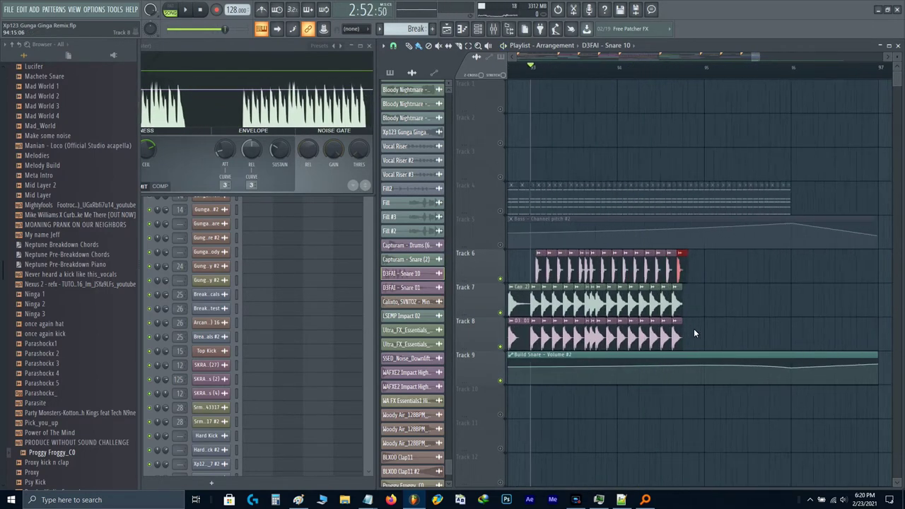
- Shorten the layered snare hit at 94:07 on Tracks 7 and 8 to one step and duplicate it
scroll(678, 331, up, 2)
scroll(695, 297, down, 6)
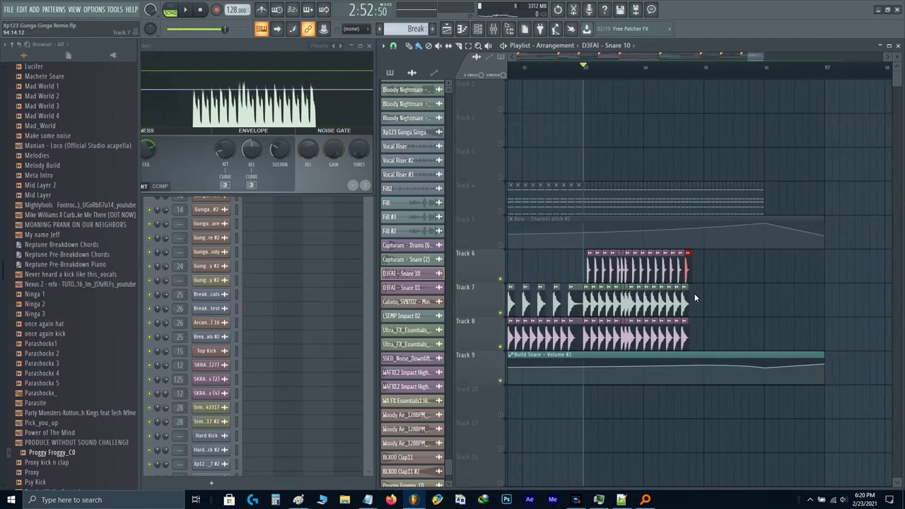
scroll(695, 298, up, 3)
scroll(694, 295, up, 2)
scroll(666, 294, up, 2)
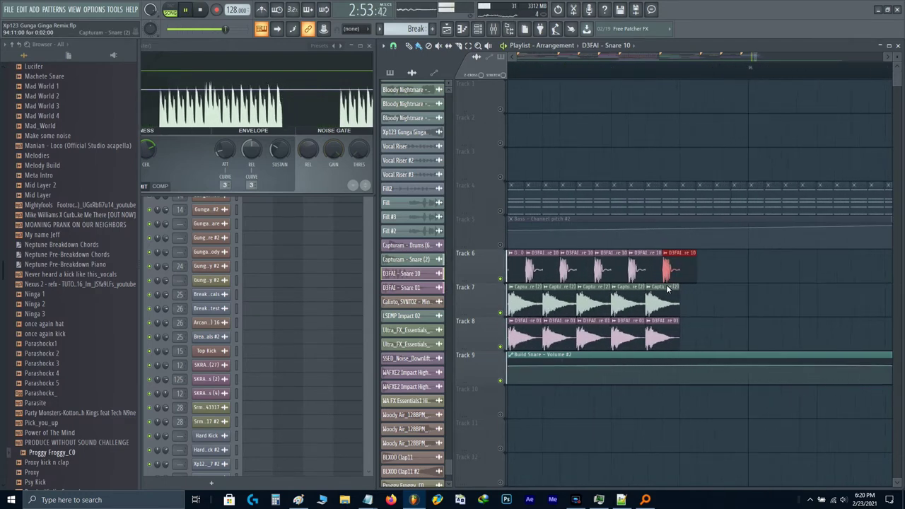
scroll(668, 286, down, 3)
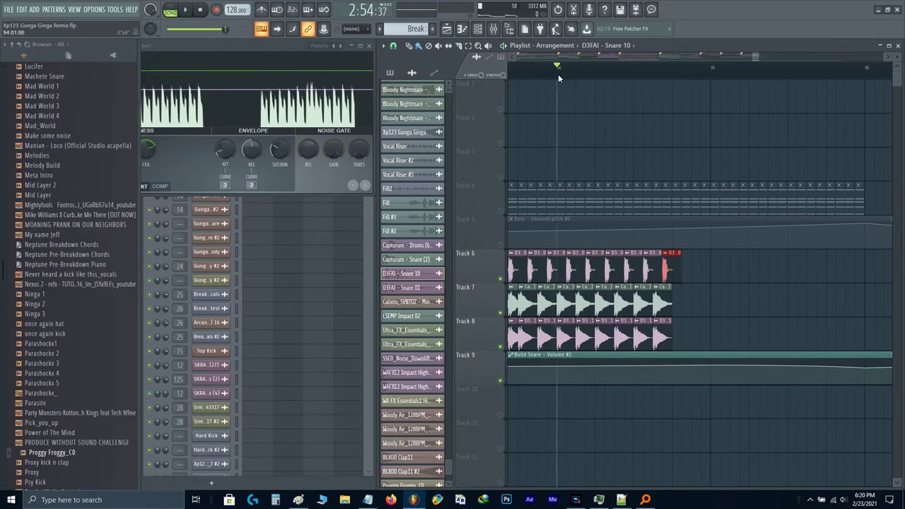
scroll(653, 316, up, 3)
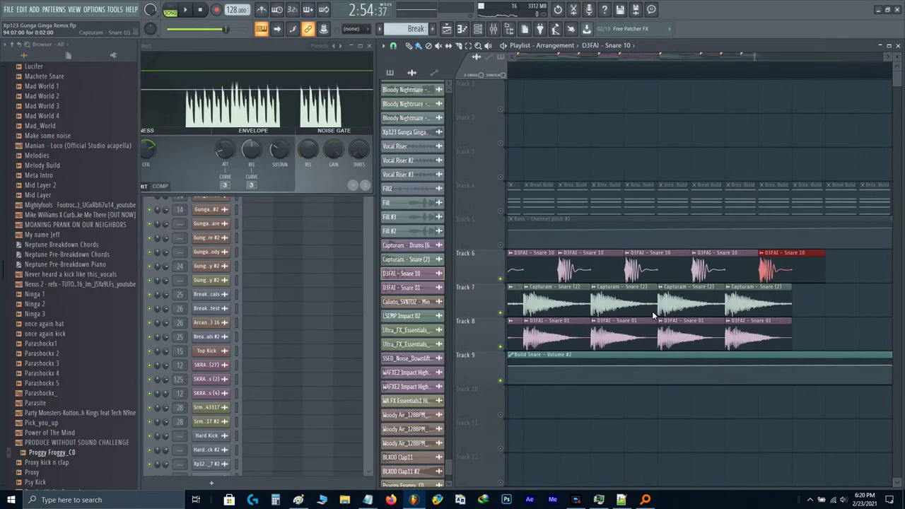
drag(649, 304, 628, 334)
key(ctrl+b)
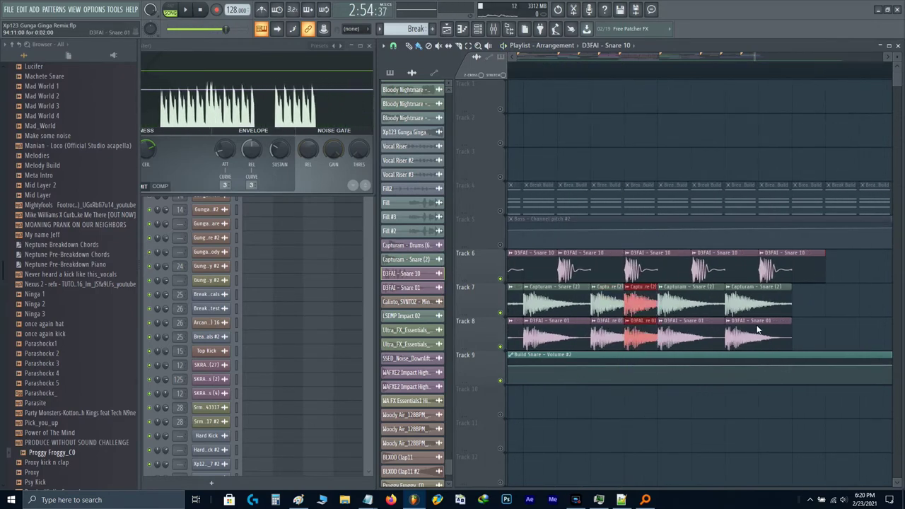
- Add a layered snare hit at 94:13 extended to bar 95 and turn Track 6's 94:08 hit into two one-step hits
scroll(700, 336, right, 2)
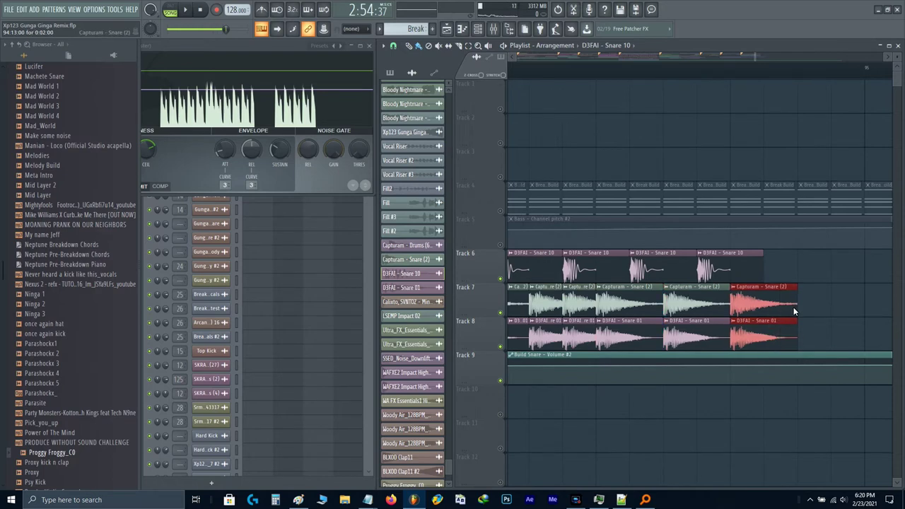
drag(793, 308, 856, 313)
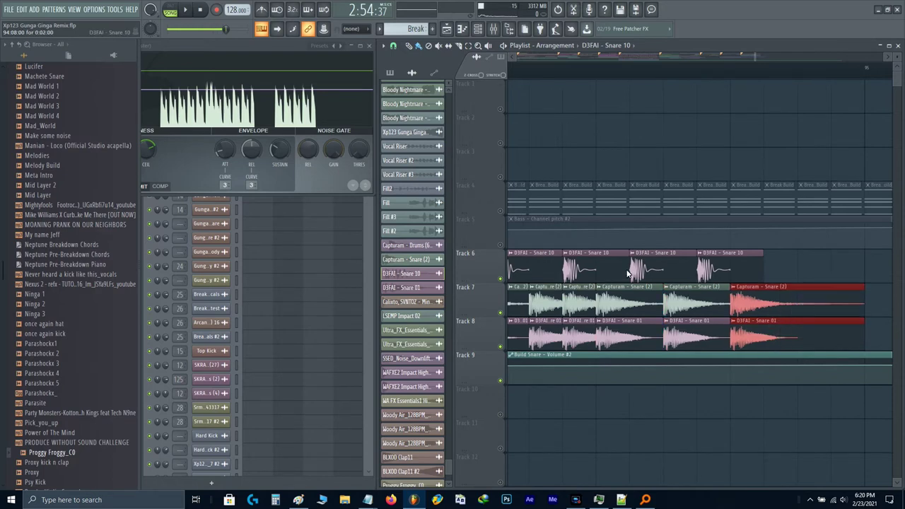
drag(627, 274, 598, 274)
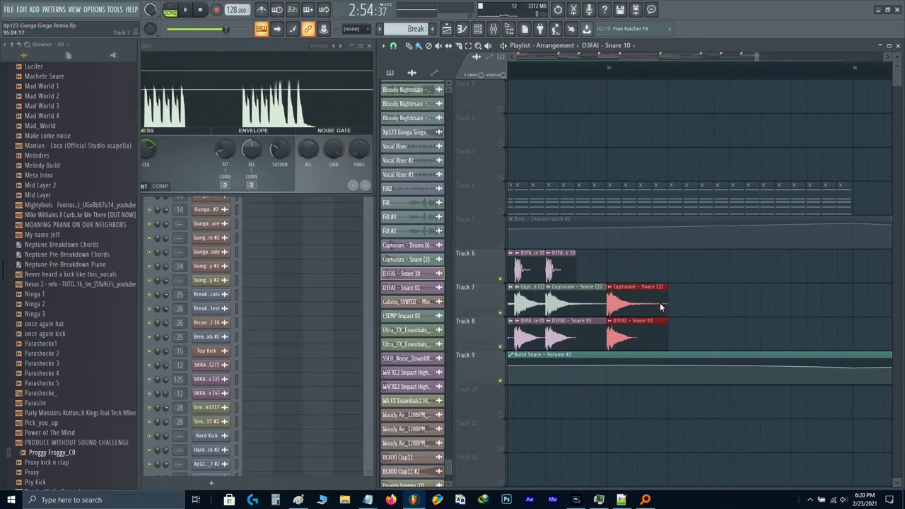
- Fill bar 95 with one-step layered snares on Tracks 7 and 8, and four two-step then eight one-step D3FAI - Snare 10 hits on Track 6
drag(659, 303, 633, 308)
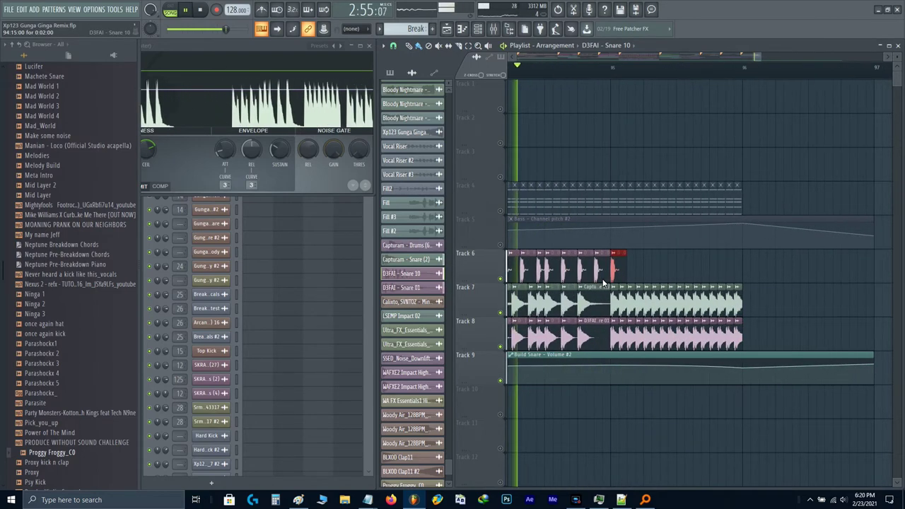
mouse_move(602, 281)
mouse_down()
mouse_move(716, 276)
mouse_move(682, 270)
mouse_up()
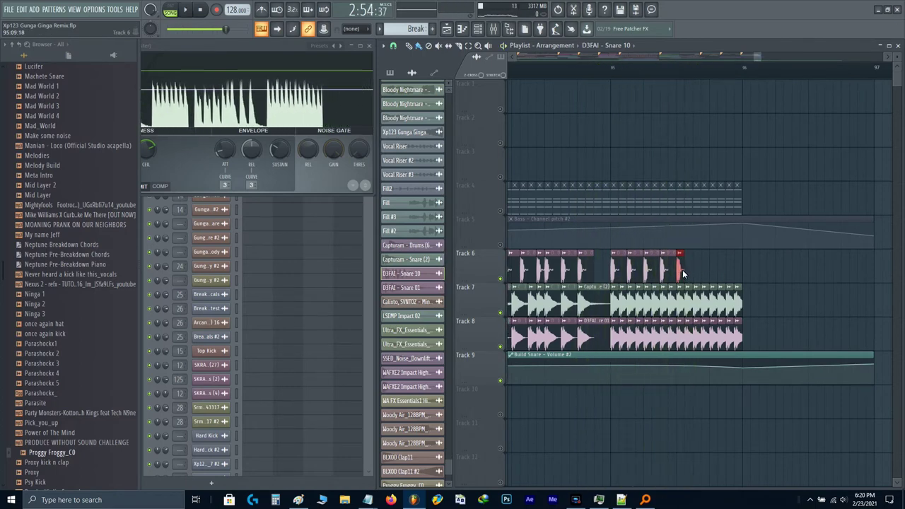
key(ctrl+b)
key(ctrl+b)
key(ctrl+b)
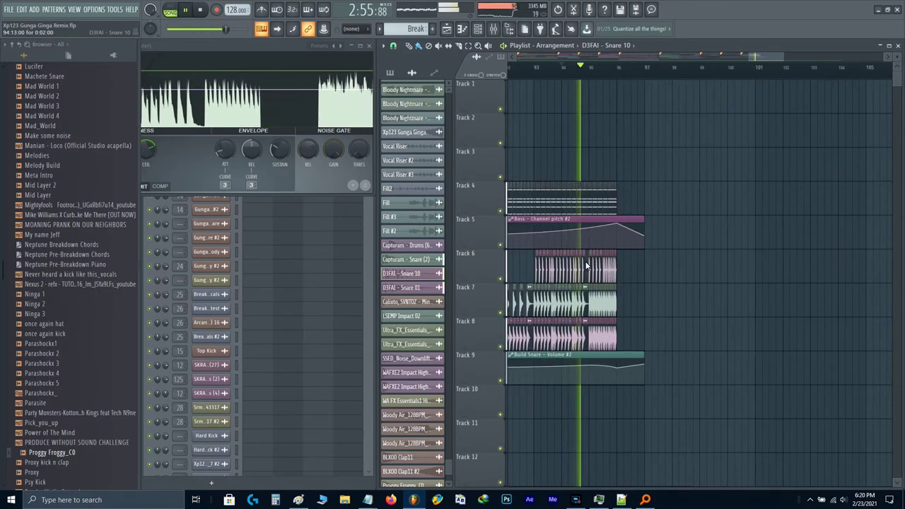
scroll(585, 265, up, 4)
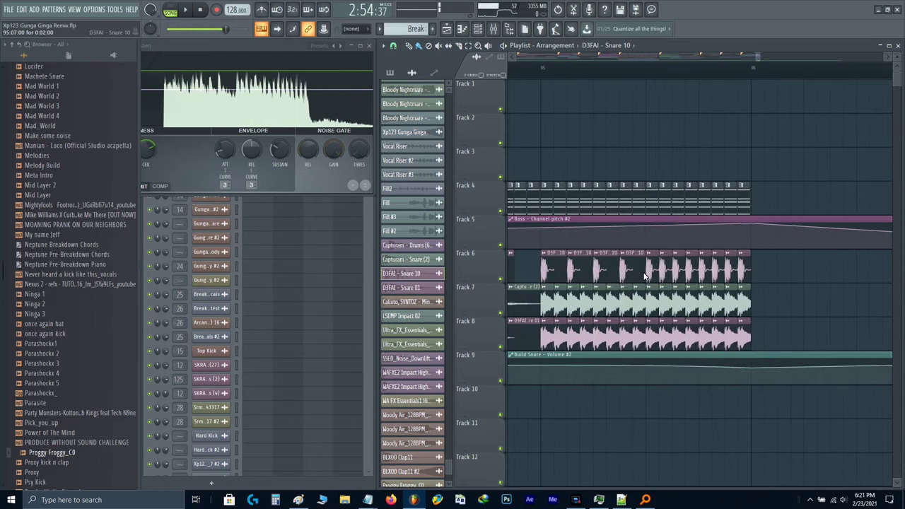
- Copy all clips of the first Drop section from bar 41 to 57, excluding the Drop Limiter automation on Track 24
scroll(643, 272, down, 6)
scroll(588, 295, down, 1)
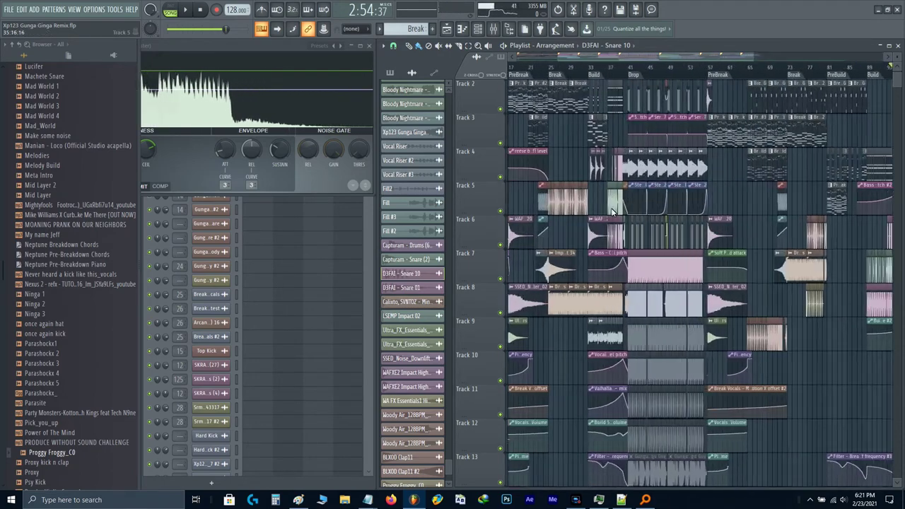
scroll(612, 211, up, 2)
click(645, 75)
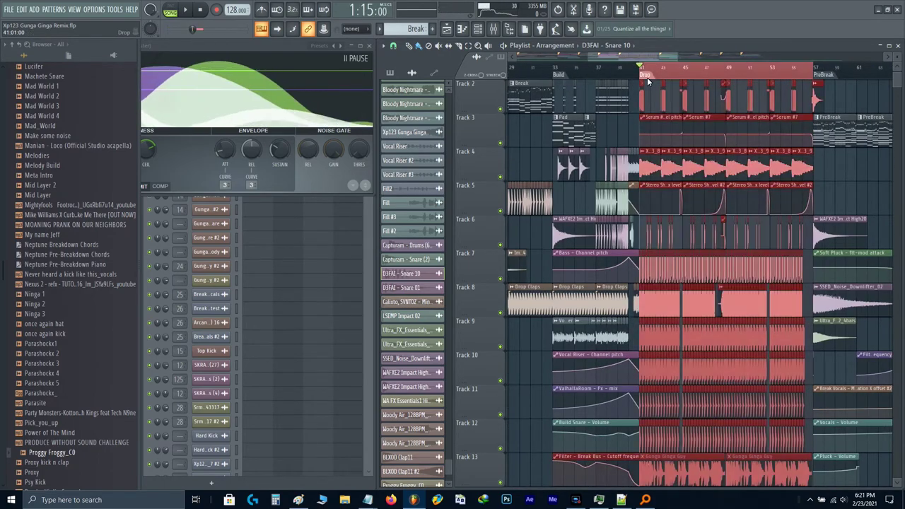
scroll(683, 283, down, 6)
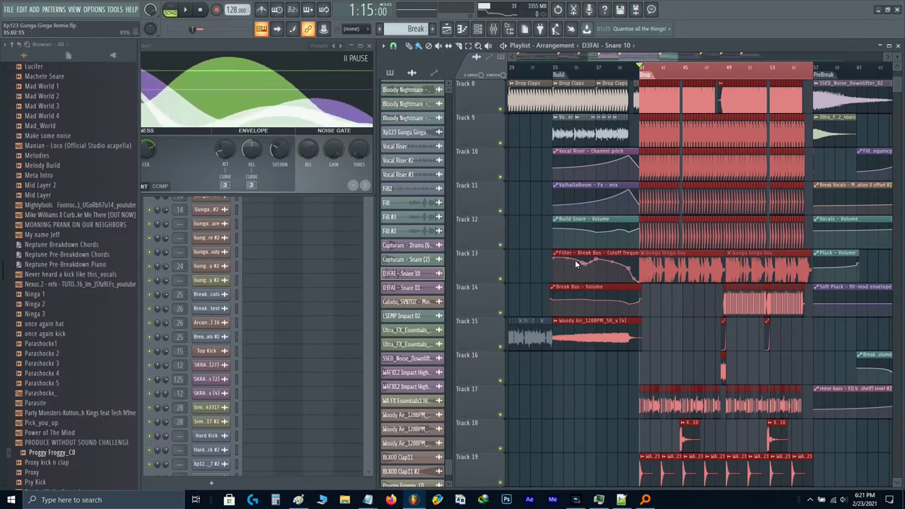
scroll(577, 347, down, 9)
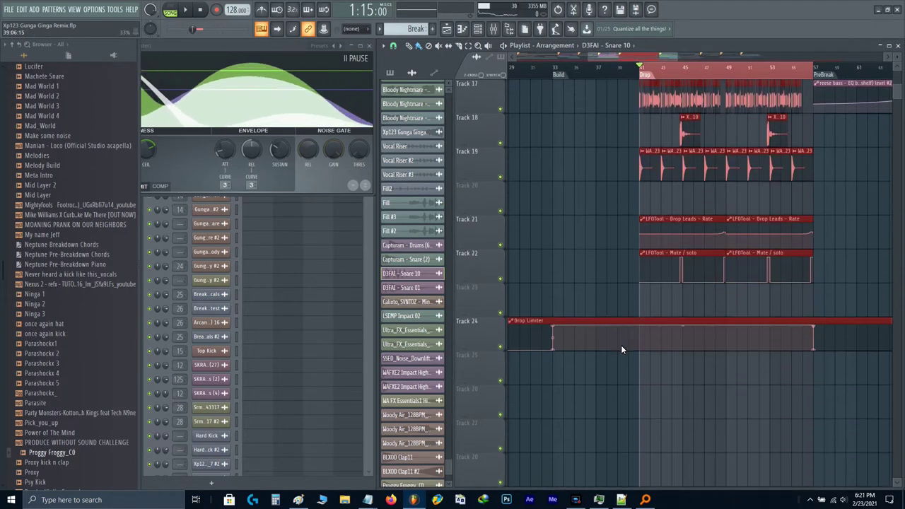
click(621, 345)
scroll(700, 310, up, 10)
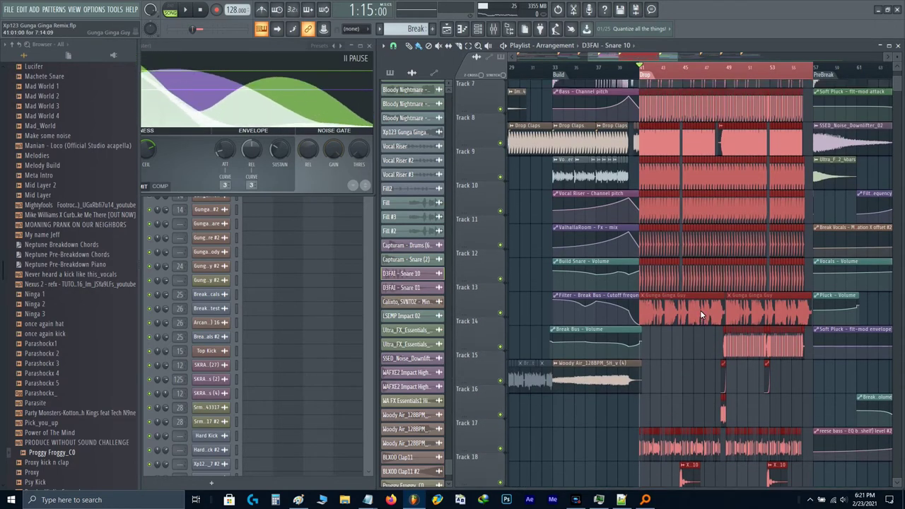
scroll(699, 310, up, 6)
click(699, 309)
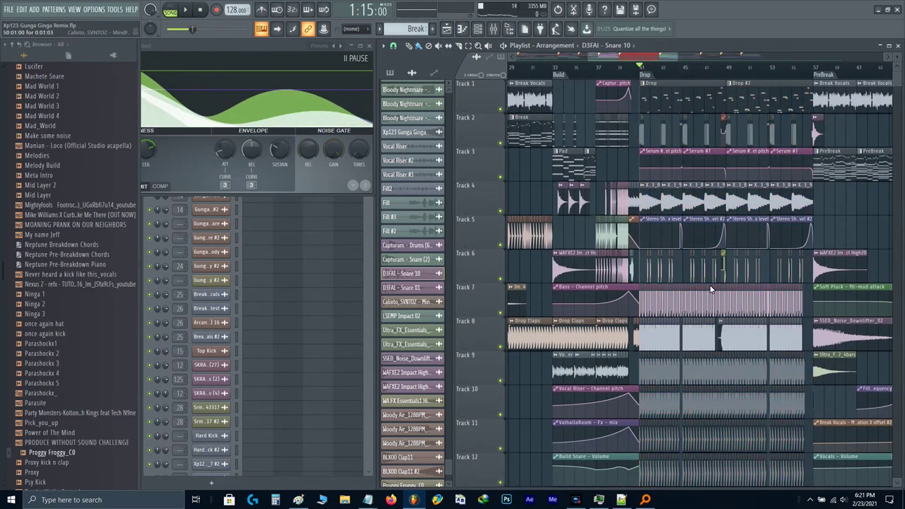
- Paste the copied drop clips at bar 97, directly after the second build-up, and clear the selection
scroll(709, 242, right, 10)
scroll(657, 241, right, 1)
scroll(646, 242, up, 3)
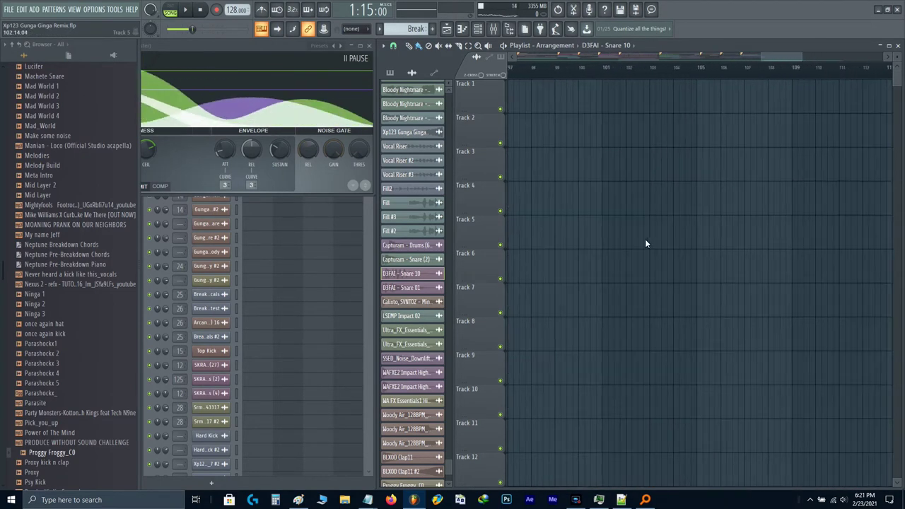
key(ctrl+v)
scroll(626, 226, left, 1)
ctrl+click(609, 130)
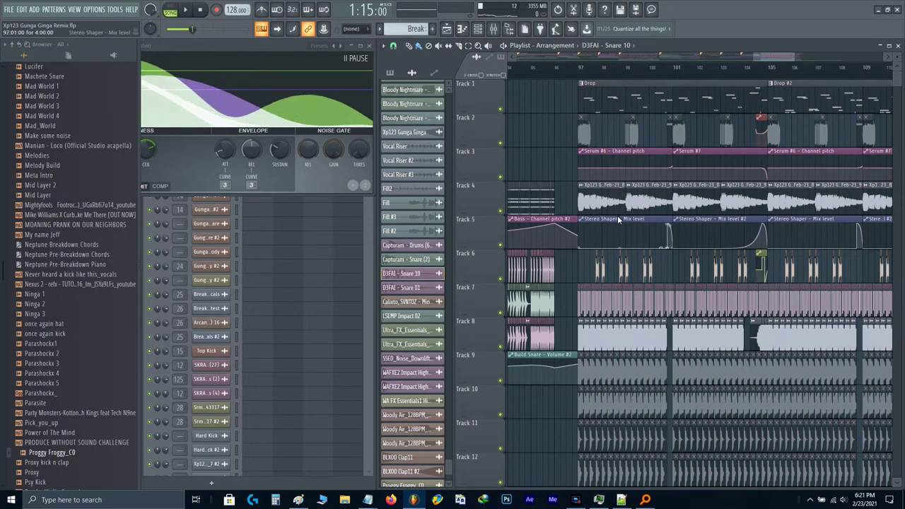
- Solo Track 1 and play back the pasted Drop pattern from bar 97
scroll(614, 205, up, 2)
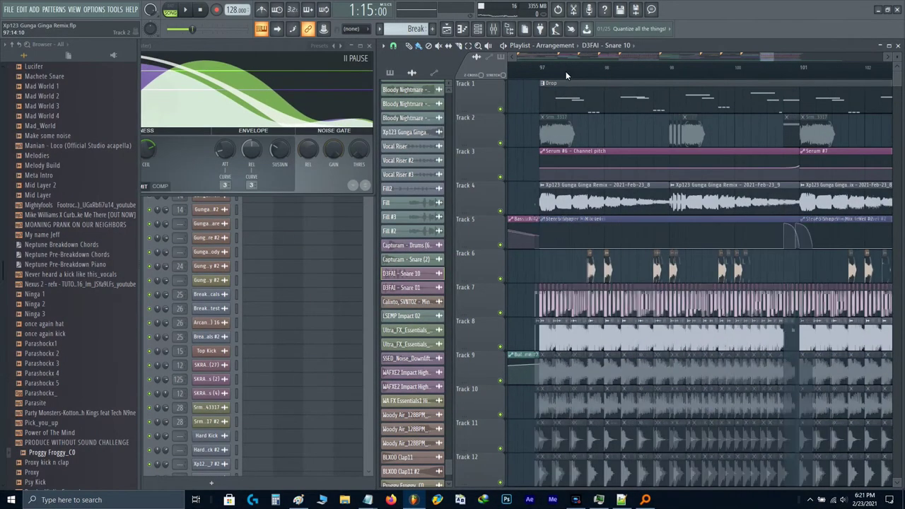
right_click(498, 106)
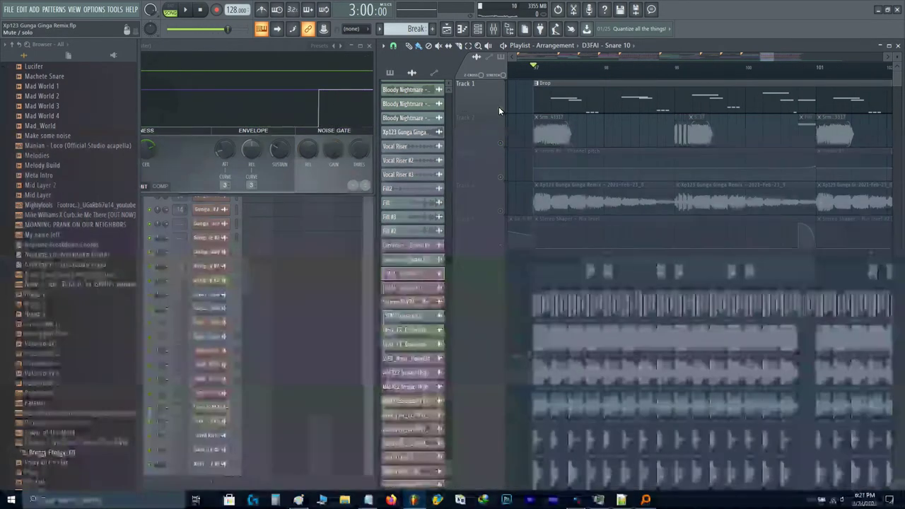
key(space)
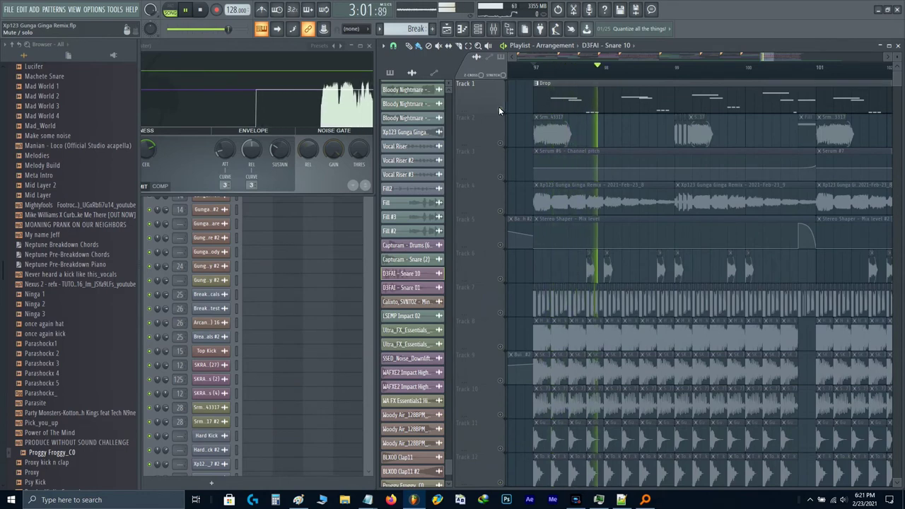
key(space)
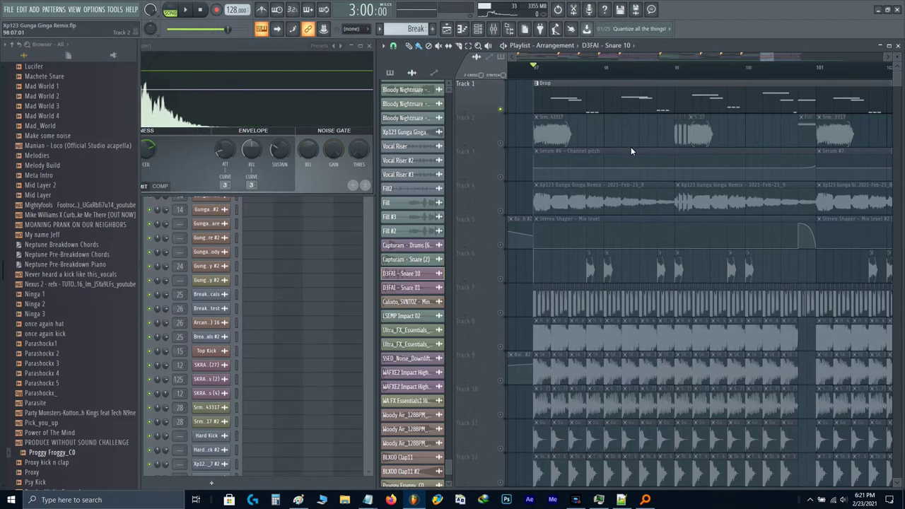
- Unmute Track 4 alongside Track 1 and play back the start of the second drop
scroll(582, 136, up, 3)
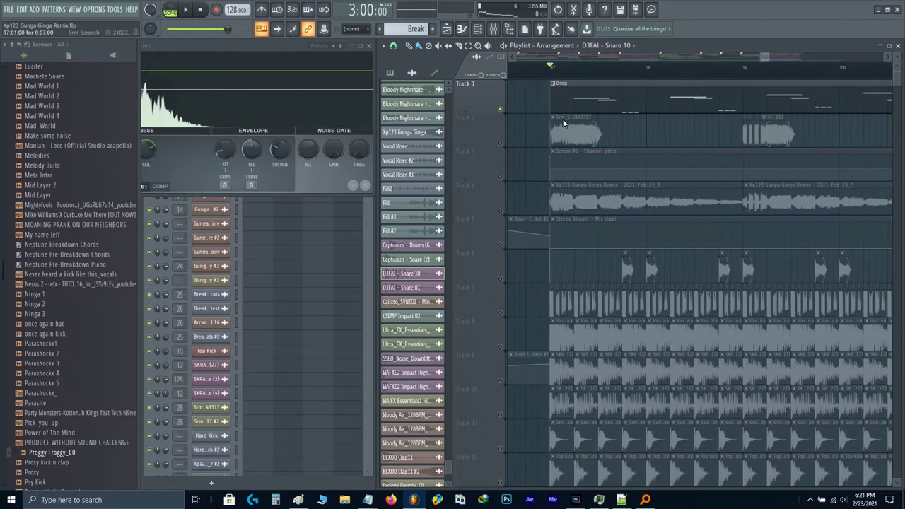
click(501, 210)
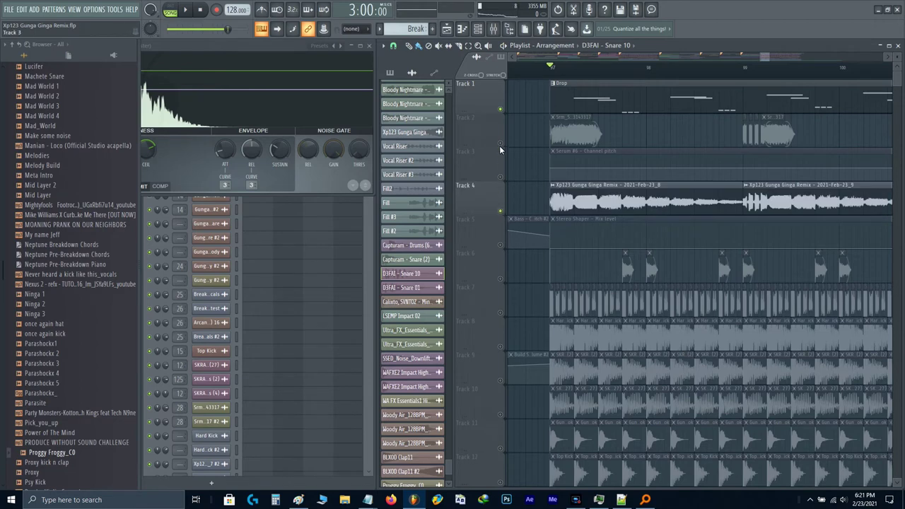
key(space)
drag(674, 148, 563, 148)
key(space)
- Place a Capturam - Drums (6) - 1 shot clip on Track 3 at about bar 94
scroll(563, 145, down, 4)
scroll(590, 126, up, 3)
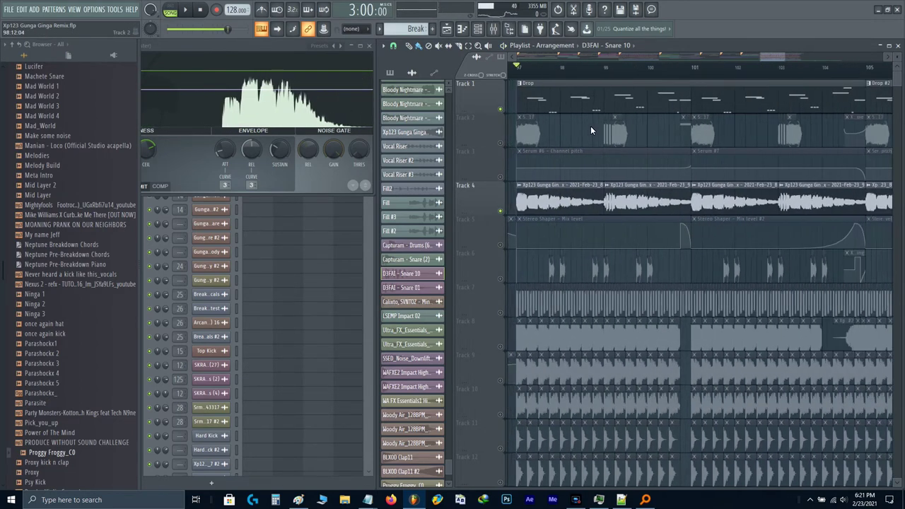
drag(567, 121, 628, 134)
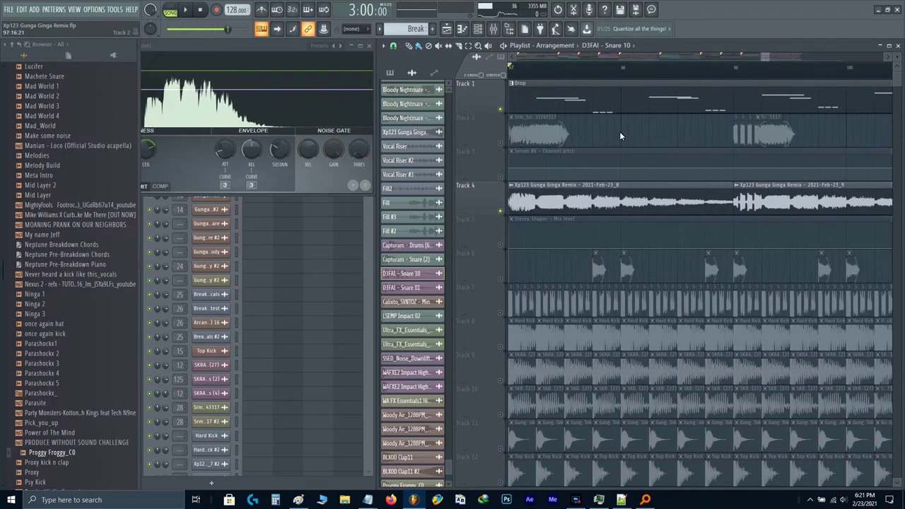
scroll(612, 130, down, 4)
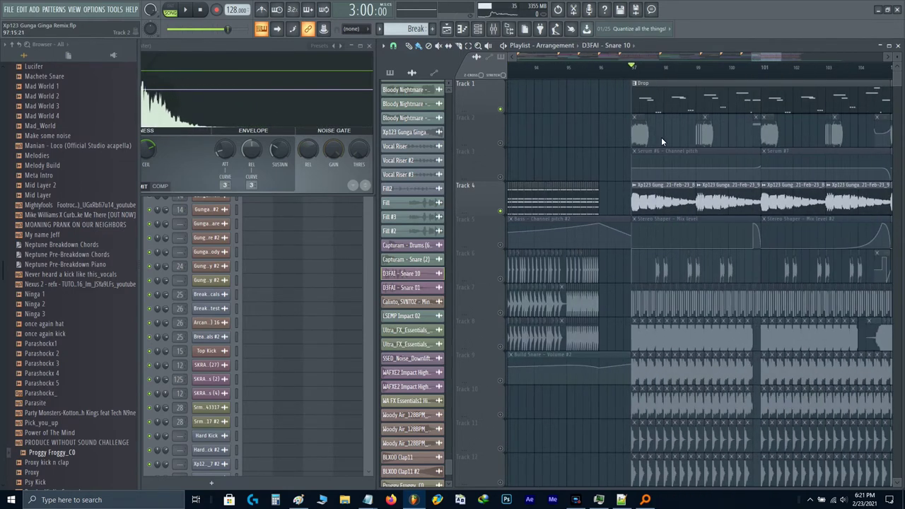
scroll(404, 261, down, 1)
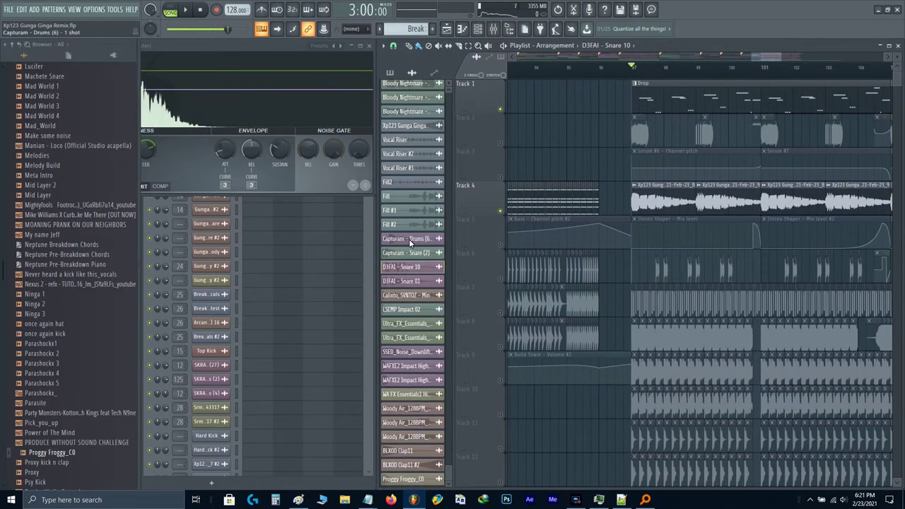
drag(409, 238, 606, 162)
scroll(567, 147, up, 6)
right_click(597, 163)
click(629, 170)
right_click(630, 170)
scroll(630, 171, down, 4)
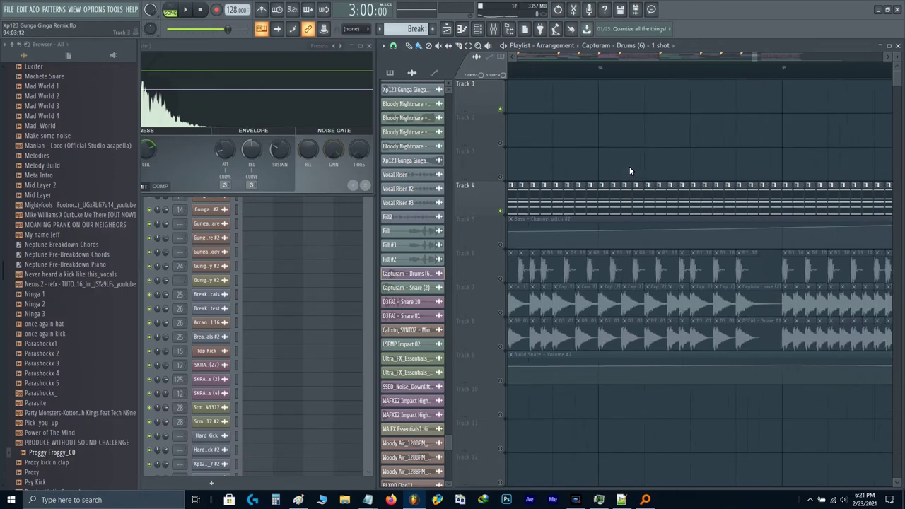
scroll(629, 166, down, 5)
click(632, 167)
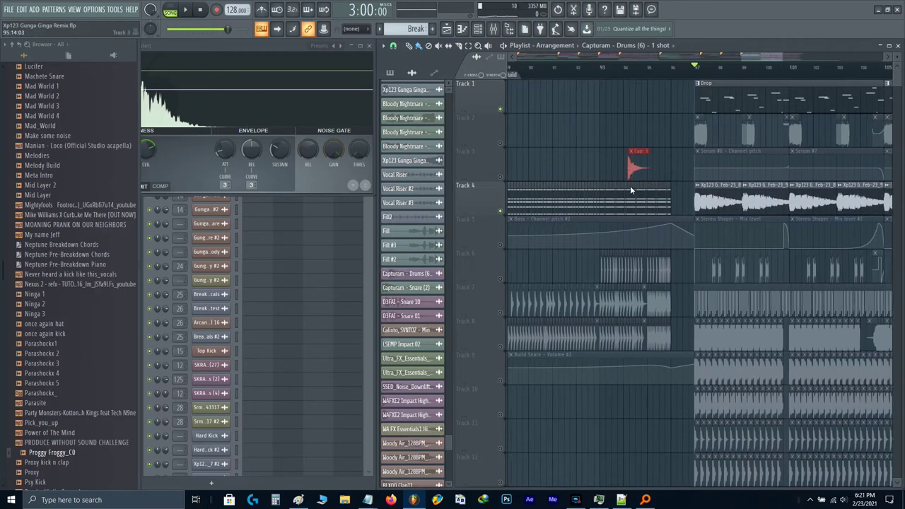
- Select the second drop's clips from Track 3 downward and move them down one track
scroll(629, 186, down, 5)
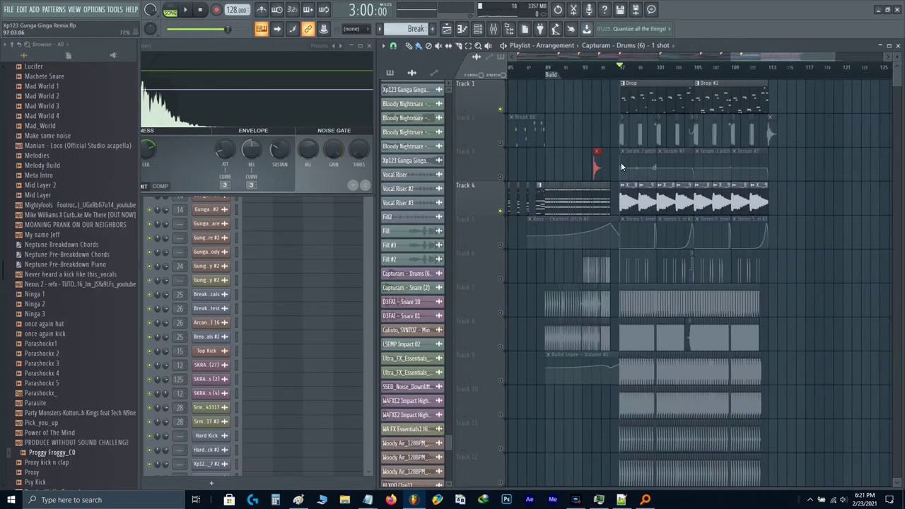
drag(620, 161, 825, 398)
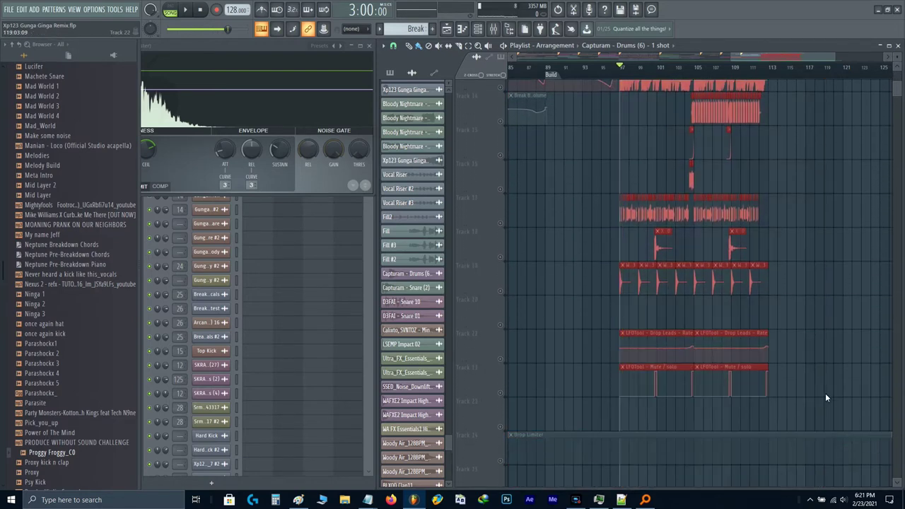
scroll(825, 393, up, 5)
drag(653, 301, 685, 327)
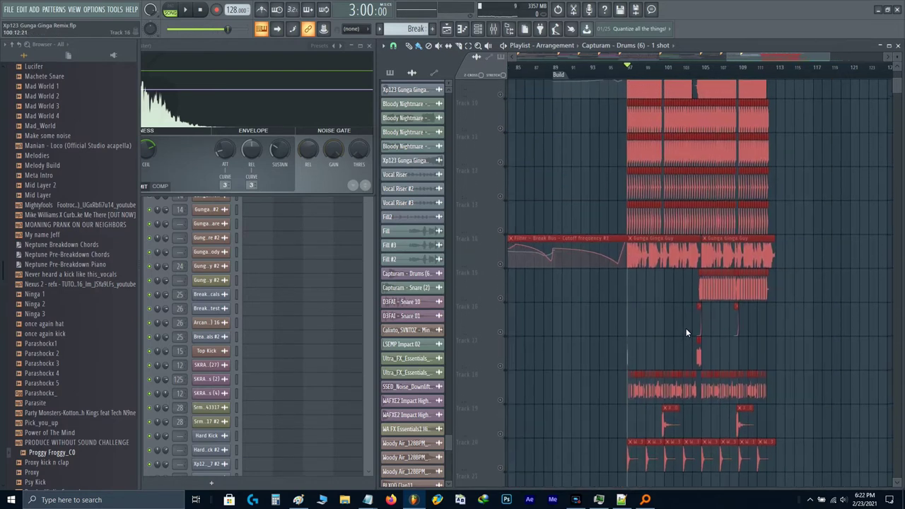
- Move the Filter - Break Bus - Cutoff frequency #3 clip back up one track and cut off its end just before bar 97
ctrl+click(619, 273)
key(shift+Up)
scroll(619, 273, up, 4)
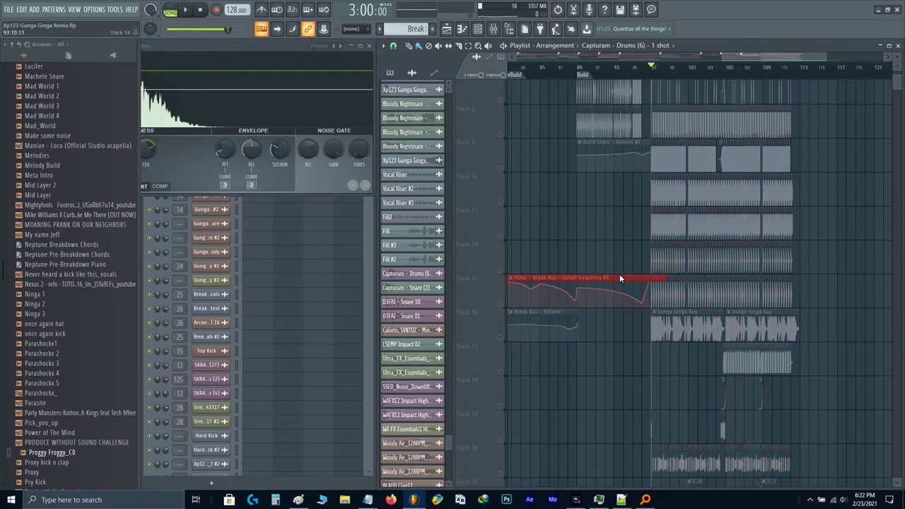
scroll(619, 274, up, 3)
scroll(671, 382, up, 3)
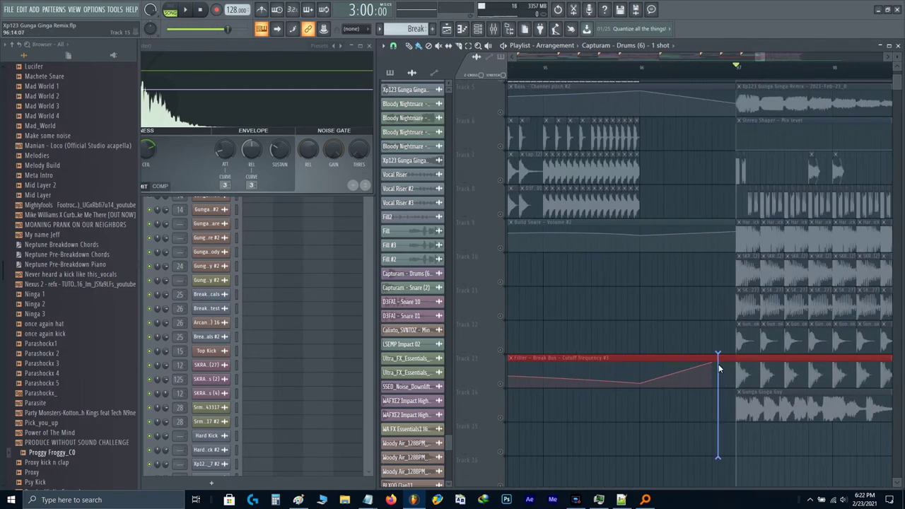
drag(717, 365, 714, 362)
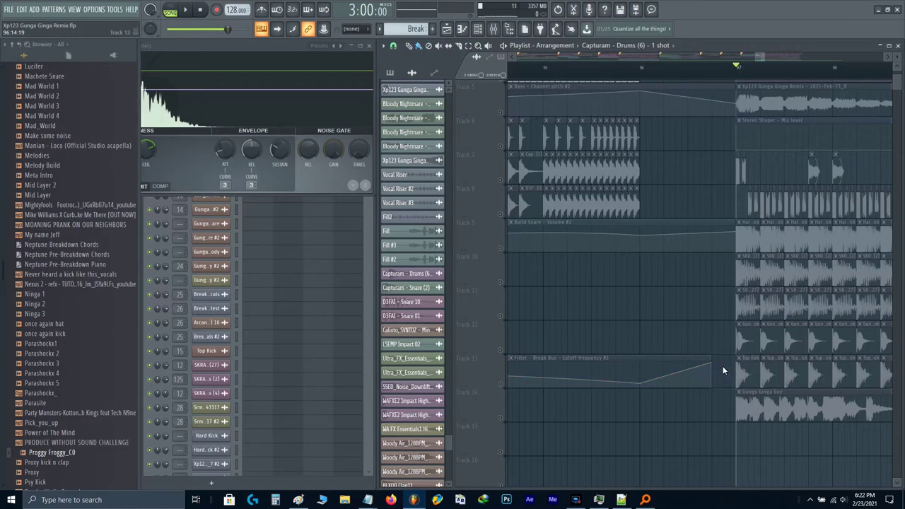
- Move the Capturam - Drums (6) hit to 97:15 on Track 3, make it three hits two steps apart, and play them with Track 3 unmuted
scroll(723, 368, down, 4)
scroll(723, 369, up, 4)
scroll(764, 183, up, 5)
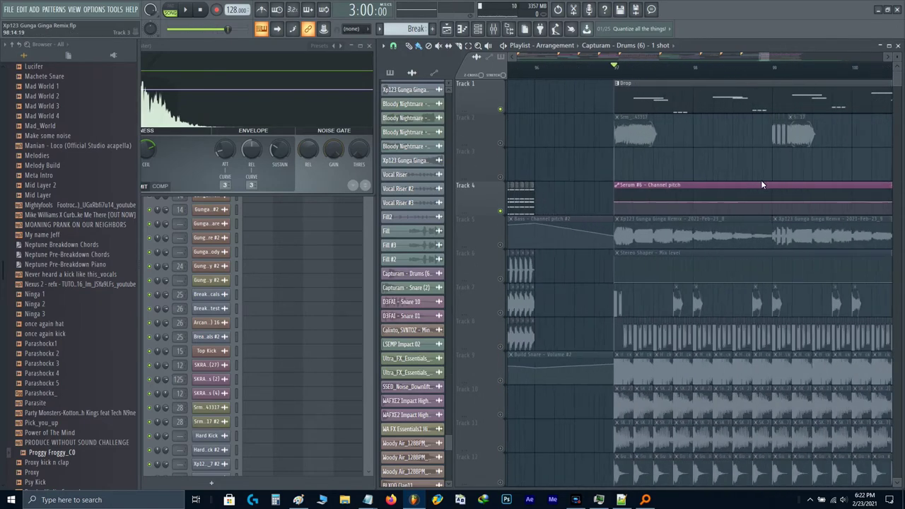
scroll(681, 174, down, 2)
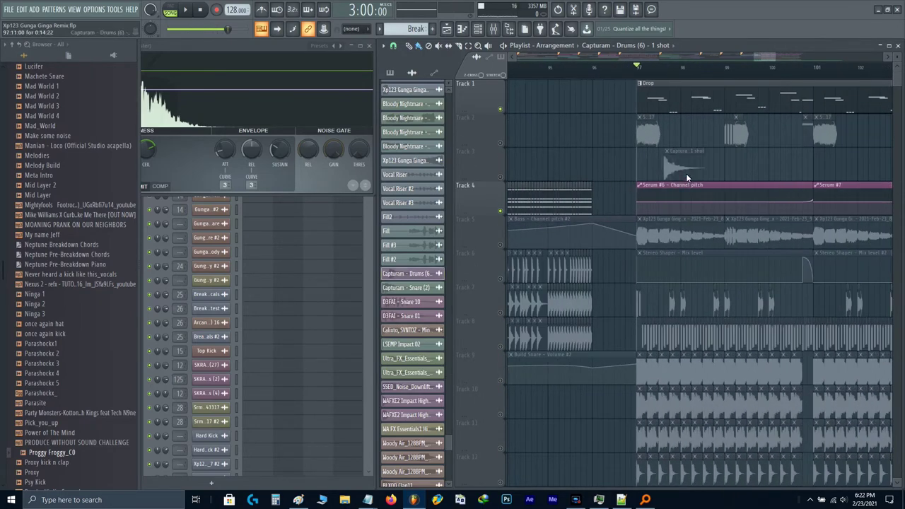
scroll(684, 172, up, 3)
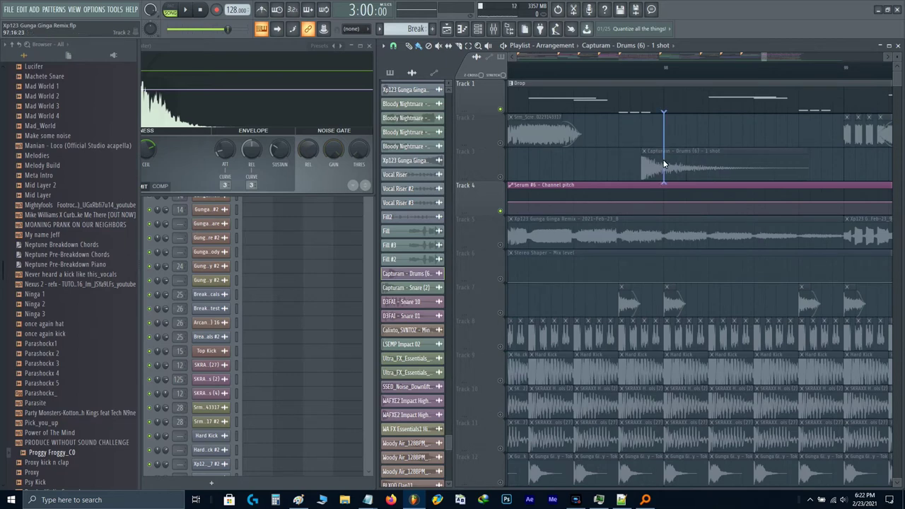
drag(687, 169, 795, 166)
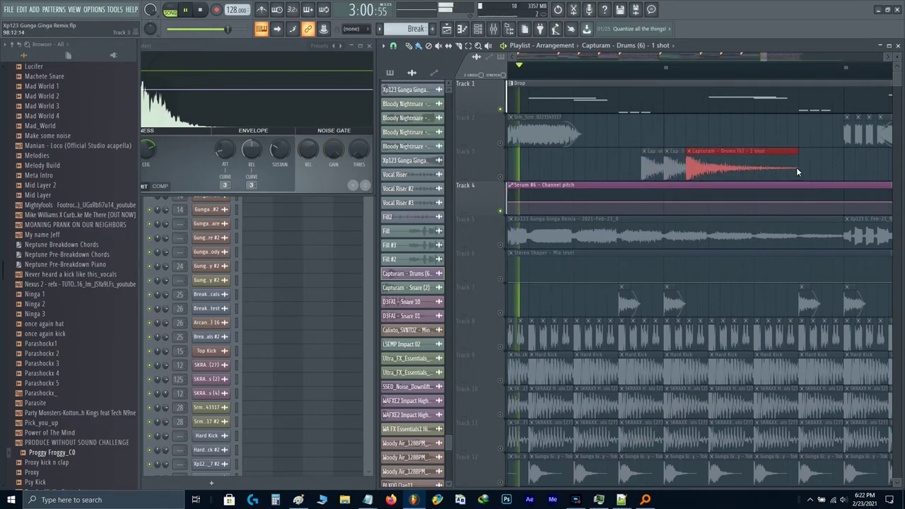
key(space)
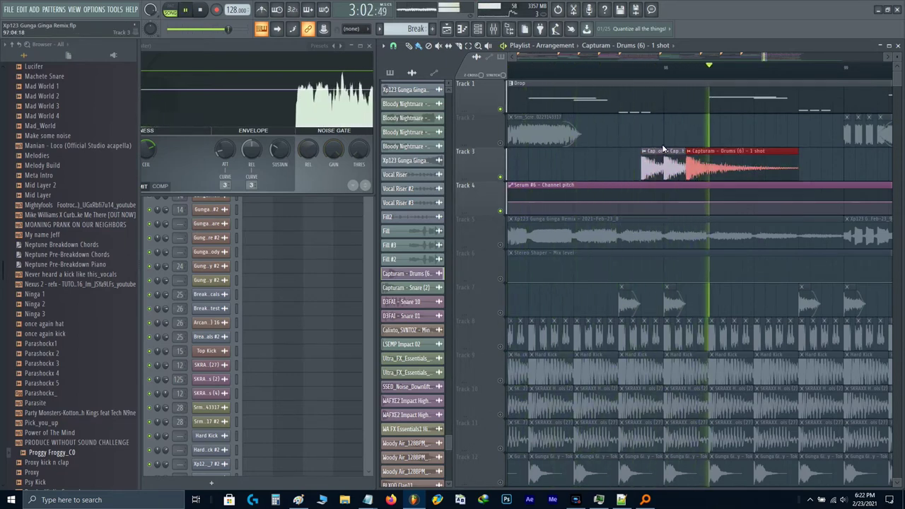
- Repeat the three Capturam - Drums (6) hits from 98:15 on Track 3 and add an extra two-step hit at 98:13
key(space)
scroll(622, 172, down, 2)
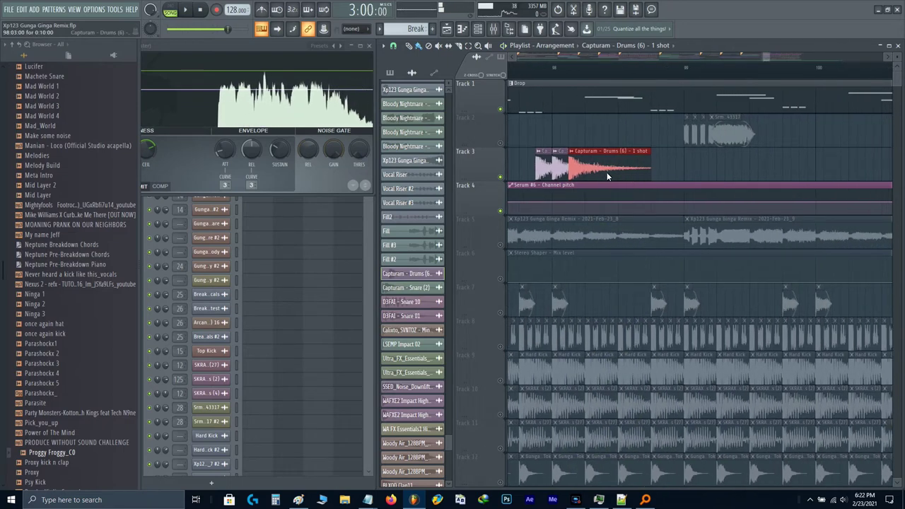
scroll(605, 172, left, 1)
drag(560, 167, 558, 168)
drag(616, 168, 756, 168)
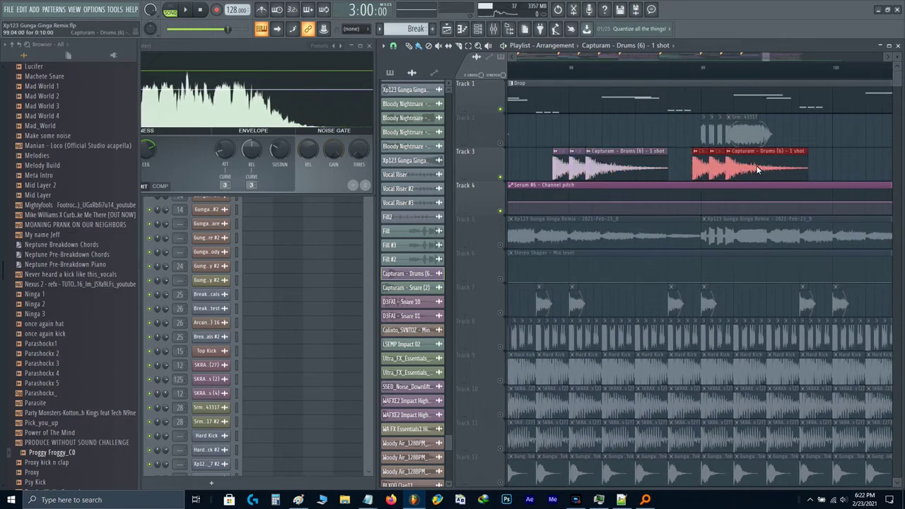
scroll(697, 169, up, 2)
drag(698, 169, 656, 148)
ctrl+click(663, 170)
click(658, 170)
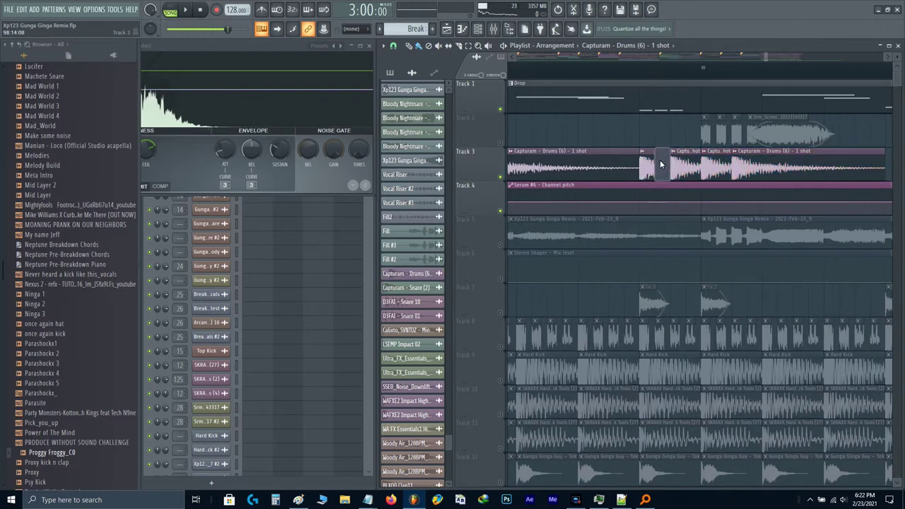
scroll(650, 170, down, 3)
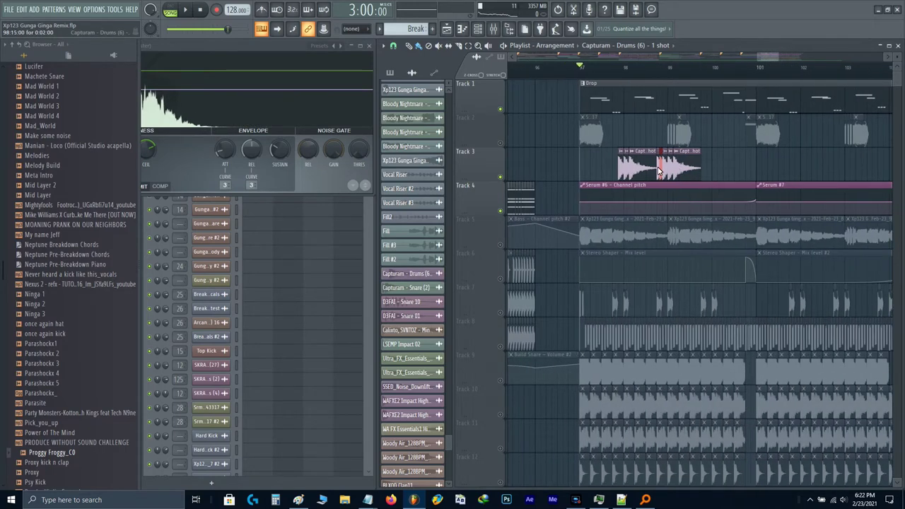
scroll(619, 171, up, 2)
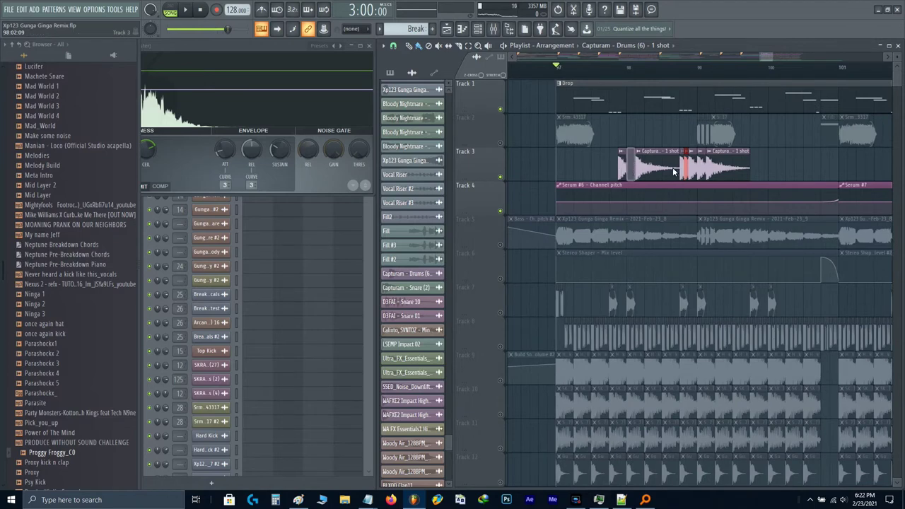
- Make the single Capturam hit at 97:15 unique and route it to mixer track 36, named Drop Drums
click(620, 152)
click(645, 220)
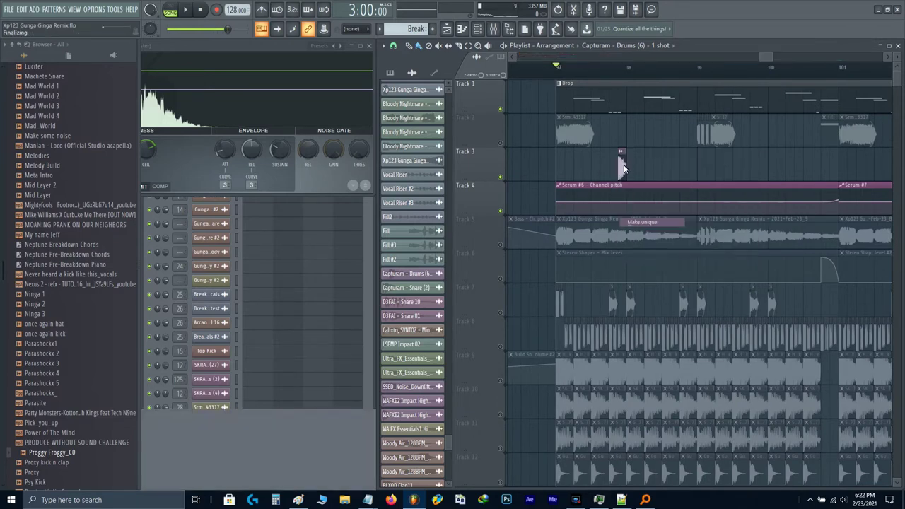
double_click(413, 118)
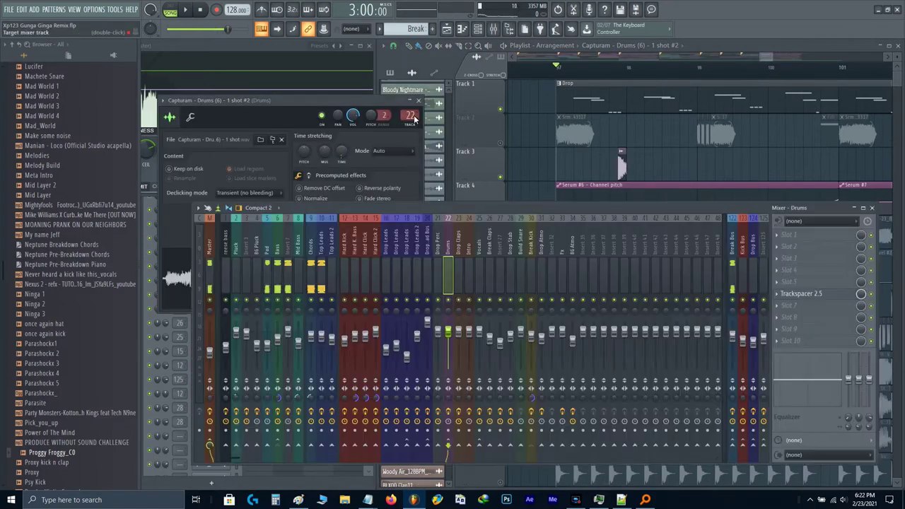
scroll(413, 118, up, 13)
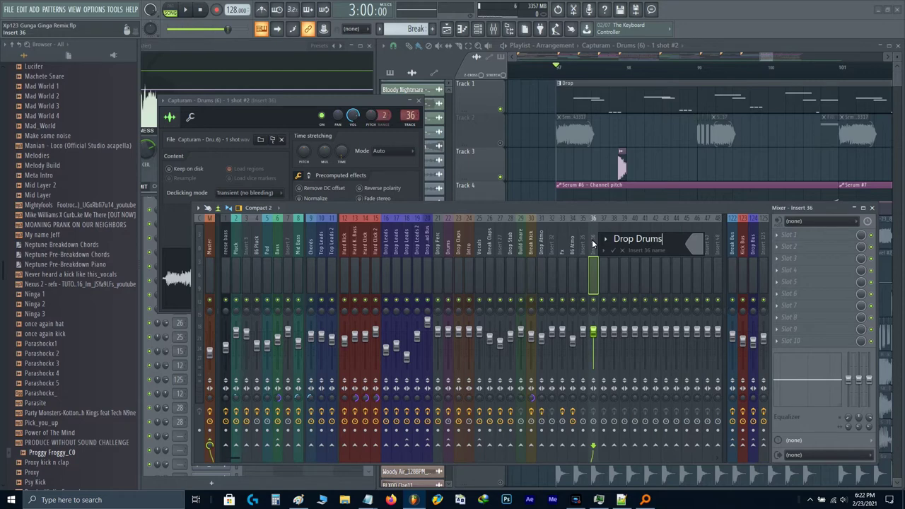
key(Return)
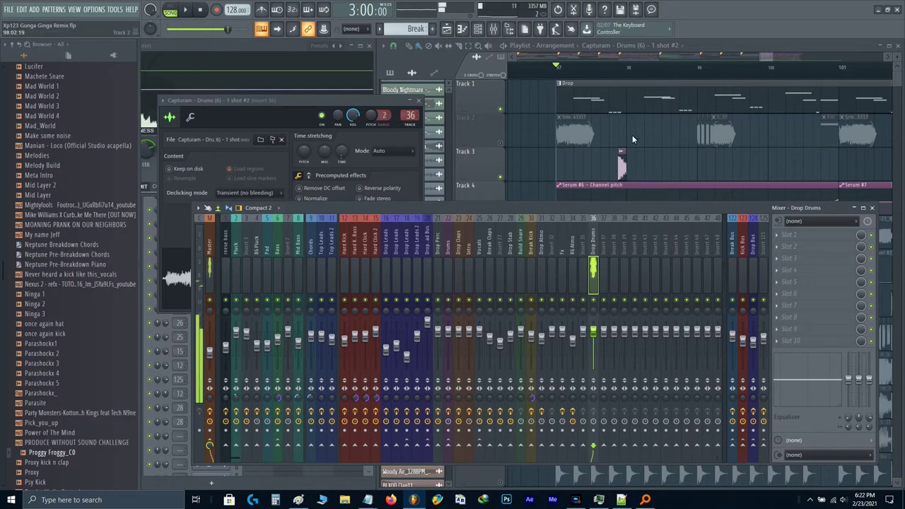
- With Track 1 muted, set the Capturam hit at 97:15 to six steps long and repeat it back to back to about bar 103
click(617, 75)
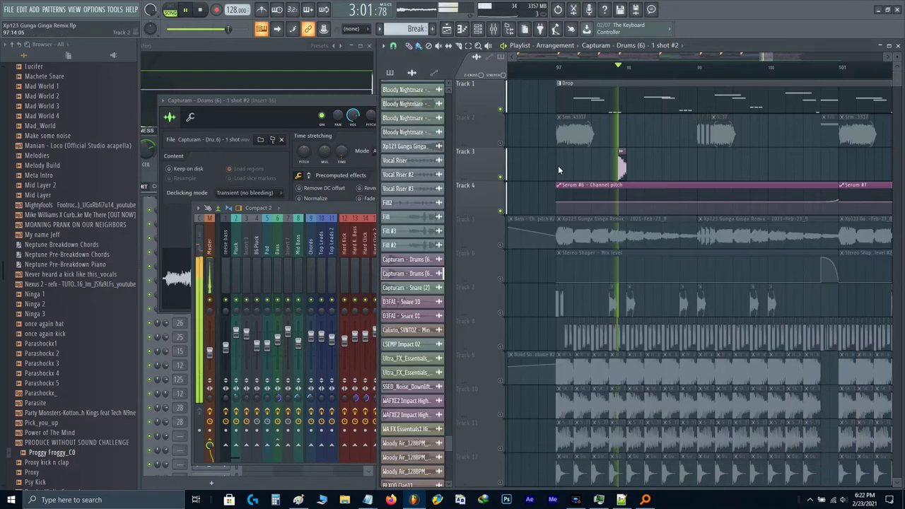
click(501, 109)
drag(626, 165, 728, 171)
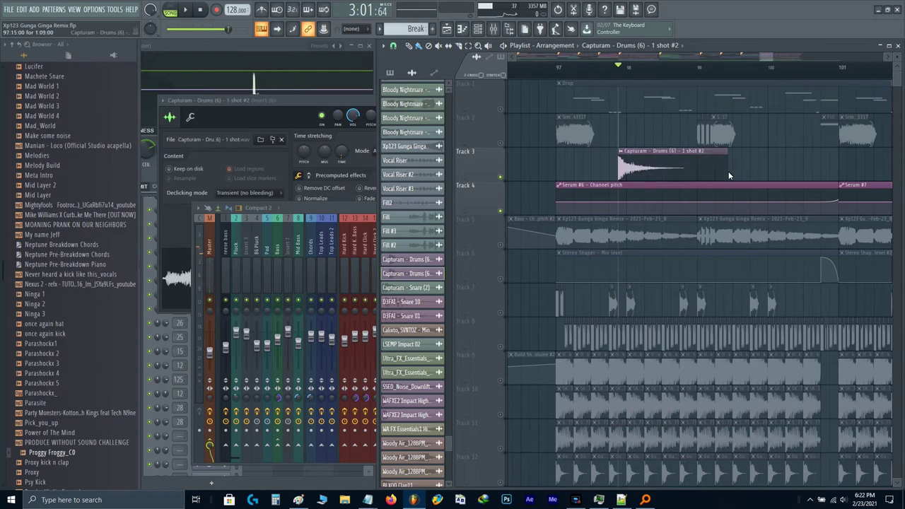
right_click(649, 169)
drag(646, 168, 619, 174)
key(ctrl+b)
key(ctrl+b)
key(ctrl+b)
key(ctrl+b)
key(ctrl+b)
key(ctrl+b)
key(ctrl+b)
key(ctrl+b)
key(ctrl+b)
key(ctrl+b)
key(ctrl+b)
key(ctrl+b)
key(ctrl+b)
- Load FabFilter Pro-Q 3 in the first Drop Drums effect slot and add a low cut at about 113 Hz
click(334, 209)
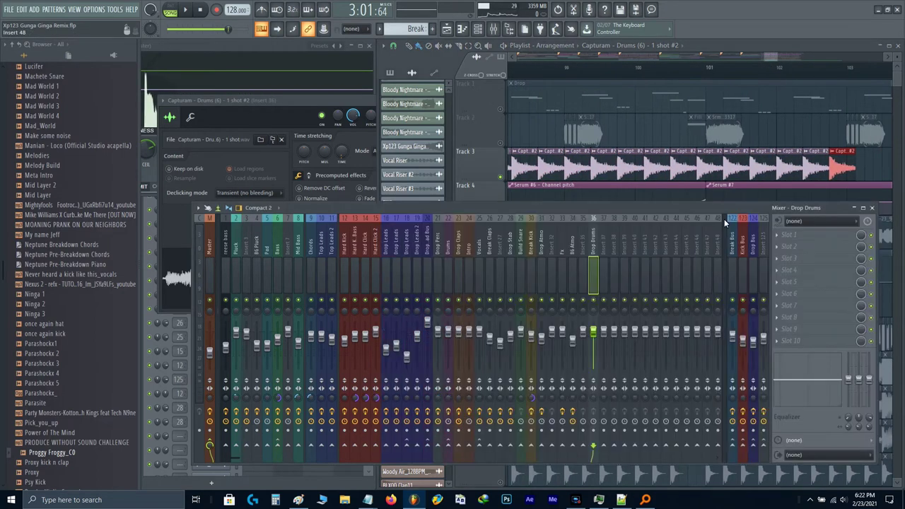
key(space)
click(786, 236)
click(583, 80)
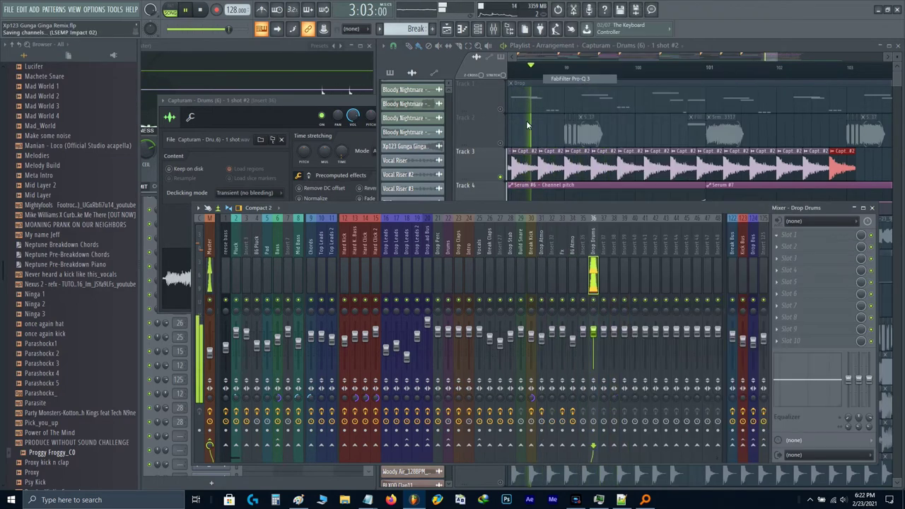
click(203, 214)
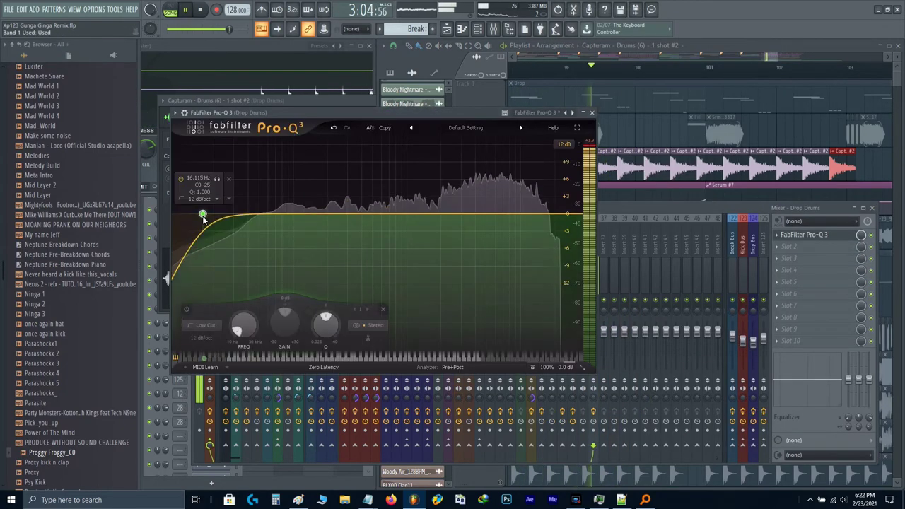
drag(214, 199, 314, 211)
- Add a second 36 dB/oct low cut placed on Side only, and set its frequency above the first cut
click(183, 215)
right_click(182, 216)
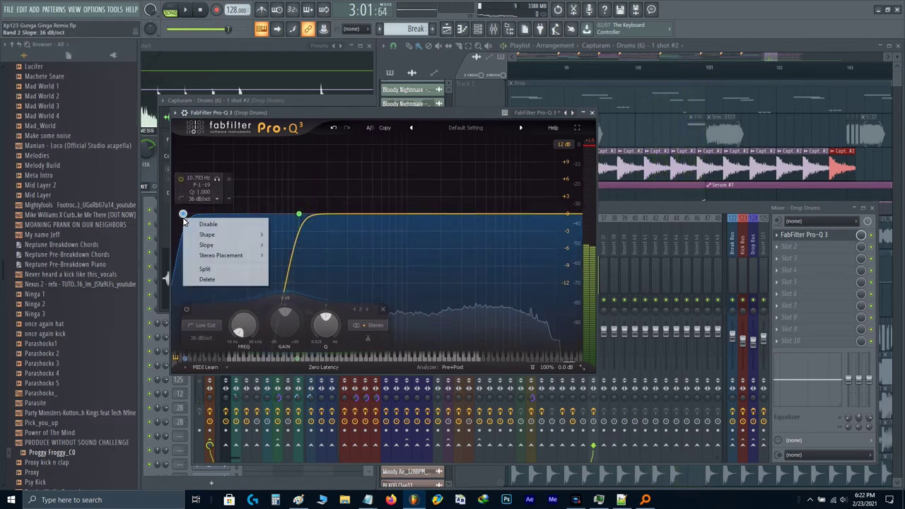
mouse_move(234, 255)
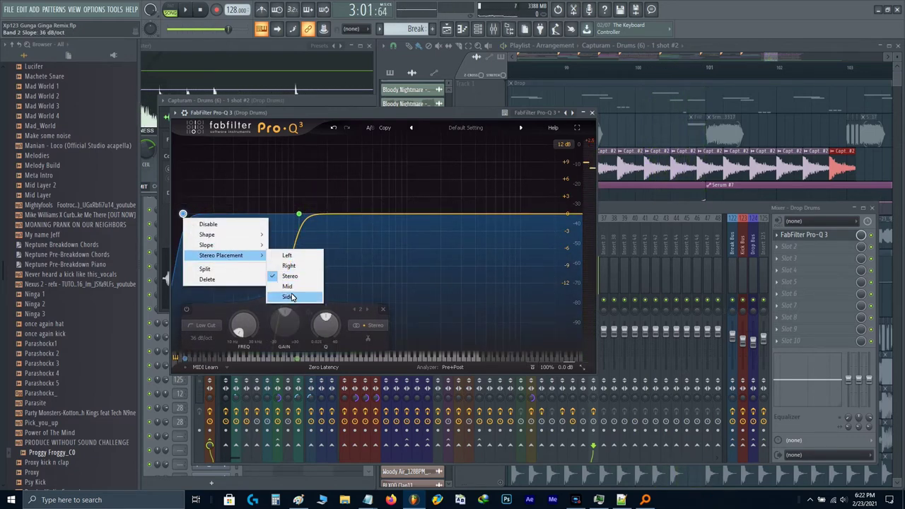
click(288, 297)
drag(216, 181, 361, 214)
key(space)
key(space)
key(space)
key(Escape)
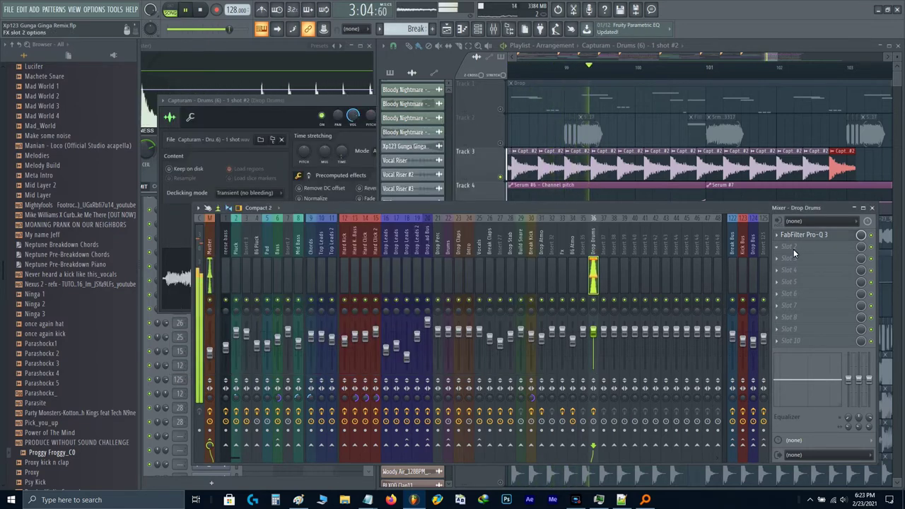
- Load CamelCrusher in the second Drop Drums slot and copy the Pro-Q 3 with its two low cuts into the third slot
click(793, 248)
click(570, 34)
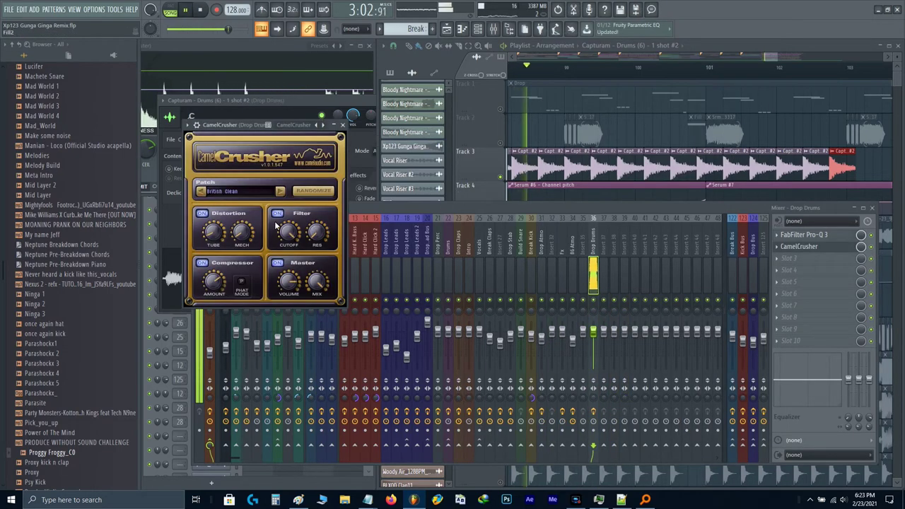
key(Escape)
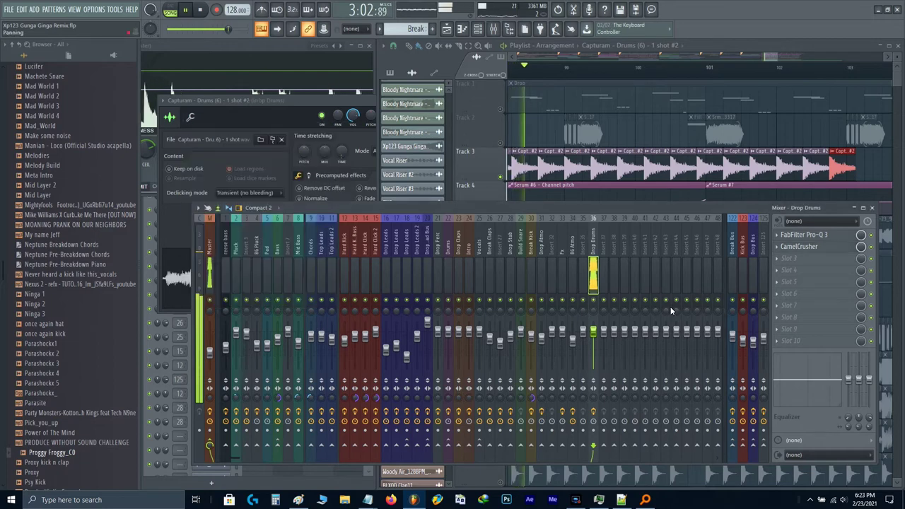
click(776, 236)
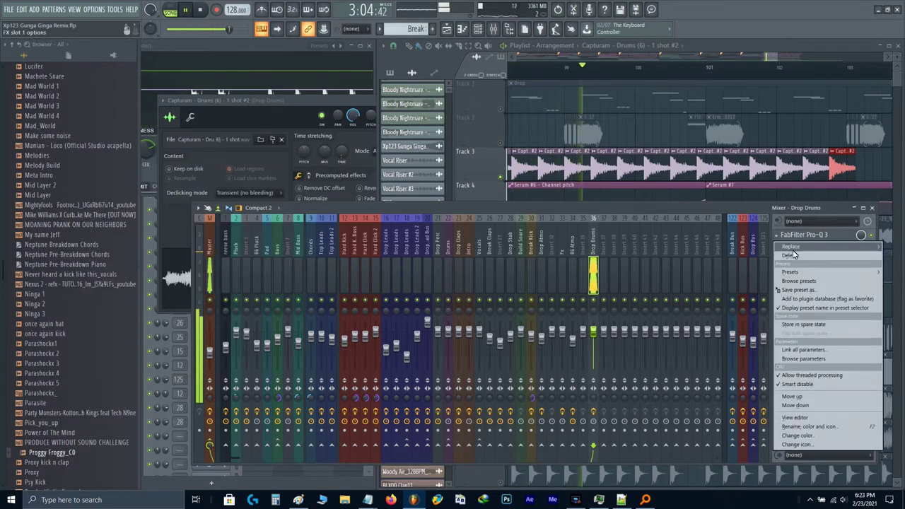
click(797, 289)
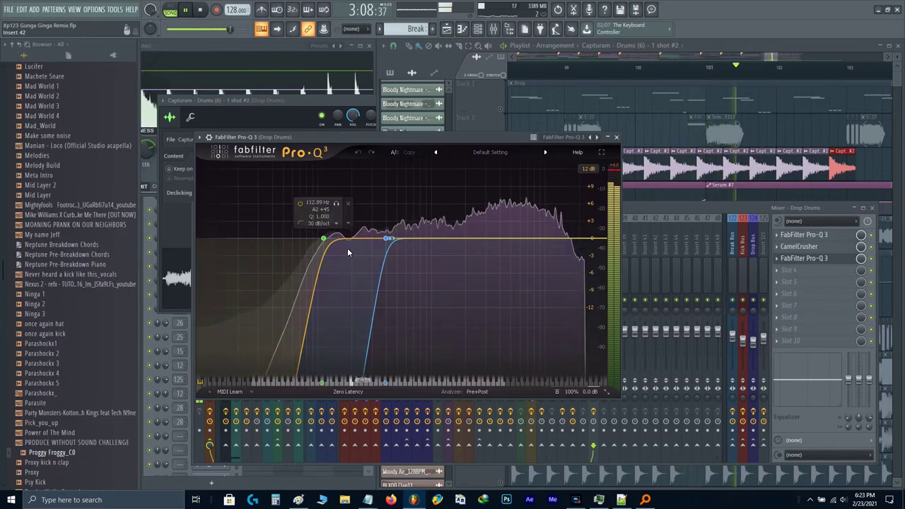
click(324, 239)
key(Escape)
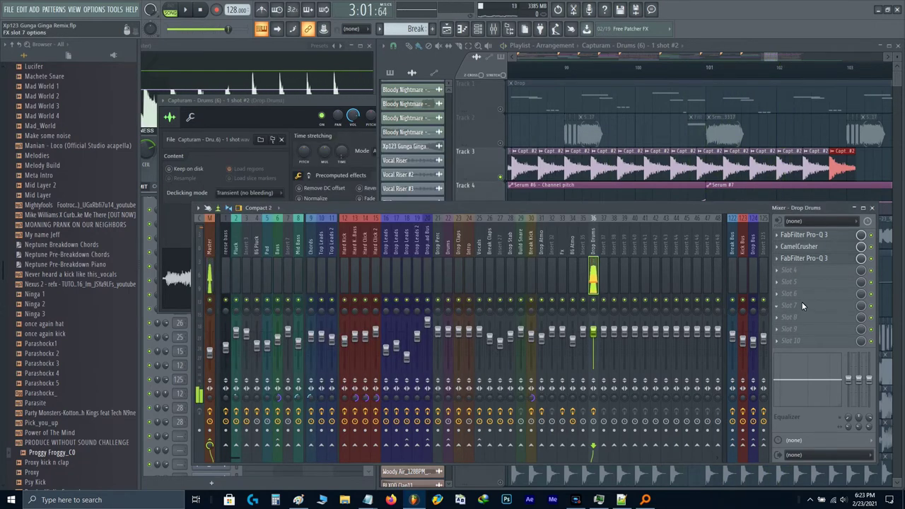
- Load LFOTool in slot 7 of Drop Drums and raise the start of its volume curve to 37%
click(801, 302)
click(565, 204)
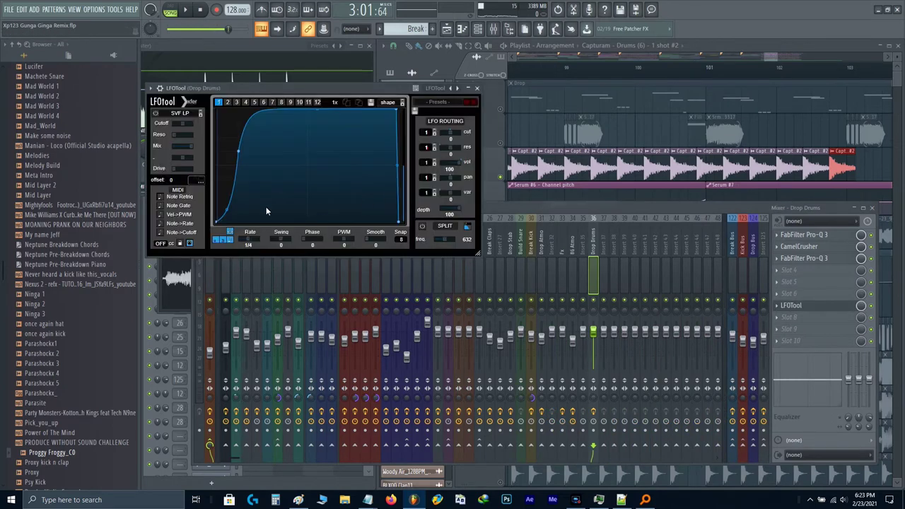
key(space)
drag(221, 219, 210, 183)
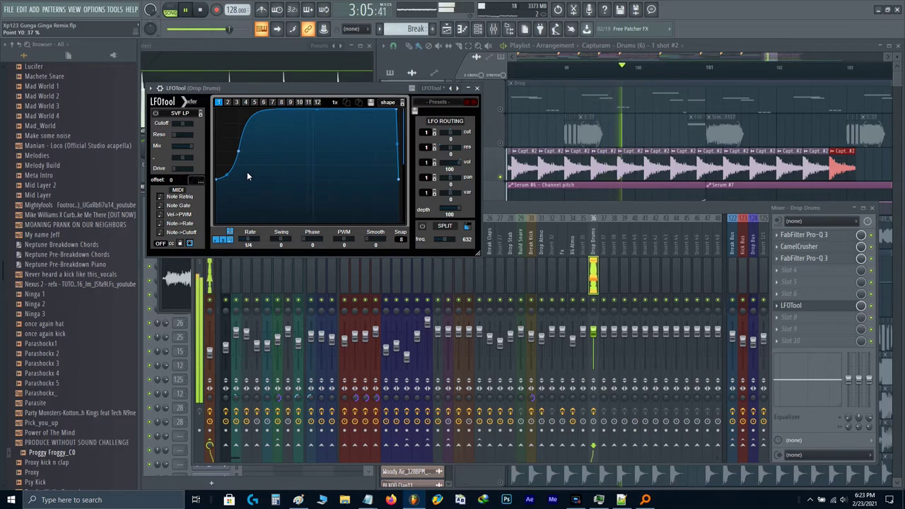
key(Escape)
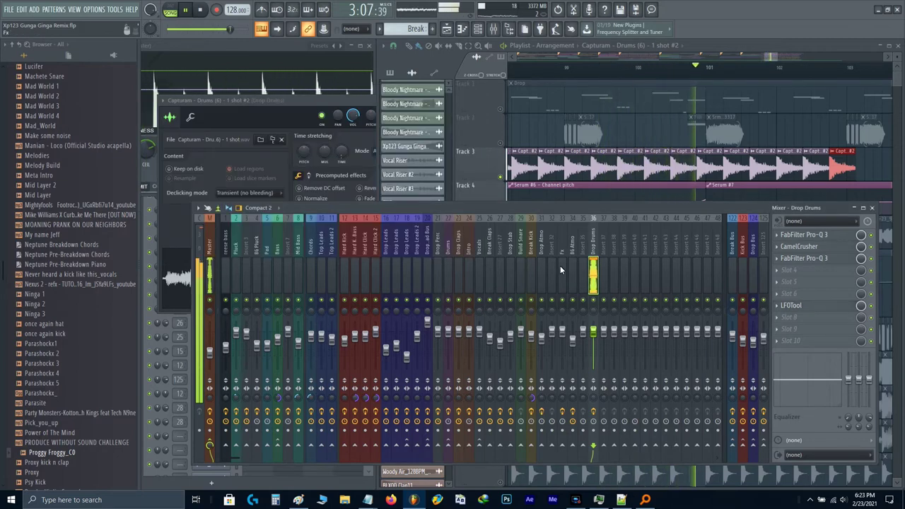
key(F9)
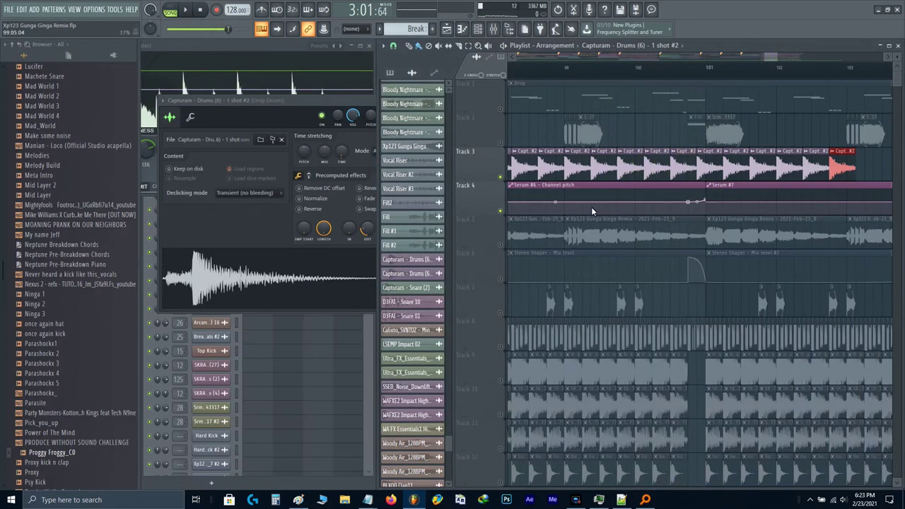
- Delete the repeated Capturam hits after the one at 97:15 and play from bar 97 with Track 1 unmuted
scroll(631, 192, down, 1)
drag(619, 170, 835, 171)
key(Delete)
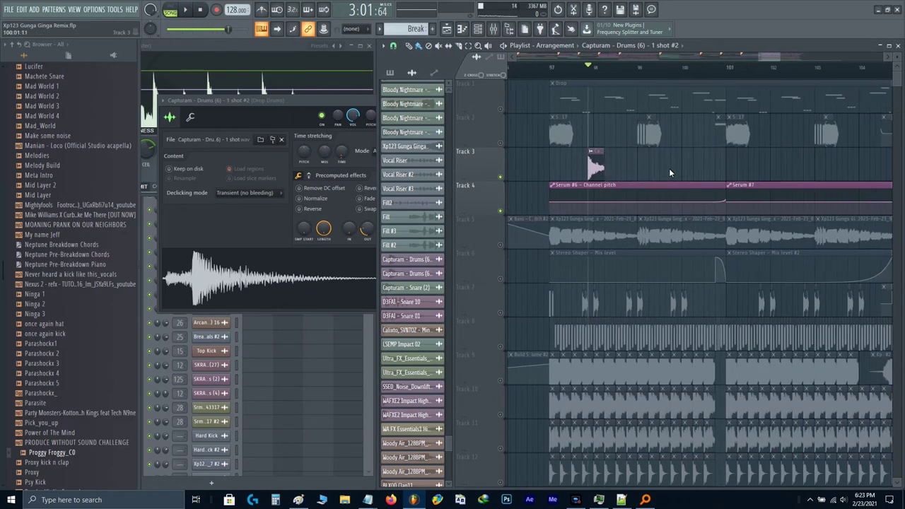
scroll(571, 147, up, 2)
key(space)
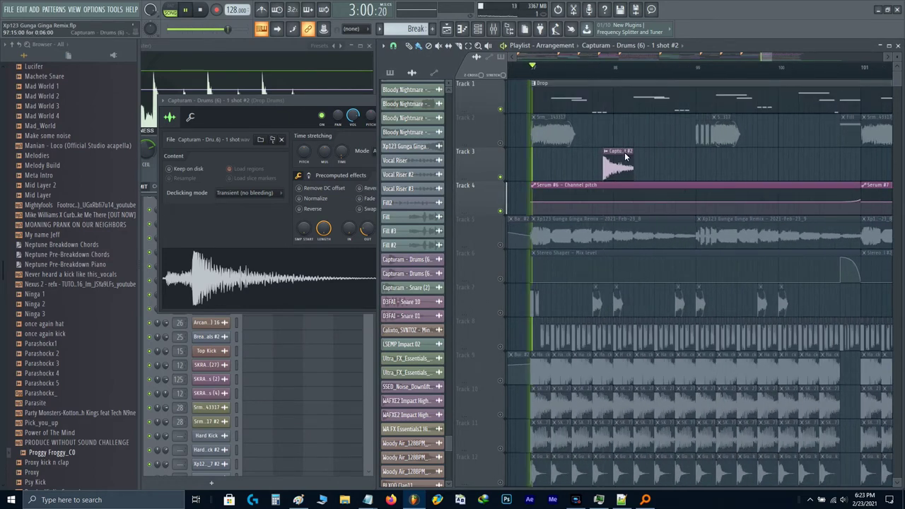
- Try repeating the Capturam hit on Track 3 at a length of 1:09:00, and delete the long clips
scroll(615, 156, up, 3)
click(617, 161)
key(space)
key(ctrl+b)
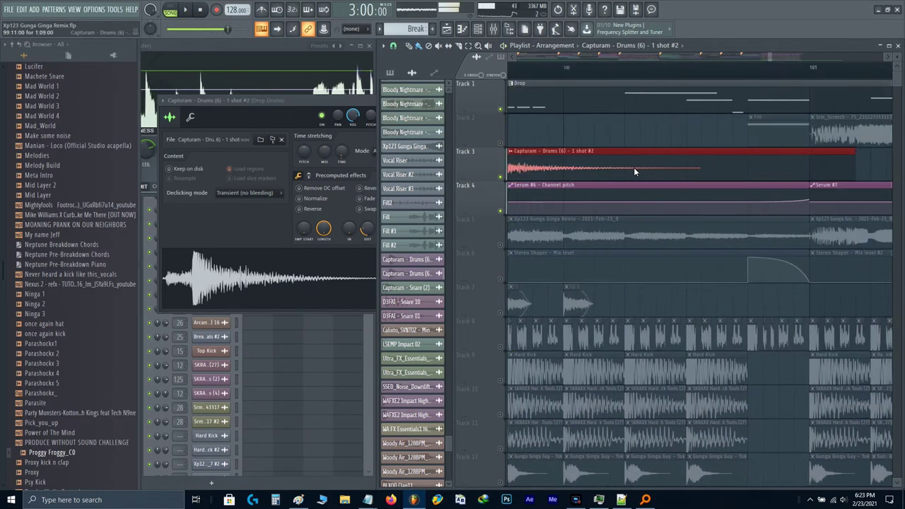
scroll(634, 171, down, 4)
right_click(659, 176)
scroll(660, 174, left, 2)
right_click(698, 164)
- Make the hit at 97:15 two steps long, repeat it twice, and extend the third hit to 14 steps while listening
scroll(599, 170, up, 4)
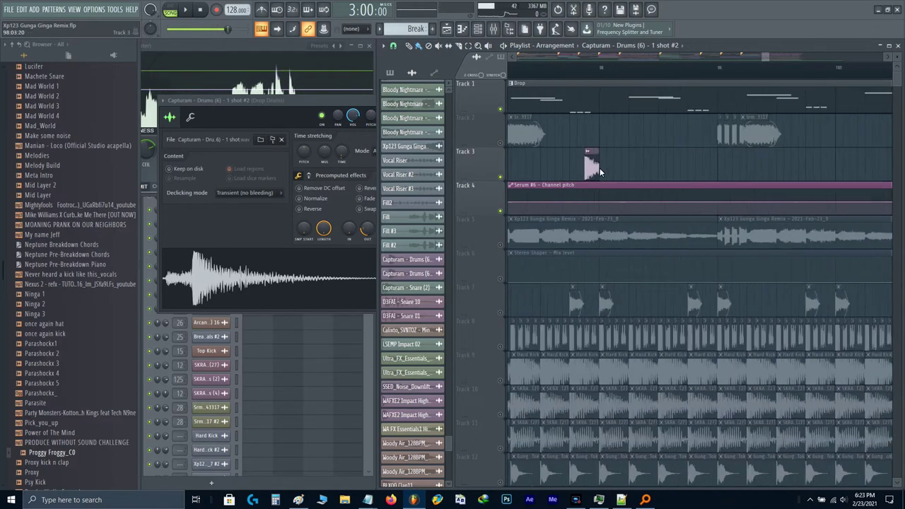
ctrl+click(592, 173)
scroll(592, 173, down, 2)
key(ctrl+b)
key(ctrl+b)
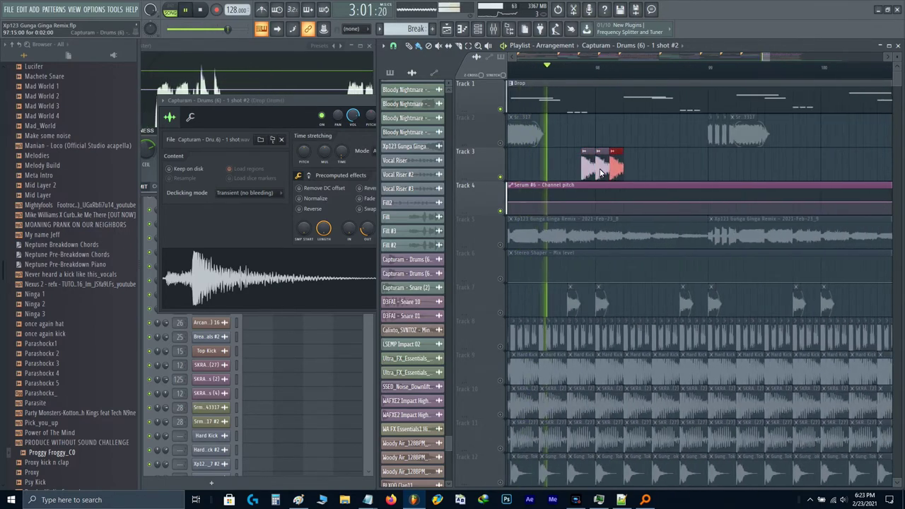
drag(624, 174, 706, 175)
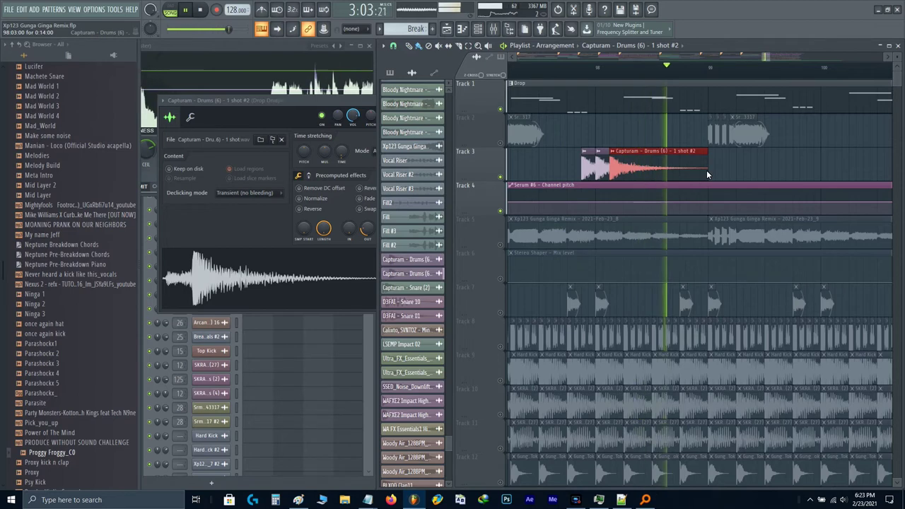
key(space)
- Shorten the third Capturam hit to 10 steps and add a two-step hit at 98:13
scroll(686, 168, up, 3)
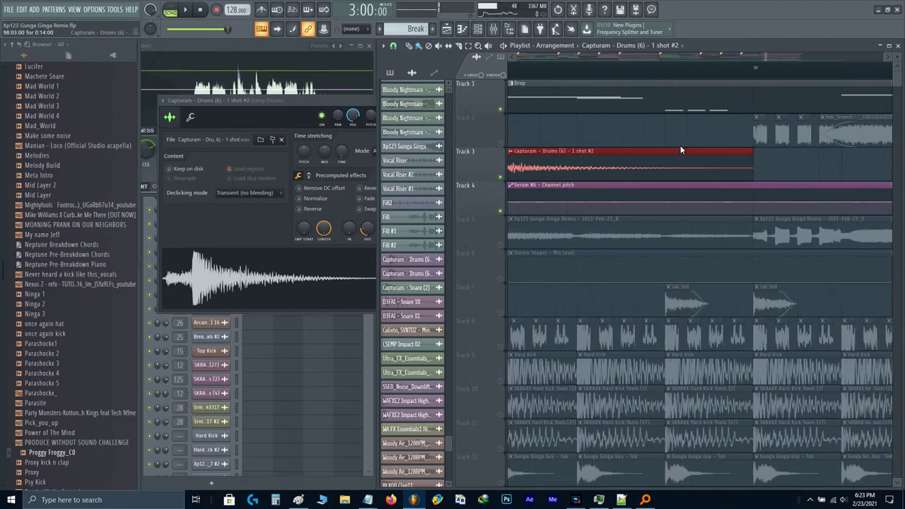
drag(662, 113, 662, 172)
drag(667, 172, 636, 172)
key(ctrl+b)
drag(633, 112, 535, 170)
right_click(661, 167)
- Repeat the one-bar group of four Capturam hits from 98:15 on Track 3 and play the result
key(ctrl+b)
scroll(621, 176, down, 4)
key(space)
scroll(534, 171, down, 1)
key(ctrl+b)
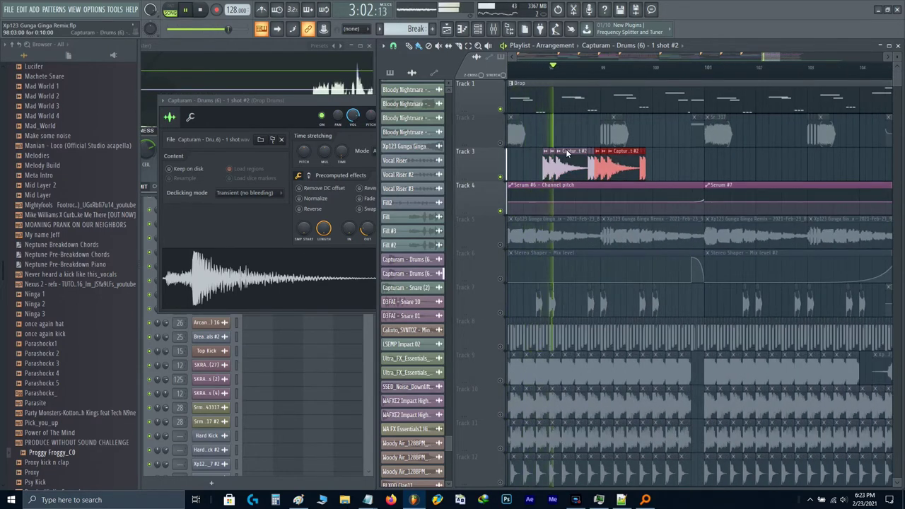
key(space)
- Check the precomputed effects of the Capturam sample, close its settings, and play the drum pattern
click(308, 175)
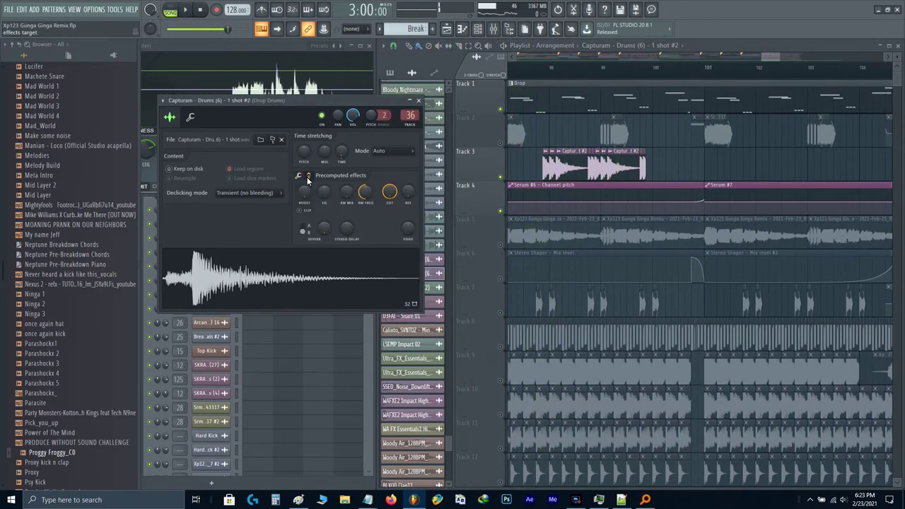
key(Escape)
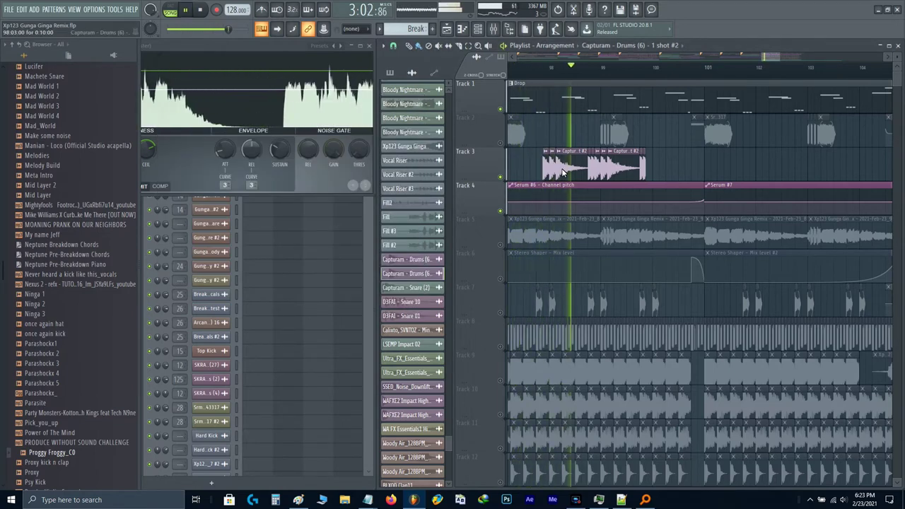
key(space)
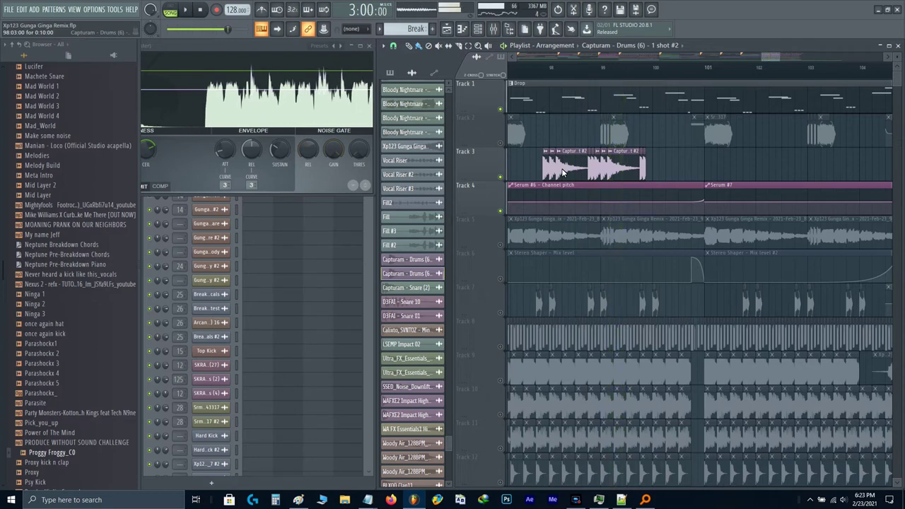
- Delete the repeated Capturam hits on Track 3, keeping only the first hit at 97:15
double_click(562, 172)
drag(366, 228, 386, 359)
right_click(640, 168)
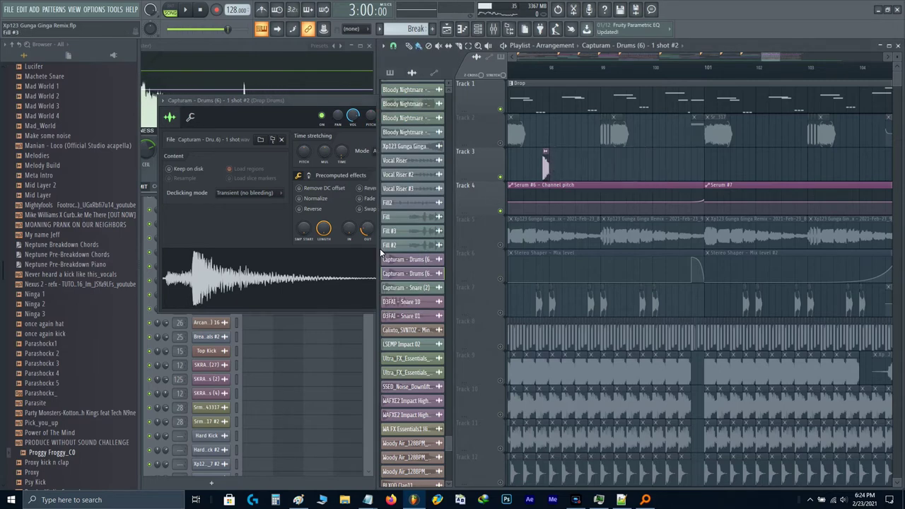
- Raise the Capturam sample's start offset to cut off its soft onset, and increase its fade-out to shorten the tail
drag(304, 229, 287, 177)
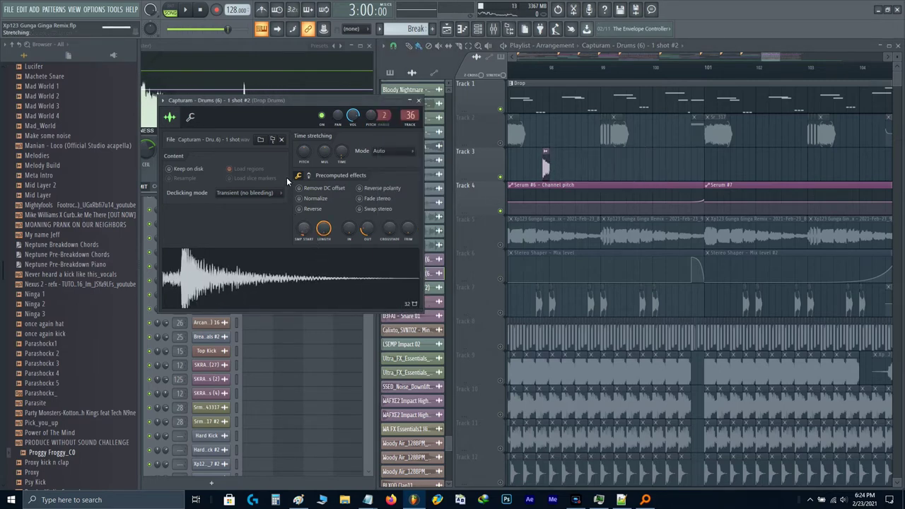
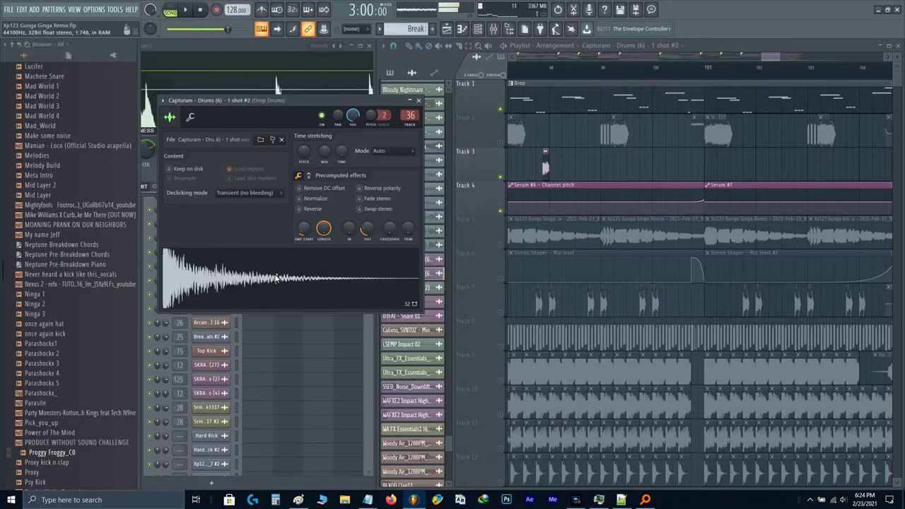
scroll(513, 189, up, 2)
click(566, 167)
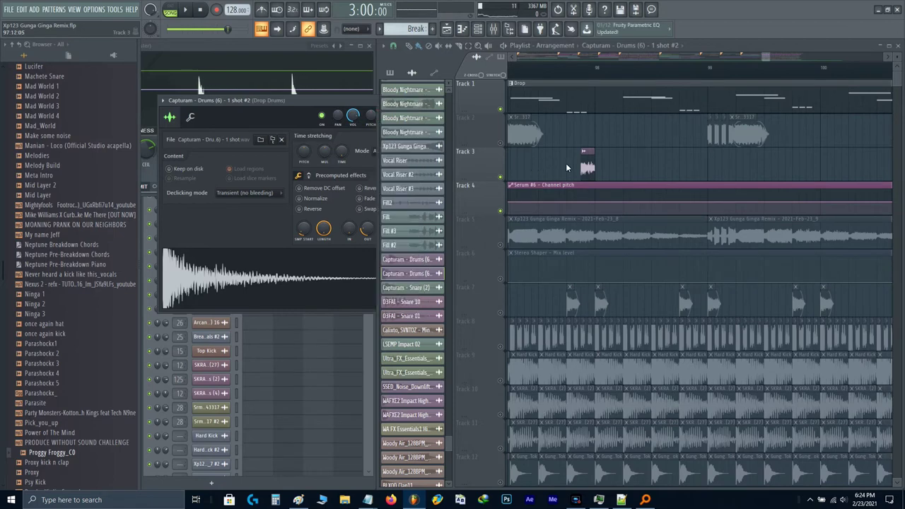
click(268, 223)
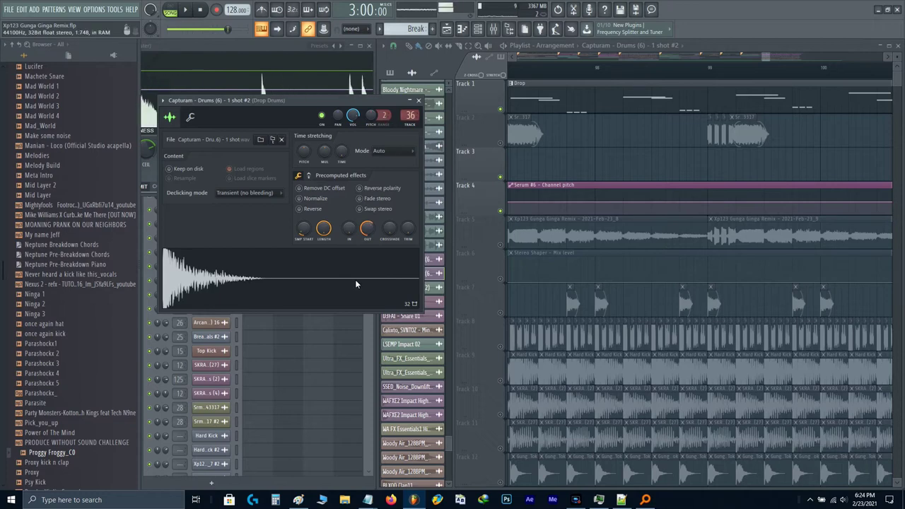
- Place the edited sample on Track 3 again, choosing the existing clip Capturam - Drums (6) - 1 shot #2
drag(332, 266, 574, 169)
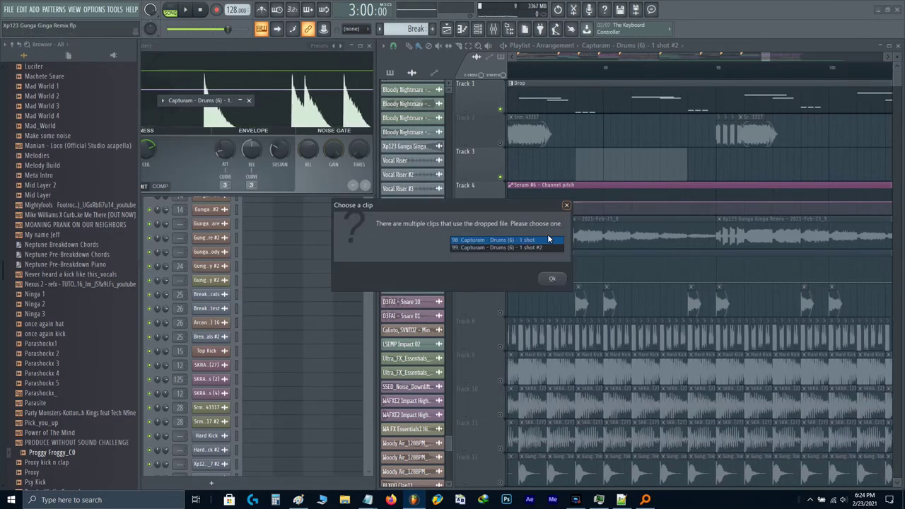
click(533, 248)
click(550, 278)
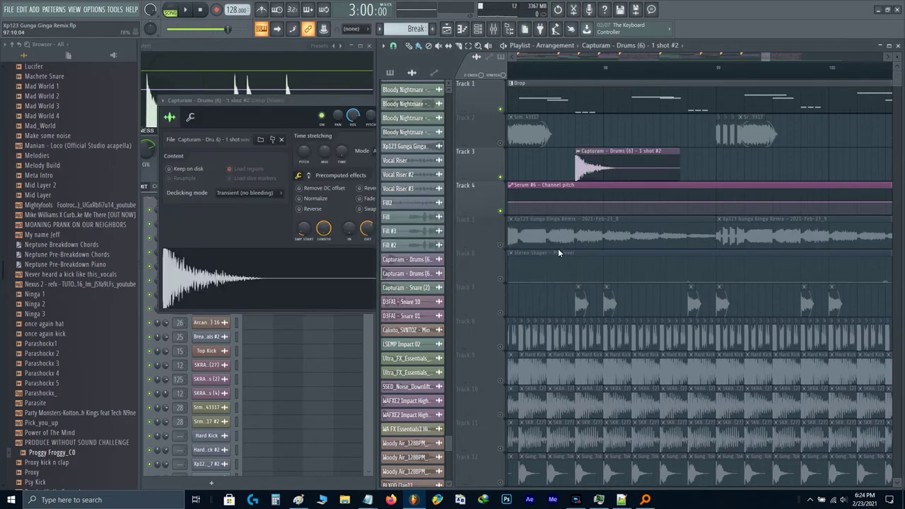
- Trim the Capturam clip to a two-step hit at 97:15 and repeat it twice
scroll(573, 180, up, 1)
drag(613, 167, 656, 144)
right_click(695, 167)
ctrl+click(639, 172)
key(ctrl+b)
key(ctrl+b)
scroll(640, 172, down, 2)
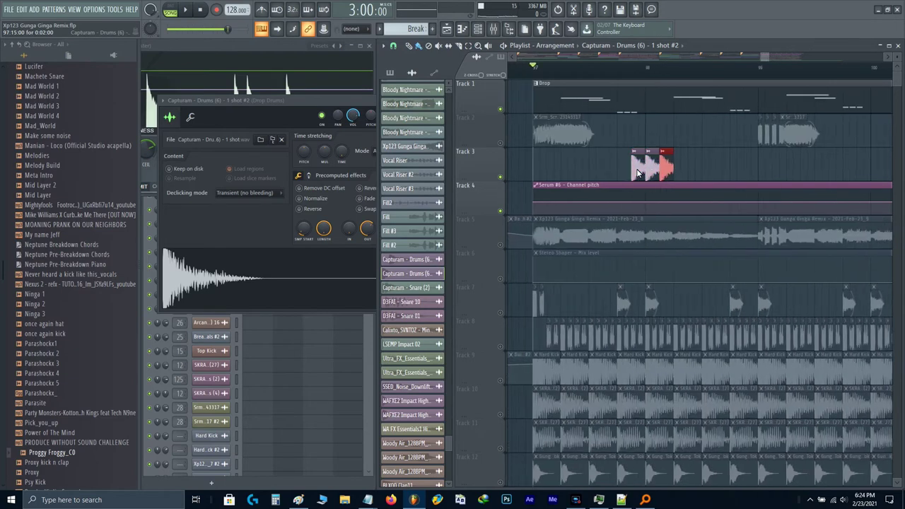
- Extend the third Capturam hit to 14 steps, up to bar 99, while listening, and close the sample settings
key(space)
drag(676, 170, 757, 167)
key(space)
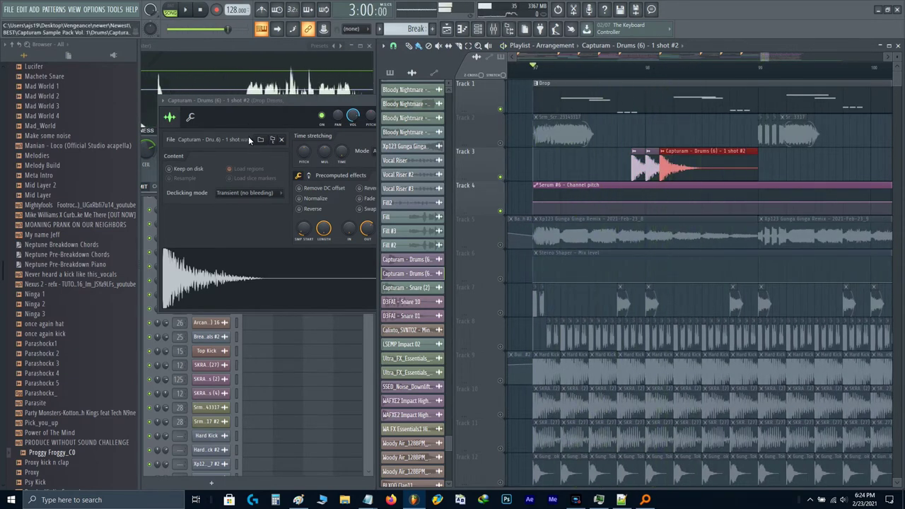
click(244, 118)
key(Escape)
- Audition the percussion samples in the Drums folder of Evolution Of Sound's Festival Revolution Vol.1 pack
scroll(109, 176, up, 3)
scroll(112, 182, up, 15)
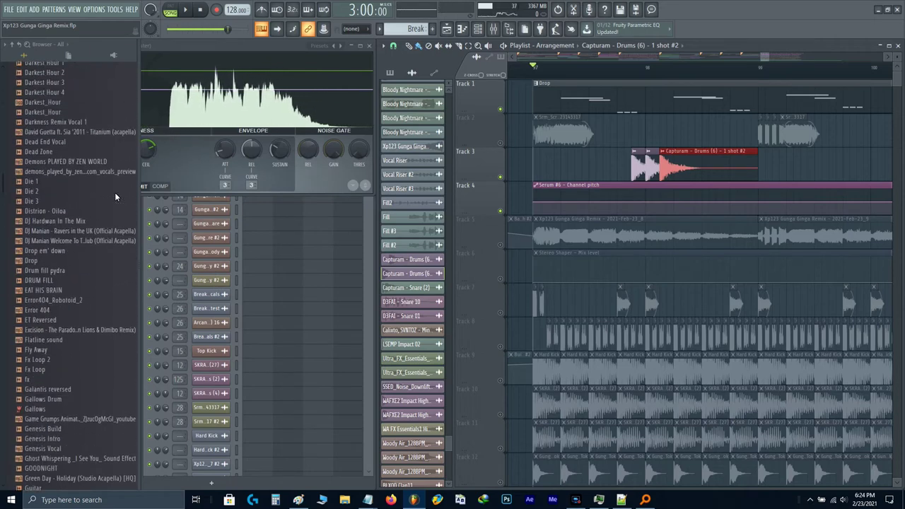
click(51, 290)
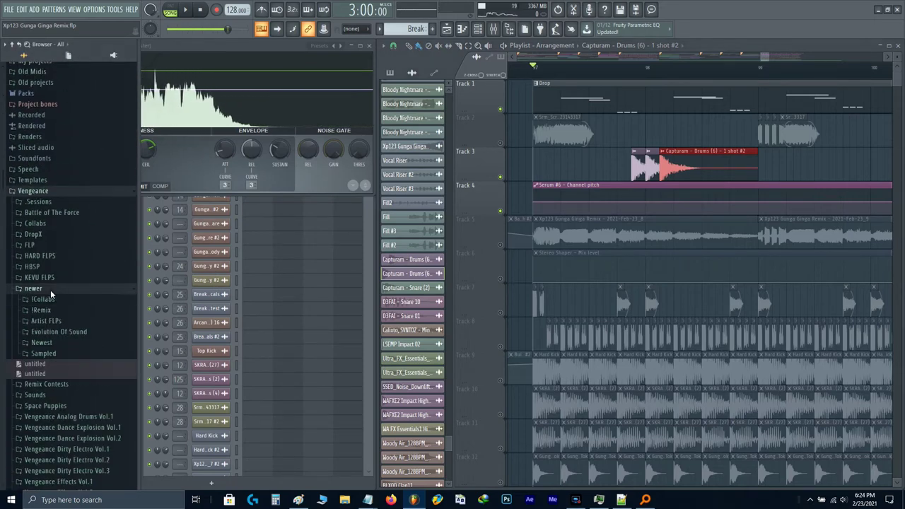
click(54, 327)
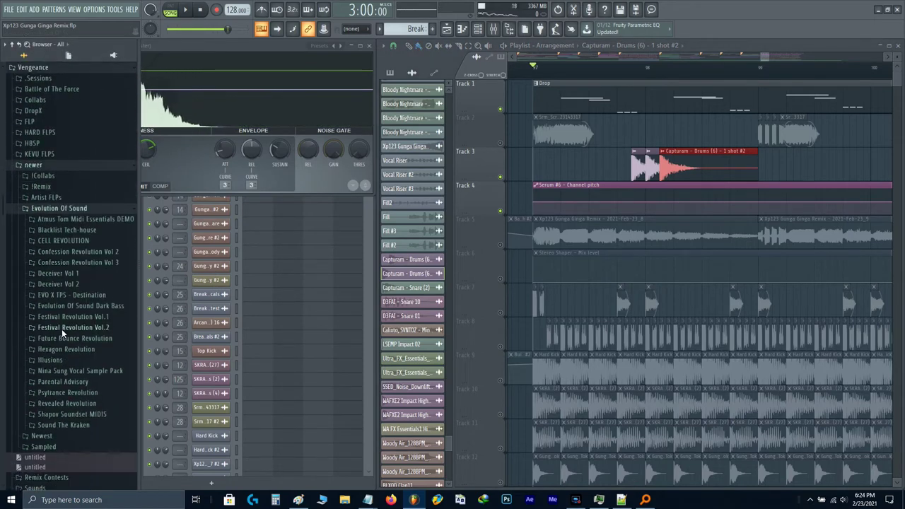
click(53, 316)
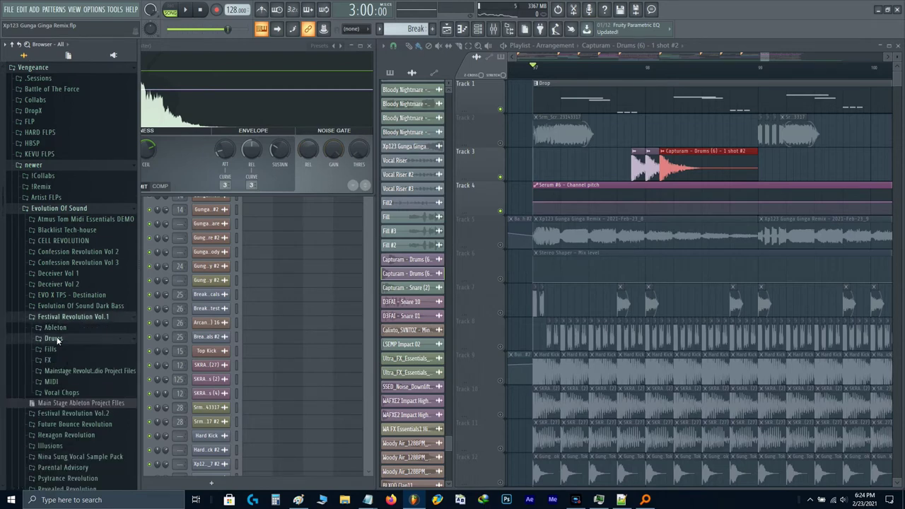
click(56, 337)
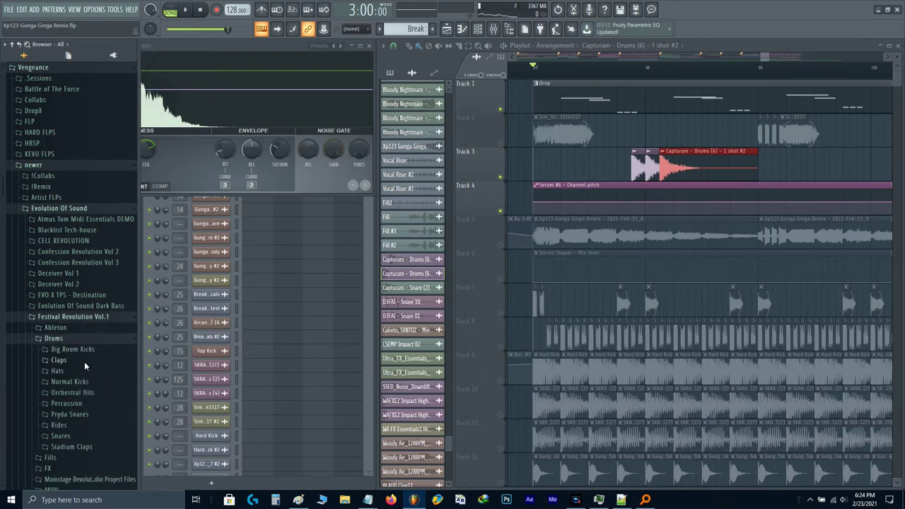
click(70, 403)
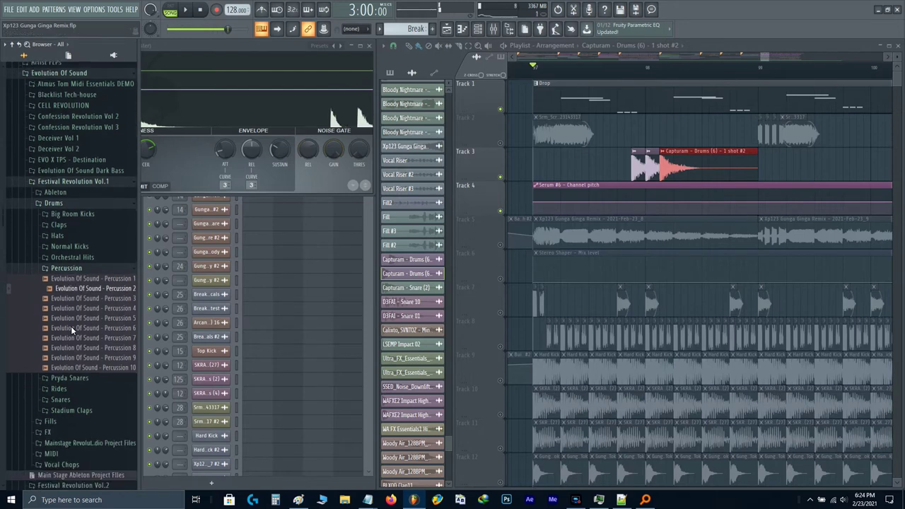
click(70, 326)
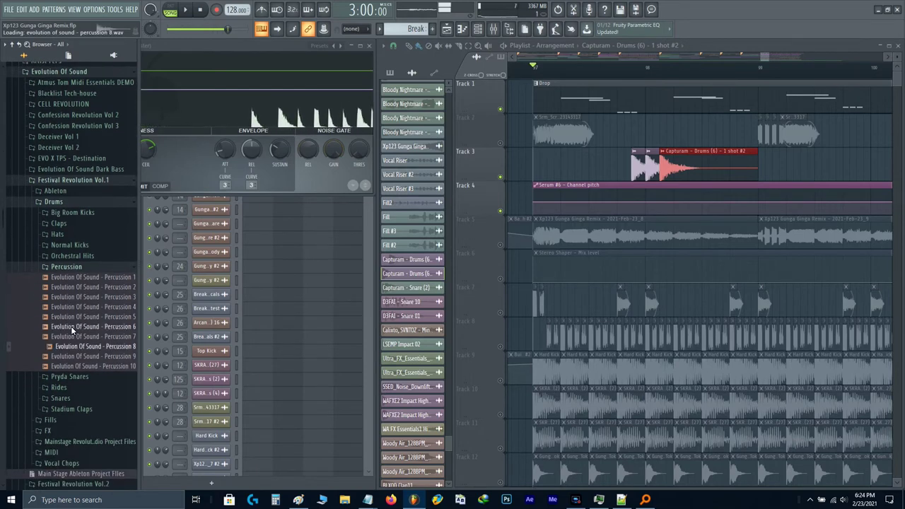
click(71, 336)
- Place Evolution Of Sound - Percussion 7 on Track 2 at 97:15 above the Capturam hits and check its sample settings
drag(70, 337, 643, 130)
scroll(645, 134, up, 3)
click(648, 165)
double_click(645, 166)
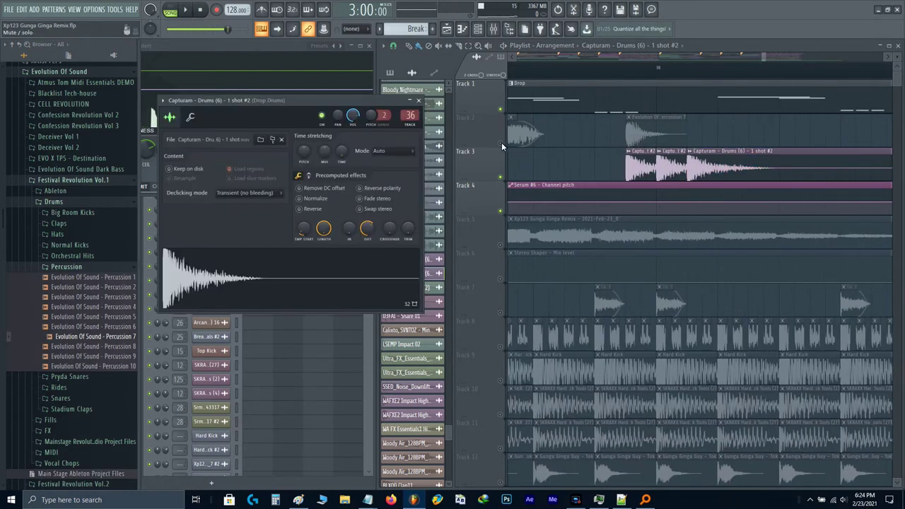
double_click(657, 136)
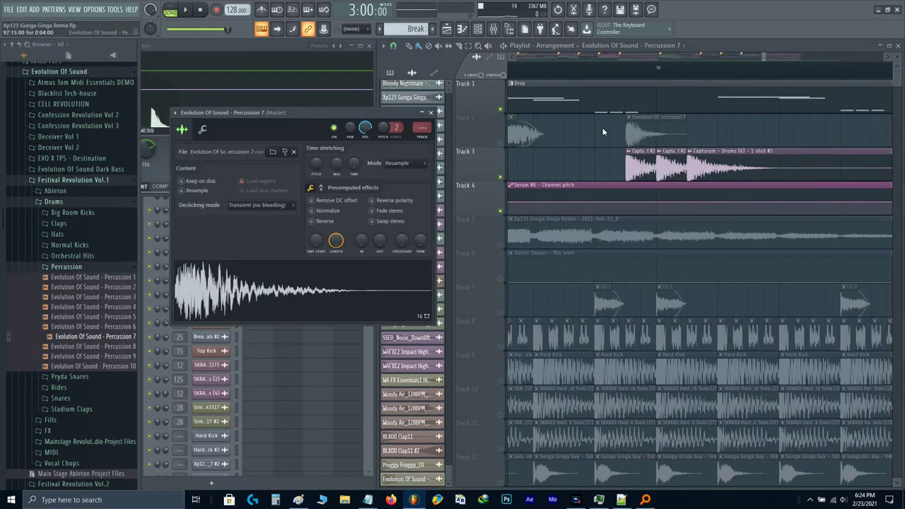
key(Escape)
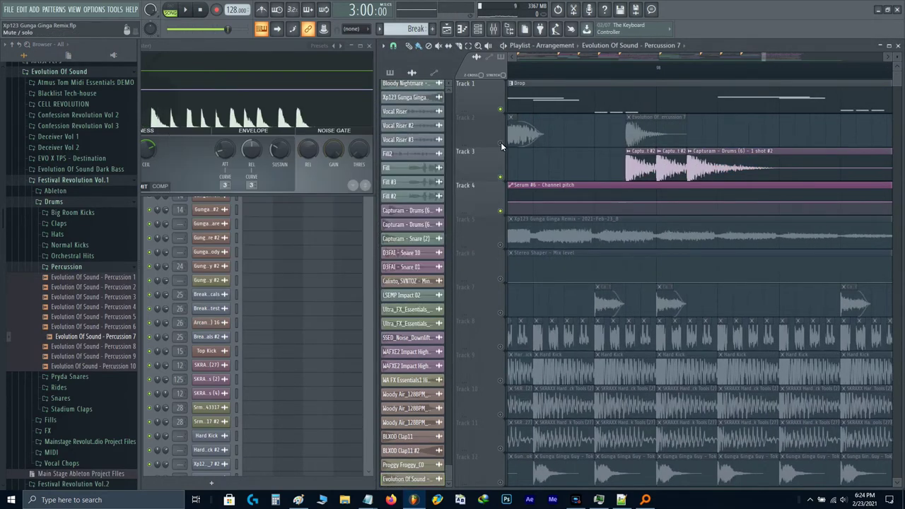
- Unmute Track 2, shorten the Percussion 7 clip to two steps, and repeat it twice
click(501, 143)
key(space)
scroll(698, 135, up, 2)
drag(698, 136, 641, 135)
ctrl+click(635, 130)
key(ctrl+b)
key(ctrl+b)
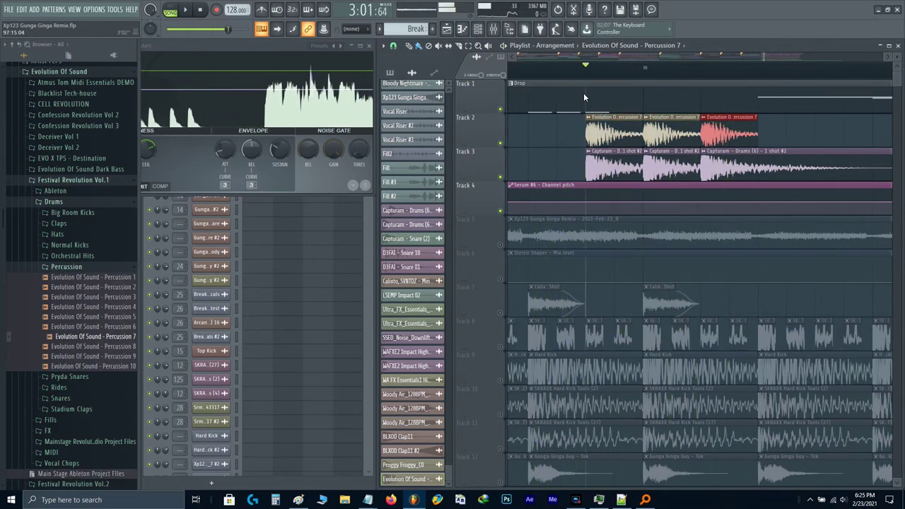
- Solo Track 2 and listen to the Percussion 7 hits on their own
ctrl+click(501, 142)
scroll(590, 149, up, 3)
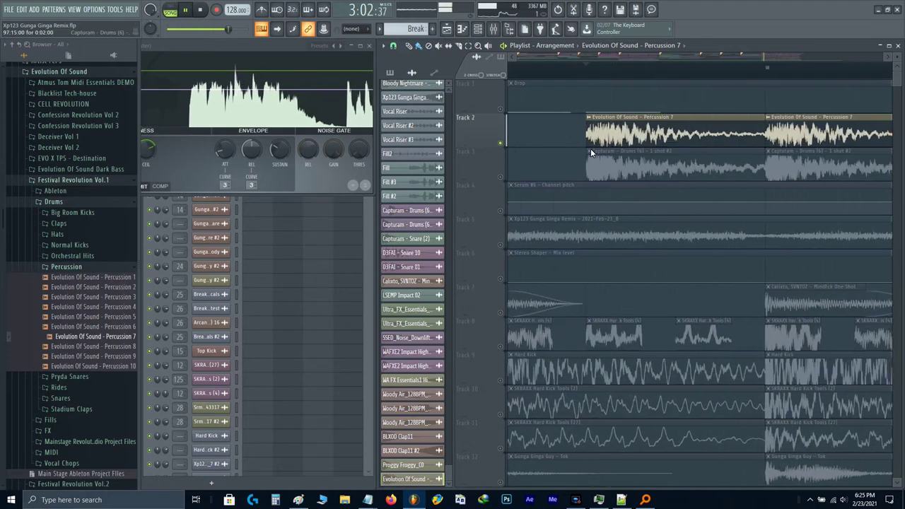
key(space)
- Open the Capturam sample's settings, check the time-stretching pitch options, and close them
double_click(603, 164)
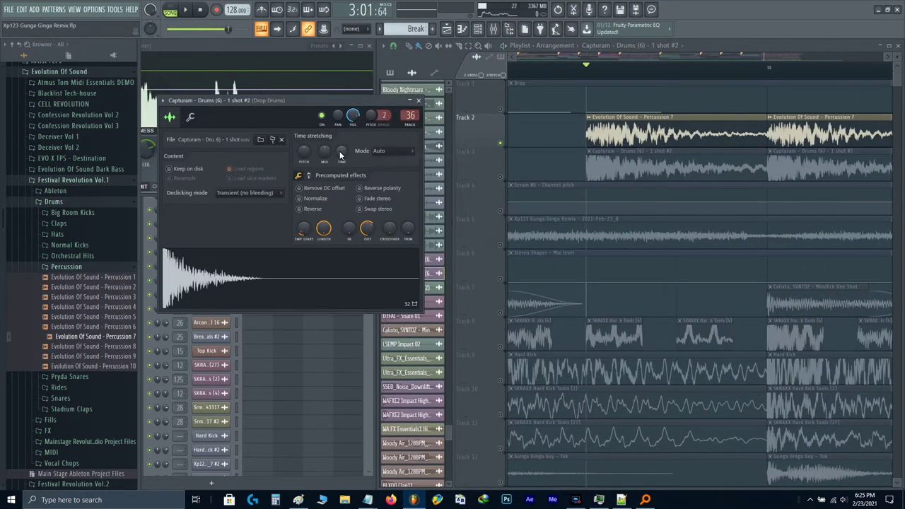
right_click(305, 151)
click(309, 157)
key(Escape)
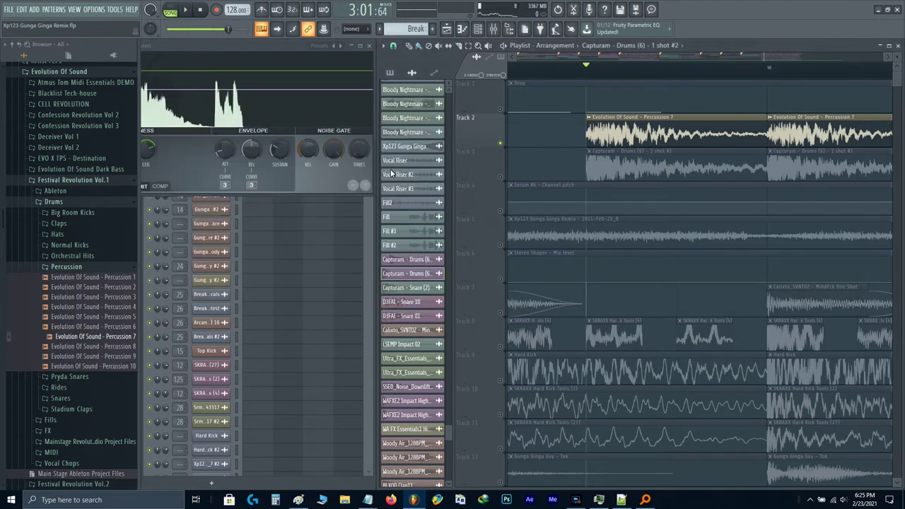
- Unmute Track 3 and play the Percussion 7 and Capturam hits together
key(space)
scroll(660, 182, down, 3)
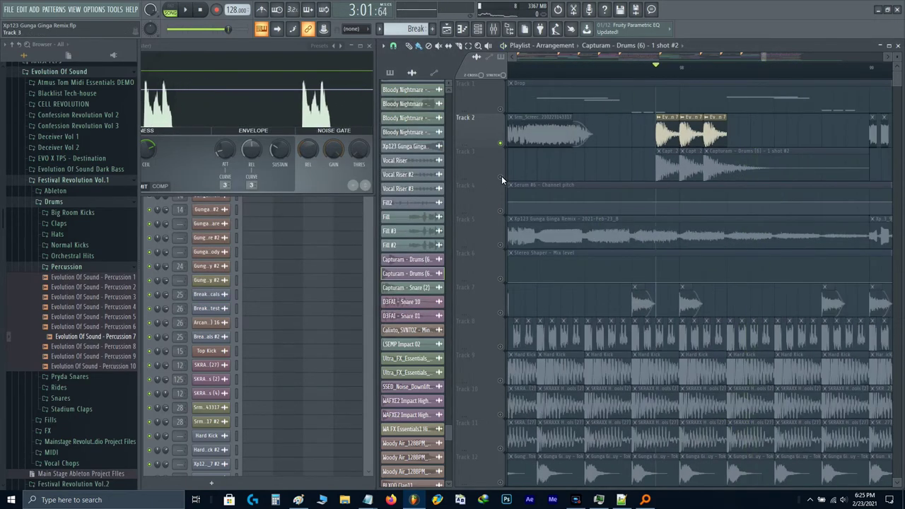
click(501, 176)
scroll(568, 131, up, 3)
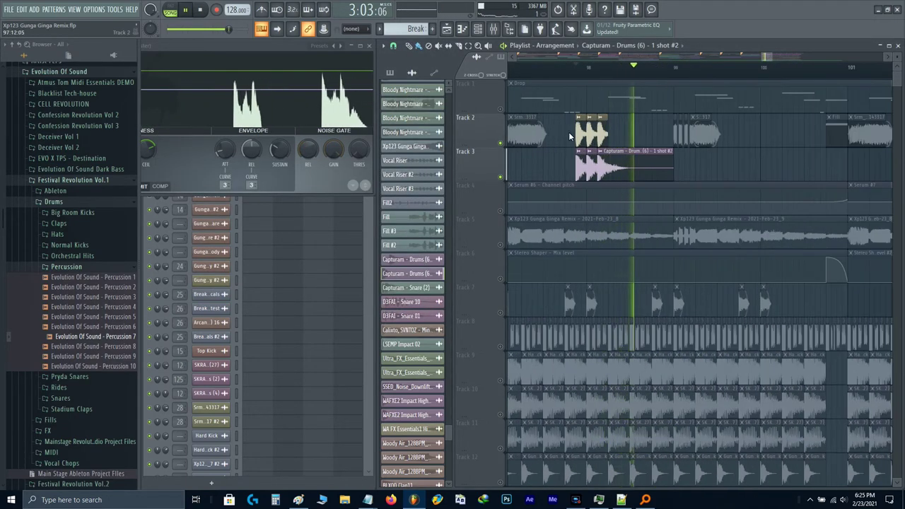
key(space)
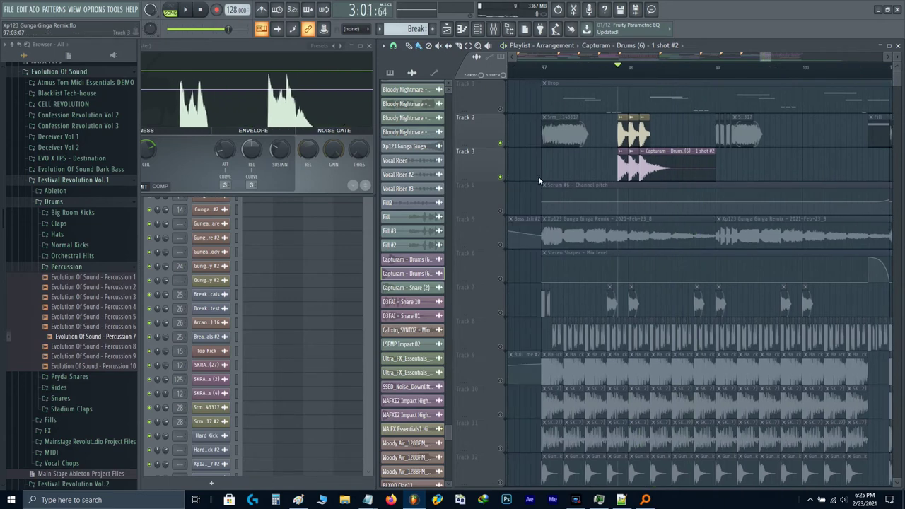
- Increase the Capturam sample's fade-out further while listening, and close its settings
double_click(658, 173)
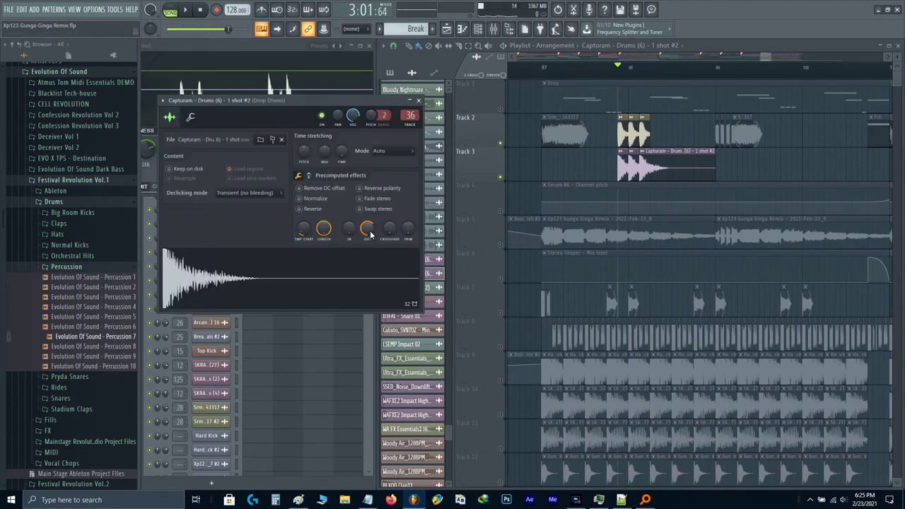
key(space)
key(space)
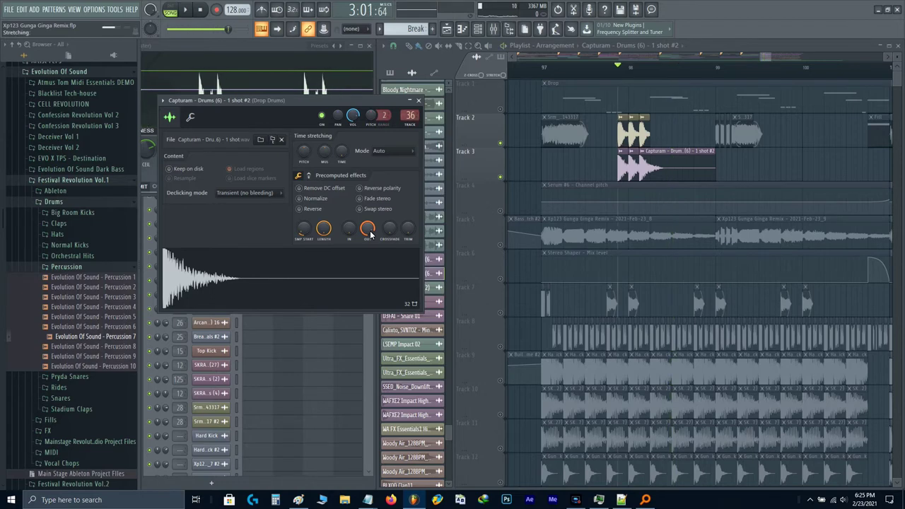
key(space)
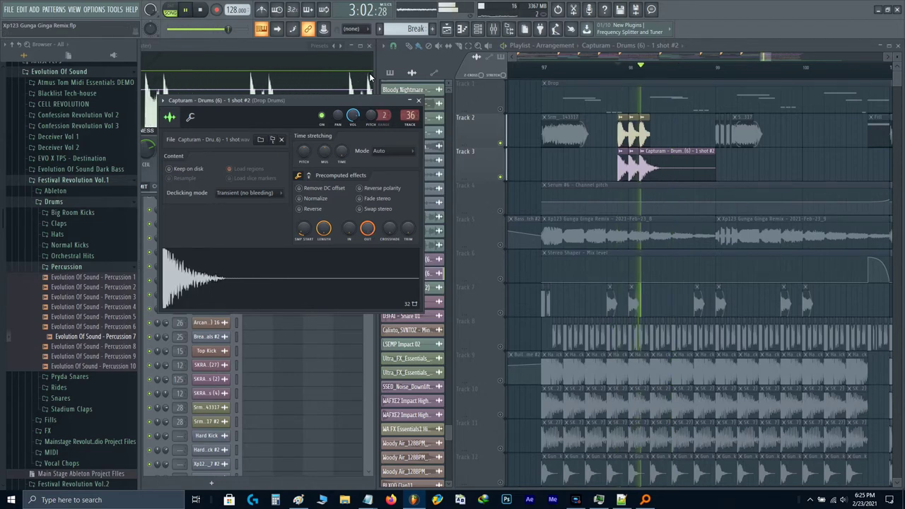
click(418, 100)
- Add the ValhallaRoom reverb to effect slot 4 of the Drop Drums mixer track
key(F9)
key(space)
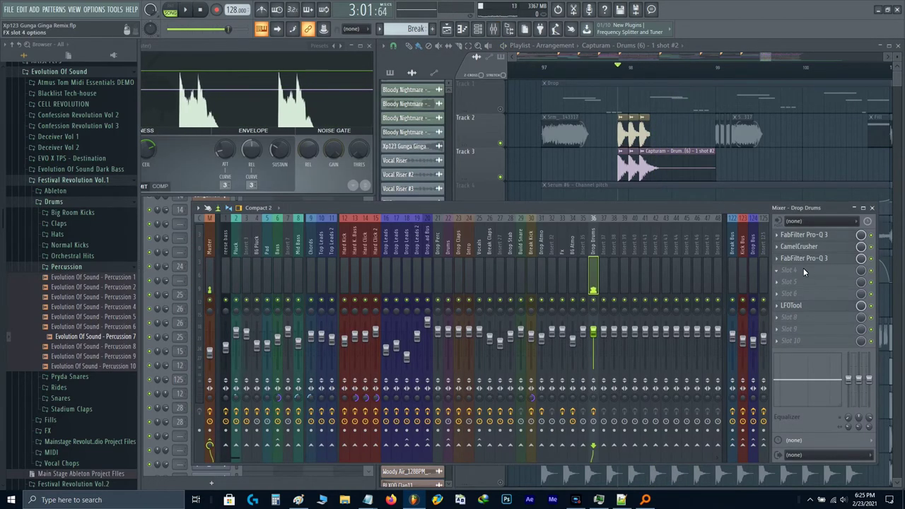
click(802, 268)
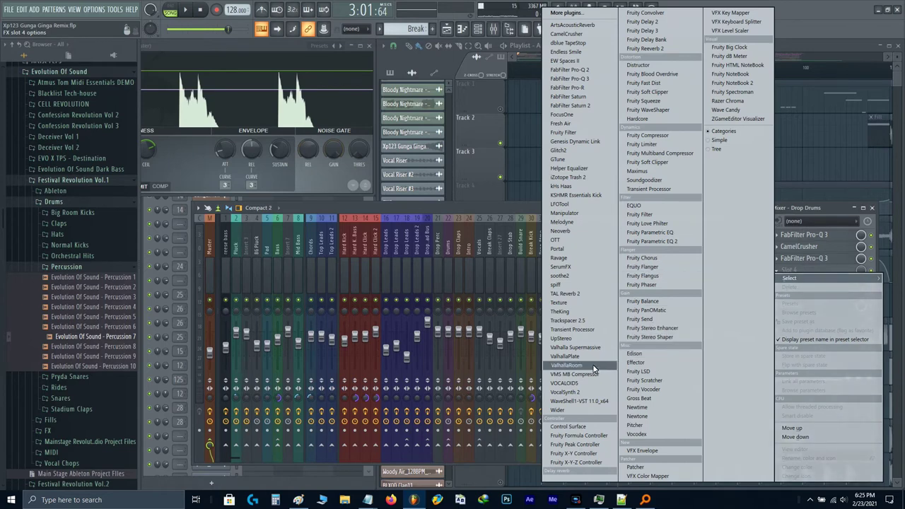
click(592, 366)
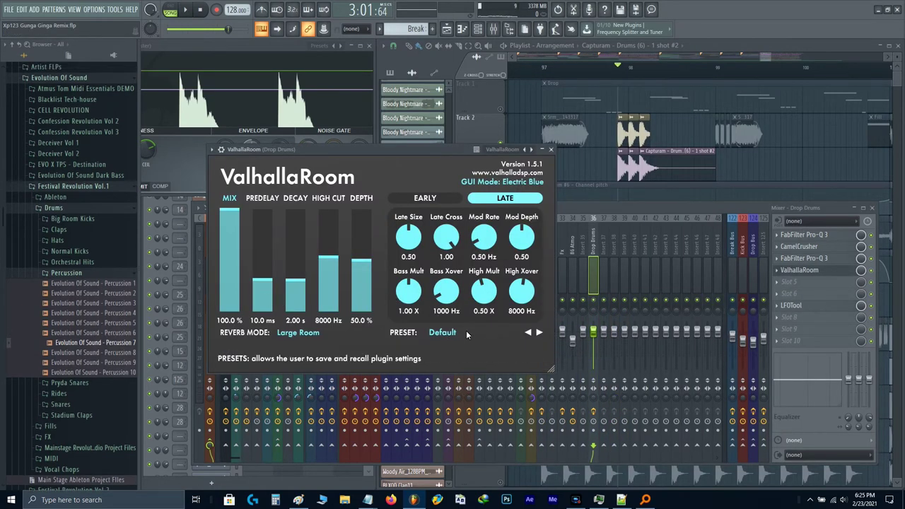
- Load ValhallaRoom's SnareBigRoom preset, set its mix to about 25.8 %, and close the reverb and mixer
click(439, 335)
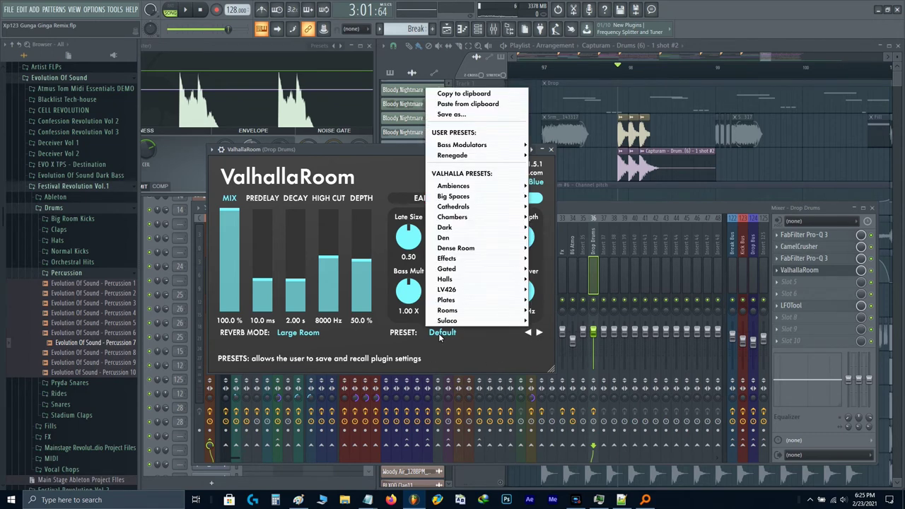
mouse_move(461, 229)
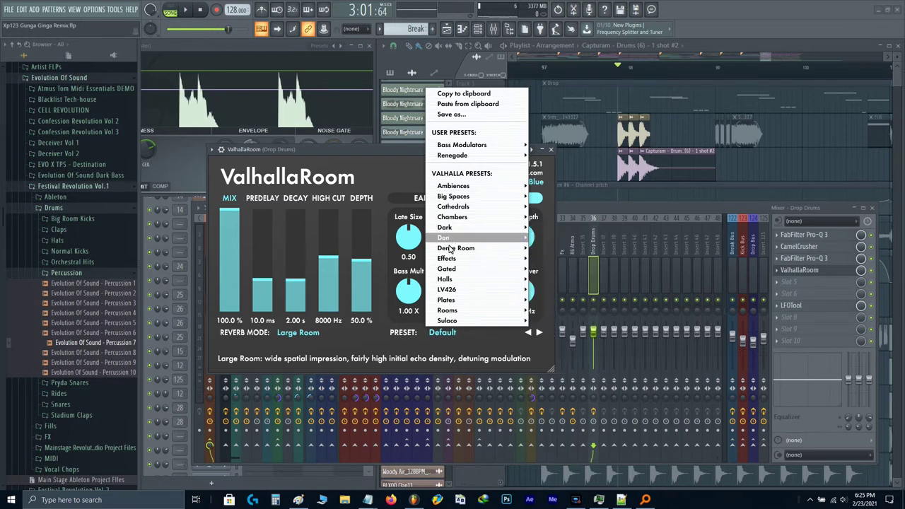
mouse_move(449, 250)
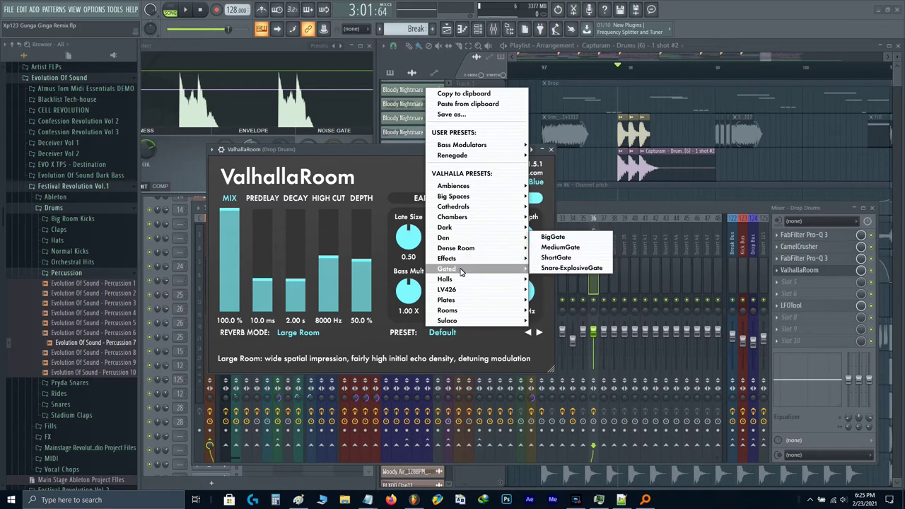
mouse_move(459, 282)
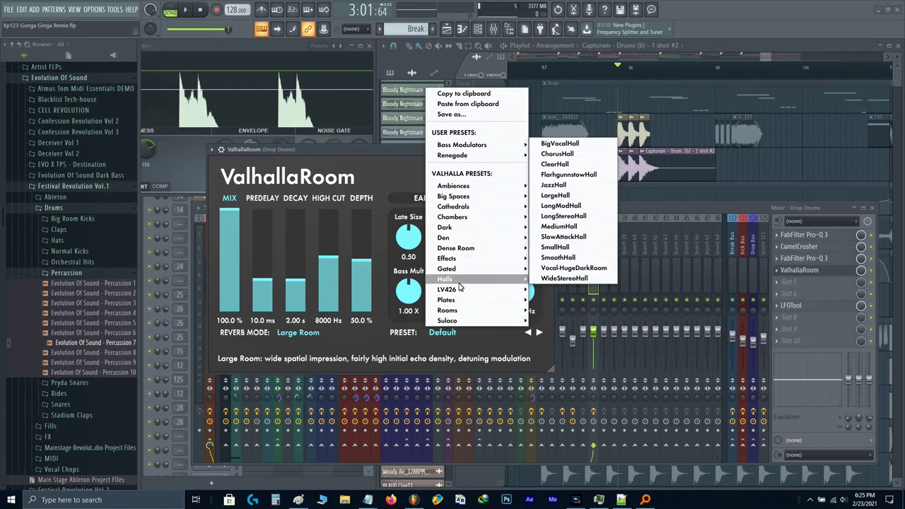
mouse_move(462, 305)
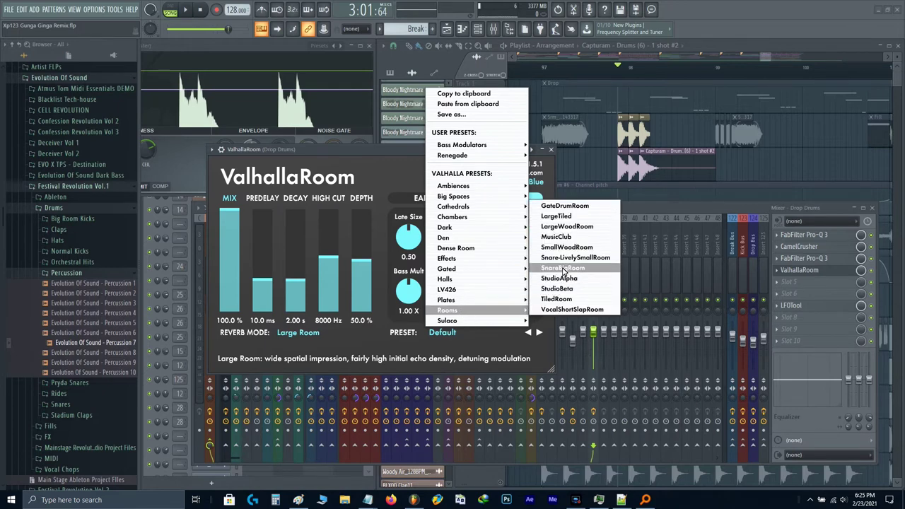
click(564, 269)
drag(229, 263, 235, 288)
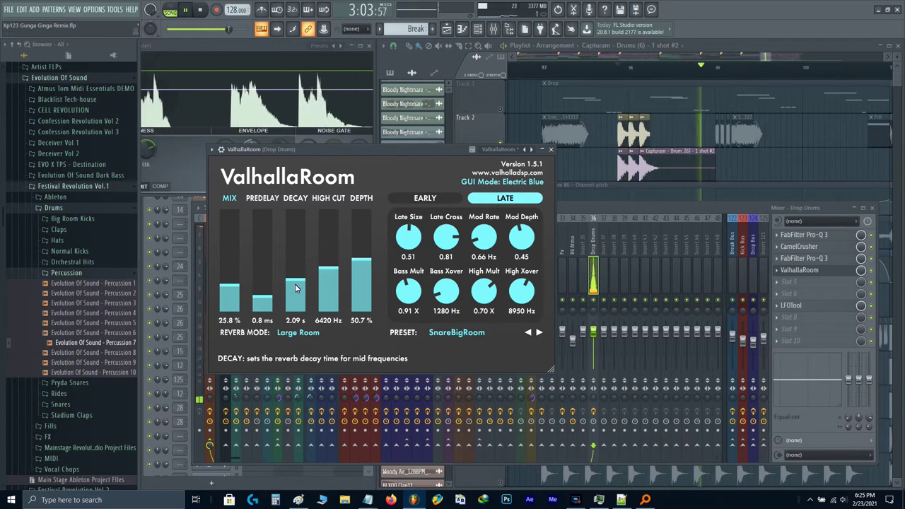
key(Escape)
key(F9)
key(space)
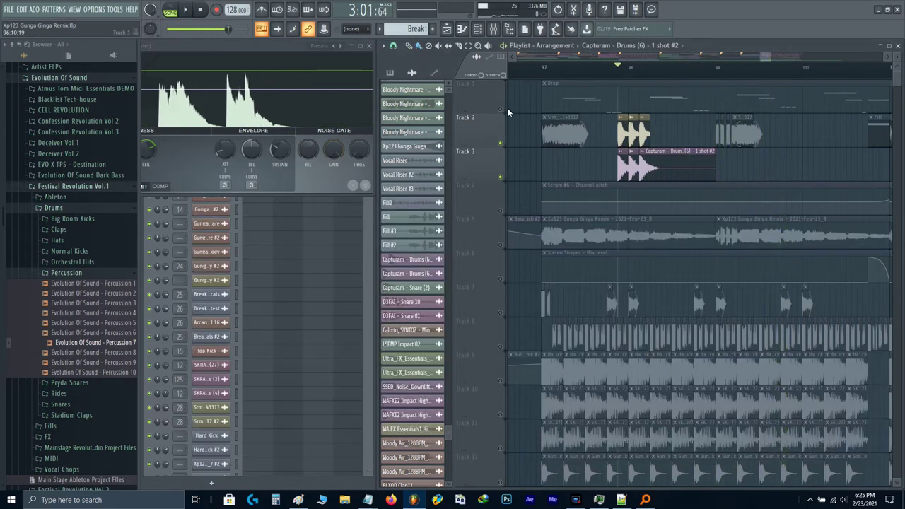
- Unmute Track 1 and duplicate the Capturam hits on Track 3 so the copy starts at bar 99
click(501, 108)
key(space)
drag(705, 175, 617, 169)
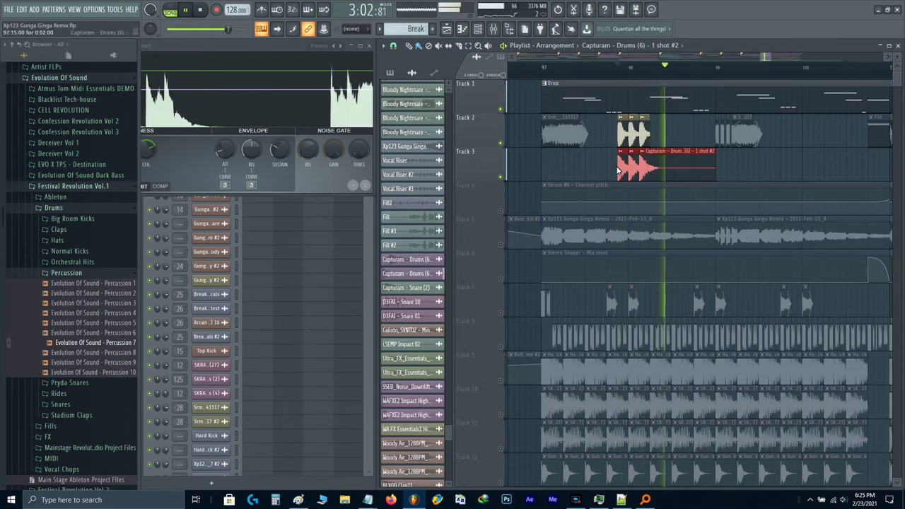
key(ctrl+b)
key(space)
scroll(676, 149, right, 1)
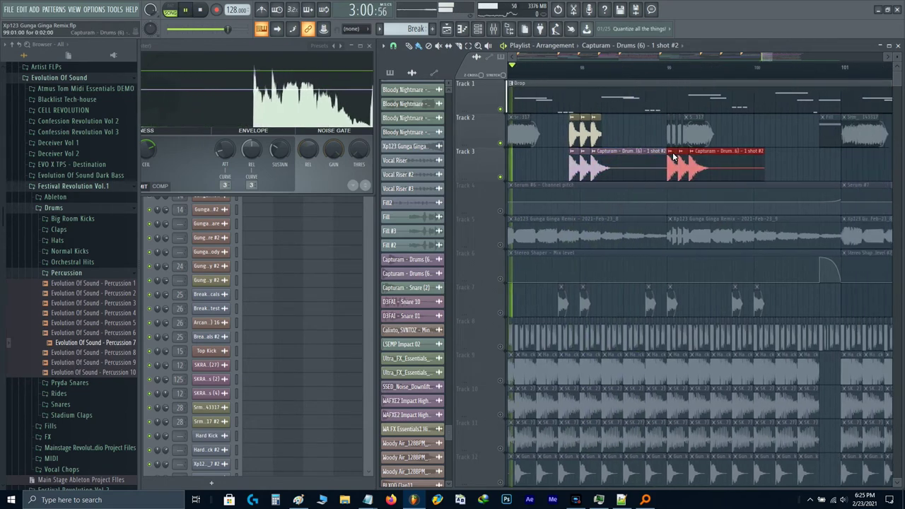
- Place two short Capturam hits on Track 3 just ahead of the group at bar 99
scroll(671, 153, up, 3)
drag(617, 114, 617, 182)
right_click(620, 166)
key(space)
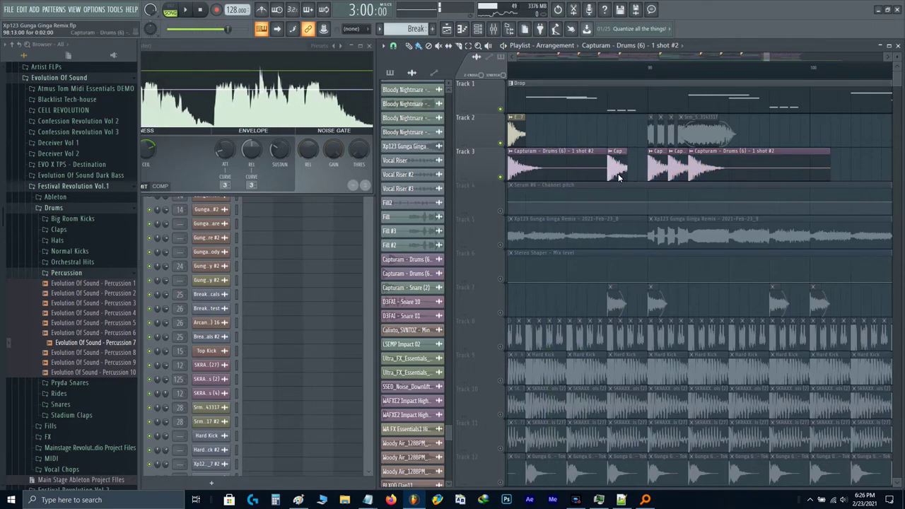
scroll(614, 170, up, 2)
scroll(614, 170, down, 6)
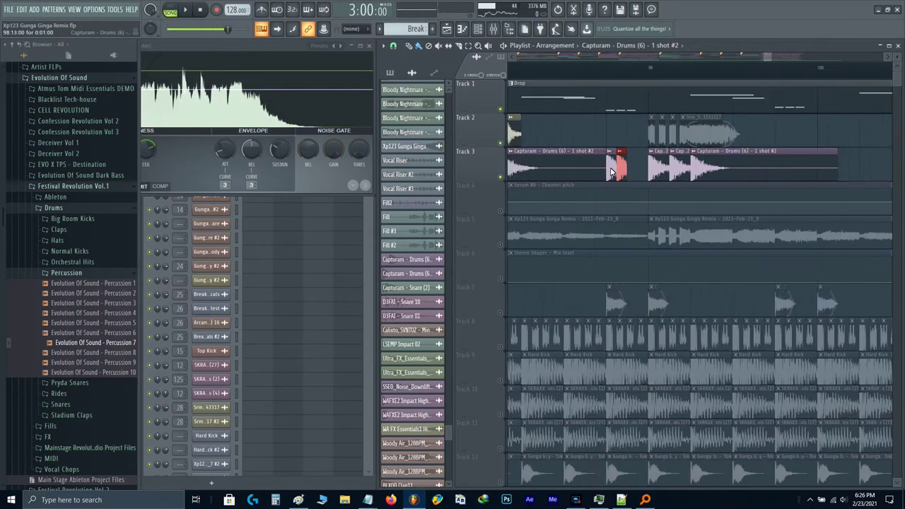
- Select all the drop's clips from Track 3 downward and move them down one track
drag(594, 185, 850, 274)
scroll(850, 275, down, 3)
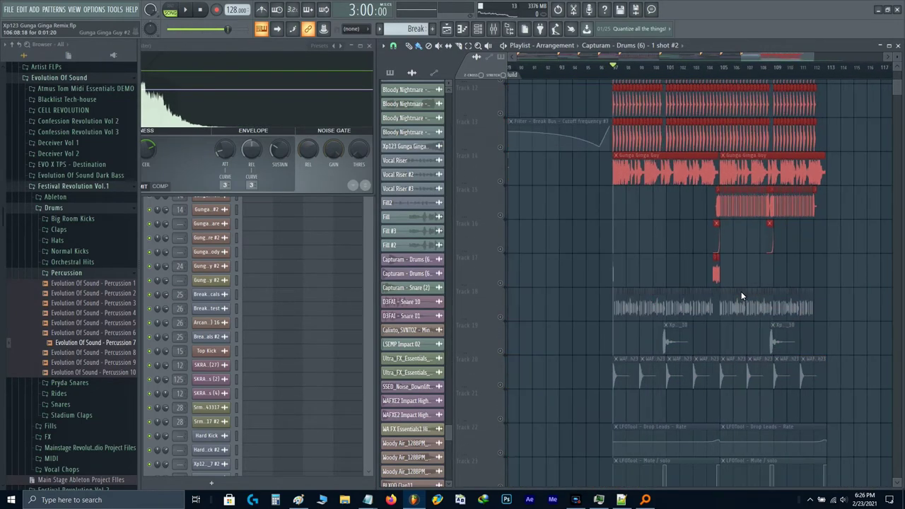
scroll(738, 299, up, 5)
scroll(642, 353, up, 6)
scroll(639, 295, up, 3)
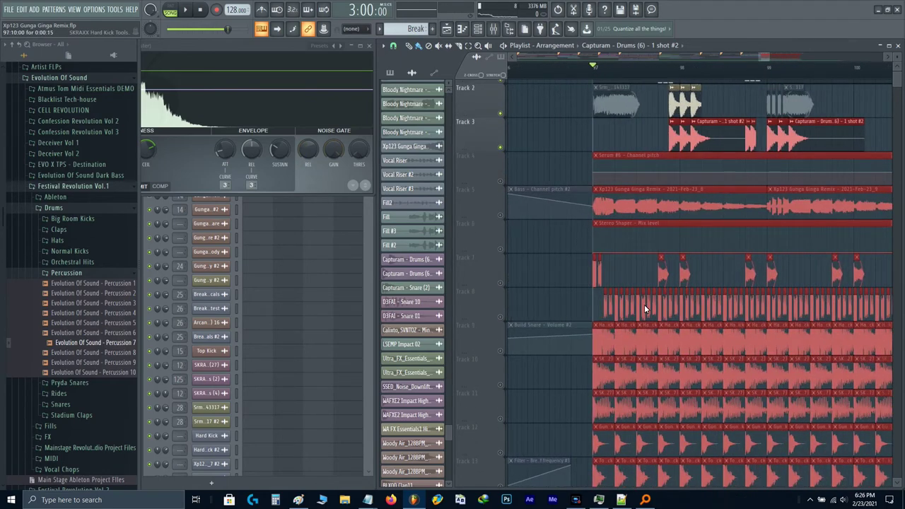
scroll(643, 304, up, 3)
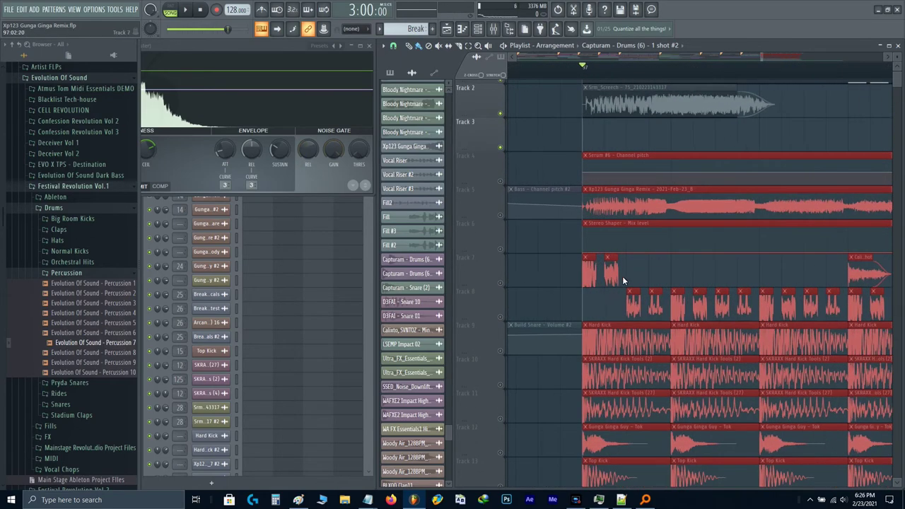
scroll(622, 275, up, 1)
scroll(622, 276, down, 3)
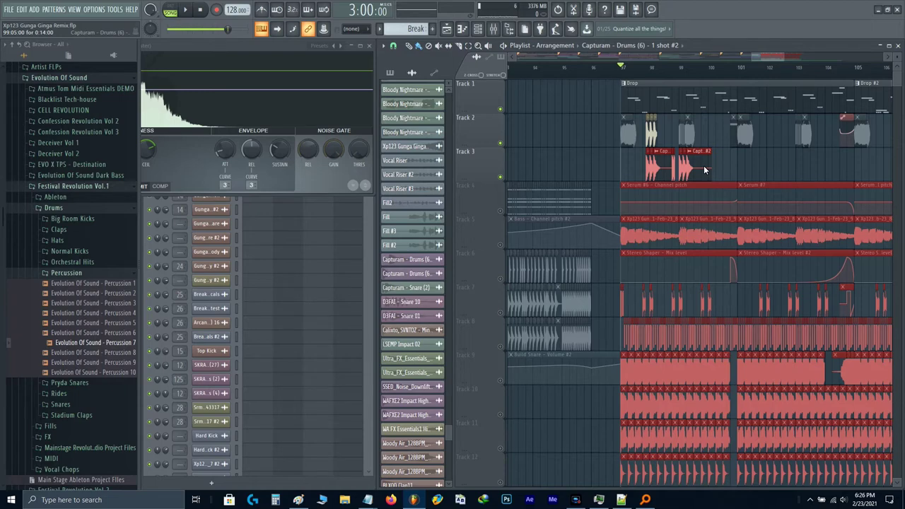
key(shift+Down)
- Move the short clips at bar 97 down to Track 9 and the Percussion 7 hits down to Track 3
scroll(607, 330, up, 4)
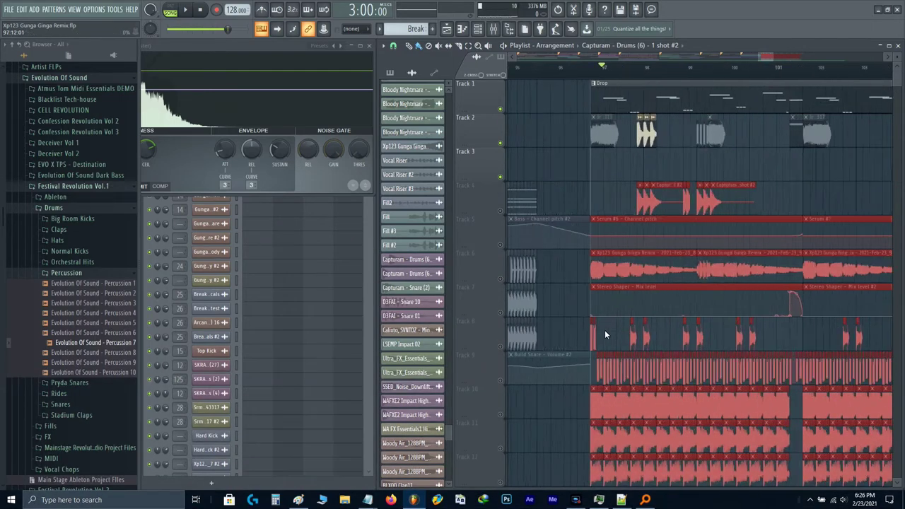
scroll(599, 330, down, 2)
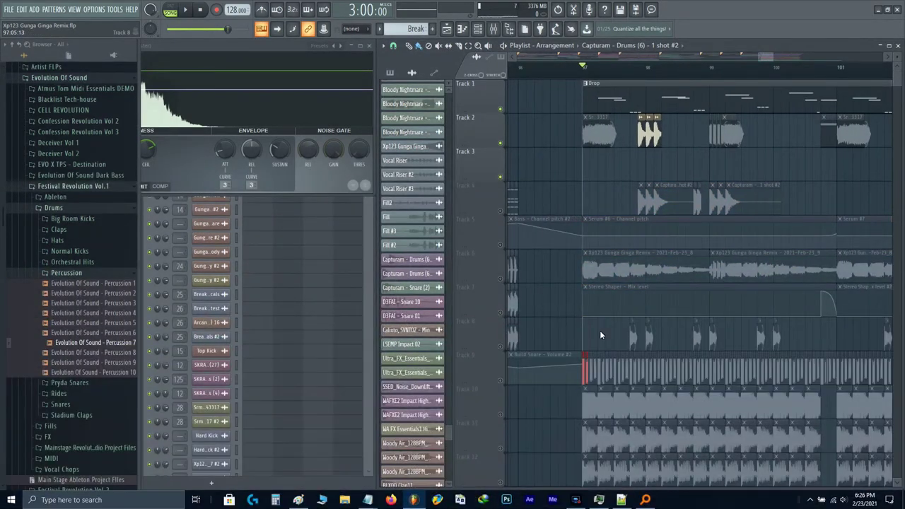
key(shift+Down)
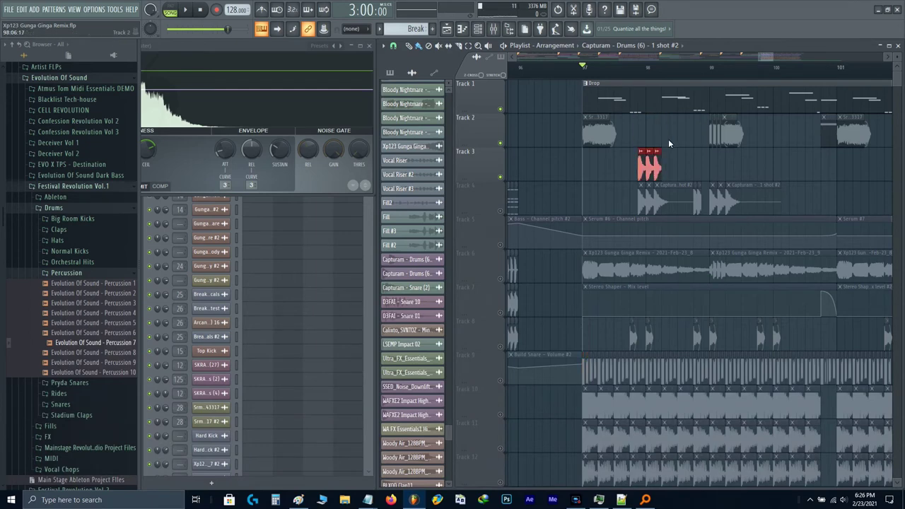
- Unmute Track 4 and play the drop with the Percussion 7 and Capturam hits
click(502, 210)
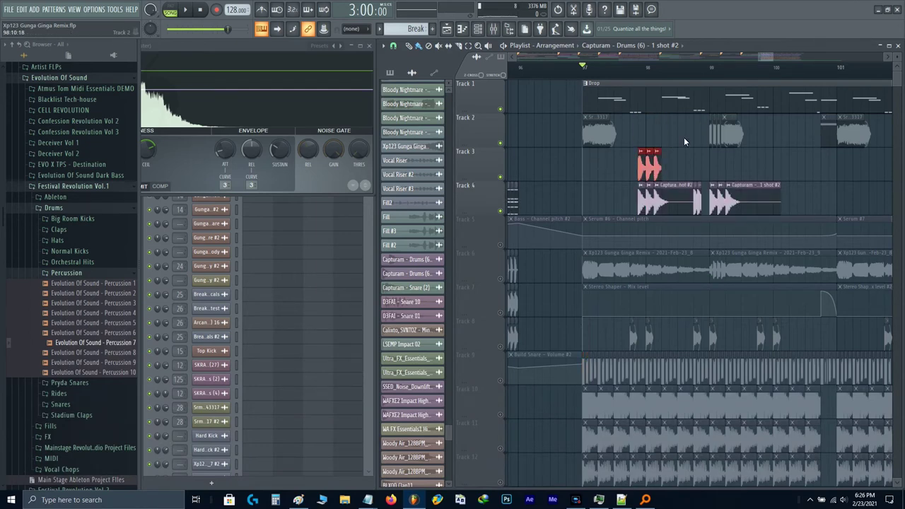
key(space)
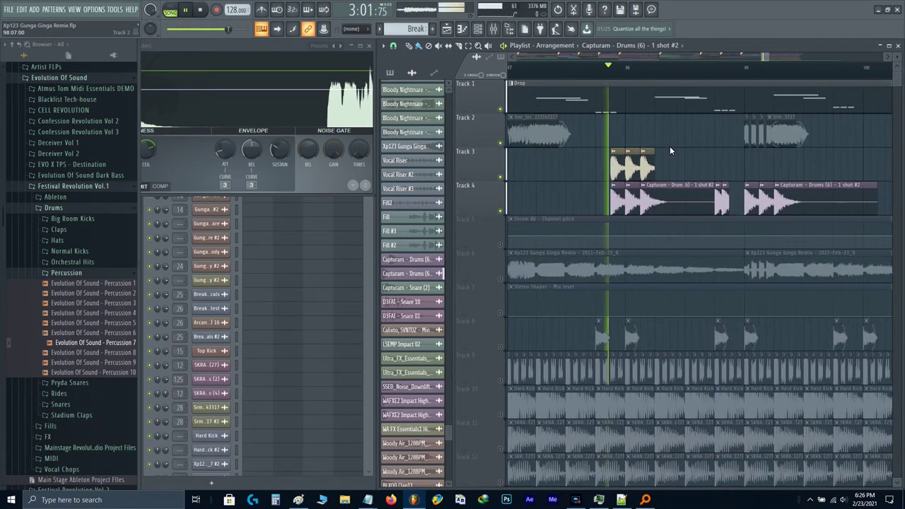
key(space)
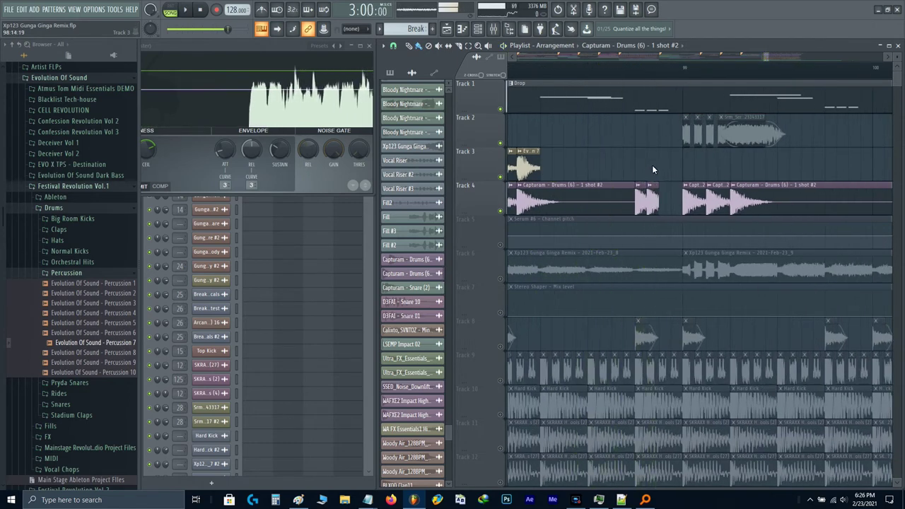
- Copy the three Percussion 7 hits to start just before bar 99, and add a matching Capturam hit on Track 4
mouse_move(578, 169)
mouse_down()
mouse_move(623, 171)
mouse_move(522, 166)
mouse_move(764, 165)
mouse_up()
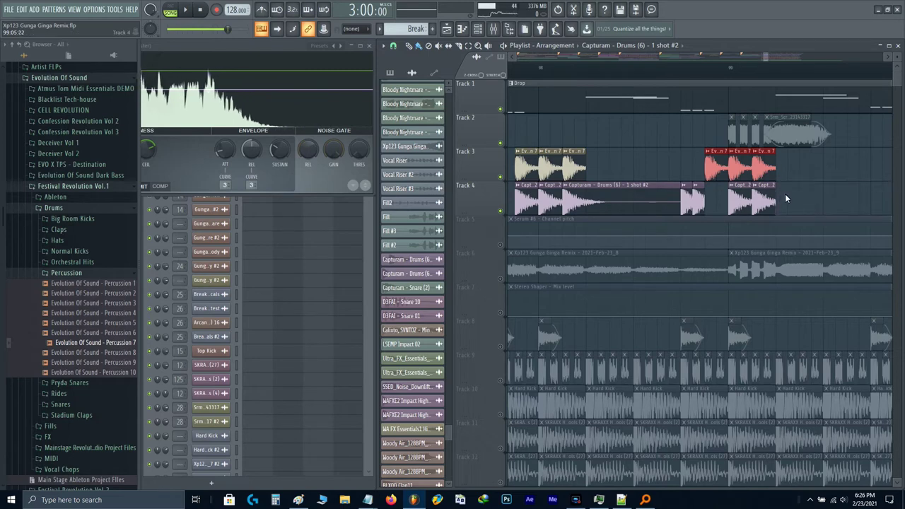
drag(747, 207, 716, 204)
click(739, 205)
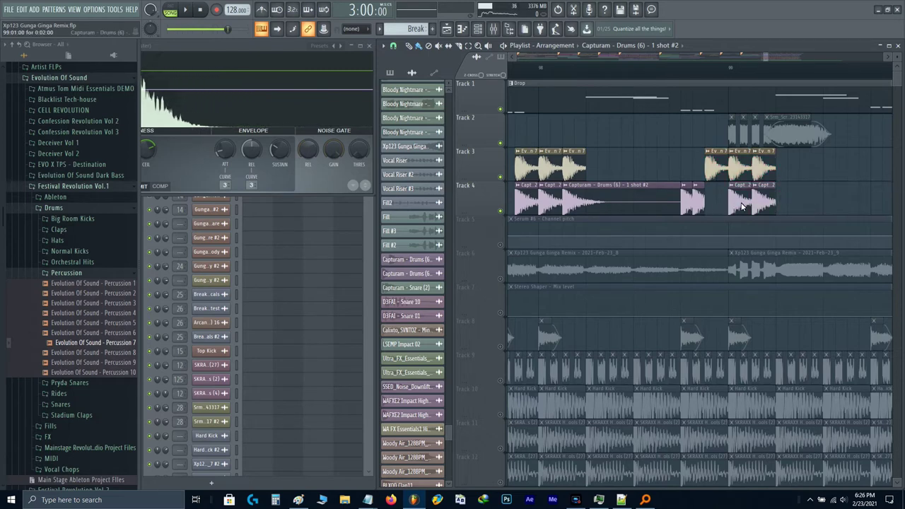
click(722, 207)
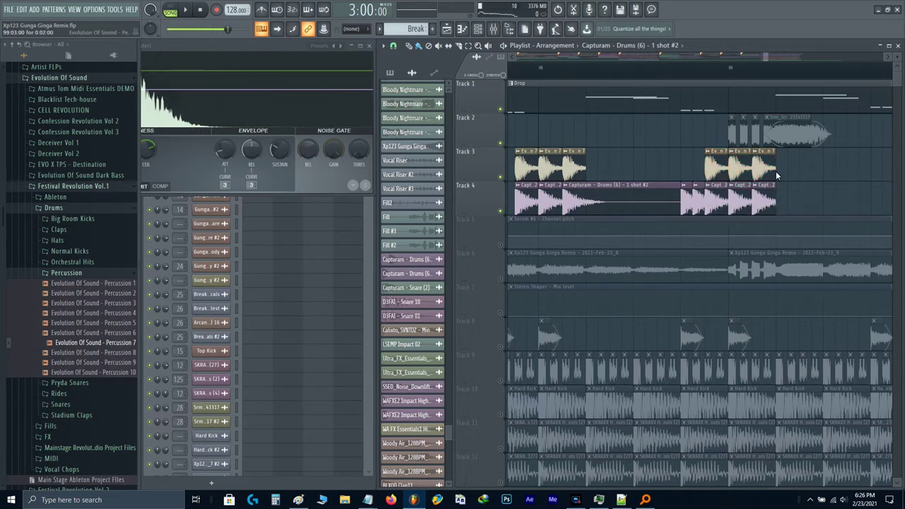
- Lengthen the last Percussion 7 hit of both groups and the final Capturam hit, and play the pattern
drag(775, 171, 816, 170)
key(ctrl+z)
click(587, 160)
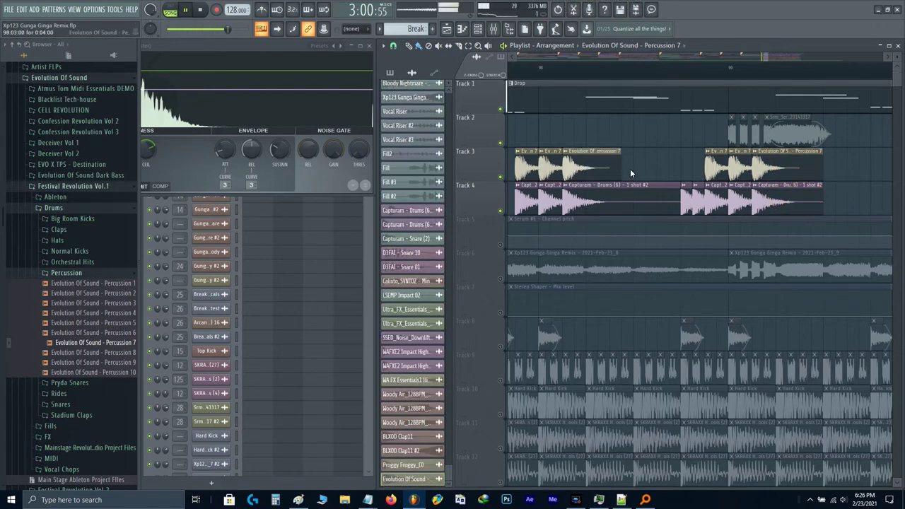
scroll(607, 169, down, 3)
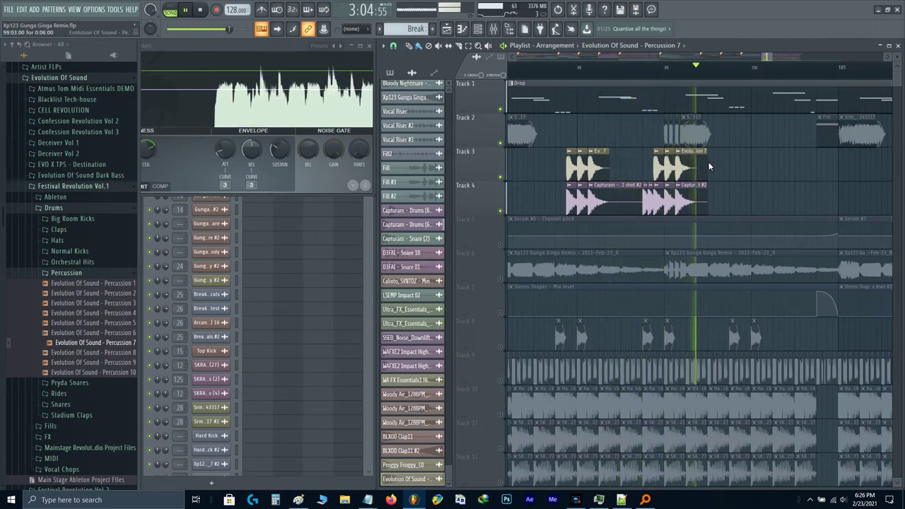
key(space)
- Duplicate all Percussion 7 and Capturam hits on Tracks 3 and 4 directly after the originals, and play the result
drag(710, 166, 560, 203)
ctrl+click(723, 191)
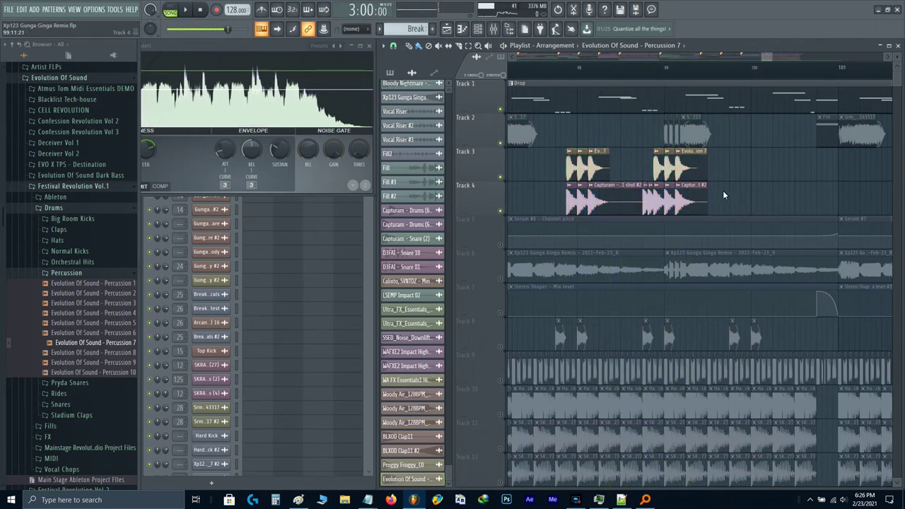
drag(714, 168, 560, 173)
key(ctrl+b)
scroll(560, 173, down, 2)
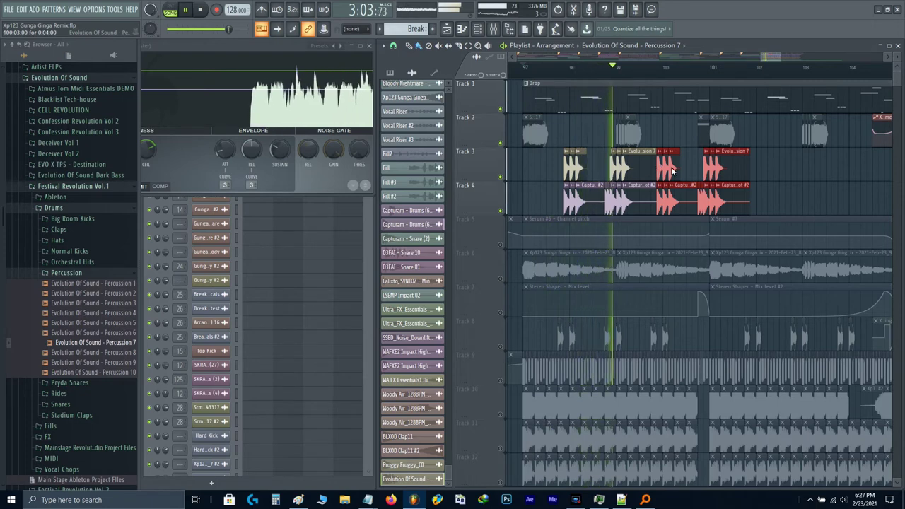
scroll(672, 169, up, 1)
scroll(746, 151, up, 1)
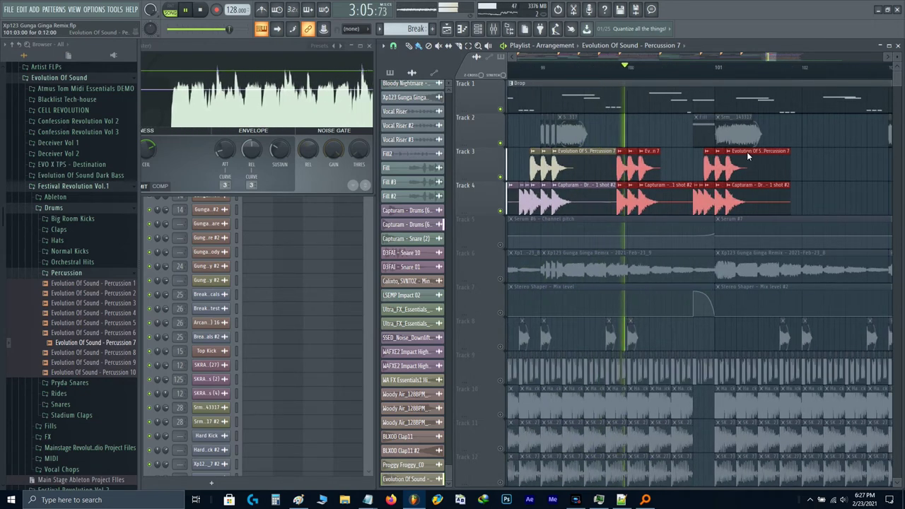
key(space)
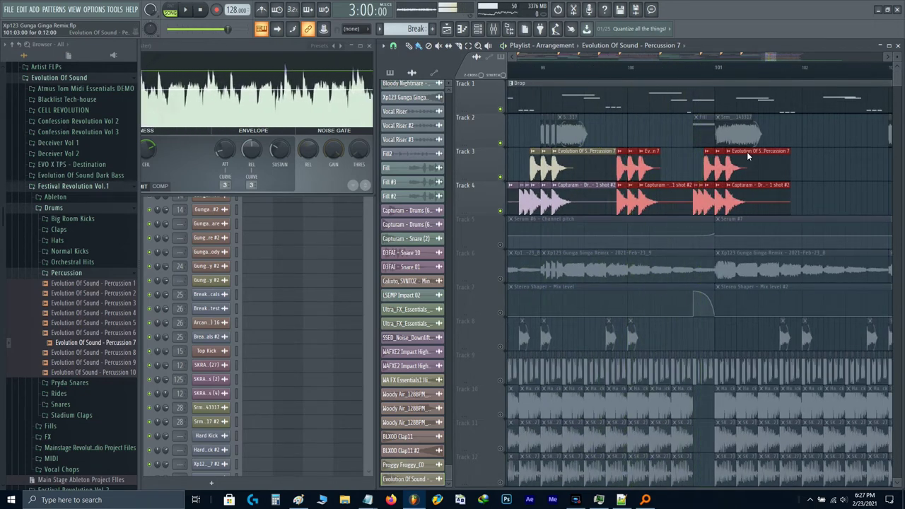
- Delete the hits from bar 101 onward on Tracks 3 and 4, and lengthen the last remaining hit on each past bar 101
scroll(747, 151, up, 2)
right_click(712, 199)
right_click(719, 172)
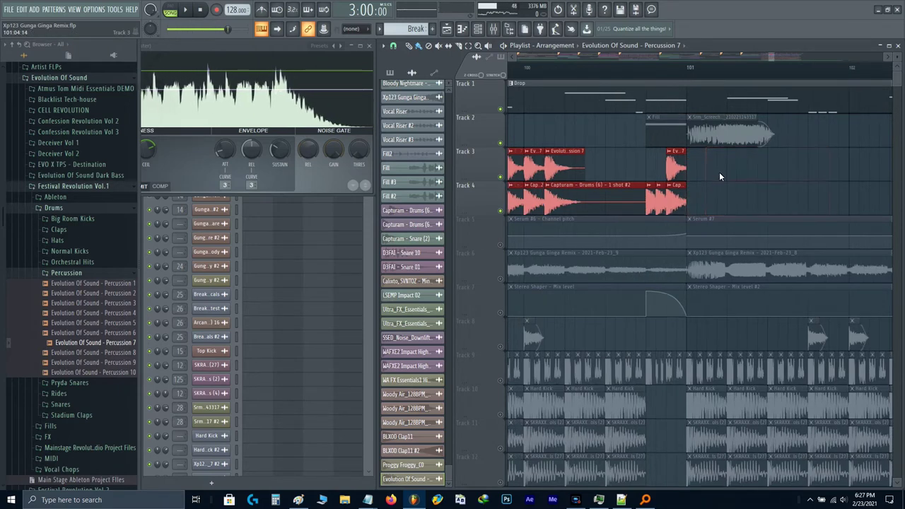
drag(715, 169, 685, 201)
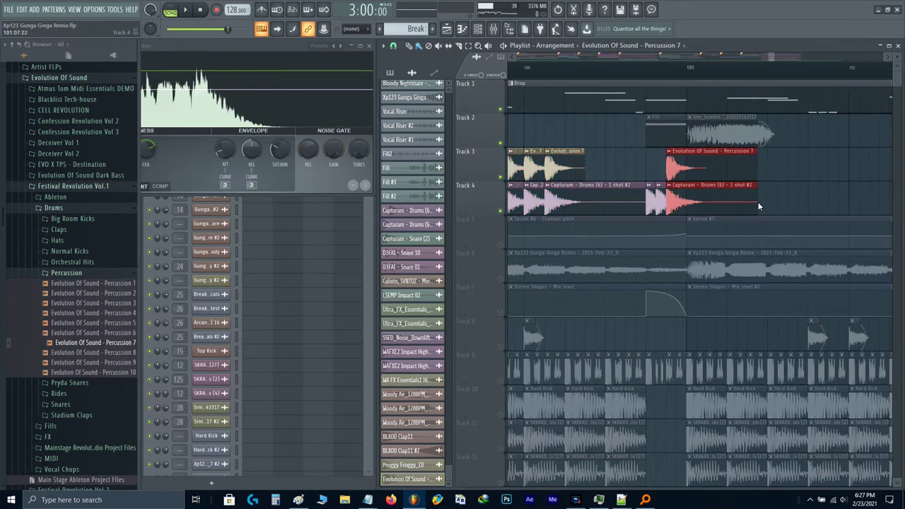
- Duplicate the whole Percussion 7 and Capturam pattern on Tracks 3 and 4 up to bar 105, play it, and show the mixer
scroll(823, 198, down, 7)
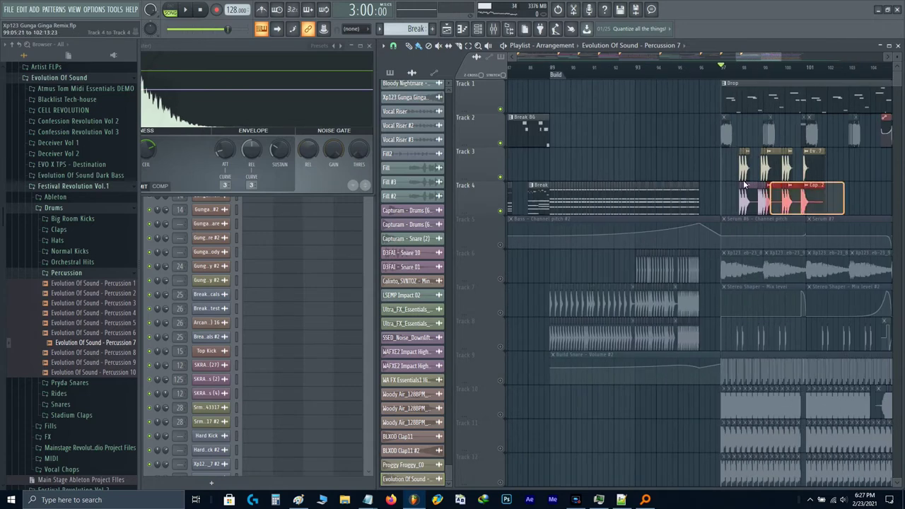
key(space)
scroll(726, 171, up, 2)
key(ctrl+b)
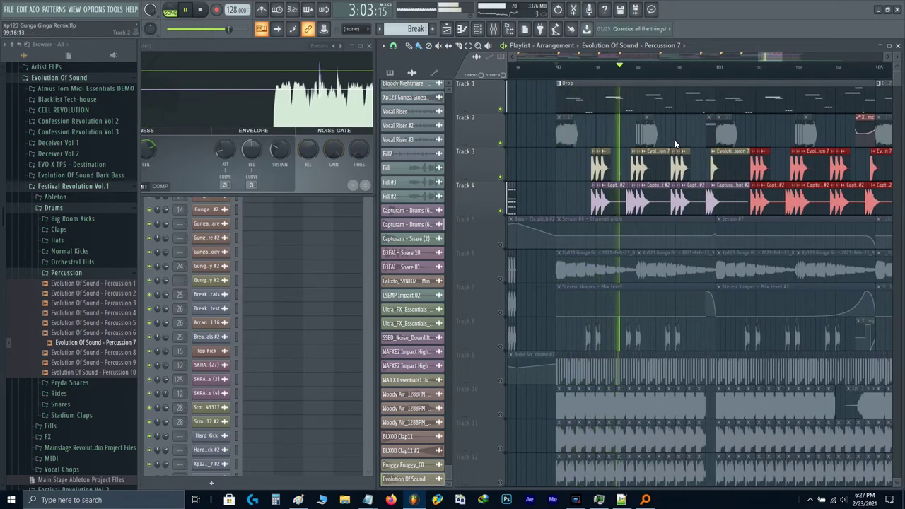
key(F9)
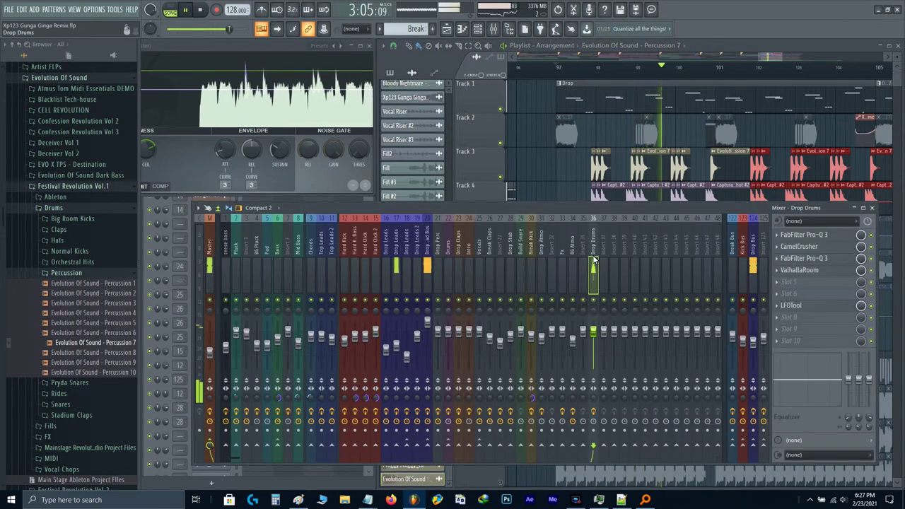
- Add a Fruity Limiter to slot 9 of the Drop Drums mixer track and raise its ceiling to 5.0 dB during playback
click(810, 332)
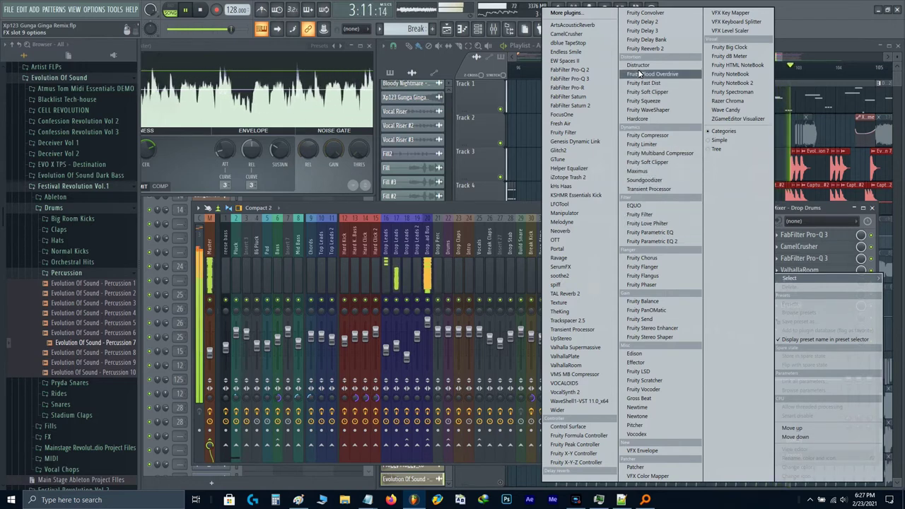
click(650, 144)
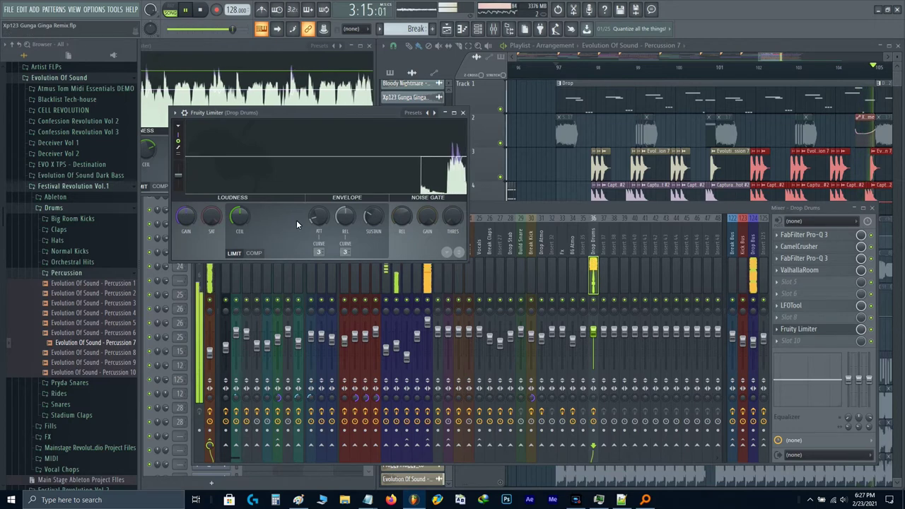
key(space)
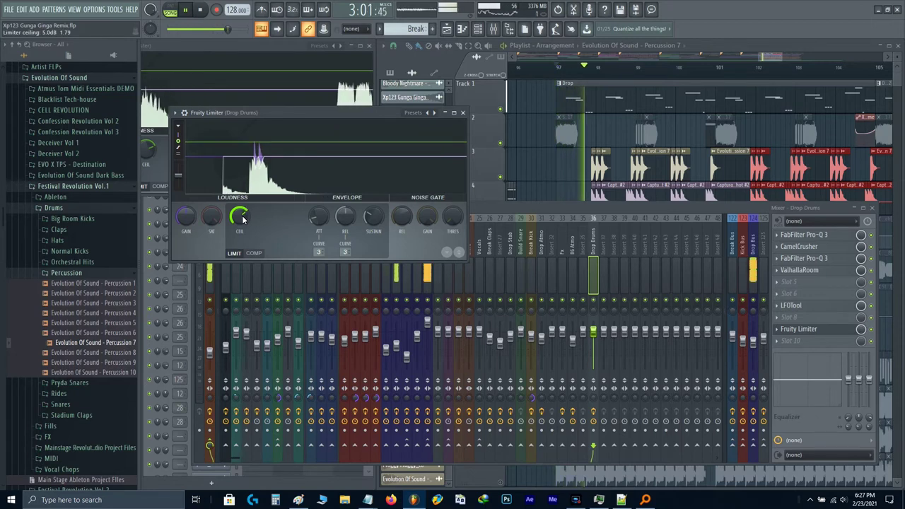
key(Escape)
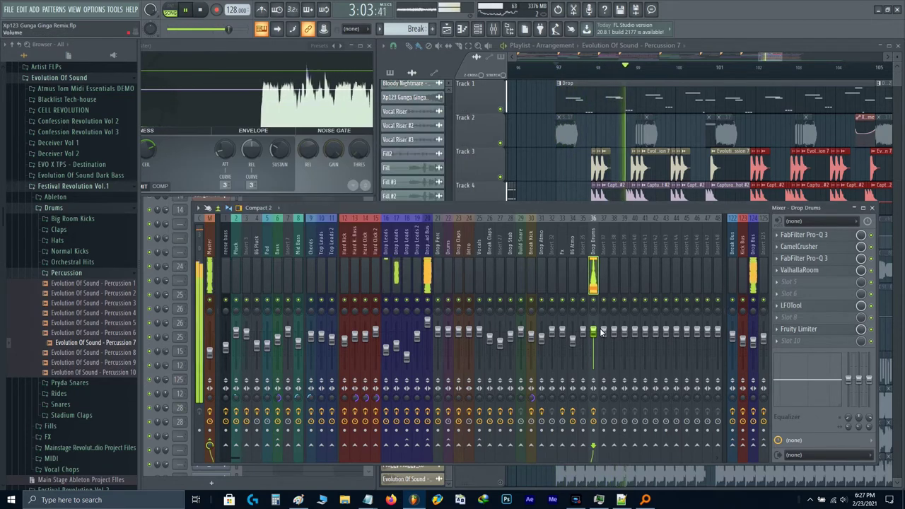
- Lower the Drop Drums mixer track's volume slightly and hide the mixer
double_click(592, 330)
key(Return)
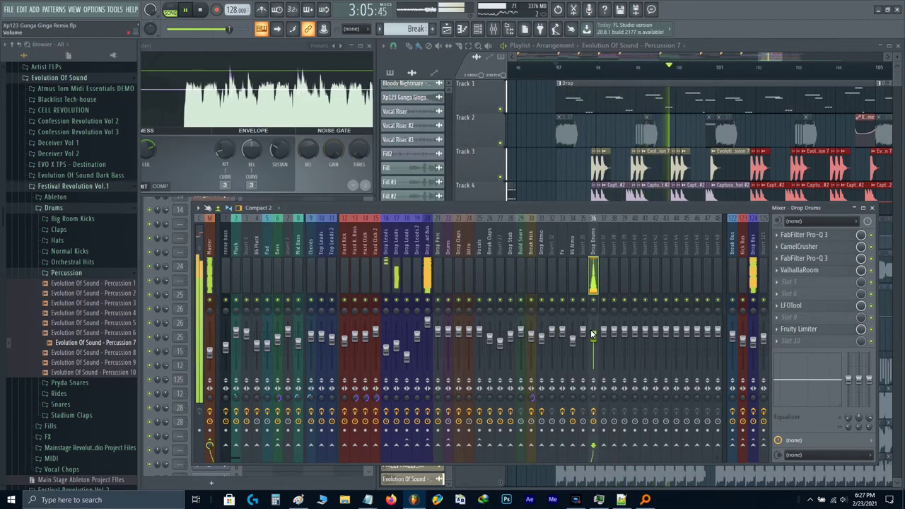
key(F9)
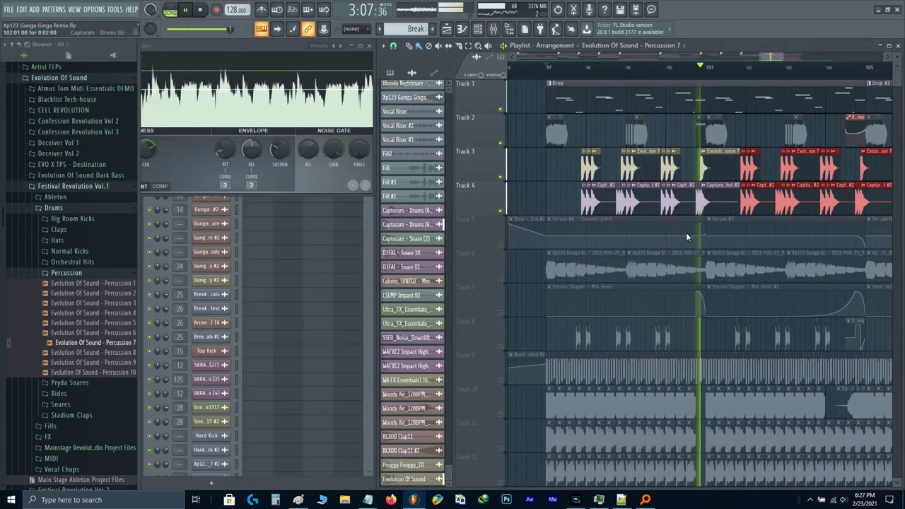
- Remove the duplicated hits after the first pattern, and make its final Percussion 7 and Capturam hits start at bar 101
key(space)
scroll(589, 168, up, 4)
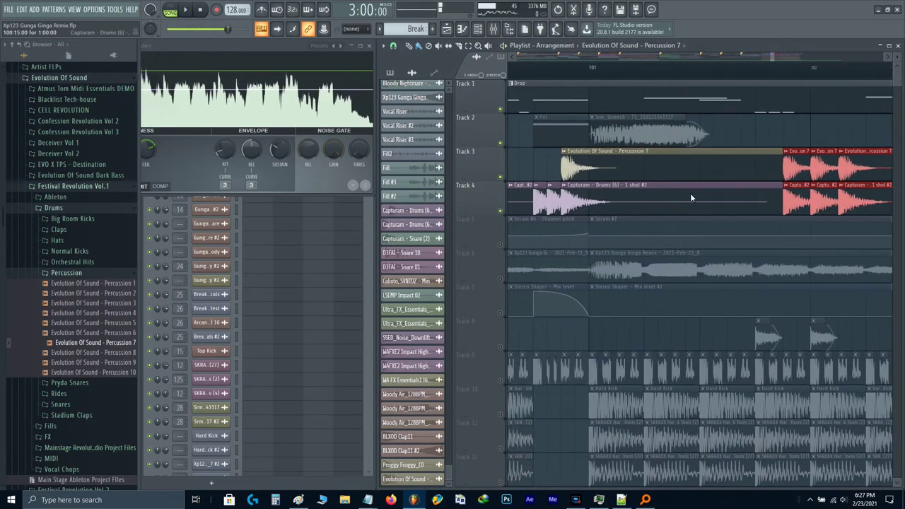
scroll(781, 198, down, 5)
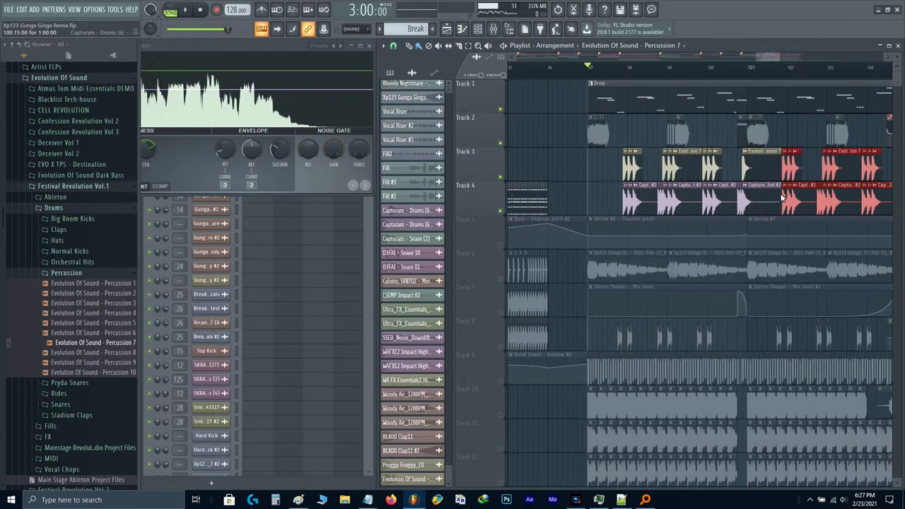
scroll(776, 195, up, 4)
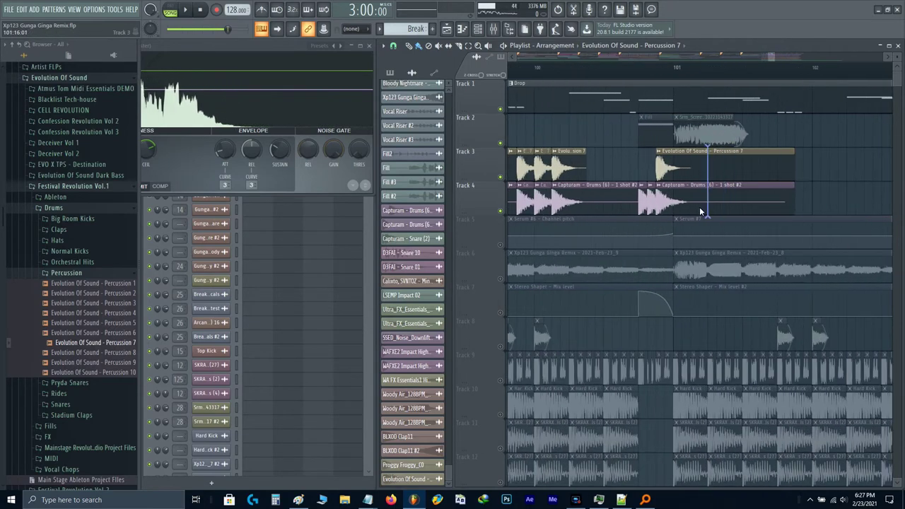
drag(673, 211, 674, 213)
right_click(682, 200)
right_click(686, 161)
- Duplicate the revised Percussion 7 and Capturam pattern on Tracks 3 and 4 past bar 105, and play it
drag(685, 161, 542, 201)
key(ctrl+b)
key(space)
scroll(790, 174, down, 3)
key(ctrl+b)
scroll(542, 201, down, 2)
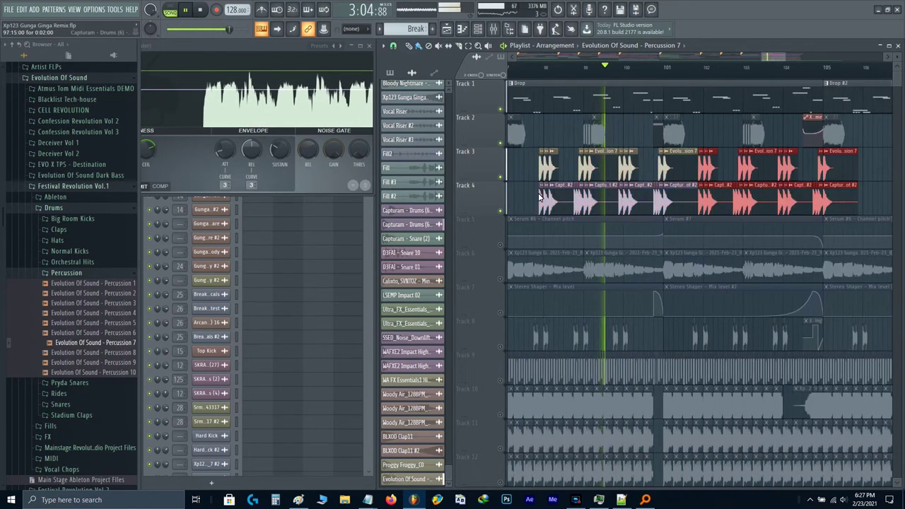
- Set the band 1 low cut to about 165 Hz in the Drop Drums FabFilter Pro-Q 3 directly before ValhallaRoom
key(F9)
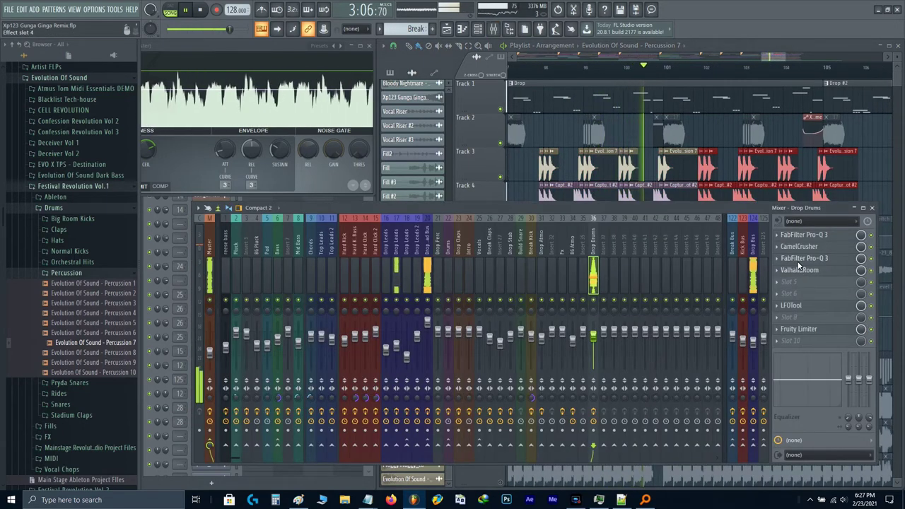
click(799, 260)
drag(296, 234, 342, 242)
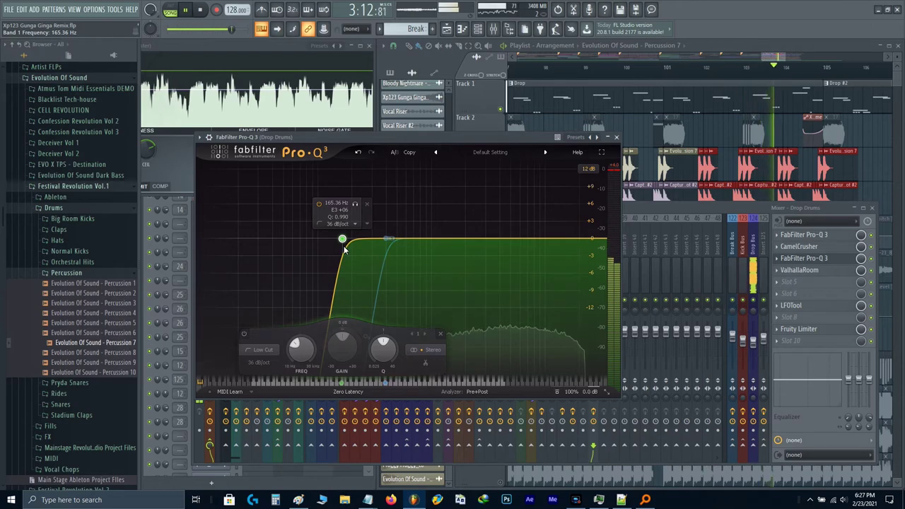
key(Escape)
key(Escape)
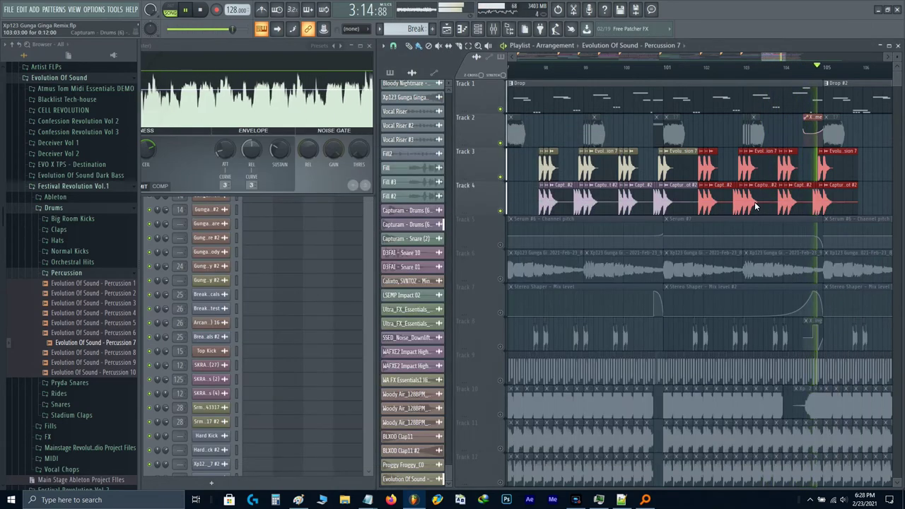
- Delete the Percussion 7 and Capturam hits that start at bar 105 on Tracks 3 and 4
key(space)
ctrl+scroll(707, 212, up, 5)
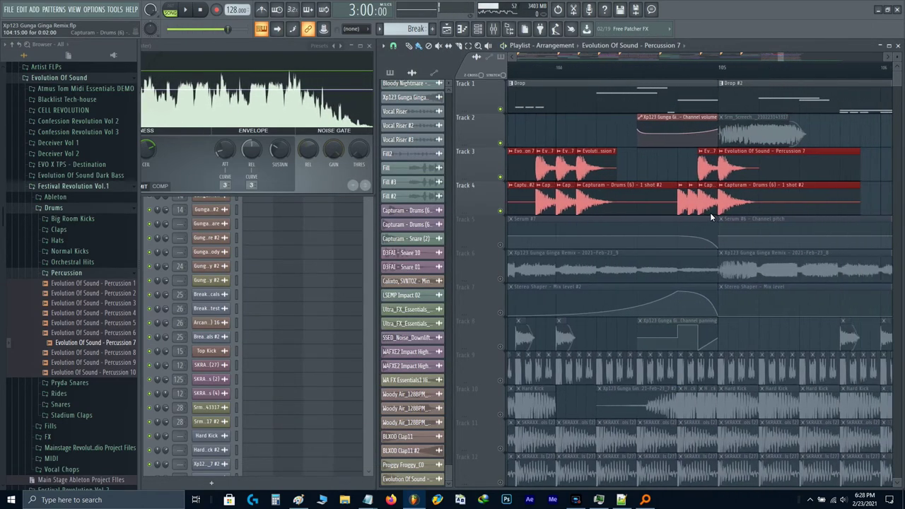
scroll(711, 216, up, 2)
right_click(751, 202)
right_click(751, 174)
ctrl+click(751, 174)
drag(740, 171, 864, 205)
- Play the soloed Percussion 7 and Capturam pattern from bar 97 and check its hits up to bar 105
key(space)
scroll(716, 211, down, 4)
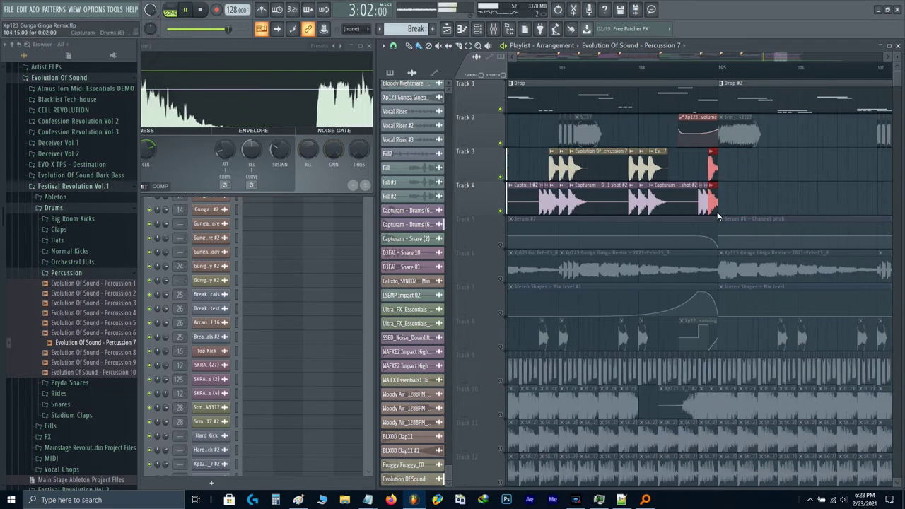
drag(732, 207, 548, 174)
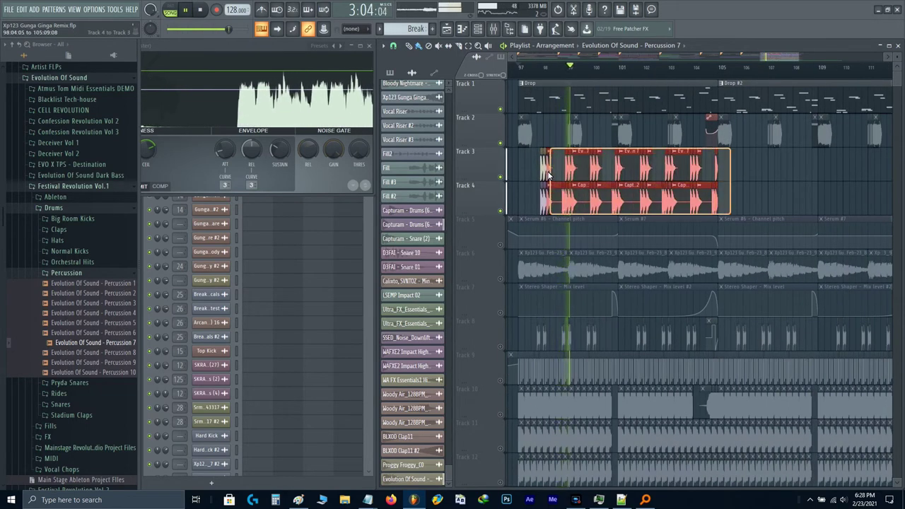
scroll(768, 193, up, 1)
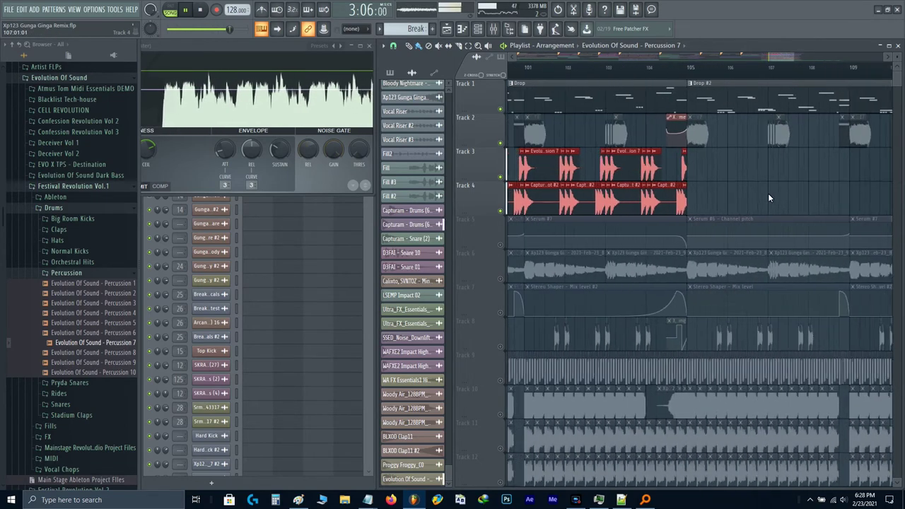
click(768, 193)
scroll(635, 202, up, 3)
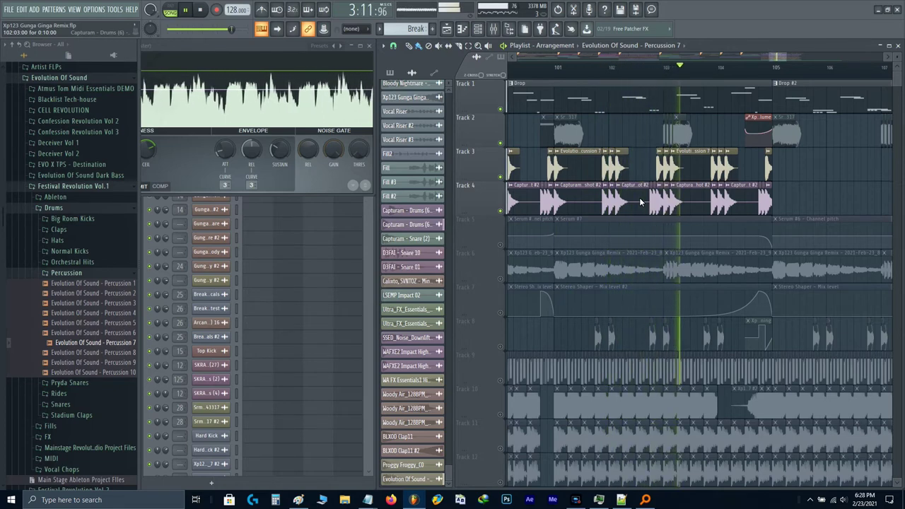
- Unsolo the tracks, mute the Serum channel pitch automation on Track 5, and briefly play the full drop
right_click(501, 190)
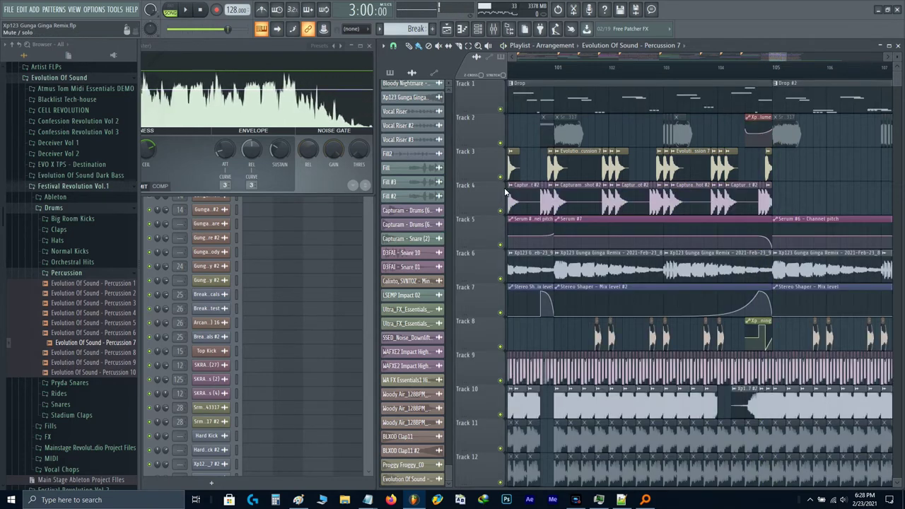
click(501, 244)
scroll(553, 229, down, 2)
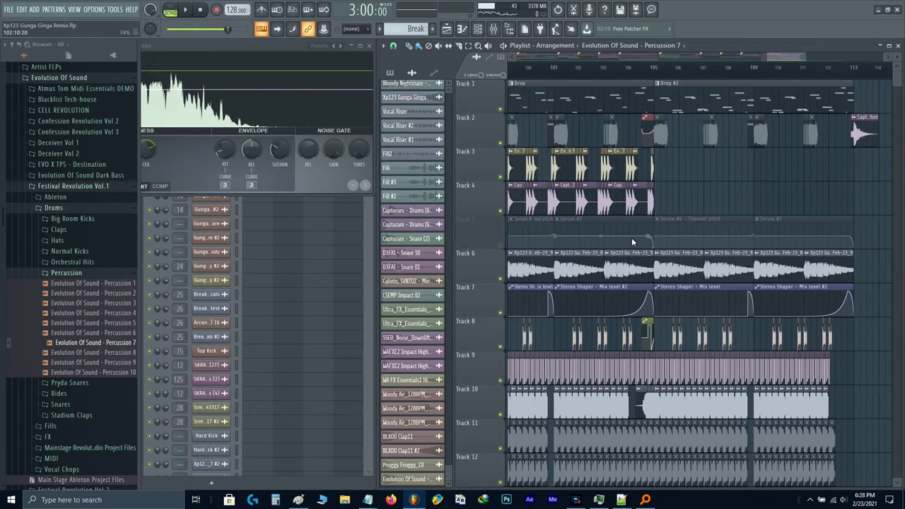
key(space)
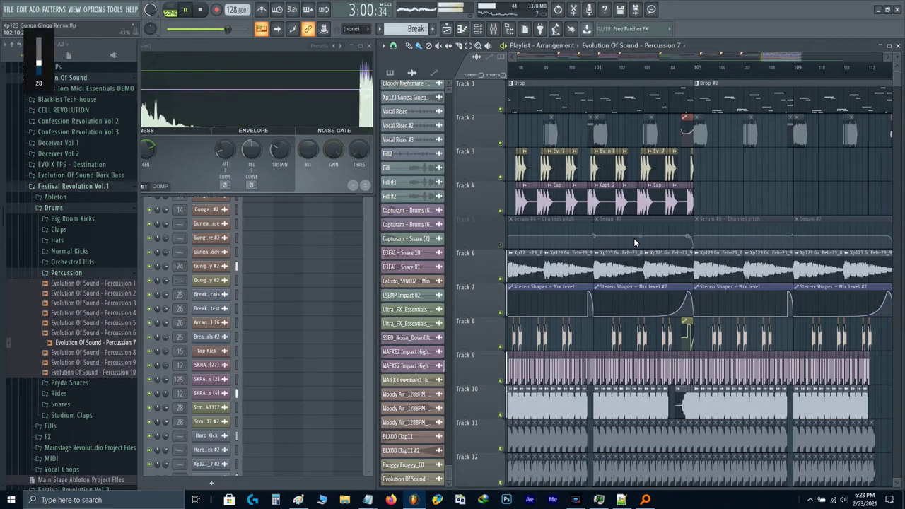
key(space)
- Inspect the Drop Limiter automation on Track 24 around the Build marker, and close the open limiter window
scroll(633, 238, down, 3)
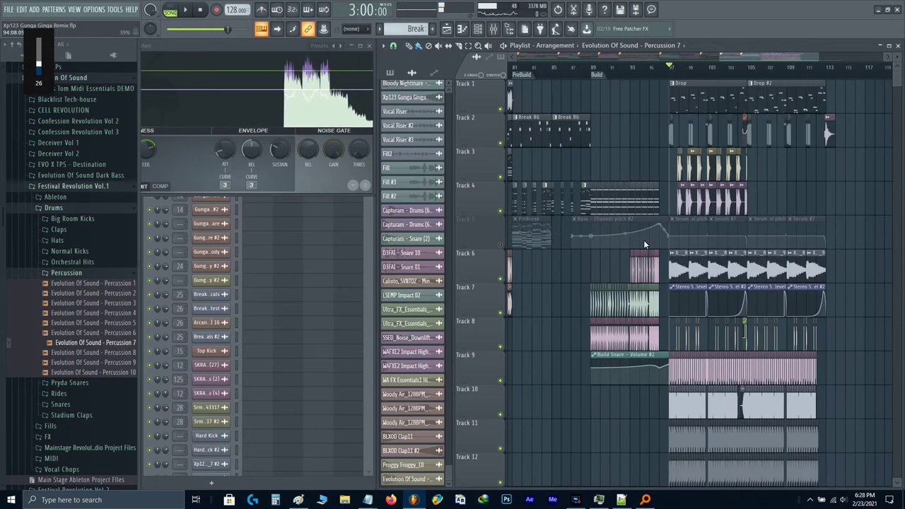
scroll(633, 241, down, 9)
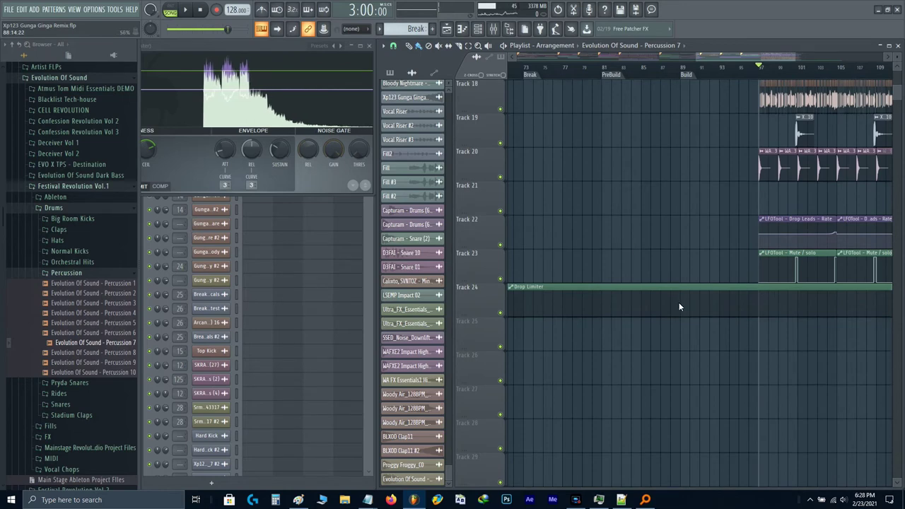
scroll(682, 311, up, 4)
scroll(683, 312, up, 4)
right_click(688, 316)
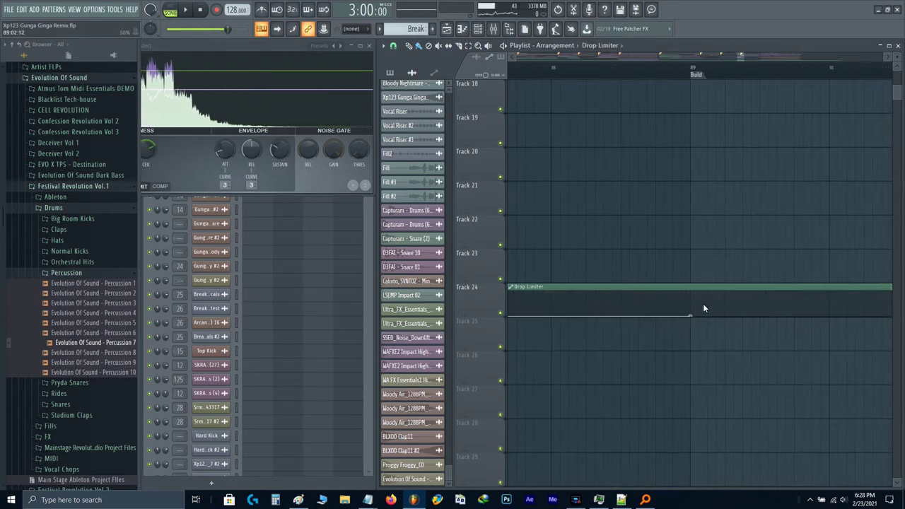
scroll(664, 274, down, 1)
scroll(664, 273, down, 4)
click(331, 178)
key(Escape)
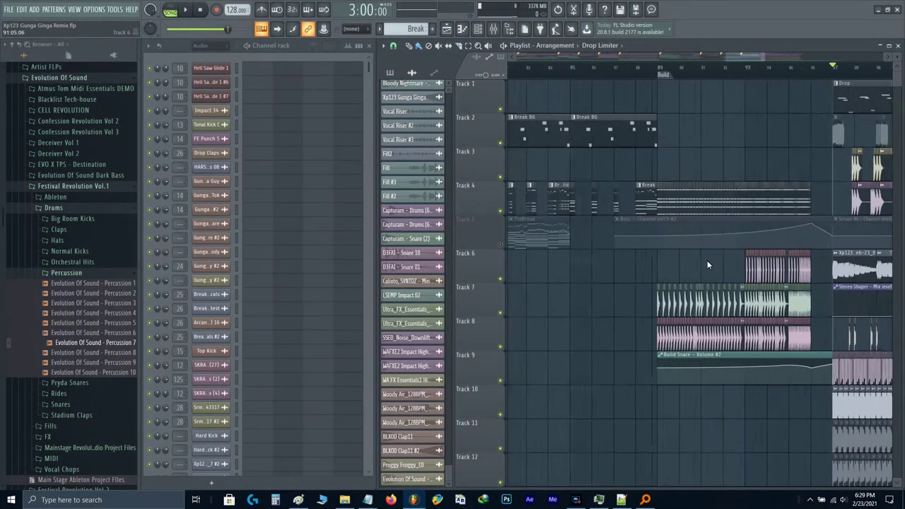
- Play the full drop from bar 97 and view the Drop Limiter on the Master mixer track
key(space)
drag(778, 272, 599, 302)
scroll(599, 302, up, 1)
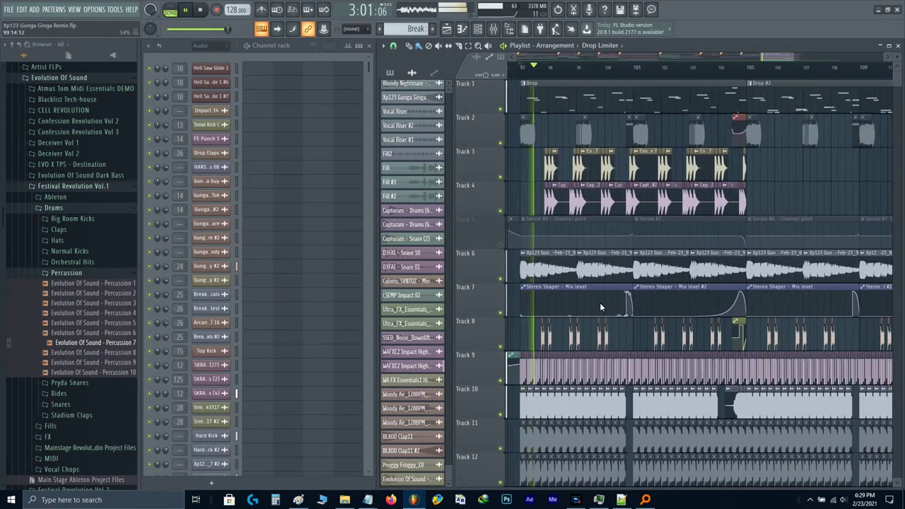
scroll(579, 297, up, 2)
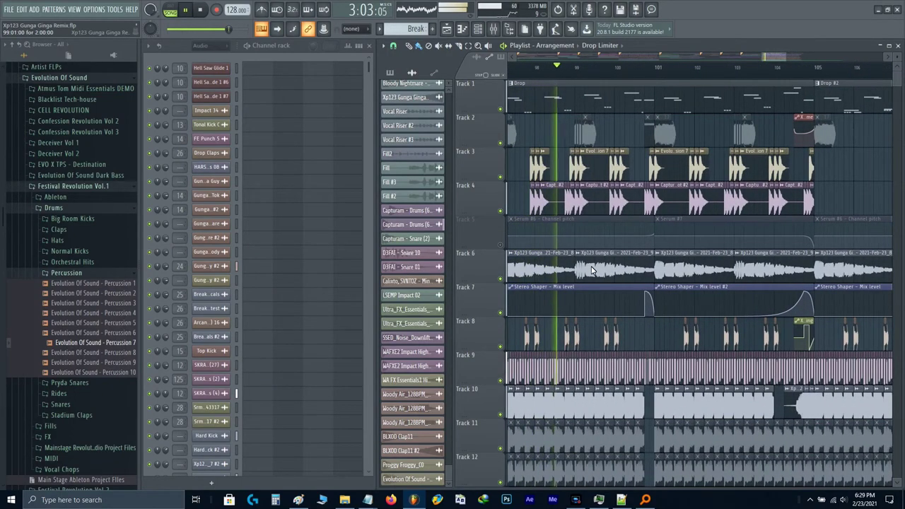
key(F9)
click(797, 258)
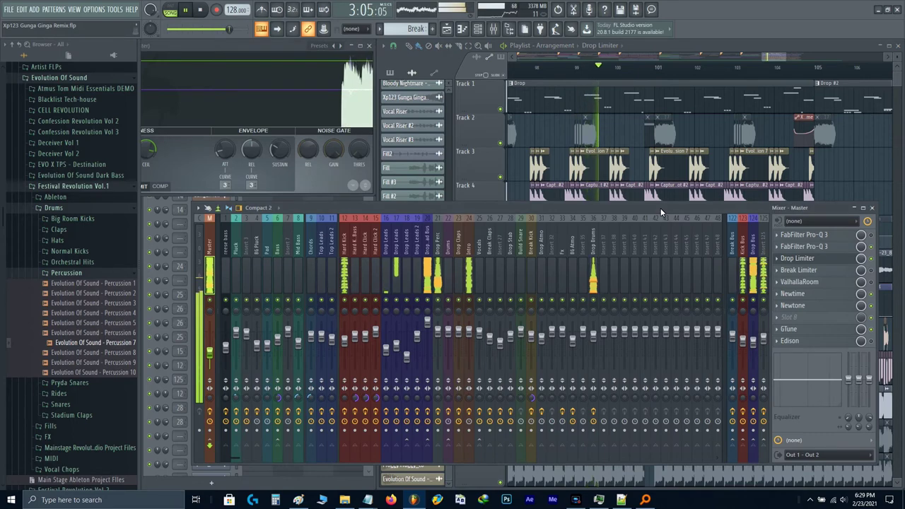
key(F9)
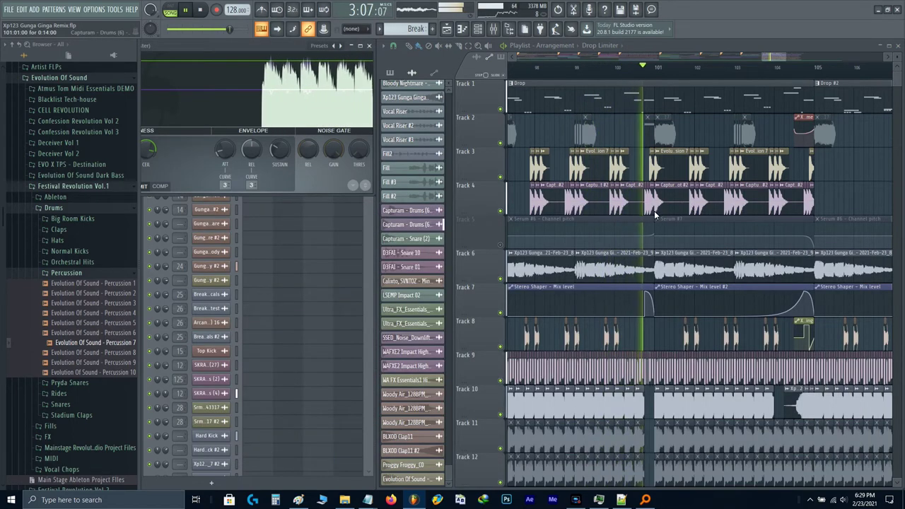
- Listen to the rest of the drop up to bar 105, stop playback, and set the playback position to bar 105
scroll(657, 214, up, 2)
scroll(737, 204, down, 2)
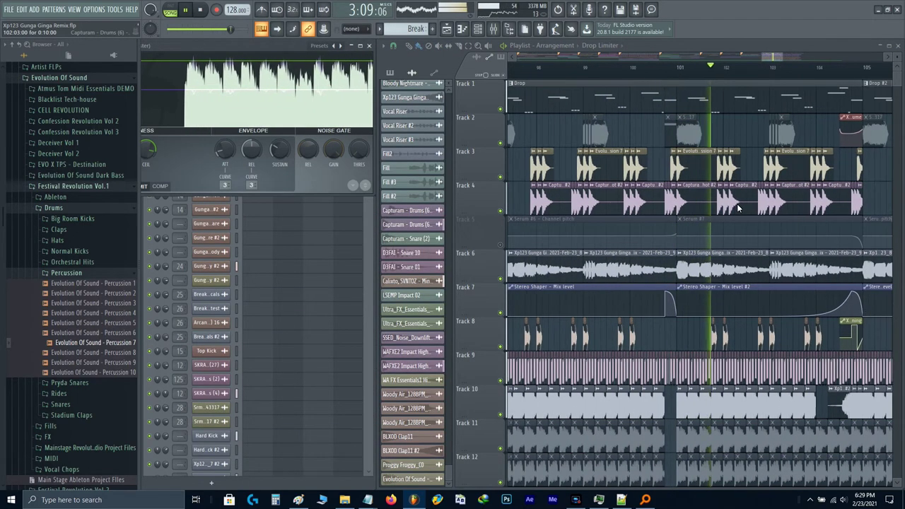
drag(737, 204, 616, 228)
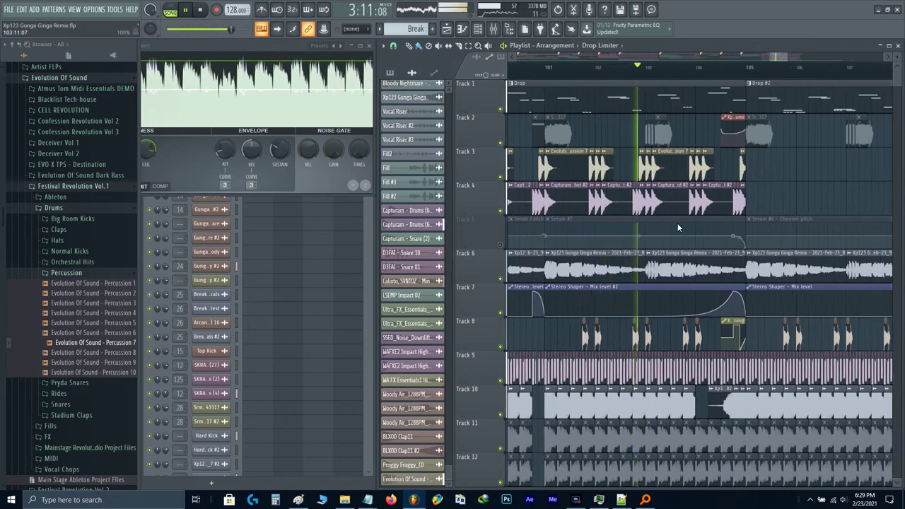
scroll(677, 223, up, 2)
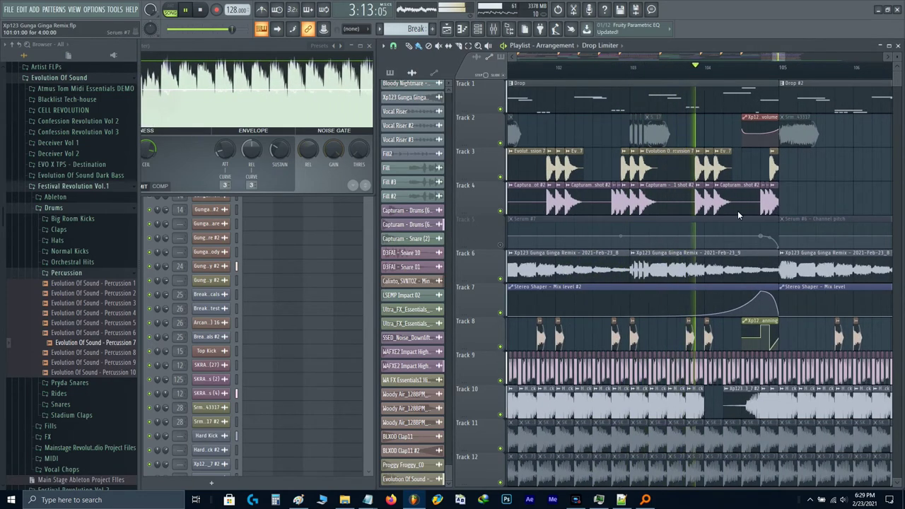
scroll(691, 220, up, 1)
drag(786, 184, 659, 196)
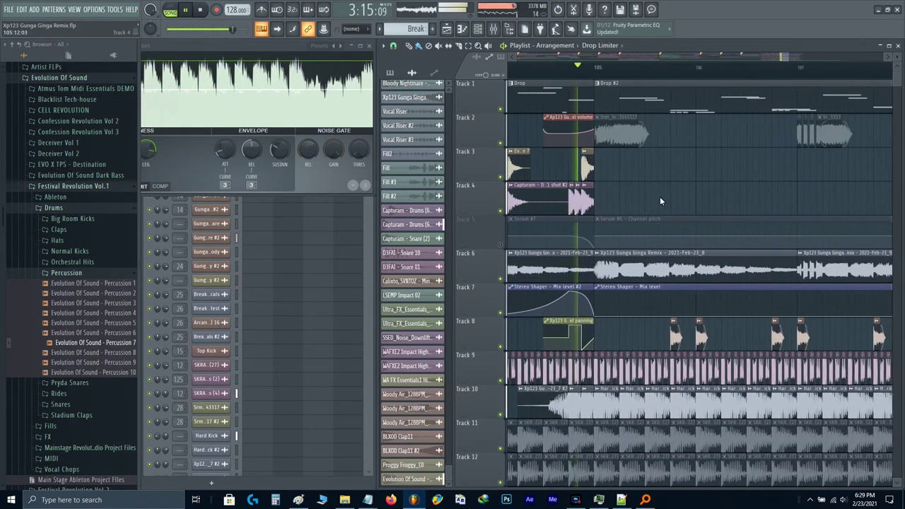
key(space)
click(593, 71)
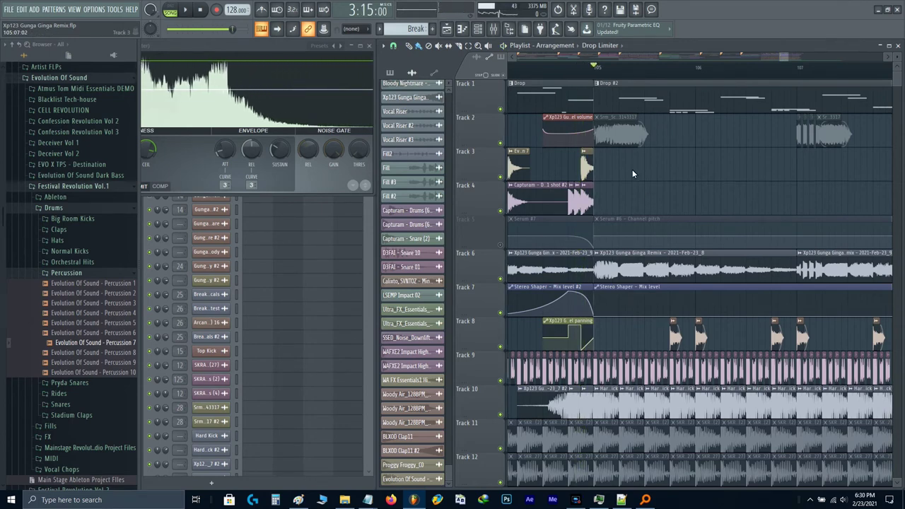
scroll(623, 121, down, 2)
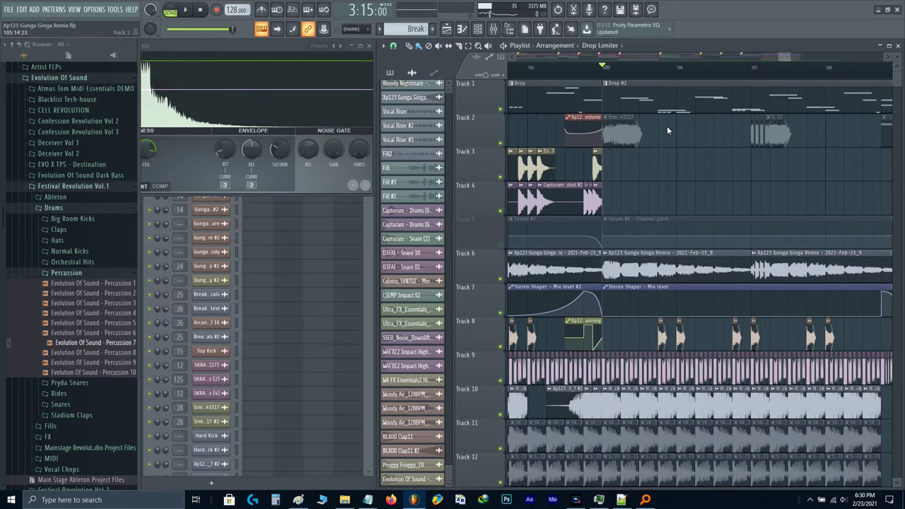
- Solo Track 1, play from bar 105, and turn the Drop #2 clip there into a unique pattern copy
right_click(501, 110)
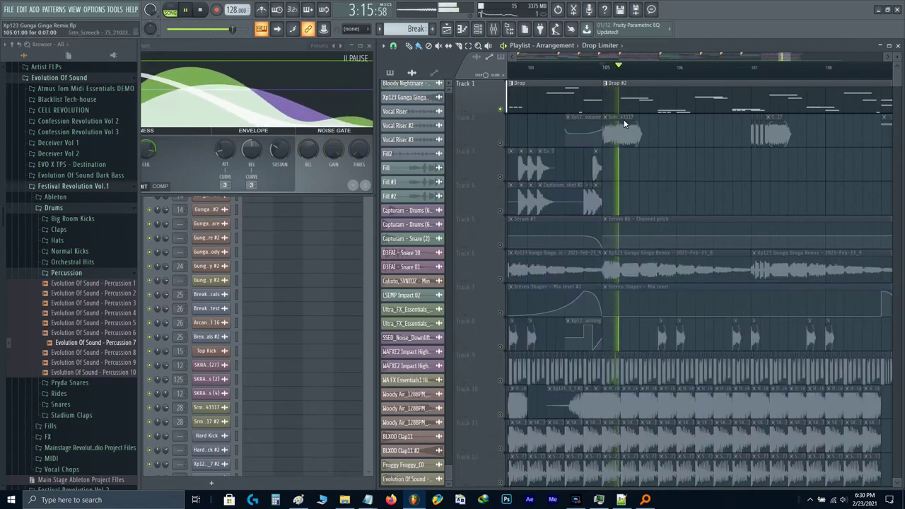
click(604, 83)
click(625, 145)
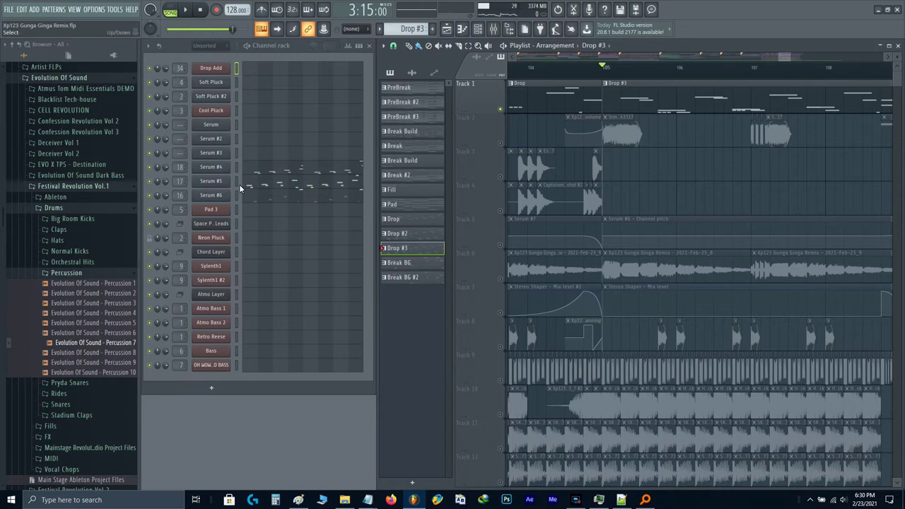
- Mute the Serum #4 and Serum #6 channels and open the Serum #5 notes in the piano roll
click(238, 182)
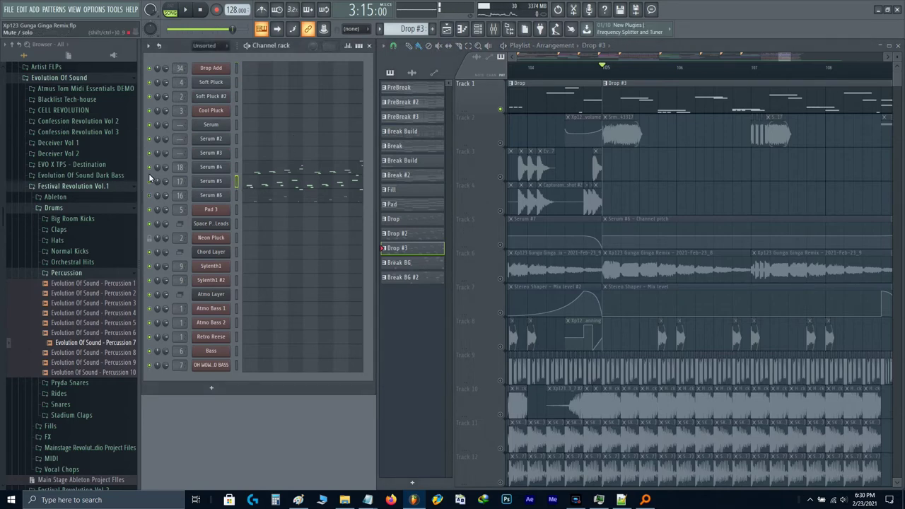
key(space)
click(262, 197)
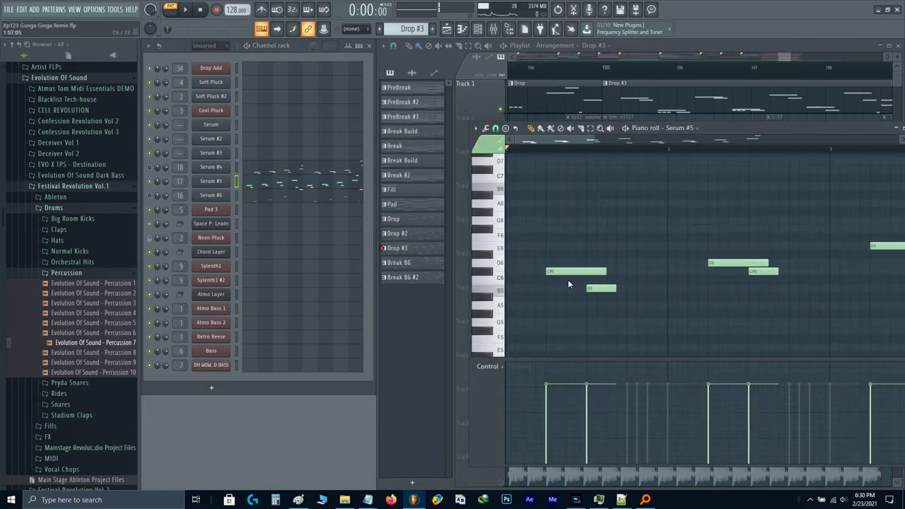
- Trim the opening C#6 note to four steps and have the B5 note fill its last two steps
scroll(567, 282, up, 2)
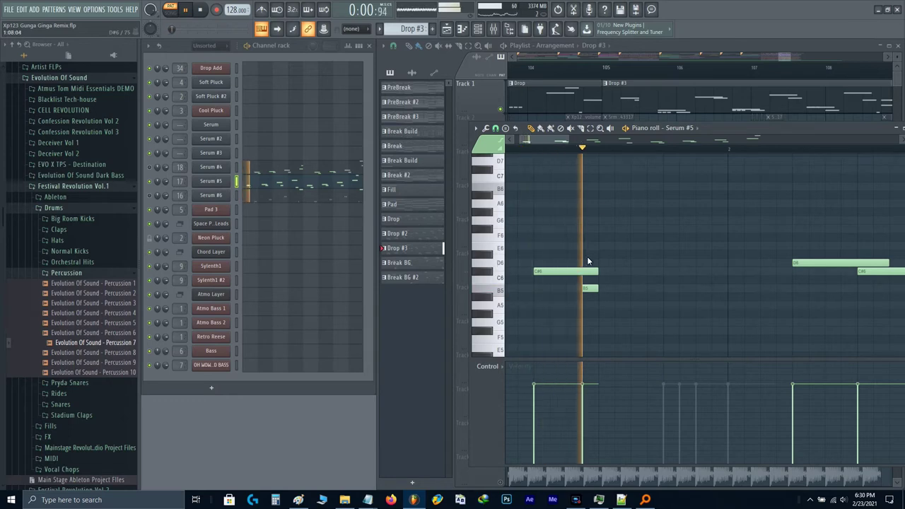
key(space)
scroll(588, 286, up, 1)
drag(588, 290, 574, 291)
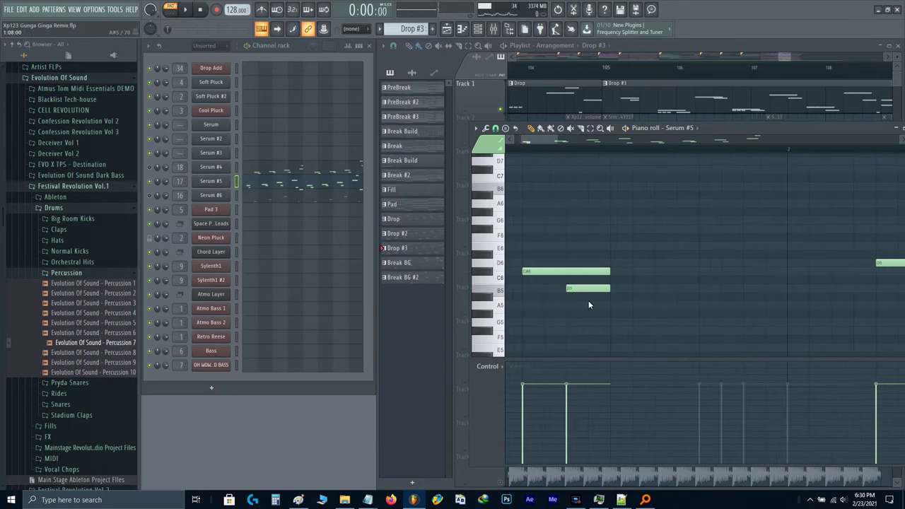
- Try slicing off and deleting the ends of the opening C#6 and B5 notes, audition it, and undo the cuts
key(space)
drag(598, 257, 598, 293)
key(space)
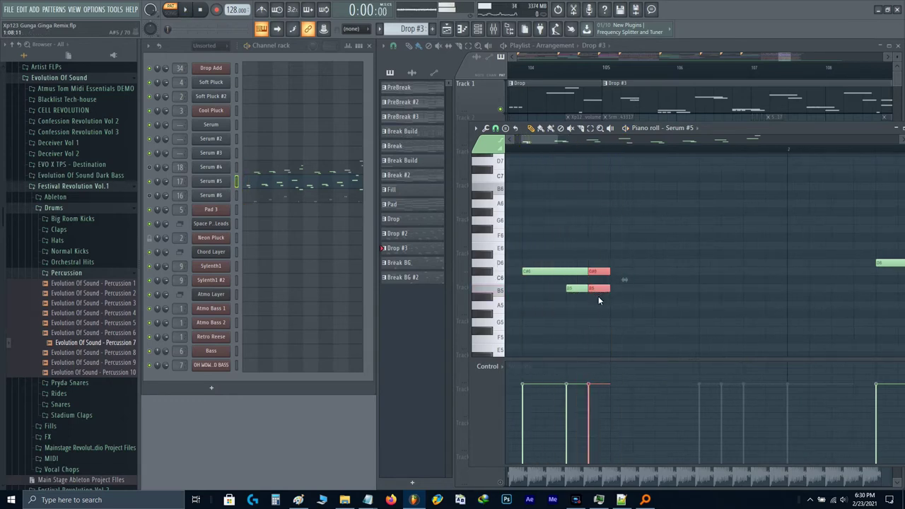
key(Delete)
key(space)
key(space)
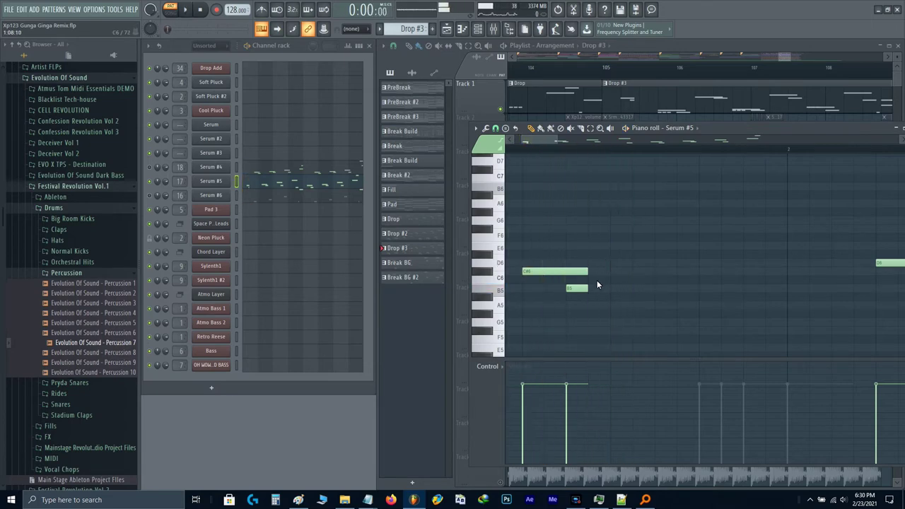
key(ctrl+z)
key(space)
key(space)
right_click(604, 269)
drag(601, 259, 578, 300)
ctrl+click(651, 287)
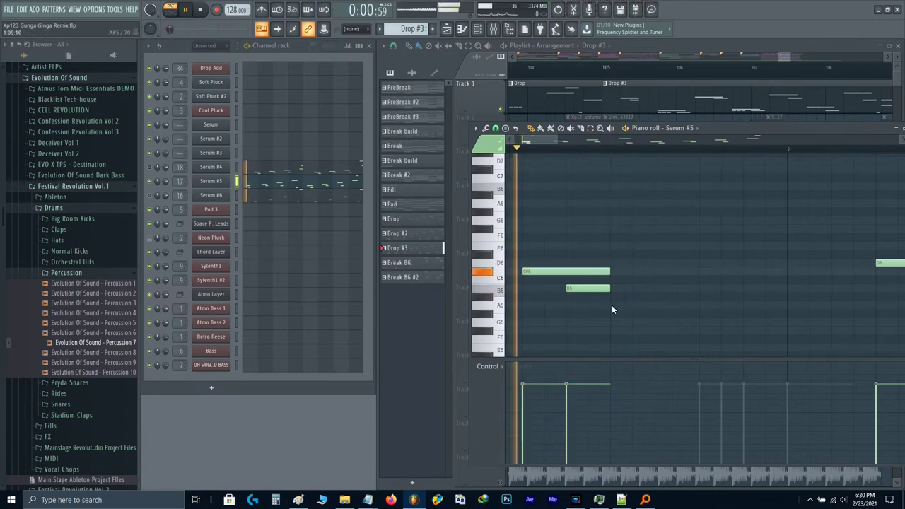
- Shorten the opening C#6 and B5 notes together by half a step and audition the pair
key(space)
drag(607, 300, 606, 272)
key(Delete)
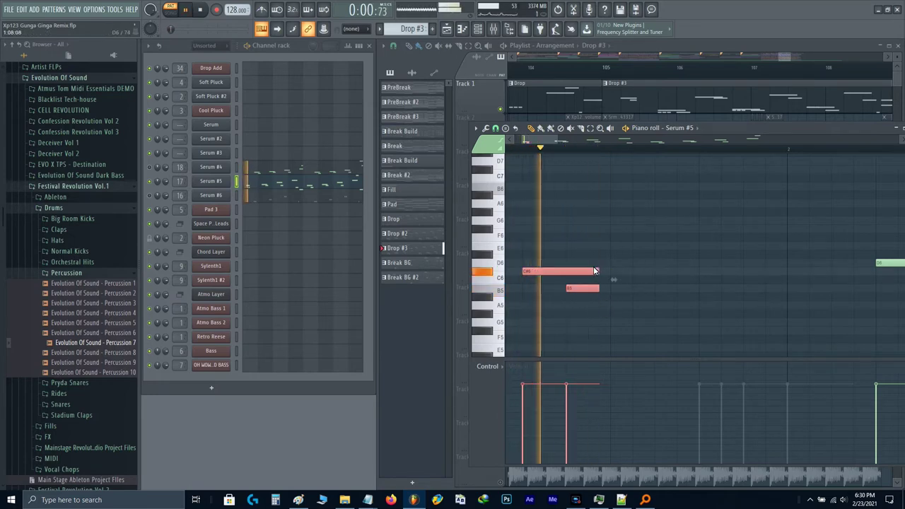
key(space)
- Duplicate the opening note pair right after itself as C#6 with a short D6, and play it
drag(569, 272, 664, 267)
click(668, 289)
key(space)
key(space)
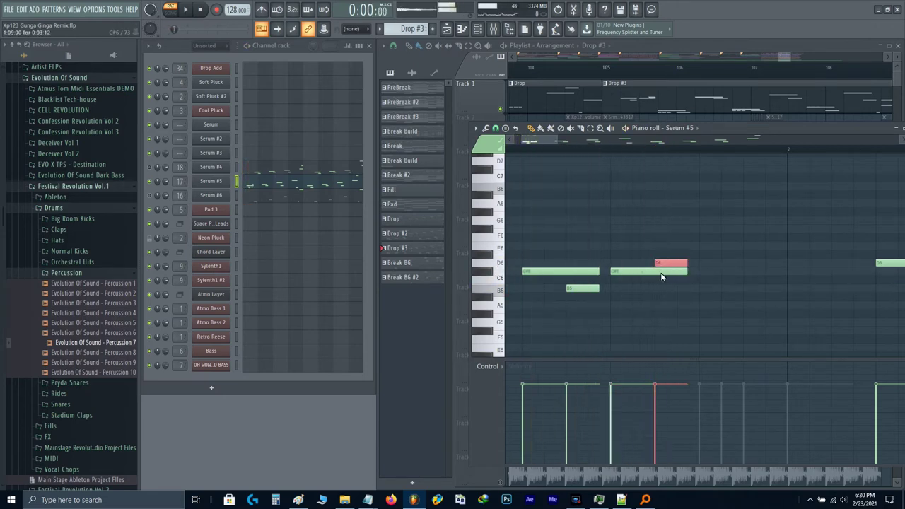
- Copy the opening note pair to the last beat of bar 1 as B5 and A5, and audition it
drag(607, 297, 737, 293)
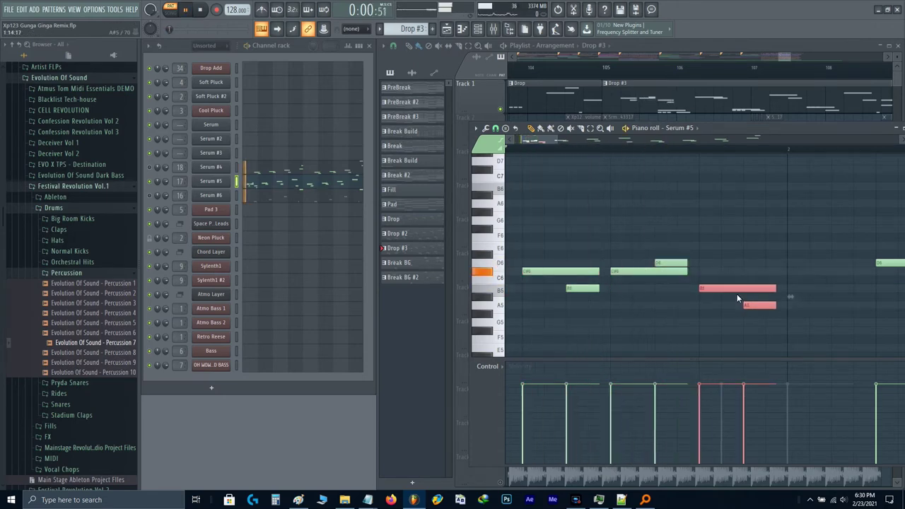
key(space)
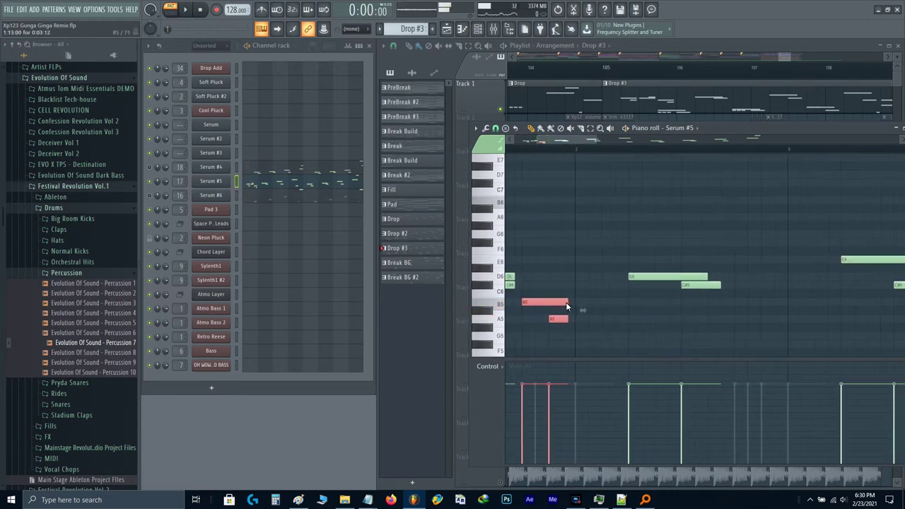
key(space)
ctrl+shift+click(624, 320)
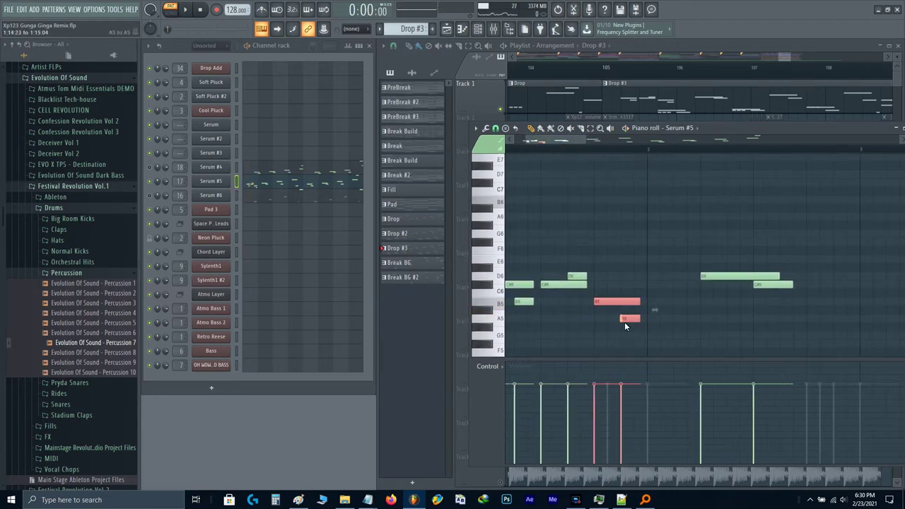
- Lower the pair at the end of bar 1 to G5 and F#5 while auditioning it
key(space)
key(shift+Down)
key(shift+Down)
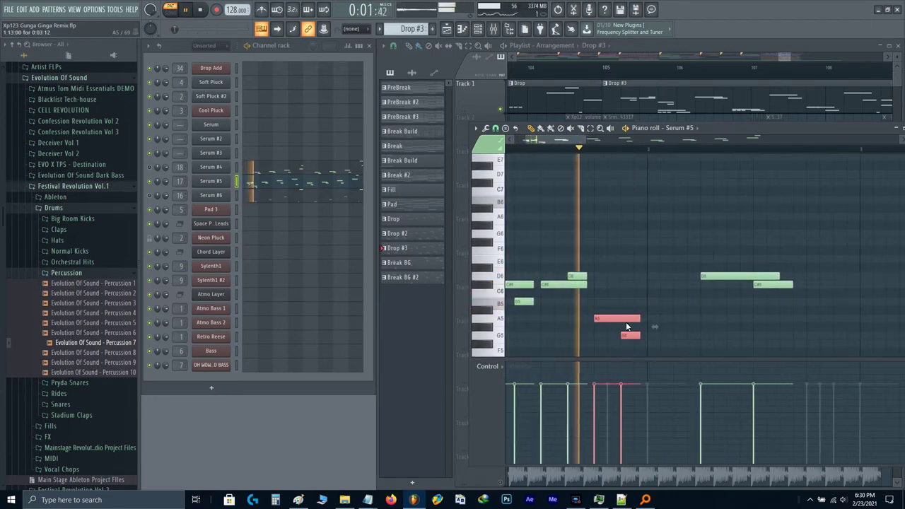
key(space)
key(shift+Down)
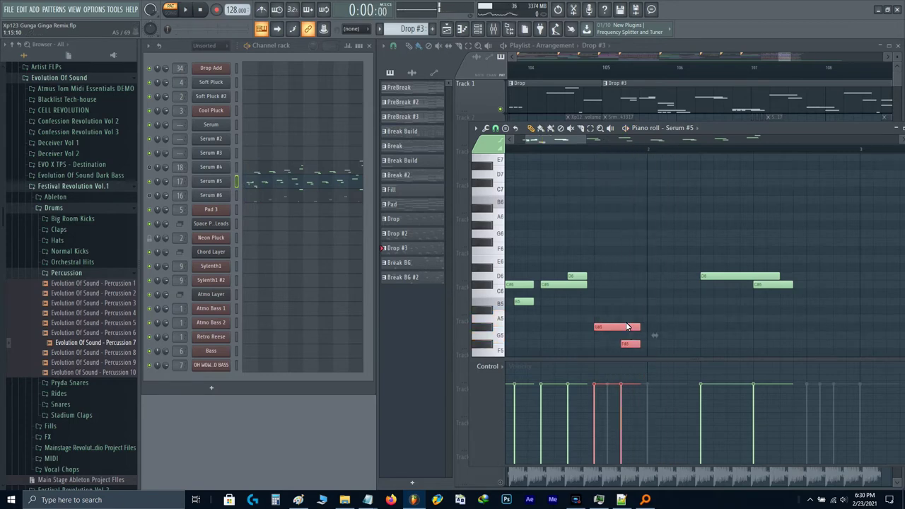
drag(626, 322, 613, 329)
key(shift+Down)
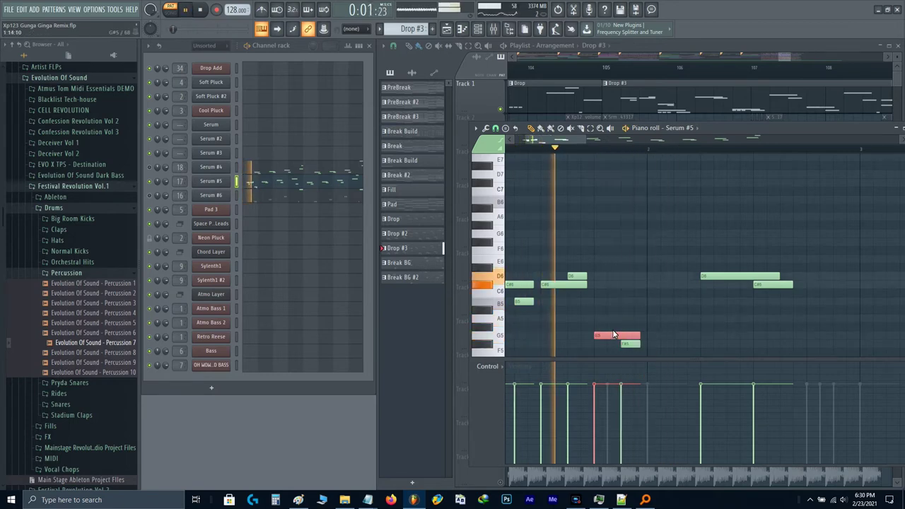
- Raise the G5 and F#5 notes at the end of bar 1 by one octave and play the phrase
key(space)
drag(616, 324, 624, 343)
key(ctrl+Up)
key(space)
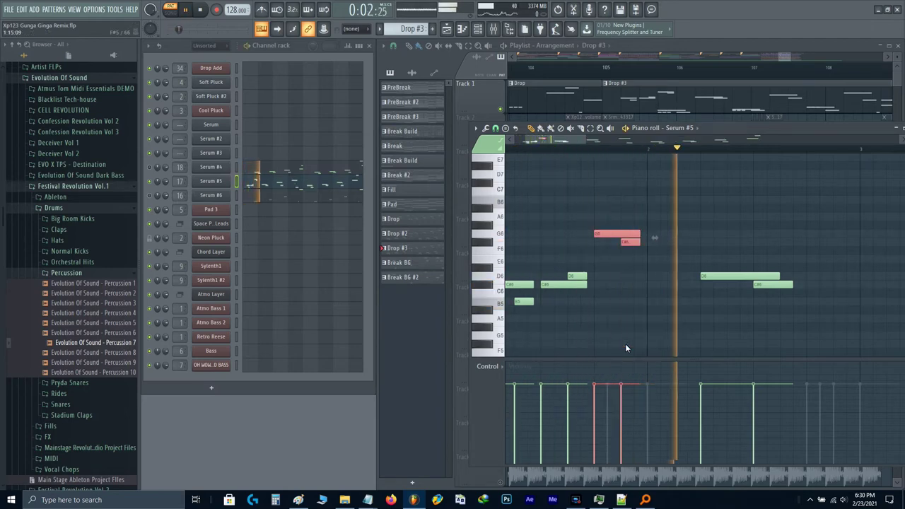
key(space)
- Try deleting the original D6 and C#6 notes in bar 2, and undo the deletion
ctrl+scroll(718, 293, down, 2)
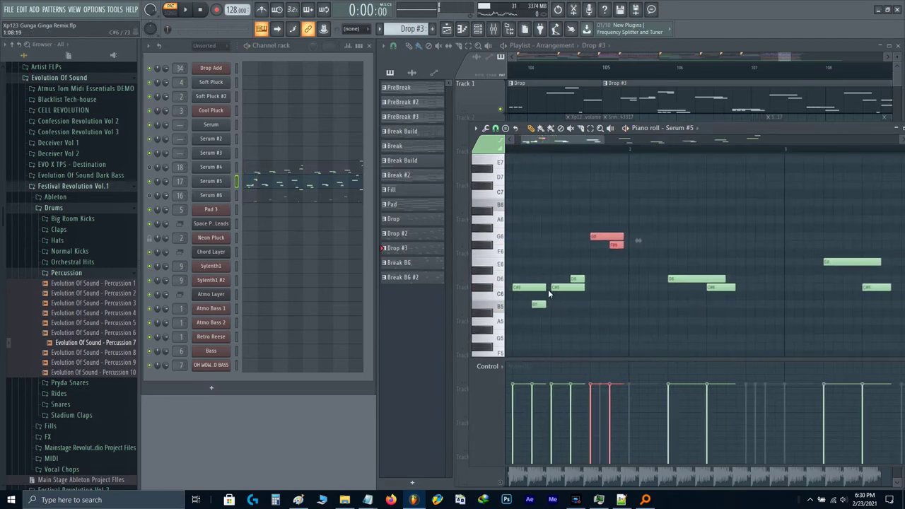
click(540, 305)
right_click(712, 287)
right_click(707, 278)
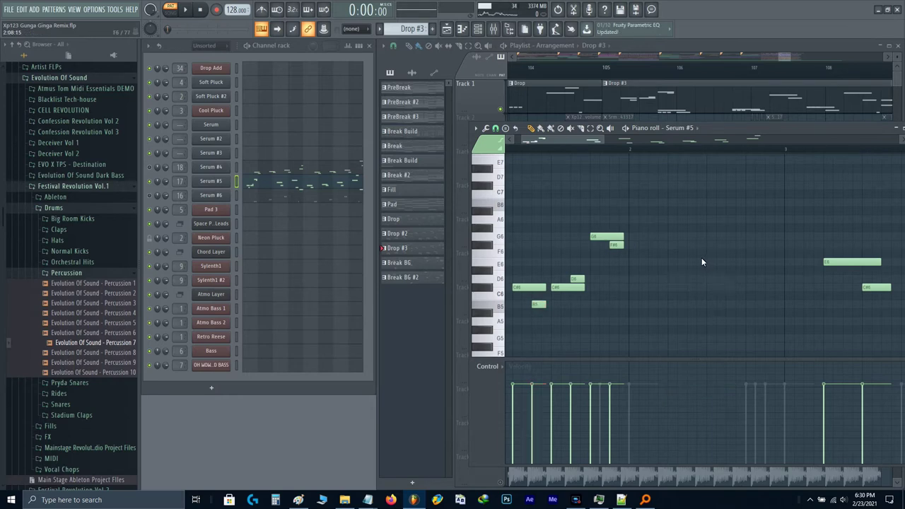
key(ctrl+z)
- Copy the C#6 and B5 pair to the second beat of bar 2 and delete the longer original D6 and C#6 notes
ctrl+drag(551, 323, 689, 286)
ctrl+scroll(688, 286, up, 3)
right_click(752, 287)
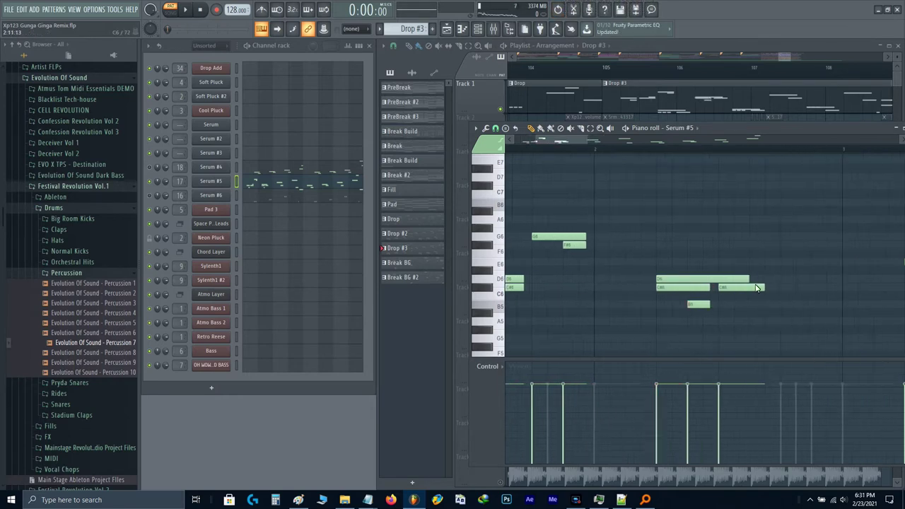
right_click(736, 276)
- Raise the copied pair in bar 2 to D6 and C#6 while auditioning it
ctrl+drag(713, 321, 717, 299)
key(space)
key(shift+Up)
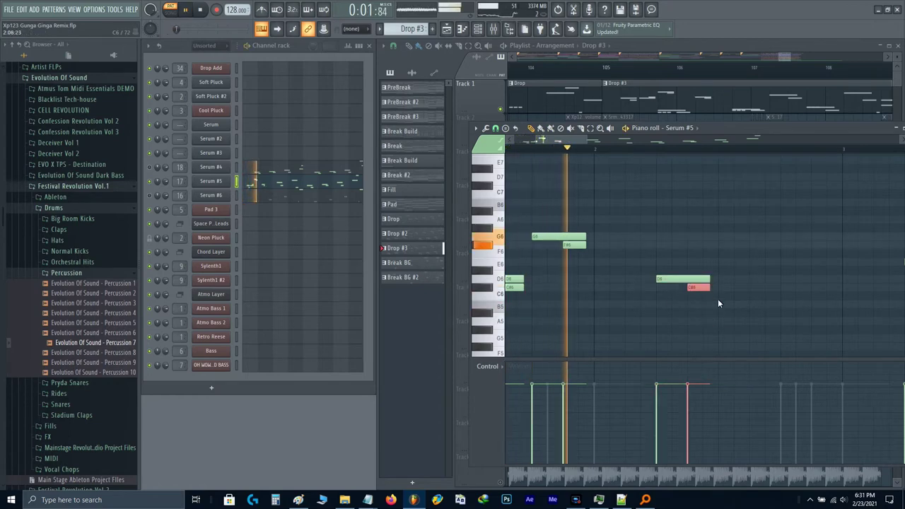
ctrl+scroll(720, 300, down, 3)
key(space)
- Duplicate the D6 and C#6 pair right after itself in bar 2 and raise the copied short note to E6
scroll(678, 308, up, 2)
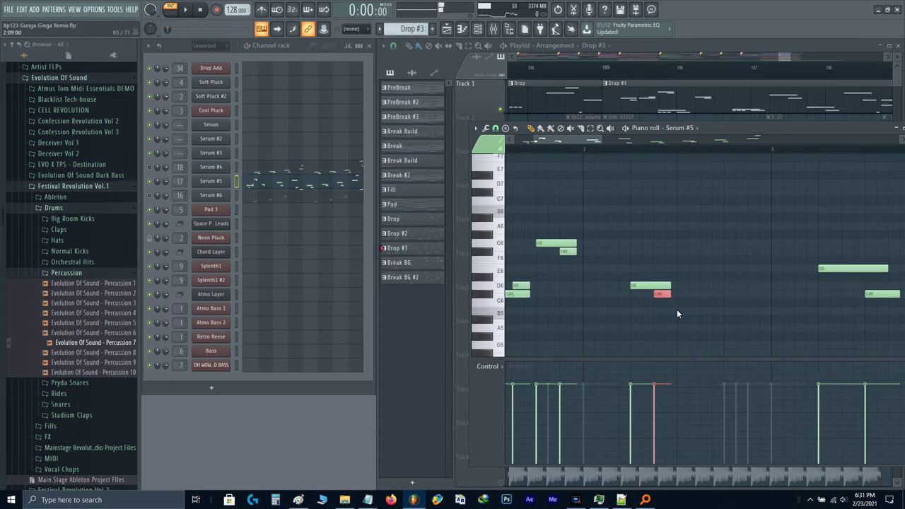
ctrl+drag(670, 310, 702, 290)
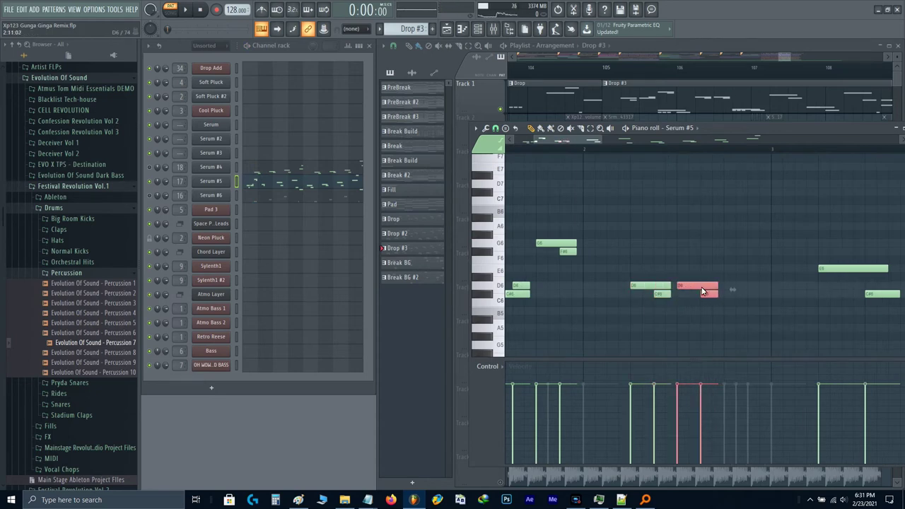
click(702, 296)
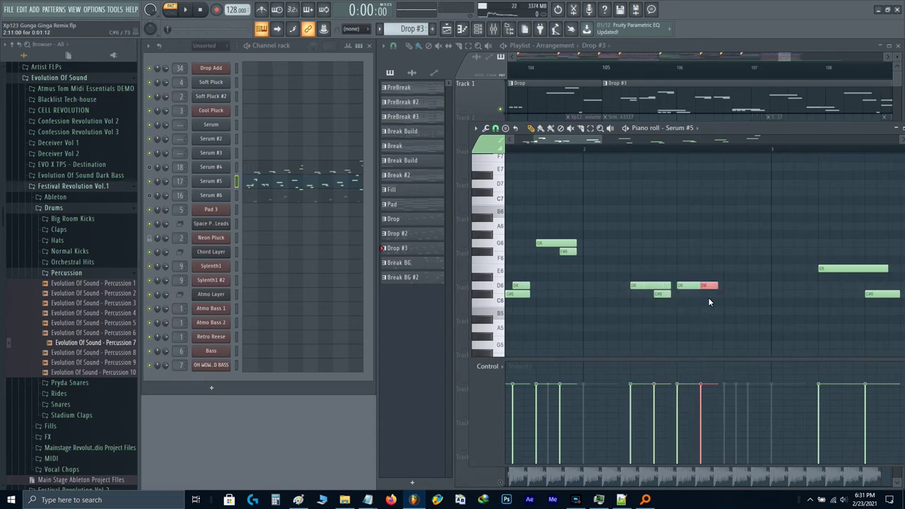
key(Up)
key(Up)
- Add a C#6 and B5 pair at the end of bar 2 and play the two-bar phrase
ctrl+drag(667, 307, 764, 306)
key(space)
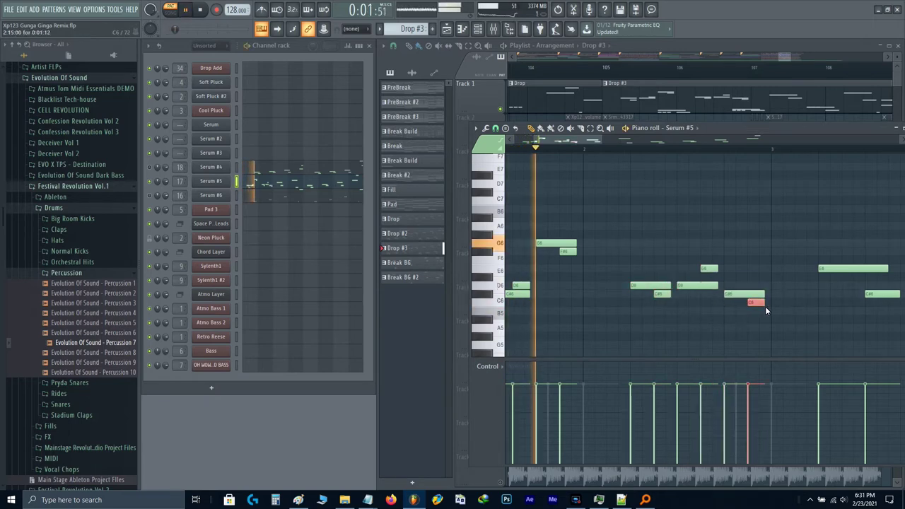
key(Down)
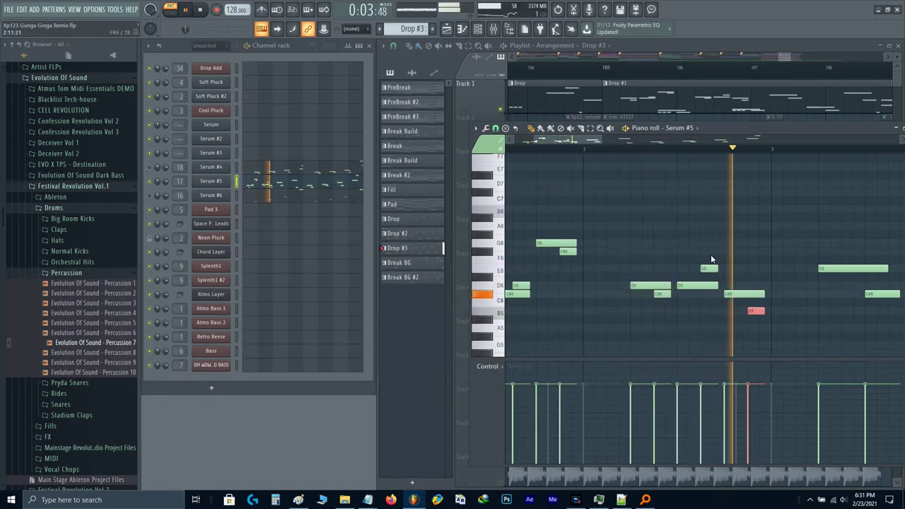
scroll(699, 251, down, 3)
key(space)
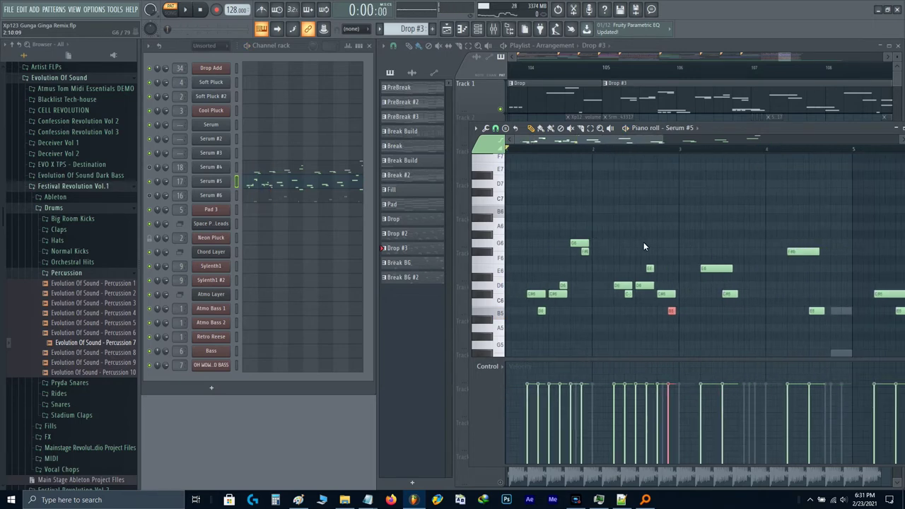
mouse_move(708, 243)
mouse_down()
mouse_move(645, 236)
mouse_move(770, 306)
mouse_move(629, 275)
mouse_up()
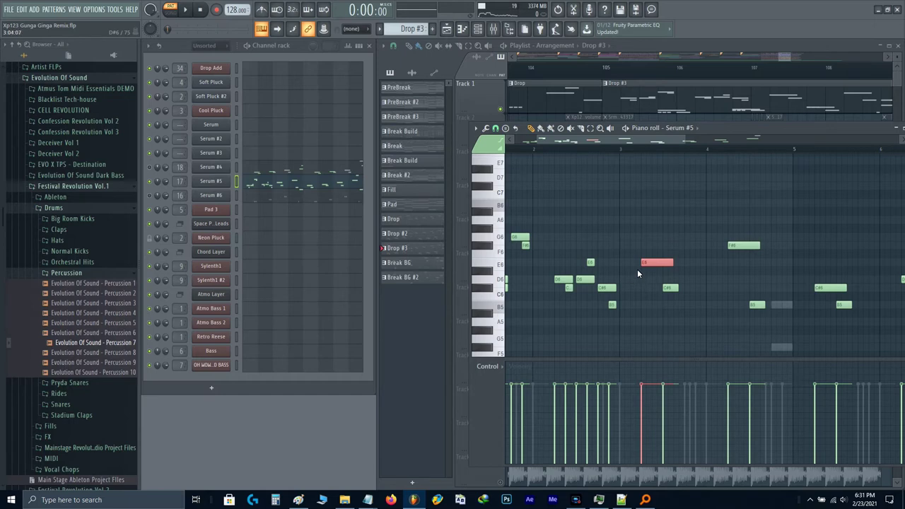
click(637, 268)
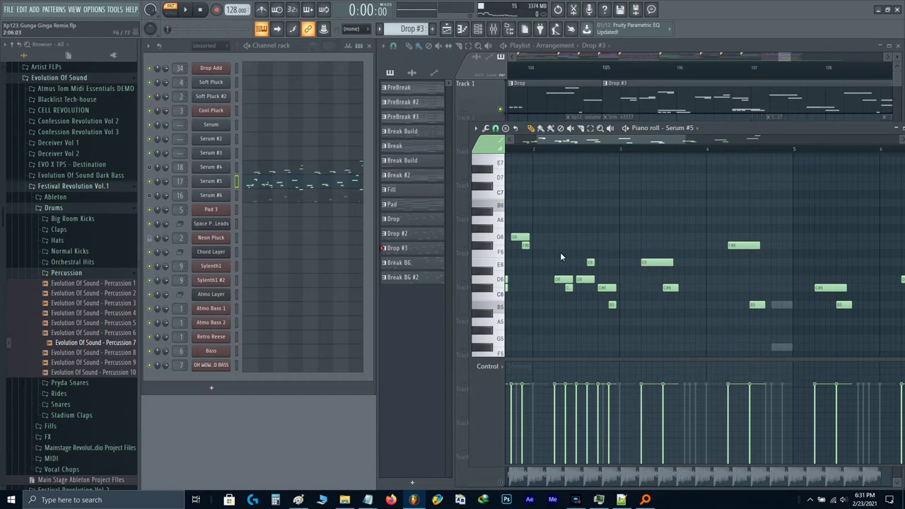
- Replace all notes of the Serum #4 channel with a copy of the Serum #5 notes
click(237, 167)
click(237, 168)
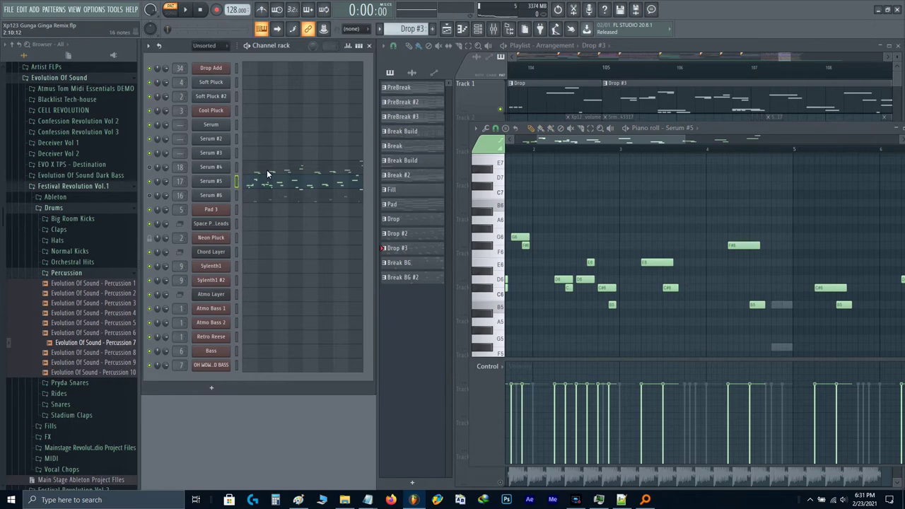
key(ctrl+x)
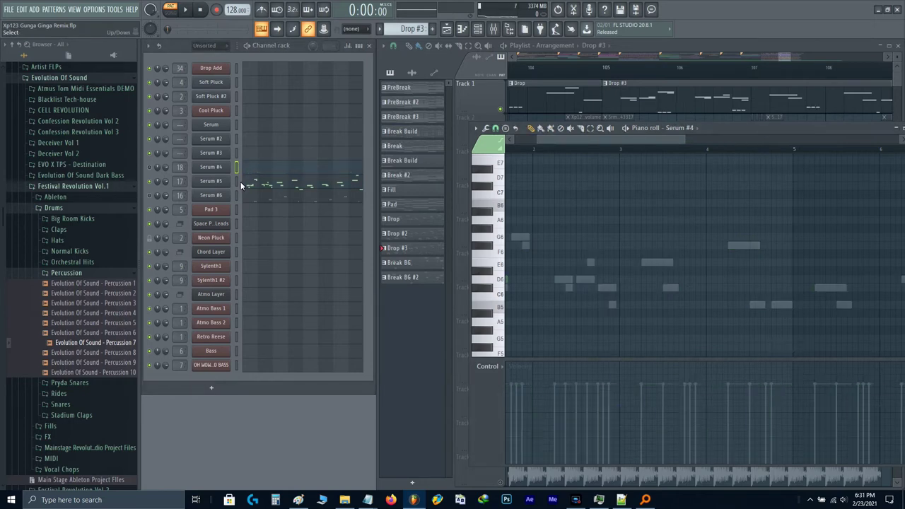
click(237, 182)
key(ctrl+c)
click(237, 170)
key(ctrl+v)
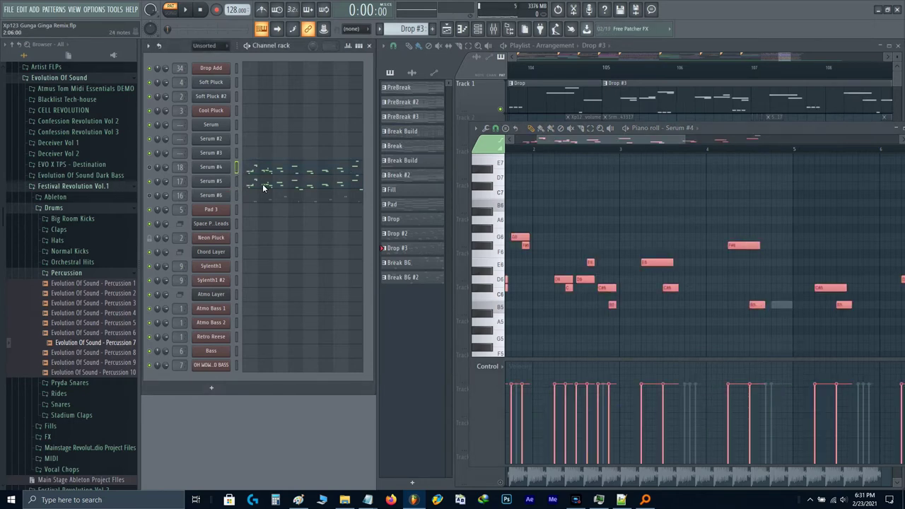
- Delete the old notes of bars 3 and 4 in the Serum #5 channel
click(262, 186)
drag(629, 218, 727, 317)
key(Delete)
- Cut the edited phrase from bars 1 and 2 of Serum #5 and paste it into bars 3 and 4
drag(634, 346, 417, 222)
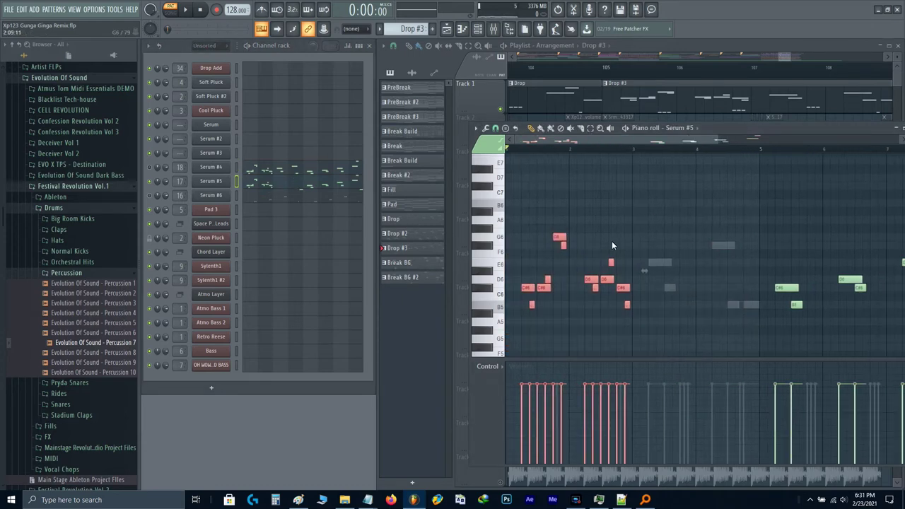
key(ctrl+x)
scroll(710, 257, up, 4)
key(ctrl+v)
scroll(710, 258, down, 3)
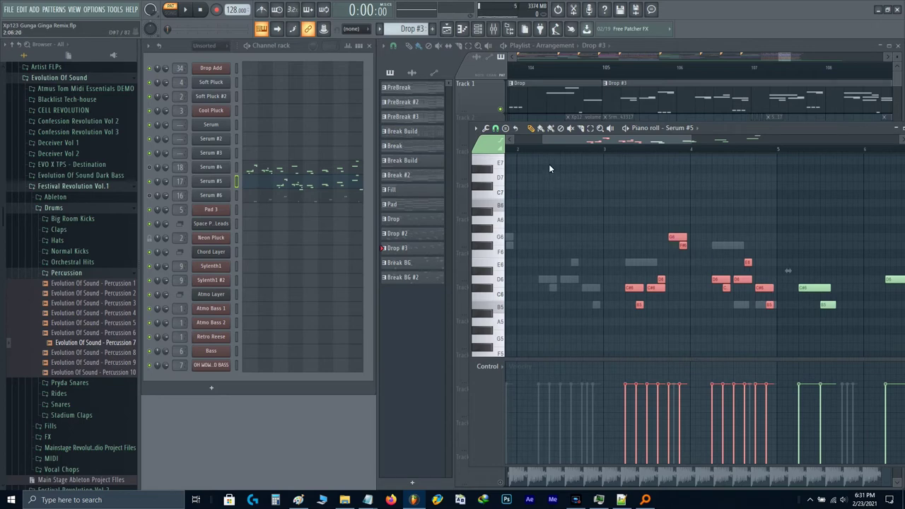
- Copy the six-note phrase from bar 3 of Serum #5 into bar 1 and play it
drag(598, 227, 690, 316)
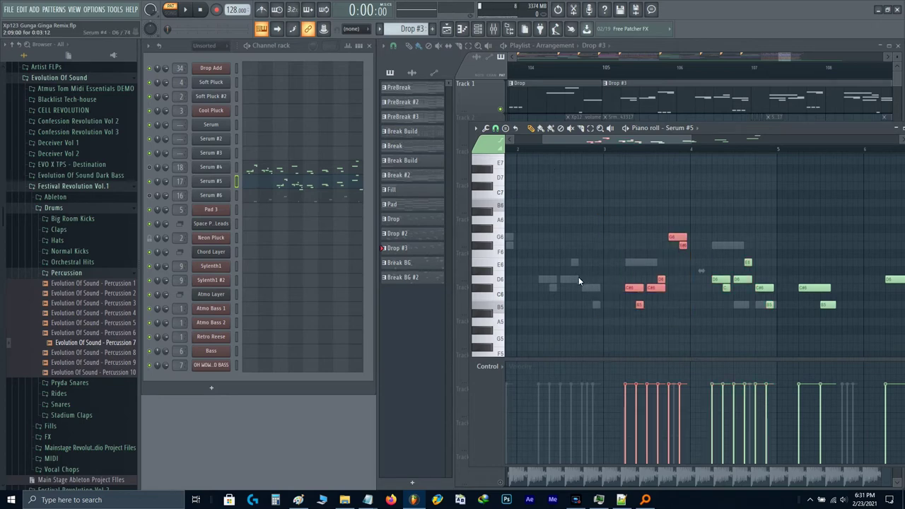
scroll(578, 276, left, 2)
key(ctrl+v)
key(space)
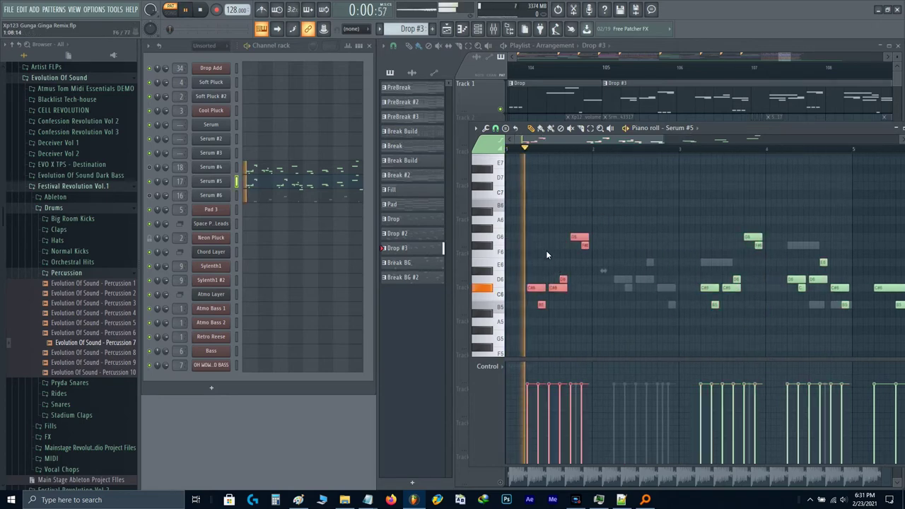
- Lower the last two notes of bar 1 in Serum #5 to D6 and C#6 and play the phrase
ctrl+click(547, 251)
scroll(554, 253, up, 3)
key(space)
drag(613, 252, 603, 235)
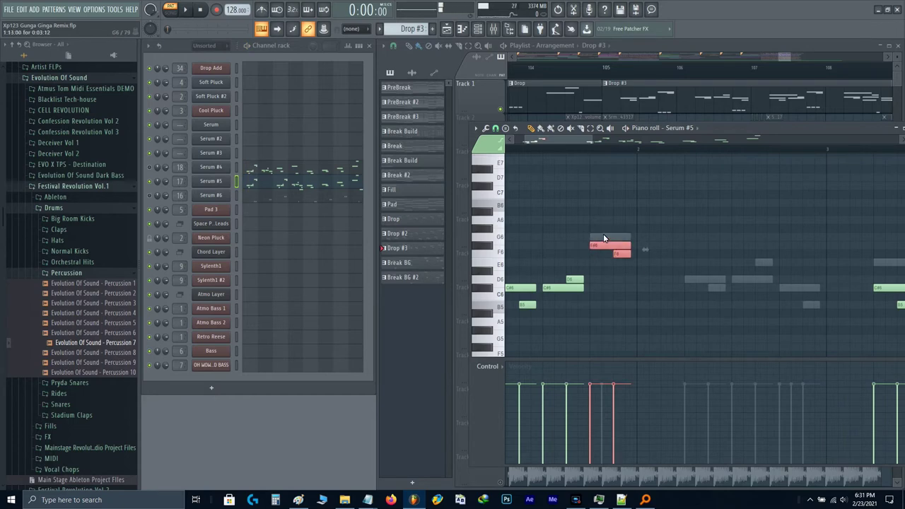
key(shift+Down)
key(shift+Down)
key(shift+Down)
key(shift+Down)
key(space)
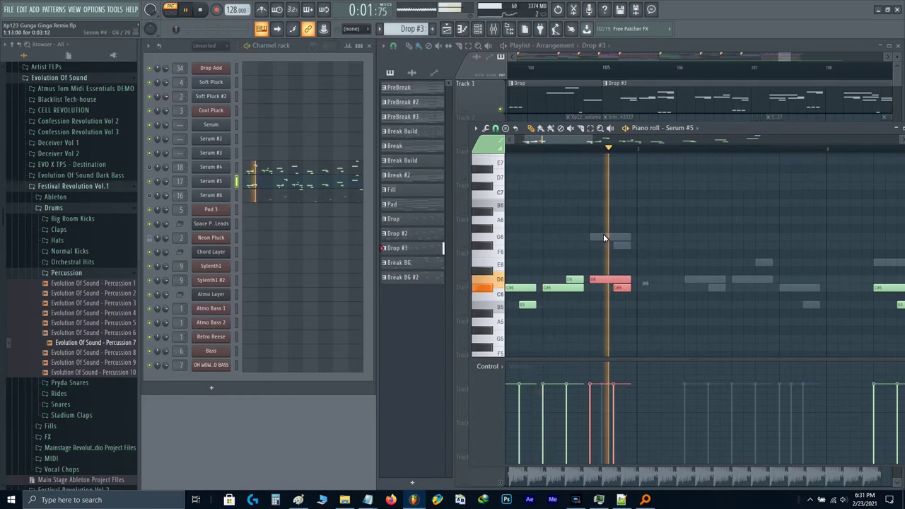
- Try raising the D6 note near the end of bar 1 to D#6 while listening to the phrase
click(606, 281)
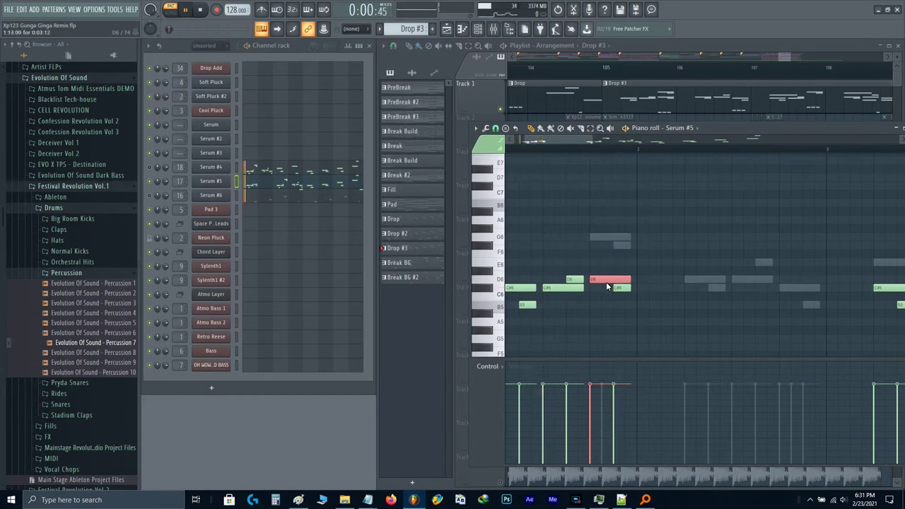
key(shift+Up)
key(shift+Up)
key(space)
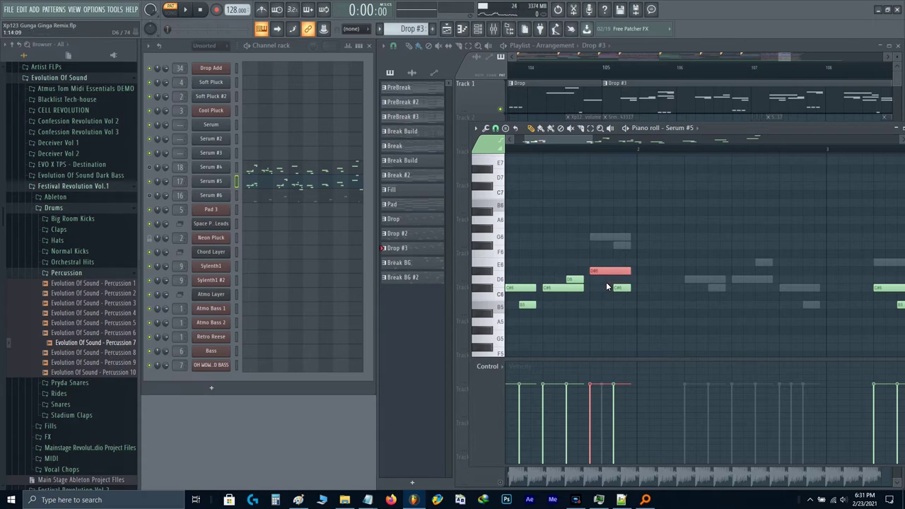
- Transpose the last two notes of bar 1 down to C#6 and B5 and play the result
shift+click(620, 290)
key(shift+Down)
key(shift+Down)
key(space)
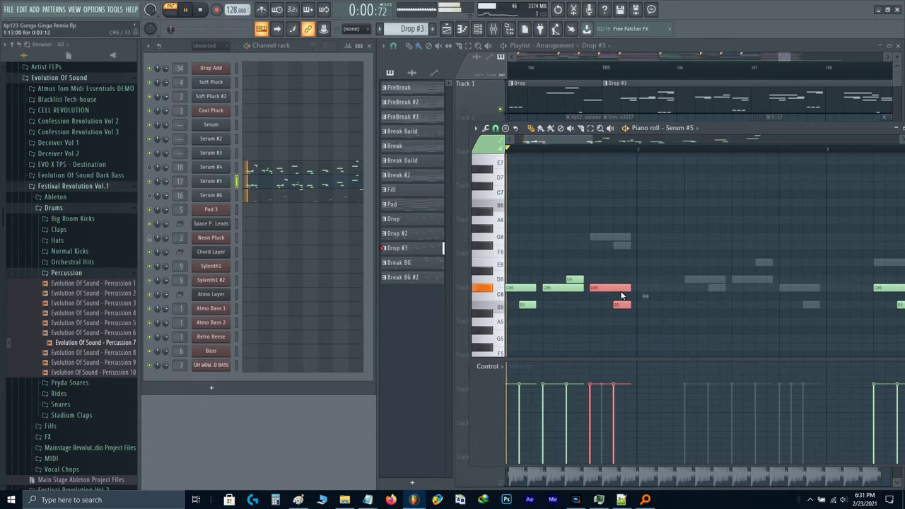
key(space)
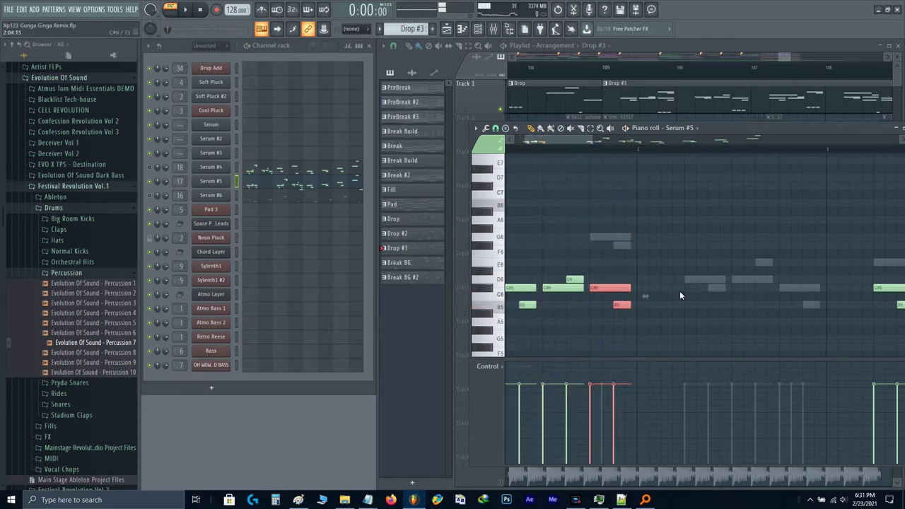
- Unmute the Serum #6 channel, play the pattern with it and open its notes in the piano roll
scroll(679, 290, down, 2)
drag(668, 293, 596, 286)
ctrl+click(596, 258)
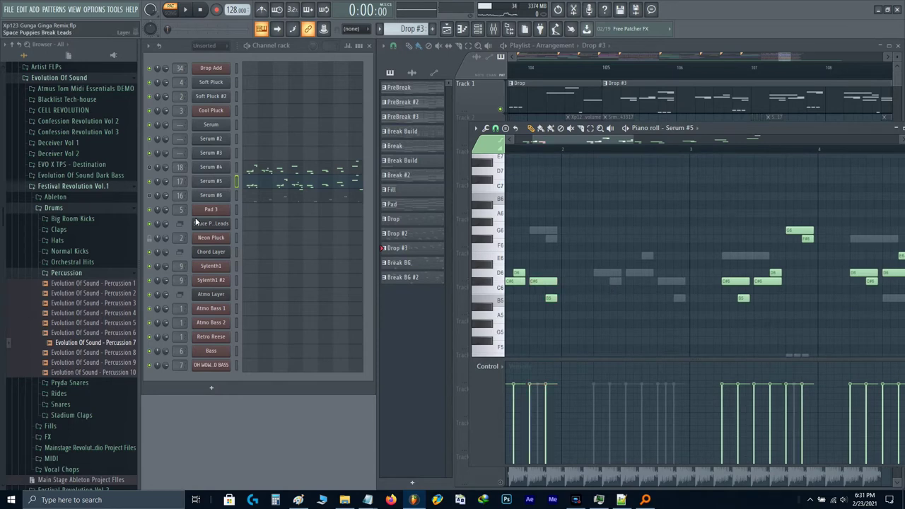
click(150, 197)
key(space)
click(252, 198)
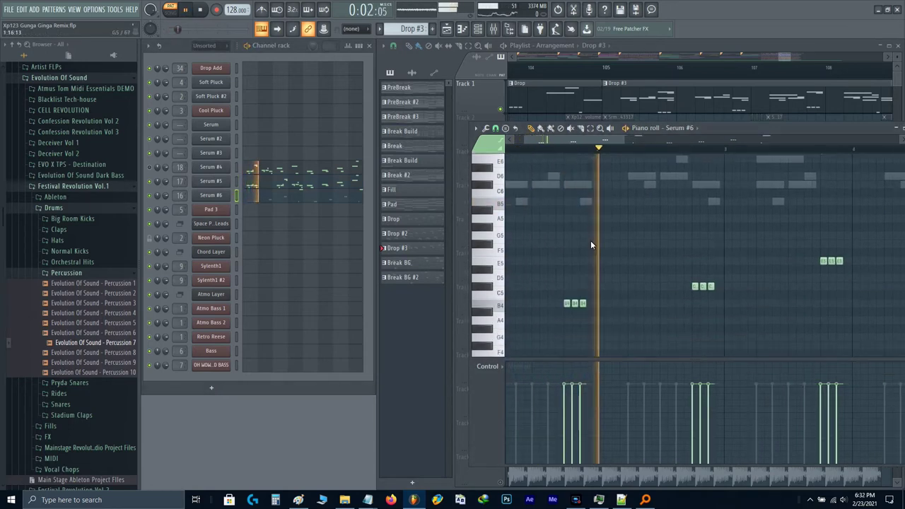
key(space)
- Move the three short B4 notes of Serum #6 to the start of bar 2 and add a longer B4 at step 5
scroll(574, 269, up, 2)
drag(554, 266, 645, 278)
click(654, 267)
scroll(653, 267, up, 2)
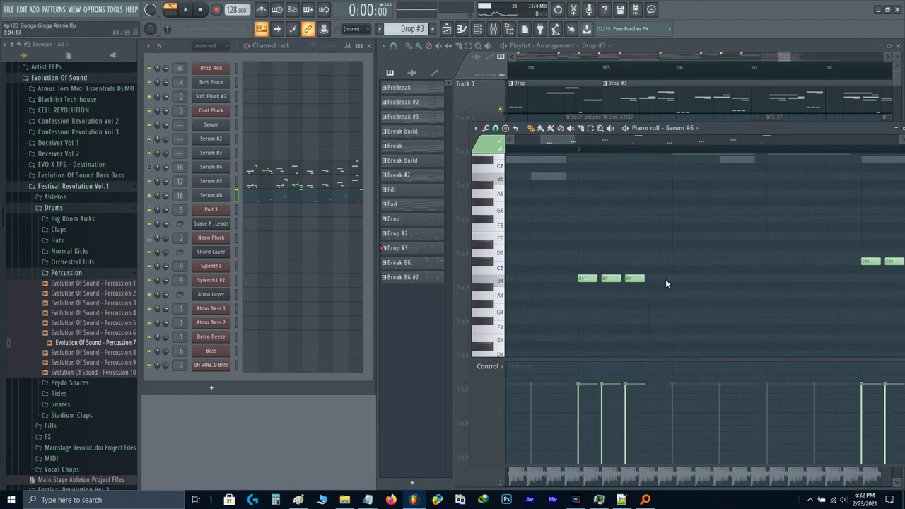
click(679, 279)
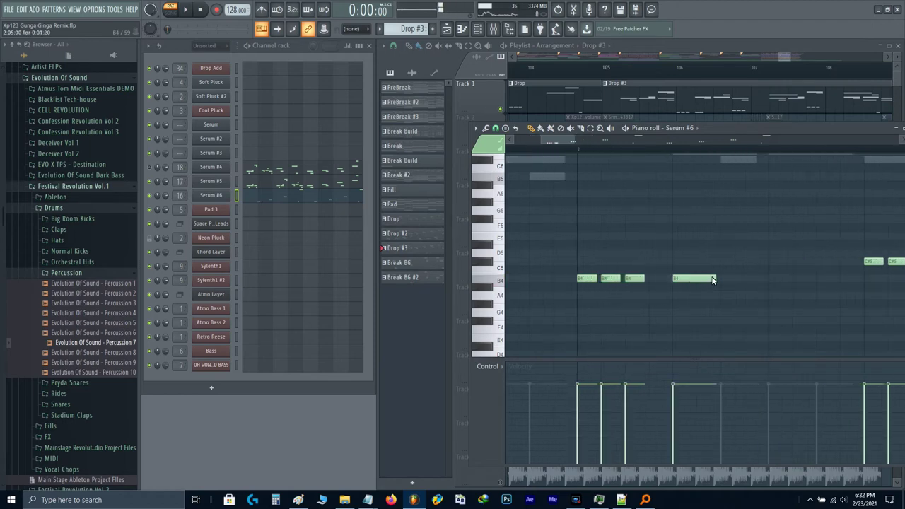
drag(712, 279, 608, 304)
scroll(613, 304, down, 2)
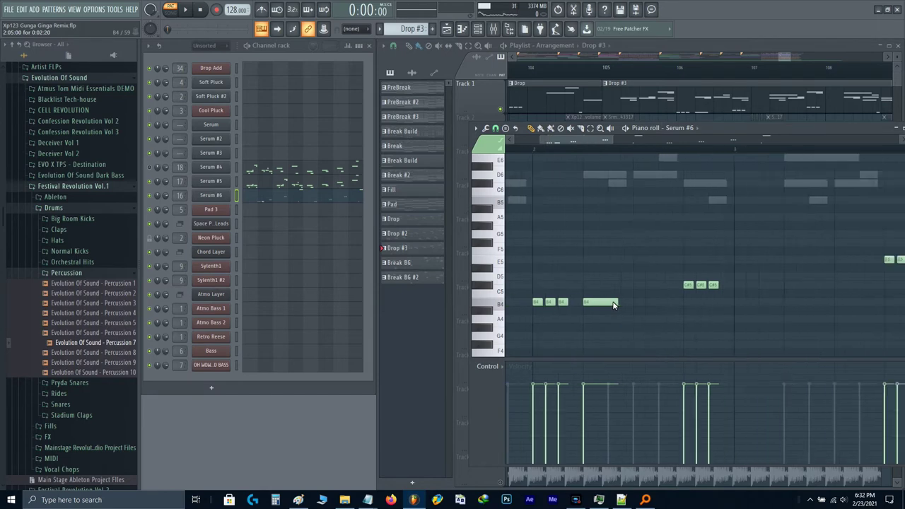
scroll(611, 301, down, 1)
key(space)
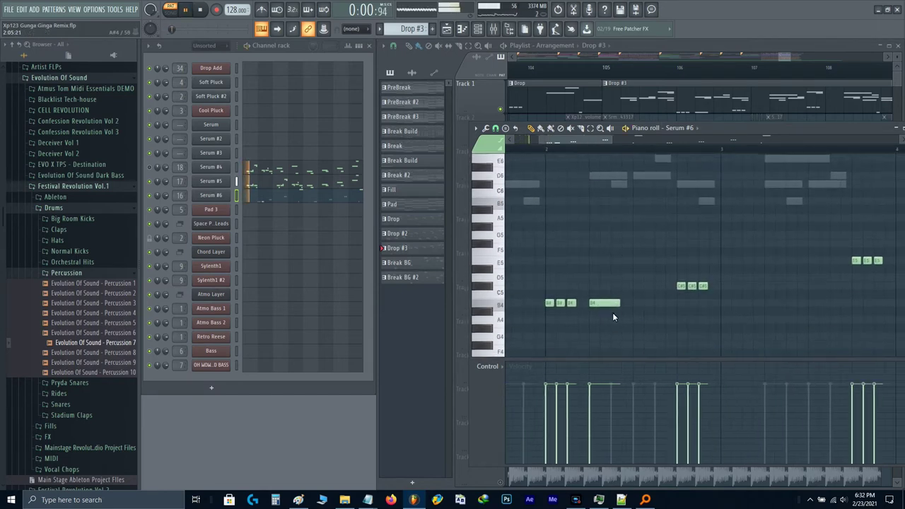
- Replace the three short B4 notes with the longer B4 at the start of bar 2 and play the pattern
key(space)
drag(612, 312, 643, 304)
right_click(594, 308)
key(space)
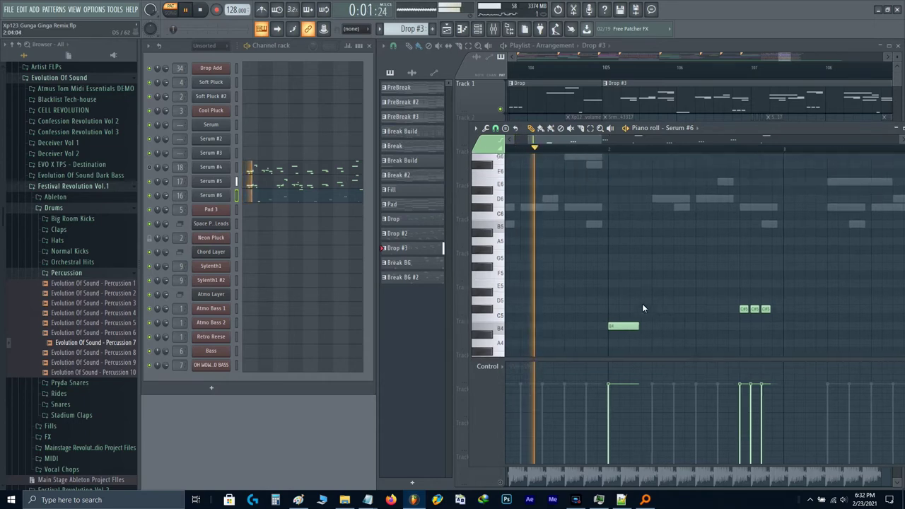
key(space)
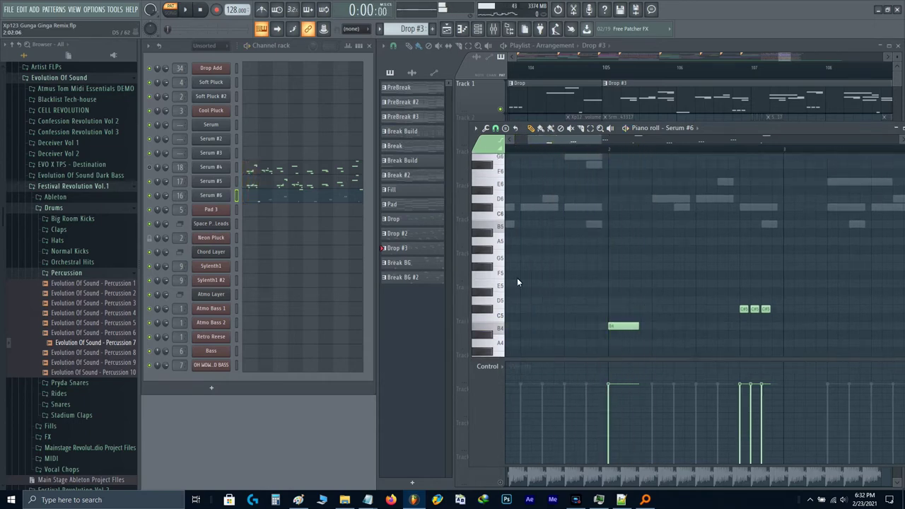
scroll(591, 256, down, 2)
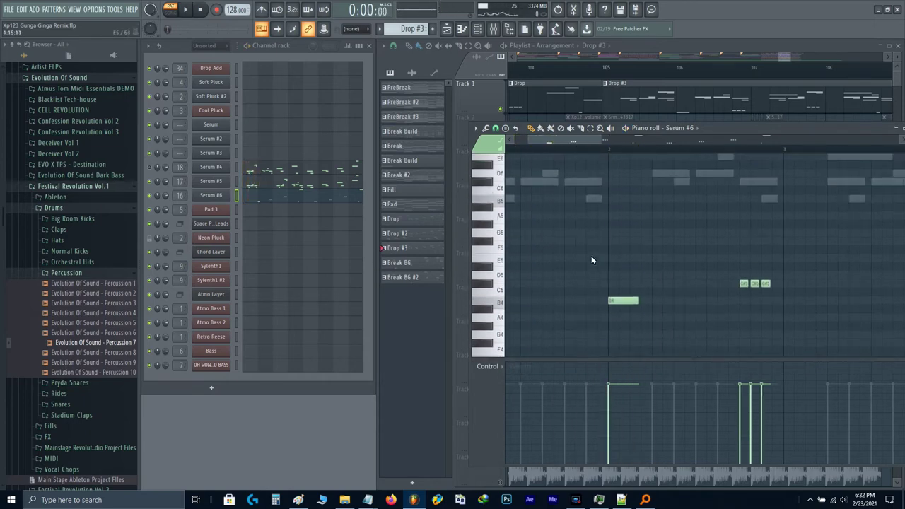
key(space)
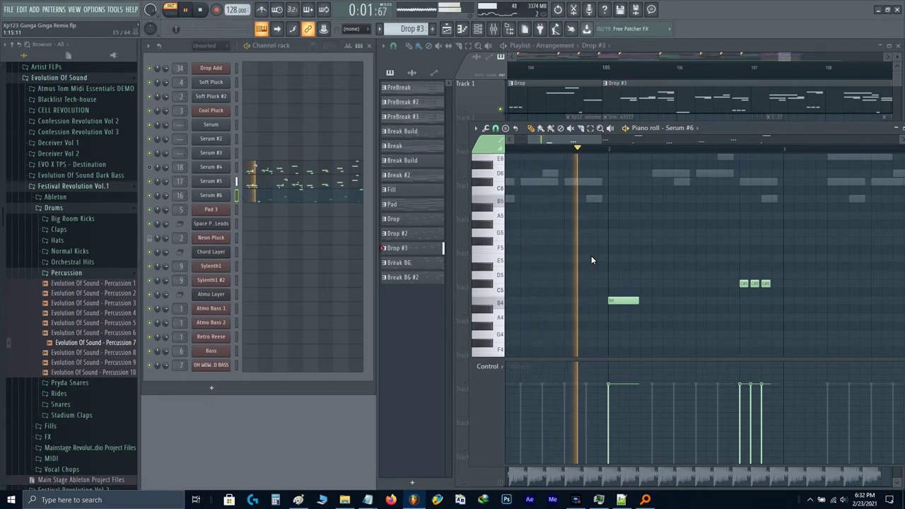
key(space)
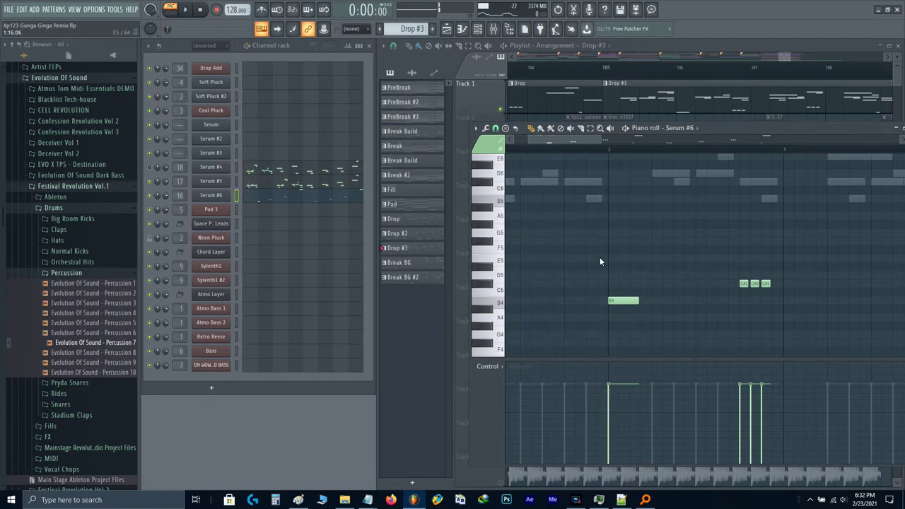
- Toggle the LFOTool effect on the Drop Leads mixer track 16 and play the pattern
key(F9)
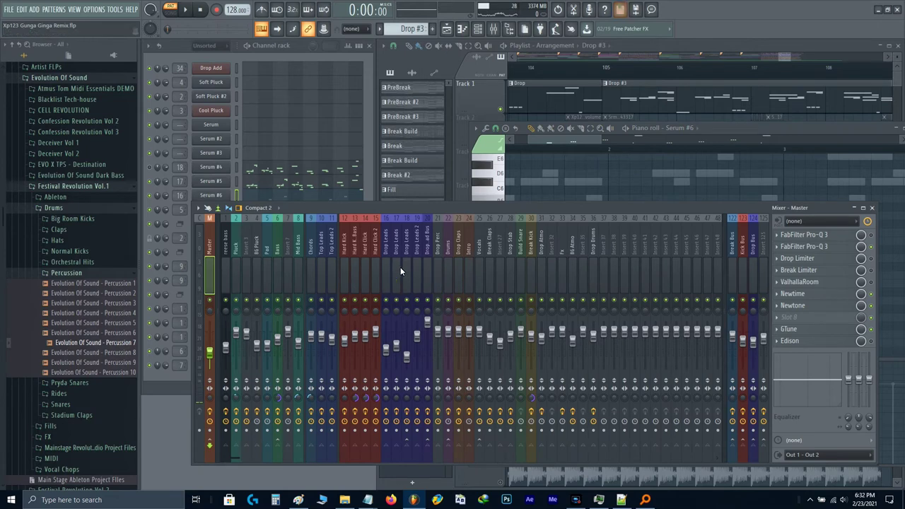
click(384, 270)
right_click(873, 285)
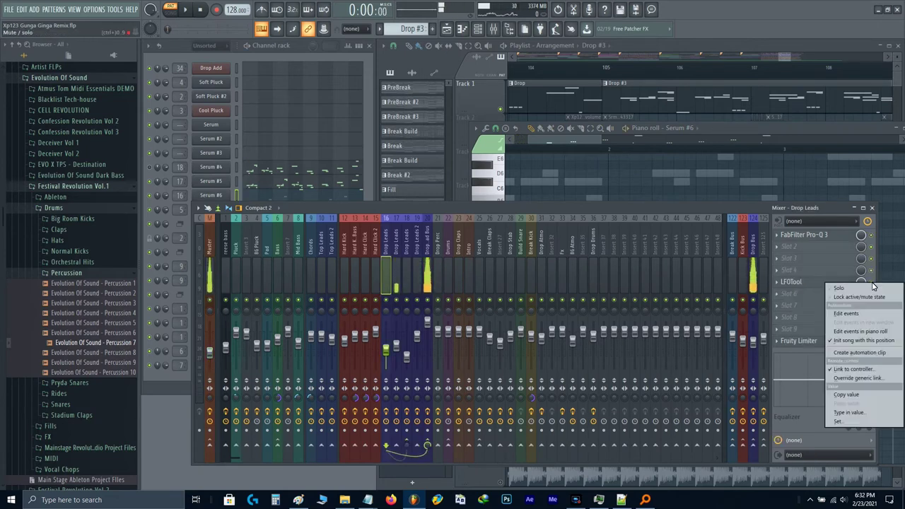
click(871, 282)
key(space)
key(F9)
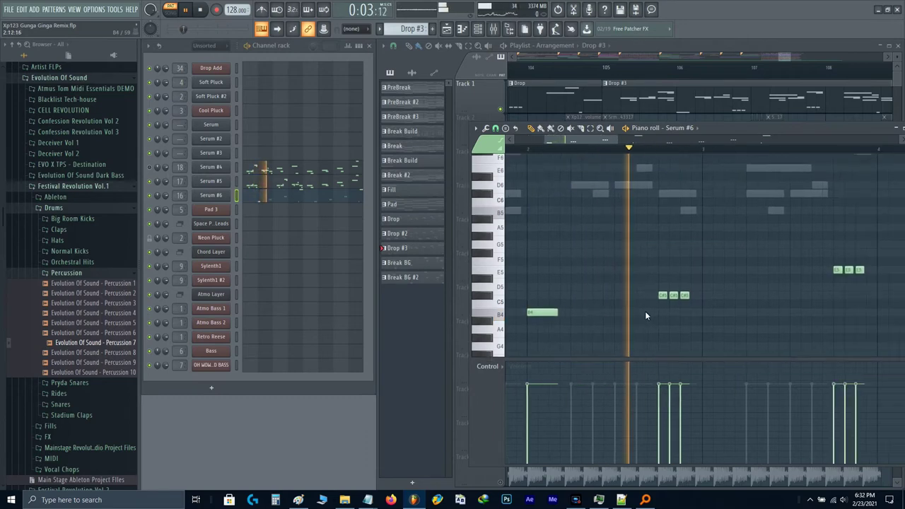
- Delete the three short C#5 notes at the end of bar 2 in Serum #6 and play the pattern
key(space)
right_click(654, 296)
right_click(664, 296)
right_click(675, 296)
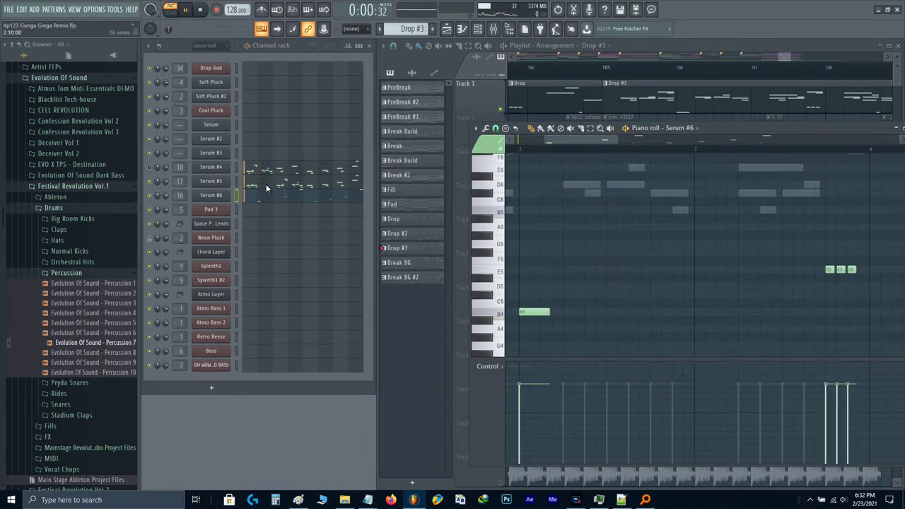
scroll(595, 271, up, 2)
key(space)
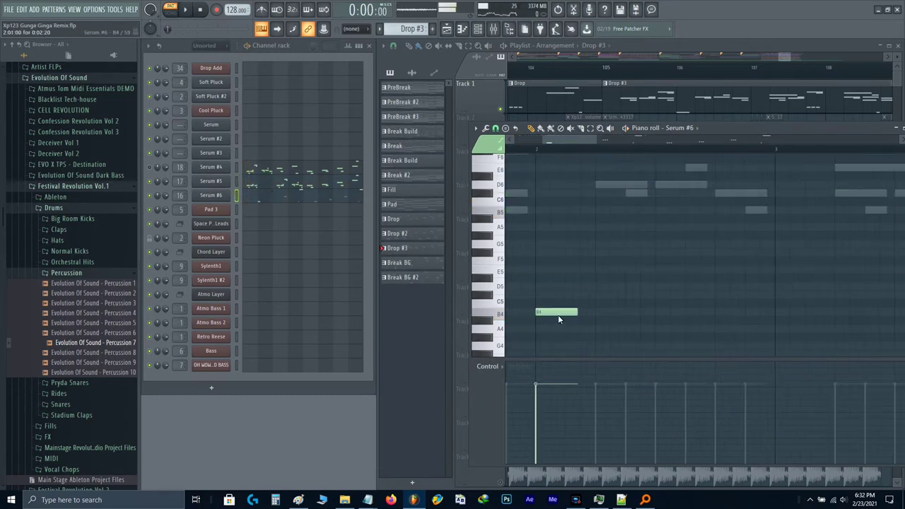
- Place three short B4 notes at the start of bar 2, move the long note to C#5 at step 5, and play
scroll(567, 313, down, 4)
drag(672, 263, 765, 276)
scroll(597, 307, up, 3)
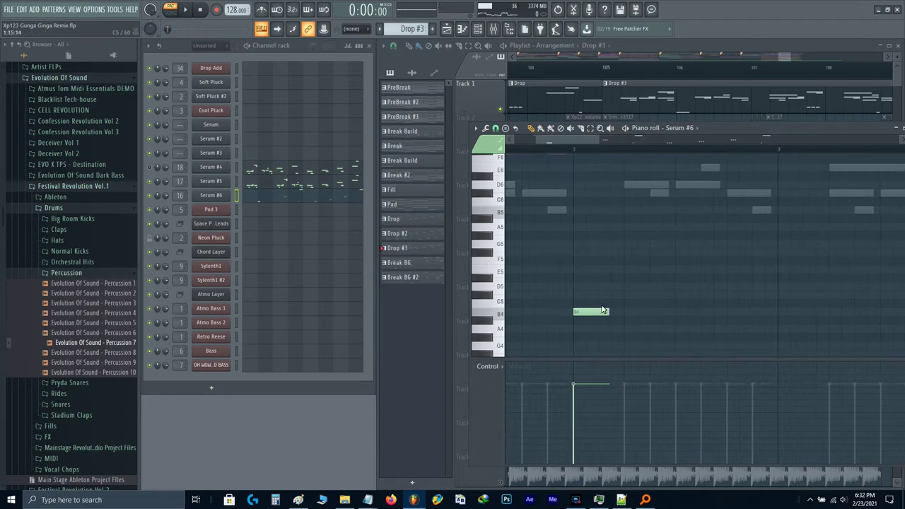
scroll(604, 309, up, 2)
drag(834, 271, 546, 282)
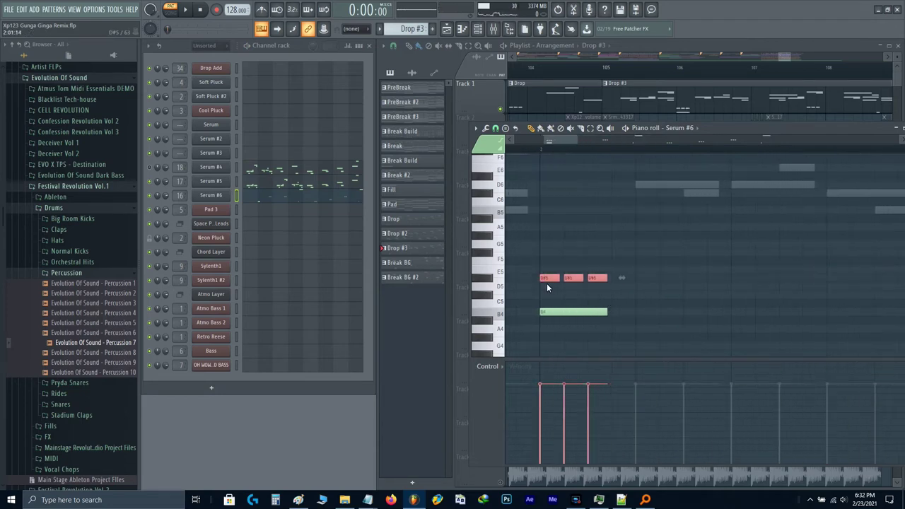
drag(568, 311, 682, 303)
drag(570, 283, 546, 320)
drag(617, 291, 673, 294)
key(space)
scroll(678, 297, down, 2)
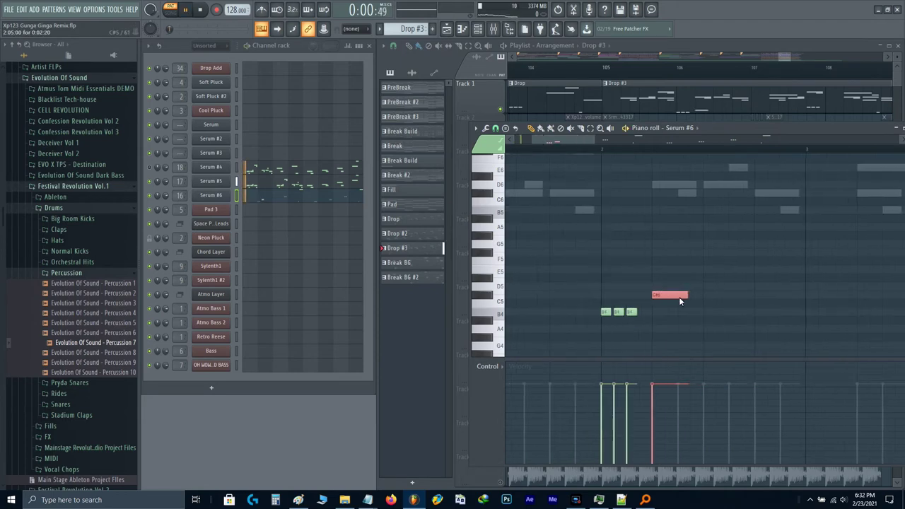
- Copy a short B4 note to C#5 directly after the long C#5 note in bar 2
click(627, 313)
drag(627, 312, 693, 294)
key(space)
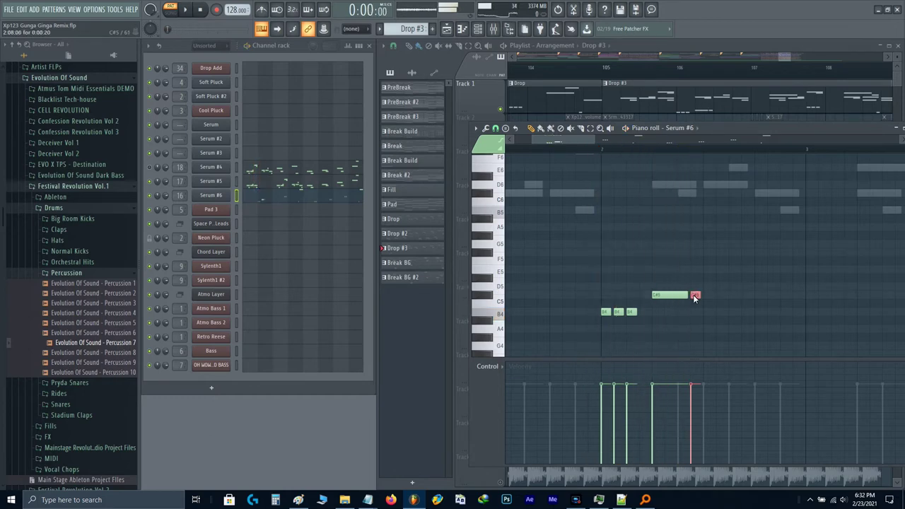
- Add three short D5 notes after the C#5 notes in bar 2 of the Serum #6 part
scroll(692, 294, up, 2)
click(552, 148)
key(space)
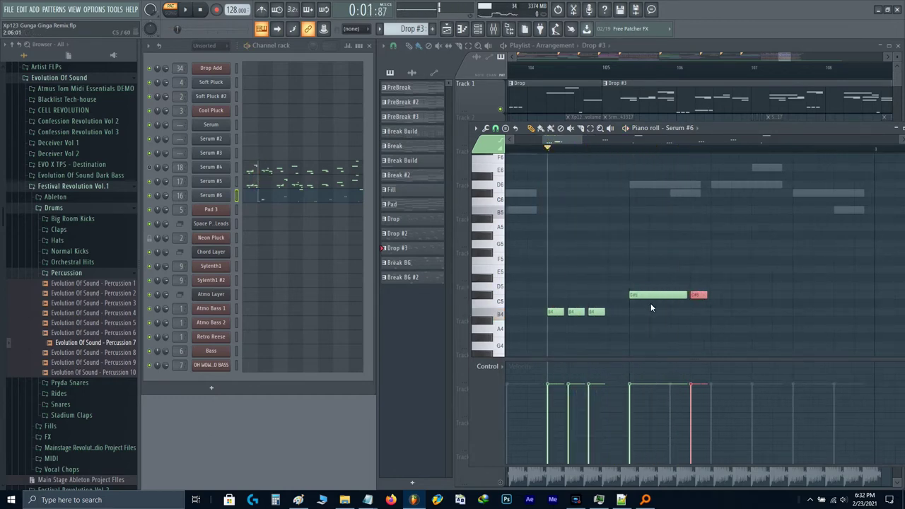
mouse_move(650, 303)
mouse_down()
mouse_move(553, 312)
mouse_move(714, 286)
mouse_up()
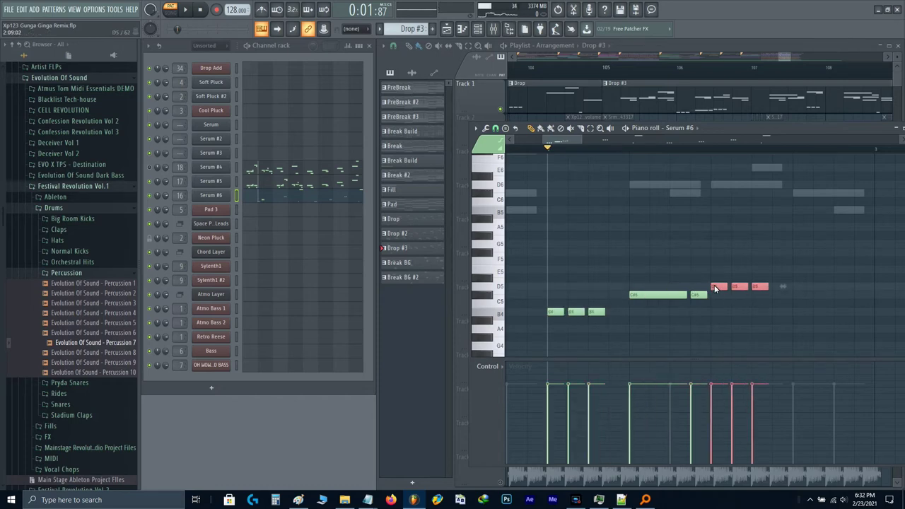
- Delete the short C#5 note and place a copy of the long C#5 note after the three D5 notes
click(653, 295)
key(space)
key(space)
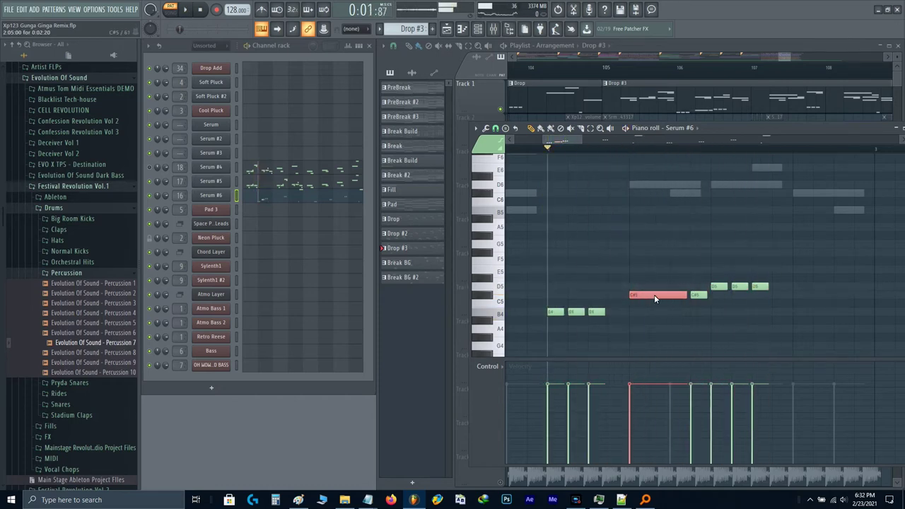
key(space)
right_click(702, 295)
key(space)
drag(673, 296, 822, 294)
key(space)
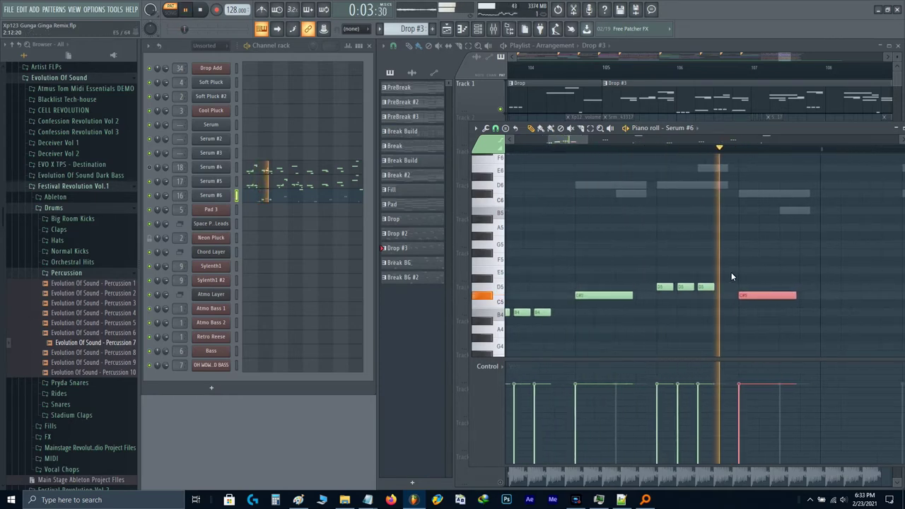
- Transpose the Serum #6 notes up one octave and listen to the phrase
key(space)
key(ctrl+d)
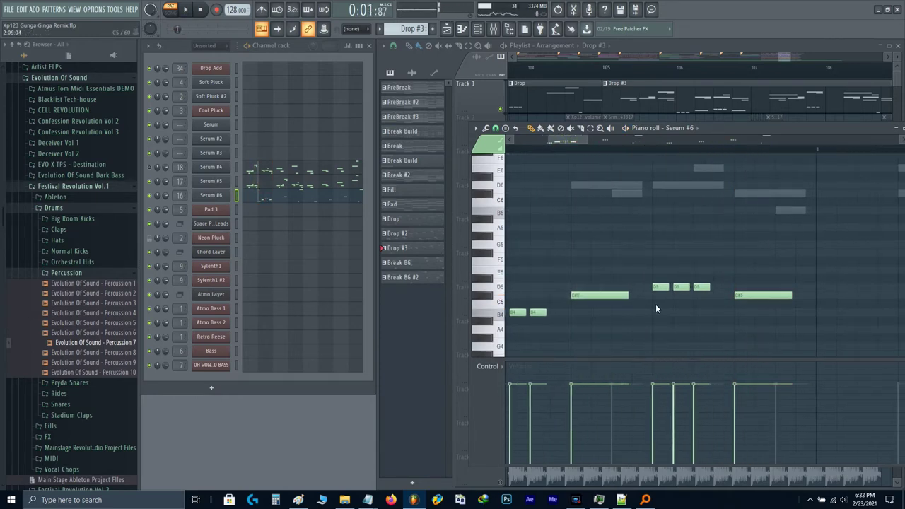
key(space)
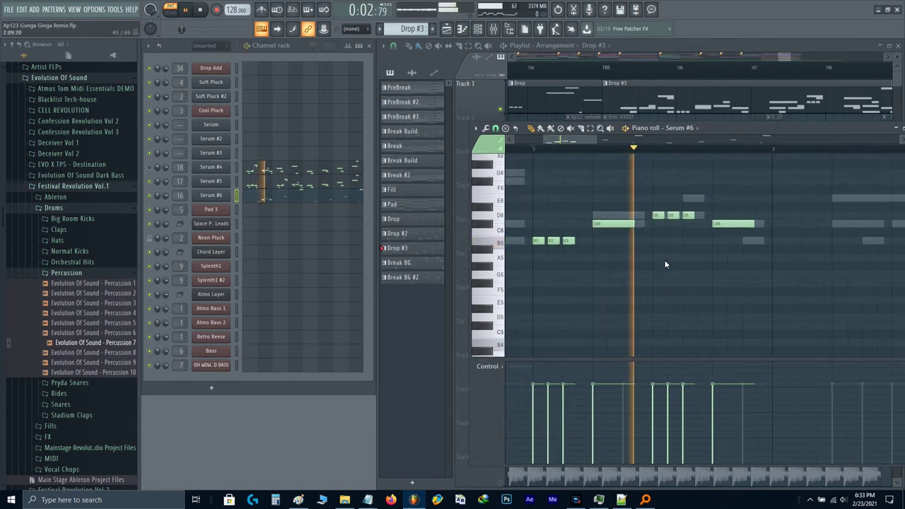
key(space)
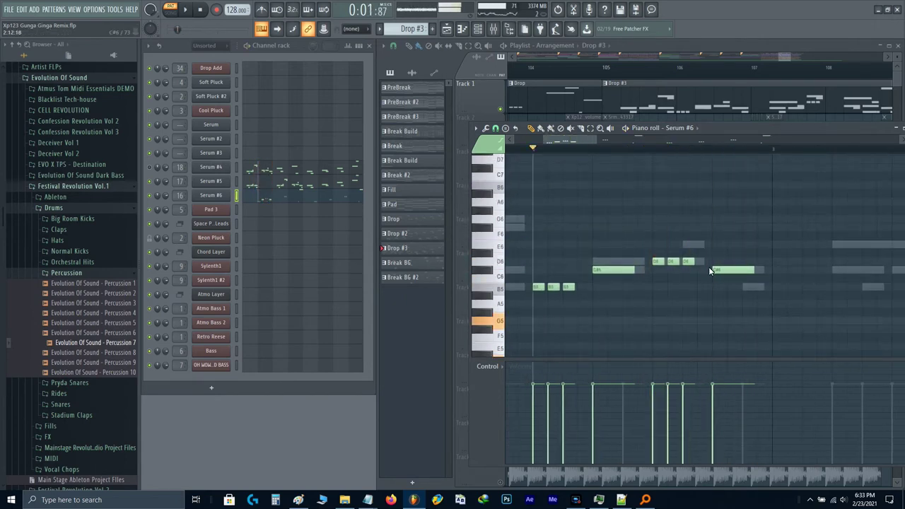
- Enable Legato in the voicing settings of the Serum #6 synth and close the plugin
click(222, 197)
click(651, 410)
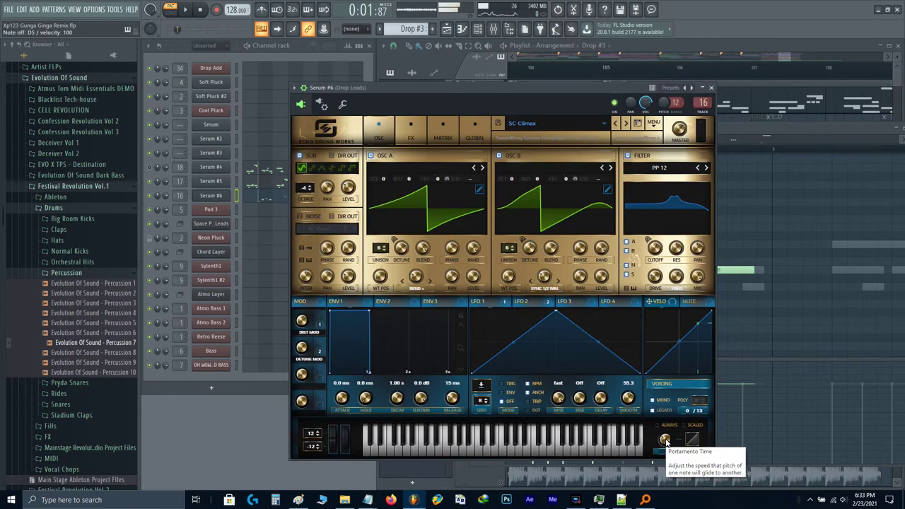
key(Escape)
- Try extending the final C#6 note toward the end of bar 2
ctrl+scroll(735, 283, up, 2)
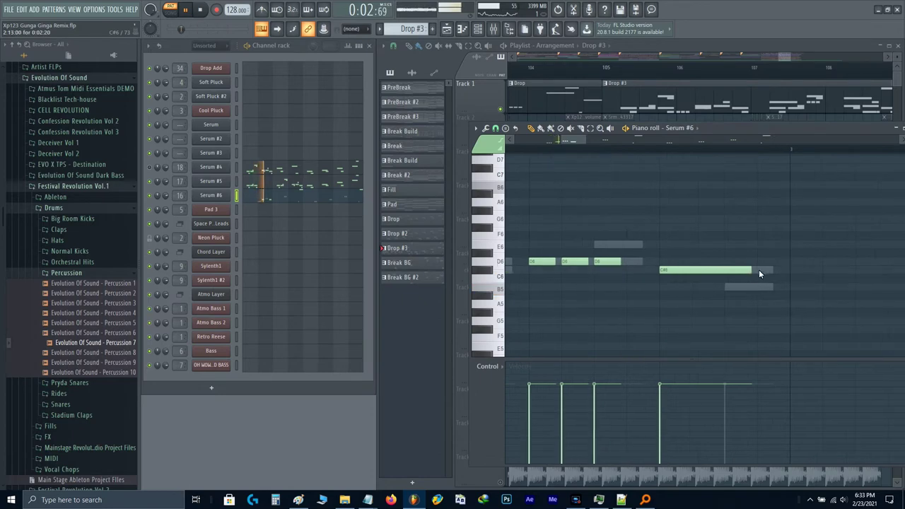
drag(752, 269, 774, 262)
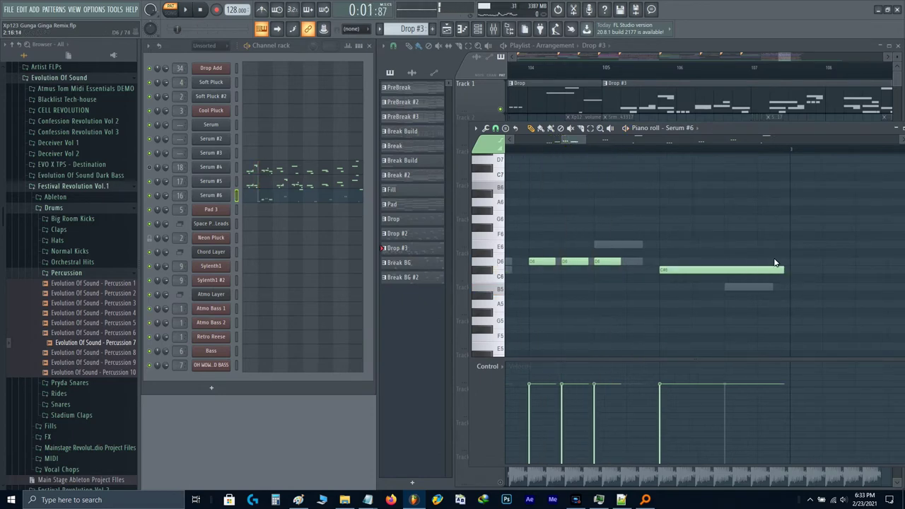
click(770, 272)
right_click(772, 270)
- Replace the last C#6 note of Serum #6 in bar 2 with the C#6 and B5 notes copied from the end of Serum #5's bar 1
scroll(773, 278, down, 4)
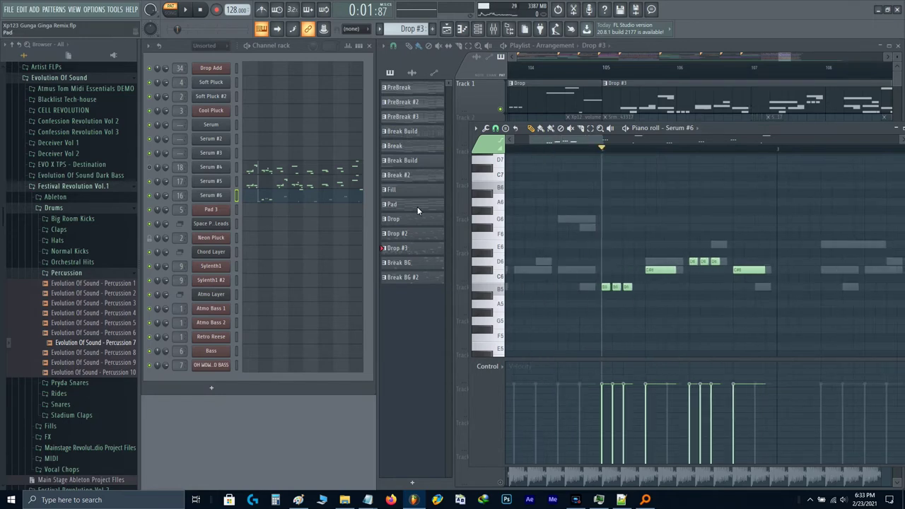
click(281, 186)
drag(581, 264, 598, 316)
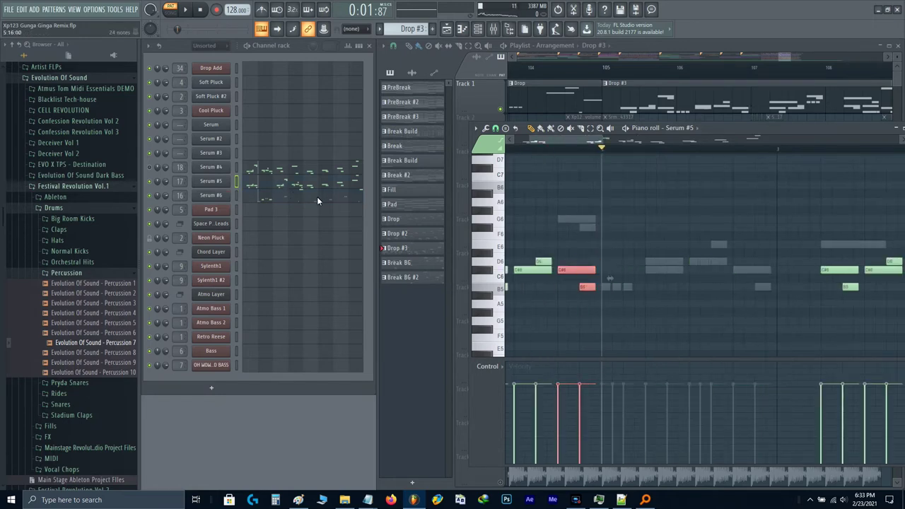
click(317, 197)
scroll(724, 275, up, 3)
right_click(740, 271)
key(ctrl+v)
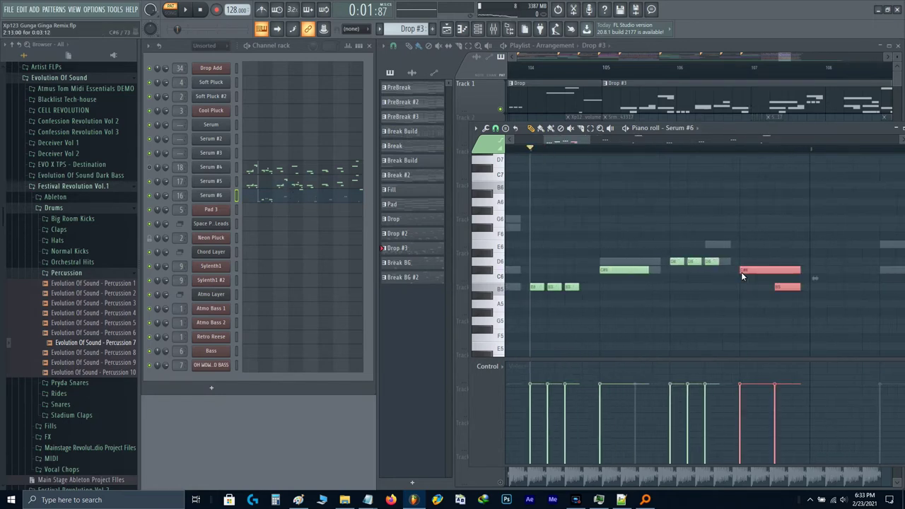
key(space)
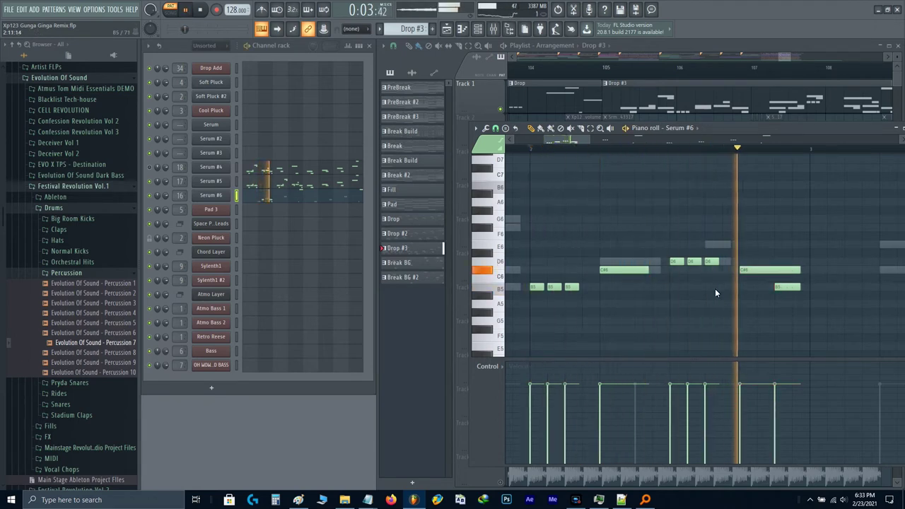
- Delete all the Serum #6 notes from bar 3 onward, keeping the bar 2 phrase
scroll(714, 289, down, 1)
scroll(746, 275, down, 3)
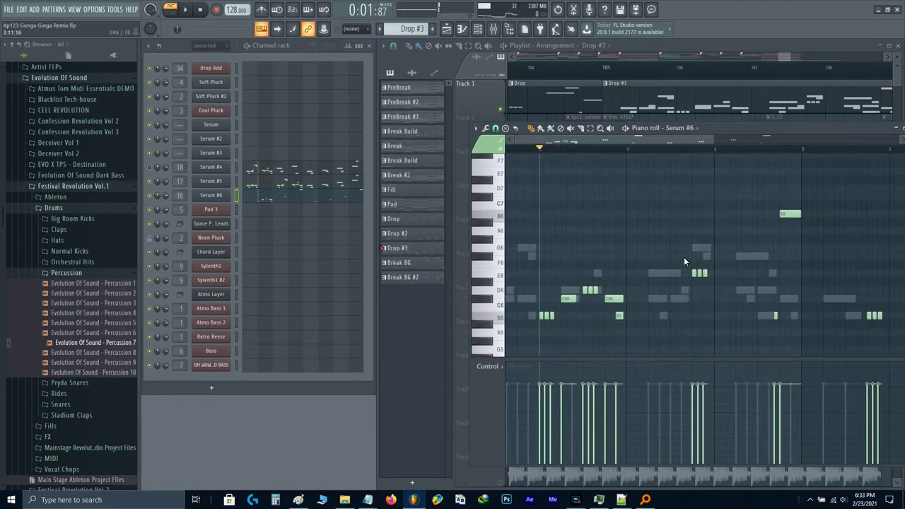
scroll(660, 179, down, 2)
drag(656, 225, 861, 338)
key(Delete)
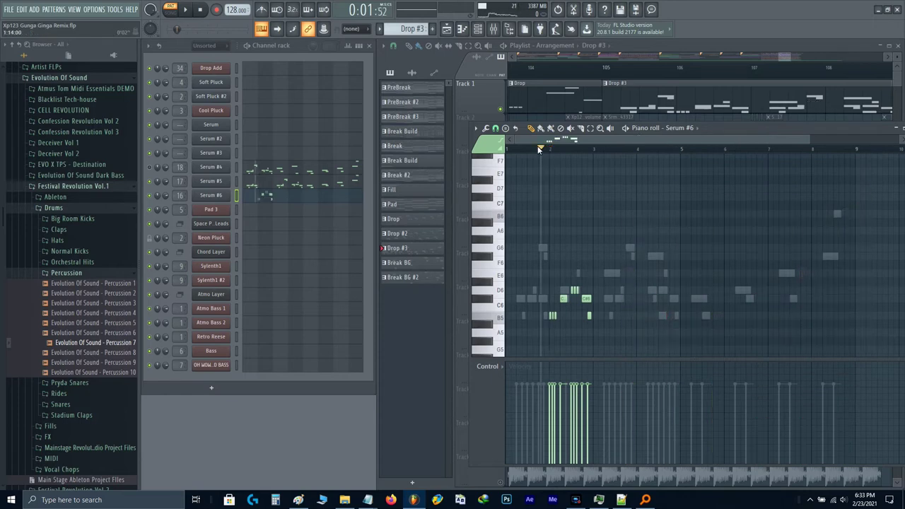
- Play the pattern and examine how Serum #5's melody alternates with the Serum #6 phrase
key(space)
click(292, 180)
scroll(557, 276, down, 2)
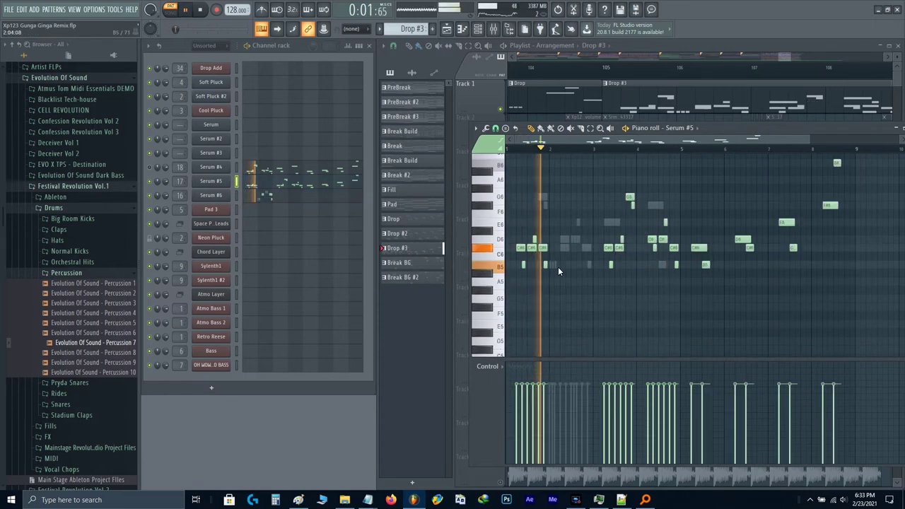
scroll(557, 267, up, 2)
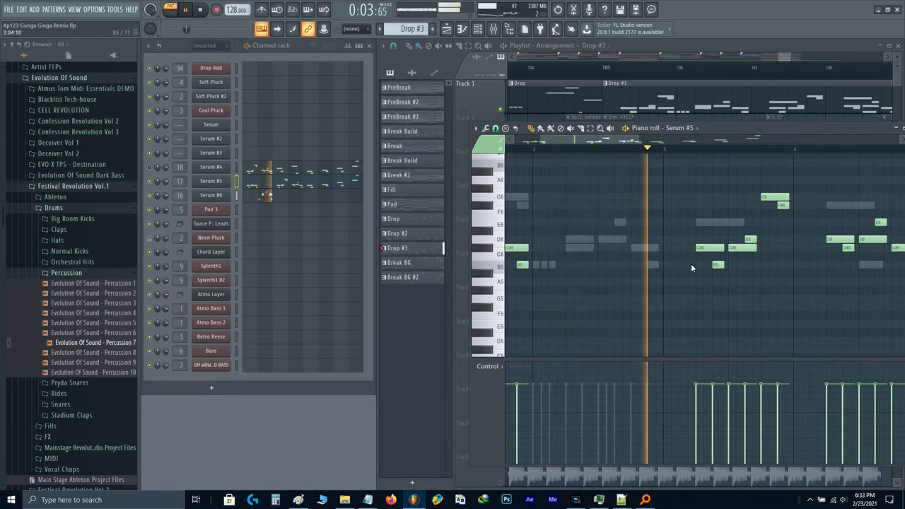
drag(690, 263, 520, 289)
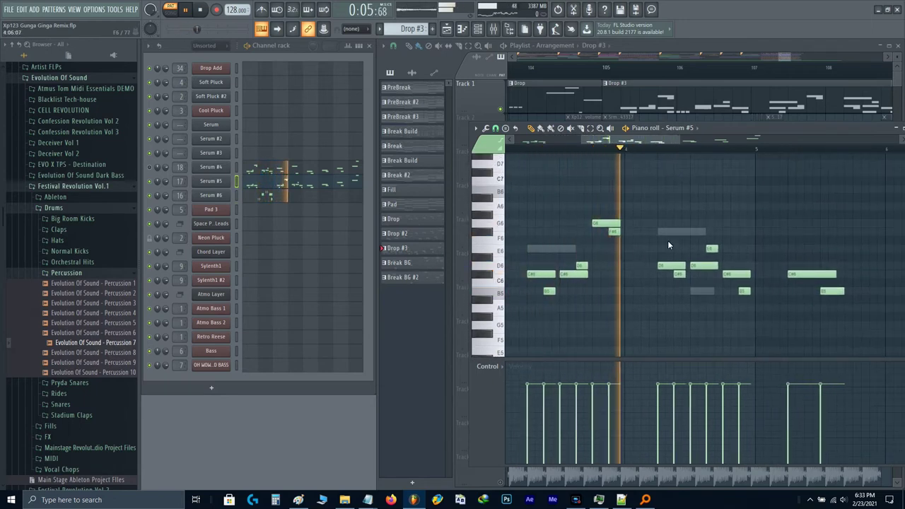
scroll(667, 240, up, 3)
key(space)
- Copy the bar 2 phrase of Serum #6 into bar 4
click(280, 194)
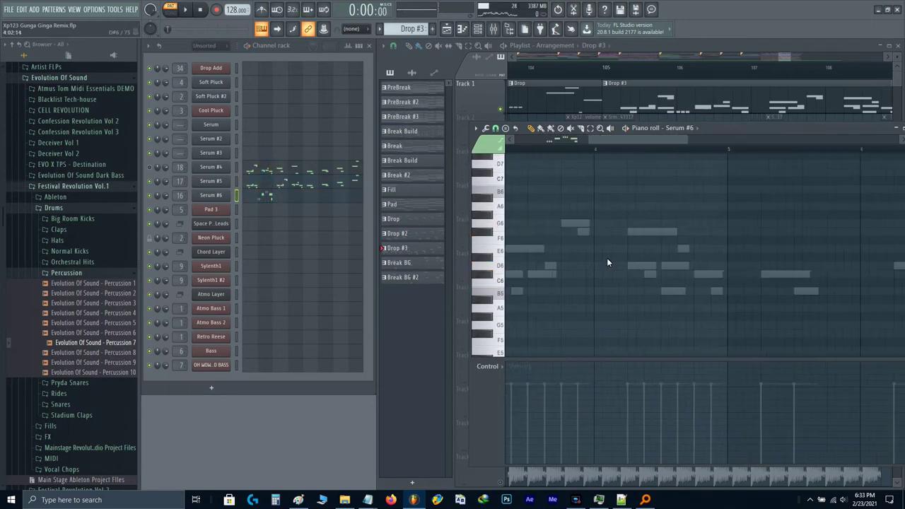
key(ctrl+v)
key(ctrl+z)
key(ctrl+b)
key(ctrl+d)
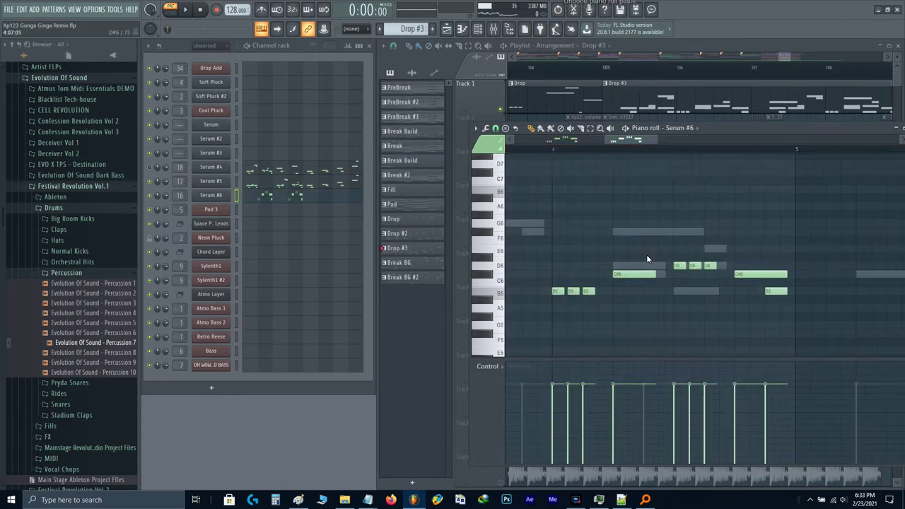
- Play the pattern from bar 3 to hear the copied phrase in context
scroll(646, 258, down, 2)
drag(595, 233, 546, 161)
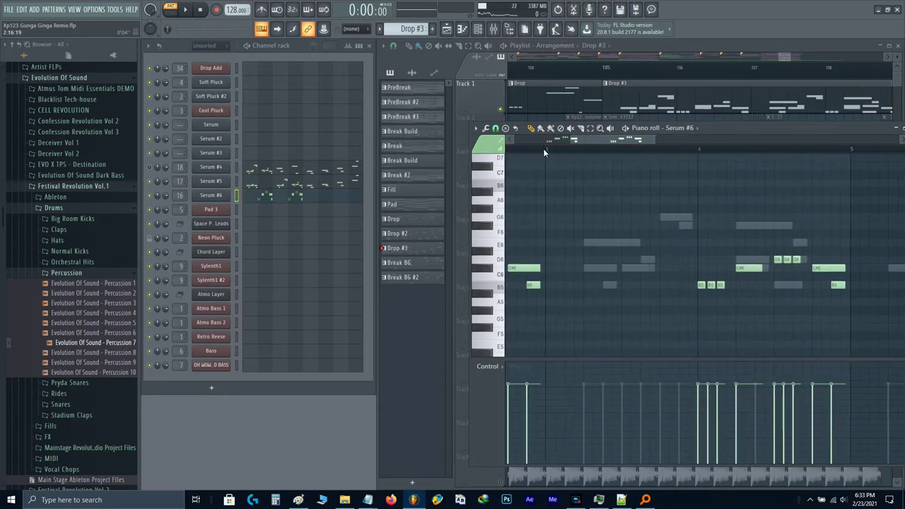
click(542, 149)
key(space)
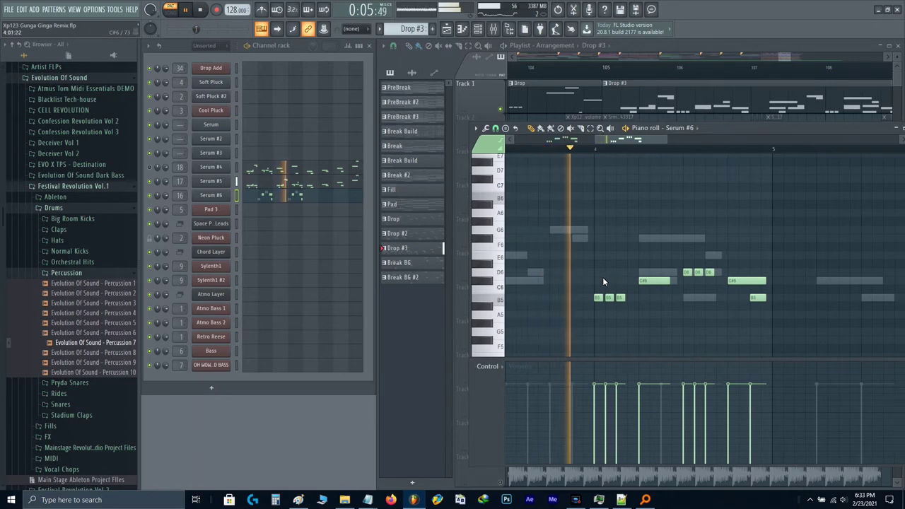
key(space)
- Raise the three short B5 notes at the start of bar 4 to D6
mouse_move(575, 236)
mouse_down()
mouse_move(677, 311)
mouse_move(631, 307)
mouse_up()
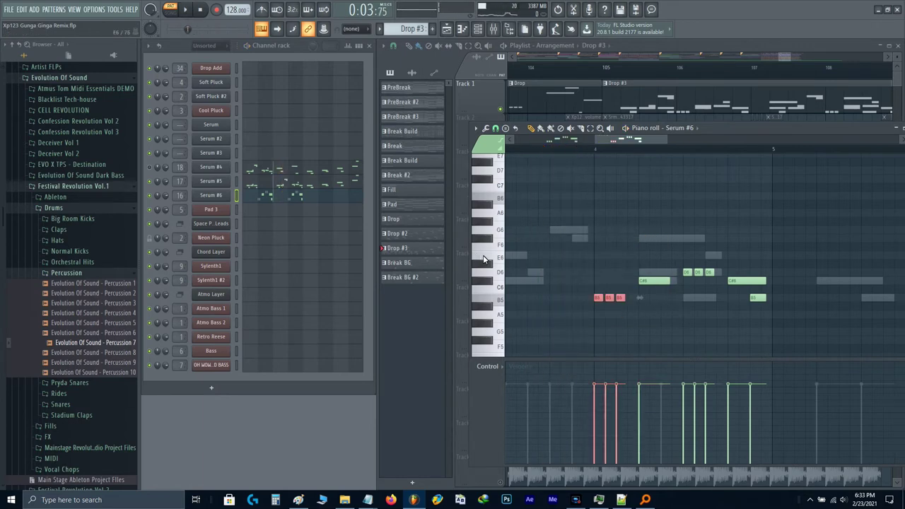
key(space)
key(Up)
key(Up)
key(Up)
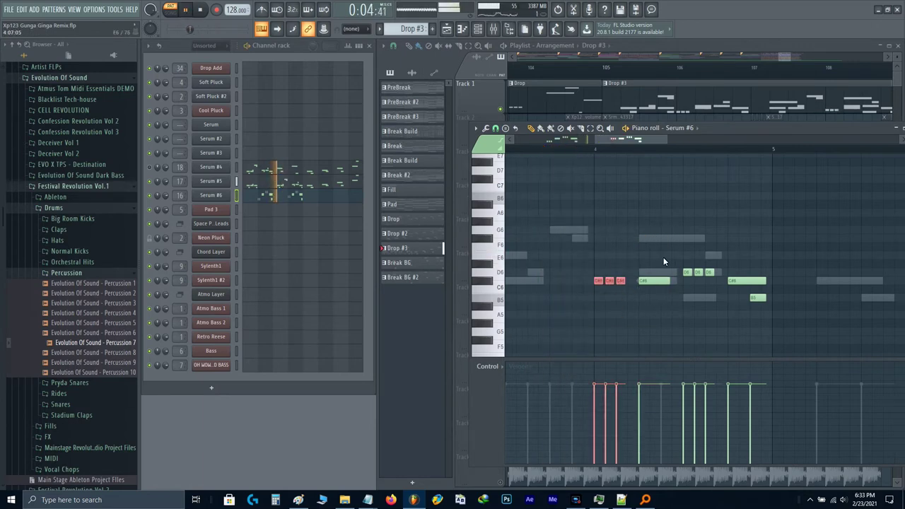
key(space)
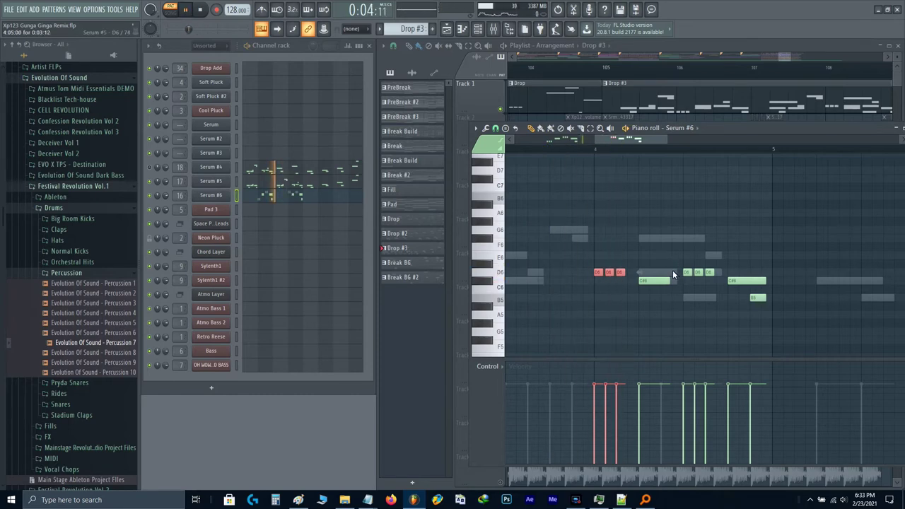
- Raise the last long C#6 note in bar 4 to D6 and play the phrase from the start of the bar
key(space)
drag(667, 264, 716, 274)
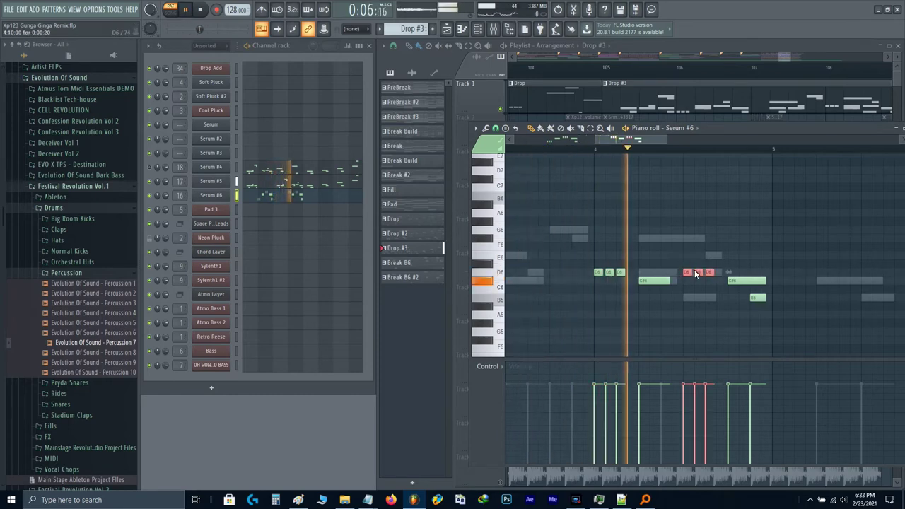
key(space)
click(596, 148)
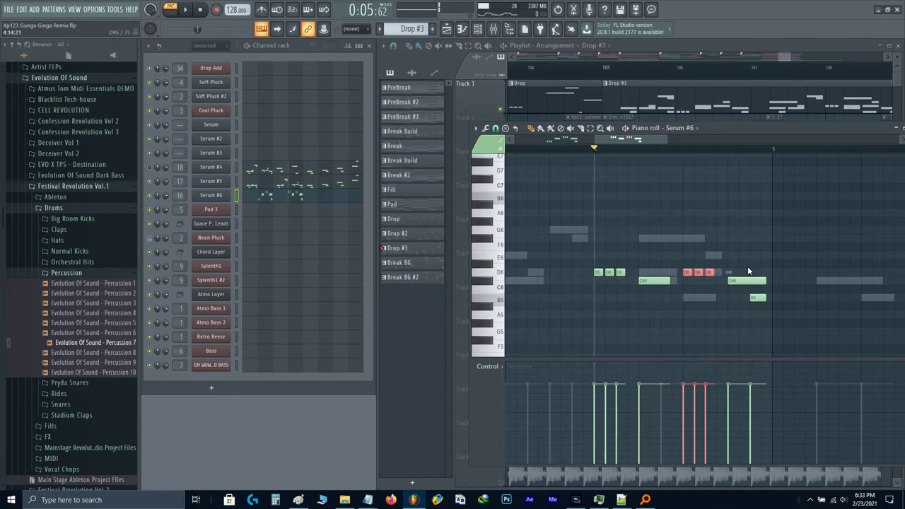
drag(746, 281, 746, 272)
key(space)
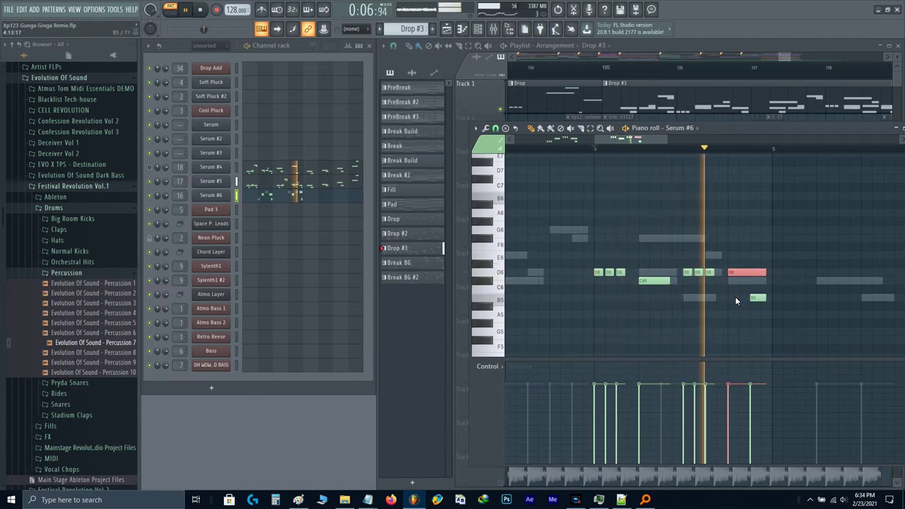
key(space)
- Try lowering the second group of three short D6 notes in bar 4 to C#6
drag(681, 281, 708, 269)
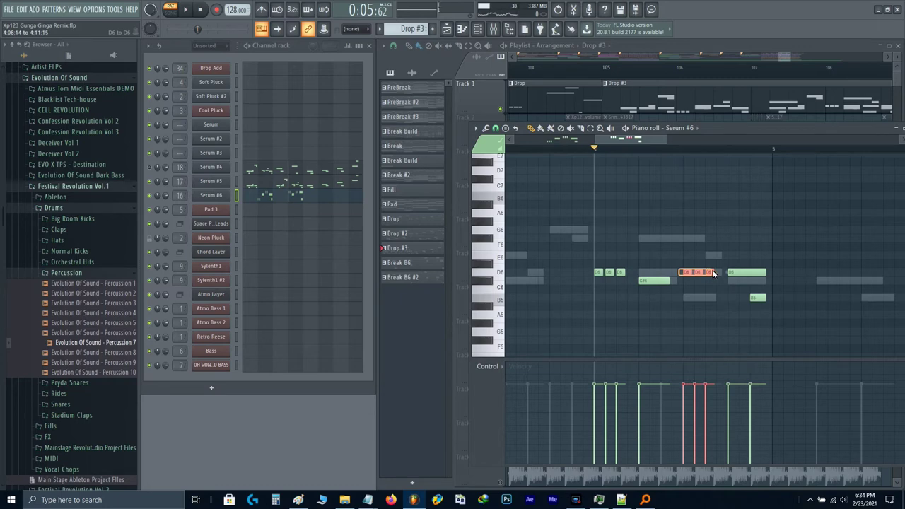
key(space)
key(shift+Down)
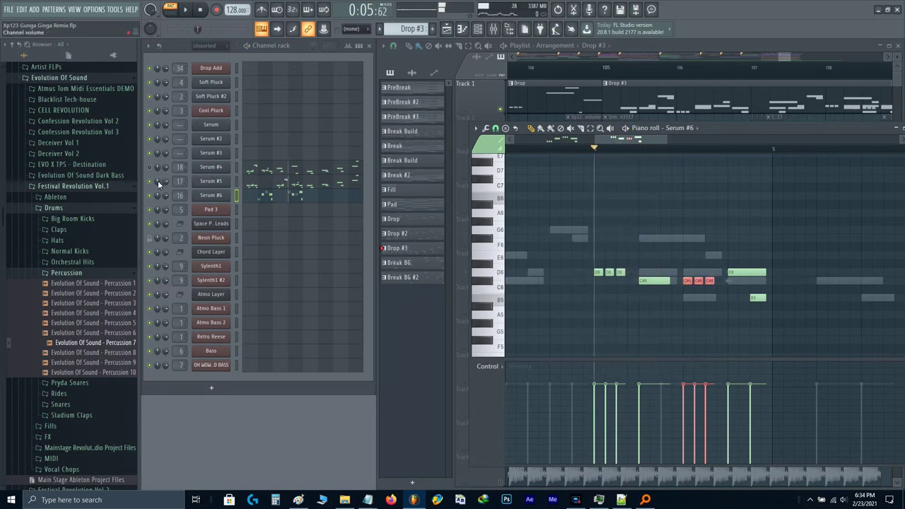
- Mute the Serum #5 channel and listen to the Serum #6 phrase in bar 4 without it
key(space)
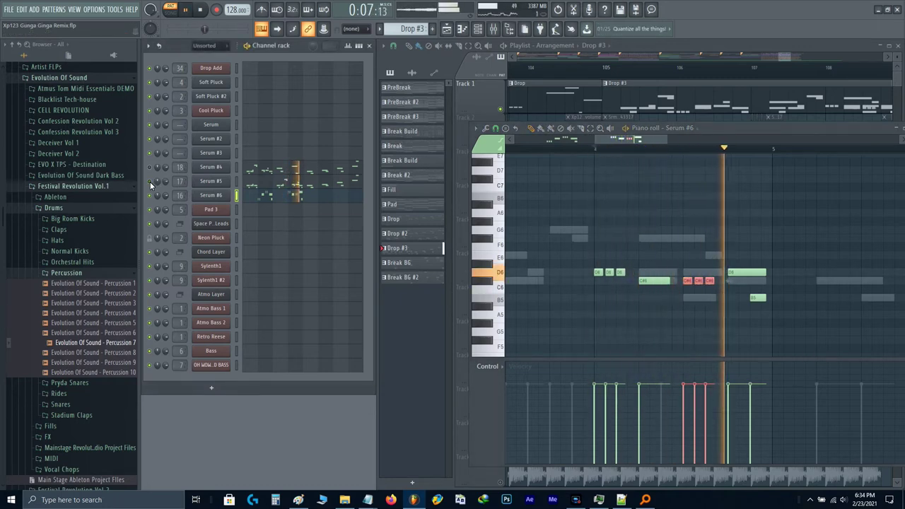
key(space)
key(space)
key(space)
key(space)
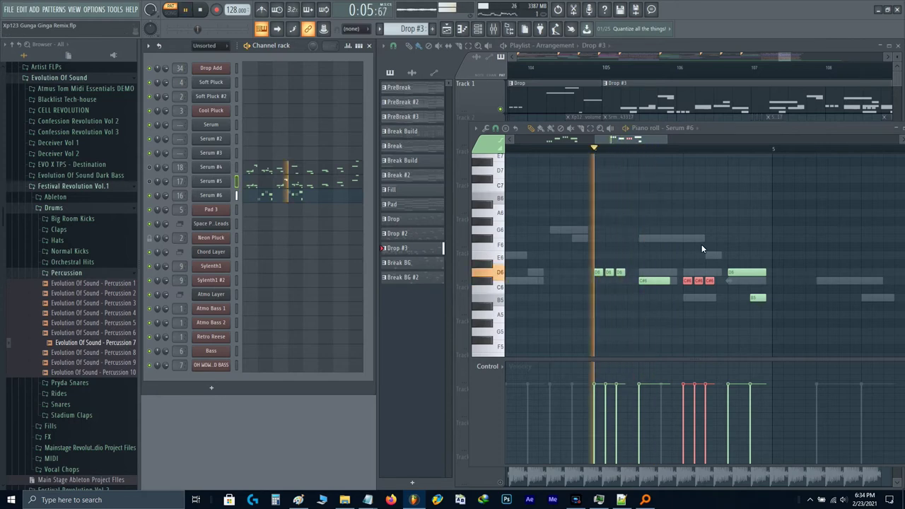
key(space)
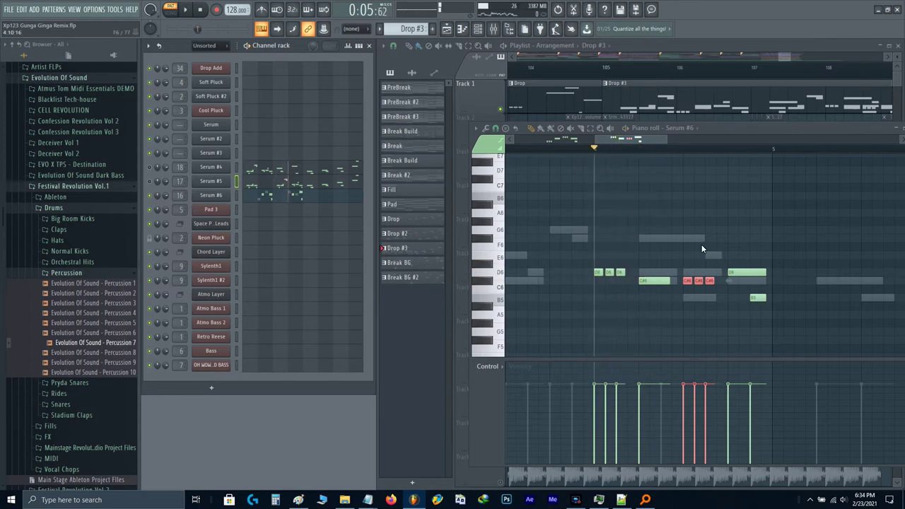
- Return the second group of three short notes in bar 4 to D6 and replay the phrase
ctrl+click(701, 243)
ctrl+drag(684, 260, 712, 289)
key(space)
key(shift+Up)
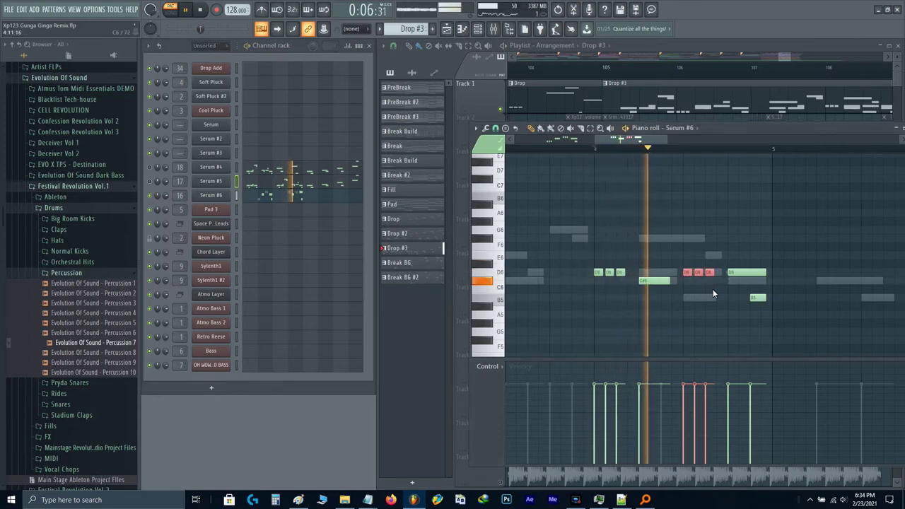
- Raise the long D6 note at the end of bar 4 in Serum #6 to E6 and listen to it
click(738, 272)
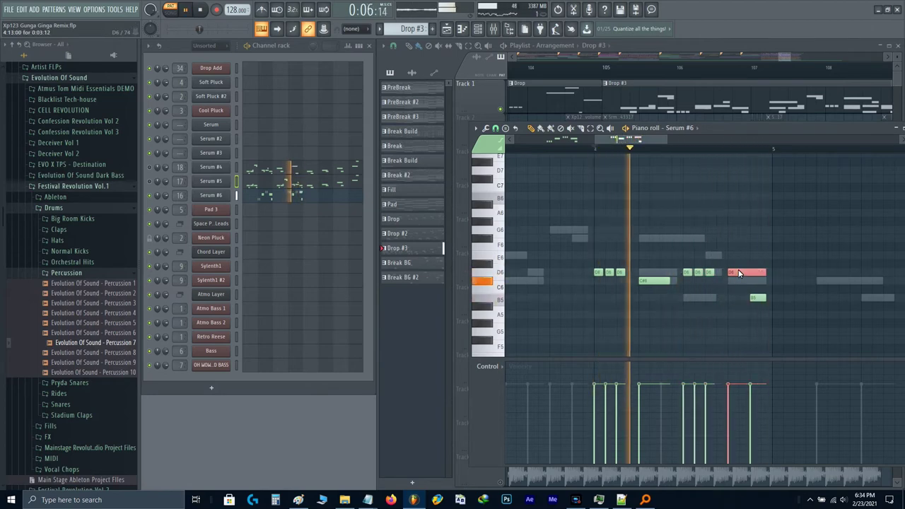
key(shift+Up)
key(shift+Up)
key(space)
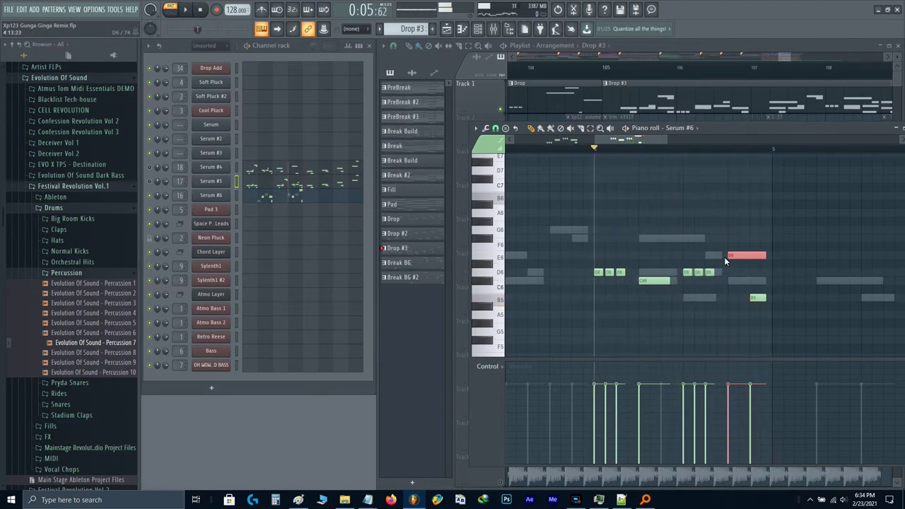
- Unmute Serum #5, open its notes in the piano roll and play them from bar 3
click(148, 182)
click(296, 186)
scroll(595, 249, down, 5)
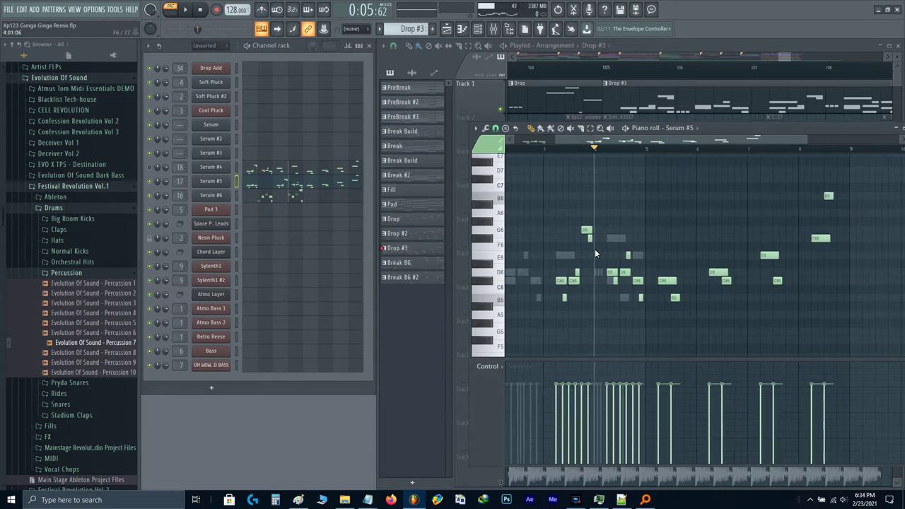
scroll(642, 237, up, 2)
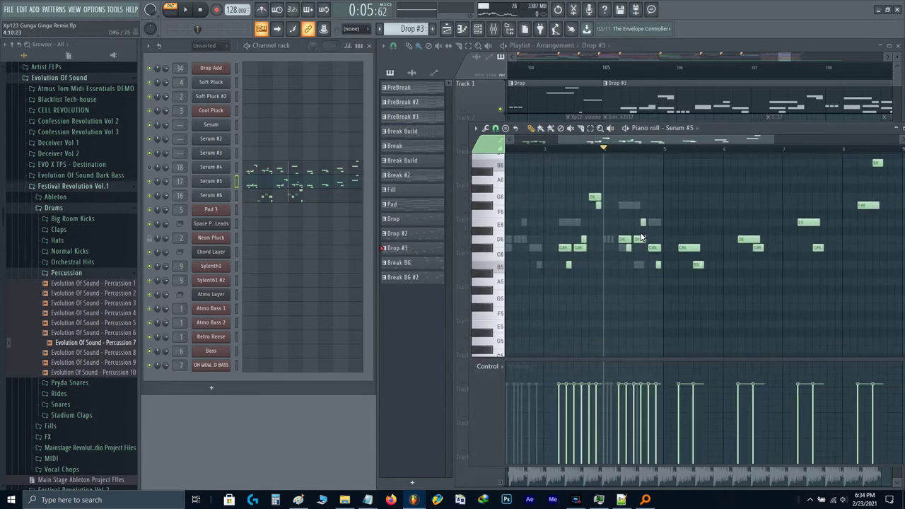
drag(593, 241, 703, 246)
scroll(764, 242, left, 2)
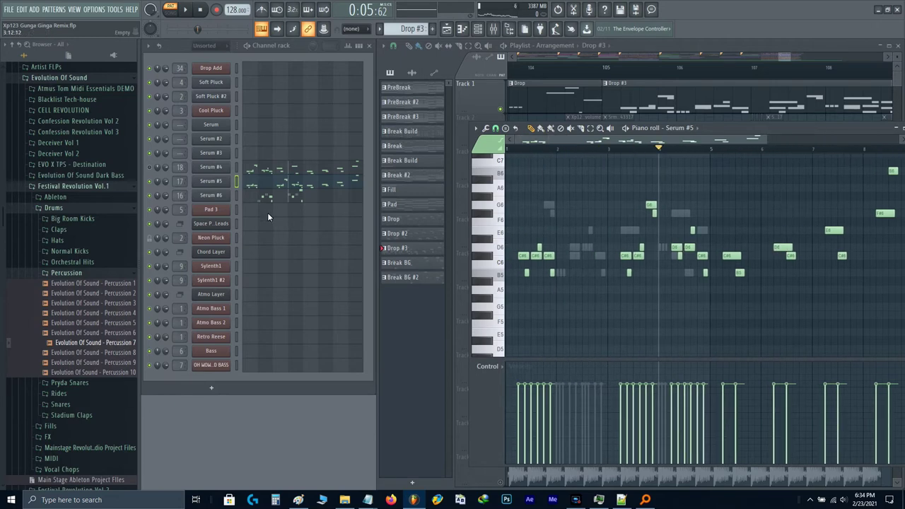
key(space)
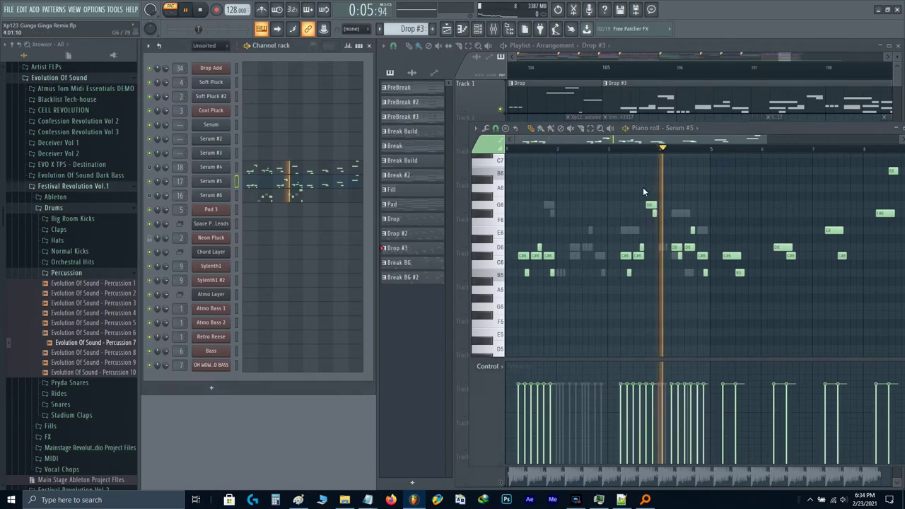
click(612, 147)
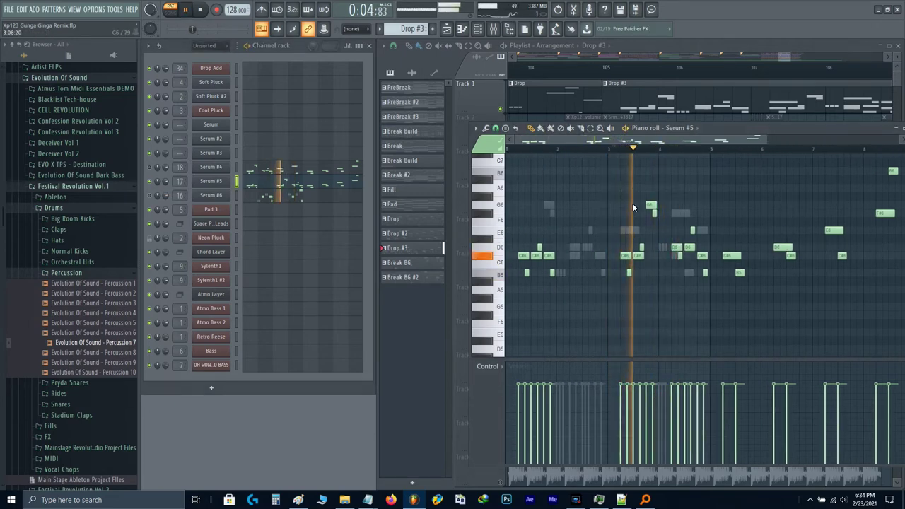
scroll(728, 224, up, 3)
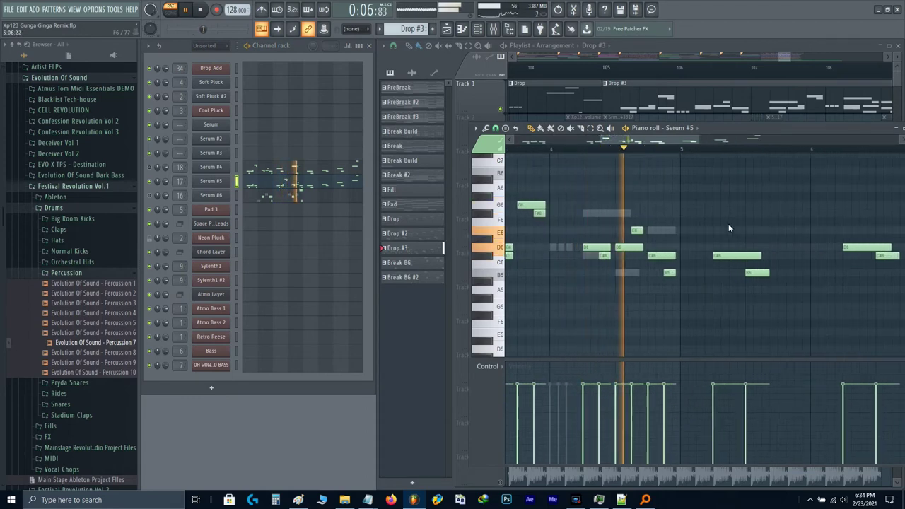
scroll(609, 243, down, 3)
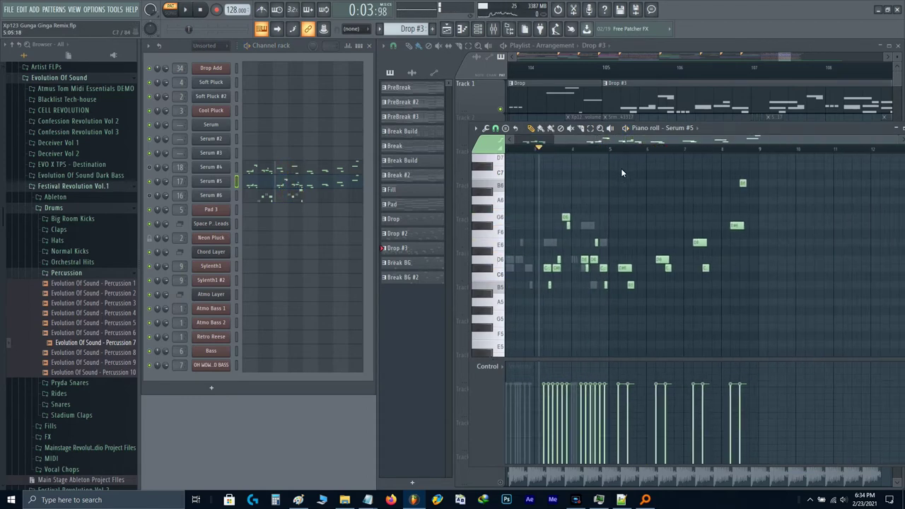
- Replace the Serum #5 notes in bars 5 to 8 with a duplicate of the first four bars' melody
drag(618, 164, 809, 313)
key(Delete)
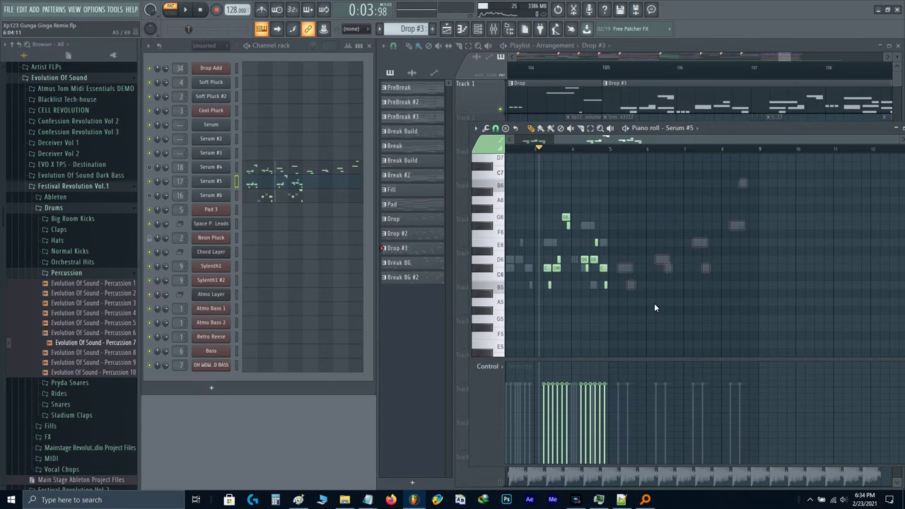
key(ctrl+a)
scroll(653, 306, up, 3)
key(ctrl+b)
scroll(653, 304, down, 4)
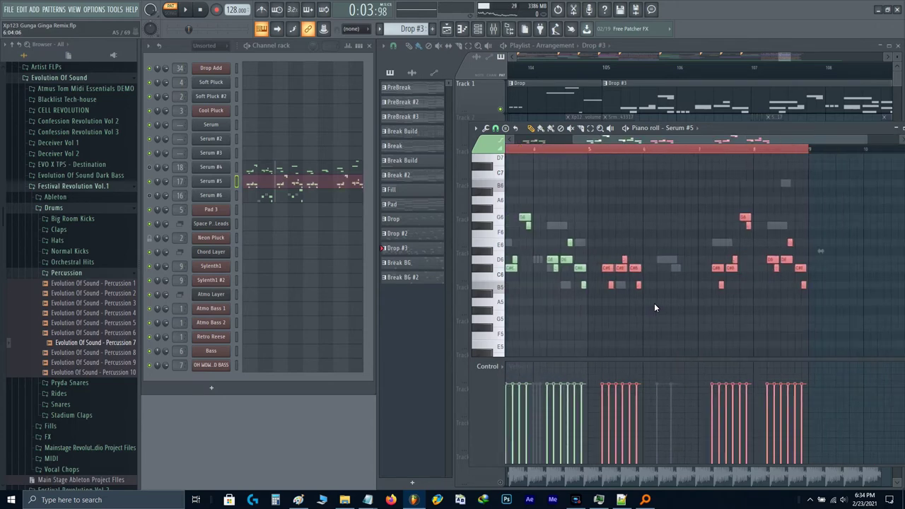
ctrl+click(653, 304)
- Play back the Serum #5 melody from bar 3 and check the duplicated phrases through bar 7
key(space)
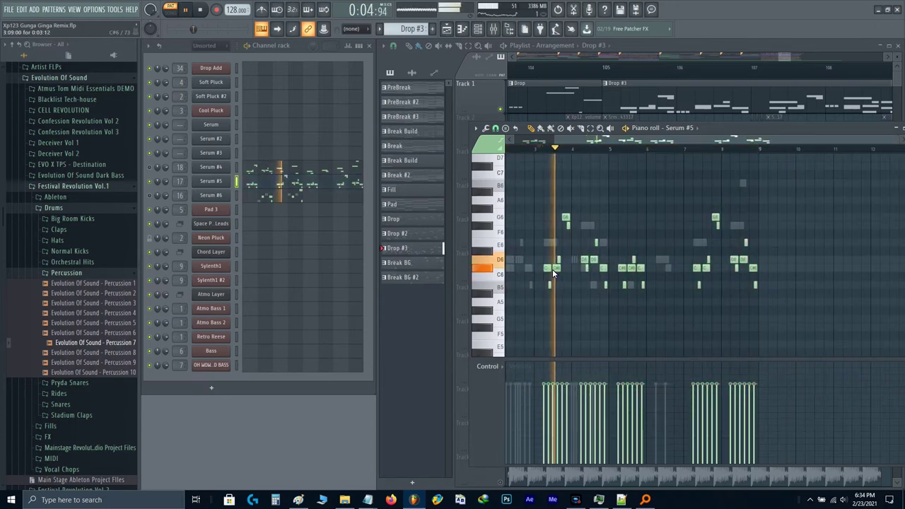
drag(552, 268, 730, 272)
scroll(704, 273, up, 3)
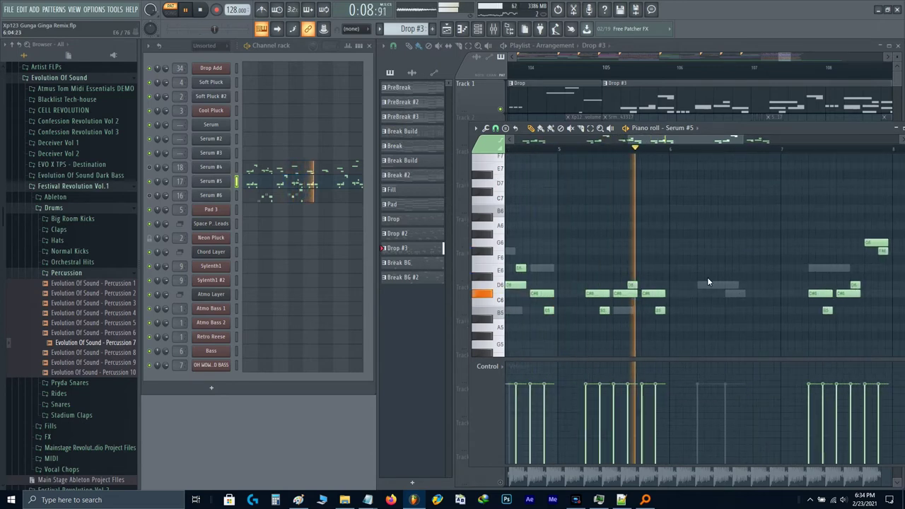
drag(722, 314, 547, 311)
click(623, 150)
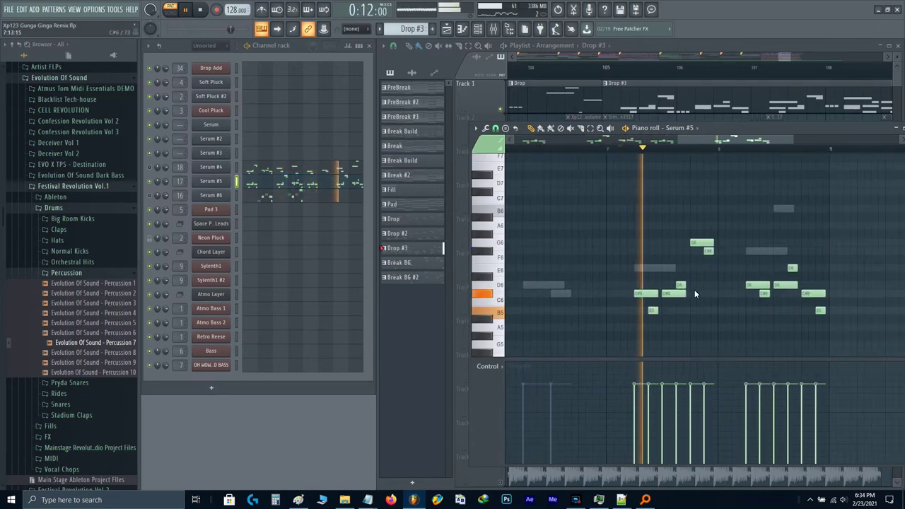
key(space)
key(space)
- Flip the last two Serum #5 notes of bar 7 vertically so the long note is F#6 and the short one G6
scroll(721, 272, up, 1)
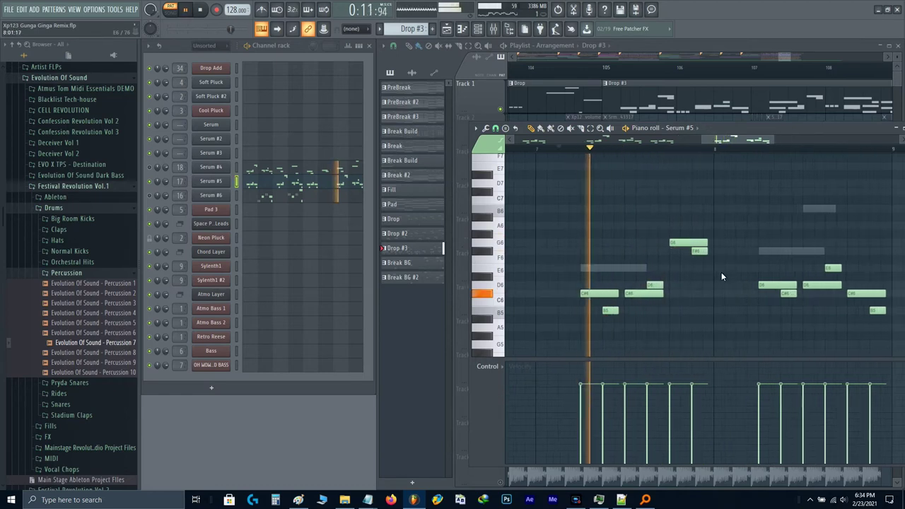
drag(712, 272, 673, 224)
key(alt+y)
key(Return)
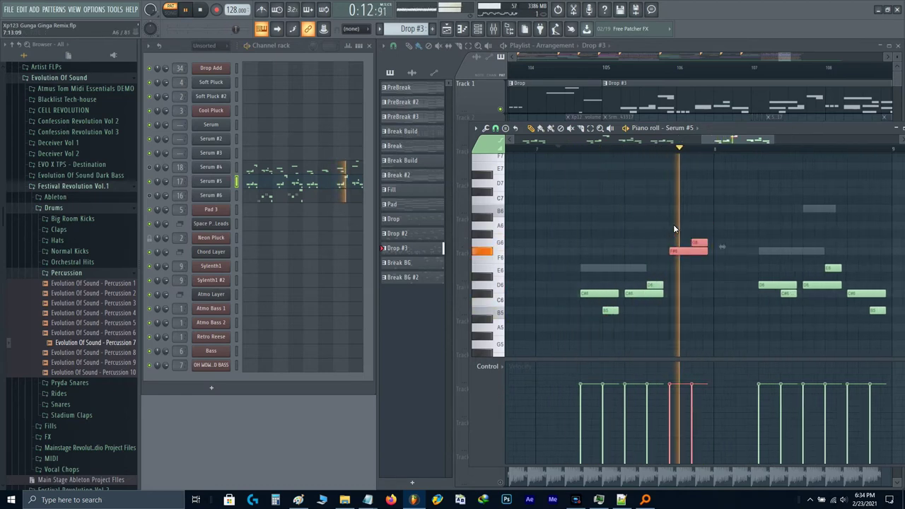
key(space)
key(ctrl+d)
- Transpose all six Serum #5 notes in bar 8 up seven semitones, so the phrase starts on A6, and listen from bar 7
drag(772, 229, 872, 322)
drag(787, 281, 722, 296)
key(shift+Up)
key(shift+Up)
key(shift+Up)
key(shift+Up)
key(shift+Up)
key(shift+Up)
key(space)
key(Up)
key(space)
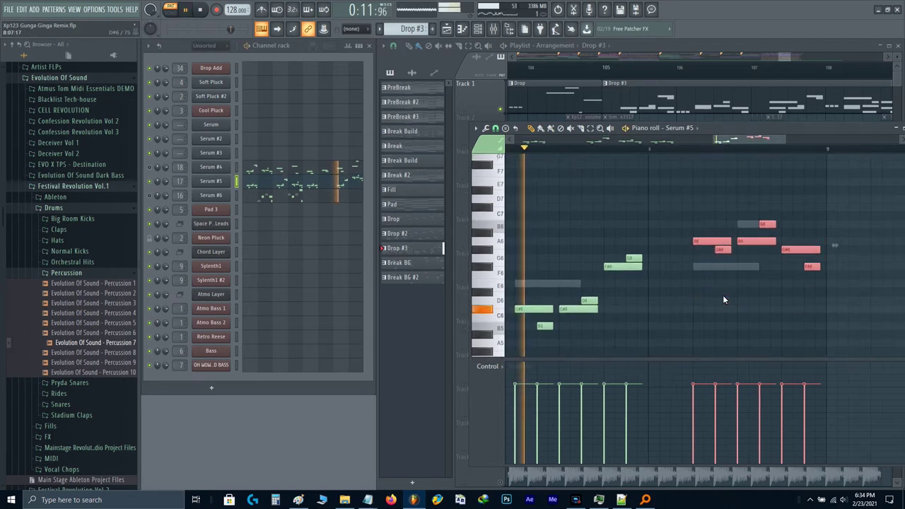
key(space)
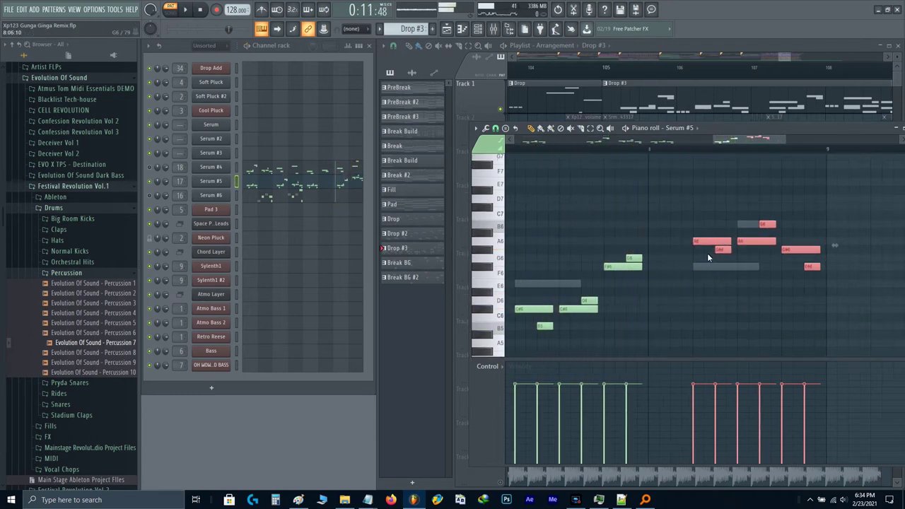
- Lower the short G#6 note near the start of bar 8 to G6
click(722, 250)
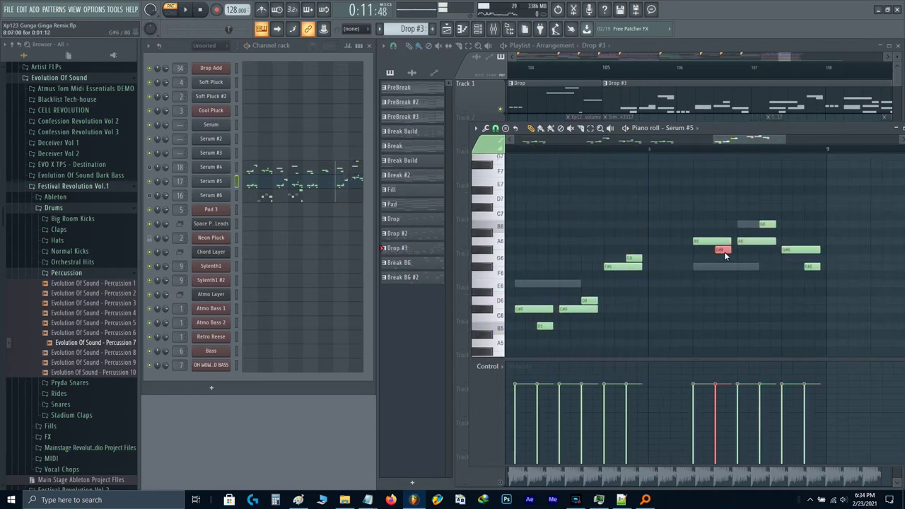
key(space)
key(shift+Up)
- Lower the middle pair of bar 8 notes to F#6 and G6 and replay the phrase
ctrl+shift+click(769, 223)
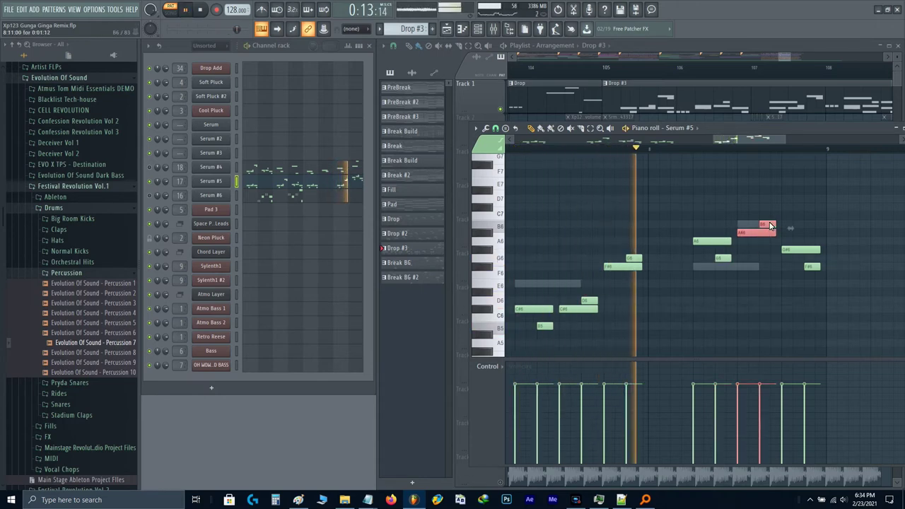
key(Down)
key(Down)
key(Down)
key(Down)
key(space)
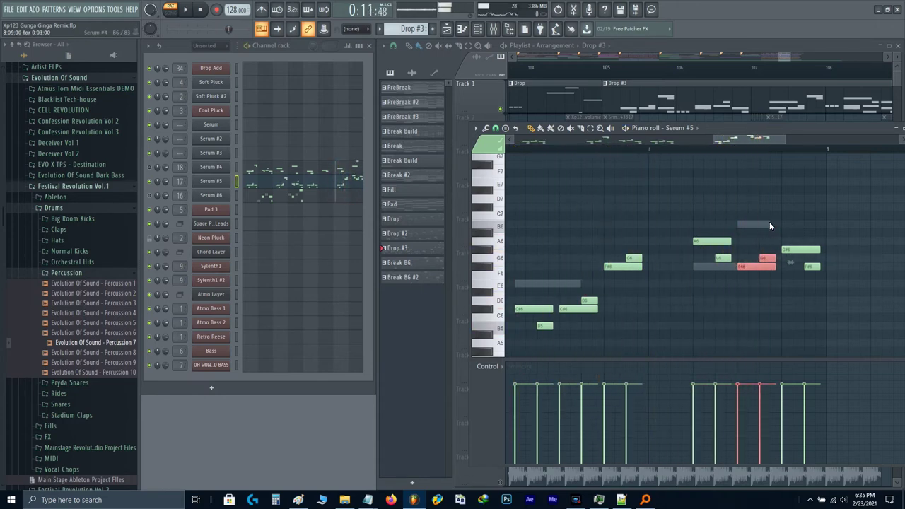
key(space)
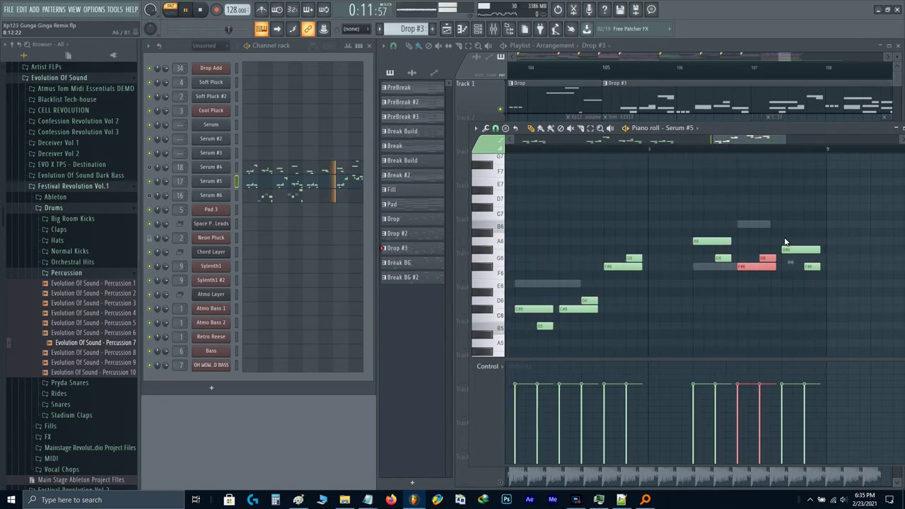
- Raise the last two notes of bar 8 five semitones, to C#7 and B6
drag(784, 242, 821, 298)
key(Up)
key(Up)
key(Up)
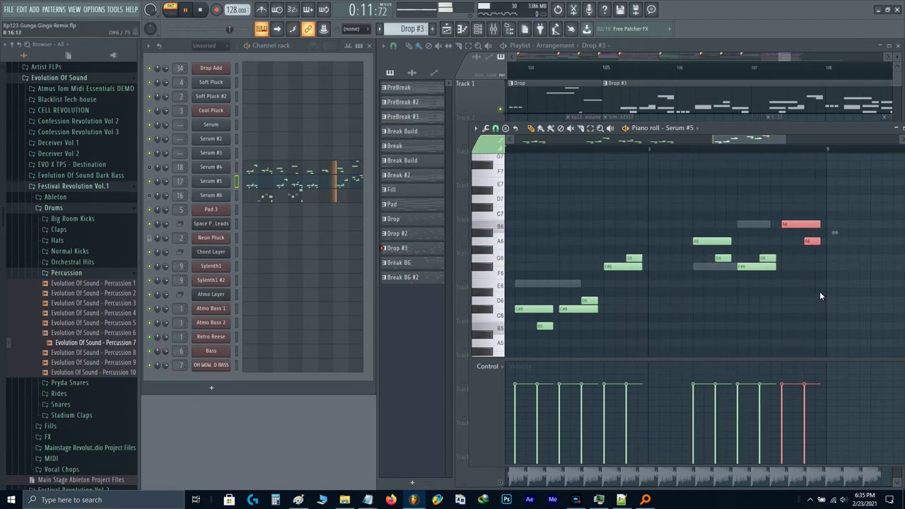
key(Up)
key(Up)
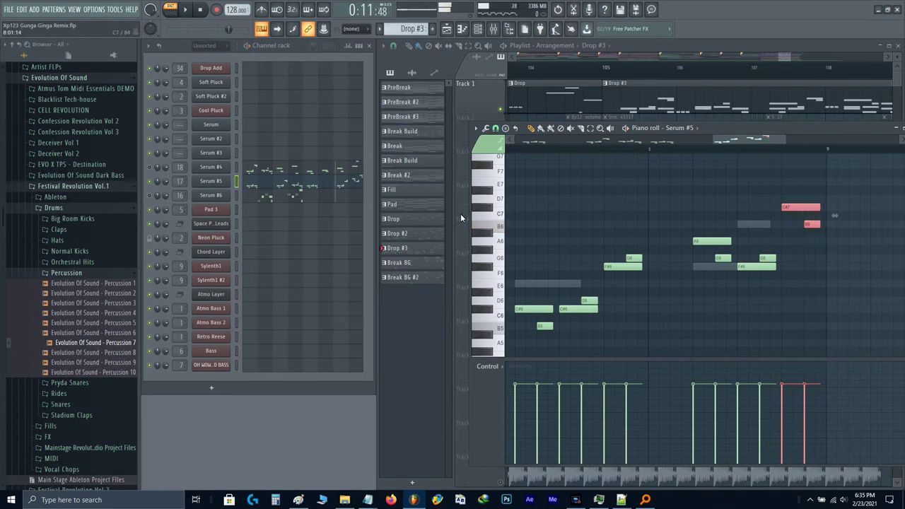
- Open the Serum #6 notes and move its bar 4 answering phrase to bar 6
click(149, 199)
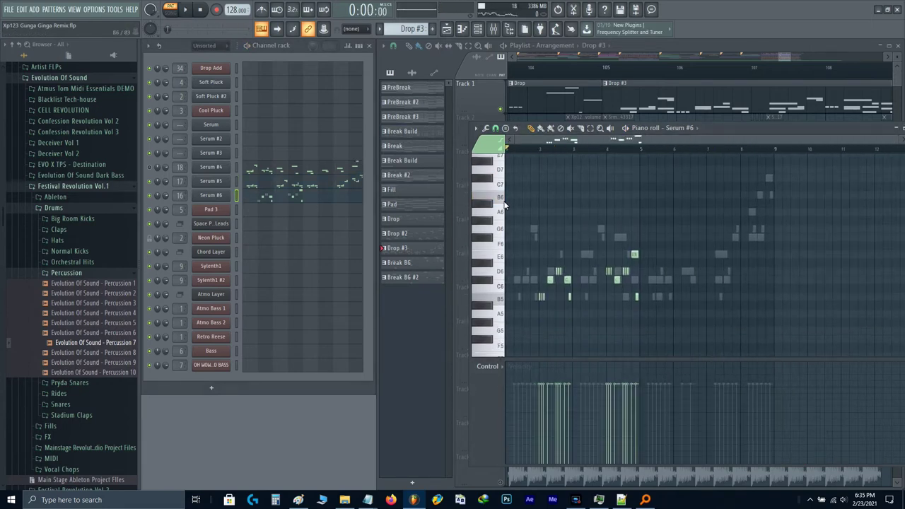
key(space)
scroll(586, 251, up, 3)
drag(604, 225, 723, 334)
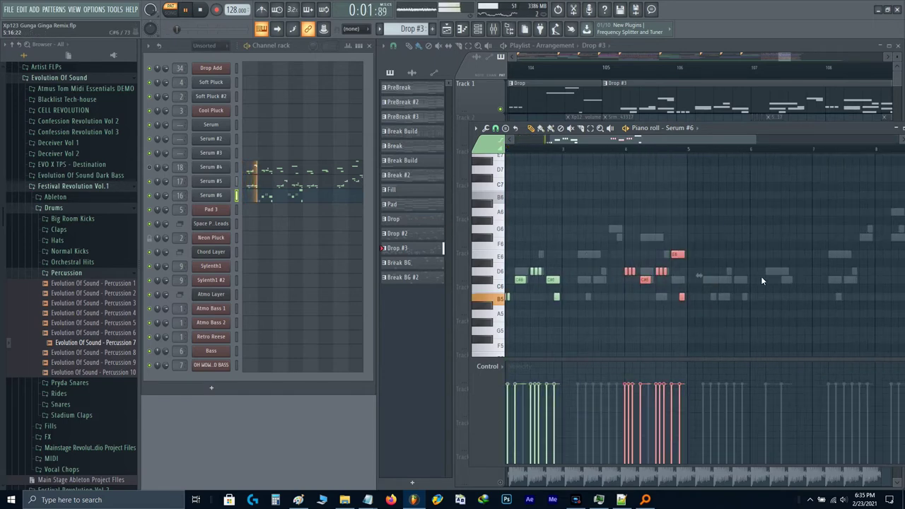
key(ctrl+z)
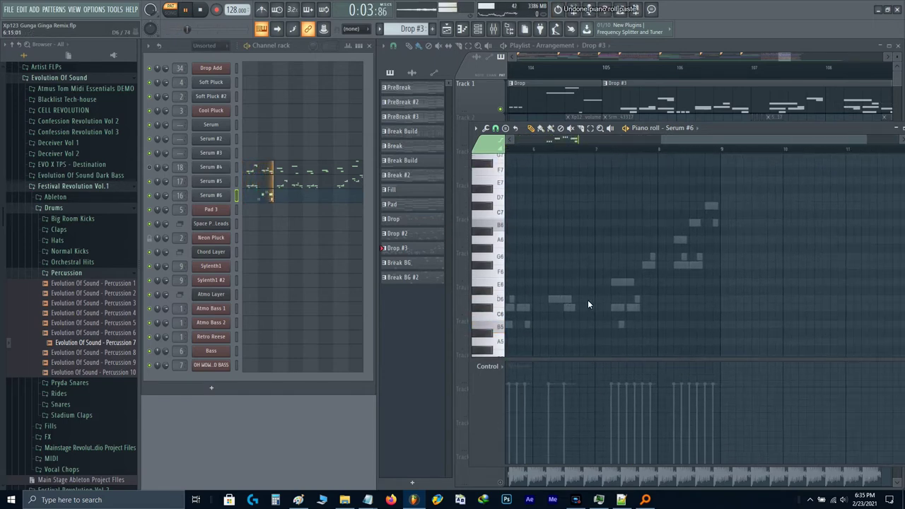
key(ctrl+v)
- Listen to the Drop #3 leads from bar 4 on, checking the moved Serum #6 phrase and the bar 8 ending
scroll(574, 297, down, 2)
scroll(622, 290, up, 5)
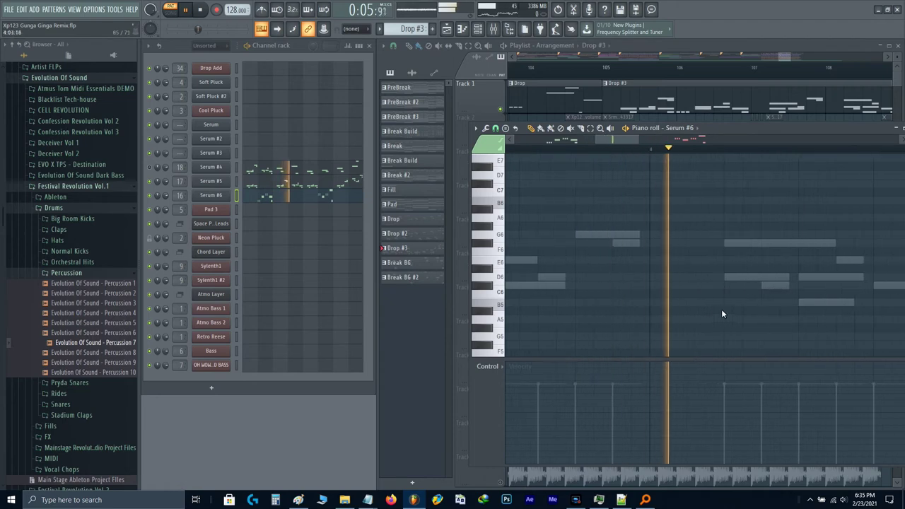
scroll(569, 312, down, 3)
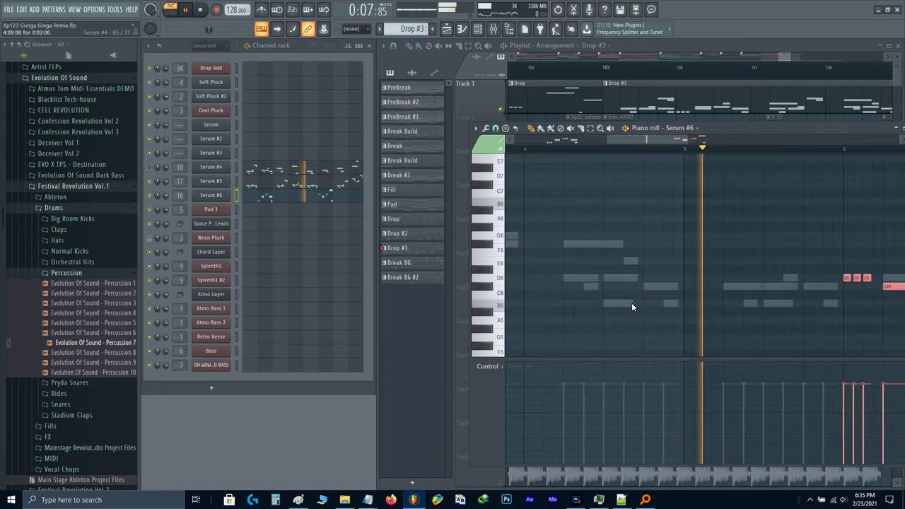
scroll(556, 299, down, 1)
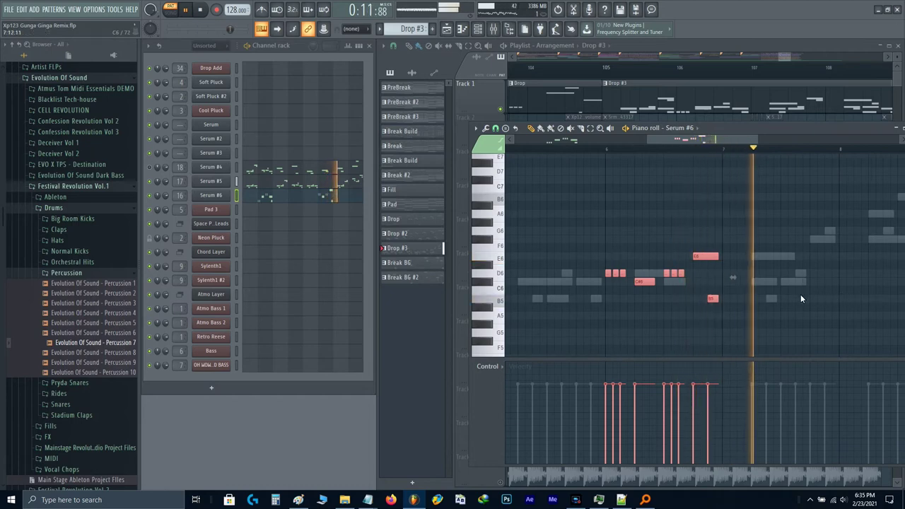
drag(800, 294, 603, 312)
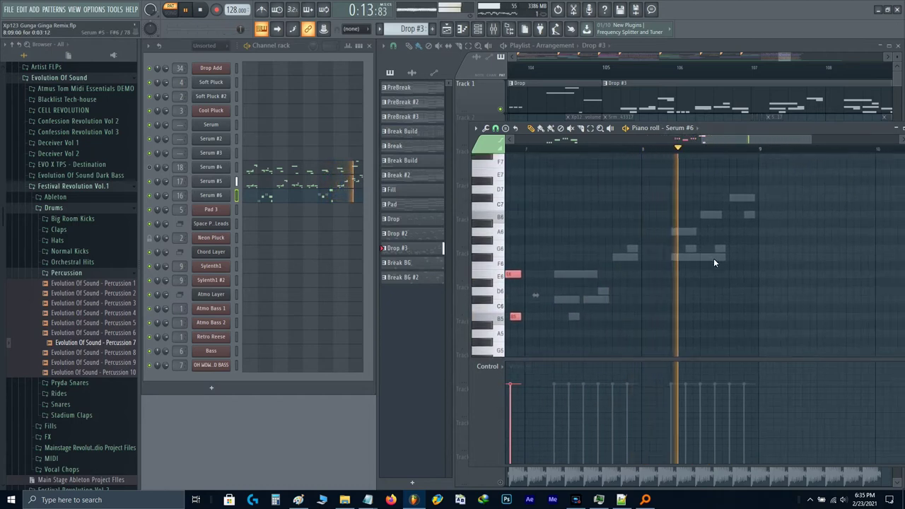
key(space)
click(664, 150)
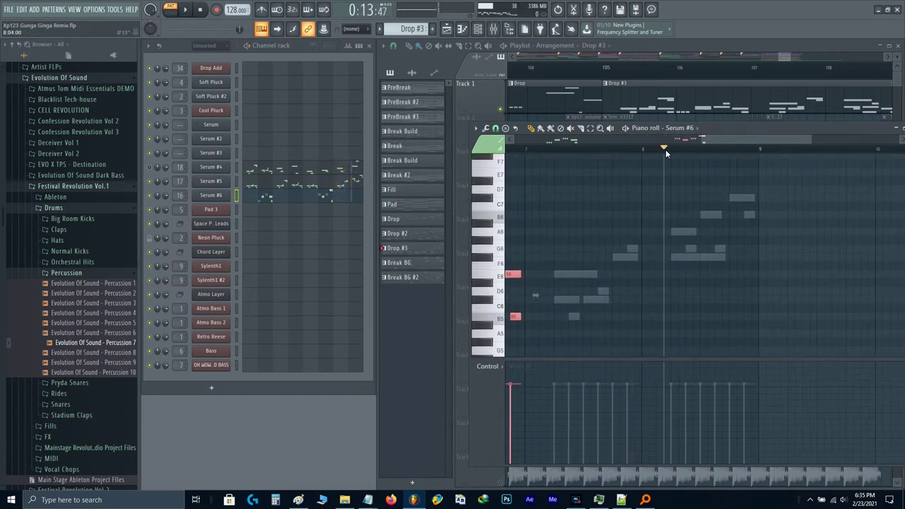
key(space)
scroll(746, 251, up, 2)
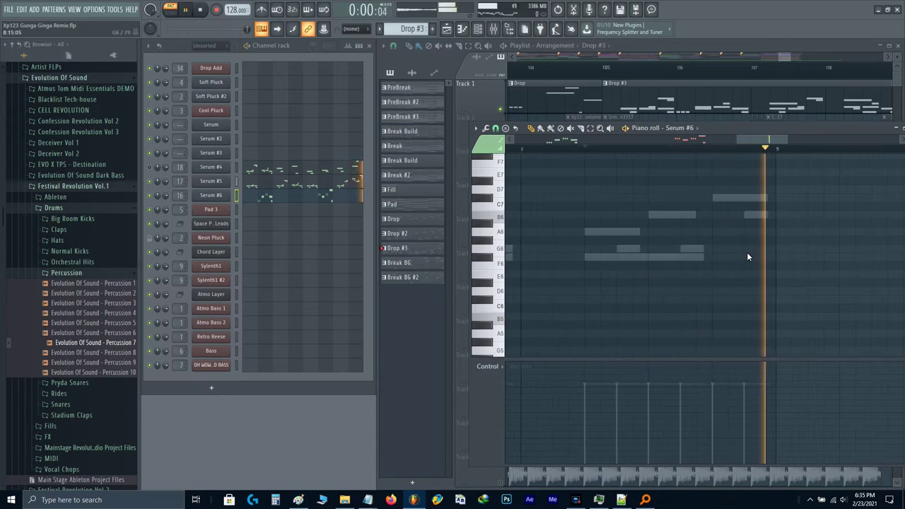
key(space)
key(space)
- Lower the long C#7 near bar 8's end in Serum #5 to B5, raise the last two notes an octave, and replay the ending
right_click(747, 215)
key(space)
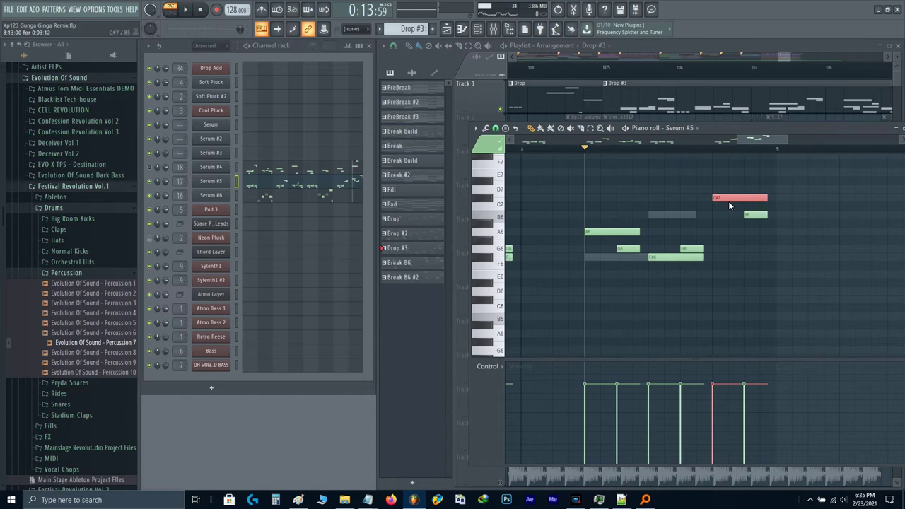
key(shift+Down)
key(shift+Down)
key(ctrl+Down)
drag(728, 202, 757, 218)
key(space)
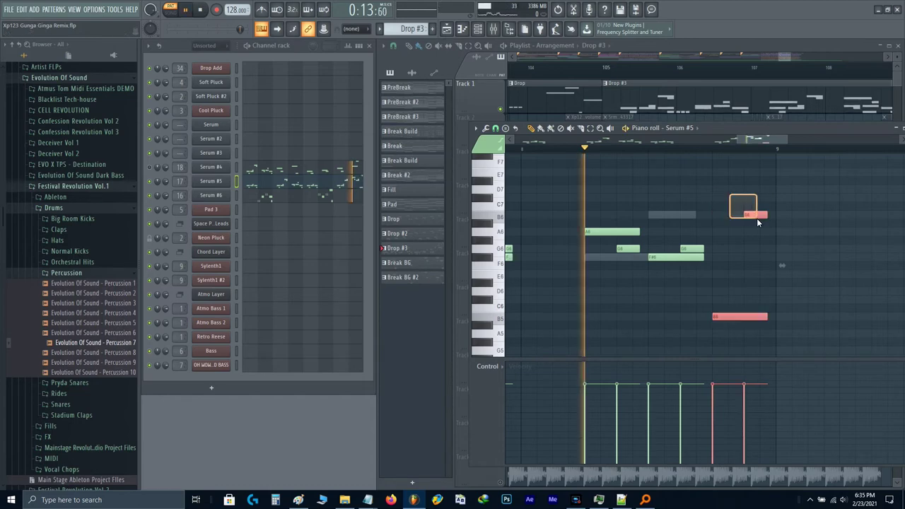
key(ctrl+Up)
key(space)
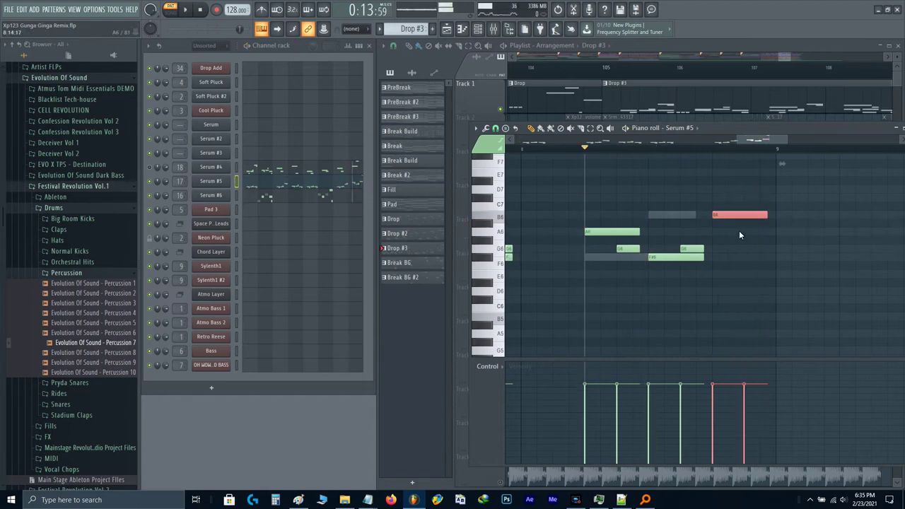
- Show the playlist and play the arrangement in song mode from the start of Drop #3 at bar 105
key(F7)
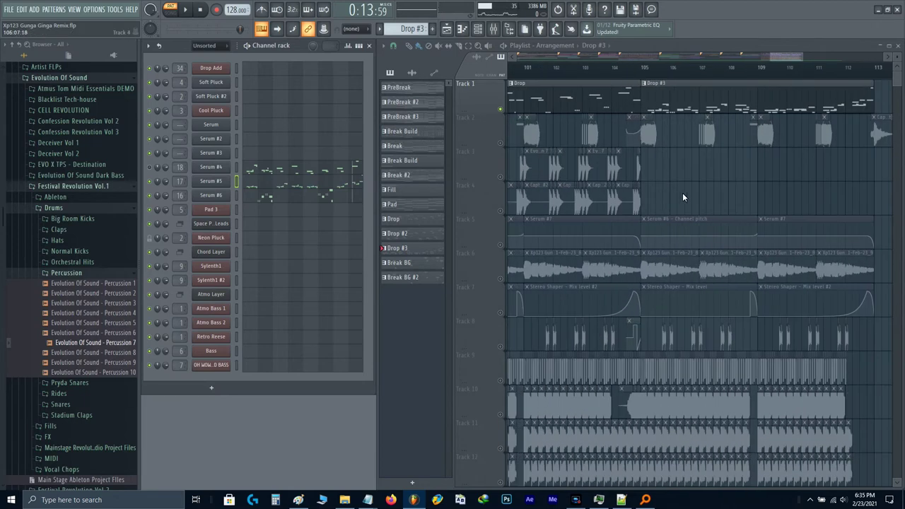
scroll(635, 108, up, 3)
key(l)
click(645, 72)
key(space)
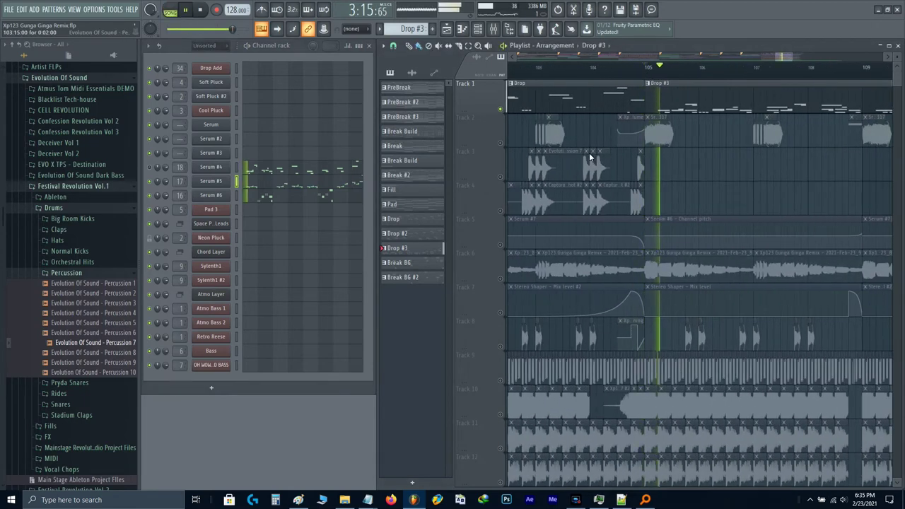
- Stop playback, end the solo of Track 1, and mute the channel pitch automation on Track 5
key(space)
right_click(499, 112)
right_click(499, 111)
right_click(499, 112)
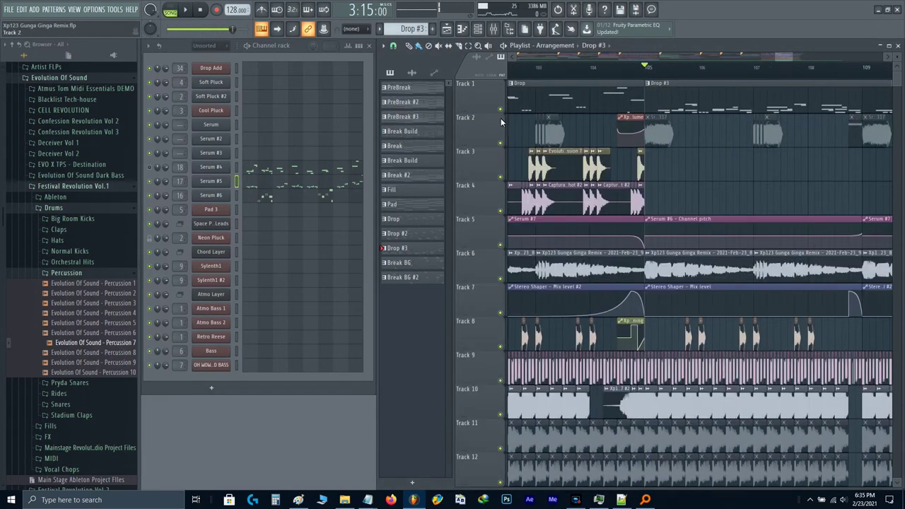
click(499, 247)
- Listen to the Drop #3 leads with the other tracks from bar 105 through to the end of the section
key(space)
scroll(529, 231, down, 2)
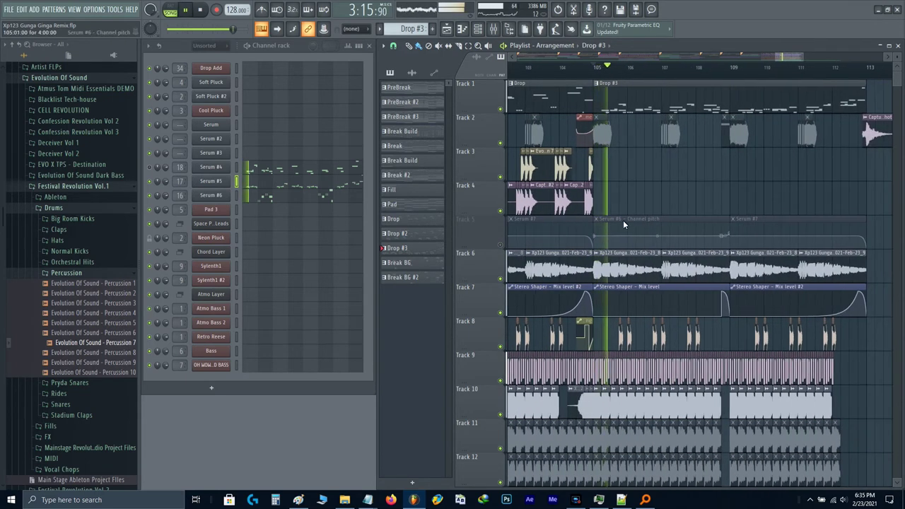
scroll(647, 193, up, 2)
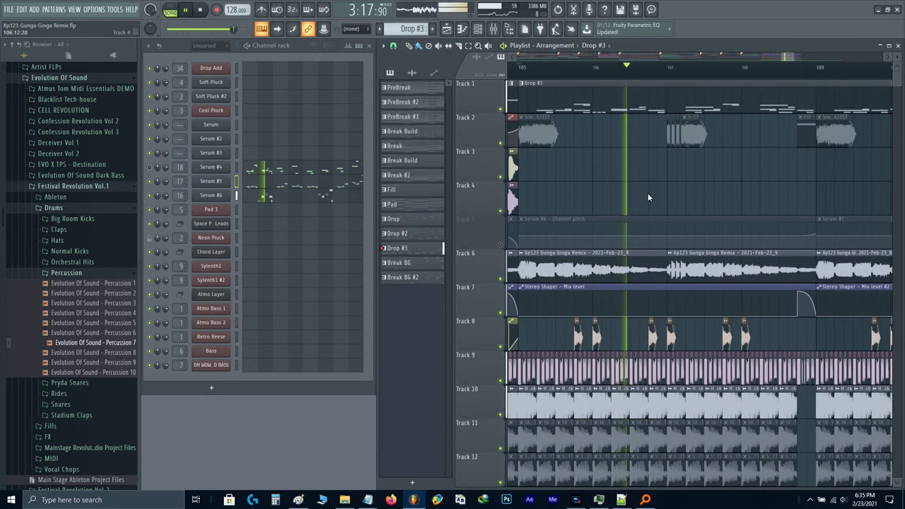
drag(803, 174, 693, 194)
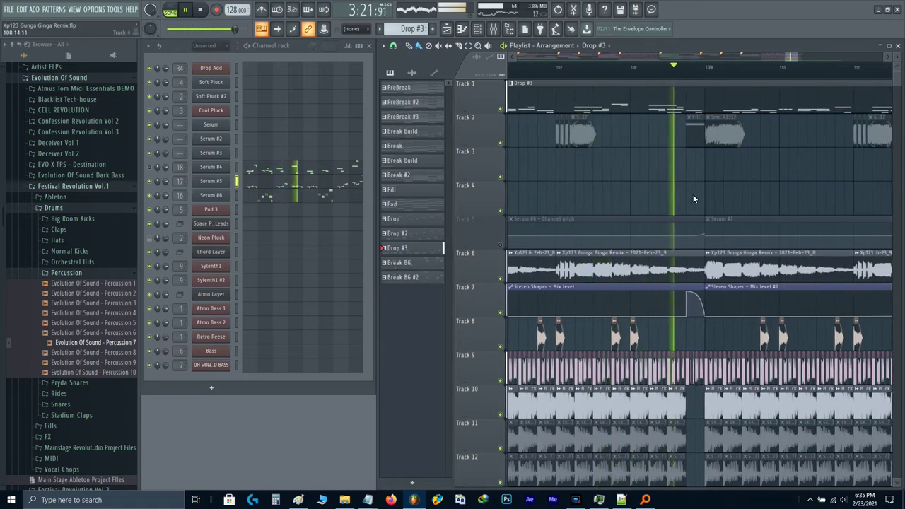
scroll(693, 194, down, 1)
drag(786, 182, 684, 190)
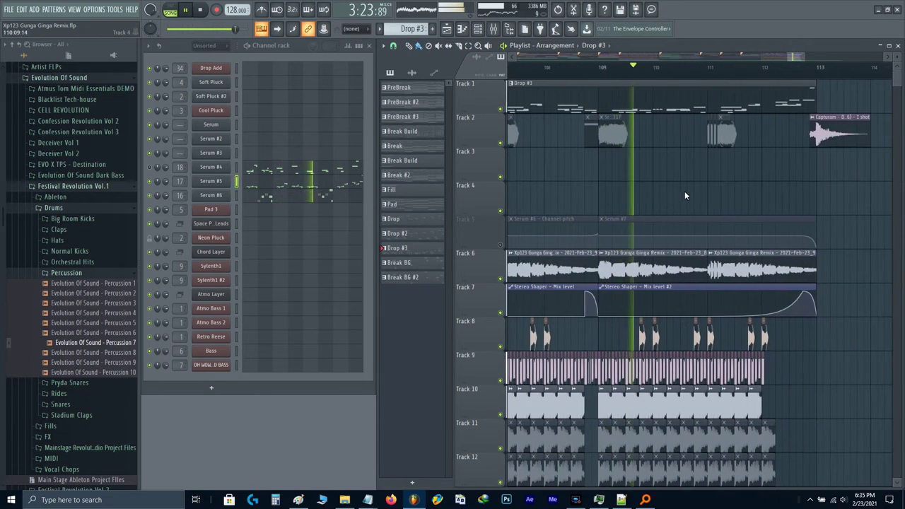
scroll(694, 183, up, 1)
scroll(744, 171, up, 3)
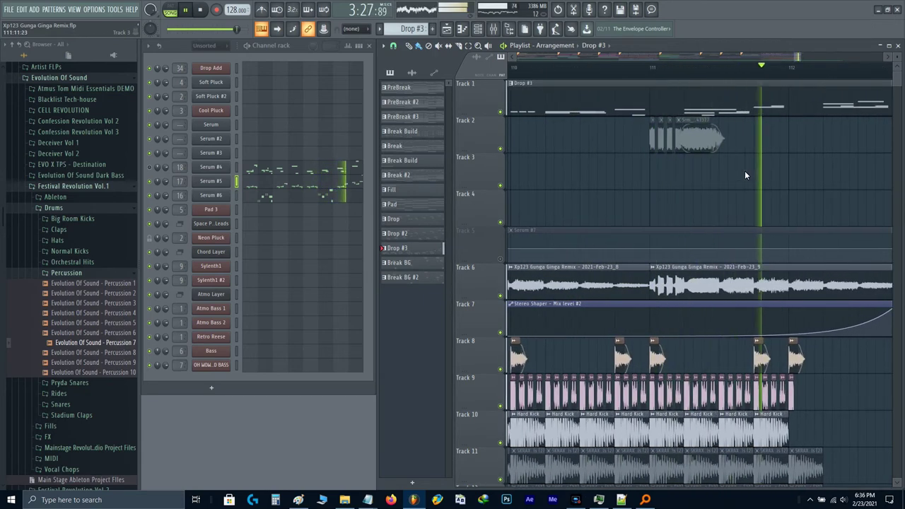
scroll(744, 171, down, 2)
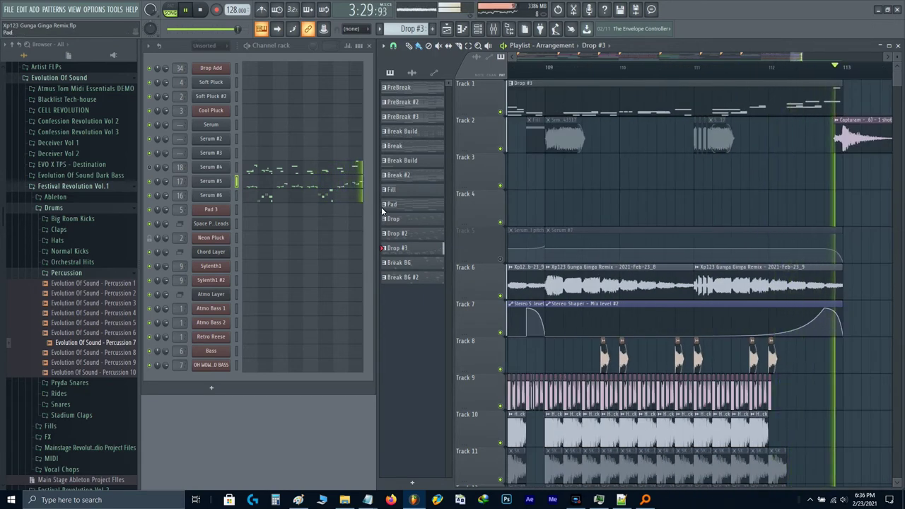
key(space)
- Copy the bar 4 phrase from Serum #5 into the Serum #6 notes at the same position
click(313, 187)
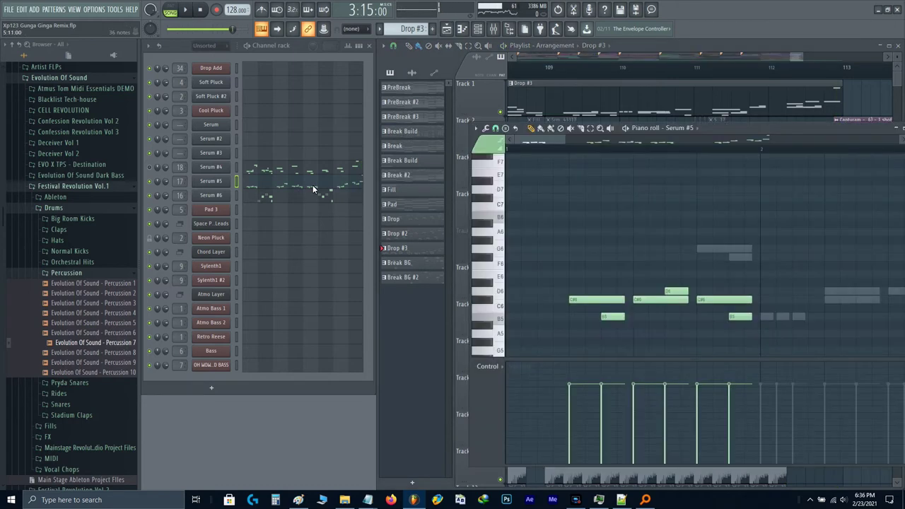
scroll(579, 207, down, 3)
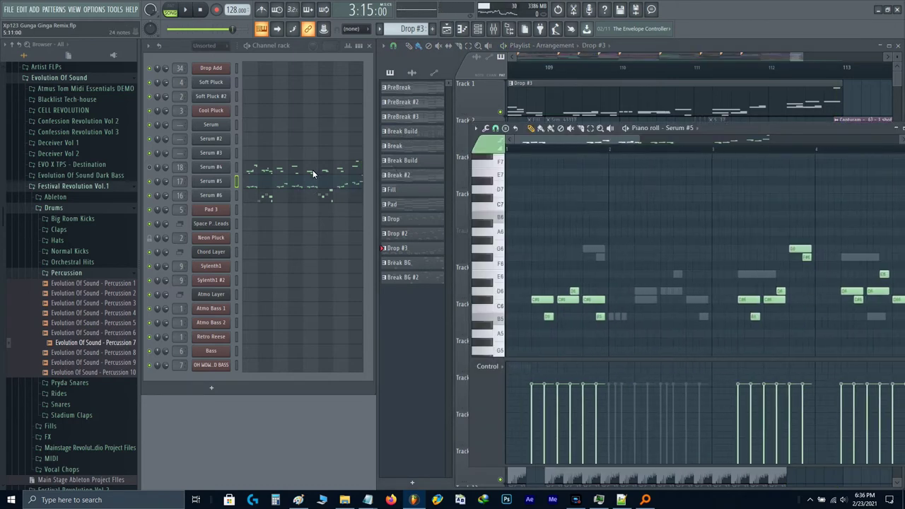
scroll(591, 233, down, 5)
drag(553, 254, 626, 325)
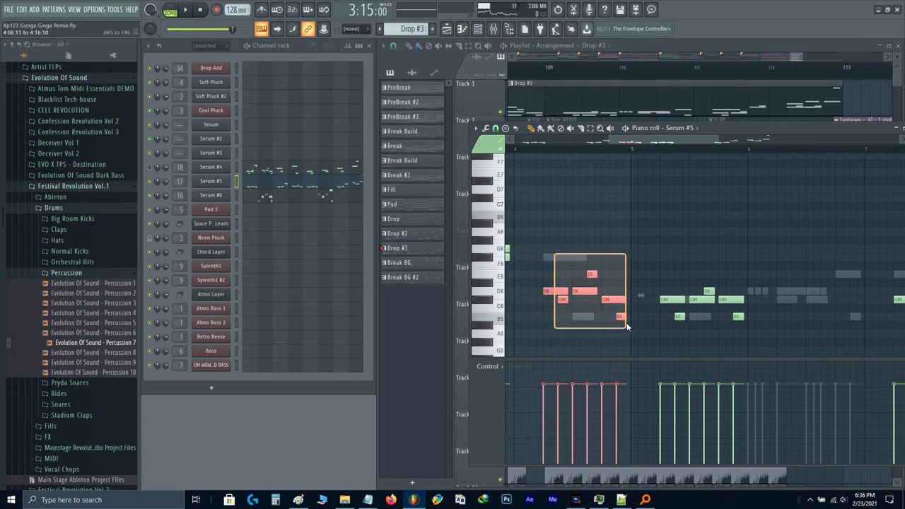
click(316, 195)
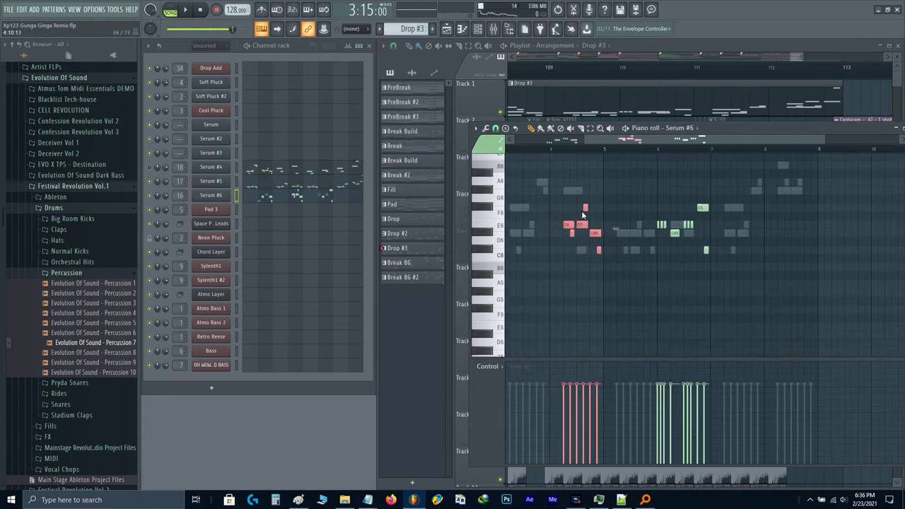
scroll(583, 213, up, 2)
- Audition the copied bar 4 phrase in Serum #6, raise it one octave, and replay it
key(space)
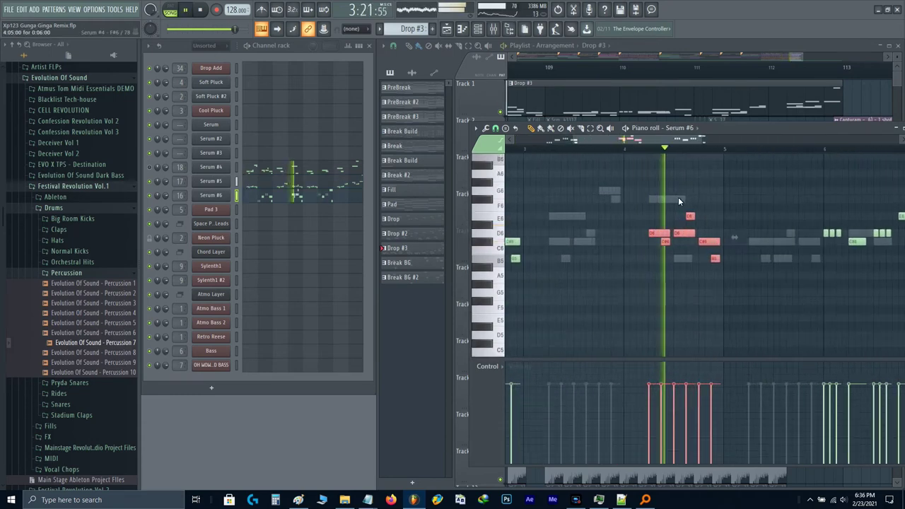
scroll(677, 201, up, 2)
key(space)
key(ctrl+Up)
key(space)
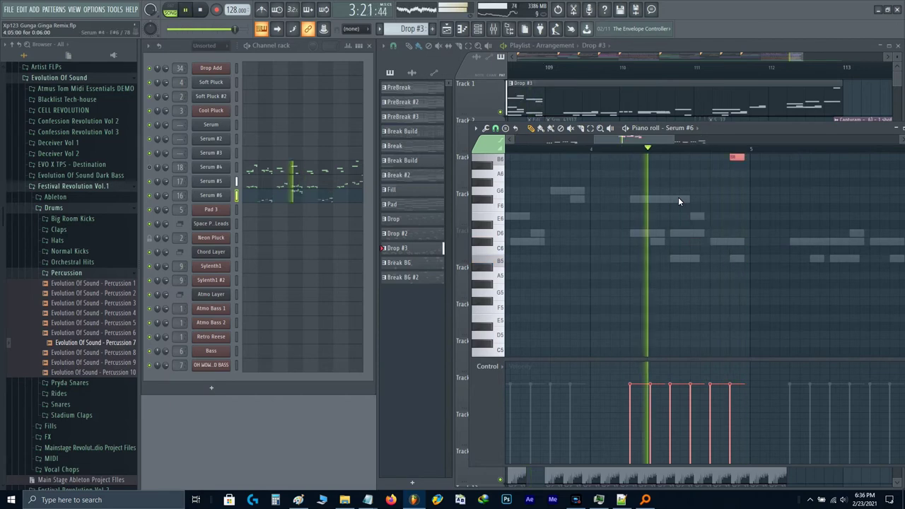
key(space)
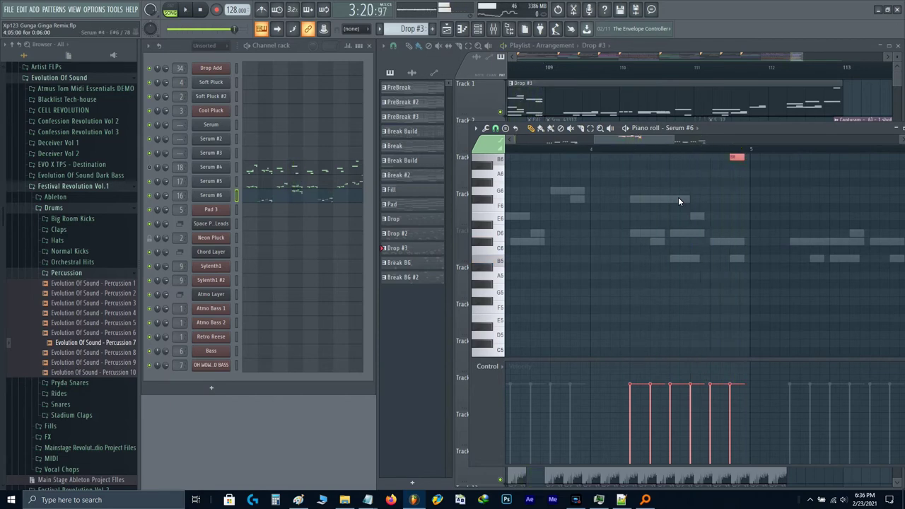
- Open the GTune tuner on the Master mixer track, check the pitch of played Serum #6 notes, and close it
key(F9)
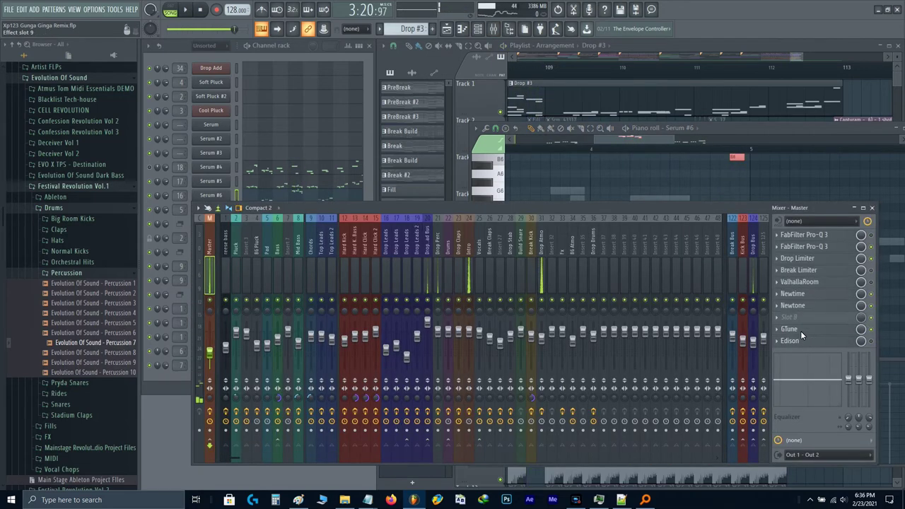
click(799, 331)
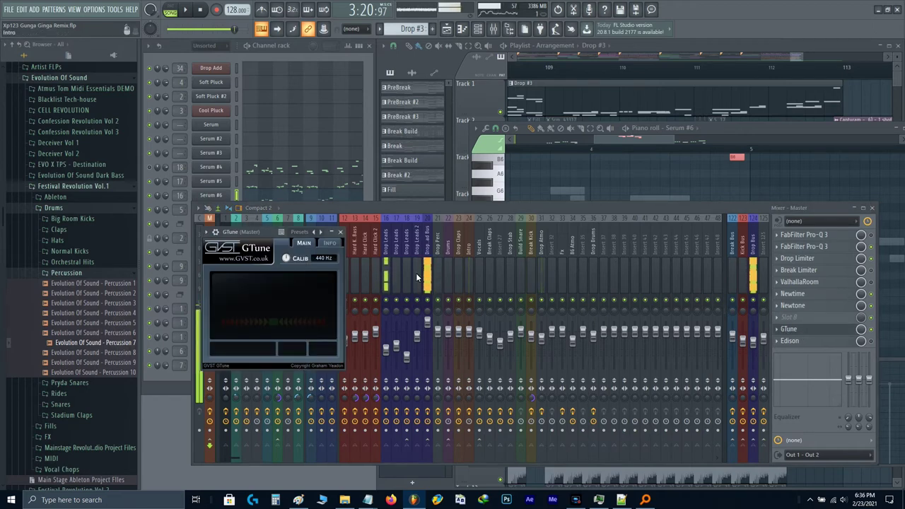
drag(238, 229, 254, 235)
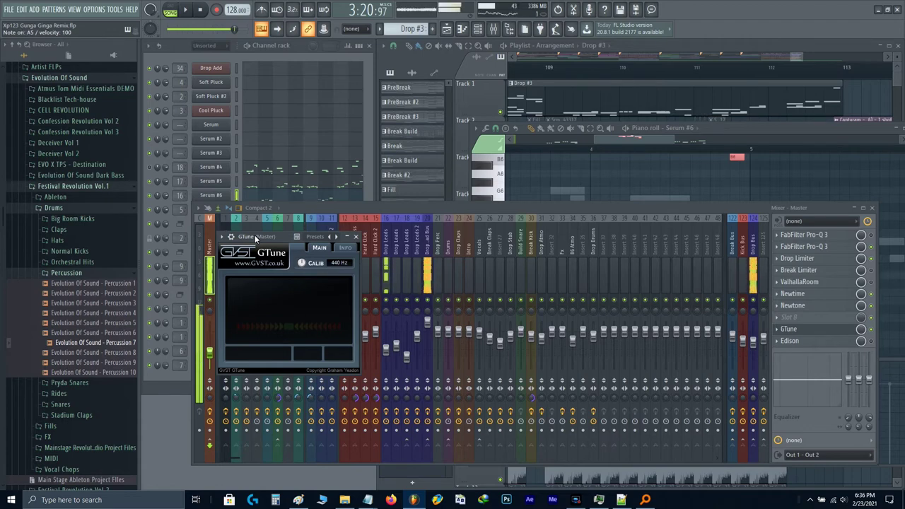
drag(254, 234, 322, 126)
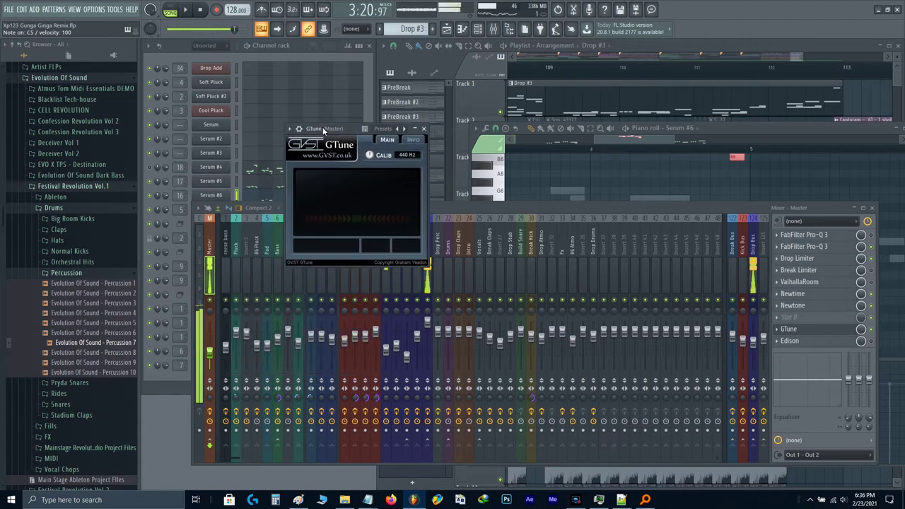
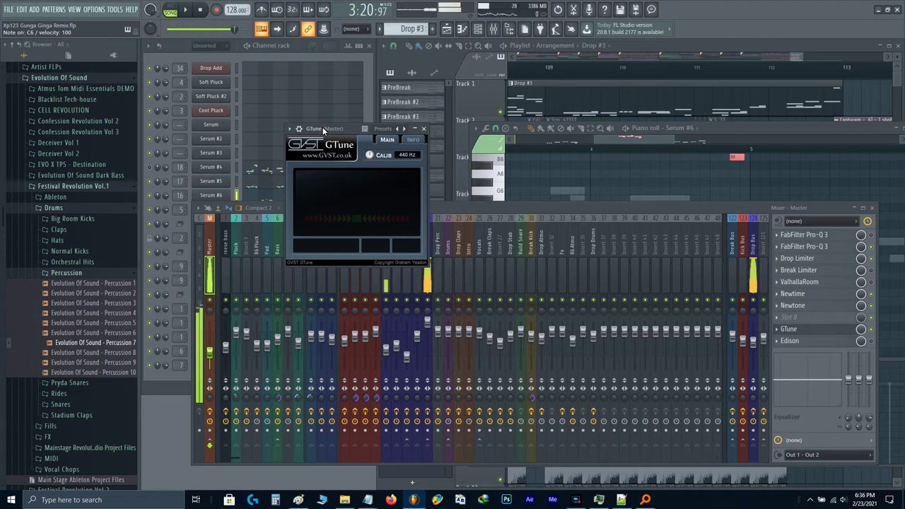
click(424, 128)
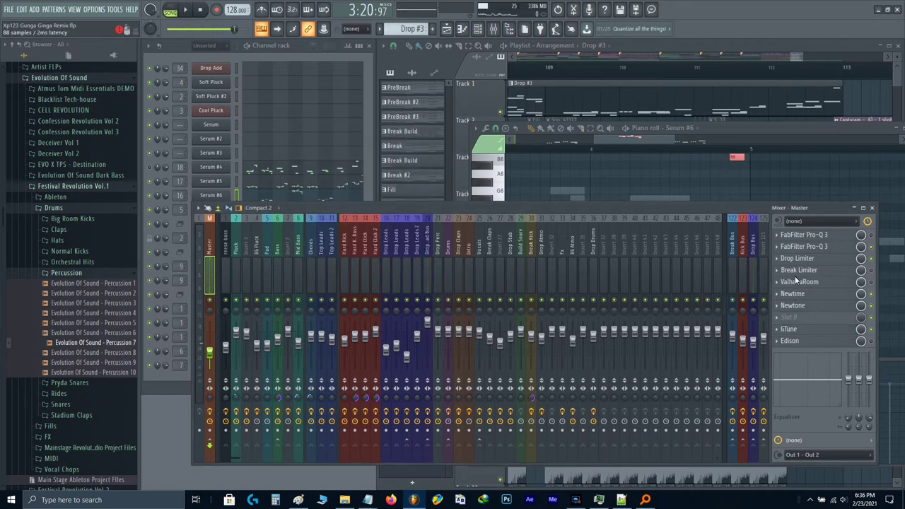
- Open Edison on the Master track, set its recording mode to Now, and record a played Serum #6 note
click(801, 340)
key(Delete)
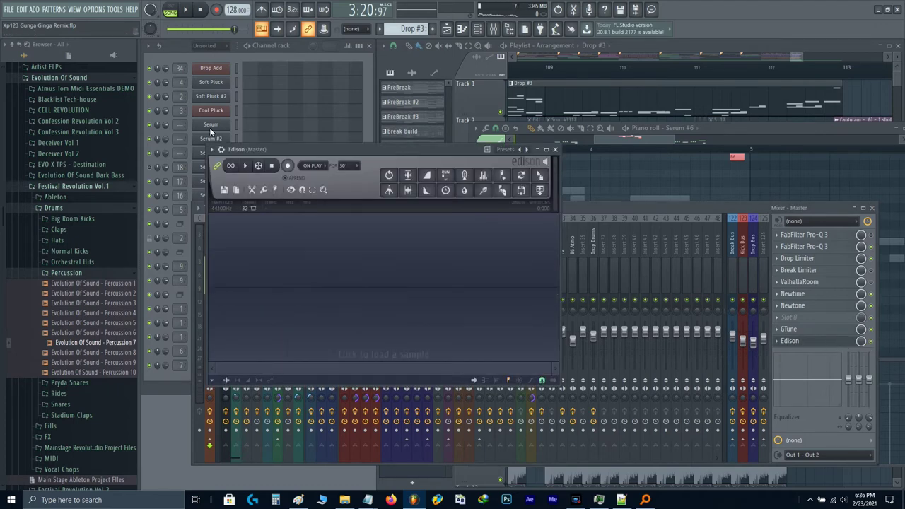
click(310, 165)
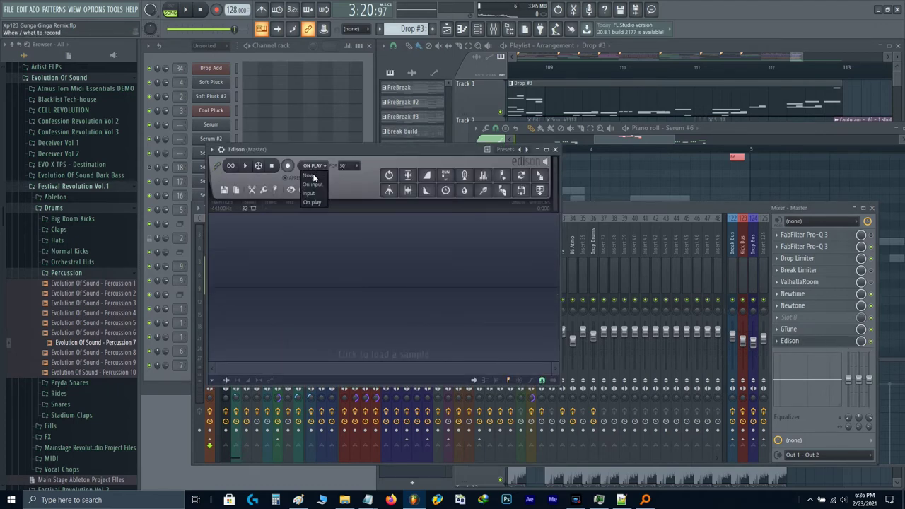
click(315, 178)
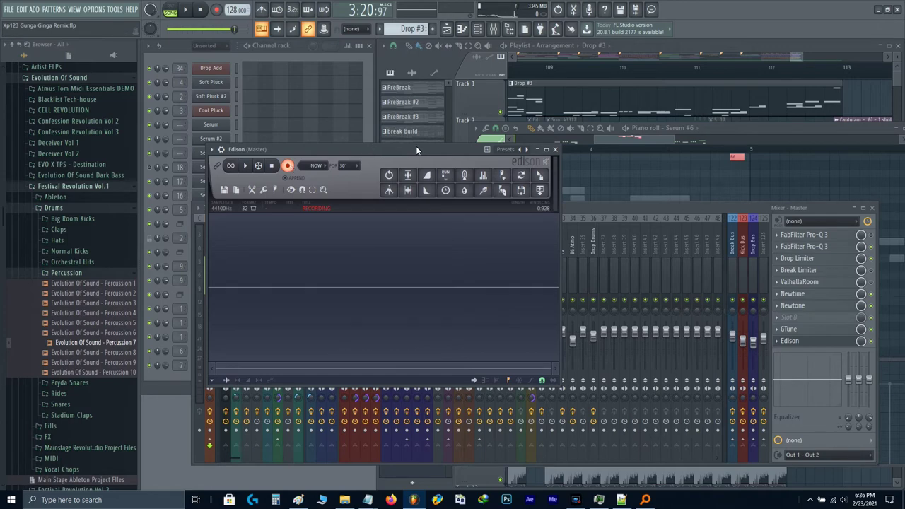
click(572, 209)
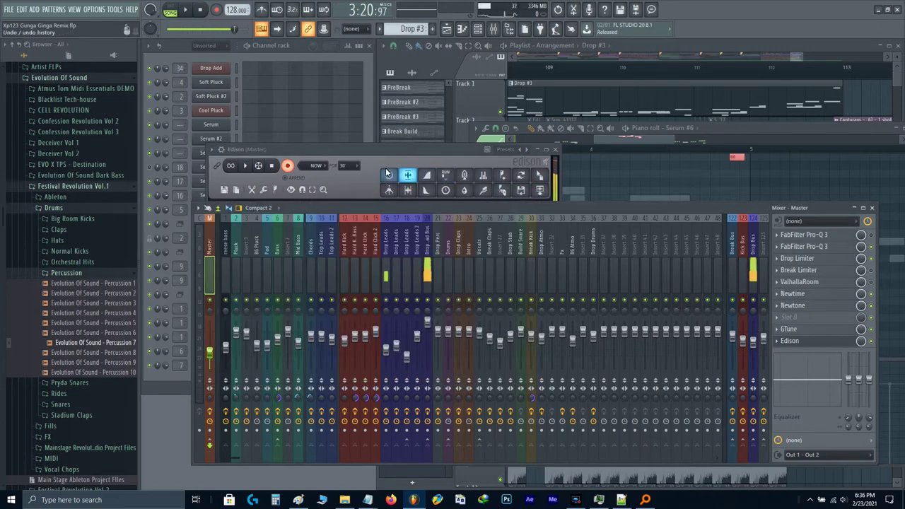
click(288, 168)
click(288, 168)
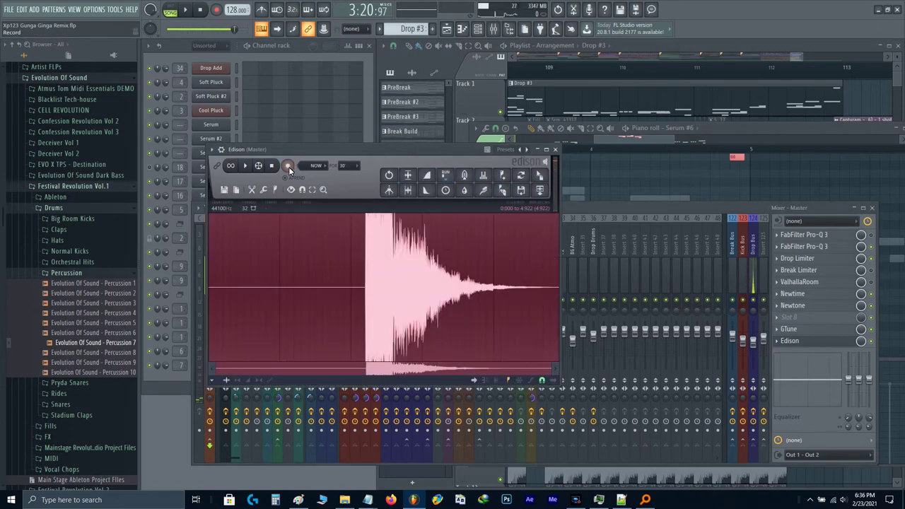
- Play back the Edison recording, detect its pitch regions, examine the markers, and close Edison
click(406, 256)
key(space)
click(275, 190)
click(301, 322)
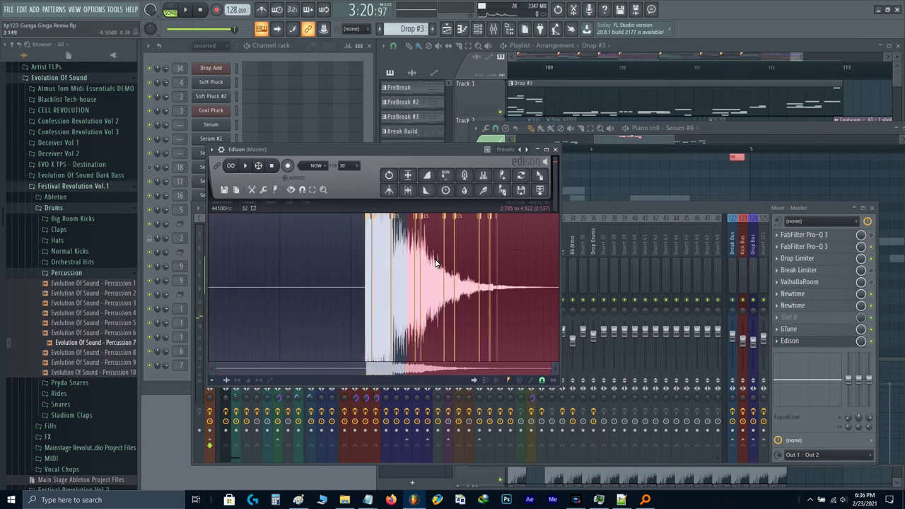
scroll(436, 263, up, 3)
key(Delete)
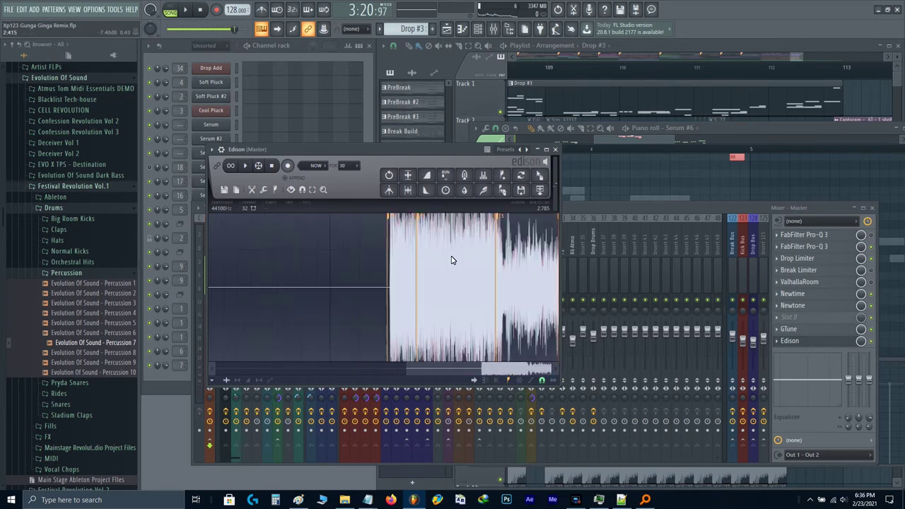
key(Escape)
key(Escape)
- Solo Track 1 with the Drop #3 pattern in the playlist and open the mixer
key(F7)
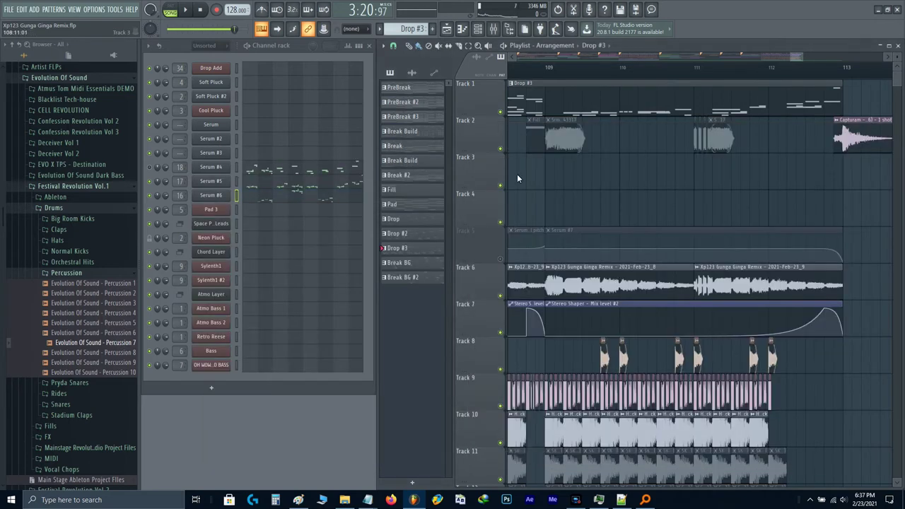
ctrl+scroll(626, 120, down, 2)
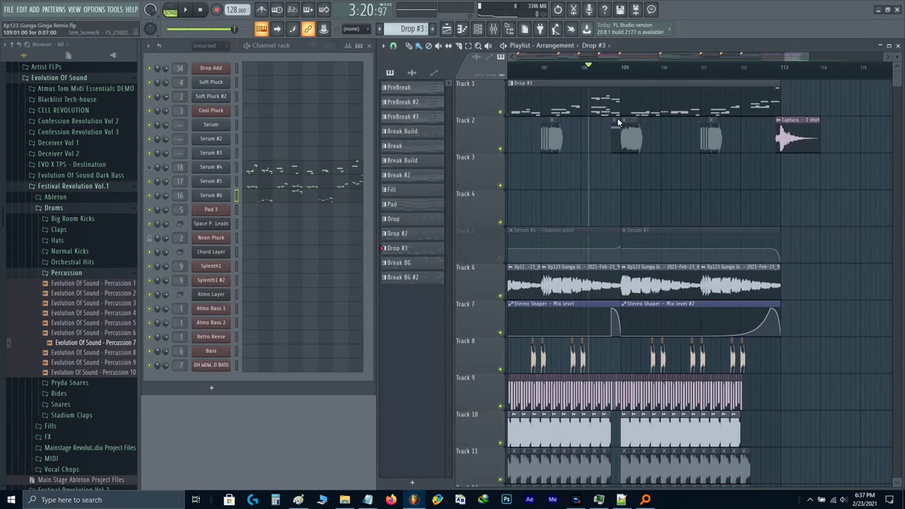
ctrl+click(500, 112)
key(F9)
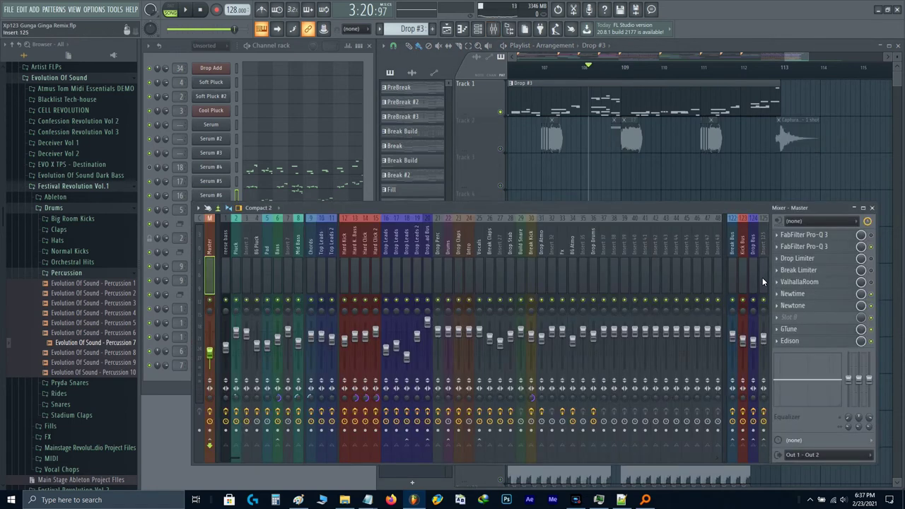
- Open the Fruity Limiter on the Drop Bus mixer track and watch its level display while playing Drop #3
click(755, 275)
click(803, 344)
key(space)
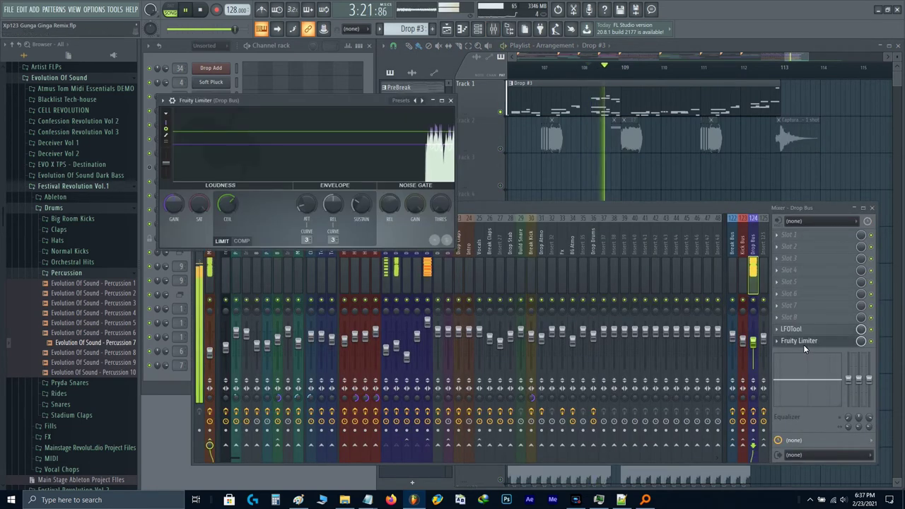
key(space)
drag(338, 105, 513, 97)
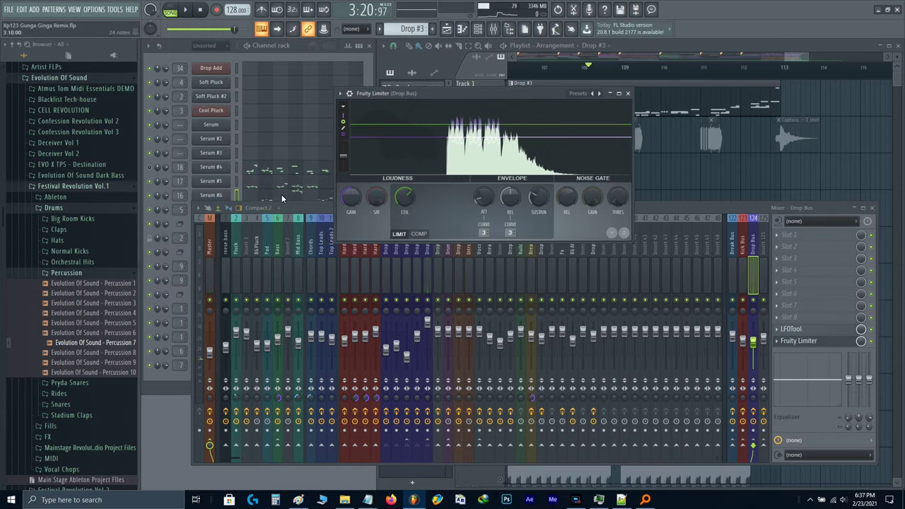
- Transpose the Serum #6 phrase in bar 4 down one octave, play it back, and close the piano roll
click(281, 194)
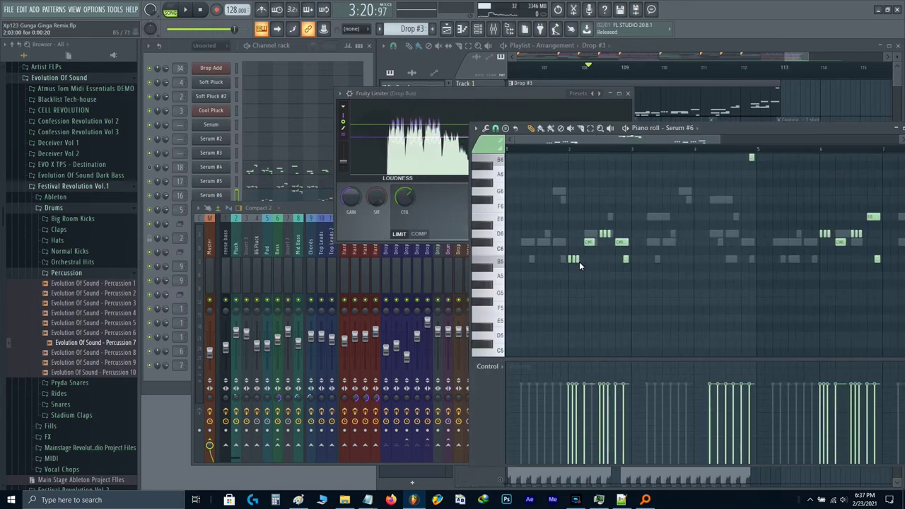
scroll(593, 254, down, 2)
scroll(636, 276, up, 4)
drag(675, 324, 609, 258)
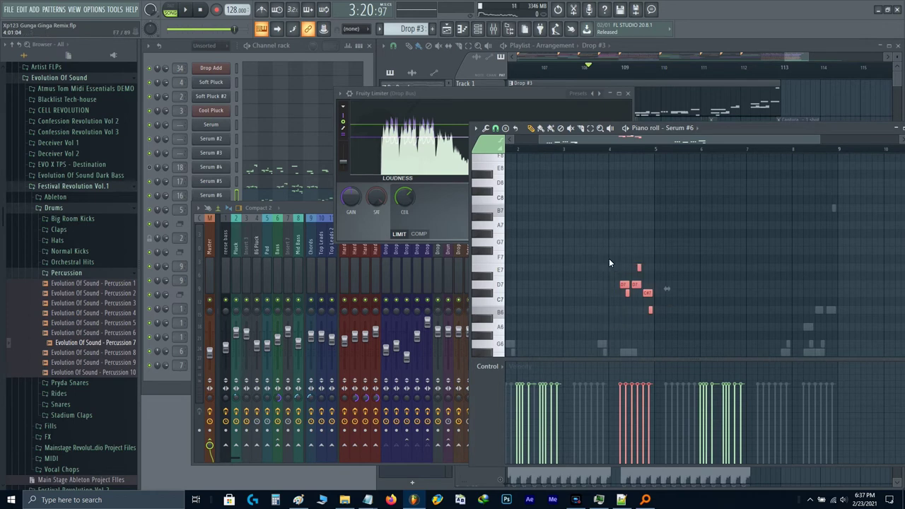
key(space)
key(F7)
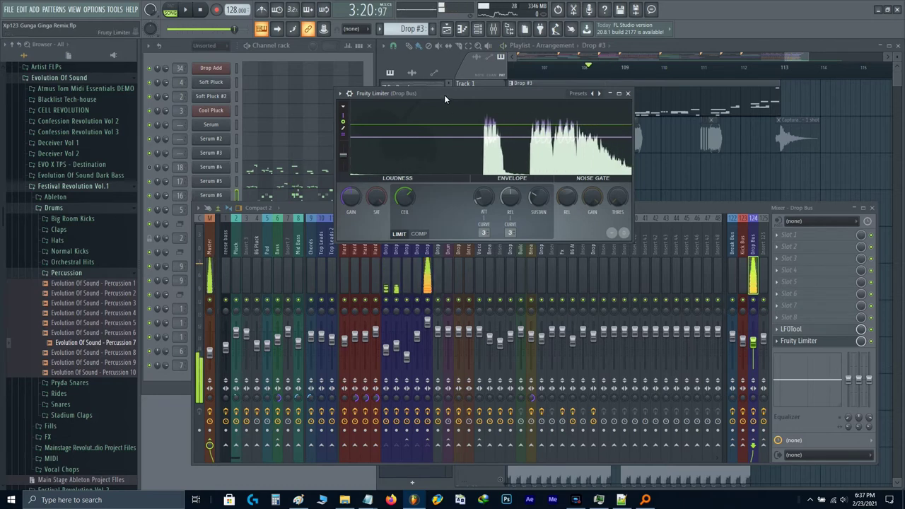
- Route Drop Leads track 17 as a sidechain into Drop Leads track 16 and load Trackspacer 2.5 on track 16
drag(444, 94, 424, 63)
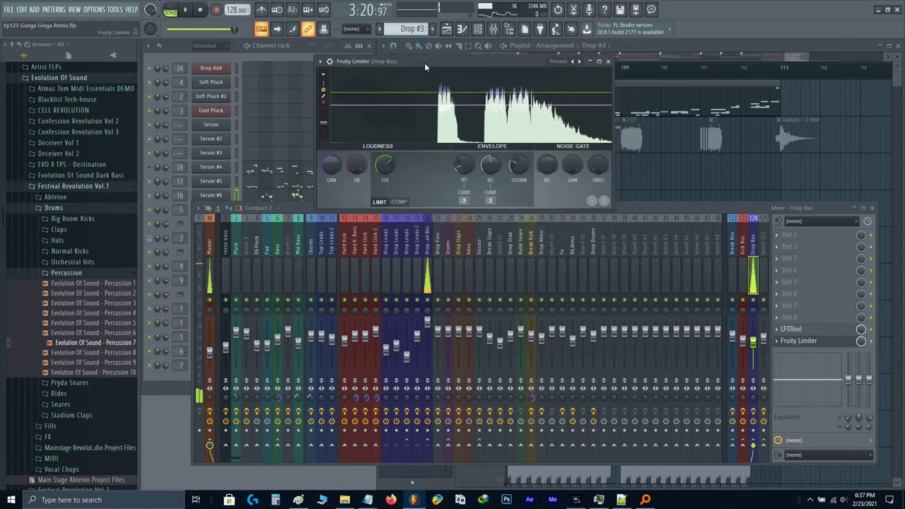
click(395, 268)
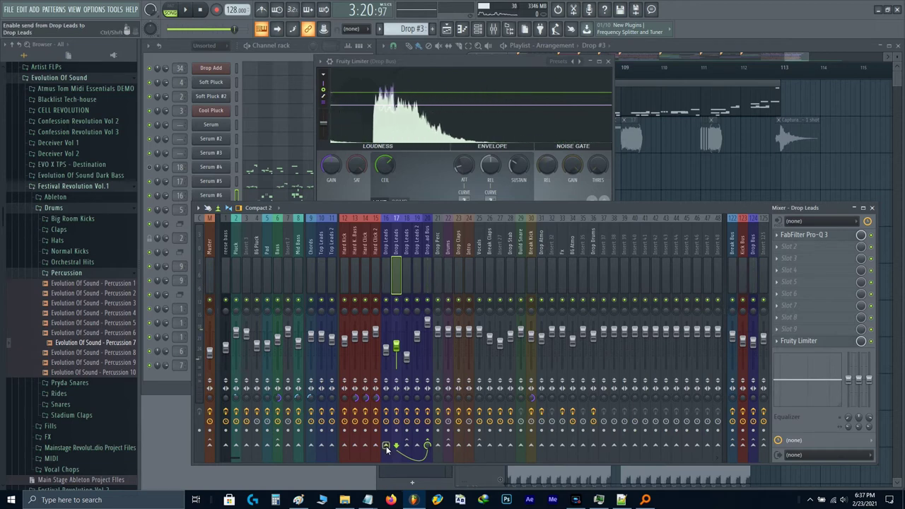
click(790, 269)
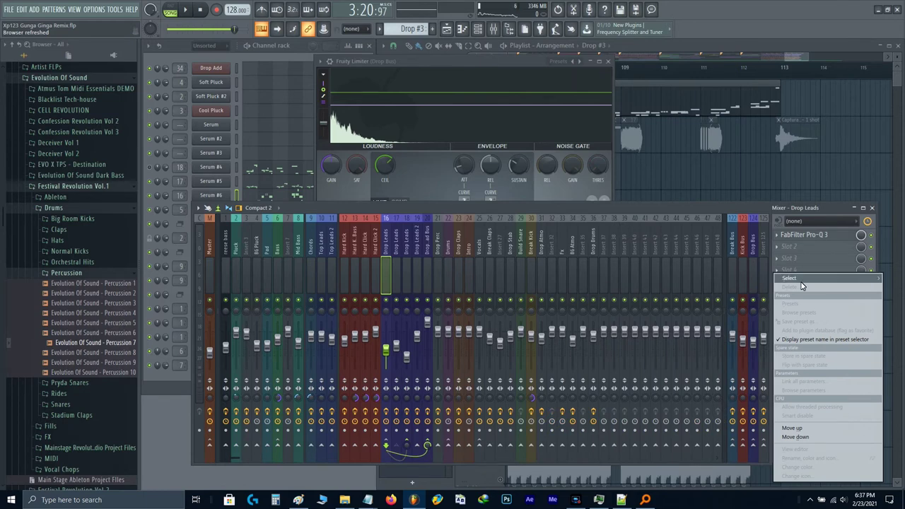
mouse_move(800, 280)
click(580, 322)
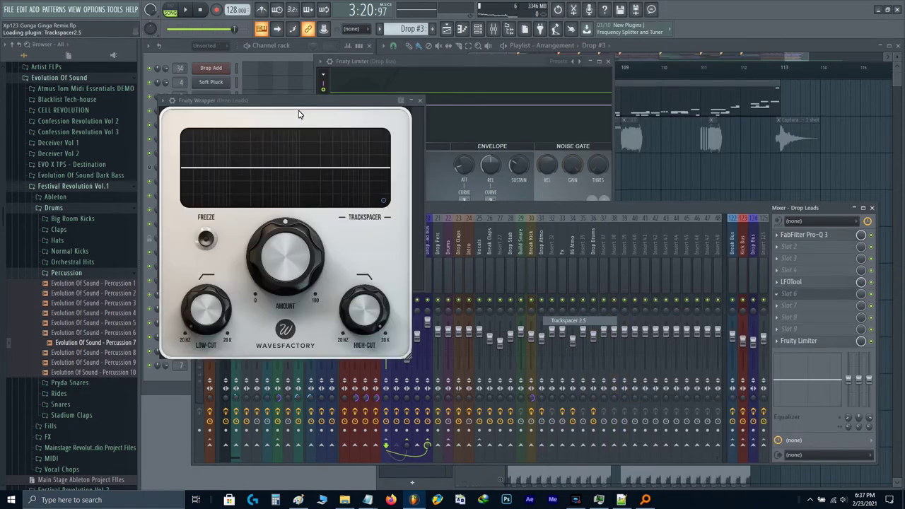
- Set Trackspacer's sidechain input to Drop Leads in the plugin's processing settings and return to its interface
click(171, 102)
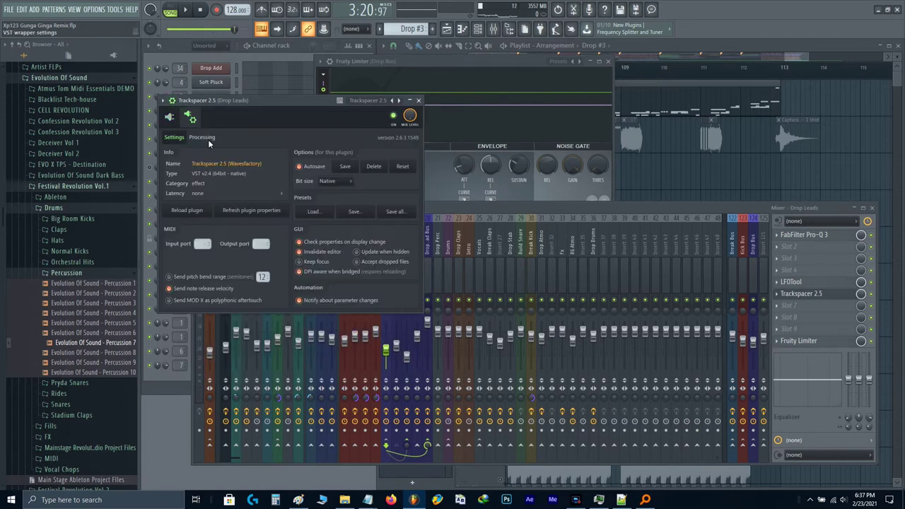
click(203, 137)
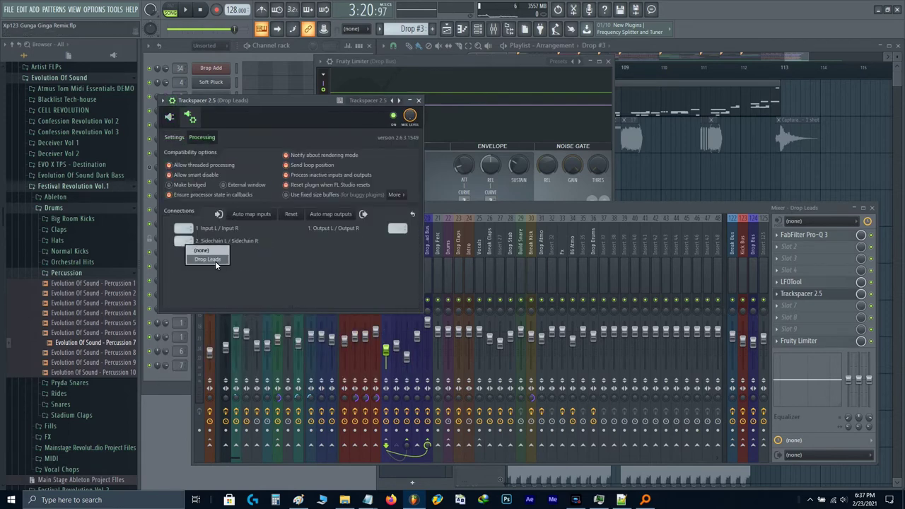
click(214, 260)
click(170, 118)
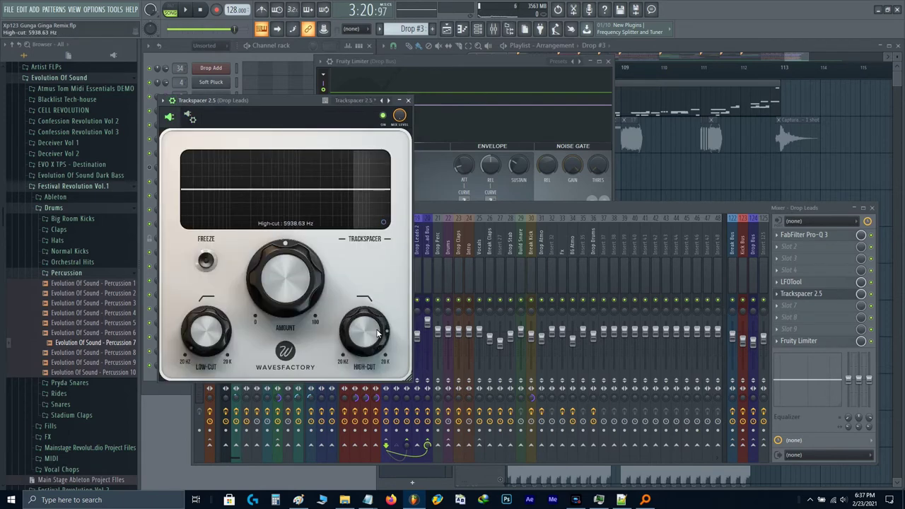
- Narrow Trackspacer's band with the low-cut and high-cut, and set its amount to 46.5% during playback
drag(217, 349, 213, 343)
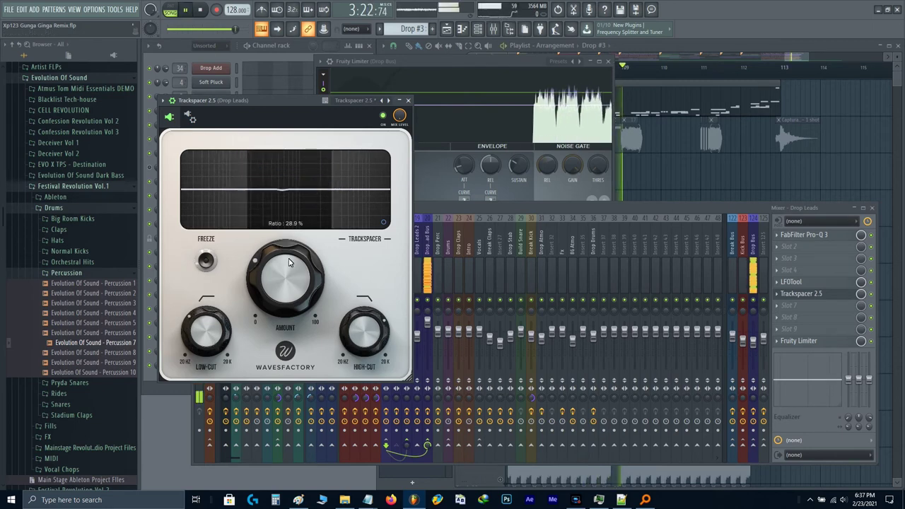
key(space)
key(space)
drag(285, 278, 286, 270)
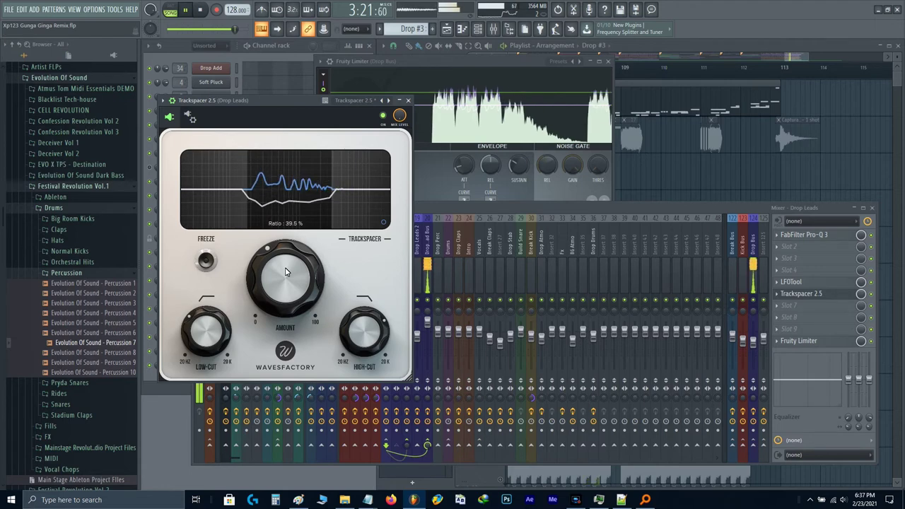
scroll(286, 272, up, 2)
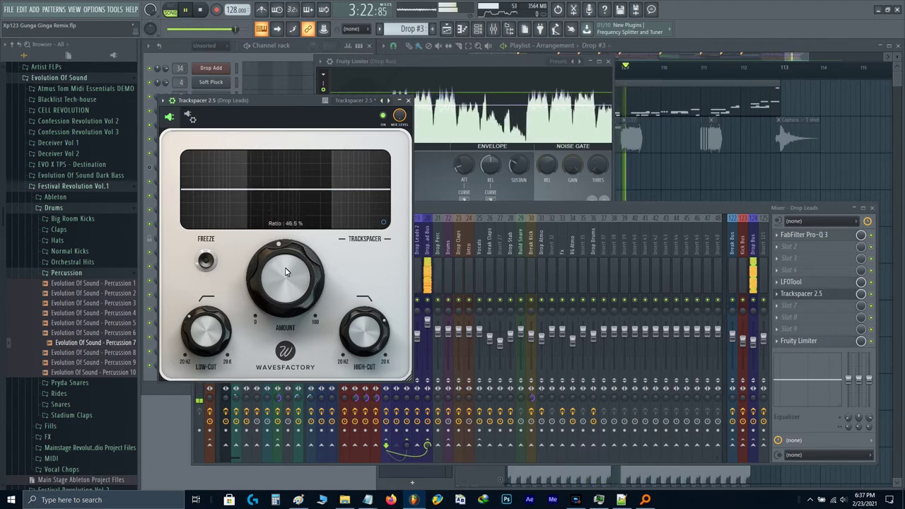
key(space)
key(Escape)
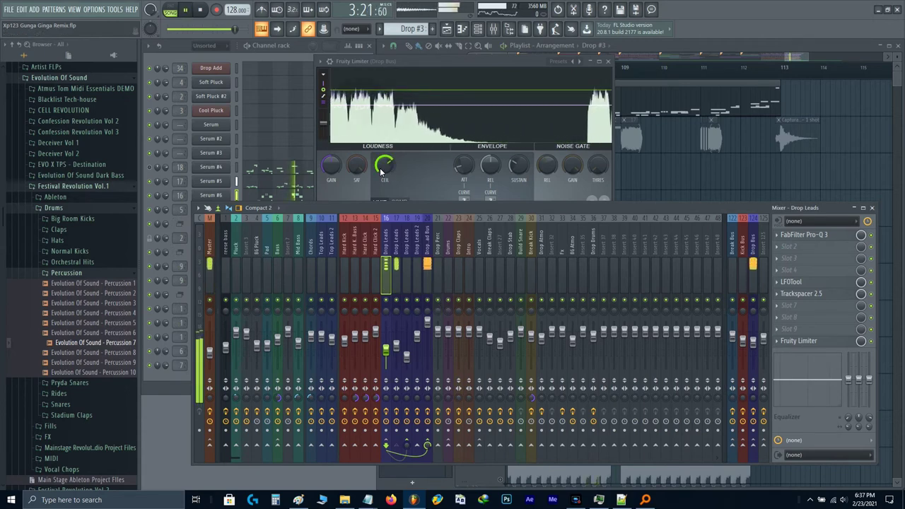
key(Escape)
key(Escape)
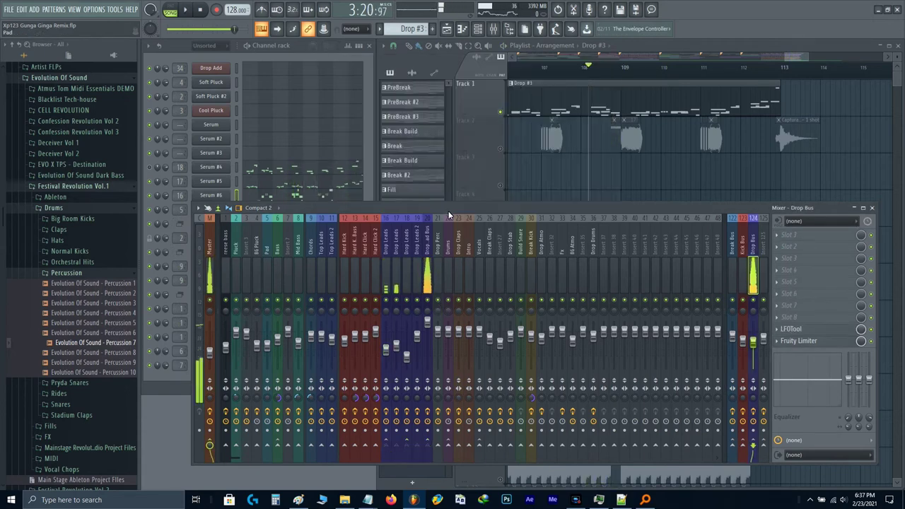
- Unsolo Track 1 in the playlist and play Drop #3 with the full arrangement
key(space)
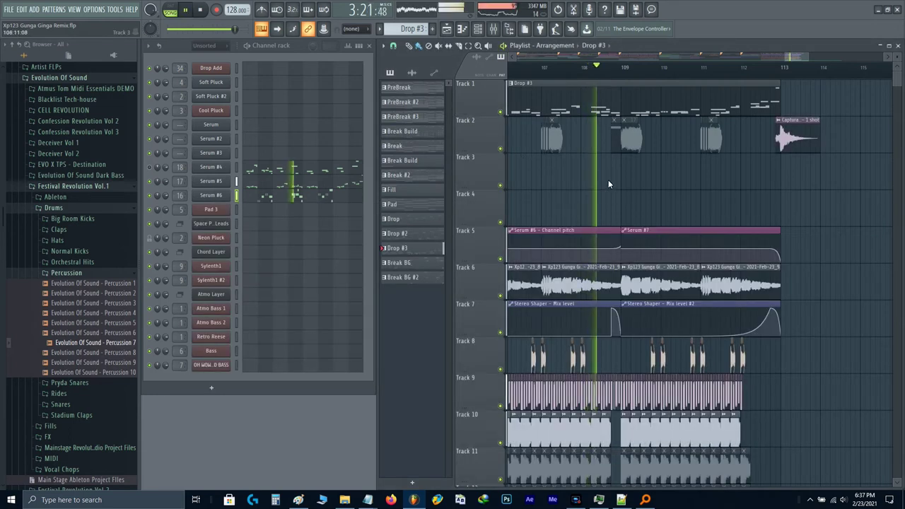
scroll(616, 183, up, 3)
scroll(617, 187, down, 3)
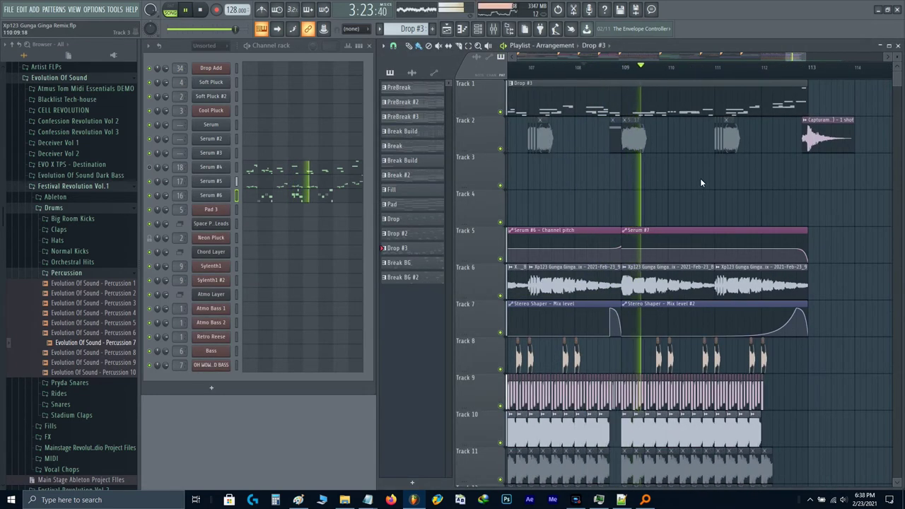
scroll(773, 182, up, 3)
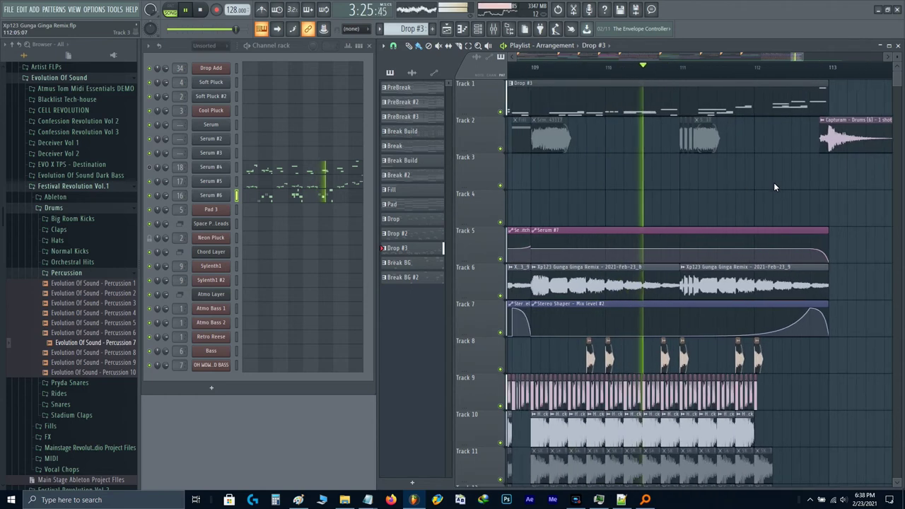
key(space)
- Copy the Serum #5 notes of bar 8 into Serum #6, one octave lower
click(338, 191)
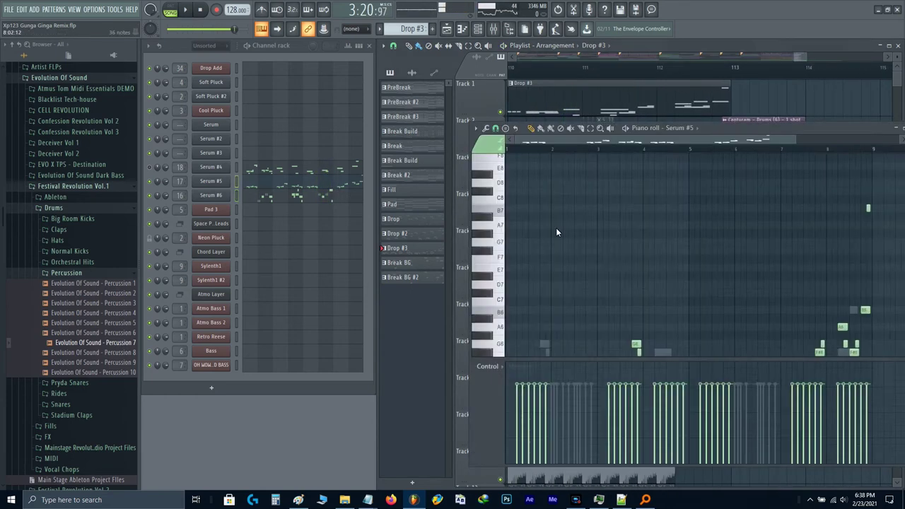
scroll(653, 251, down, 5)
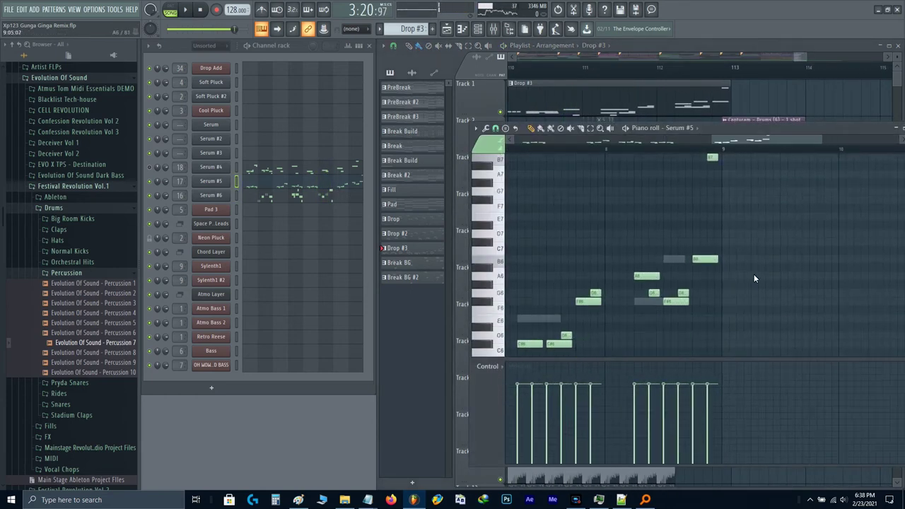
scroll(742, 212, up, 3)
drag(741, 188, 506, 347)
scroll(591, 311, down, 3)
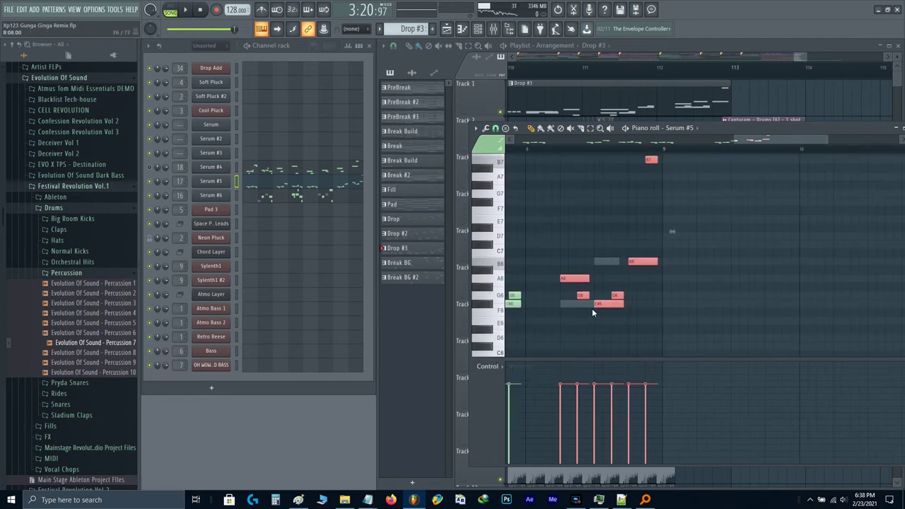
scroll(637, 306, up, 3)
click(310, 196)
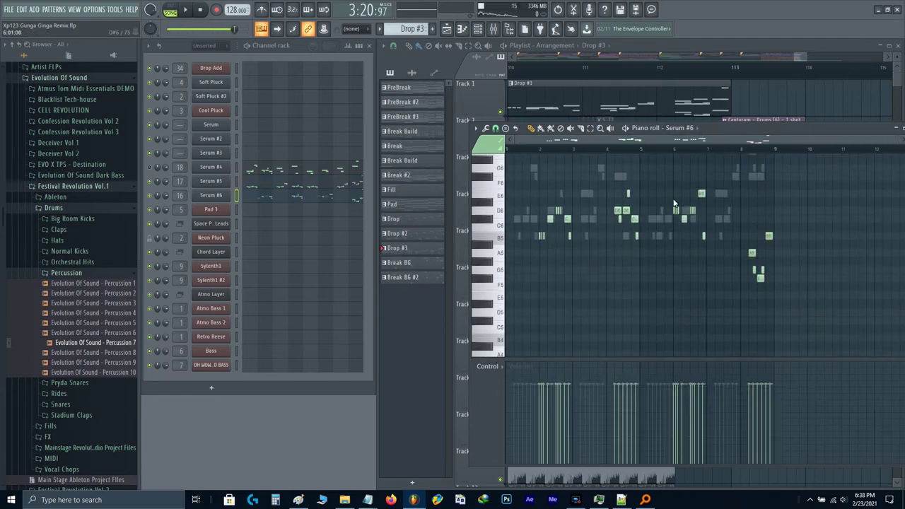
- Play the final bar of Drop #3 in the playlist to check the doubled lead ending
click(657, 85)
key(space)
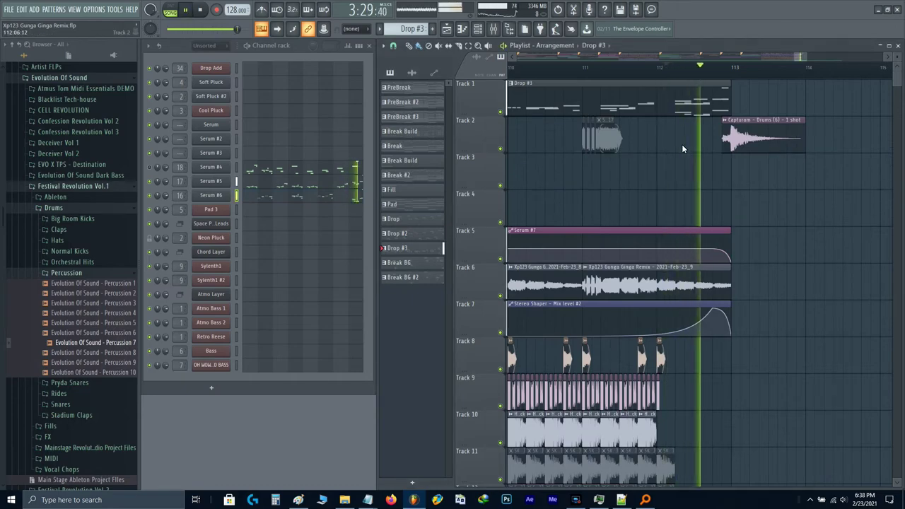
scroll(682, 144, down, 7)
key(space)
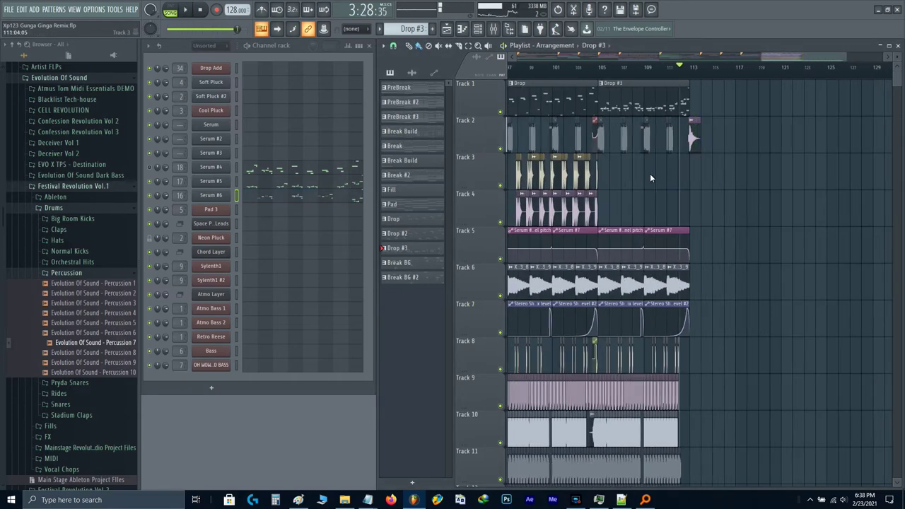
- Move the playback position to the start of the Drop at bar 97 and open the Master track's Drop Limiter
drag(649, 173, 685, 173)
scroll(685, 148, up, 3)
scroll(691, 127, up, 4)
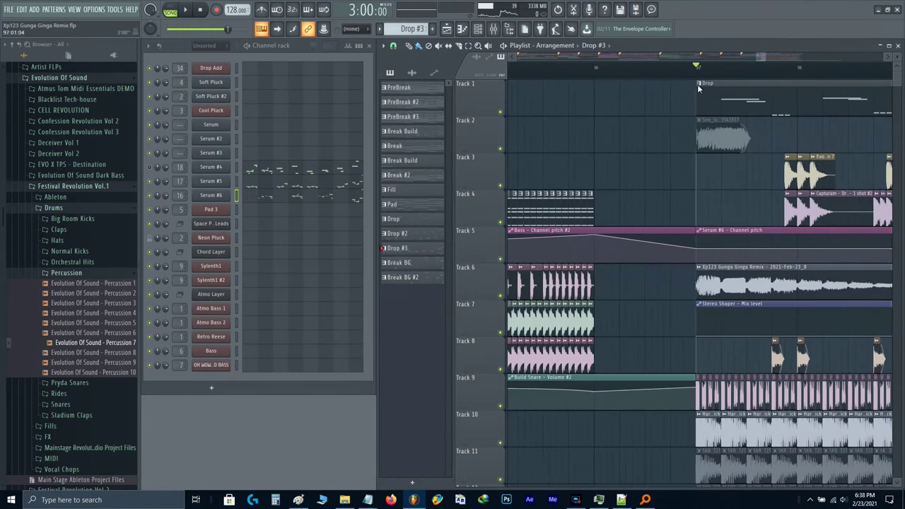
scroll(700, 91, down, 3)
key(F9)
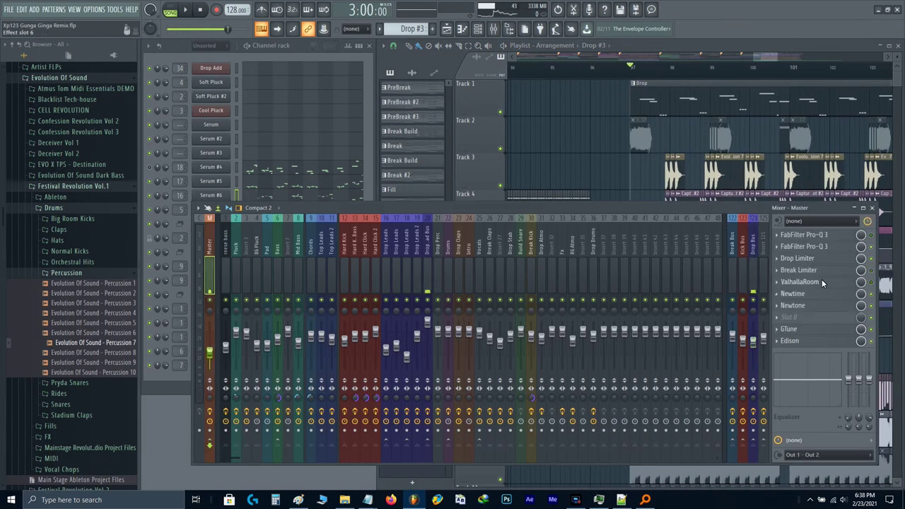
click(800, 259)
key(F9)
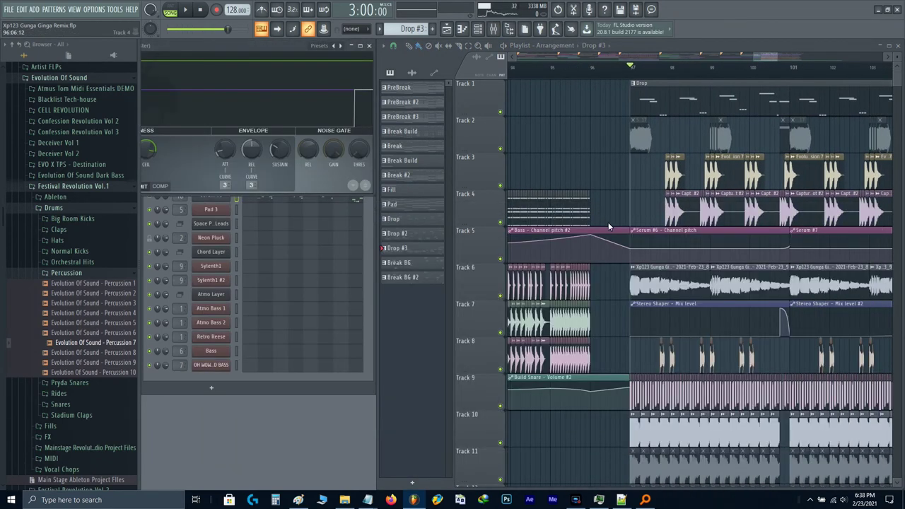
- Play the Drop section from bar 97 in the playlist with the full arrangement
key(space)
scroll(634, 239, down, 2)
scroll(602, 275, right, 3)
scroll(625, 278, down, 1)
scroll(625, 277, up, 1)
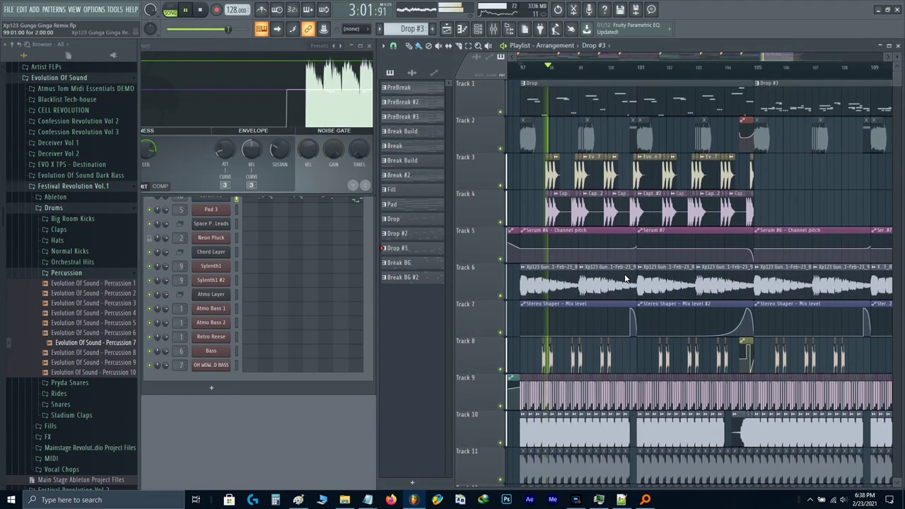
scroll(628, 269, up, 1)
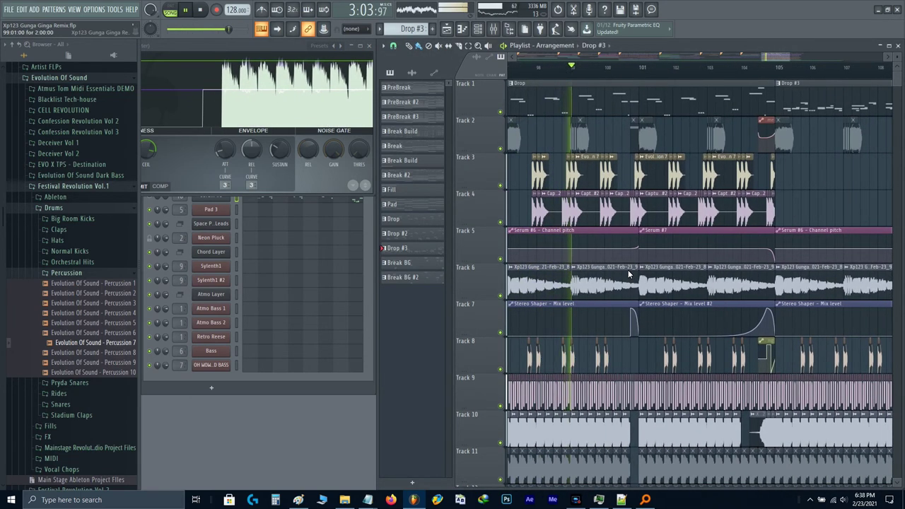
scroll(642, 238, up, 1)
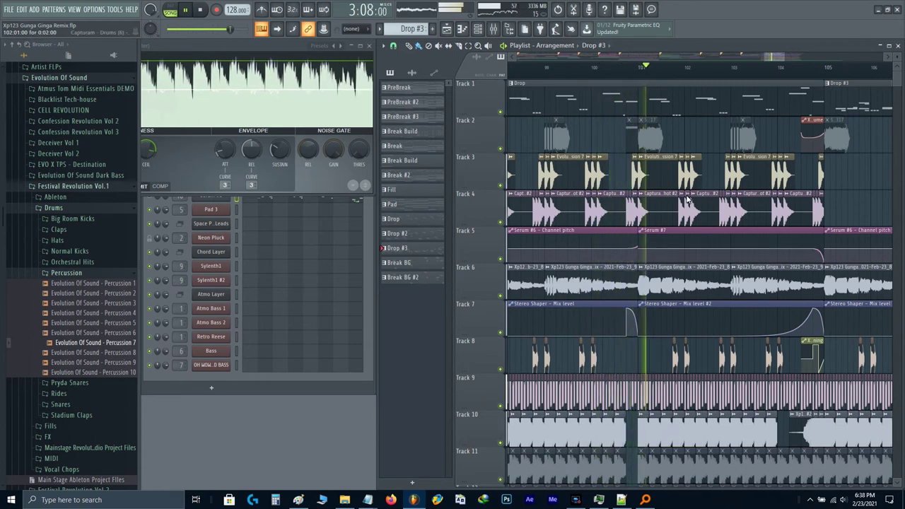
scroll(689, 202, down, 2)
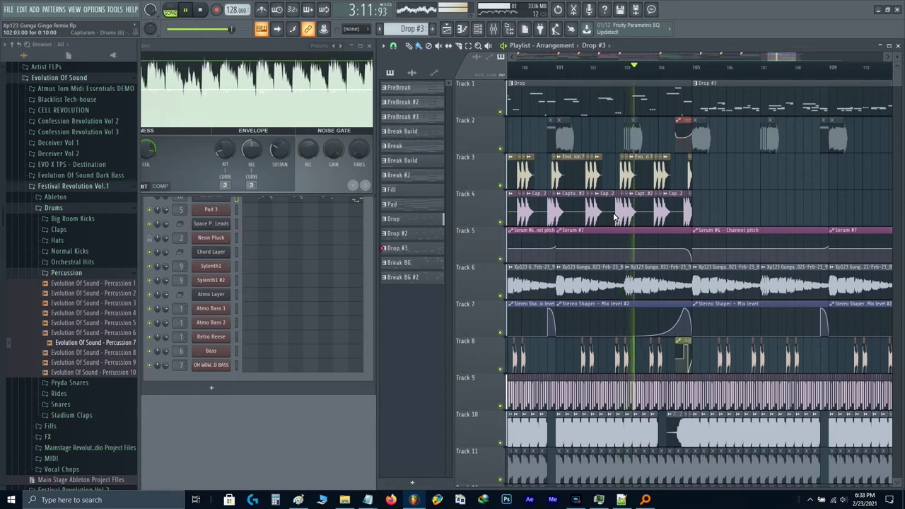
click(584, 500)
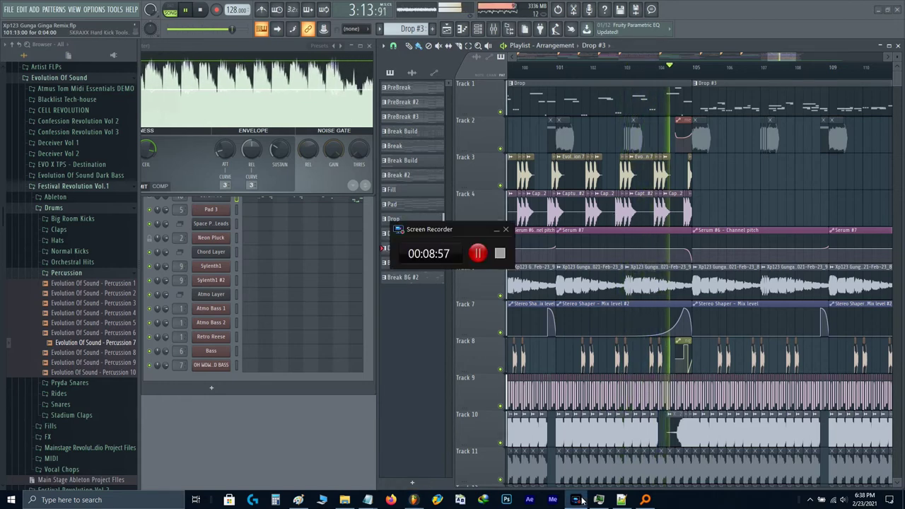
click(583, 500)
- Listen to Drop #3 from bar 105 to about bar 109 and stop playback
drag(700, 256, 605, 297)
scroll(604, 295, down, 1)
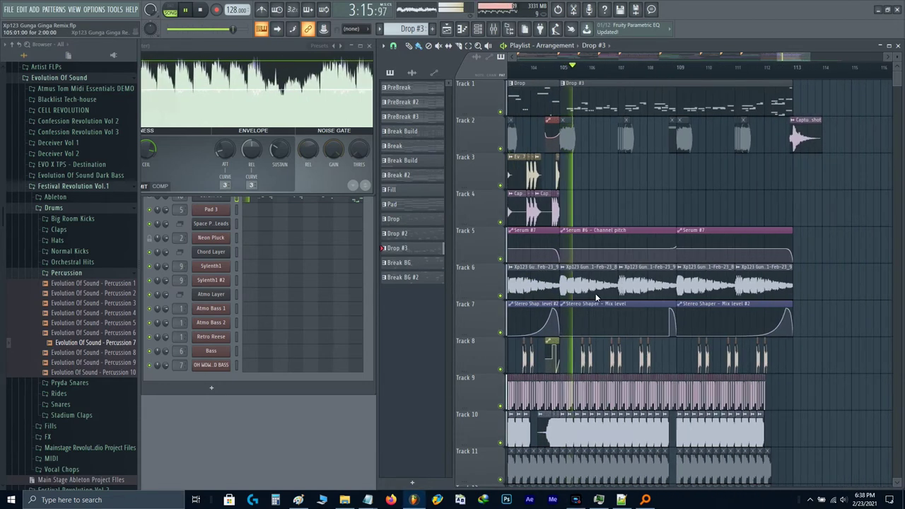
scroll(650, 298, up, 1)
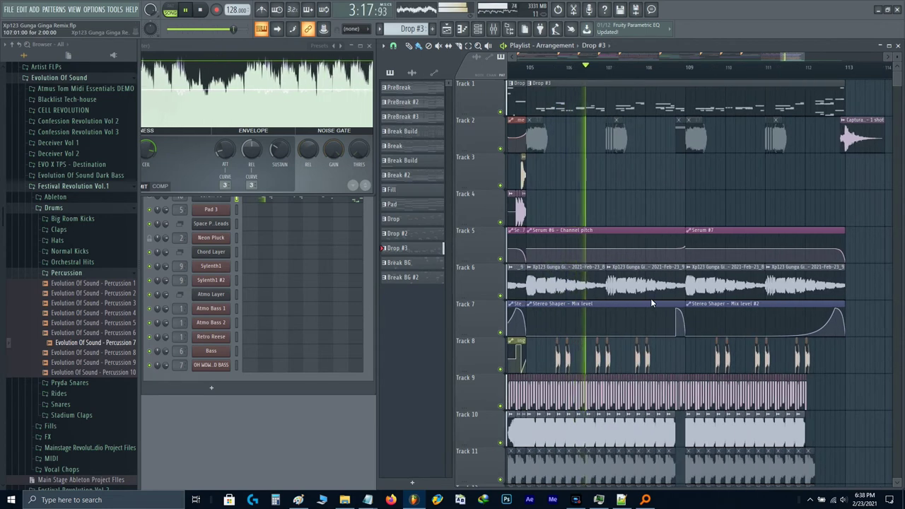
scroll(714, 263, right, 2)
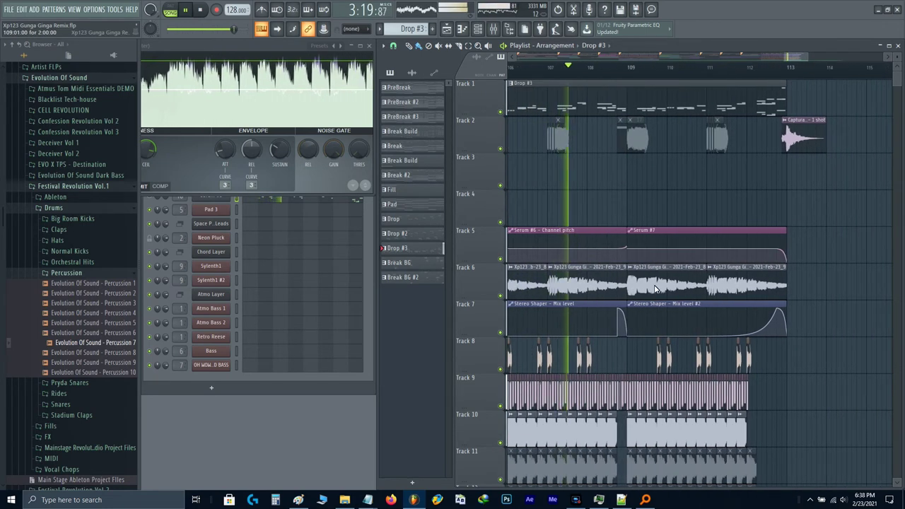
scroll(647, 211, up, 1)
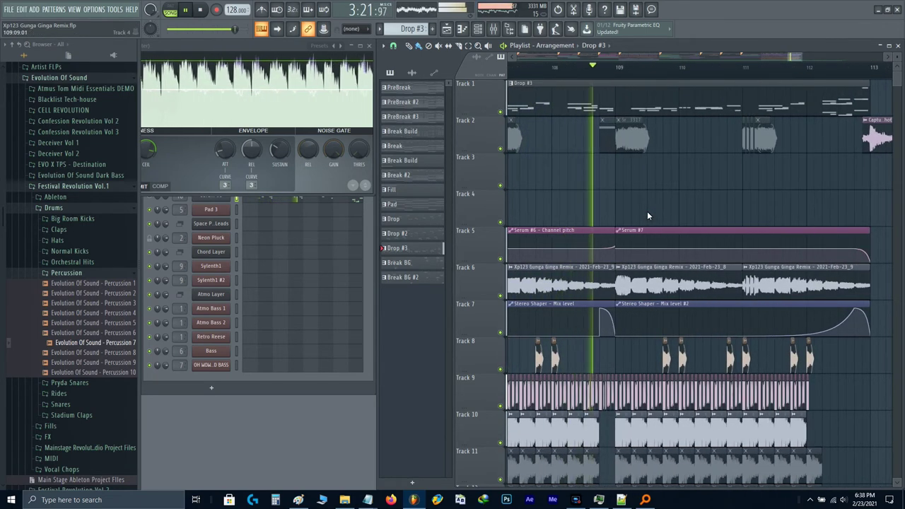
key(space)
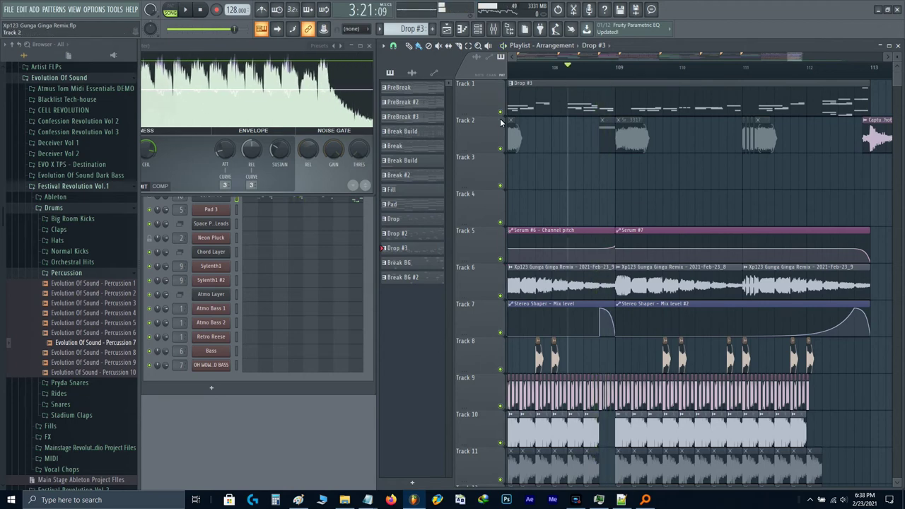
- Check the Serum #6 notes of Drop #3 in the piano roll with Track 1 soloed, and unsolo the track
right_click(500, 111)
key(space)
key(F7)
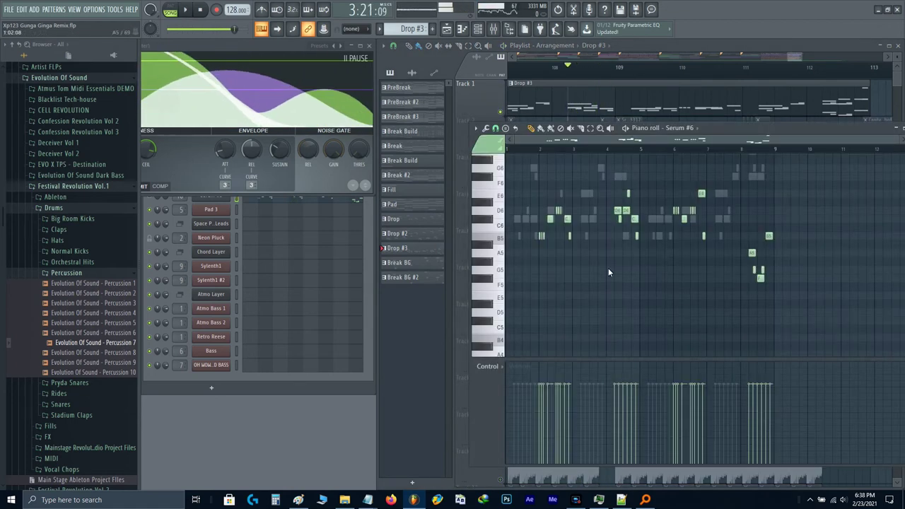
key(space)
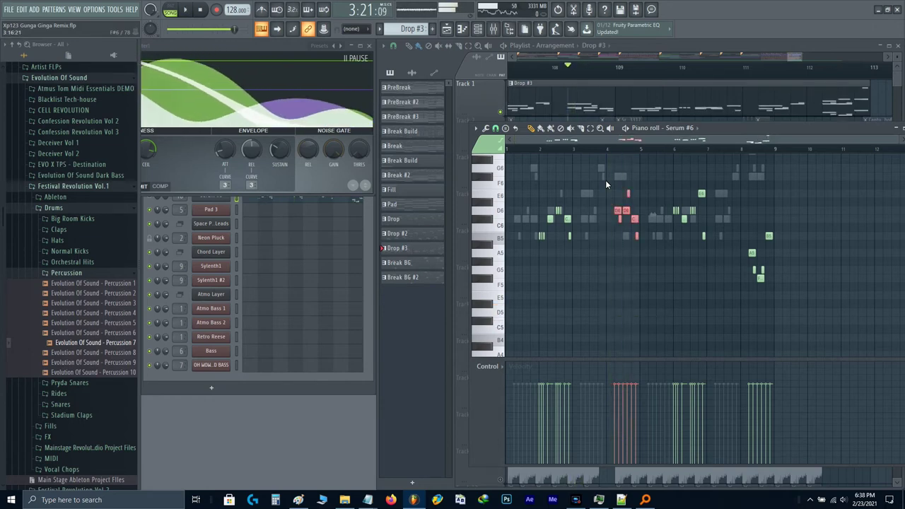
key(space)
key(F7)
right_click(499, 112)
- Play the arrangement from bar 108 to the end of Drop #3 and stop playback
key(space)
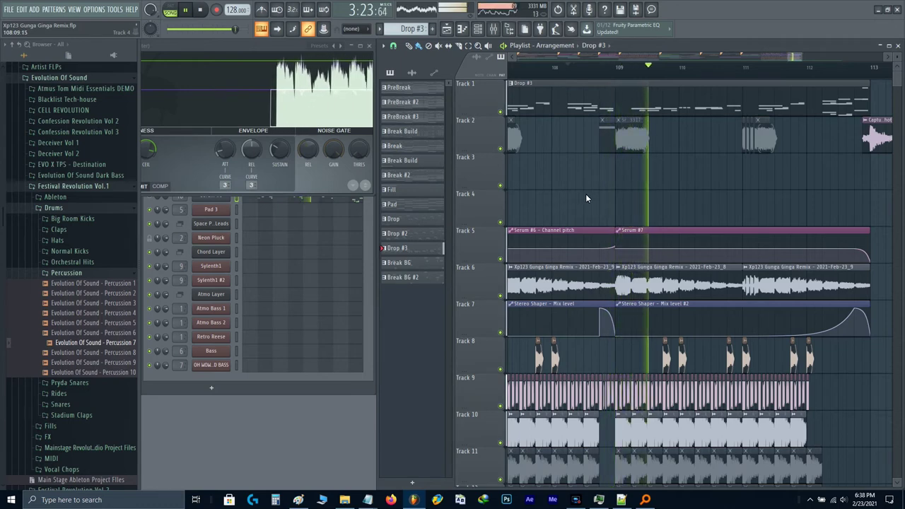
drag(680, 195, 563, 217)
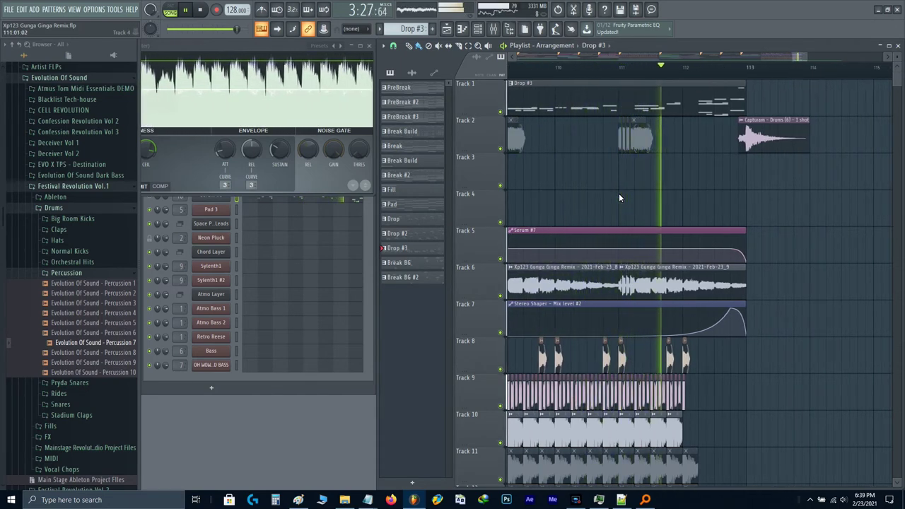
scroll(618, 193, right, 1)
scroll(612, 197, right, 1)
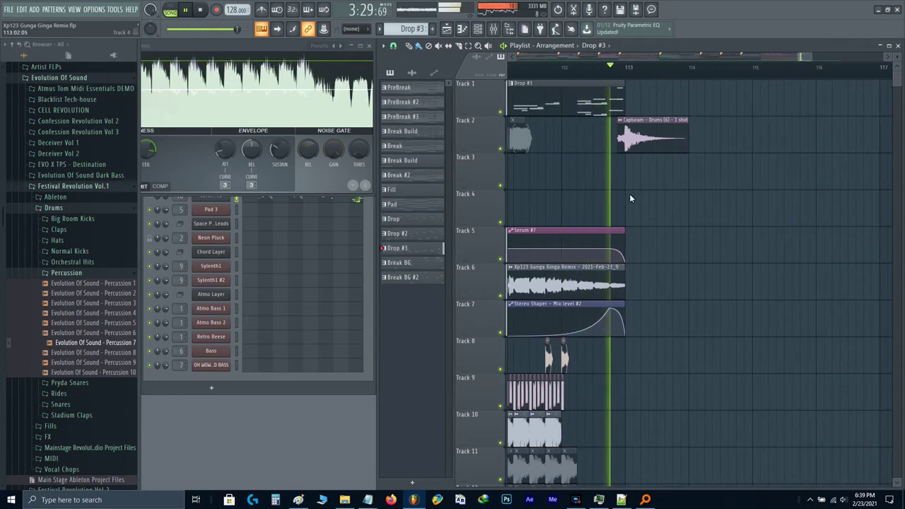
scroll(634, 198, down, 3)
key(space)
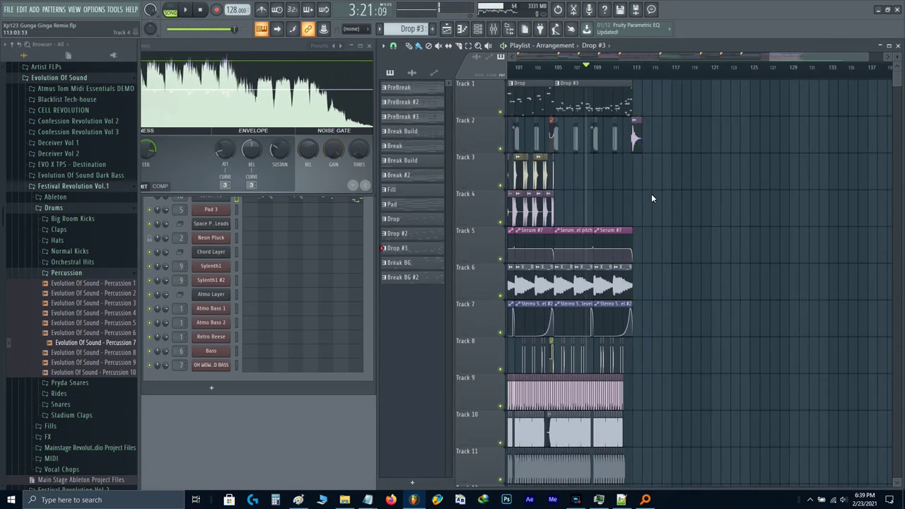
- Set the playback position to bar 105 and play the start of Drop #3
scroll(652, 195, down, 1)
drag(640, 304, 736, 144)
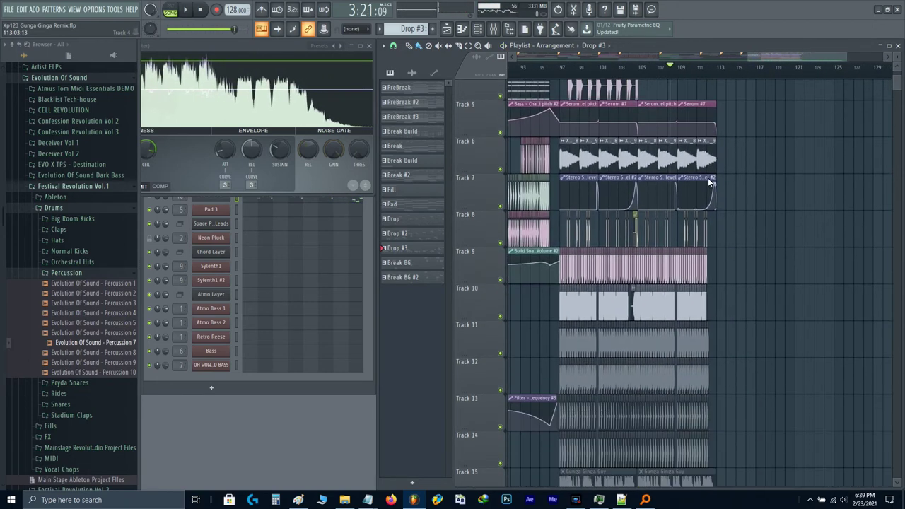
scroll(622, 194, down, 1)
scroll(622, 193, up, 4)
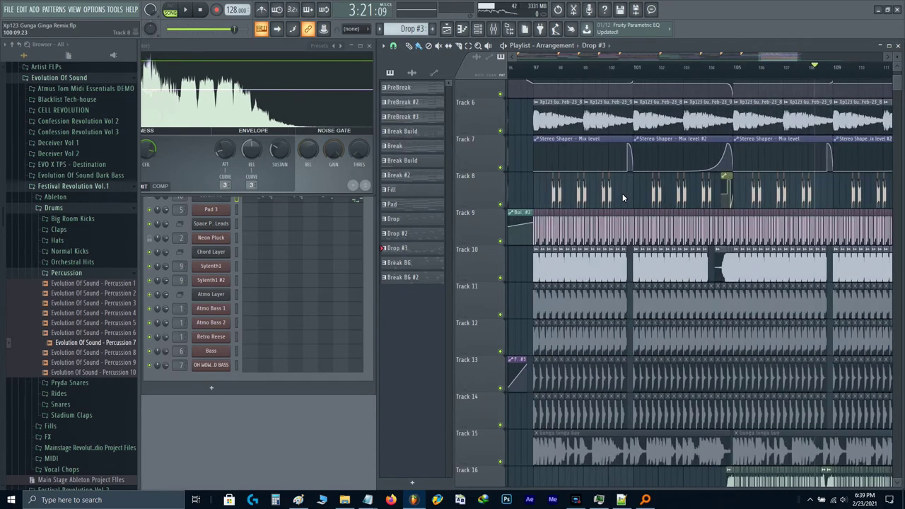
scroll(707, 212, up, 2)
scroll(649, 84, up, 4)
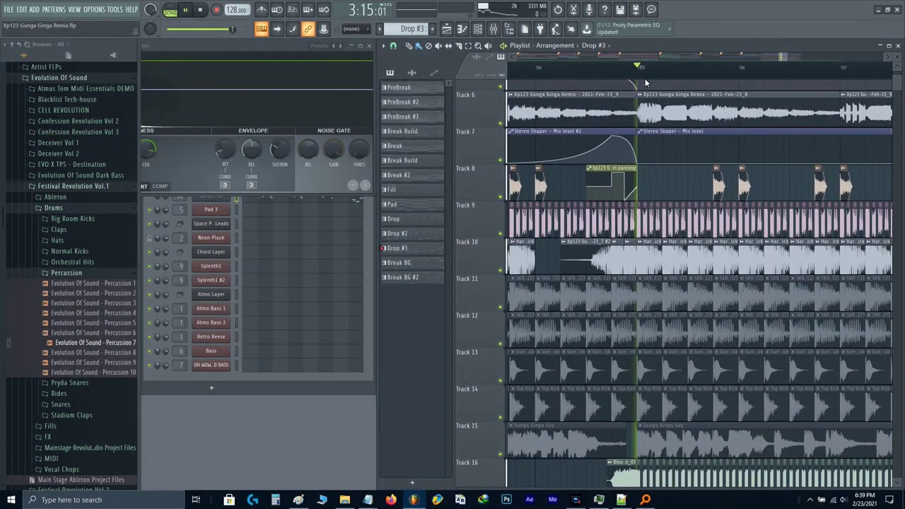
- Stop playback and delete the Hard Kick clip on Track 10 in the last beat of bar 106
drag(644, 183, 588, 198)
drag(696, 224, 589, 249)
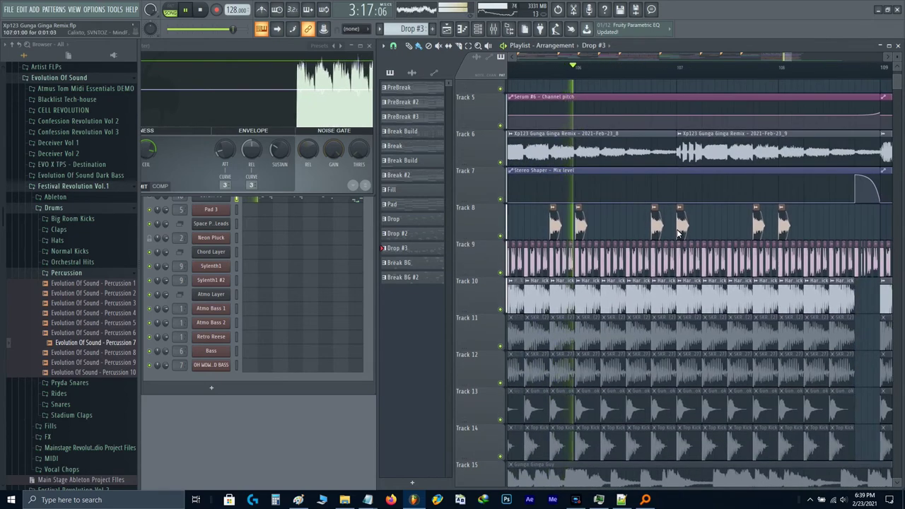
scroll(678, 233, up, 2)
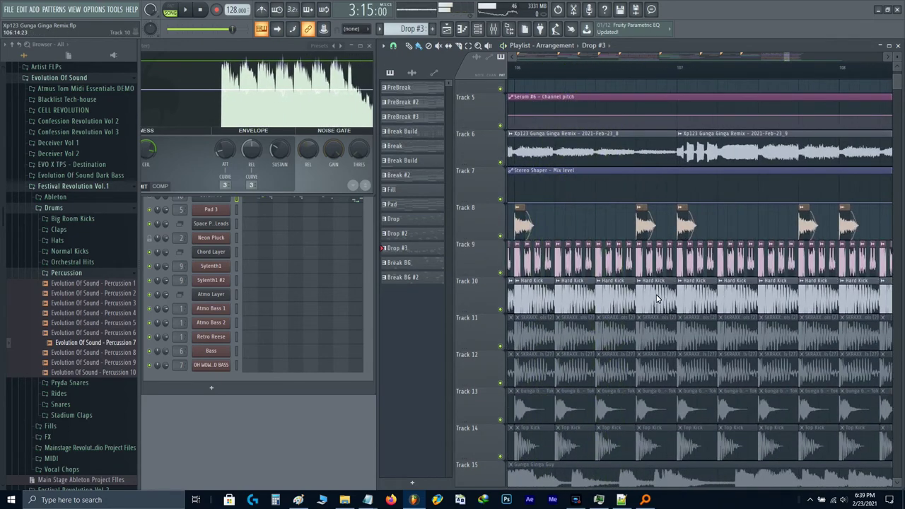
scroll(642, 271, down, 4)
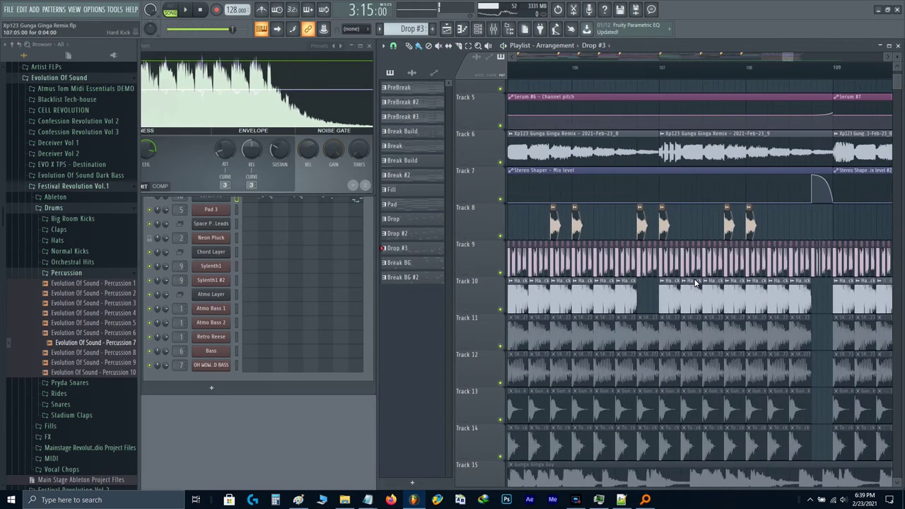
- Delete the Hard Kick clip on Track 10 in the last beat of bar 110 and stop playback
key(space)
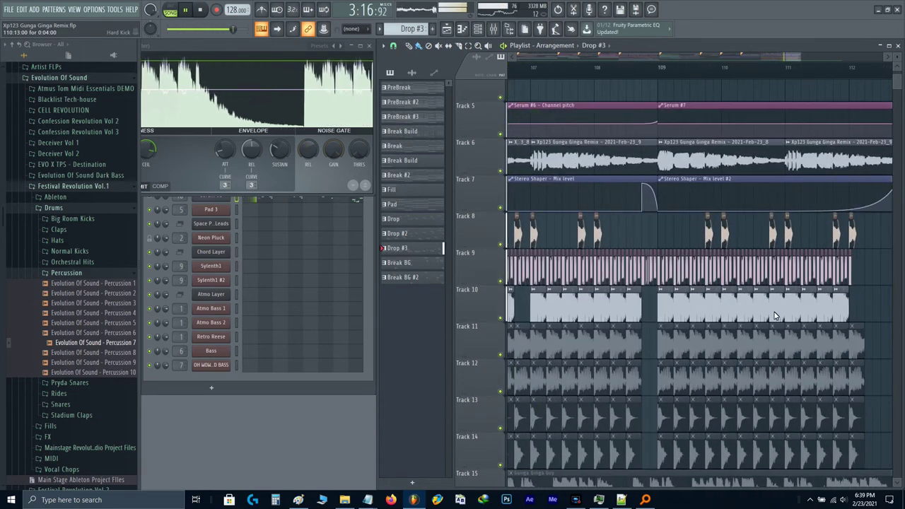
scroll(773, 311, up, 3)
key(space)
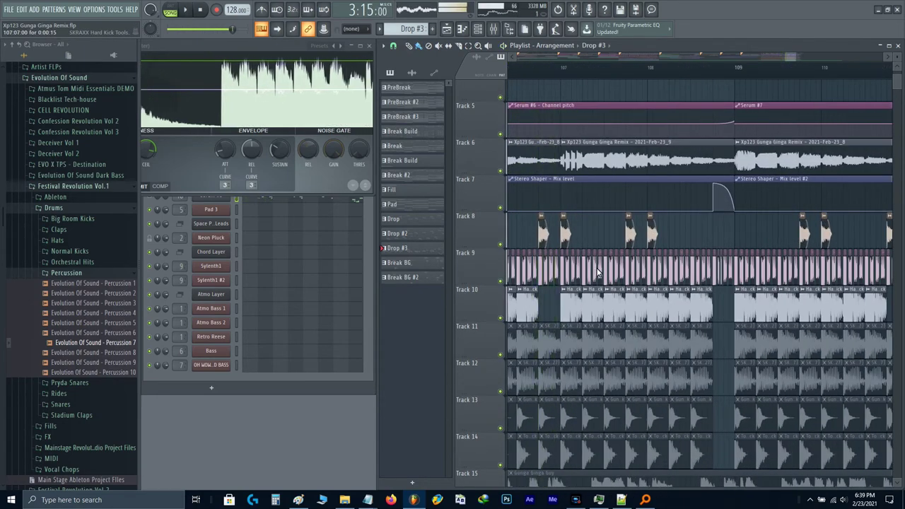
- Collapse the Evolution Of Sound sample folder and expand Newest, Categories, Drums and Drop Snares in the browser
scroll(74, 277, up, 4)
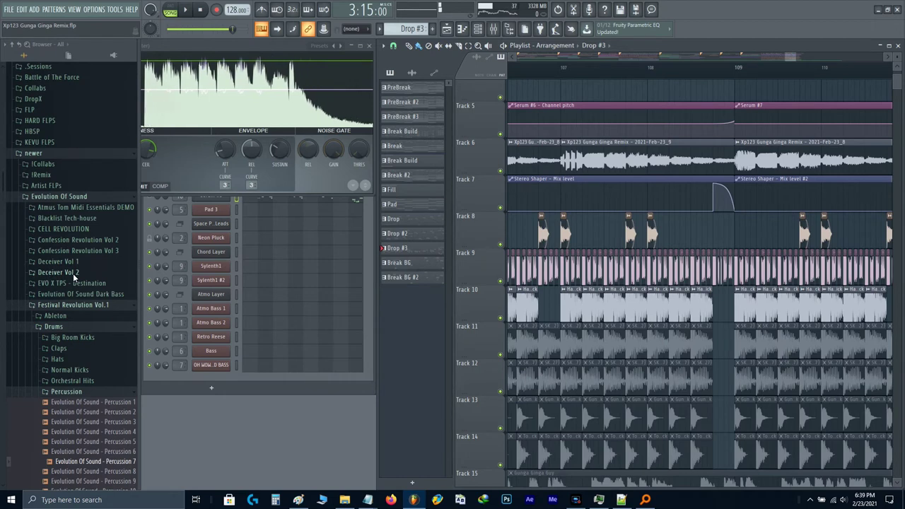
click(61, 196)
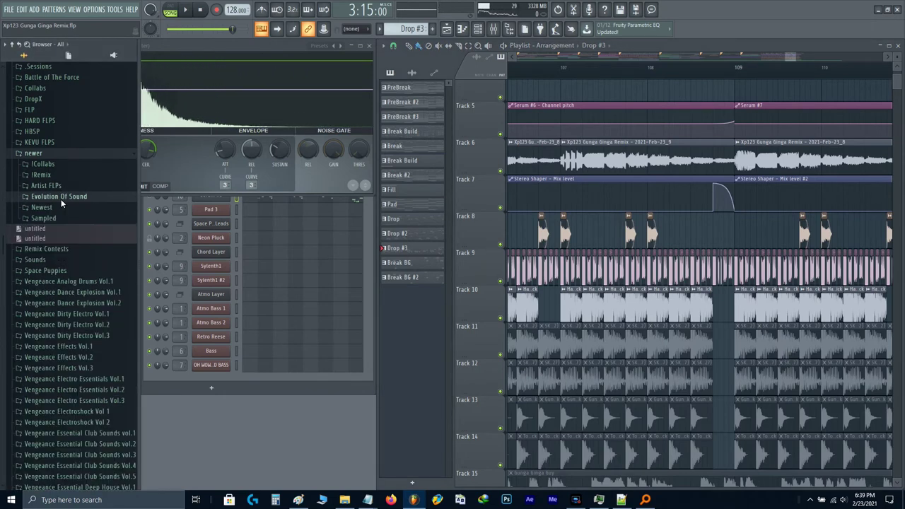
click(61, 206)
click(57, 230)
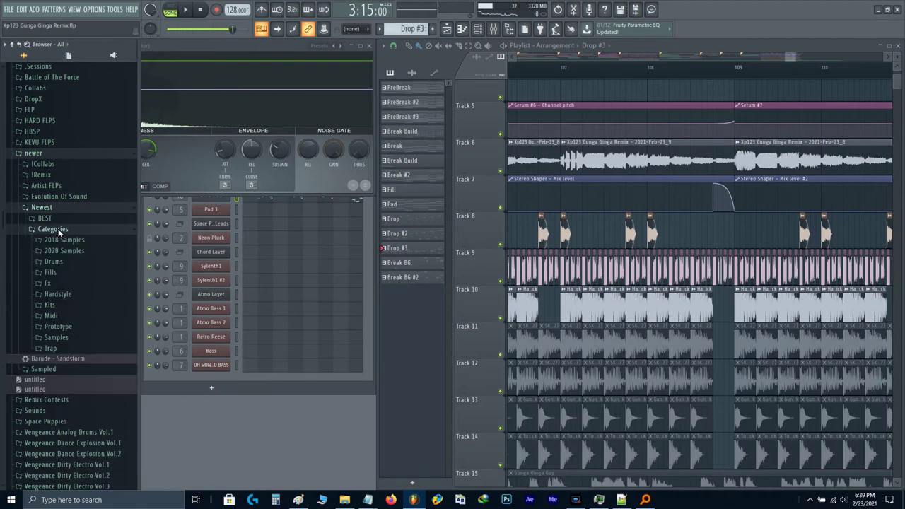
click(74, 263)
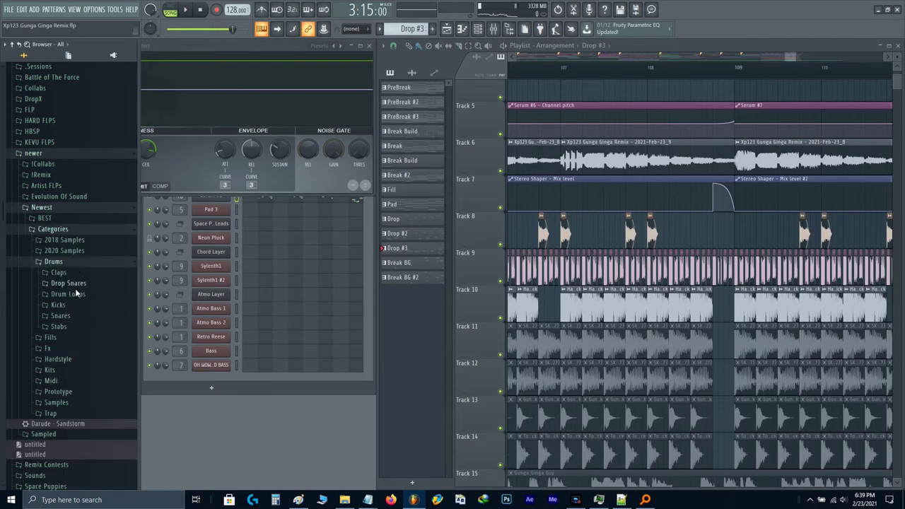
click(67, 282)
- Look through the WAProd Big Snares and EDM Snares folders and audition WAECAS snare samples for the kick gaps
click(75, 175)
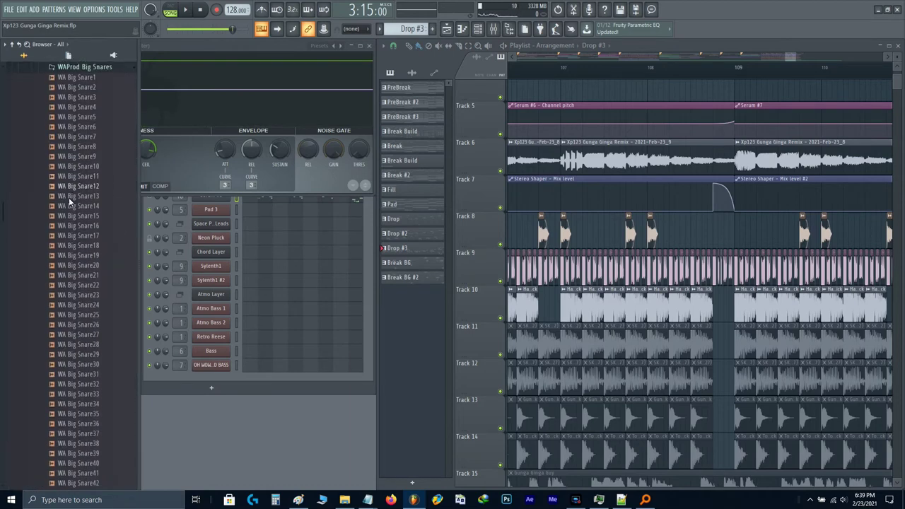
scroll(68, 209, down, 10)
scroll(65, 219, up, 10)
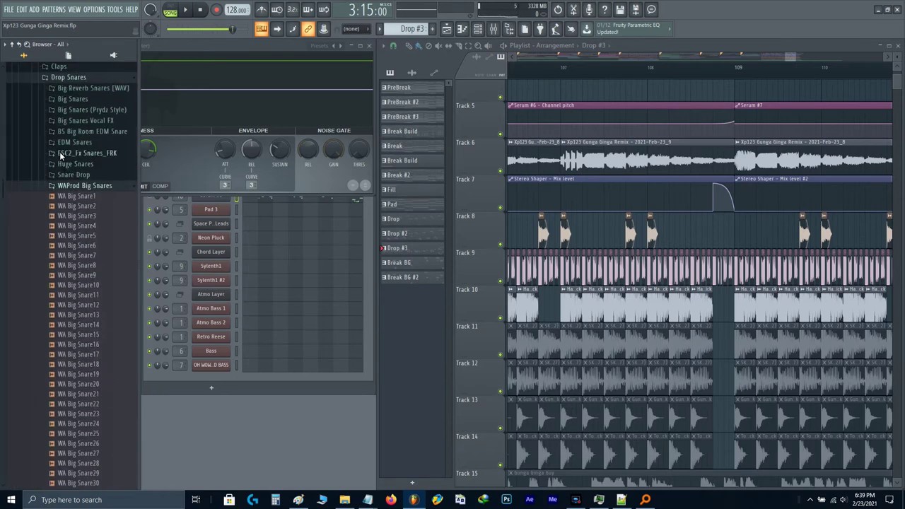
click(60, 153)
scroll(58, 212, down, 10)
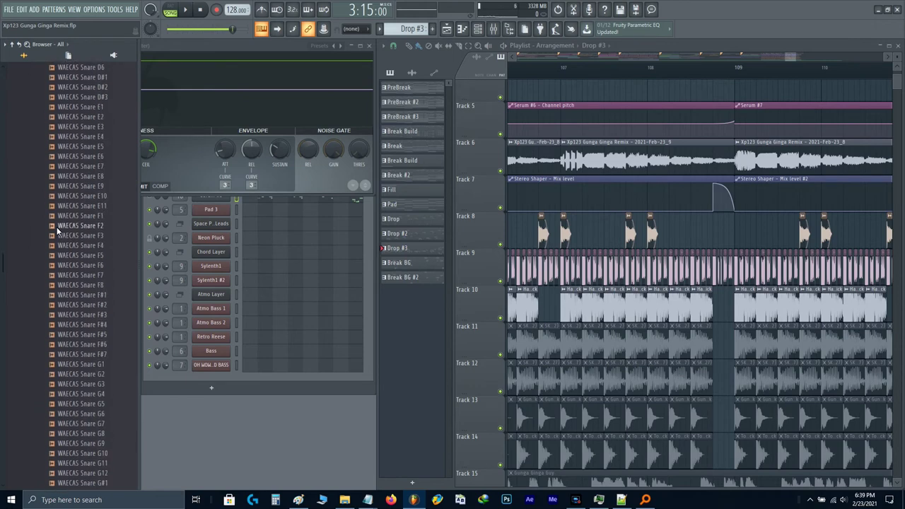
scroll(58, 230, down, 4)
click(89, 403)
scroll(82, 311, up, 18)
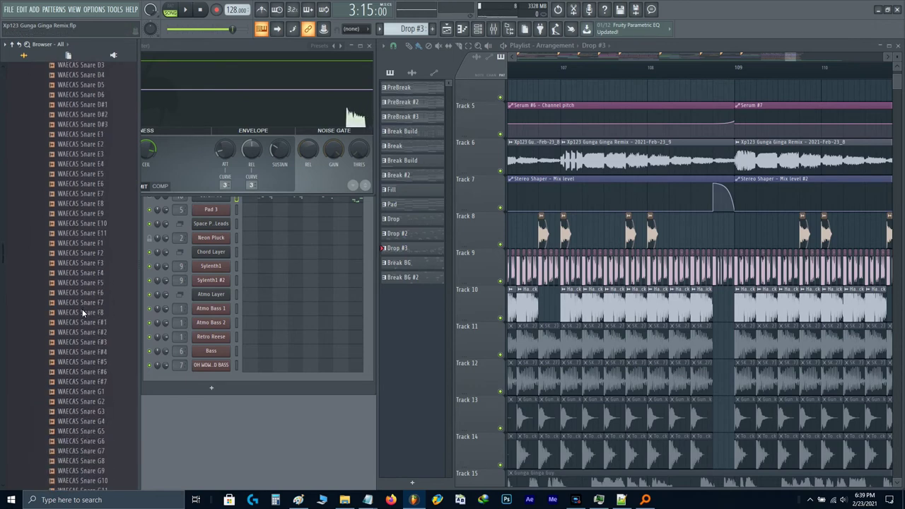
scroll(82, 198, up, 5)
click(83, 137)
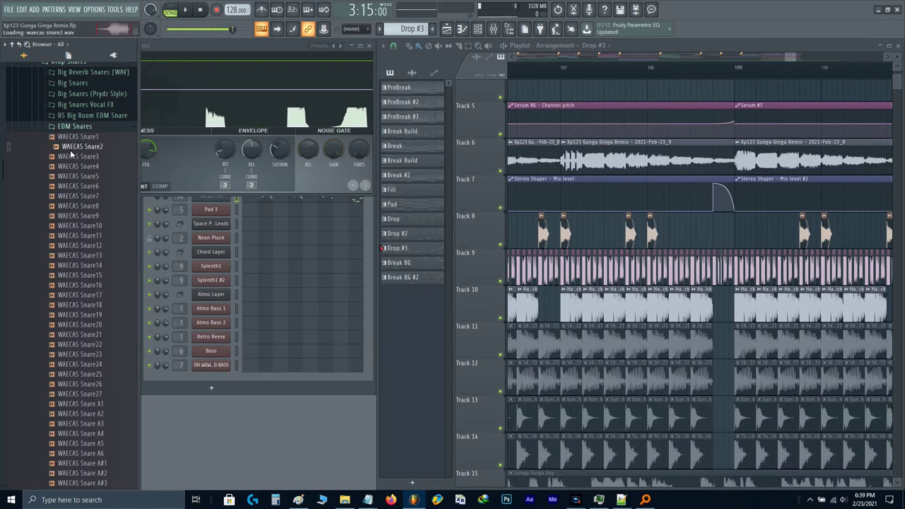
- Add the WAECAS Snare1 sample to the playlist and place it in the Track 10 gap on the last beat of bar 106
drag(76, 138, 723, 237)
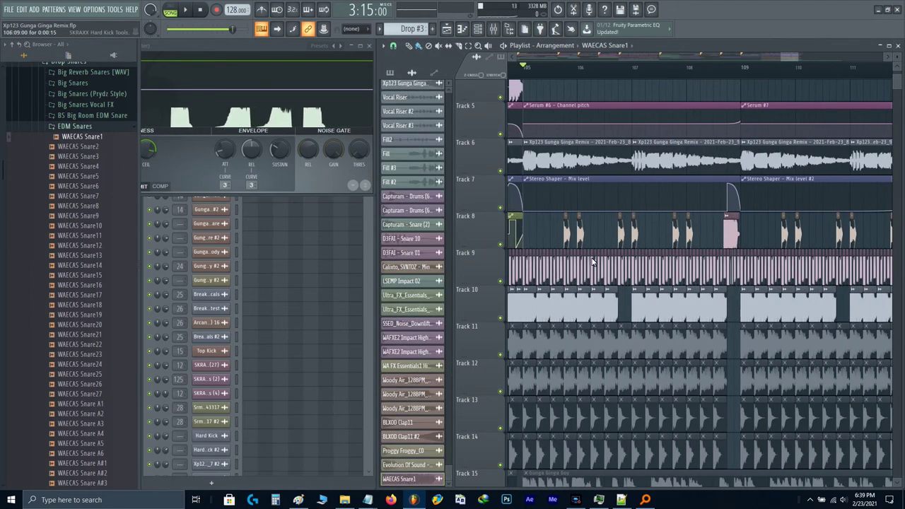
key(space)
drag(740, 282, 672, 309)
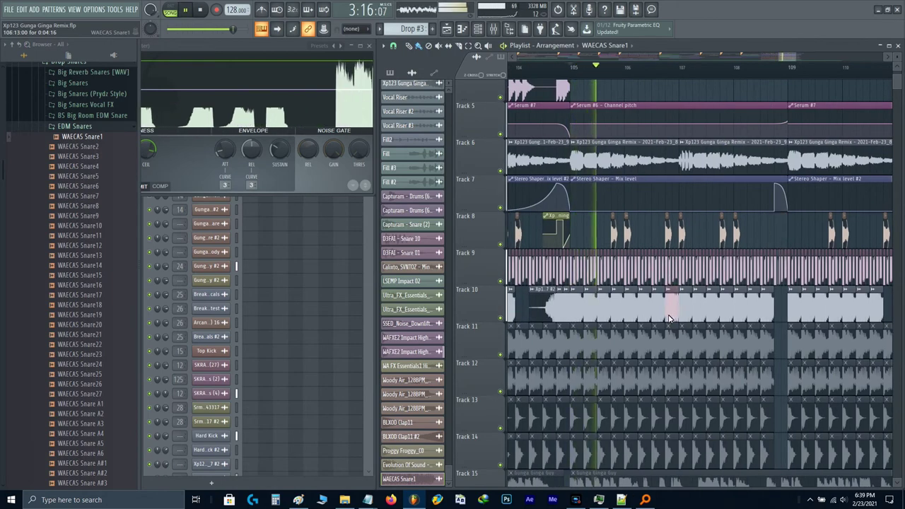
- Place a second WAECAS Snare1 clip in the Track 10 gap on the last beat of bar 110 and stop playback
scroll(672, 312, up, 3)
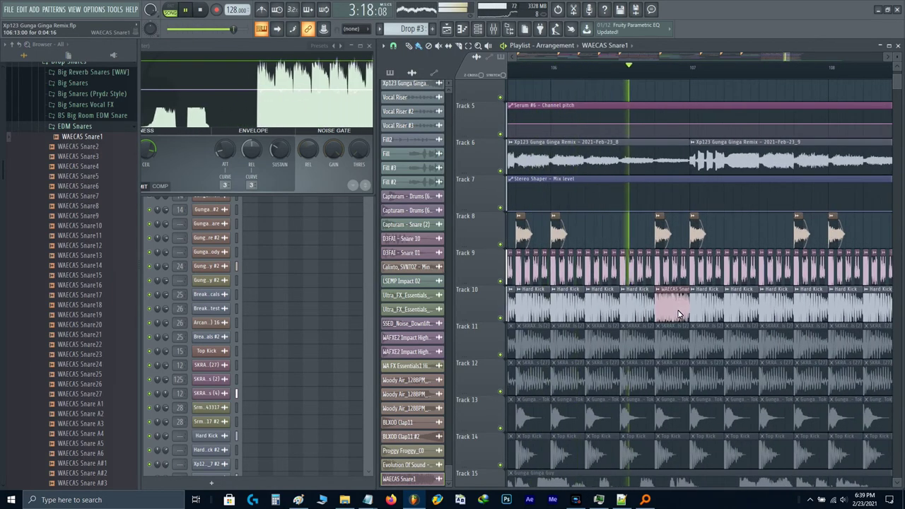
scroll(678, 311, down, 3)
drag(677, 311, 896, 326)
scroll(586, 323, down, 2)
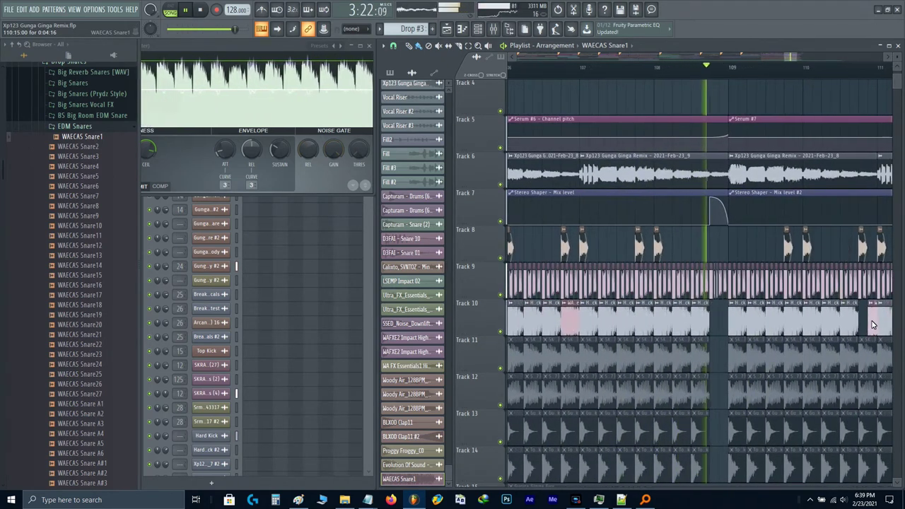
key(space)
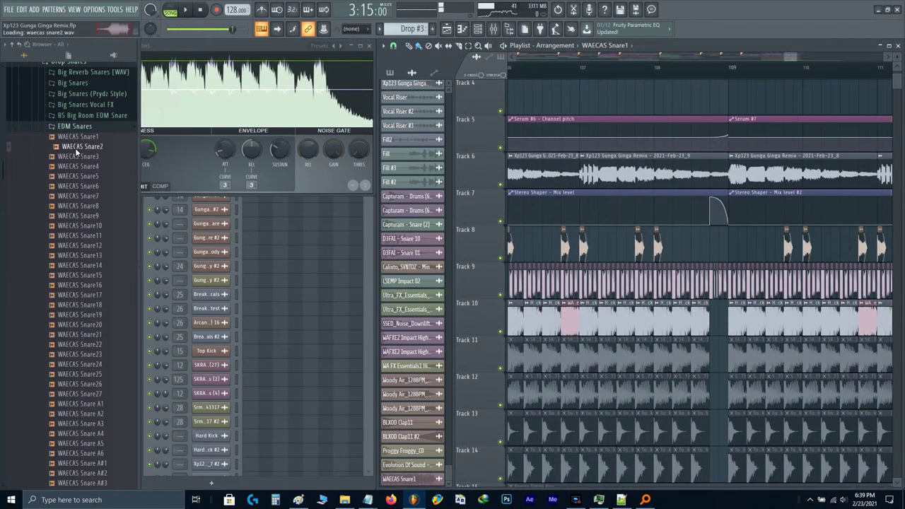
- Audition more WAECAS snares and place WAECAS Snare8 on Track 8 over the last two beats of bar 108, leading into bar 109
click(79, 194)
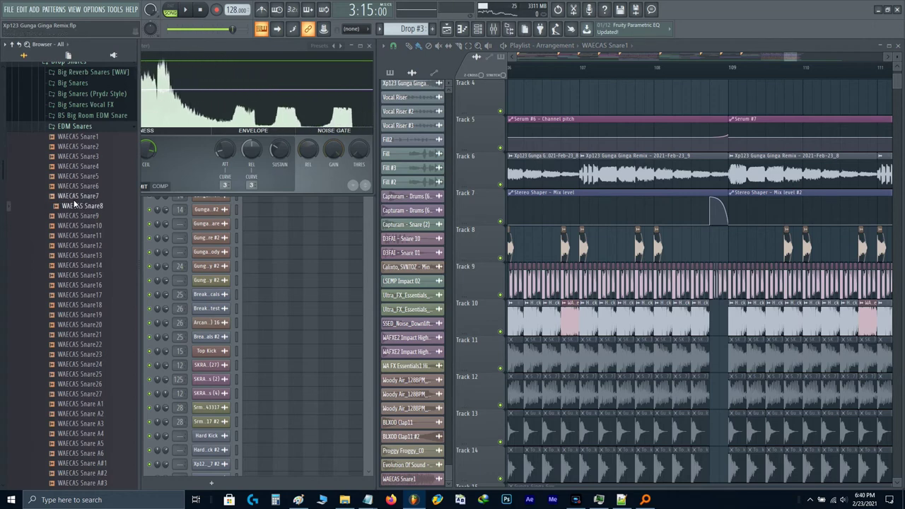
drag(486, 255, 718, 259)
scroll(717, 260, up, 2)
scroll(716, 250, down, 4)
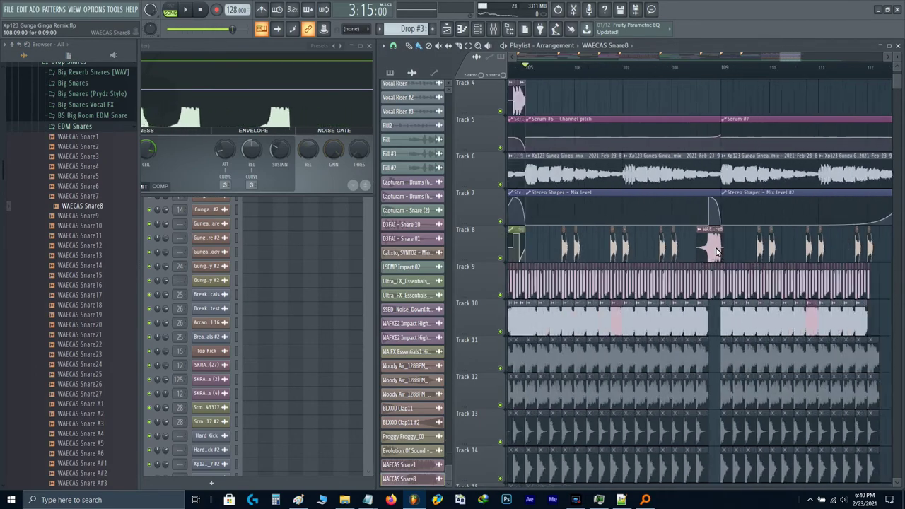
- Copy the Gunga vocal fill clips on Track 8 just before the first drop at bar 41
scroll(713, 250, down, 4)
scroll(657, 259, down, 3)
scroll(622, 279, left, 2)
scroll(615, 286, up, 2)
scroll(565, 233, up, 2)
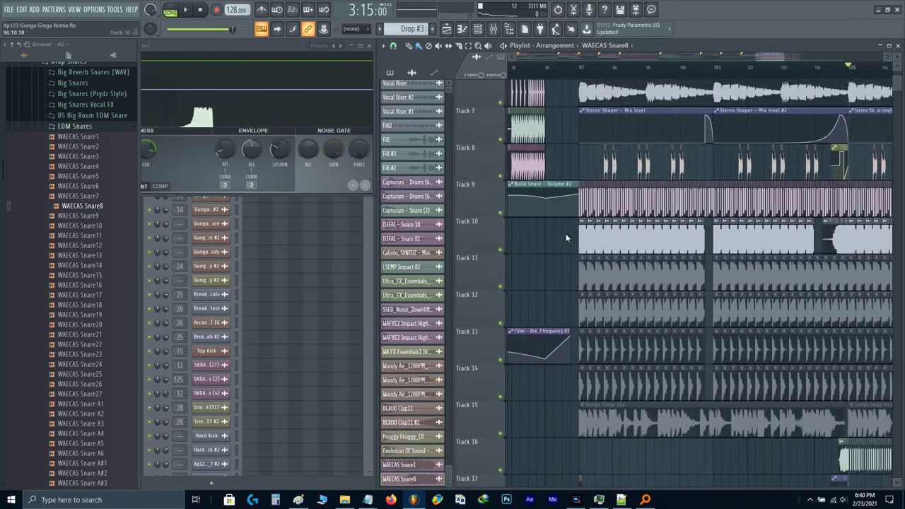
scroll(565, 233, up, 5)
scroll(566, 237, down, 8)
scroll(566, 237, down, 6)
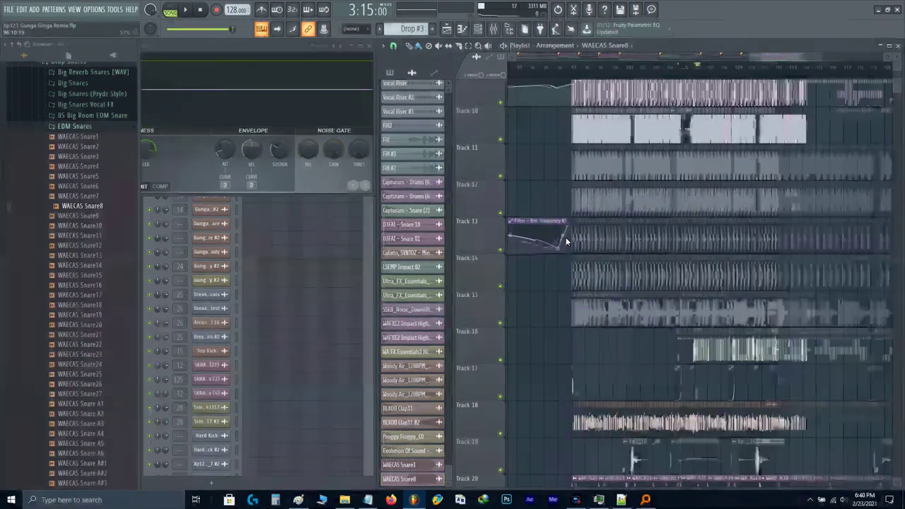
scroll(621, 240, left, 5)
scroll(630, 294, up, 2)
scroll(613, 273, up, 3)
scroll(601, 240, up, 4)
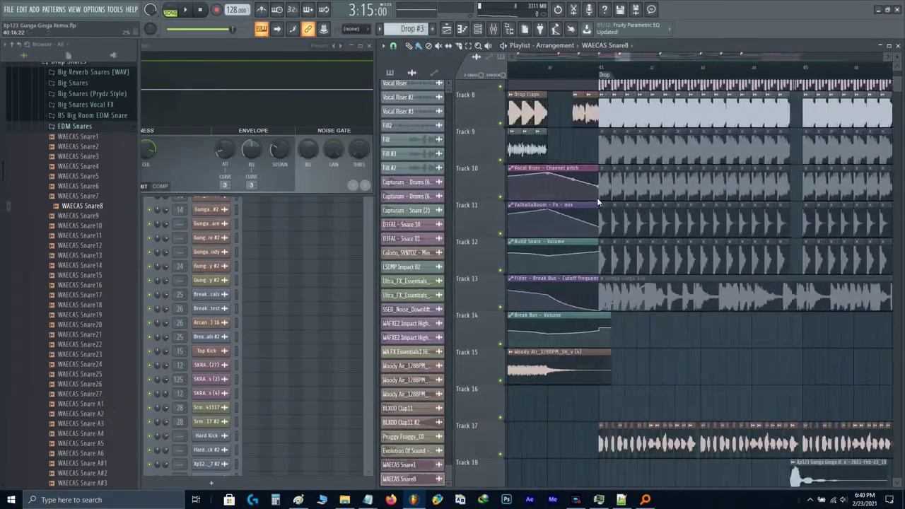
drag(570, 101, 597, 117)
scroll(561, 120, down, 4)
scroll(612, 240, up, 5)
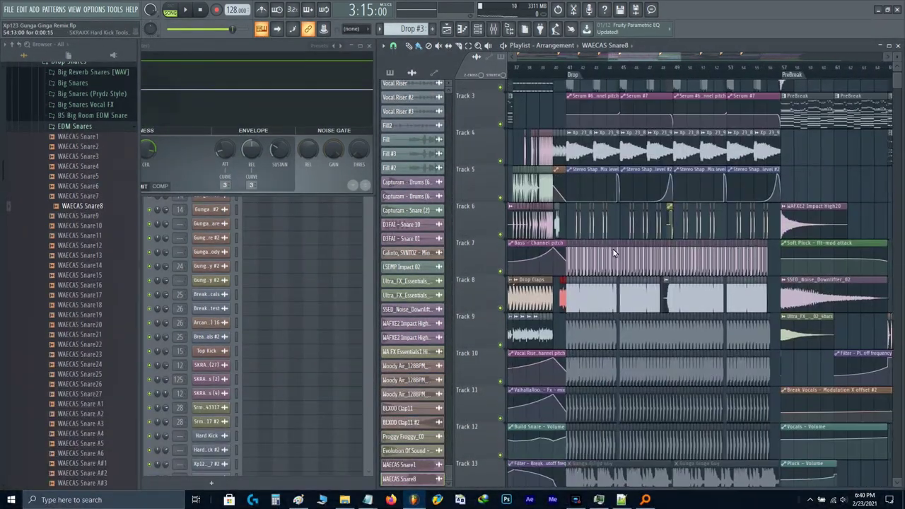
- Paste the Gunga vocal fill clips and position them on Track 19 over the last two beats of bar 104
scroll(745, 256, right, 5)
scroll(801, 245, up, 2)
scroll(636, 251, right, 5)
scroll(565, 258, up, 6)
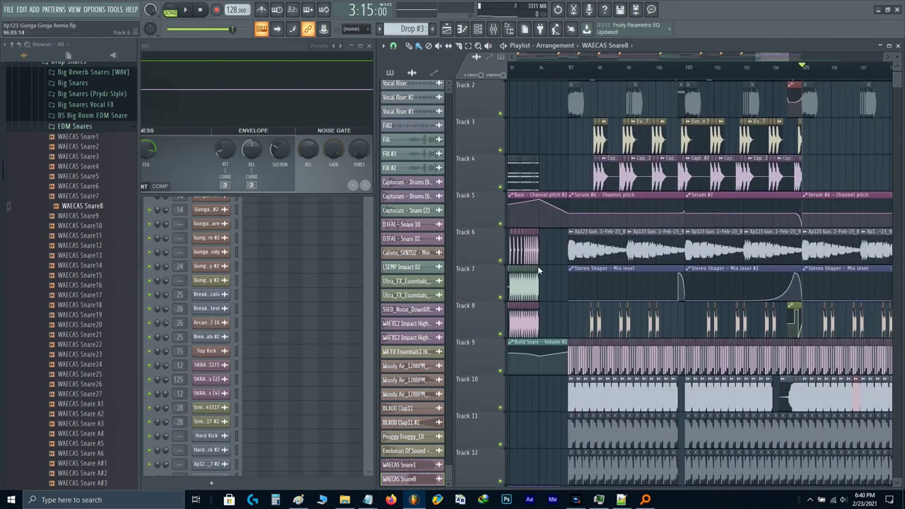
scroll(667, 289, right, 5)
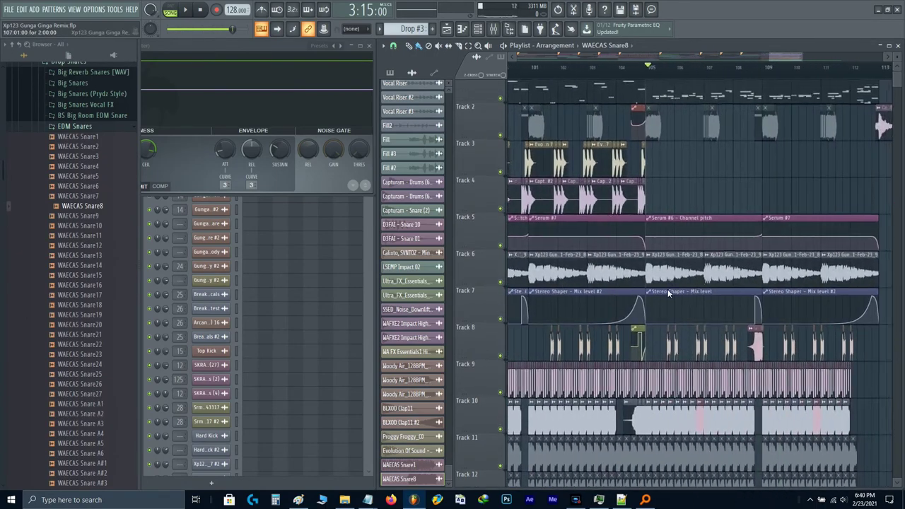
scroll(656, 286, down, 8)
scroll(645, 285, up, 3)
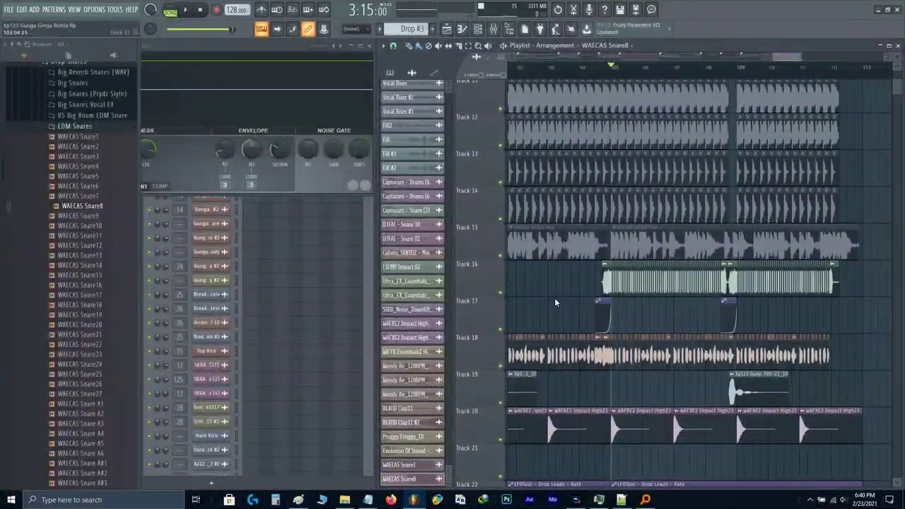
scroll(634, 291, up, 8)
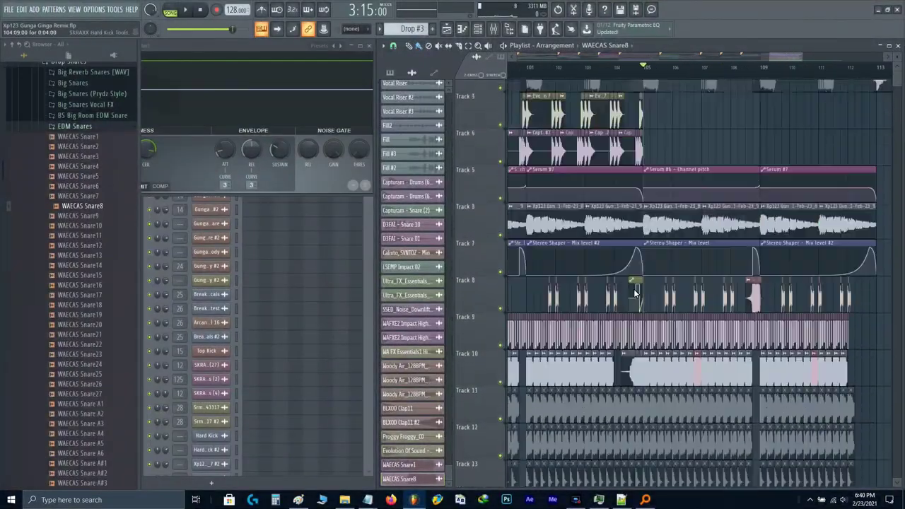
scroll(629, 202, up, 4)
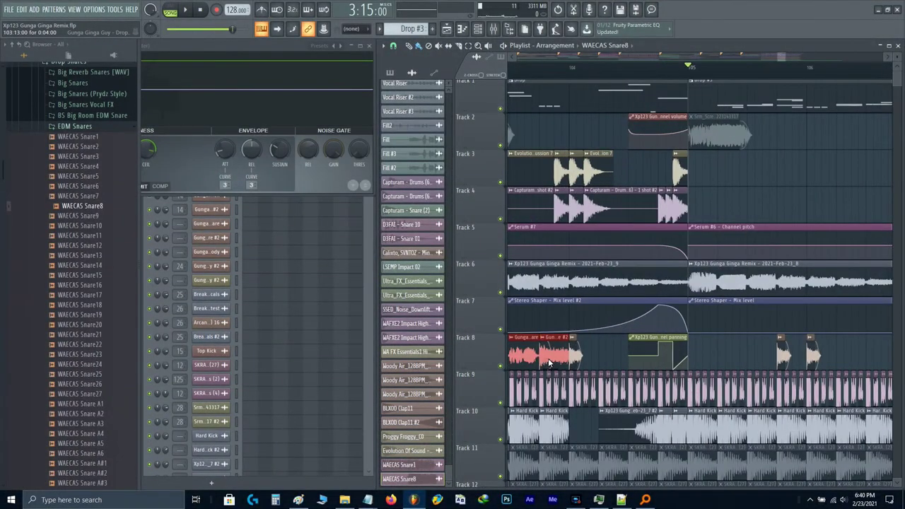
scroll(551, 362, down, 8)
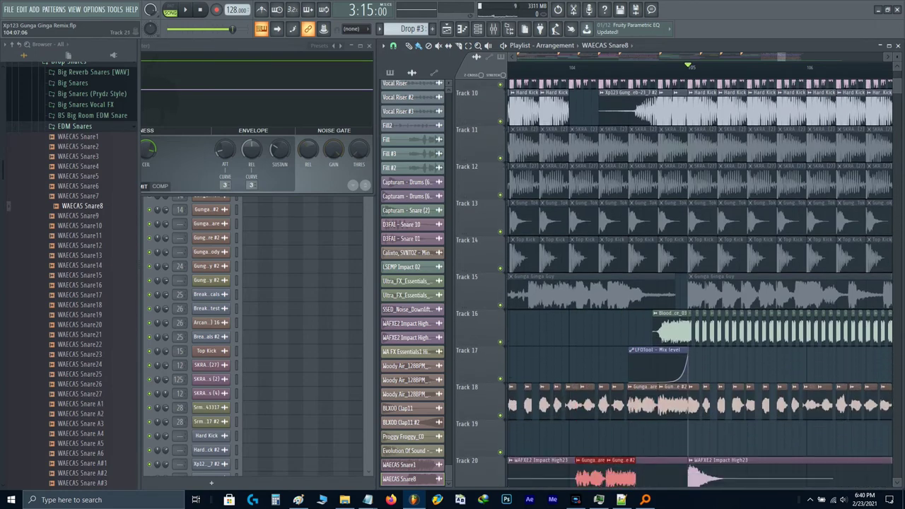
drag(675, 336, 670, 335)
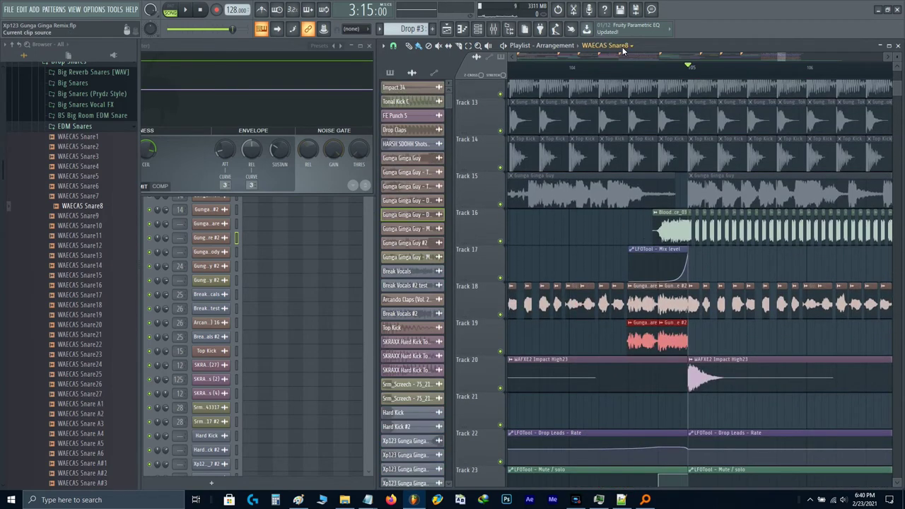
- Play the arrangement from bar 104 and check the vocal fill and new snares leading through bars 105 to 109
click(607, 65)
key(space)
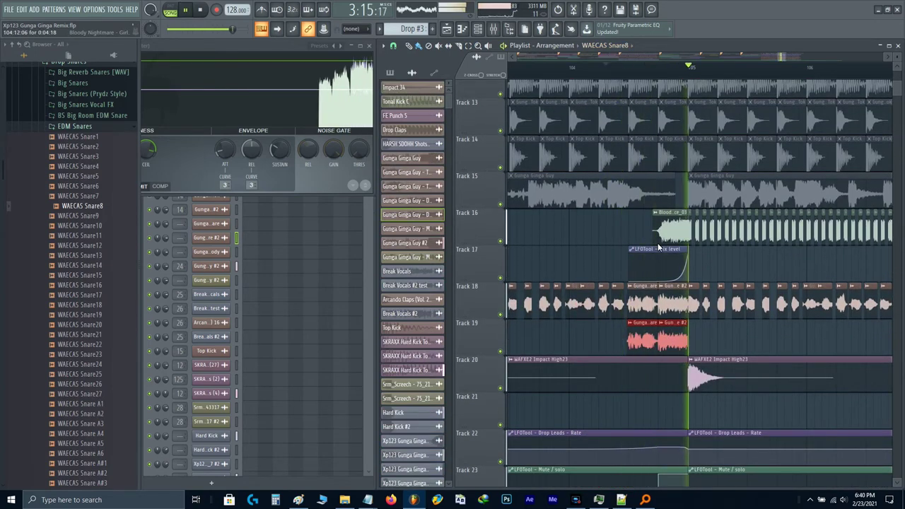
scroll(723, 244, down, 3)
scroll(626, 300, up, 2)
scroll(632, 294, up, 8)
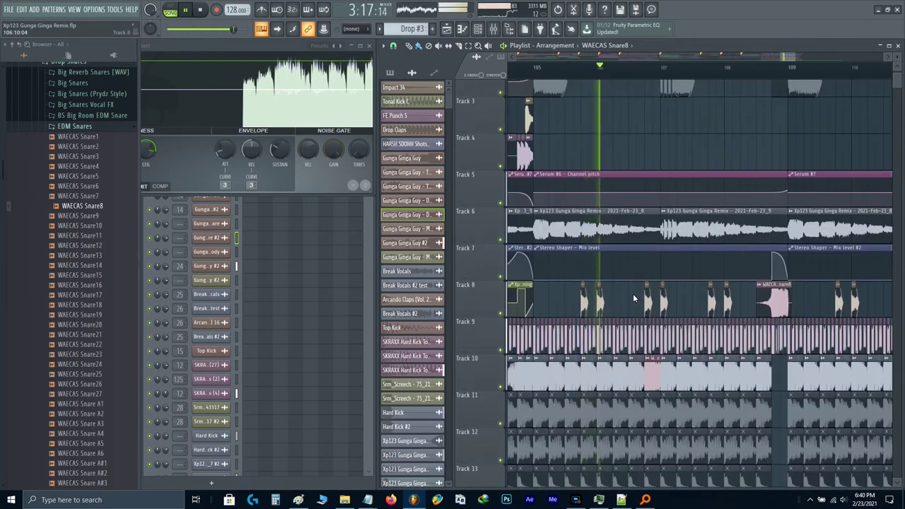
scroll(687, 297, up, 2)
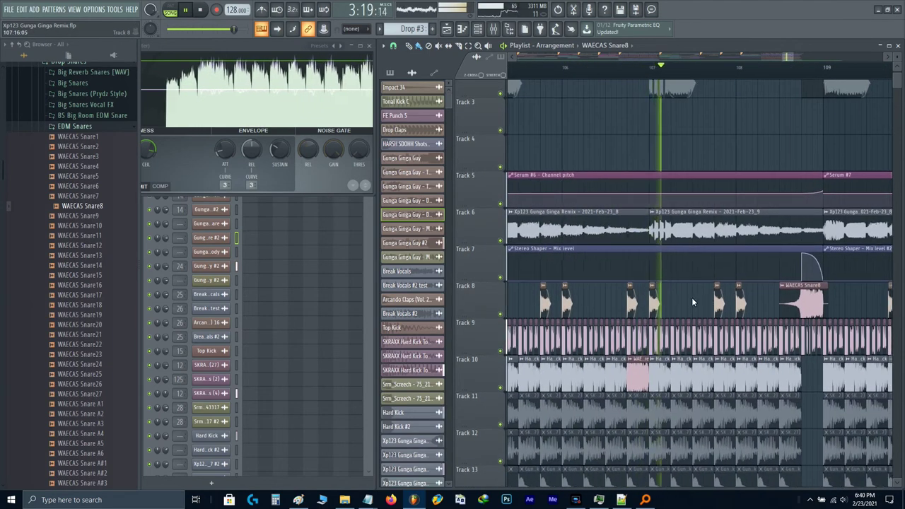
drag(691, 297, 642, 299)
scroll(642, 299, down, 1)
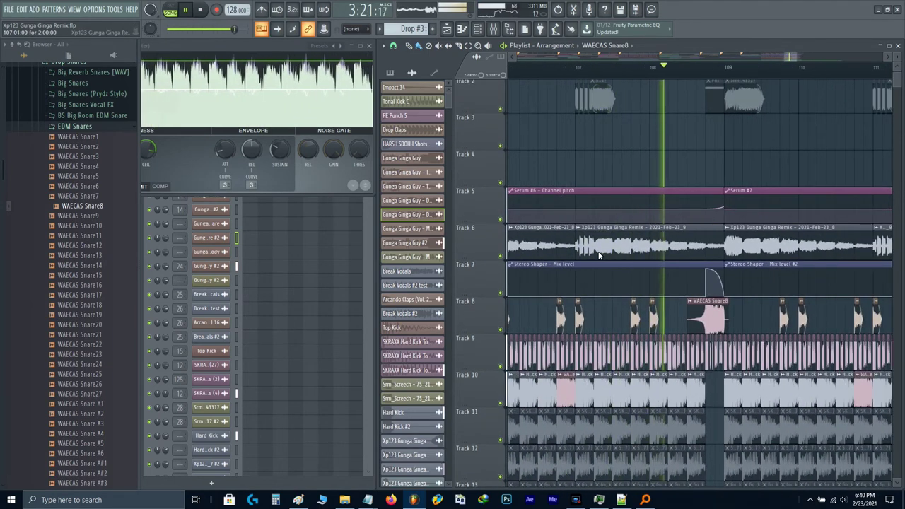
- Inspect the master spectrum during playback in the second FabFilter Pro-Q 3 on the Master mixer track
key(F9)
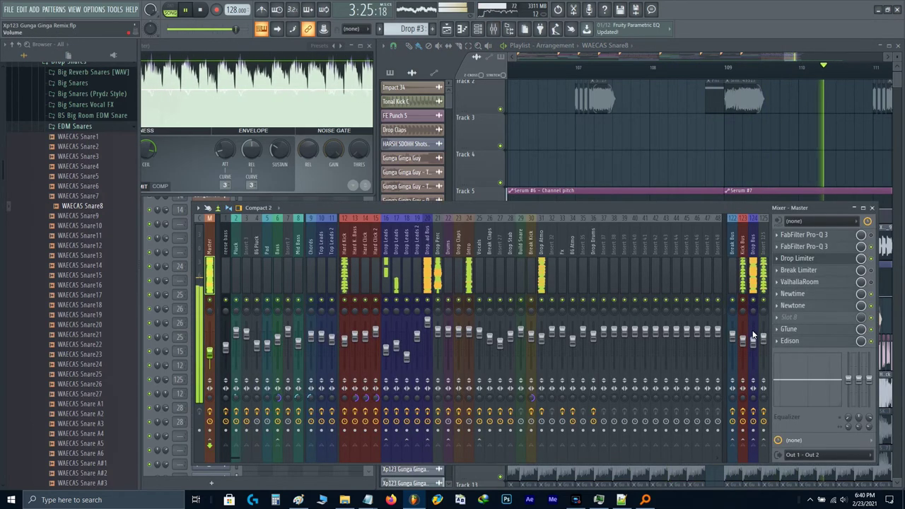
click(813, 249)
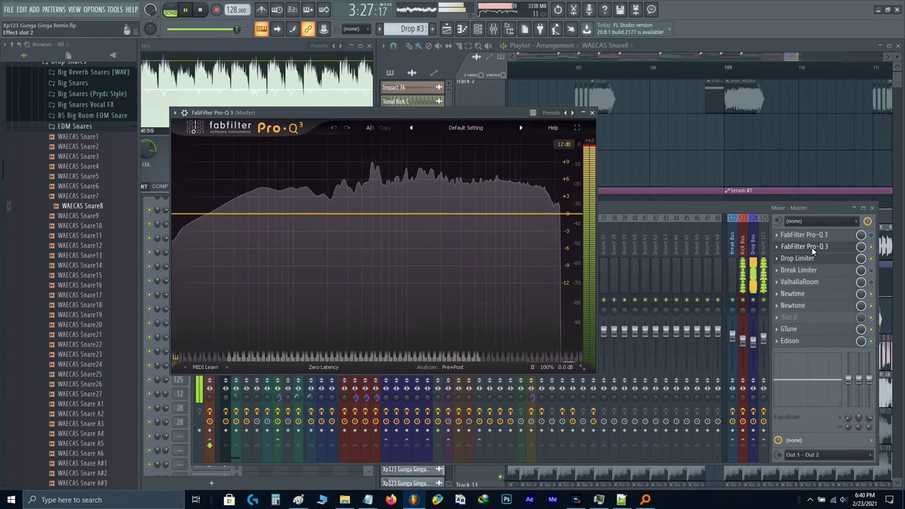
click(811, 246)
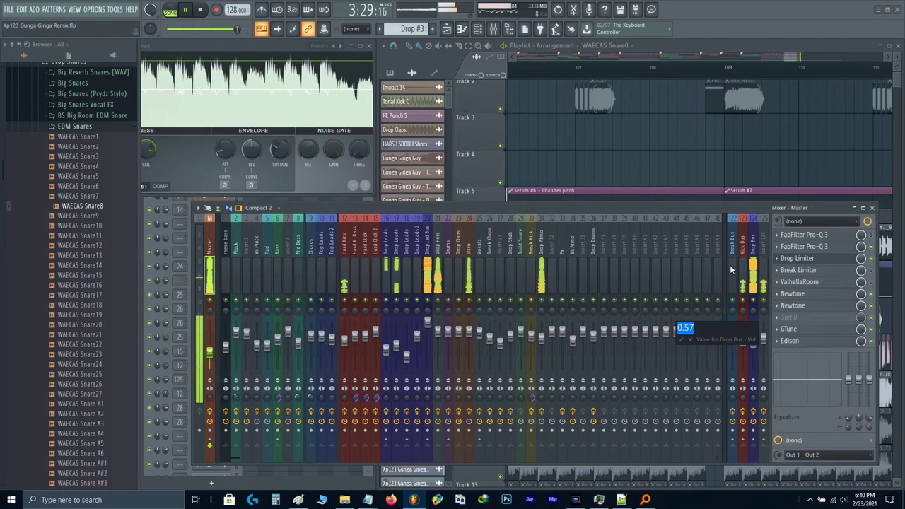
- Set the Drop Bus mixer volume to 0.55 and close the mixer
right_click(753, 342)
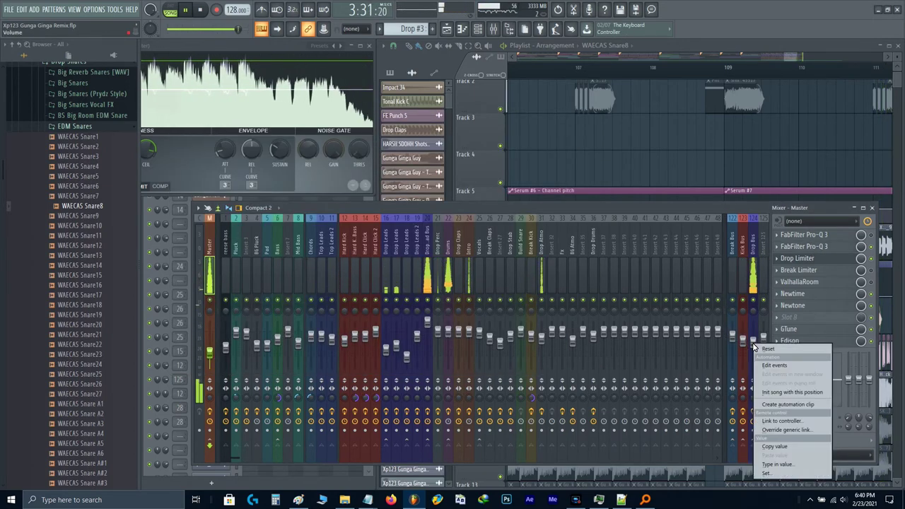
key(Escape)
right_click(751, 342)
key(t)
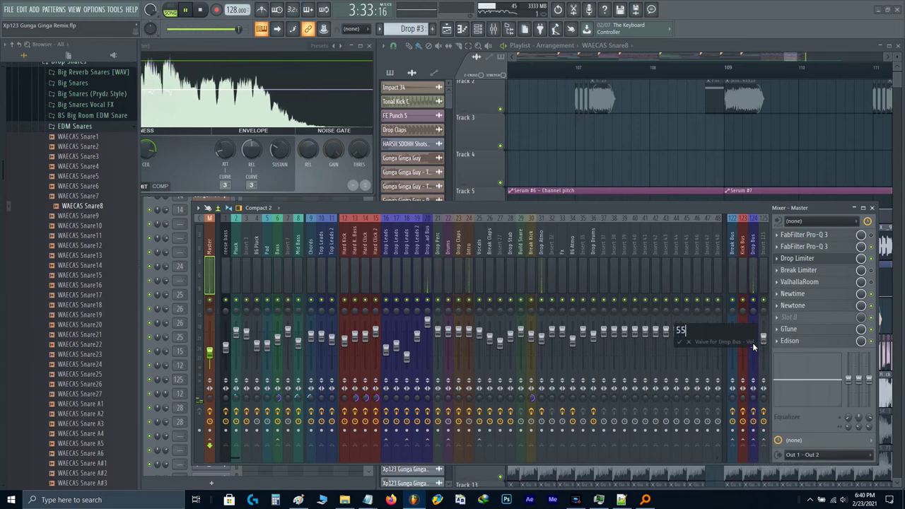
key(Return)
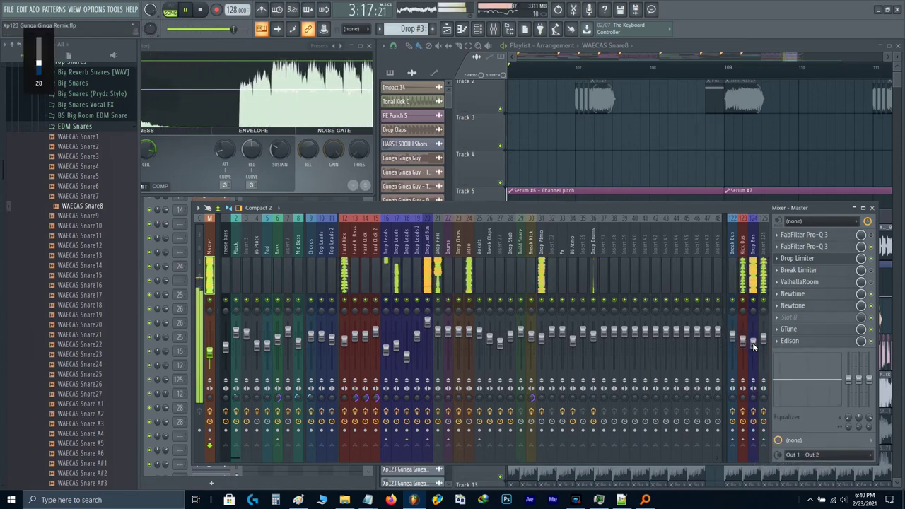
key(F5)
key(F9)
scroll(688, 247, down, 6)
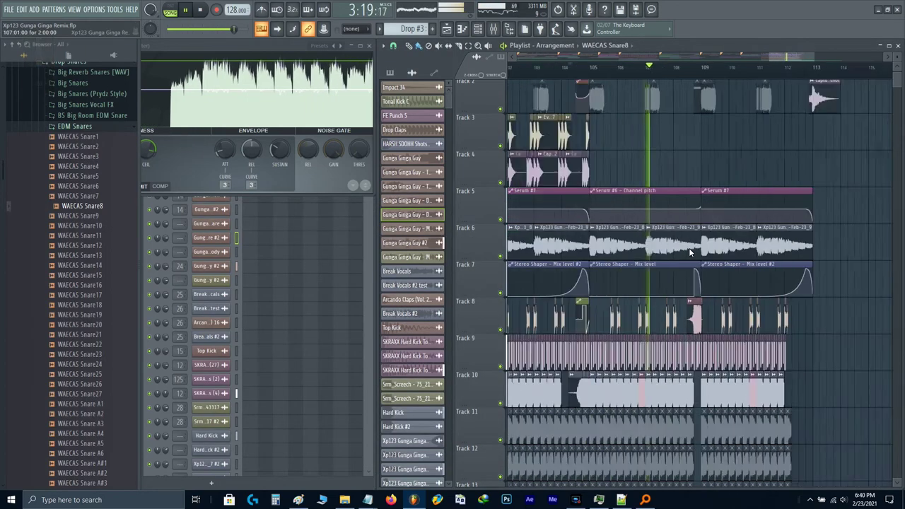
- Review the channel volume of the Hard Kick sample in its channel settings and close them
key(space)
scroll(628, 310, down, 4)
scroll(623, 282, up, 4)
double_click(622, 256)
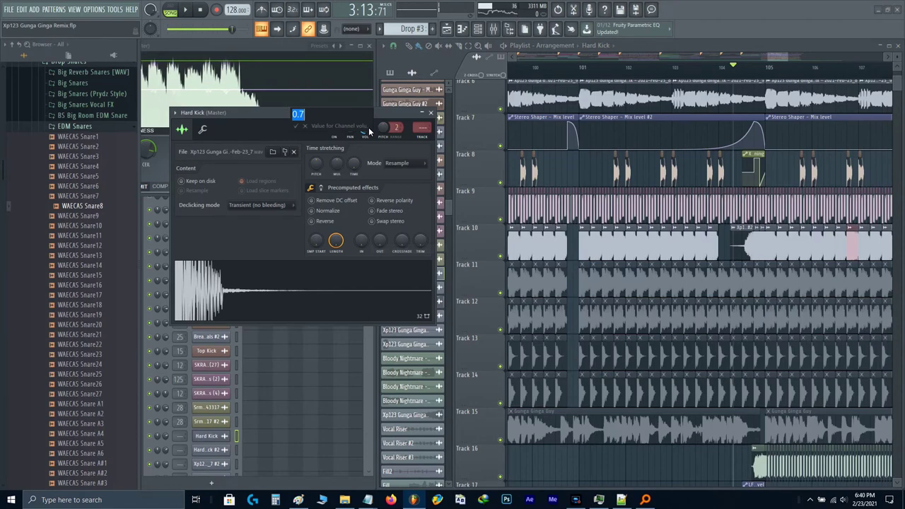
key(space)
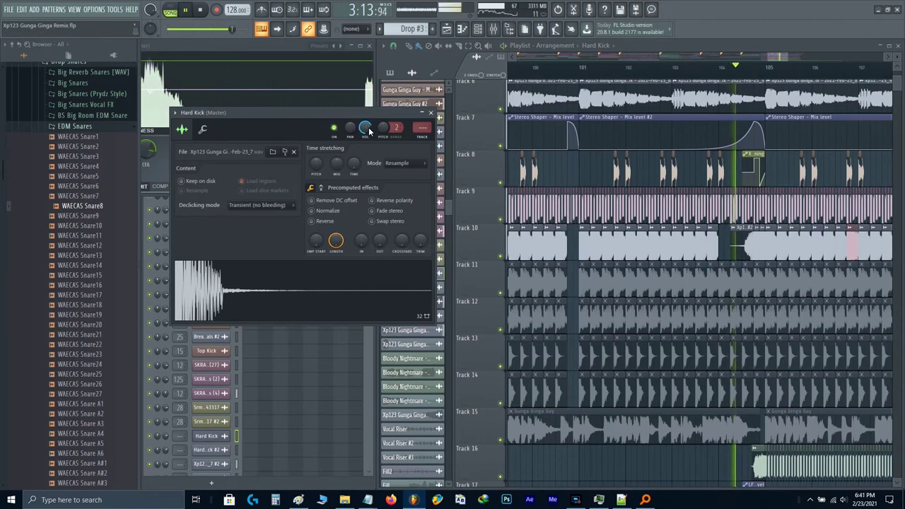
click(430, 113)
- Listen to the transition into Drop #3 from bar 104 and check the mixer levels, stopping playback at the end
scroll(727, 286, up, 4)
scroll(727, 286, right, 3)
scroll(726, 285, down, 1)
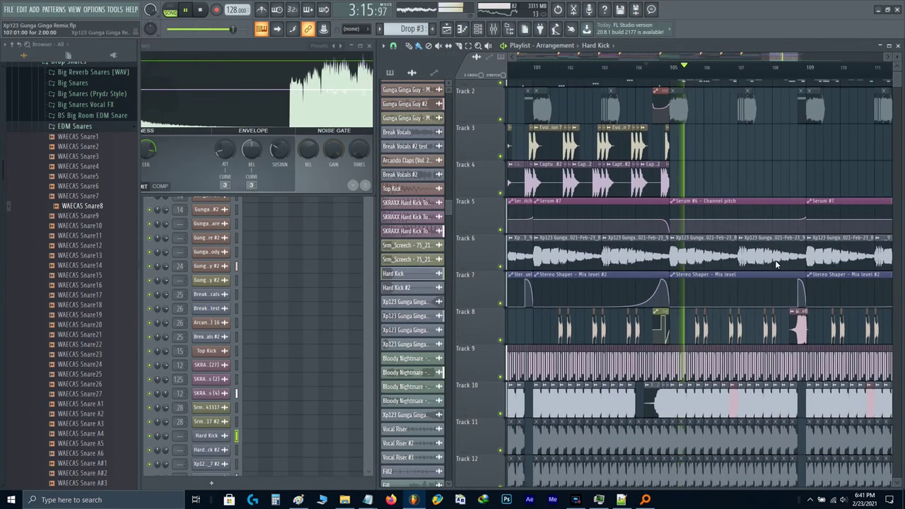
scroll(776, 260, up, 2)
drag(778, 261, 657, 280)
scroll(657, 280, down, 1)
scroll(656, 280, down, 1)
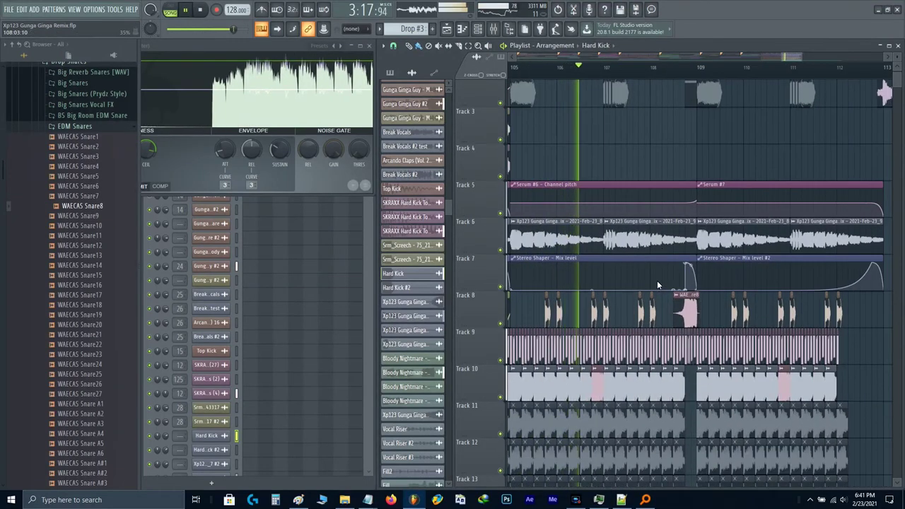
key(F9)
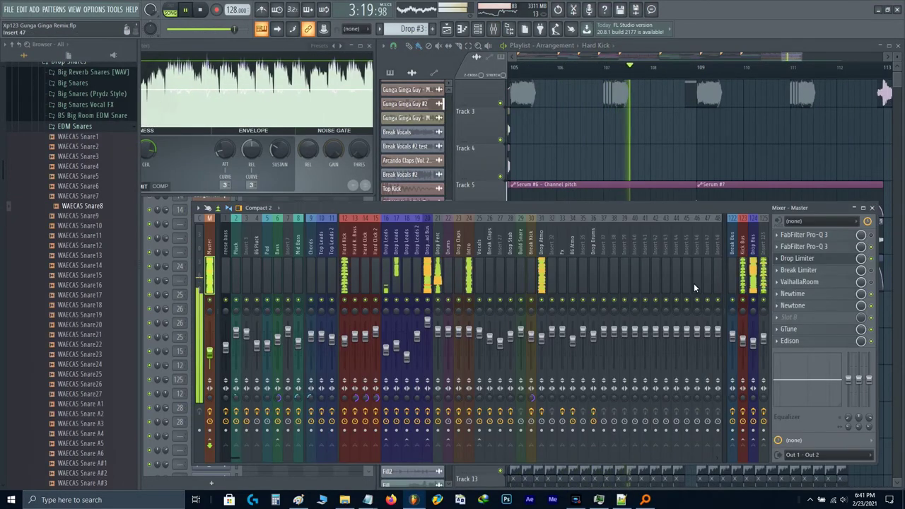
key(F9)
key(space)
- Solo playlist Track 10 and check the kick's level in the mixer during playback from bar 104
key(space)
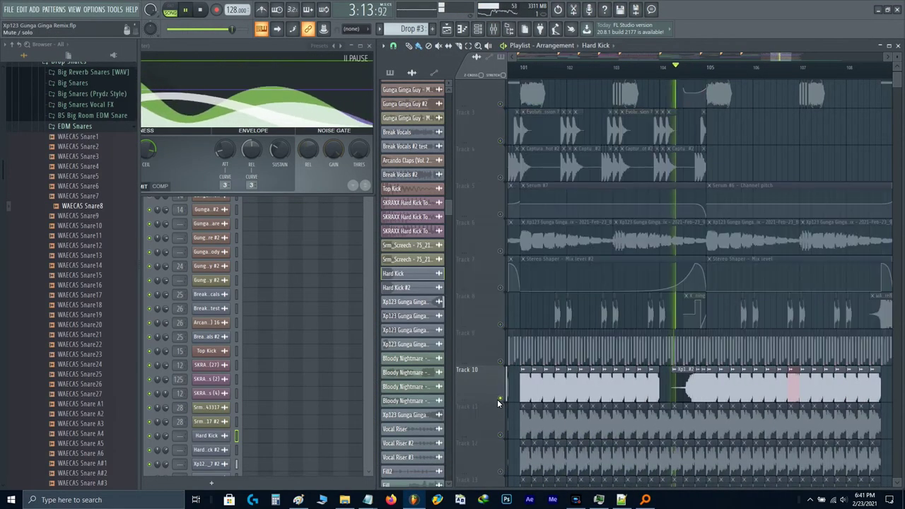
key(F9)
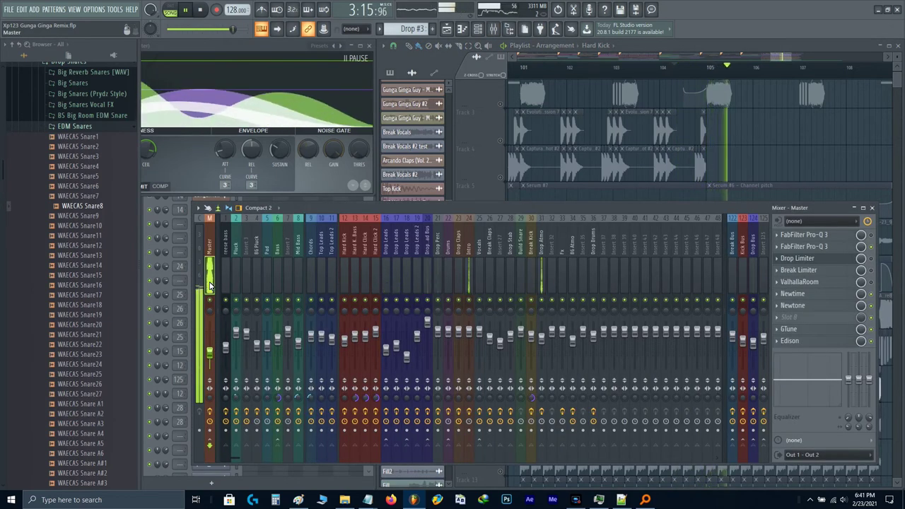
key(F9)
key(space)
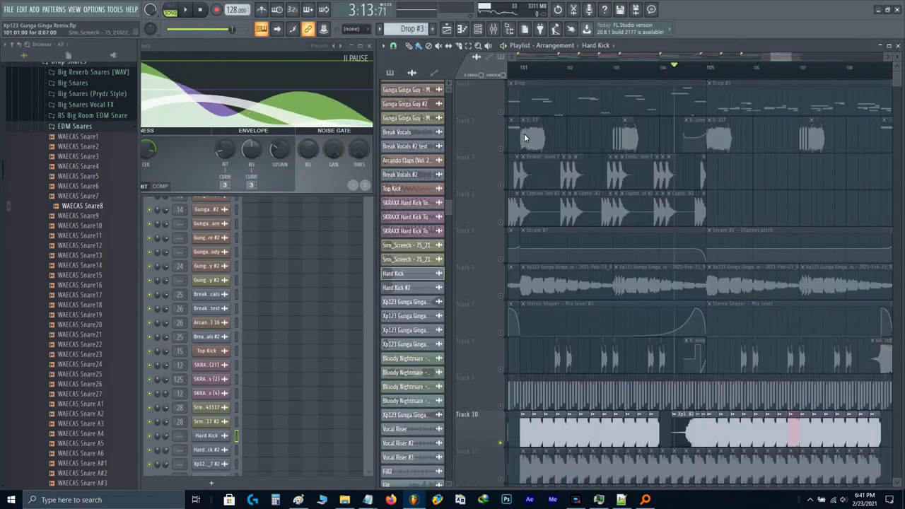
- Check the mixer levels during playback, set the Drop Bus volume to 0.57 and close the mixer
key(F9)
key(space)
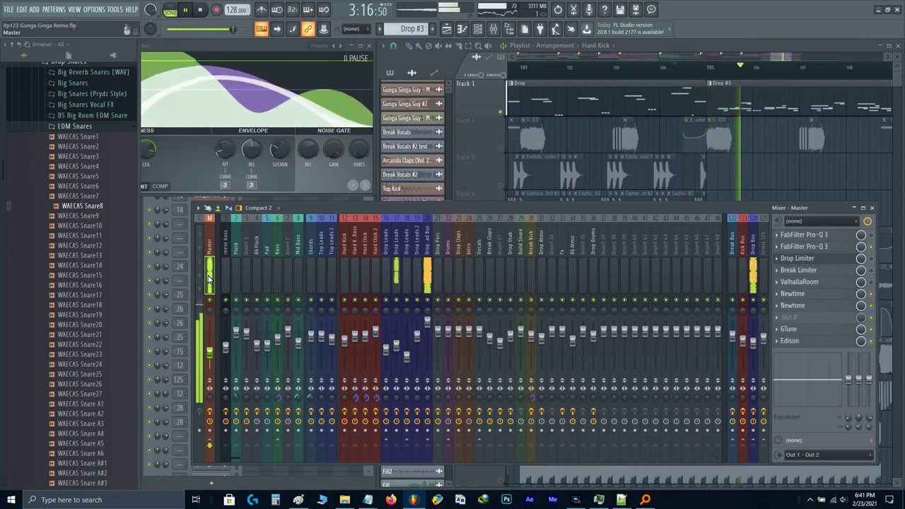
key(space)
alt+click(753, 338)
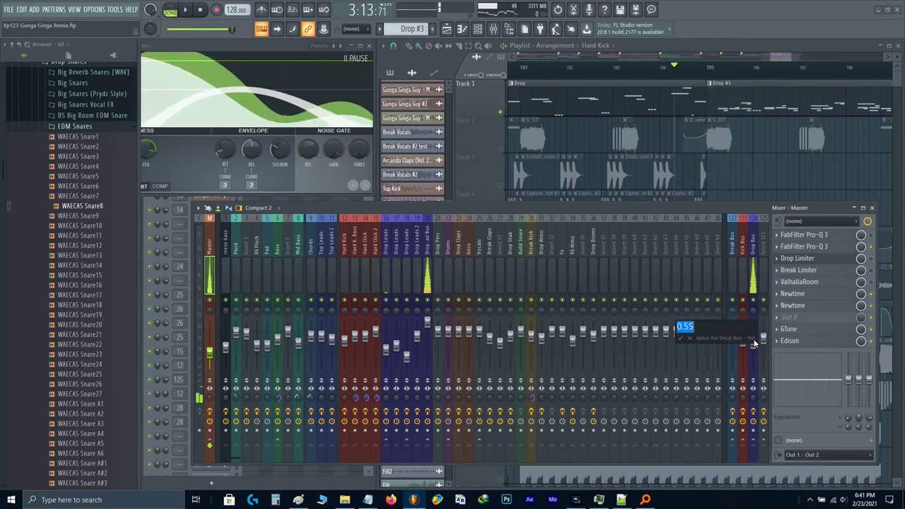
text(57)
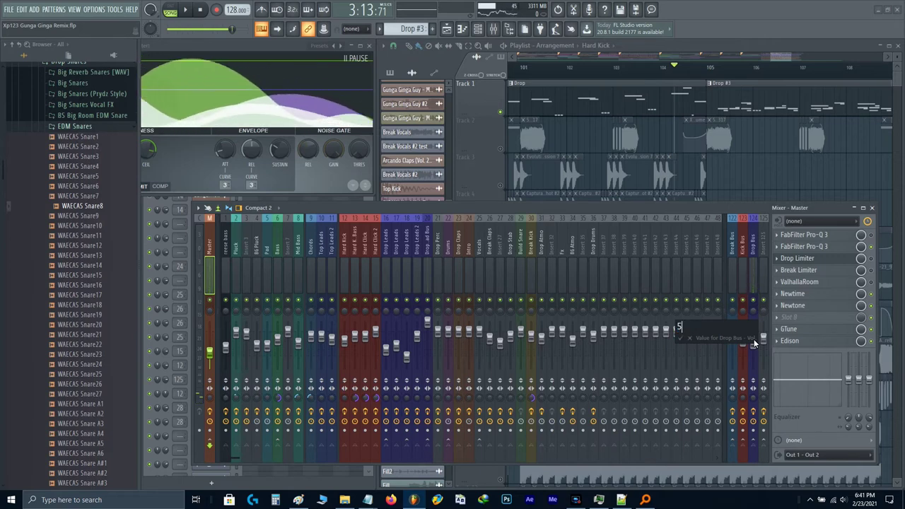
key(Return)
key(F9)
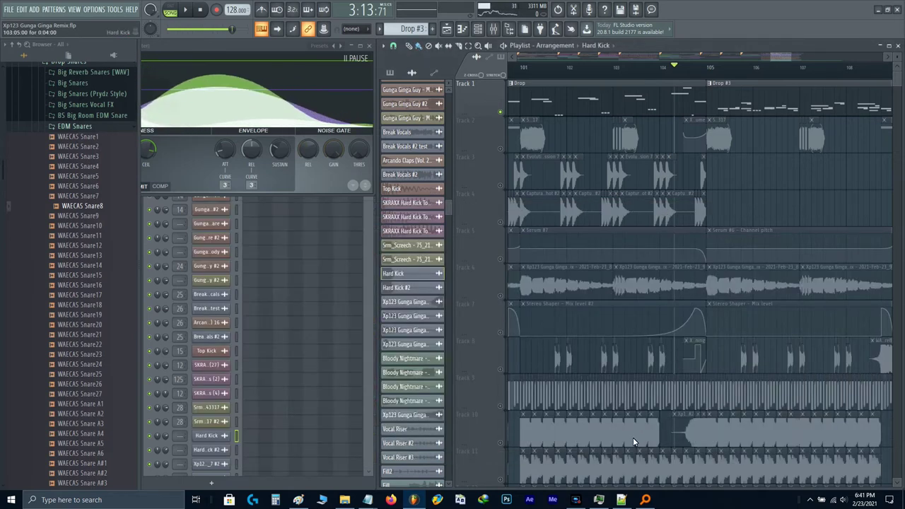
- Set the Hard Kick channel's volume multiplier to 0.48 in its levels adjustment and close the channel settings
double_click(622, 420)
right_click(360, 131)
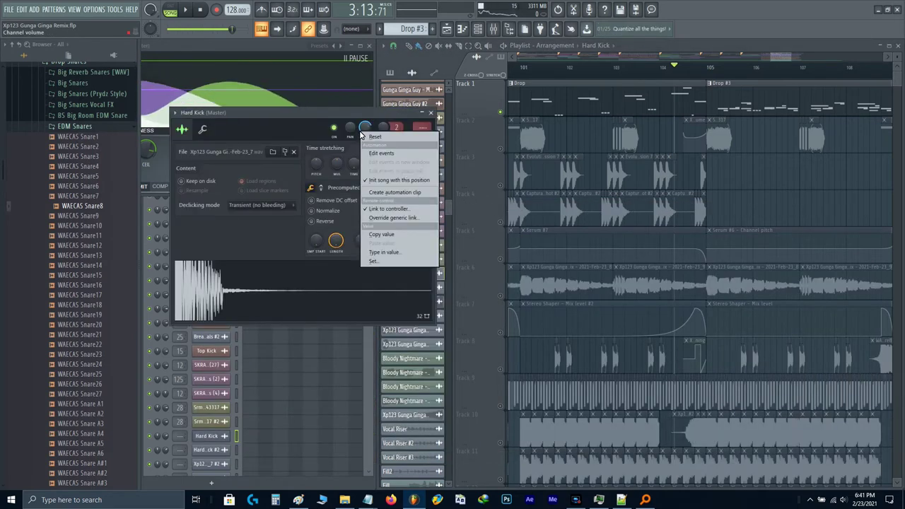
key(t)
key(Escape)
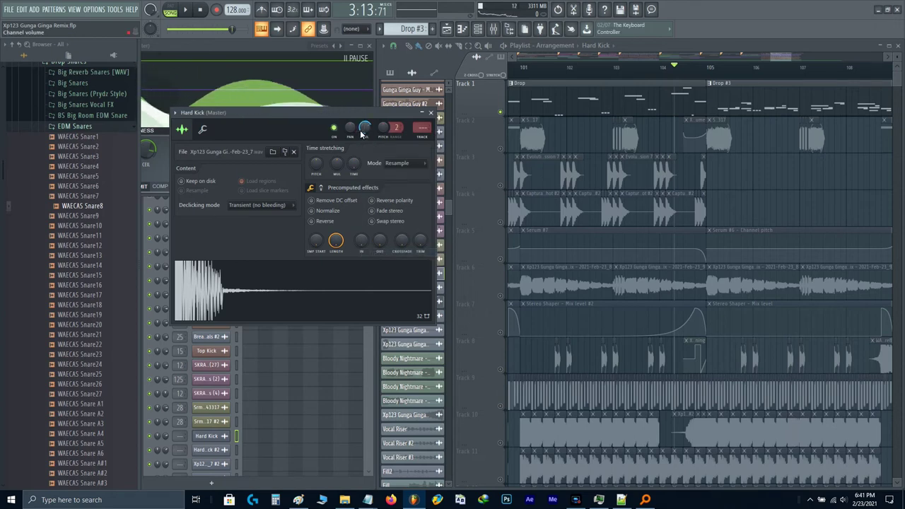
right_click(362, 132)
key(Escape)
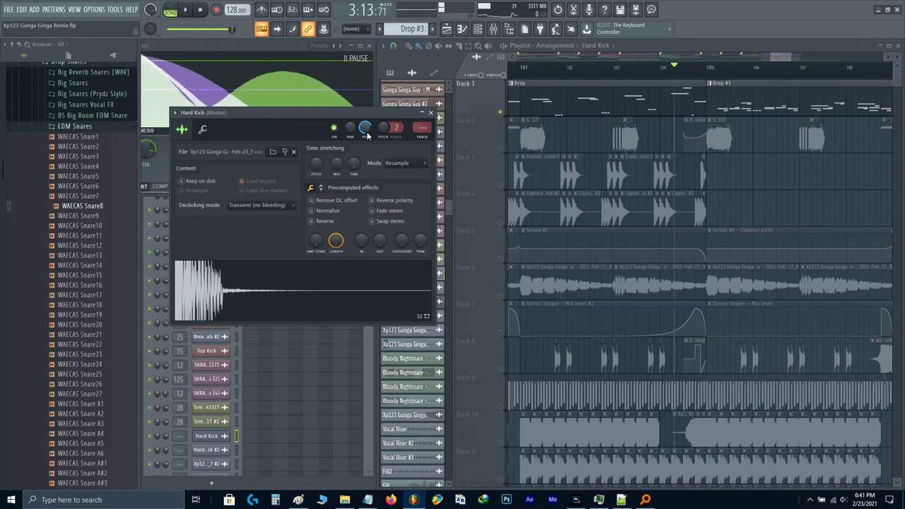
click(203, 131)
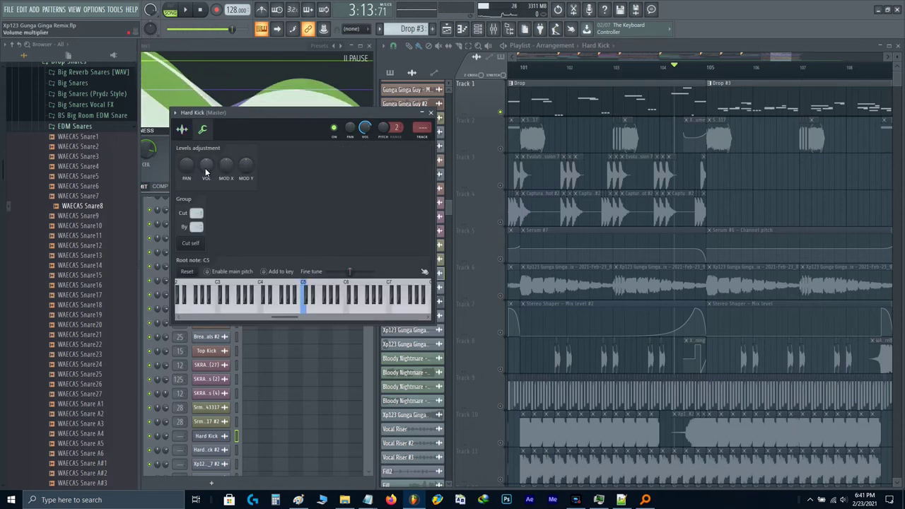
right_click(205, 167)
key(t)
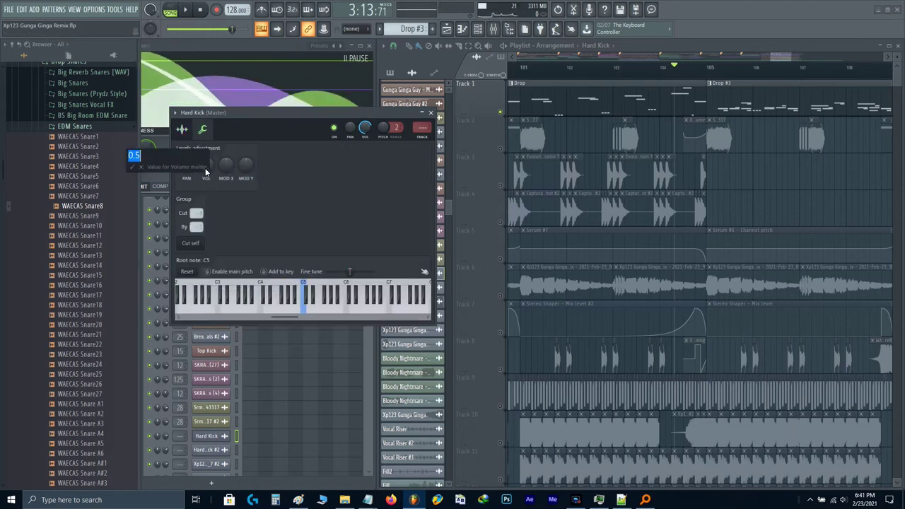
text(48)
key(Return)
key(Escape)
- Restore all playlist tracks from solo and listen to the transition into Drop #3, restarting playback from bar 97
right_click(500, 108)
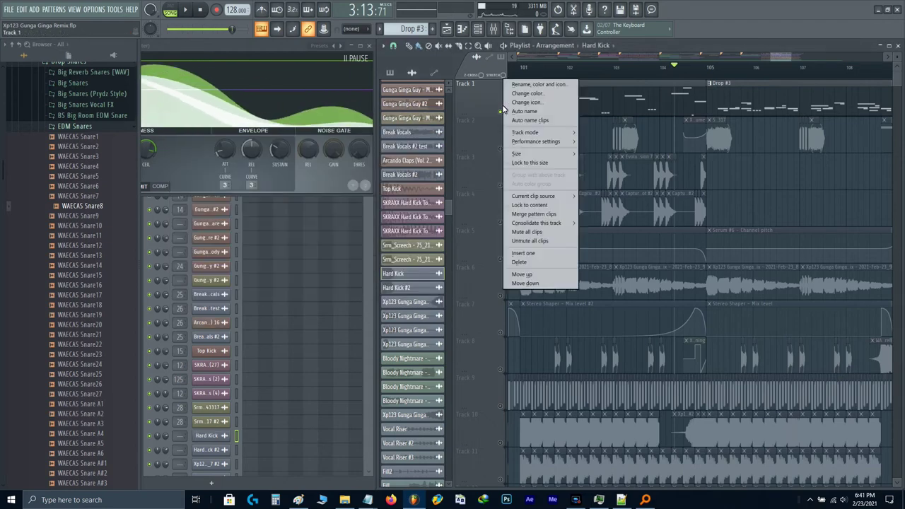
right_click(499, 111)
key(space)
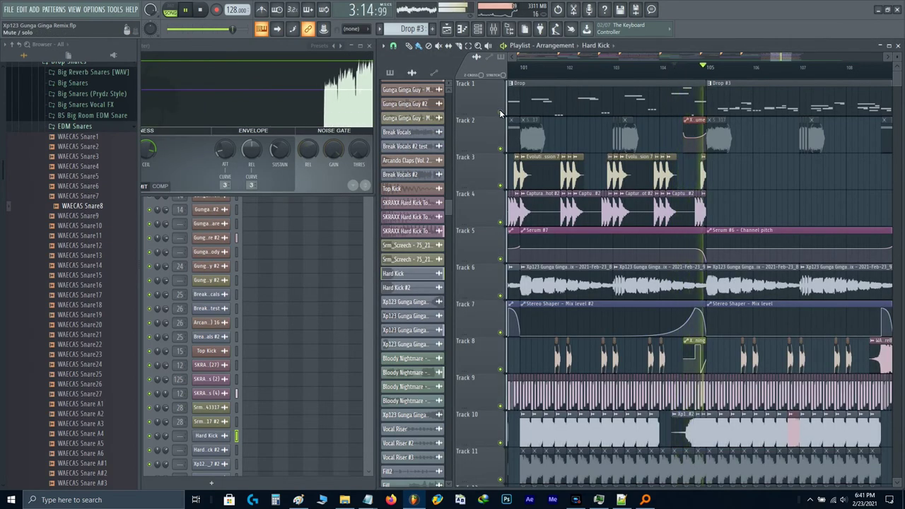
scroll(635, 168, down, 3)
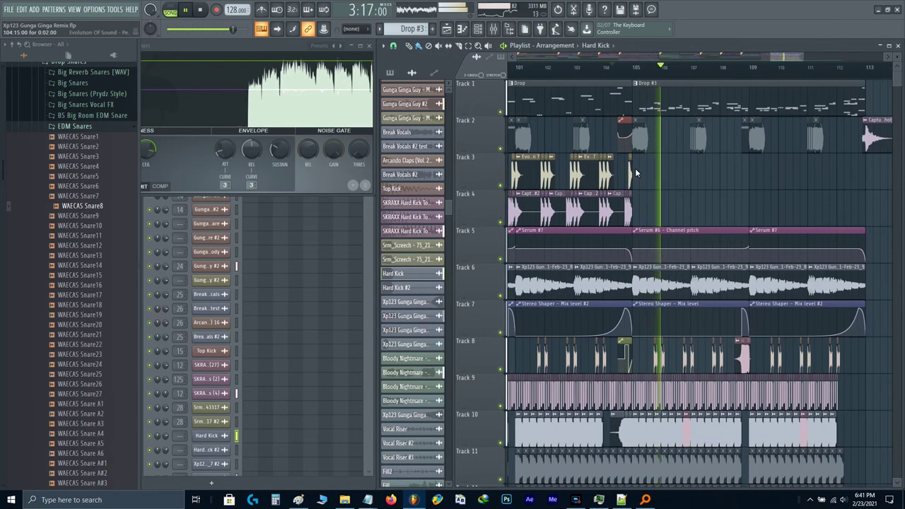
scroll(555, 99, up, 4)
click(543, 68)
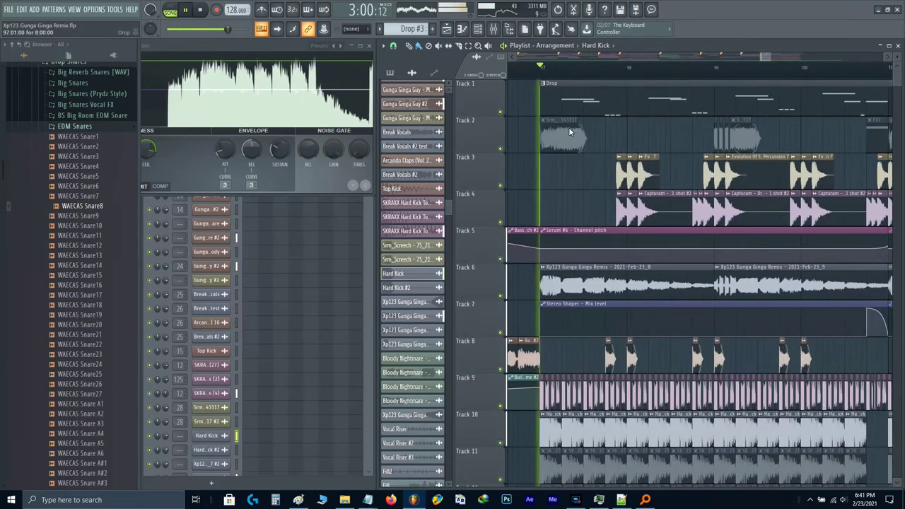
scroll(578, 152, down, 2)
scroll(629, 177, up, 2)
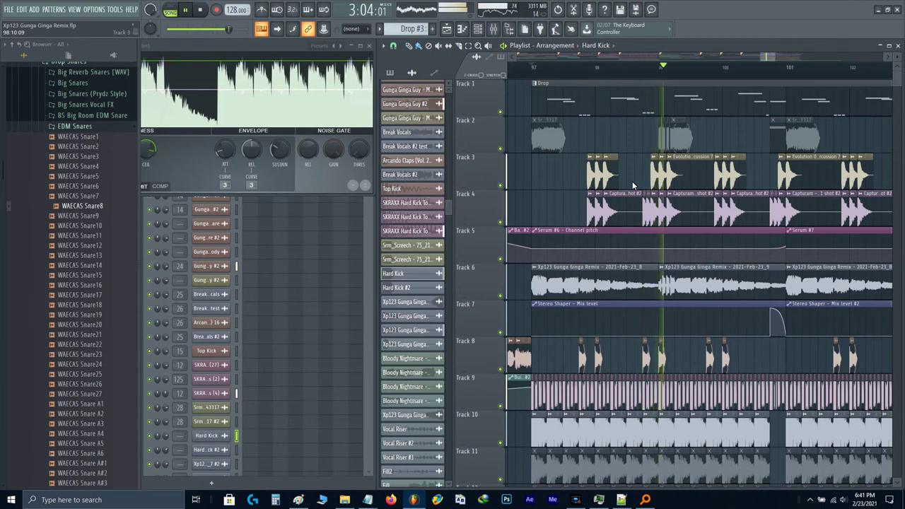
- Set the Drop Bus mixer volume to 0.55 during playback and close the mixer
key(F9)
right_click(752, 346)
text(t)
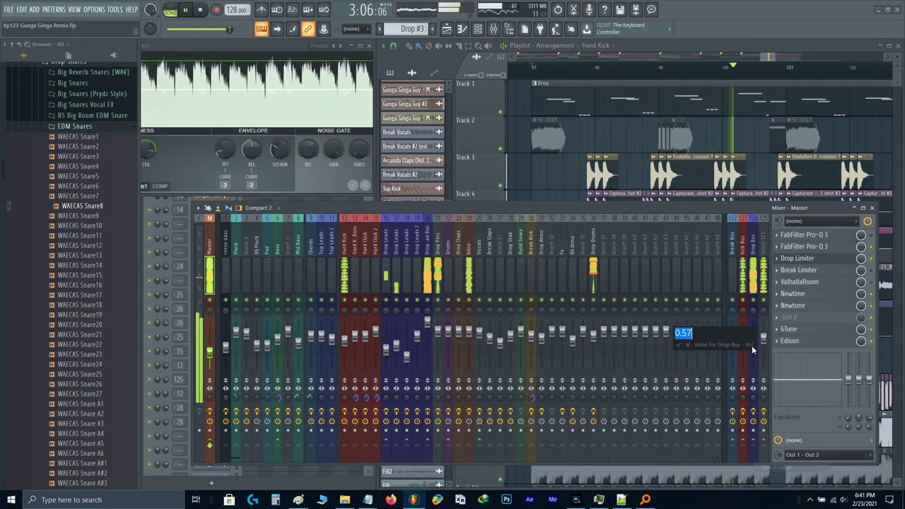
text(.55)
key(Return)
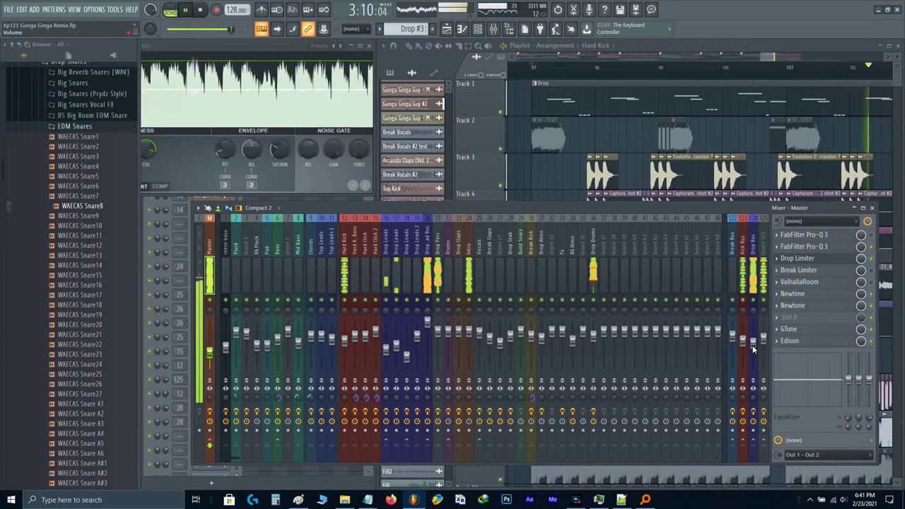
key(F9)
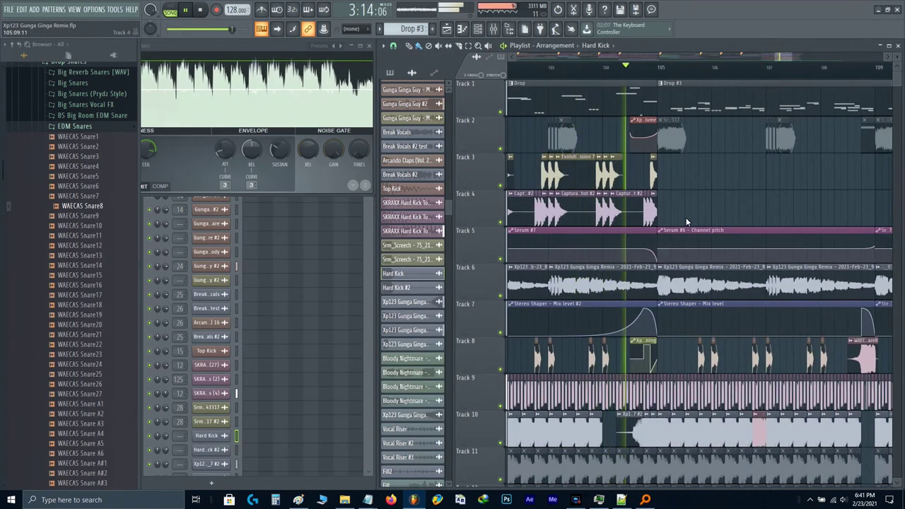
- Listen into Drop #3 while examining its lower playlist tracks, and stop playback
scroll(678, 269, down, 5)
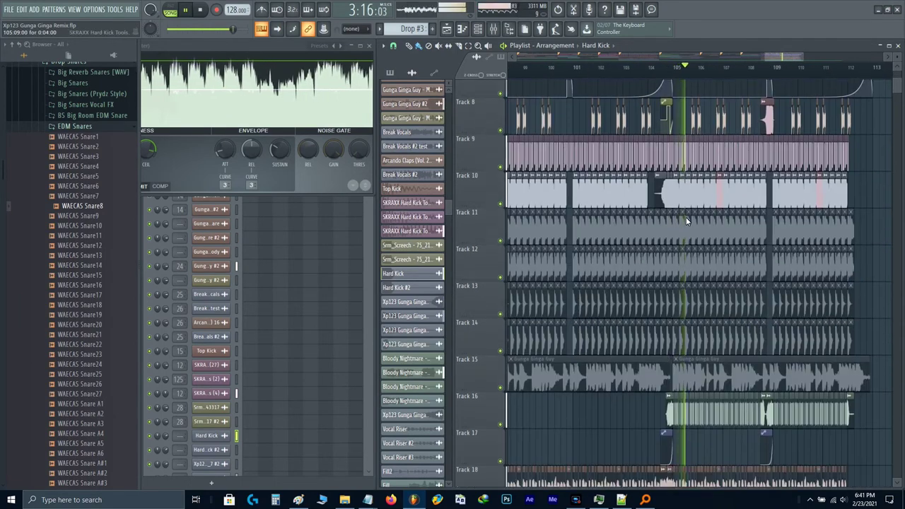
drag(697, 347, 622, 369)
scroll(594, 365, down, 5)
key(space)
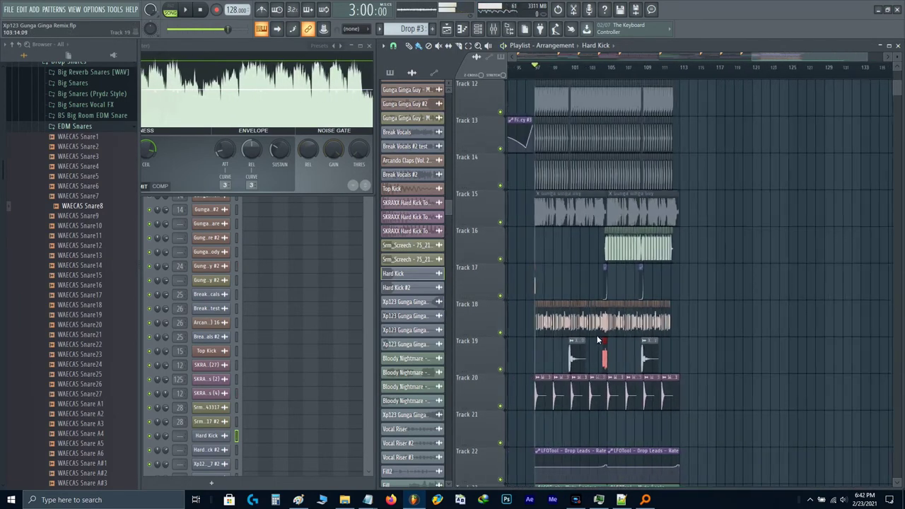
- Examine the vocal fill before bar 49 in the first drop and listen to its transition
drag(598, 340, 708, 335)
drag(537, 318, 635, 312)
scroll(641, 212, up, 6)
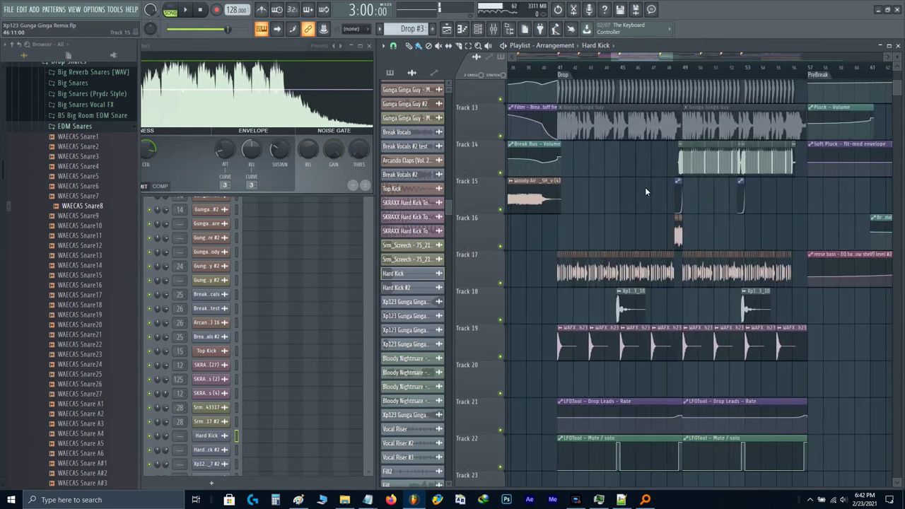
scroll(736, 219, up, 4)
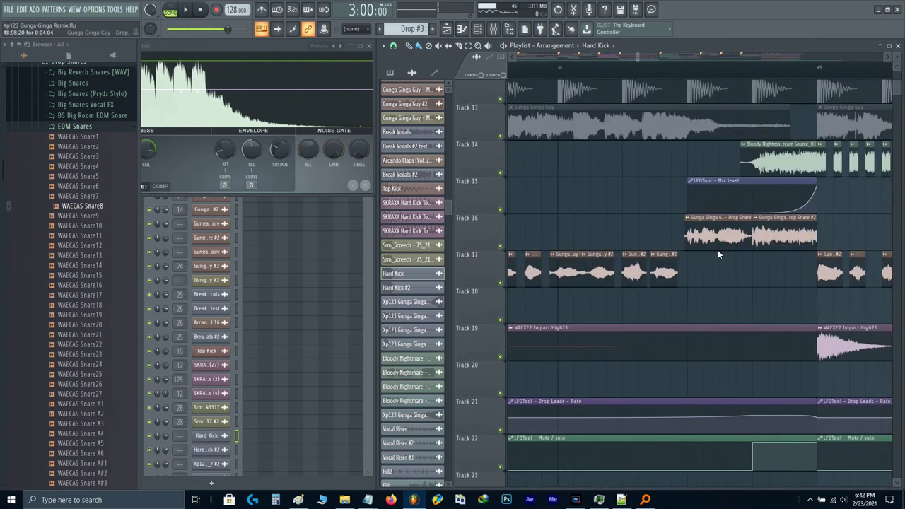
key(space)
scroll(600, 182, down, 4)
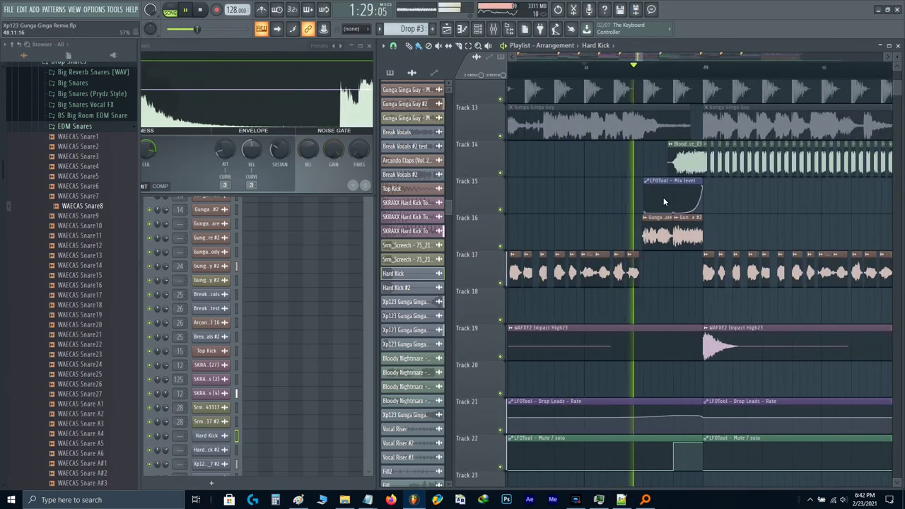
drag(662, 197, 609, 274)
scroll(608, 274, down, 2)
scroll(663, 255, down, 4)
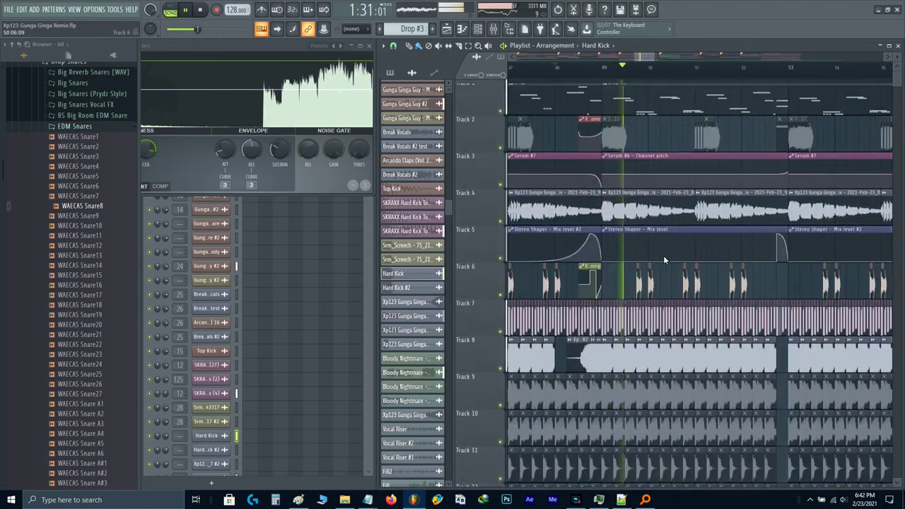
- Examine the clips and automation across all tracks around bars 97 to 105 for comparison, and stop playback
scroll(663, 255, down, 2)
drag(743, 292, 537, 285)
scroll(813, 314, down, 1)
scroll(812, 319, up, 4)
scroll(813, 318, down, 4)
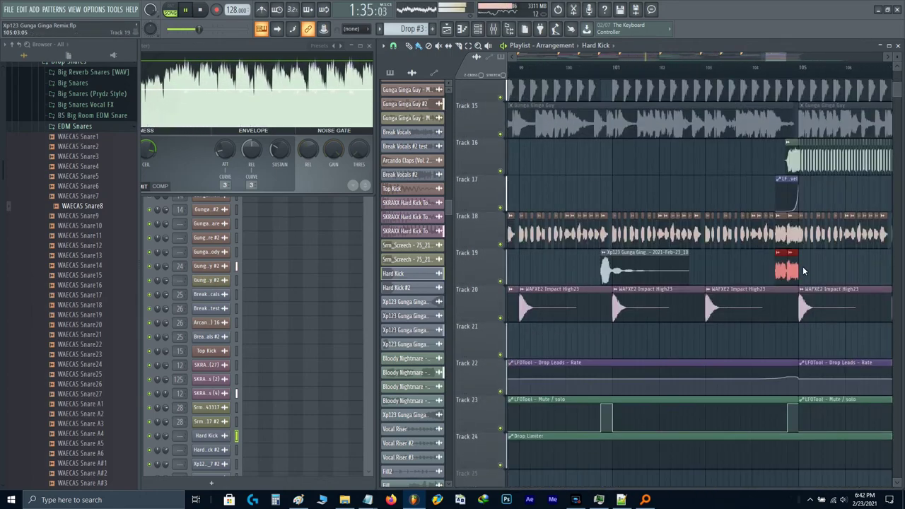
scroll(803, 267, up, 4)
scroll(801, 256, up, 8)
scroll(800, 253, down, 3)
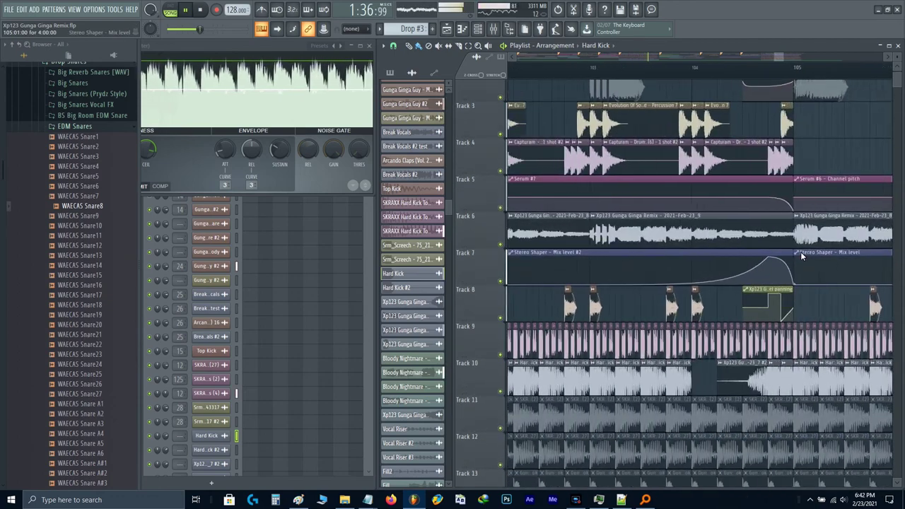
scroll(801, 252, up, 1)
scroll(801, 253, down, 8)
scroll(800, 252, down, 4)
scroll(801, 253, down, 3)
scroll(800, 252, up, 14)
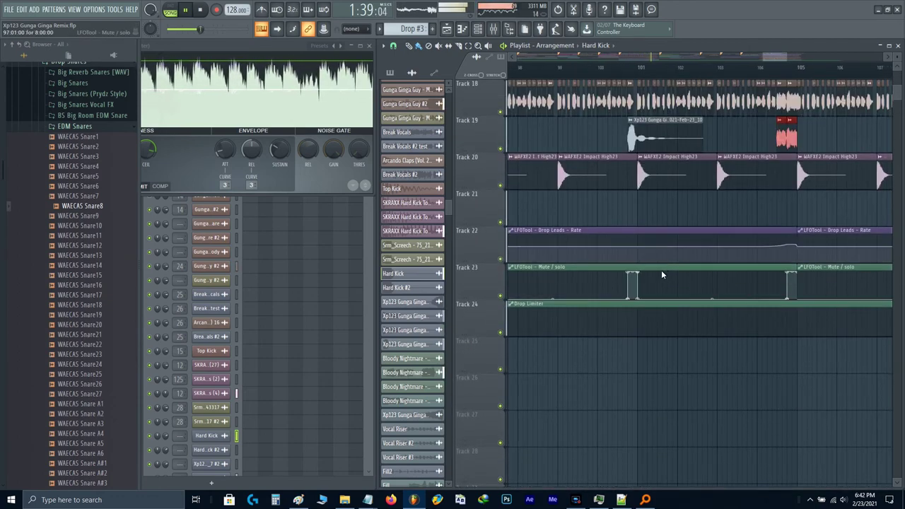
key(space)
- Listen to the start of the second drop from bar 97 and stop playback
scroll(647, 240, left, 2)
scroll(591, 141, up, 3)
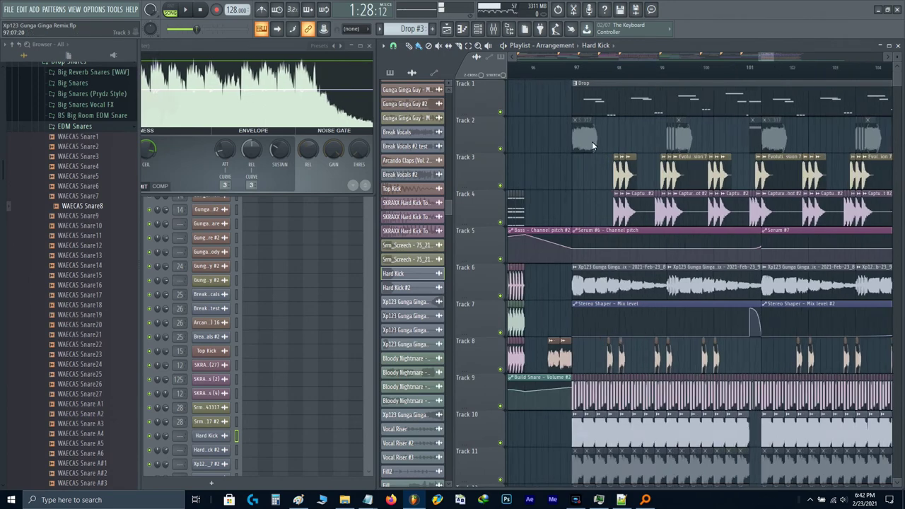
click(556, 69)
key(space)
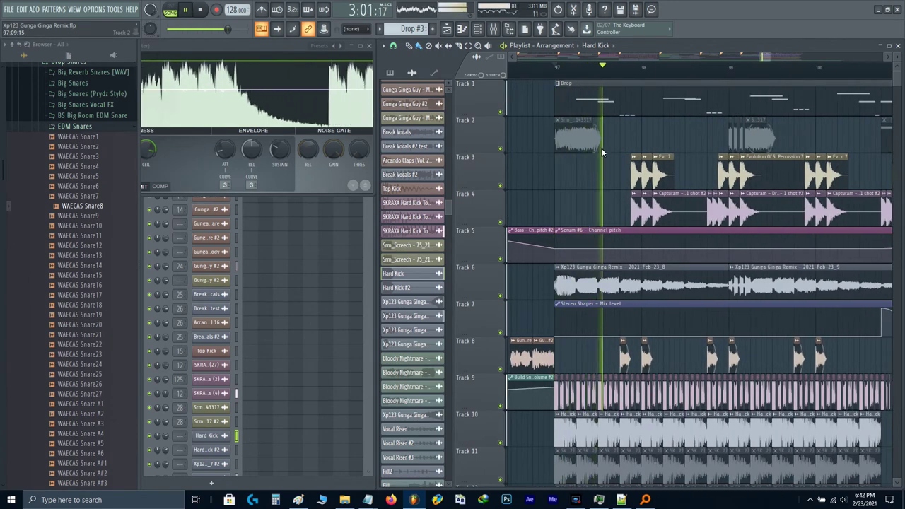
key(space)
scroll(600, 147, down, 5)
scroll(600, 148, up, 4)
scroll(600, 148, up, 1)
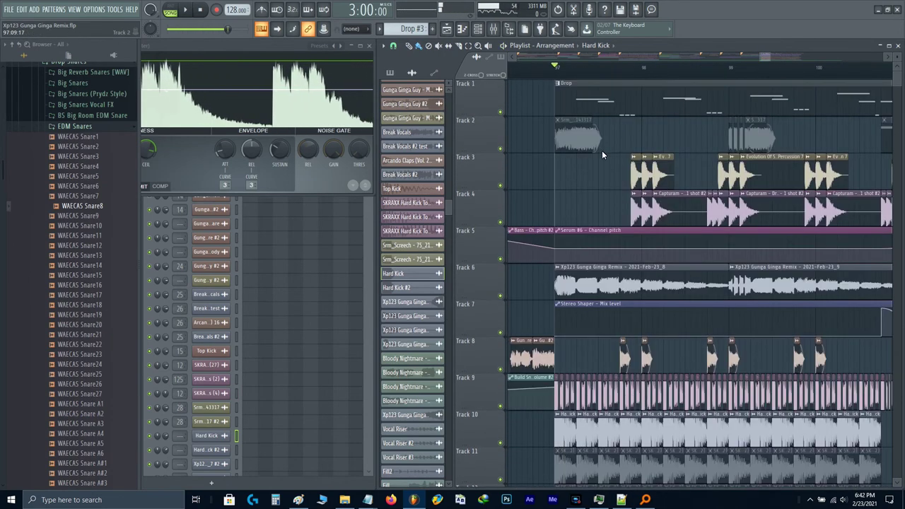
- Solo playlist Track 2 and briefly open the channel settings of the muted Srm_Screech clip at bar 97
right_click(499, 148)
key(space)
key(space)
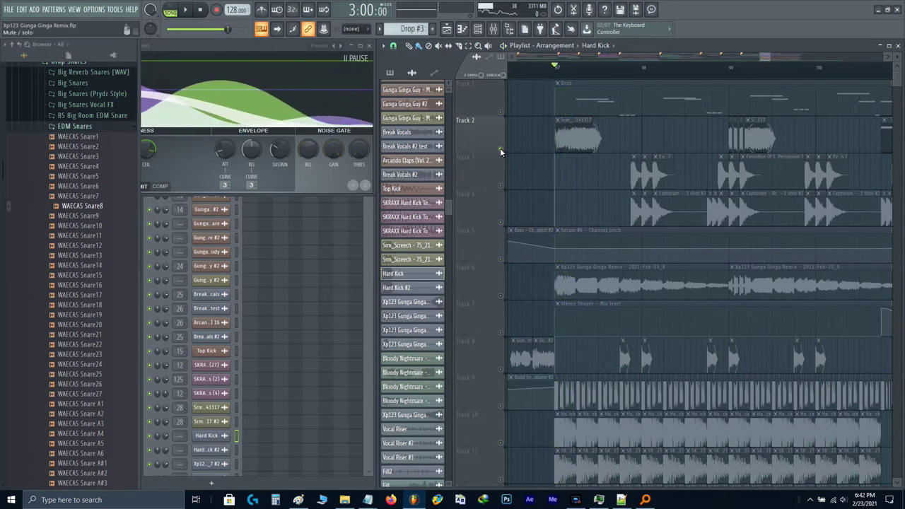
double_click(567, 136)
key(Escape)
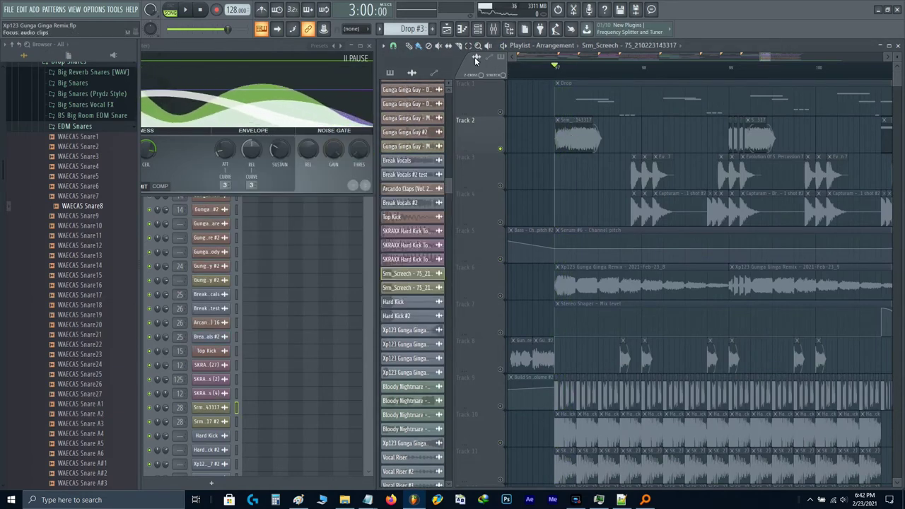
- Unmute the Srm_Screech clips on Track 2 from bar 97 through bar 111, stop playback and restore all tracks from solo
click(439, 47)
scroll(551, 118, down, 2)
scroll(556, 130, down, 1)
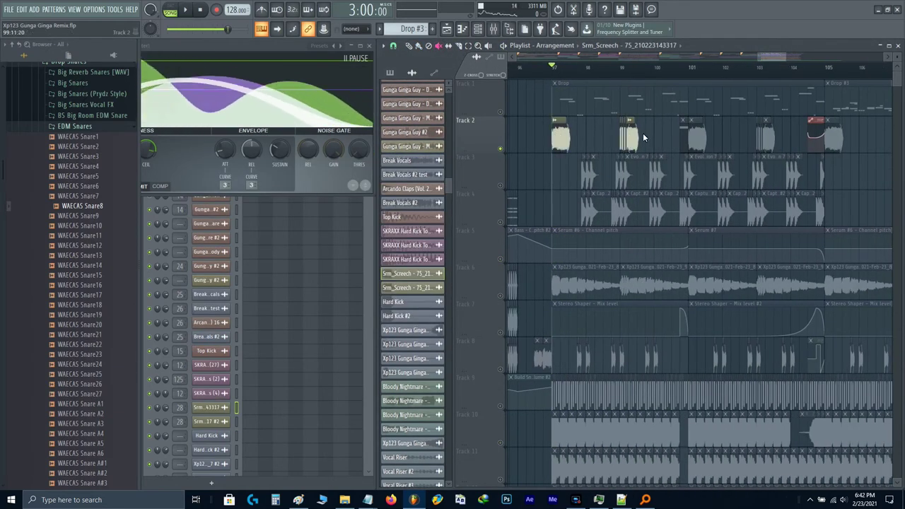
key(space)
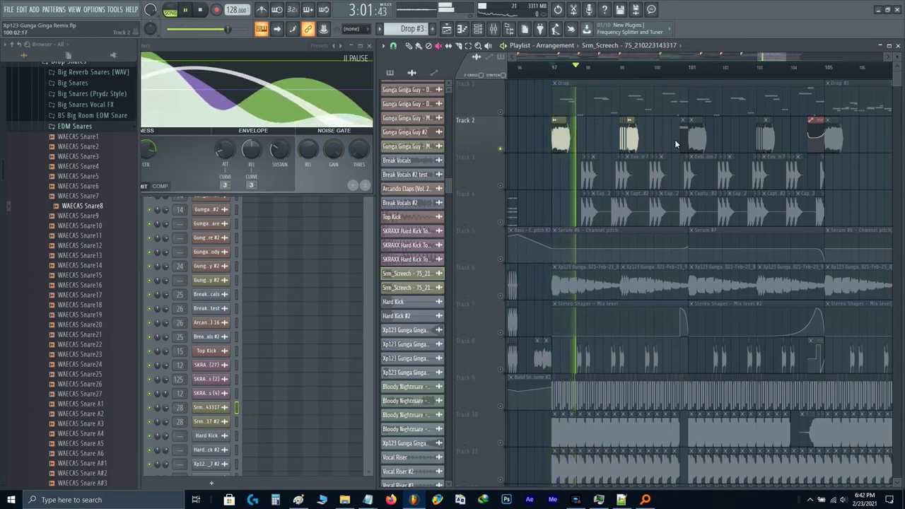
drag(747, 137, 625, 157)
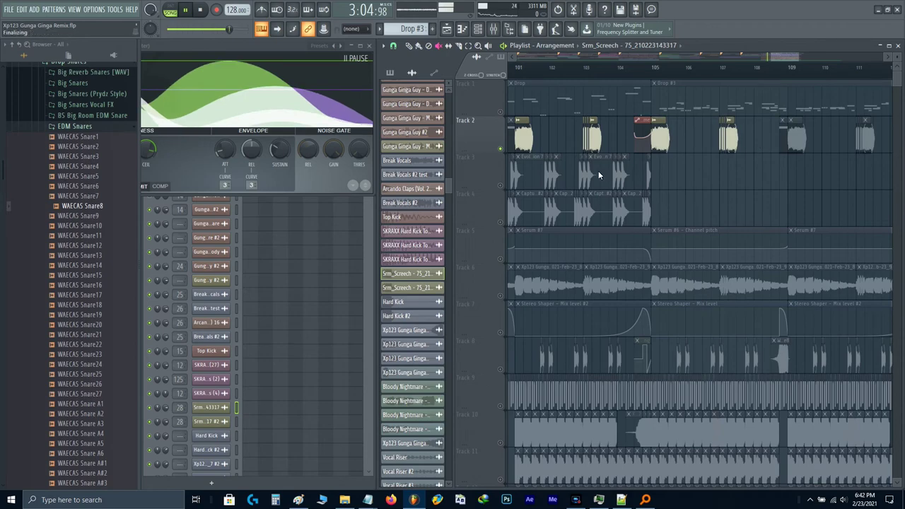
scroll(622, 155, right, 2)
key(space)
right_click(500, 148)
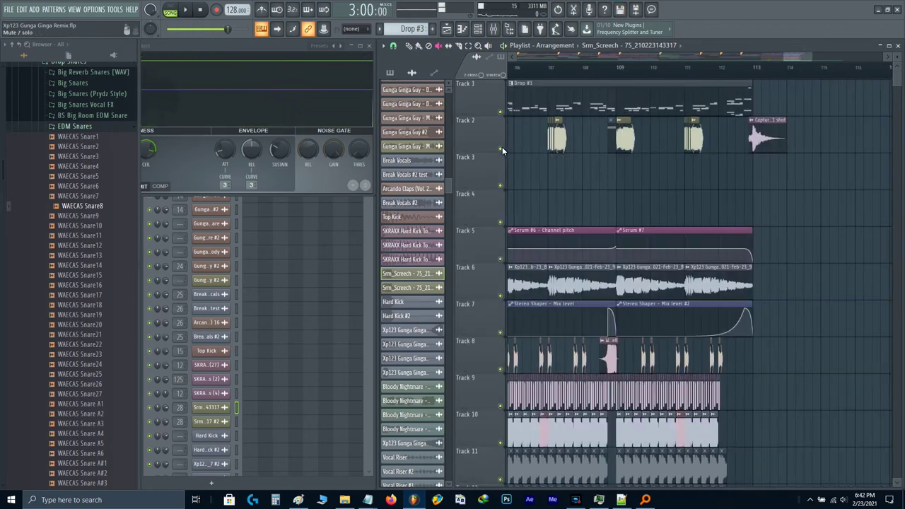
- Listen to the second drop from bar 97 with all tracks active
key(space)
scroll(600, 147, down, 4)
drag(601, 147, 734, 178)
scroll(641, 167, down, 4)
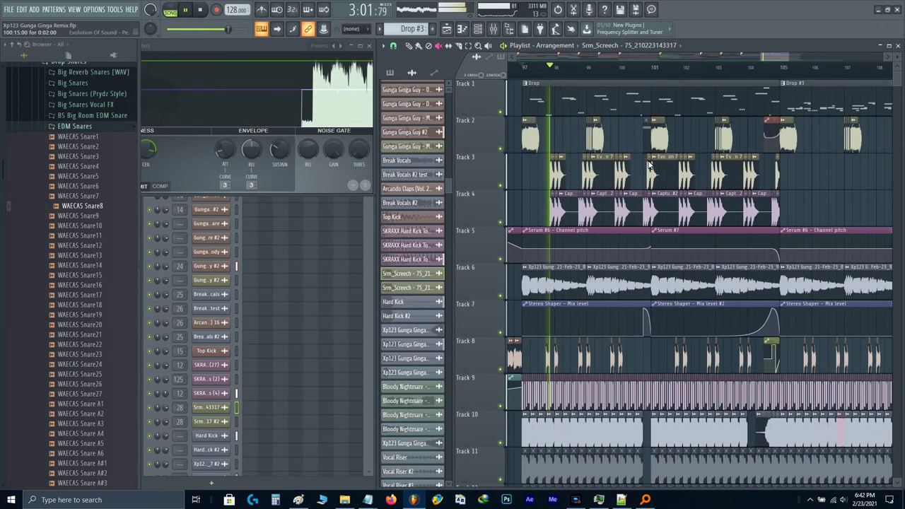
scroll(772, 168, left, 1)
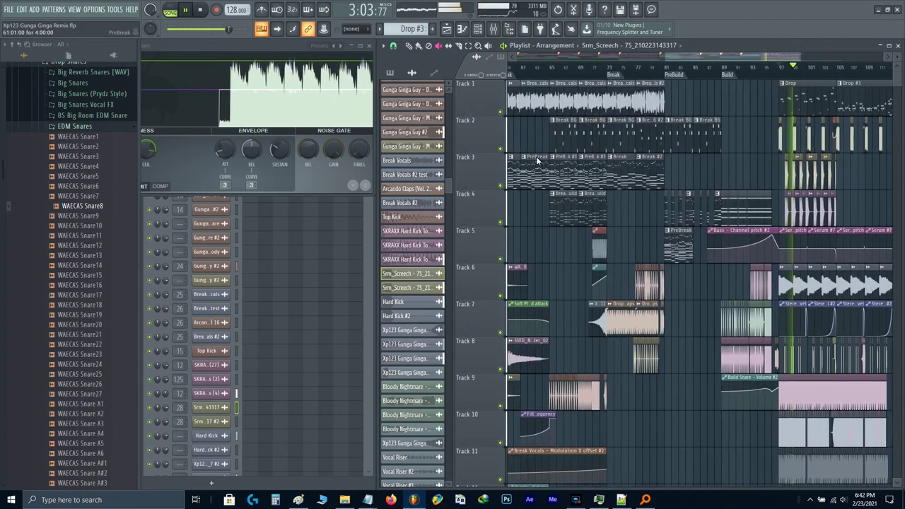
- Unmute the muted Srm_Screech clips on Track 2 across the first Drop and Drop #2, through bar 55, and stop playback
scroll(676, 177, left, 5)
scroll(669, 157, up, 2)
scroll(583, 140, up, 4)
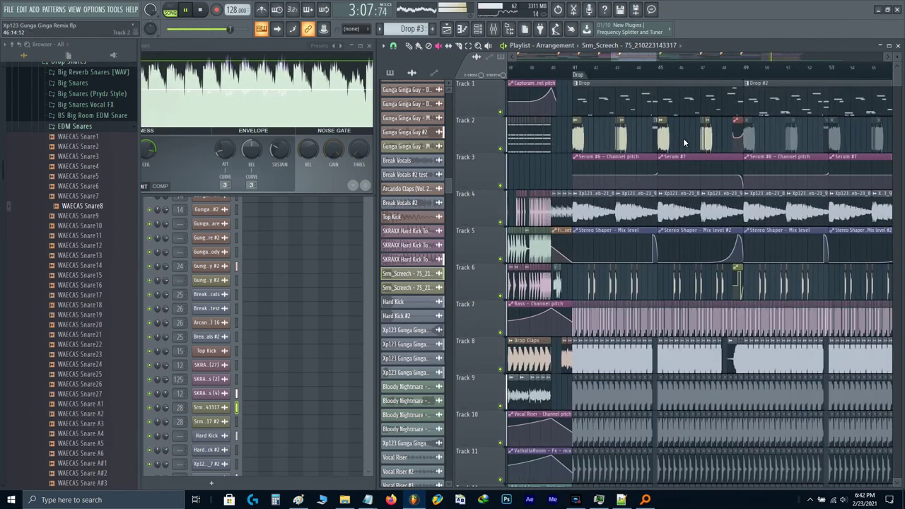
key(ctrl+z)
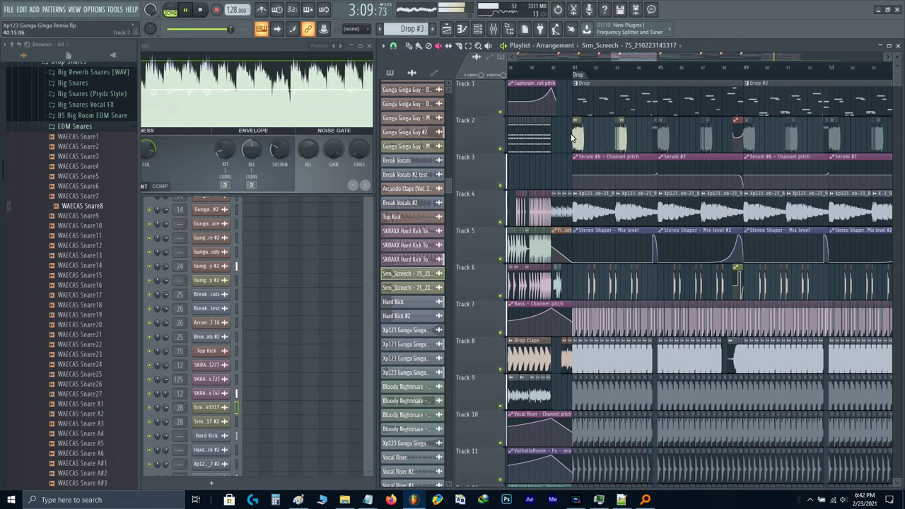
click(711, 139)
click(749, 140)
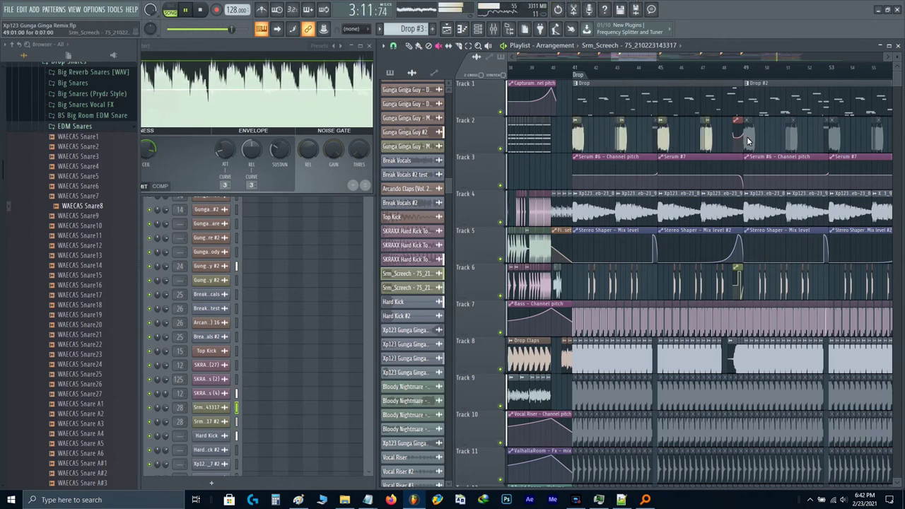
click(831, 140)
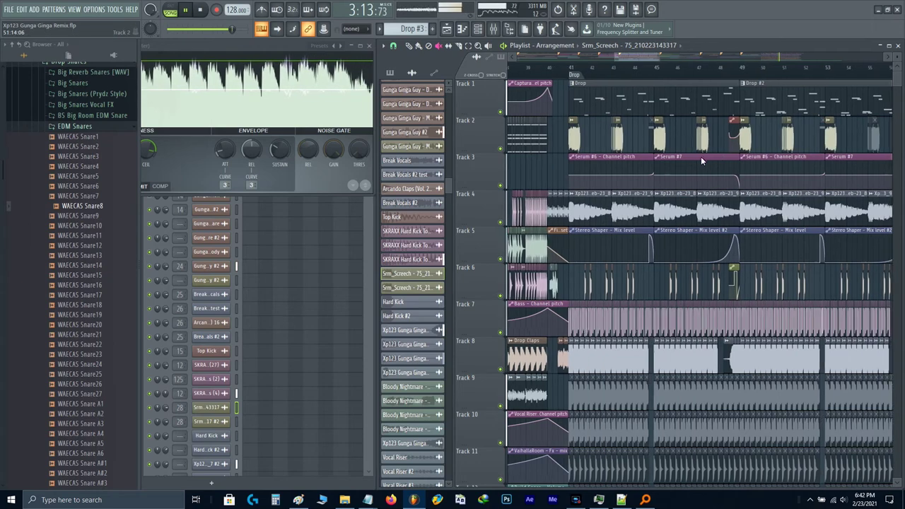
scroll(655, 170, down, 2)
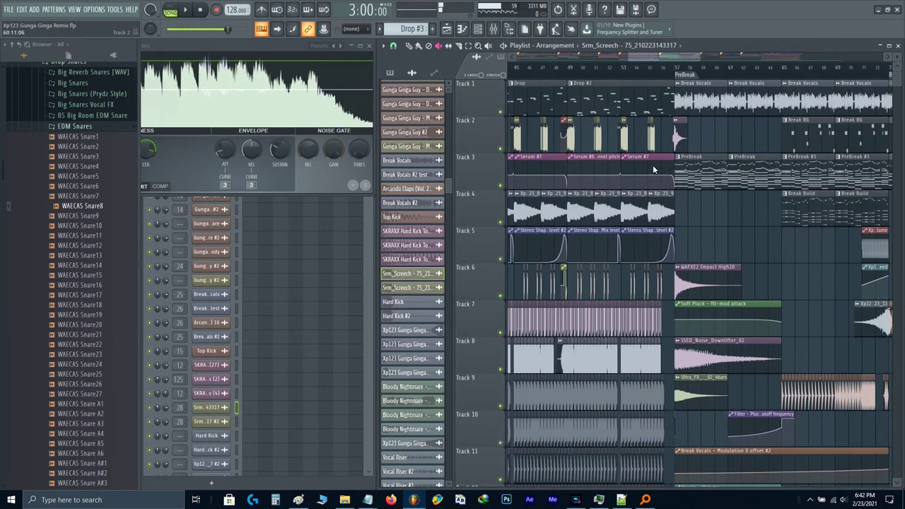
- Solo playlist Track 2 at the second drop and set the ValhallaRoom decay on the Drop Stab mixer track to 3.02 s during playback
scroll(657, 170, right, 5)
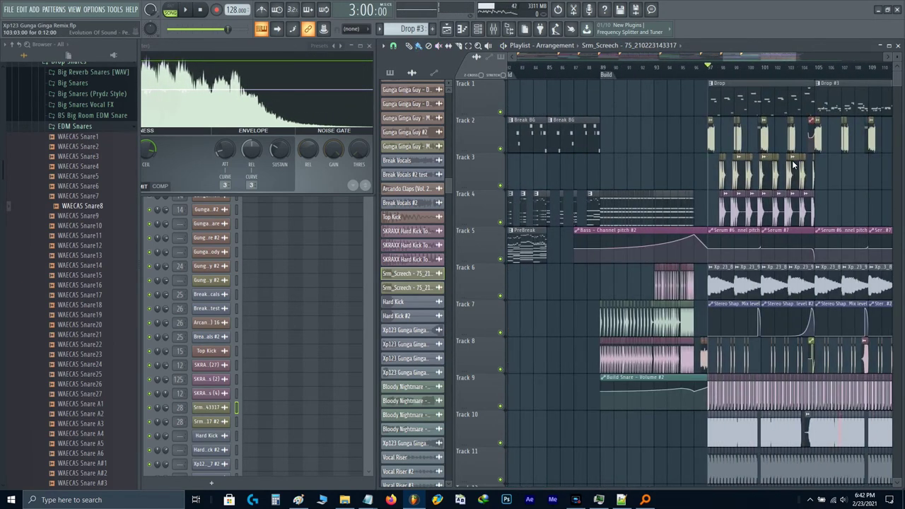
right_click(500, 149)
key(F9)
key(space)
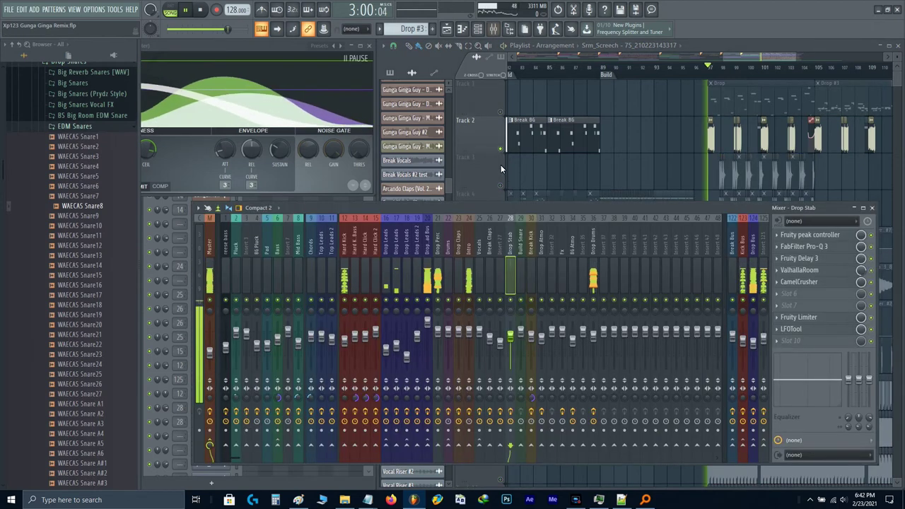
click(821, 266)
scroll(287, 287, down, 3)
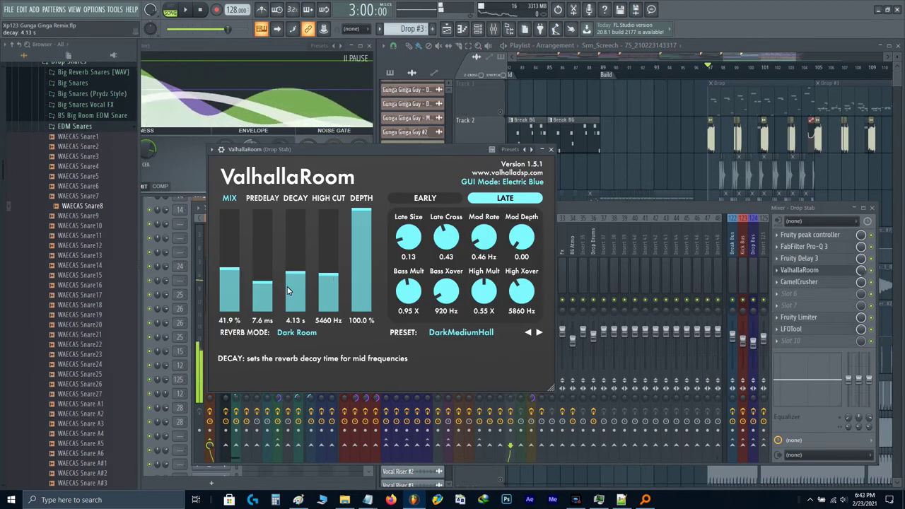
key(space)
scroll(287, 287, down, 2)
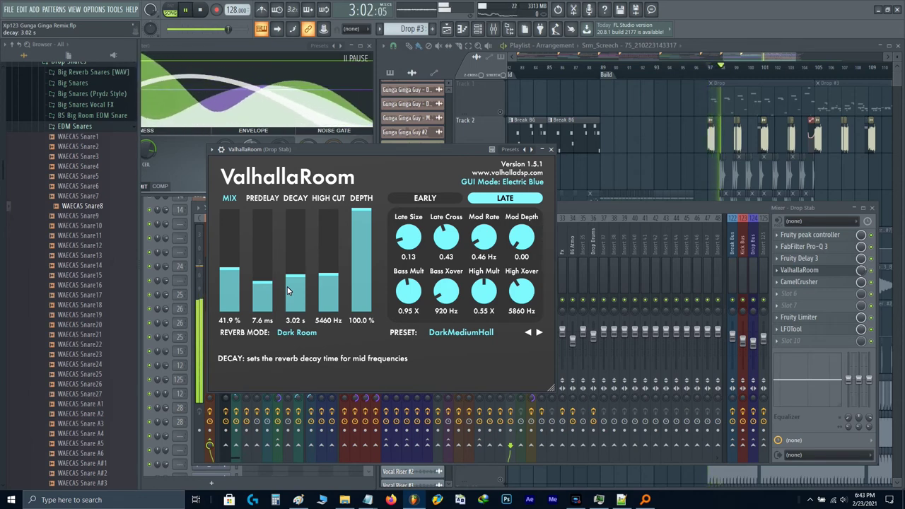
key(Escape)
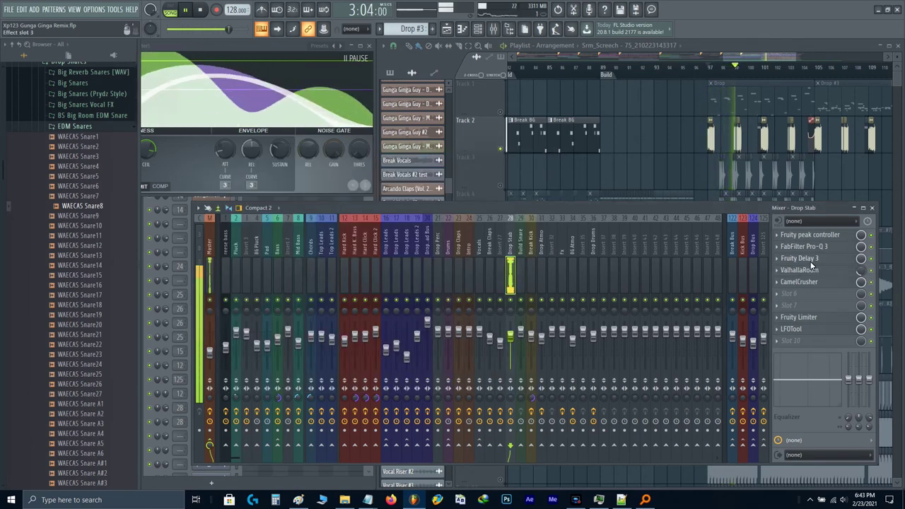
- Set the Fruity Delay 3 feedback level on Drop Stab to 34.4%, close the mixer, stop playback and restore all tracks from solo
click(808, 259)
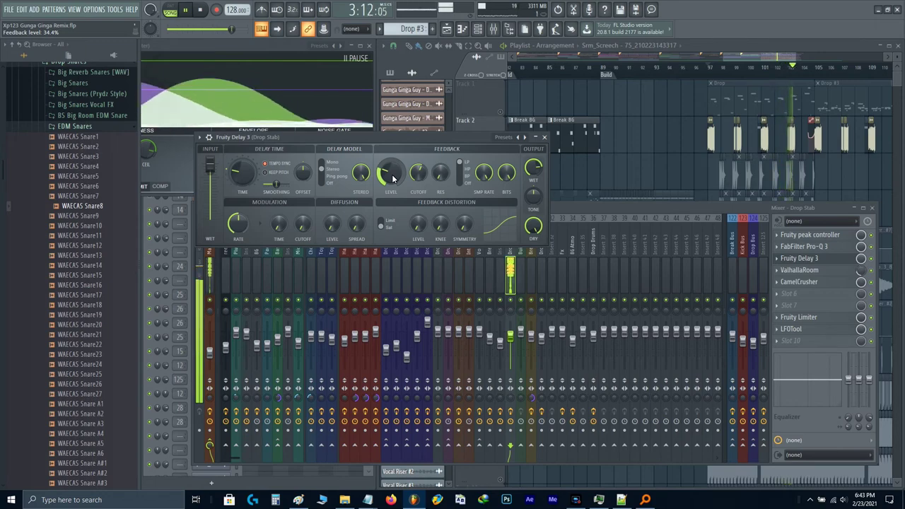
click(544, 137)
click(871, 207)
key(space)
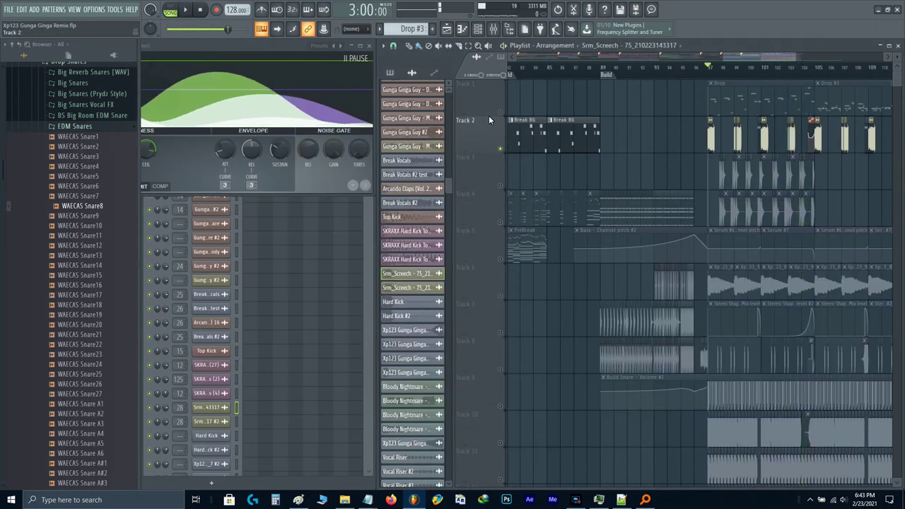
- Listen briefly to the vocal snare fill in the second half of bar 96, just before the second drop
scroll(705, 144, up, 6)
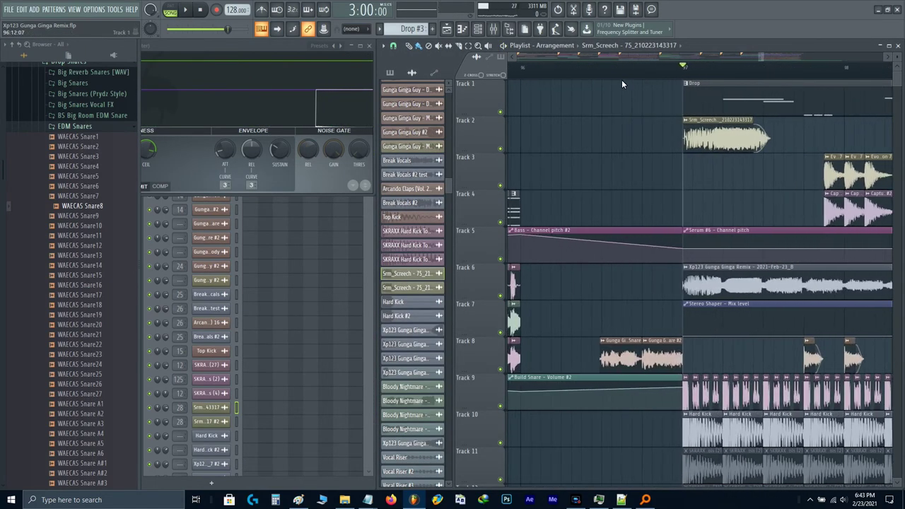
click(605, 75)
key(space)
key(space)
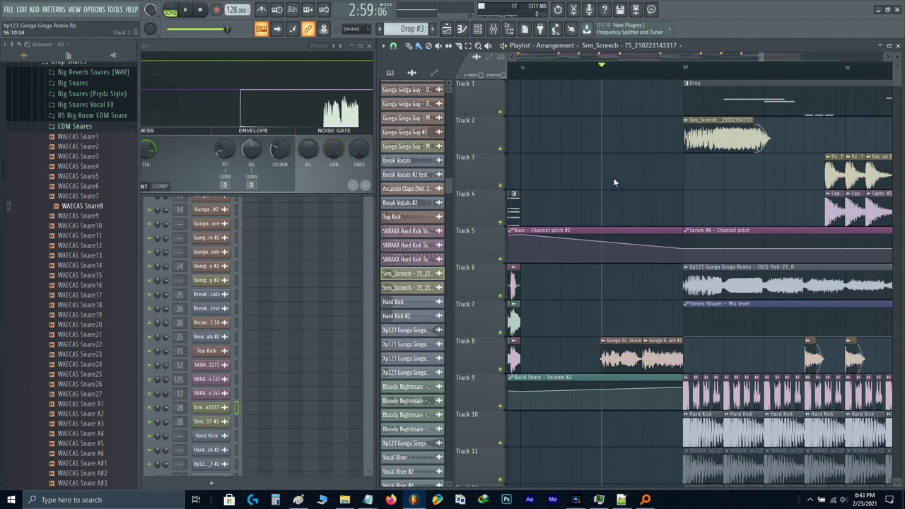
- Audition snare samples from the WAProd Big Snares folder and place WA Big Snare1 on Track 6 in bar 96
click(107, 194)
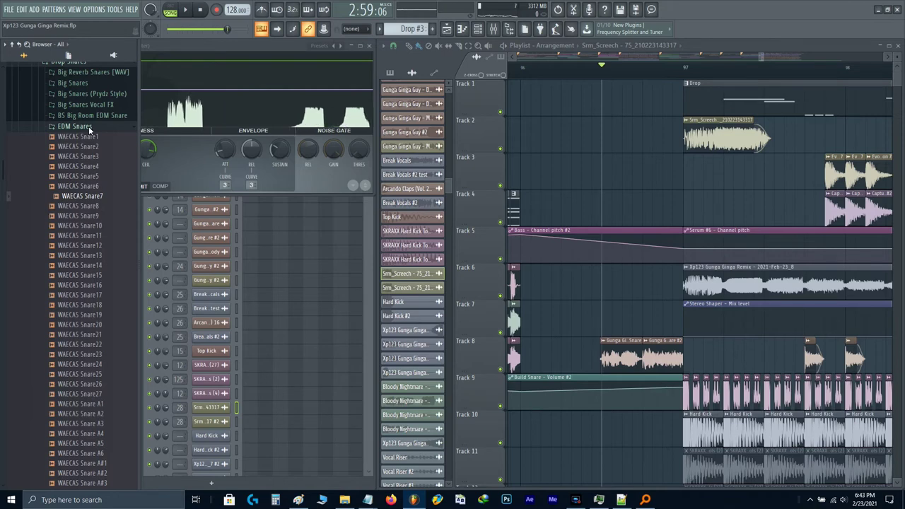
click(79, 126)
click(87, 170)
click(90, 176)
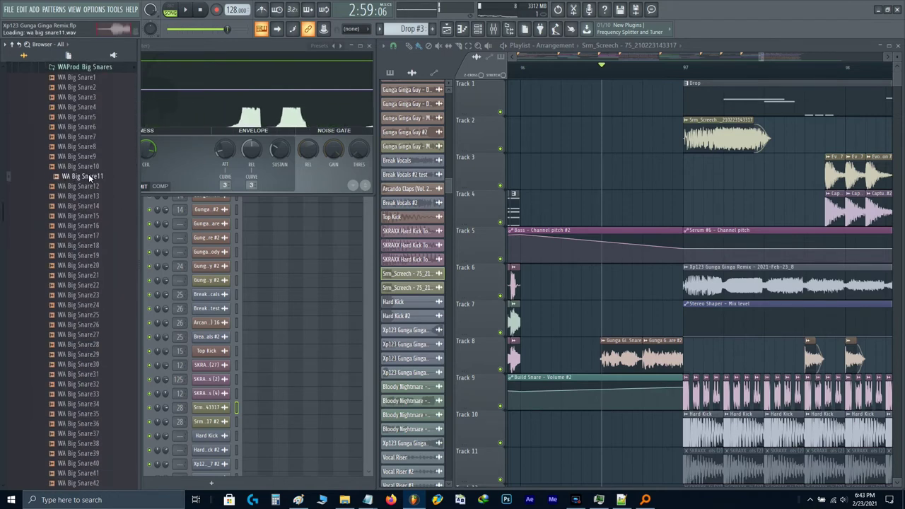
click(75, 128)
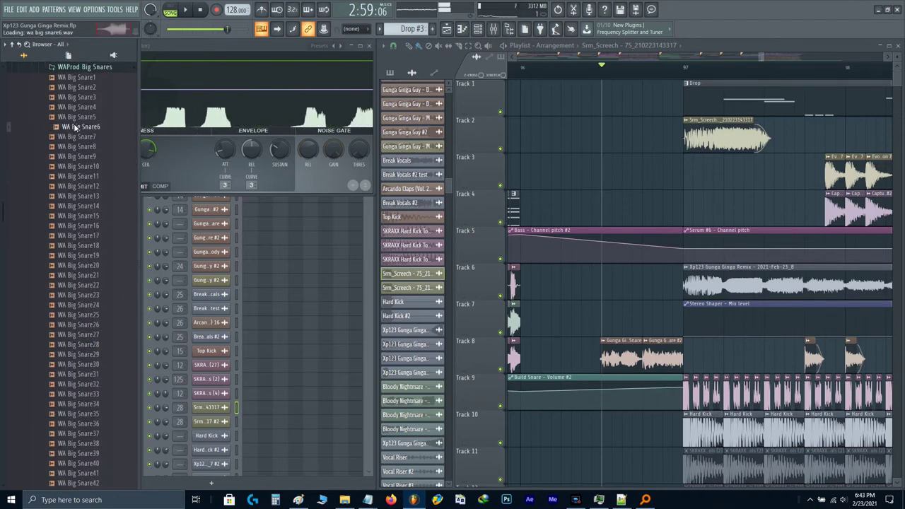
scroll(508, 211, left, 2)
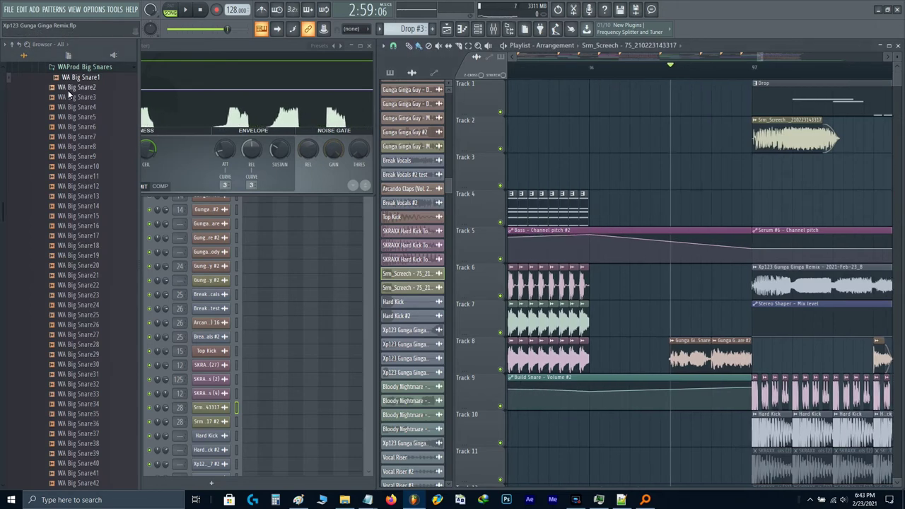
drag(66, 80, 636, 291)
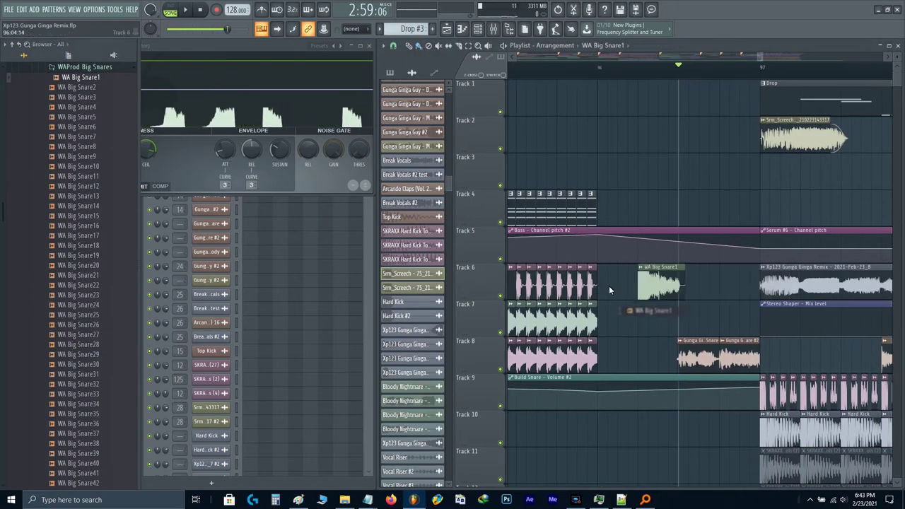
- Audition further WA Big Snare samples and place WA Big Snare5 on Track 4 in bar 96
click(66, 99)
click(69, 106)
click(70, 116)
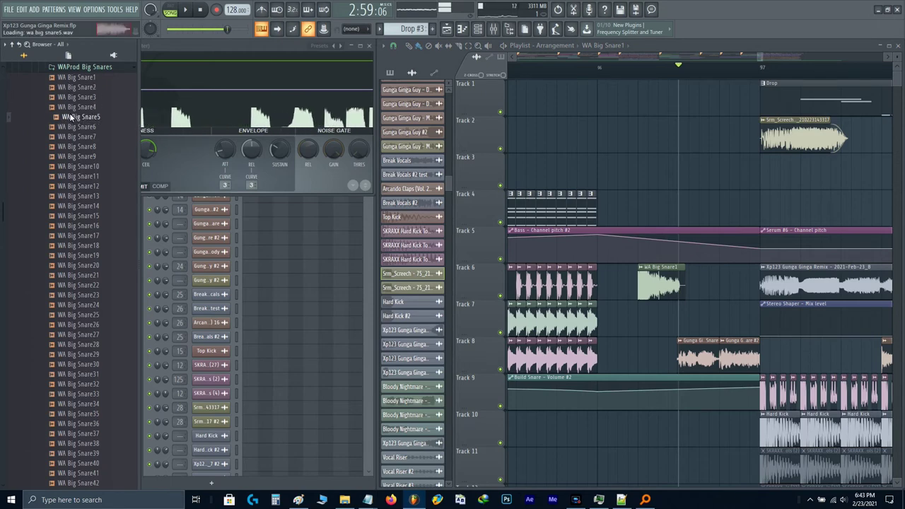
click(71, 127)
drag(456, 187, 696, 203)
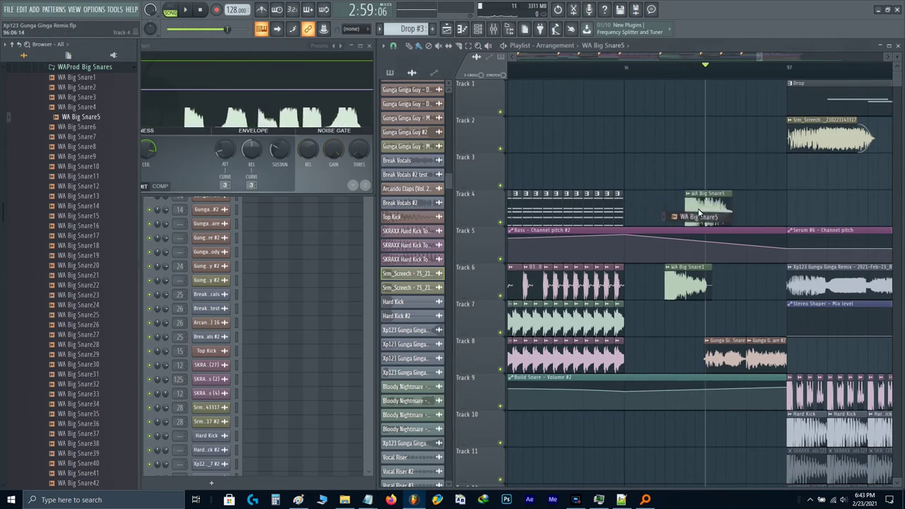
- Line up WA Big Snare1 and WA Big Snare5 back to back on Track 6, above the two vocal snare clips before bar 97
scroll(707, 211, up, 3)
drag(752, 216, 848, 215)
drag(710, 283, 778, 283)
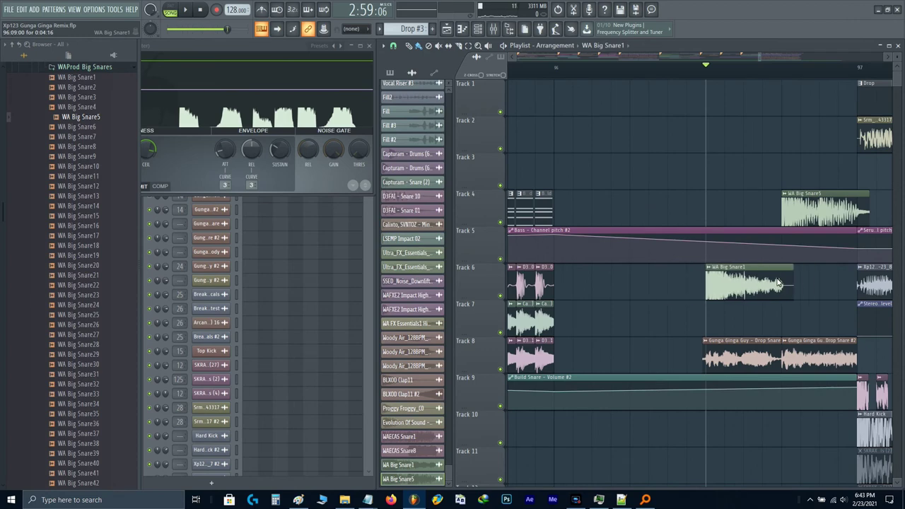
drag(805, 219, 805, 292)
- Play the snare fill, then swap the two clips so WA Big Snare5 comes first and WA Big Snare1 leads into bar 97
key(space)
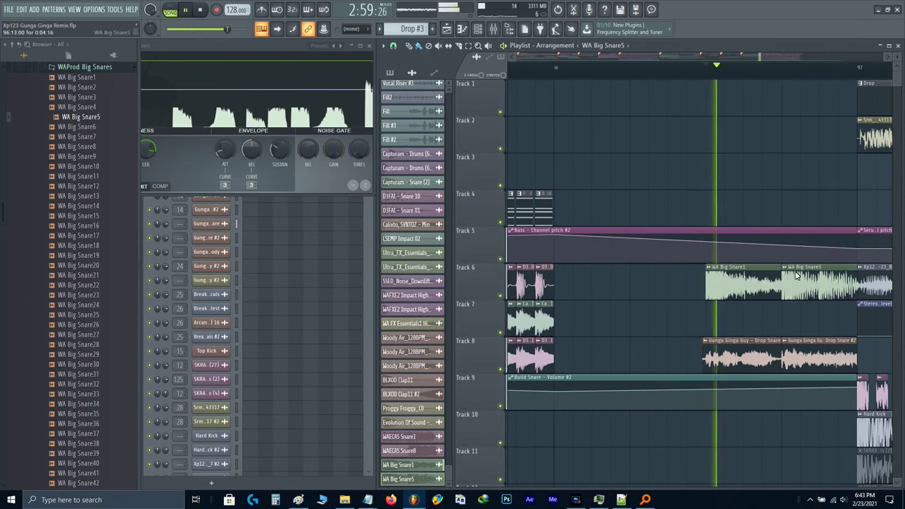
key(space)
drag(613, 286, 629, 326)
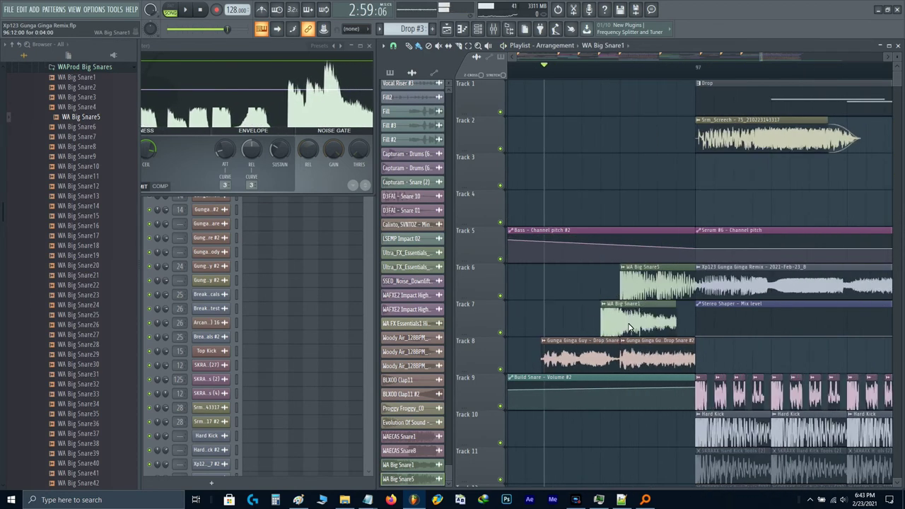
drag(654, 294, 581, 294)
- Play back the snare fill and the second drop through Drop #3, following the clips from bar 96 to about bar 108
key(space)
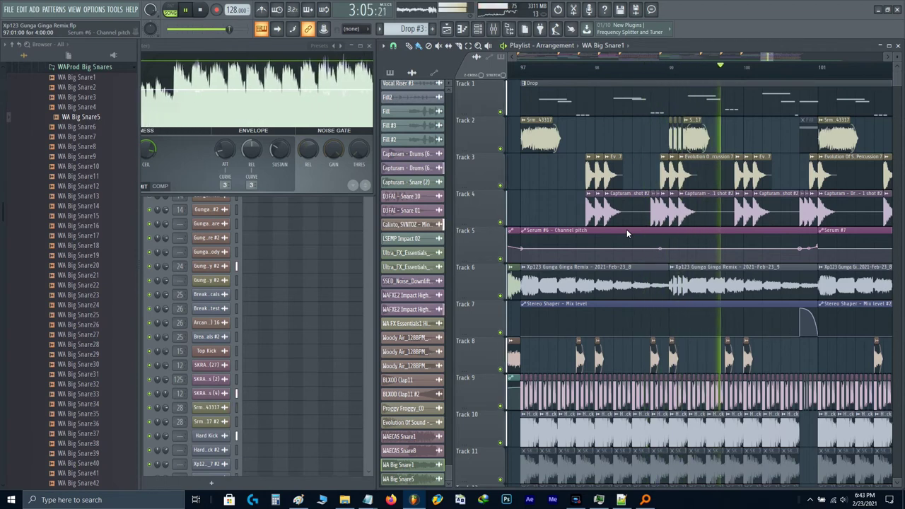
scroll(621, 228, down, 3)
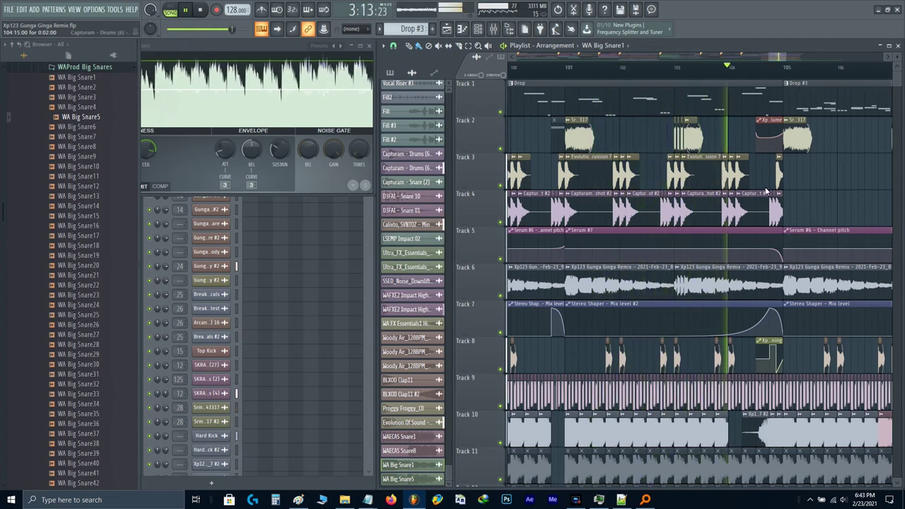
drag(806, 201, 627, 233)
scroll(637, 202, down, 2)
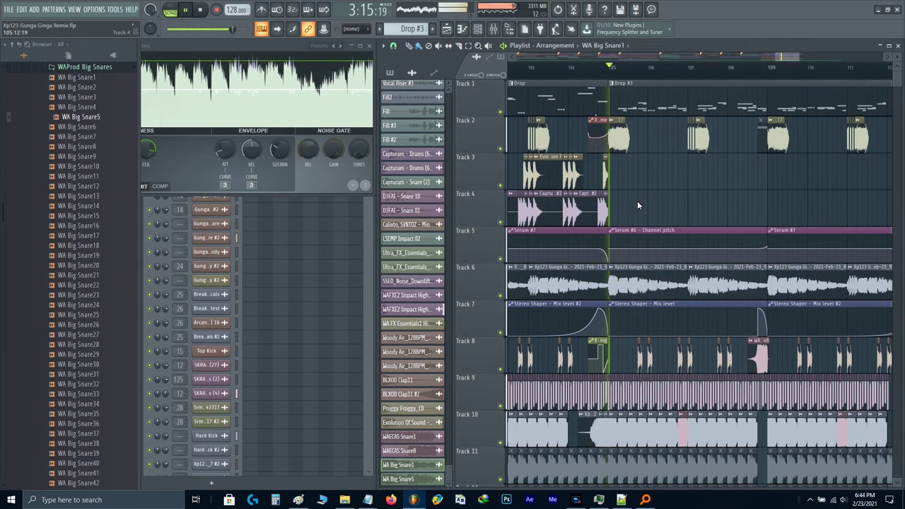
scroll(735, 176, right, 2)
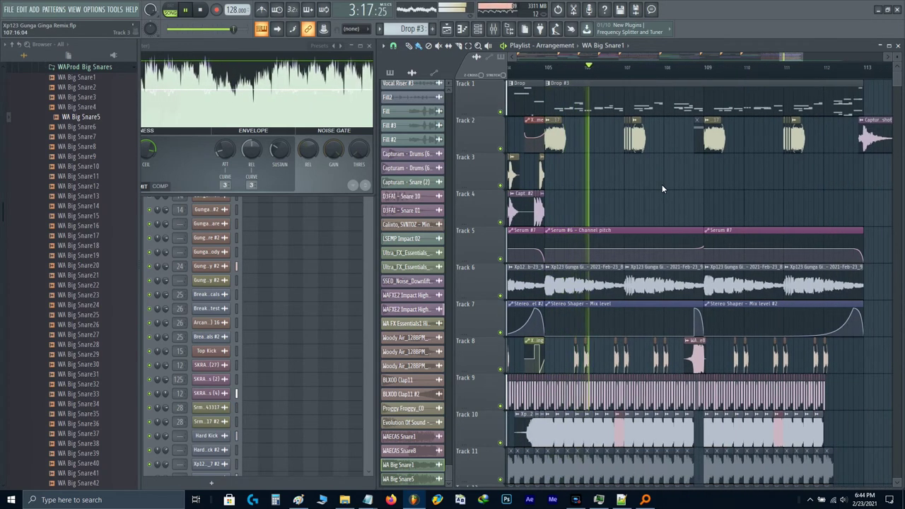
scroll(687, 189, up, 2)
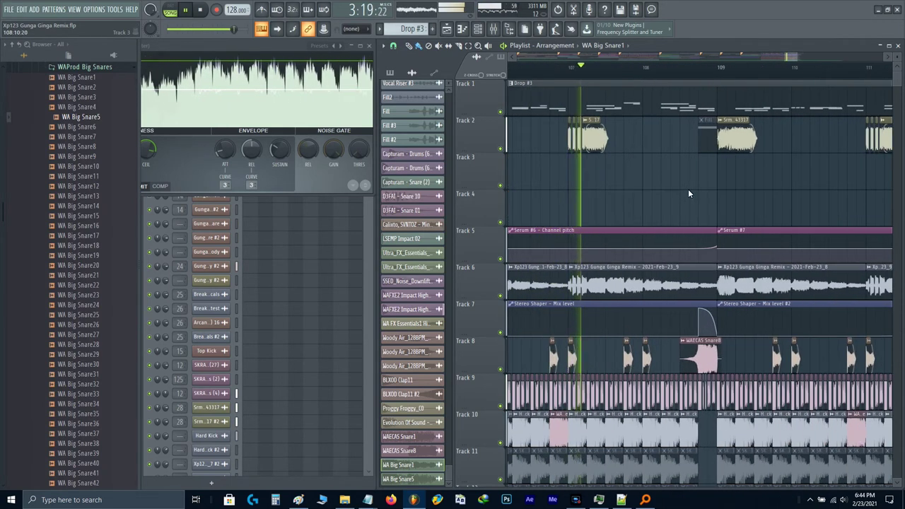
scroll(707, 185, down, 2)
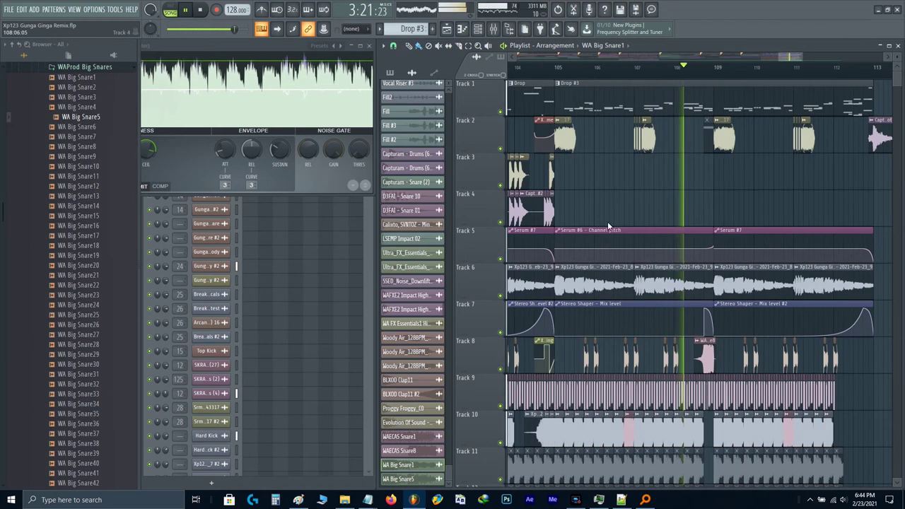
- Open the Drop Stab mixer track's volume value while Drop #3 plays, and return to the playlist around bars 109 to 113
key(F9)
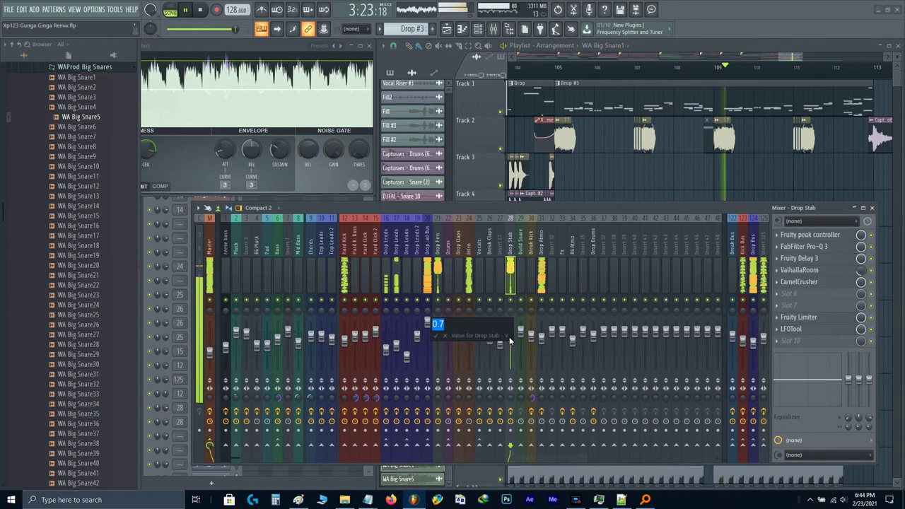
key(F9)
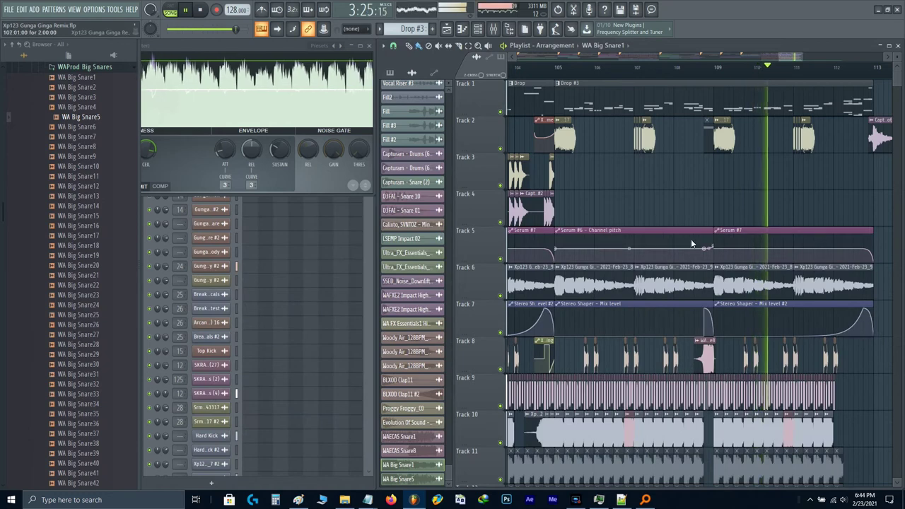
scroll(707, 243, up, 3)
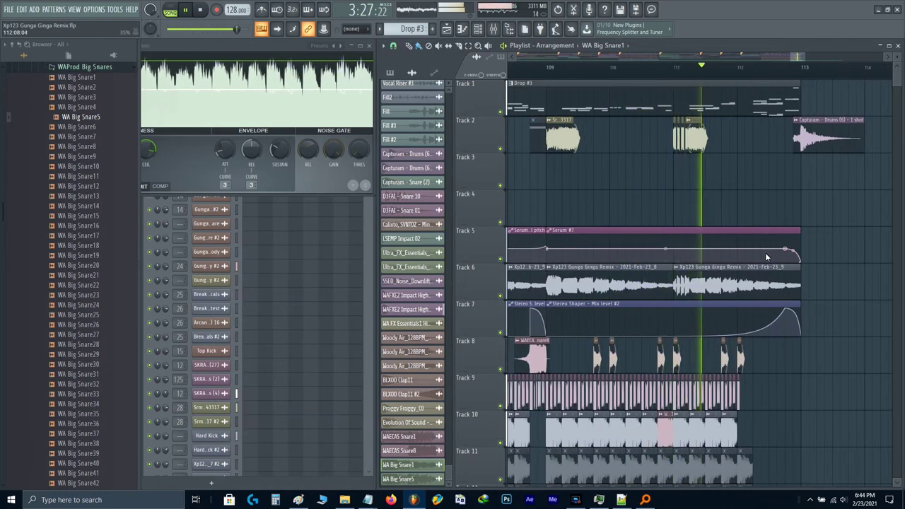
- Stop playback and delete the Capturam - Drums (6) one-shot clip at bar 113 on Track 2
drag(820, 189, 703, 222)
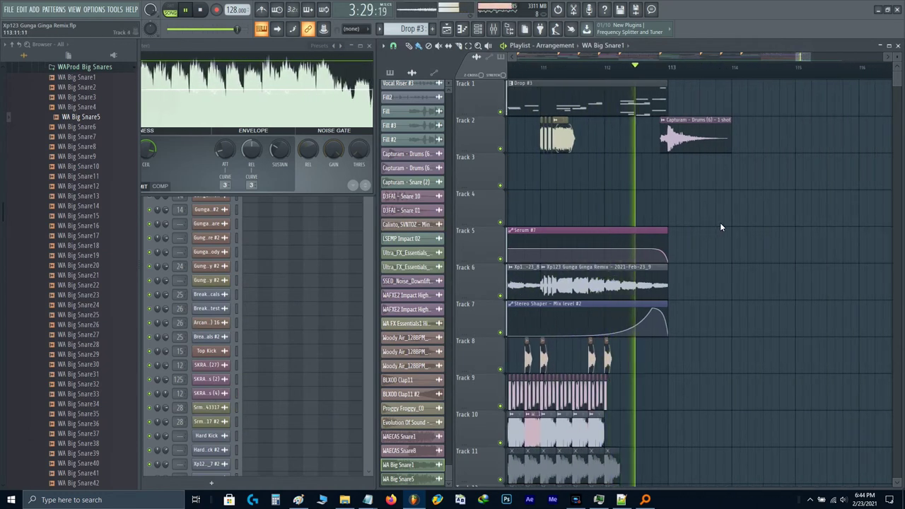
scroll(729, 225, up, 2)
scroll(728, 223, down, 9)
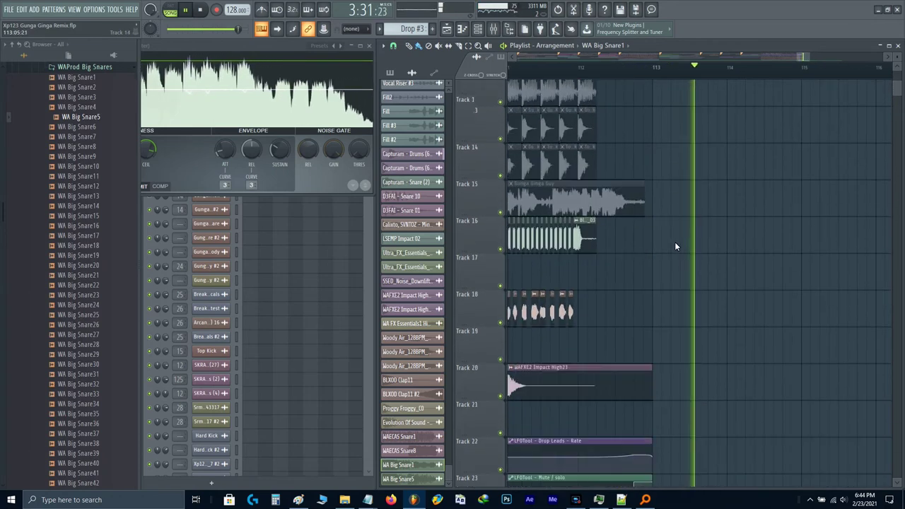
scroll(674, 241, up, 8)
key(space)
right_click(684, 142)
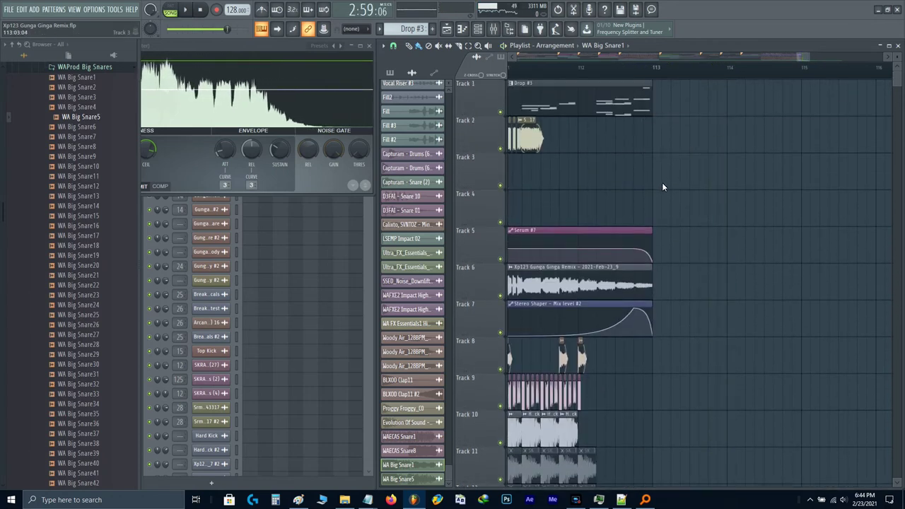
key(ctrl+z)
scroll(647, 171, up, 2)
right_click(667, 143)
- Place a Hard Kick clip on Track 10 at bar 113 and solo Track 10 to play it alone
scroll(661, 157, down, 6)
scroll(662, 160, down, 2)
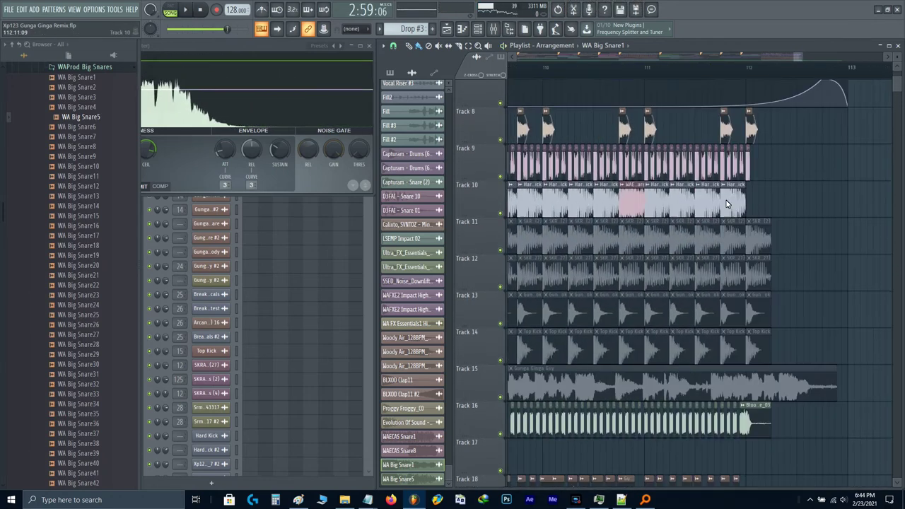
click(728, 205)
click(847, 202)
scroll(605, 262, up, 4)
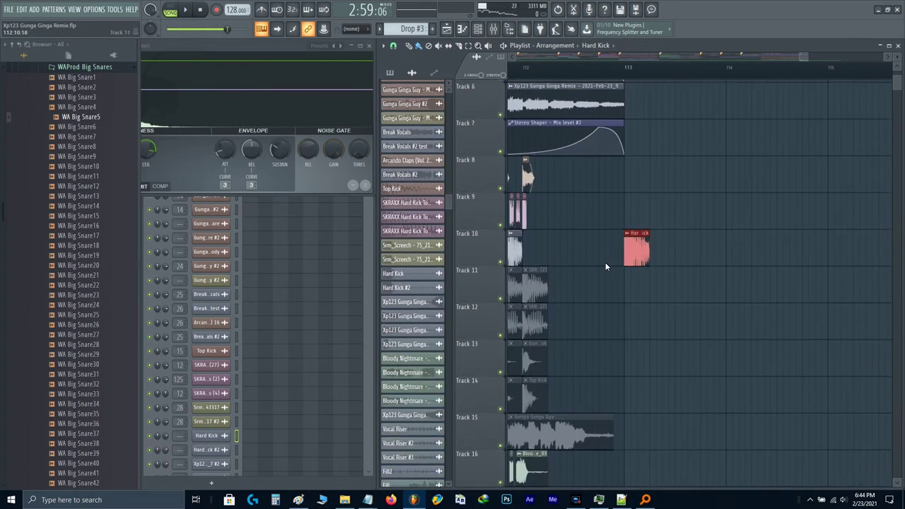
key(space)
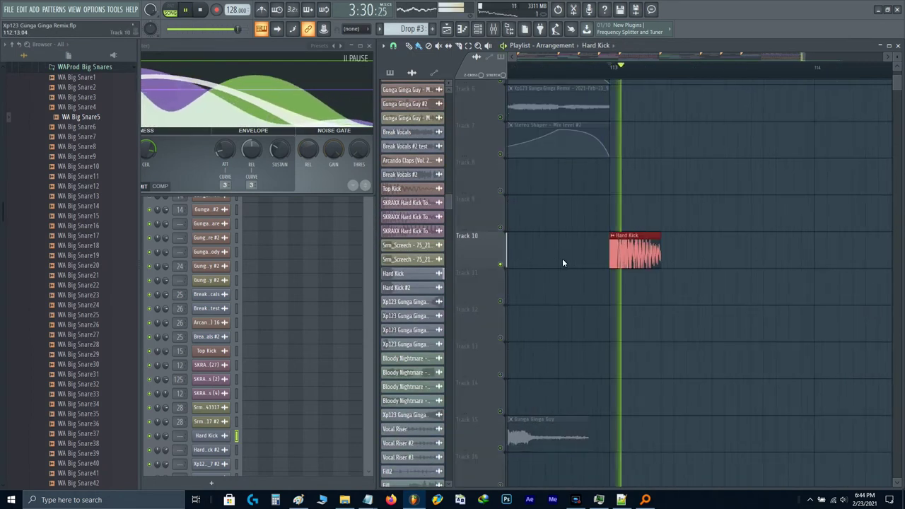
scroll(562, 258, down, 4)
key(space)
- Clear the old sample from Edison on the Master mixer track and move Edison above GTune in the effect chain
key(F9)
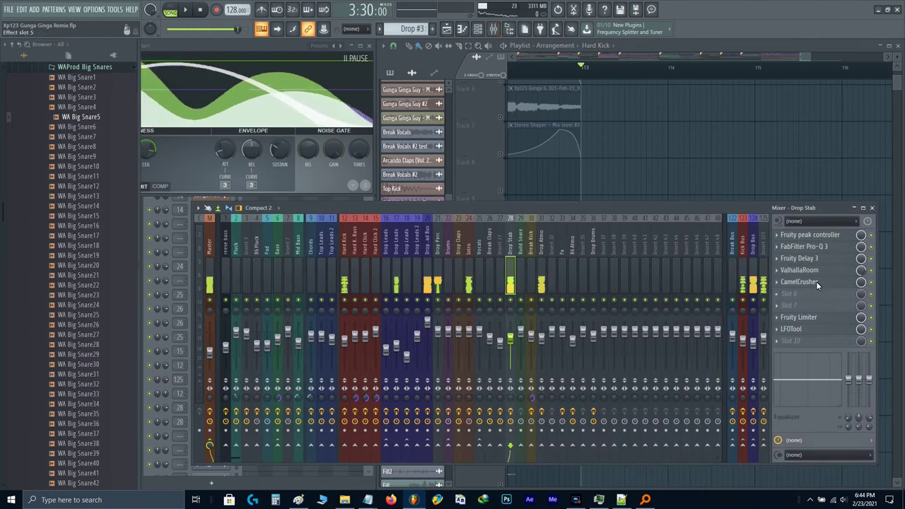
key(Home)
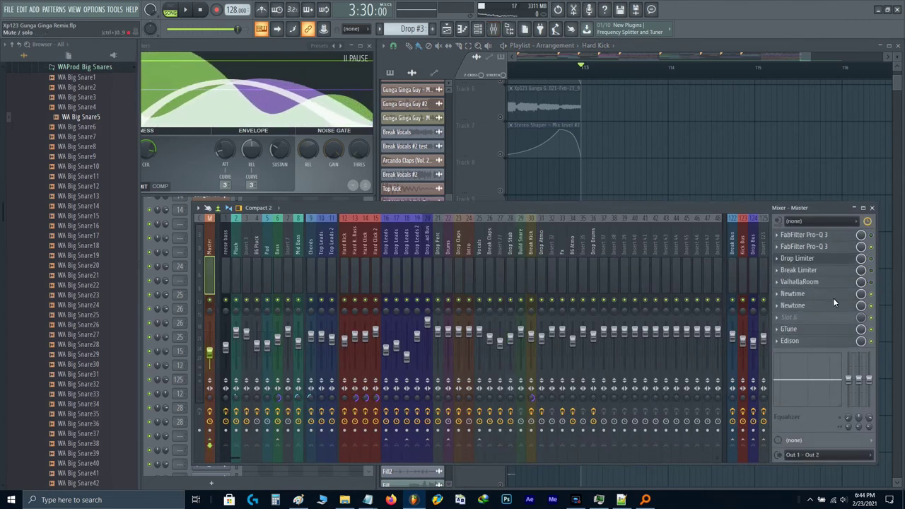
click(804, 340)
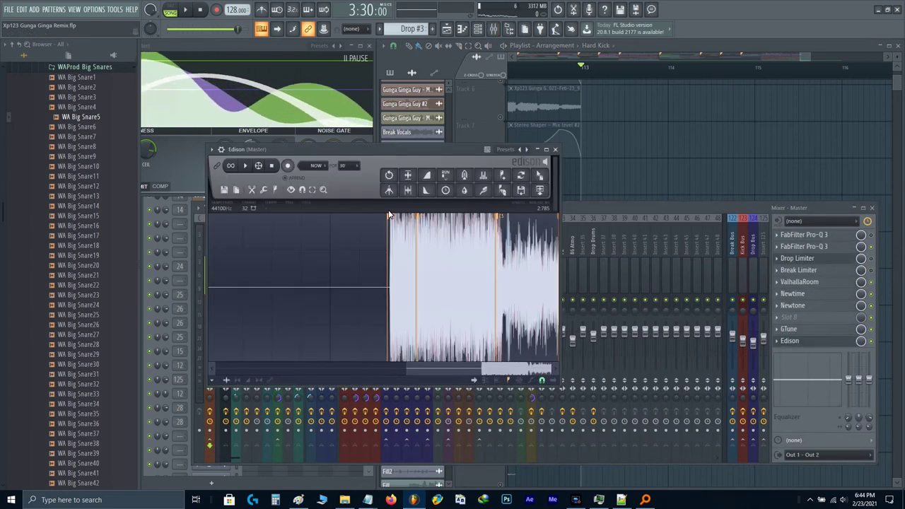
key(ctrl+n)
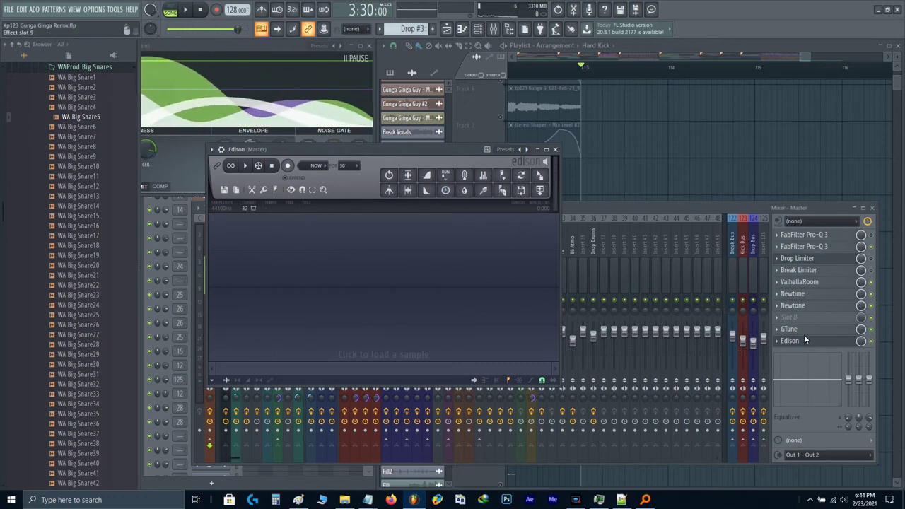
right_click(779, 341)
click(786, 276)
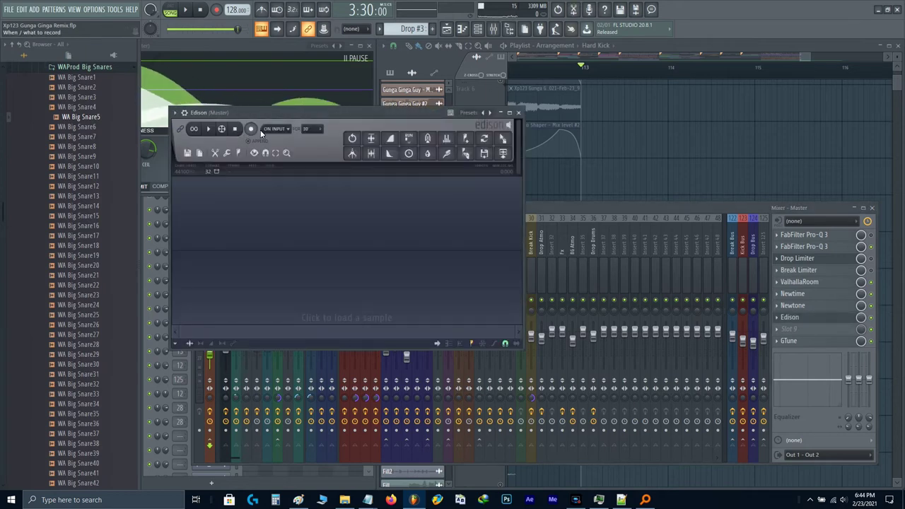
- Record the soloed Hard Kick at bar 113 into Edison with On Input triggering, letting its tail ring out before stopping
click(251, 130)
click(671, 129)
key(space)
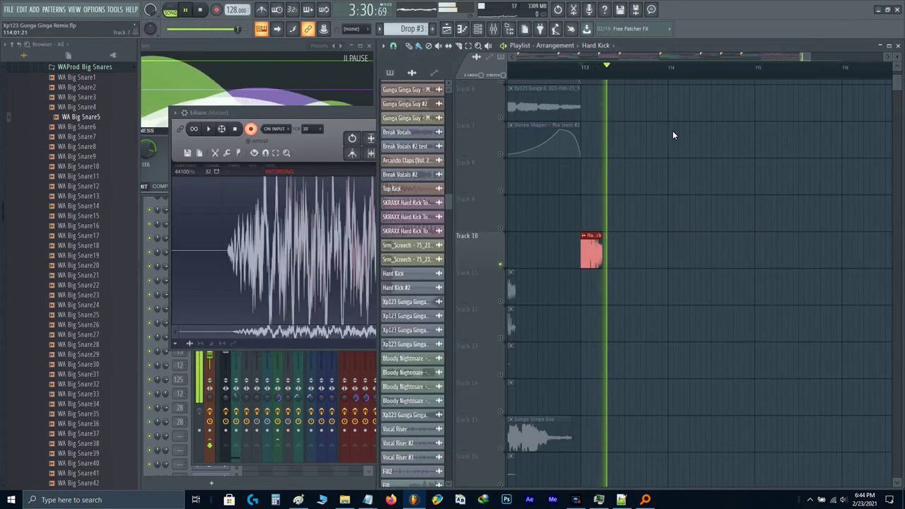
scroll(672, 130, down, 2)
scroll(672, 130, down, 1)
scroll(672, 130, up, 2)
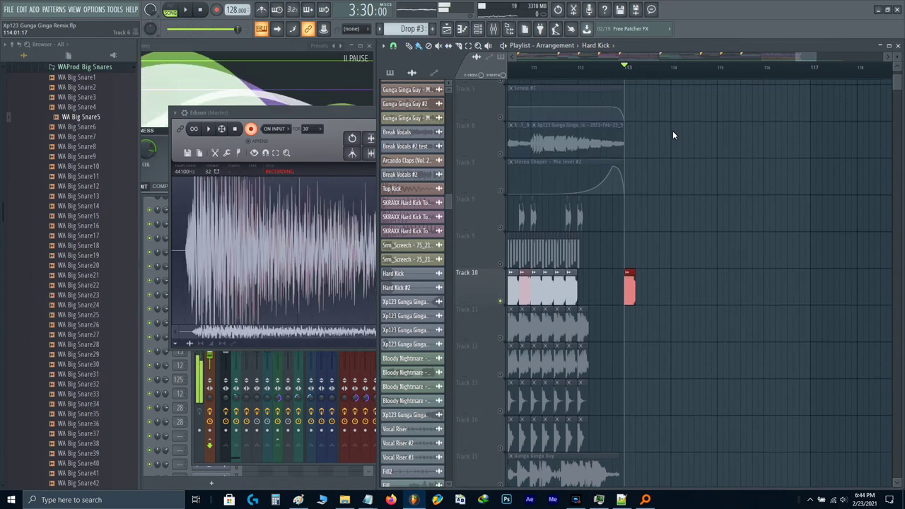
click(303, 219)
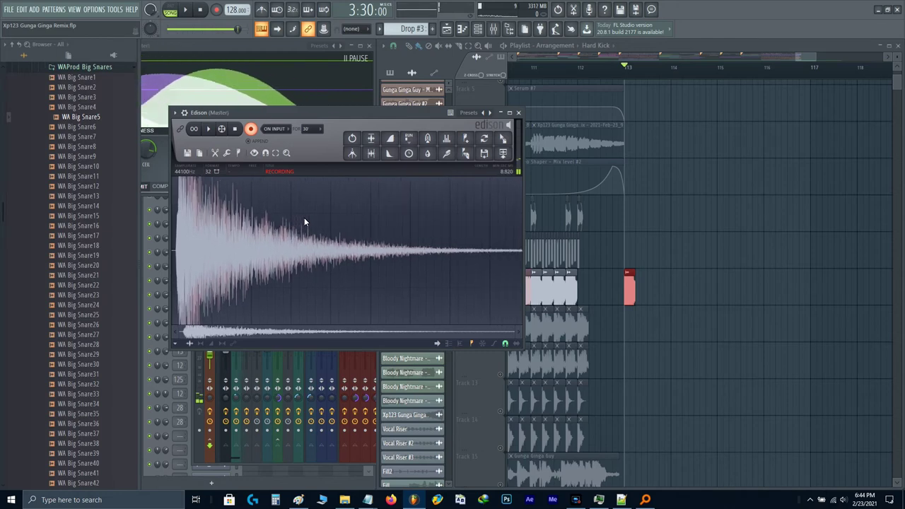
click(248, 129)
- Trim the recorded kick in Edison, cutting the silent end and the silence before the attack
drag(517, 255, 433, 254)
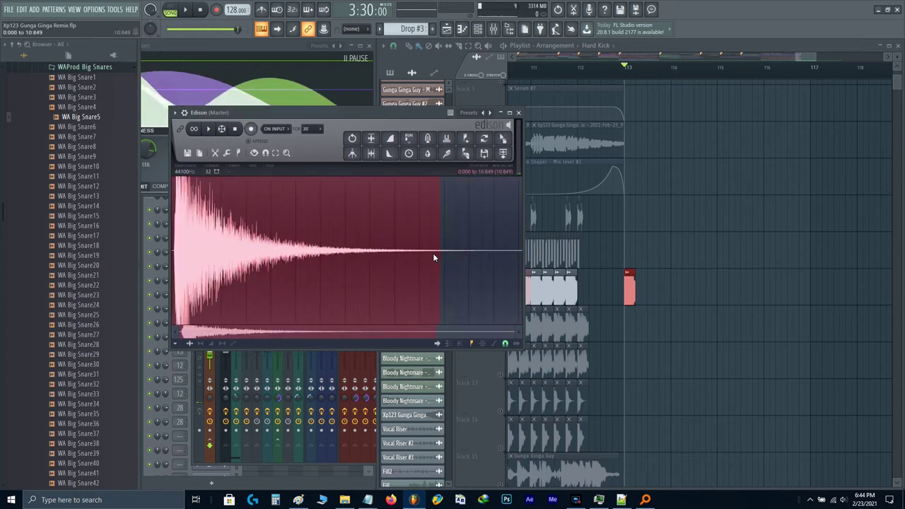
scroll(197, 257, up, 8)
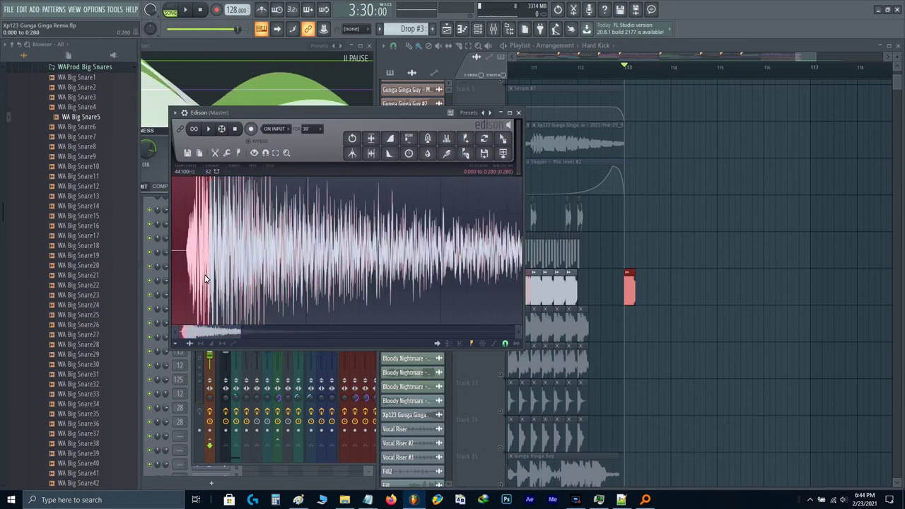
scroll(191, 287, up, 6)
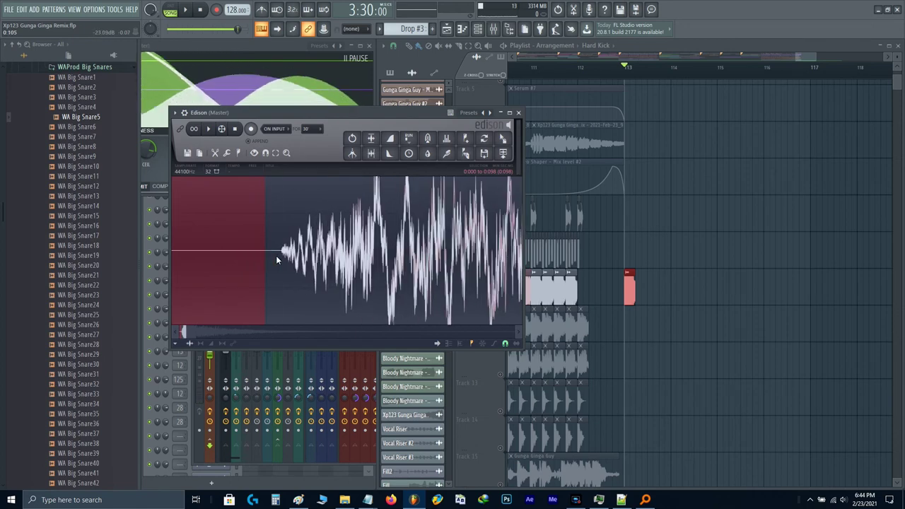
key(Delete)
- Send the trimmed kick recording to the playlist and use it to replace the Hard Kick clip at bar 113 on Track 10
drag(503, 138, 629, 229)
key(Escape)
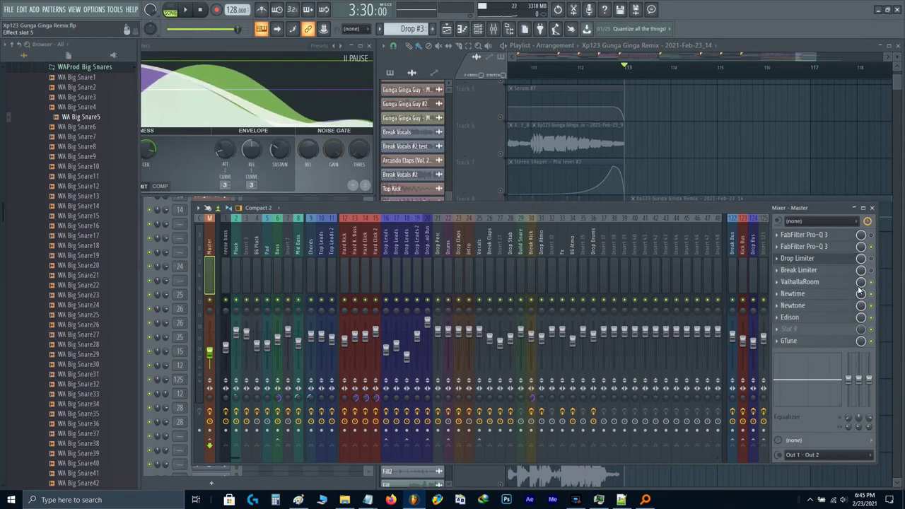
key(F9)
scroll(626, 259, up, 6)
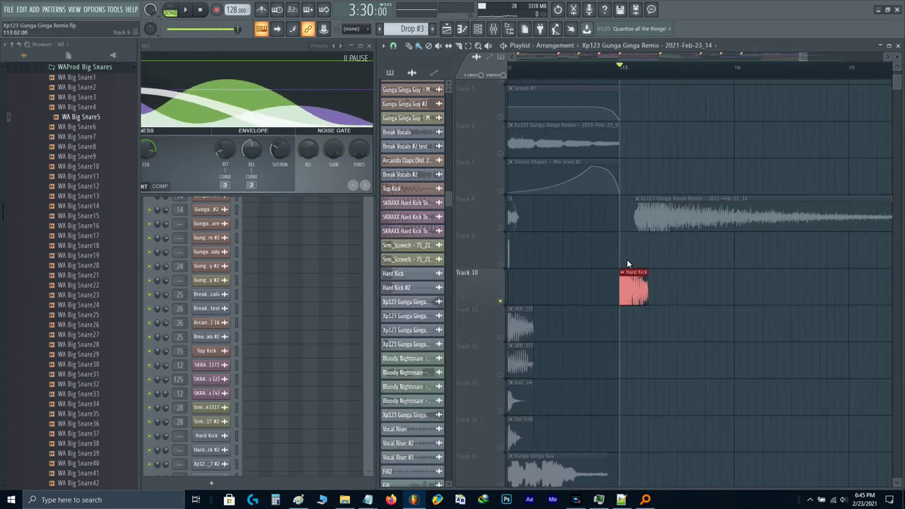
drag(677, 221, 647, 290)
right_click(642, 288)
- Copy the Gunga Ginga Guy - Tok and Top Kick clips to bar 113, unmute the copies, unsolo Track 10 and play the ending
scroll(636, 298, down, 2)
drag(684, 304, 747, 309)
scroll(566, 323, up, 3)
scroll(622, 349, down, 1)
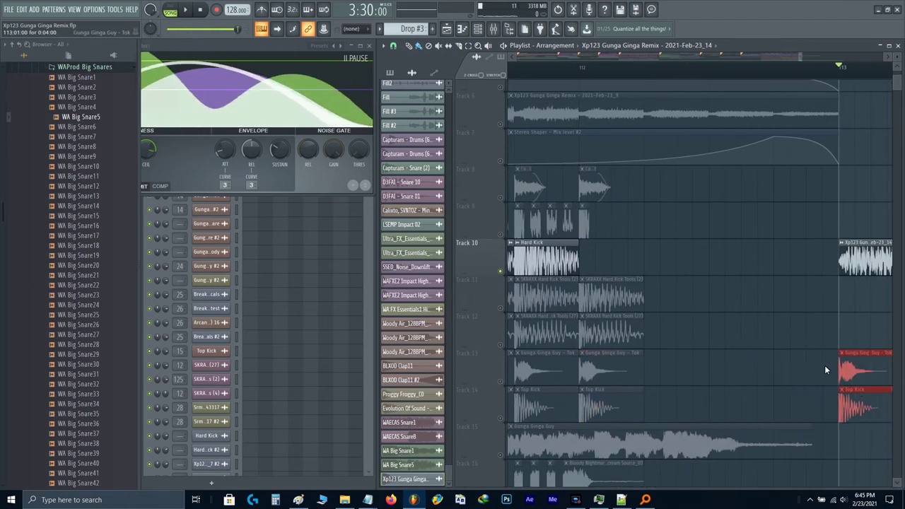
drag(751, 368, 494, 343)
right_click(500, 228)
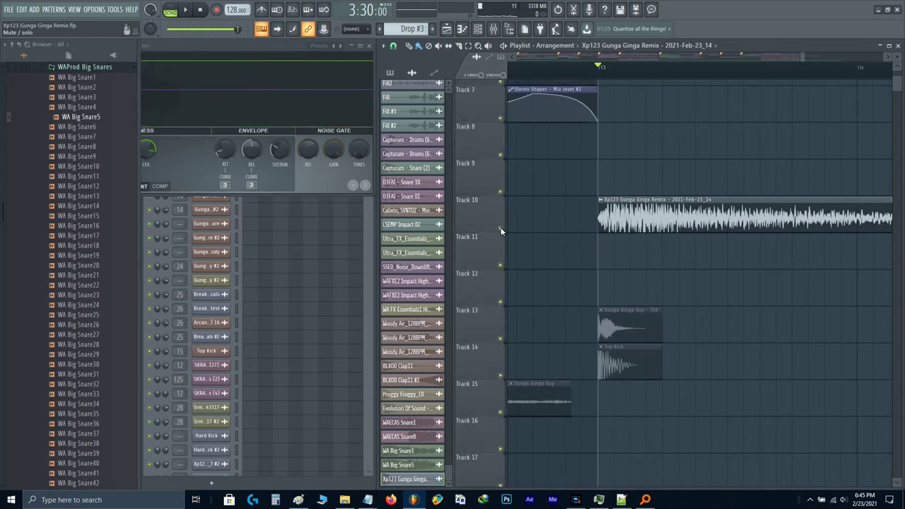
key(space)
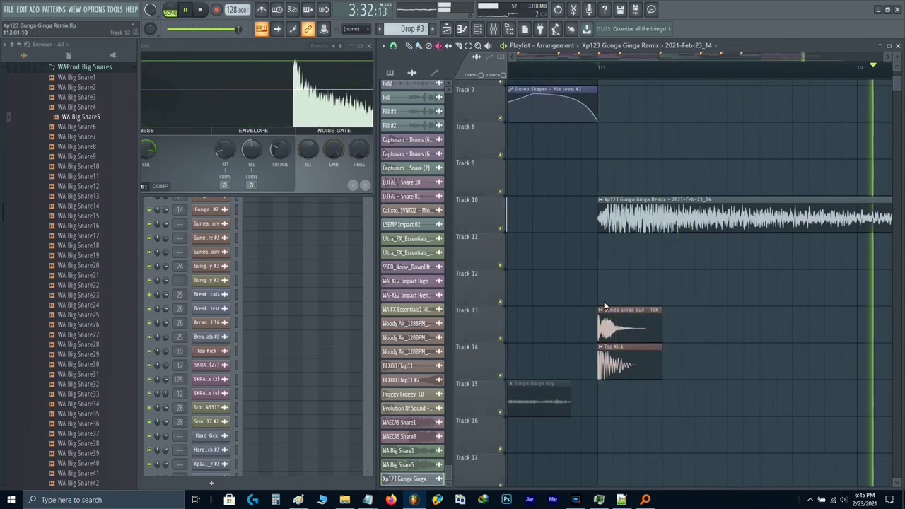
- Copy the two Gunga Ginga Guy drop snare clips before bar 105 on Track 19 so the copies end at bar 113
scroll(605, 308, down, 3)
scroll(657, 273, down, 5)
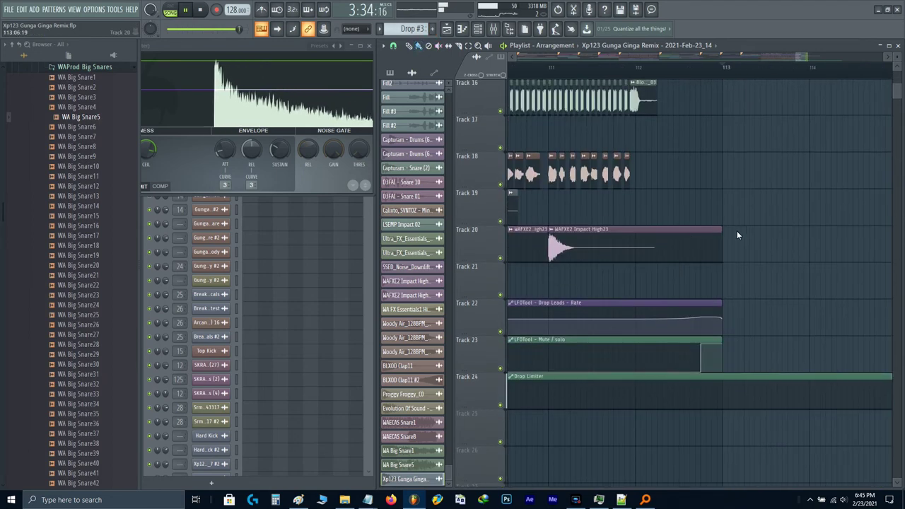
scroll(736, 233, down, 3)
scroll(647, 244, left, 2)
drag(574, 251, 572, 251)
key(ctrl+c)
scroll(833, 247, up, 7)
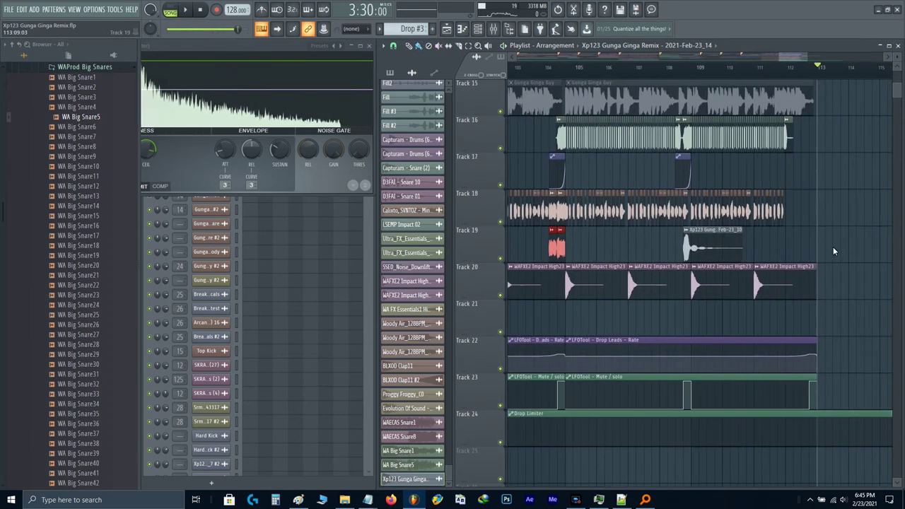
key(ctrl+v)
key(ctrl+z)
scroll(832, 247, up, 2)
key(ctrl+v)
drag(678, 155, 828, 190)
scroll(828, 190, down, 2)
- Play the ending from bar 112, and solo Track 19 to hear the two copied snare clips alone
click(683, 67)
key(space)
drag(777, 120, 614, 233)
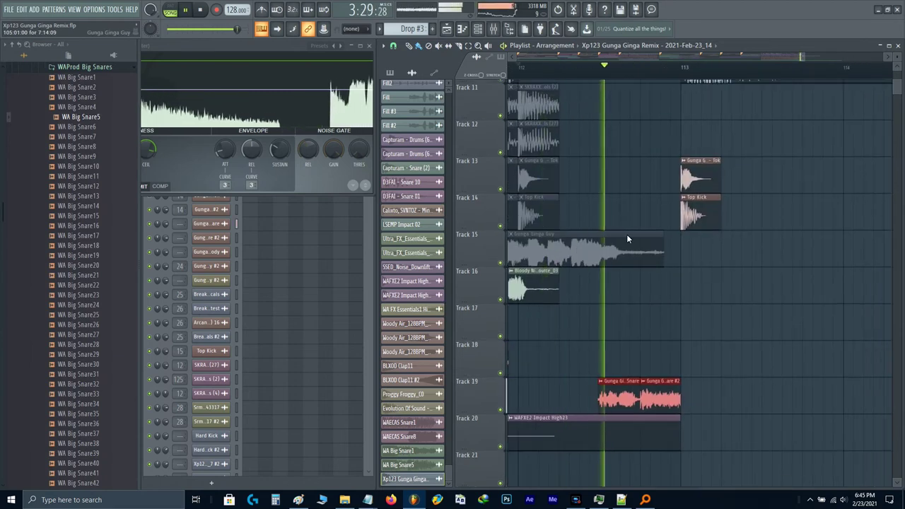
scroll(626, 238, down, 3)
key(space)
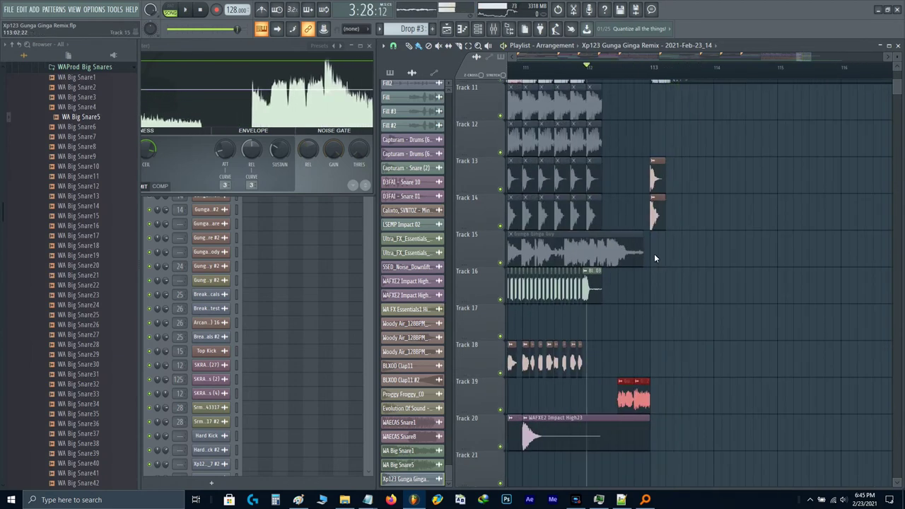
scroll(654, 253, up, 3)
right_click(500, 409)
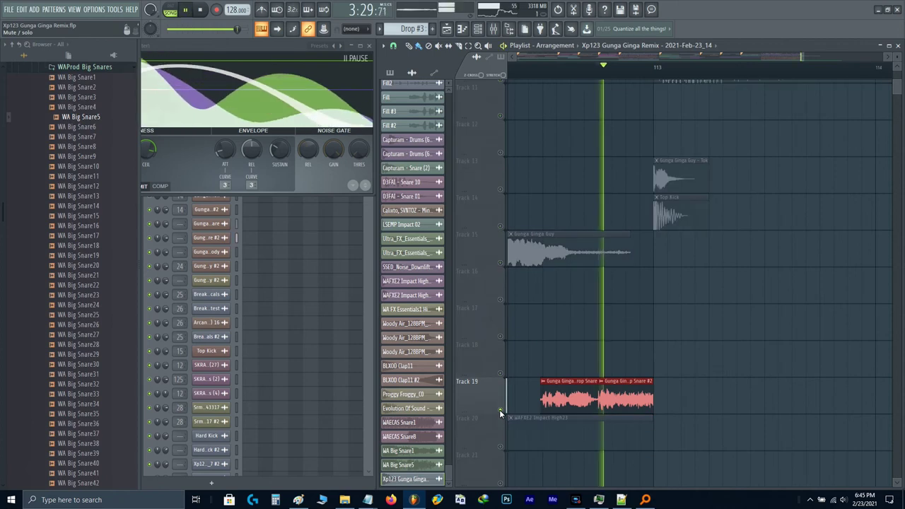
- Make the second snare clip before bar 113 unique and route its channel to mixer track 28, Drop Stab
click(600, 382)
click(621, 434)
double_click(617, 398)
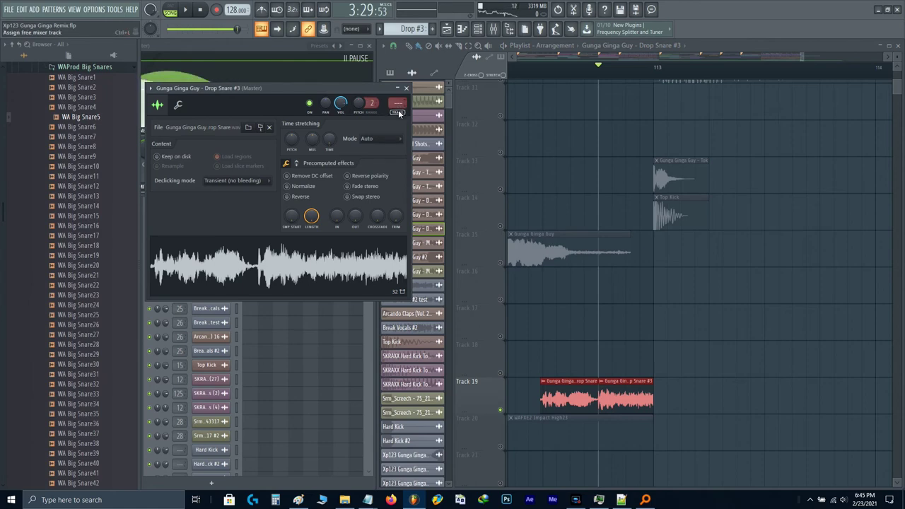
drag(399, 113, 395, 104)
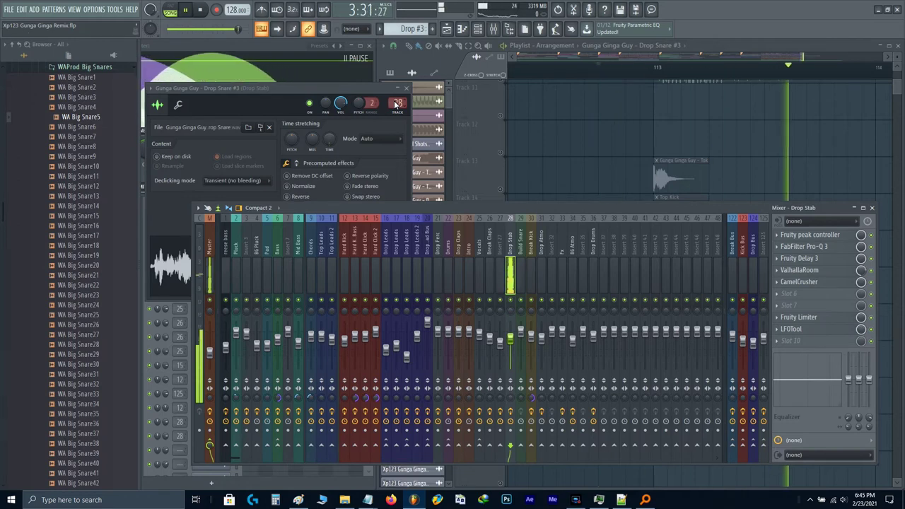
key(Escape)
key(Escape)
key(space)
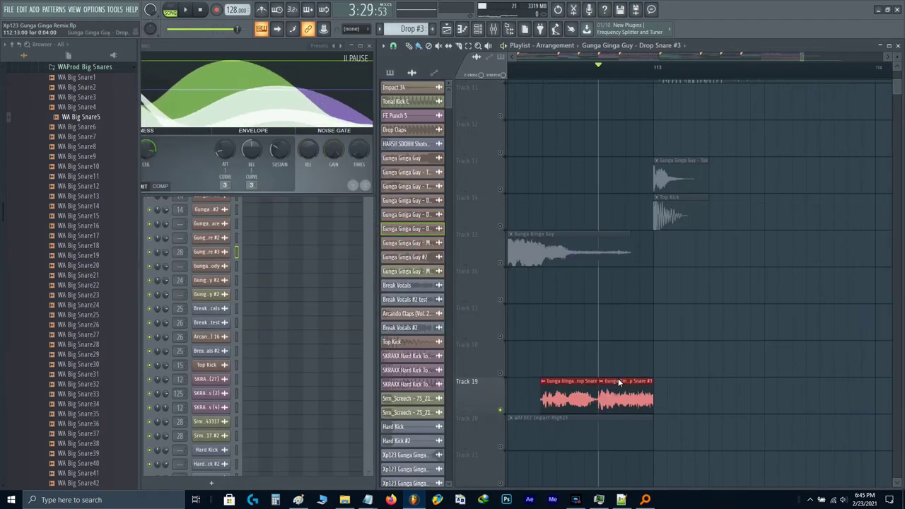
- Turn off the solo on Track 19 and play the ending from bar 112 with all tracks
scroll(618, 378, down, 3)
click(579, 69)
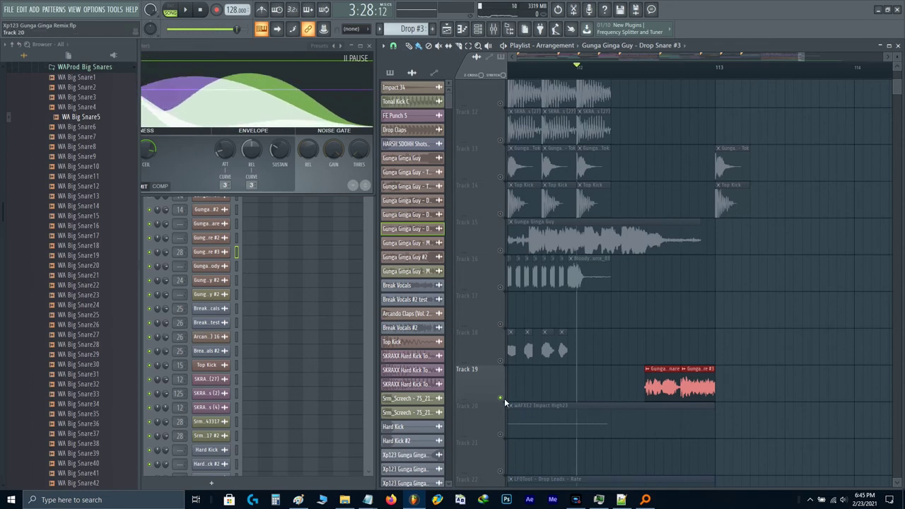
scroll(598, 356, down, 2)
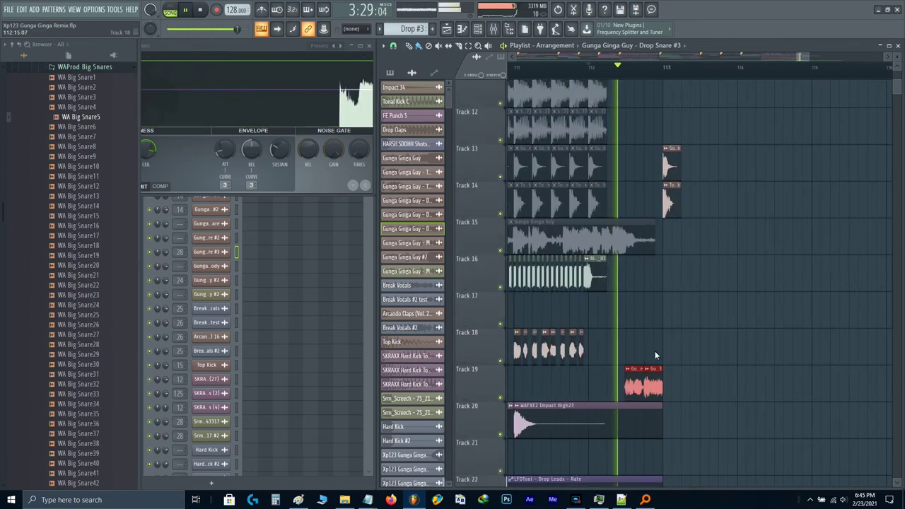
key(space)
- Turn on Normalize for the last snare clip before bar 113 and play the ending again
double_click(656, 385)
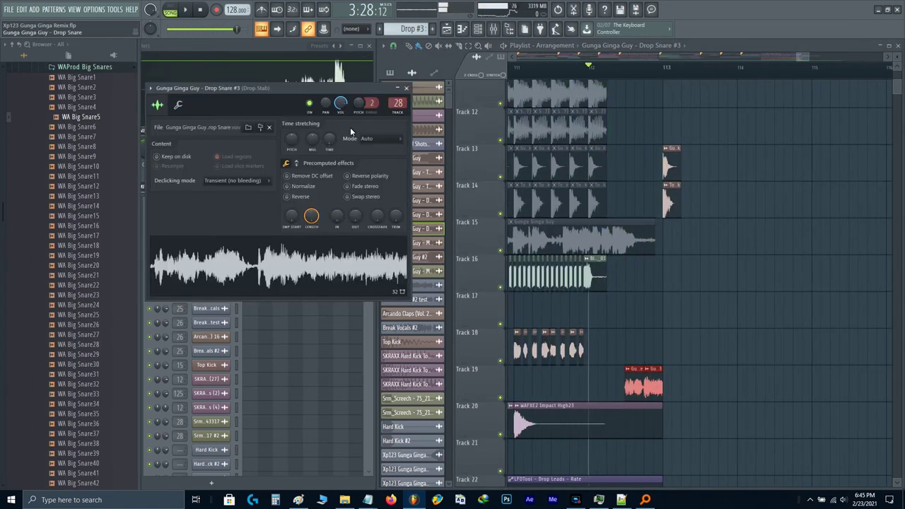
click(308, 186)
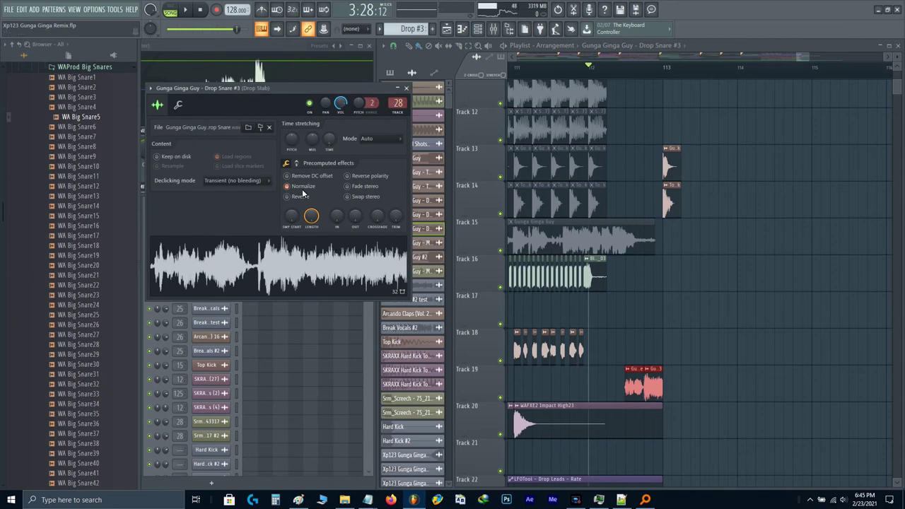
key(space)
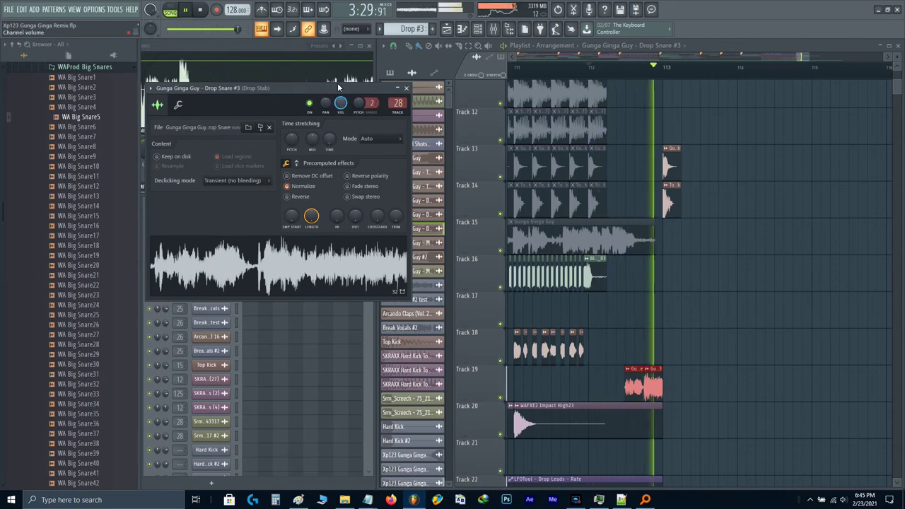
- Solo Track 19 and play the two snare clips before bar 113 on their own
click(406, 88)
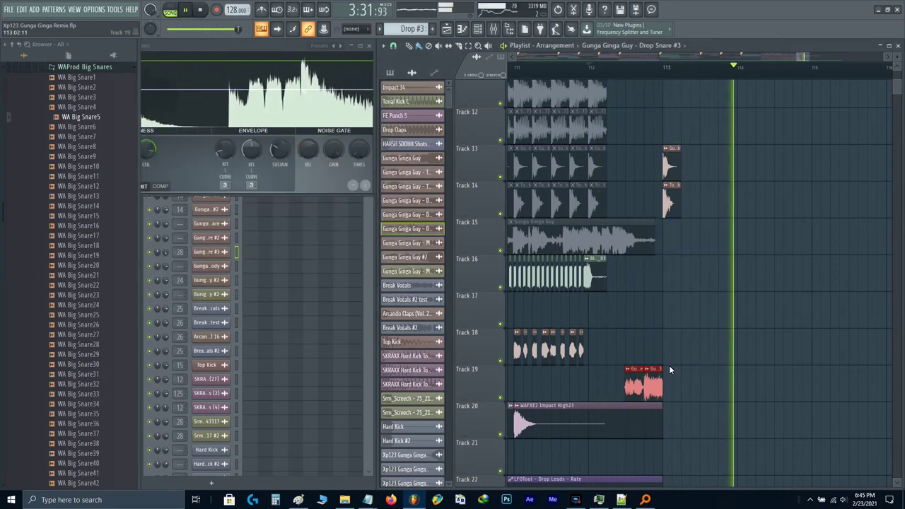
scroll(647, 113, up, 3)
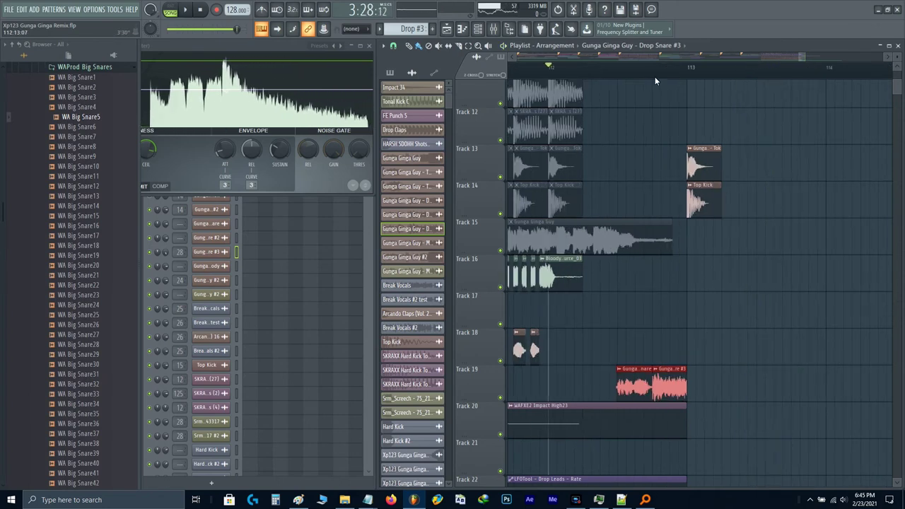
click(653, 71)
right_click(501, 398)
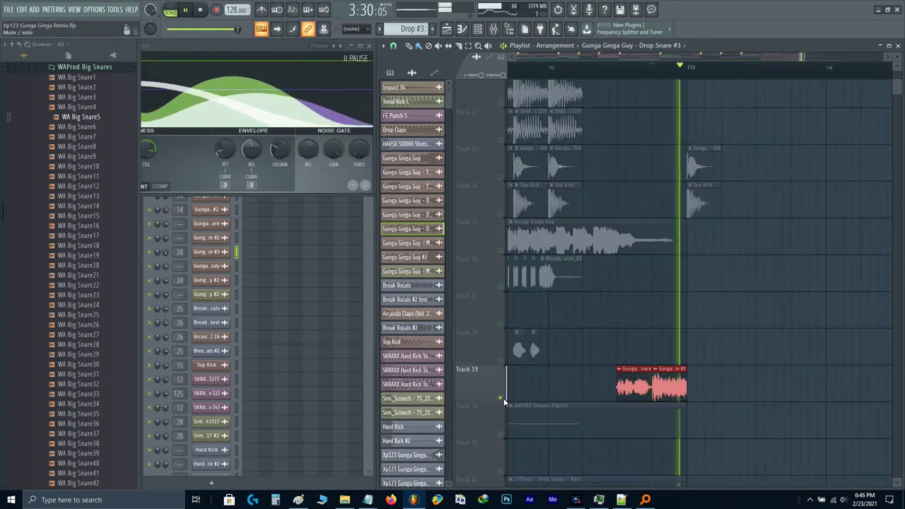
scroll(634, 350, down, 1)
key(space)
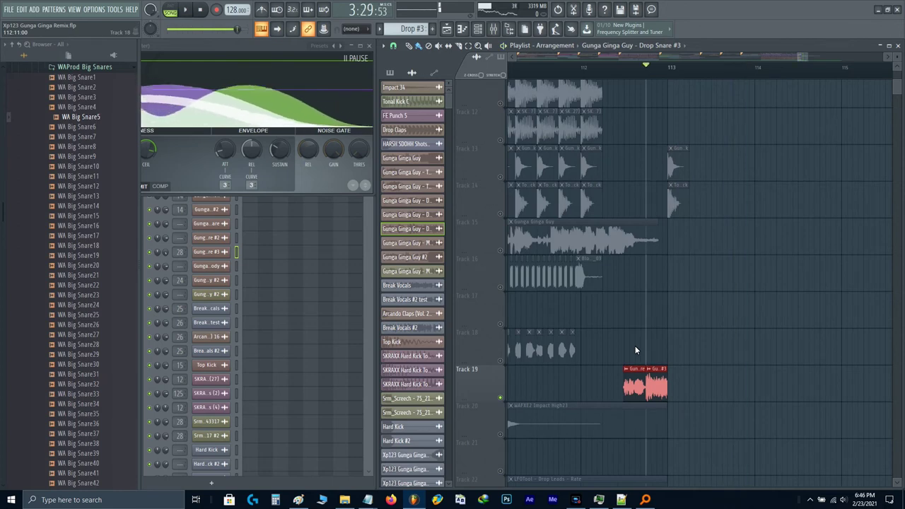
scroll(634, 350, down, 2)
scroll(636, 343, down, 1)
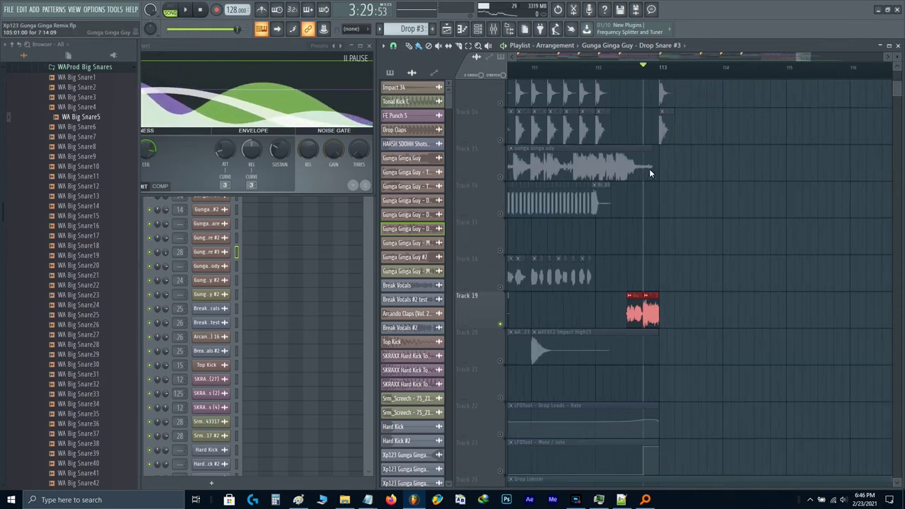
- Route the last snare clip's channel to mixer track 32 and name that track Vocal Outro
key(F9)
key(F9)
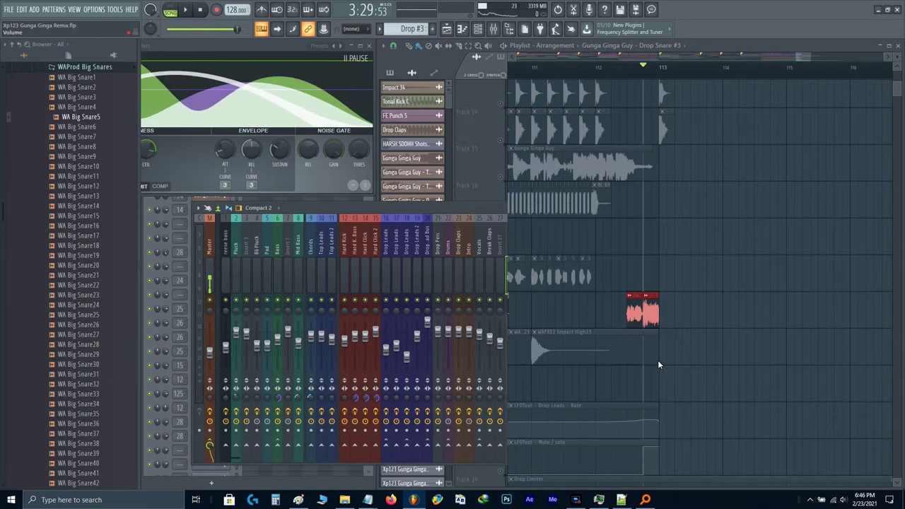
double_click(651, 325)
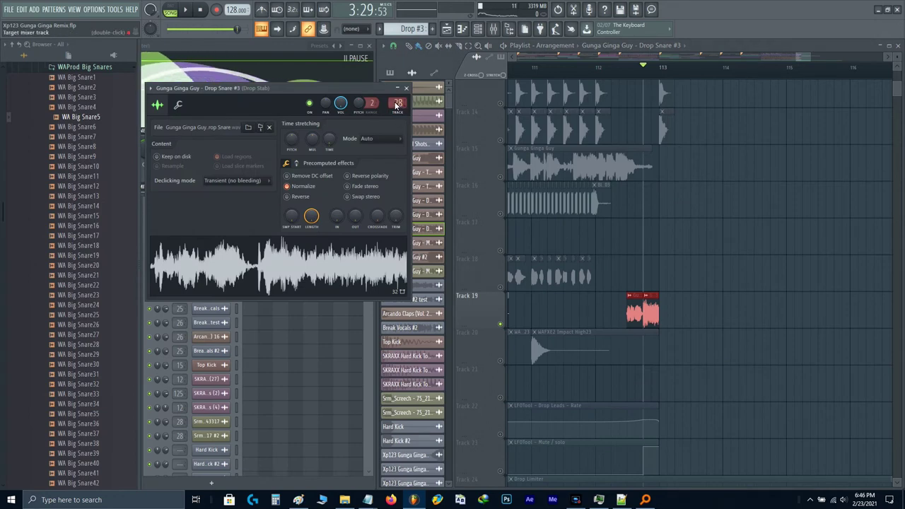
click(398, 114)
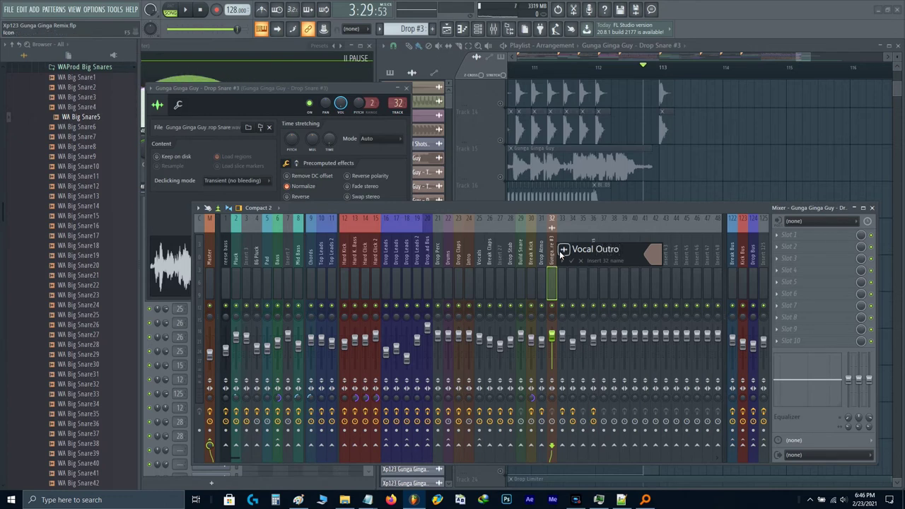
click(562, 250)
click(568, 181)
key(Return)
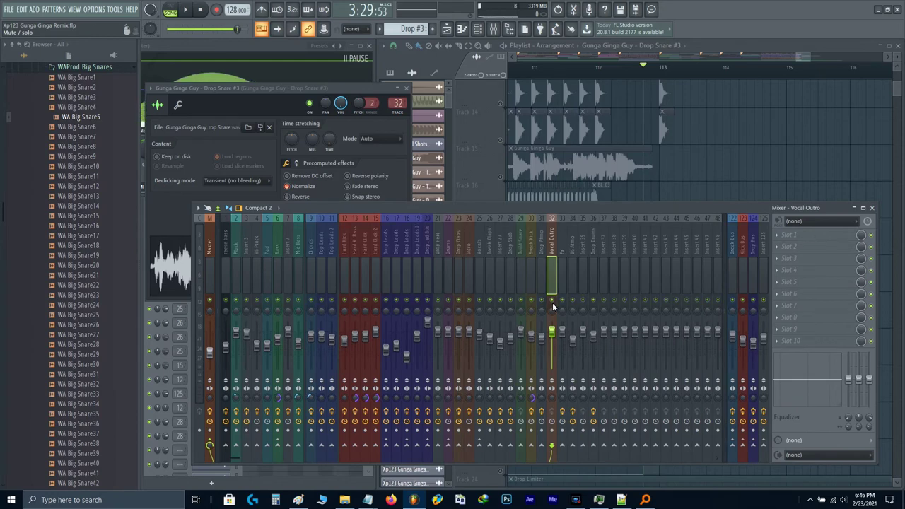
click(799, 235)
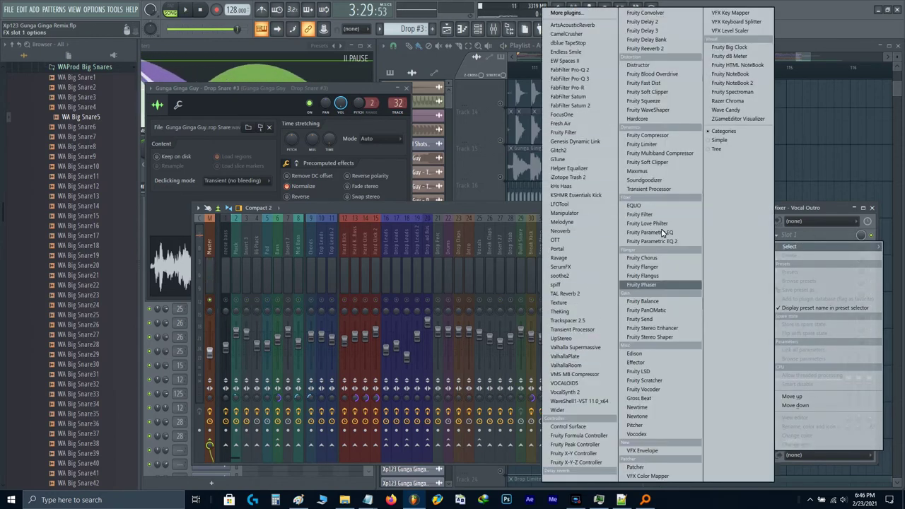
key(Escape)
key(Escape)
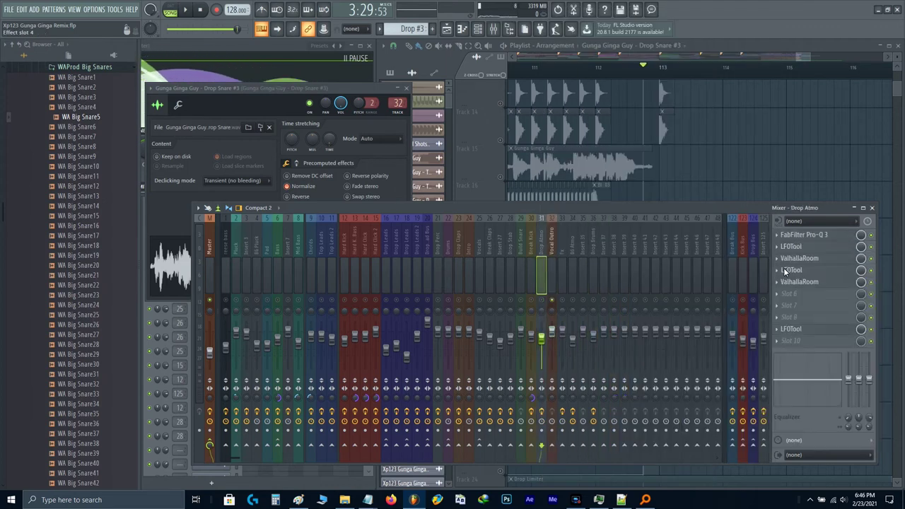
- Copy Fruity Delay 3 with its settings from the Drop Stab mixer track to Vocal Outro
key(Left)
key(Left)
key(Left)
key(Left)
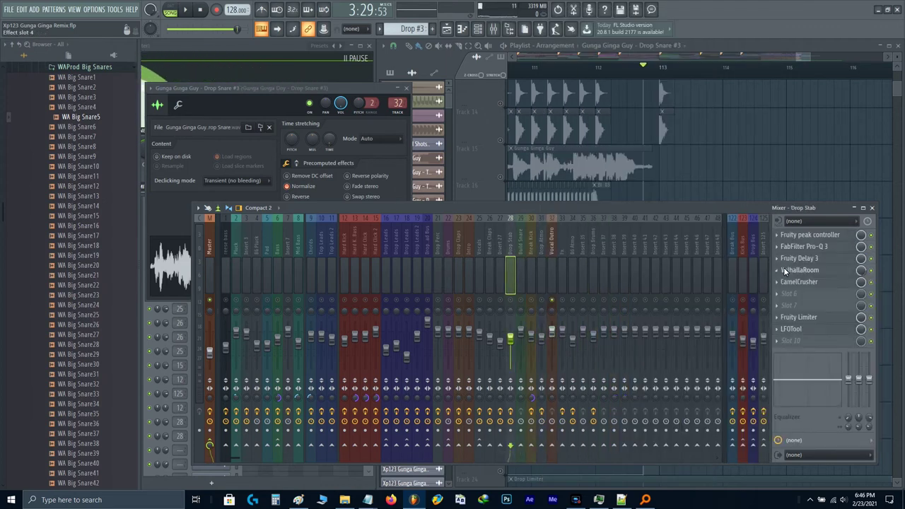
right_click(776, 261)
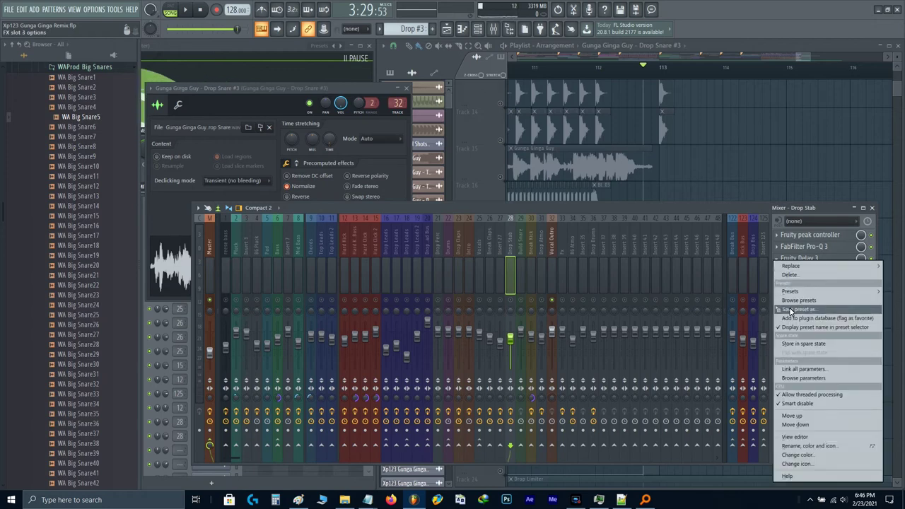
drag(790, 311, 584, 279)
drag(551, 252, 550, 252)
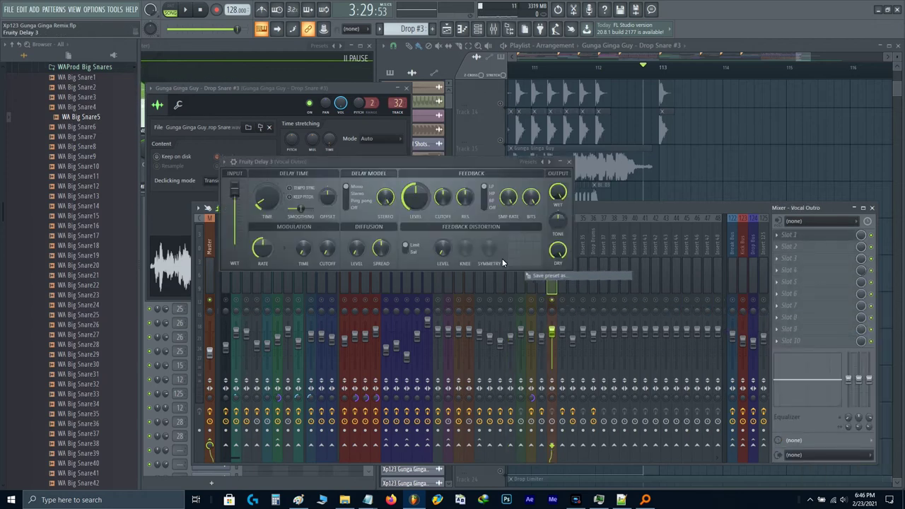
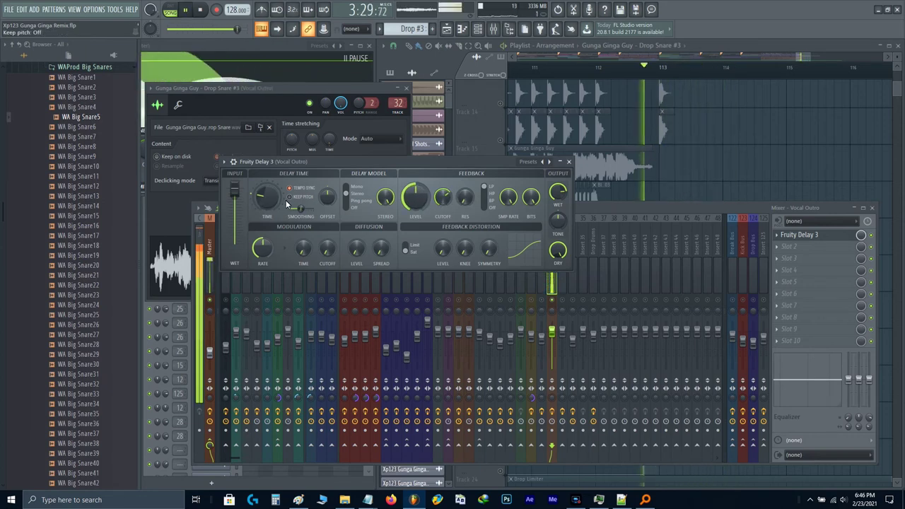
key(Escape)
- Move Fruity Delay 3 to the second effect slot on the Vocal Outro track and stop playback
click(542, 277)
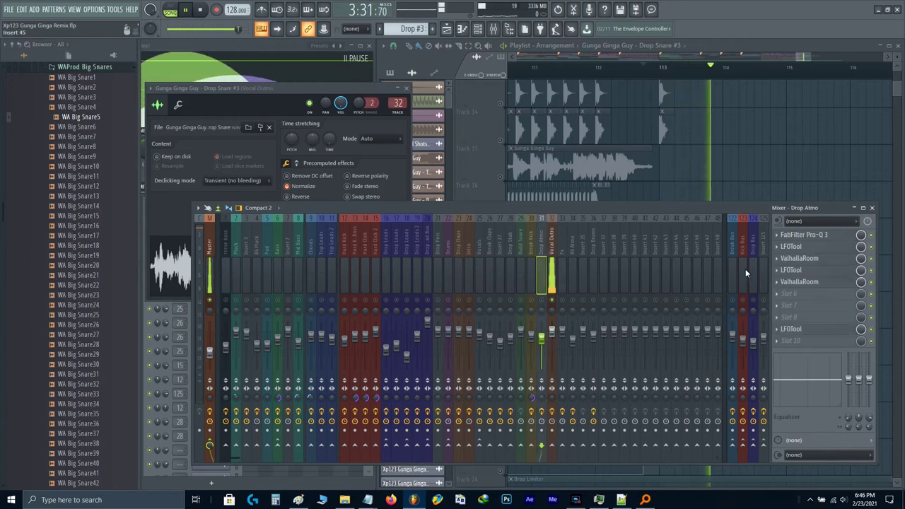
click(552, 265)
key(space)
drag(789, 236, 789, 246)
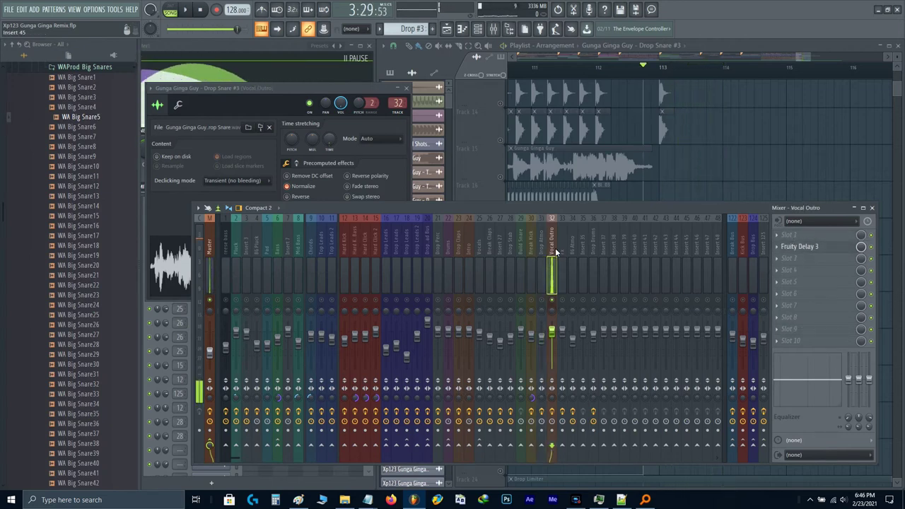
- Copy FabFilter Pro-Q 3 with its settings from Drop Stab to the first effect slot of Vocal Outro
click(776, 236)
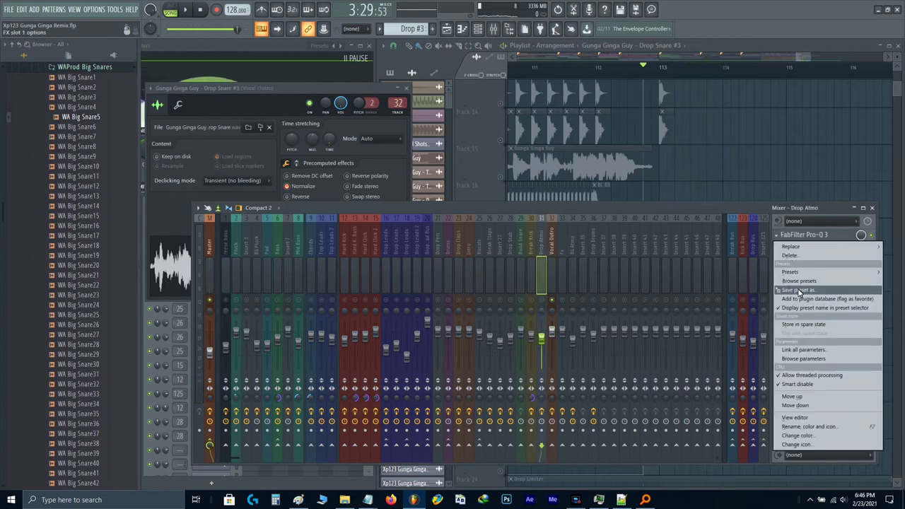
drag(799, 292, 550, 249)
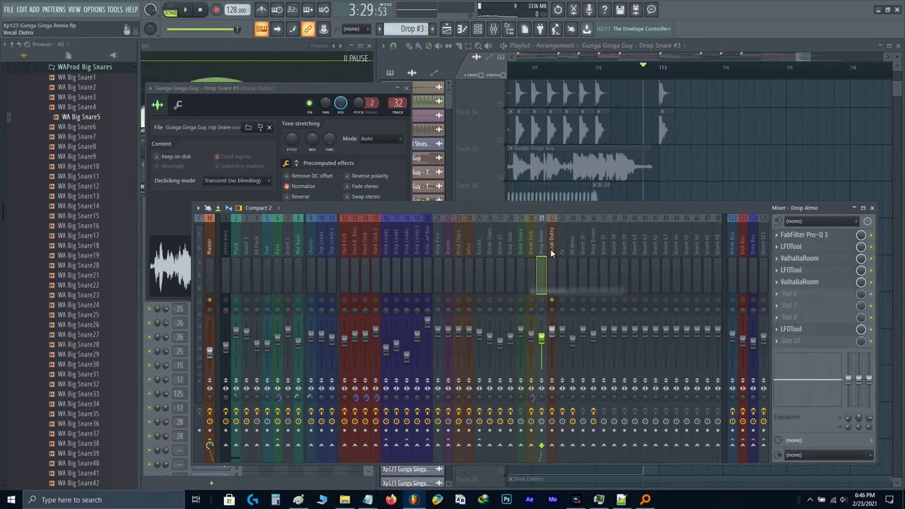
key(Left)
key(Left)
key(Left)
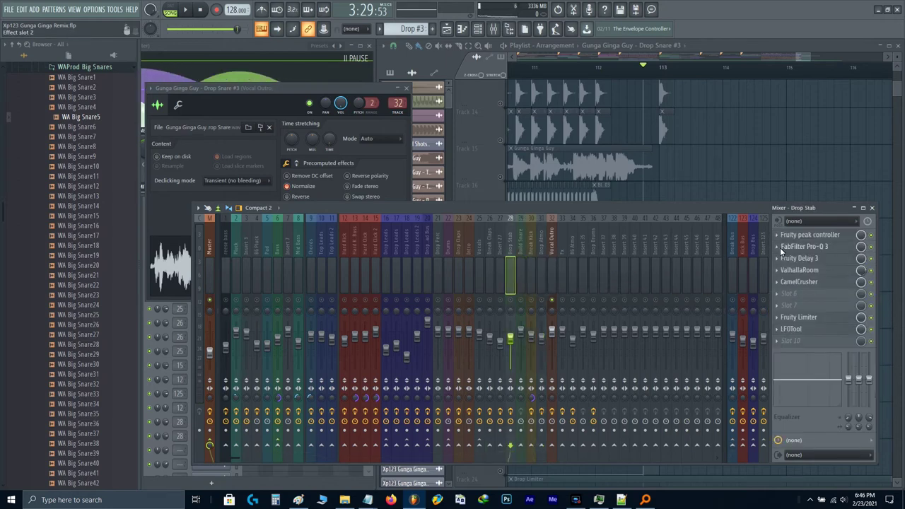
click(776, 247)
drag(795, 304, 552, 249)
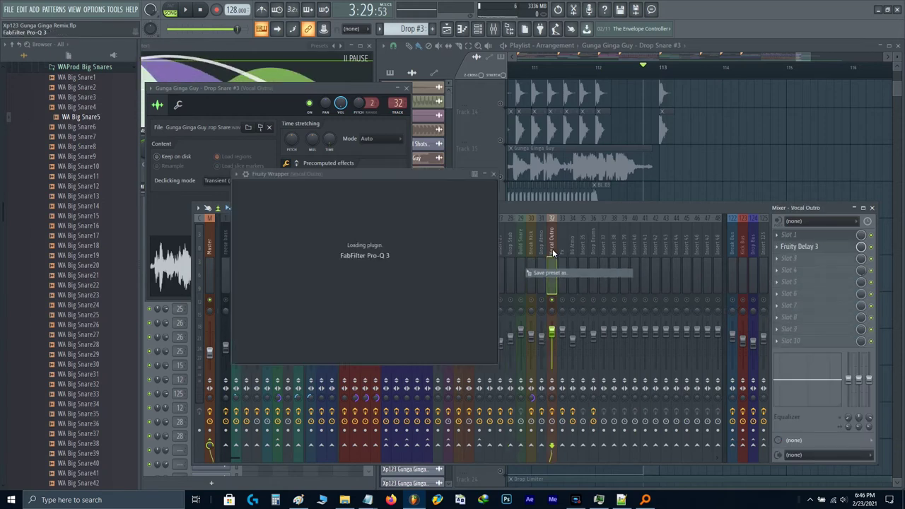
key(Escape)
- Copy ValhallaRoom with its settings from Drop Stab to the third effect slot of Vocal Outro
click(510, 255)
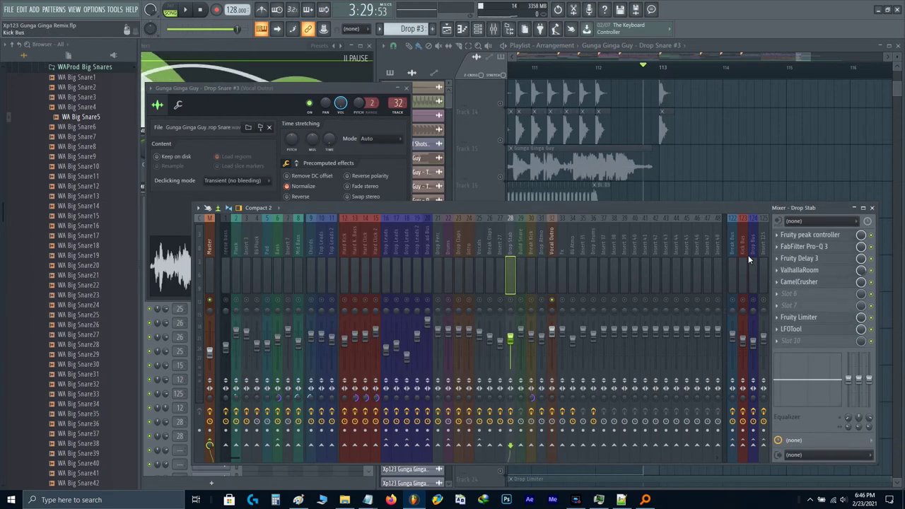
click(776, 269)
drag(795, 327, 602, 287)
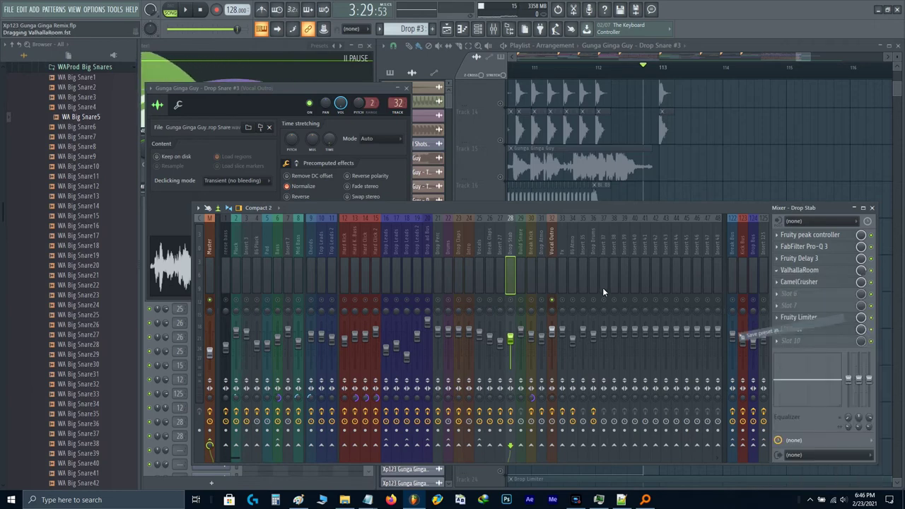
drag(558, 261, 571, 253)
drag(549, 249, 551, 251)
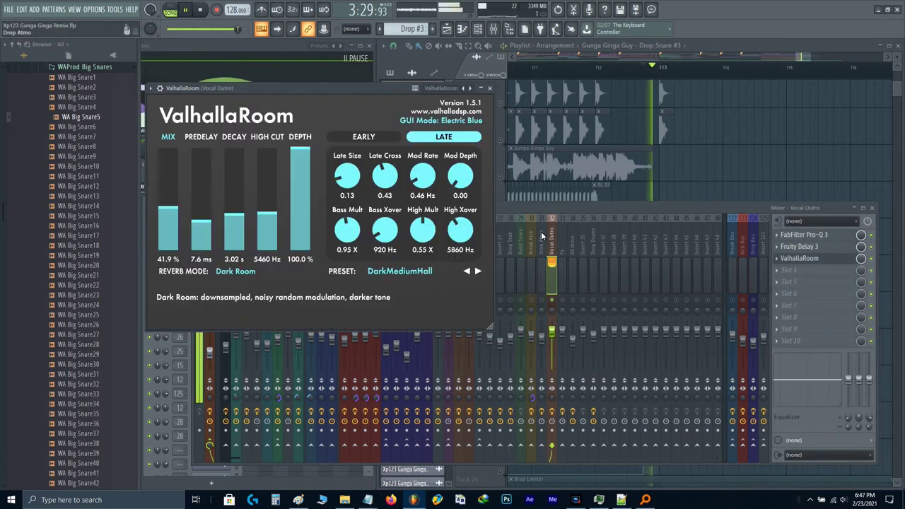
key(Escape)
key(Escape)
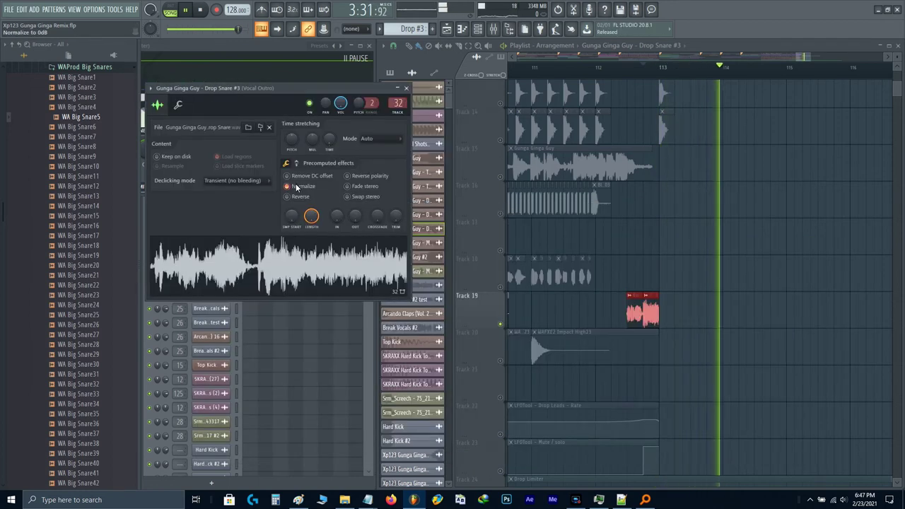
- Turn off Normalize for the last snare clip before bar 113 and play the soloed clips again
click(296, 184)
key(Escape)
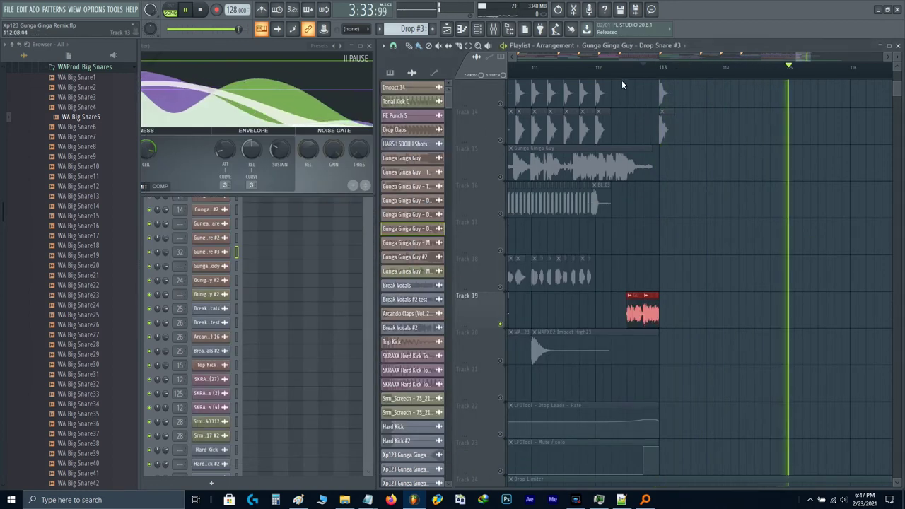
key(space)
click(620, 75)
key(space)
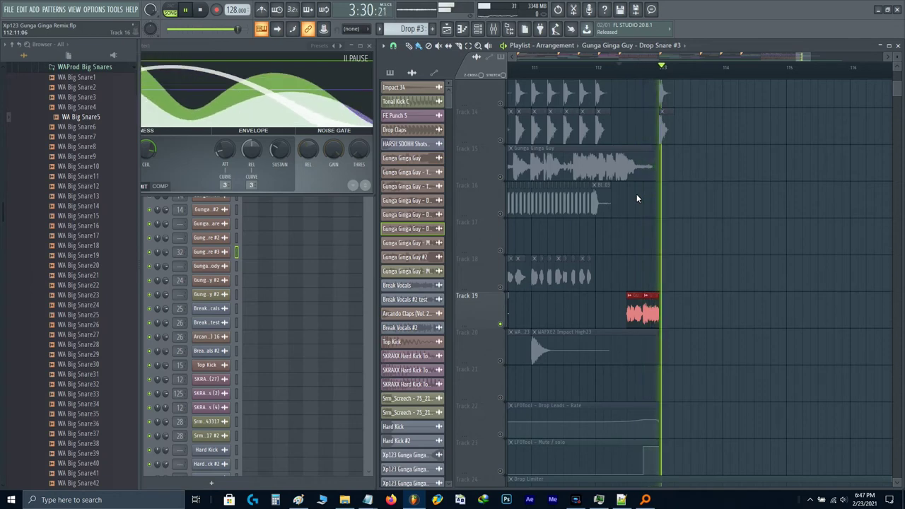
- Replay the soloed snare clips and check the Vocal Outro track's level and effects in the mixer
key(F9)
key(F9)
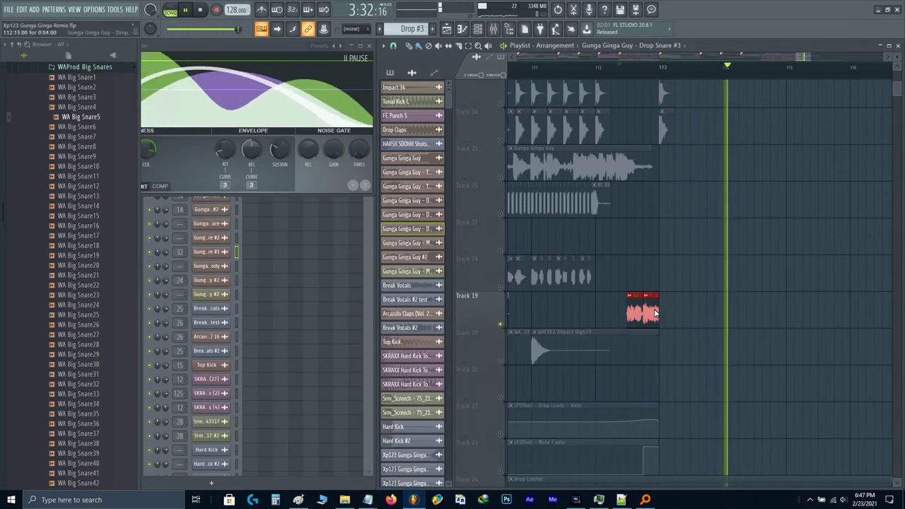
double_click(653, 312)
key(space)
key(Escape)
key(F9)
key(space)
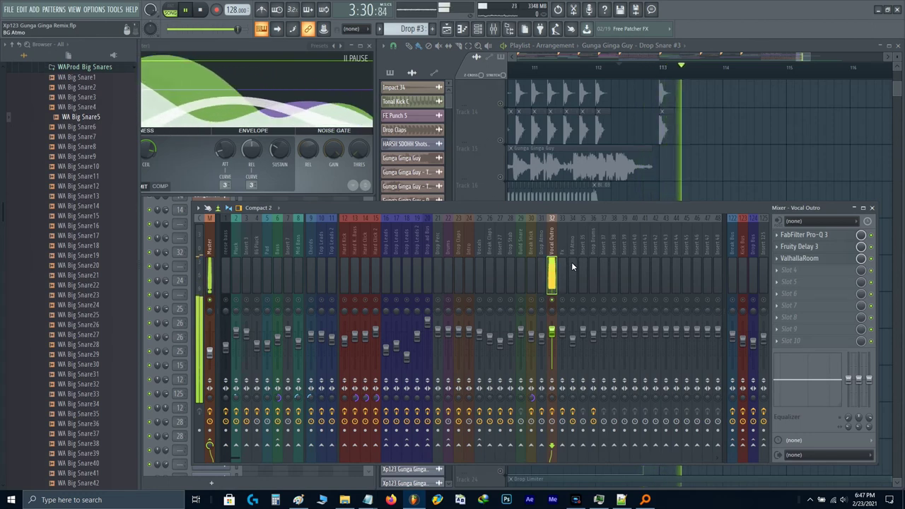
key(F9)
key(space)
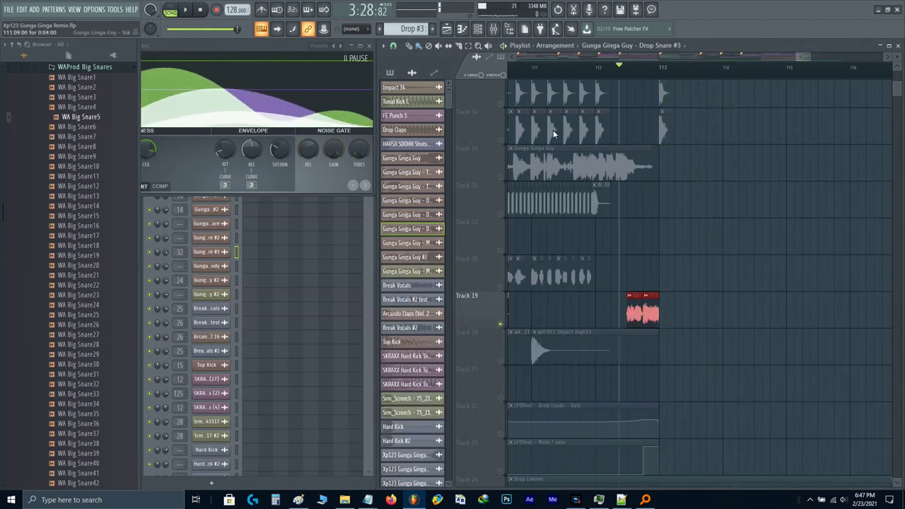
- Turn off the solo on Track 19 and play the ending from bar 111 with all tracks
right_click(500, 324)
scroll(564, 174, up, 2)
drag(563, 174, 646, 211)
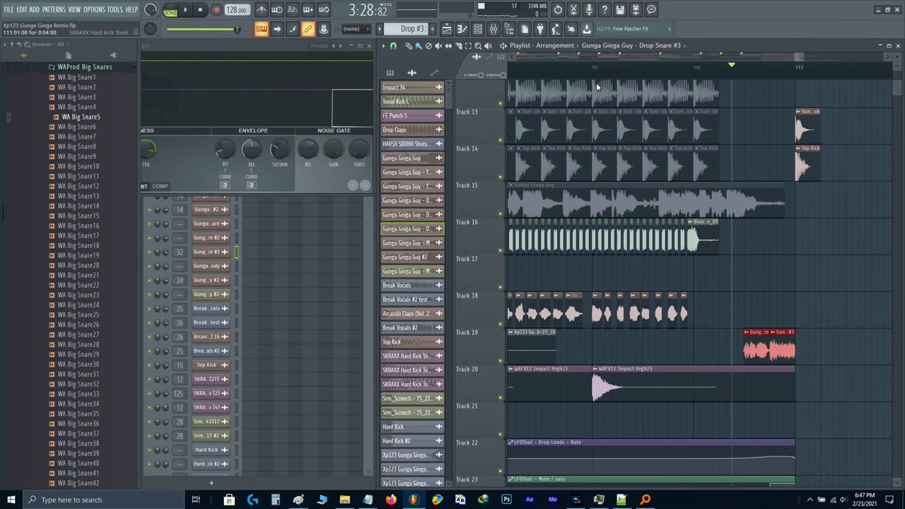
click(592, 72)
key(space)
scroll(639, 207, up, 5)
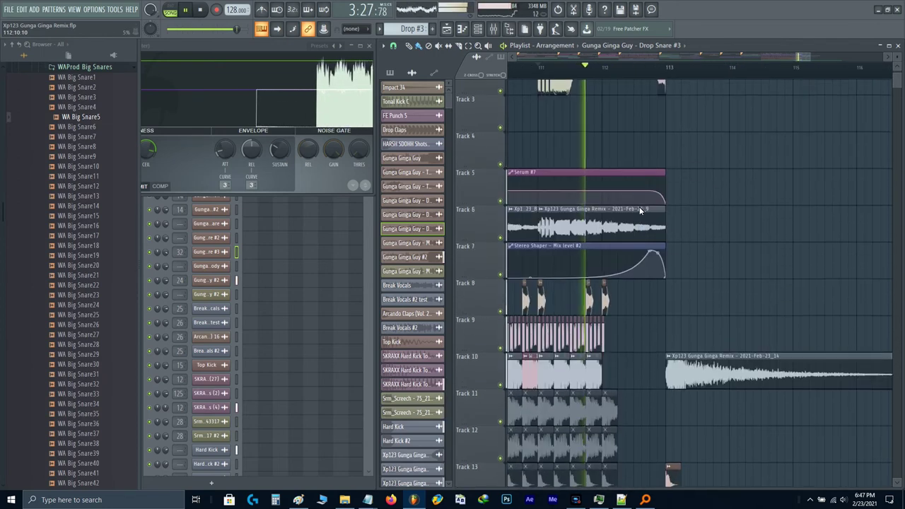
scroll(639, 206, up, 2)
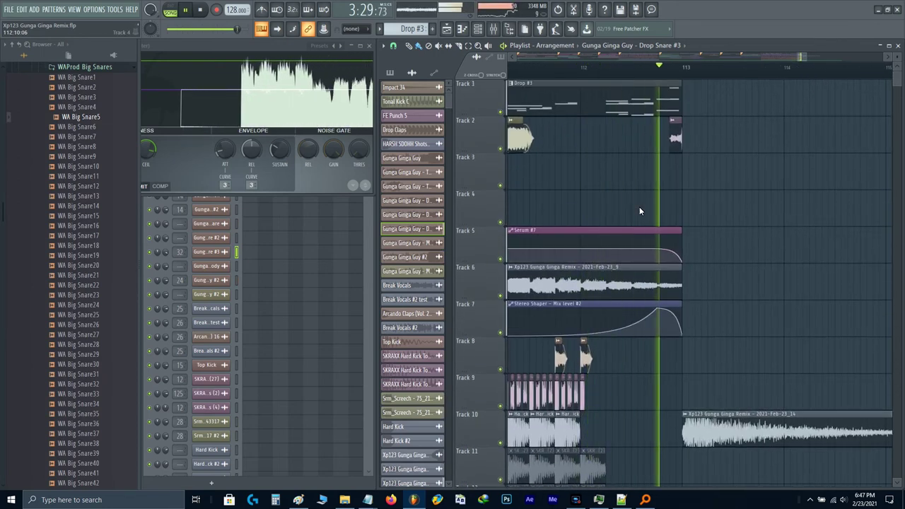
- Trim the end of the long kick tail clip on Track 10 back to bar 121
scroll(639, 207, down, 6)
mouse_move(804, 219)
mouse_down()
mouse_move(781, 241)
mouse_move(749, 309)
mouse_move(791, 325)
mouse_up()
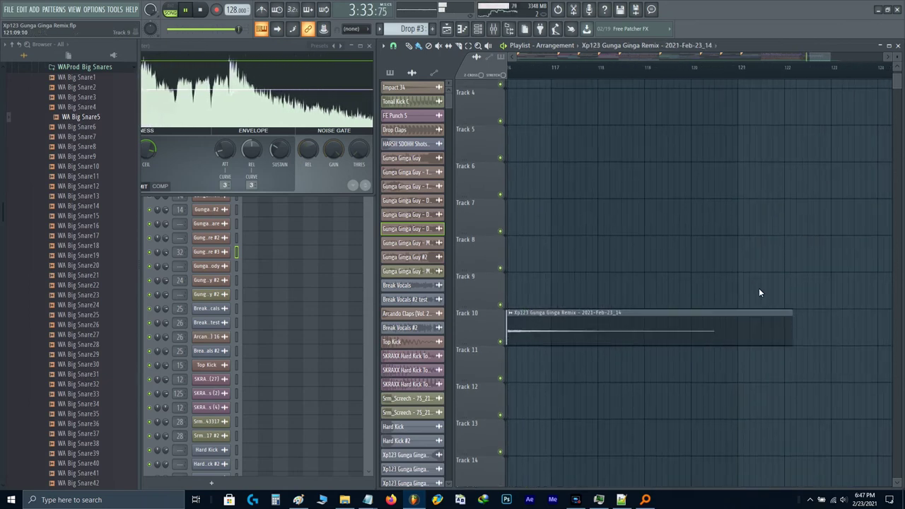
scroll(758, 288, up, 2)
drag(706, 235, 703, 345)
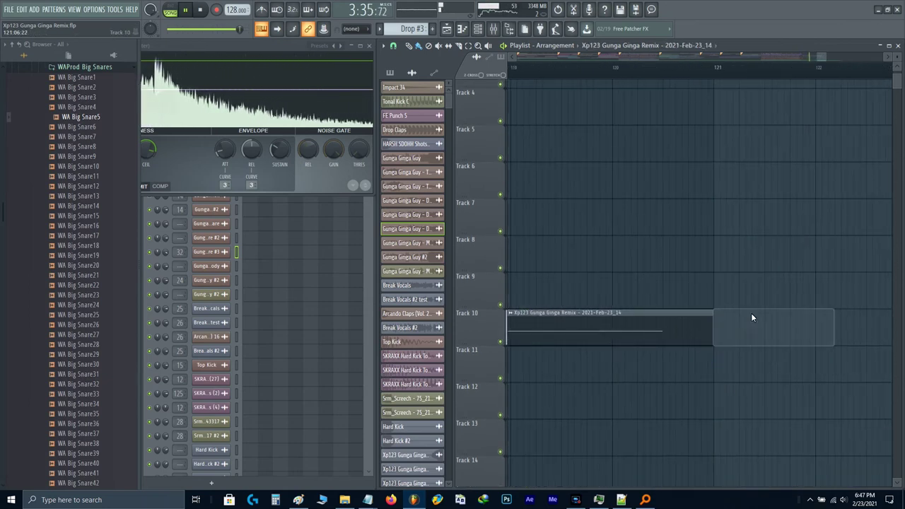
- Check the lower tracks around bar 121 for leftover clips and stop playback
scroll(751, 312, down, 5)
scroll(731, 300, down, 2)
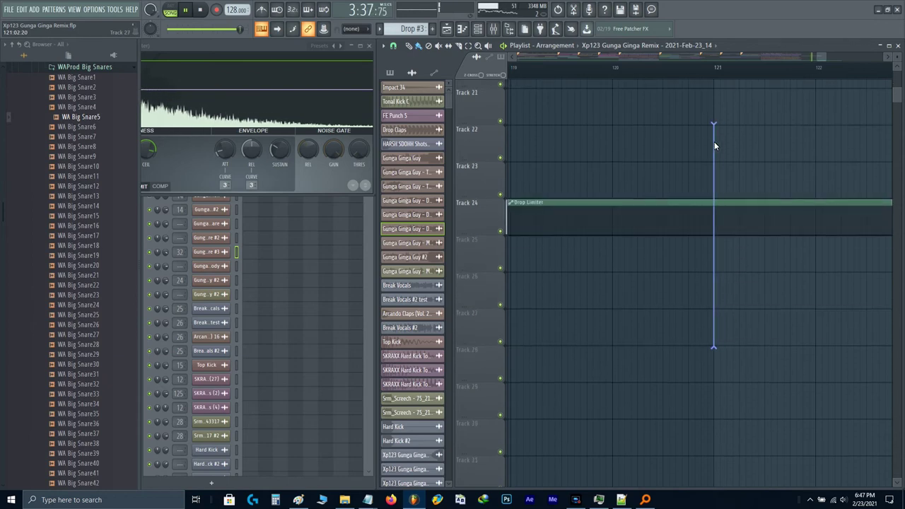
scroll(741, 214, down, 3)
scroll(741, 218, down, 4)
key(space)
- Play the whole arrangement from the beginning and follow the intro through to bar 9
scroll(741, 218, up, 7)
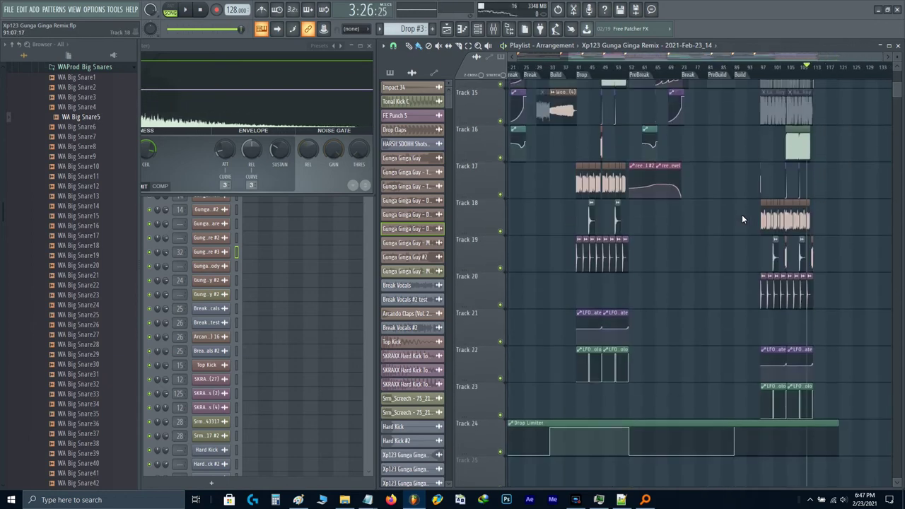
scroll(742, 218, up, 5)
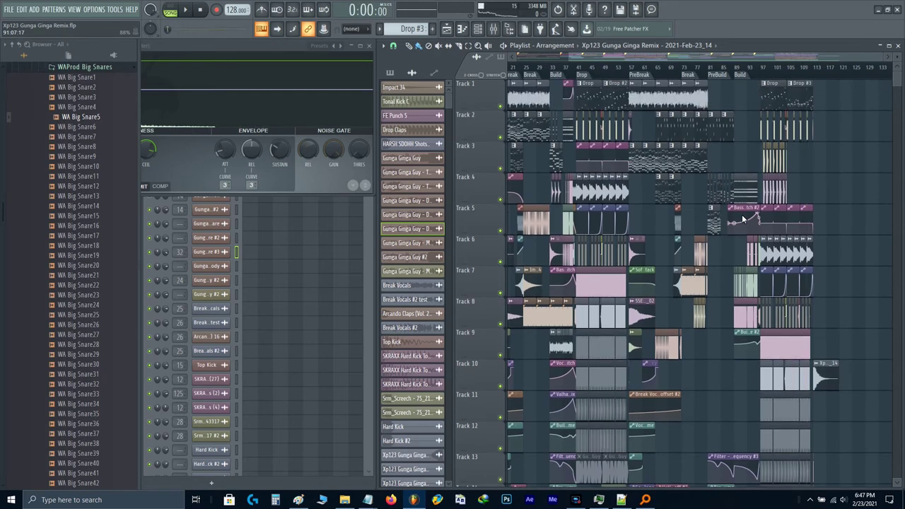
scroll(699, 243, up, 6)
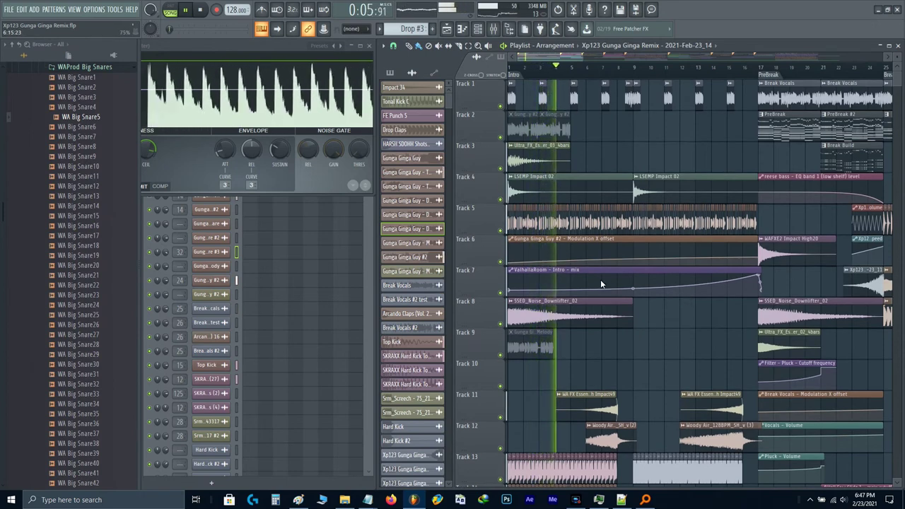
scroll(590, 75, up, 2)
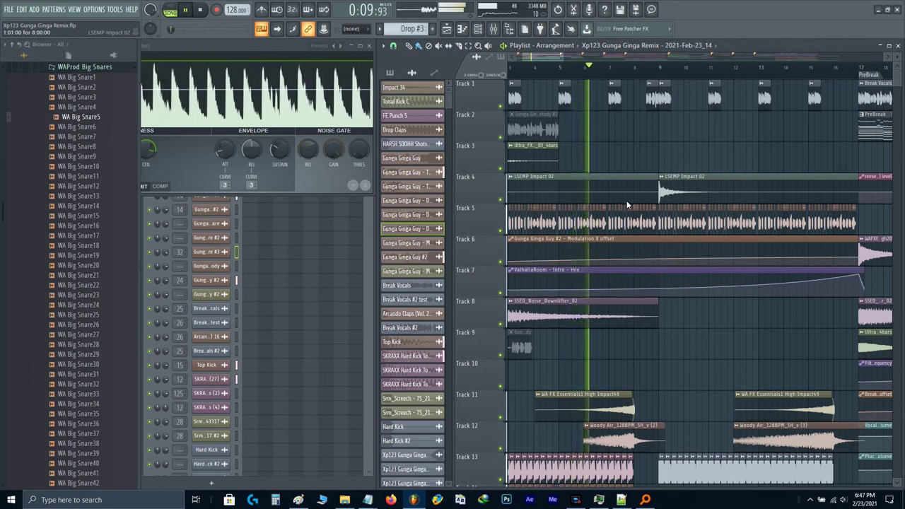
scroll(674, 238, down, 3)
scroll(640, 241, up, 4)
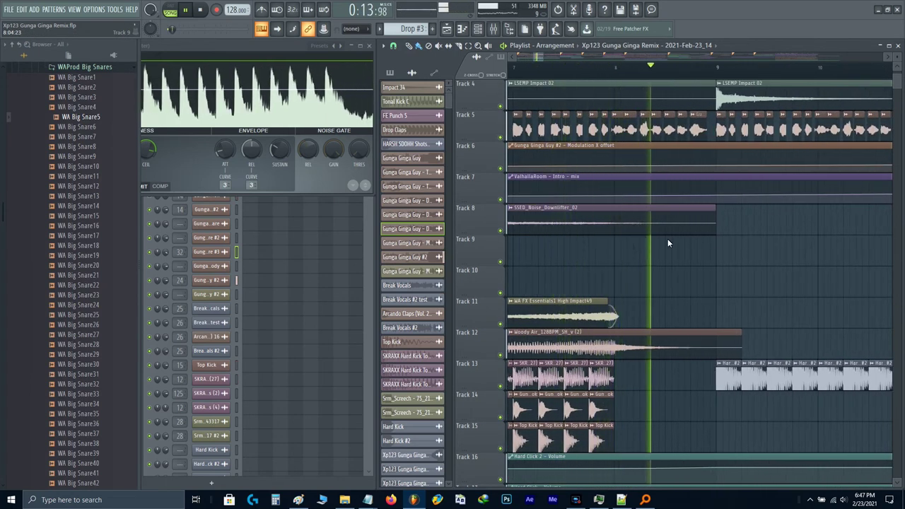
drag(660, 247, 625, 253)
scroll(625, 253, down, 2)
scroll(625, 253, up, 3)
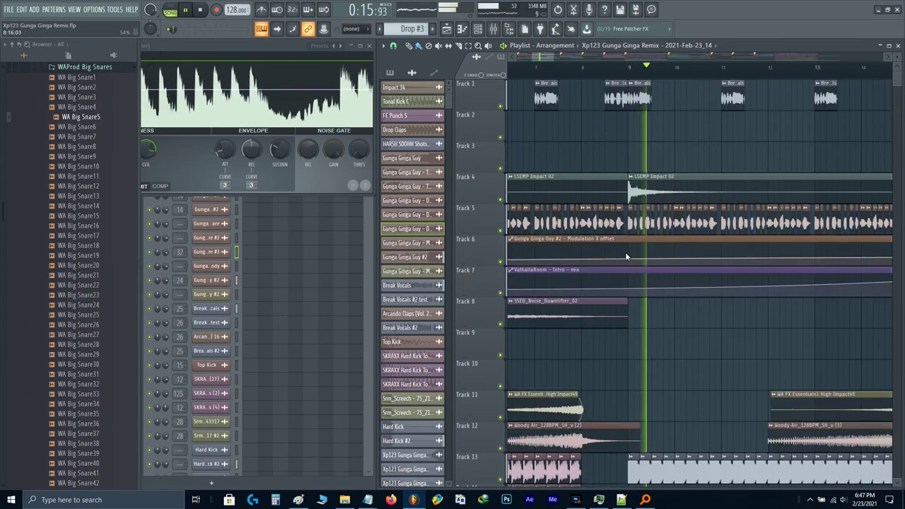
- Stop playback and move the short Vocals - Volume clip near bar 9 on Track 19 earlier to 8:09:00
key(space)
scroll(588, 146, down, 4)
drag(603, 159, 692, 214)
scroll(693, 214, down, 3)
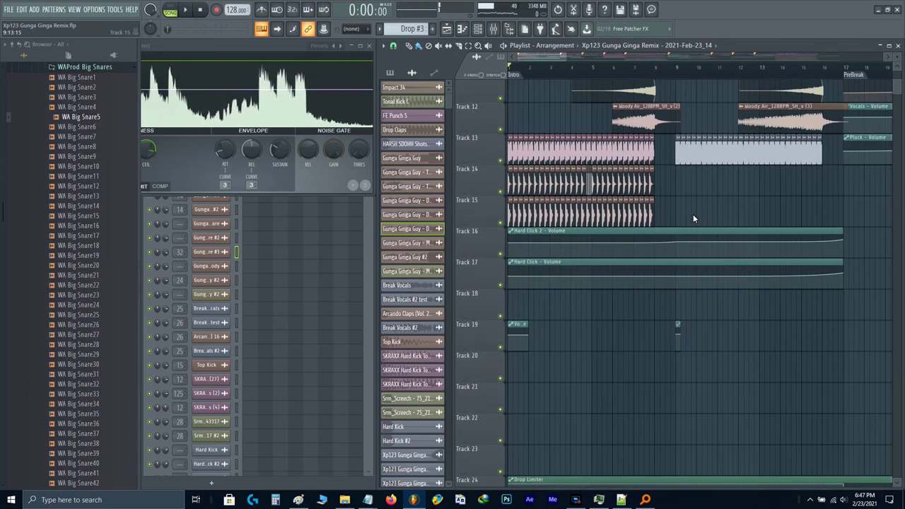
scroll(627, 270, down, 1)
scroll(627, 273, down, 2)
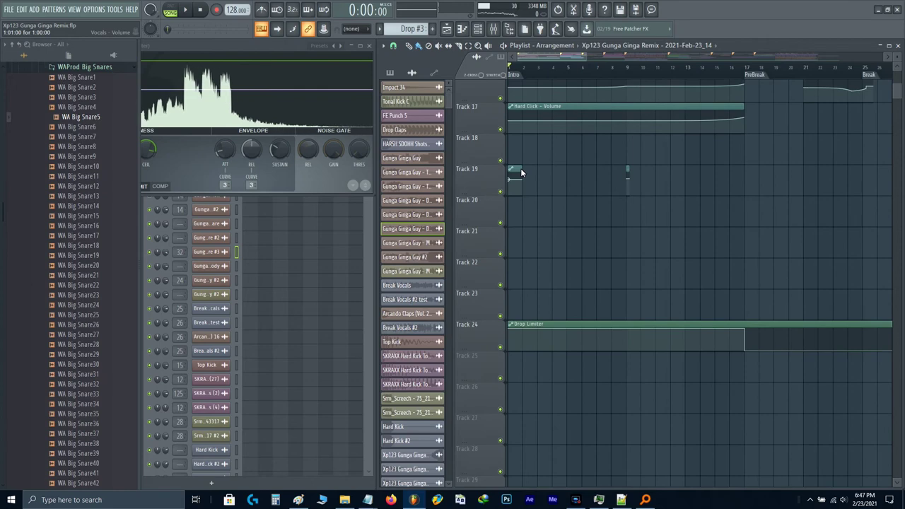
scroll(561, 239, up, 5)
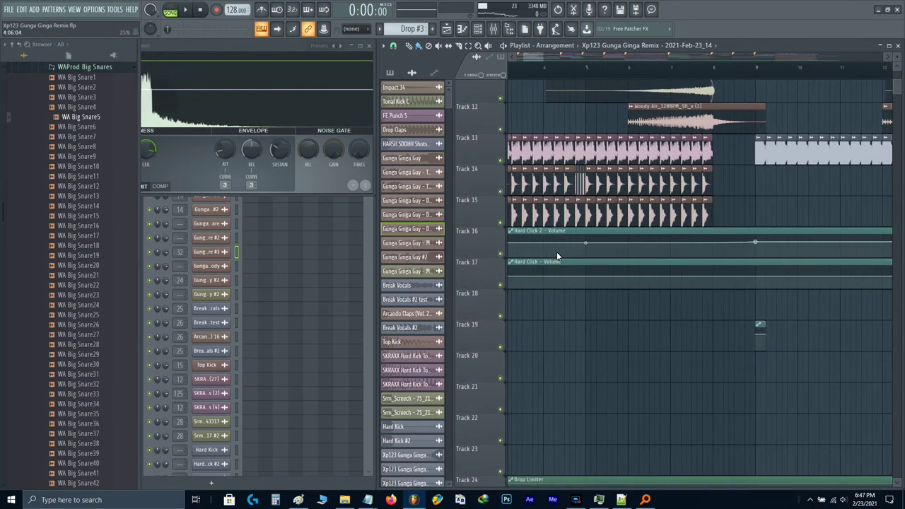
scroll(556, 256, up, 2)
scroll(789, 324, up, 4)
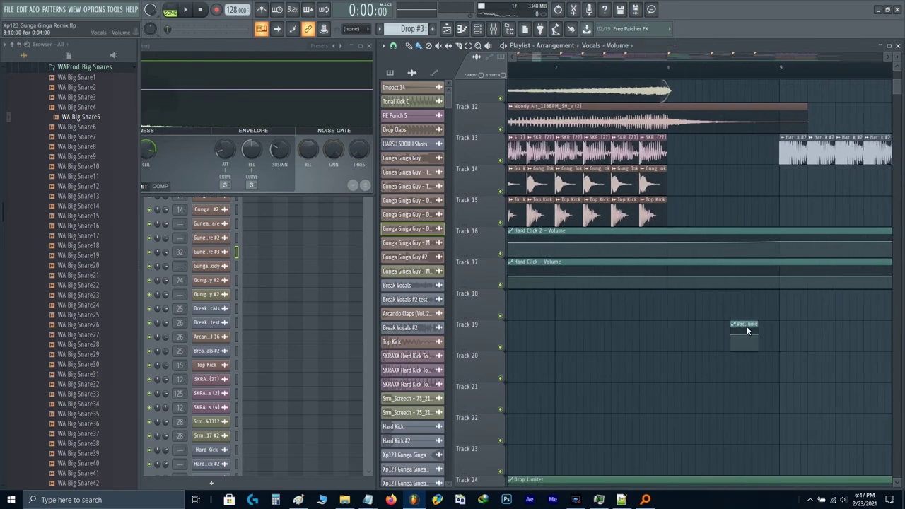
click(743, 330)
- Play from the middle of bar 7 to check the vocal volume change before bar 9
click(606, 70)
key(space)
drag(754, 309, 697, 314)
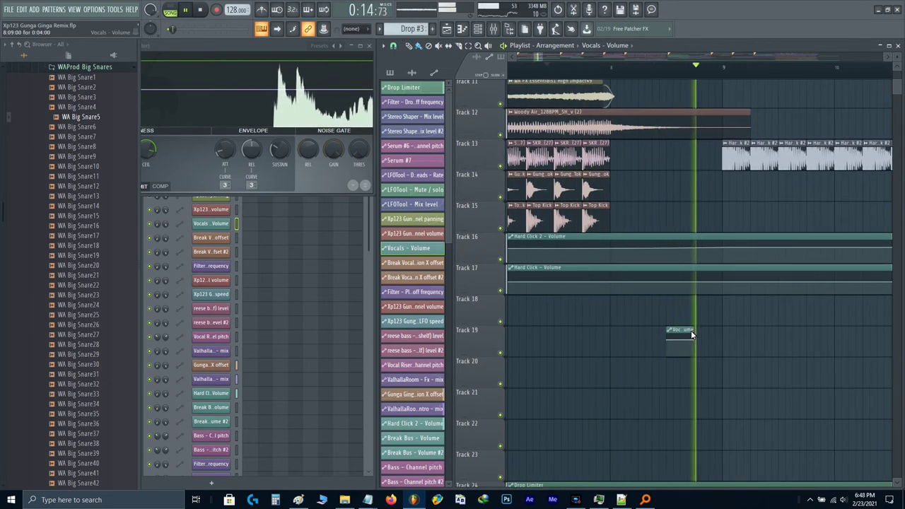
scroll(690, 330, down, 4)
drag(691, 329, 532, 379)
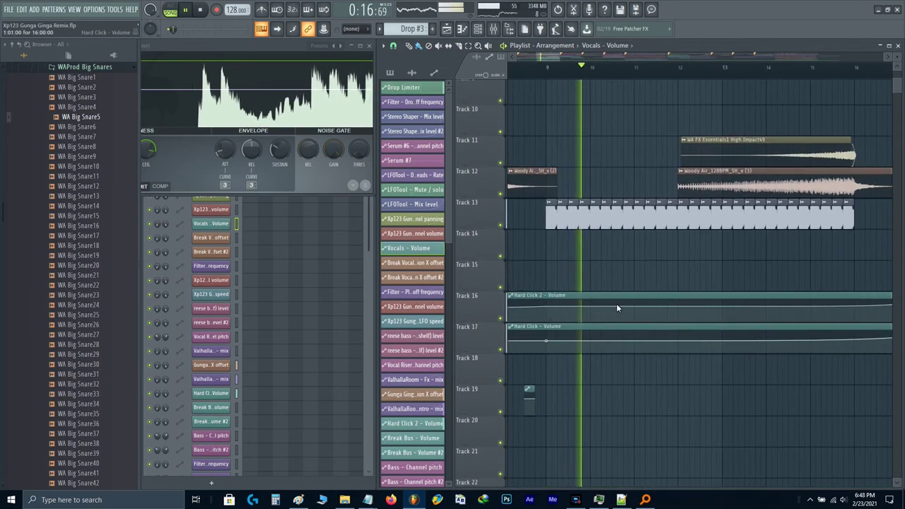
scroll(665, 288, up, 5)
scroll(667, 287, up, 3)
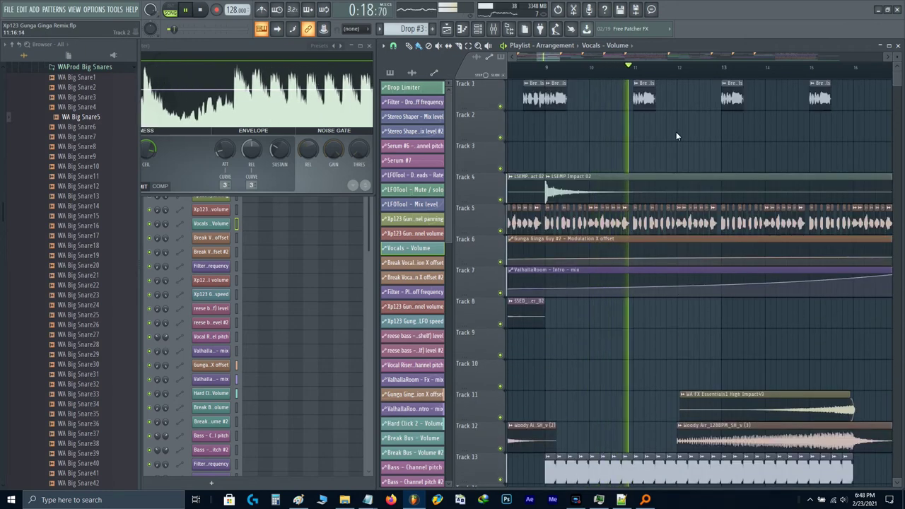
drag(740, 127, 639, 143)
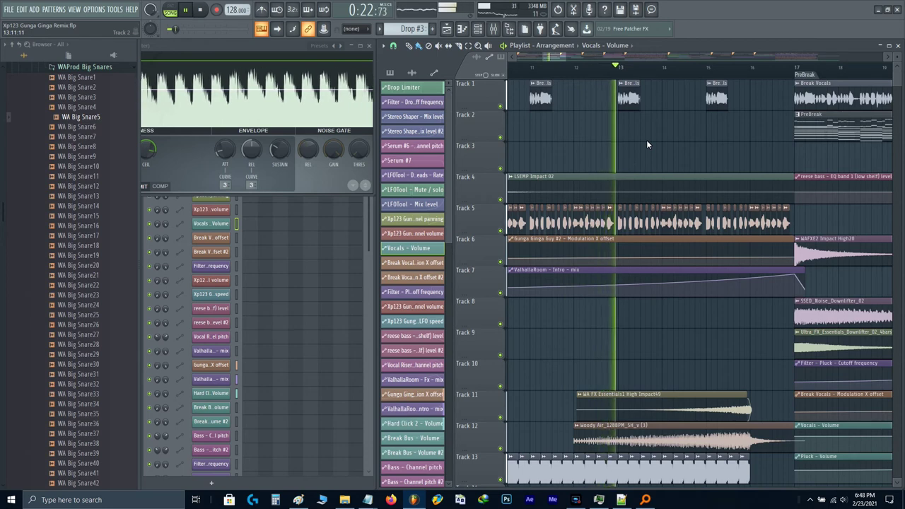
- Listen on through the end of the intro and the PreBreak section toward the break at bar 25
scroll(682, 261, up, 4)
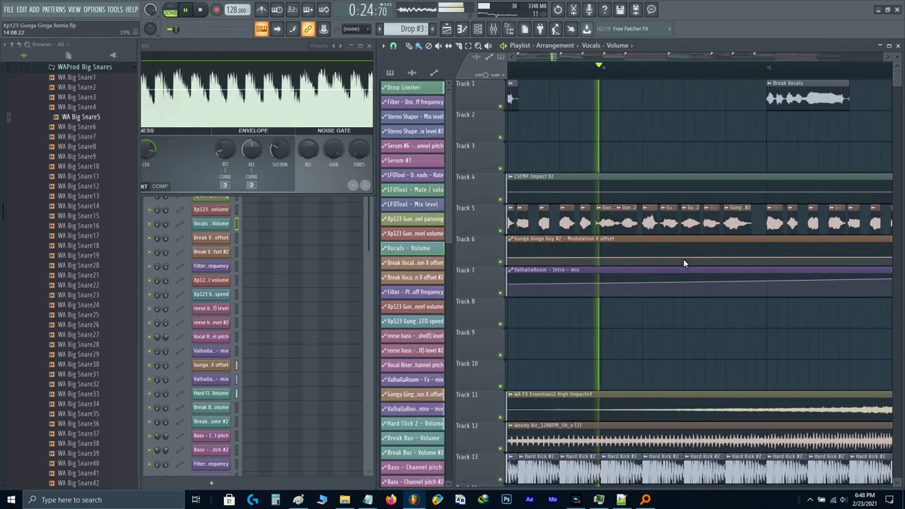
scroll(637, 284, down, 2)
drag(611, 284, 768, 256)
scroll(568, 319, up, 2)
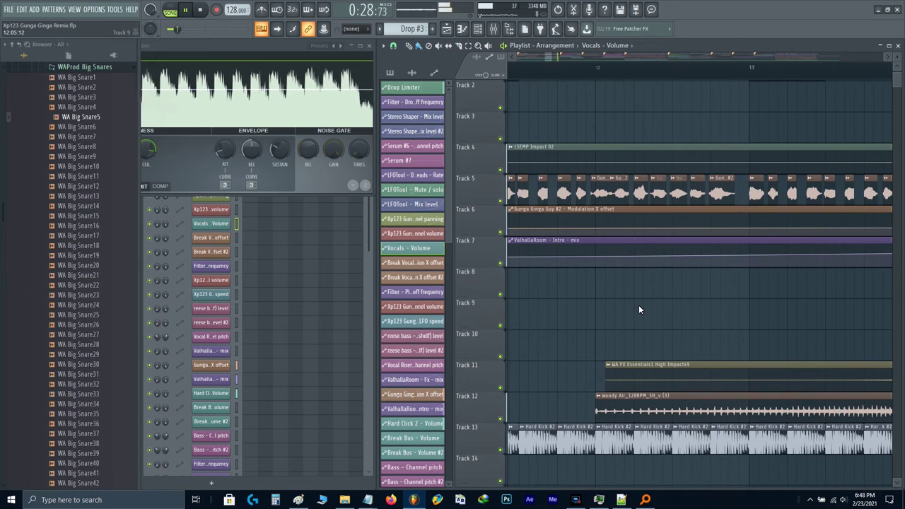
scroll(638, 307, down, 4)
drag(719, 255, 545, 316)
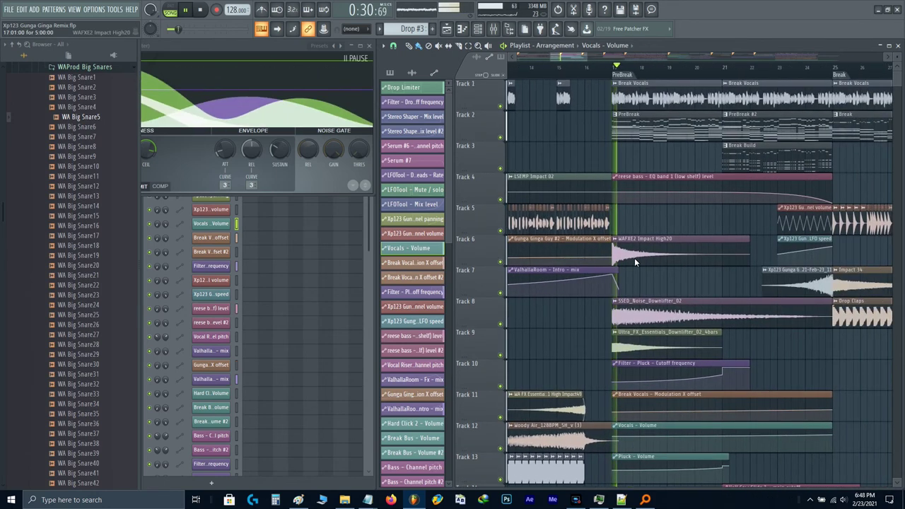
drag(674, 235, 596, 208)
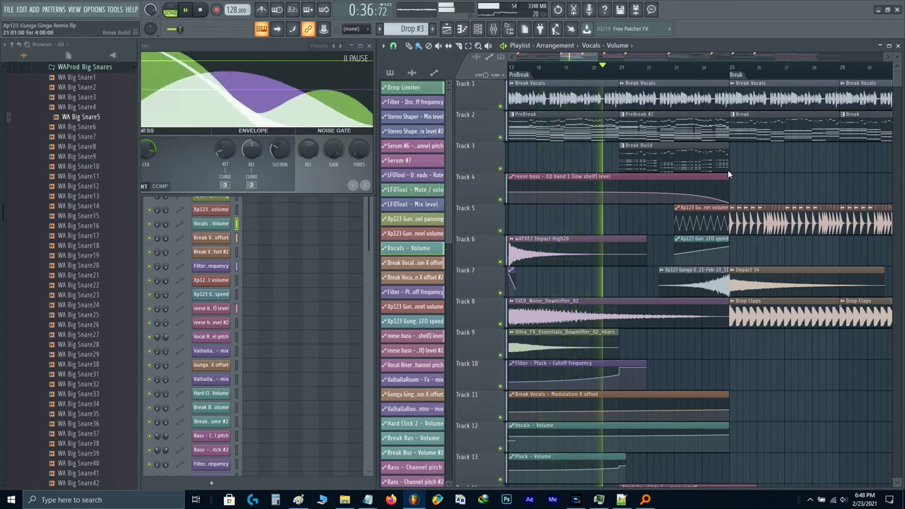
drag(722, 171, 625, 192)
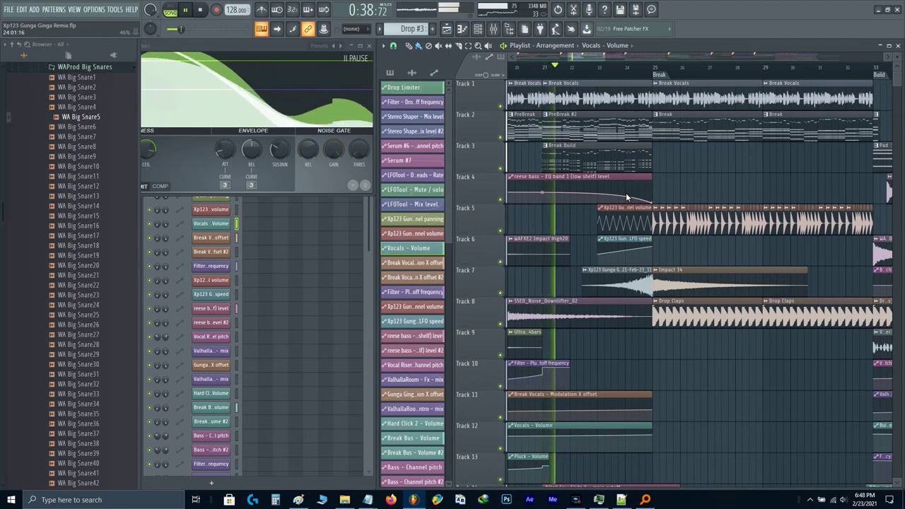
ctrl+scroll(625, 192, up, 2)
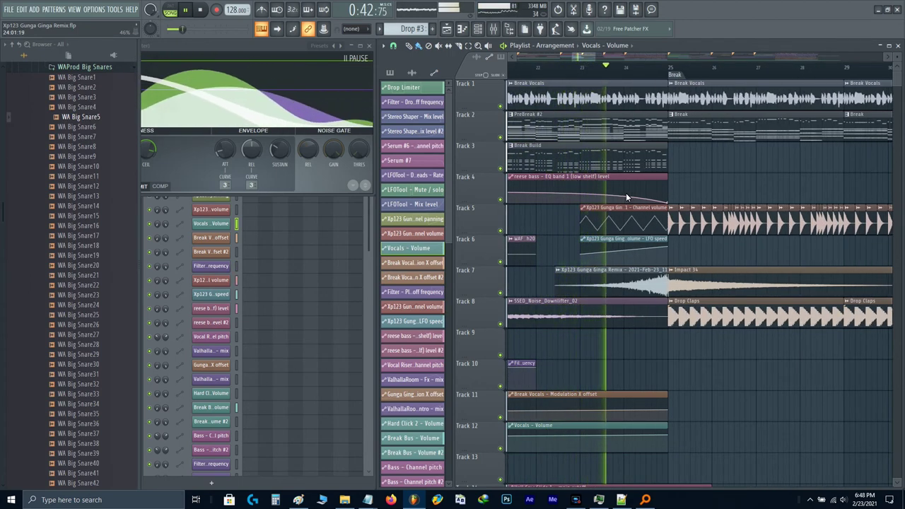
- Copy the Impact 34 clip from the first break at bar 25 to the second break at bar 73 on Track 6
ctrl+scroll(736, 241, down, 4)
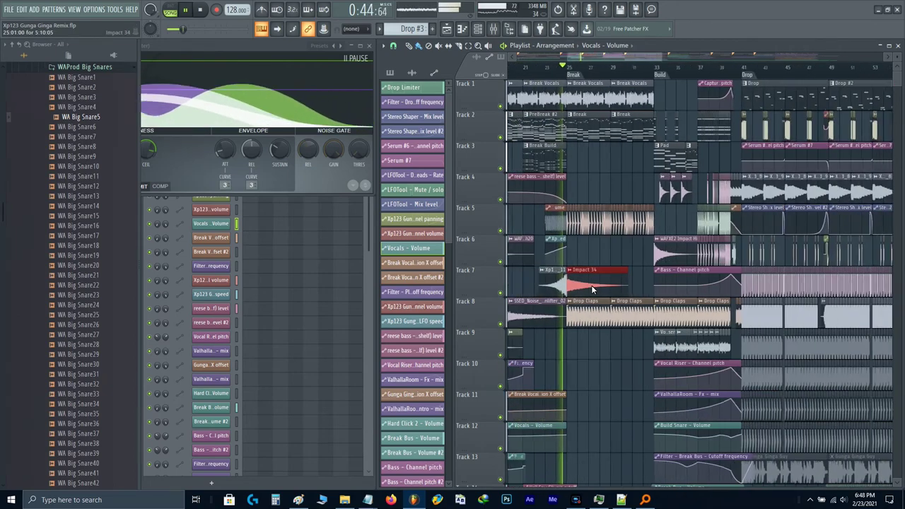
scroll(707, 261, right, 6)
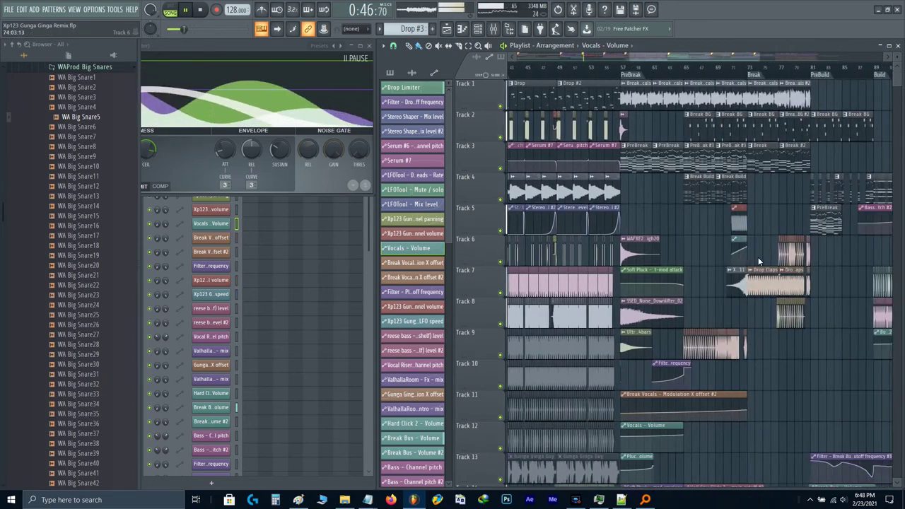
ctrl+scroll(773, 260, up, 5)
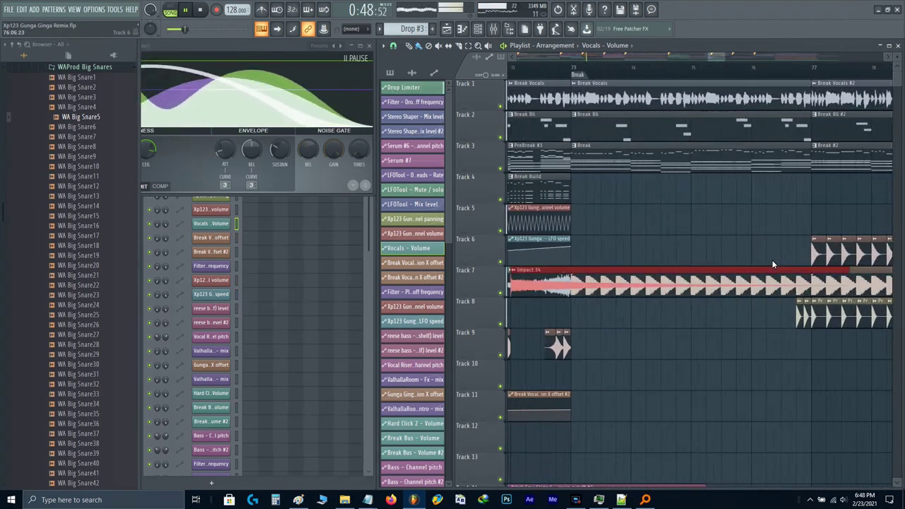
drag(538, 289, 598, 250)
ctrl+scroll(597, 249, down, 4)
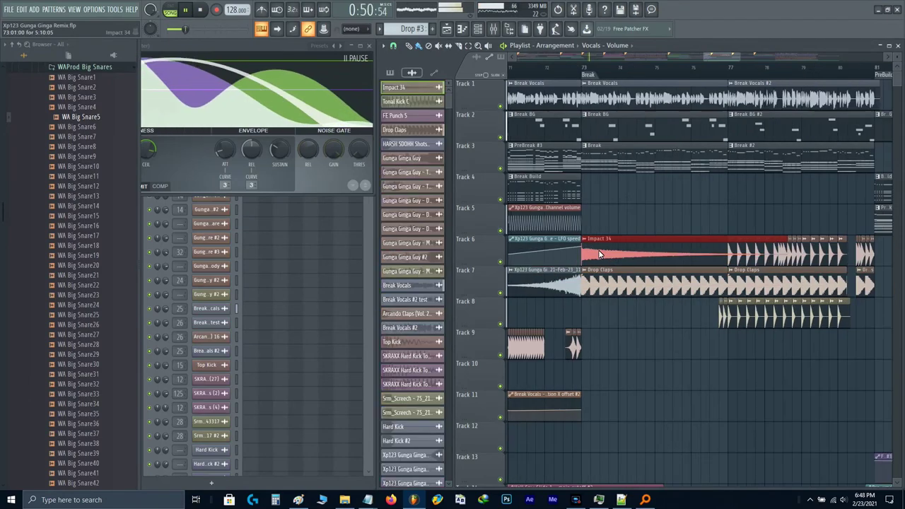
- Return to the first break, open the Break Limiter on the Master track and place its window below the other limiter
scroll(636, 265, left, 6)
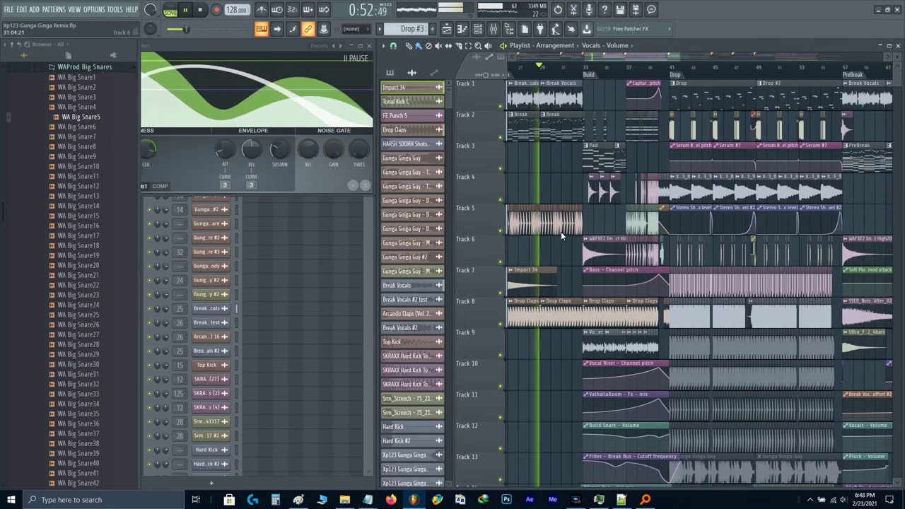
ctrl+scroll(561, 231, up, 2)
ctrl+scroll(548, 184, up, 3)
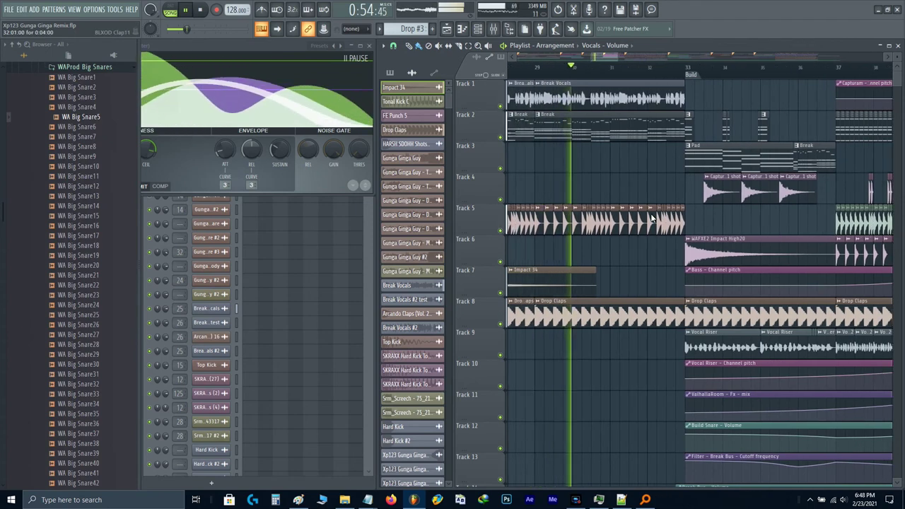
key(F9)
key(Home)
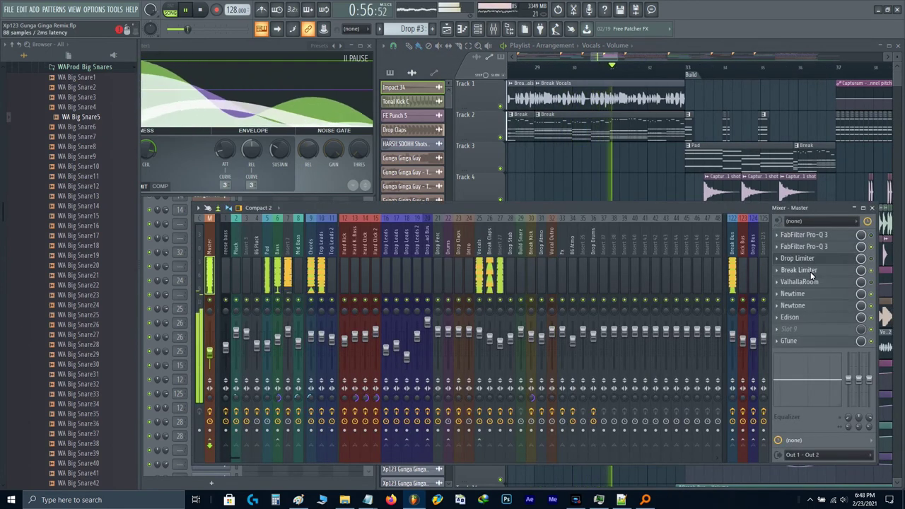
click(811, 272)
key(F9)
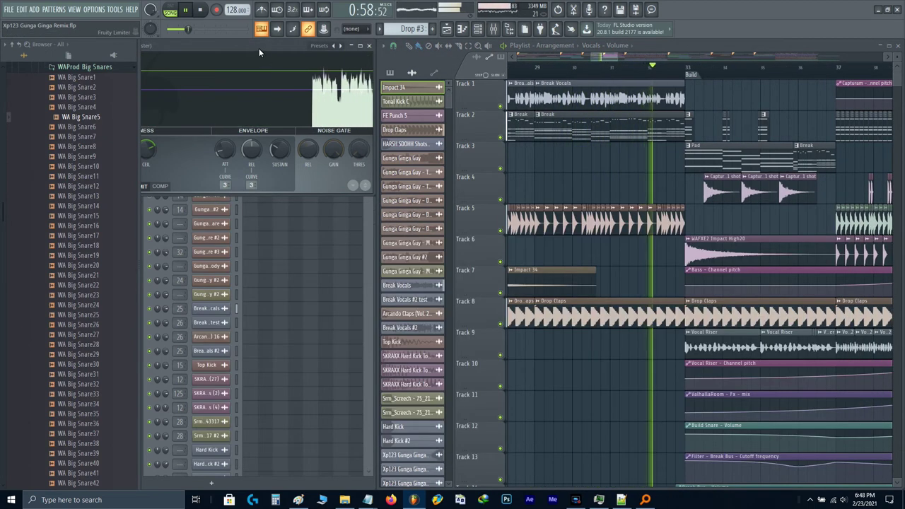
drag(259, 48, 254, 207)
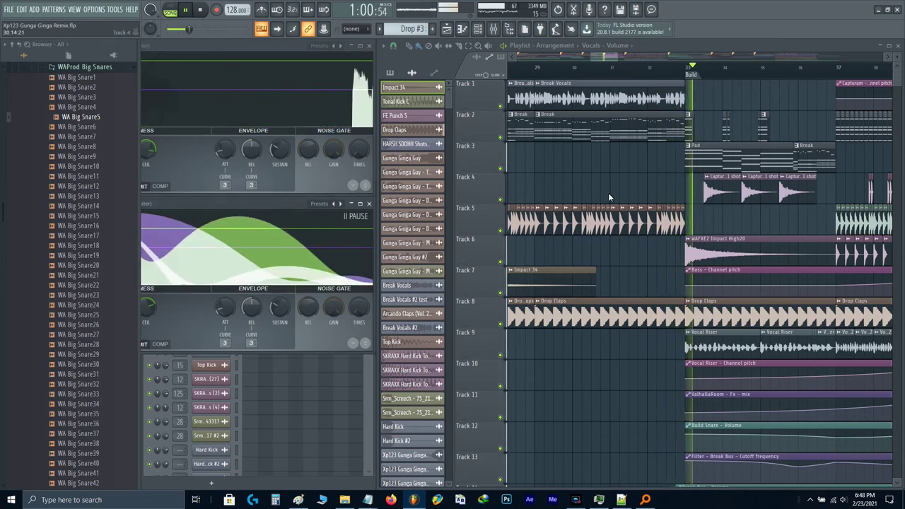
- Play back and examine the Build section of the arrangement, from bar 33 to the start of the Drop
ctrl+scroll(601, 201, down, 3)
ctrl+scroll(622, 213, up, 2)
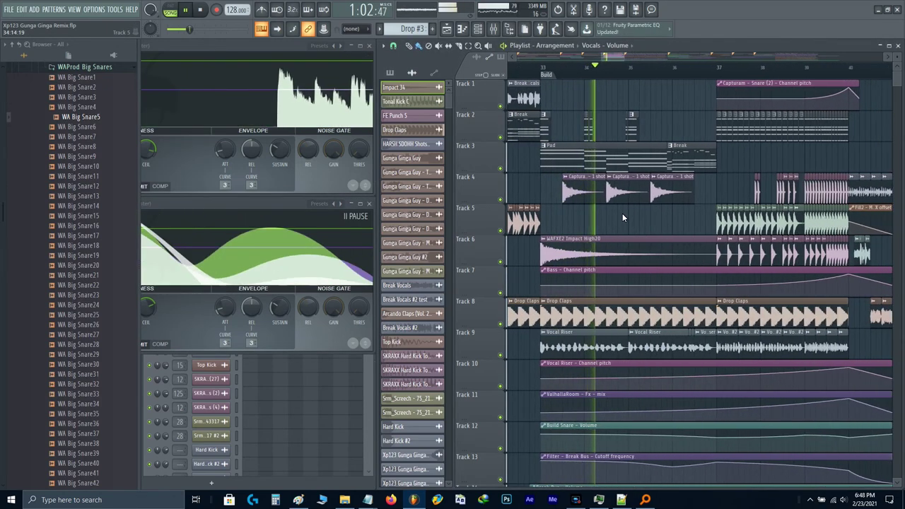
ctrl+scroll(622, 212, down, 2)
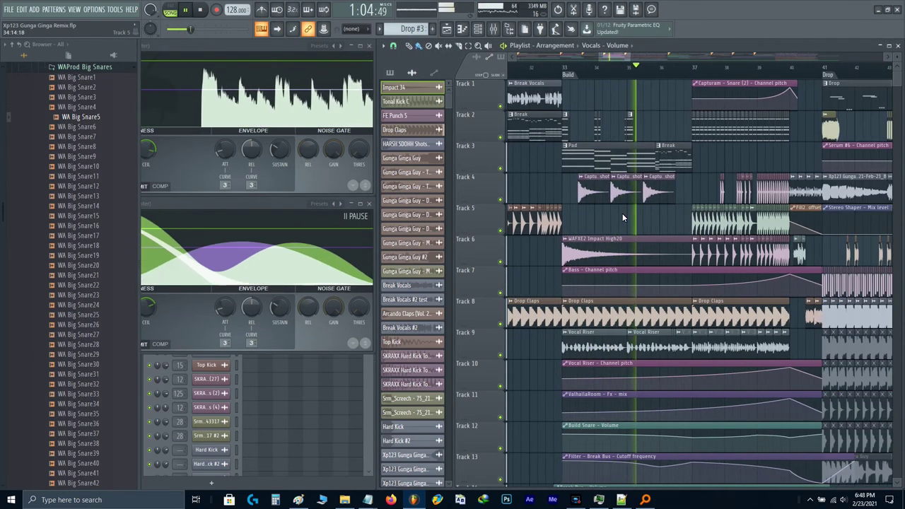
ctrl+scroll(686, 194, up, 2)
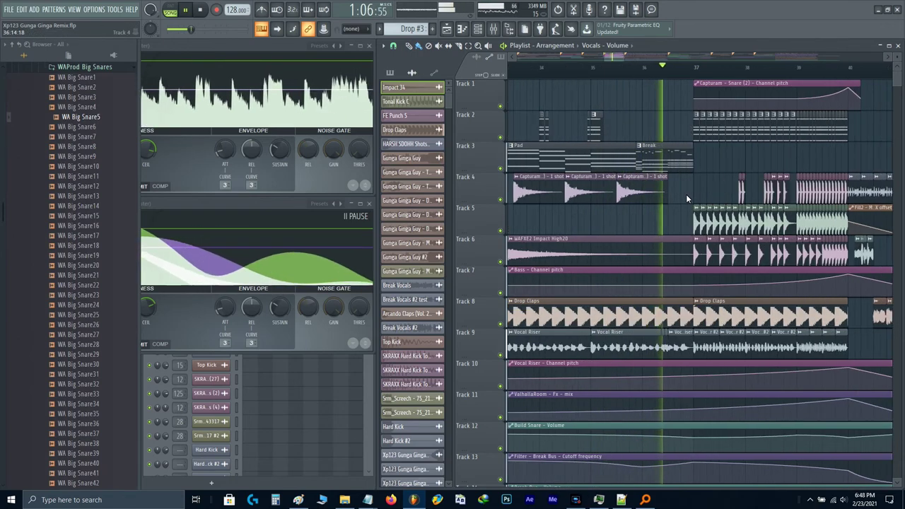
drag(761, 183, 612, 200)
ctrl+scroll(613, 200, down, 2)
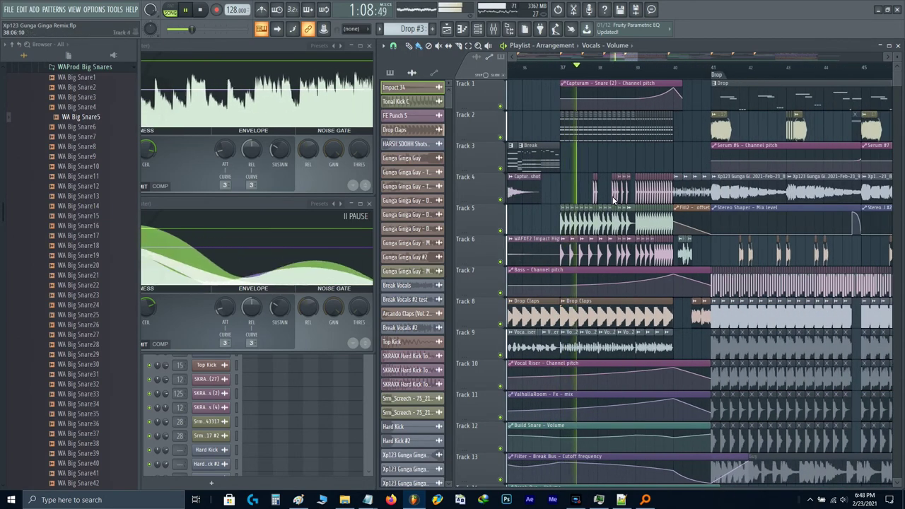
ctrl+scroll(612, 200, up, 3)
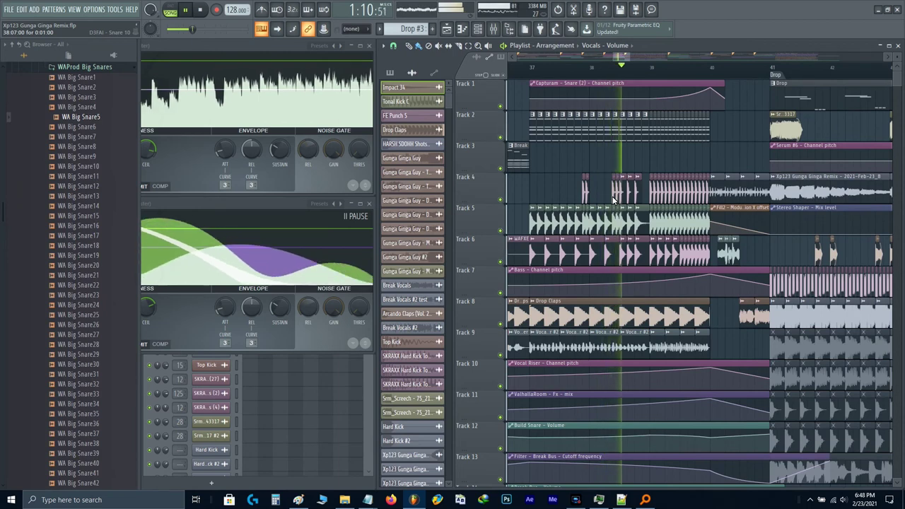
ctrl+scroll(614, 201, down, 1)
drag(722, 212, 601, 221)
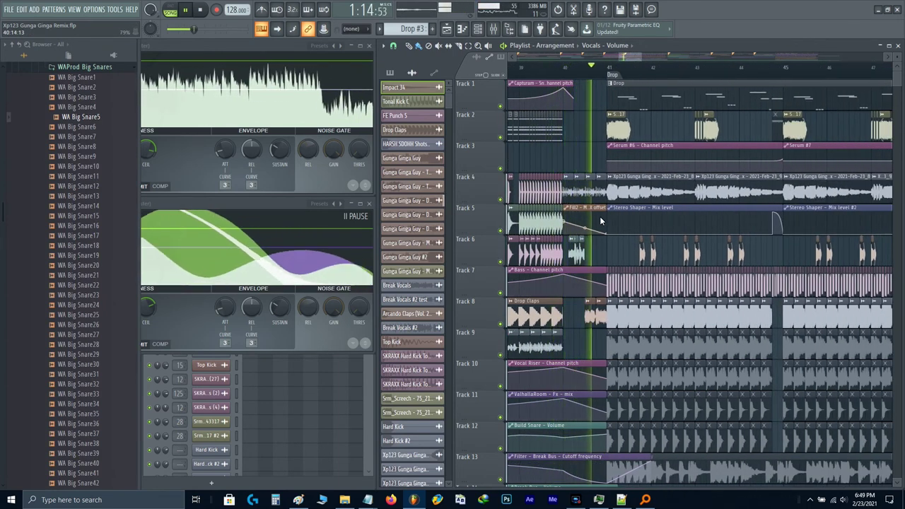
- Play back and examine the Drop section's clips and automation from bar 41 up to the PreBreak at bar 57
ctrl+scroll(600, 221, down, 2)
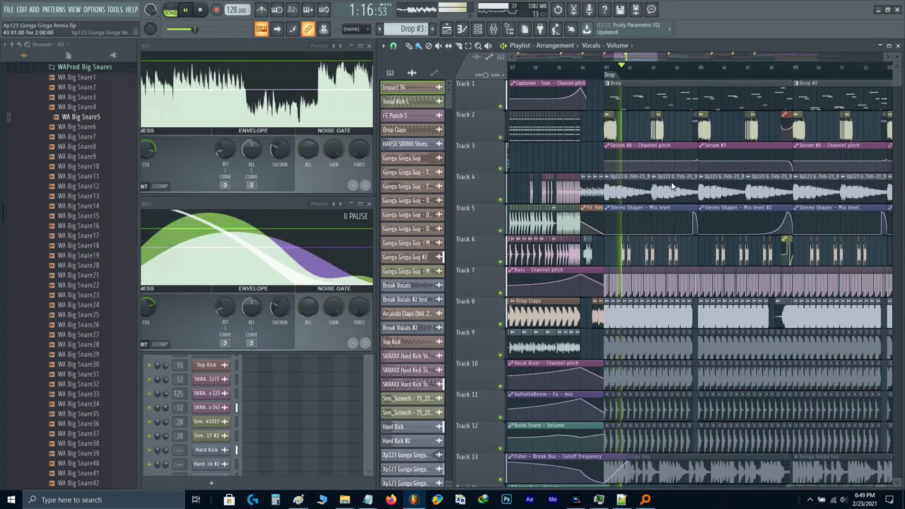
scroll(617, 206, right, 3)
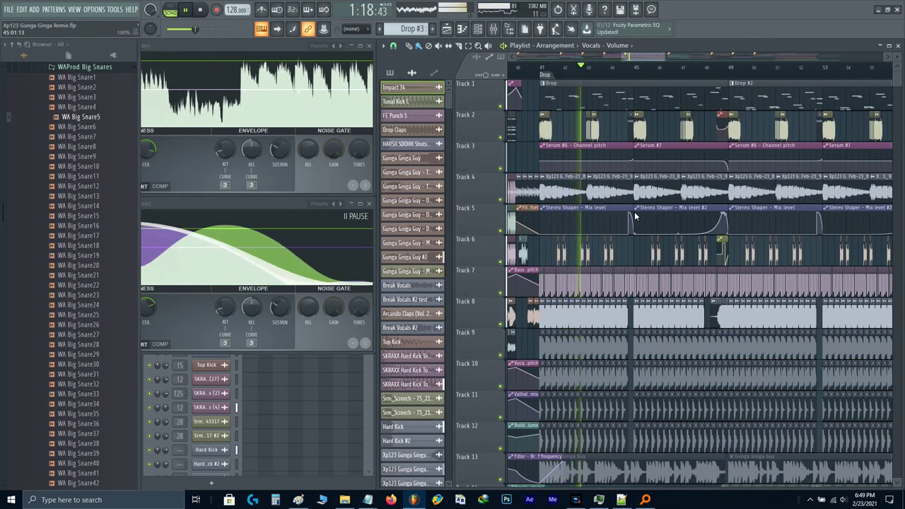
ctrl+scroll(658, 171, up, 2)
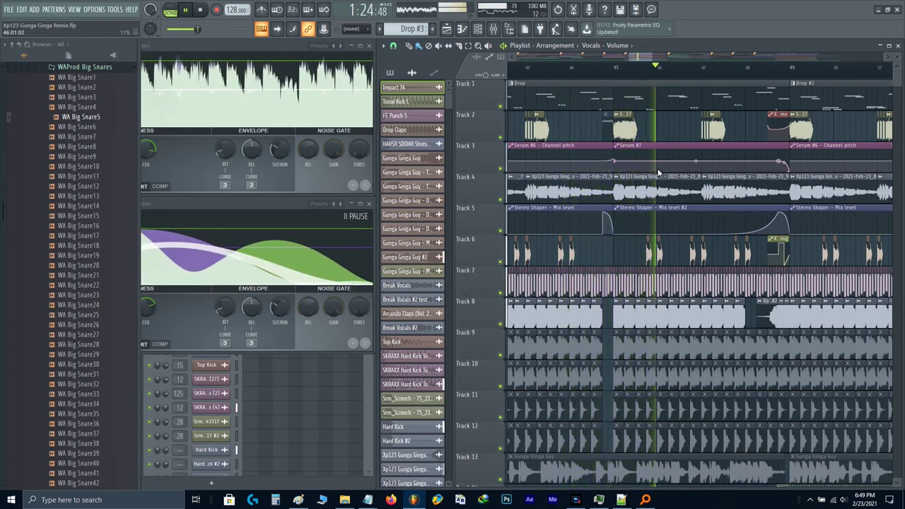
scroll(675, 225, right, 3)
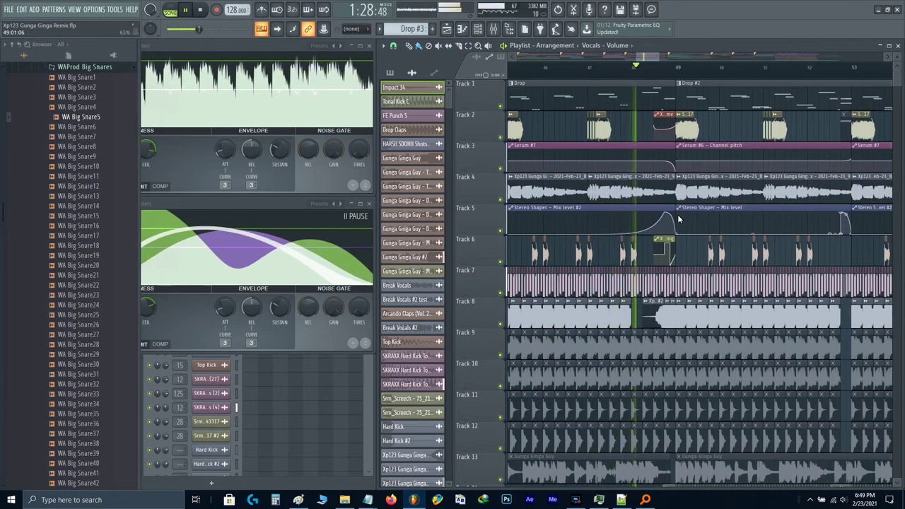
scroll(711, 164, up, 2)
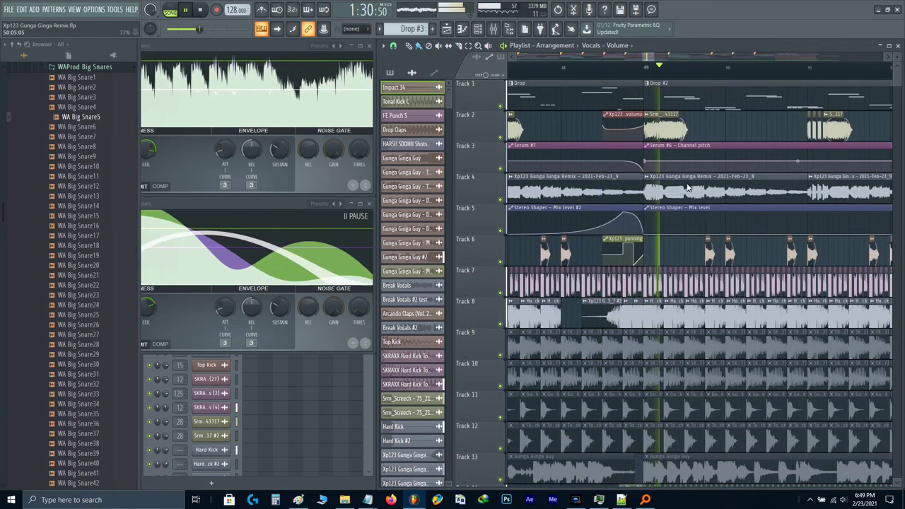
scroll(686, 187, down, 2)
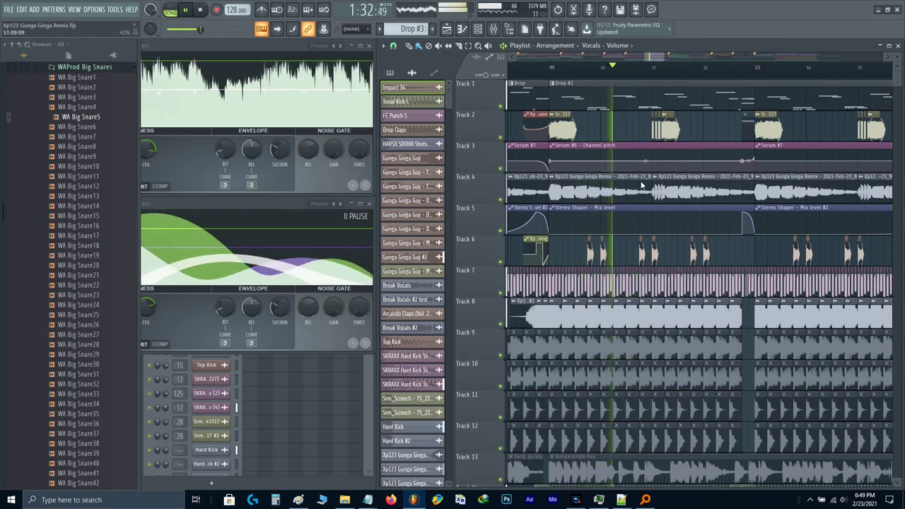
scroll(612, 192, right, 2)
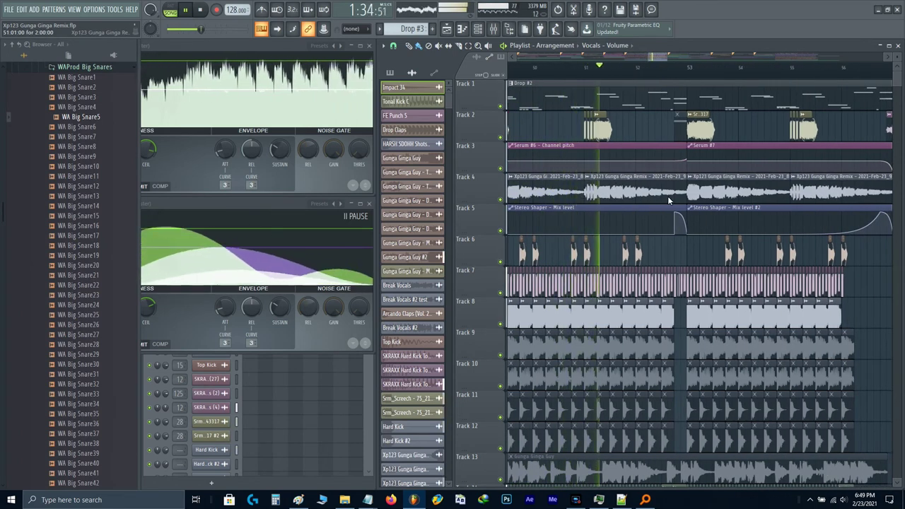
scroll(629, 205, right, 2)
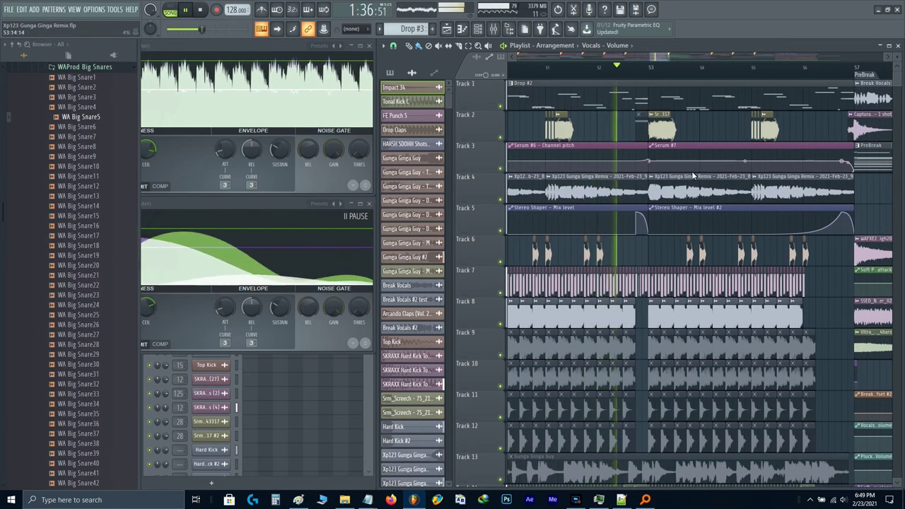
scroll(573, 209, right, 3)
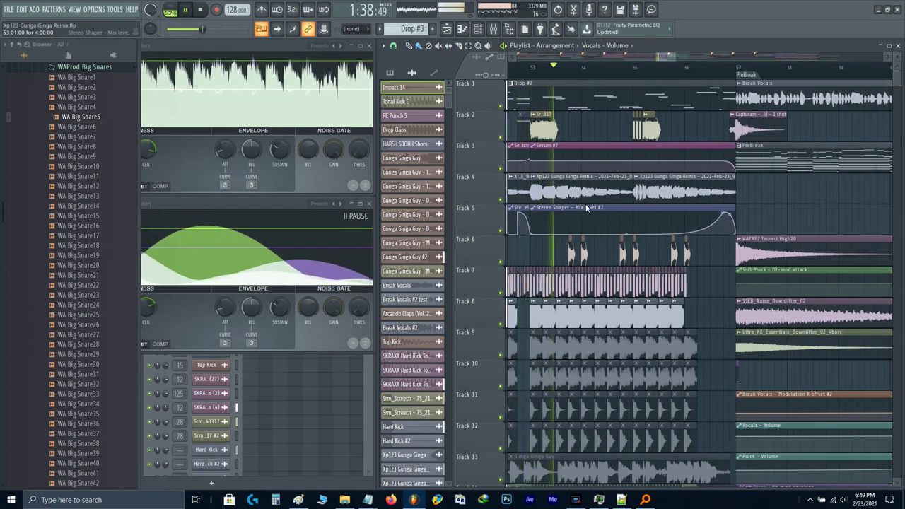
scroll(620, 196, down, 1)
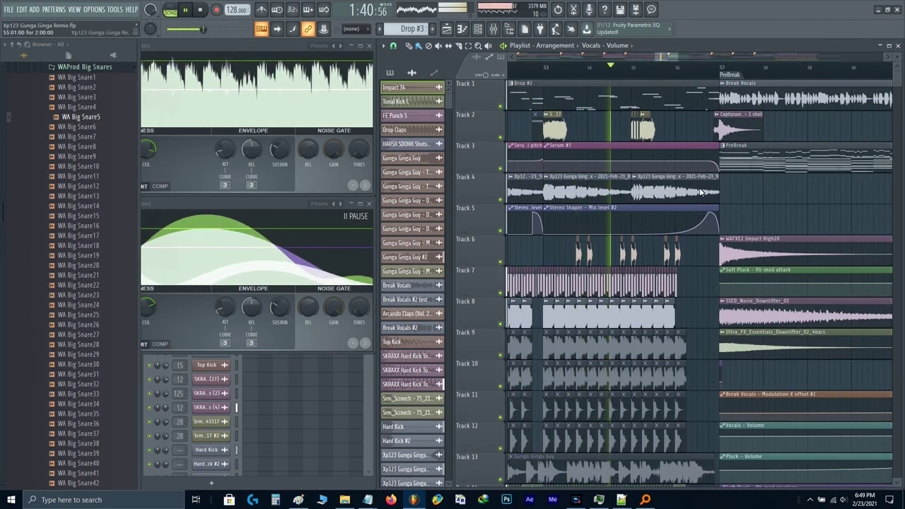
scroll(708, 173, up, 3)
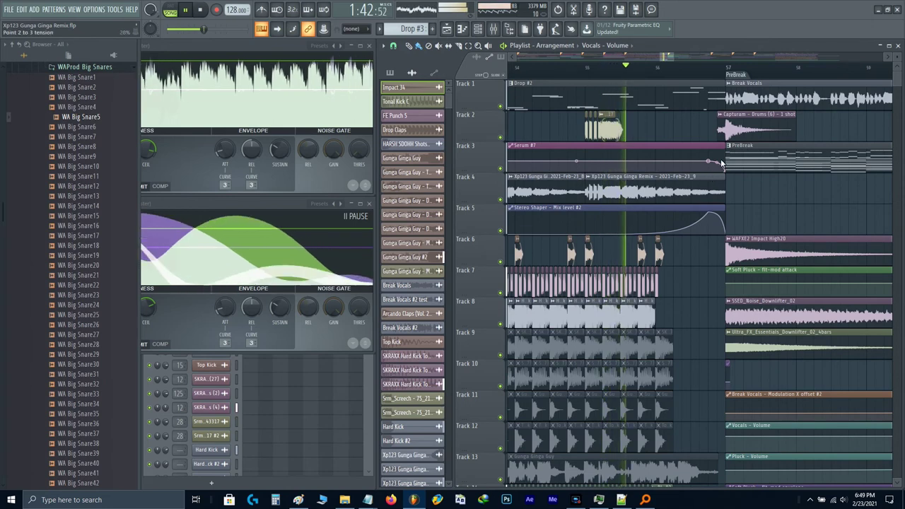
scroll(651, 171, right, 2)
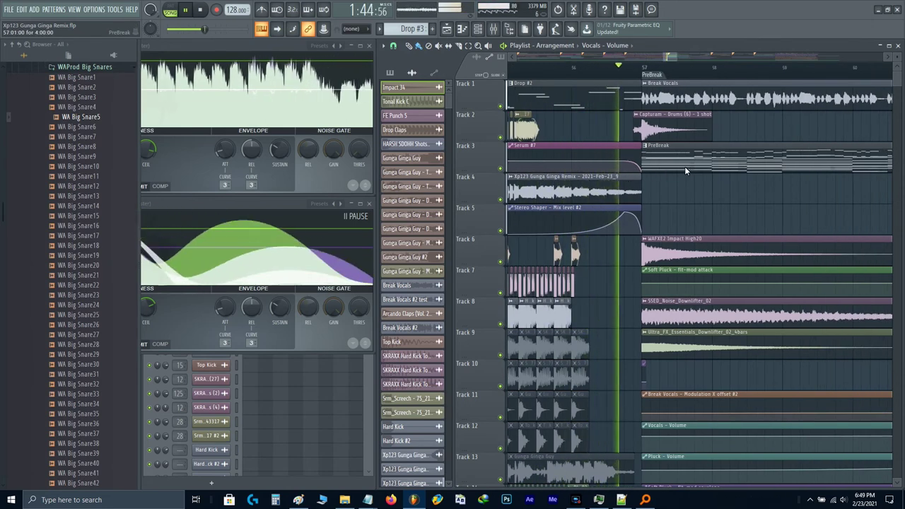
- Select the PreBreak time range from bar 57 to 65 and play it with Track 1's Break Vocals soloed
scroll(684, 166, down, 4)
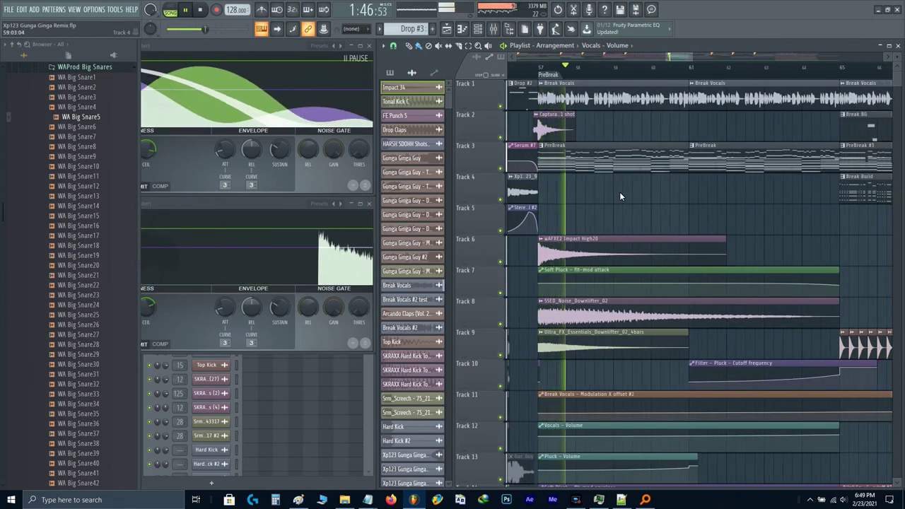
scroll(610, 181, down, 1)
drag(611, 205, 571, 207)
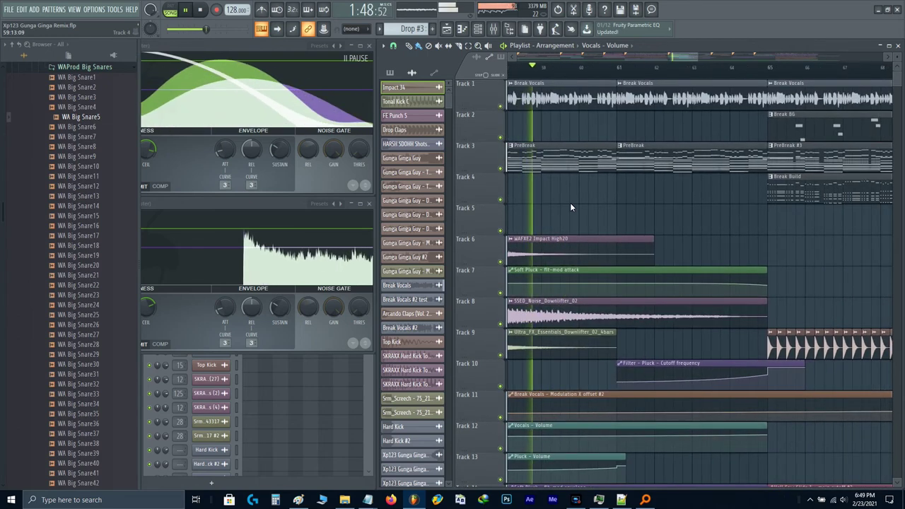
scroll(569, 202, down, 1)
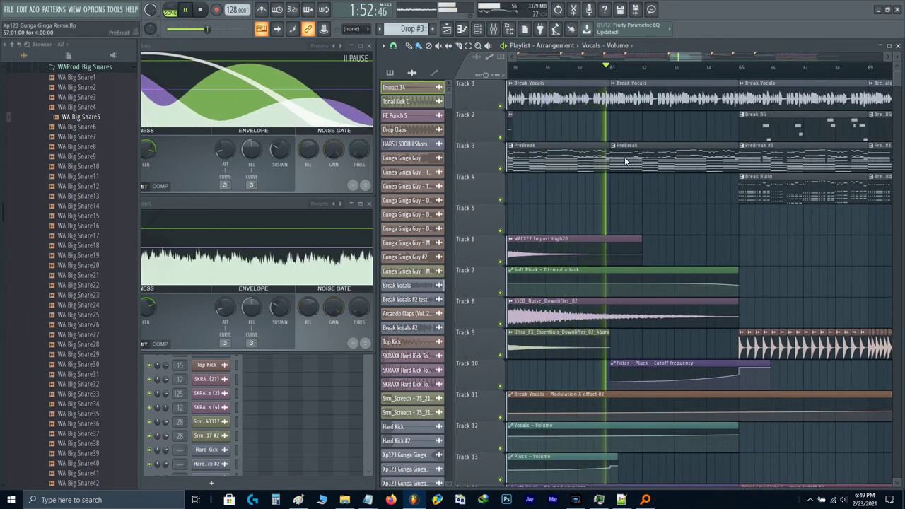
scroll(643, 162, left, 3)
scroll(808, 78, up, 3)
drag(829, 73, 559, 127)
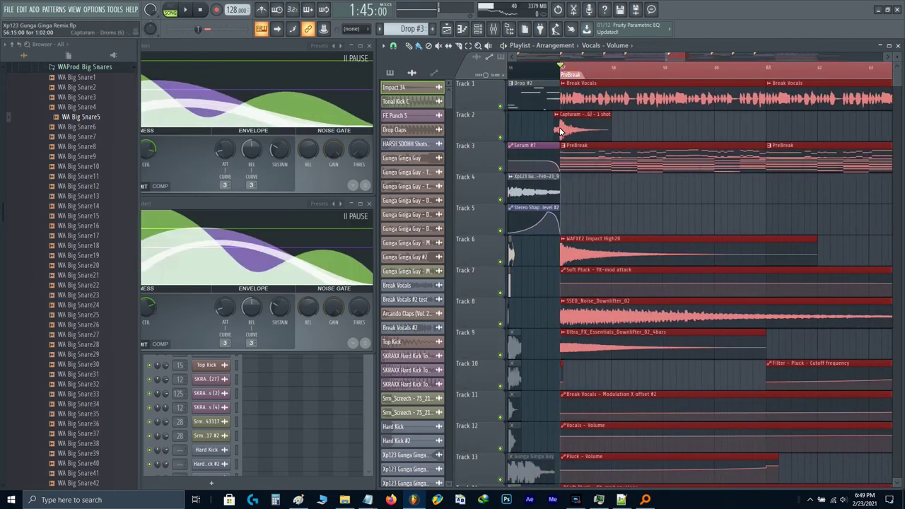
right_click(500, 107)
key(space)
- Inspect ValhallaPlate on the Vocals mixer channel and create an automation clip for its mute switch
key(F9)
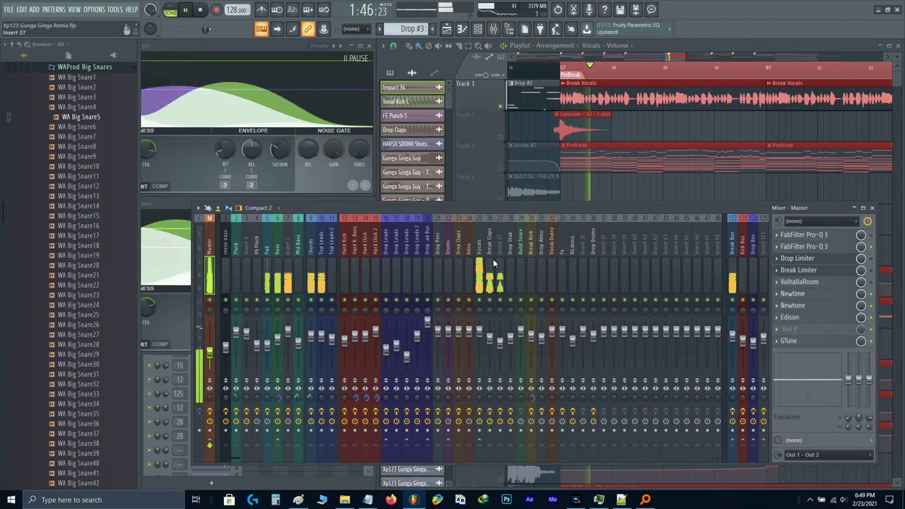
click(479, 272)
click(806, 269)
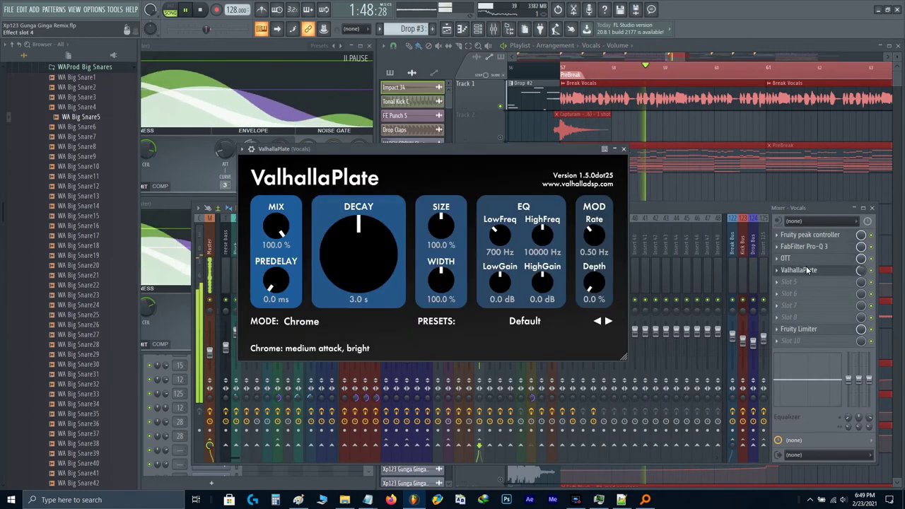
key(Escape)
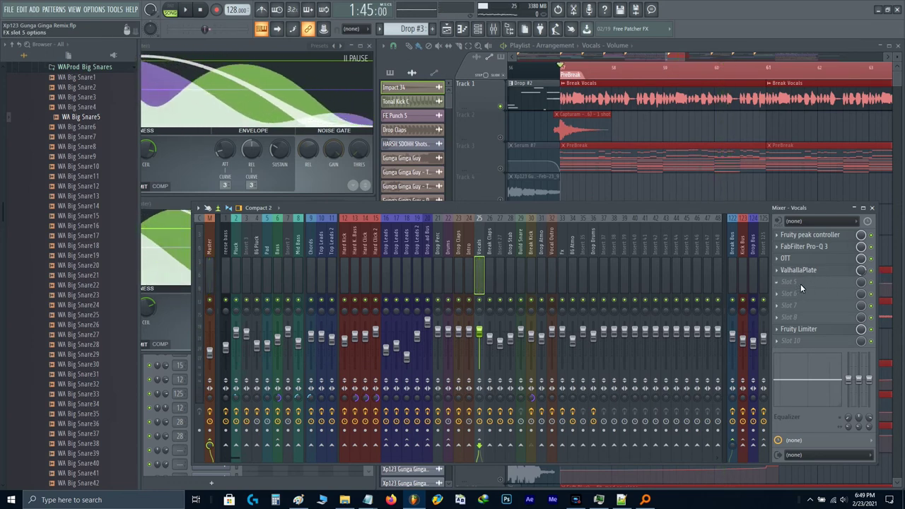
scroll(655, 178, down, 6)
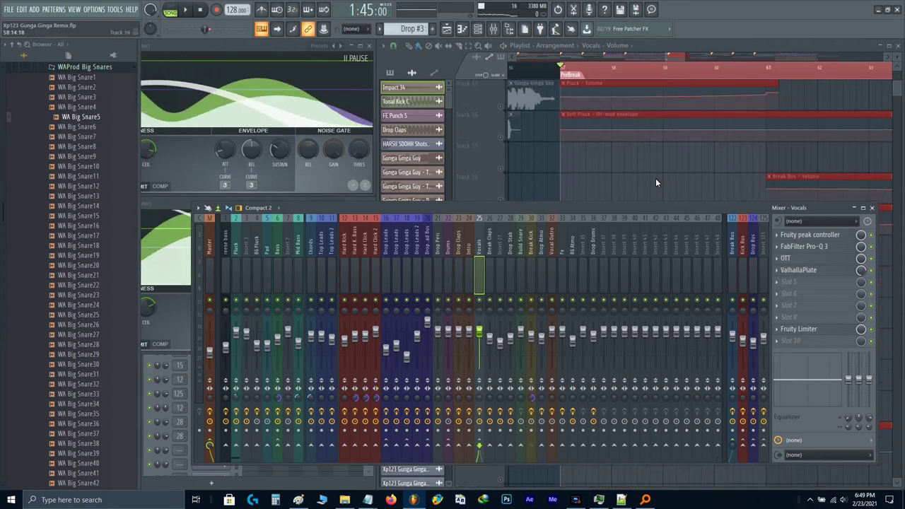
right_click(871, 278)
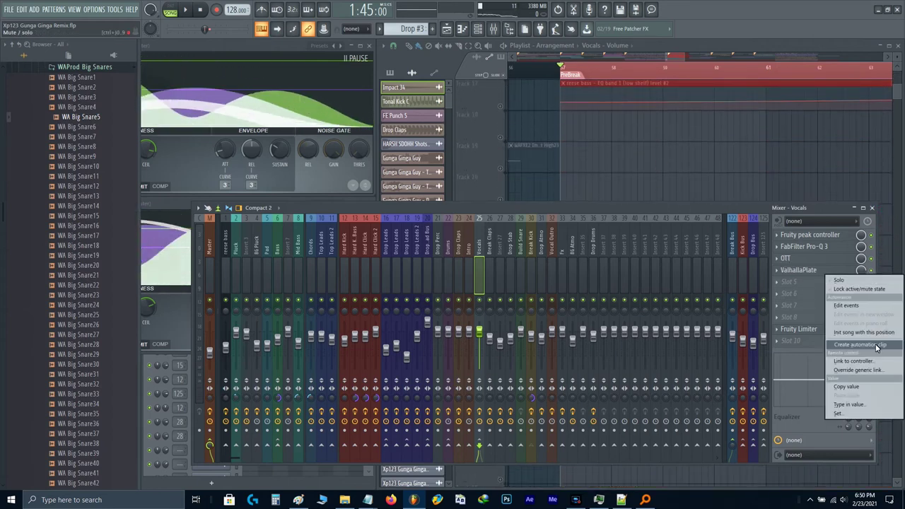
click(877, 345)
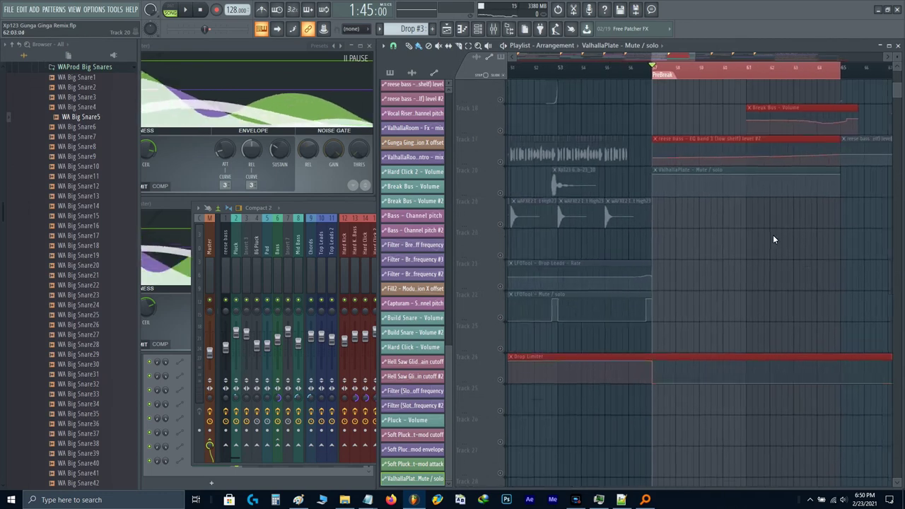
- Enable Track 18, start the ValhallaPlate mute automation slightly before bar 57, and drop the curve to its minimum at bar 57
scroll(654, 212, up, 3)
click(499, 193)
scroll(662, 181, up, 2)
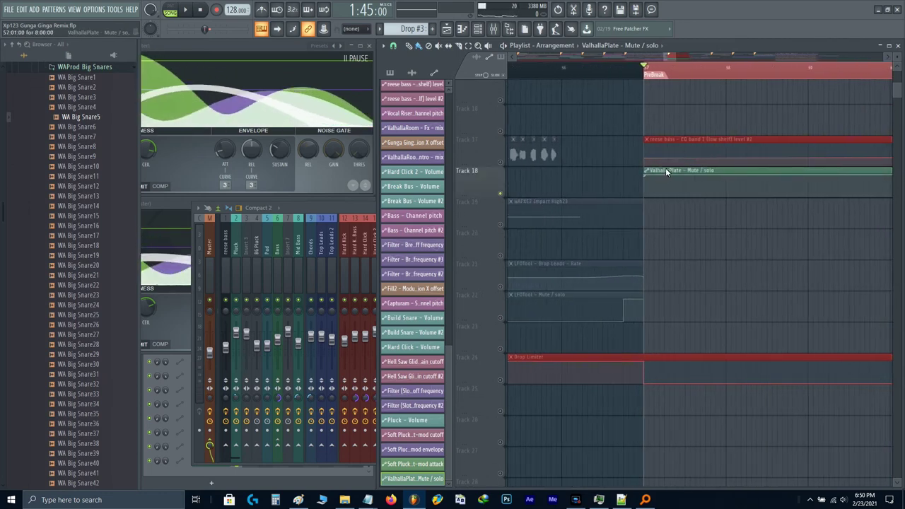
drag(662, 169, 642, 175)
right_click(643, 187)
scroll(643, 209, down, 2)
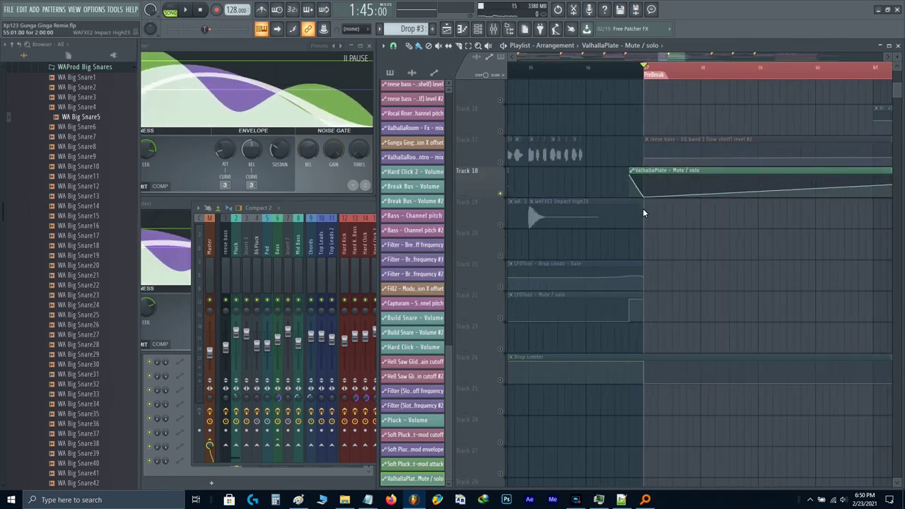
- Extend the ValhallaPlate mute automation to about bar 65 and lower its final point to the minimum
scroll(642, 210, down, 2)
scroll(785, 199, up, 6)
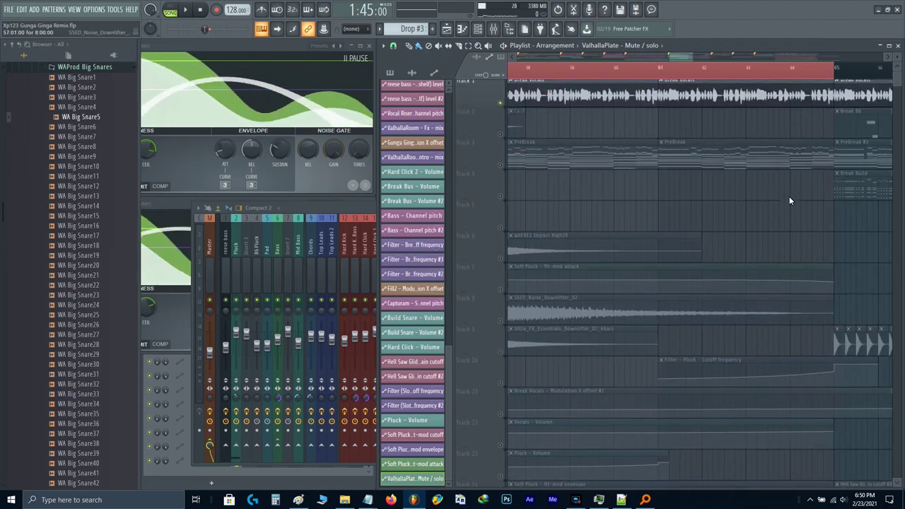
scroll(789, 197, down, 4)
scroll(819, 256, up, 3)
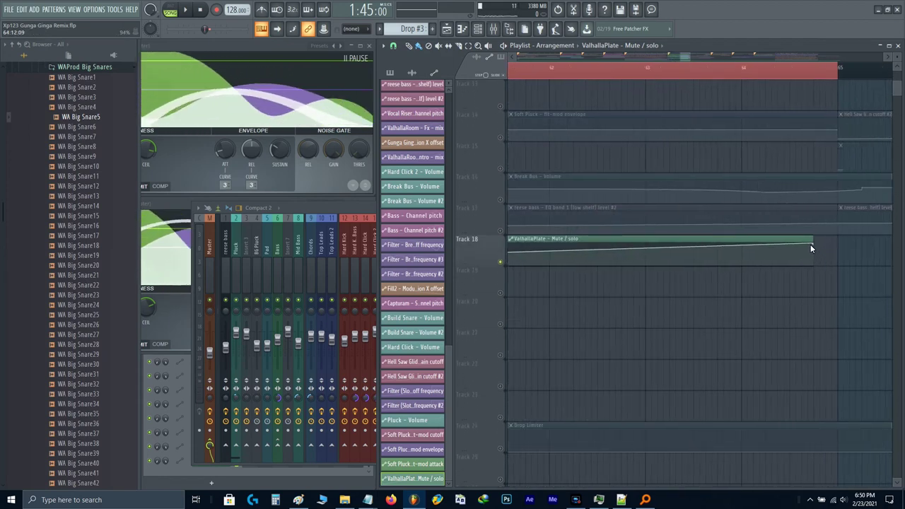
drag(812, 244, 842, 263)
- Add ValhallaRoom to effect slot 5 of the Vocals channel, load the Dark Verb preset and play the selection
scroll(817, 221, down, 3)
key(F9)
click(795, 280)
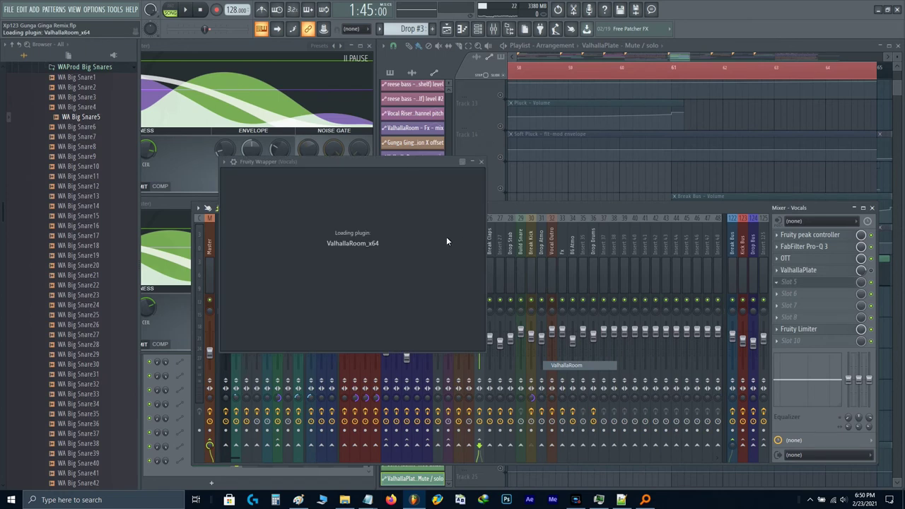
right_click(537, 162)
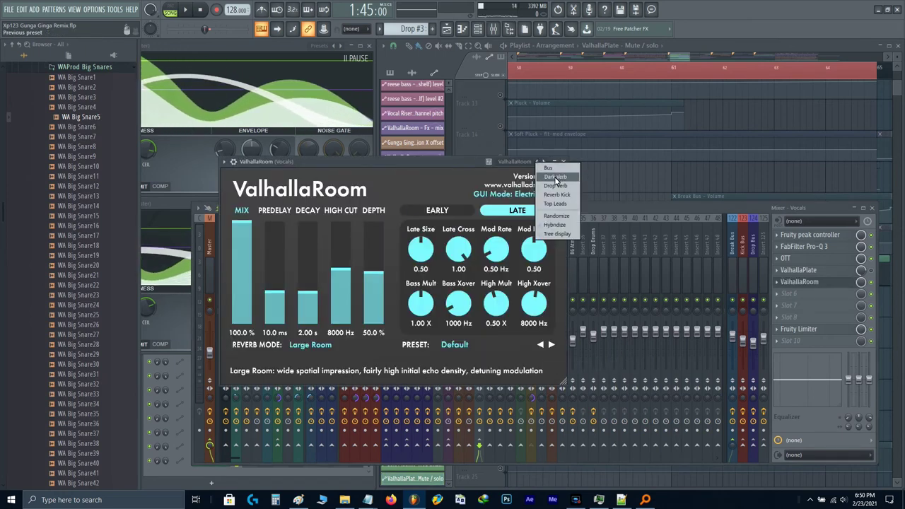
click(555, 177)
key(space)
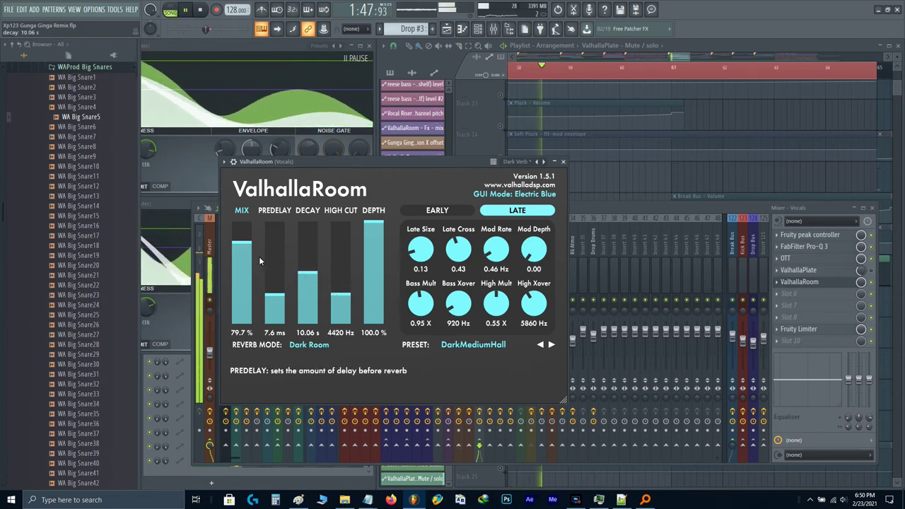
- Set the Vocals ValhallaRoom to 100% mix, 15.54 s decay and 21.5 ms predelay, and close its window
drag(244, 262, 244, 248)
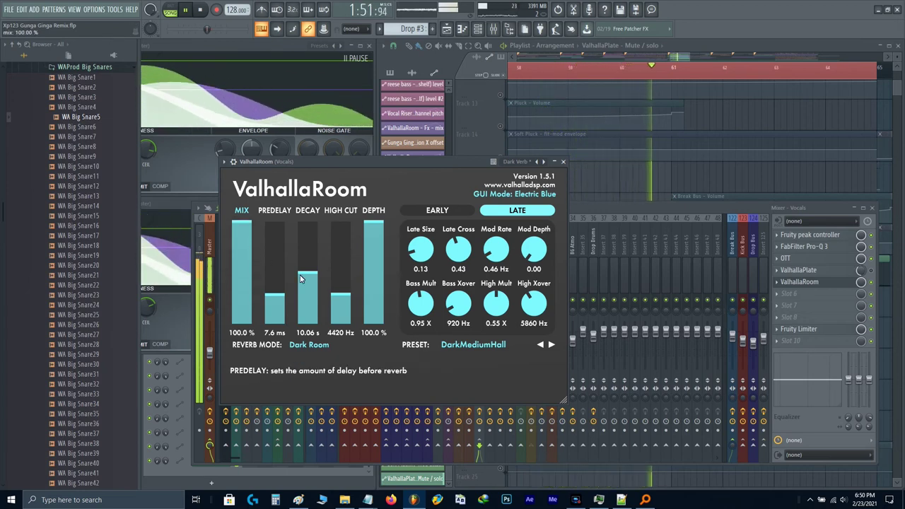
scroll(280, 281, down, 8)
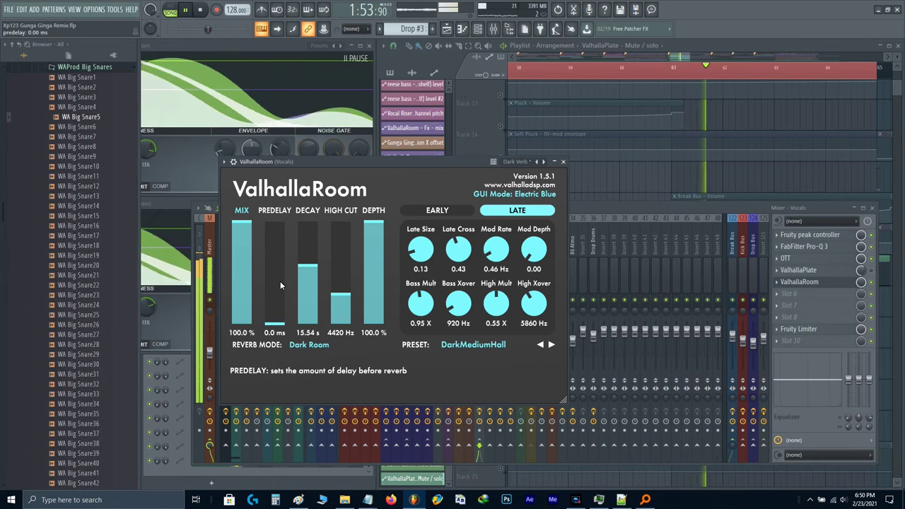
scroll(280, 282, up, 10)
key(space)
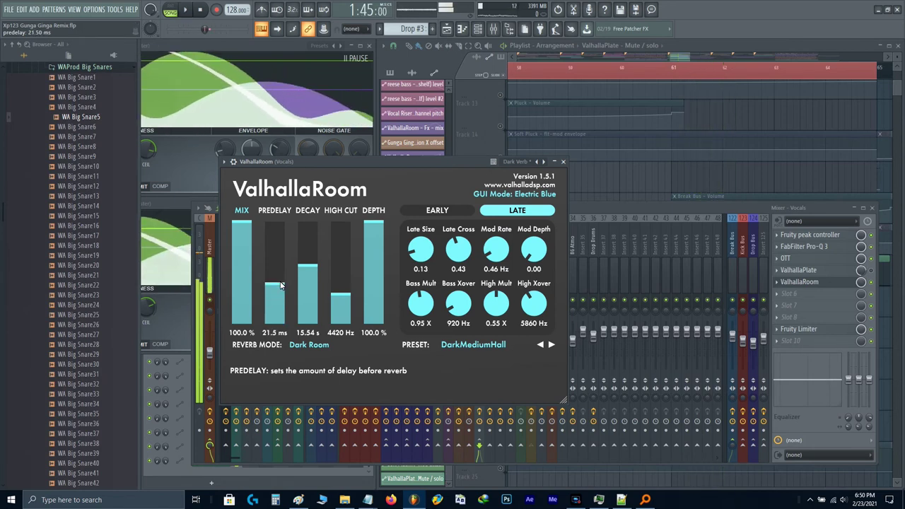
key(Escape)
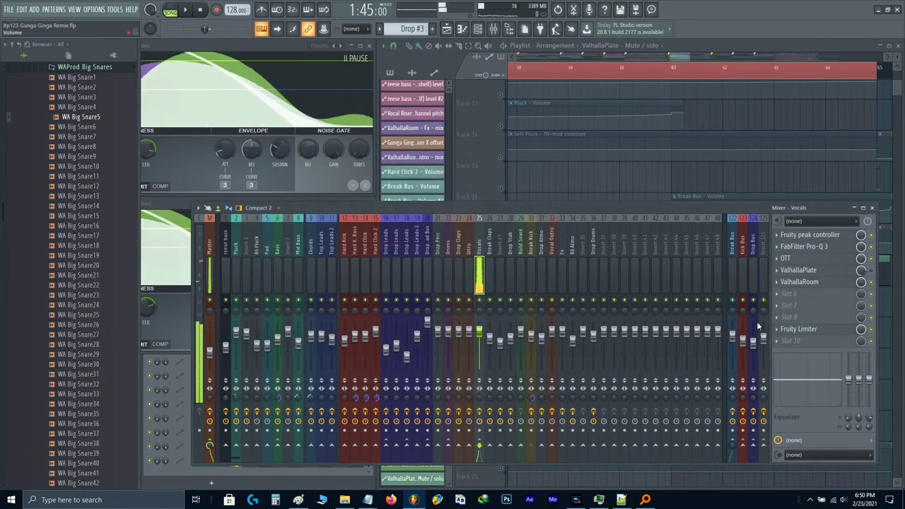
- Bring up the Fruity Limiter on the Vocals channel during playback and create an automation clip for ValhallaRoom's mix level
key(space)
click(798, 329)
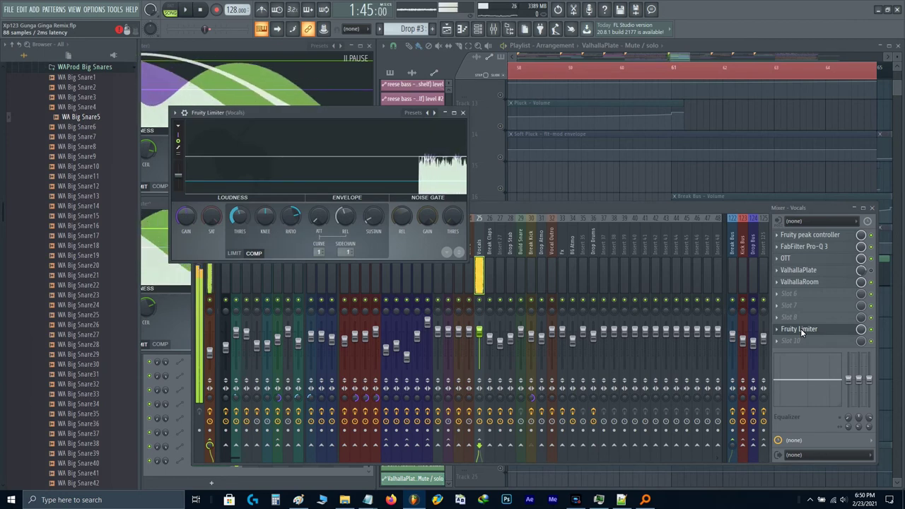
right_click(862, 282)
click(860, 342)
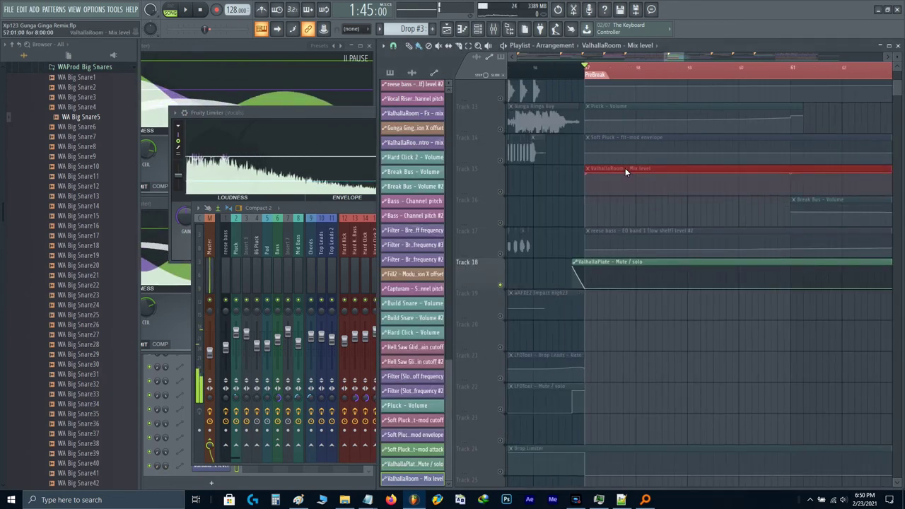
- Move the ValhallaRoom mix level clip to Track 20, start it slightly before bar 57 and ramp it up from minimum
key(shift+Down)
key(shift+Down)
key(shift+Down)
key(shift+Down)
key(shift+Down)
scroll(622, 189, down, 1)
scroll(620, 190, up, 3)
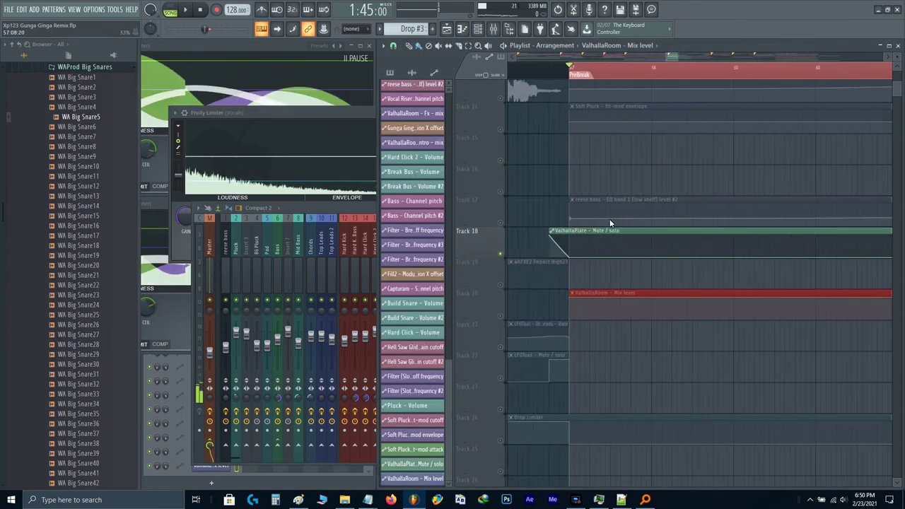
drag(537, 303, 612, 335)
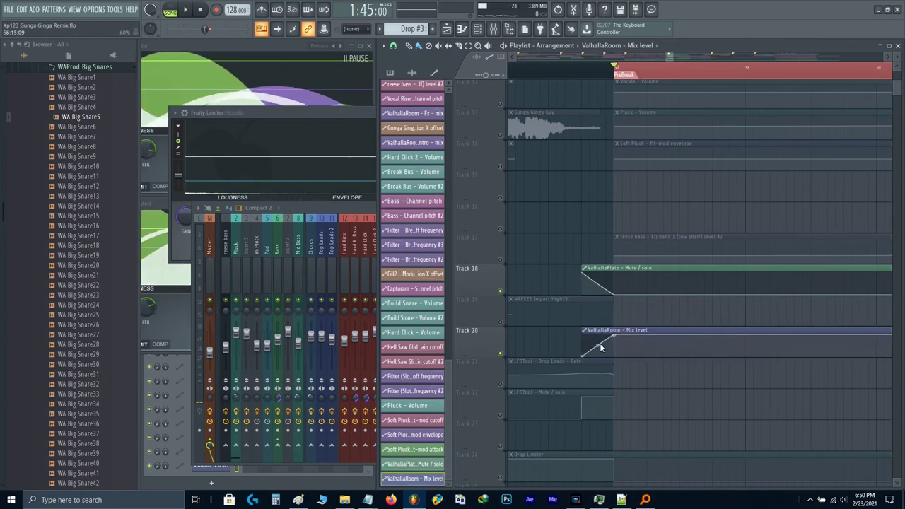
- End the ValhallaRoom mix level clip at bar 65 with a curved fade down to its minimum
scroll(601, 352, down, 5)
drag(716, 317, 688, 312)
scroll(695, 315, up, 4)
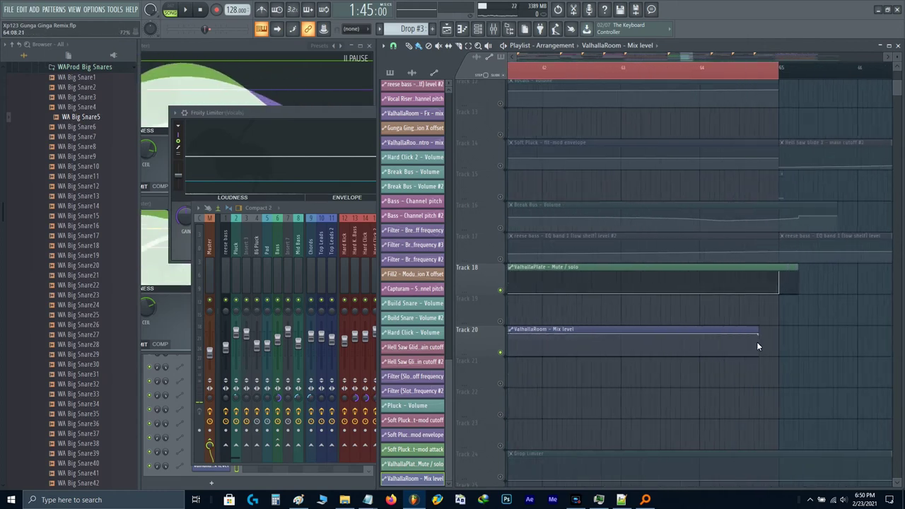
drag(759, 337, 780, 358)
scroll(708, 353, down, 5)
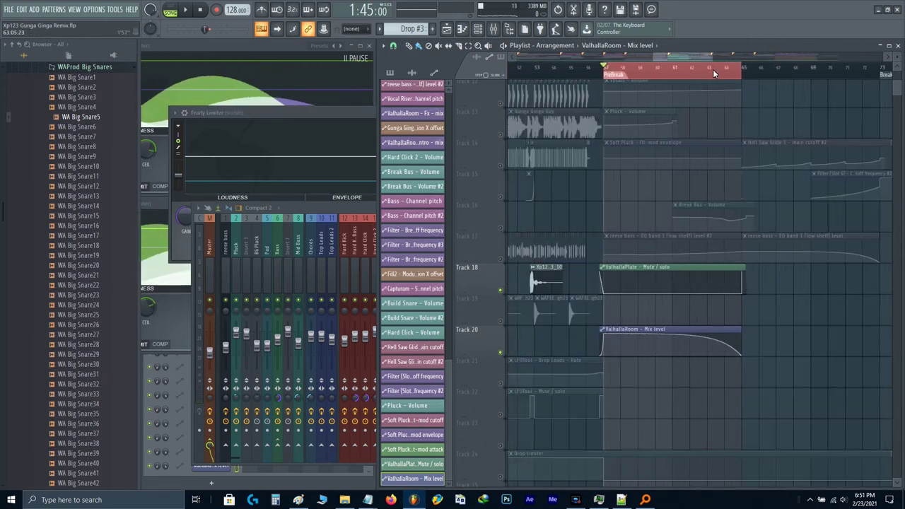
- Extend the ValhallaRoom mix automation past bar 65, raising the curve to about 33% at bar 65 before it drops to minimum
scroll(745, 247, up, 5)
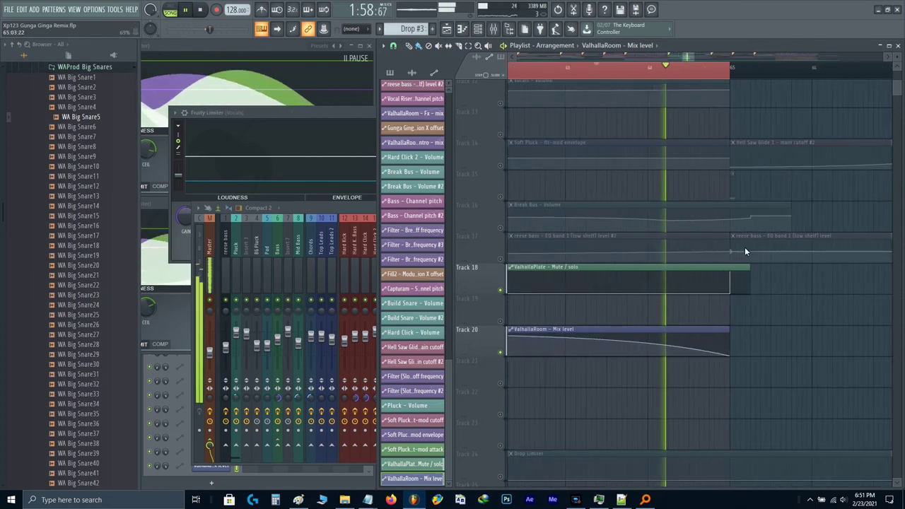
scroll(714, 227, down, 2)
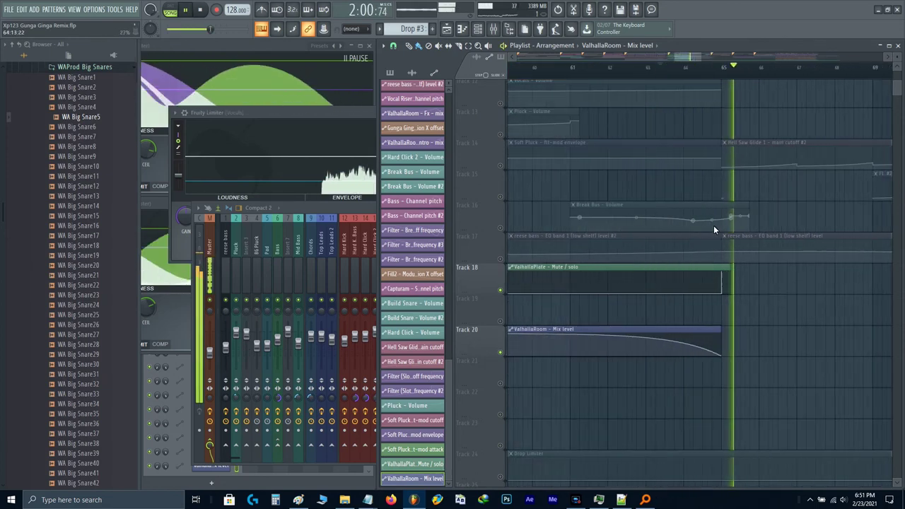
scroll(719, 333, up, 2)
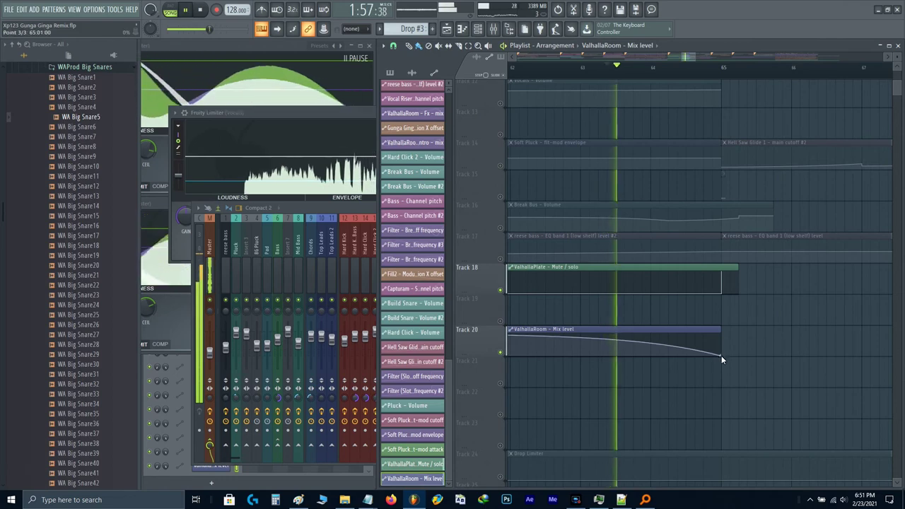
drag(721, 355, 755, 373)
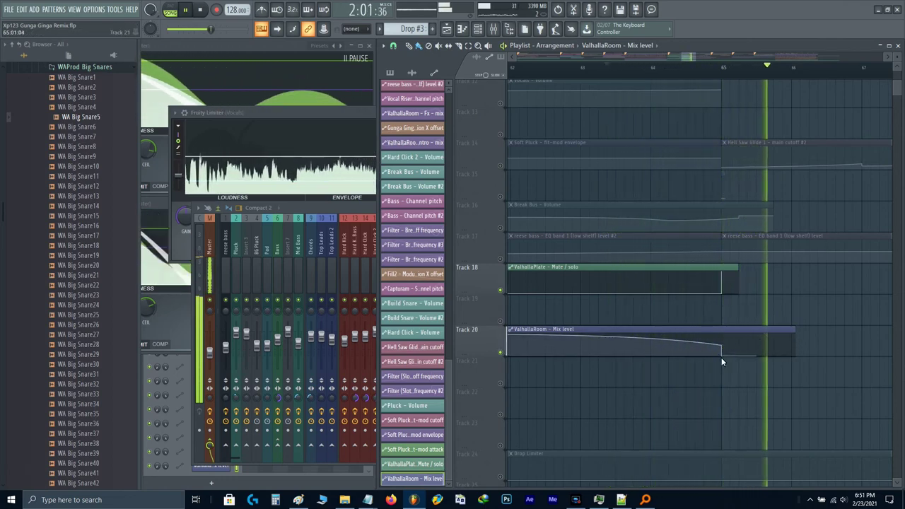
scroll(720, 354, up, 1)
drag(719, 347, 720, 351)
key(space)
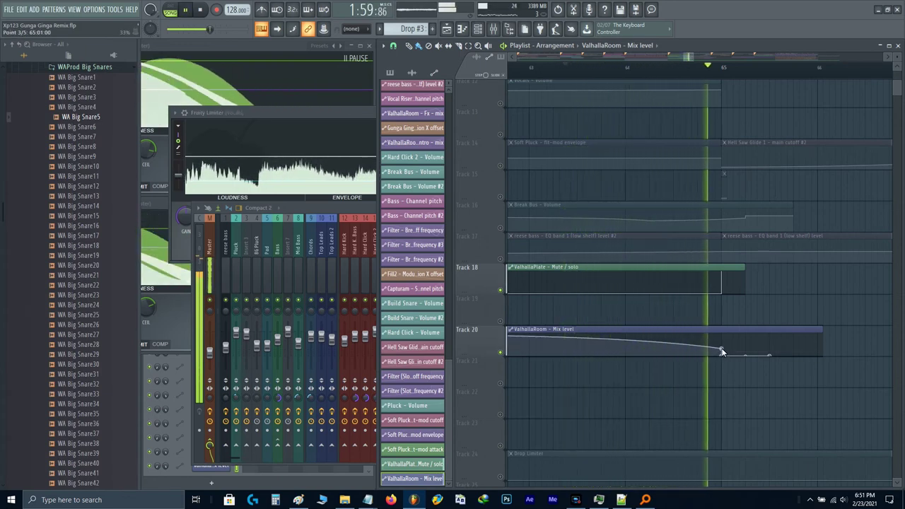
- Play the PreBreak from bar 57 to check the start of both reverb automations, and hide the mixer
scroll(721, 351, down, 2)
key(space)
scroll(722, 351, down, 2)
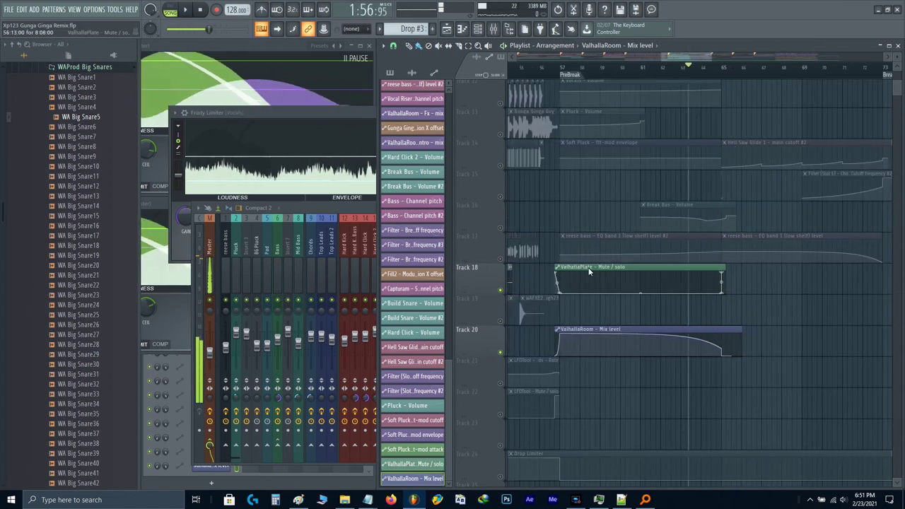
scroll(562, 152, up, 2)
scroll(528, 75, up, 2)
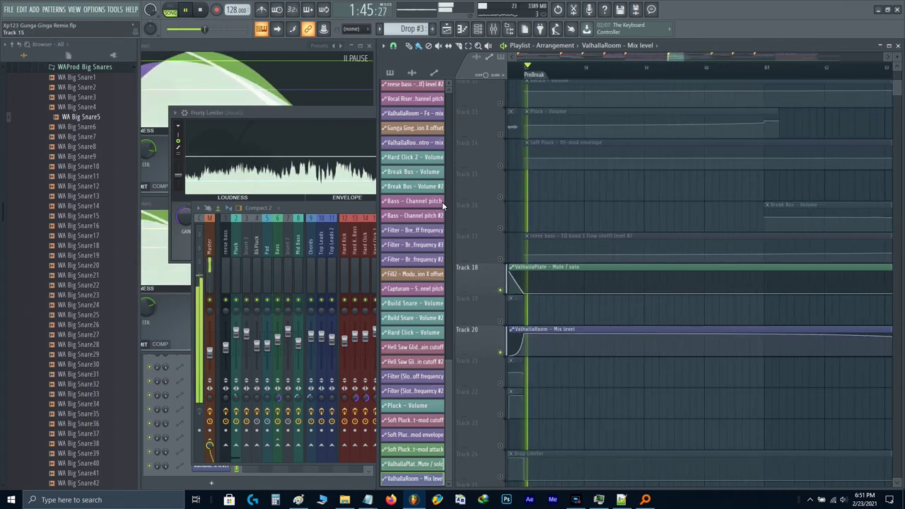
key(F9)
key(space)
key(F9)
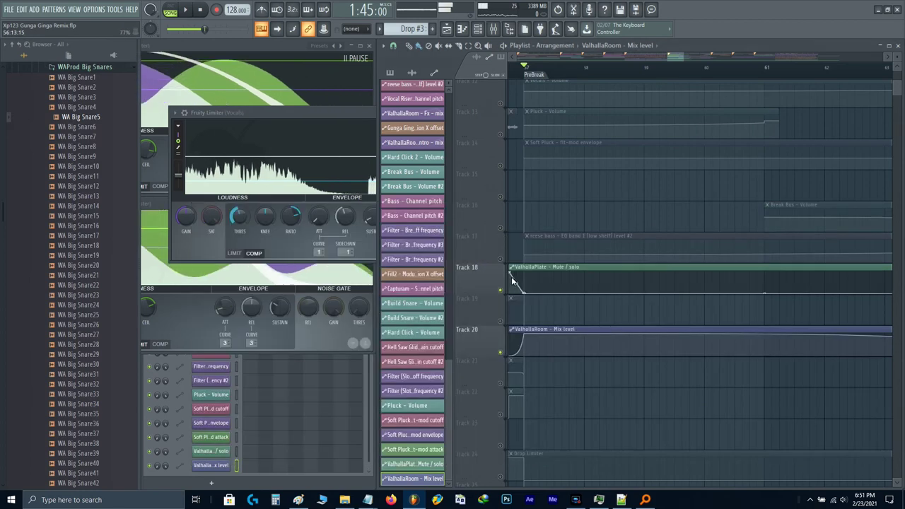
- Enable Tracks 11 and 12 and set the first point of the Break Vocals modulation X offset automation to 25%
scroll(508, 220, up, 4)
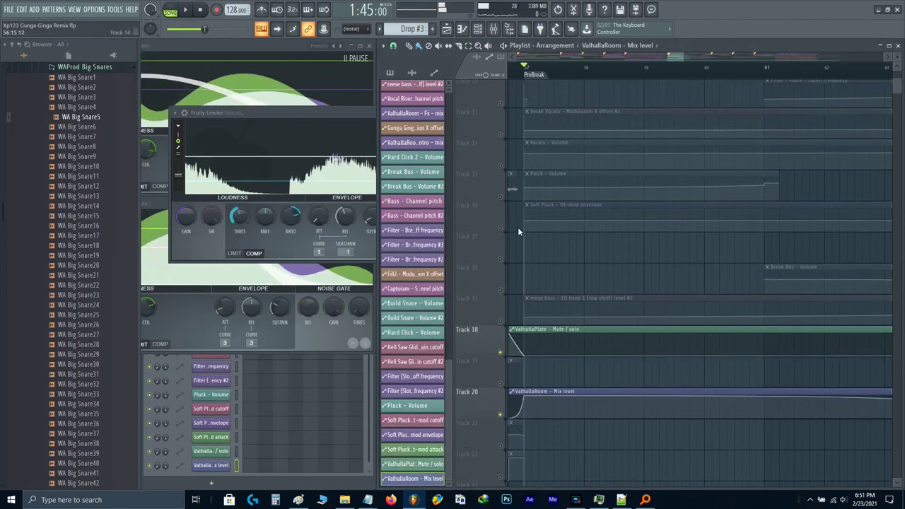
key(space)
click(501, 196)
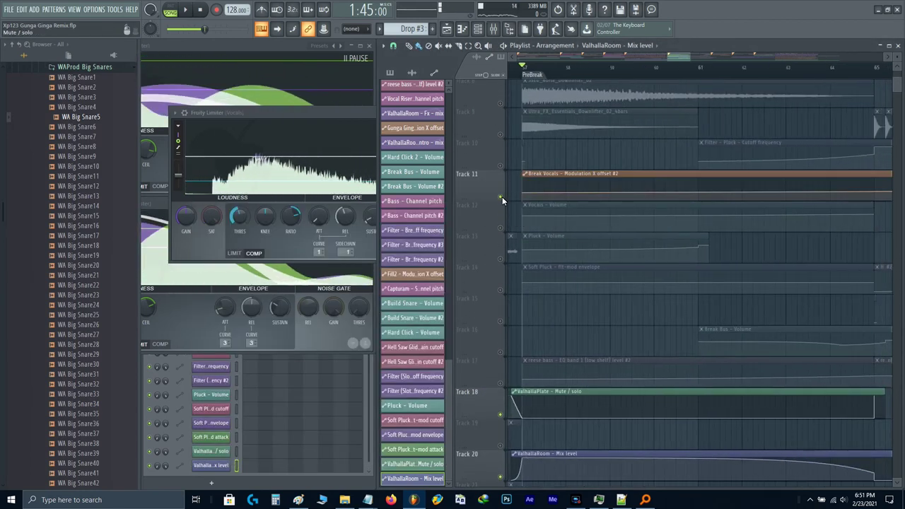
click(499, 227)
scroll(519, 220, down, 2)
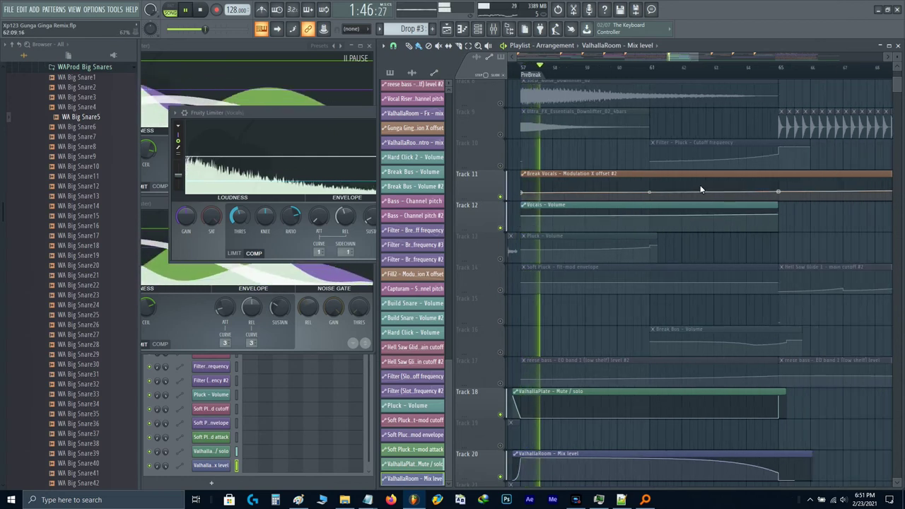
scroll(682, 192, down, 2)
right_click(566, 197)
key(t)
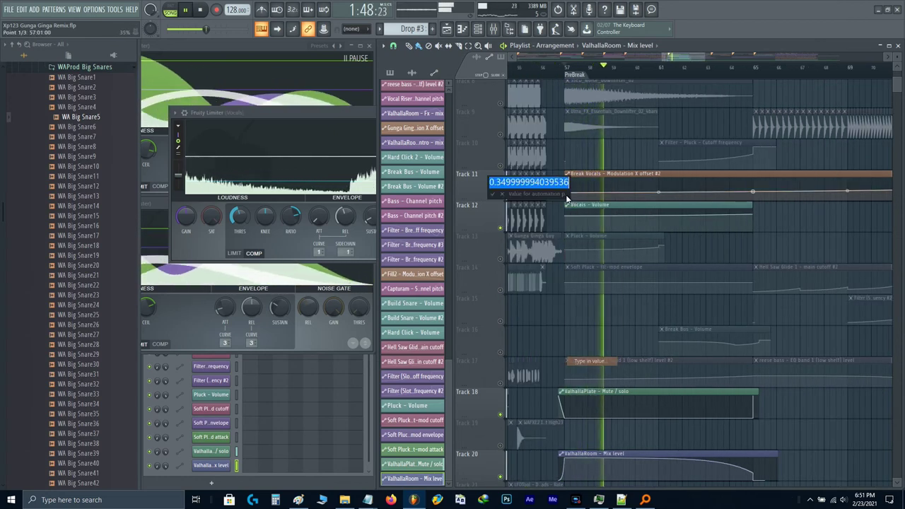
key(Escape)
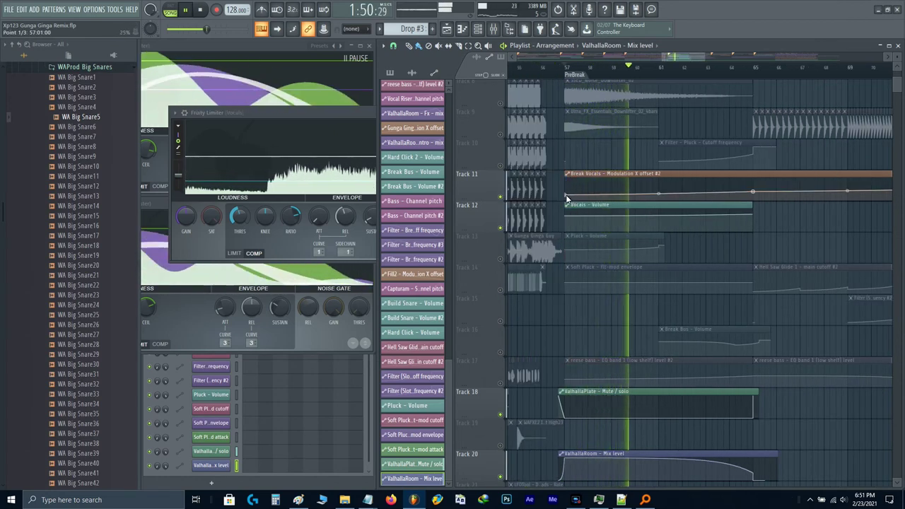
key(space)
- Make the Vocals volume automation clip on Track 12 unique, set its first point to 55% and start playback
click(567, 205)
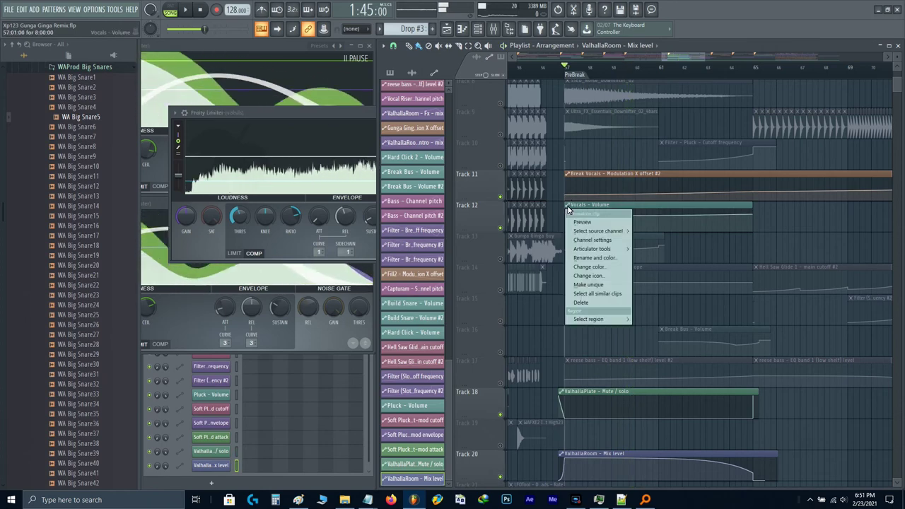
key(u)
right_click(564, 215)
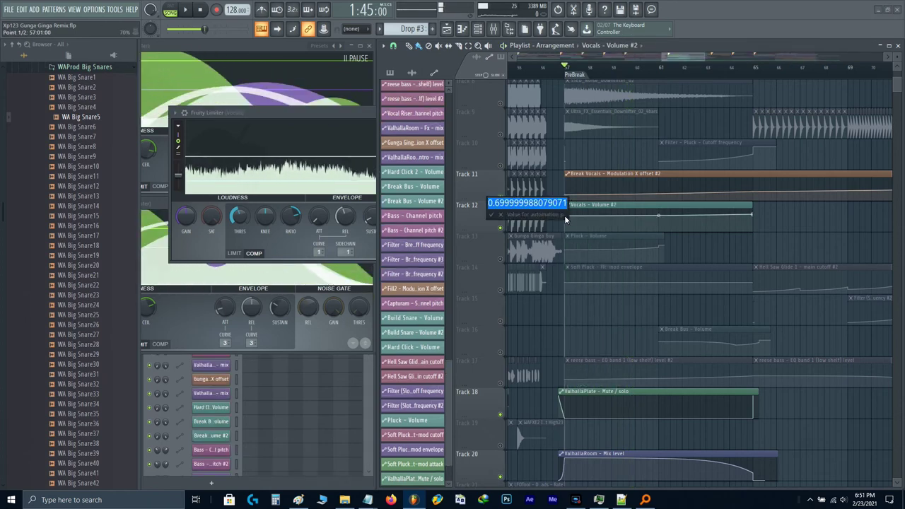
text(55)
key(Return)
key(space)
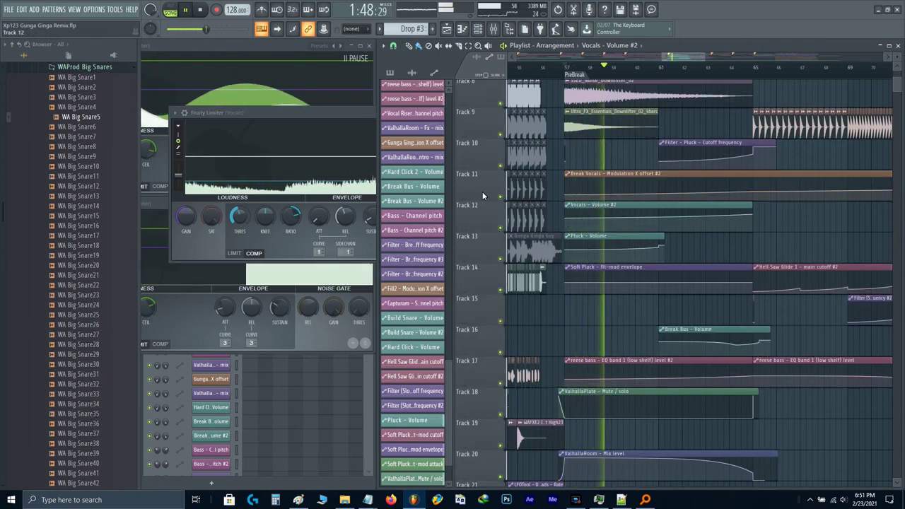
- Close the Fruity Limiter and listen through the PreBreak into the build at bar 65 with all tracks enabled
click(268, 111)
click(463, 113)
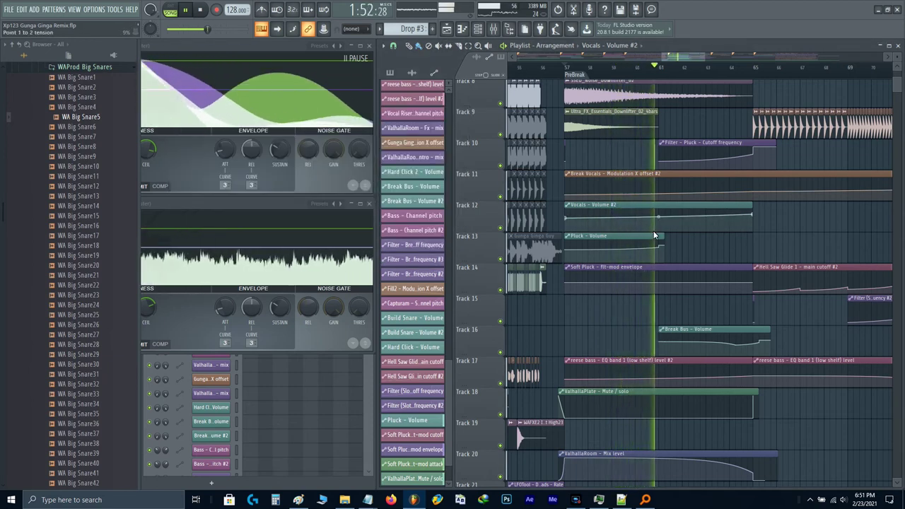
click(656, 196)
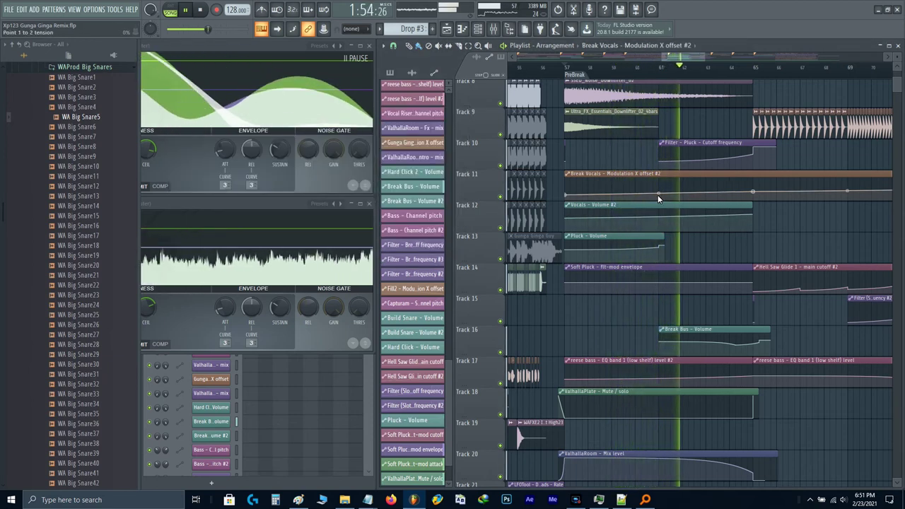
drag(657, 196, 570, 232)
scroll(600, 219, up, 2)
ctrl+scroll(601, 220, up, 2)
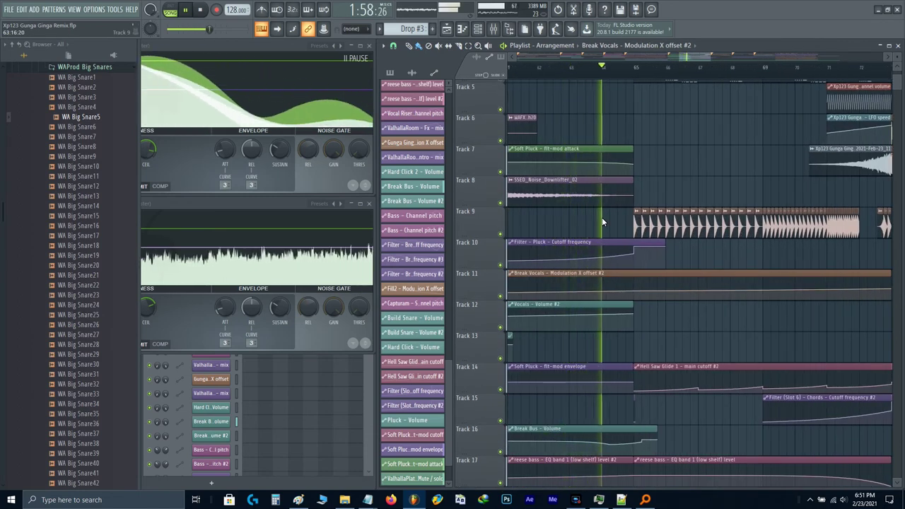
ctrl+scroll(594, 220, up, 2)
scroll(579, 223, up, 1)
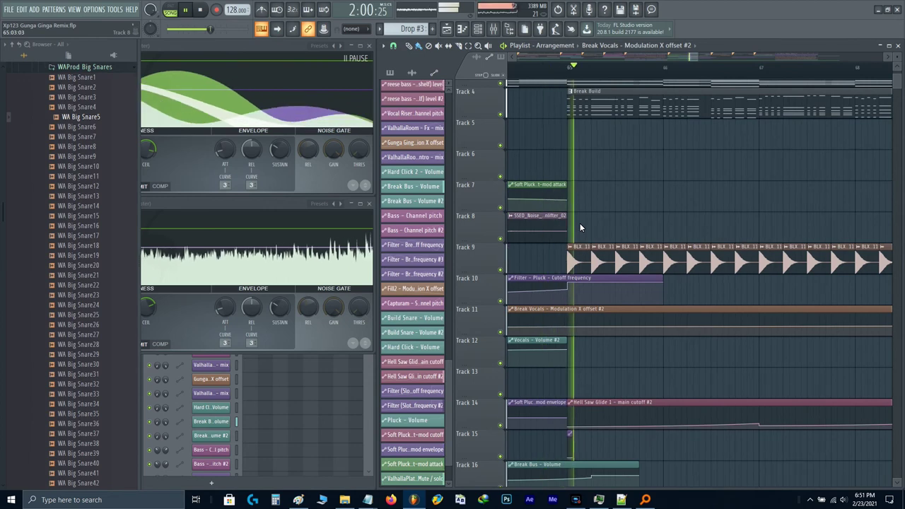
ctrl+scroll(568, 238, up, 2)
ctrl+scroll(568, 238, down, 2)
key(space)
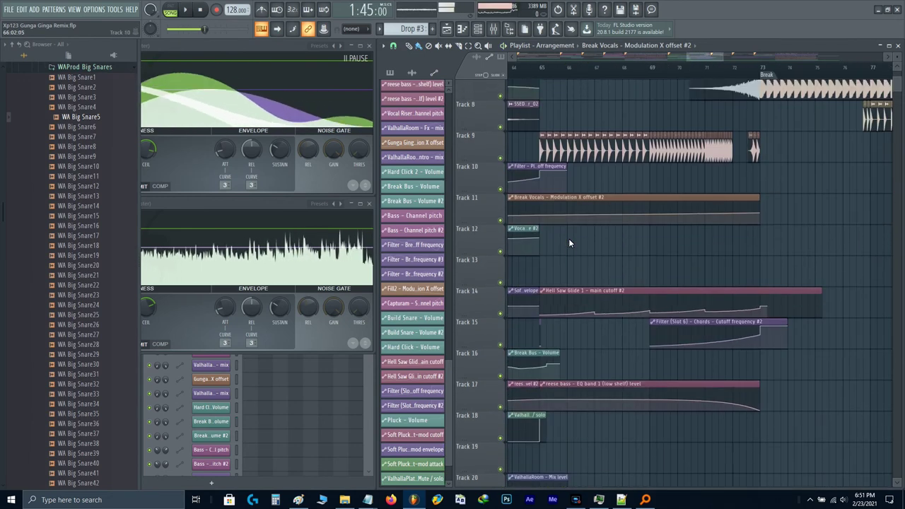
- Collapse the Drums sample folder and search the BEST folder in Everything for "clean do"
scroll(569, 238, down, 3)
scroll(63, 269, up, 10)
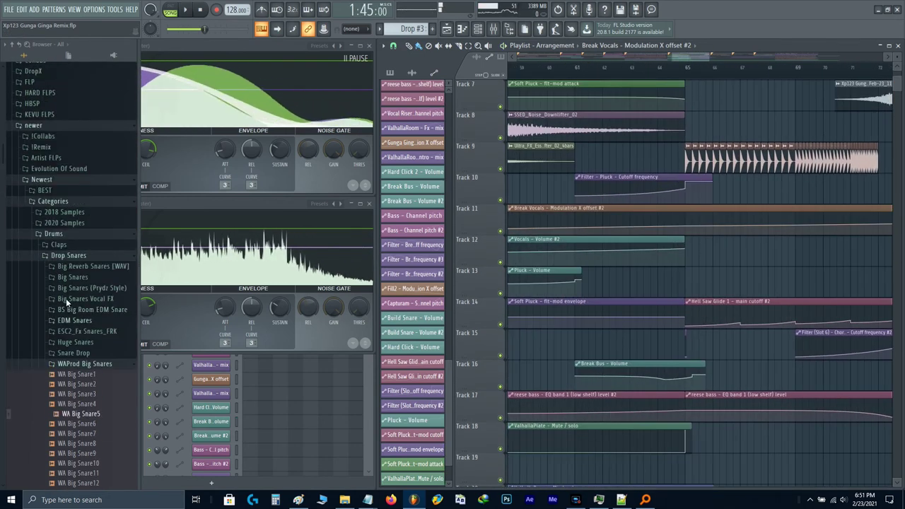
click(64, 234)
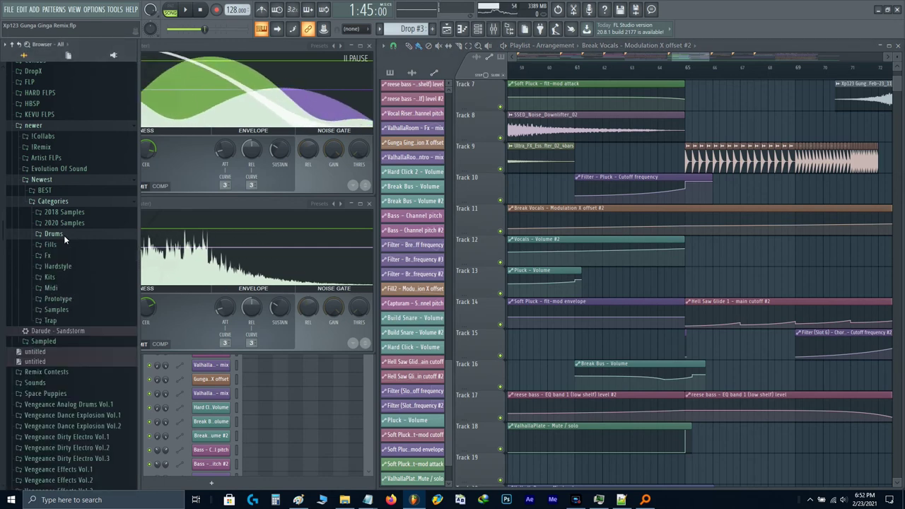
right_click(58, 191)
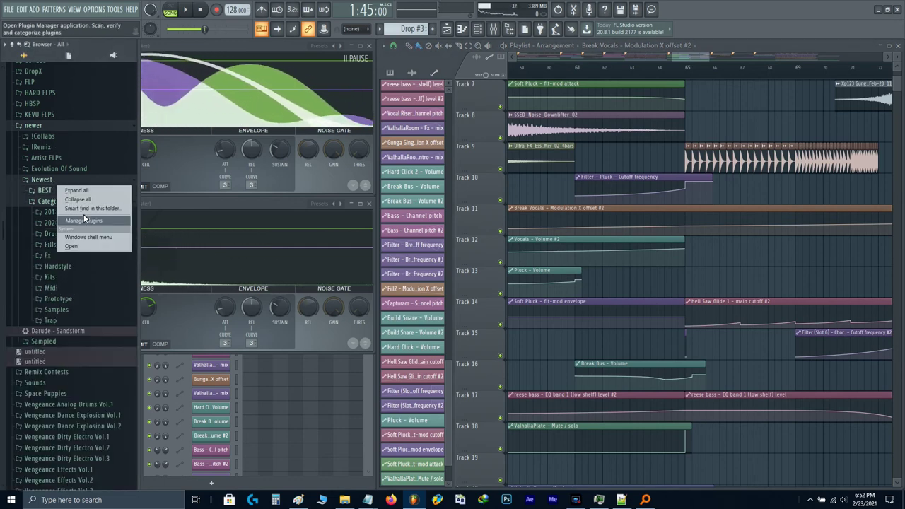
click(84, 238)
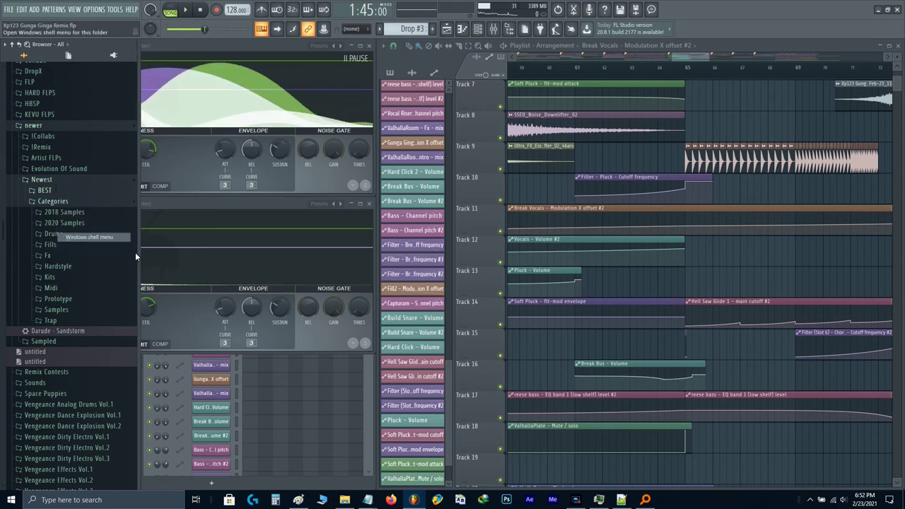
click(114, 220)
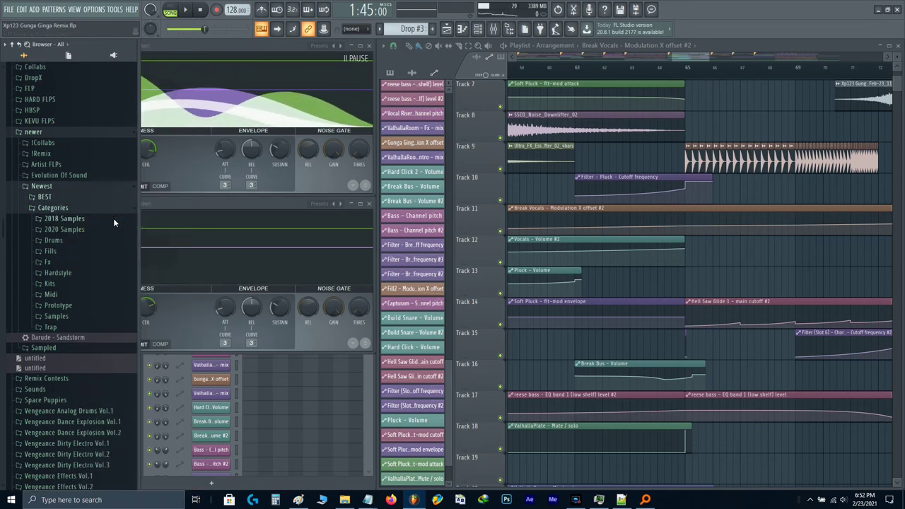
text(clean d)
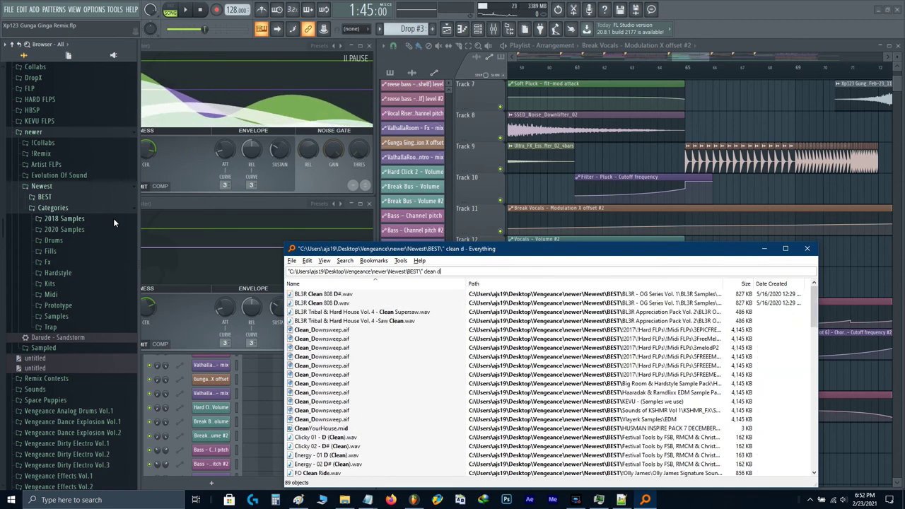
text(o)
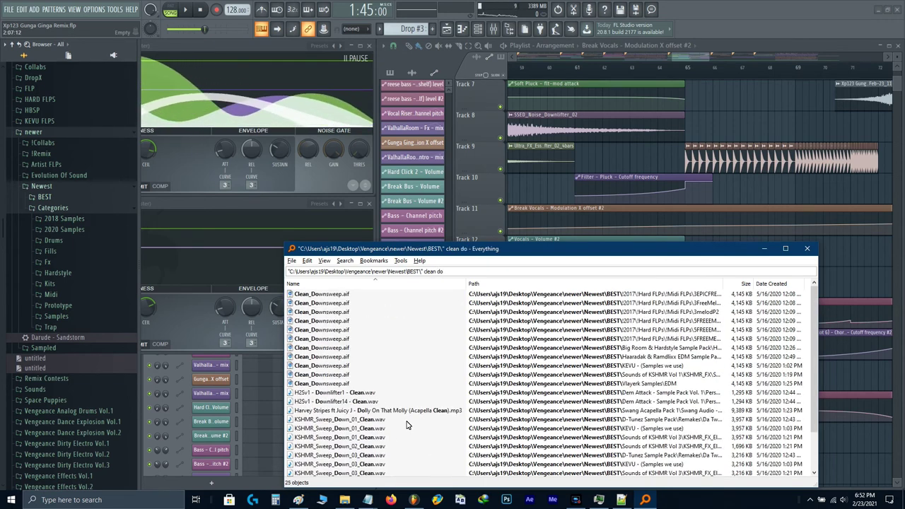
- Add SM_CLEAN_DOWNLIFTER.wav from the search results to the playlist on Track 13, starting at bar 65
scroll(382, 402, down, 2)
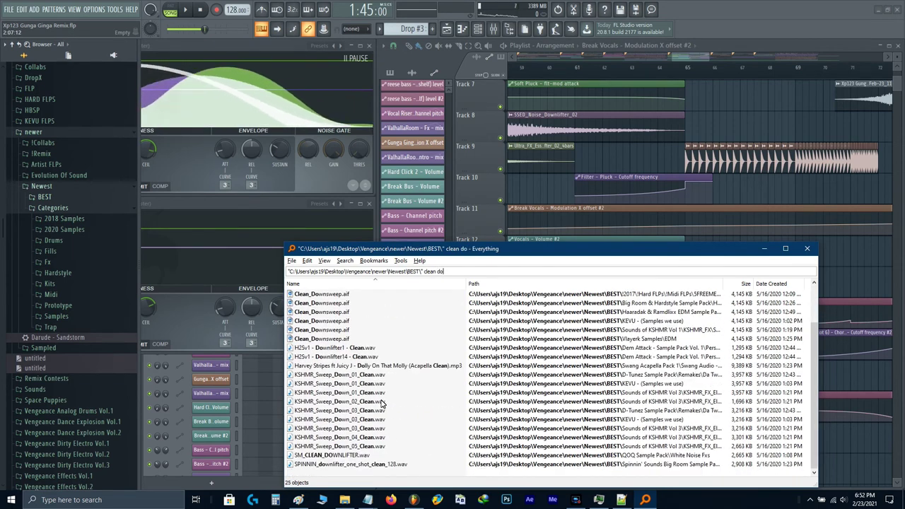
double_click(319, 378)
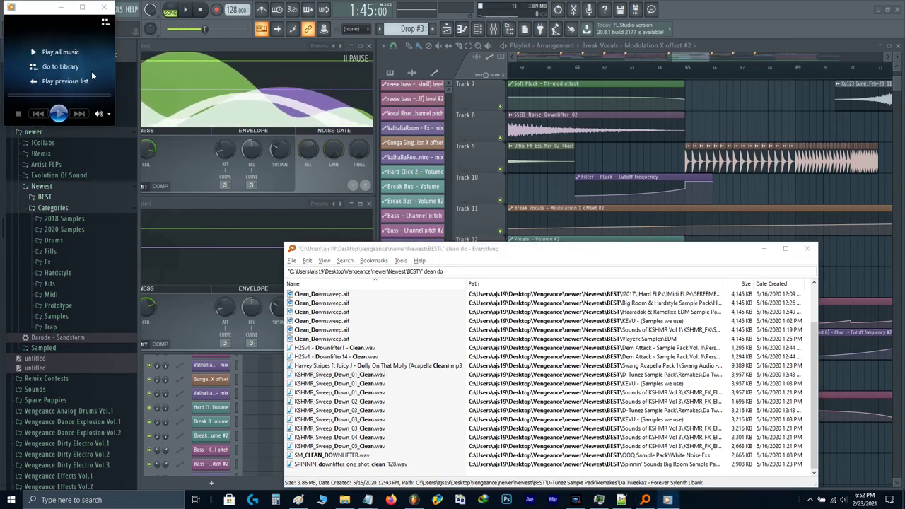
click(103, 7)
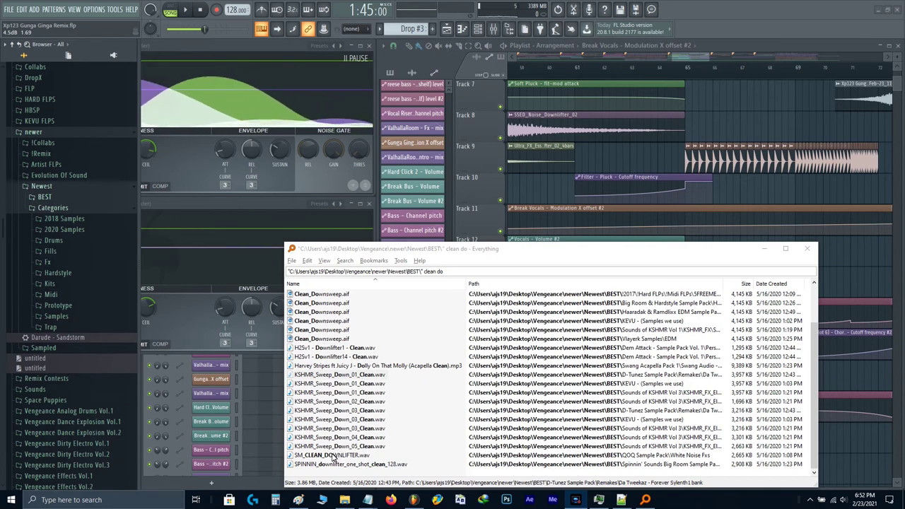
drag(329, 458, 461, 400)
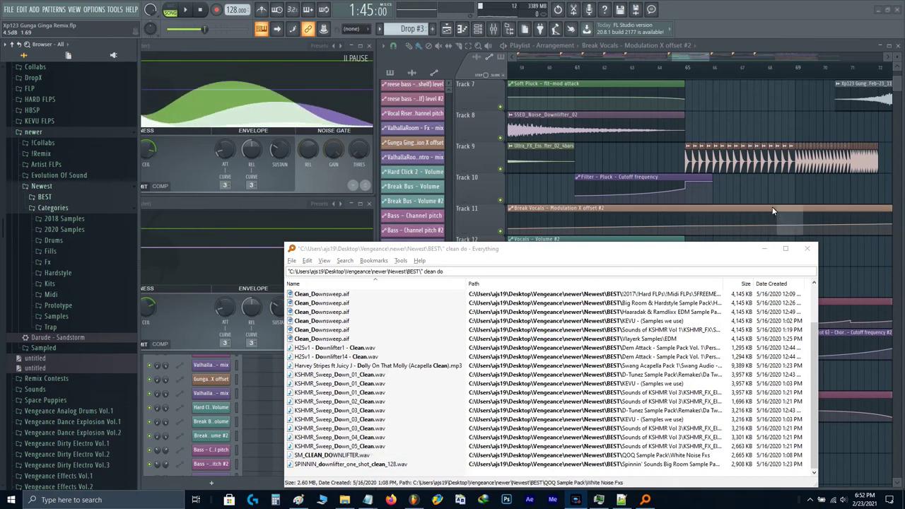
drag(772, 206, 706, 272)
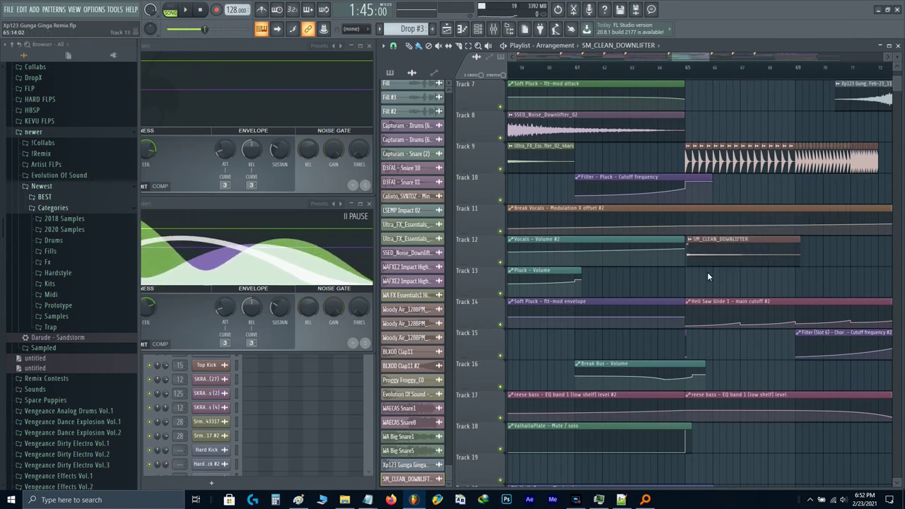
double_click(707, 263)
key(Escape)
scroll(714, 269, up, 1)
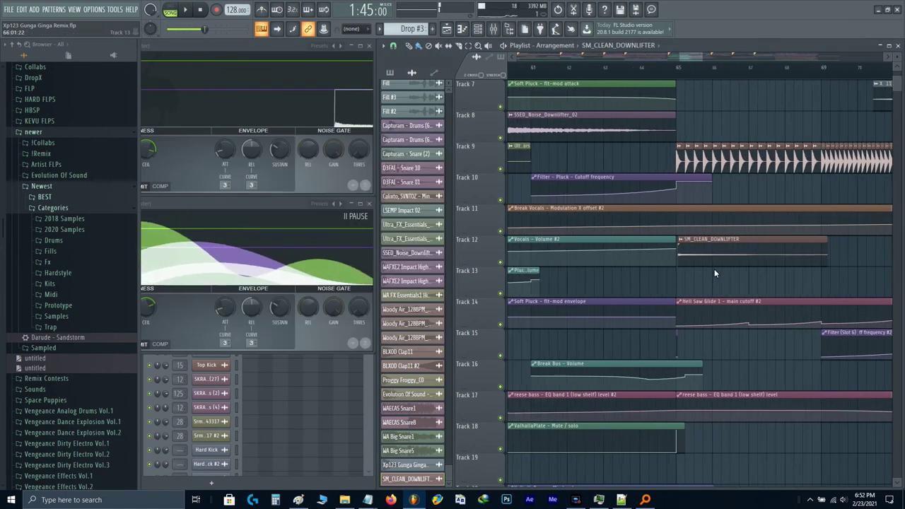
scroll(713, 270, up, 1)
drag(694, 256, 687, 285)
- Normalize the SM_CLEAN_DOWNLIFTER sample and start playback from bar 64
double_click(673, 282)
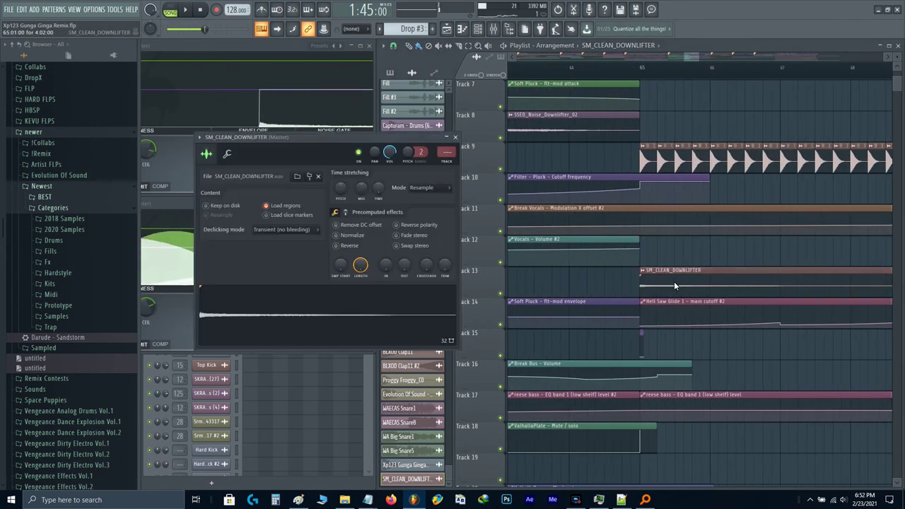
click(344, 239)
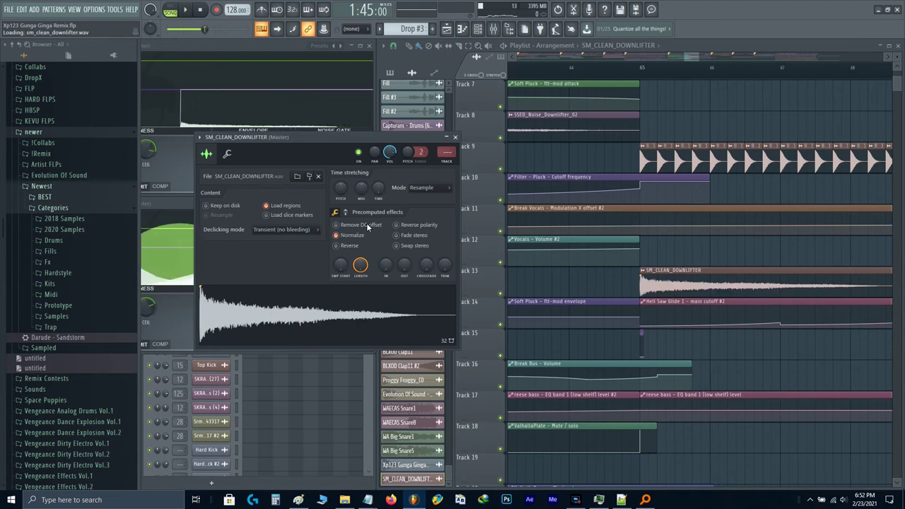
key(Escape)
click(568, 70)
key(space)
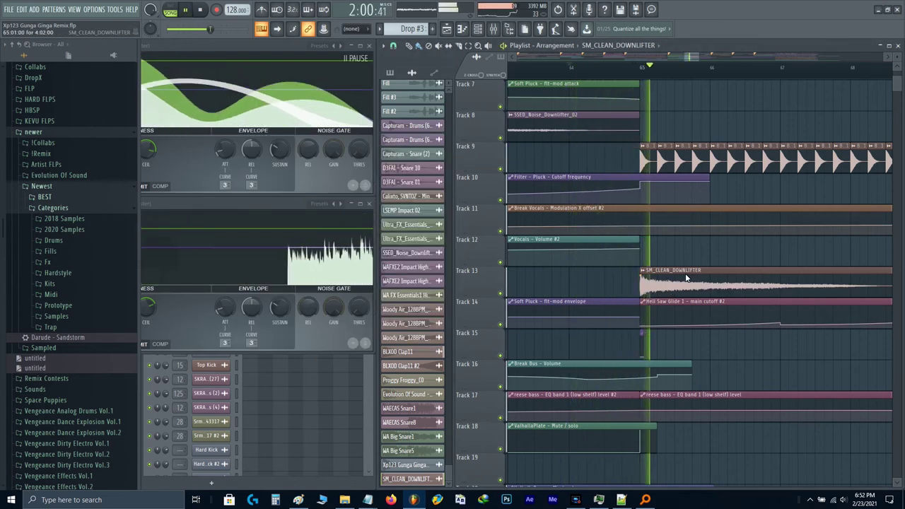
- Lower the SM_CLEAN_DOWNLIFTER channel volume to 45% and close its channel settings
drag(687, 279, 555, 303)
scroll(555, 310, down, 1)
double_click(555, 309)
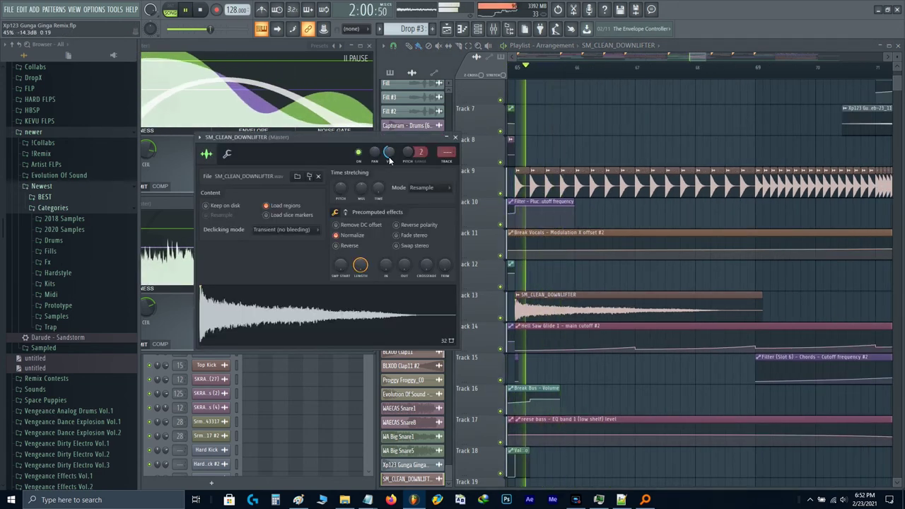
key(Escape)
scroll(554, 268, down, 1)
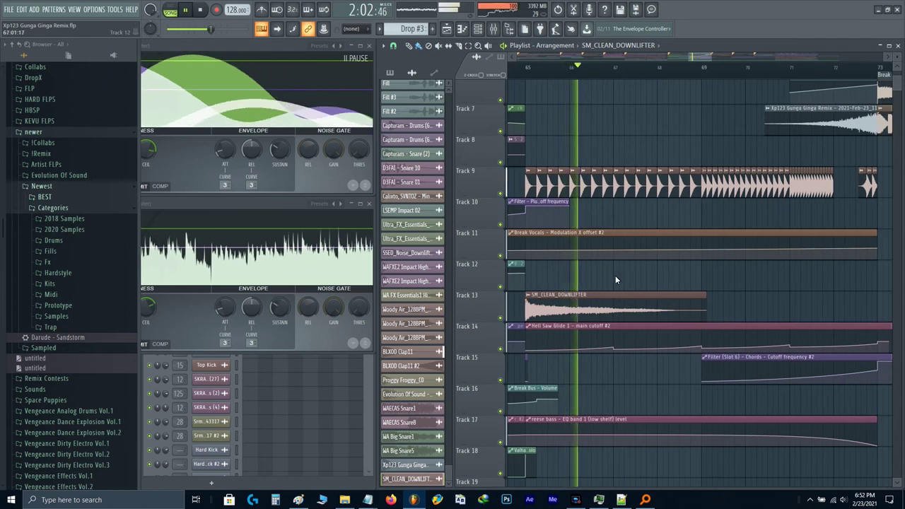
- Run the macro that switches smart disable for all plugins and save the project
scroll(615, 277, up, 3)
click(115, 9)
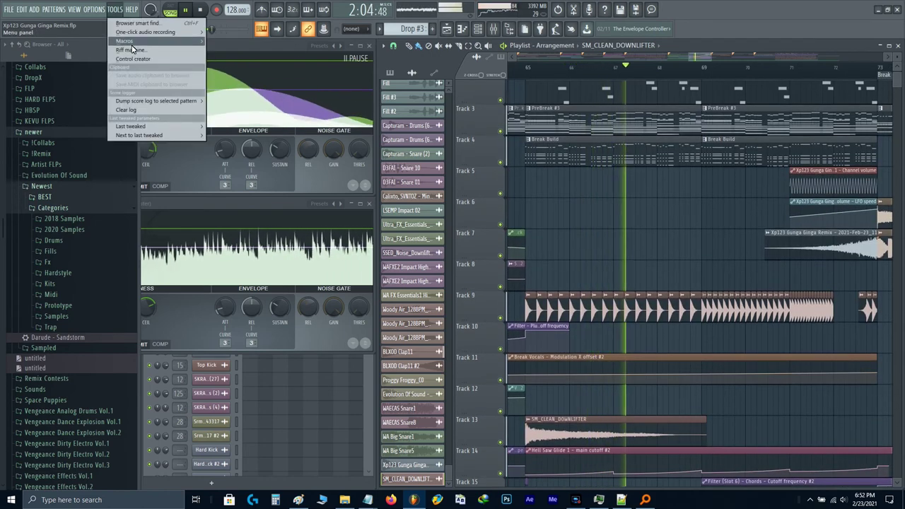
mouse_move(141, 41)
click(270, 109)
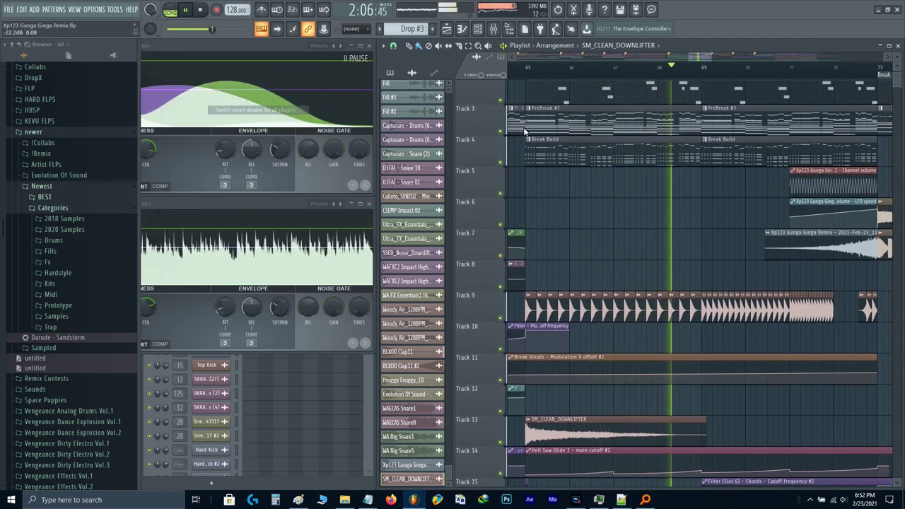
scroll(603, 161, down, 2)
scroll(599, 160, up, 2)
key(ctrl+s)
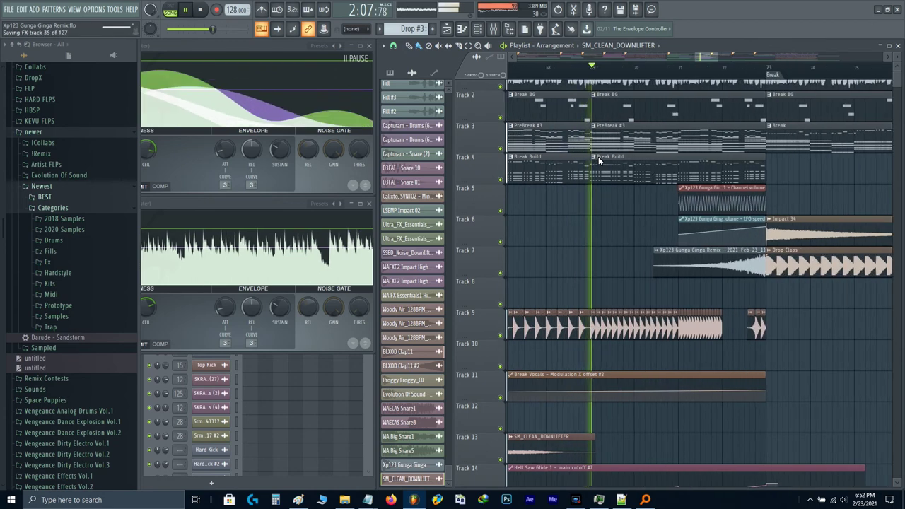
- Listen to the build leading into the Break at bar 73 and stop playback
scroll(598, 156, down, 1)
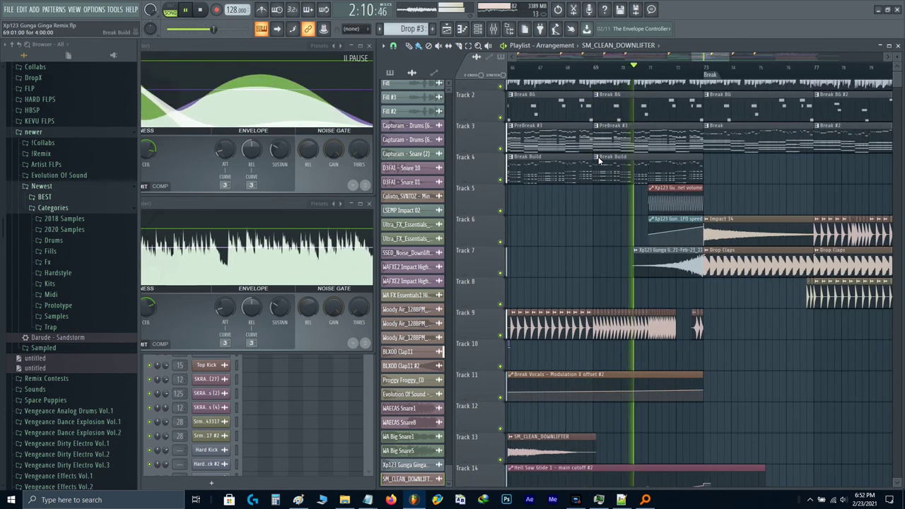
scroll(676, 172, up, 1)
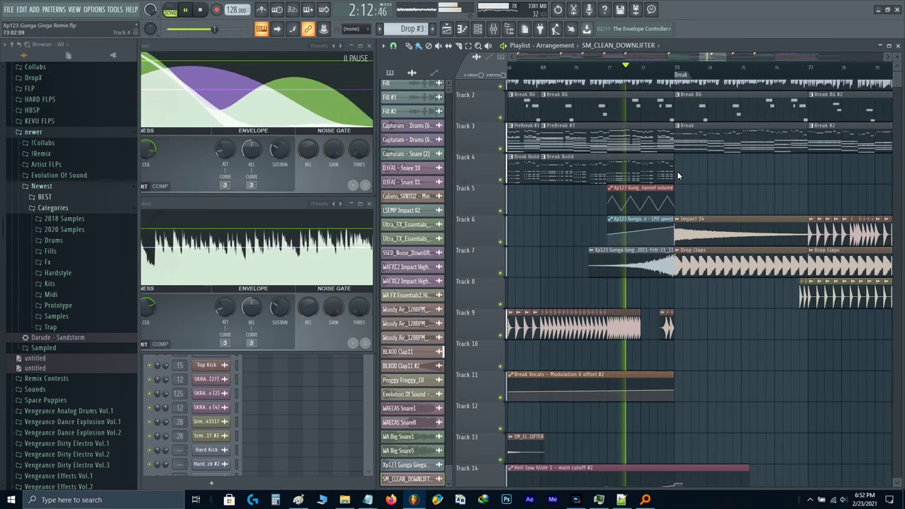
scroll(677, 175, down, 3)
scroll(675, 152, up, 1)
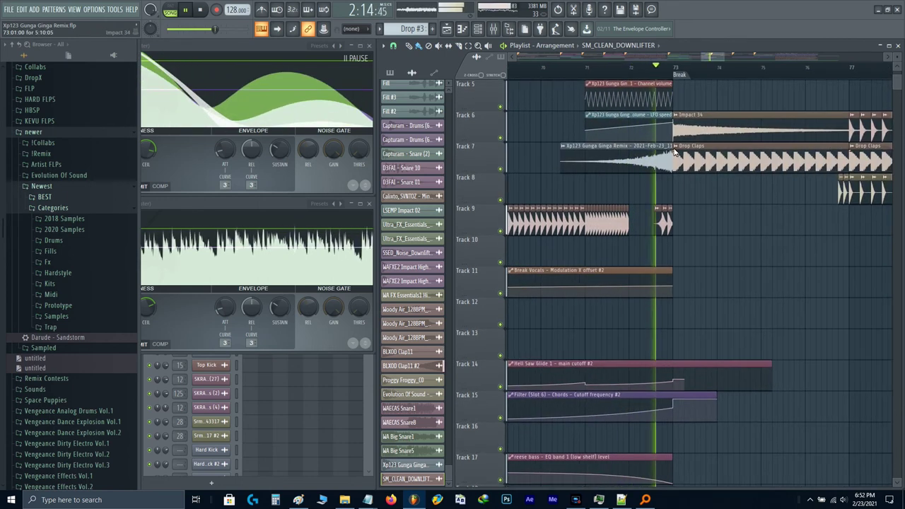
scroll(622, 182, down, 2)
drag(675, 152, 756, 216)
key(space)
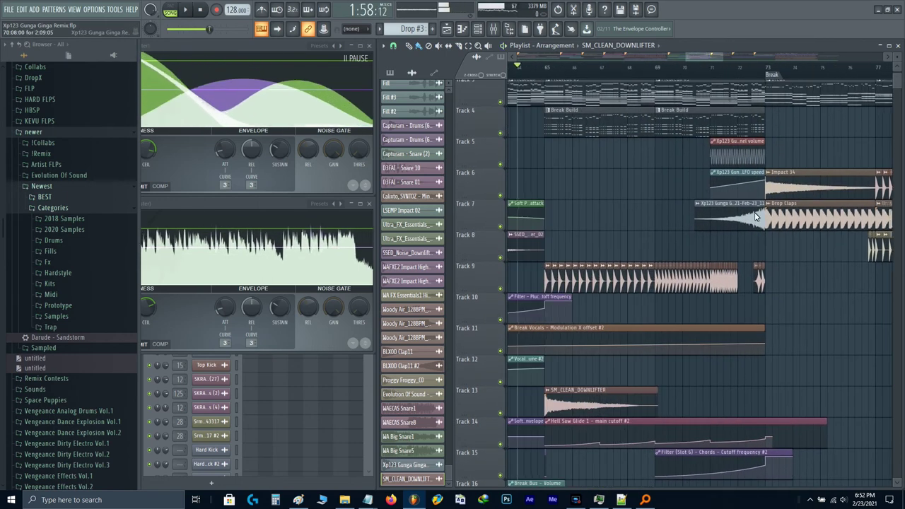
- Set the playhead to bar 65 and shift the Break Bus volume automation clip on Track 16 so its lowest point lines up with it
click(546, 72)
scroll(546, 72, up, 2)
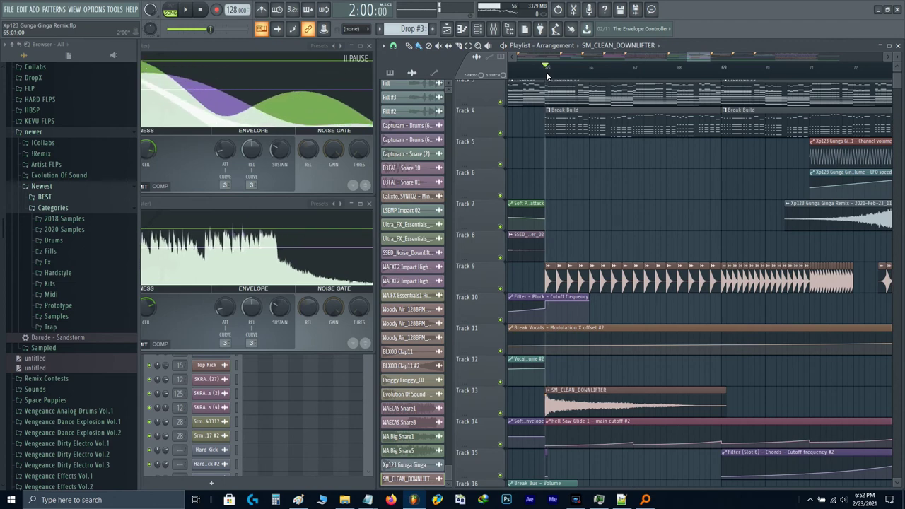
scroll(580, 161, down, 4)
scroll(580, 164, down, 3)
scroll(624, 223, down, 4)
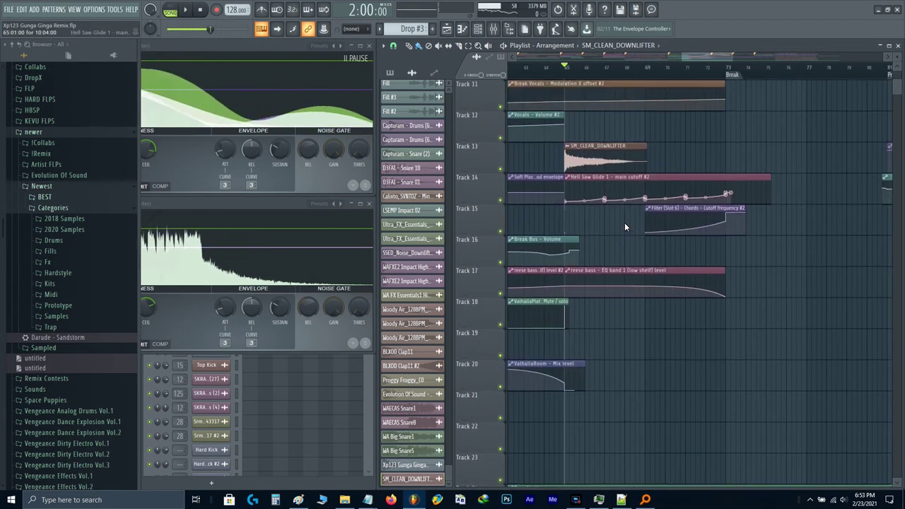
scroll(624, 227, down, 4)
scroll(624, 226, up, 3)
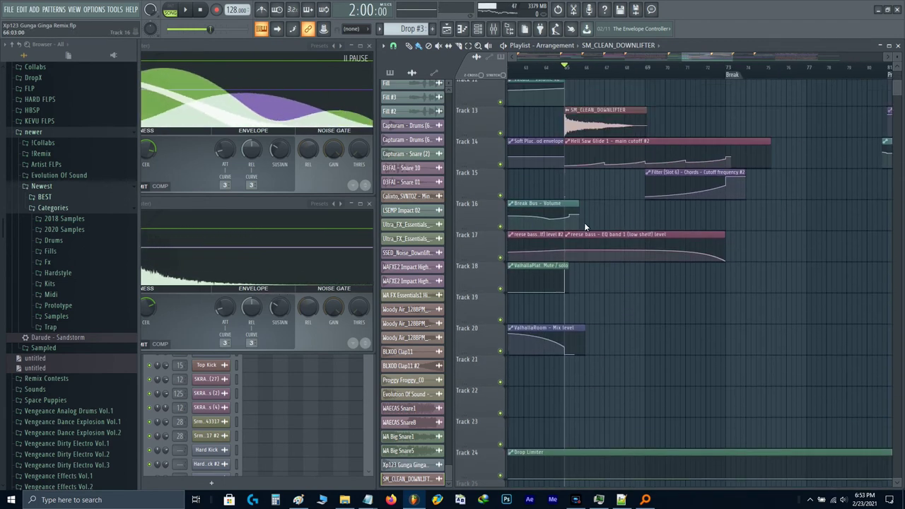
drag(581, 210, 627, 225)
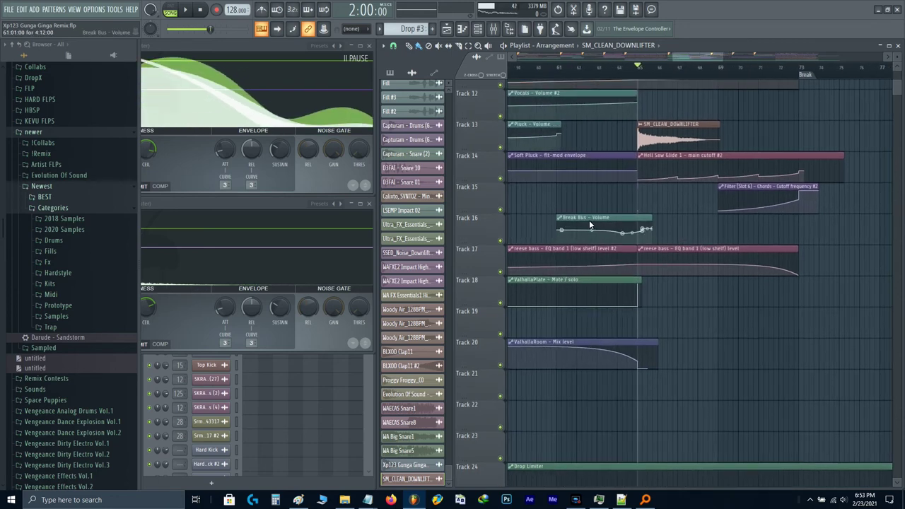
scroll(589, 220, up, 5)
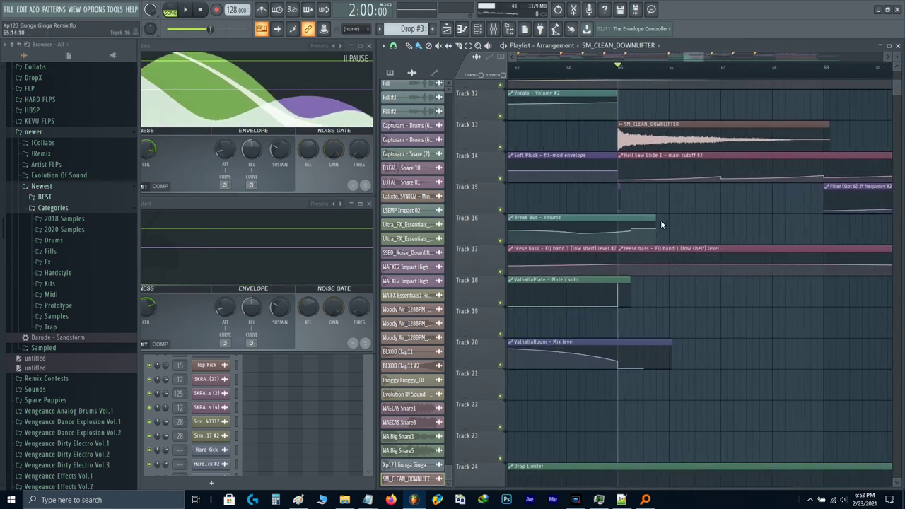
scroll(660, 225, down, 3)
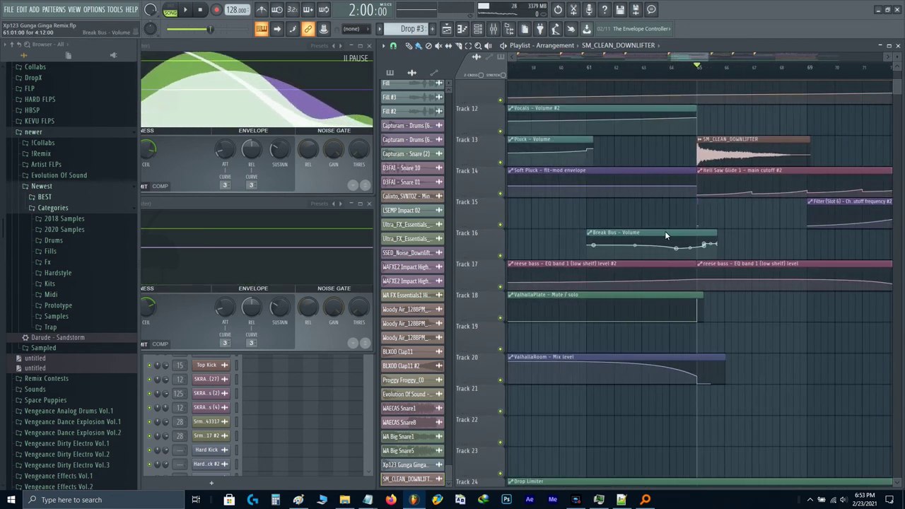
scroll(664, 233, down, 2)
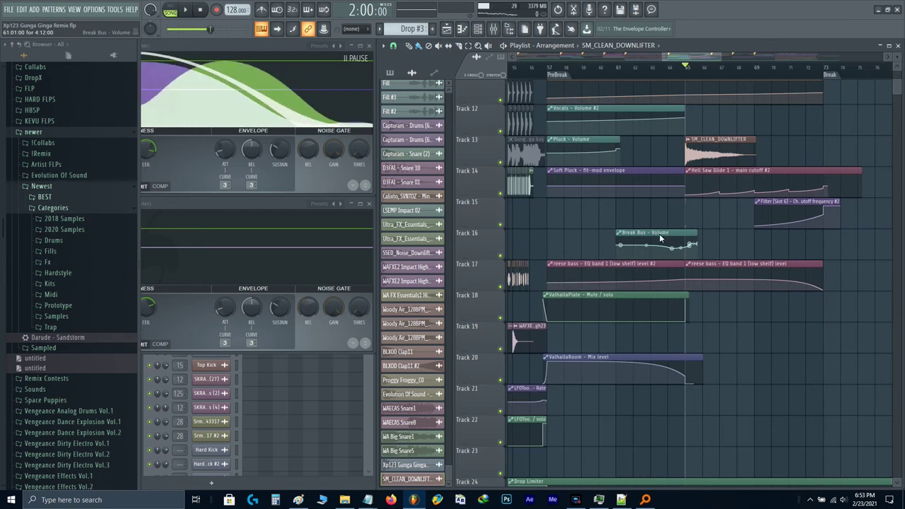
click(682, 242)
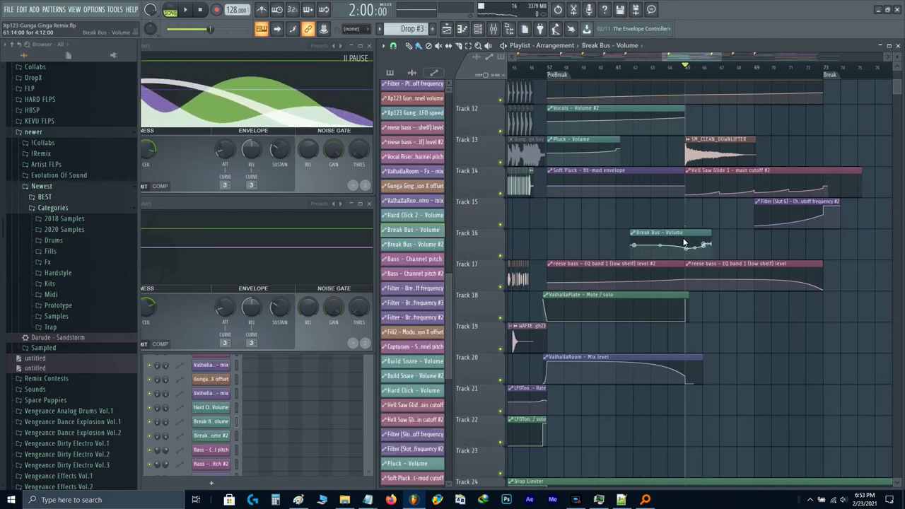
scroll(687, 242, up, 6)
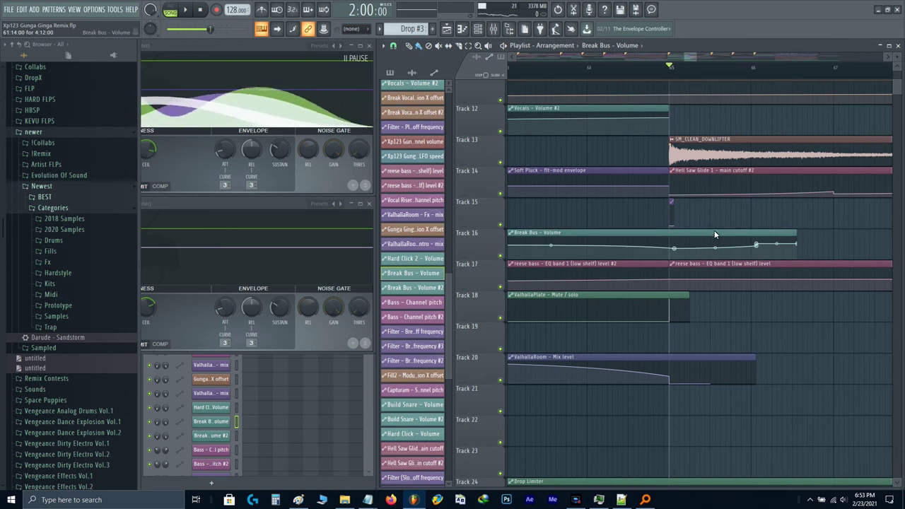
drag(715, 232, 710, 232)
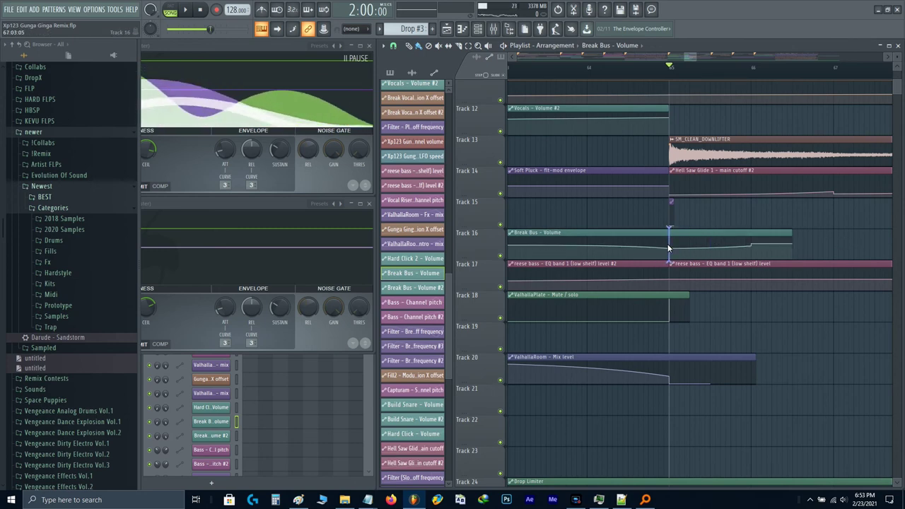
- Listen from bar 65 through the build and the Break at bar 73 up to bar 77, following the clips in the playlist
scroll(686, 241, down, 6)
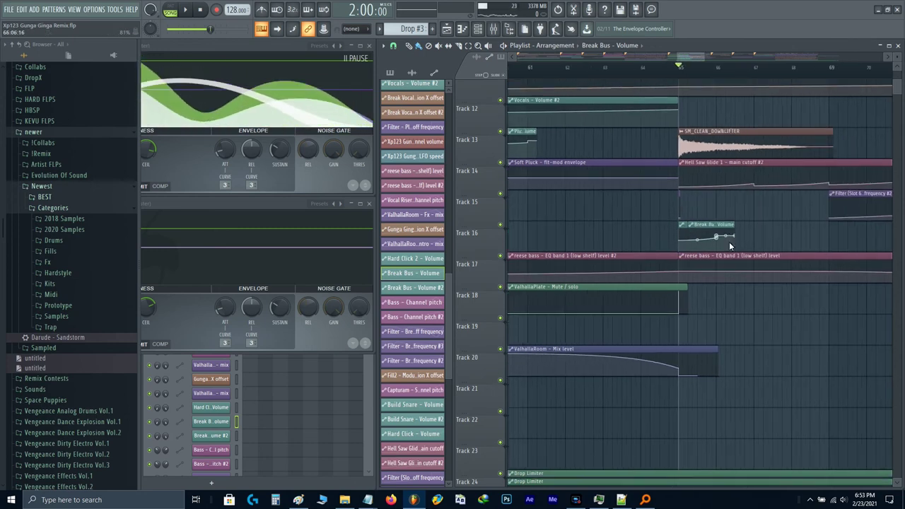
mouse_move(770, 246)
mouse_down()
mouse_move(812, 246)
mouse_move(794, 263)
mouse_move(776, 263)
mouse_up()
scroll(813, 240, up, 4)
scroll(775, 263, down, 4)
scroll(776, 265, down, 3)
scroll(730, 264, up, 8)
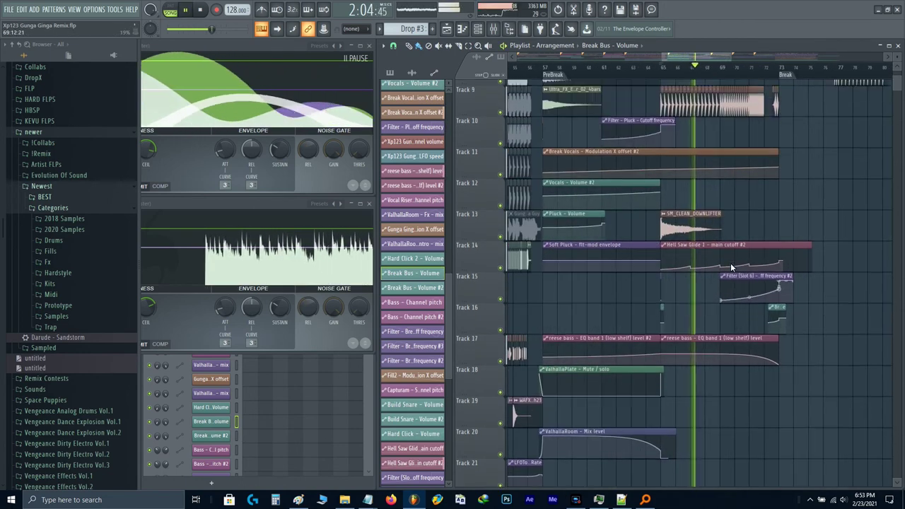
scroll(737, 228, up, 4)
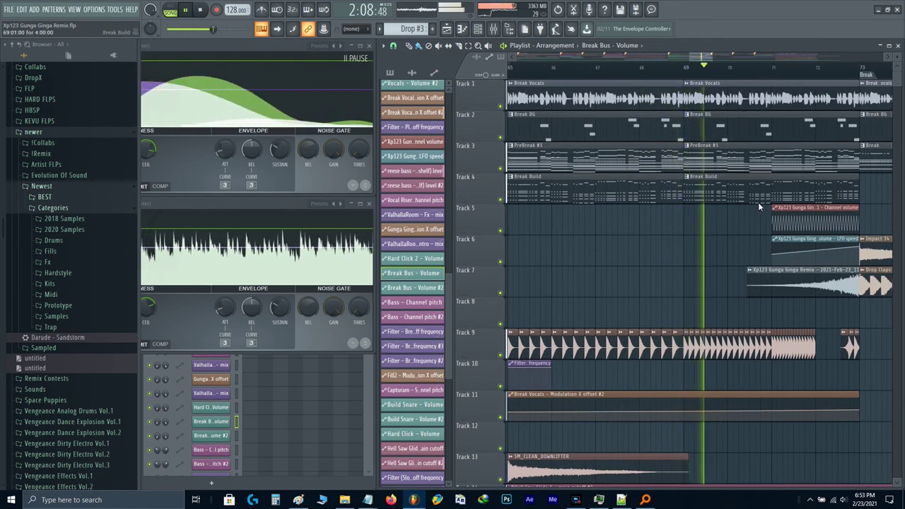
drag(758, 202, 623, 232)
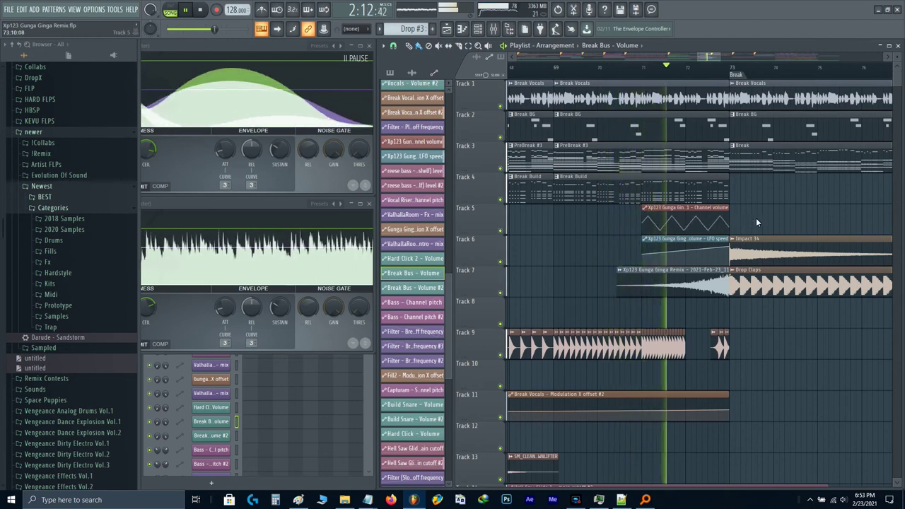
scroll(754, 219, right, 3)
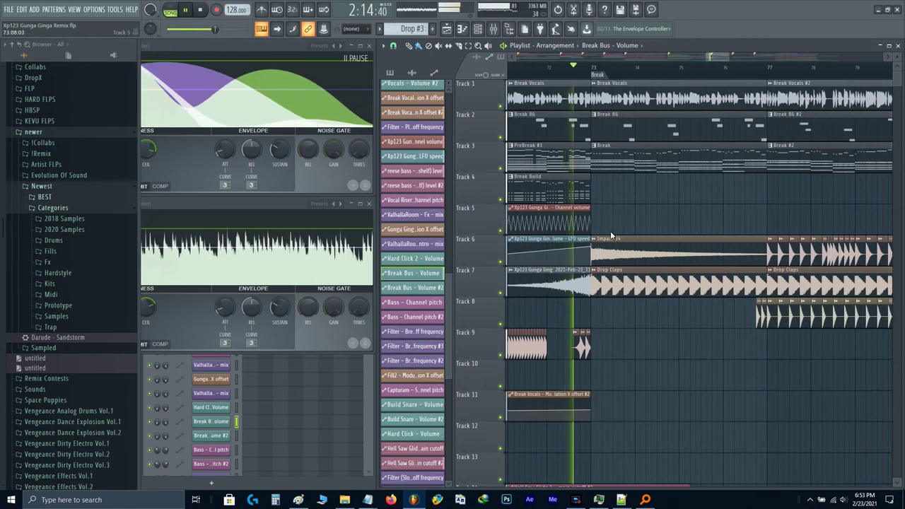
scroll(611, 230, down, 3)
scroll(644, 210, up, 3)
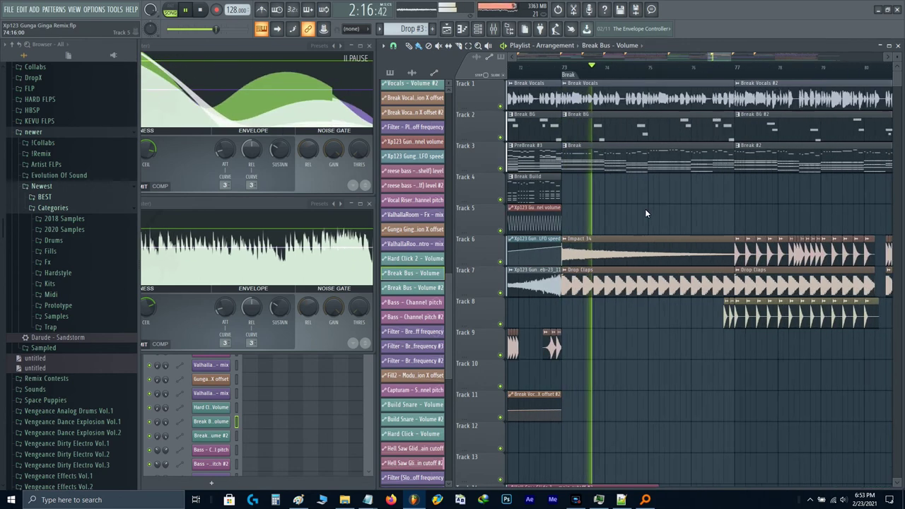
scroll(645, 209, up, 1)
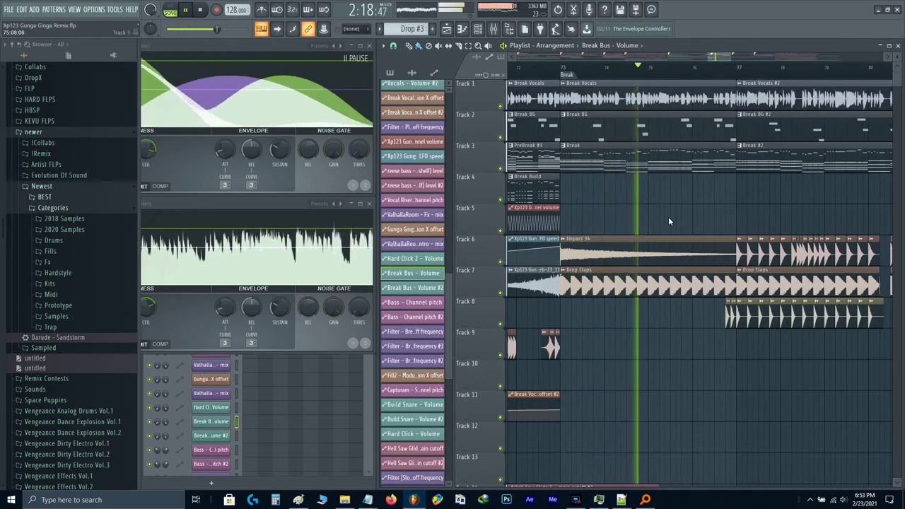
scroll(646, 223, right, 3)
scroll(604, 209, up, 2)
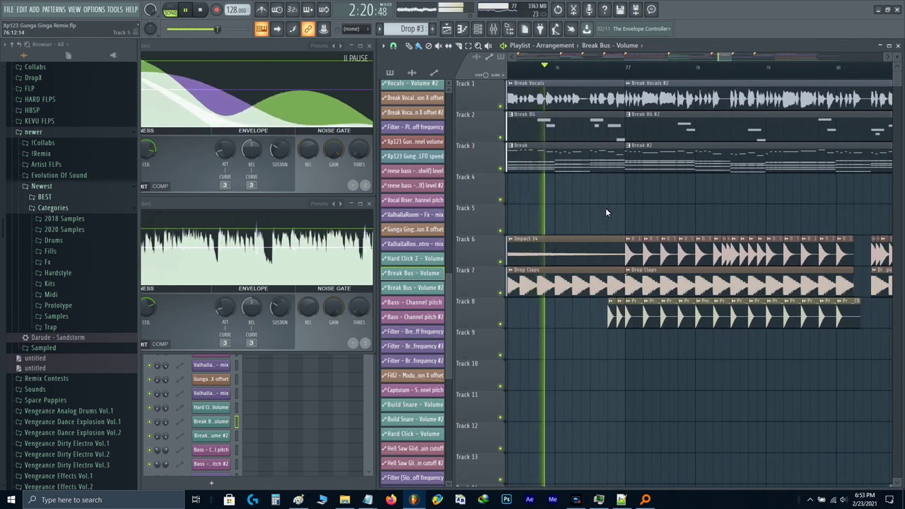
scroll(626, 217, down, 2)
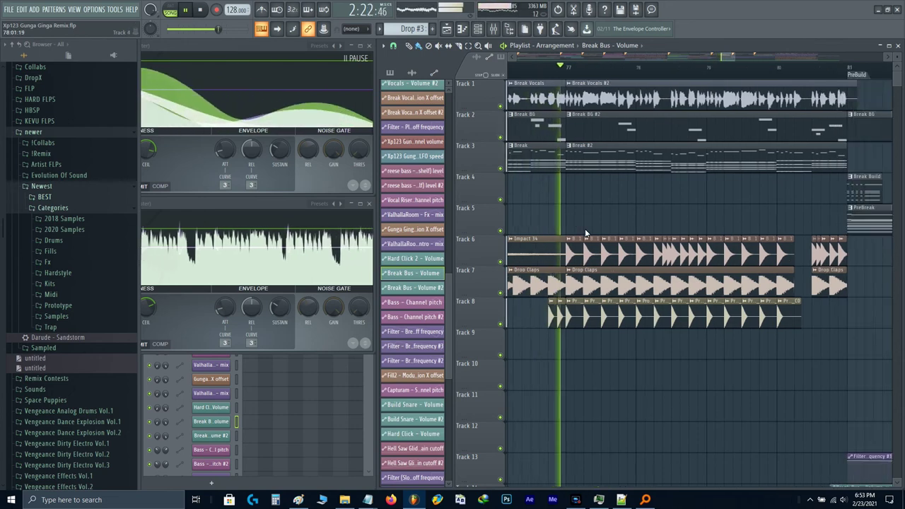
- Set the Break Kick mixer track's volume to 65 and close the mixer
key(F9)
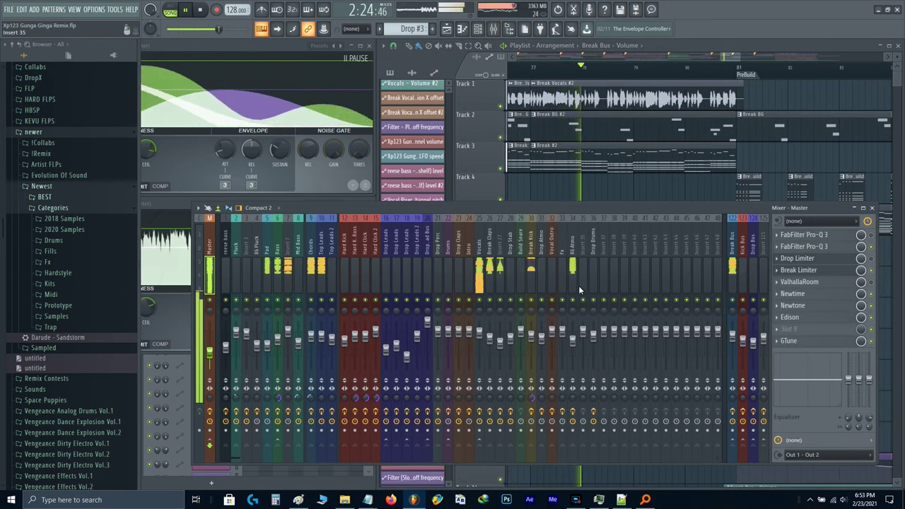
right_click(532, 335)
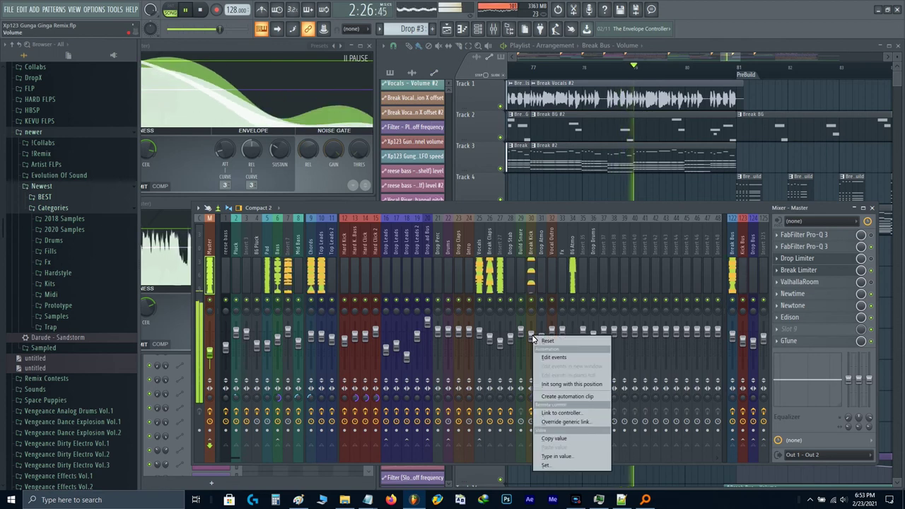
text(t)
text(65)
key(Return)
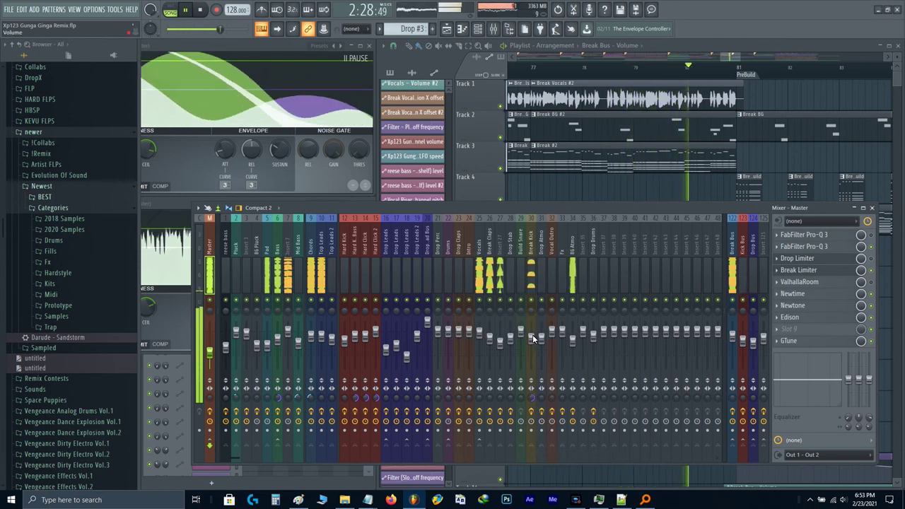
key(F9)
- Replay the Break from bar 76 toward the PreBuild while running the macro that switches smart disable for all plugins
scroll(736, 222, left, 2)
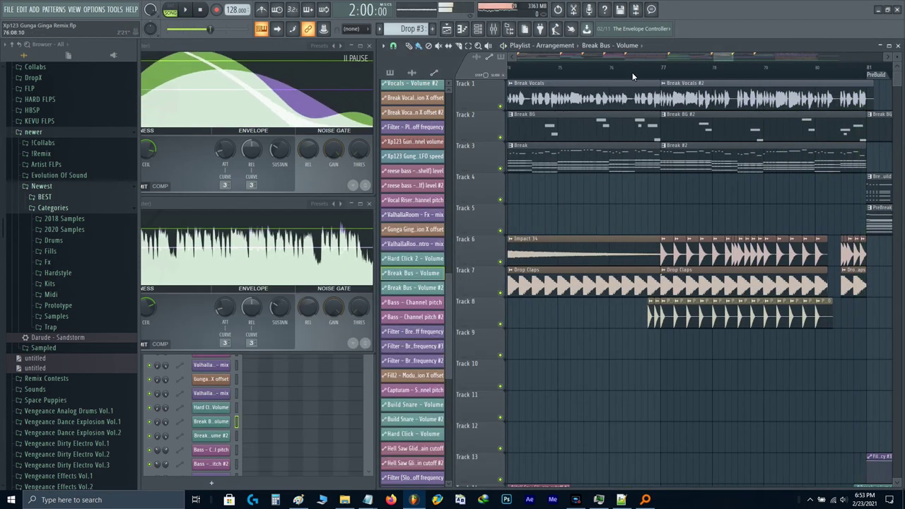
click(611, 70)
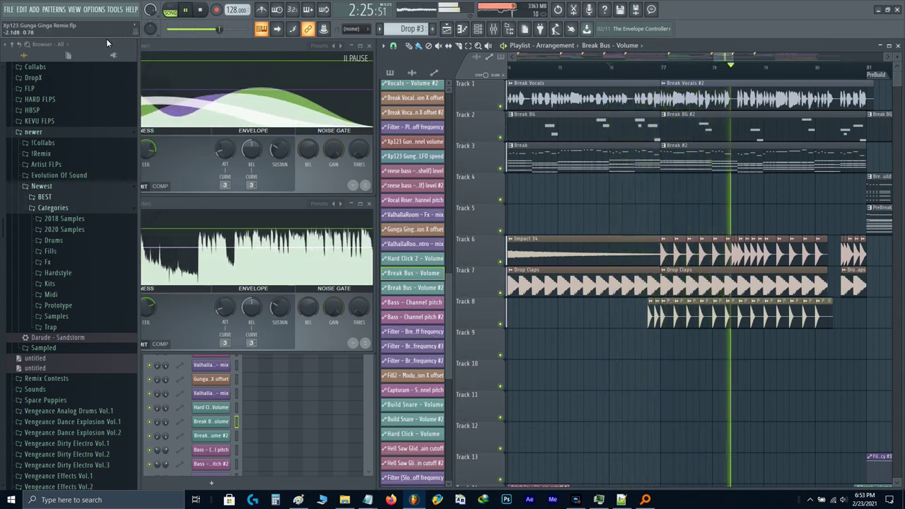
click(113, 9)
mouse_move(124, 41)
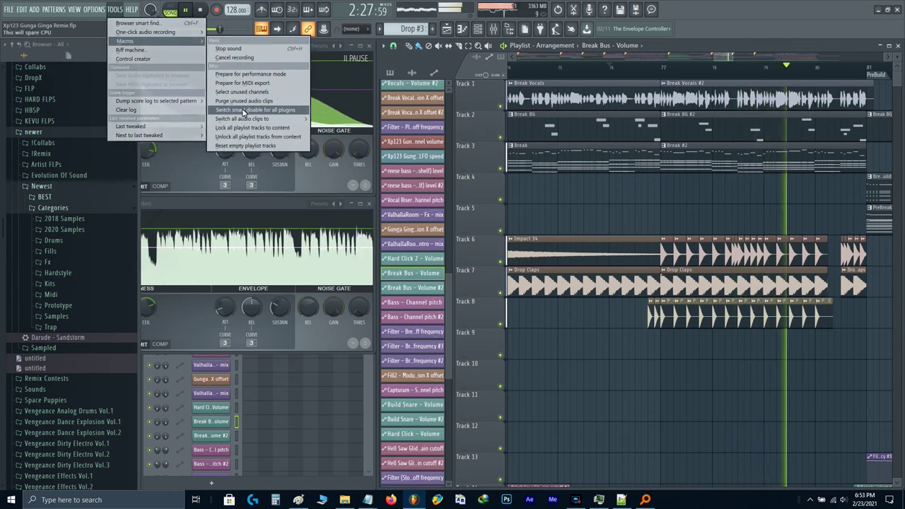
click(244, 110)
drag(799, 204, 592, 234)
scroll(680, 206, up, 4)
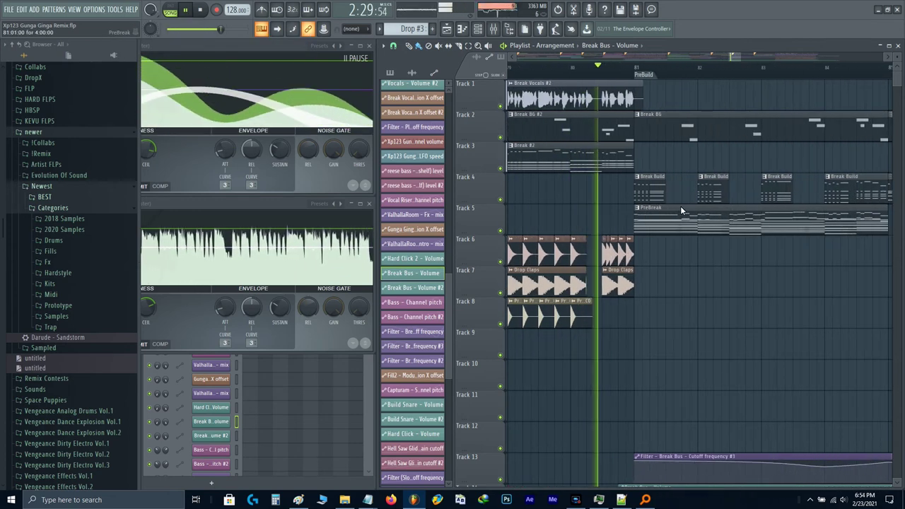
key(space)
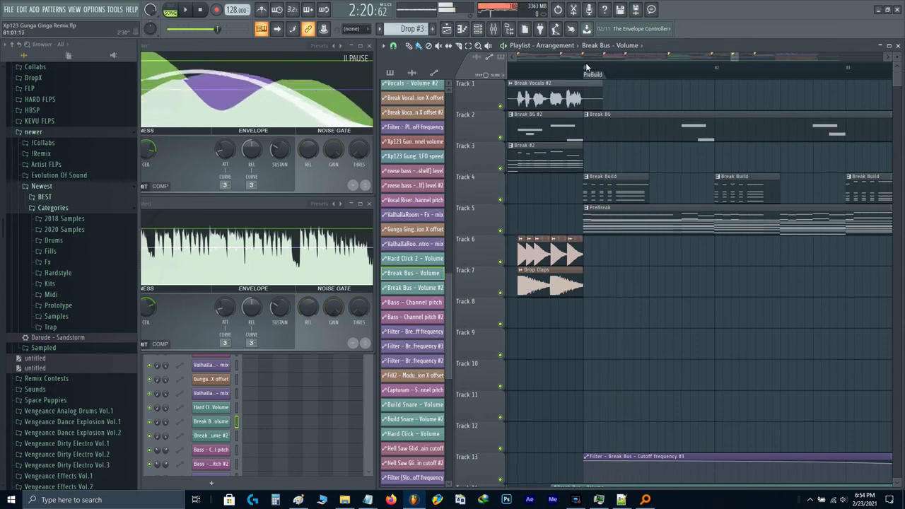
- Set the playhead to the PreBuild at bar 81 and run the smart disable macro for all plugins again
click(115, 9)
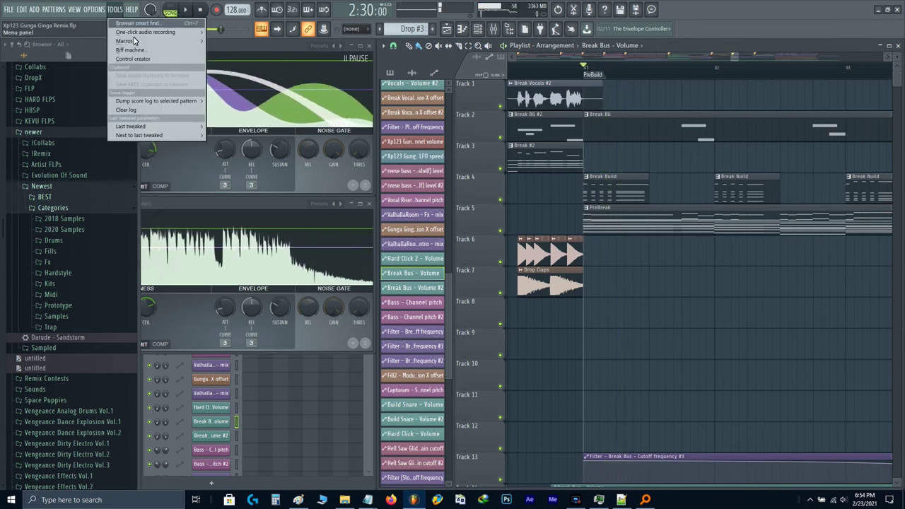
mouse_move(128, 40)
click(238, 110)
scroll(630, 179, down, 3)
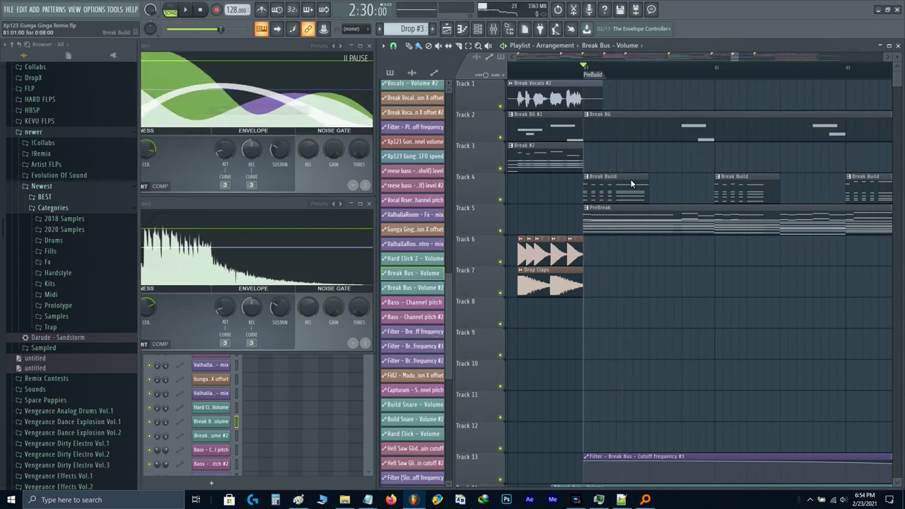
- Listen to the PreBuild from bar 81, closing the Search Everything window meanwhile, and stop playback past bar 84
key(space)
drag(715, 196, 580, 224)
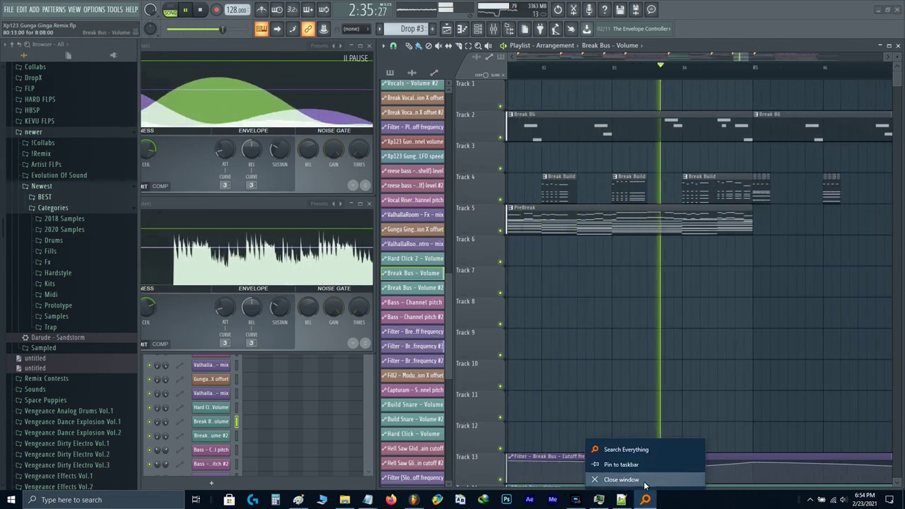
click(644, 481)
drag(742, 370, 572, 409)
scroll(573, 411, down, 1)
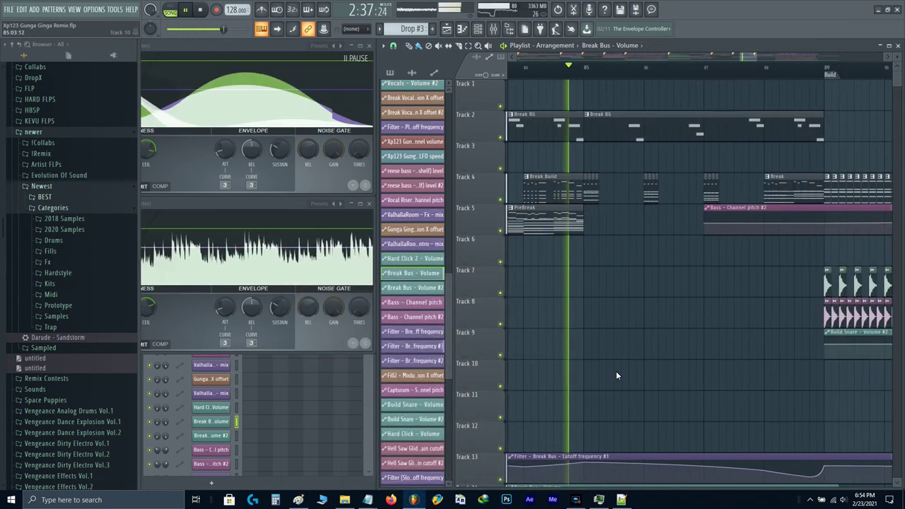
scroll(655, 346, down, 2)
key(space)
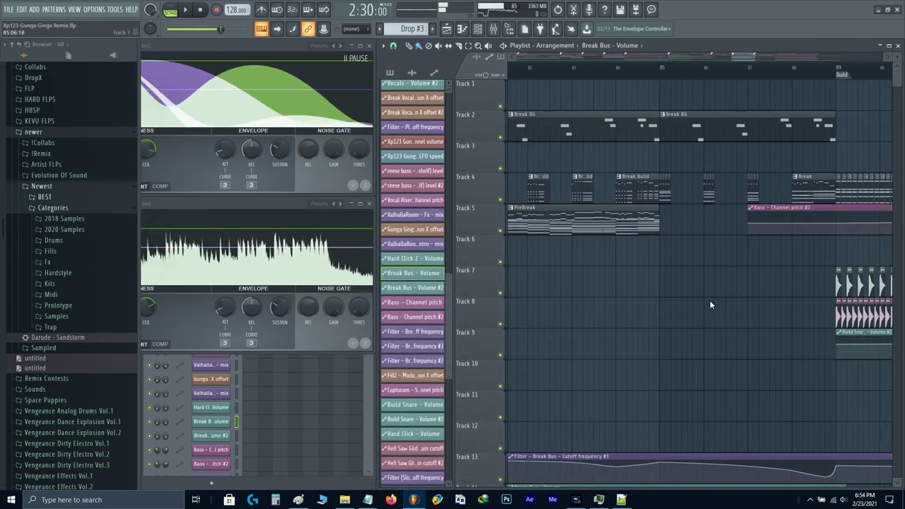
- Place an Impact 34 sample clip on Track 9 at the start of the PreBuild, bar 81
scroll(709, 300, down, 3)
mouse_move(639, 267)
mouse_down()
mouse_move(735, 350)
mouse_move(771, 353)
mouse_up()
scroll(760, 351, up, 5)
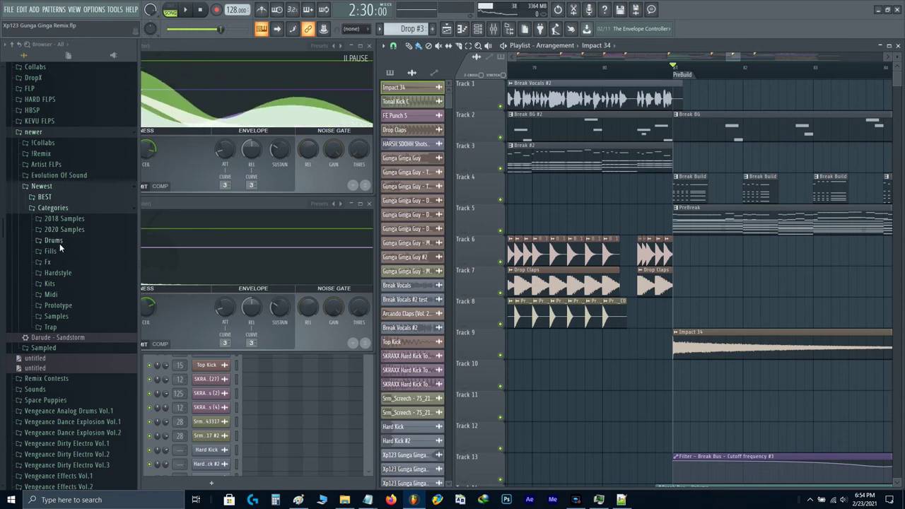
- Audition samples in the Fx Downlifters folders and place 4.Downlifter_F from BS Downlifter on Track 8 at bar 81
click(62, 261)
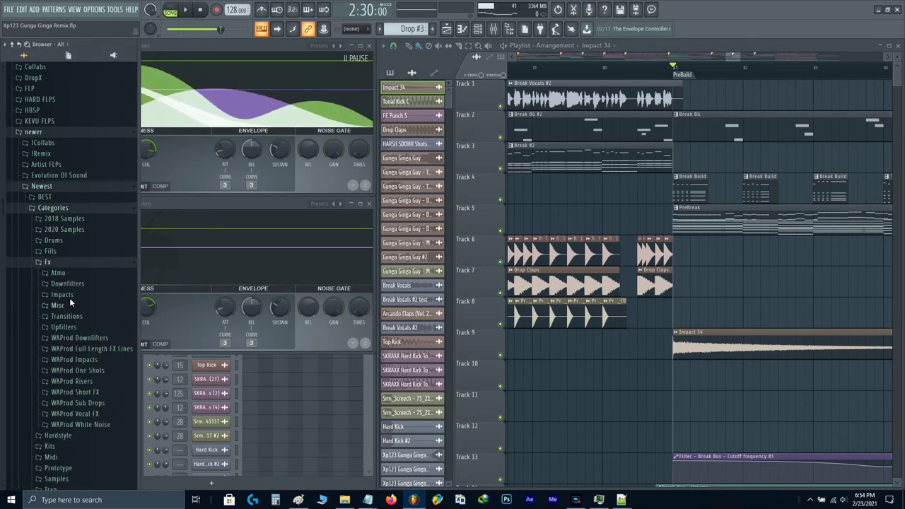
click(63, 283)
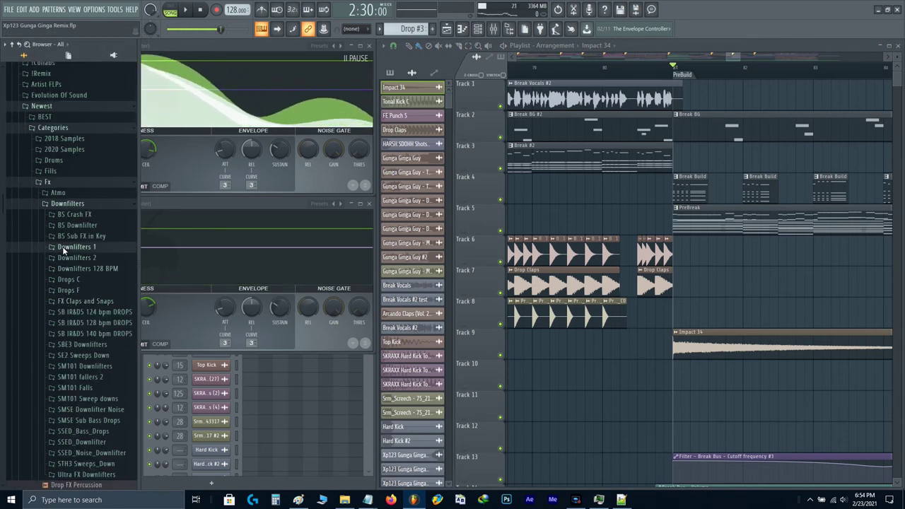
click(75, 247)
scroll(65, 243, down, 2)
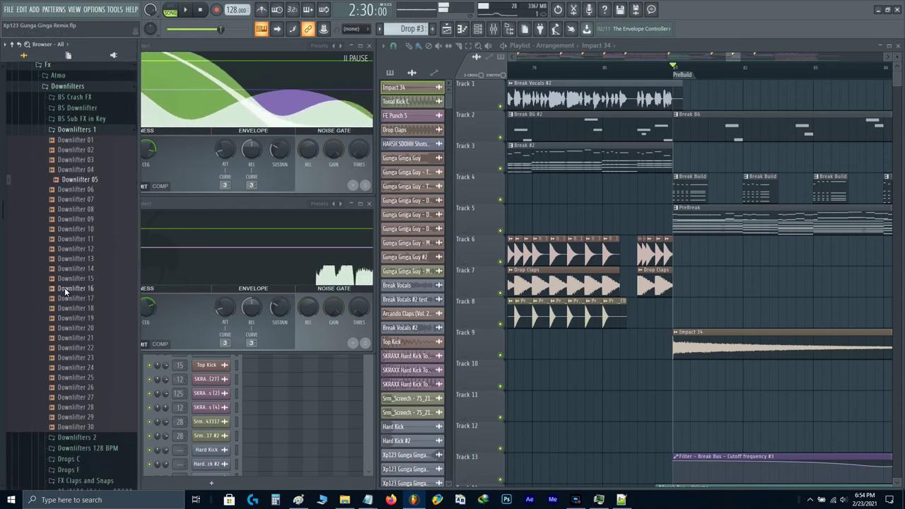
click(64, 289)
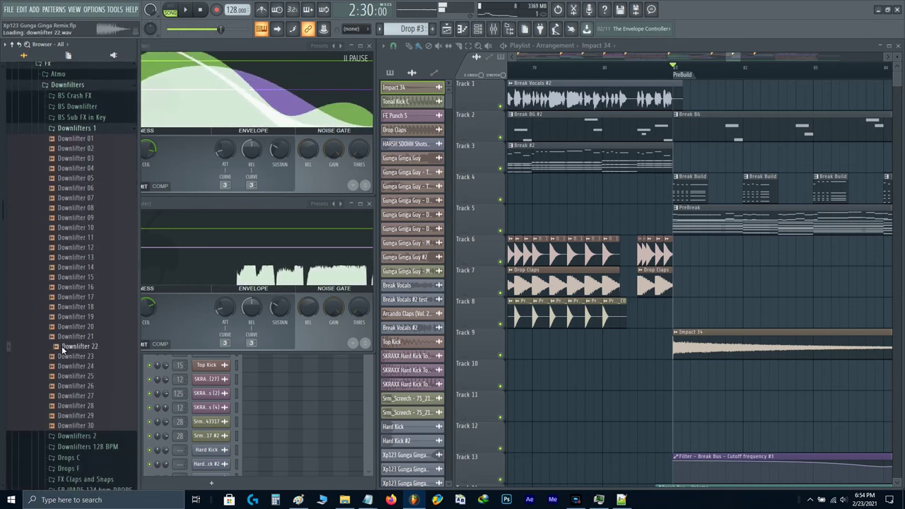
click(88, 105)
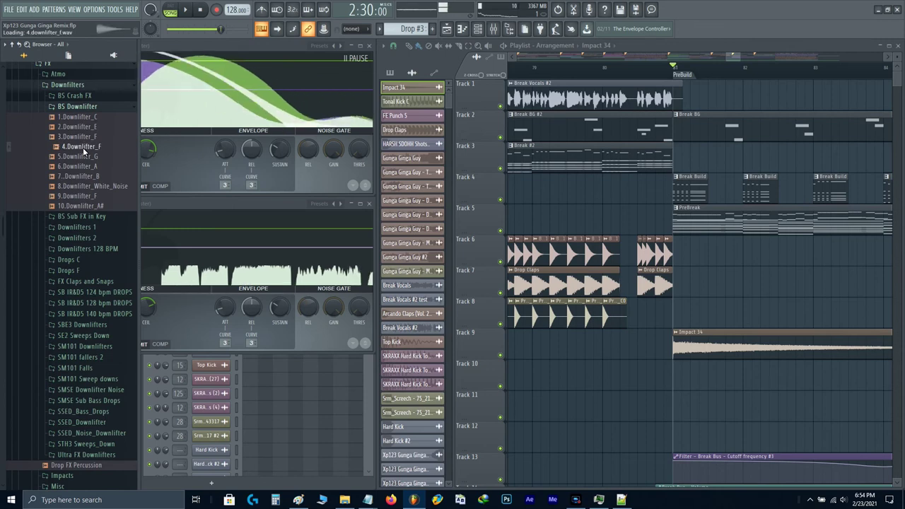
drag(83, 147, 590, 323)
- Check the 4.Downlifter_F channel settings and listen to the PreBuild from bar 81 to past bar 85 with the new effects
double_click(589, 322)
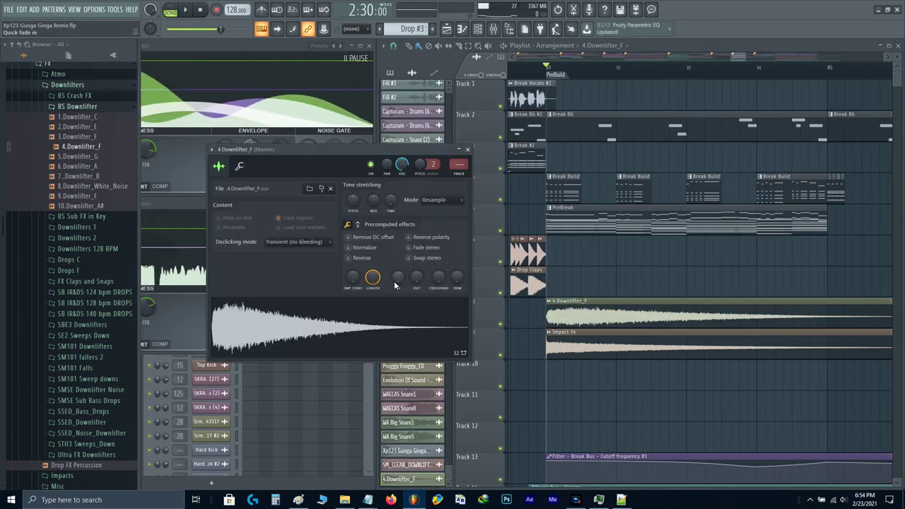
key(space)
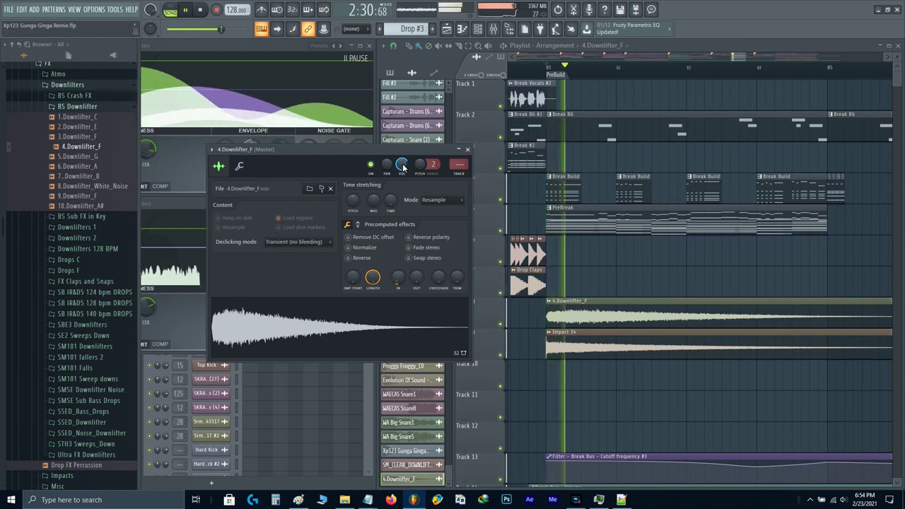
key(Escape)
drag(622, 282, 588, 298)
scroll(588, 298, down, 3)
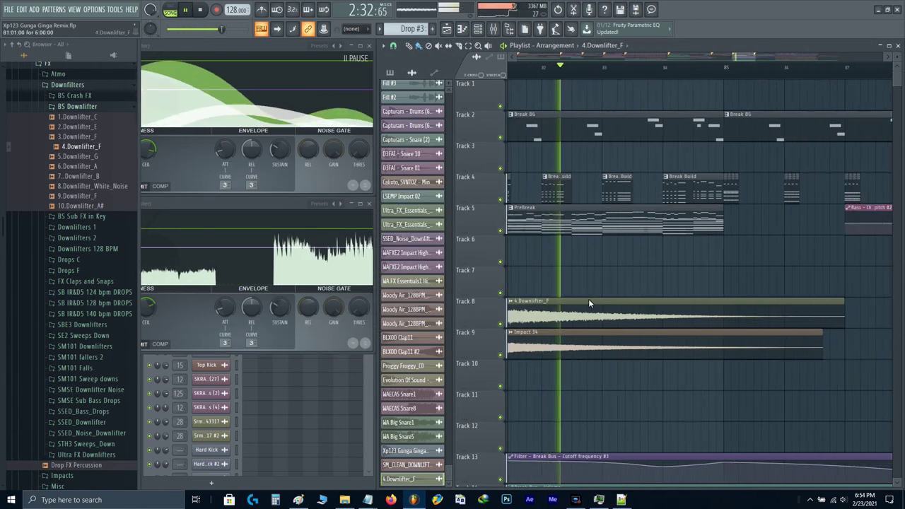
scroll(605, 290, down, 3)
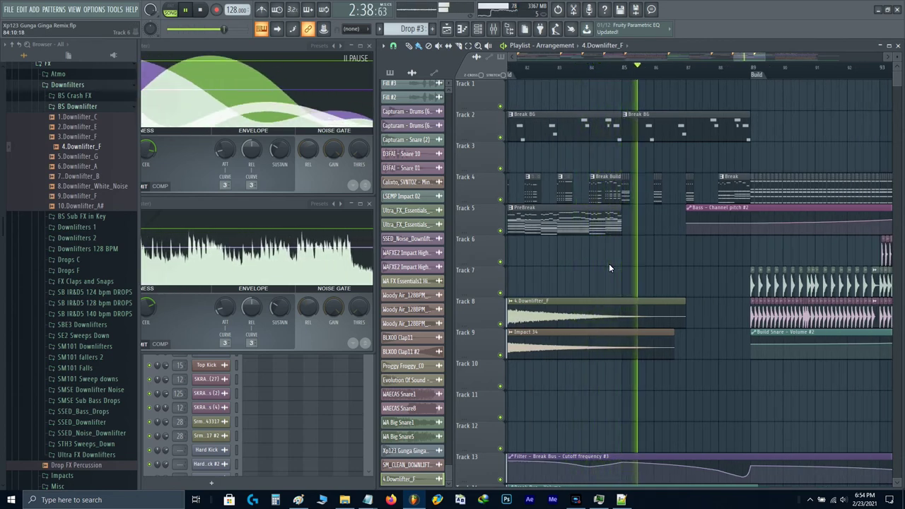
key(space)
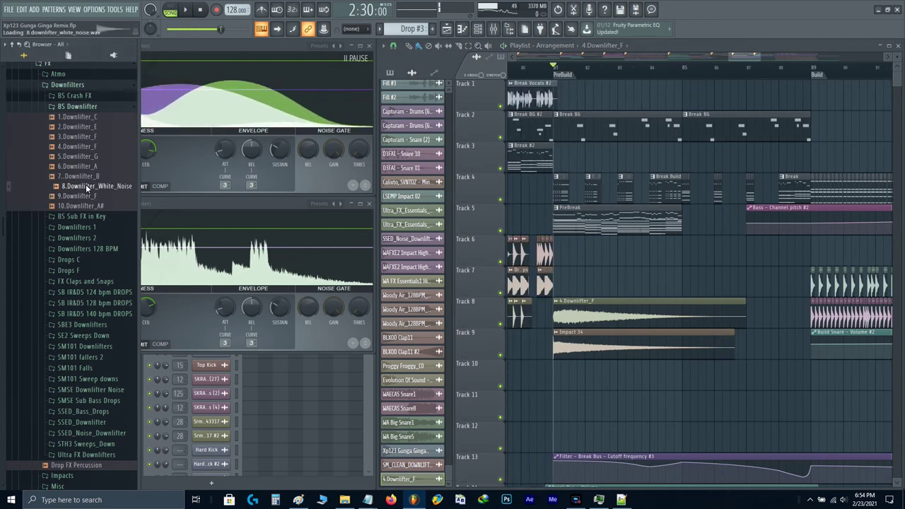
- Place the 8.Downlifter_White_Noise sample on Track 7 between bars 83 and 87 and reverse it in its channel settings
drag(486, 271, 645, 272)
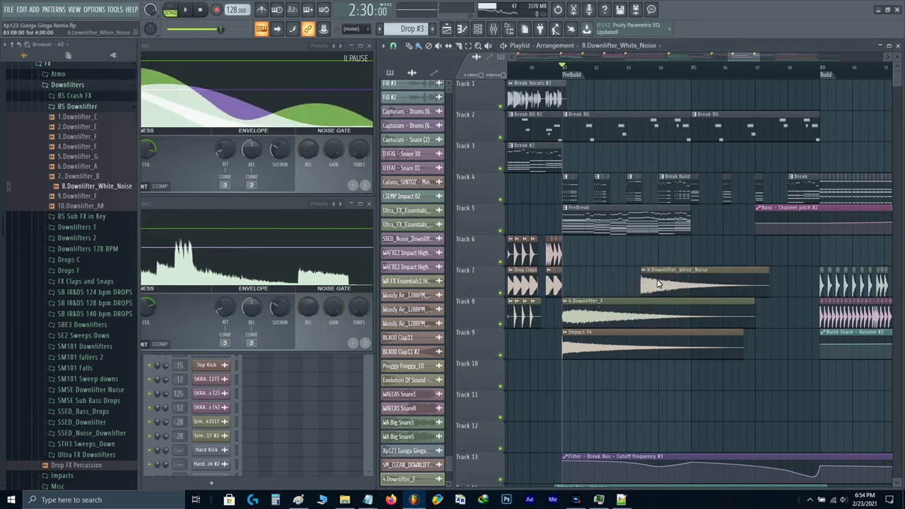
double_click(667, 287)
click(362, 270)
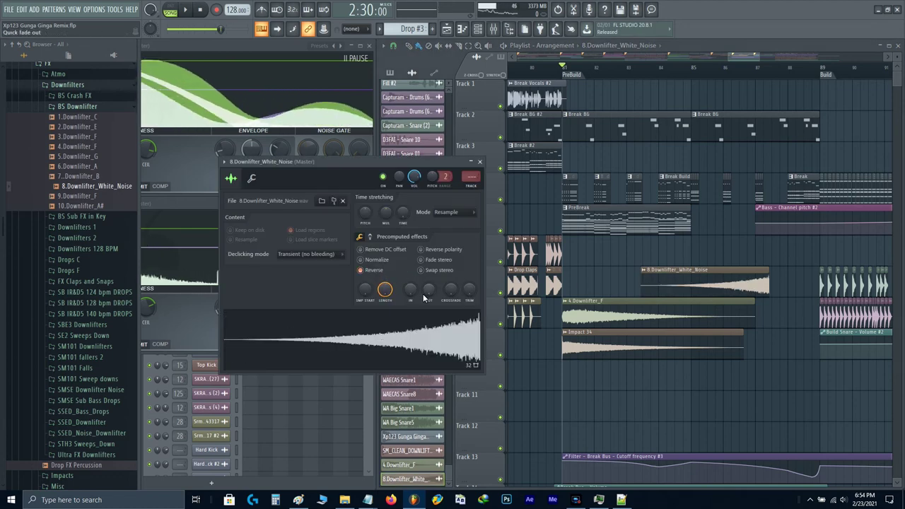
- Move the reversed 8.Downlifter_White_Noise clip to bars 85 to 89, right before the Build, and up onto Track 6
key(Escape)
drag(737, 290, 782, 260)
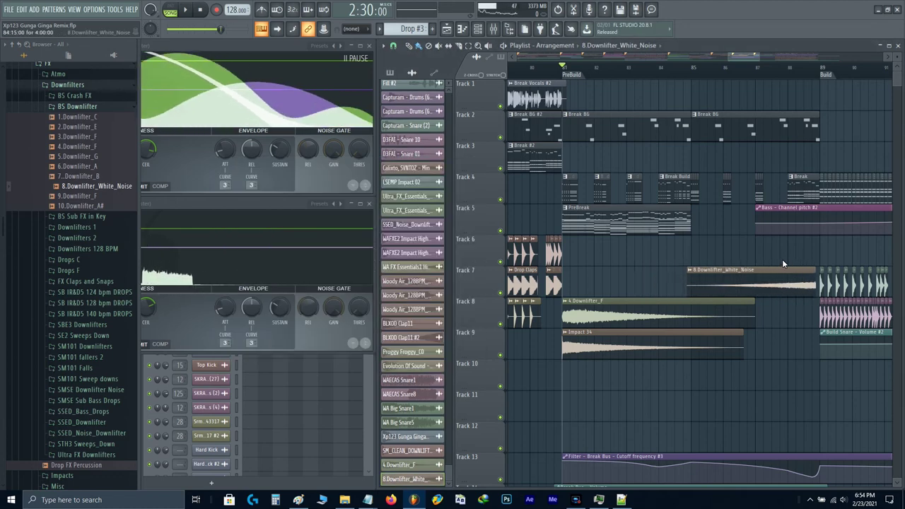
key(space)
scroll(811, 297, up, 4)
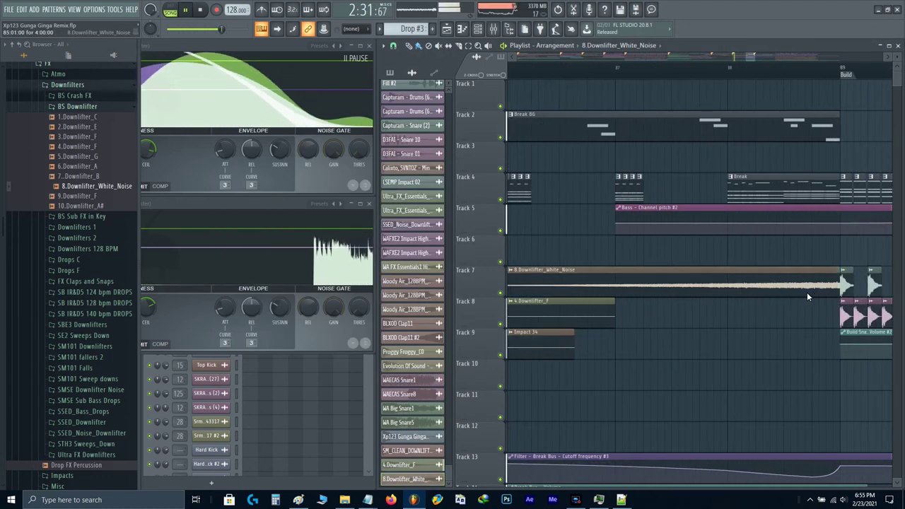
scroll(807, 293, up, 2)
click(806, 292)
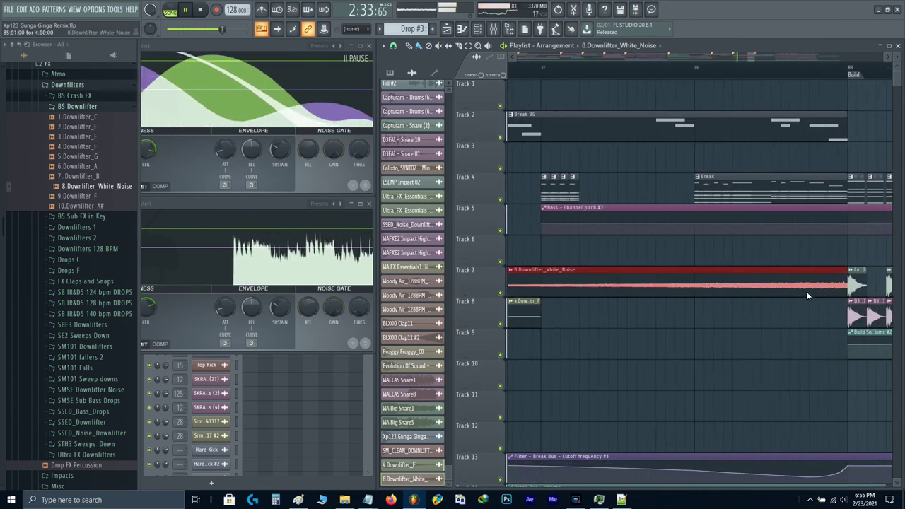
key(shift+Up)
key(ctrl+d)
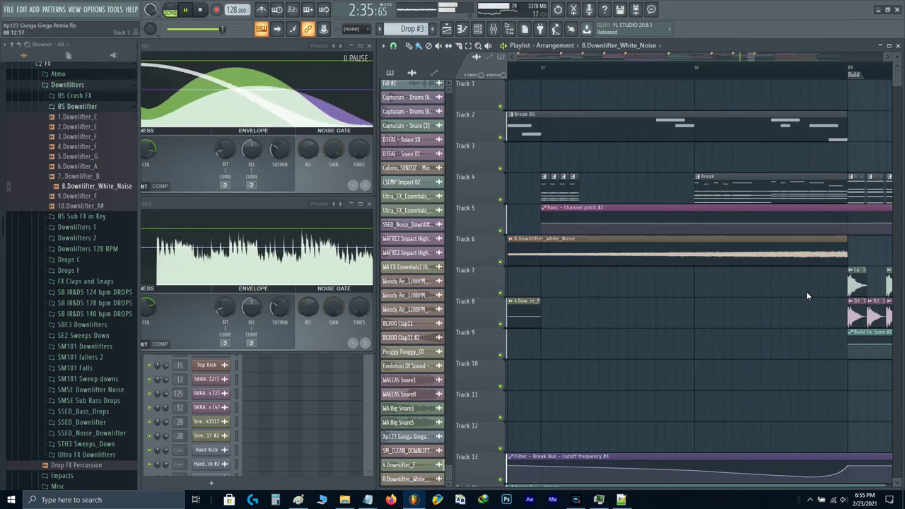
- Listen to the Build transition, set the playhead at bar 89 and open SB IR&D5 128 bpm RISES in Upfilters
scroll(806, 292, down, 4)
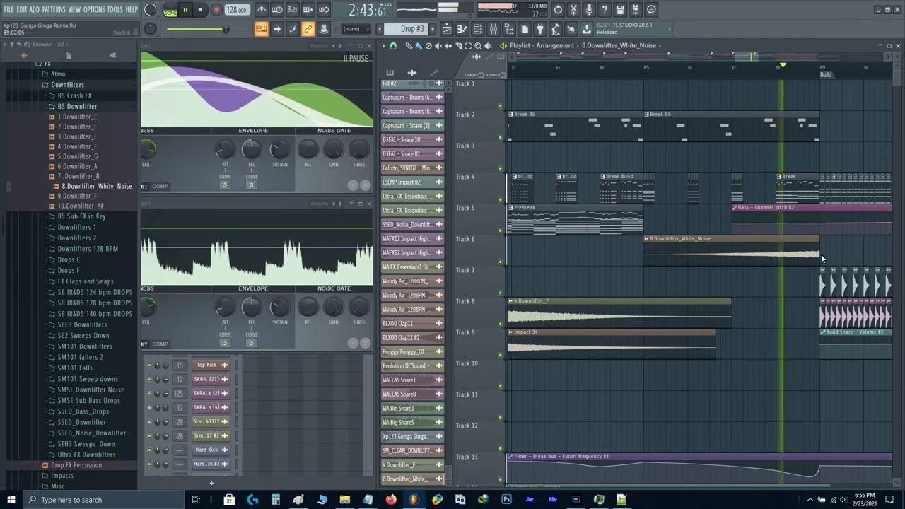
scroll(653, 290, right, 3)
scroll(653, 289, right, 2)
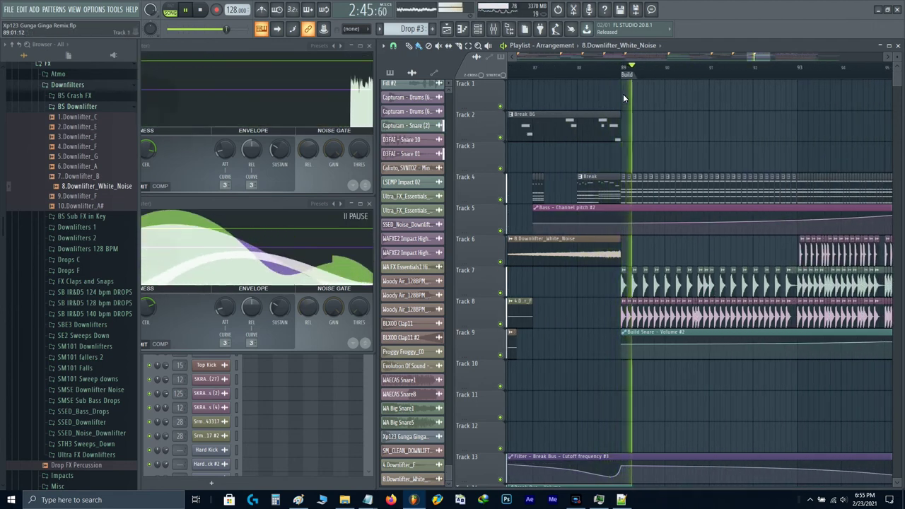
click(621, 71)
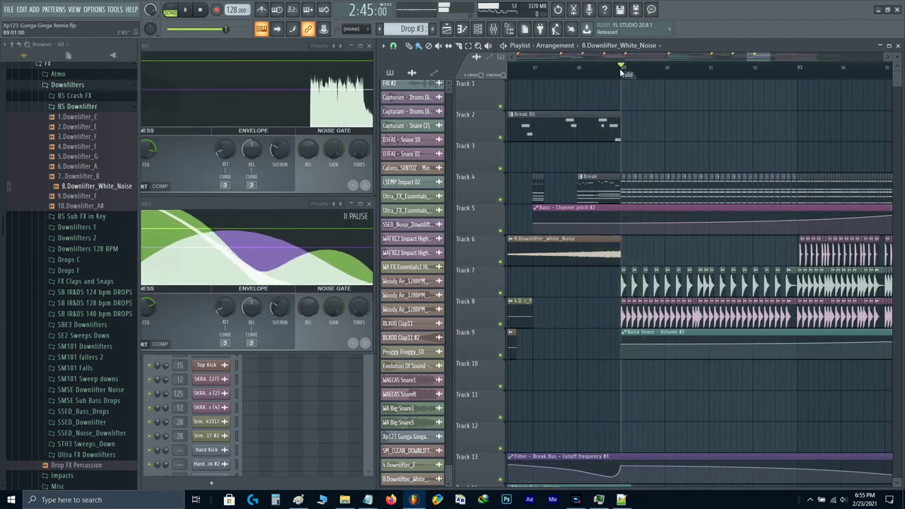
click(87, 108)
click(61, 144)
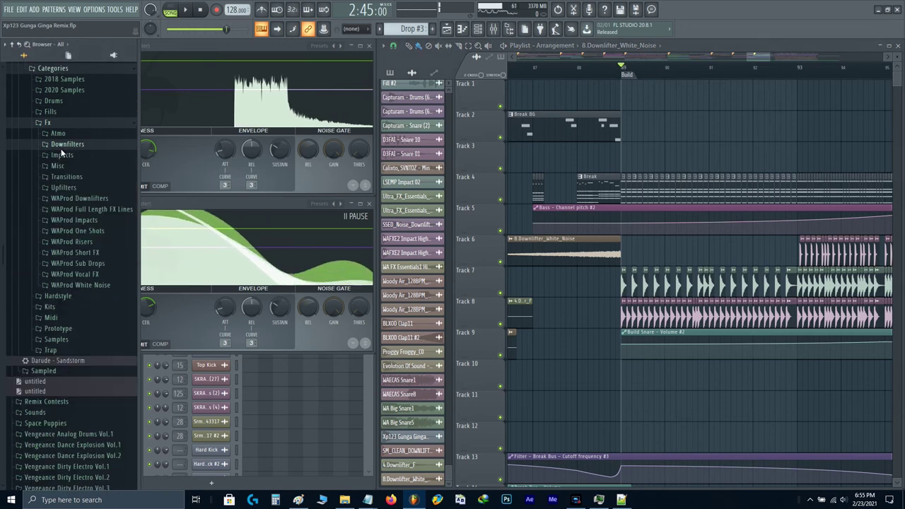
click(80, 186)
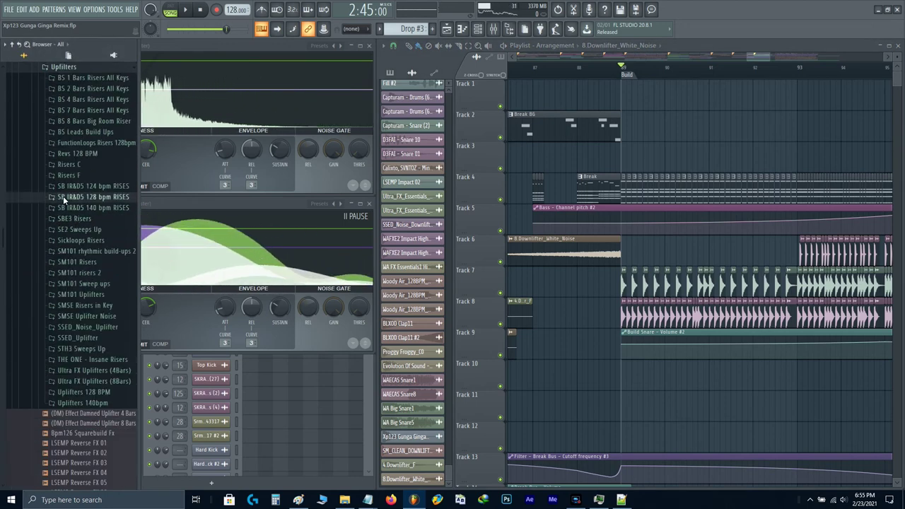
click(63, 196)
click(63, 196)
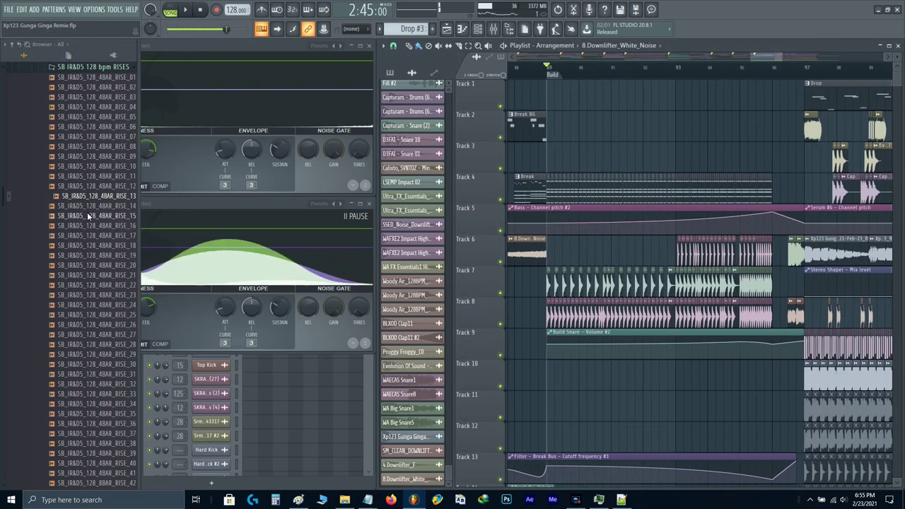
- Audition the 8-bar rises 47, 49 and 50 in the SB IR&D5 128 bpm RISES folder
scroll(84, 249, down, 10)
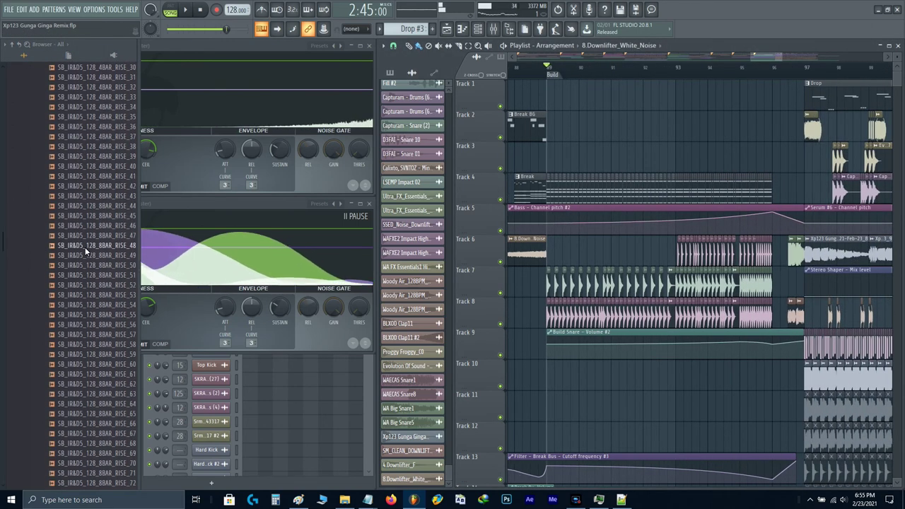
click(82, 236)
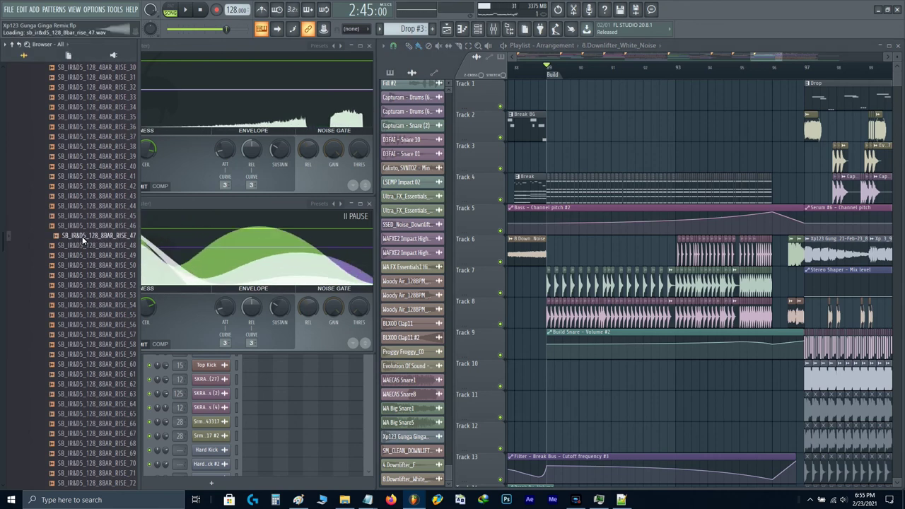
click(79, 255)
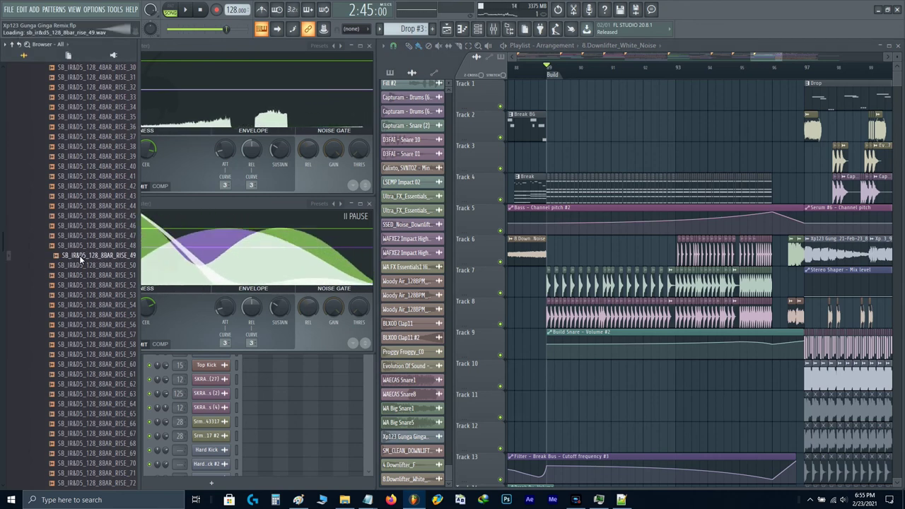
click(82, 264)
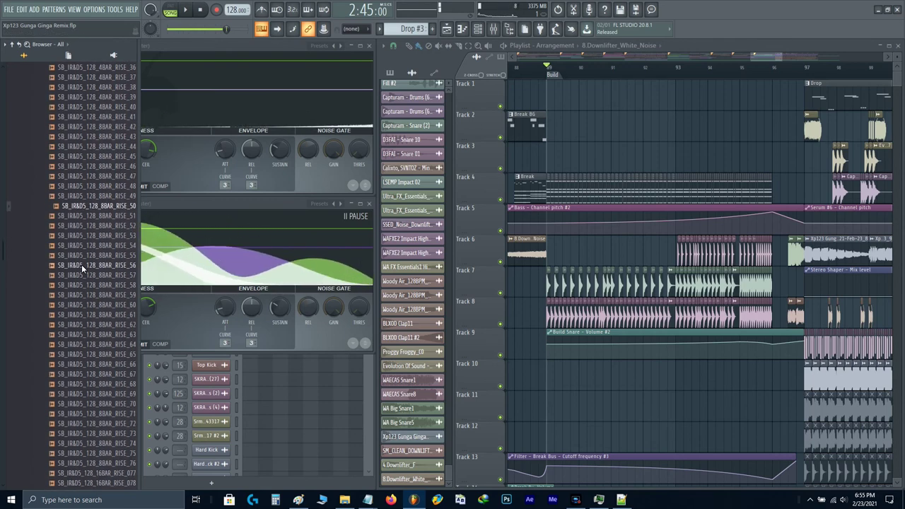
scroll(81, 264, down, 4)
scroll(81, 266, up, 2)
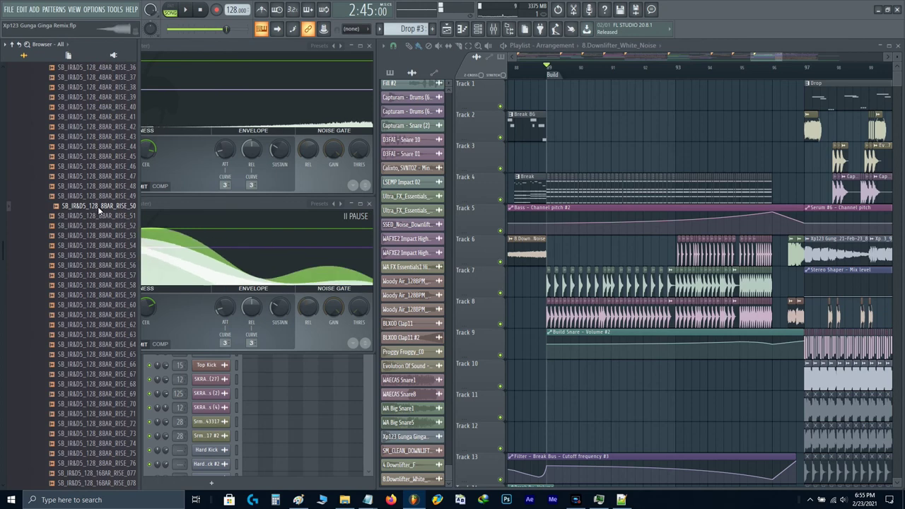
- Place SB_IR&D5_128_8BAR_RISE_50 on Track 10, solo the track, and shift the clip earlier while playing from bar 89
drag(98, 208, 528, 379)
right_click(500, 386)
key(space)
drag(583, 380, 524, 382)
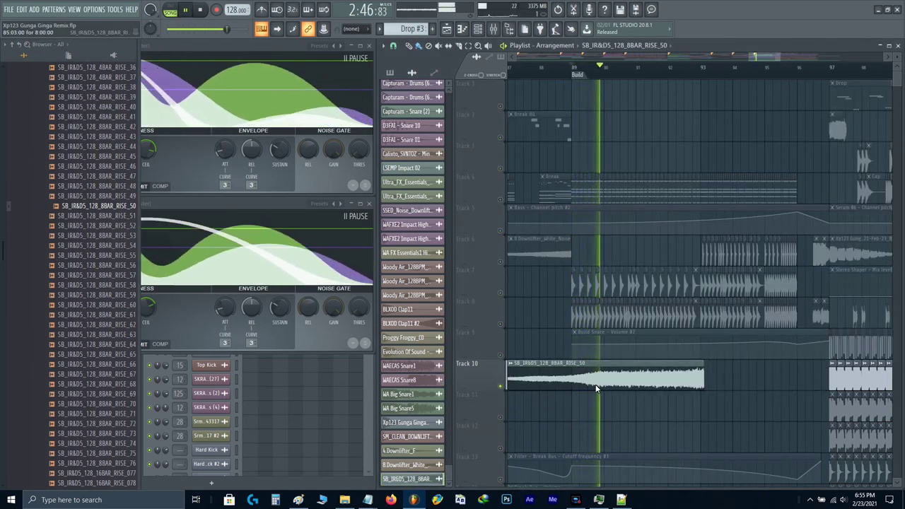
drag(621, 385, 576, 387)
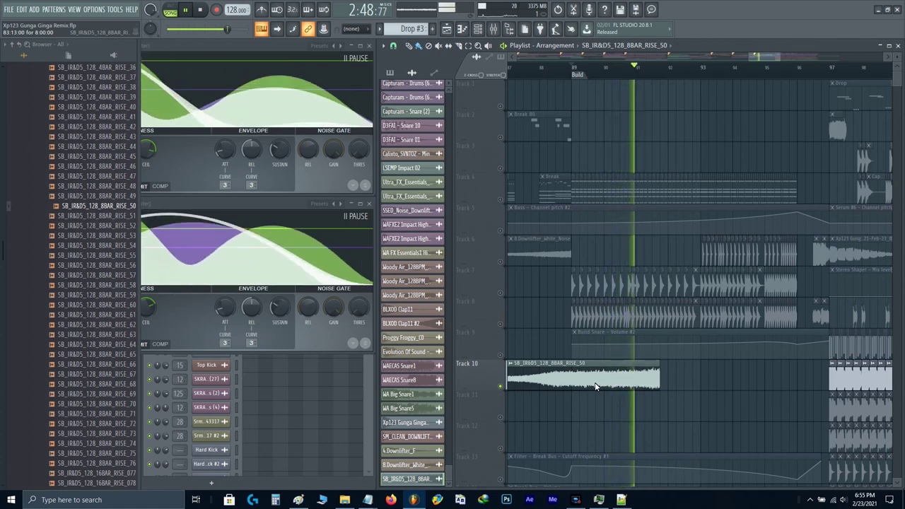
key(space)
- Replace the Track 10 riser with SB_IR&D5_128_8BAR_RISE_53, shift its clip later over the Build and audition it
drag(95, 236, 589, 378)
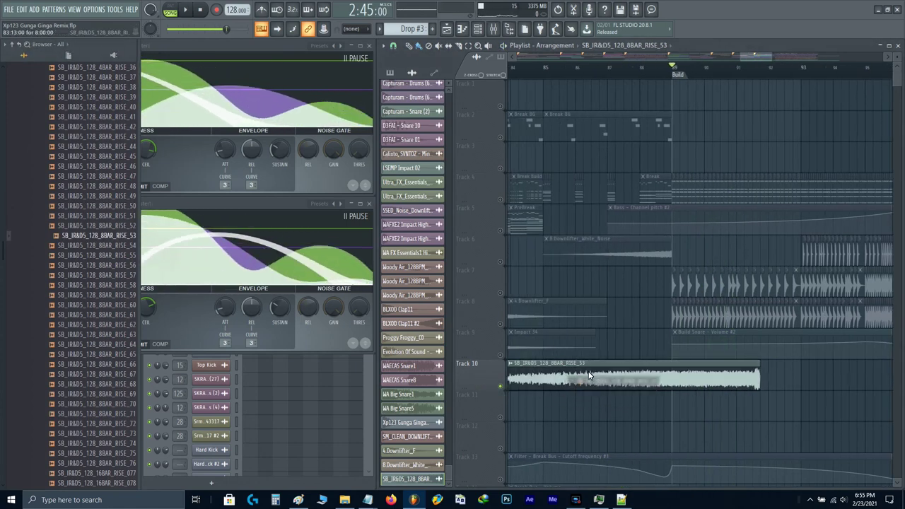
key(space)
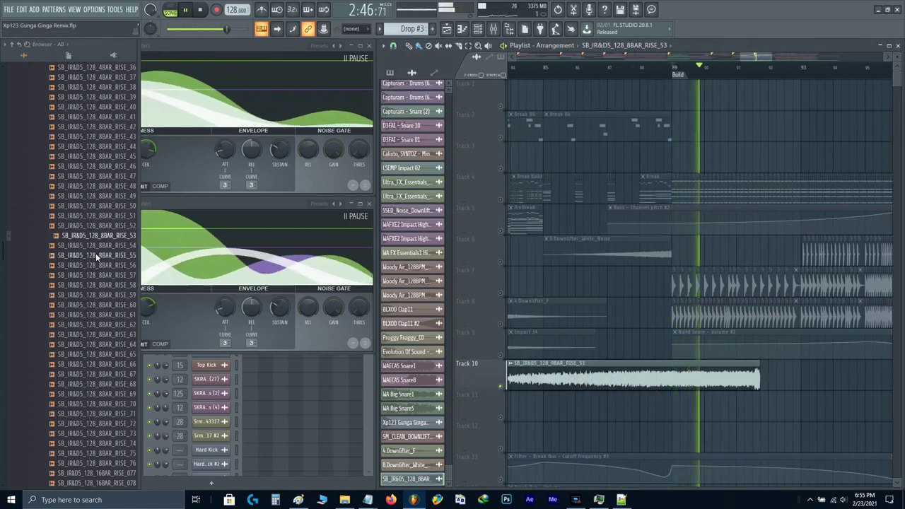
key(space)
drag(616, 382, 568, 400)
key(space)
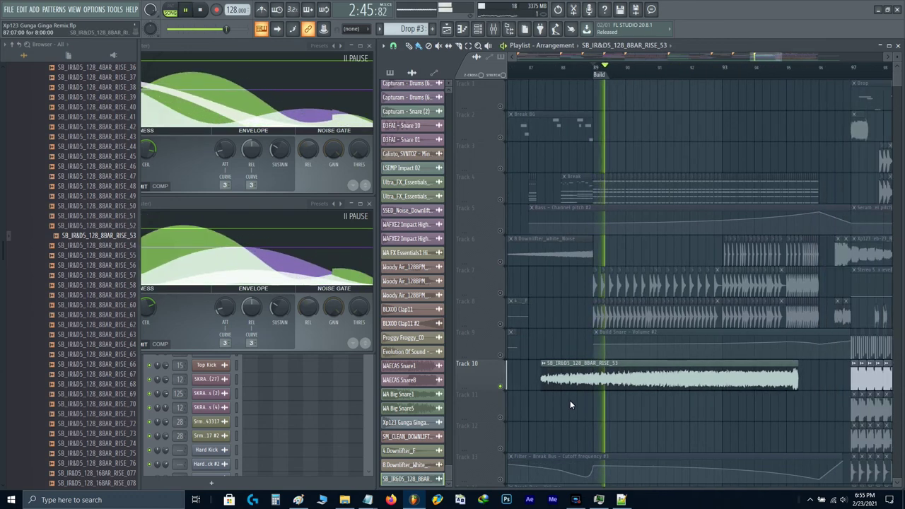
- Add a fade-out to the SB_IR&D5_128_8BAR_RISE_53 sample and align its Track 10 clip to start at bar 88
double_click(597, 383)
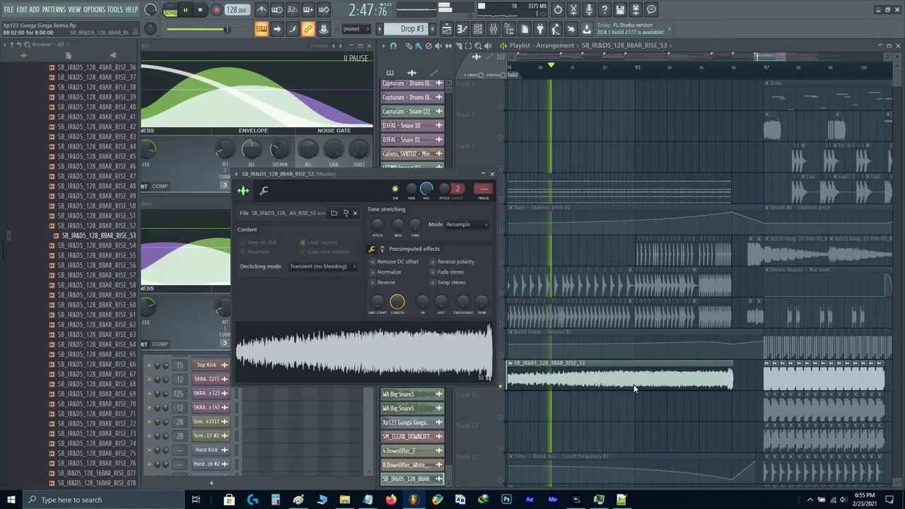
drag(445, 303, 445, 285)
key(Escape)
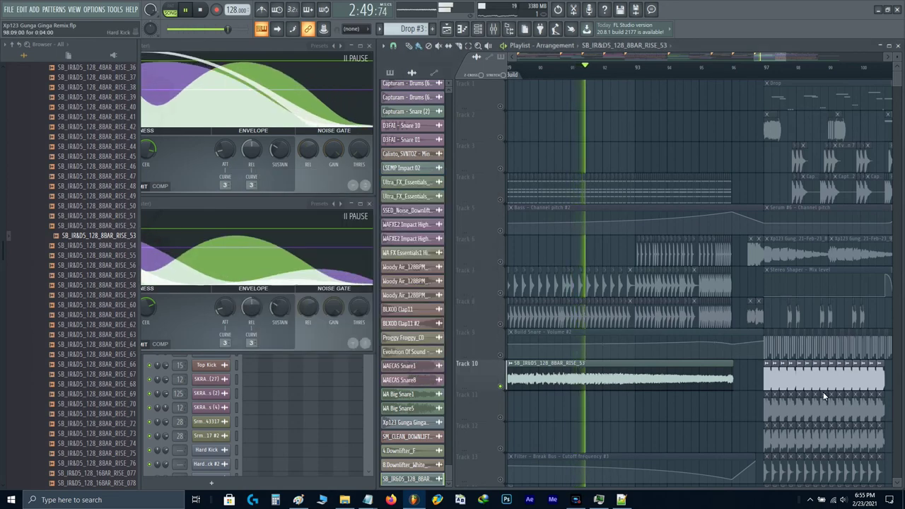
scroll(728, 408, up, 3)
scroll(715, 378, down, 3)
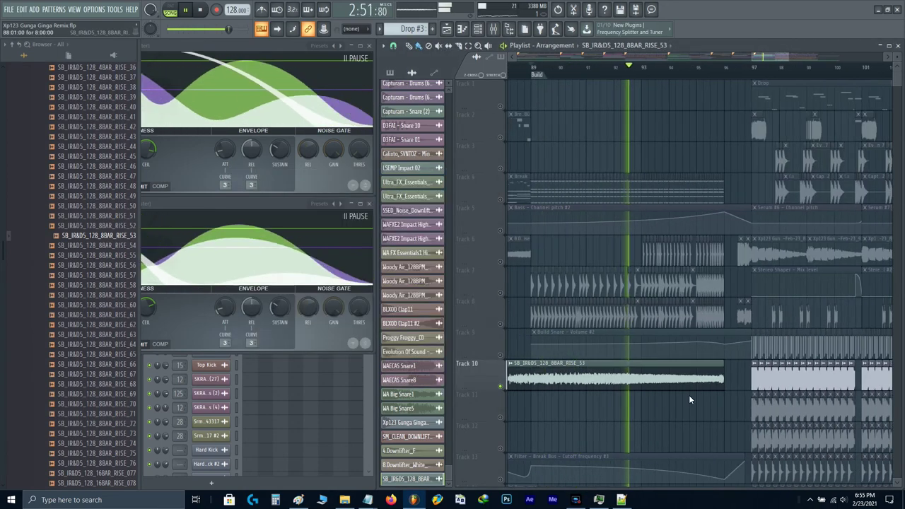
scroll(781, 408, down, 1)
- Give the SB_IR&D5_128_8BAR_RISE_53 sample a 22% fade-in and listen to the result
double_click(651, 348)
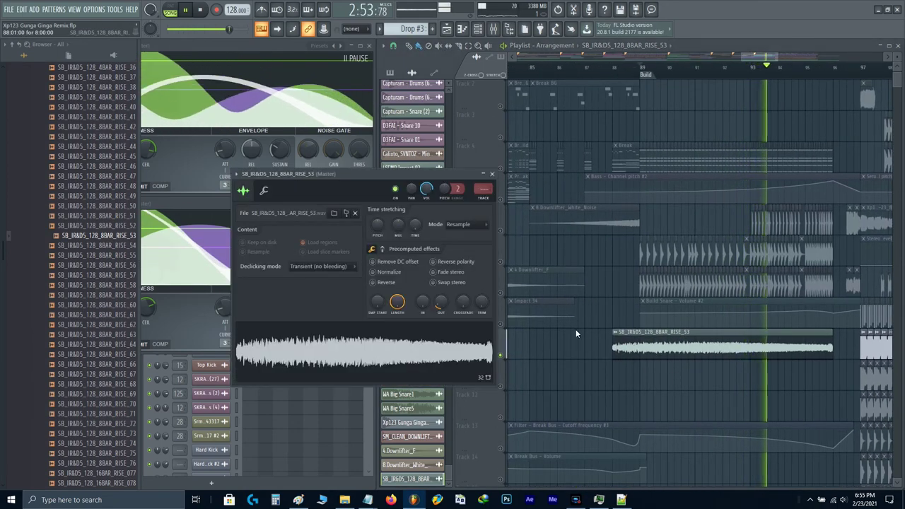
drag(418, 308, 418, 292)
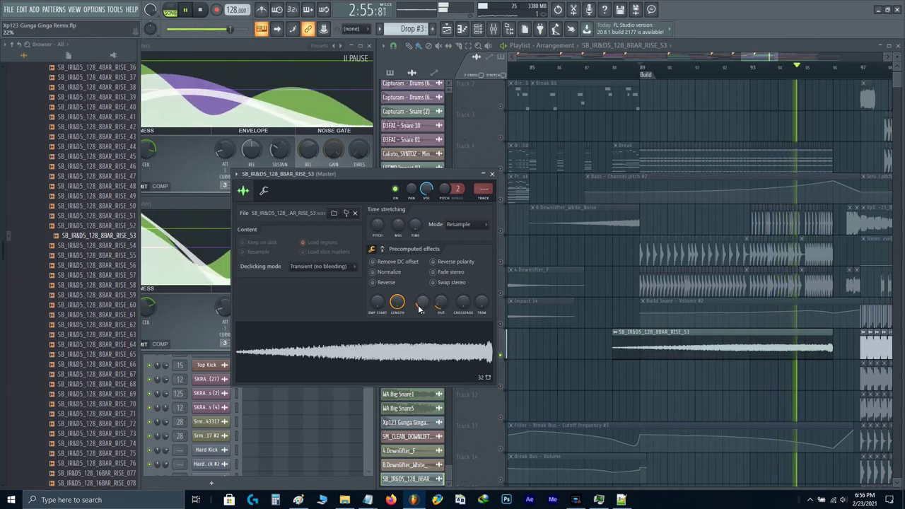
key(Escape)
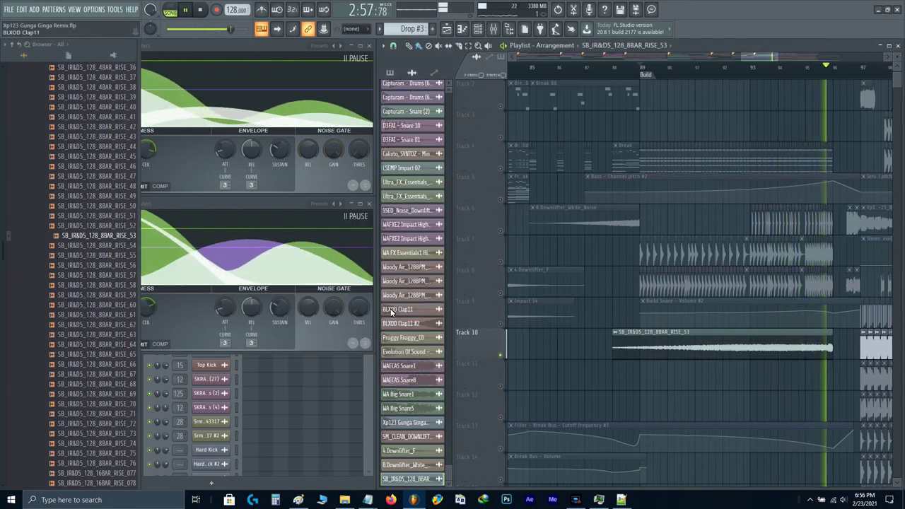
key(space)
- Place SB_IR&D5_128_8BAR_RISE_55 on Track 11 from bar 88, solo that track and listen from about bar 93
drag(103, 255, 617, 368)
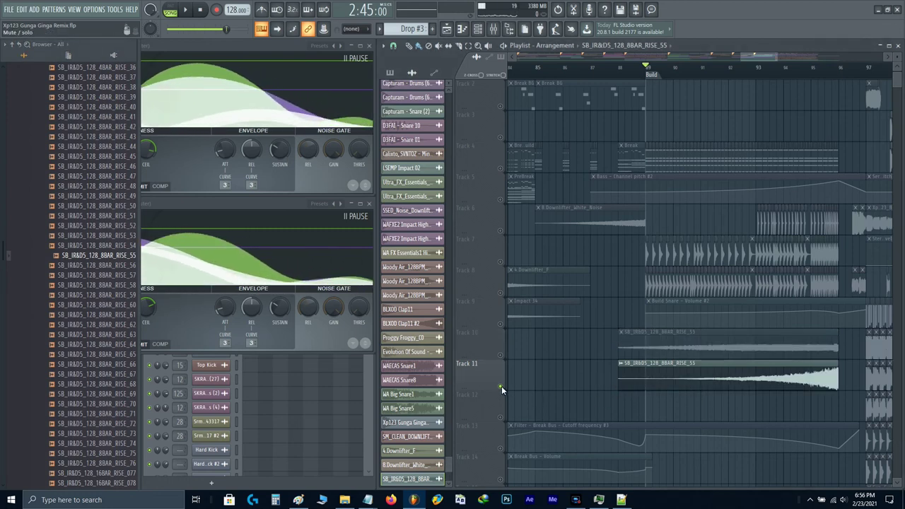
key(space)
click(761, 70)
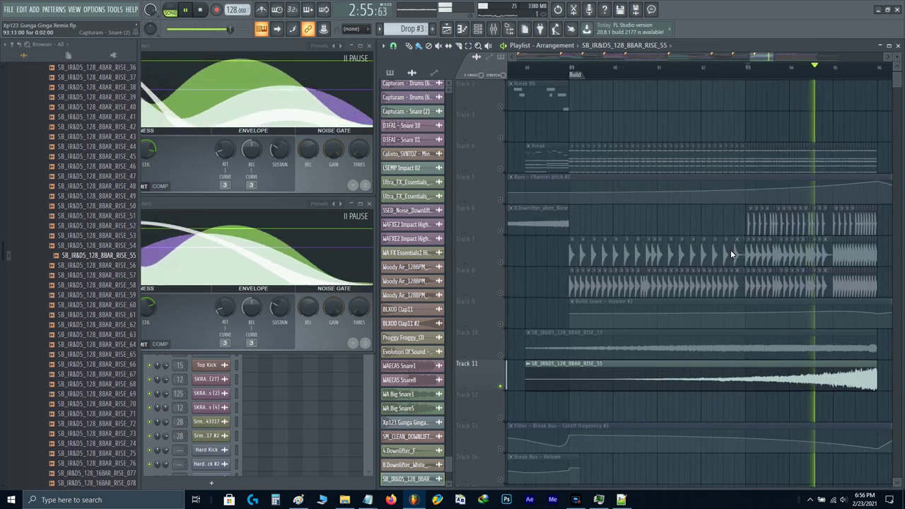
scroll(742, 236, up, 2)
scroll(752, 223, up, 2)
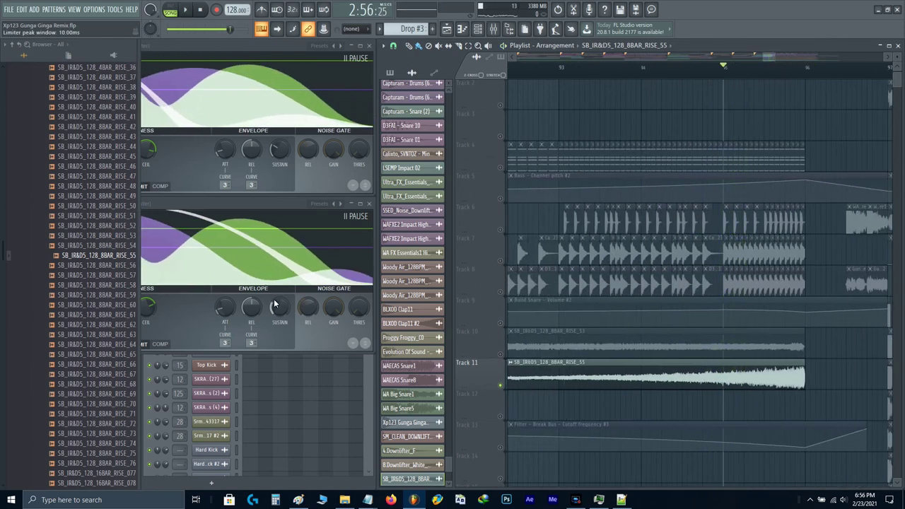
- Try SB_IR&D5_128_8BAR_RISE_56 in place of the Track 11 riser and listen from about bar 92
drag(122, 265, 558, 378)
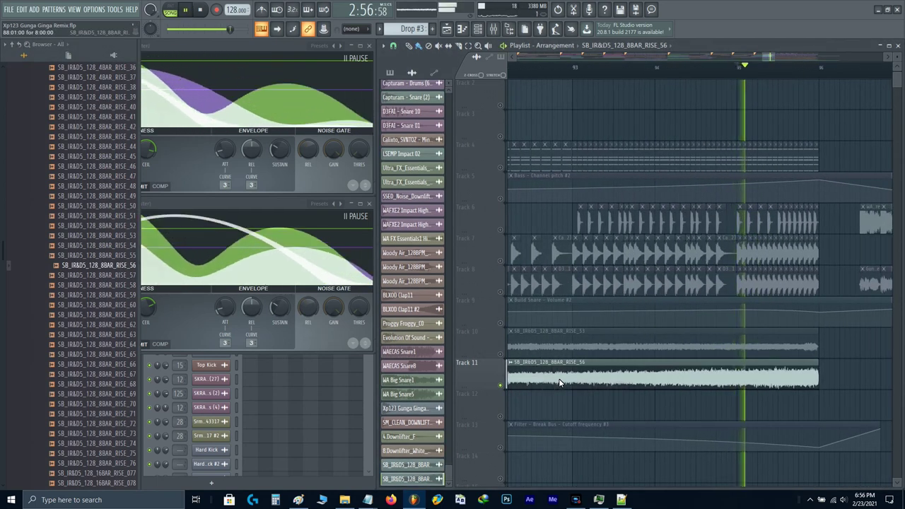
scroll(605, 198, down, 2)
click(570, 70)
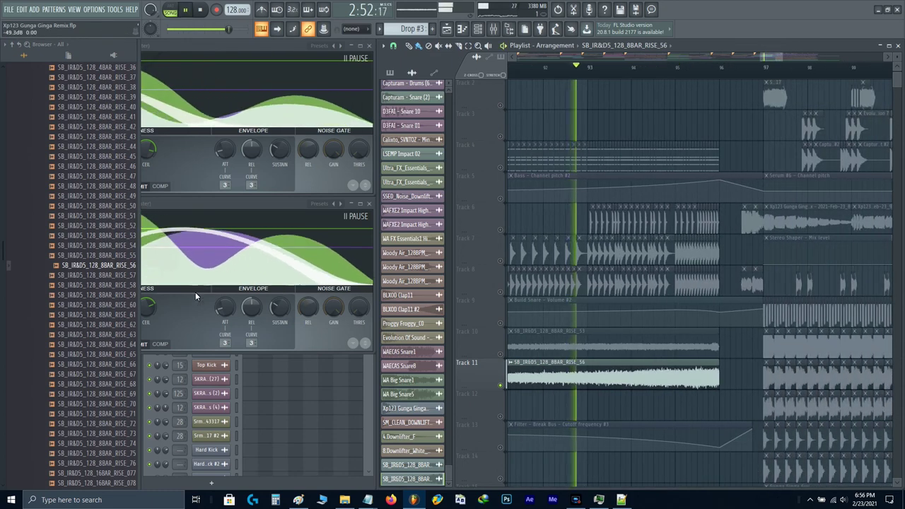
- Replace the Track 11 riser with SB_IR&D5_128_8BAR_RISE_57, check its channel settings while it plays, and browse the remaining rises
drag(121, 275, 593, 378)
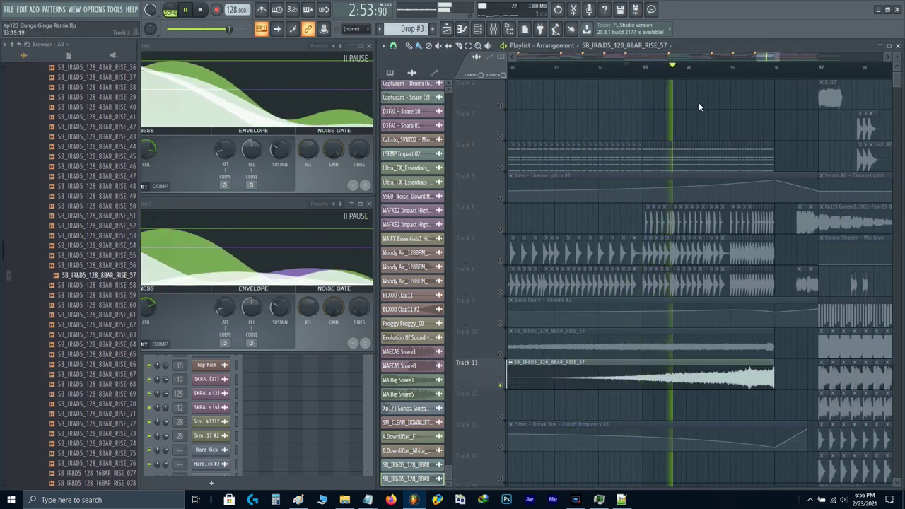
double_click(675, 388)
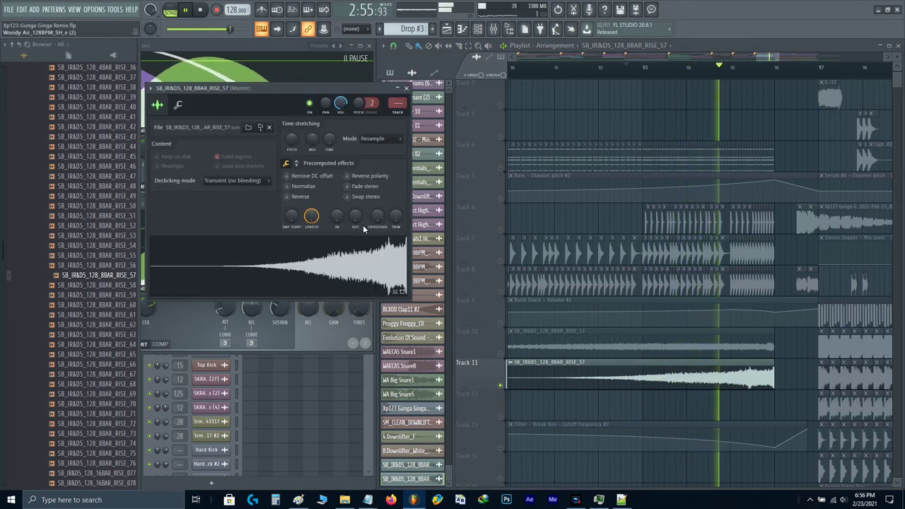
key(Escape)
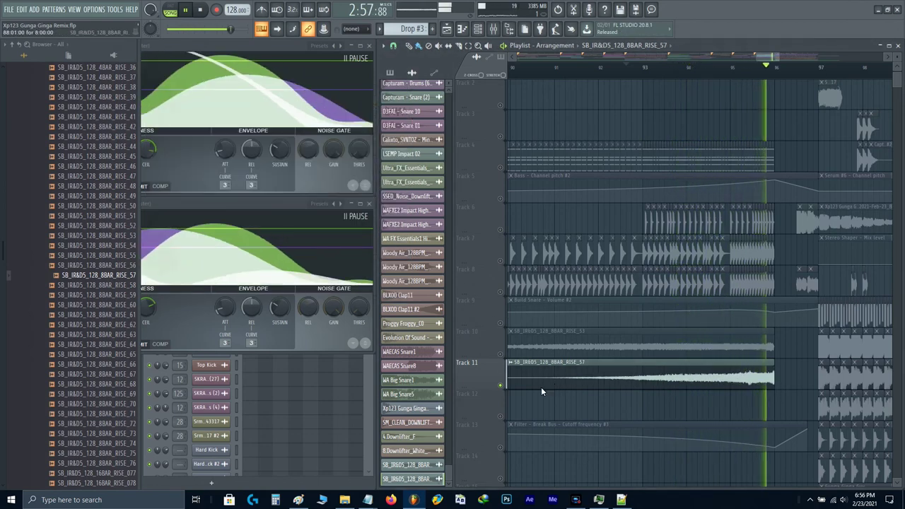
key(space)
scroll(86, 359, down, 10)
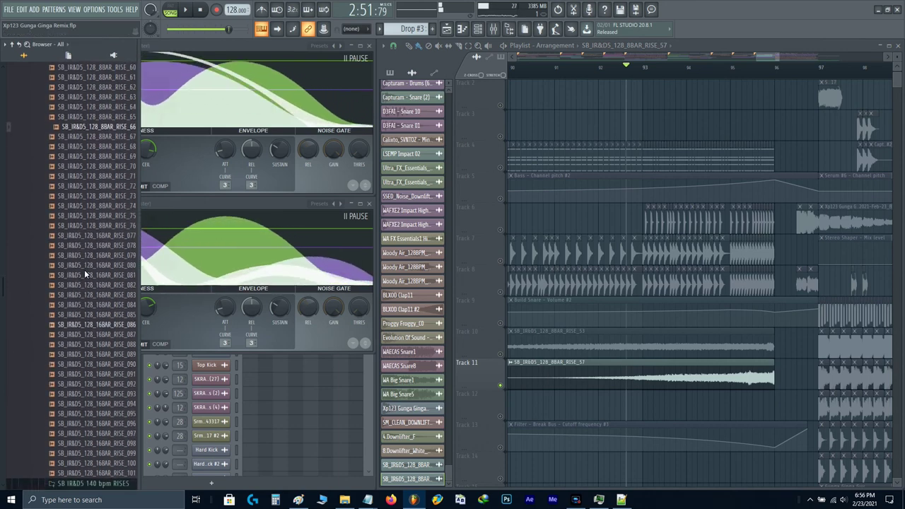
- Audition the 8-bar SBE3 Risers samples up to SBE3_Upfilter_8bars_19_B
click(84, 257)
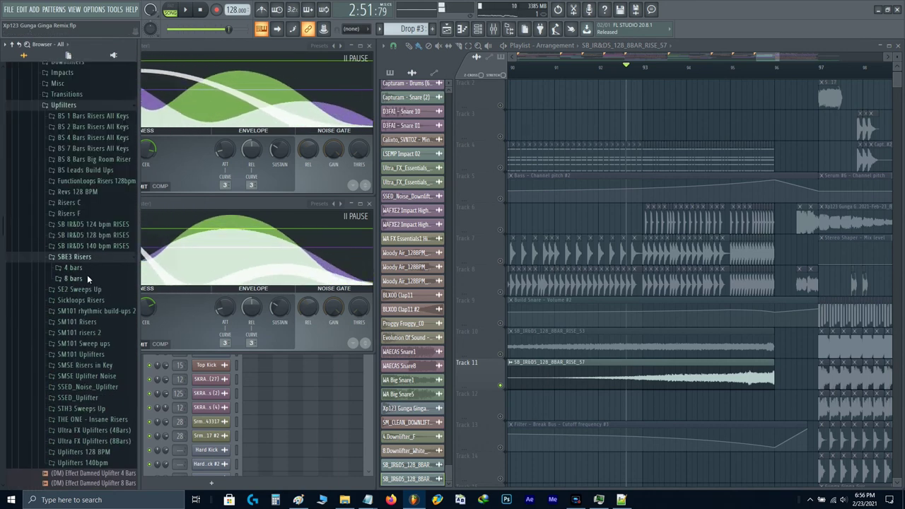
click(82, 278)
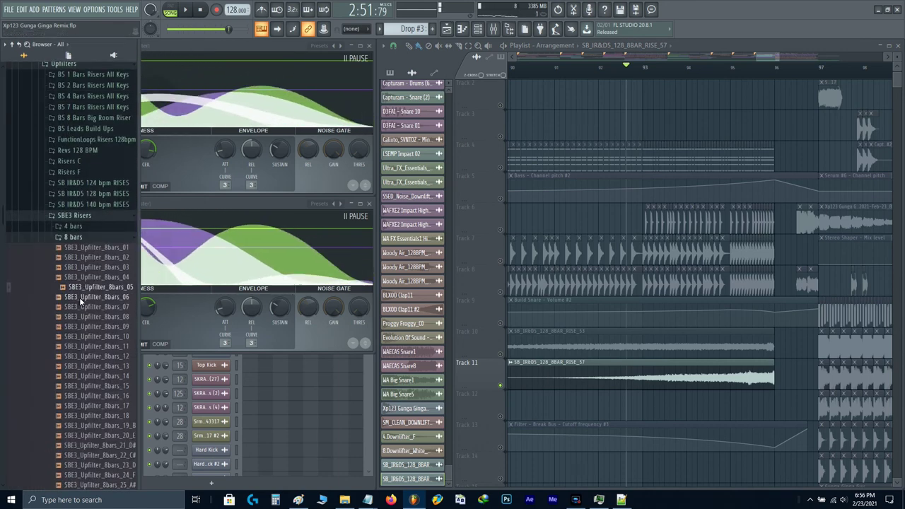
click(78, 300)
scroll(77, 286, down, 2)
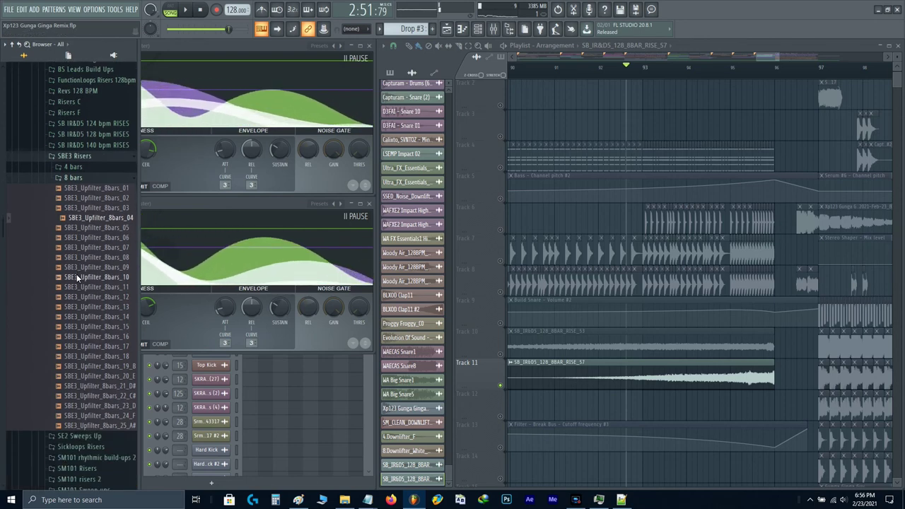
click(76, 277)
click(77, 297)
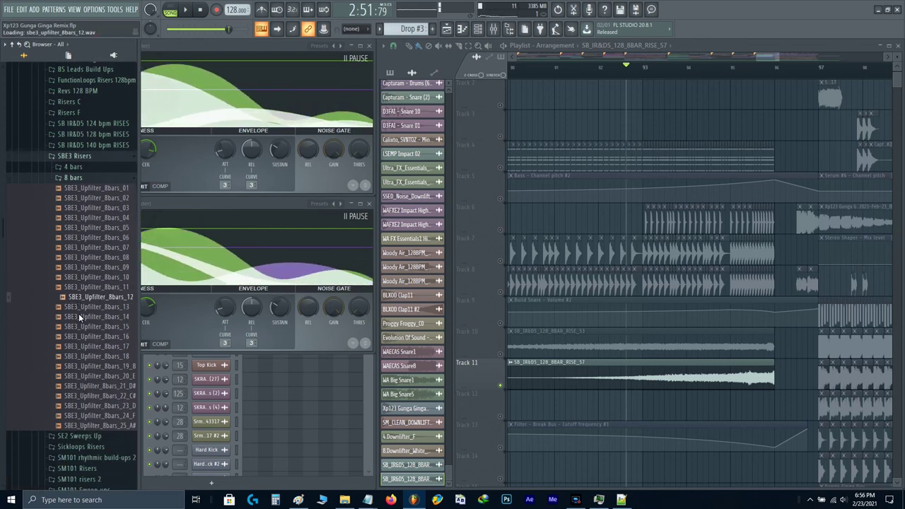
click(84, 346)
scroll(89, 339, down, 6)
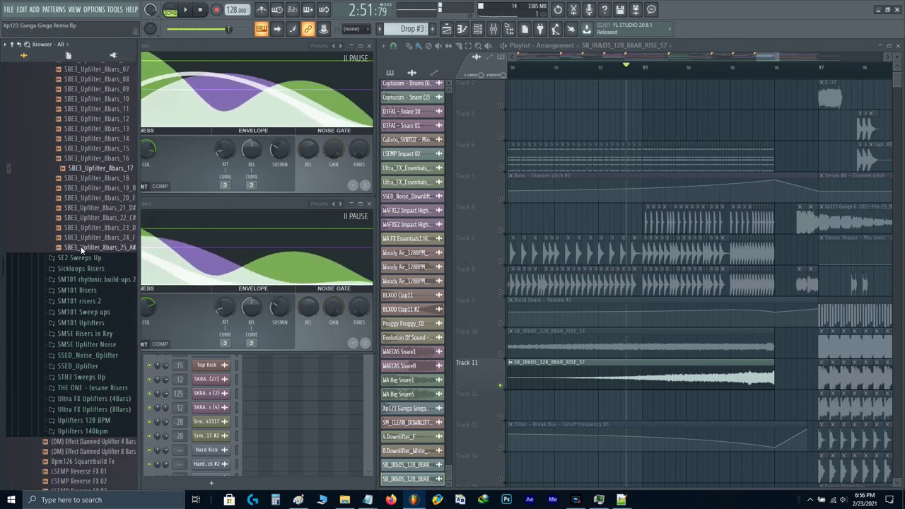
click(78, 187)
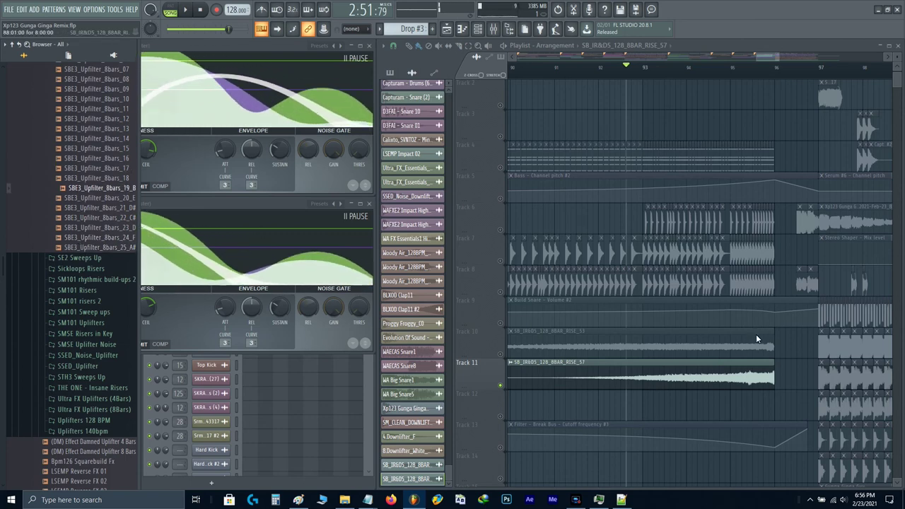
- Place SBE3_Upfilter_8bars_19_B on Track 12 from bar 88 and listen to that track soloed
scroll(756, 333, down, 2)
drag(109, 184, 543, 357)
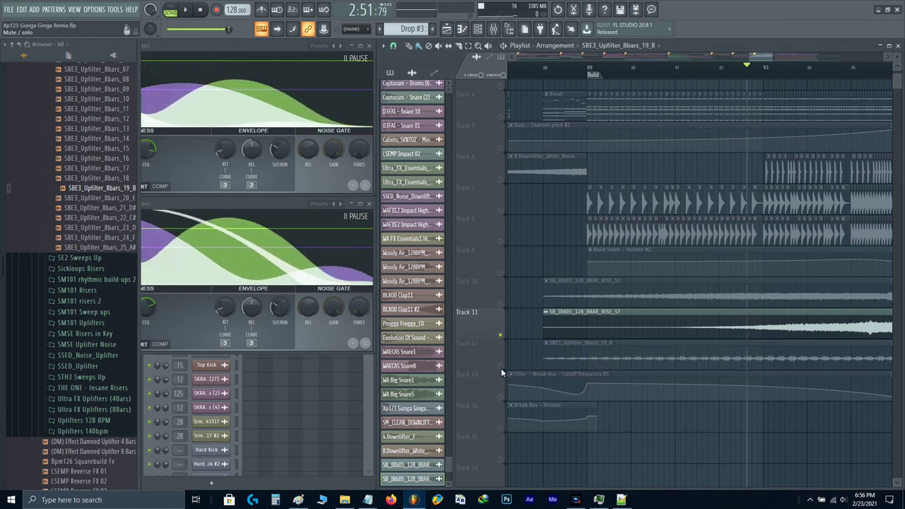
key(space)
- Normalize the SBE3_Upfilter_8bars_19_B sample and stop playback
double_click(580, 364)
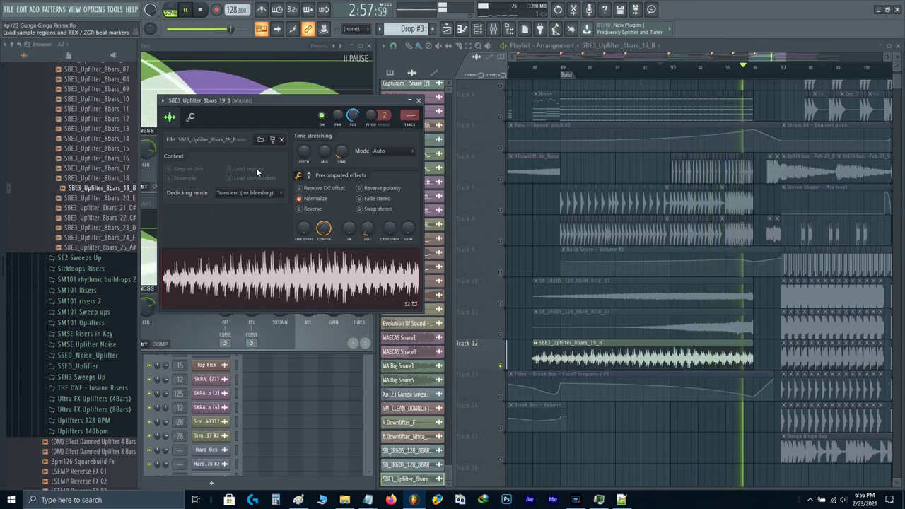
key(Escape)
key(space)
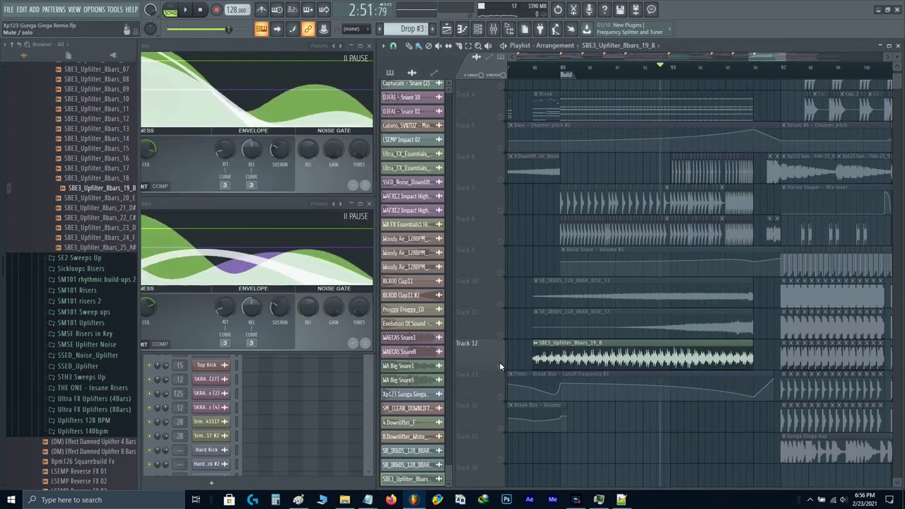
- Bring all tracks back from solo and listen to the layered risers in the Build from just before bar 88
right_click(499, 362)
drag(552, 226, 655, 238)
scroll(655, 242, up, 4)
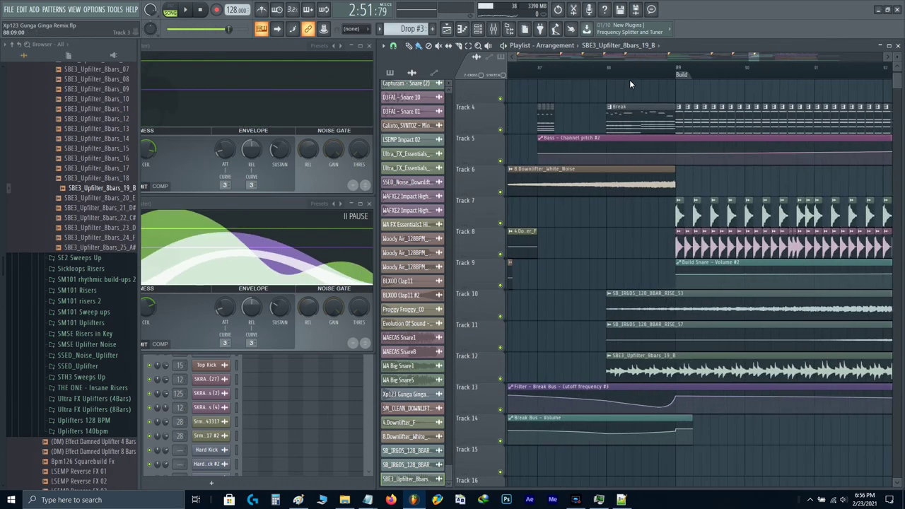
click(595, 69)
key(space)
scroll(631, 246, down, 2)
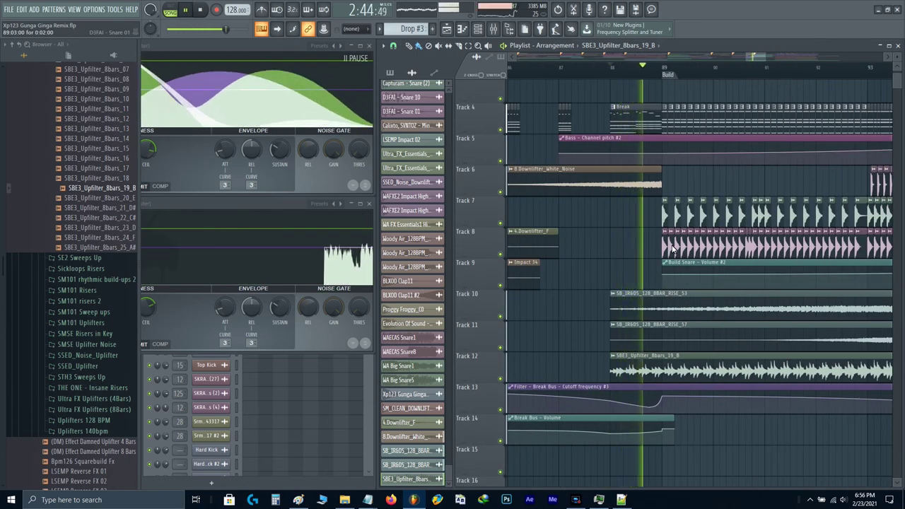
scroll(673, 249, down, 1)
drag(822, 246, 636, 291)
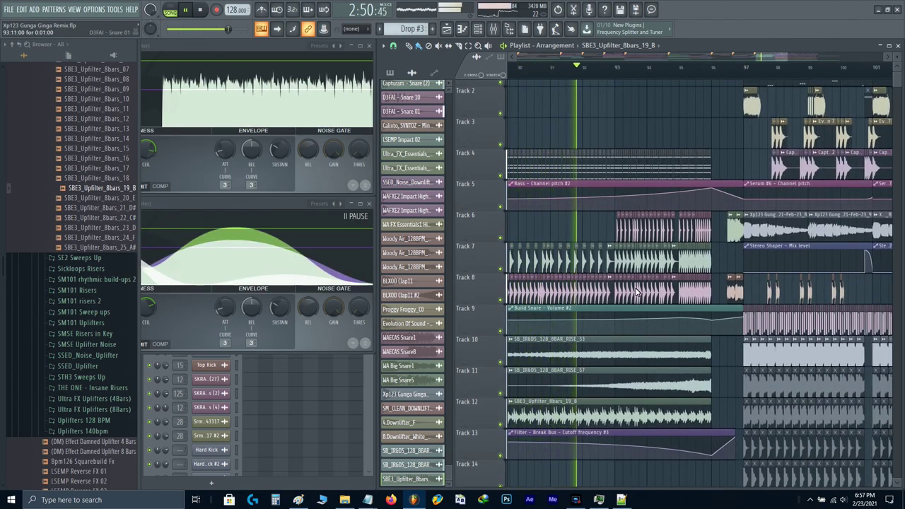
scroll(636, 291, down, 2)
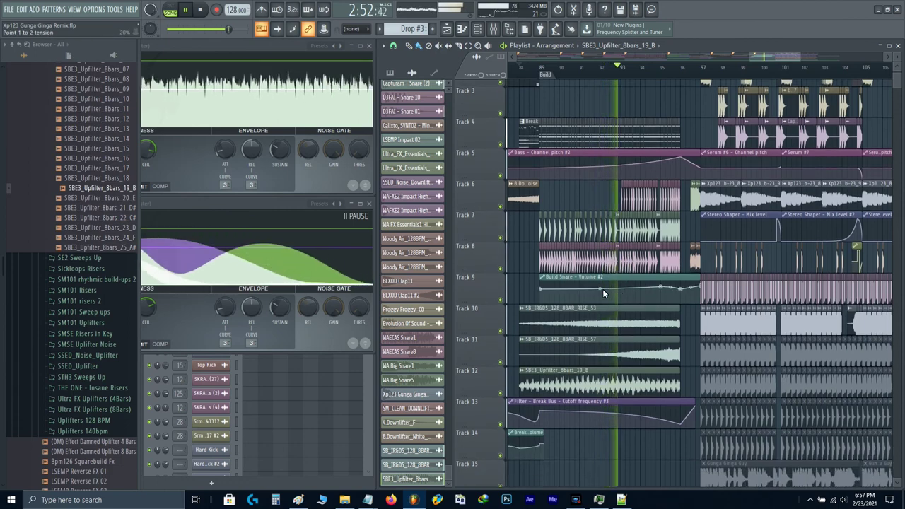
scroll(597, 290, up, 2)
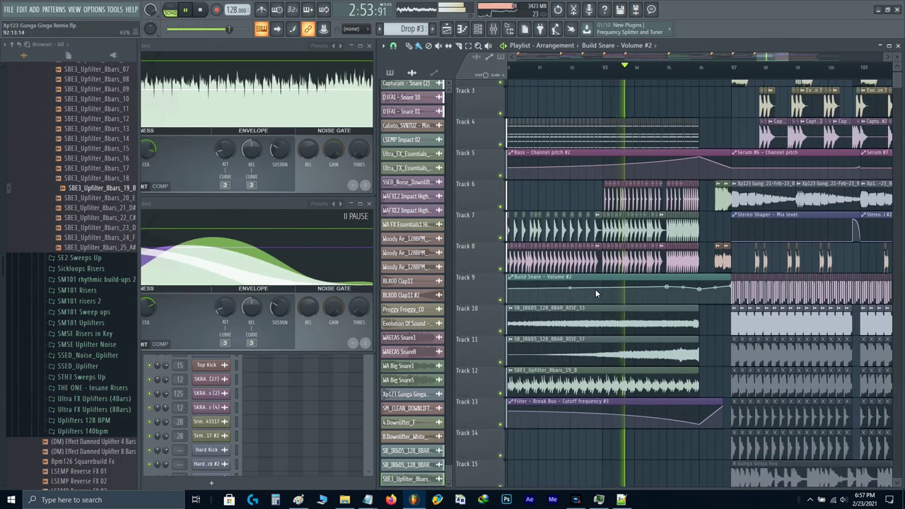
- Set the D3FAI - Snare 10 channel volume to 53% during playback and listen on through the transition into the Drop
double_click(611, 202)
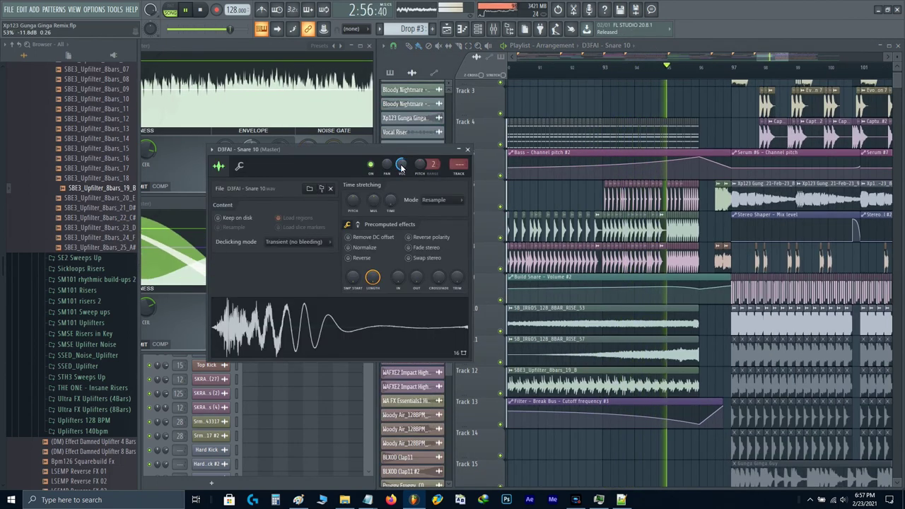
click(467, 149)
scroll(691, 249, up, 3)
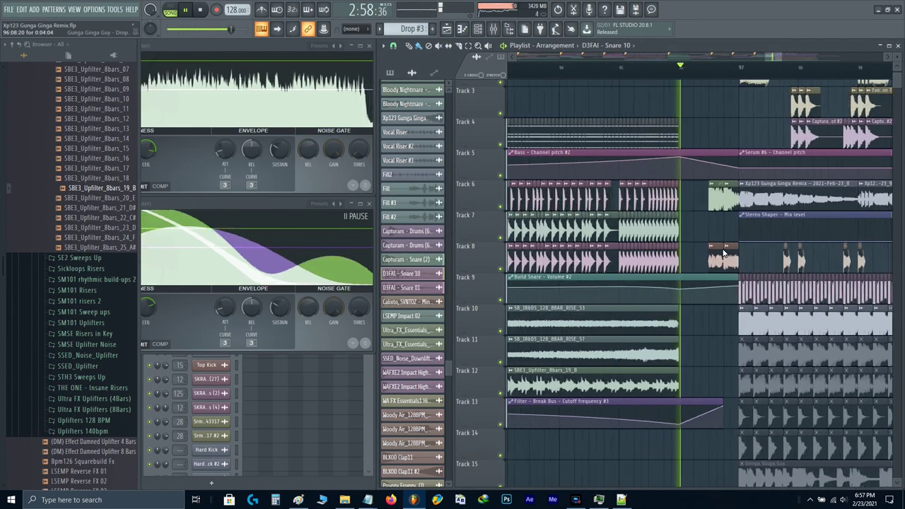
drag(746, 217, 569, 259)
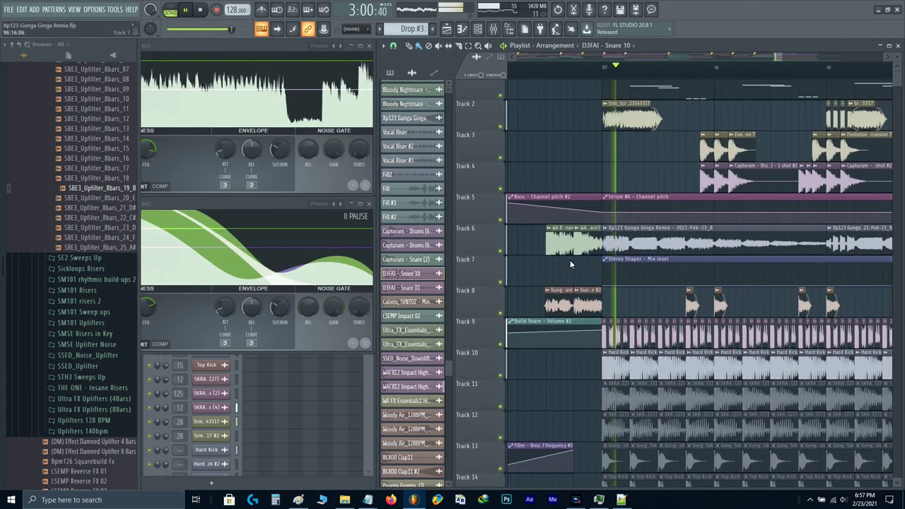
scroll(570, 258, down, 2)
drag(694, 225, 597, 275)
scroll(592, 263, down, 2)
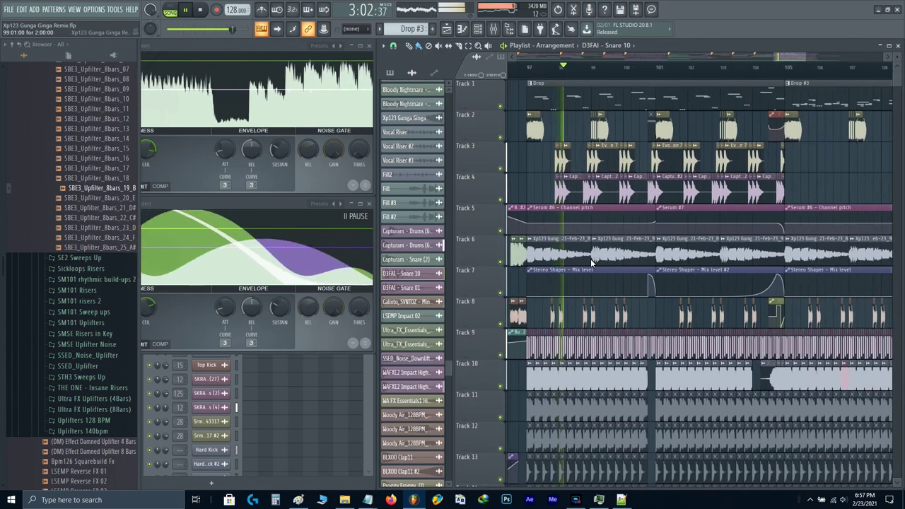
key(space)
- Play the first Build from bar 33 and review its layers up to the fills before the Drop
scroll(799, 289, down, 4)
scroll(799, 289, down, 2)
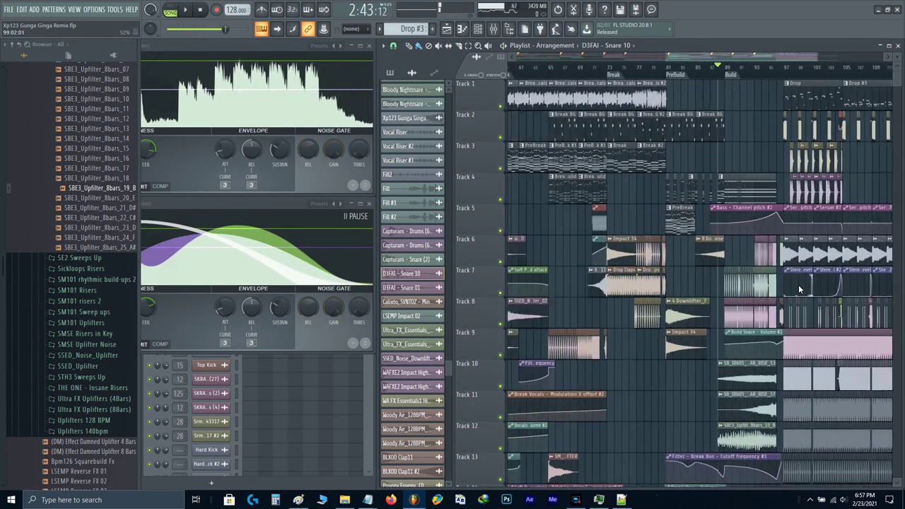
scroll(722, 251, up, 3)
drag(669, 242, 811, 249)
scroll(644, 249, up, 4)
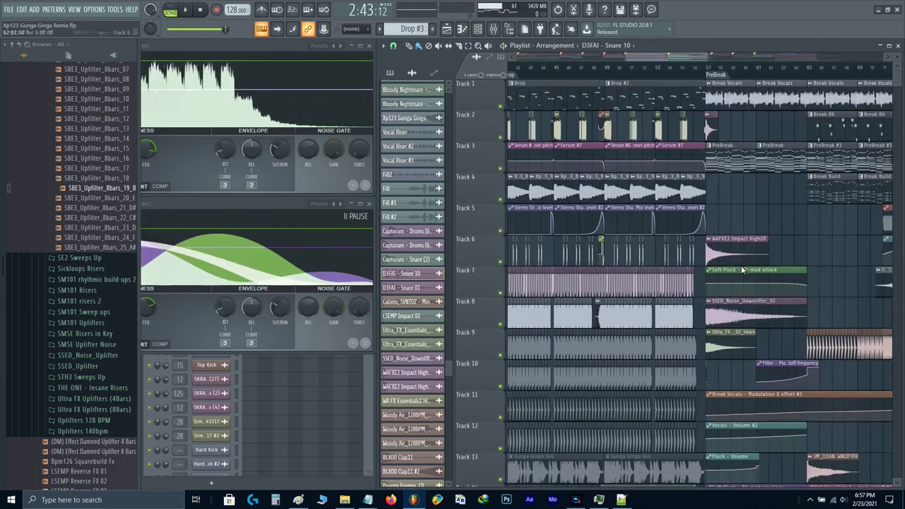
scroll(717, 106, up, 3)
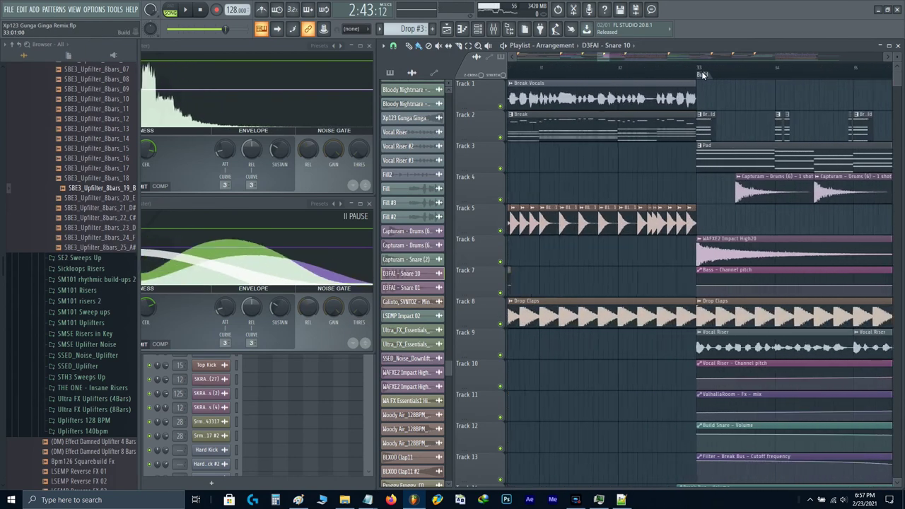
click(696, 67)
key(space)
scroll(711, 163, down, 2)
drag(640, 225, 573, 228)
scroll(558, 221, up, 2)
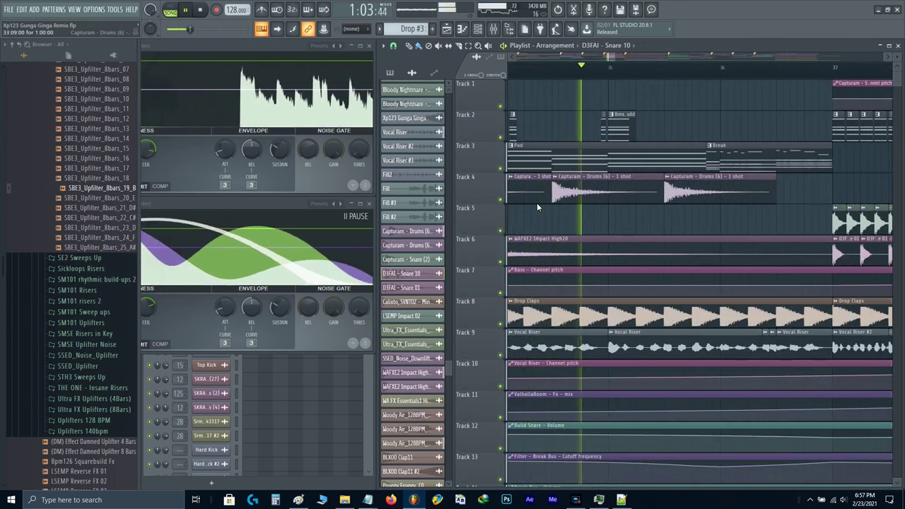
scroll(622, 199, up, 1)
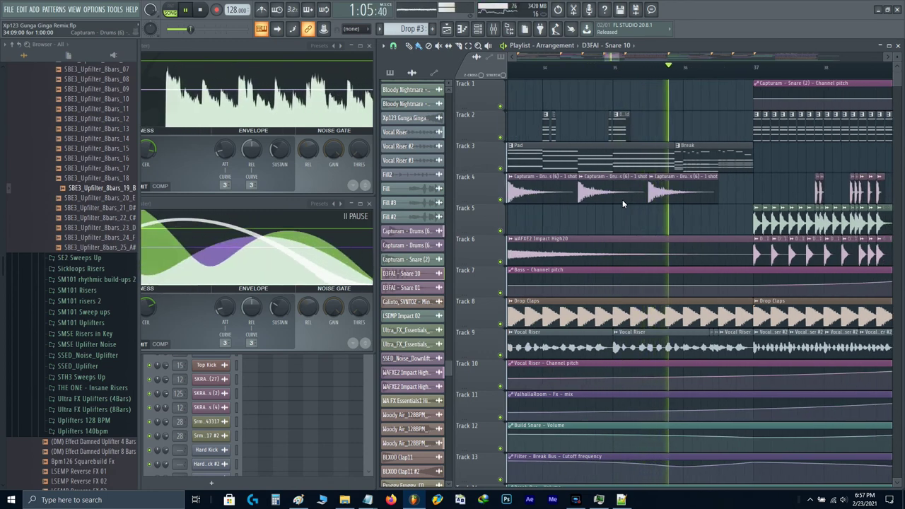
scroll(643, 197, right, 2)
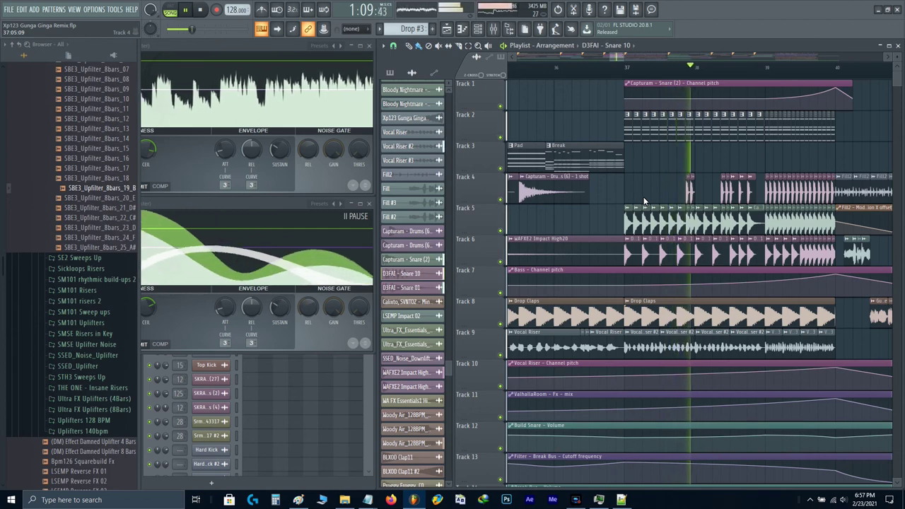
scroll(648, 193, down, 1)
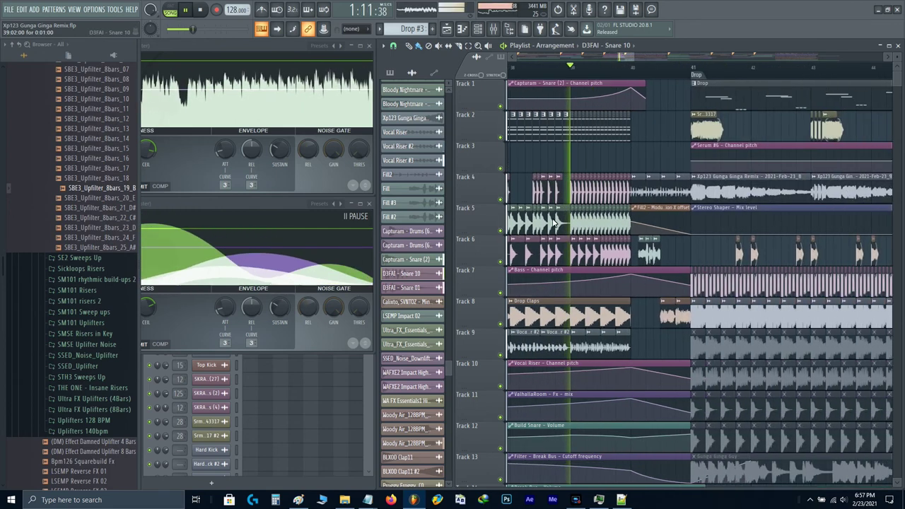
scroll(579, 185, down, 1)
scroll(541, 134, up, 4)
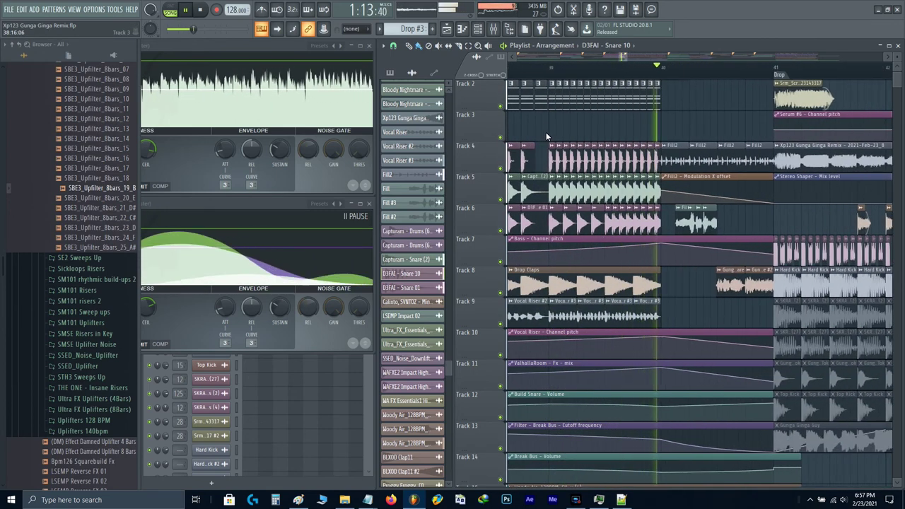
key(space)
- Play the PreBuild from bar 81 and check how full its arrangement sounds up to about bar 85
scroll(545, 134, down, 15)
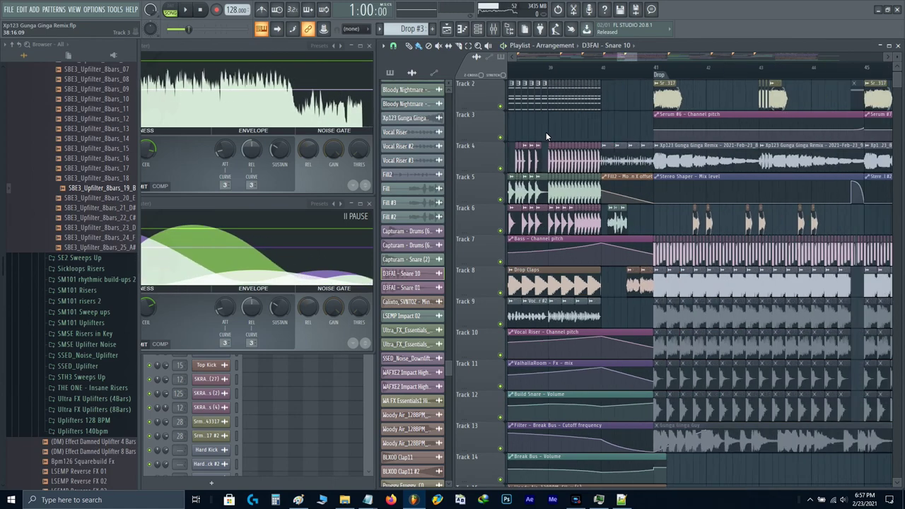
drag(680, 171, 662, 177)
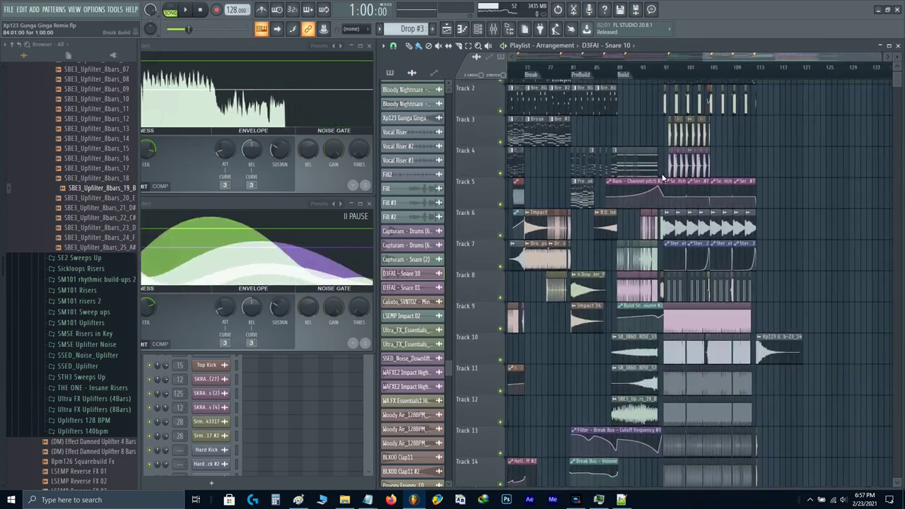
scroll(580, 137, up, 8)
scroll(552, 81, up, 4)
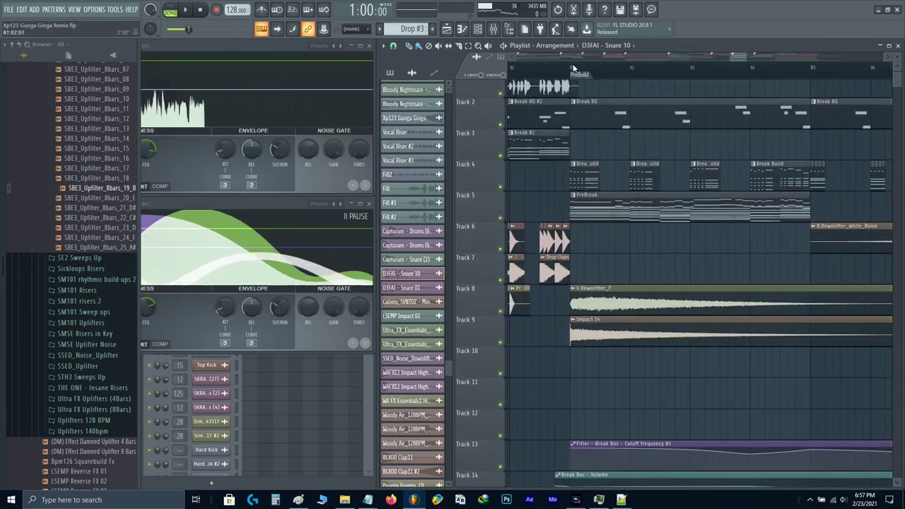
key(space)
scroll(591, 234, down, 3)
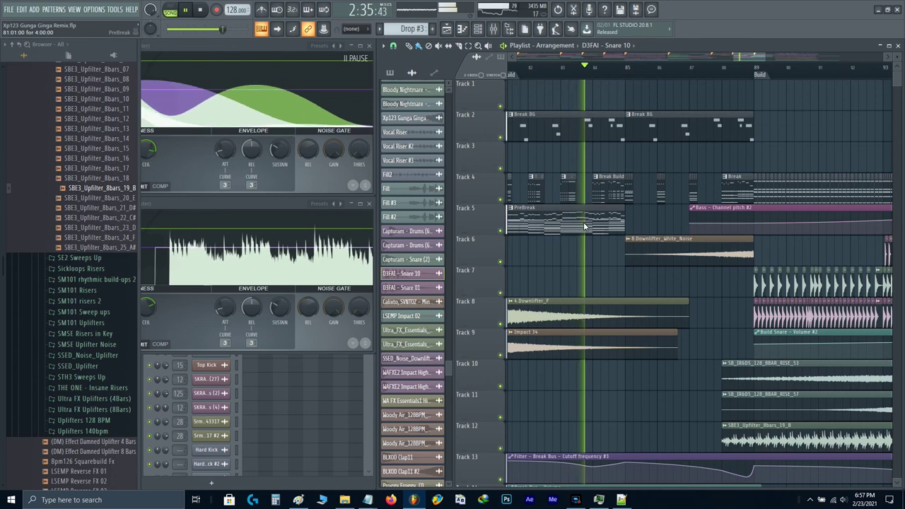
scroll(653, 210, down, 2)
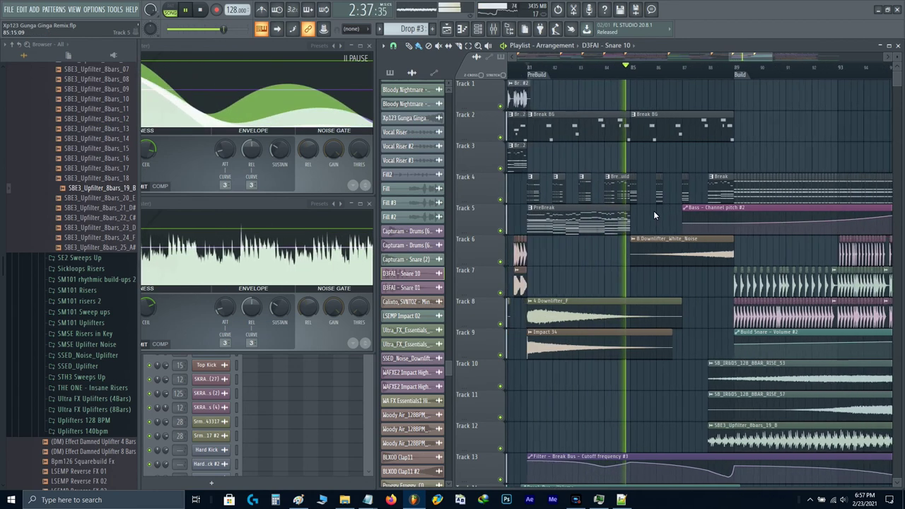
drag(597, 225, 704, 247)
key(space)
- Pick up the Pad pattern from the first Build, place it on Track 3 from bar 85 to 89, and play the PreBuild
scroll(623, 209, down, 1)
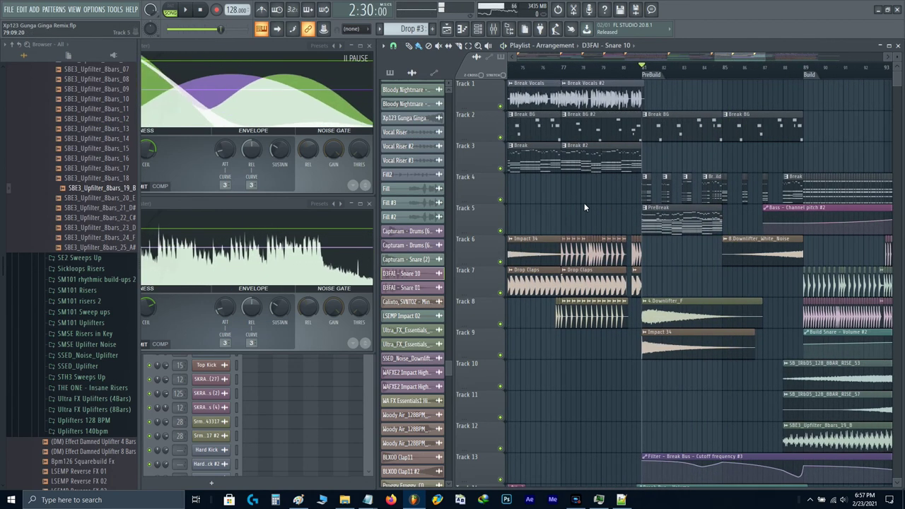
drag(571, 205, 714, 216)
scroll(639, 206, down, 3)
drag(519, 212, 636, 203)
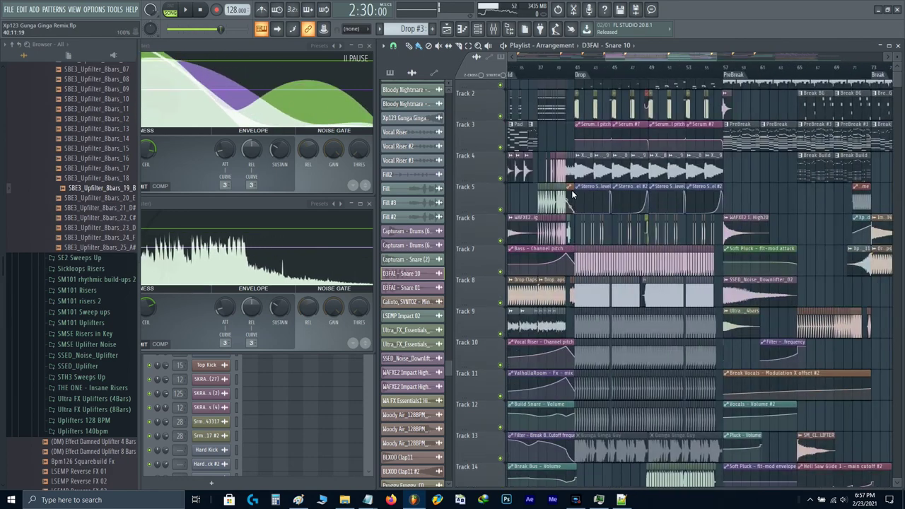
drag(571, 194, 633, 200)
click(575, 140)
drag(741, 227, 415, 247)
scroll(706, 170, up, 3)
key(space)
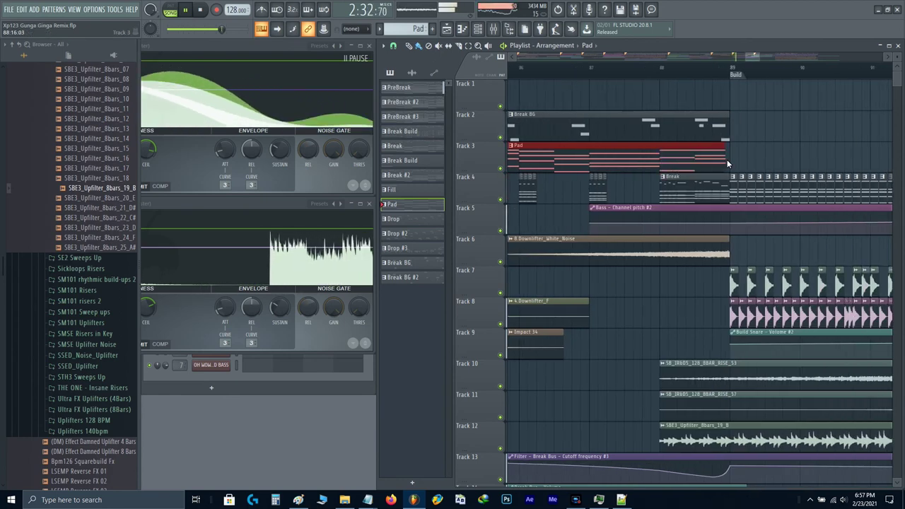
scroll(727, 158, down, 3)
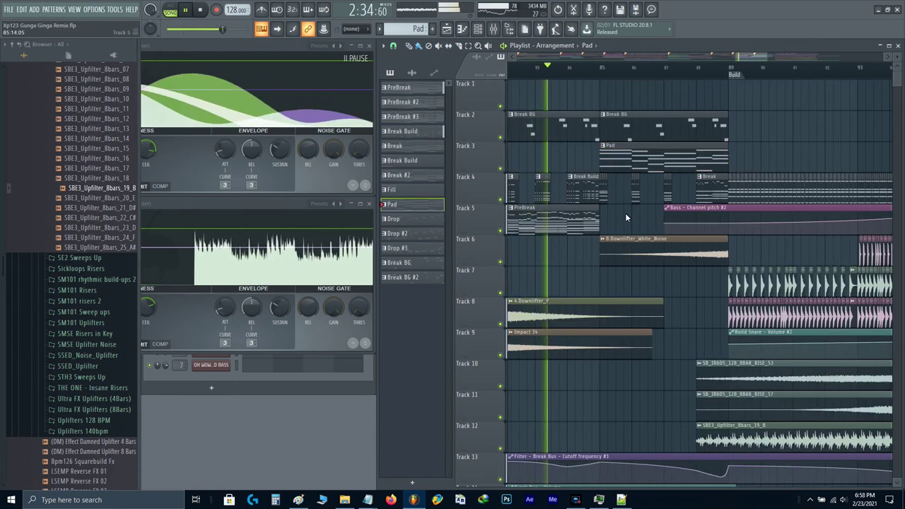
- Listen to the PreBuild from bar 85 and check the Break chops on Track 4 beneath the Pad
scroll(607, 204, up, 5)
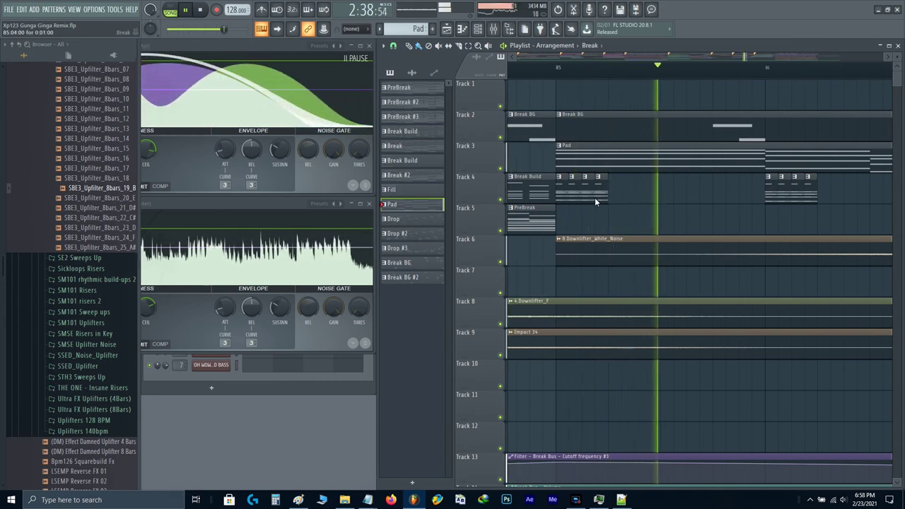
double_click(597, 197)
key(Escape)
scroll(610, 190, down, 1)
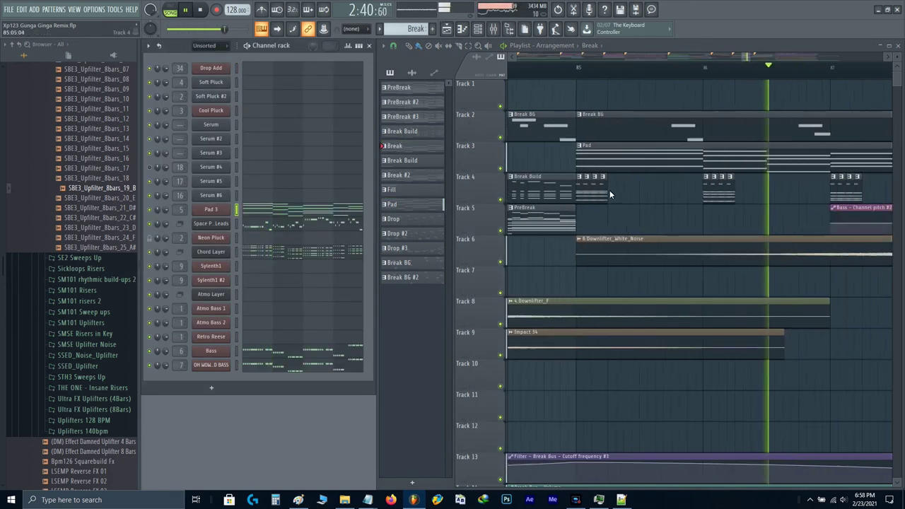
scroll(609, 190, down, 1)
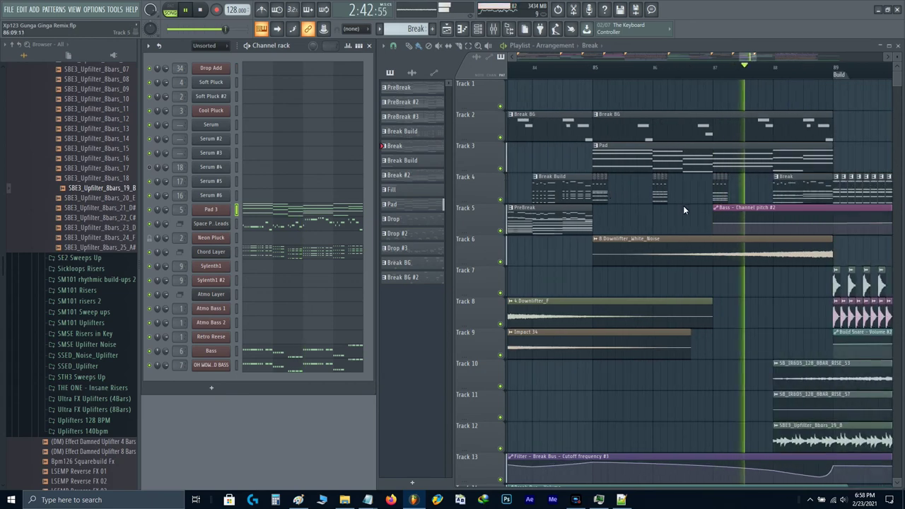
drag(684, 208, 526, 244)
key(space)
- Solo Track 6 to listen to the 8.Downlifter_White_Noise clip before the Build and look through its channel settings, ending the solo when done
click(586, 250)
double_click(586, 250)
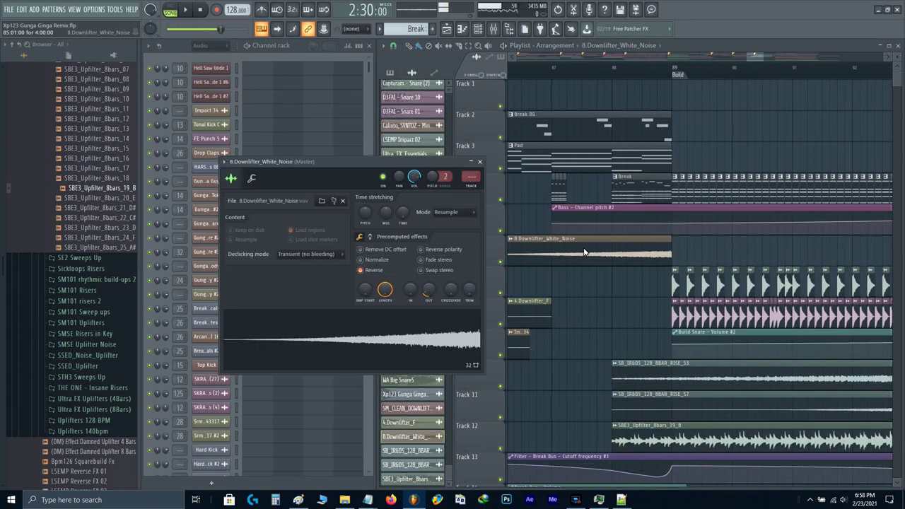
click(581, 68)
right_click(500, 261)
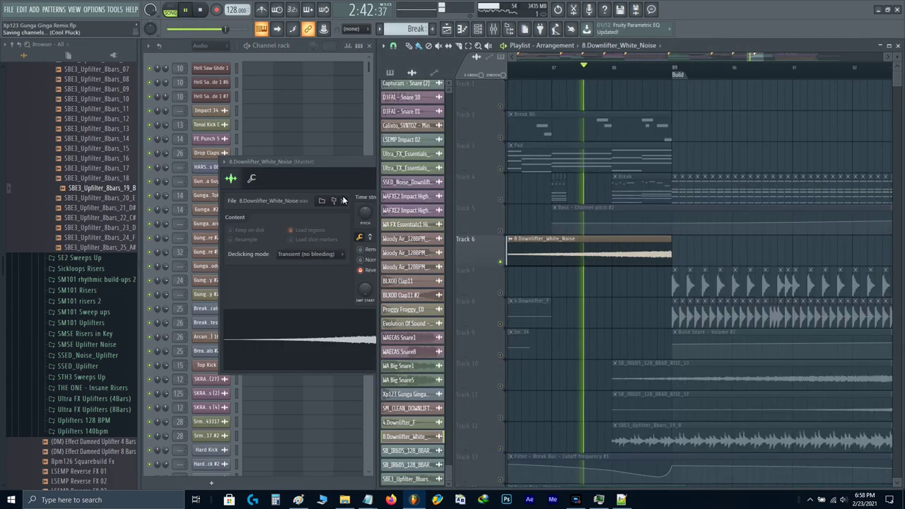
click(277, 202)
click(251, 179)
key(space)
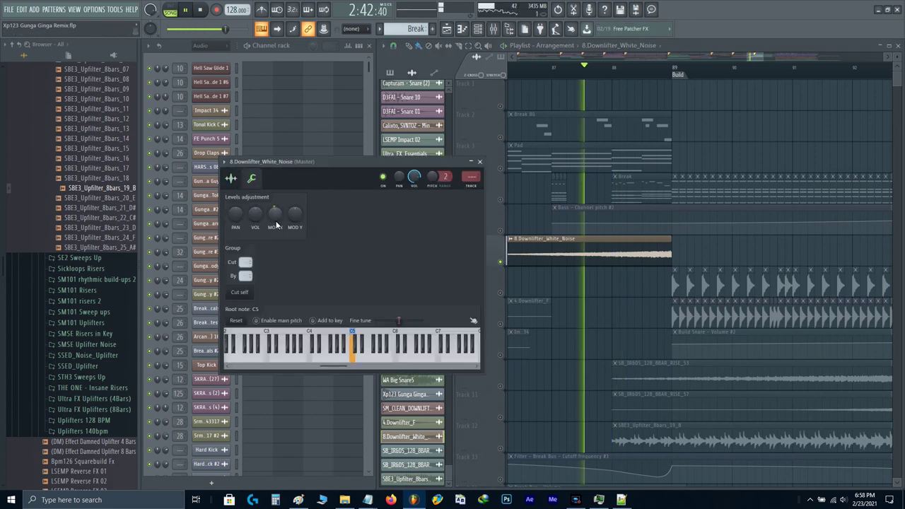
key(Escape)
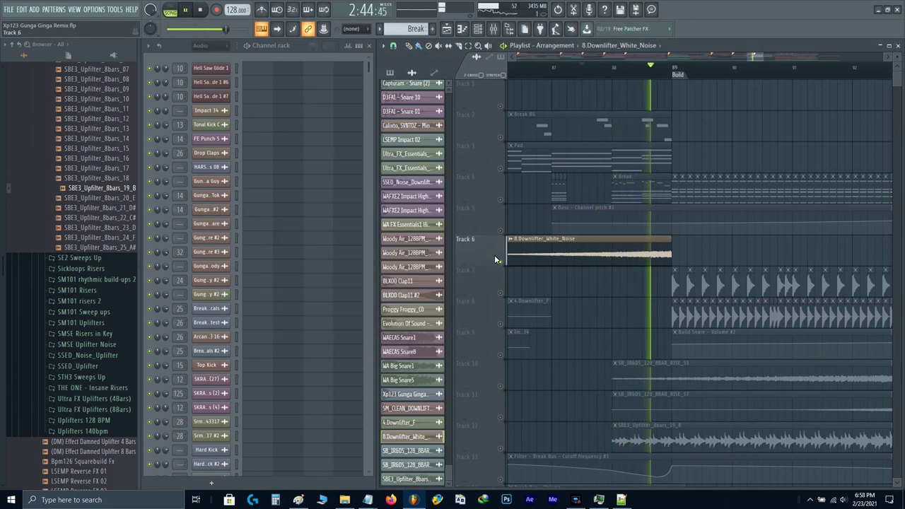
right_click(501, 261)
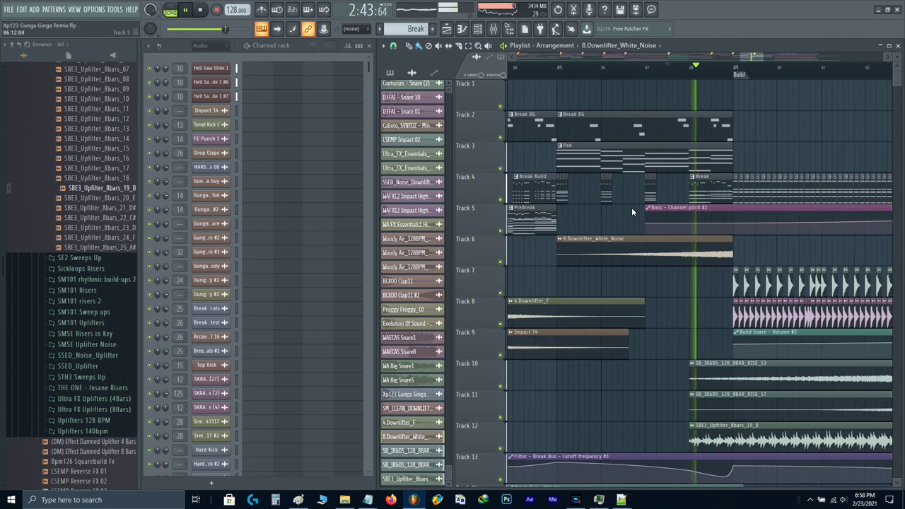
- Add a fade-in to the SBE3_Upfilter_8bars_19_B sample on Track 12 so the riser swells gradually into the Build
scroll(741, 280, down, 4)
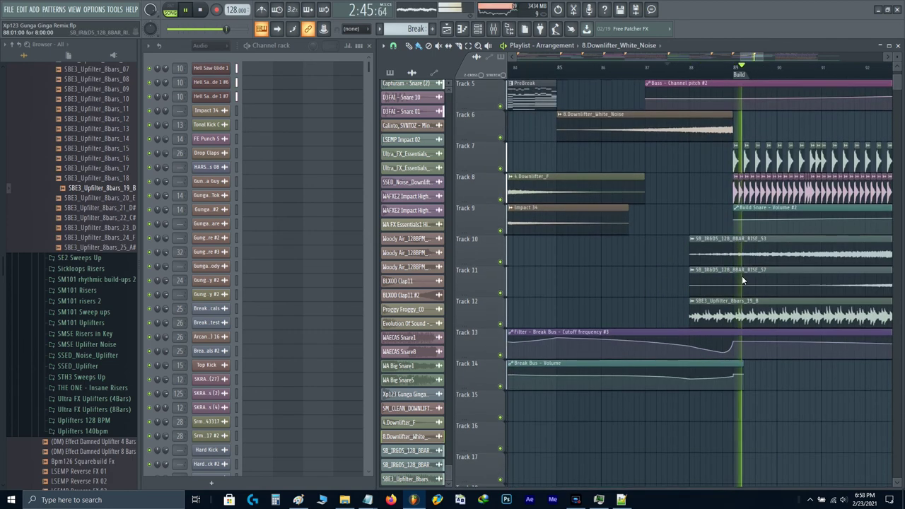
key(space)
double_click(720, 317)
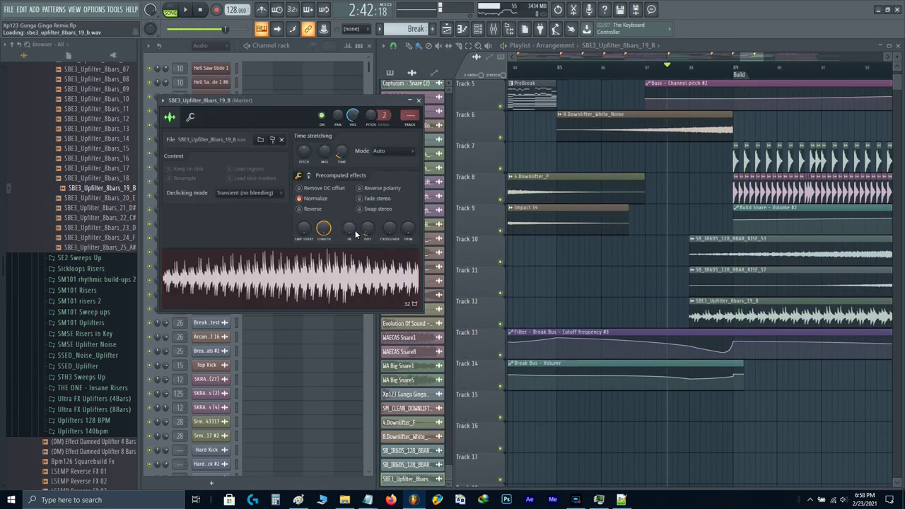
drag(355, 230, 355, 219)
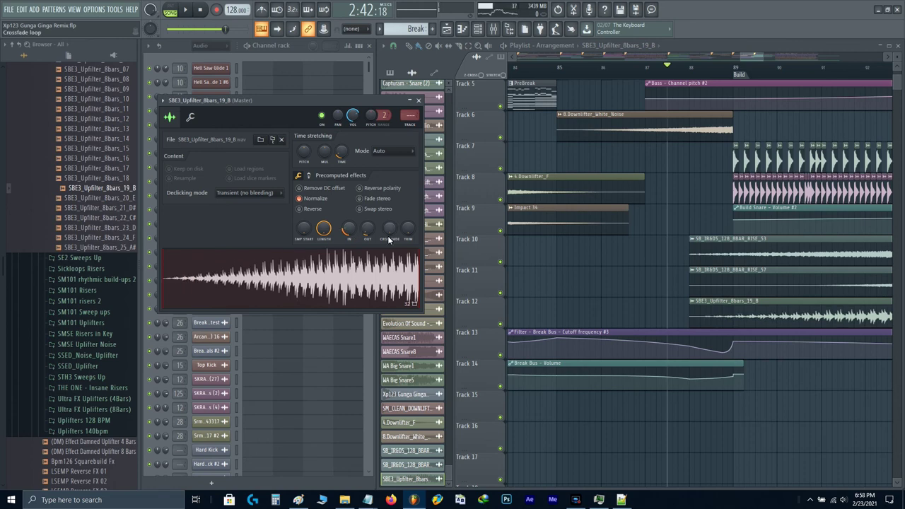
key(Escape)
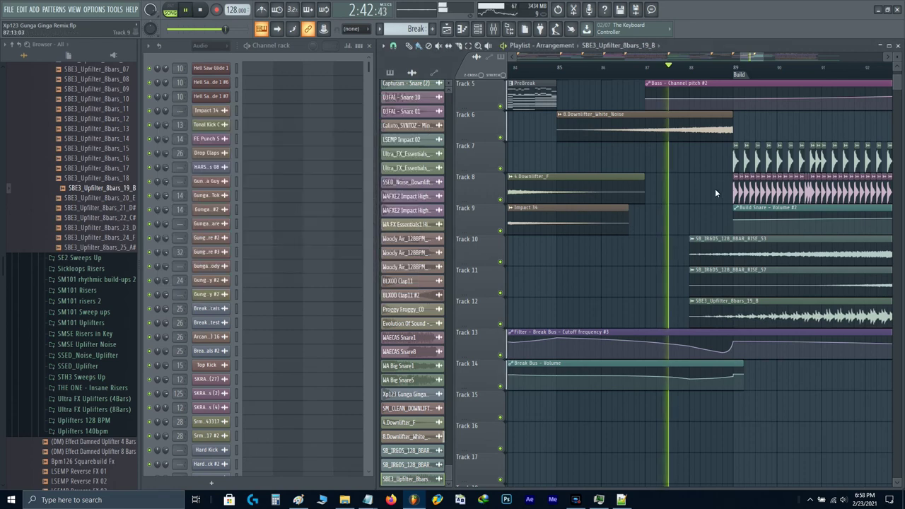
- Listen through the second Build from bar 87 to the Drop at bar 97, checking the risers, snare layers and fills
drag(714, 188, 627, 244)
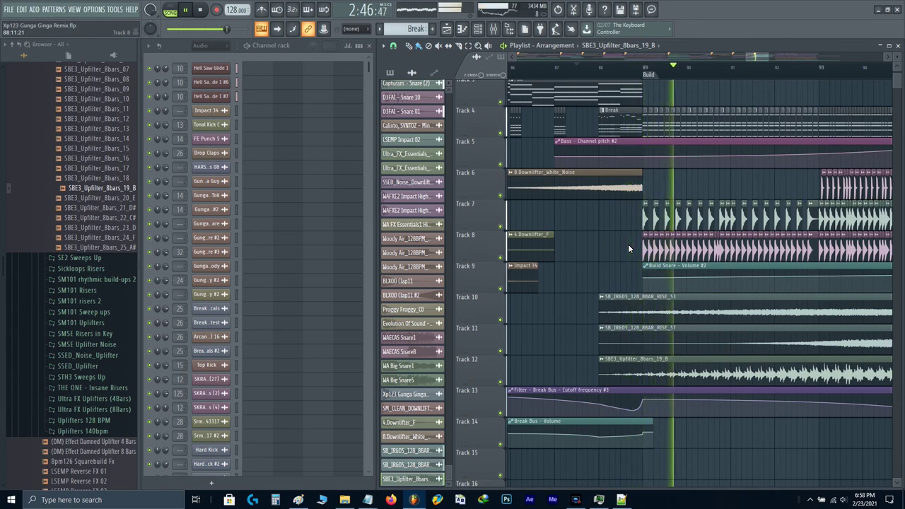
scroll(628, 244, up, 1)
scroll(663, 223, down, 2)
drag(743, 217, 626, 248)
scroll(710, 226, up, 3)
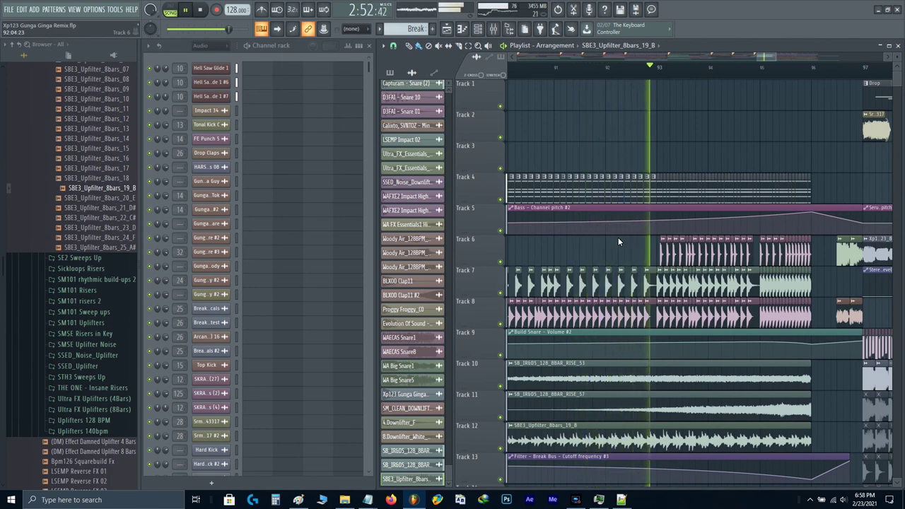
drag(695, 253, 684, 254)
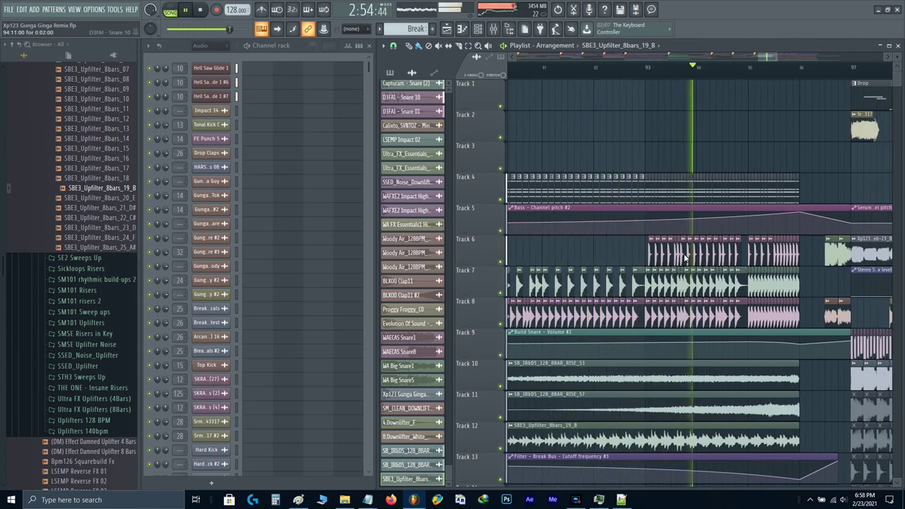
scroll(684, 258, up, 5)
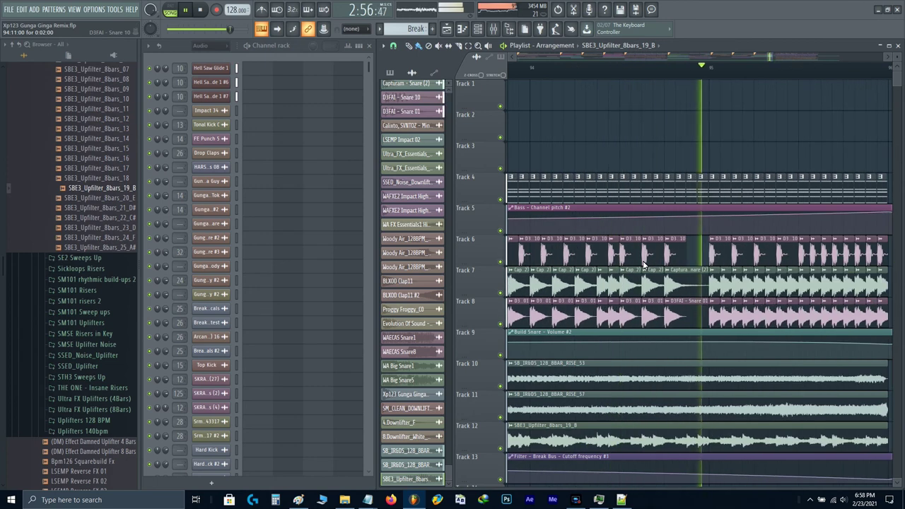
scroll(643, 262, down, 2)
drag(829, 259, 558, 282)
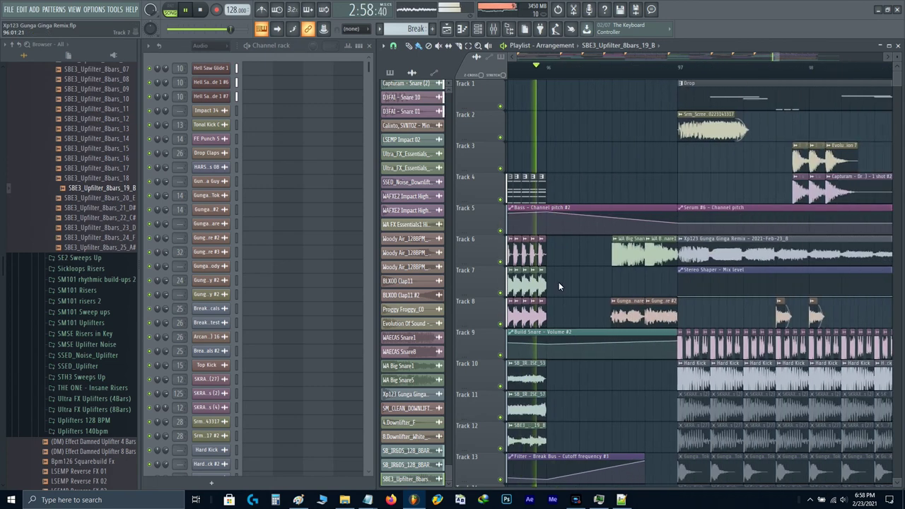
scroll(603, 271, down, 1)
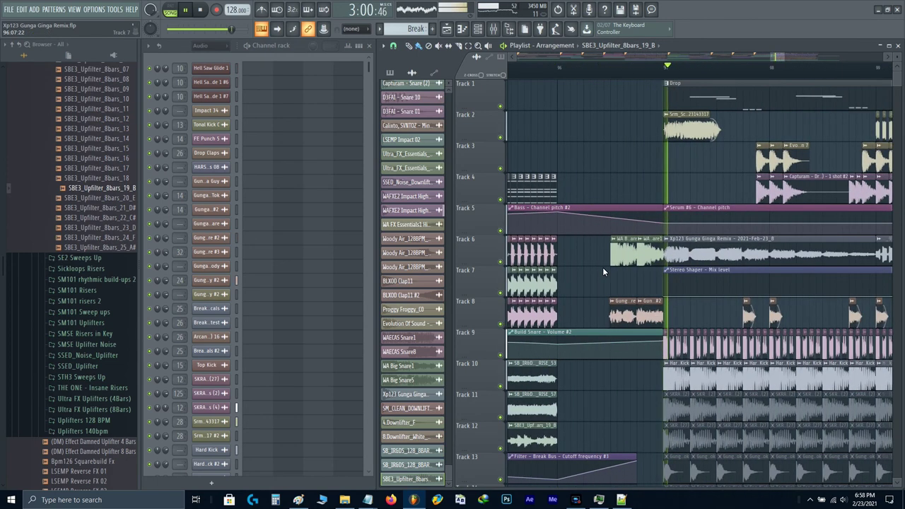
- Listen through the second Drop from bar 97 and review its layers up to the ending at bar 113
scroll(602, 267, down, 4)
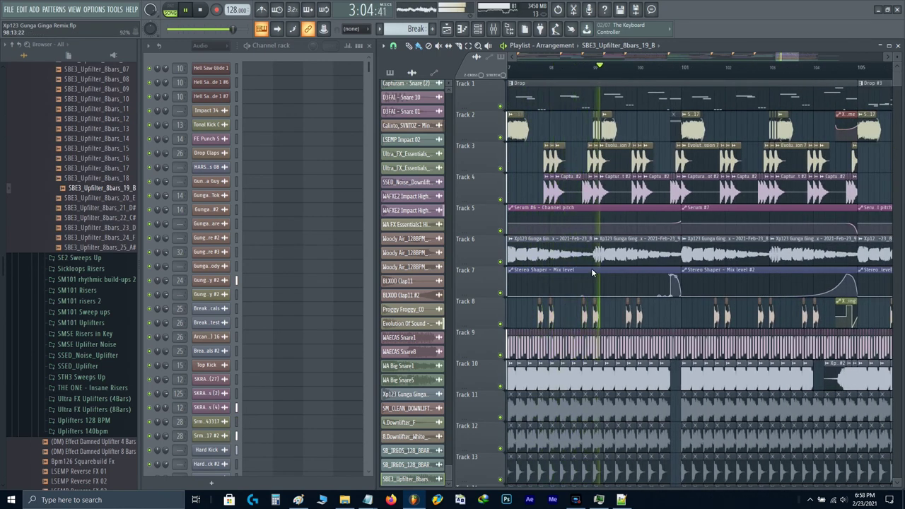
mouse_move(683, 224)
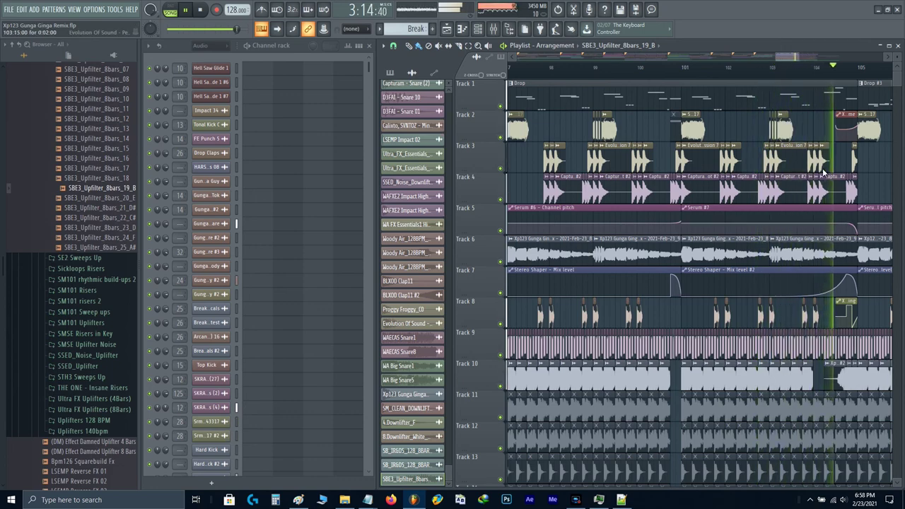
scroll(658, 177, up, 3)
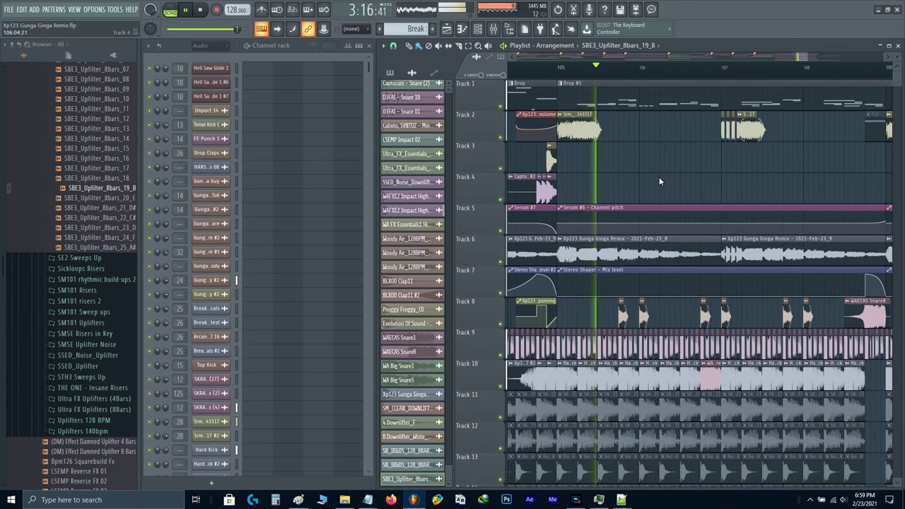
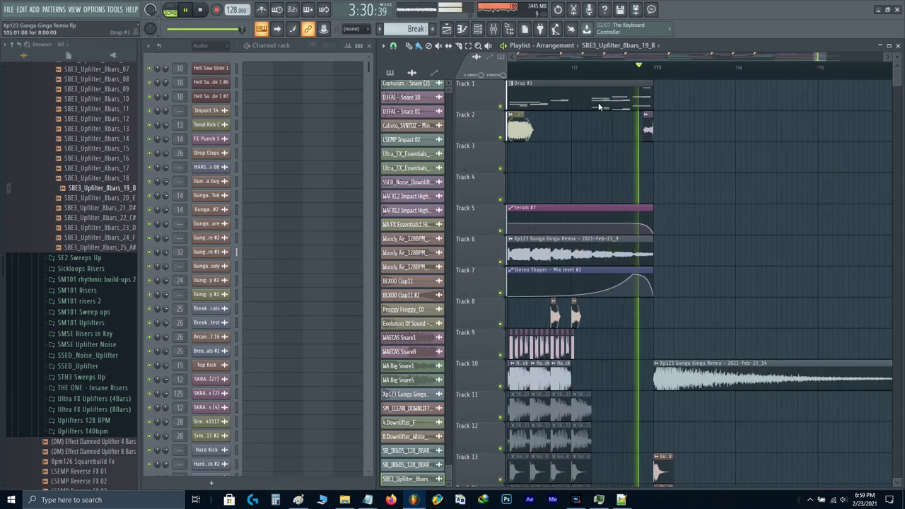
key(space)
- Find the WAECAS Snare1 clip on Track 10 just before bar 107 of the Drop and pick it up for reuse
scroll(596, 83, up, 2)
scroll(729, 190, down, 8)
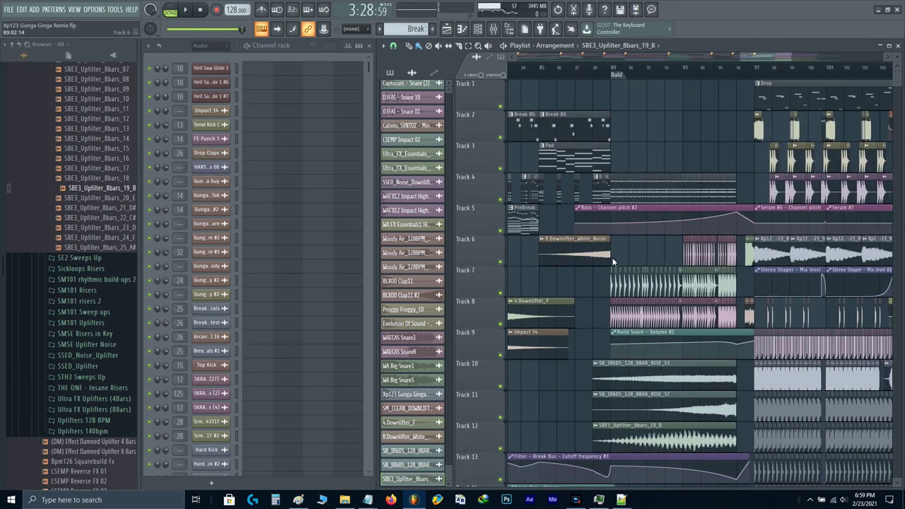
scroll(611, 257, up, 4)
scroll(592, 285, down, 5)
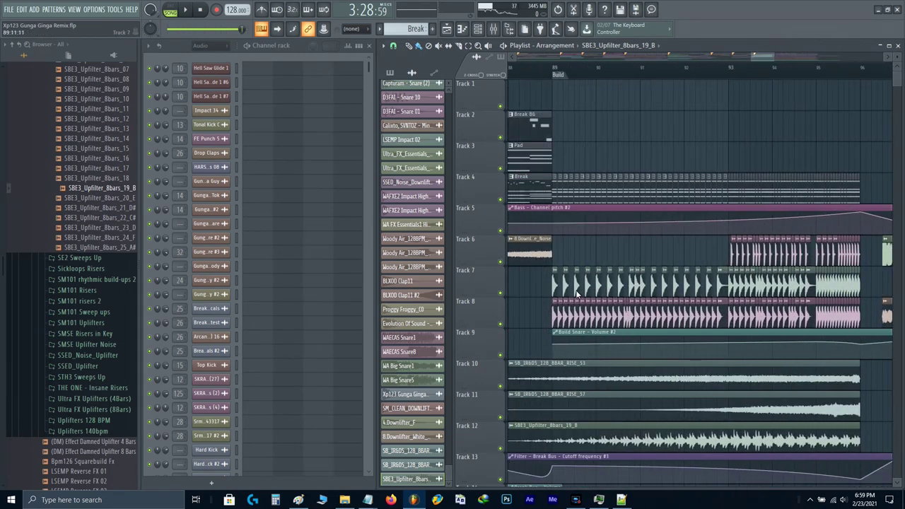
scroll(666, 272, up, 10)
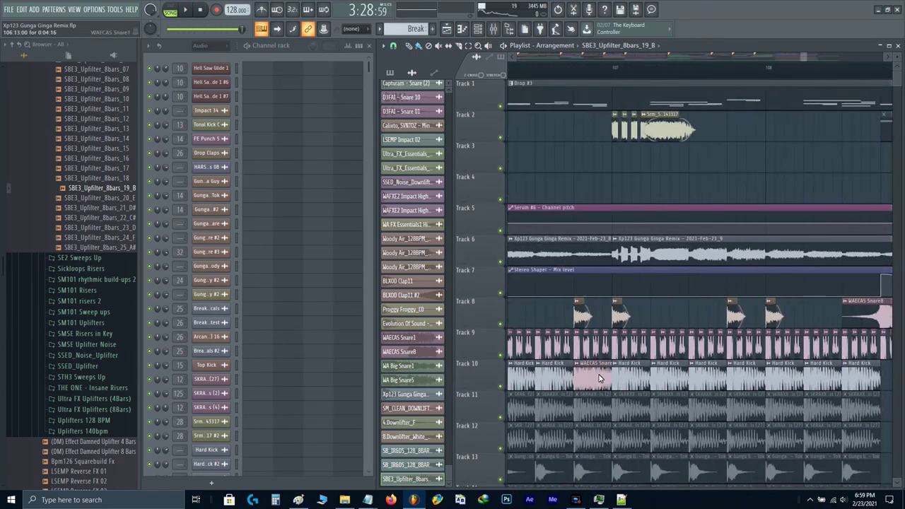
double_click(597, 370)
key(Escape)
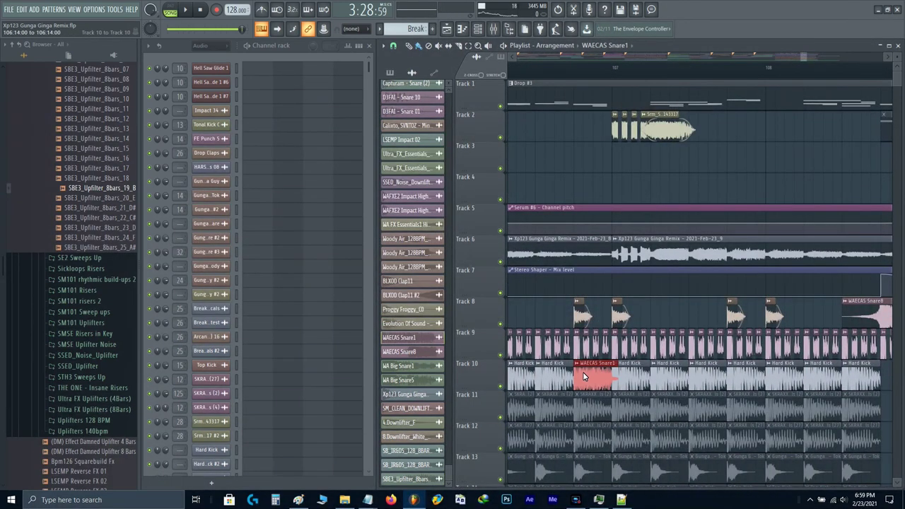
- Place WAECAS Snare1 on Track 8 at beat 2 of bar 112, duplicate it right behind, and audition the fill
scroll(583, 373, down, 5)
scroll(712, 288, up, 7)
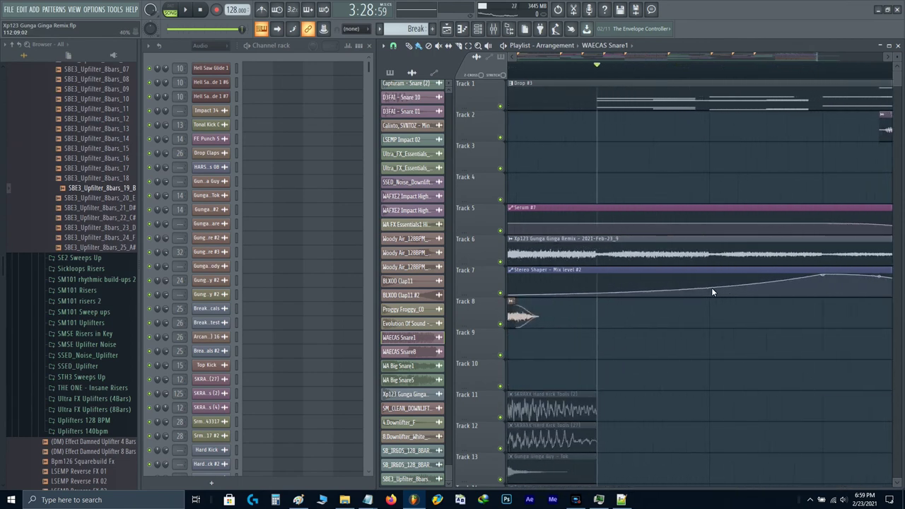
drag(842, 375, 628, 324)
scroll(639, 306, down, 3)
ctrl+scroll(664, 343, up, 2)
right_click(662, 320)
key(ctrl+b)
scroll(629, 323, down, 2)
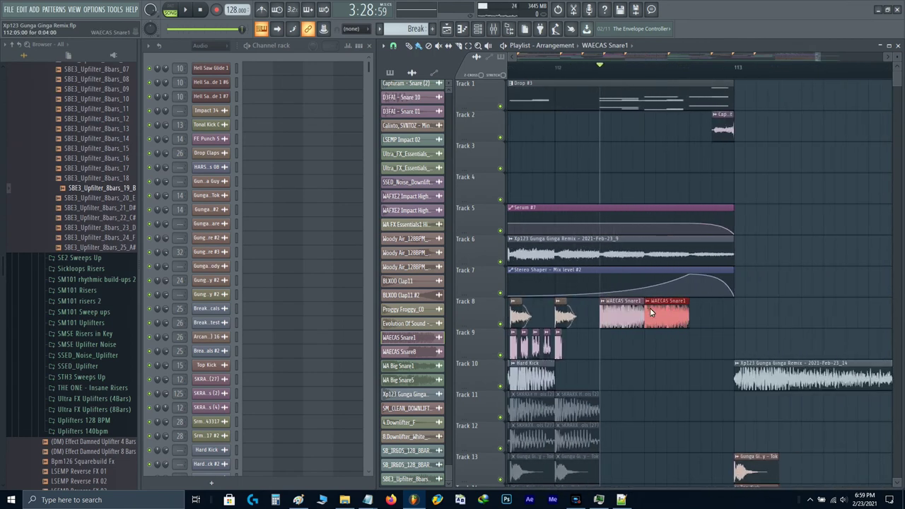
key(space)
key(space)
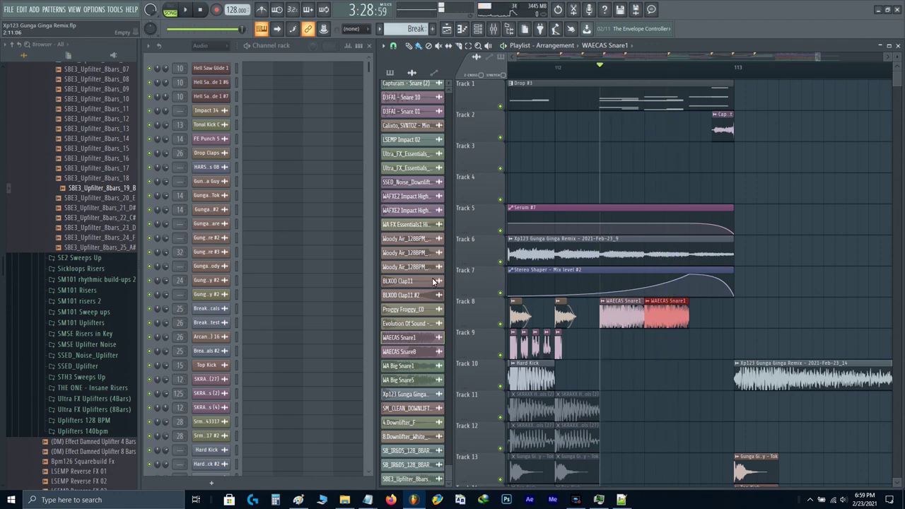
- Locate the WAECAS Snare1 sample's folder in the browser and place WAECAS Snare19 on Track 9 from beat 3 of bar 112
double_click(612, 324)
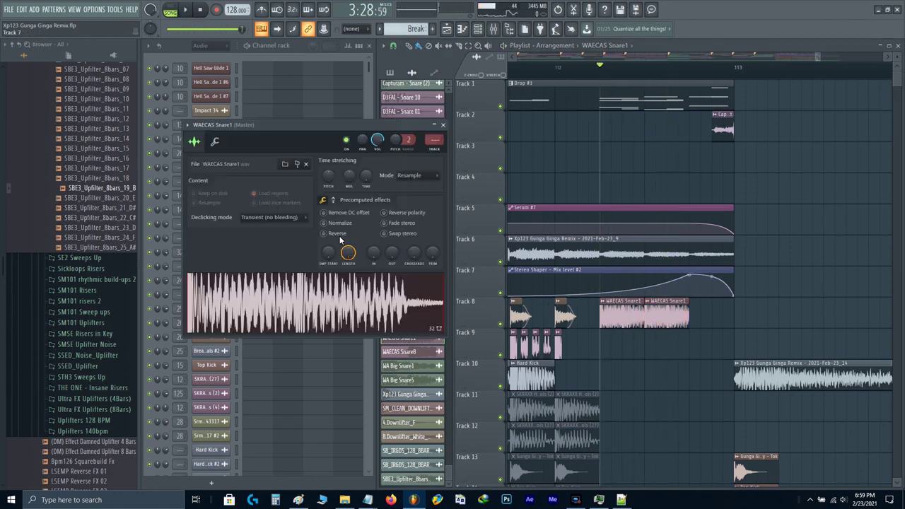
click(296, 166)
key(Escape)
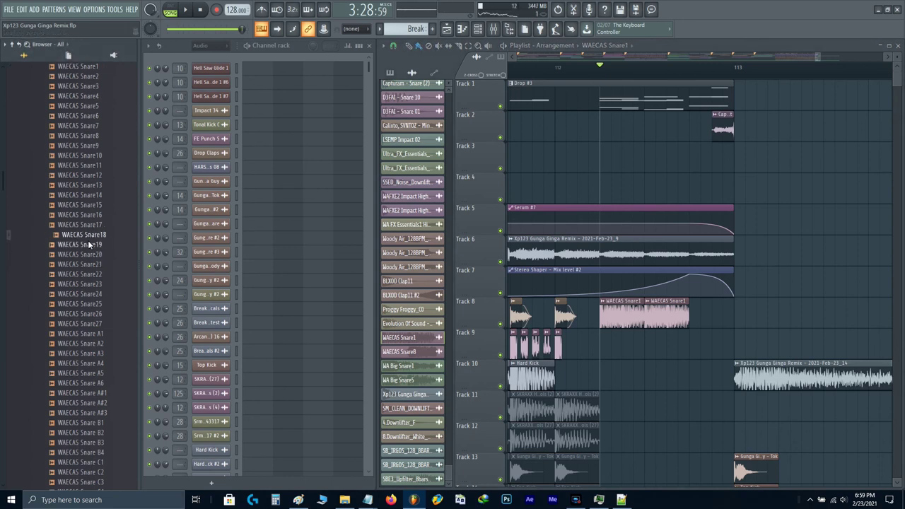
drag(89, 244, 703, 350)
- Normalize the WAECAS Snare19 sample, give it a fade-in, and play the fill before bar 113
double_click(703, 350)
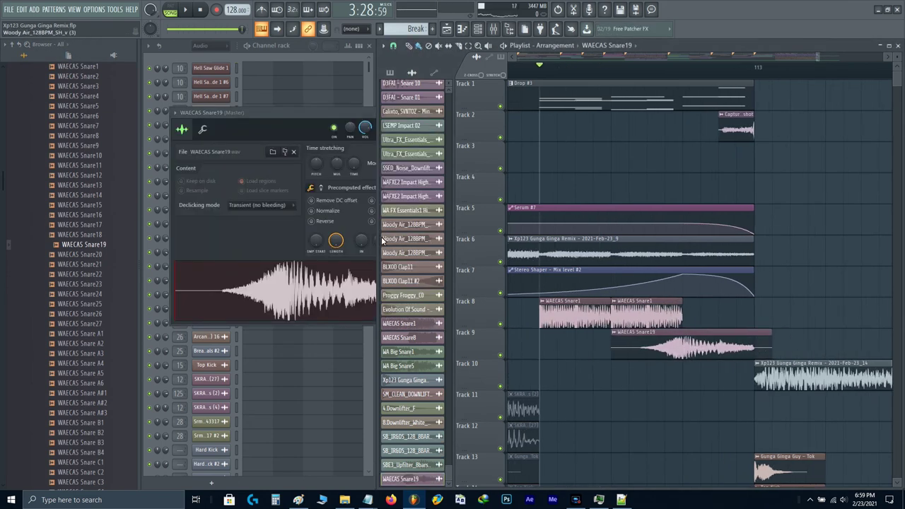
click(320, 211)
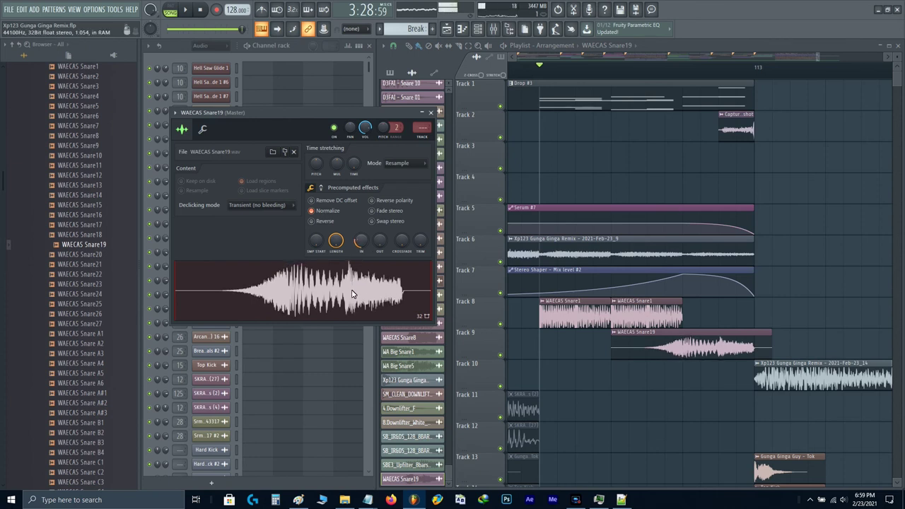
key(Escape)
key(space)
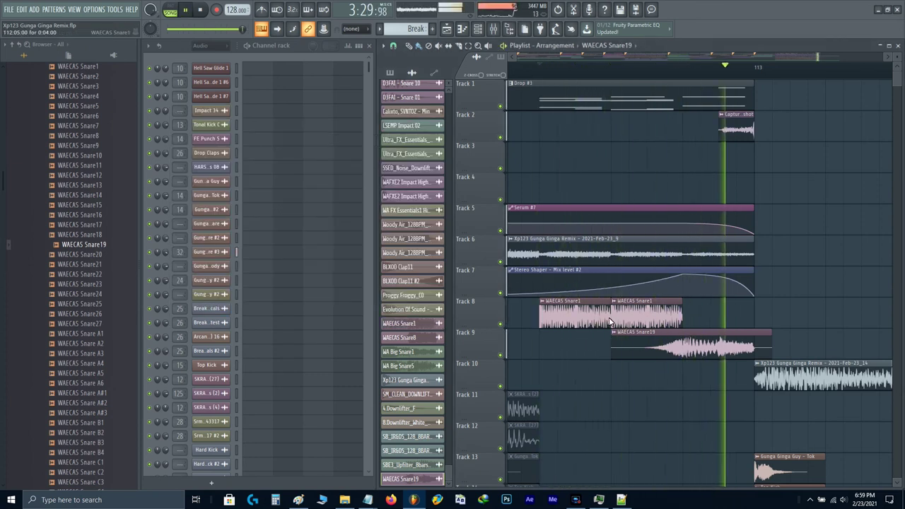
key(space)
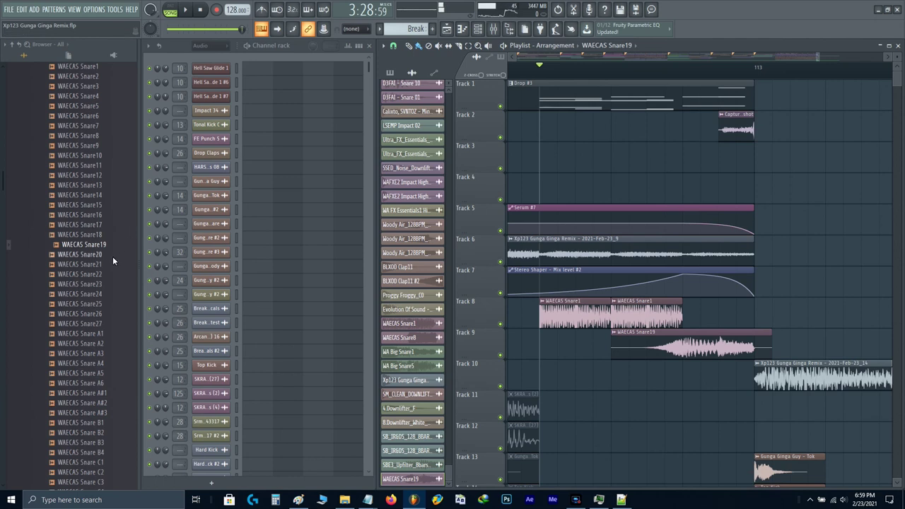
- Audition the WAECAS snares in the EDM Snares folder, working back from Snare15, to find a sample that completes the fill
click(96, 207)
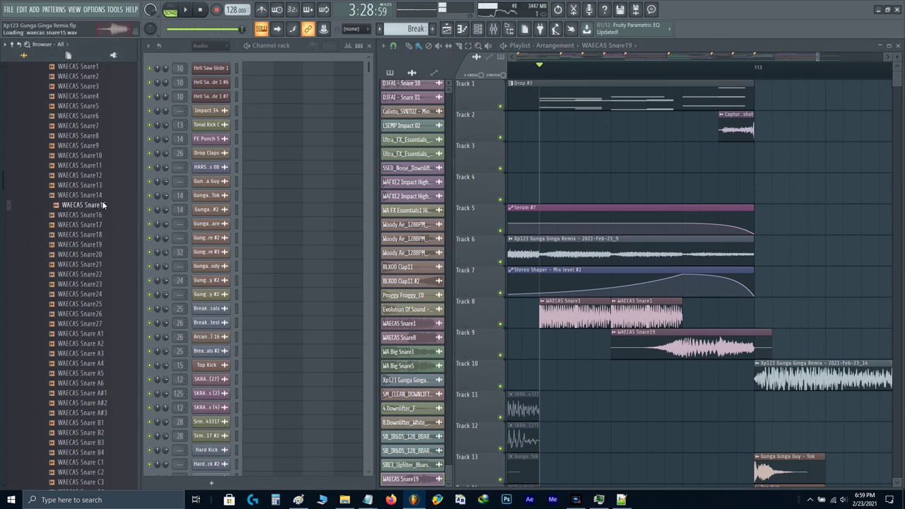
click(91, 183)
scroll(93, 224, up, 4)
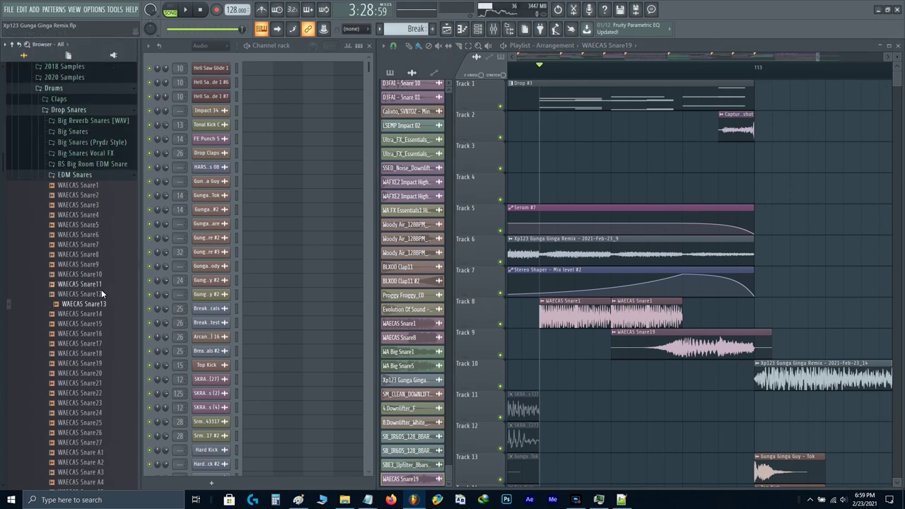
click(94, 275)
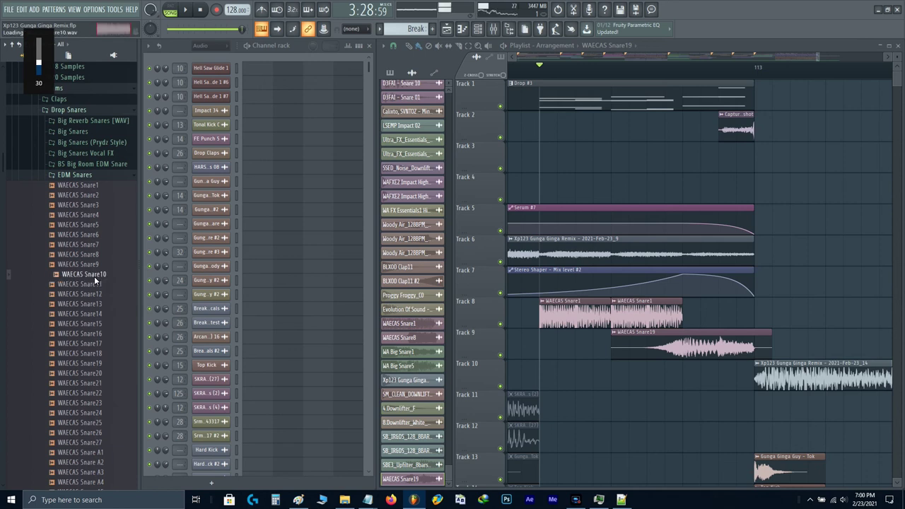
click(91, 265)
click(90, 255)
click(96, 246)
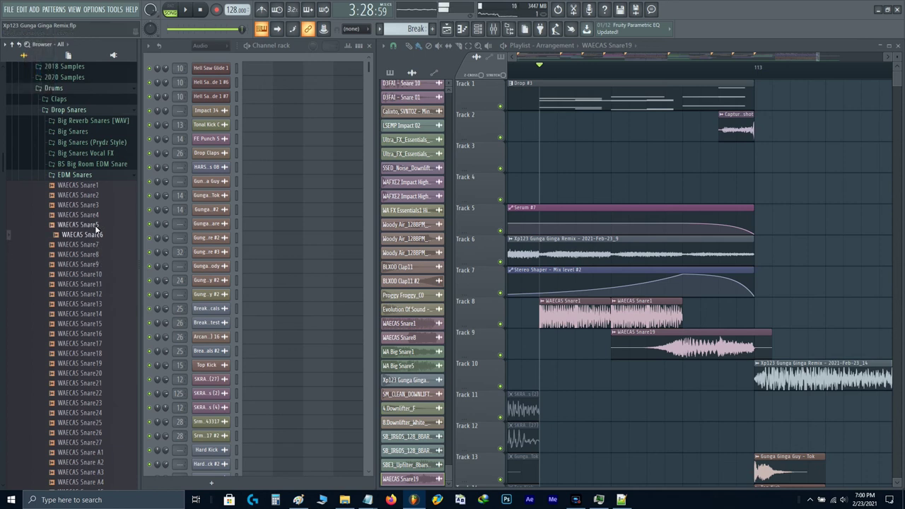
click(95, 224)
click(99, 216)
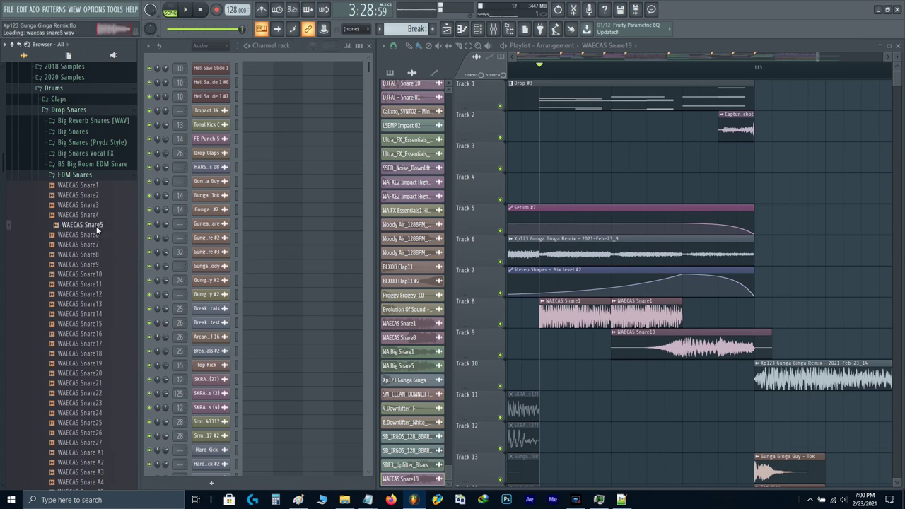
- Place WAECAS Snare5 on Track 8 behind the two WAECAS Snare1 clips, up to bar 113, and play the fill
drag(96, 226, 627, 384)
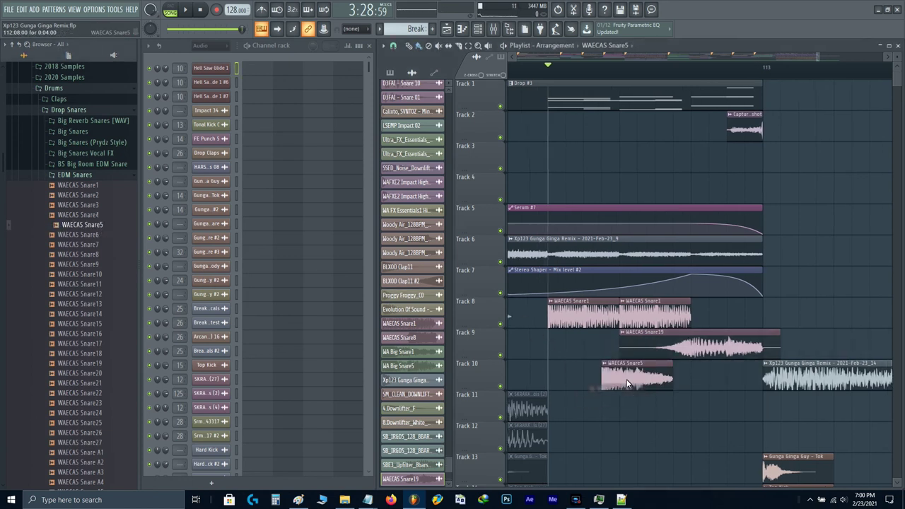
click(722, 316)
key(space)
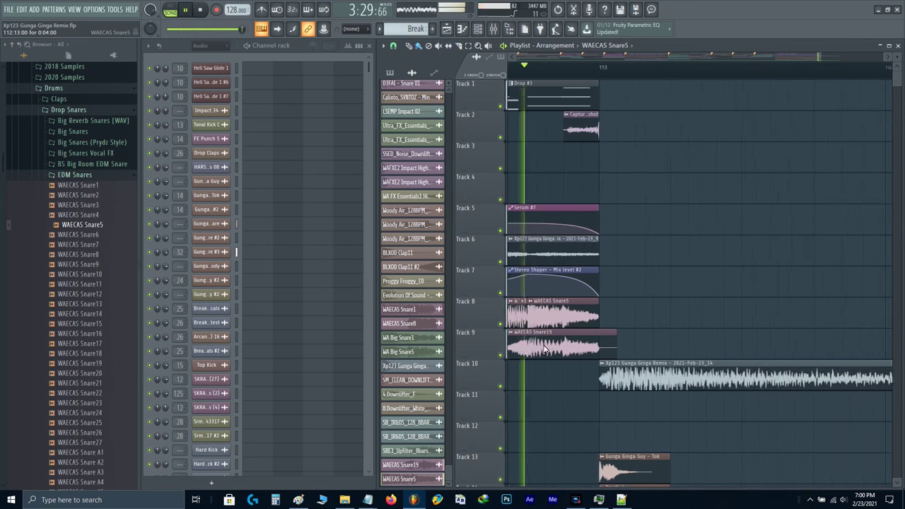
scroll(593, 324, down, 8)
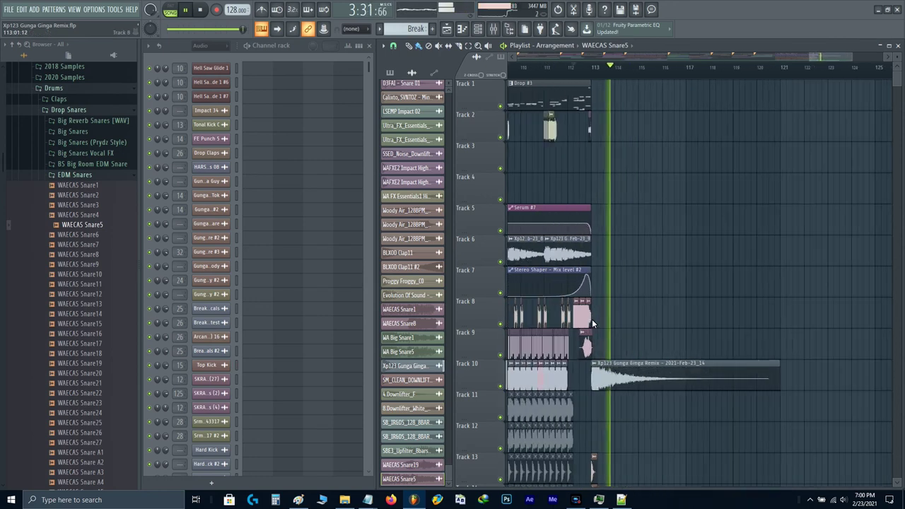
scroll(593, 323, down, 5)
scroll(592, 319, down, 7)
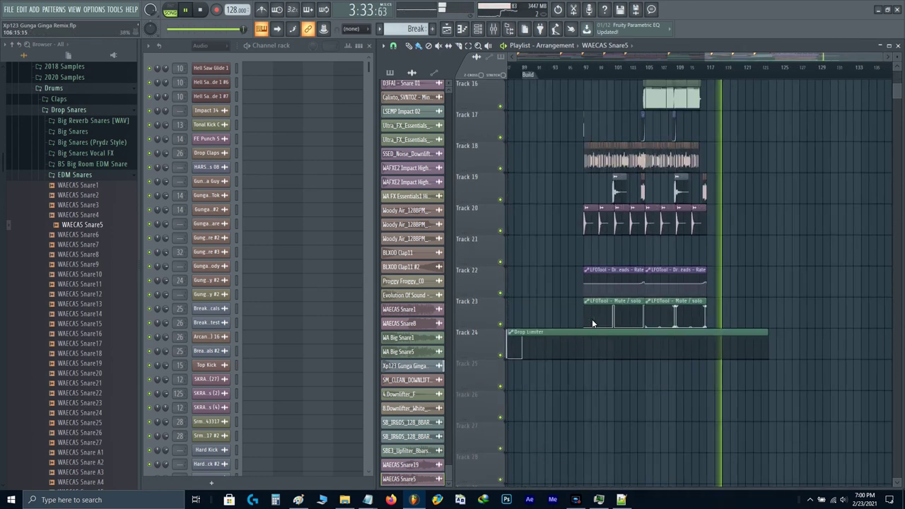
key(space)
- Play the song from the beginning and listen through the Intro up to about bar 7
scroll(689, 289, up, 13)
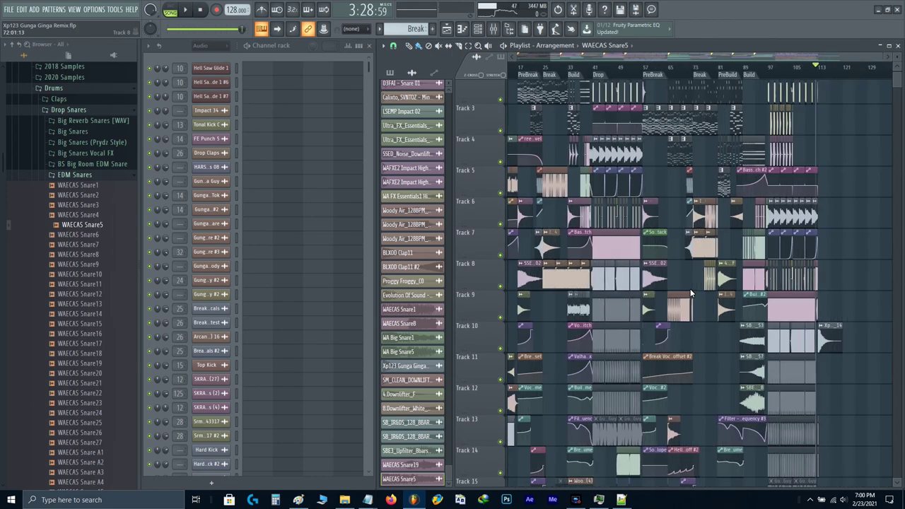
scroll(690, 288, down, 1)
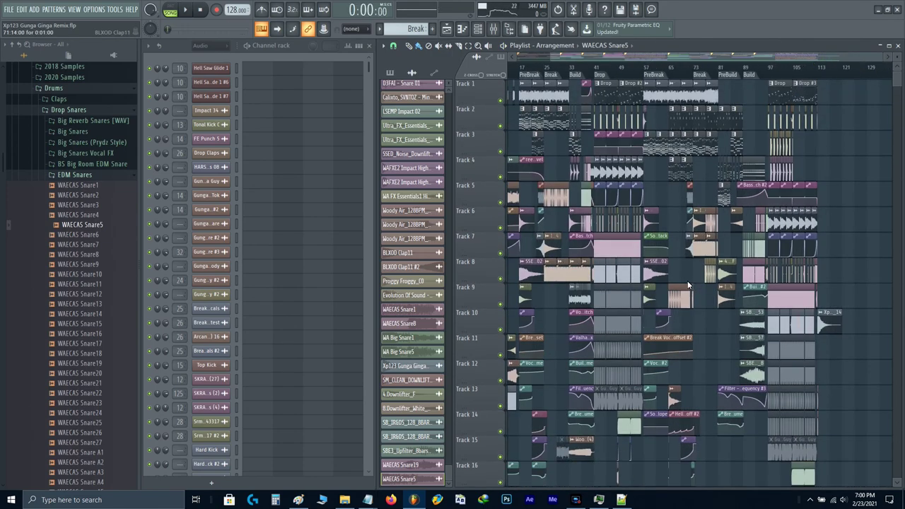
drag(605, 210, 713, 255)
key(space)
scroll(535, 289, up, 4)
drag(535, 289, 798, 302)
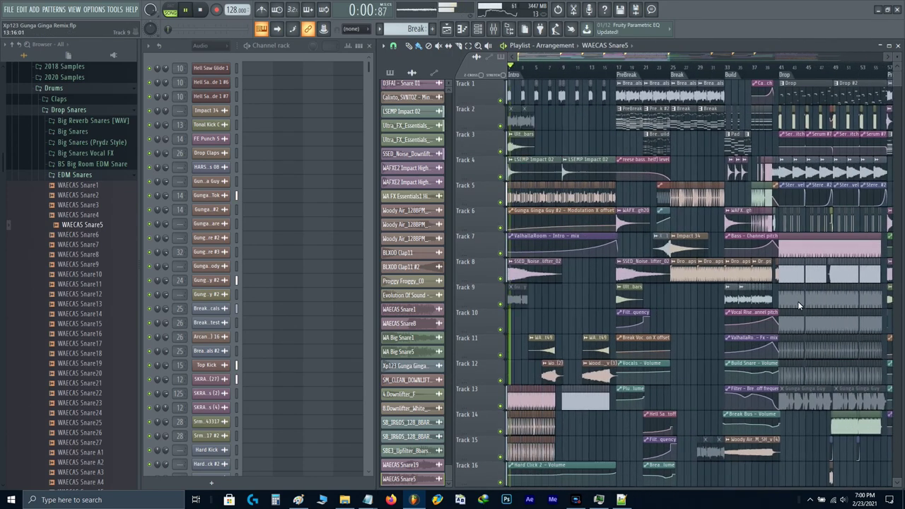
scroll(526, 288, up, 2)
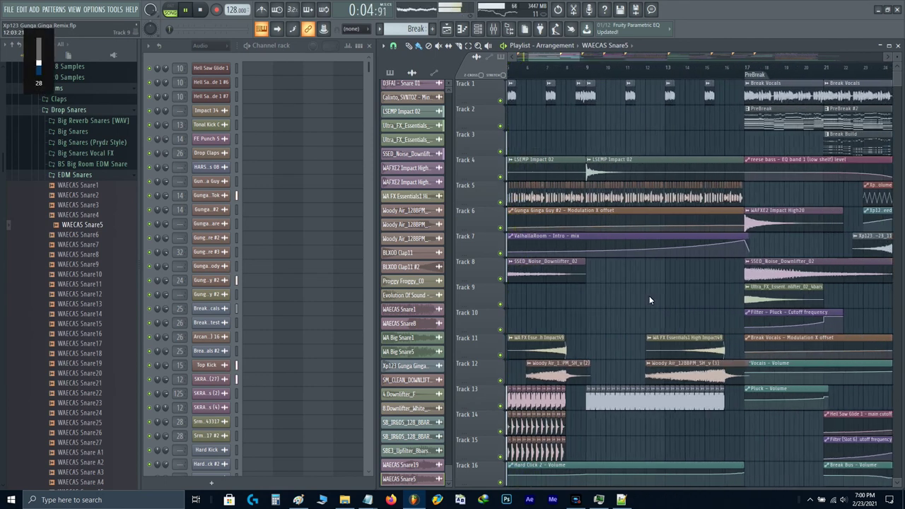
scroll(649, 296, up, 2)
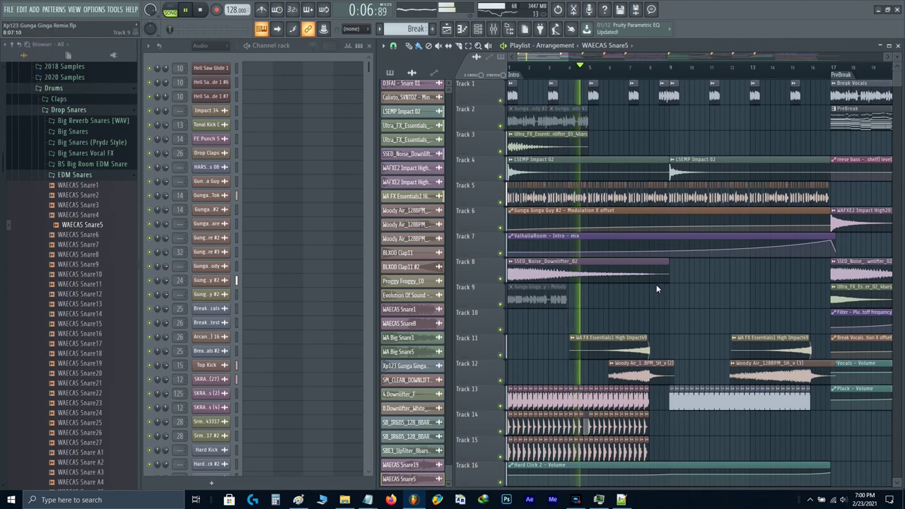
scroll(683, 288, up, 2)
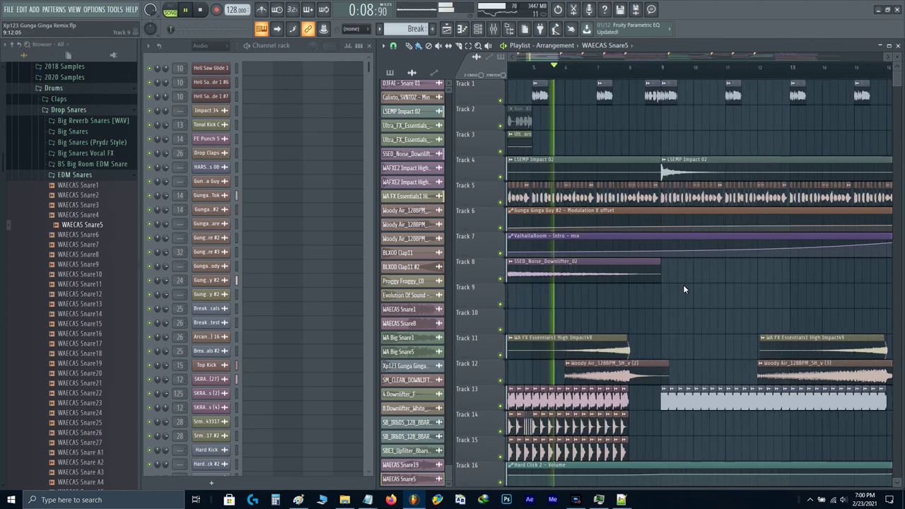
scroll(683, 284, down, 3)
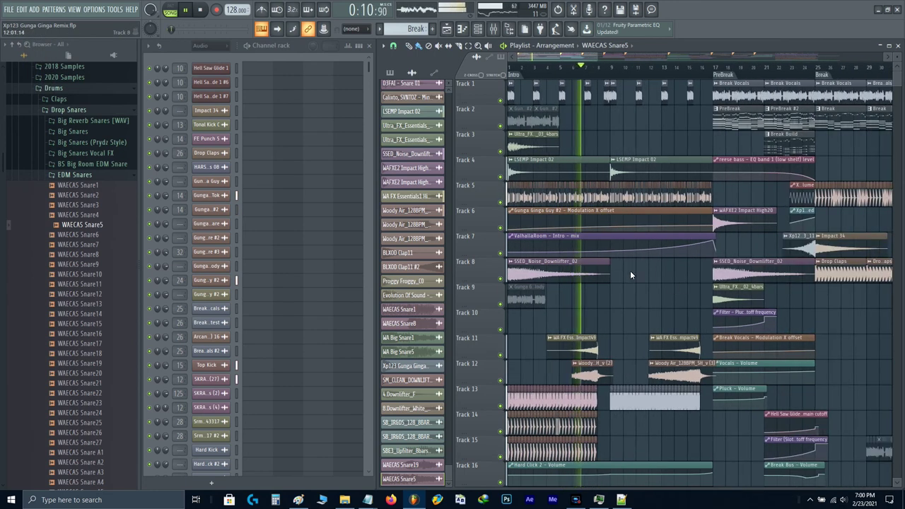
scroll(612, 229, up, 4)
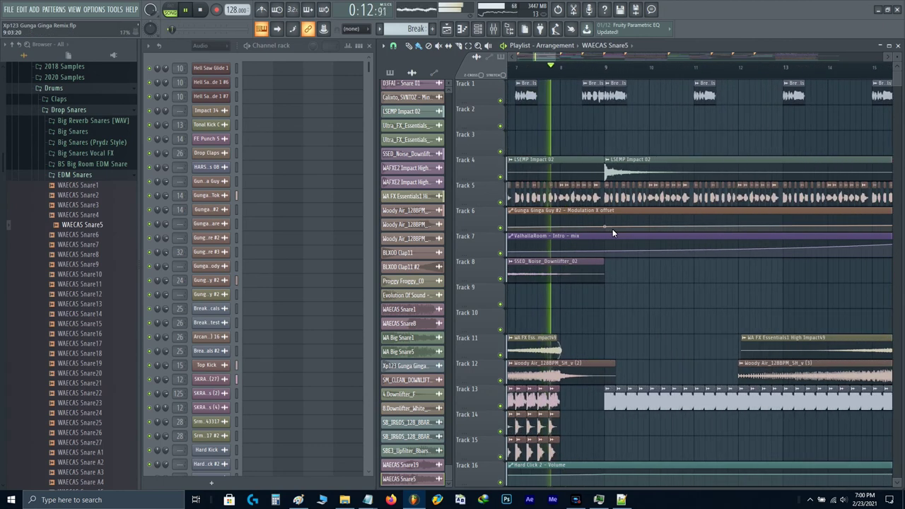
- Inspect the ValhallaRoom reverb on the Vocals mixer track
key(F9)
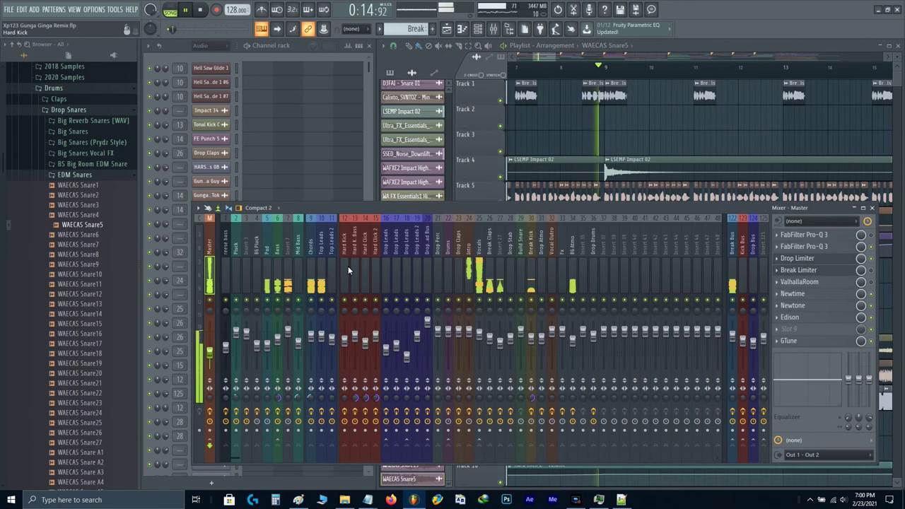
click(477, 274)
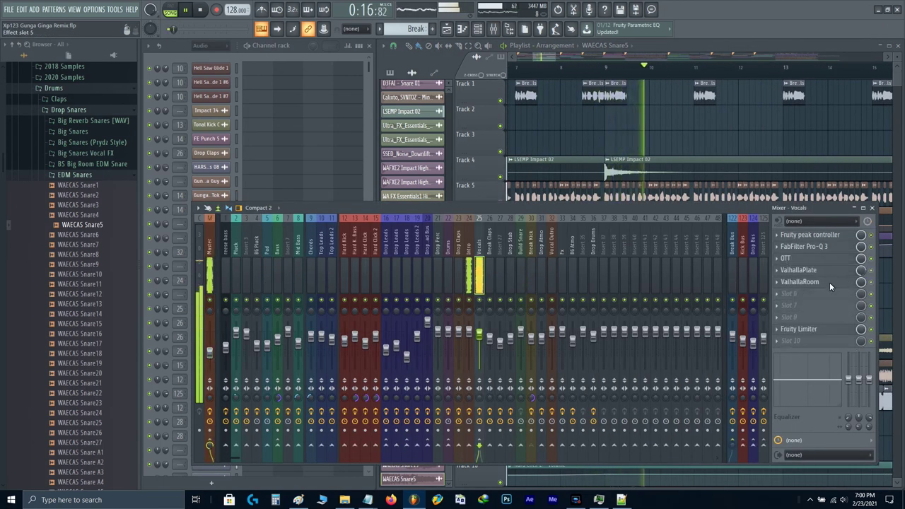
click(829, 282)
click(829, 282)
key(F9)
- Copy the ValhallaRoom - Mix level automation clip from bar 57 into the Intro on Track 20, with its final drop at bar 17
scroll(645, 279, down, 4)
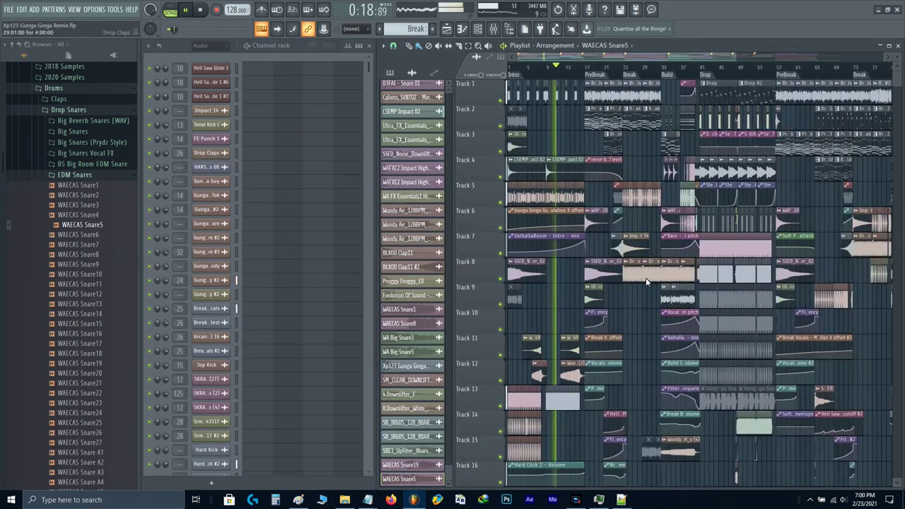
scroll(646, 279, down, 8)
key(space)
scroll(681, 249, up, 5)
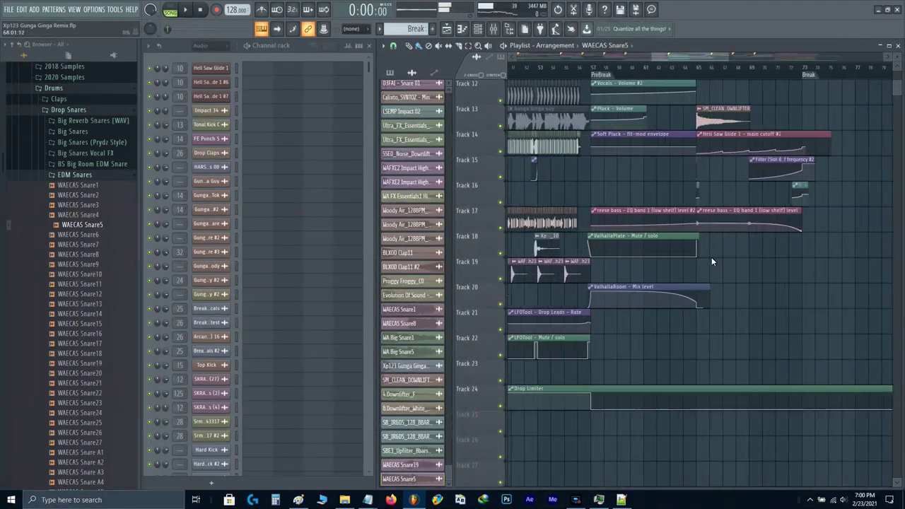
click(659, 283)
scroll(658, 283, down, 3)
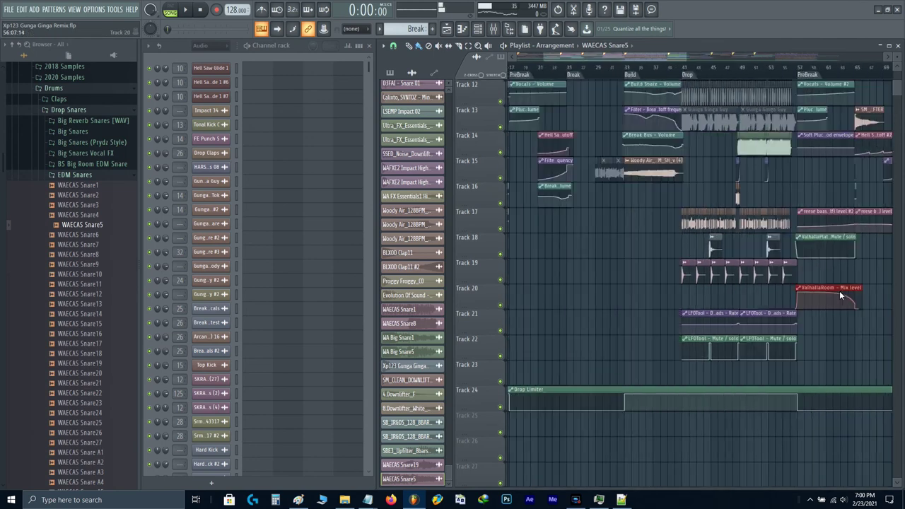
drag(839, 290, 902, 266)
drag(571, 314, 712, 291)
key(ctrl+v)
scroll(606, 279, up, 4)
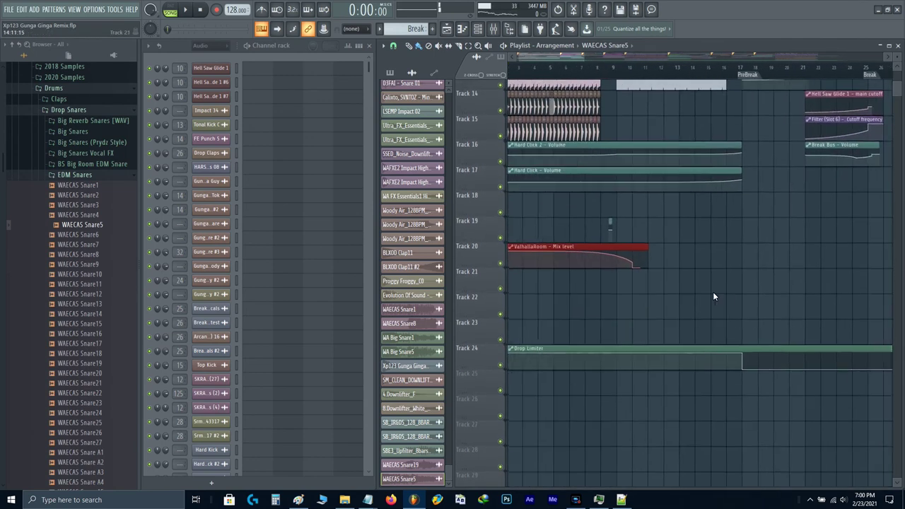
drag(642, 248, 751, 255)
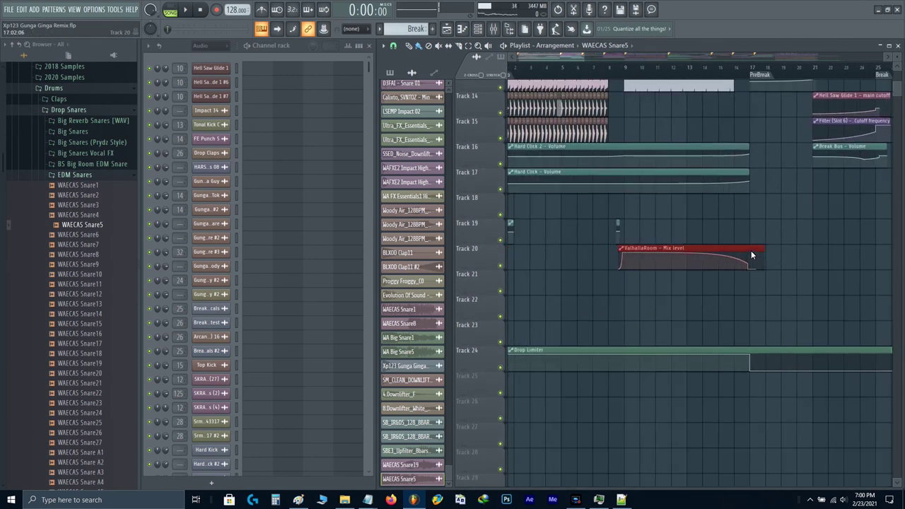
scroll(751, 251, up, 3)
- Slice the copied ValhallaRoom - Mix level clip on Track 20 at bar 17, where the PreBreak starts
key(space)
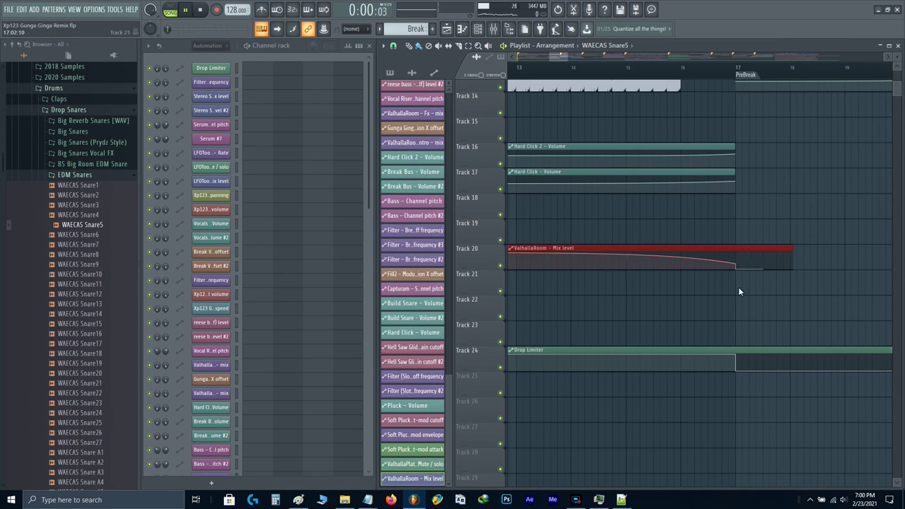
scroll(736, 288, up, 5)
drag(735, 291, 735, 244)
scroll(735, 244, down, 1)
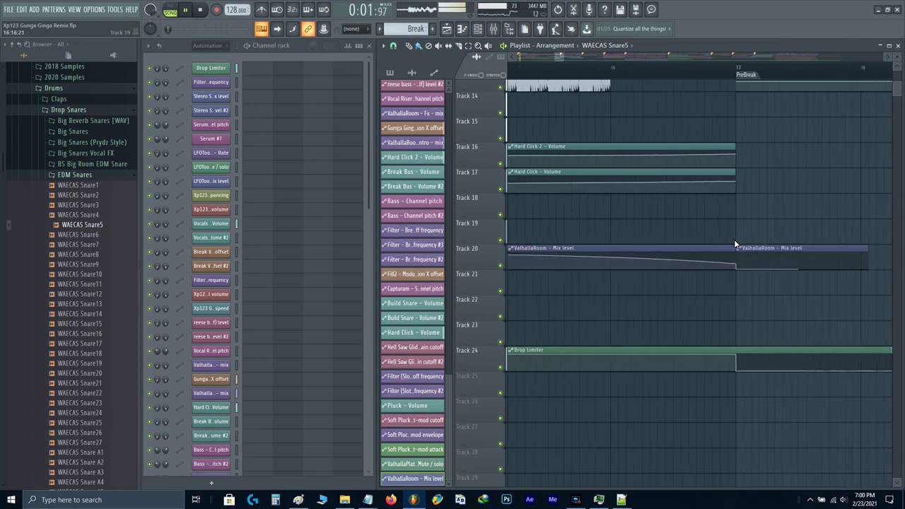
scroll(733, 242, down, 5)
key(space)
- Move the longer ValhallaRoom - Mix level part to bar 1 and trim it to eight bars, leaving a short piece at bar 17
drag(662, 284, 728, 291)
scroll(632, 294, up, 5)
drag(634, 293, 454, 273)
right_click(624, 267)
scroll(630, 279, down, 5)
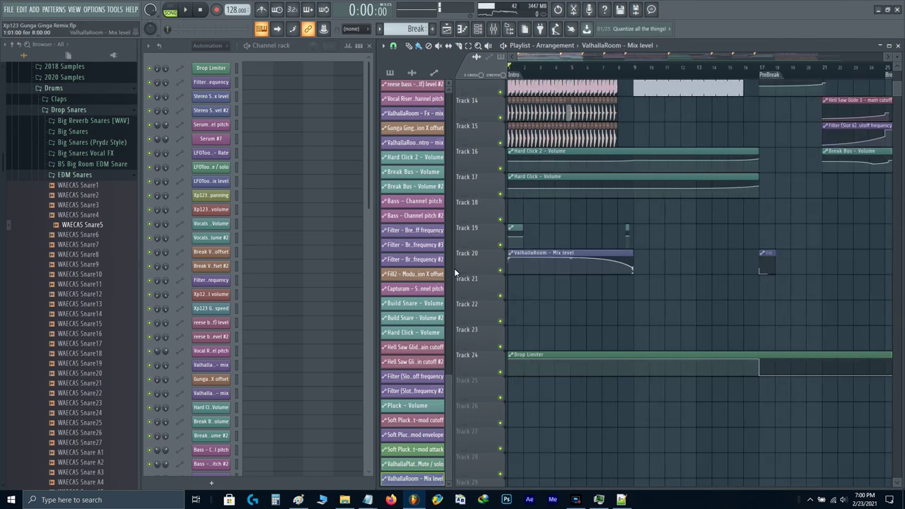
- Slice the Intro's ValhallaRoom - Mix level clip at bar 5 and move its second half to bars 13 to 17
key(space)
scroll(578, 284, up, 2)
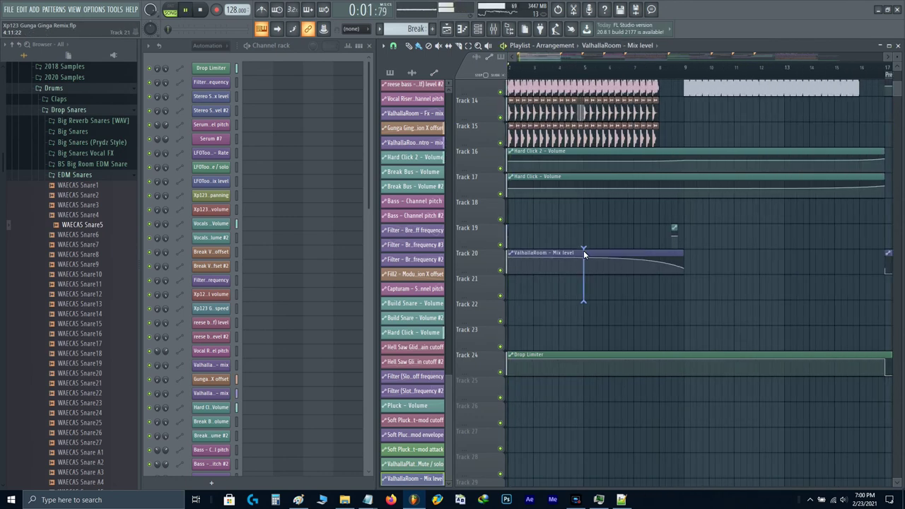
click(583, 252)
drag(585, 253, 792, 256)
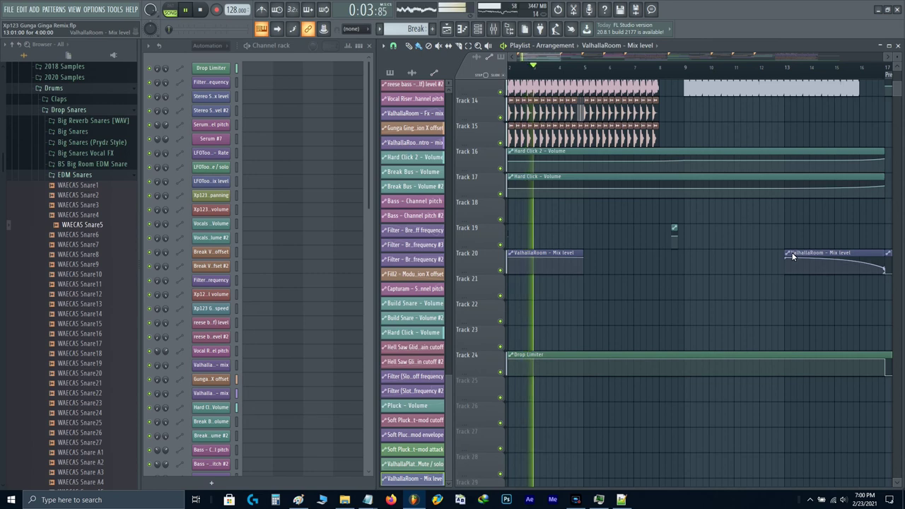
- Listen to the Intro with the new vocal reverb automation and review its tracks
scroll(792, 253, down, 2)
scroll(700, 248, down, 2)
scroll(589, 209, up, 4)
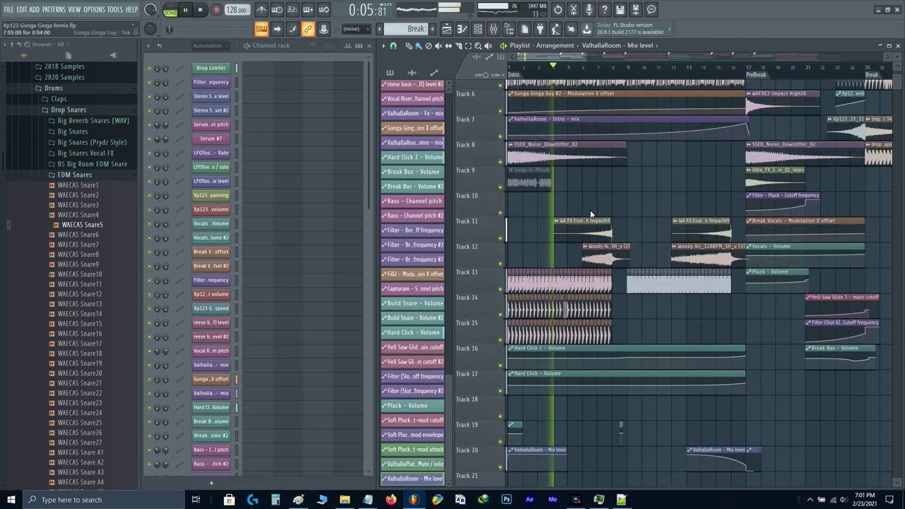
scroll(597, 188, up, 2)
scroll(569, 121, up, 2)
scroll(569, 122, up, 1)
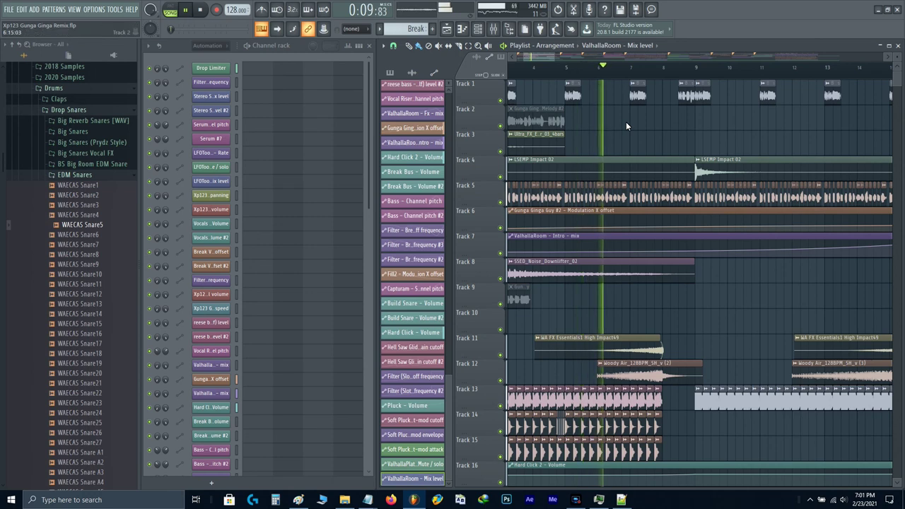
- Show all channels in the Channel rack and keep playing the Intro past bar 9
click(203, 50)
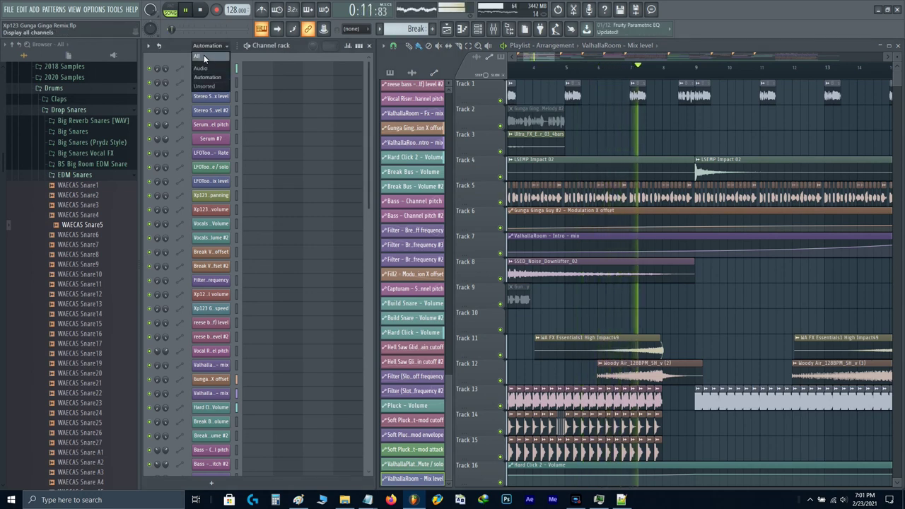
click(209, 60)
scroll(785, 185, down, 1)
scroll(742, 230, up, 3)
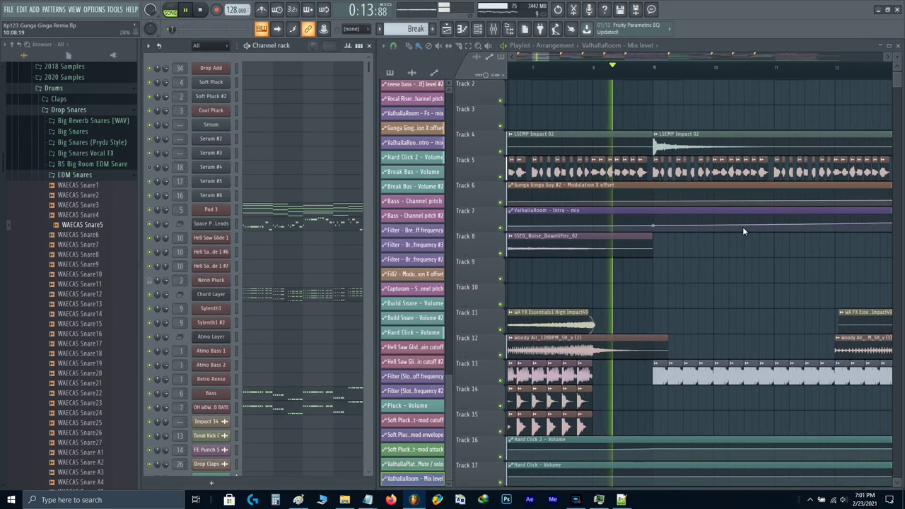
scroll(743, 227, down, 1)
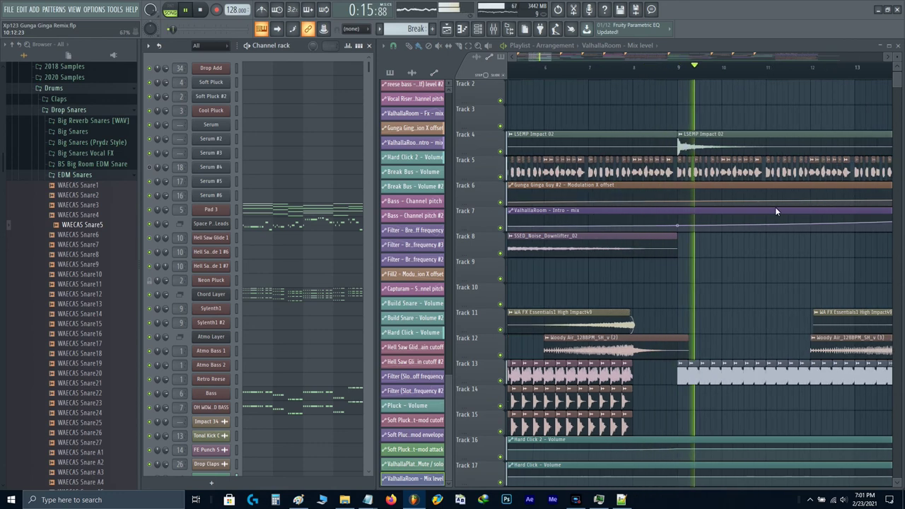
drag(775, 208, 595, 237)
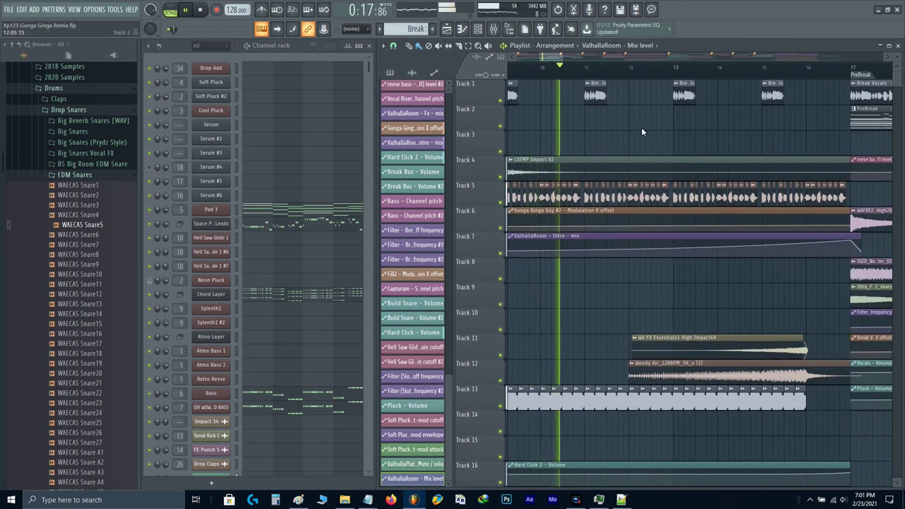
- Listen to the last bars of the Intro through the transition into the PreBreak at bar 17
scroll(673, 127, up, 1)
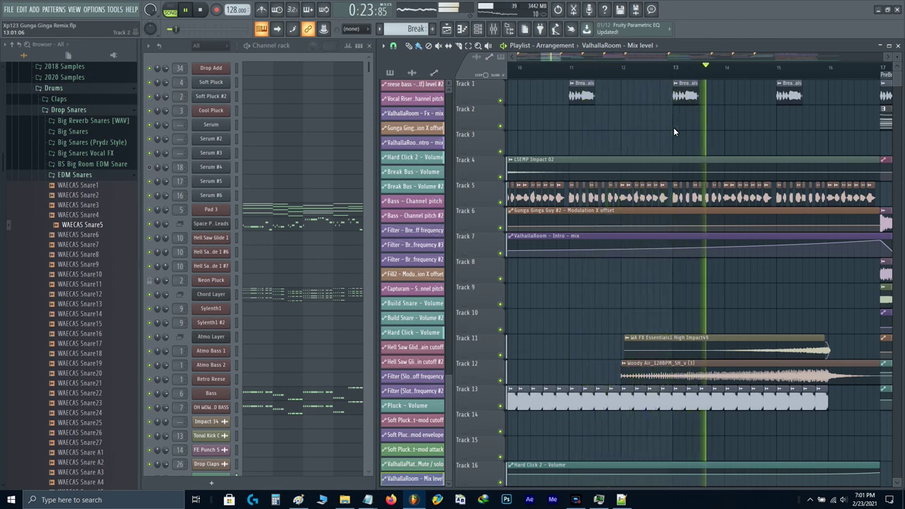
drag(775, 127, 585, 168)
scroll(708, 153, up, 2)
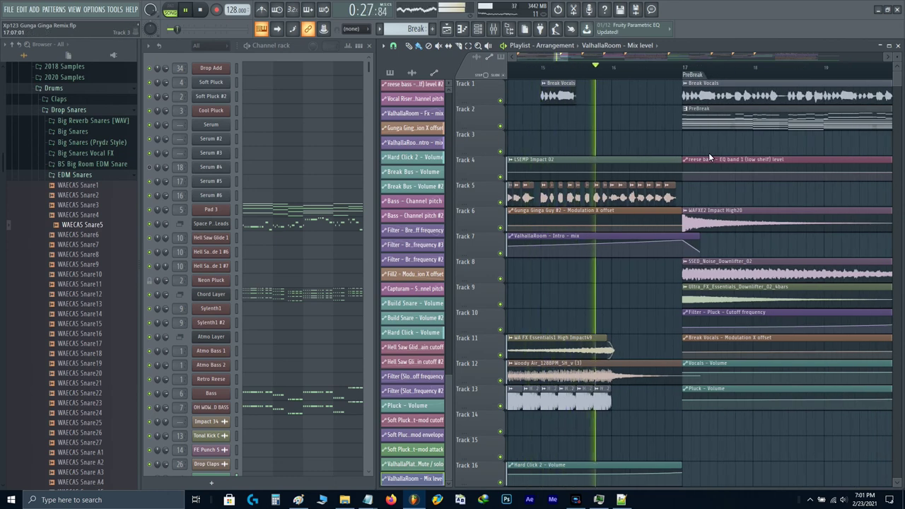
drag(732, 145, 573, 190)
scroll(573, 190, down, 1)
scroll(584, 183, down, 1)
scroll(596, 163, down, 4)
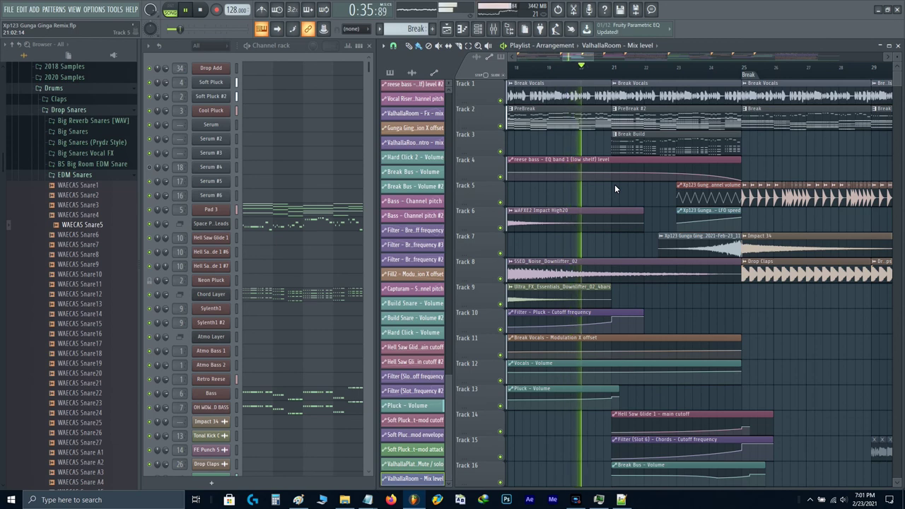
- Listen to the PreBreak from bar 21 through the Break at bar 25 and review its tracks
scroll(614, 188, down, 2)
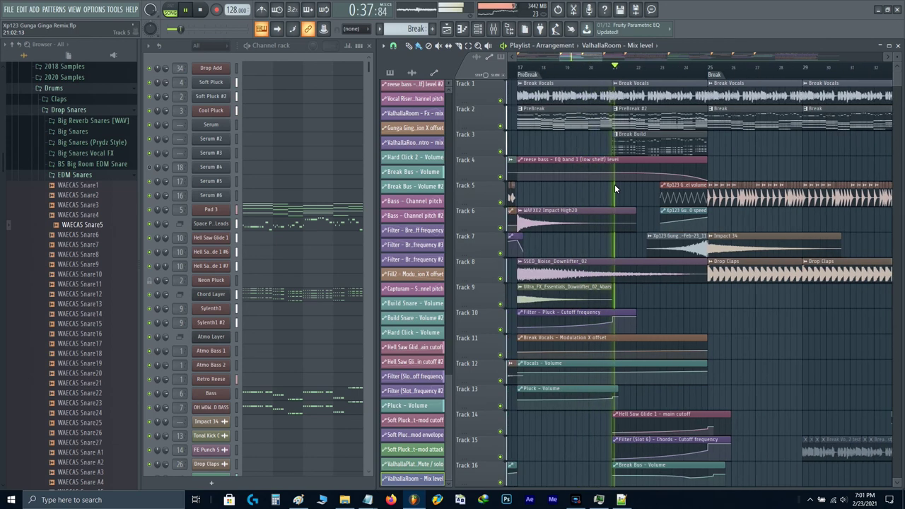
scroll(709, 187, up, 2)
scroll(710, 185, up, 1)
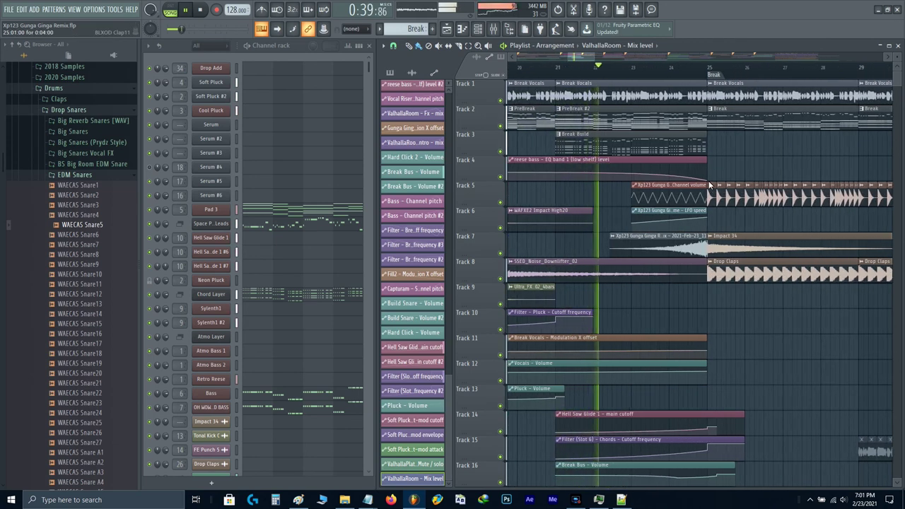
drag(735, 150, 643, 141)
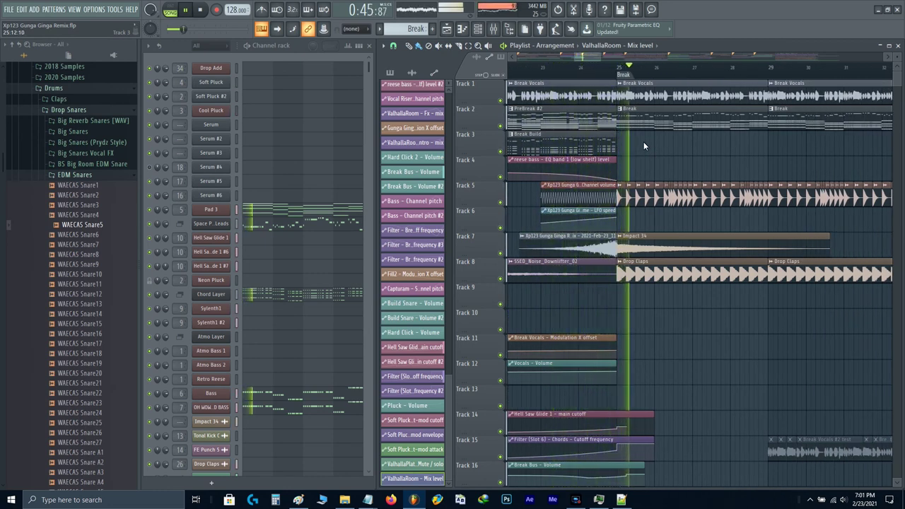
drag(738, 150, 585, 187)
scroll(583, 164, down, 1)
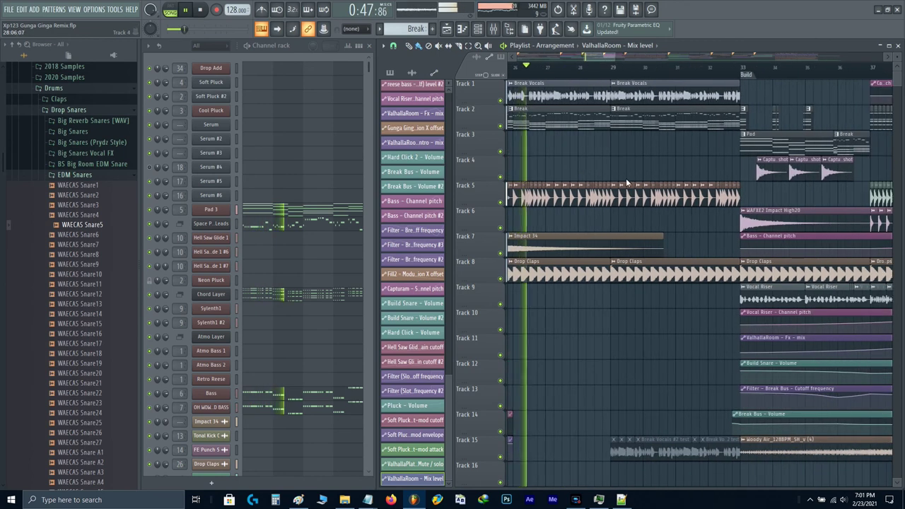
scroll(595, 166, left, 1)
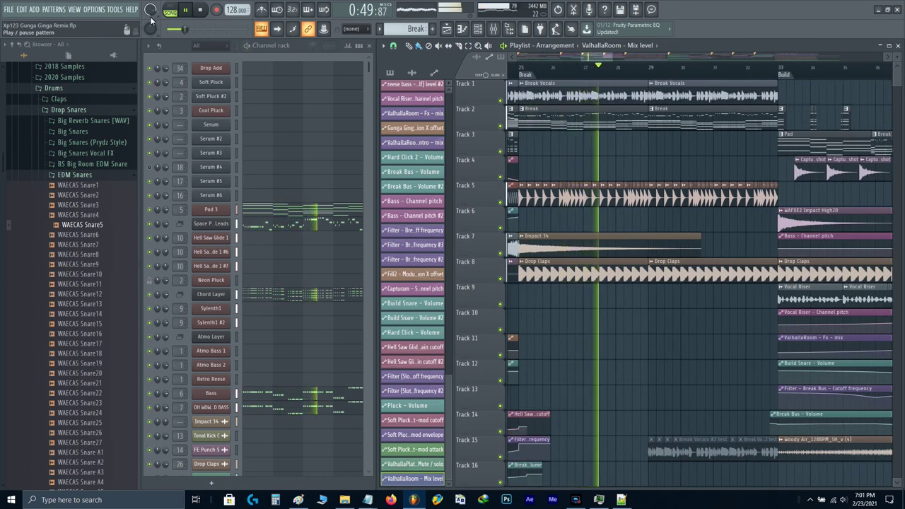
- Run the macro that switches smart disable for all plugins
click(115, 9)
mouse_move(126, 43)
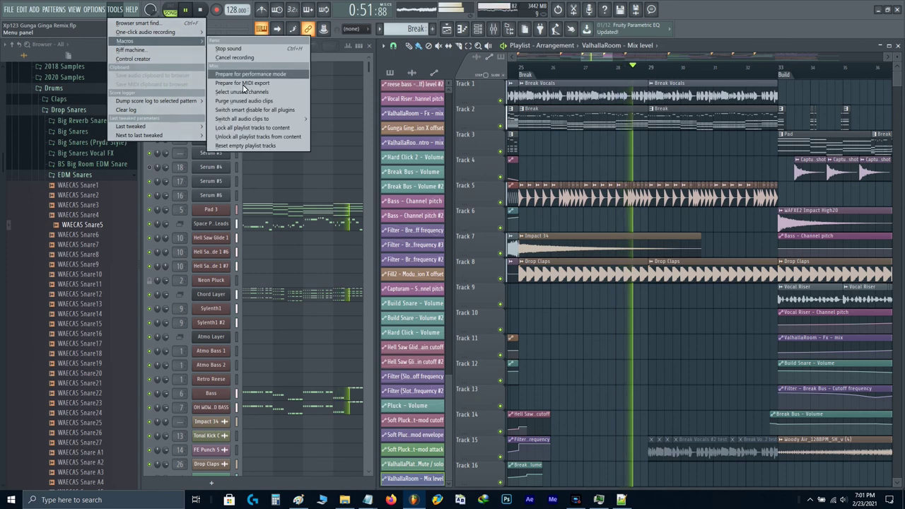
click(242, 110)
- Listen to the end of the Break and the Build from bar 33 to bar 40
scroll(753, 175, up, 4)
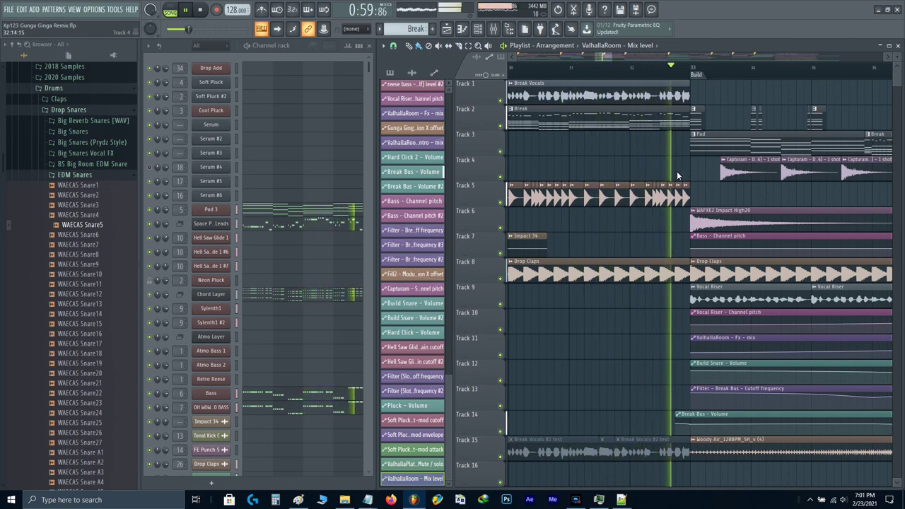
drag(677, 175, 513, 205)
scroll(574, 177, down, 2)
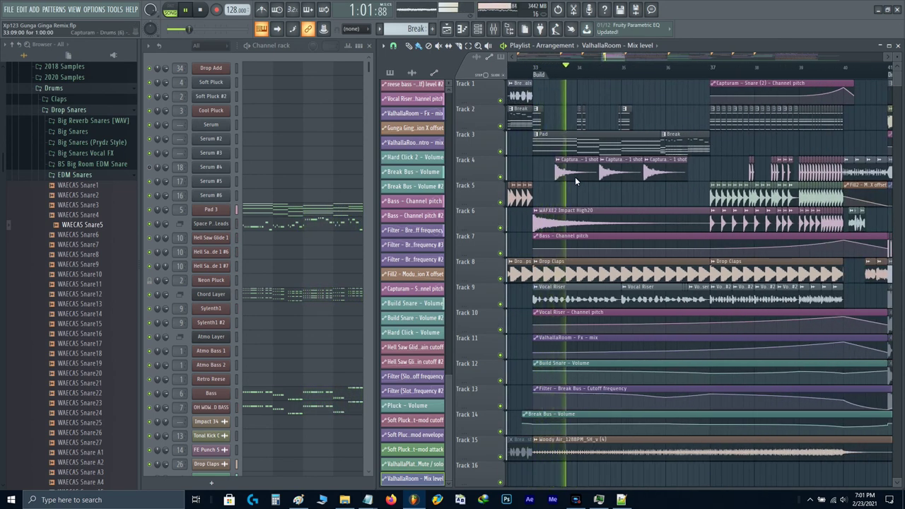
scroll(594, 175, right, 2)
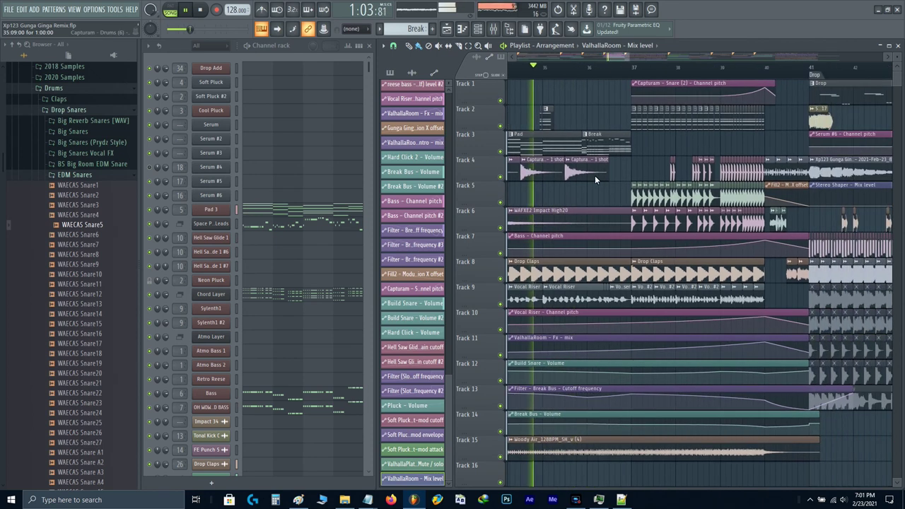
scroll(595, 175, down, 2)
scroll(594, 175, up, 2)
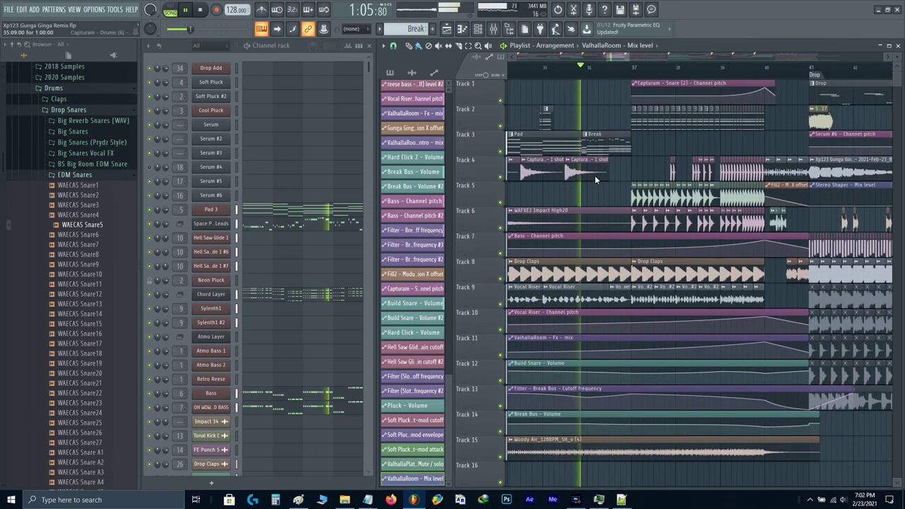
scroll(637, 157, up, 2)
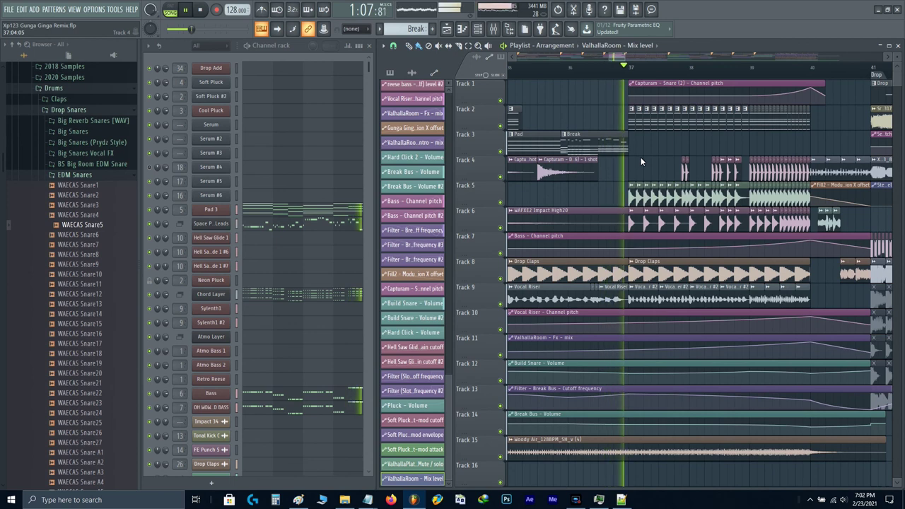
scroll(640, 157, down, 2)
scroll(677, 148, up, 2)
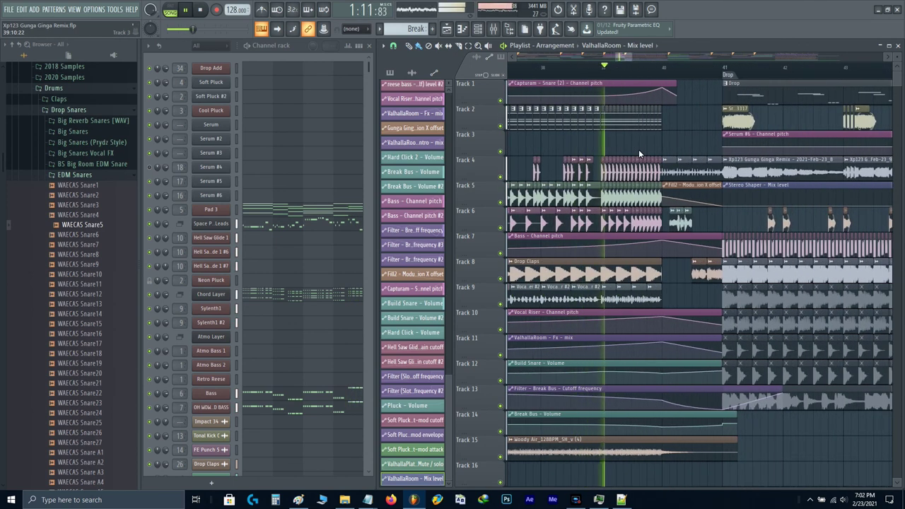
scroll(660, 144, left, 1)
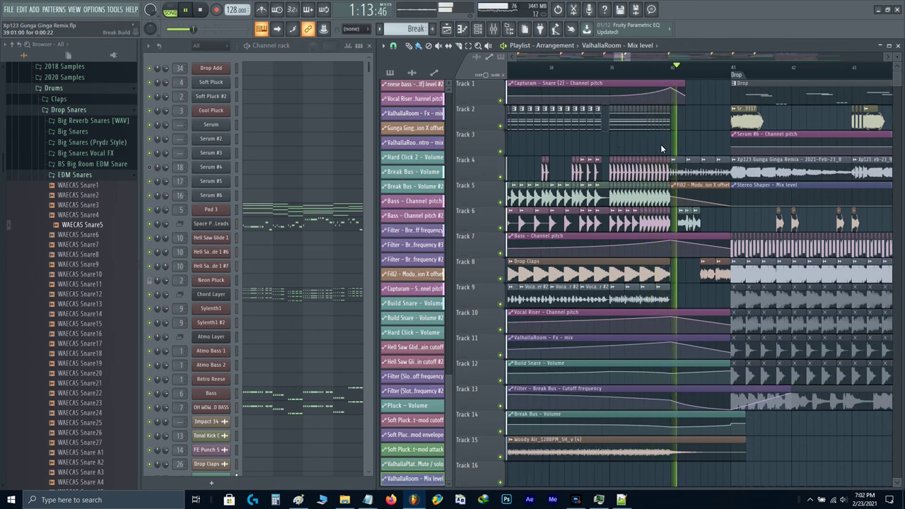
- Restart playback around bar 37 and listen again to the Build's snare roll
key(space)
scroll(554, 81, up, 2)
click(531, 67)
key(space)
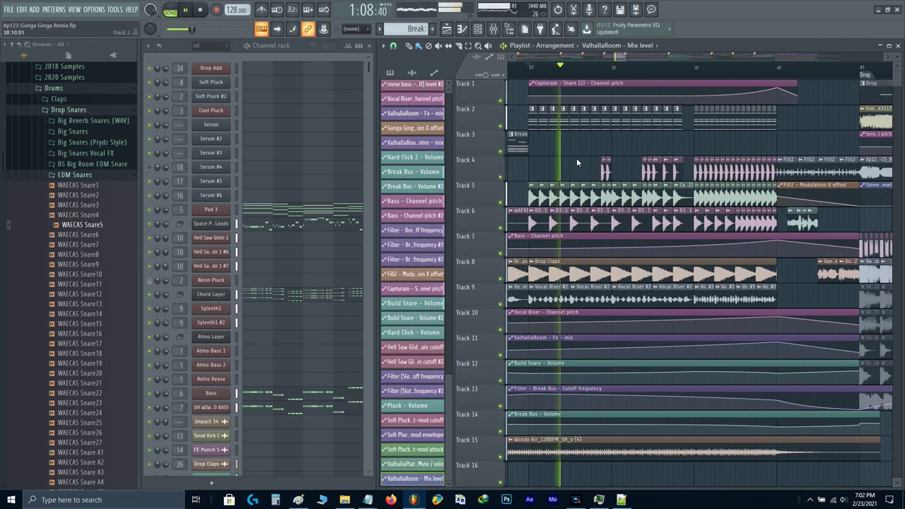
scroll(576, 158, right, 2)
scroll(576, 151, down, 1)
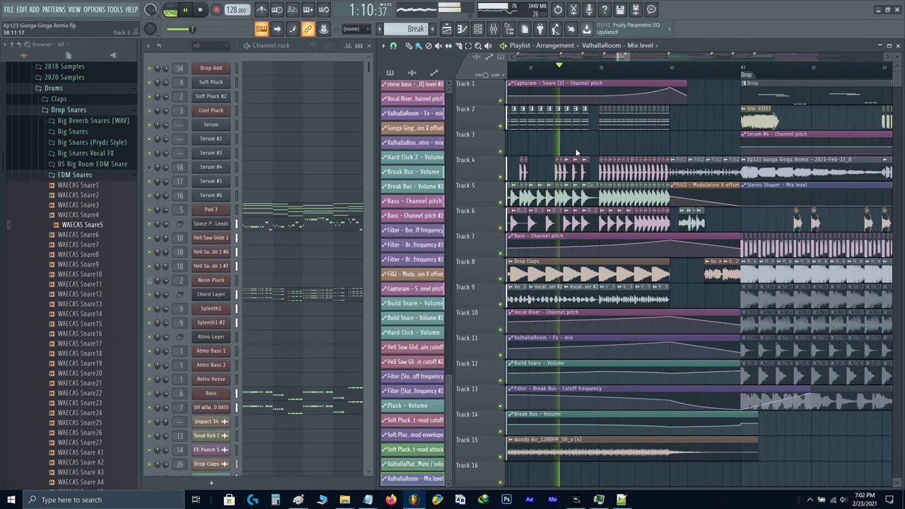
- Select the last three Break Build pieces before bar 39 on Track 2 and shorten them to leave gaps
key(space)
scroll(574, 147, up, 2)
drag(561, 139, 604, 127)
key(space)
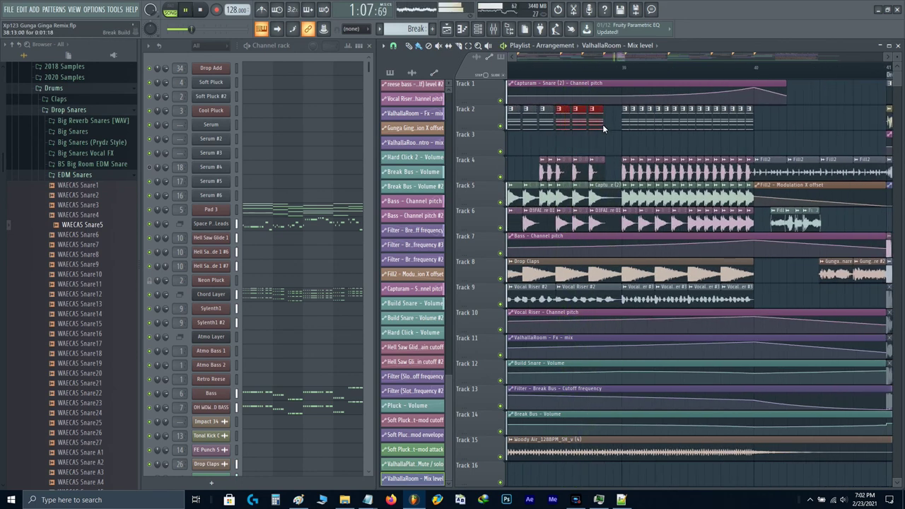
scroll(603, 127, up, 2)
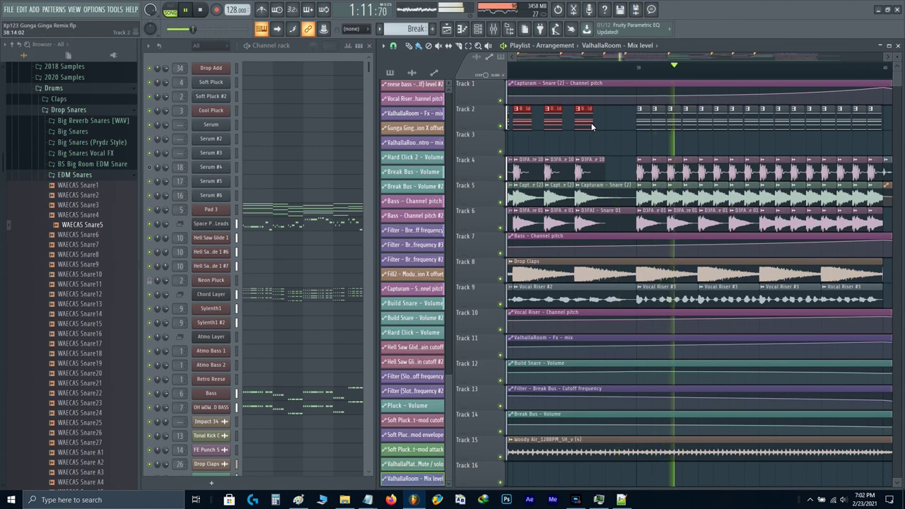
- Listen from the Build's end through the Drop, bars 41 to 56, and review its tracks
scroll(630, 132, down, 5)
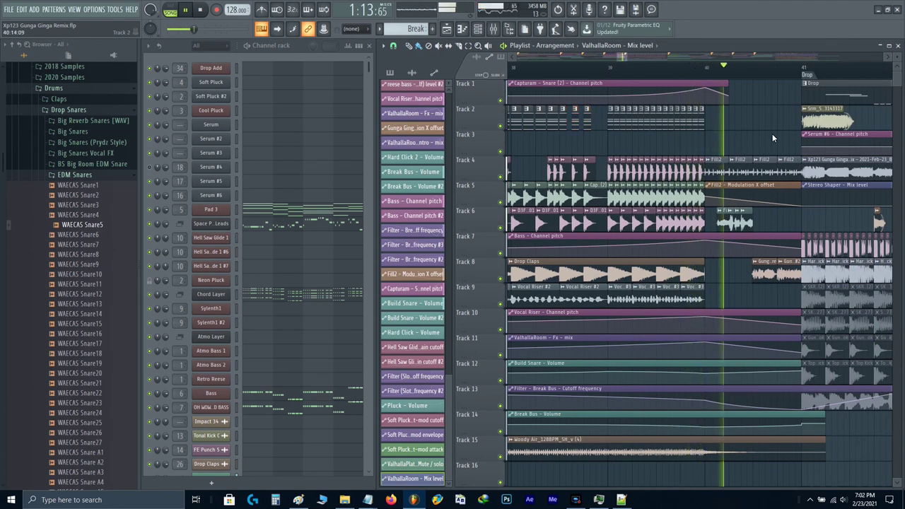
drag(783, 136, 599, 173)
scroll(666, 148, down, 3)
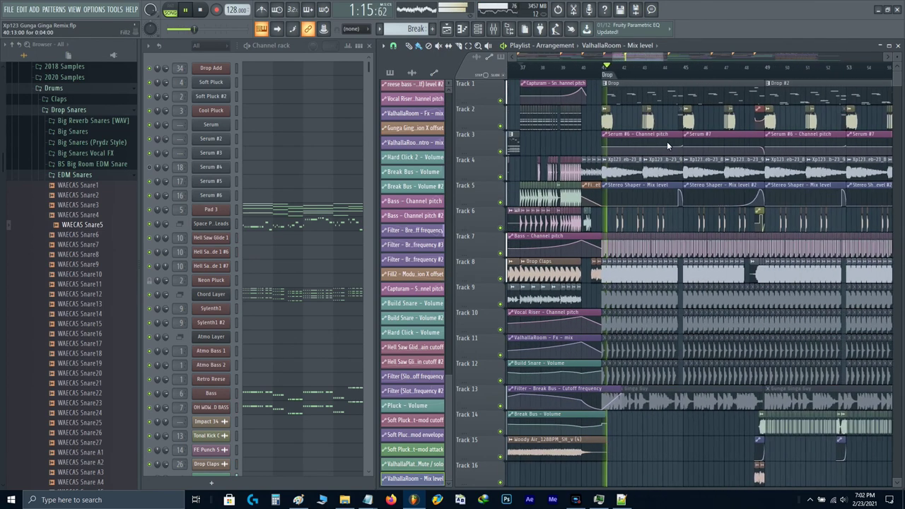
scroll(667, 159, up, 3)
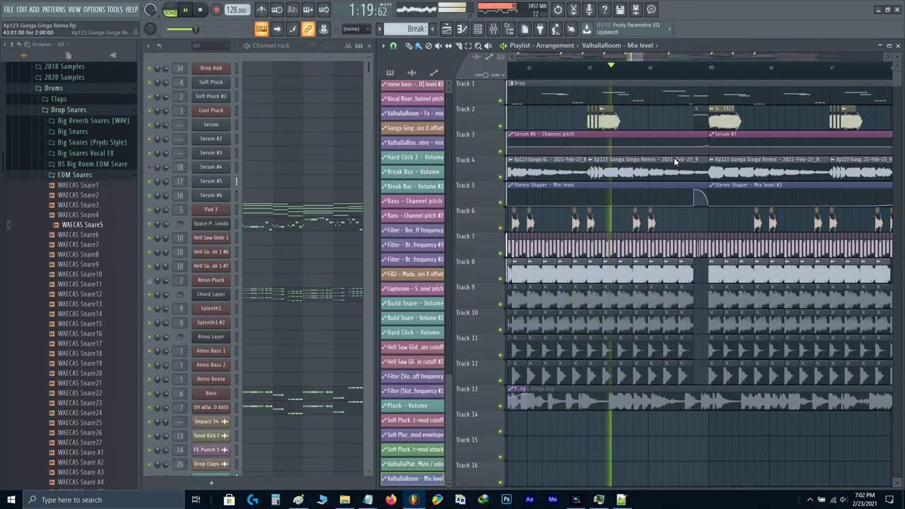
drag(732, 142, 594, 185)
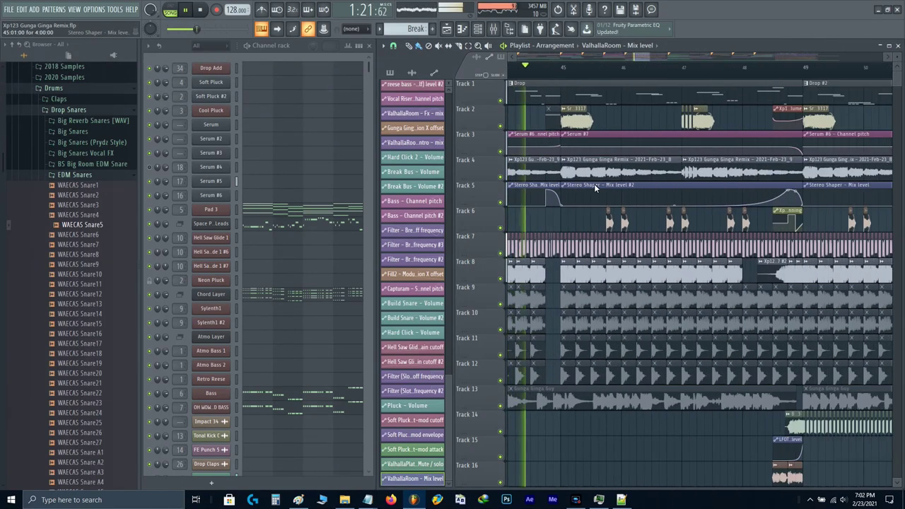
scroll(593, 183, down, 2)
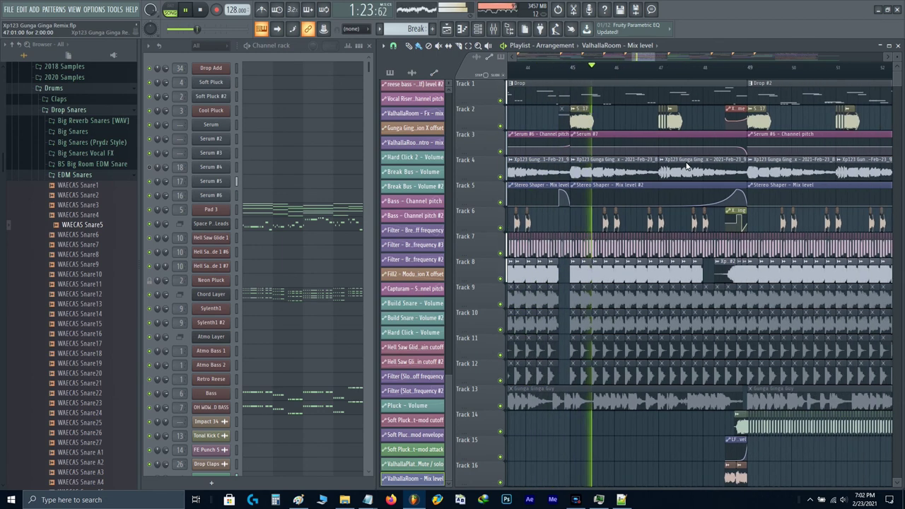
scroll(622, 183, right, 2)
scroll(677, 176, right, 2)
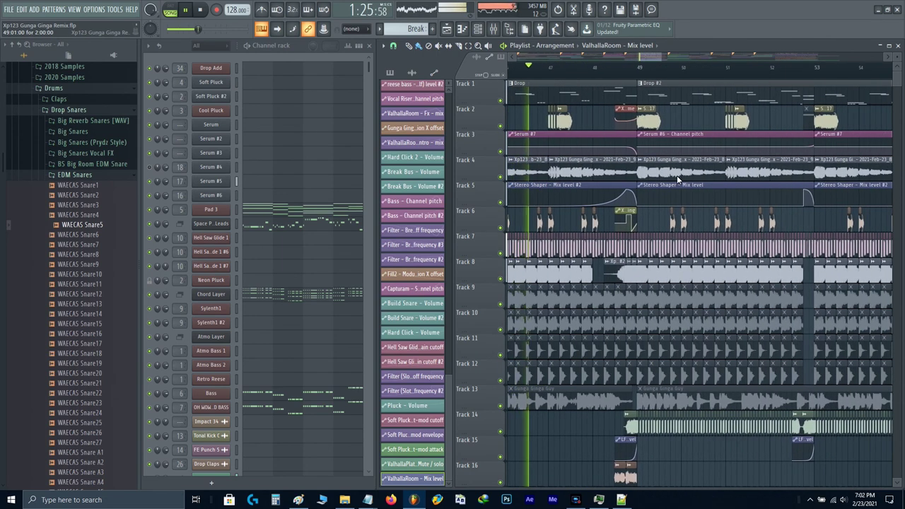
drag(740, 149, 693, 170)
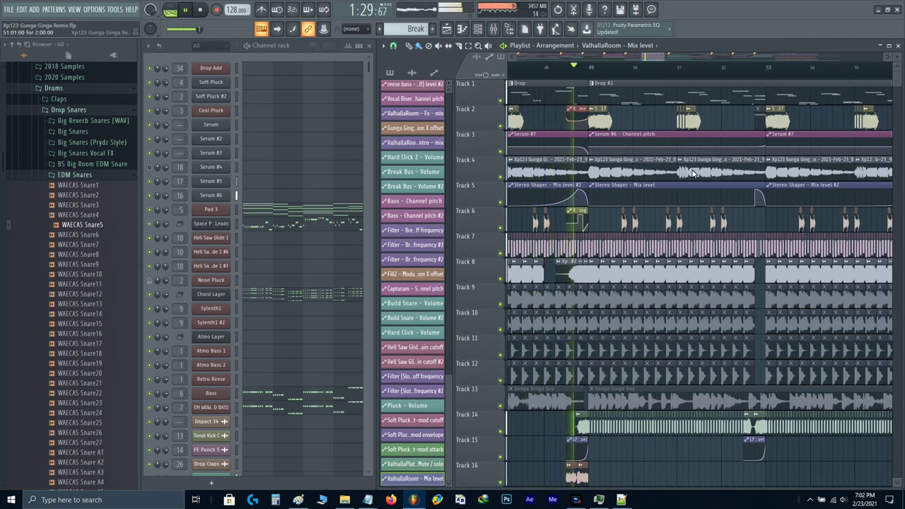
scroll(692, 173, down, 1)
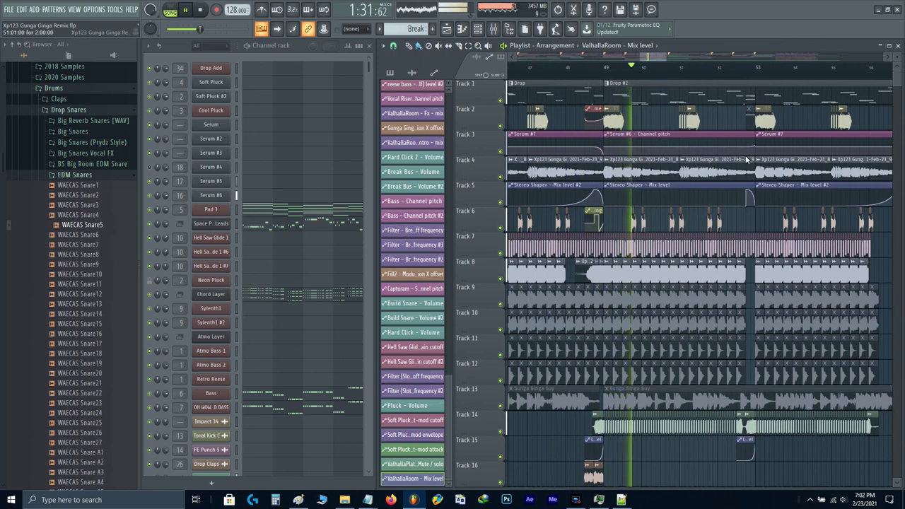
drag(745, 159, 674, 176)
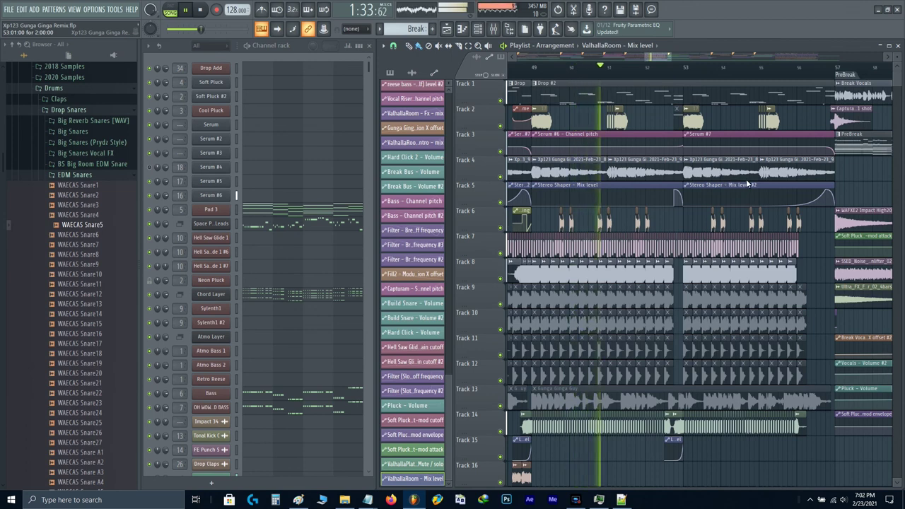
scroll(681, 188, right, 2)
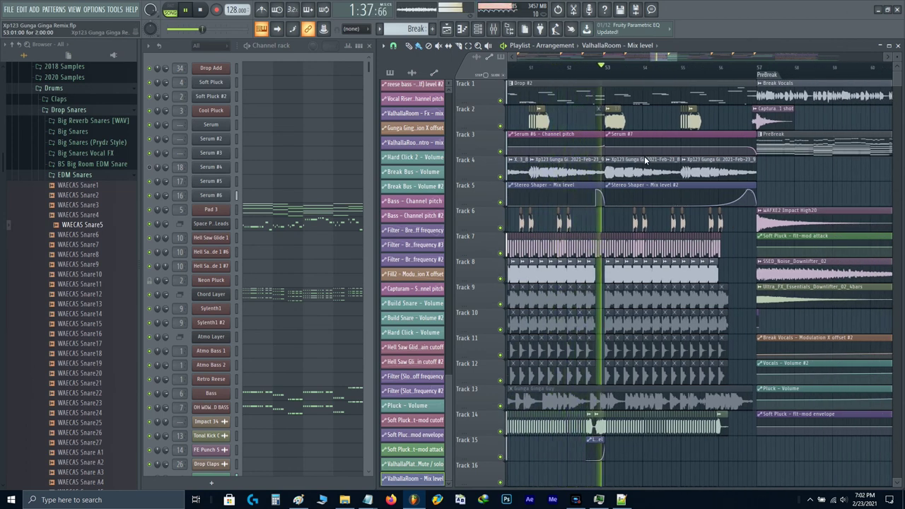
scroll(588, 175, right, 3)
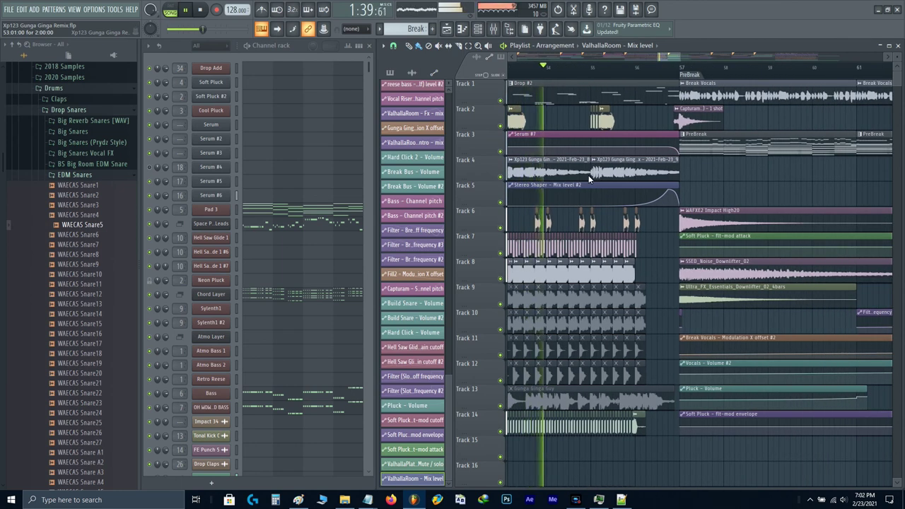
scroll(671, 156, up, 2)
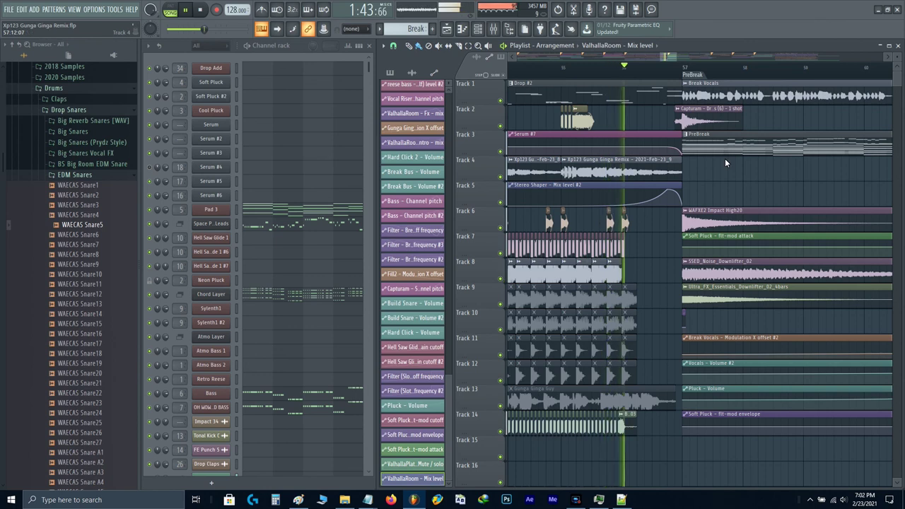
- Check the transition into the second PreBreak and replay it from bar 57
scroll(610, 181, right, 1)
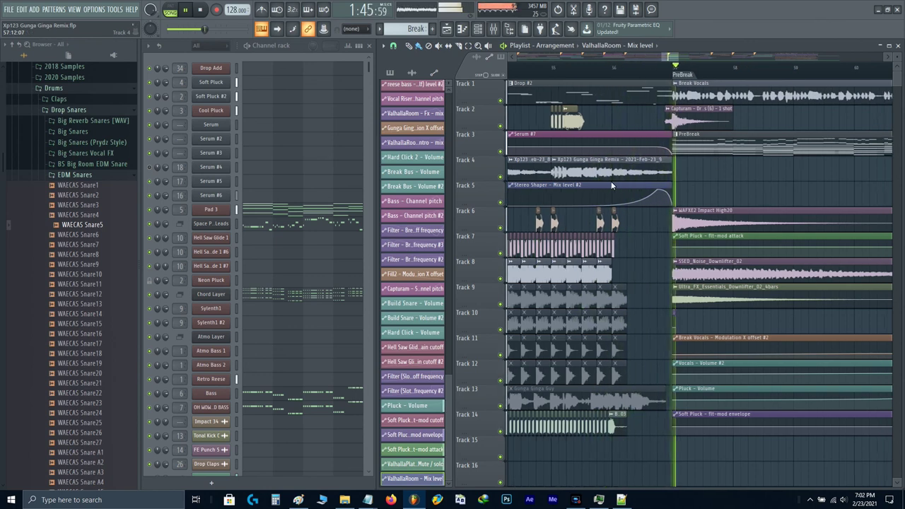
drag(611, 181, 552, 181)
scroll(552, 182, down, 2)
scroll(527, 84, up, 3)
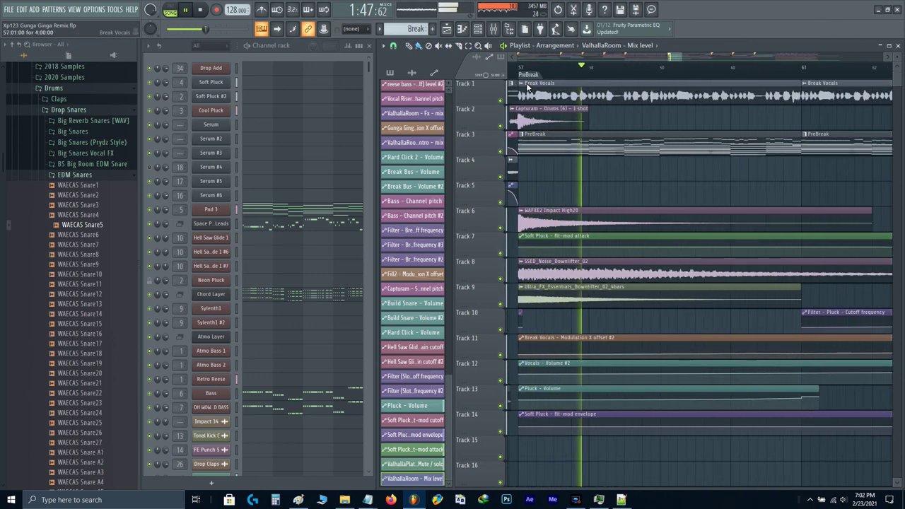
click(515, 65)
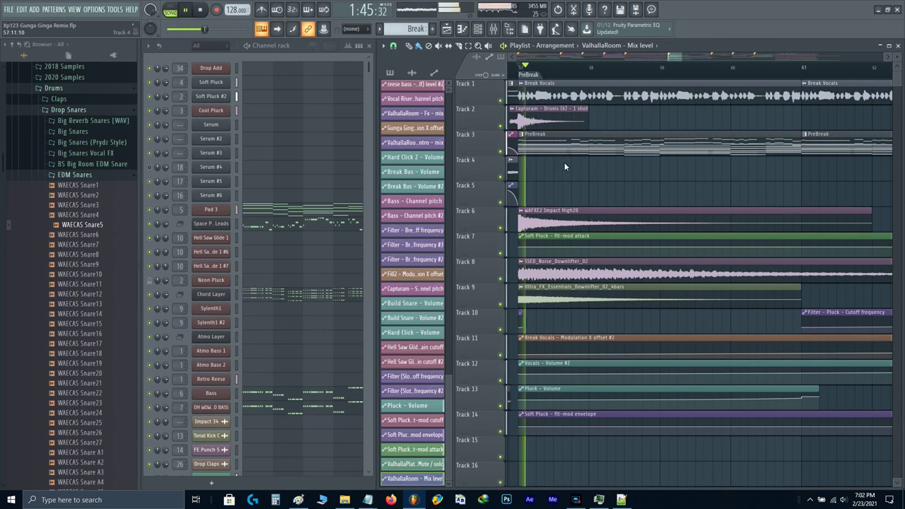
- Listen through the second PreBreak from bar 57 into the Break Build section and review its clips and automation
scroll(576, 167, down, 1)
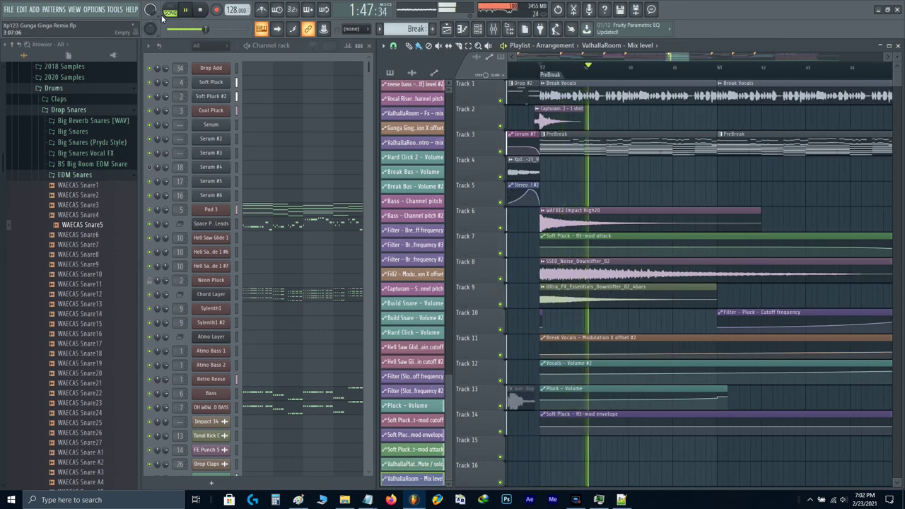
click(114, 9)
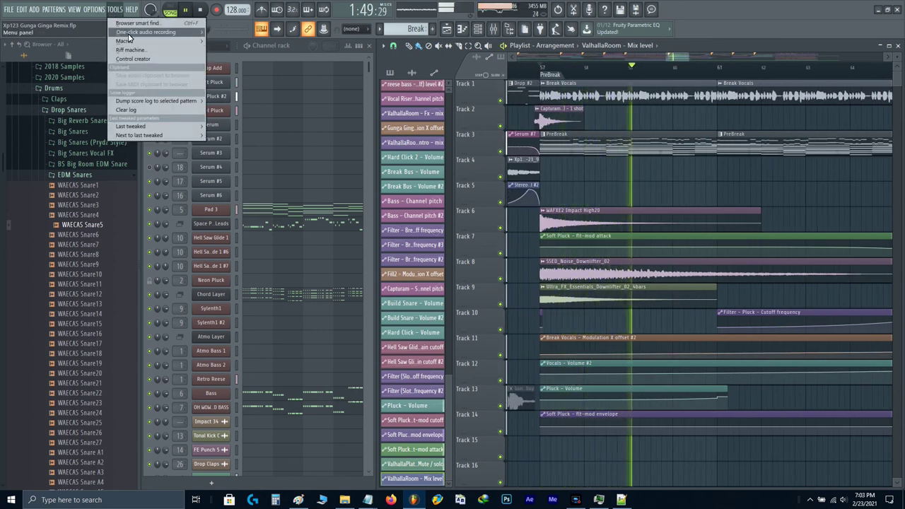
mouse_move(148, 41)
click(248, 110)
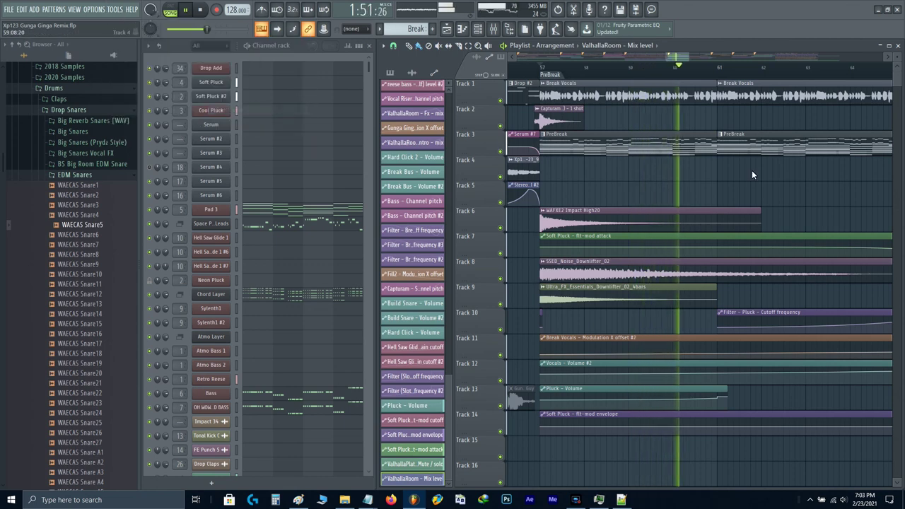
scroll(636, 197, right, 3)
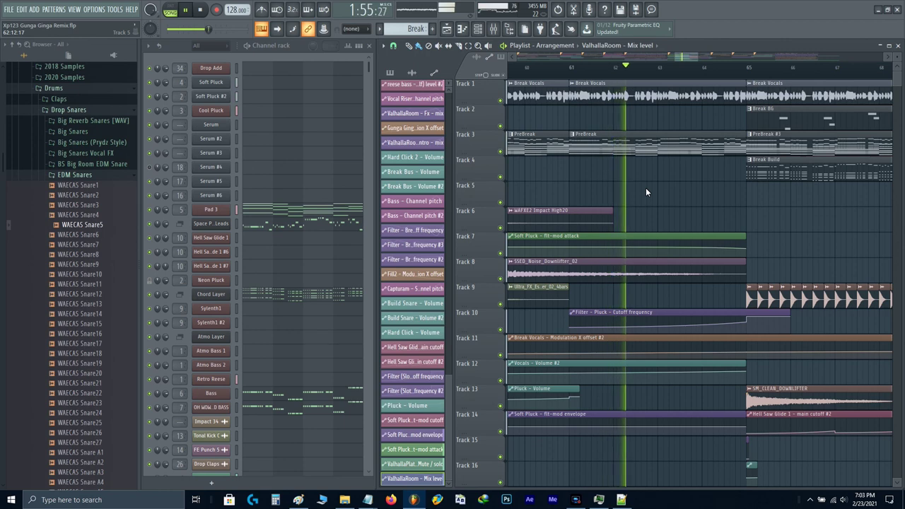
scroll(645, 187, down, 3)
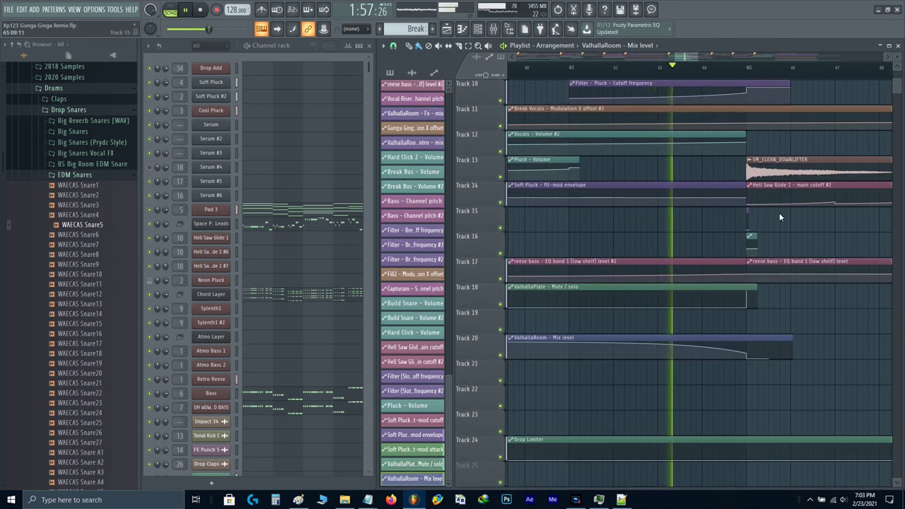
scroll(728, 243, up, 3)
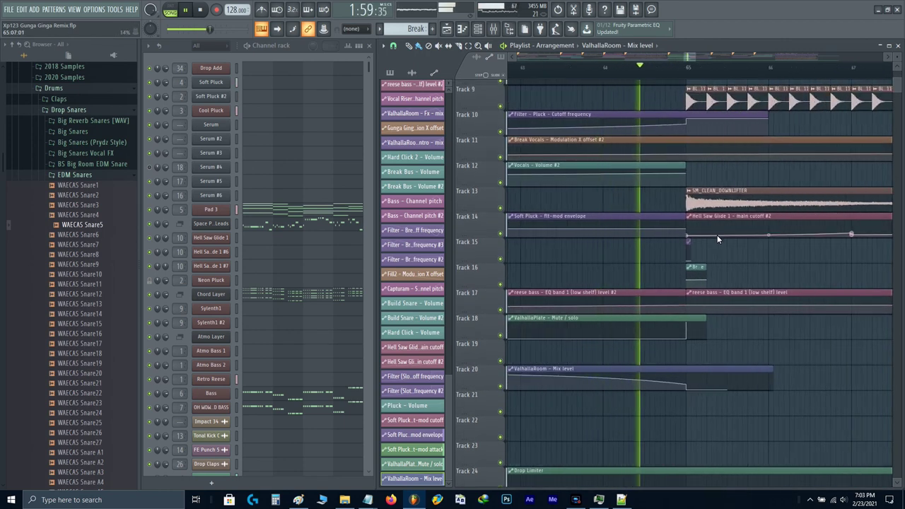
scroll(574, 256, down, 2)
scroll(614, 248, up, 2)
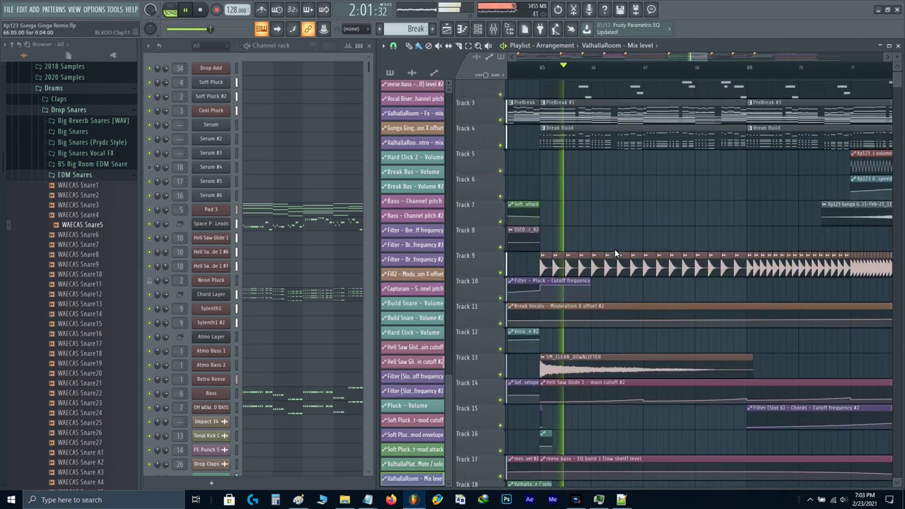
scroll(614, 249, up, 1)
scroll(657, 229, down, 2)
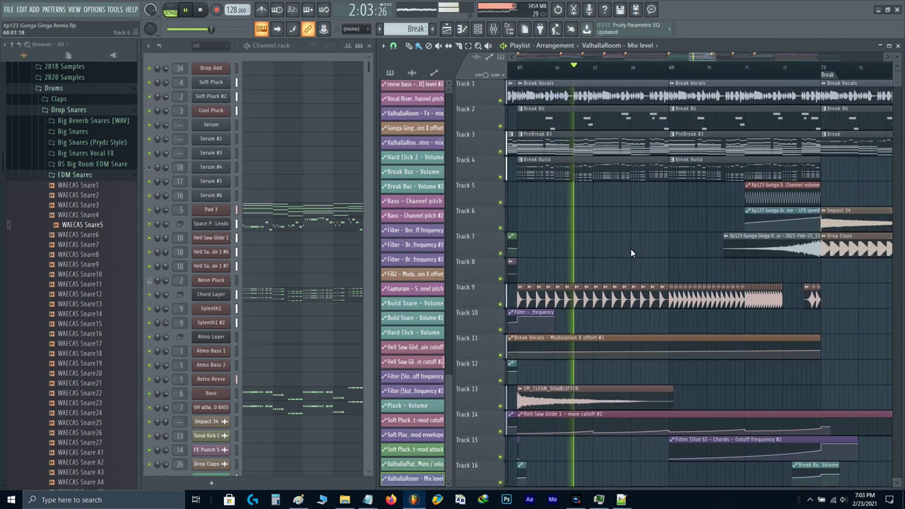
- Check the exact volume value of the BG Atmo mixer track
key(F9)
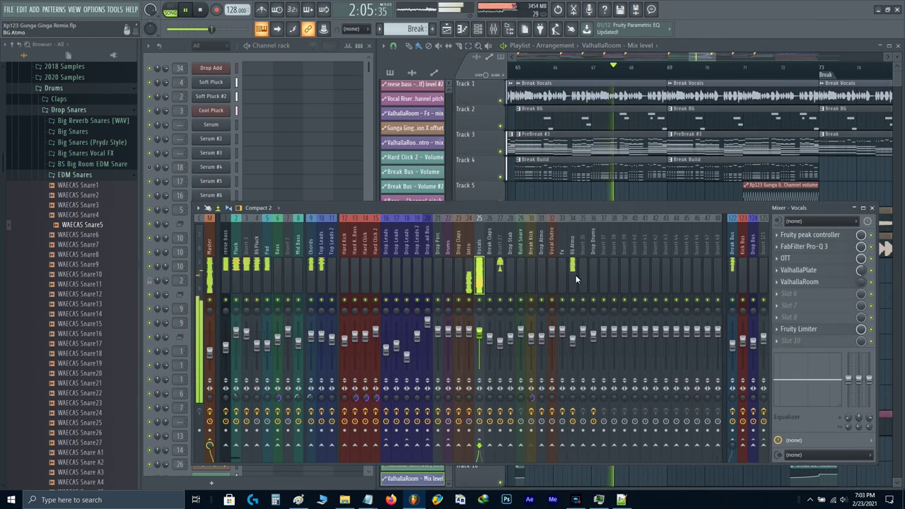
right_click(576, 339)
key(t)
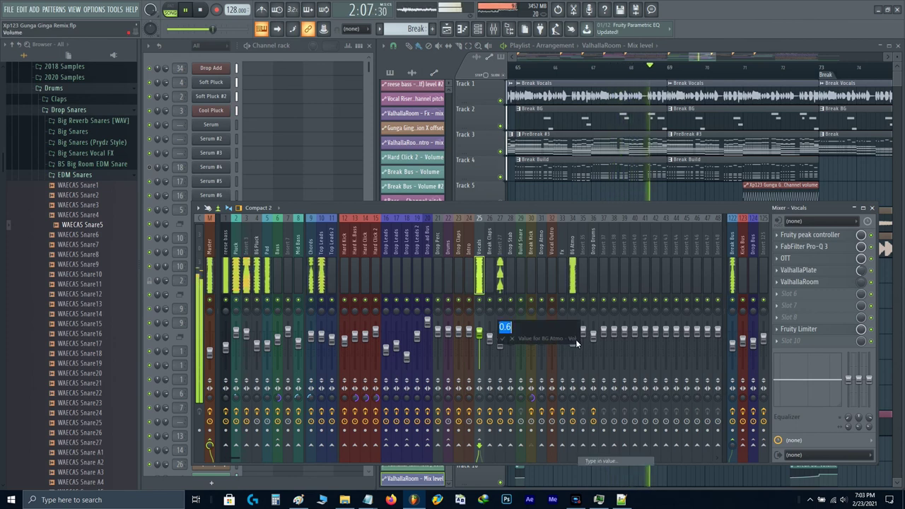
key(Return)
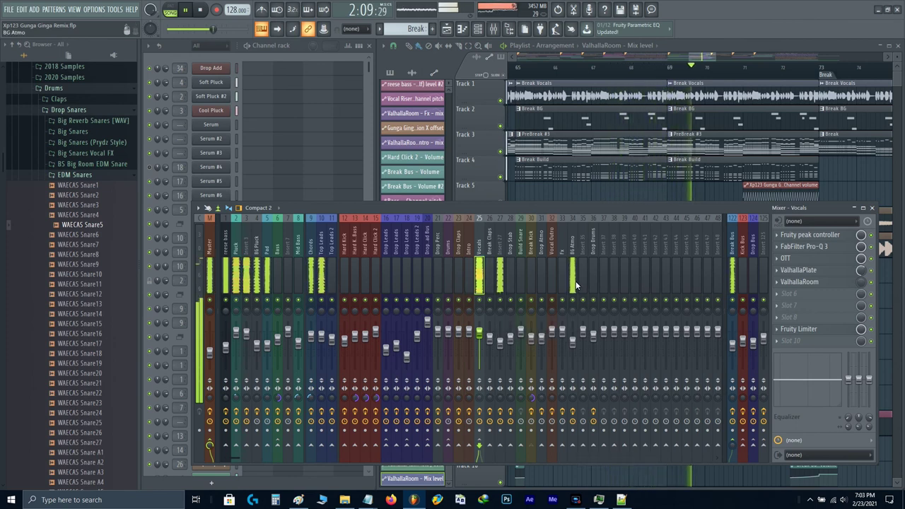
key(F9)
- Listen from the end of the Break Build through the second Break, bars 70 to 77, and review its tracks
scroll(634, 231, down, 1)
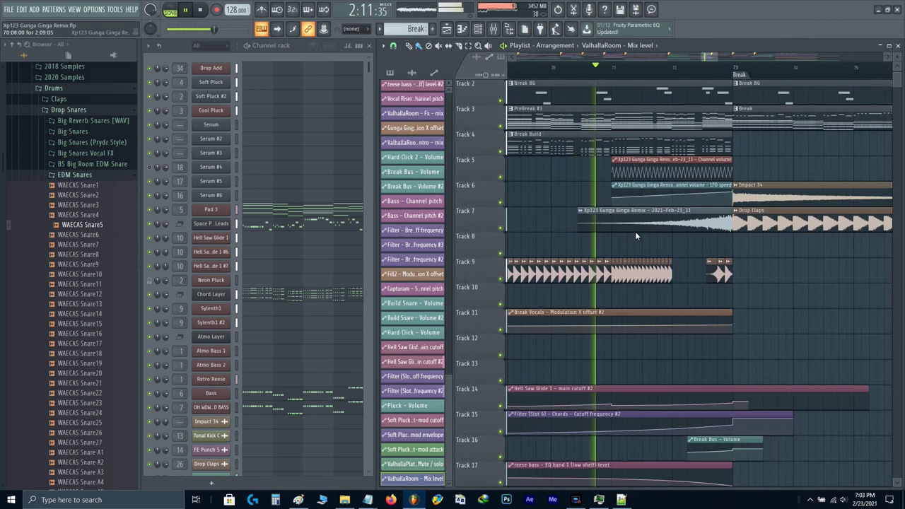
drag(727, 230, 619, 246)
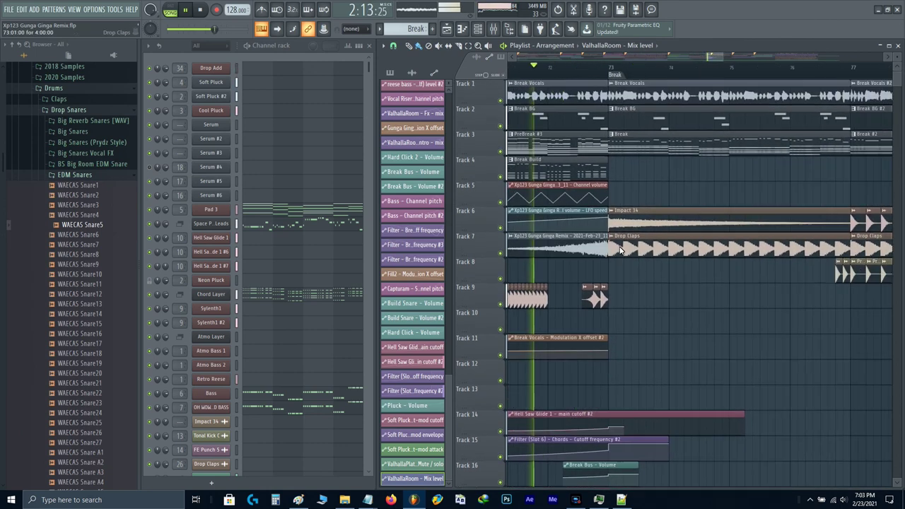
scroll(608, 244, up, 1)
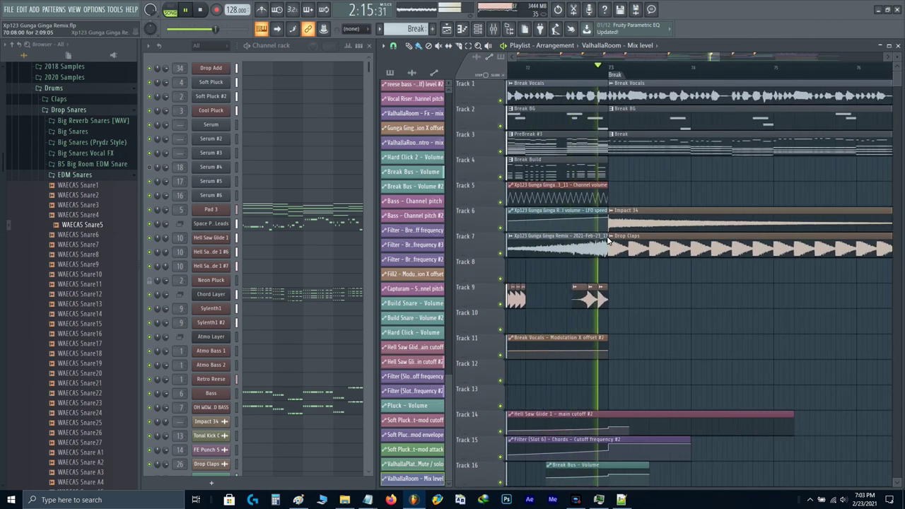
scroll(618, 263, down, 1)
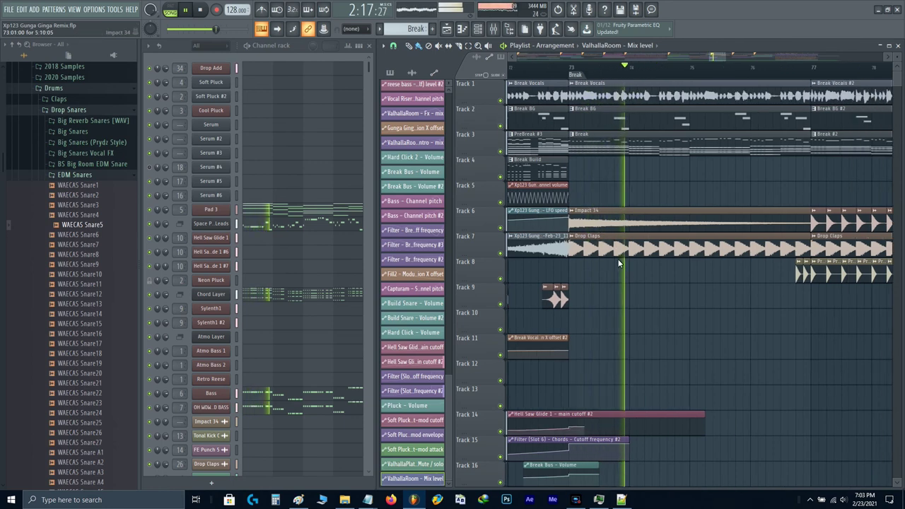
scroll(609, 260, right, 1)
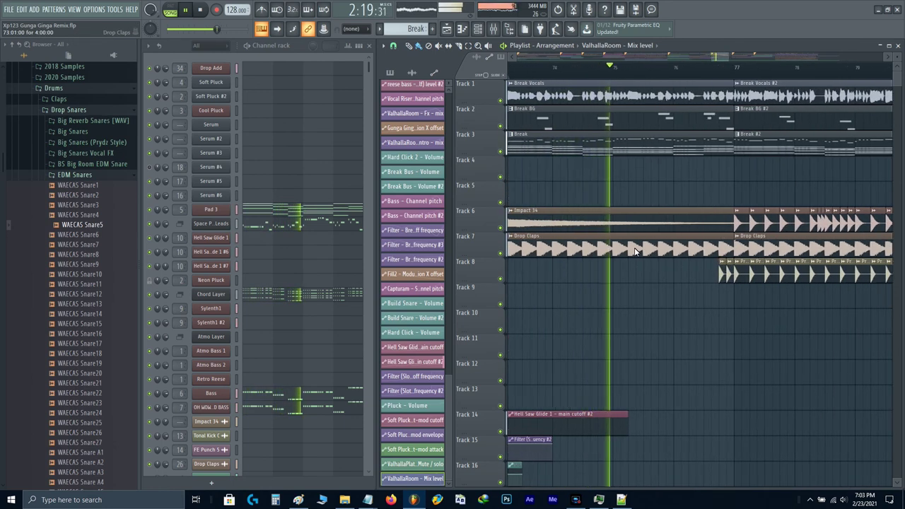
scroll(711, 203, up, 1)
drag(685, 215, 632, 239)
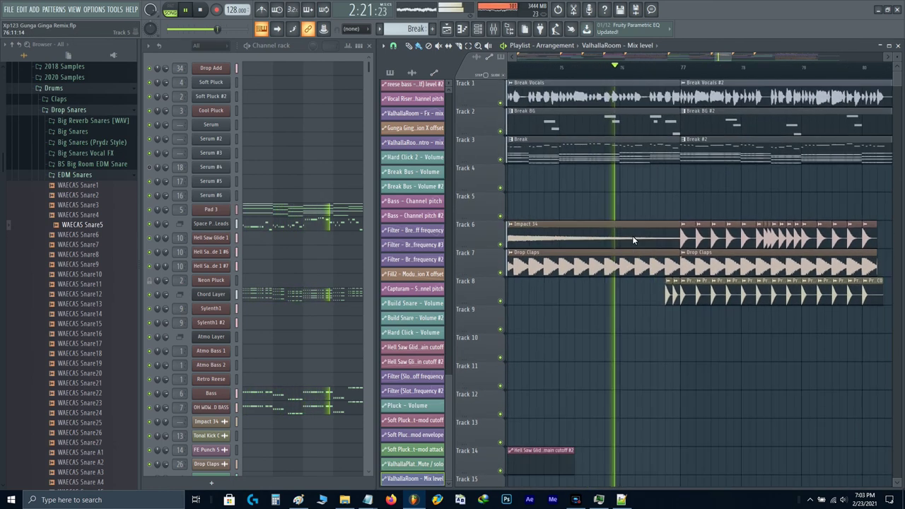
scroll(639, 208, down, 1)
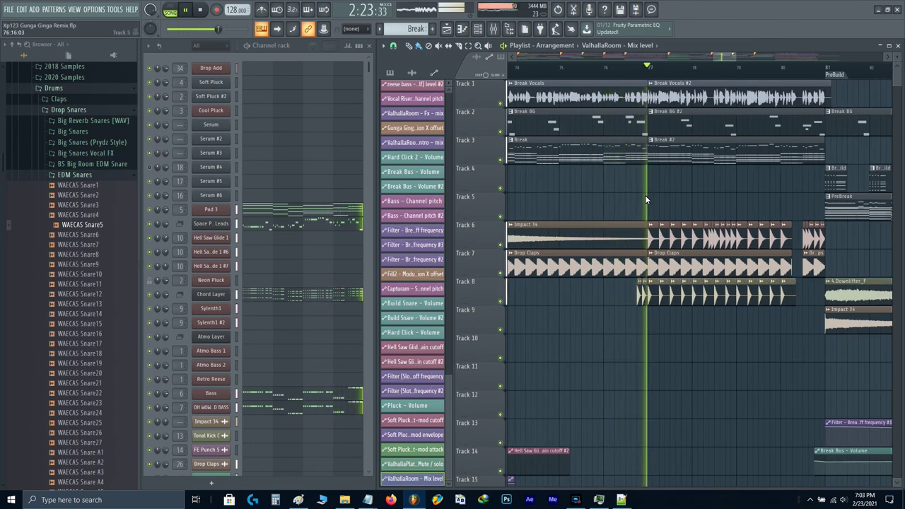
- Listen from bar 77 through the PreBuild to bar 85, review its tracks, and stop playback
scroll(676, 195, up, 2)
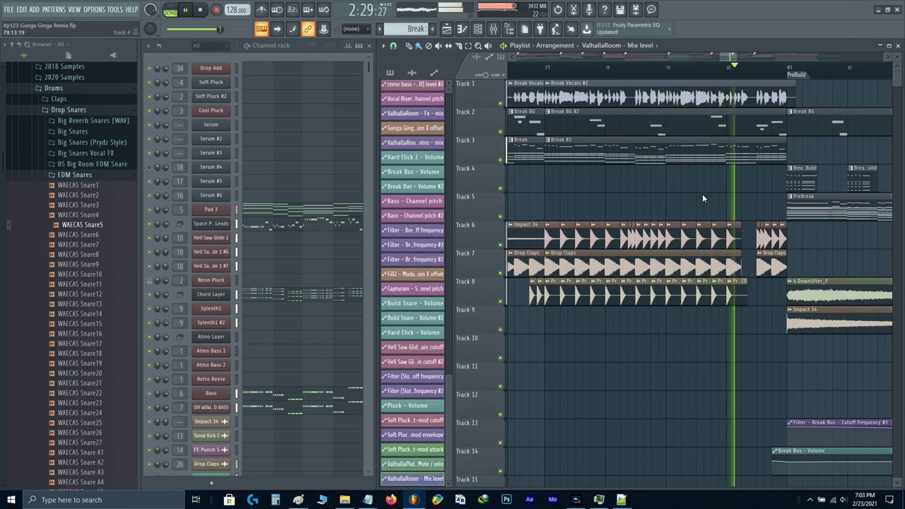
drag(773, 200, 612, 213)
drag(701, 220, 587, 242)
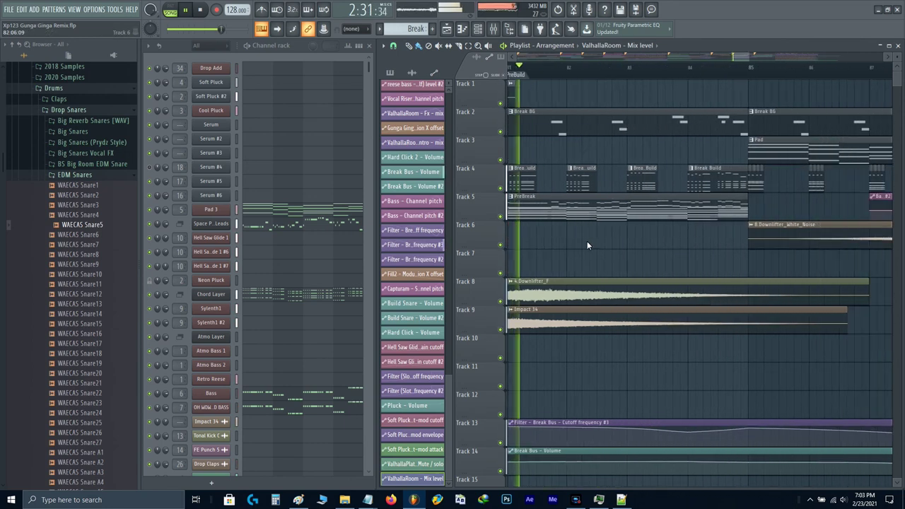
scroll(587, 242, down, 1)
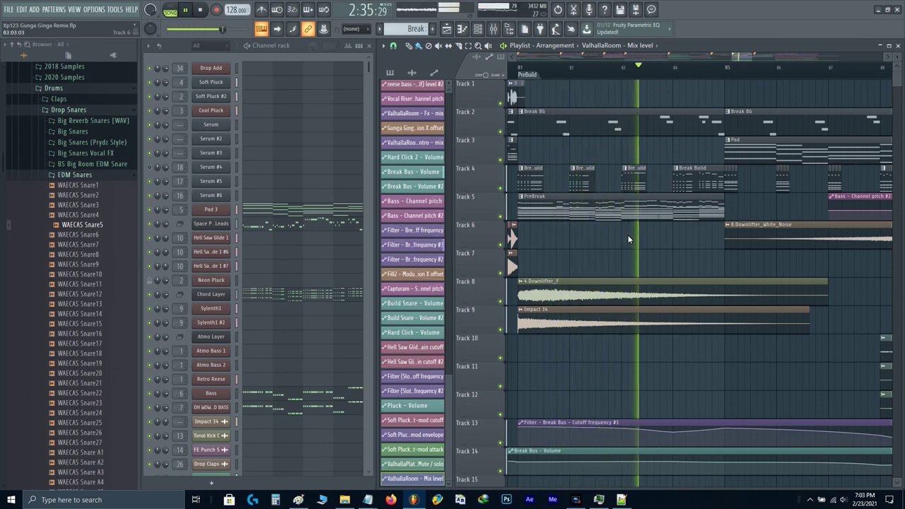
scroll(629, 240, right, 2)
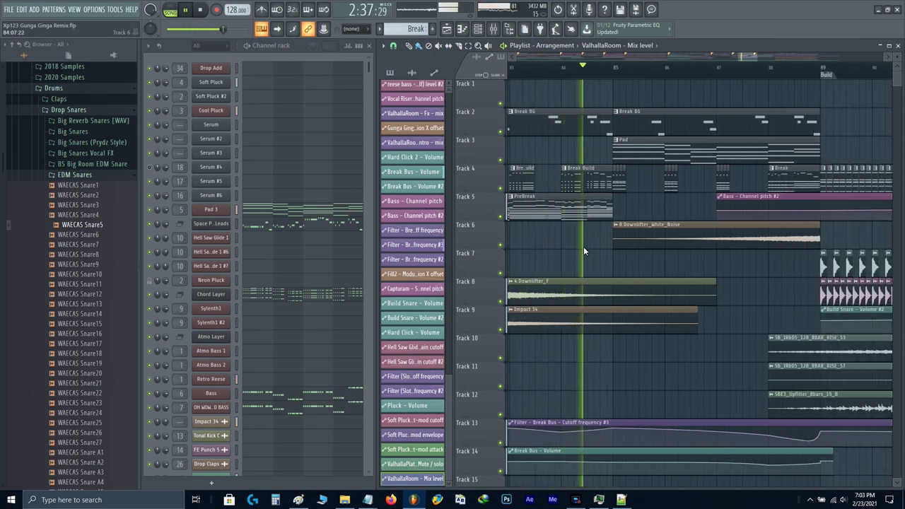
scroll(573, 234, right, 1)
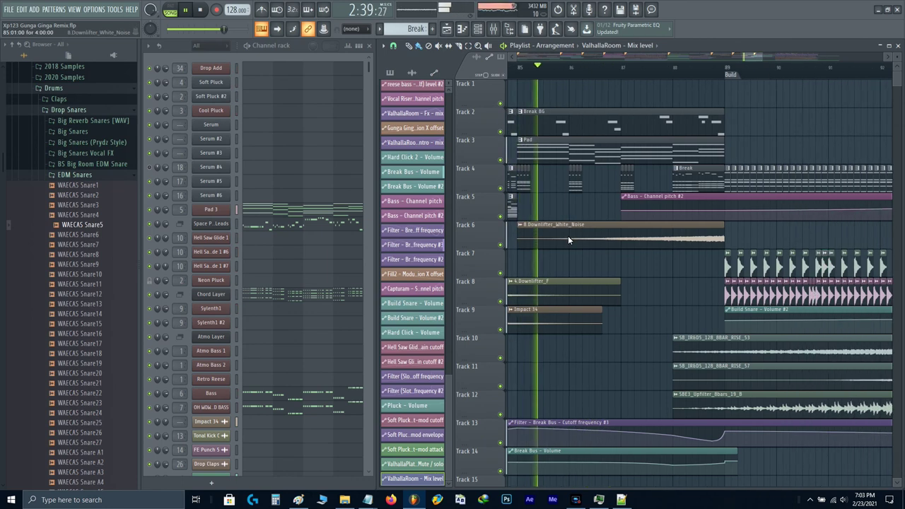
scroll(637, 249, left, 1)
key(space)
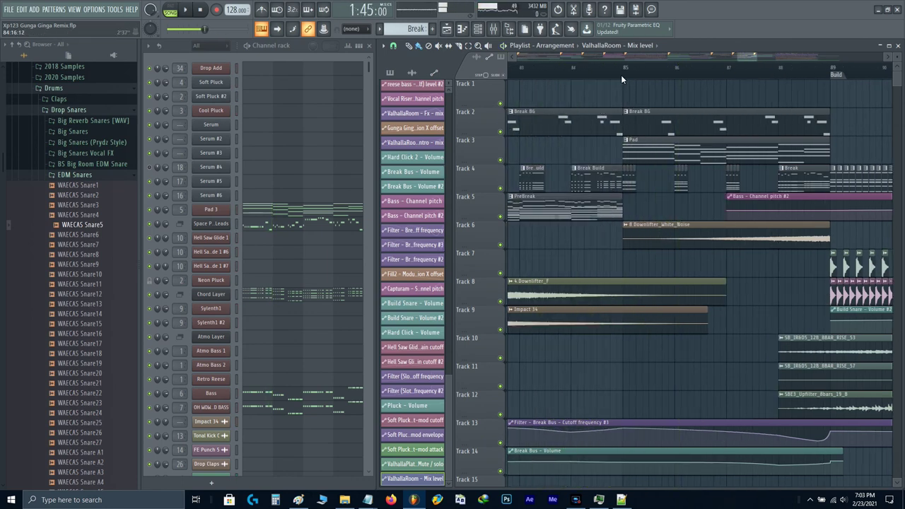
- Set the playhead to bar 85 and look over the effect clips in the second PreBreak and Break
click(621, 73)
scroll(637, 130, down, 6)
drag(663, 231, 768, 209)
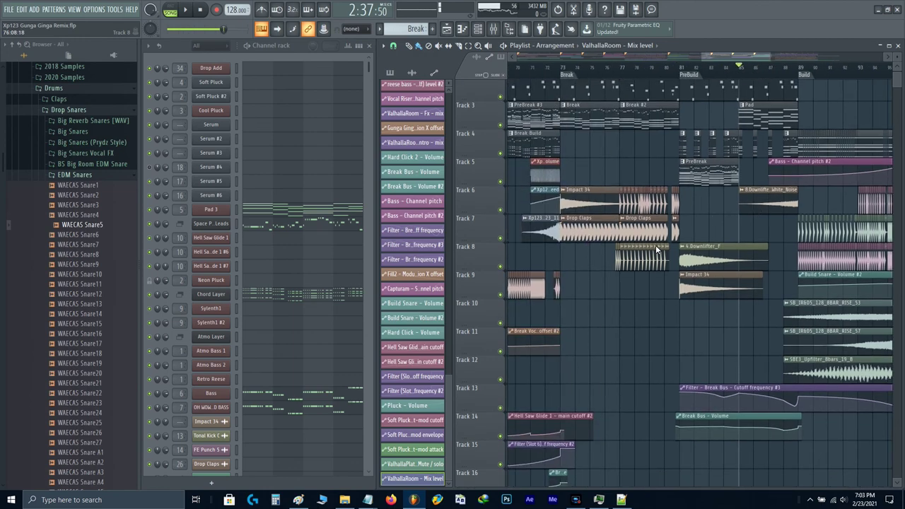
drag(636, 249, 716, 240)
drag(583, 278, 723, 248)
scroll(721, 245, down, 2)
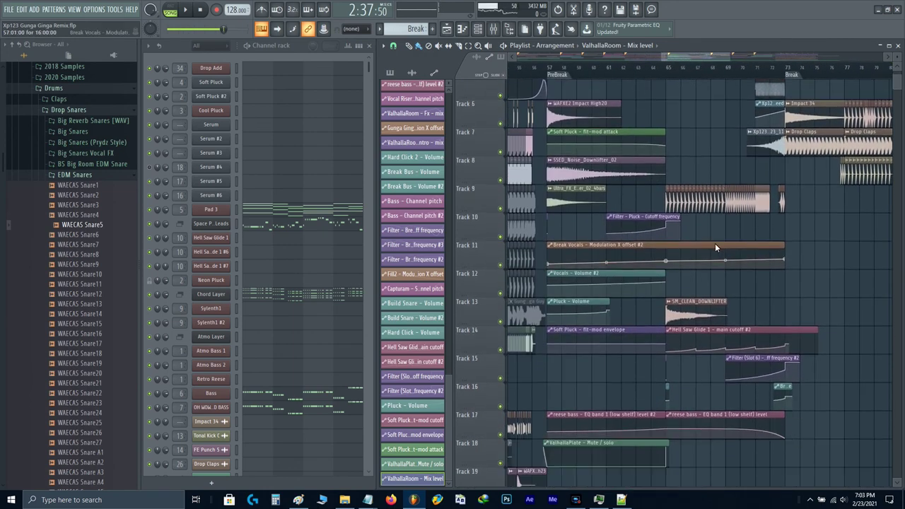
drag(629, 242, 744, 247)
scroll(611, 263, up, 3)
drag(551, 268, 676, 249)
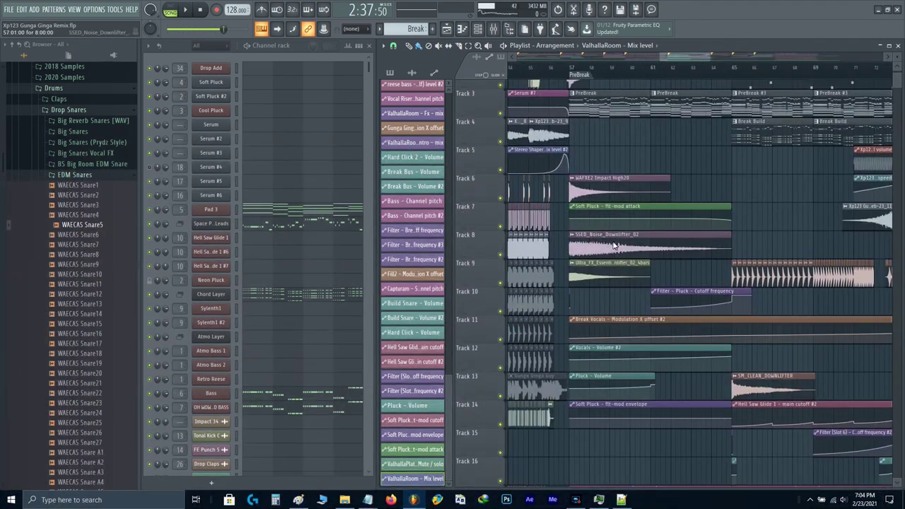
scroll(689, 264, down, 6)
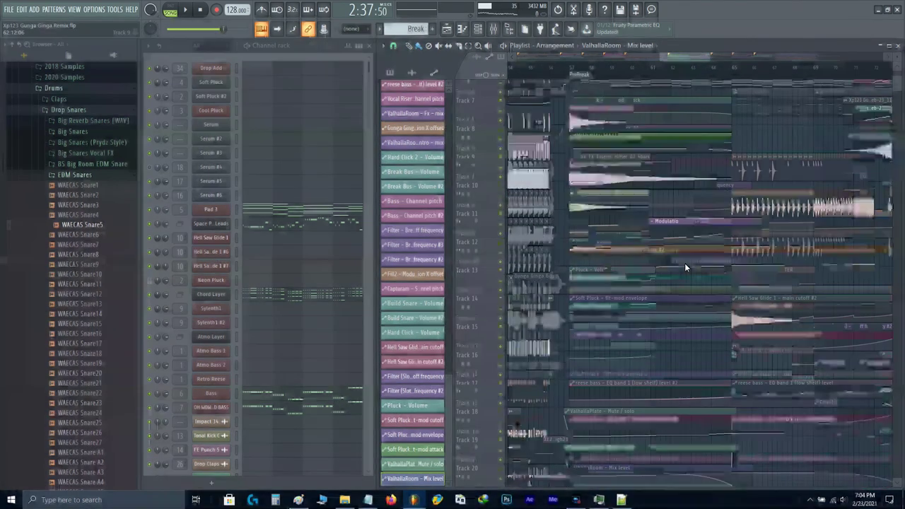
drag(744, 266, 594, 279)
scroll(671, 265, up, 5)
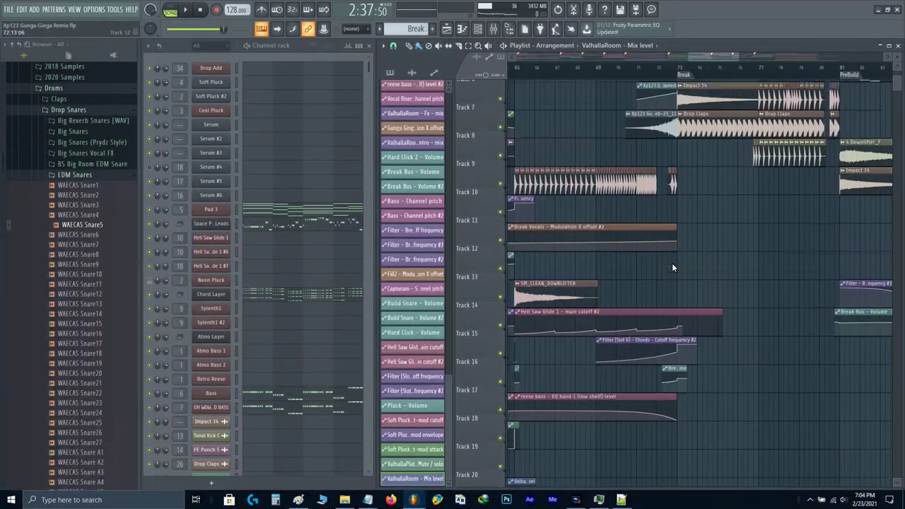
- Look back through the effect clips of the first Build, PreBreak and Intro
drag(728, 237, 802, 269)
drag(579, 265, 681, 276)
scroll(682, 276, left, 6)
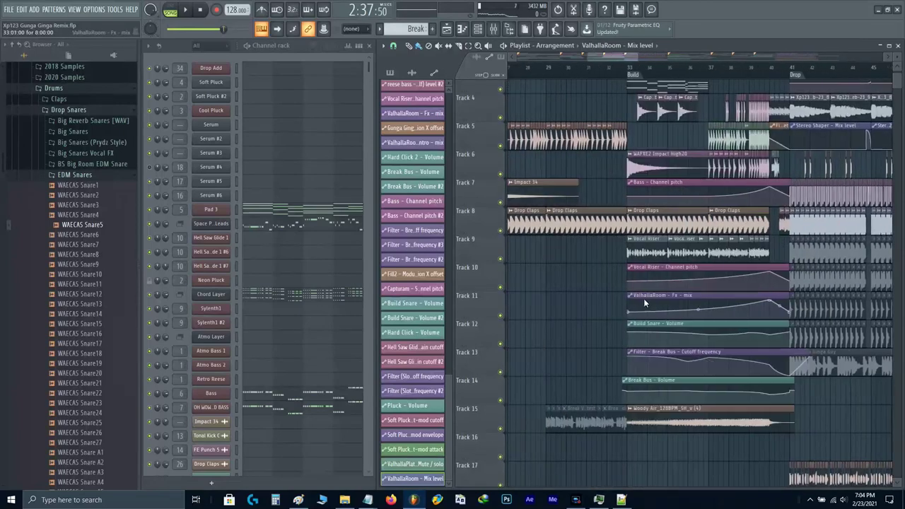
drag(740, 288, 820, 291)
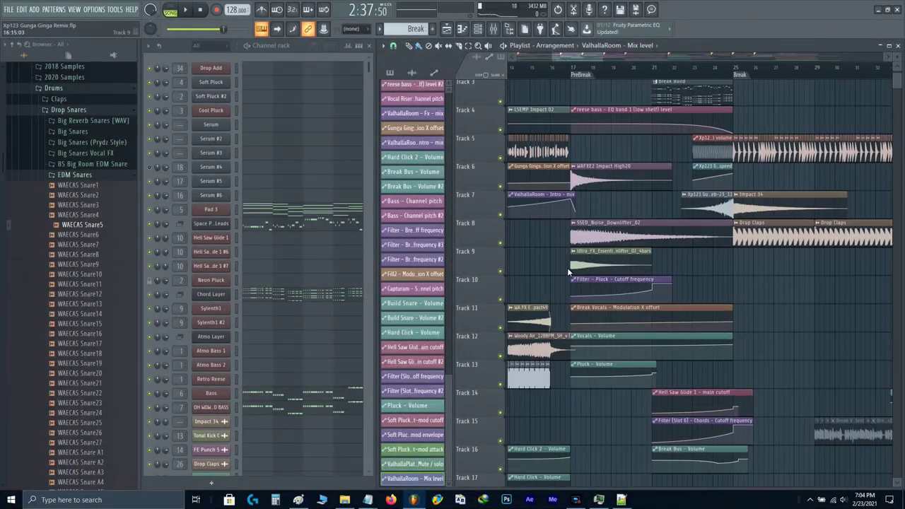
drag(566, 267, 600, 271)
scroll(600, 271, down, 3)
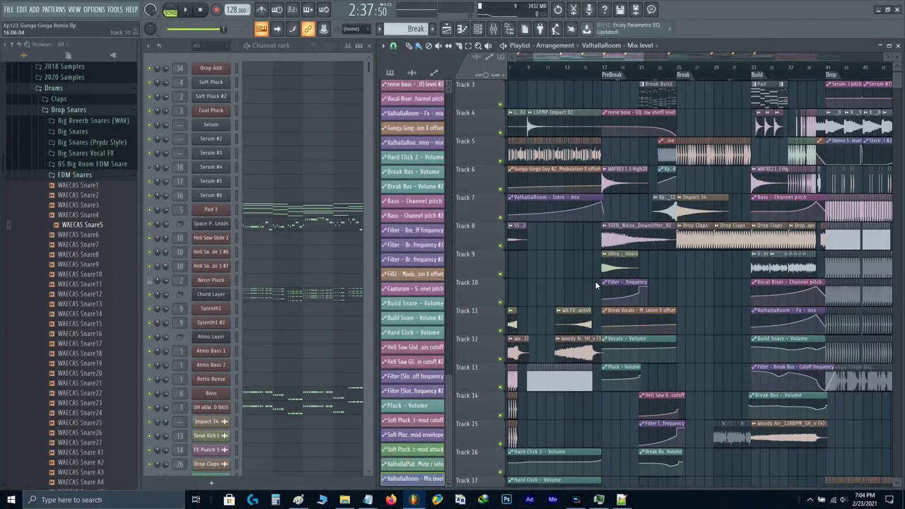
scroll(595, 281, down, 3)
scroll(595, 280, left, 3)
- Try a 4.Downlifter_F clip on Track 8 starting at bar 85 in the second PreBuild
scroll(410, 113, down, 10)
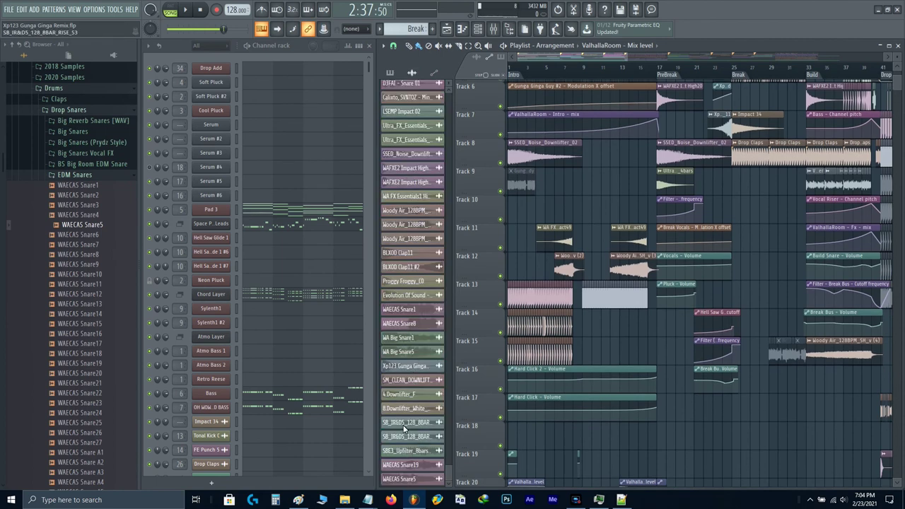
right_click(393, 396)
click(417, 385)
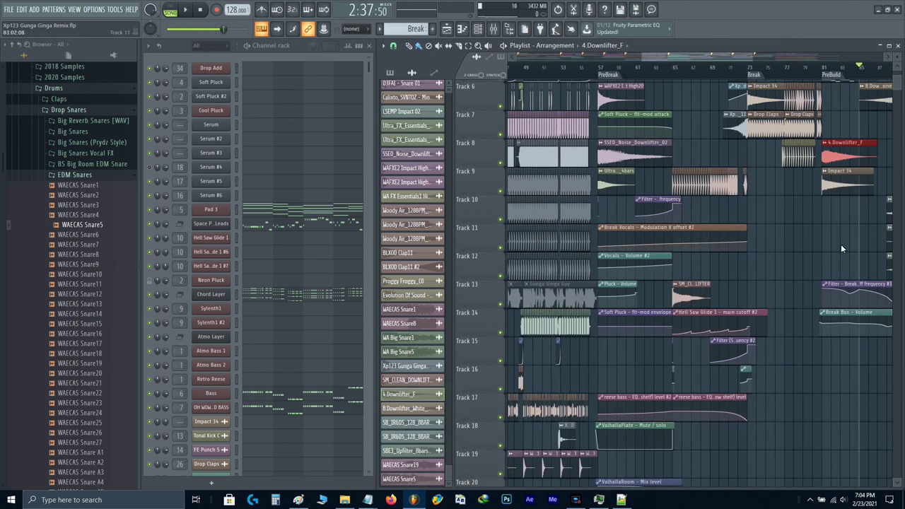
drag(840, 243, 629, 359)
scroll(643, 251, up, 4)
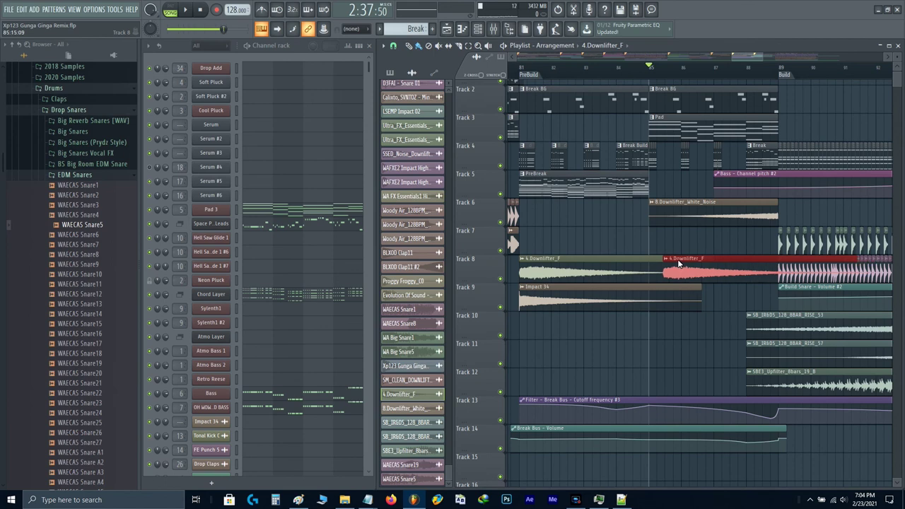
click(583, 69)
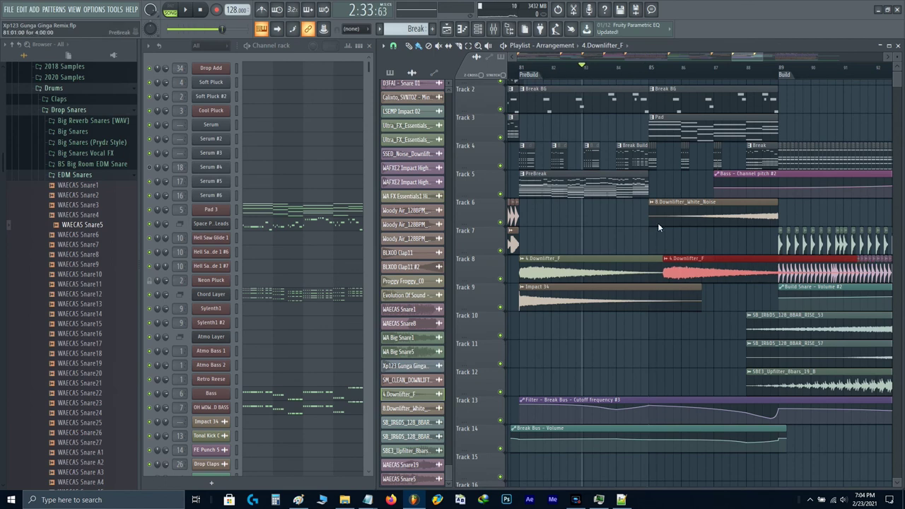
scroll(663, 260, up, 2)
drag(687, 268, 663, 265)
- Listen across bar 85, stop playback, and delete the added downlifter clip from Track 8
key(space)
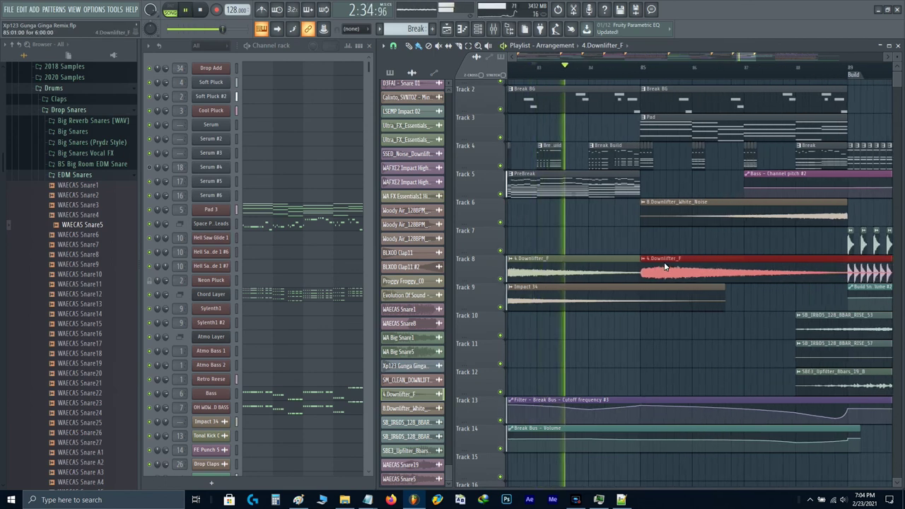
scroll(630, 254, down, 2)
scroll(653, 258, up, 2)
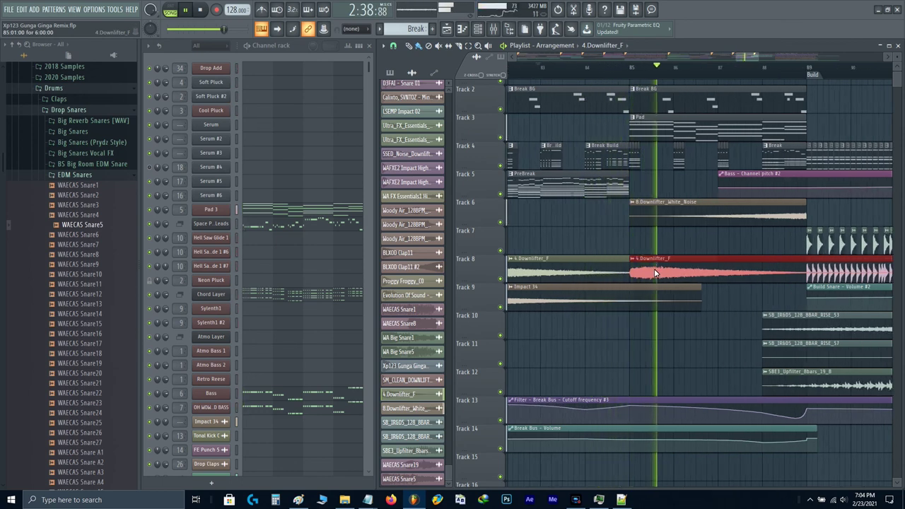
key(space)
right_click(654, 269)
- Cut the Impact 34 clip on Track 9 at bar 85, remove the part after it, and listen to the passage
drag(634, 314, 630, 304)
right_click(635, 303)
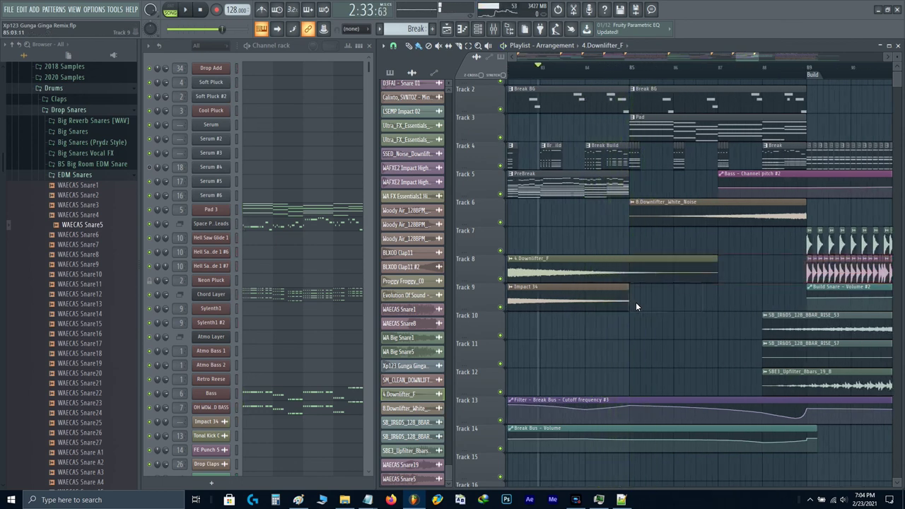
key(space)
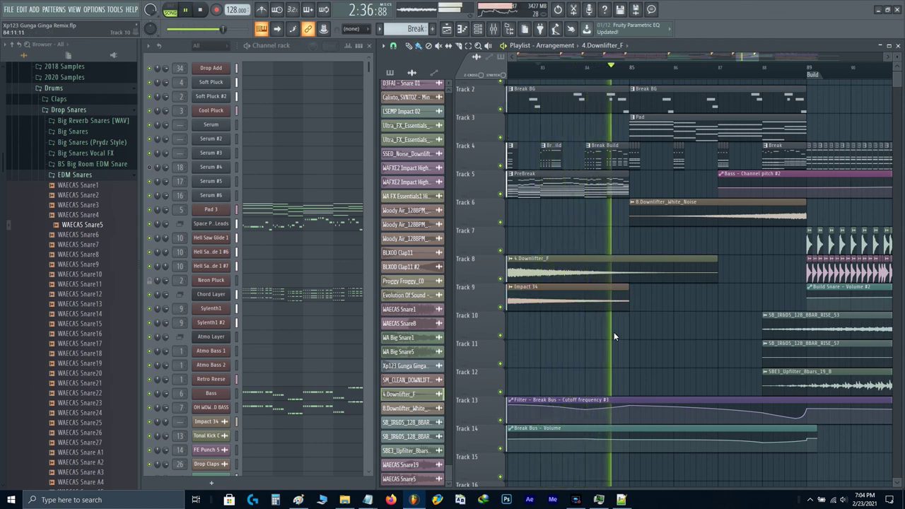
key(space)
- Duplicate the Impact 34 clip on Track 9 so the copy runs from bar 85 to bar 89
click(606, 321)
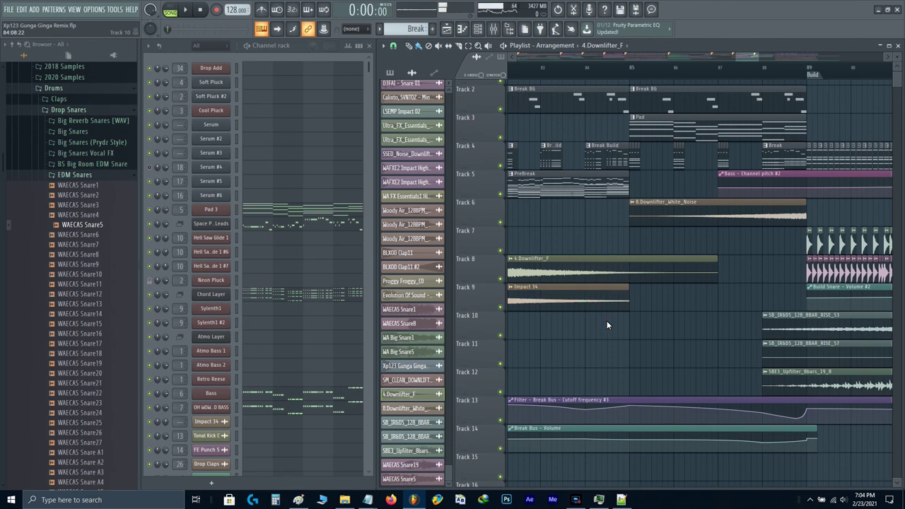
drag(606, 322, 604, 310)
key(ctrl+b)
key(space)
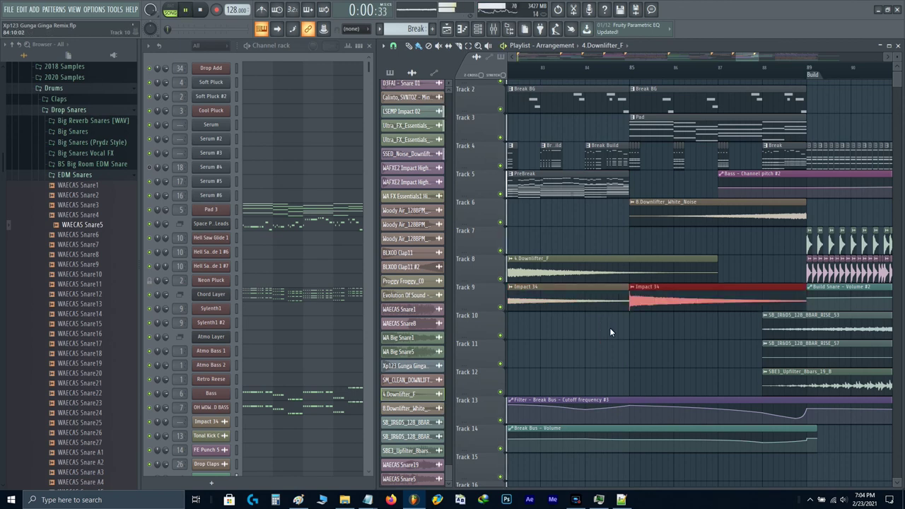
ctrl+click(610, 328)
key(space)
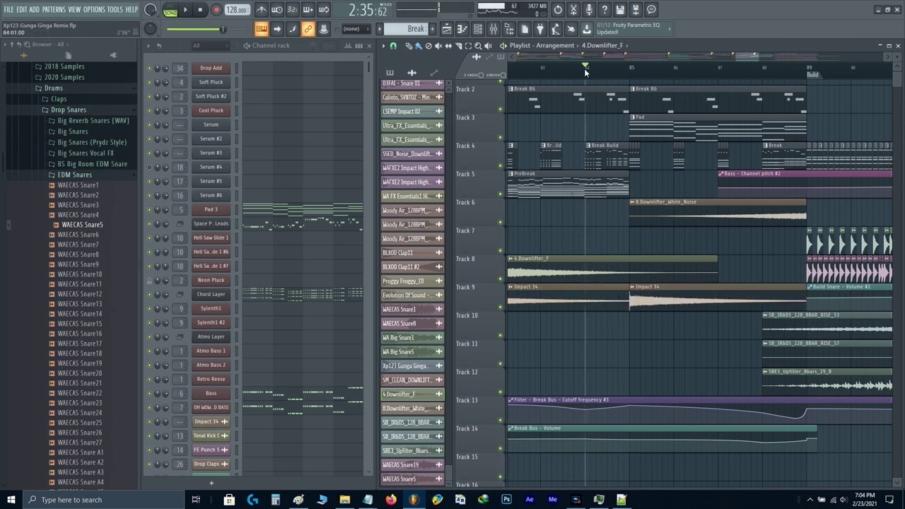
- Listen from bar 84 through the new impact and the second Build to bar 96, and review the tracks
key(space)
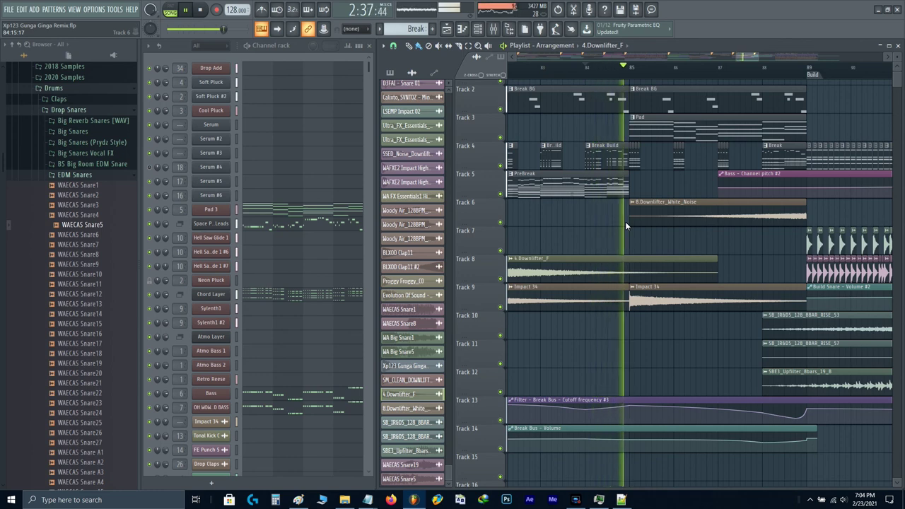
drag(662, 255, 572, 277)
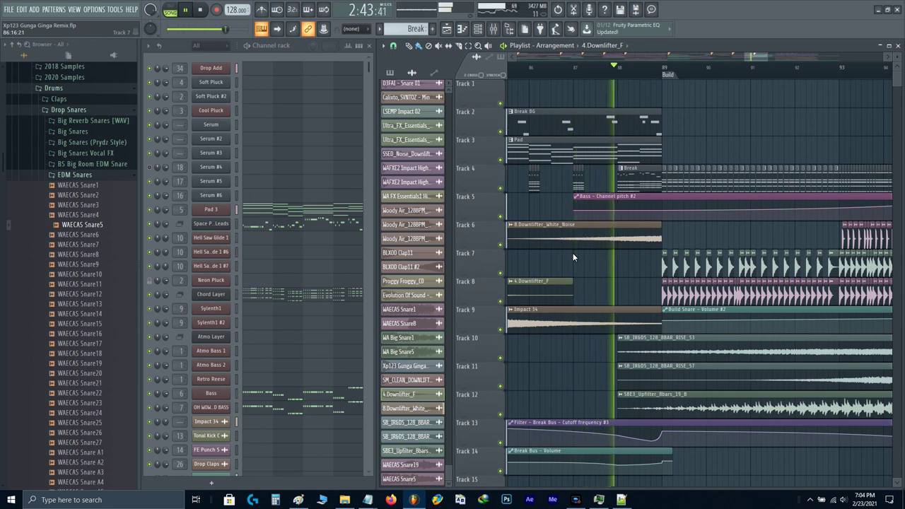
drag(718, 220, 550, 242)
scroll(550, 241, down, 2)
scroll(555, 228, up, 6)
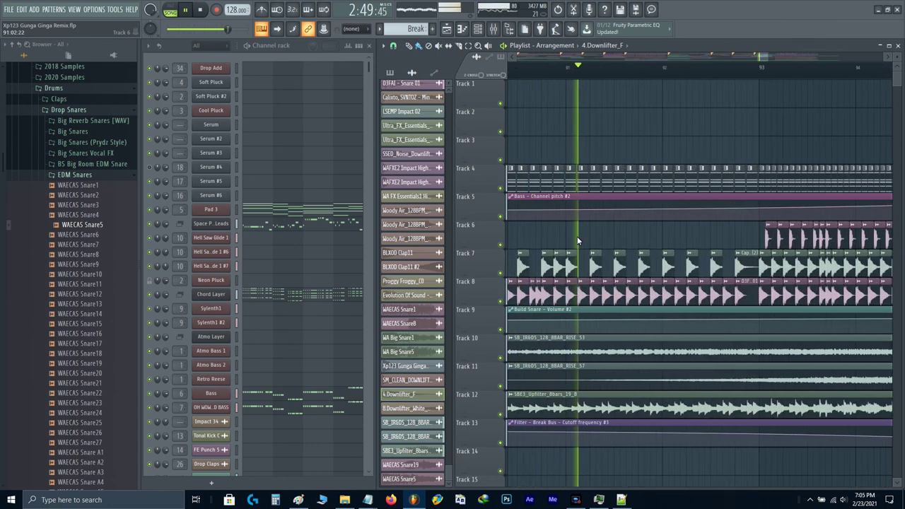
scroll(597, 241, down, 2)
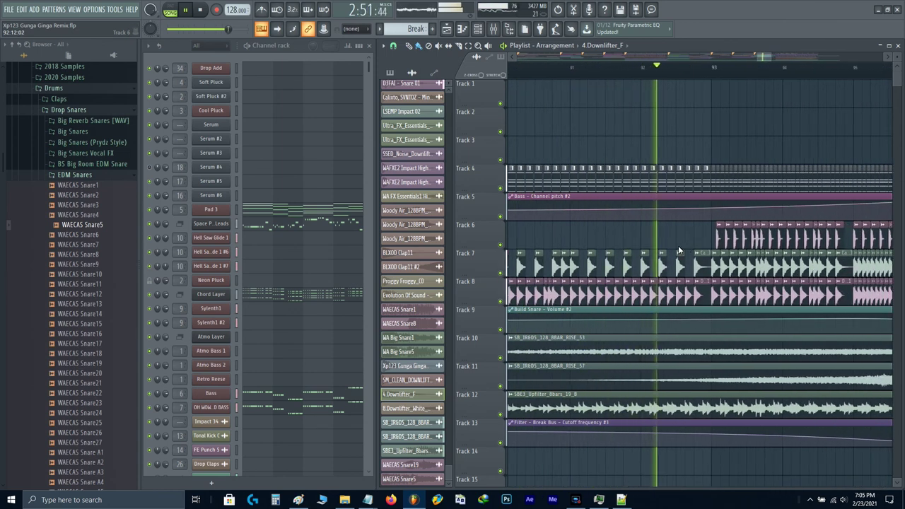
scroll(600, 258, right, 1)
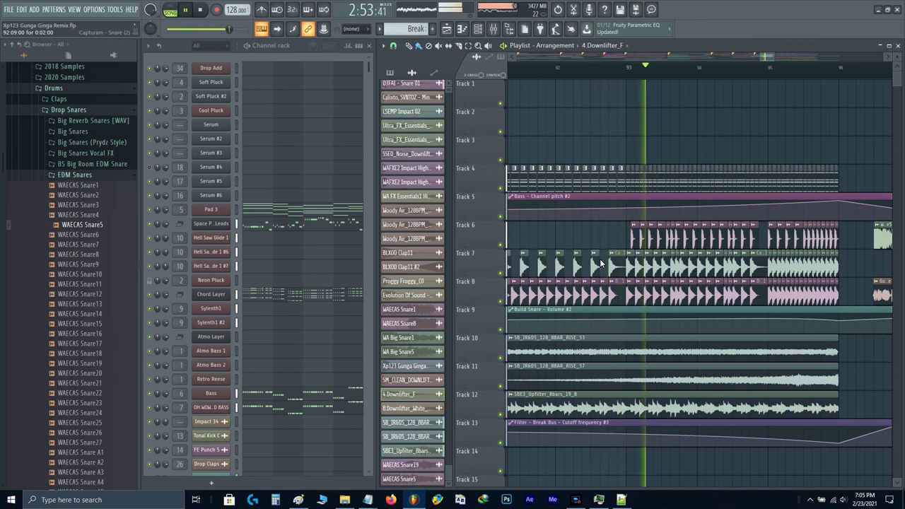
scroll(617, 279, right, 1)
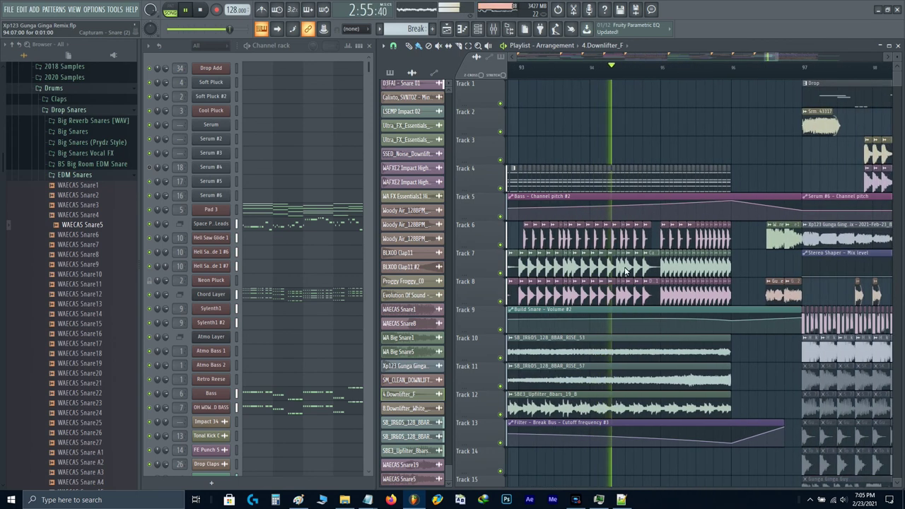
scroll(563, 281, right, 1)
scroll(563, 281, right, 1)
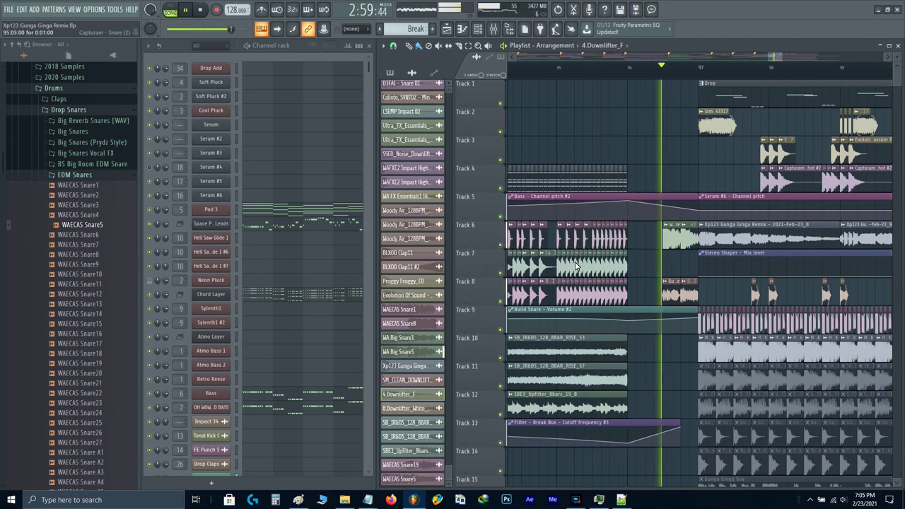
- Listen from the fill before bar 97 through the second Drop to bar 108, and review its tracks
scroll(652, 301, right, 1)
scroll(636, 298, right, 3)
scroll(560, 292, down, 2)
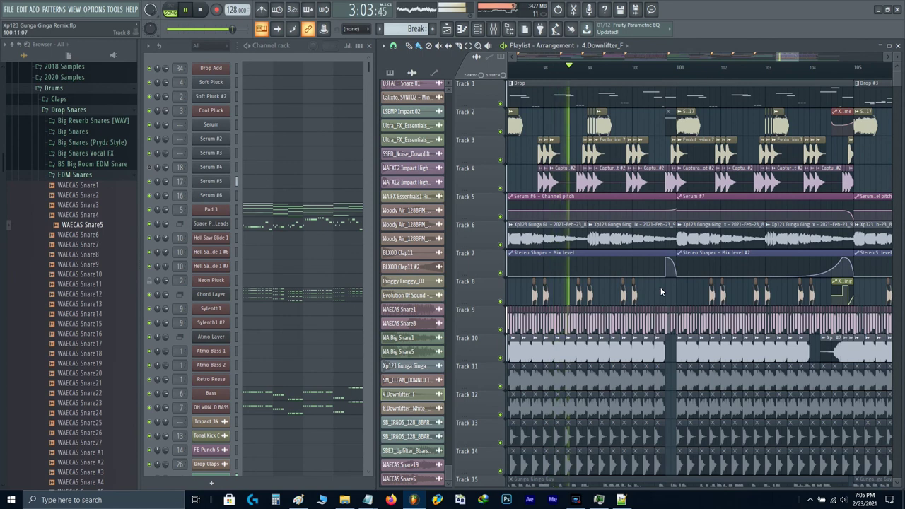
scroll(608, 278, right, 2)
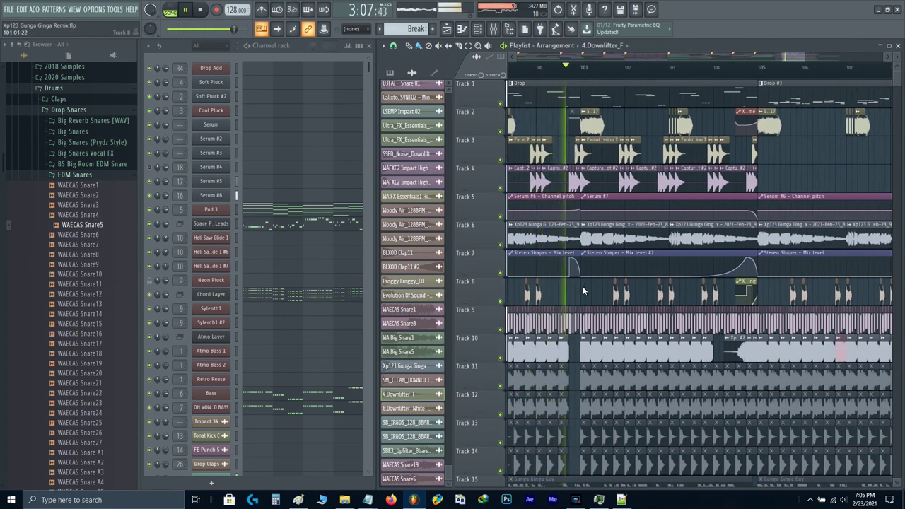
scroll(692, 262, right, 2)
scroll(602, 300, right, 1)
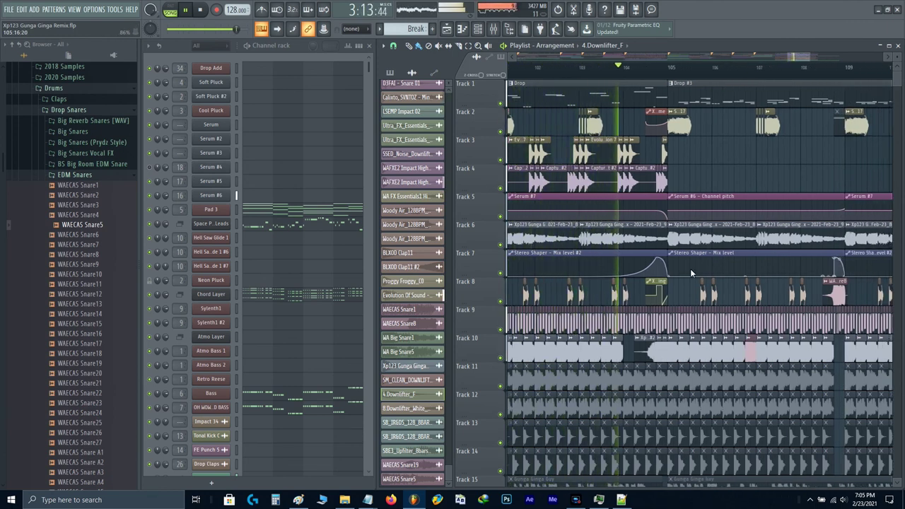
scroll(658, 280, right, 2)
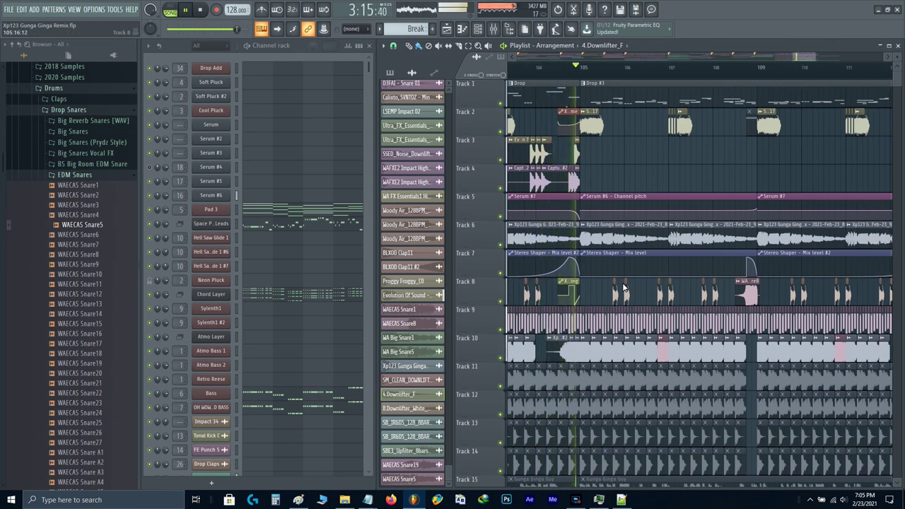
scroll(621, 291, right, 2)
scroll(596, 255, right, 1)
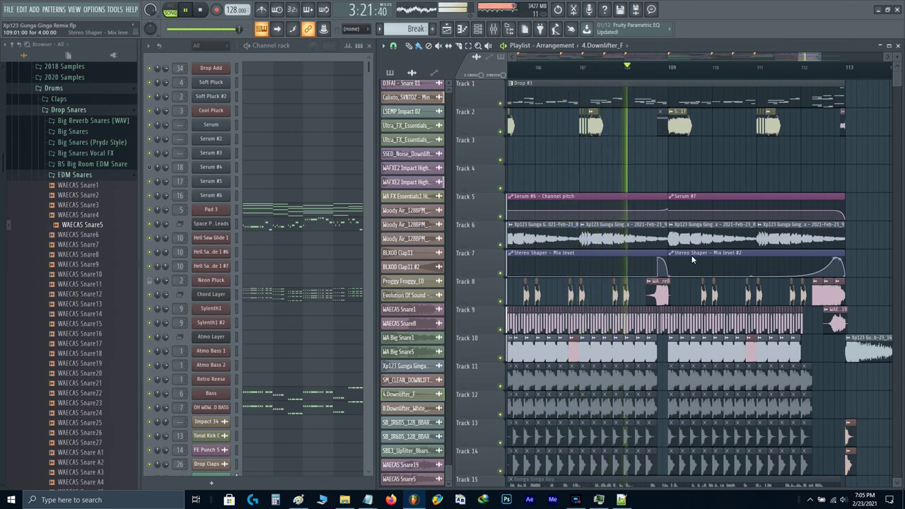
- Listen from bar 108 past the end of the second Drop, look over the whole arrangement, and stop playback
scroll(612, 275, right, 2)
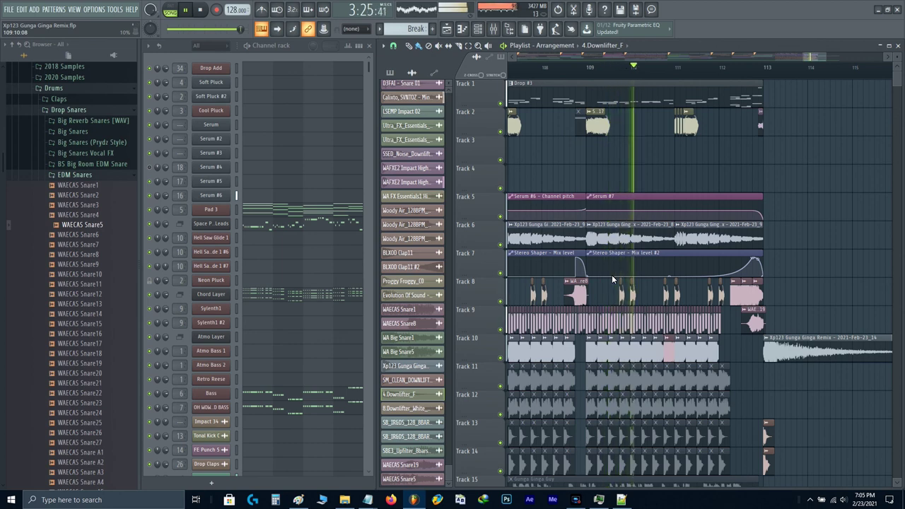
scroll(670, 189, down, 1)
scroll(728, 175, right, 2)
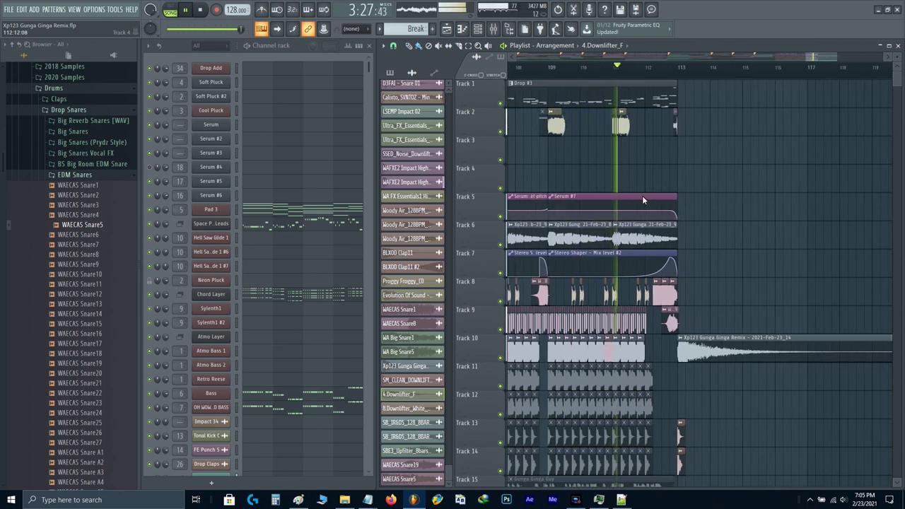
scroll(641, 167, up, 1)
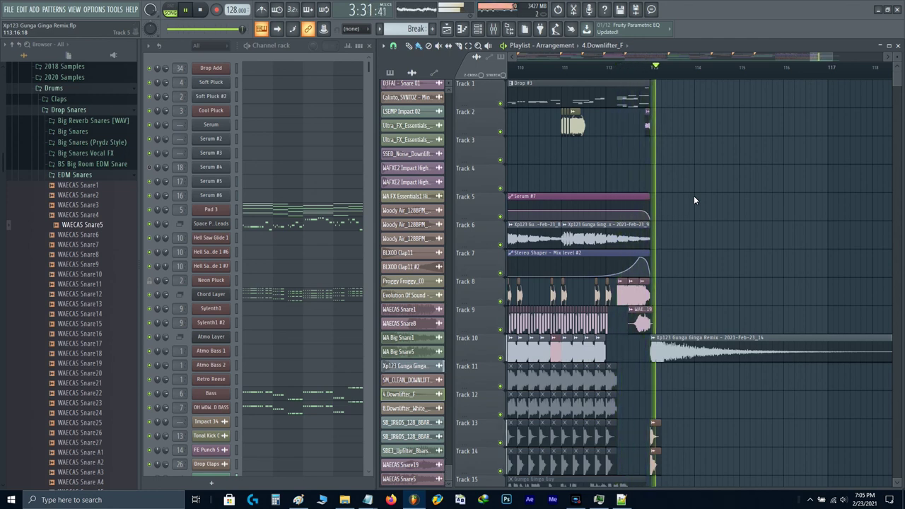
scroll(694, 200, down, 3)
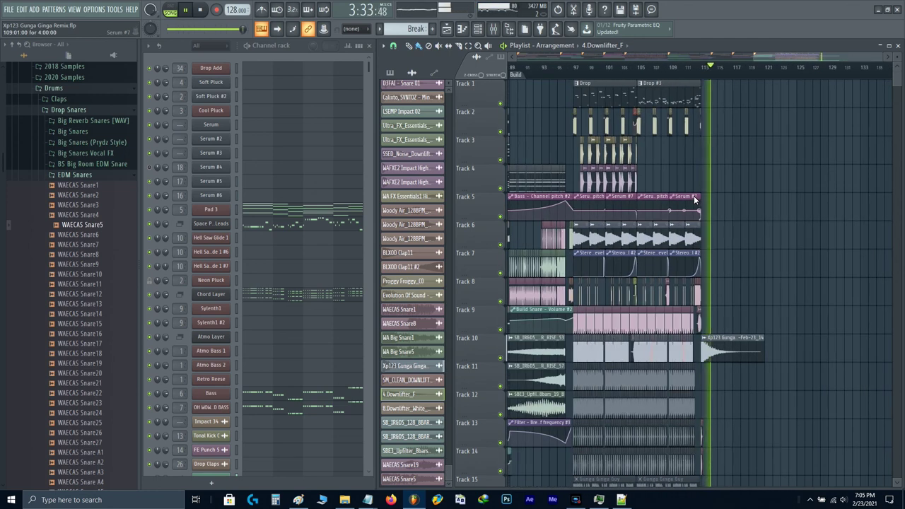
scroll(694, 200, down, 4)
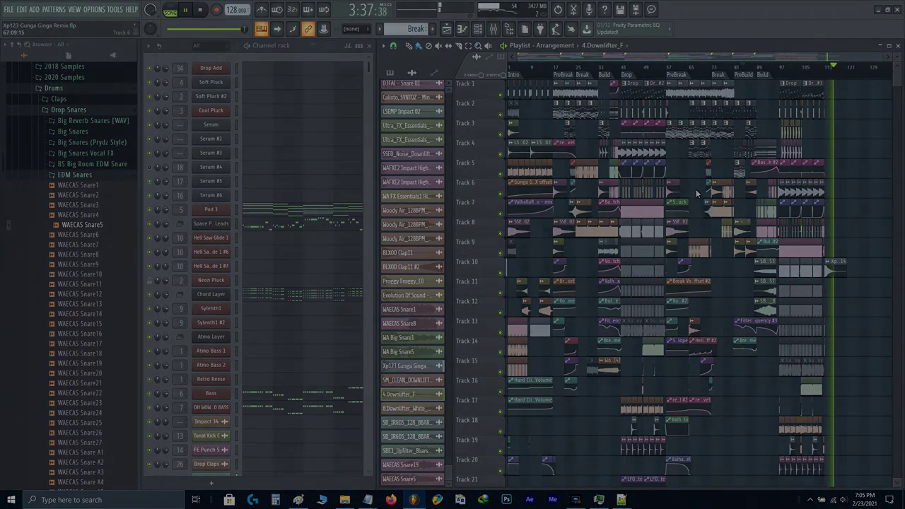
key(space)
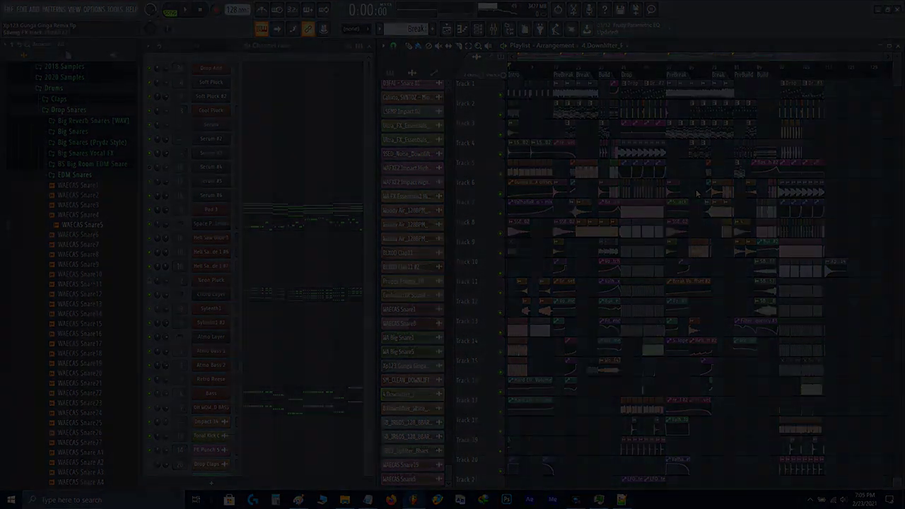